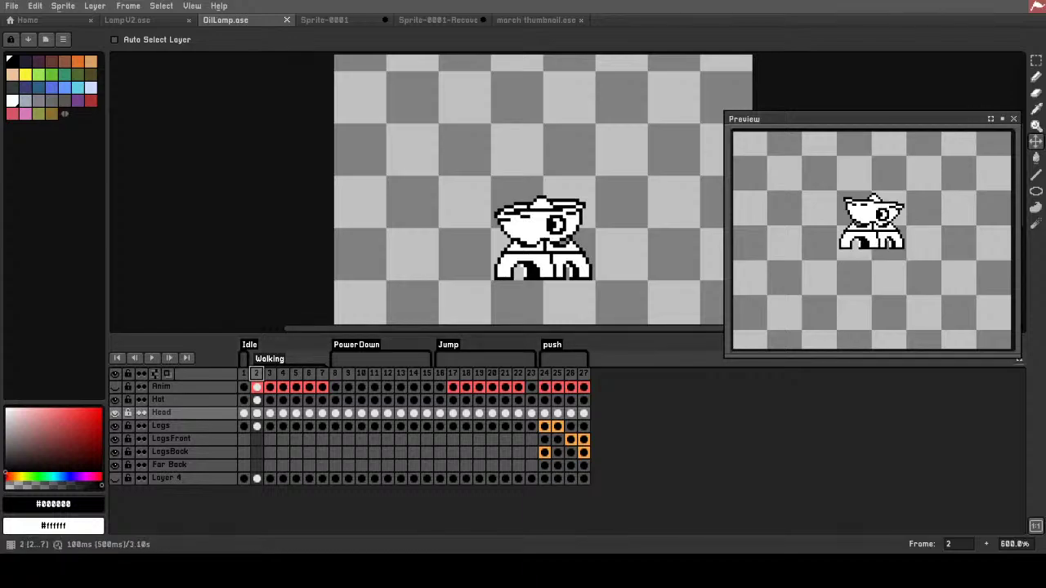
pyautogui.press('Left')
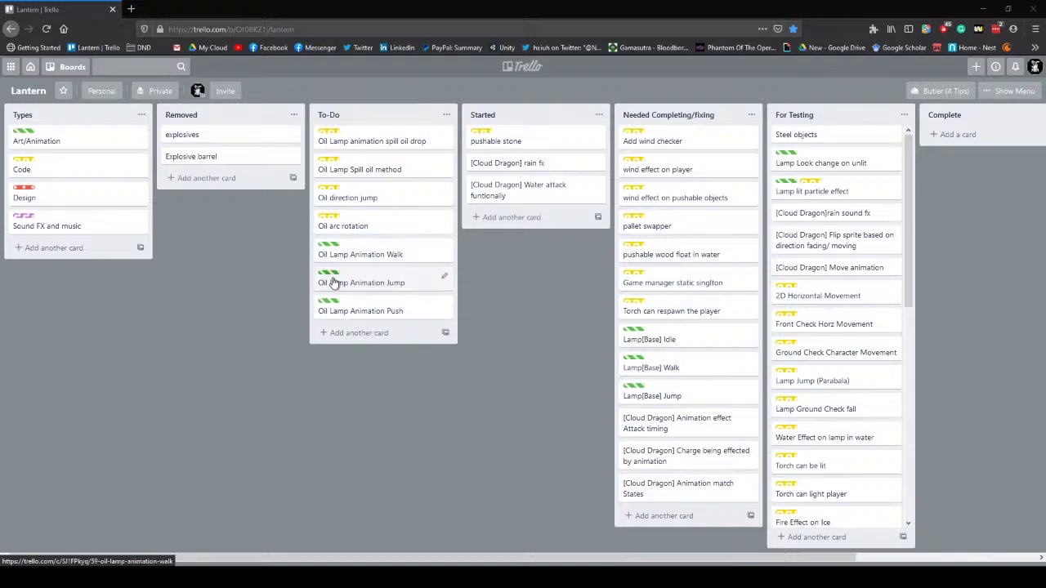
# On the Lantern Trello board, move the Oil Lamp Animation Walk and Oil Lamp Animation Jump cards from To-Do to Needed Completing/fixing.
pyautogui.moveTo(338, 262); pyautogui.dragTo(653, 331)
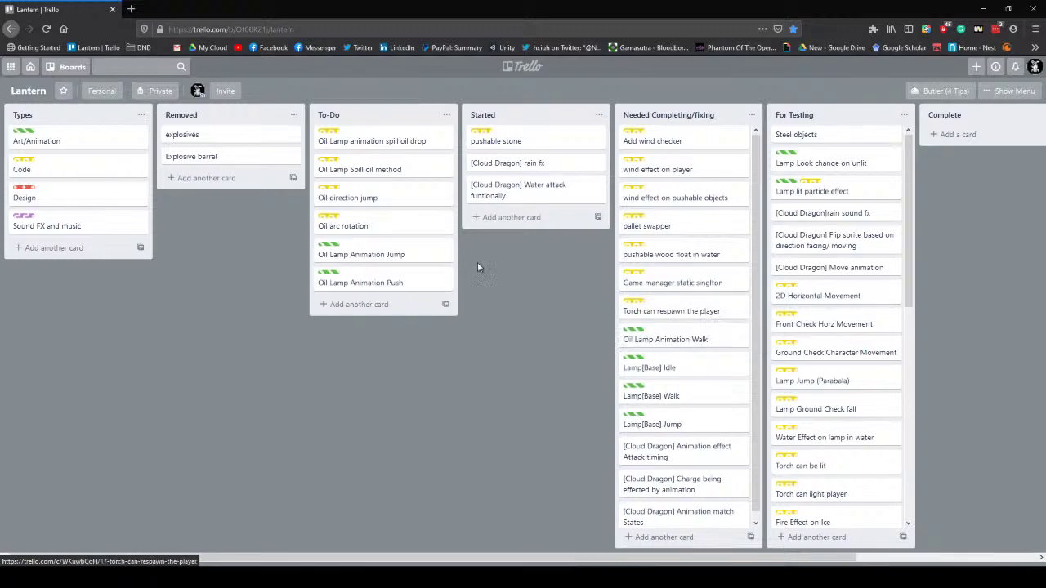
pyautogui.moveTo(394, 254); pyautogui.dragTo(703, 367)
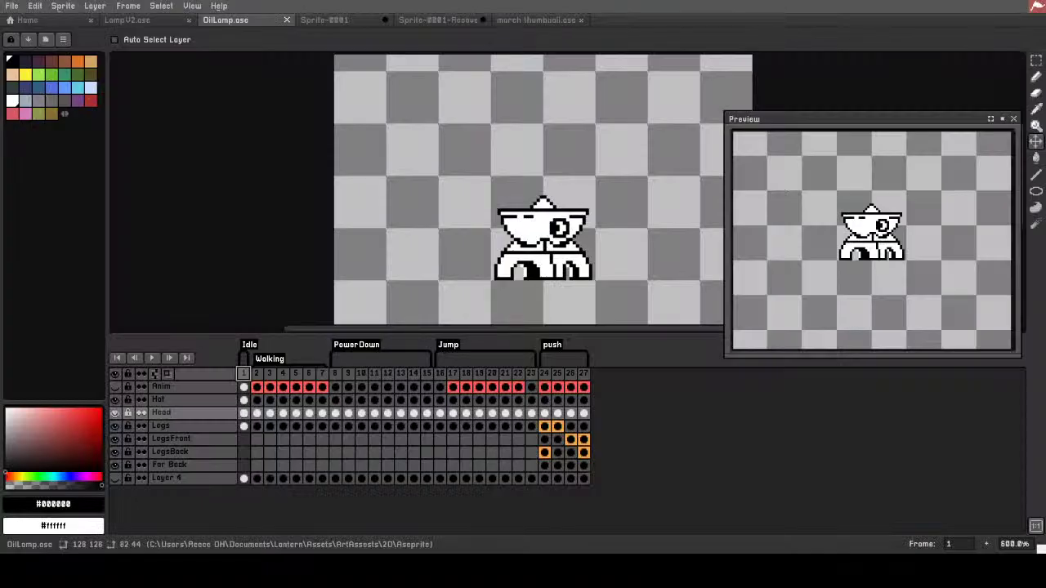
pyautogui.click(256, 374)
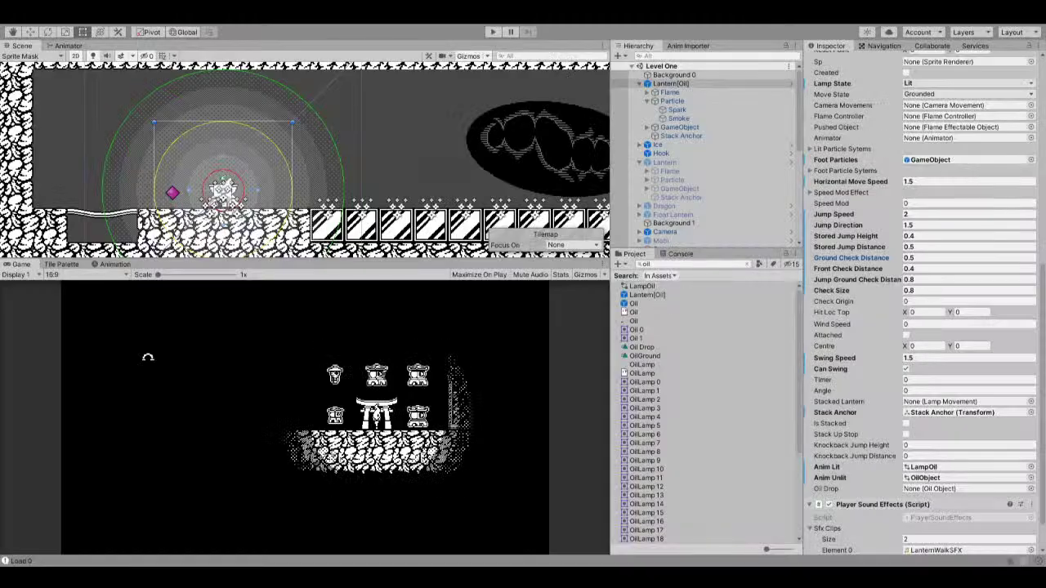
# In Unity, play-test the oil lantern by walking it right and left and making it jump, and stop the game.
pyautogui.moveTo(281, 242); pyautogui.dragTo(345, 223, button='middle')
pyautogui.click(493, 32)
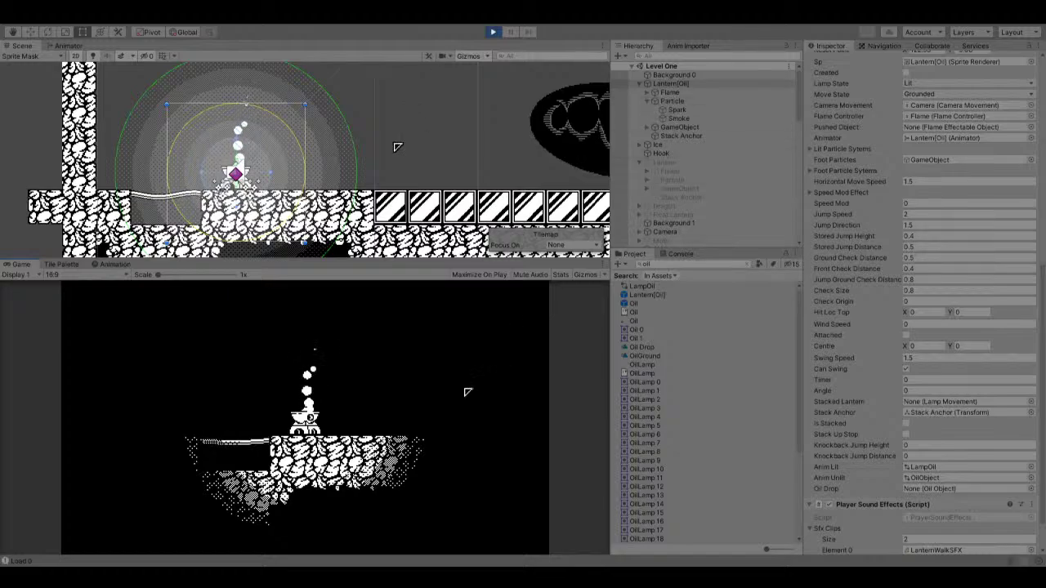
pyautogui.press('Right')
pyautogui.press('Right')
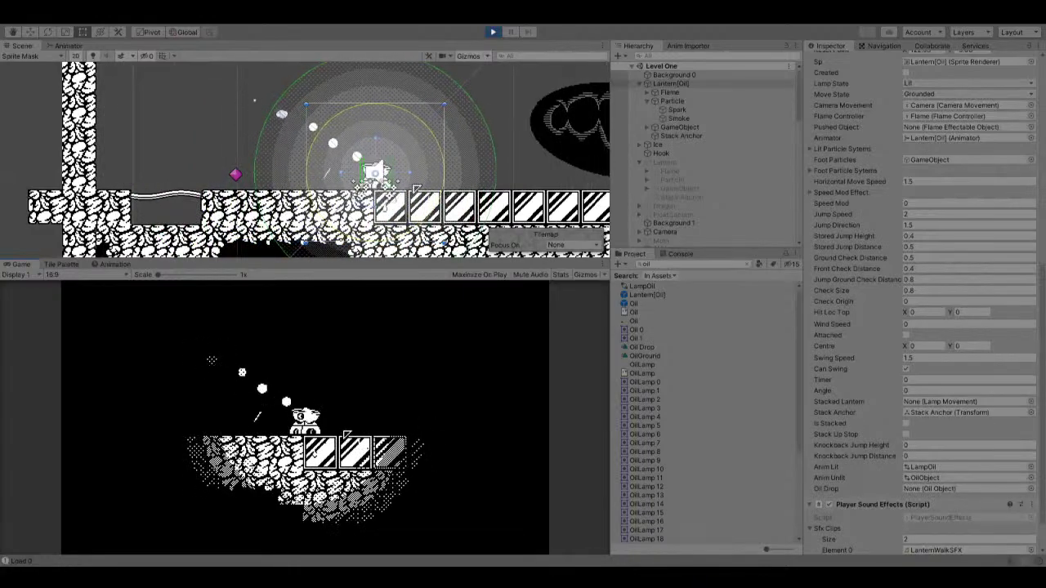
pyautogui.press('Left')
pyautogui.press('Left')
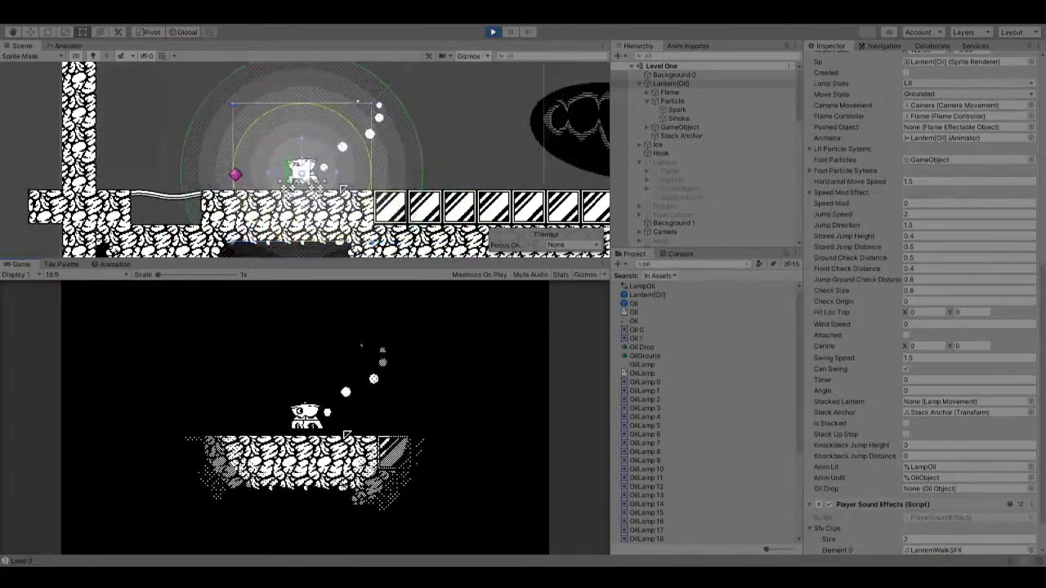
pyautogui.press('Up')
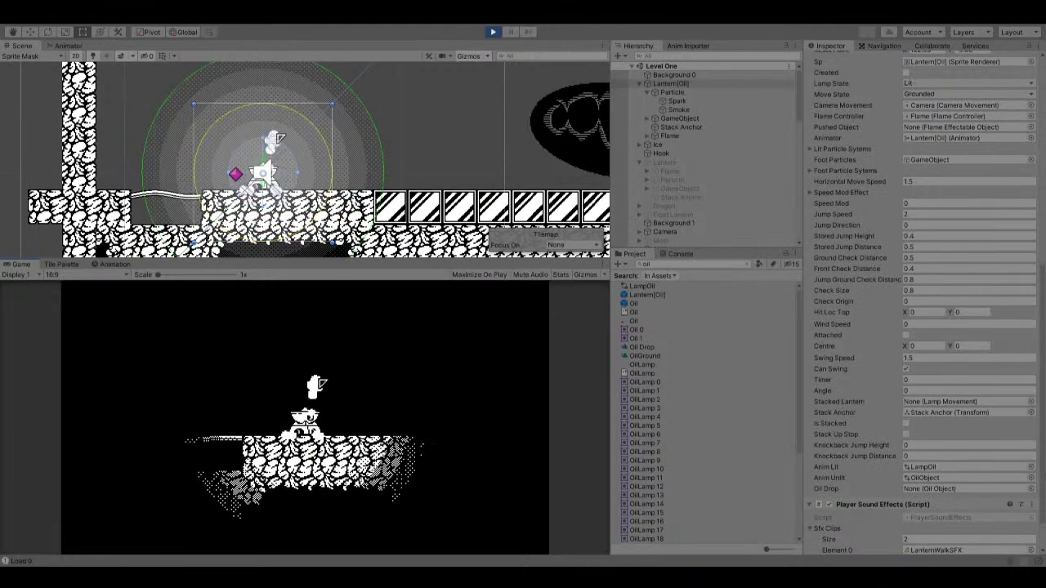
pyautogui.click(493, 33)
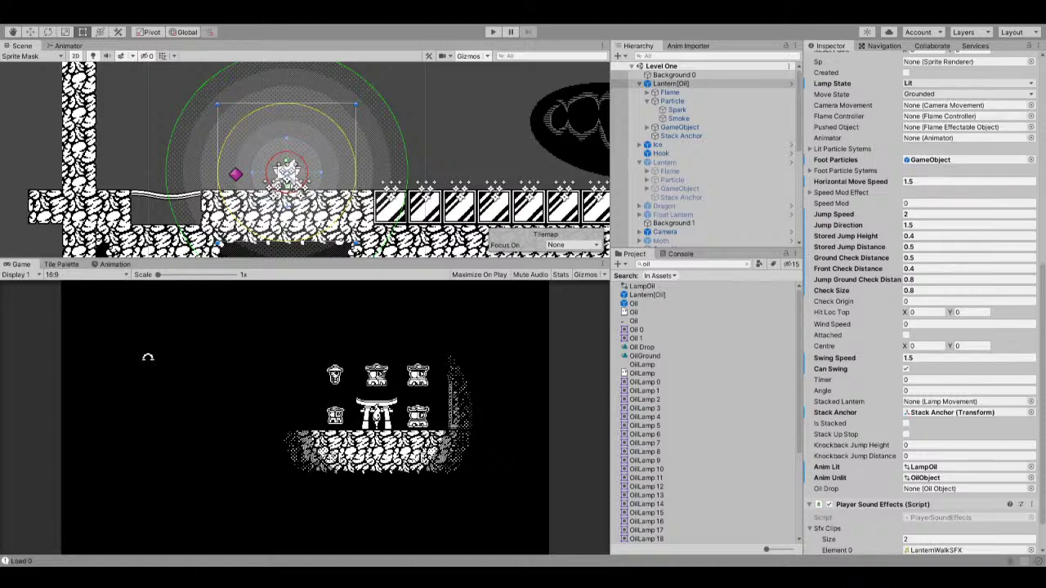
# Inspect the LampV2_Jump state in the Animator and scrub through its OilLamp_Jump clip to frame 45.
pyautogui.click(69, 46)
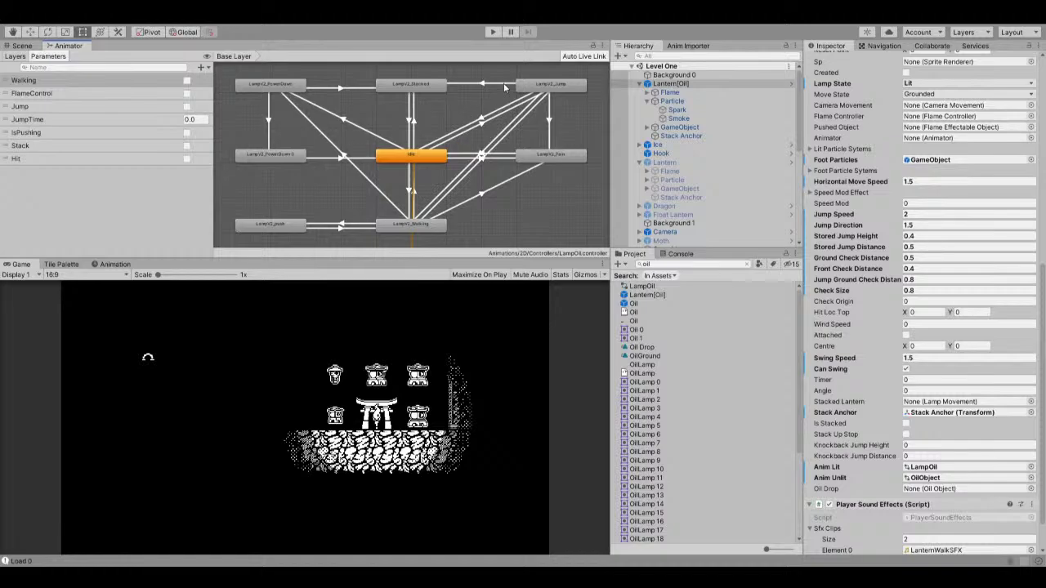
pyautogui.click(553, 85)
pyautogui.doubleClick(555, 85)
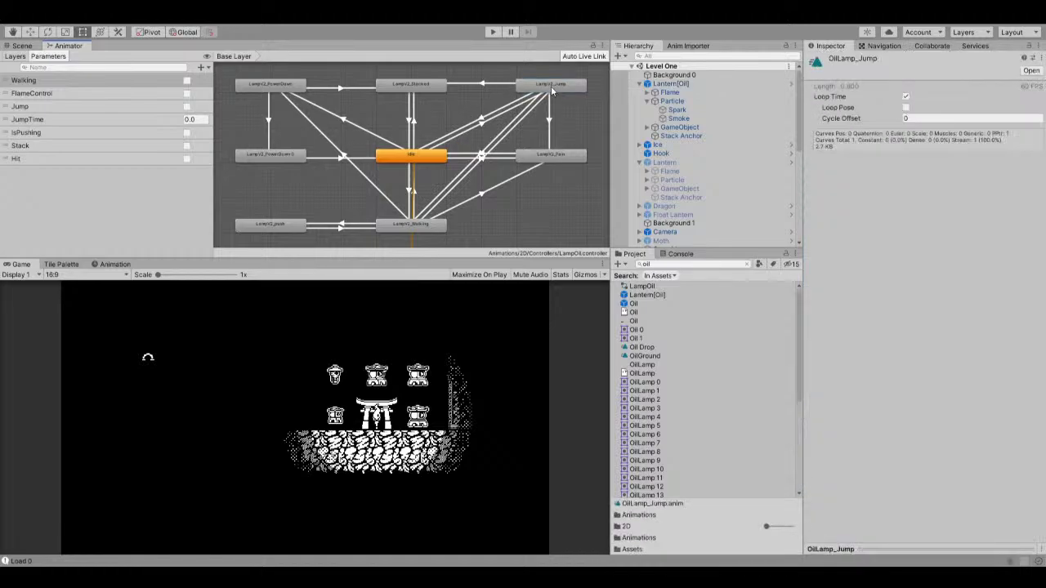
pyautogui.click(555, 86)
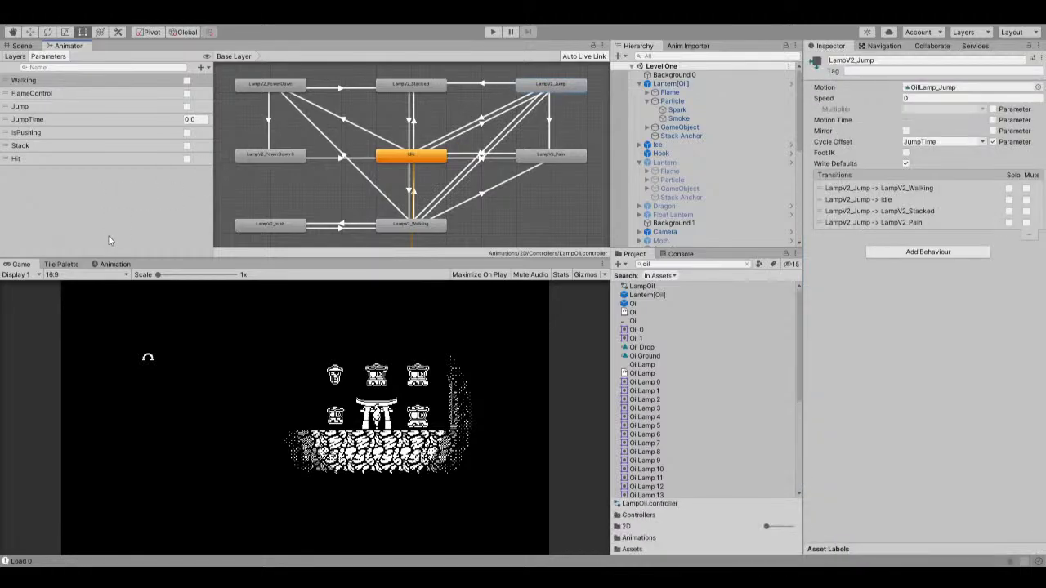
pyautogui.click(114, 264)
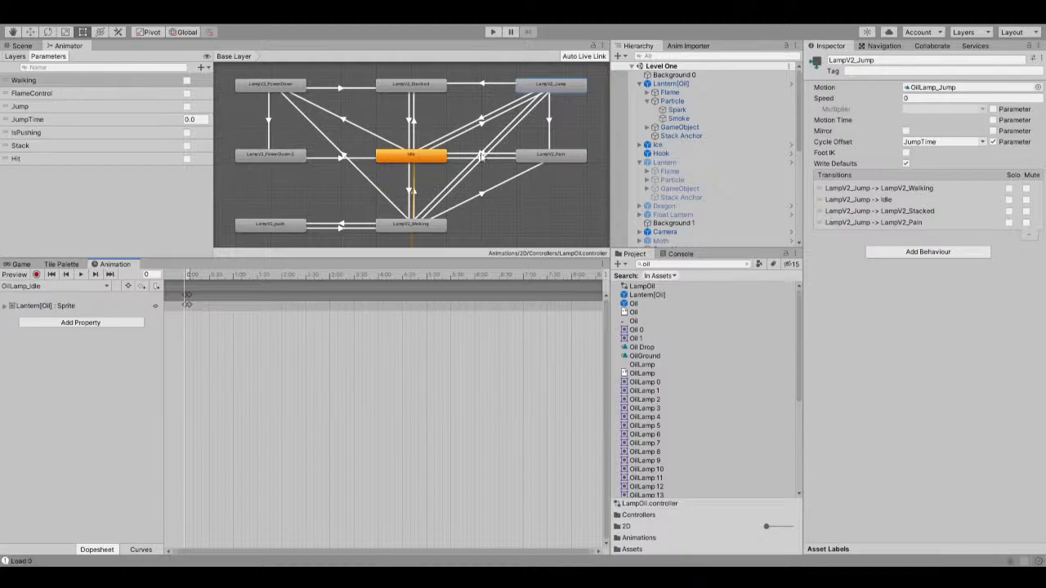
pyautogui.doubleClick(535, 90)
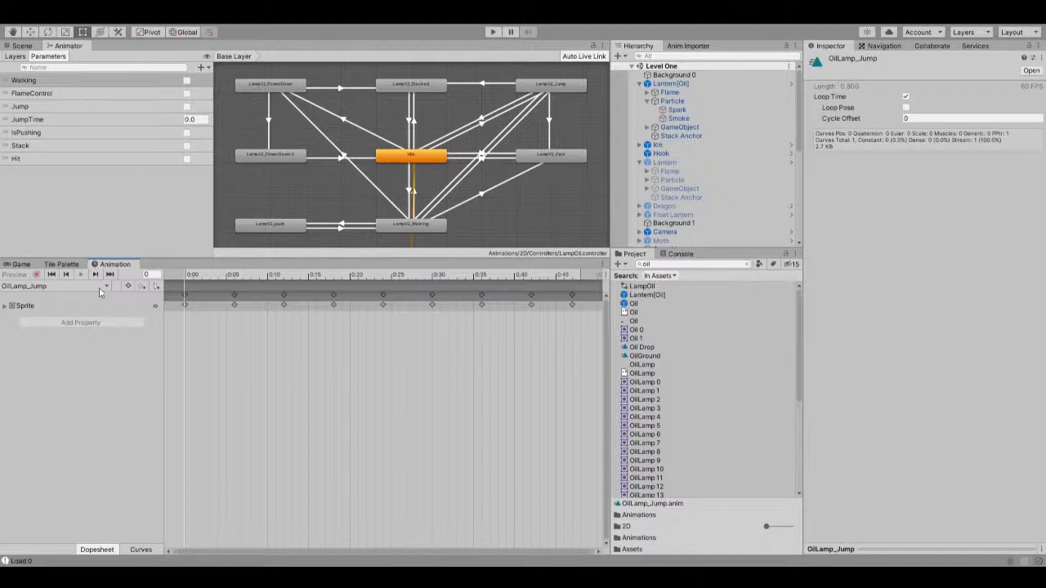
pyautogui.moveTo(221, 274); pyautogui.dragTo(562, 274)
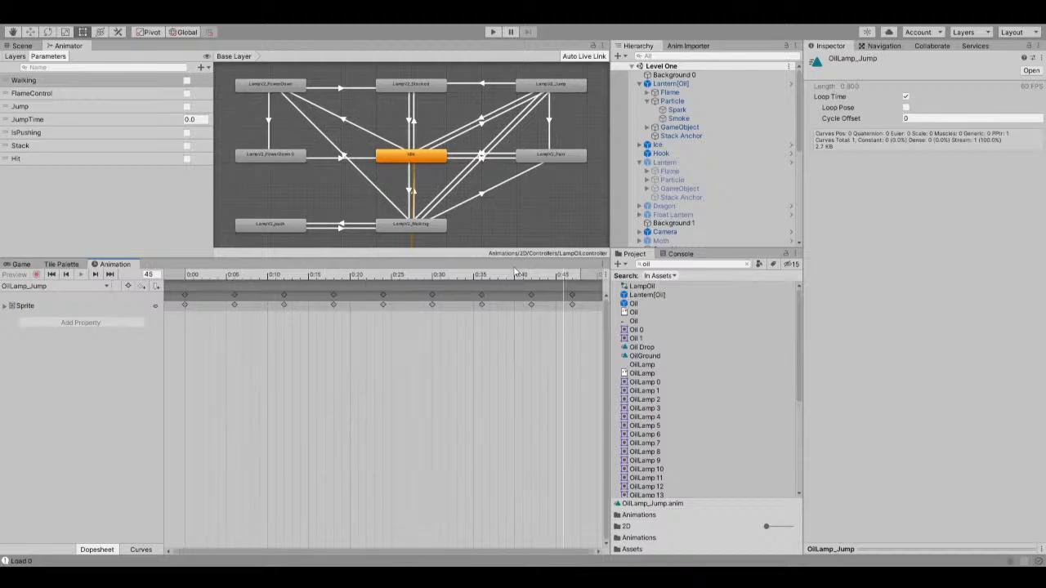
# Select Lantern[Oil] in the scene and set its Stored Jump Height to 1.5 in the Oil Lantern Movement script.
pyautogui.click(22, 46)
pyautogui.click(281, 175)
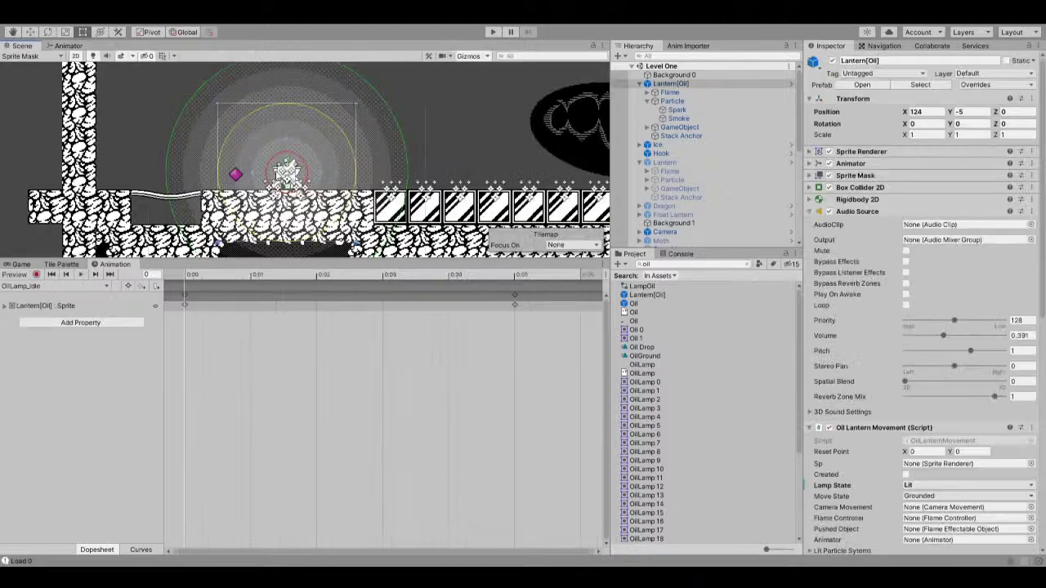
pyautogui.scroll(-8, 898, 343)
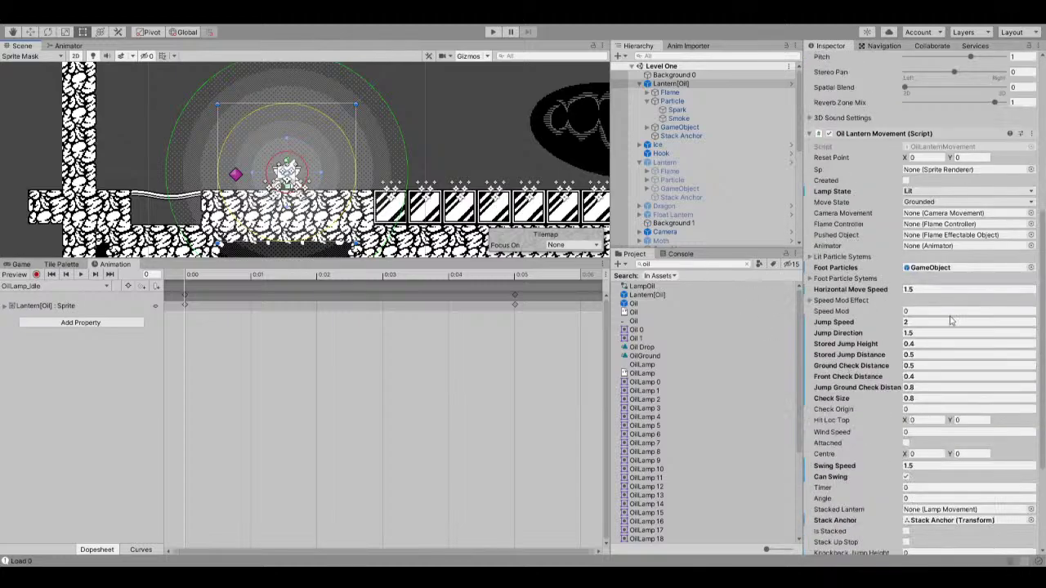
pyautogui.scroll(-3, 947, 323)
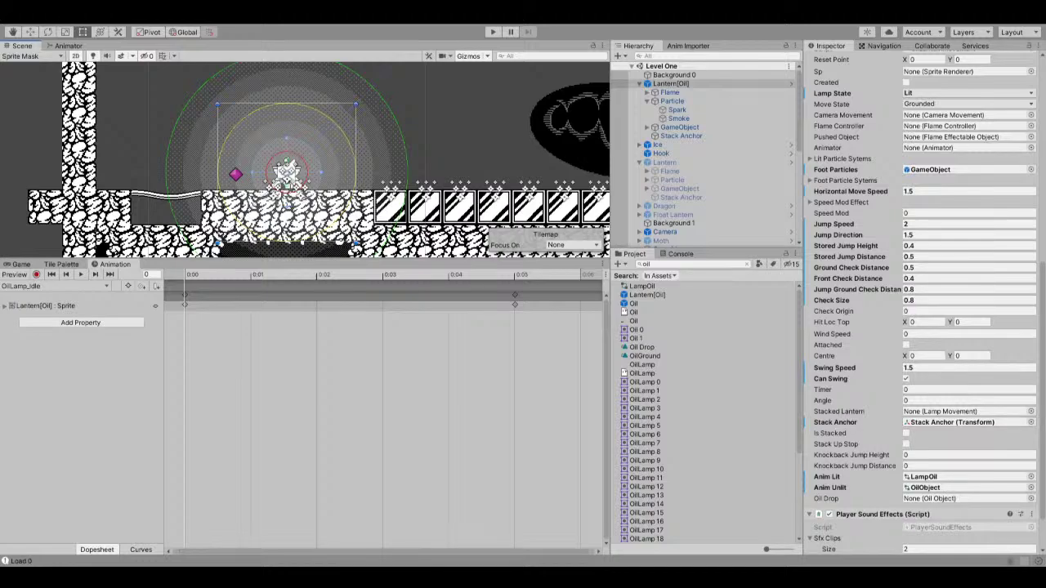
pyautogui.scroll(-3, 964, 421)
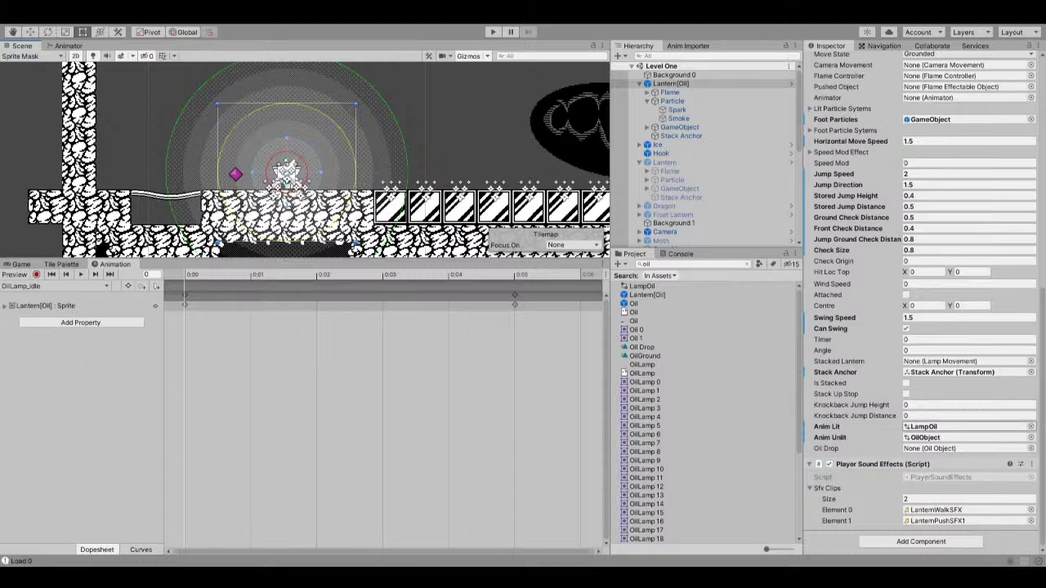
pyautogui.scroll(5, 968, 426)
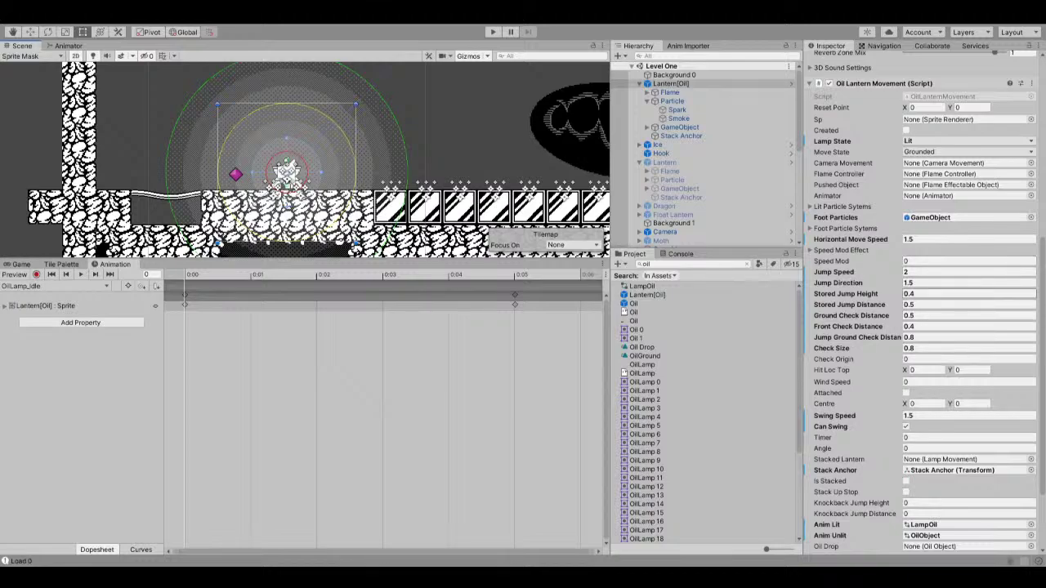
pyautogui.click(941, 294)
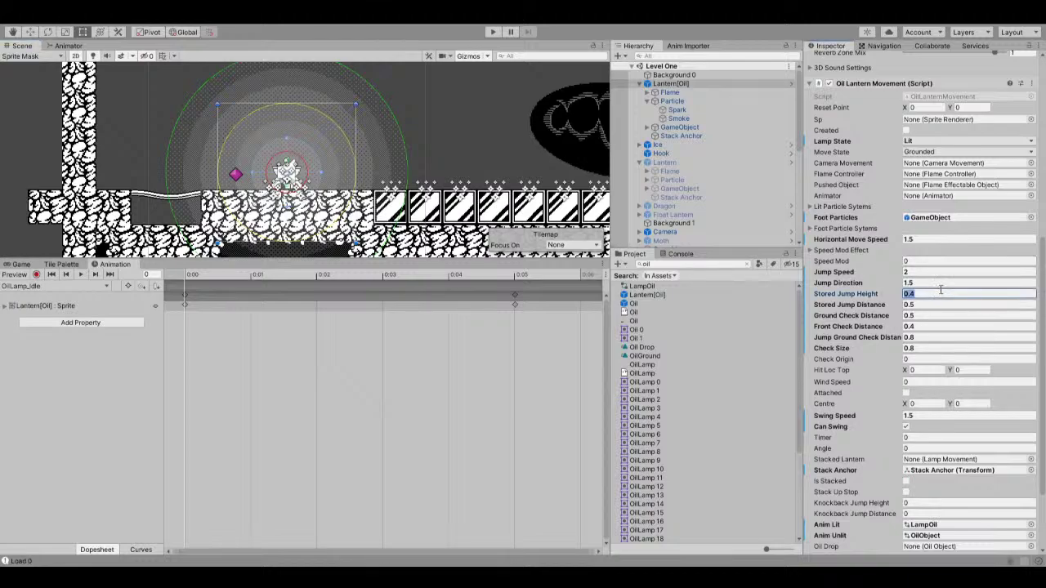
pyautogui.write('1')
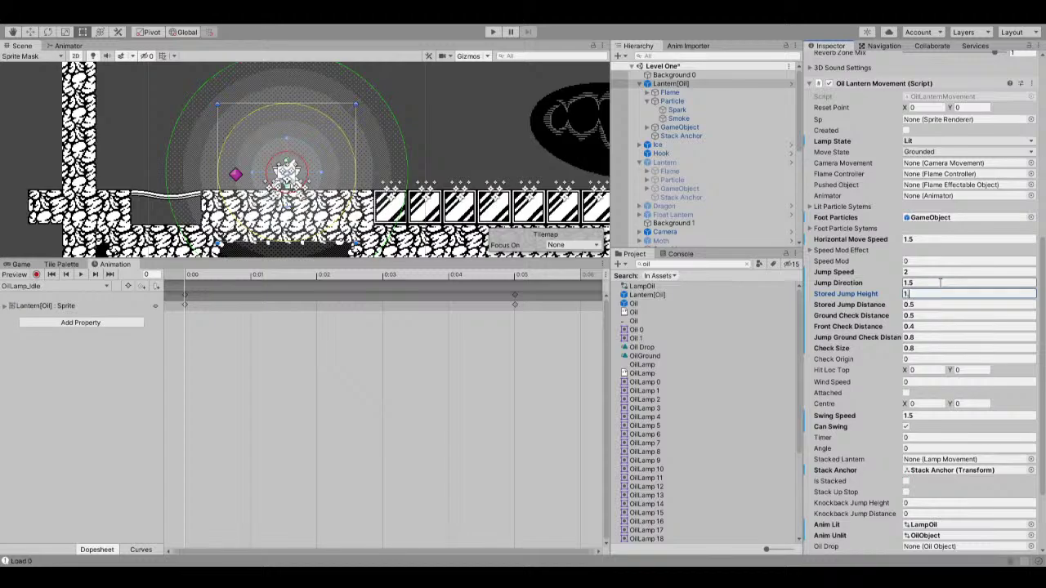
pyautogui.write('.5')
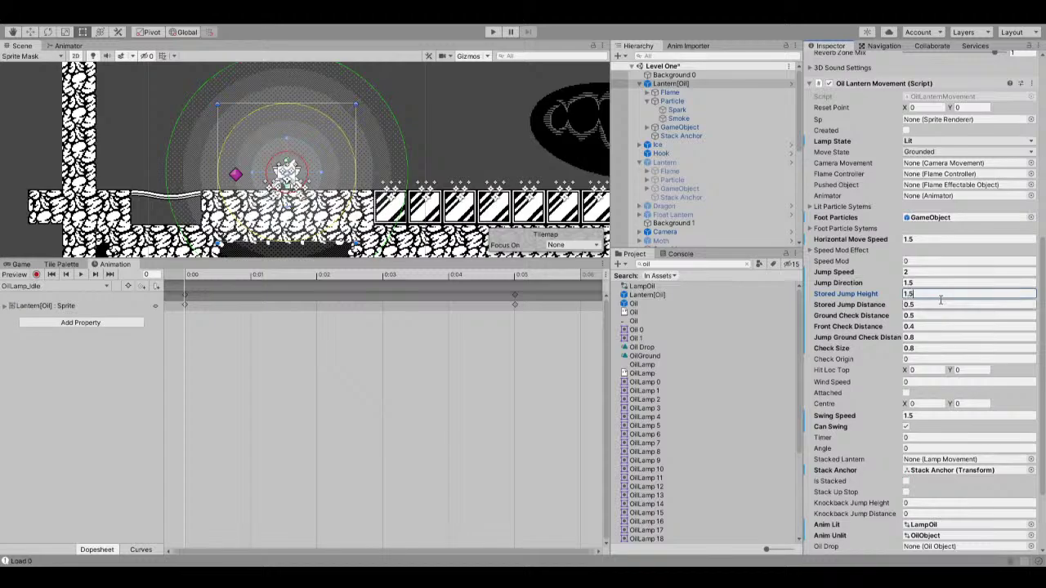
# Set the oil lantern's Stored Jump Distance to 1.5.
pyautogui.click(938, 305)
pyautogui.click(938, 305)
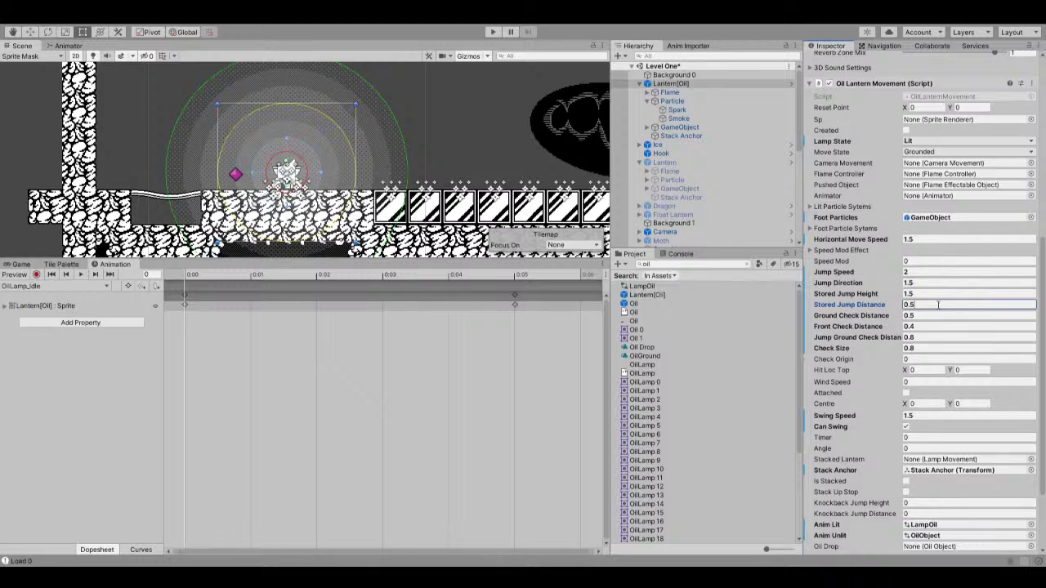
pyautogui.press('BackSpace')
pyautogui.write('4')
pyautogui.click(842, 304)
pyautogui.write('1')
pyautogui.click(841, 240)
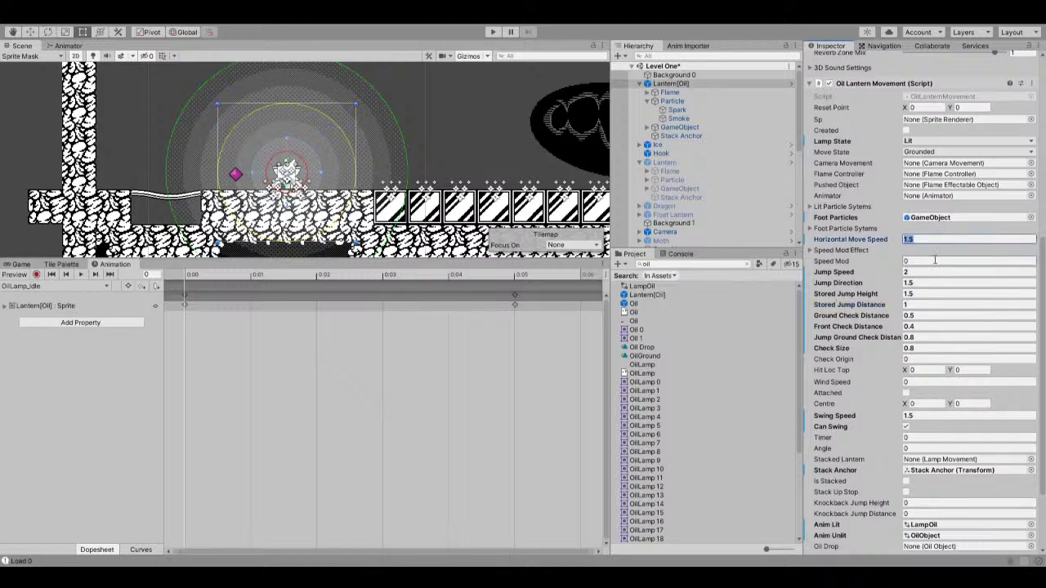
pyautogui.click(931, 306)
pyautogui.write('.5')
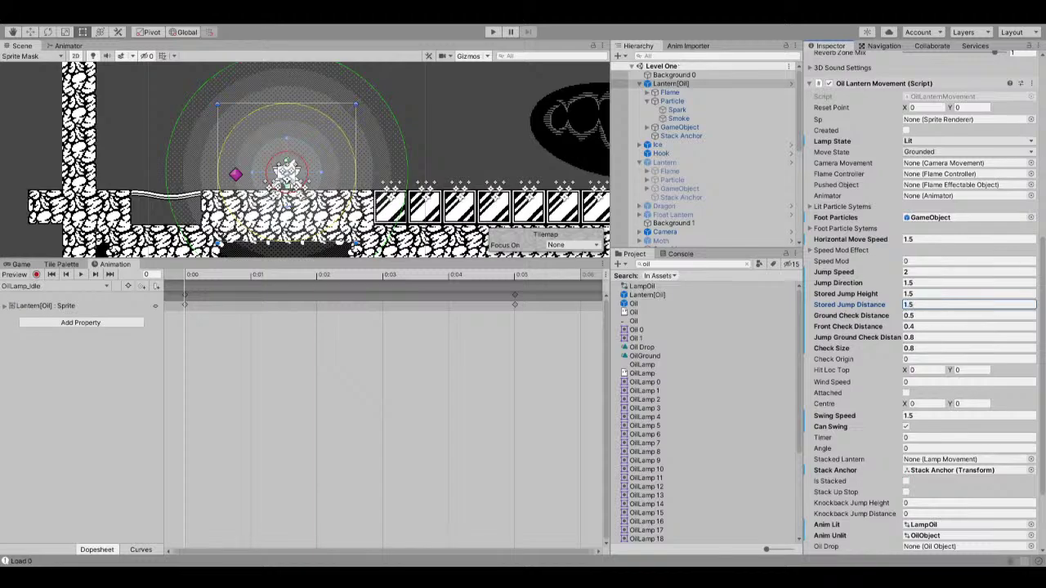
# Set the oil lantern's Jump Direction to 0.
pyautogui.click(937, 294)
pyautogui.click(939, 283)
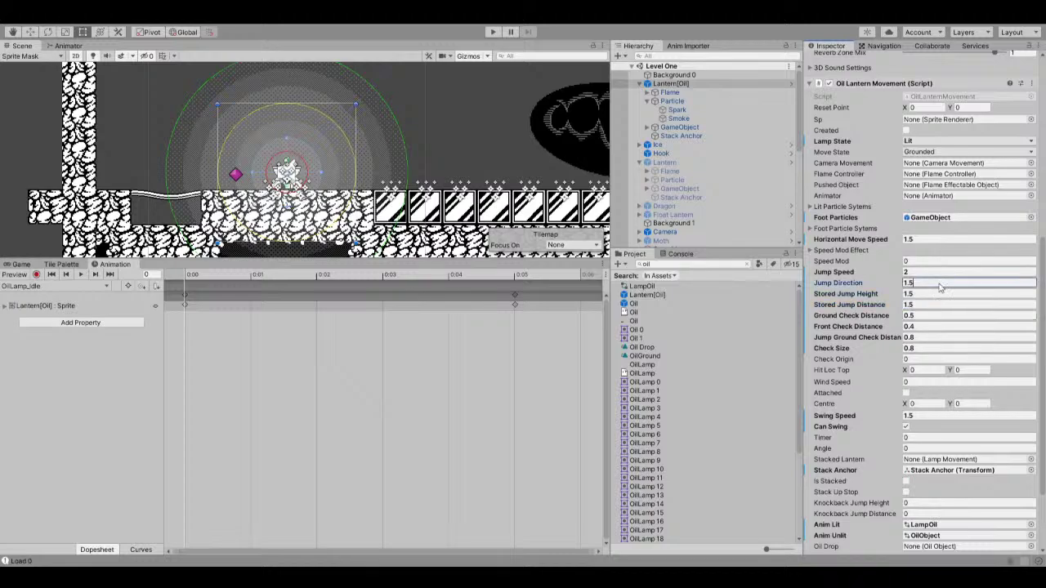
pyautogui.write('0')
pyautogui.scroll(-3, 929, 293)
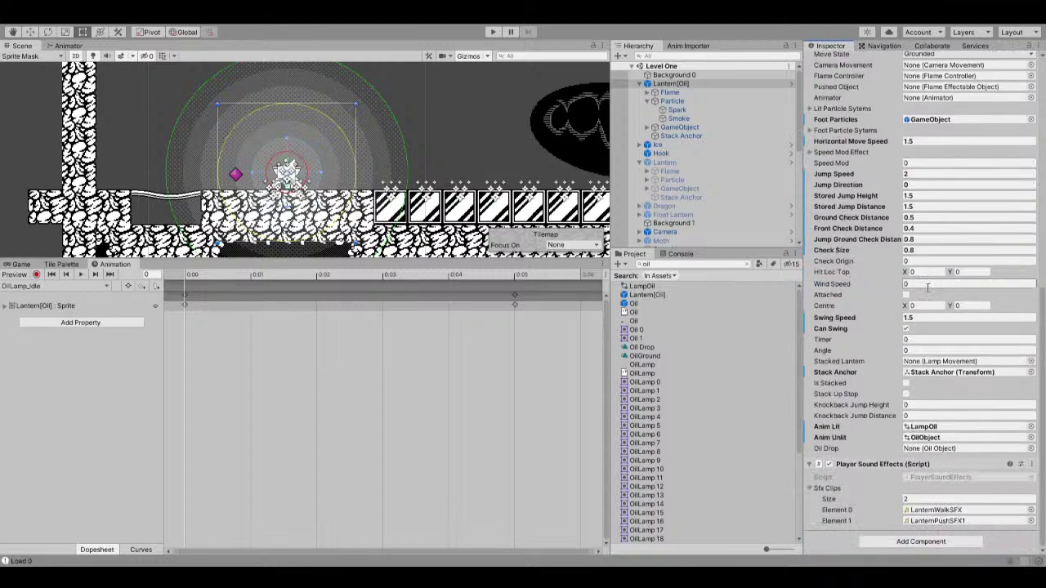
# Set the oil lantern's Jump Ground Check Distance to 0.4.
pyautogui.click(938, 217)
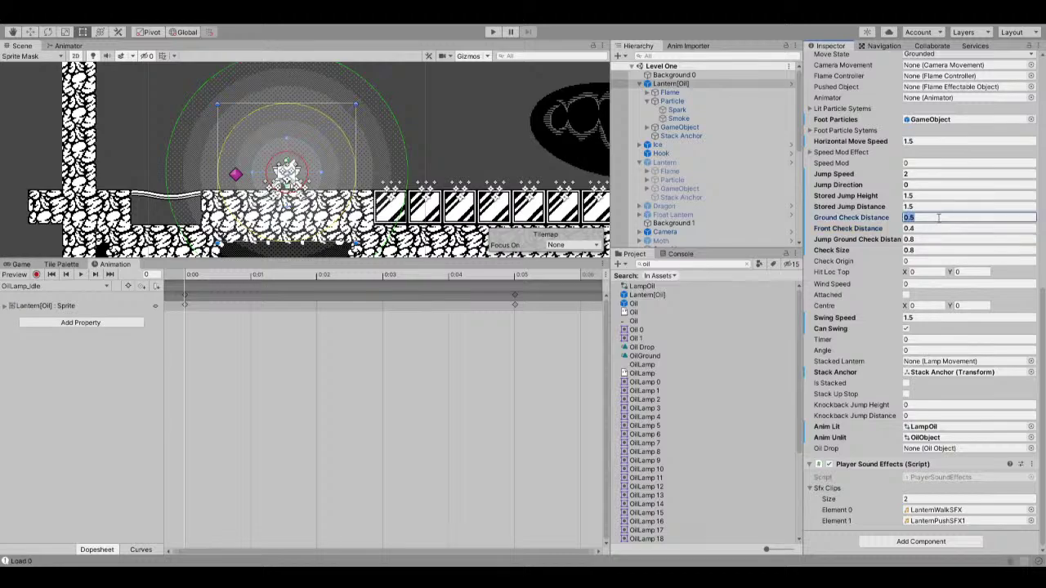
pyautogui.click(935, 239)
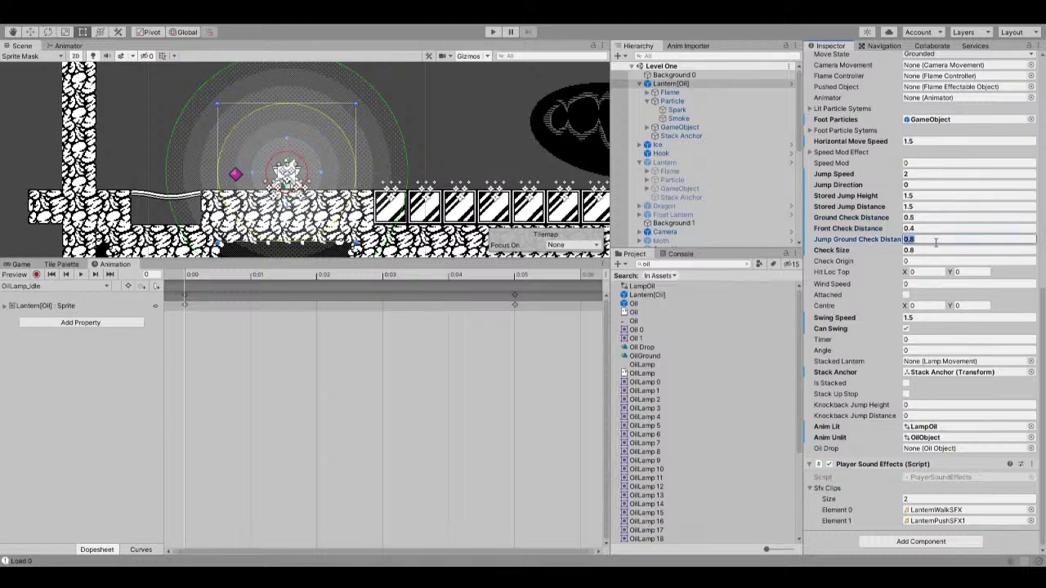
pyautogui.write('0')
pyautogui.hotkey('ctrl', 'a')
# Play-test the oil lantern's jump with the edited movement values, and stop the game.
pyautogui.click(493, 33)
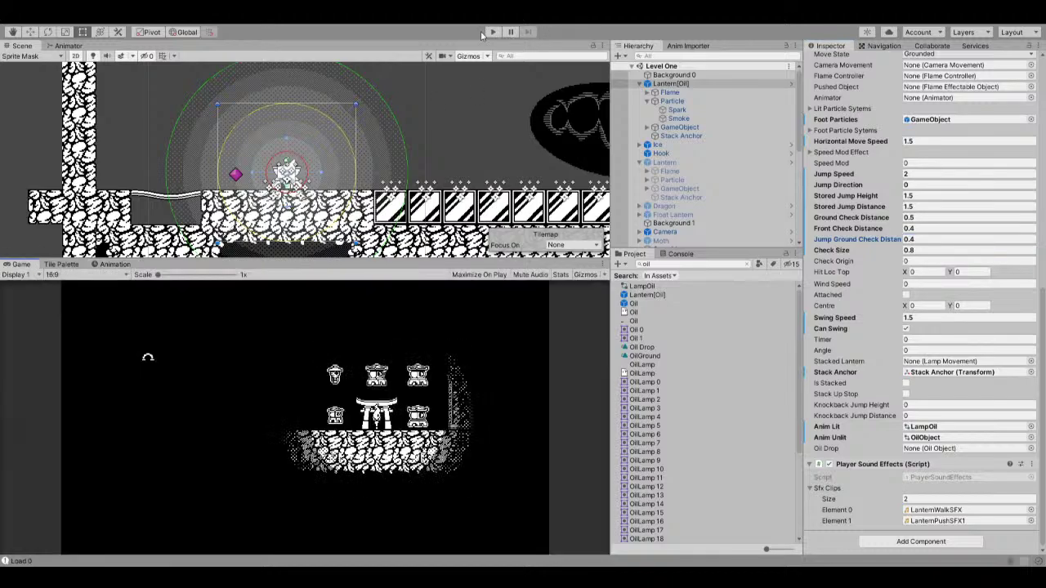
pyautogui.click(492, 33)
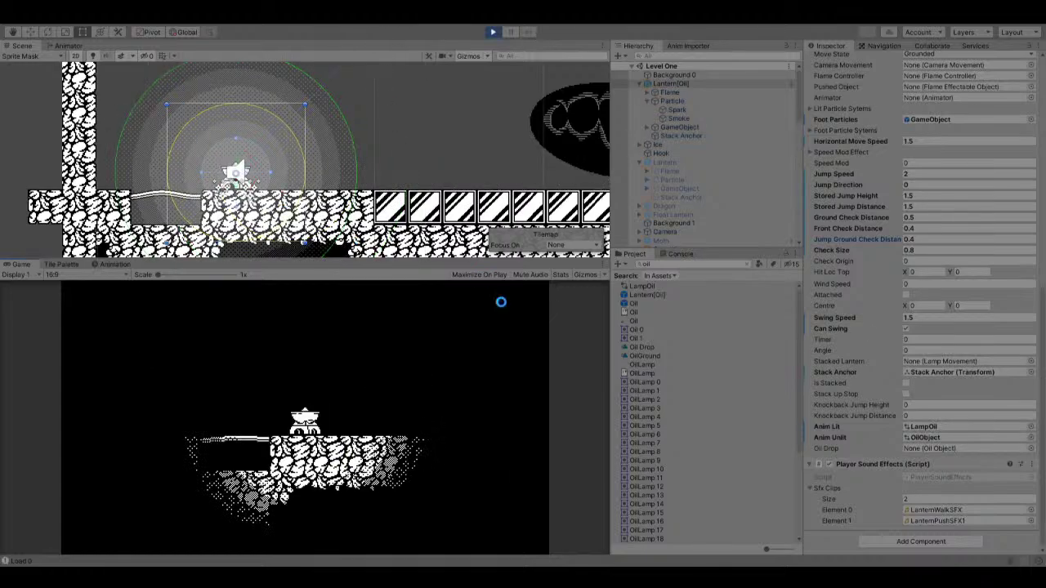
pyautogui.press('space')
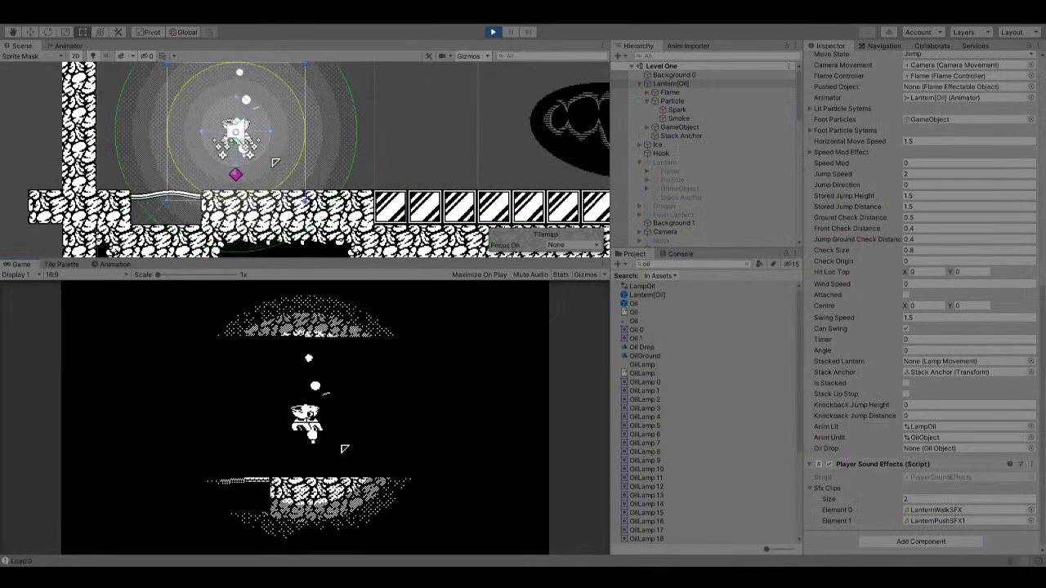
pyautogui.click(493, 33)
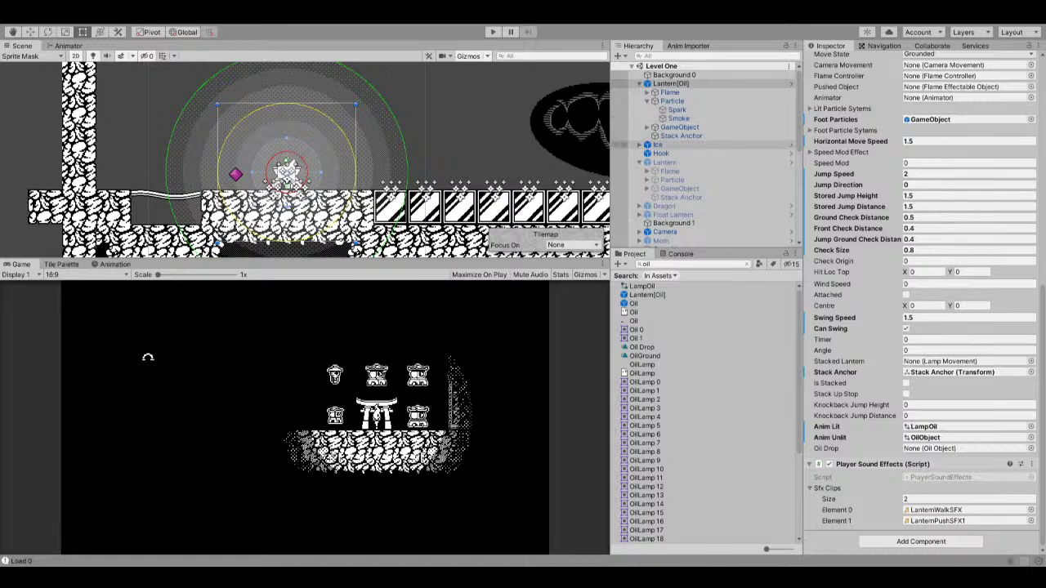
# Play-test the oil lantern's walking from the rock ledge onto the ice blocks and back.
pyautogui.scroll(-8, 621, 146)
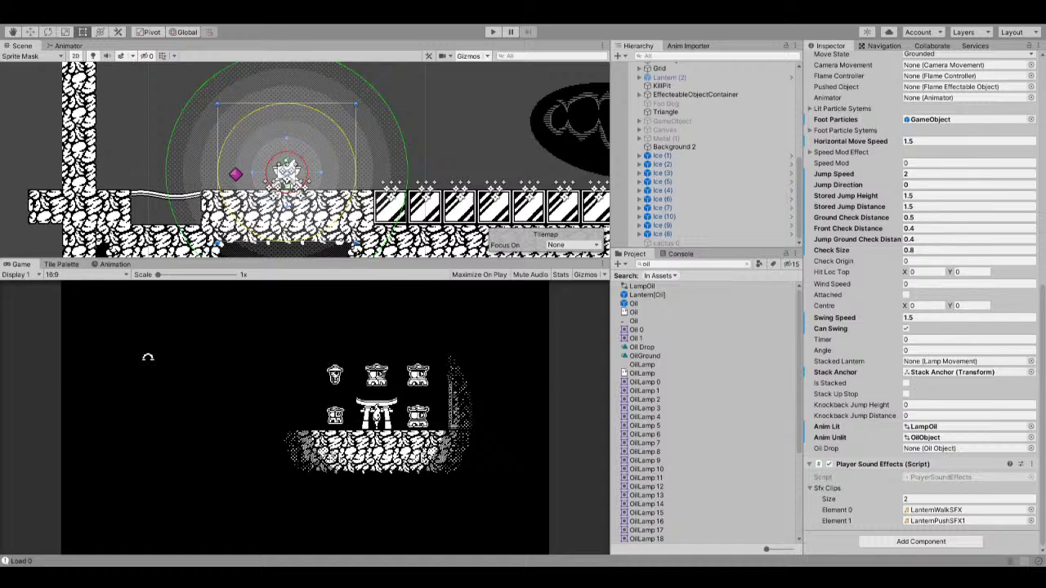
pyautogui.click(494, 32)
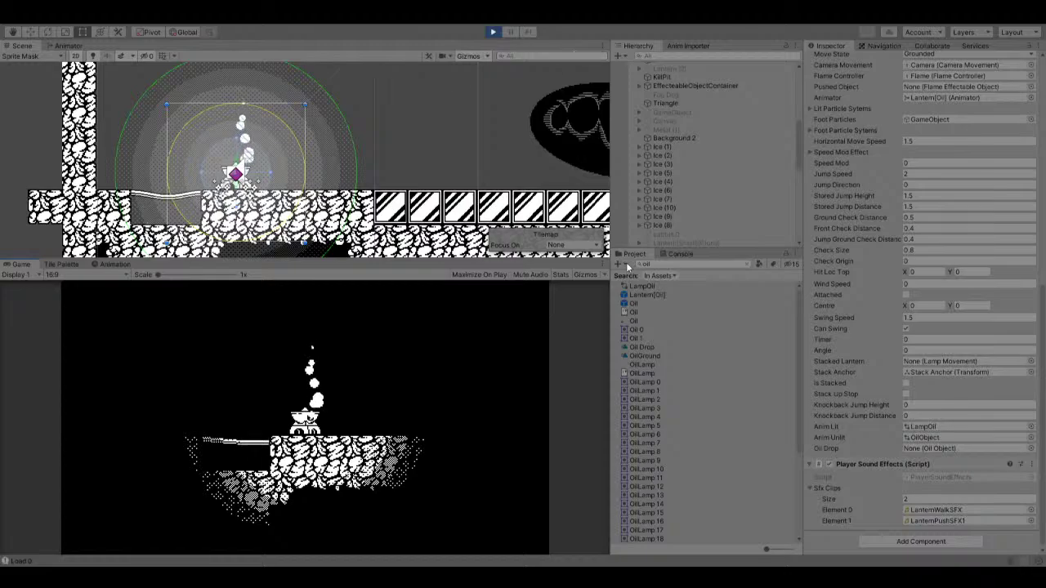
pyautogui.press('Right')
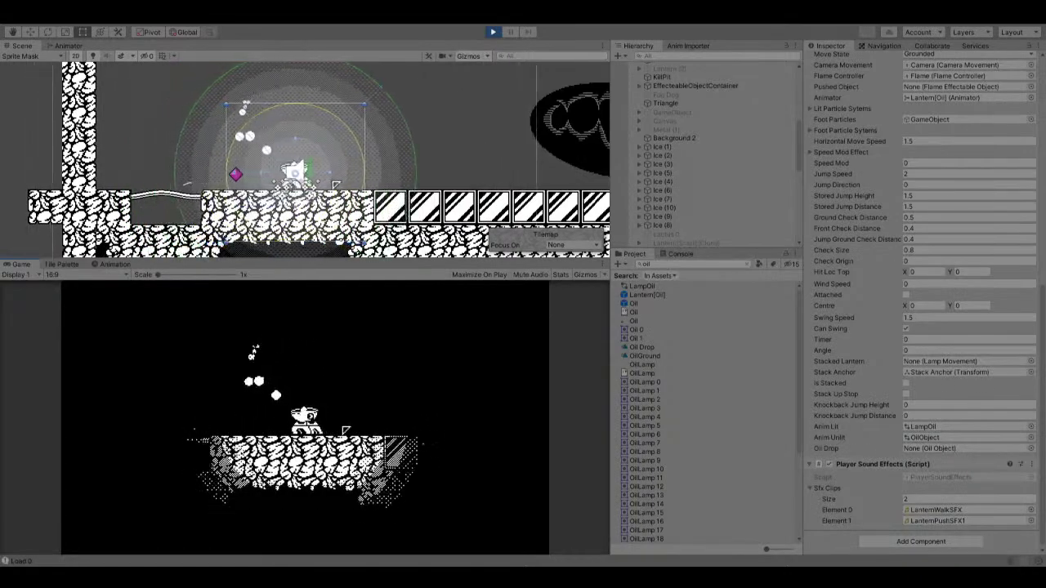
pyautogui.press('Right')
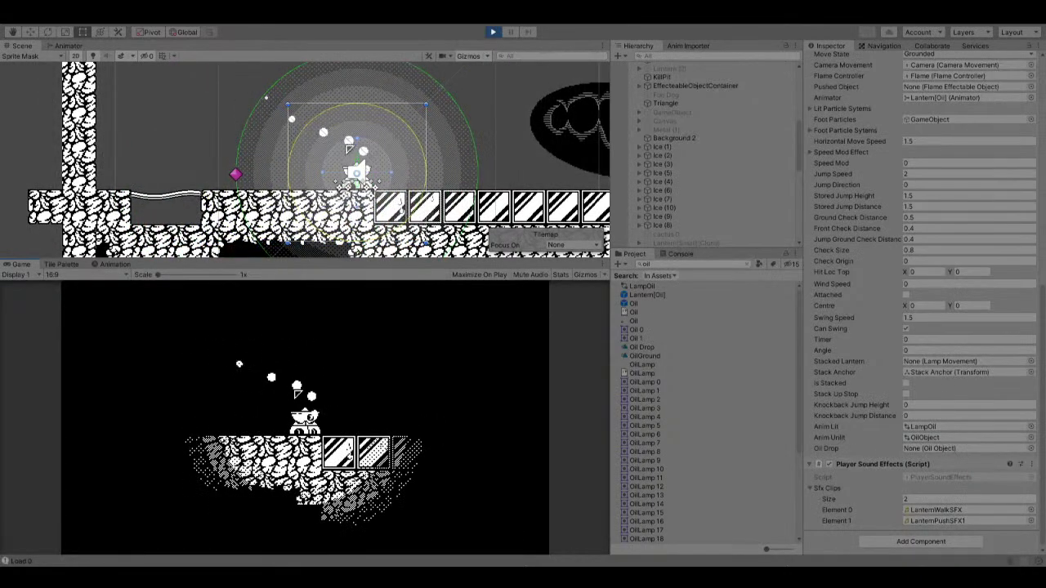
pyautogui.press('Right')
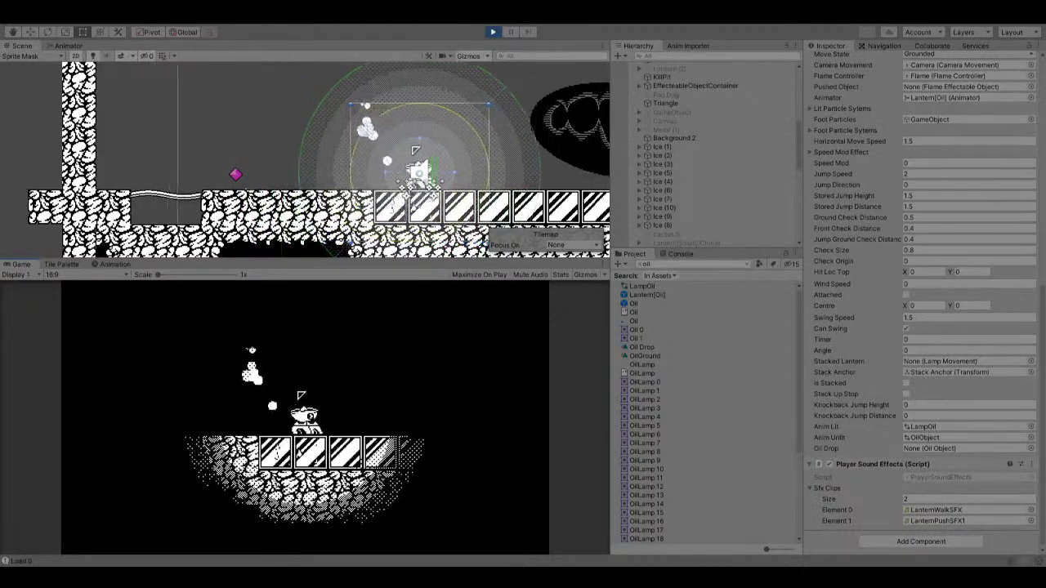
pyautogui.press('Right')
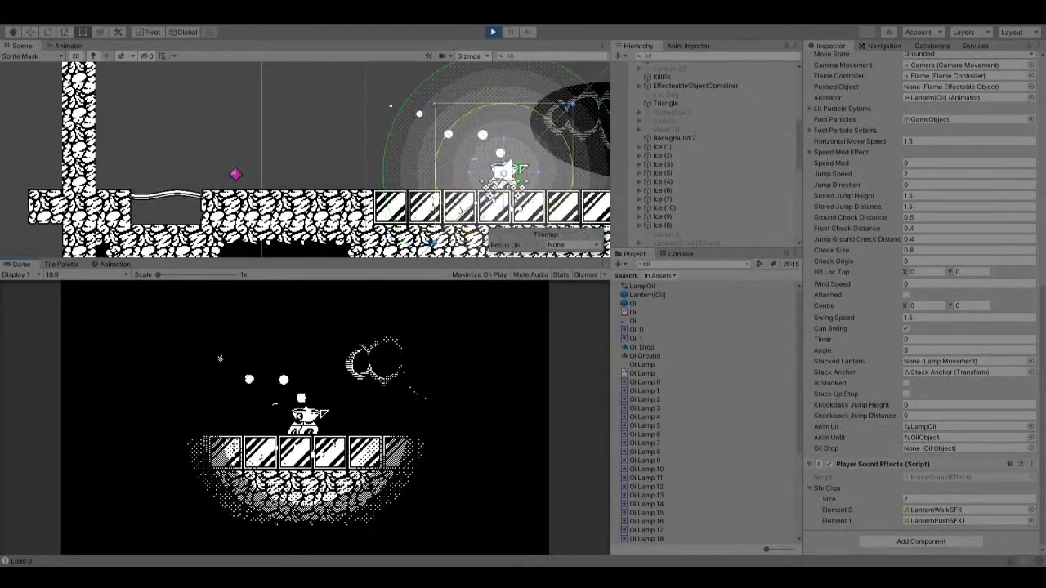
pyautogui.press('Left')
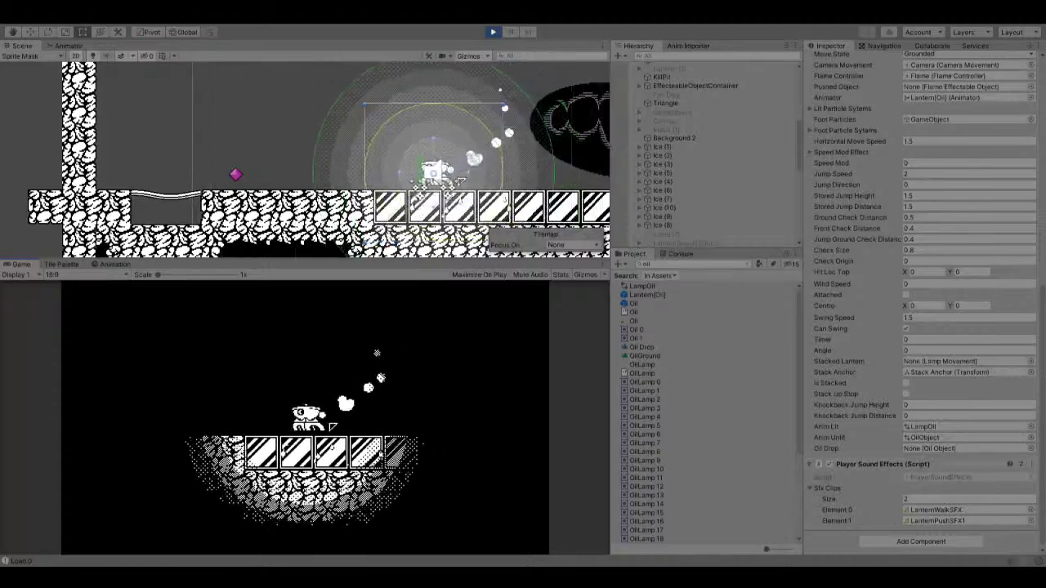
pyautogui.press('Left')
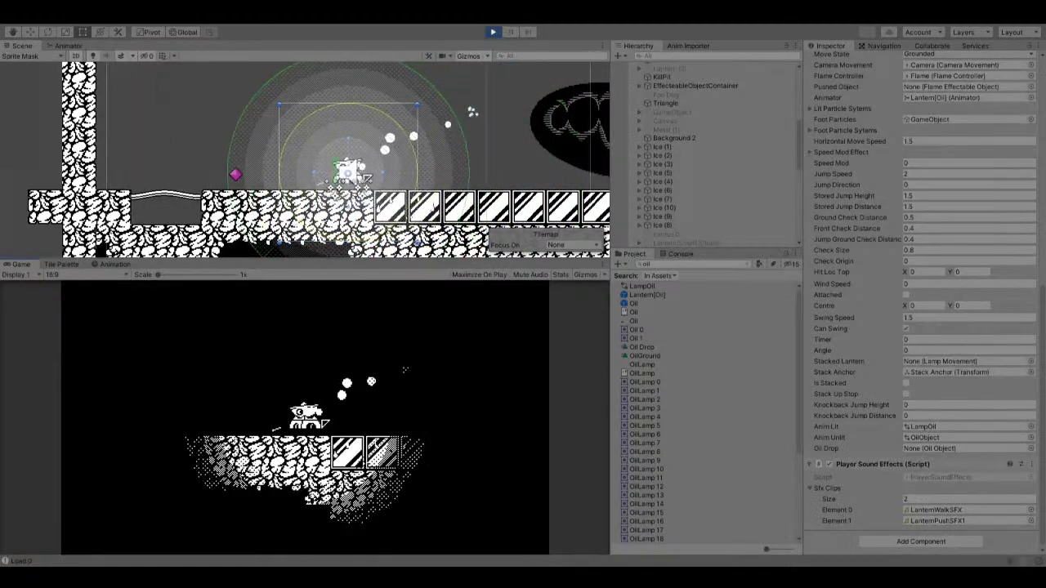
pyautogui.press('Left')
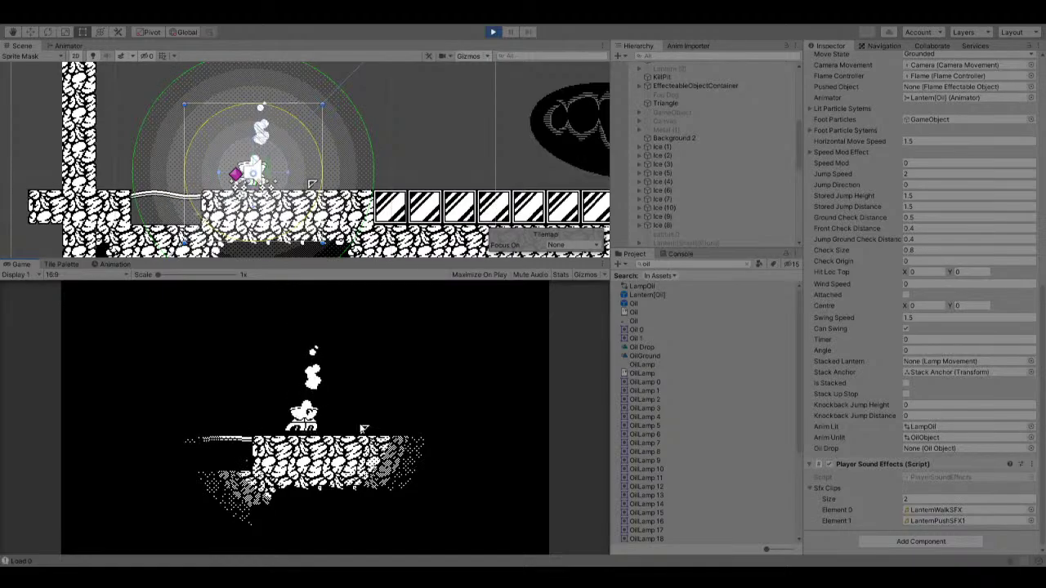
pyautogui.press('Right')
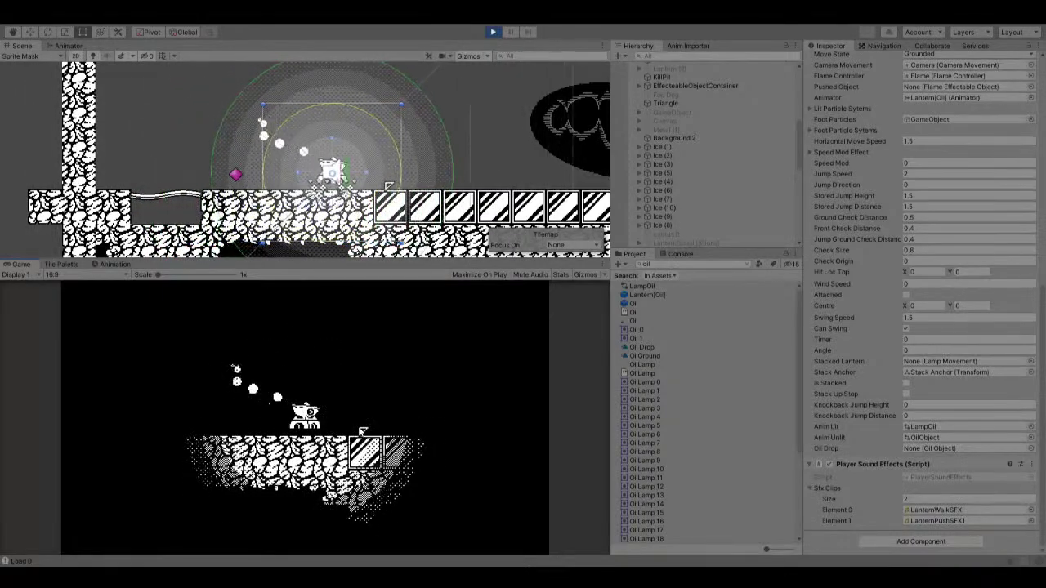
pyautogui.press('Left')
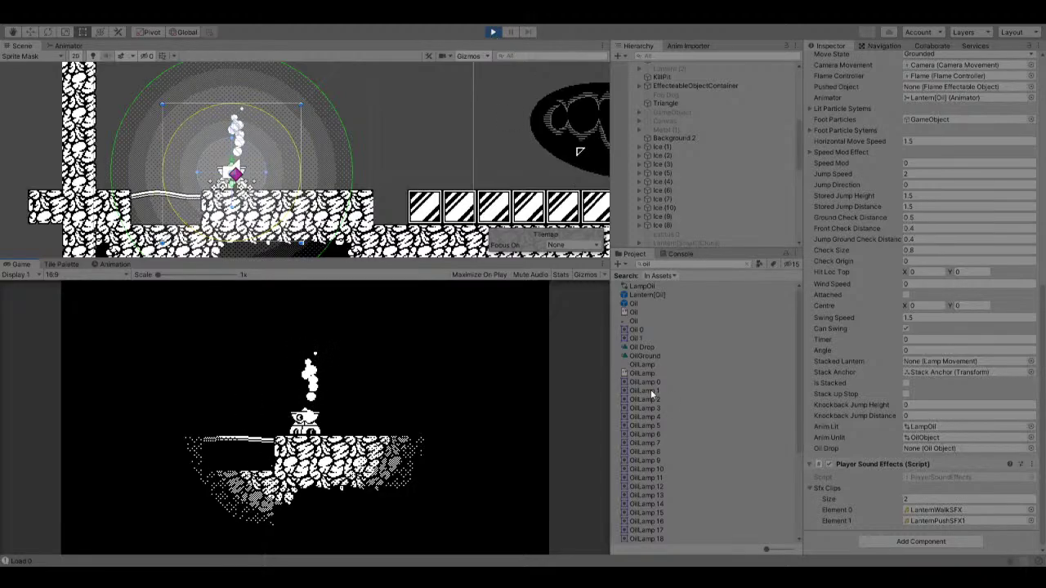
# Place an Oil prefab in the scene above the oil lantern at about X 125.65, Y -3.07, and briefly test-run the game.
pyautogui.click(631, 303)
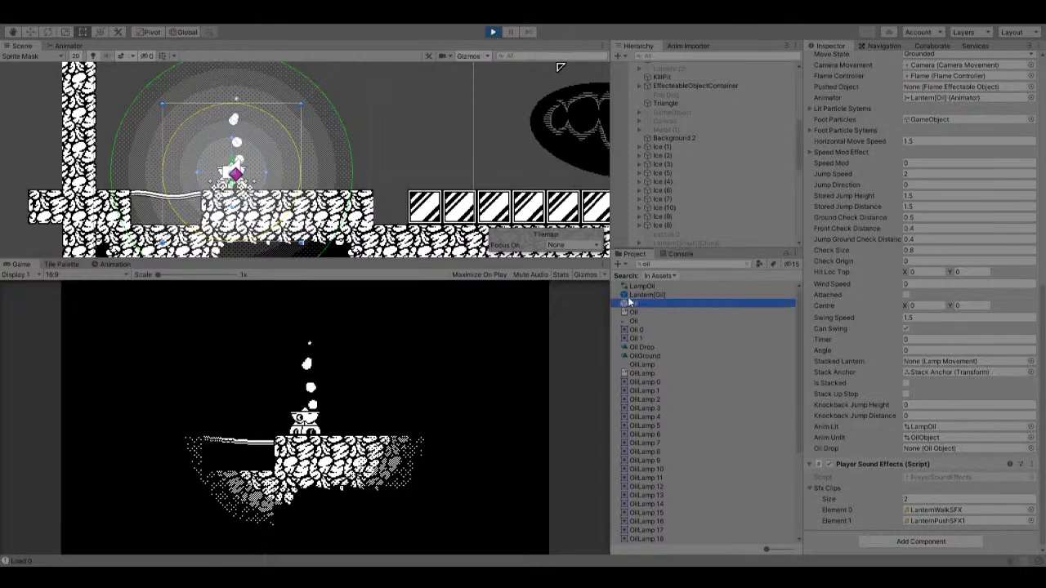
pyautogui.click(322, 84)
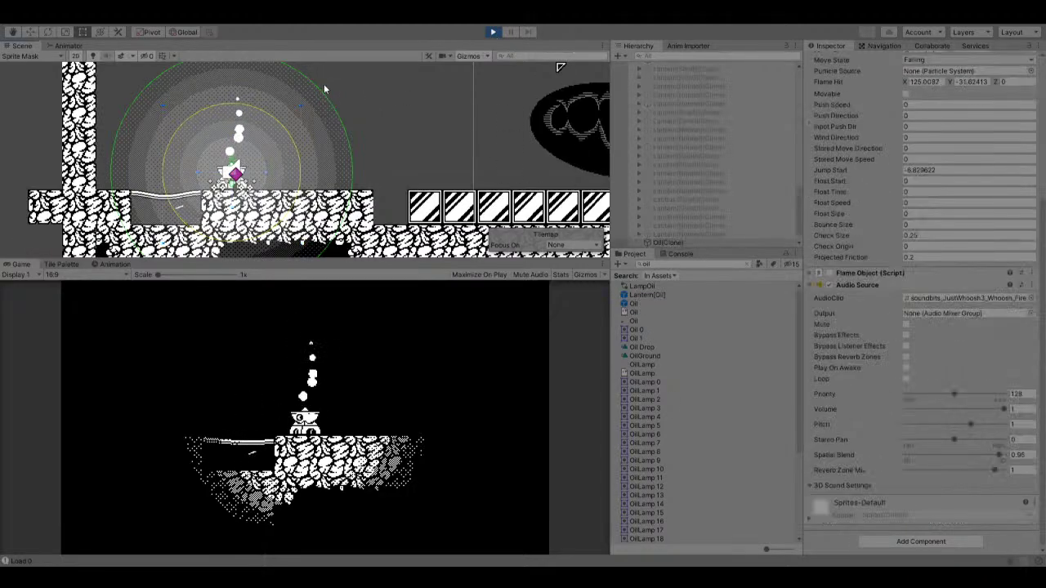
pyautogui.click(494, 33)
pyautogui.hotkey('ctrl', 'z')
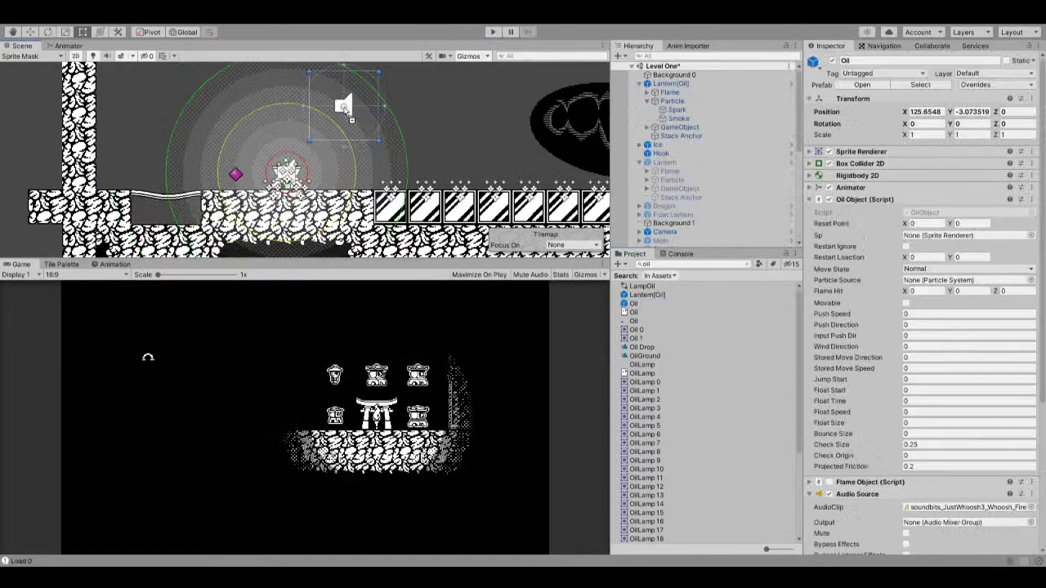
pyautogui.click(493, 32)
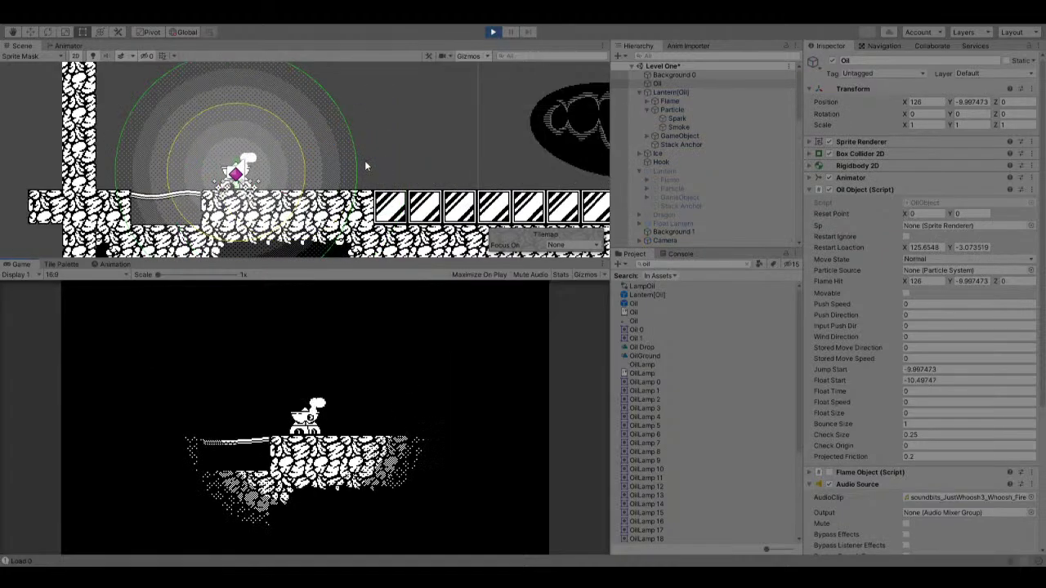
pyautogui.click(493, 32)
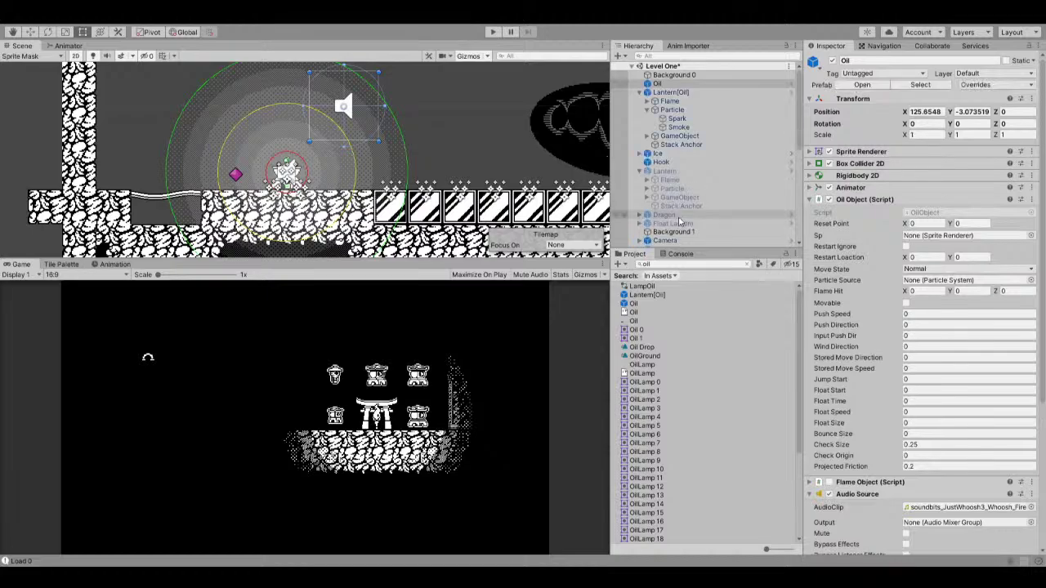
# Search the scene hierarchy for "oil", clear the search, and select the placed Oil object.
pyautogui.click(676, 55)
pyautogui.write('oil')
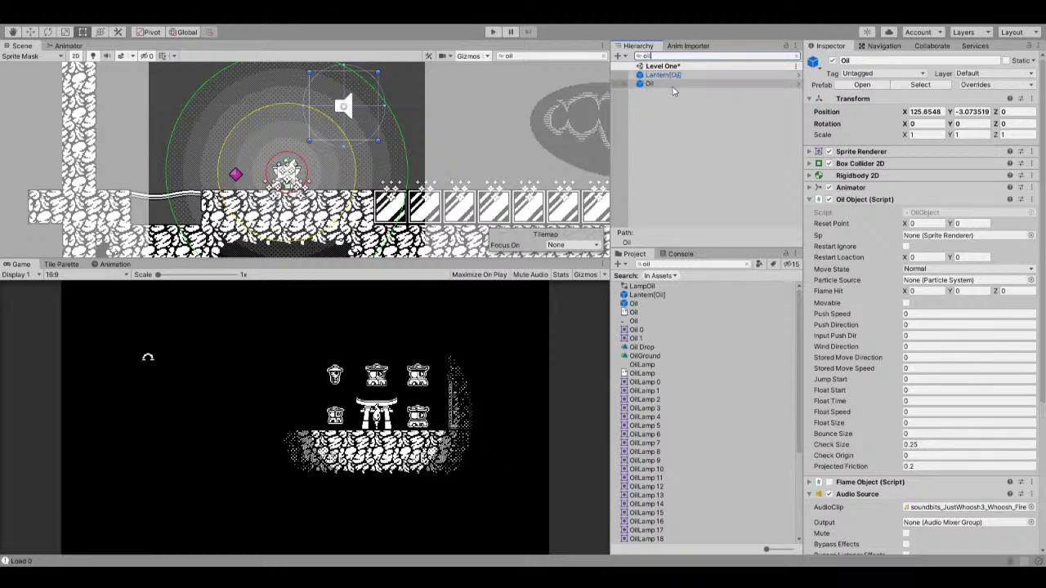
pyautogui.click(672, 85)
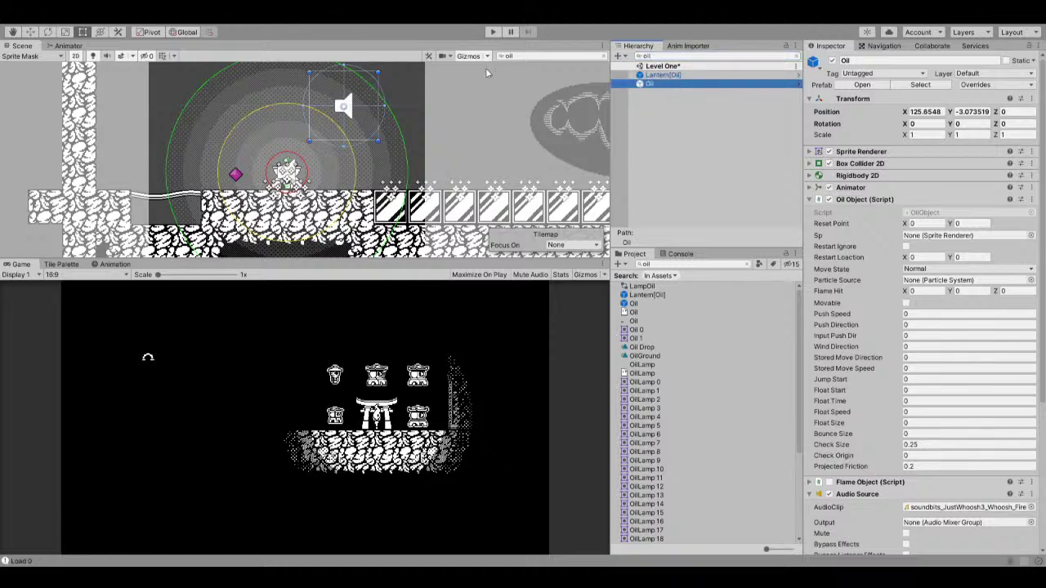
pyautogui.click(664, 85)
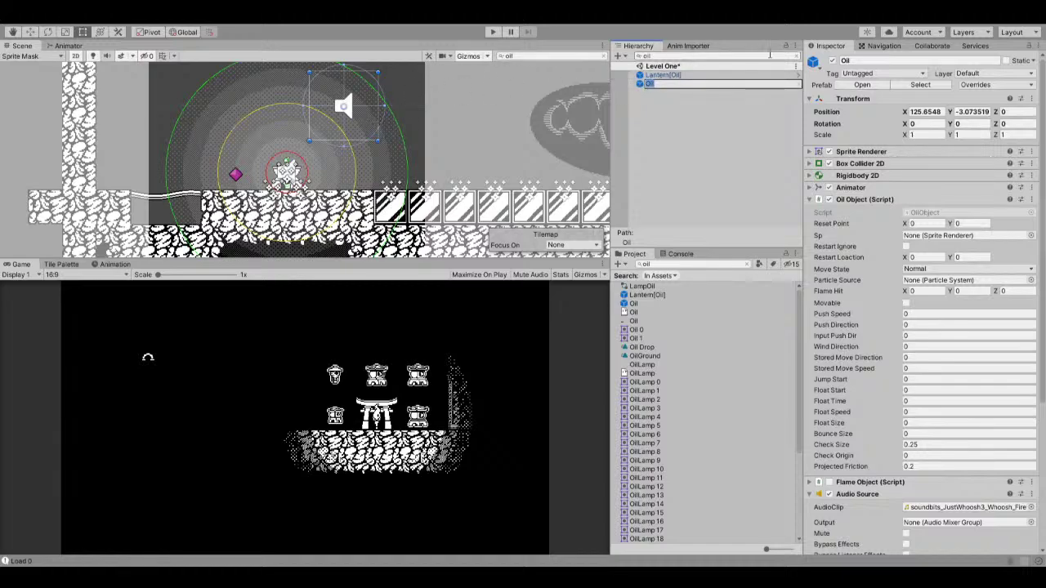
pyautogui.click(797, 56)
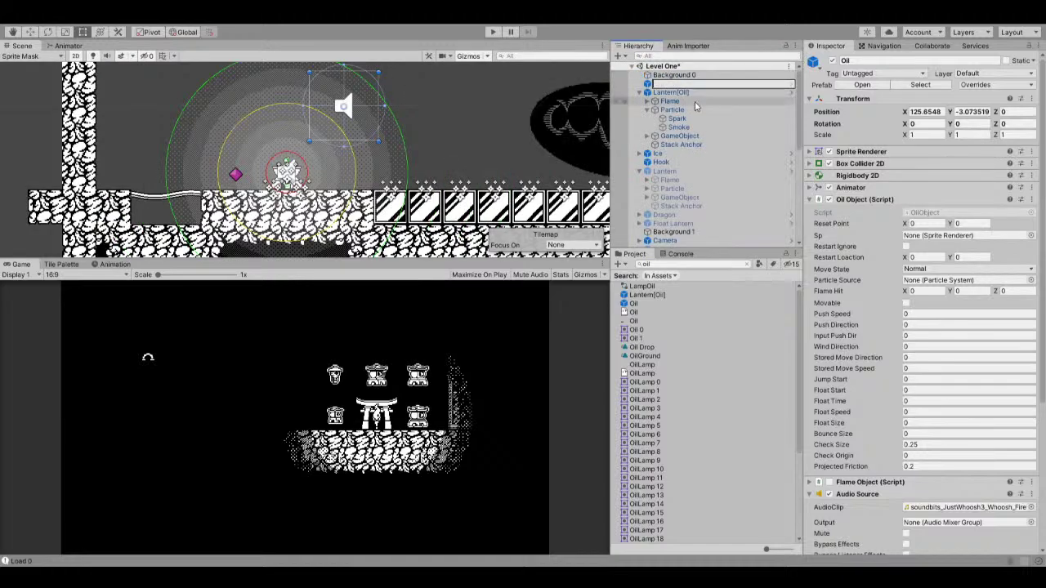
pyautogui.click(672, 101)
pyautogui.click(693, 84)
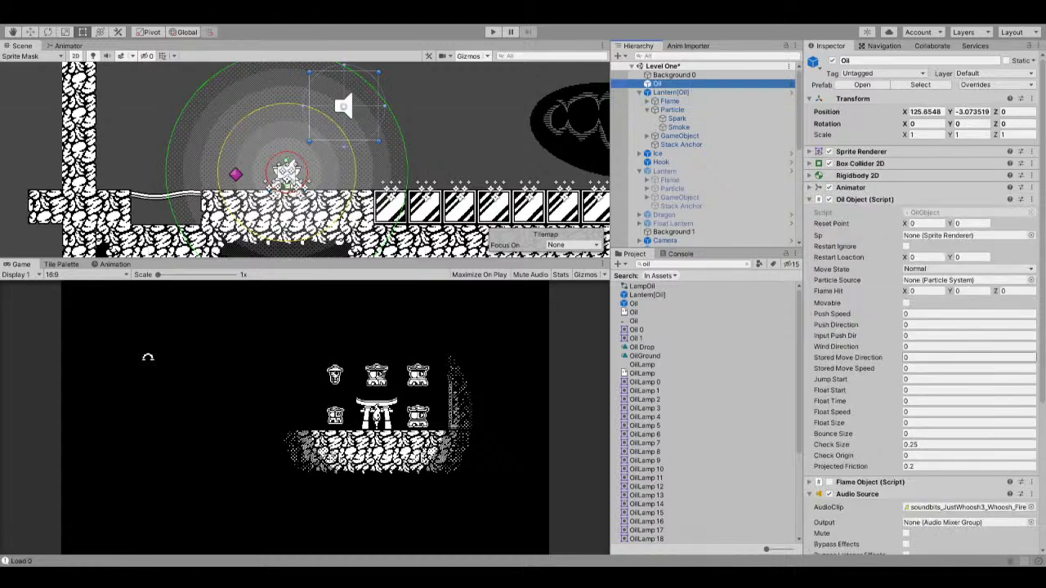
# Examine the Oil object's friction, check size, bounce and float settings along with the console messages.
pyautogui.click(968, 466)
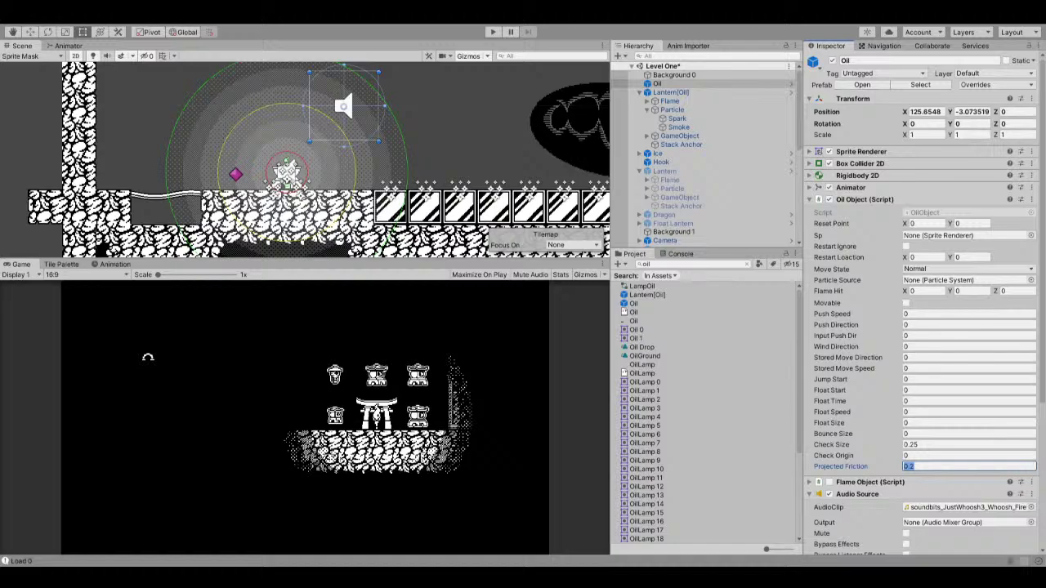
pyautogui.click(933, 446)
pyautogui.click(941, 433)
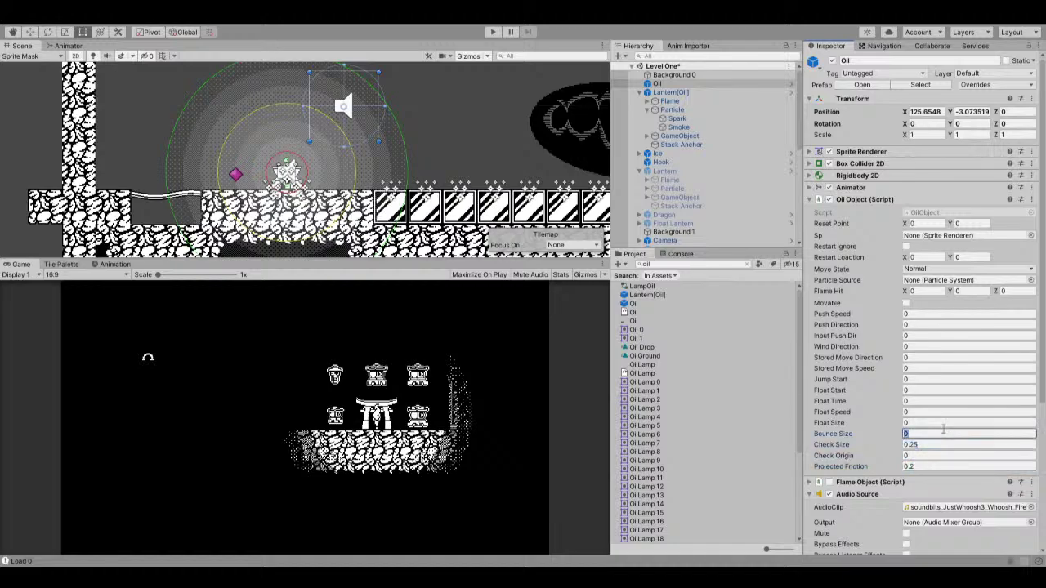
pyautogui.click(944, 423)
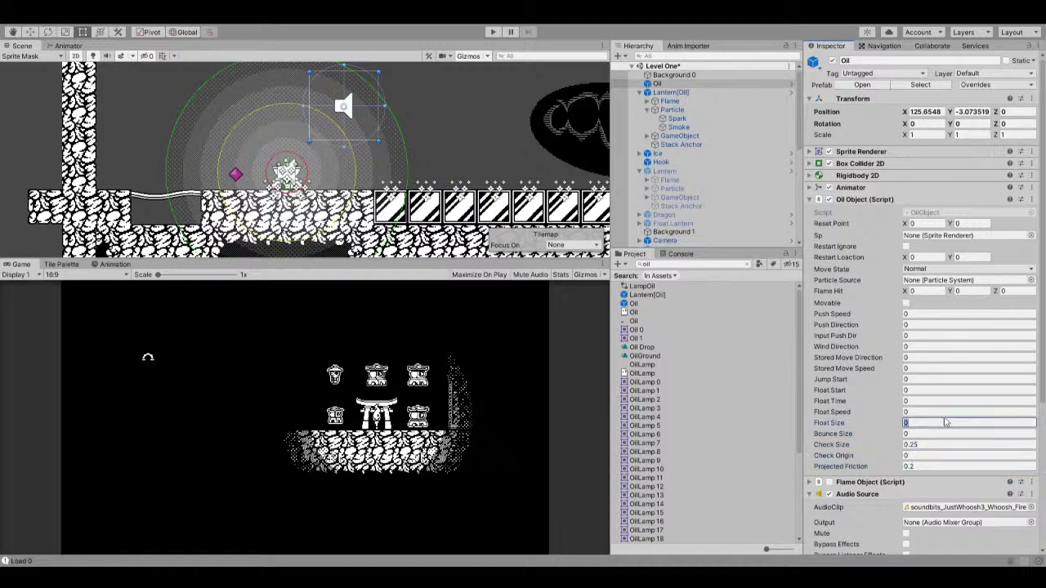
pyautogui.click(949, 412)
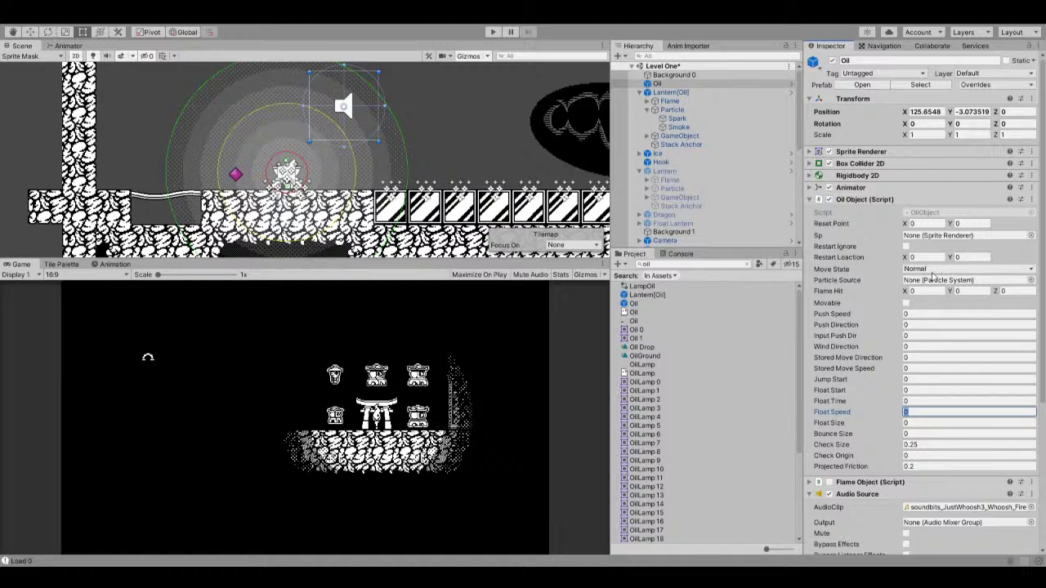
pyautogui.click(685, 254)
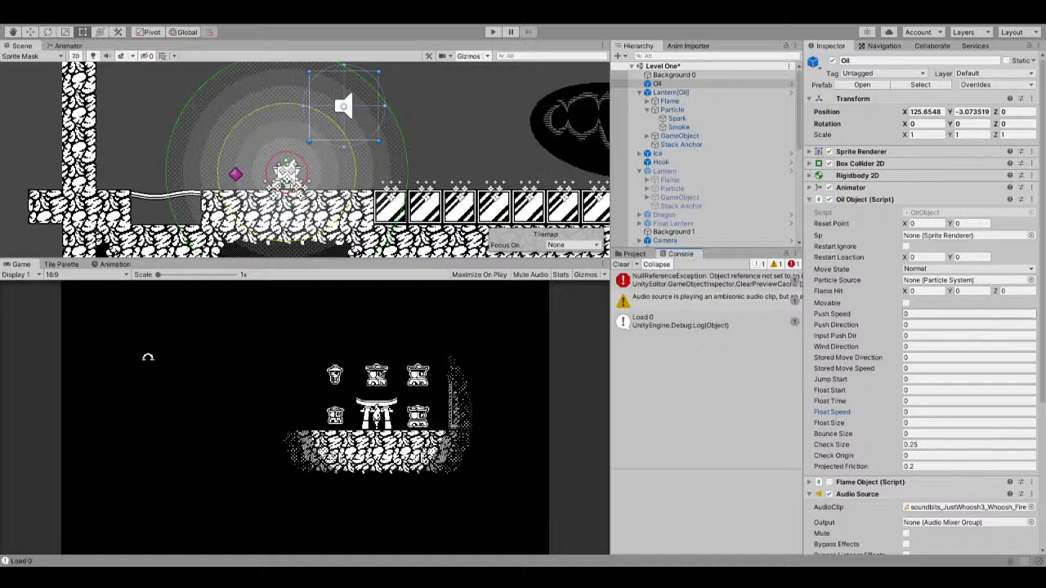
pyautogui.scroll(-5, 924, 302)
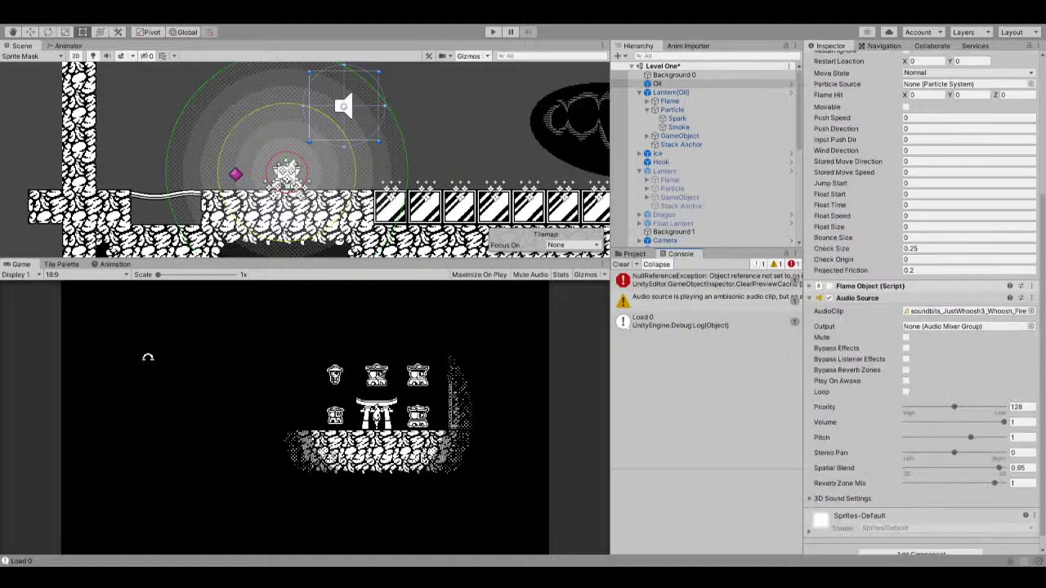
pyautogui.click(930, 237)
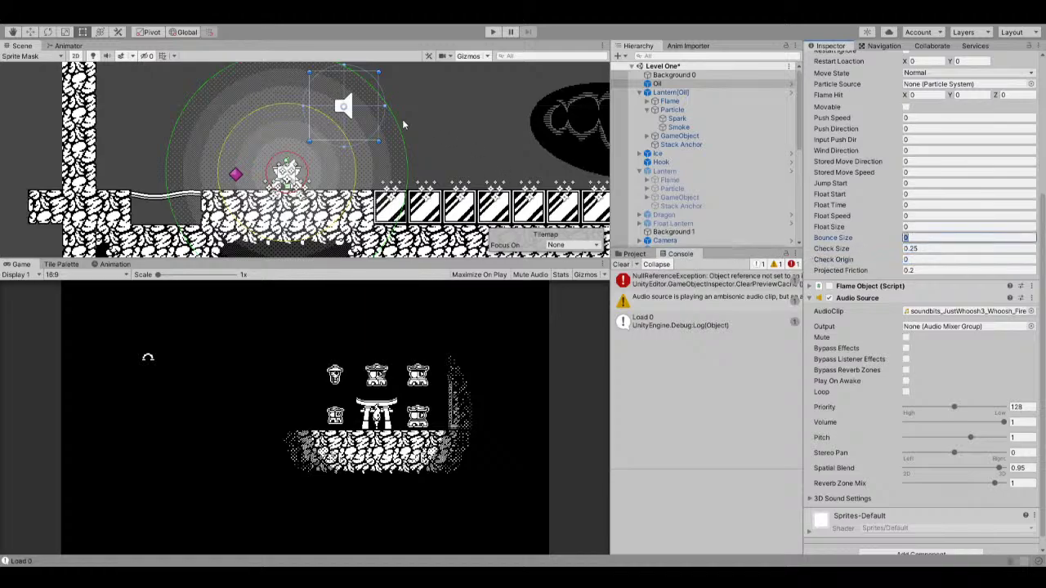
# Activate the Move tool for the Oil object and review its Oil Object script settings.
pyautogui.click(345, 106)
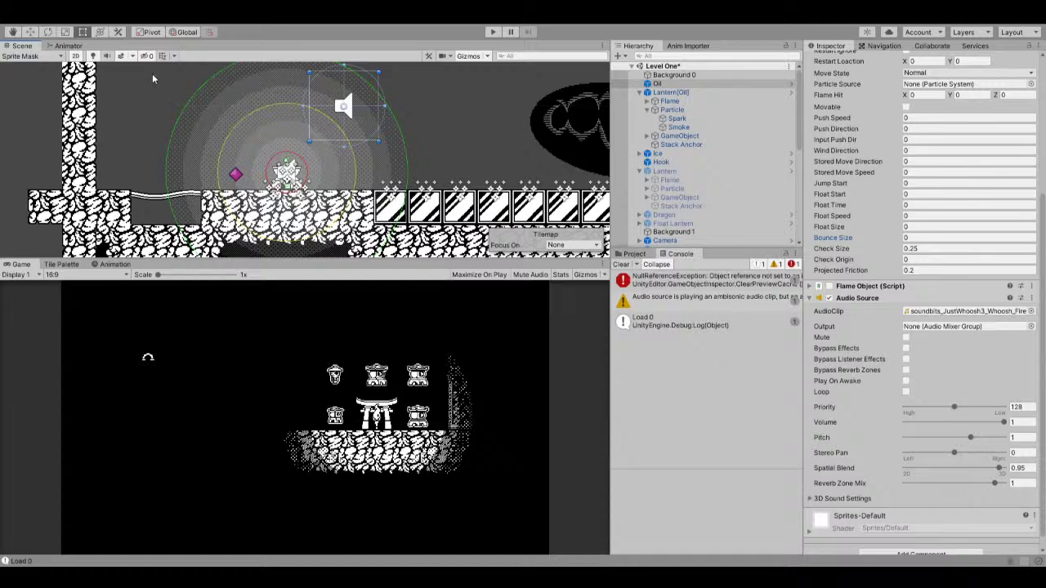
pyautogui.press('w')
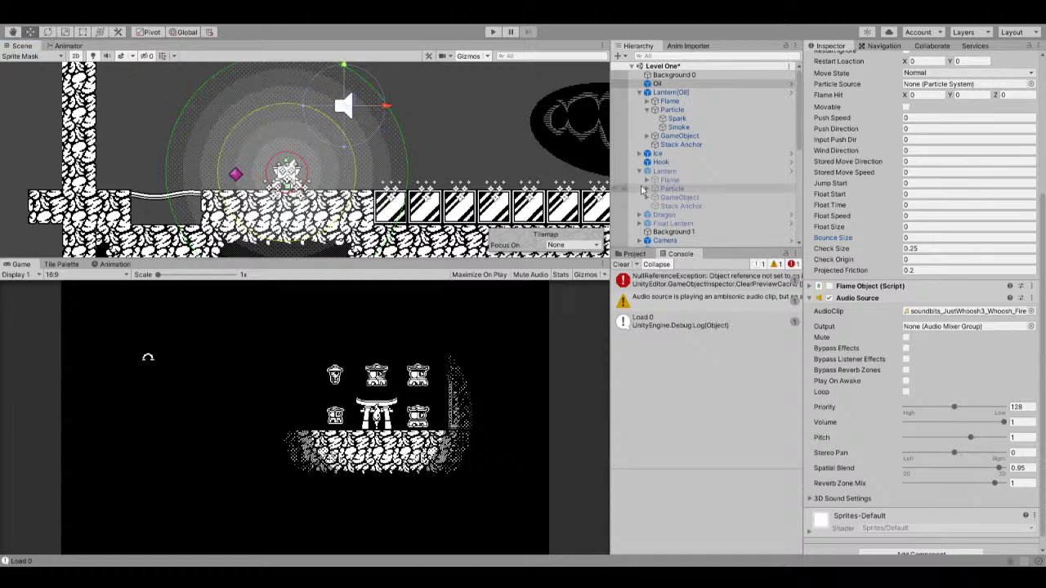
pyautogui.scroll(3, 881, 302)
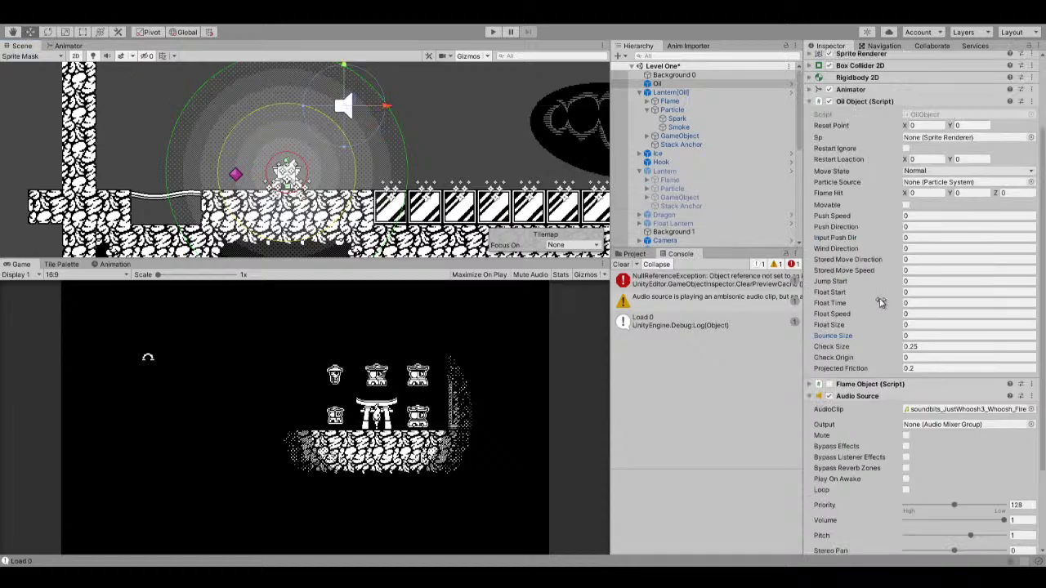
# Run the game and walk the oil lantern over the oil onto the ice blocks and back onto the oil.
pyautogui.click(492, 32)
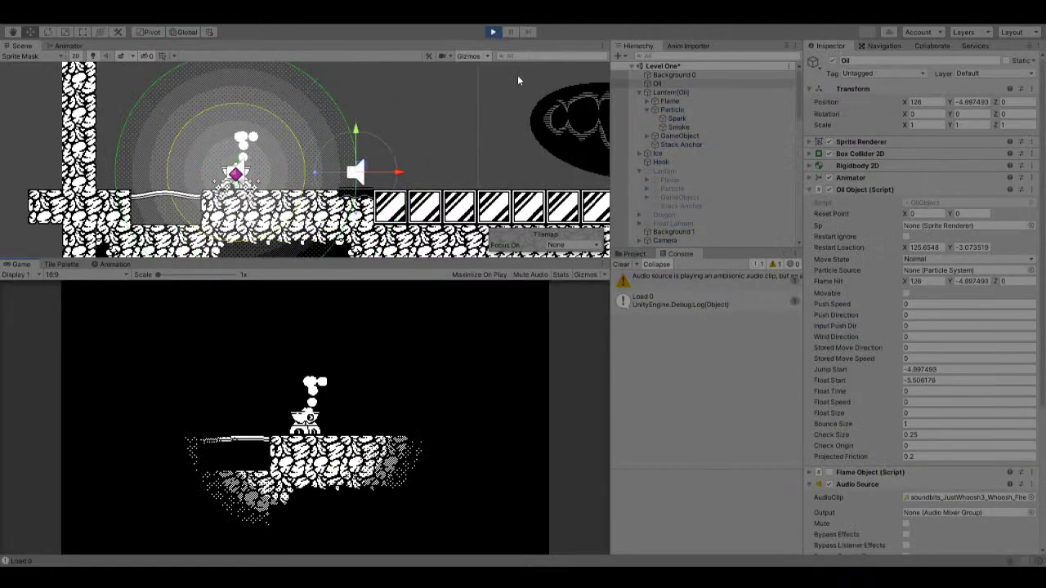
pyautogui.press('d')
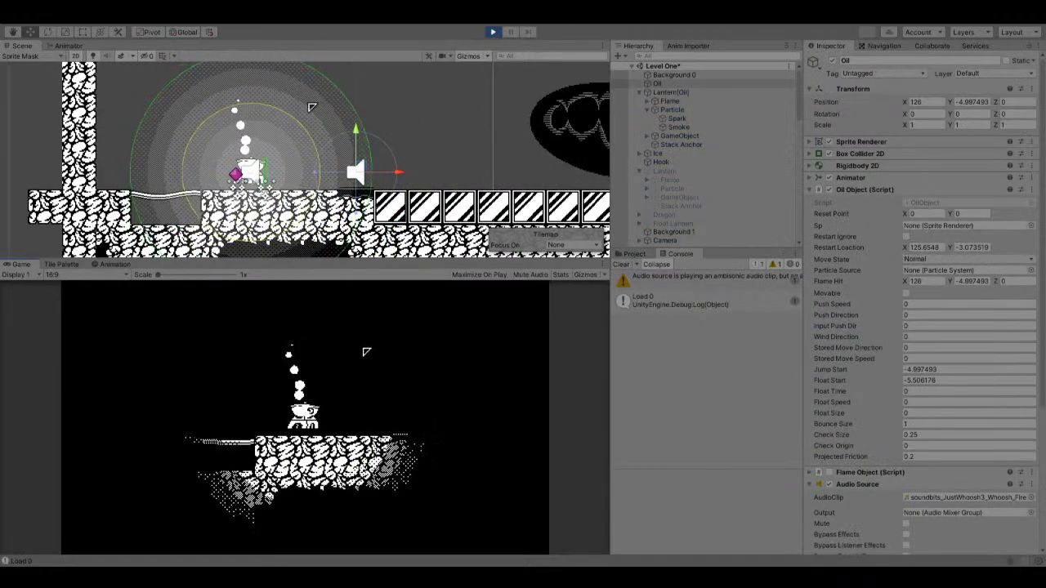
pyautogui.press('d')
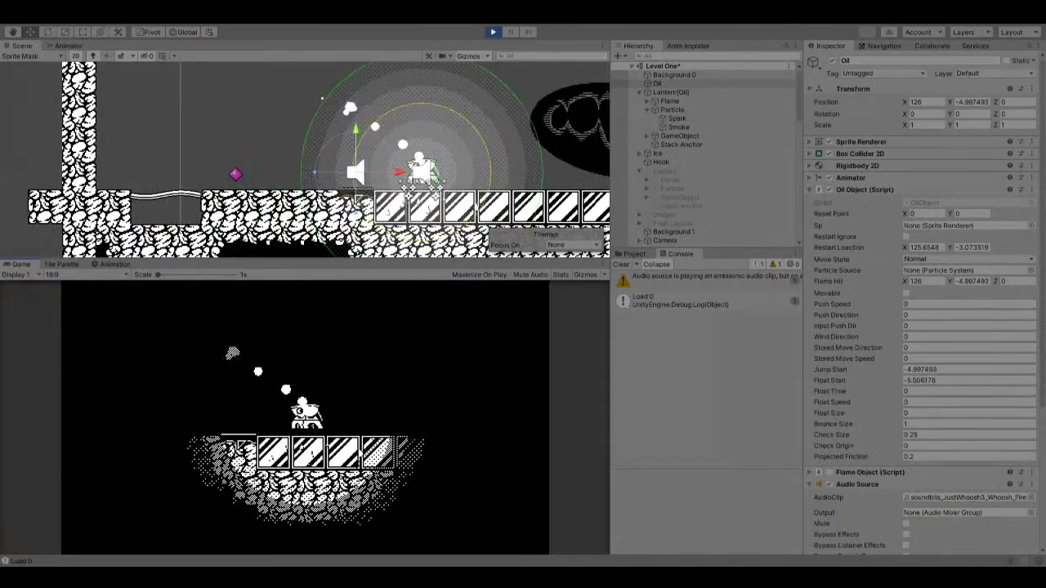
pyautogui.press('a')
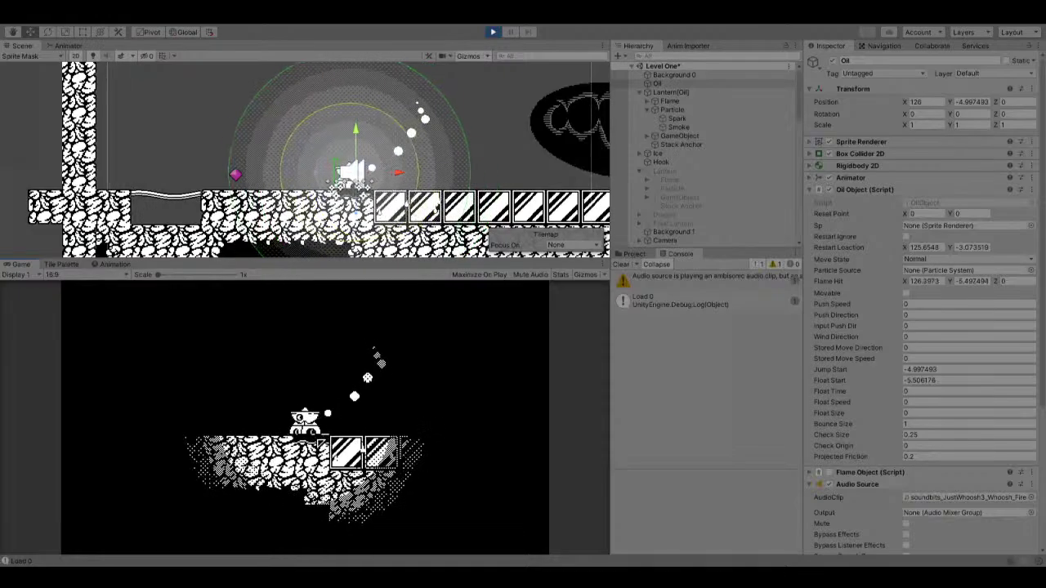
pyautogui.press('d')
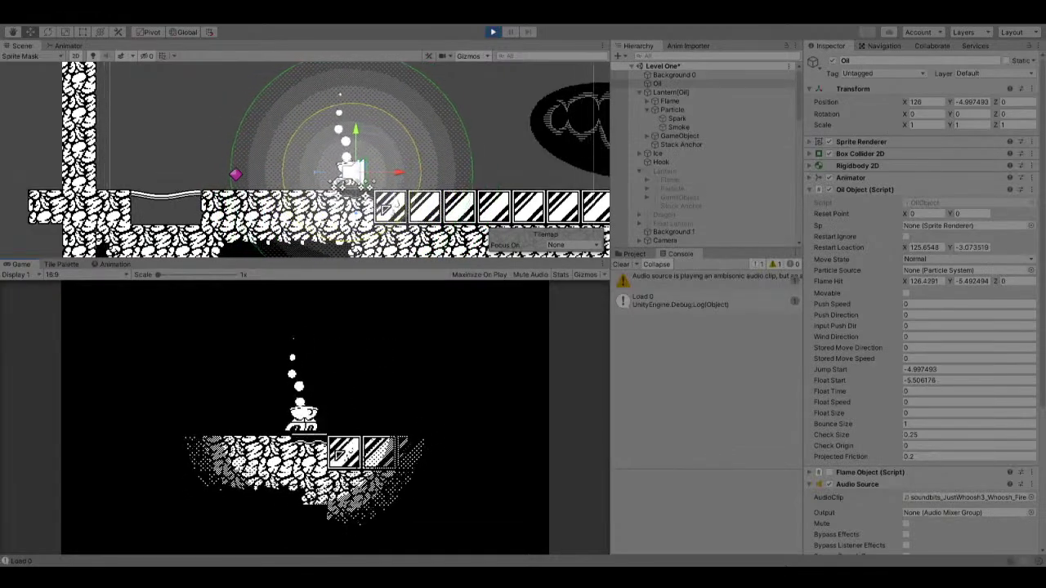
# Play-test jumping the oil lantern from the oil toward the ice blocks and returning it to the rock ledge.
pyautogui.press('d')
pyautogui.press('d')
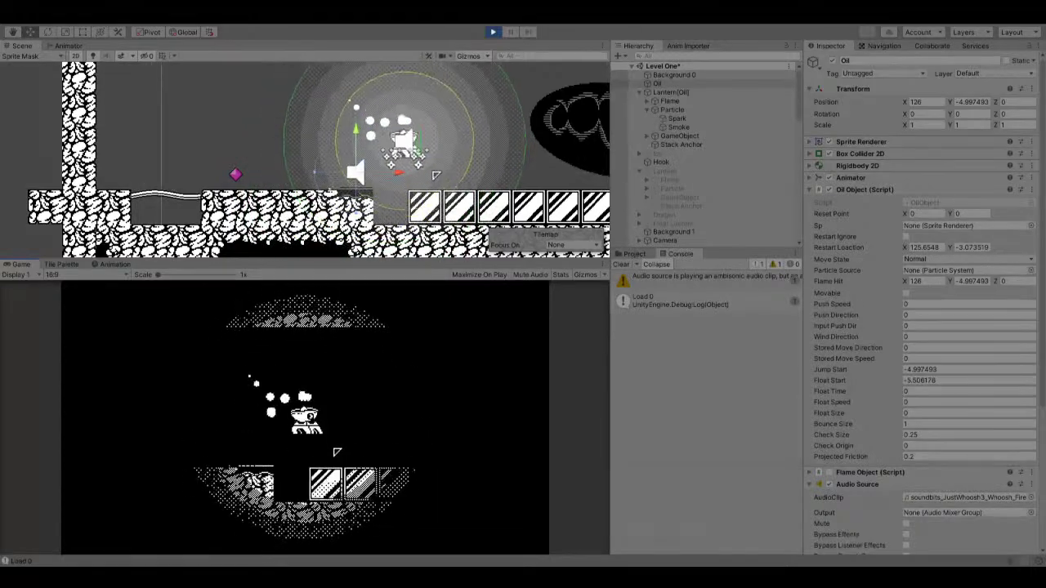
pyautogui.press('a')
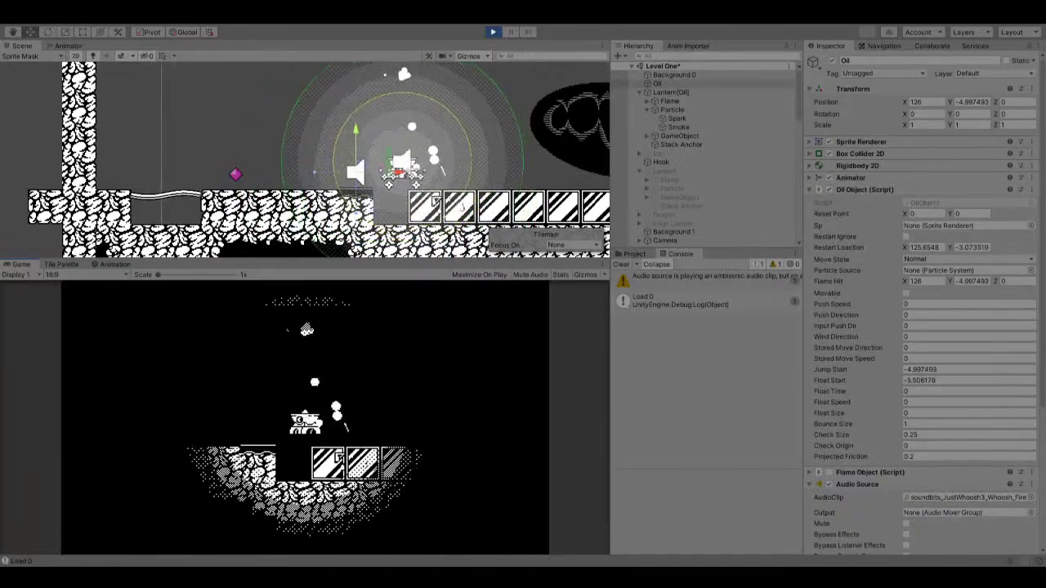
pyautogui.press('a')
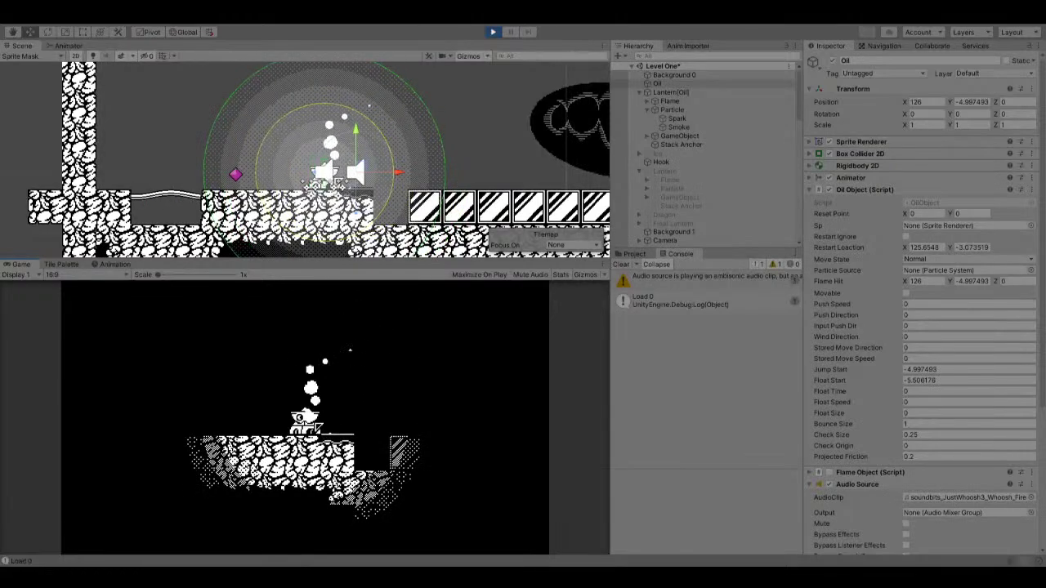
pyautogui.press('a')
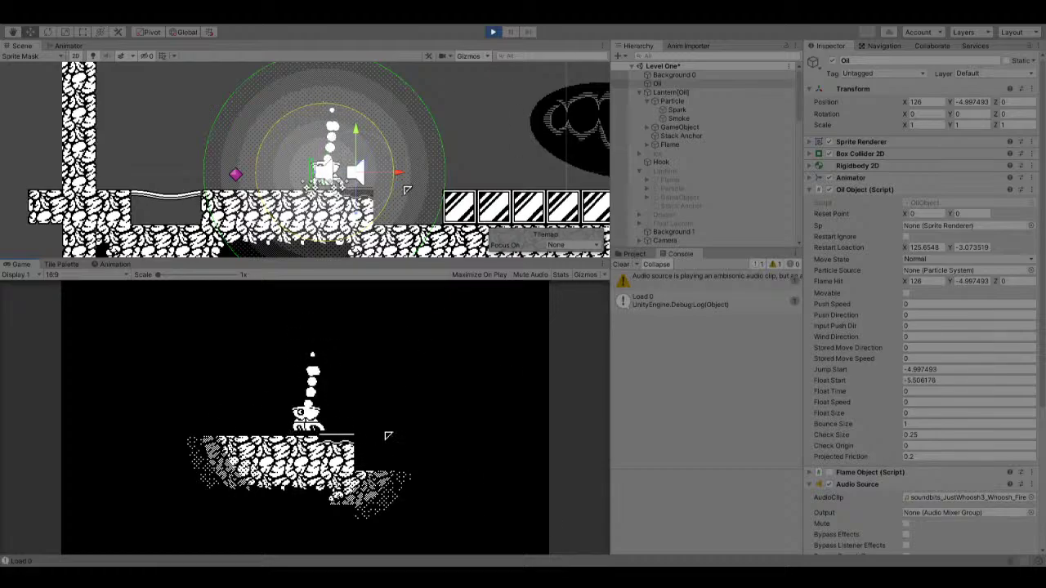
# Walk the lantern along the ledge, drop it into the gap before the ice, jump out, and stop the play-test.
pyautogui.press('a')
pyautogui.press('a')
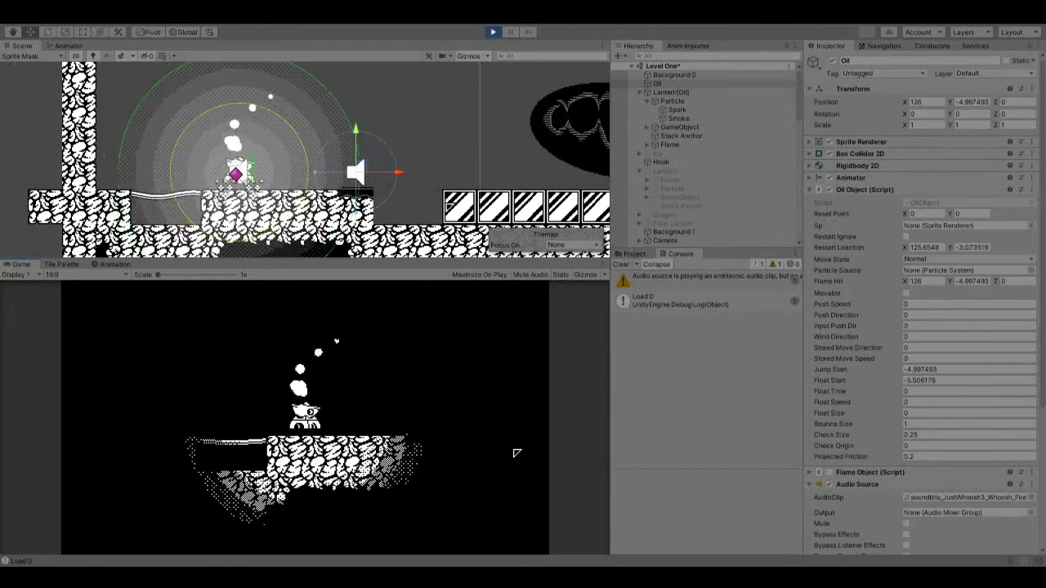
pyautogui.press('d')
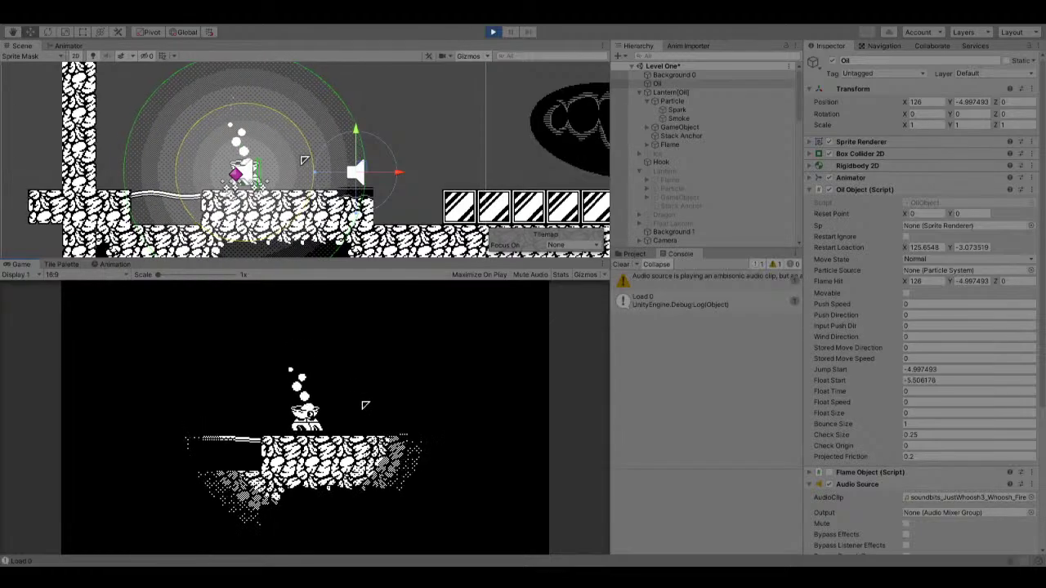
pyautogui.press('d')
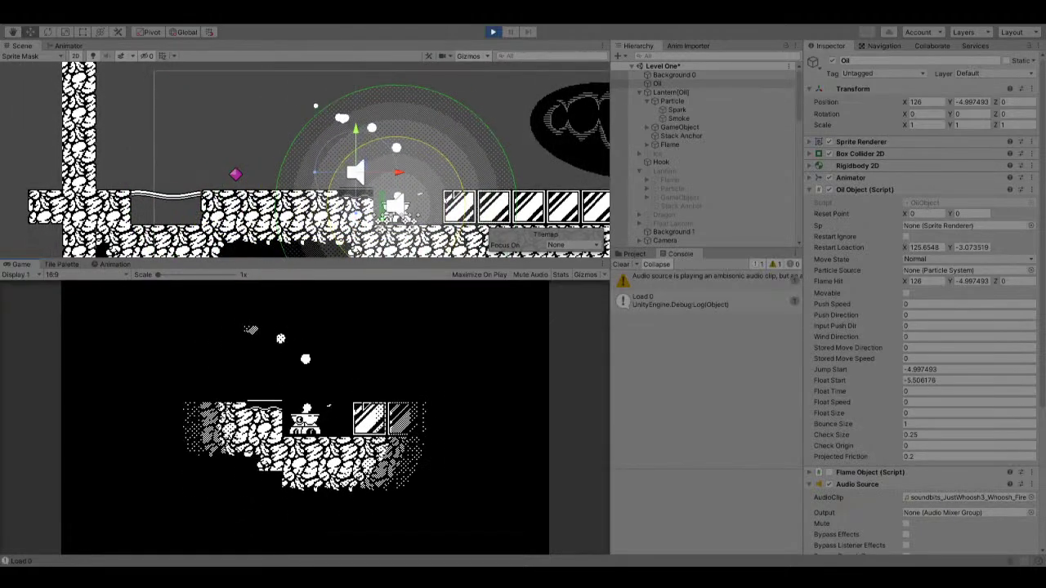
pyautogui.press('space')
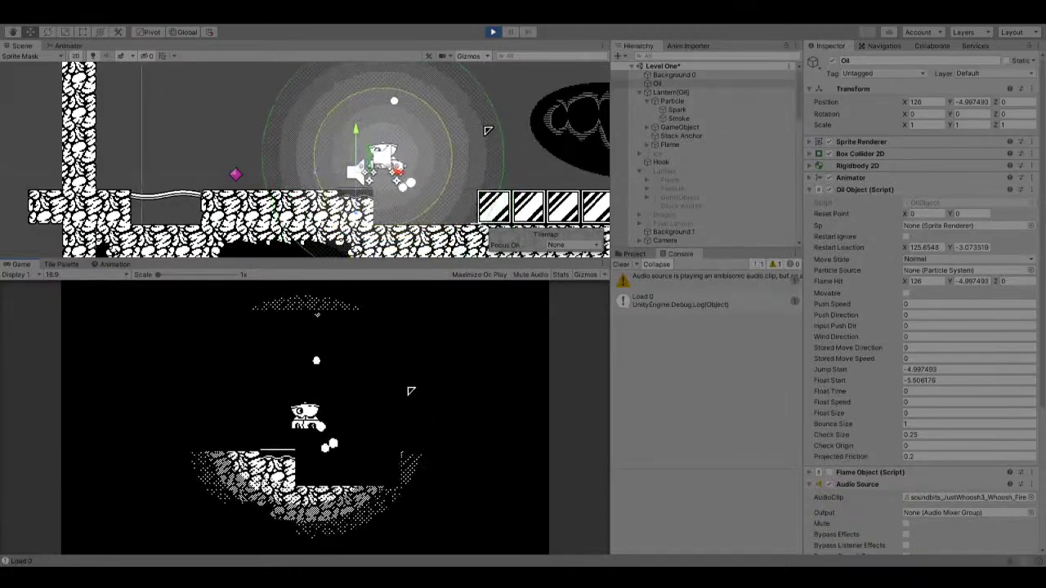
pyautogui.click(494, 32)
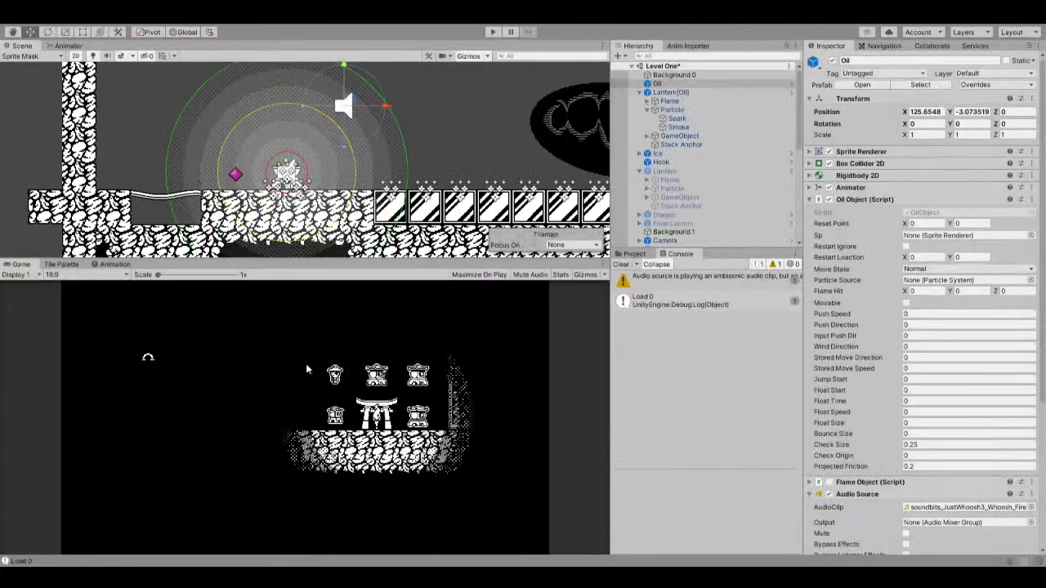
pyautogui.hscroll(5, 306, 160)
pyautogui.hscroll(-10, 305, 160)
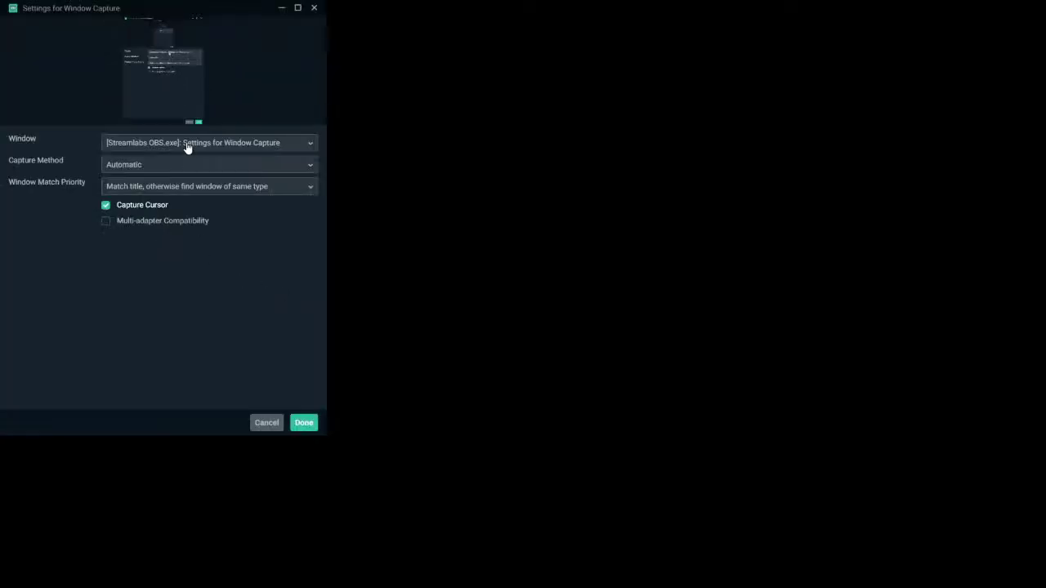
# Set the Streamlabs OBS window capture to the Lantern - Microsoft Visual Studio window.
pyautogui.click(187, 146)
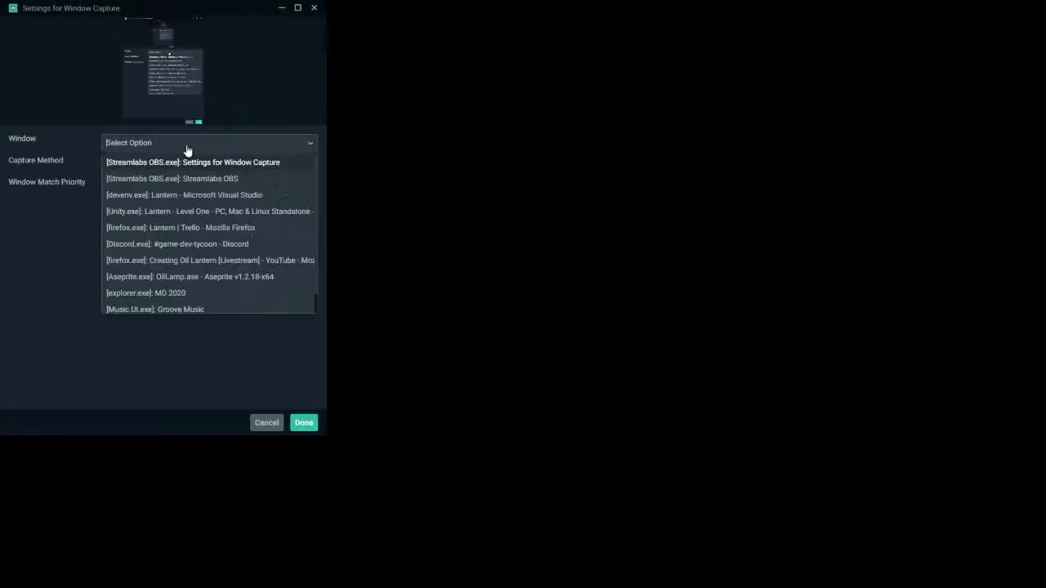
pyautogui.click(194, 194)
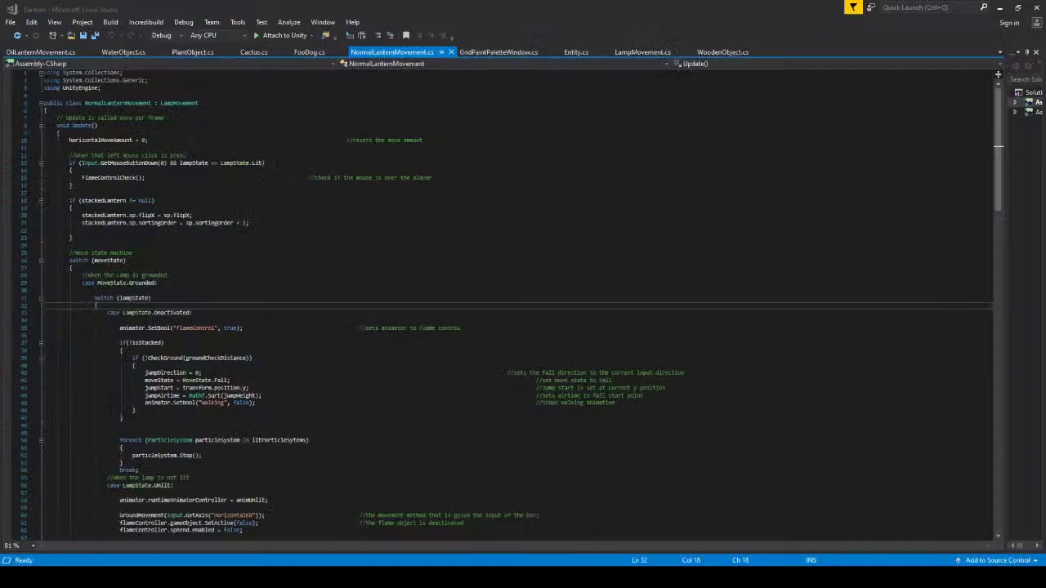
# Read through the NormalLanternMovement script from the Update state machine down to the StackActivate method.
pyautogui.click(135, 410)
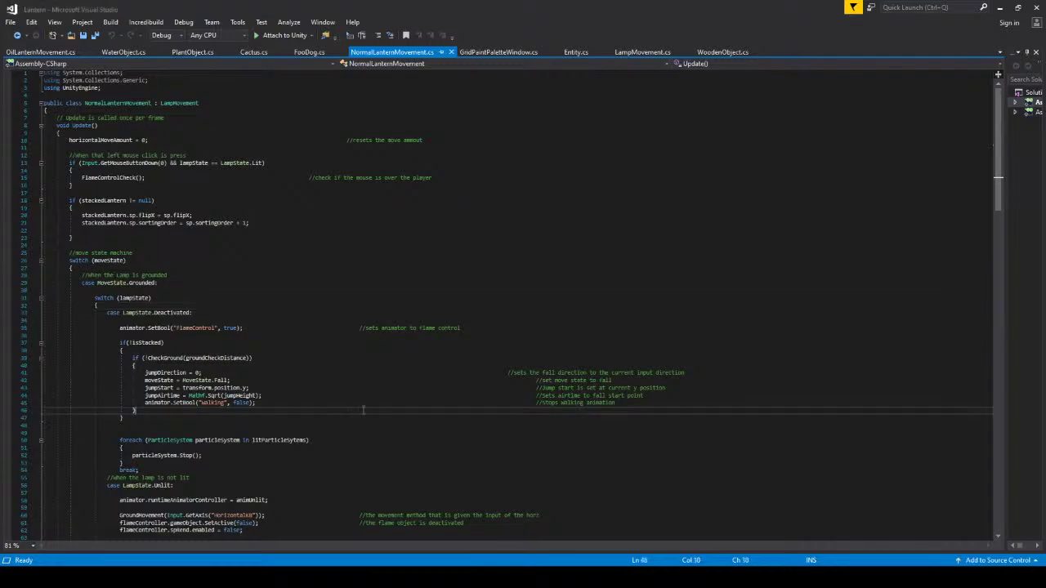
pyautogui.keyDown('ctrl'); pyautogui.scroll(2, 514, 302); pyautogui.keyUp('ctrl')
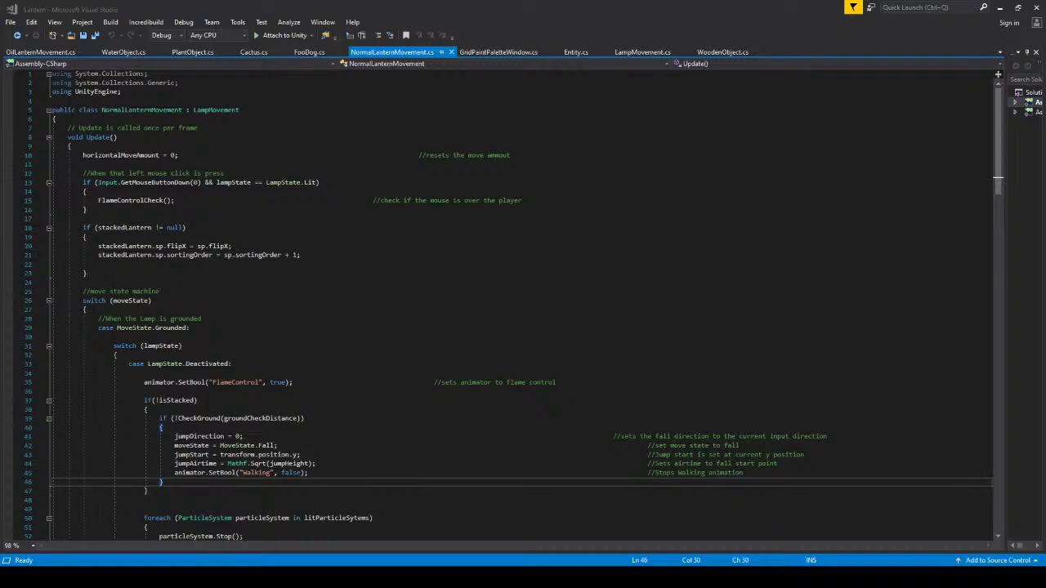
pyautogui.scroll(-14, 523, 302)
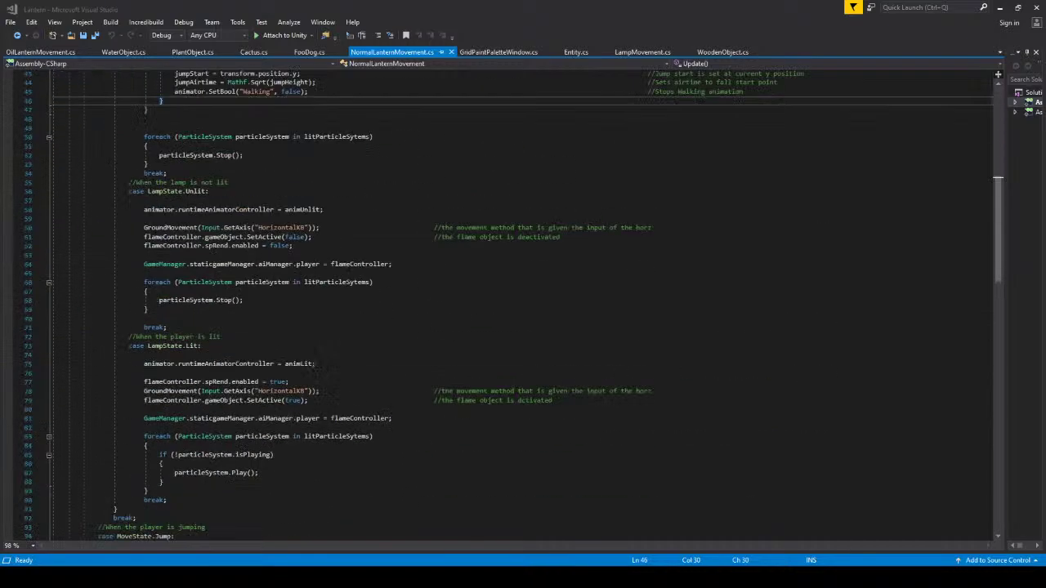
pyautogui.scroll(14, 522, 302)
pyautogui.scroll(-18, 523, 303)
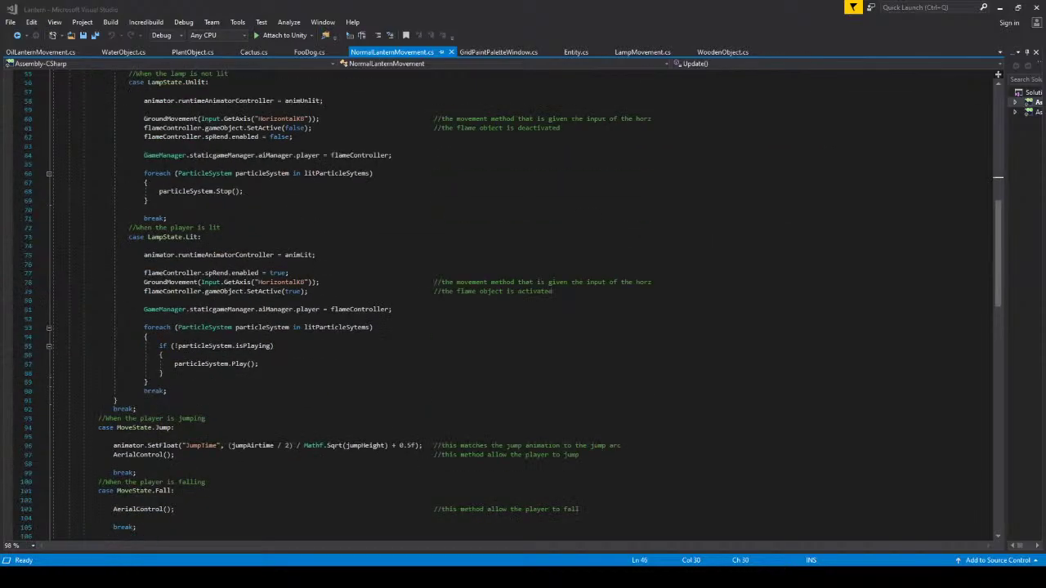
pyautogui.scroll(-20, 523, 302)
pyautogui.scroll(6, 523, 302)
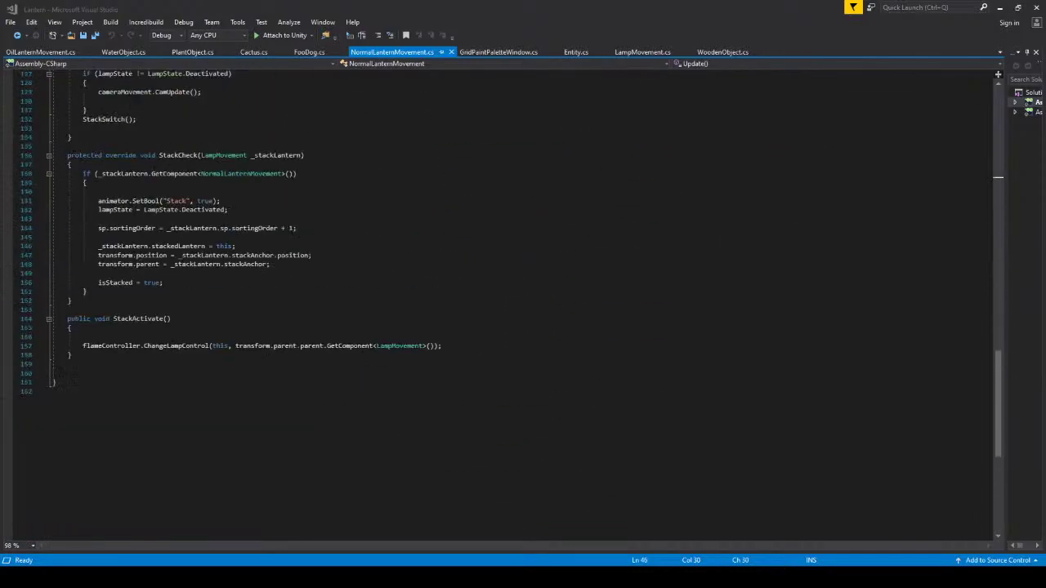
# Begin a new public void method declaration below StackActivate in NormalLanternMovement.cs.
pyautogui.click(188, 364)
pyautogui.press('Return')
pyautogui.write('p')
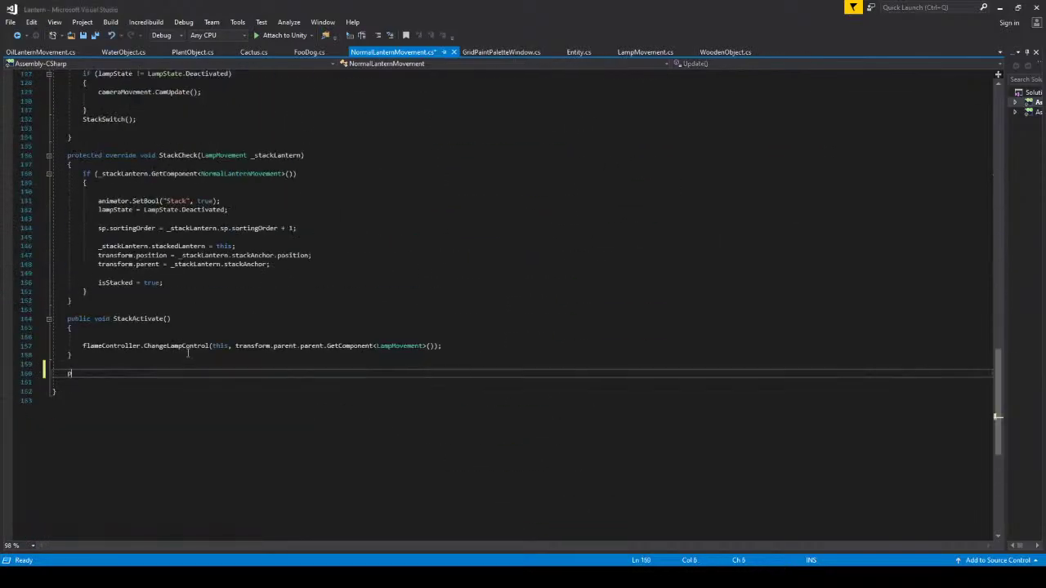
pyautogui.write('ublic void')
pyautogui.keyDown('ctrl'); pyautogui.scroll(2, 144, 321); pyautogui.keyUp('ctrl')
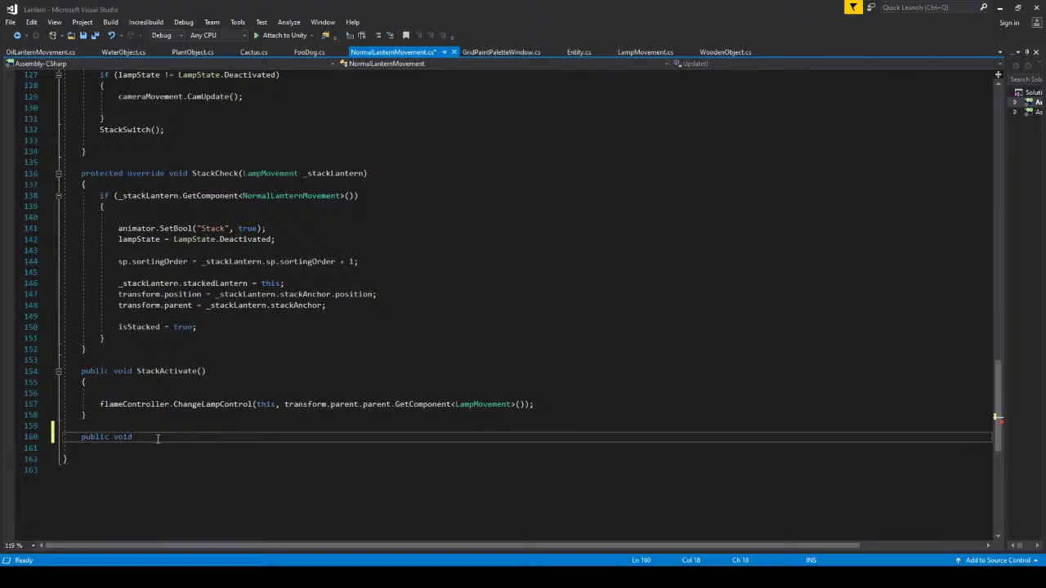
# Name the new method OilSpawn() and give it an empty body in braces.
pyautogui.press('BackSpace')
pyautogui.write('OilDrop')
pyautogui.press('BackSpace')
pyautogui.press('BackSpace')
pyautogui.press('BackSpace')
pyautogui.press('BackSpace')
pyautogui.write('Spaw')
pyautogui.press('BackSpace')
pyautogui.press('BackSpace')
pyautogui.press('BackSpace')
pyautogui.write('pawn()')
pyautogui.press('Return')
pyautogui.write('{ P')
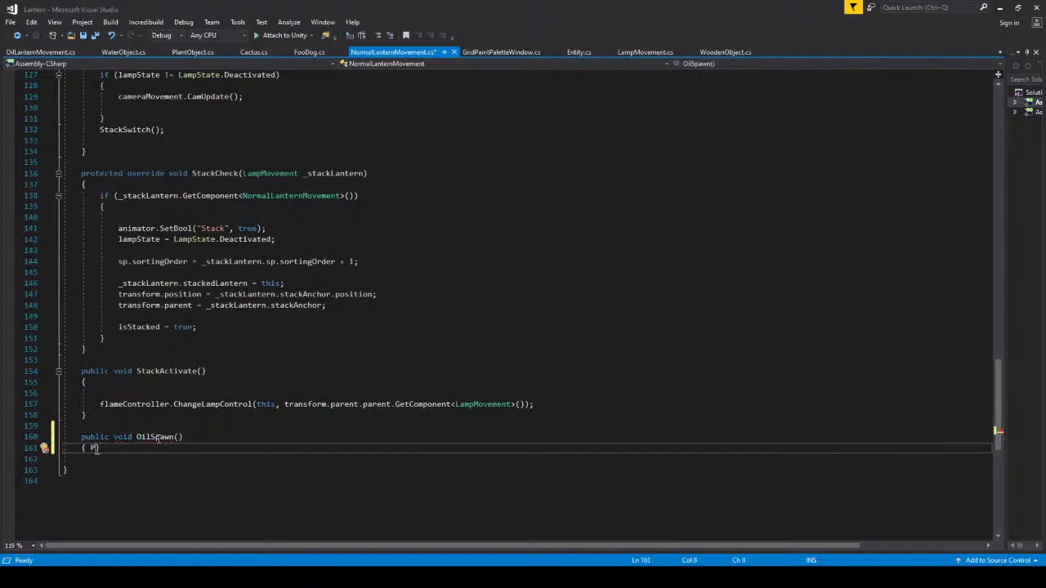
pyautogui.press('BackSpace')
pyautogui.press('Return')
pyautogui.keyDown('ctrl'); pyautogui.scroll(-1, 158, 442); pyautogui.keyUp('ctrl')
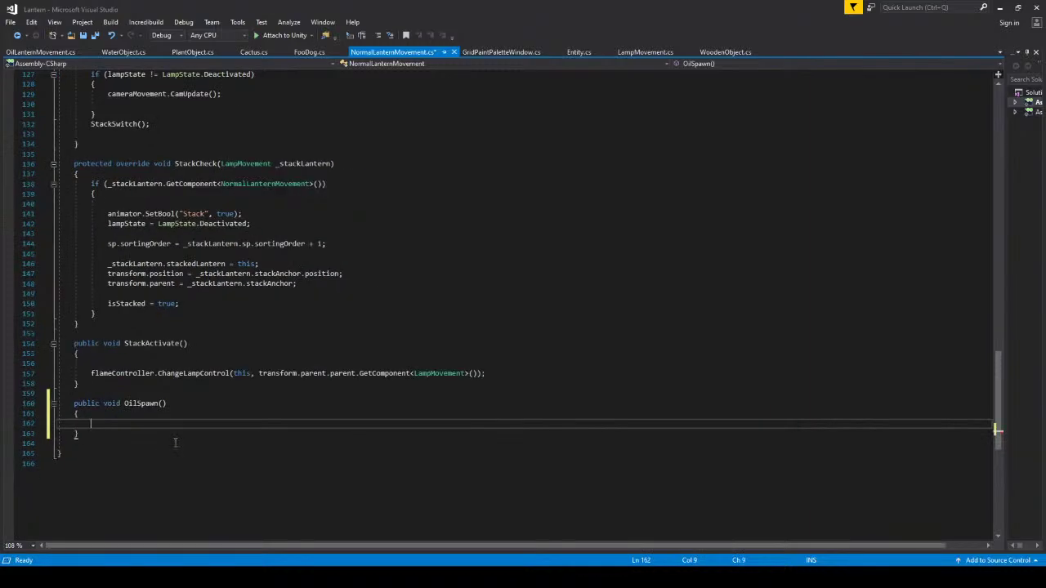
# Add blank lines inside OilSpawn and write an Instantiate call for the oil.
pyautogui.press('Return')
pyautogui.press('Up')
pyautogui.press('Return')
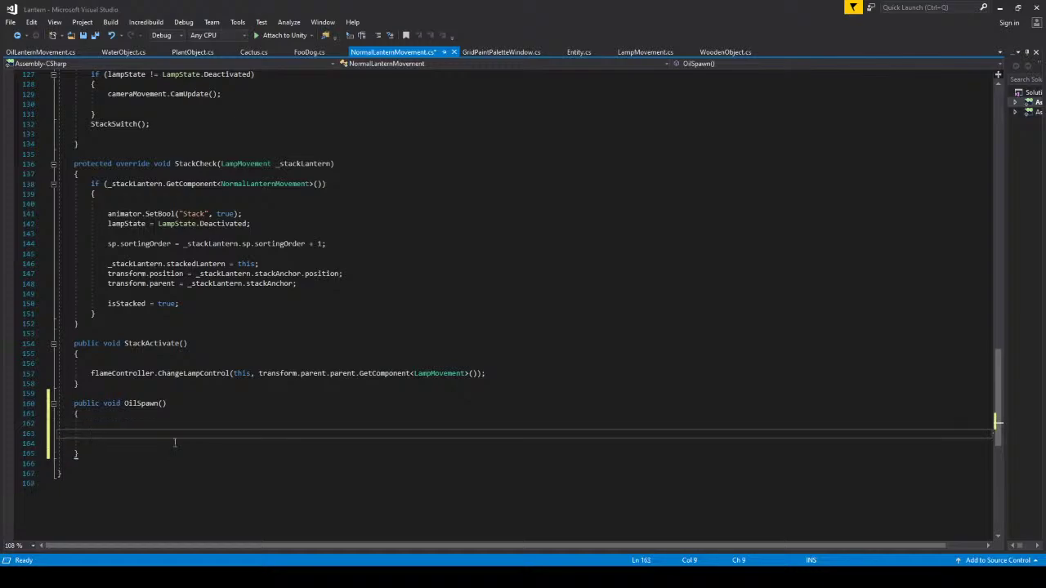
pyautogui.press('Up')
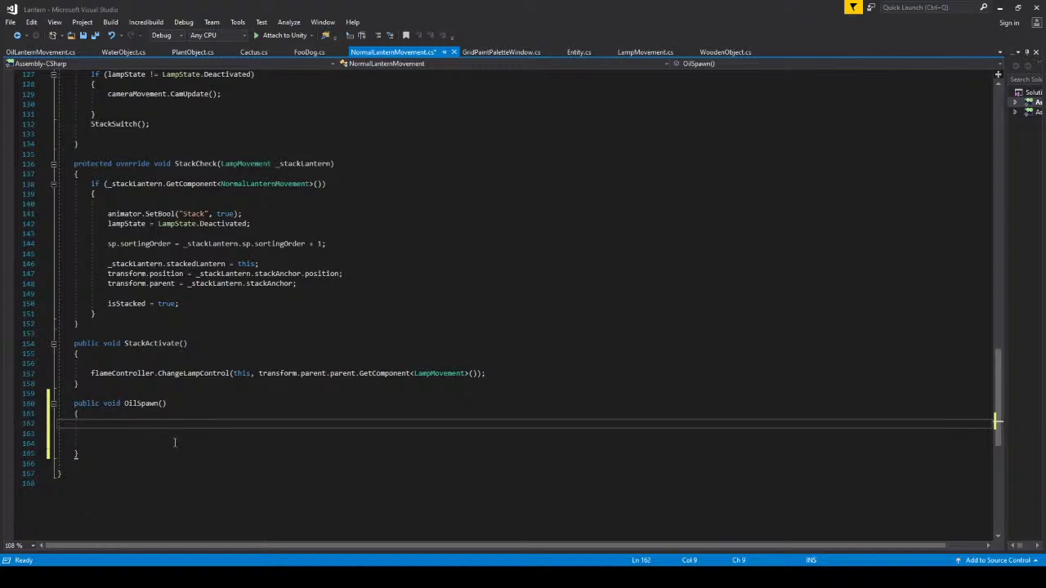
pyautogui.press('Return')
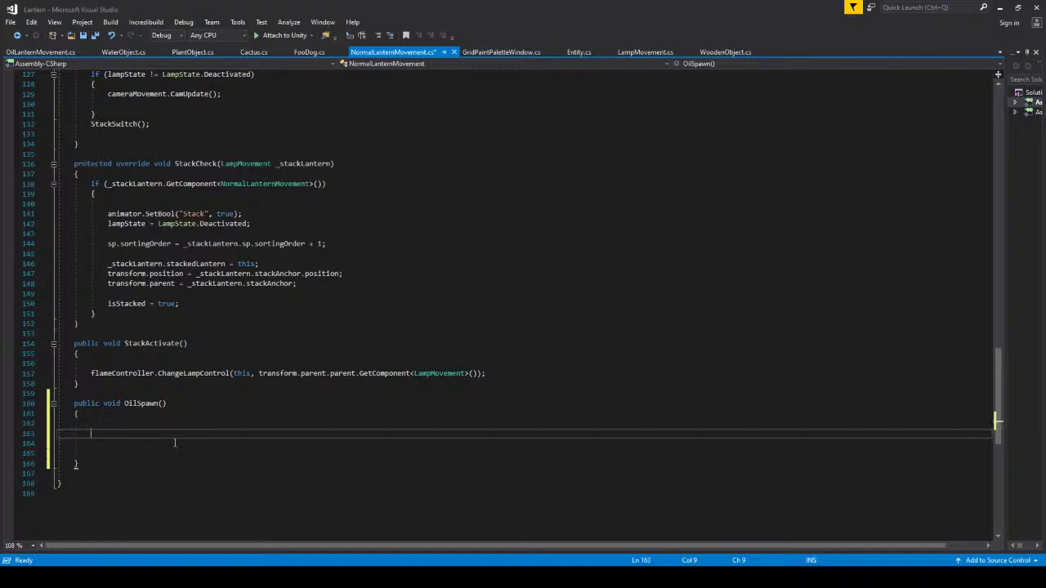
pyautogui.write('ina')
pyautogui.press('BackSpace')
pyautogui.press('BackSpace')
pyautogui.write('nstantiate();,oil')
pyautogui.press('Tab')
# Remove the OilSpawn method below StackActivate from NormalLanternMovement.cs and save the script.
pyautogui.scroll(20, 181, 423)
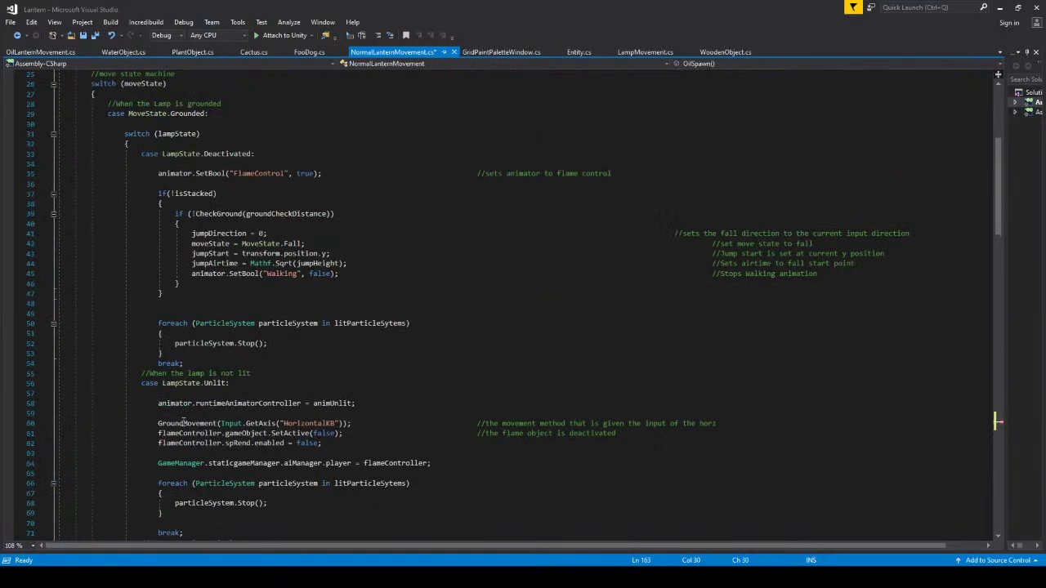
pyautogui.scroll(8, 183, 423)
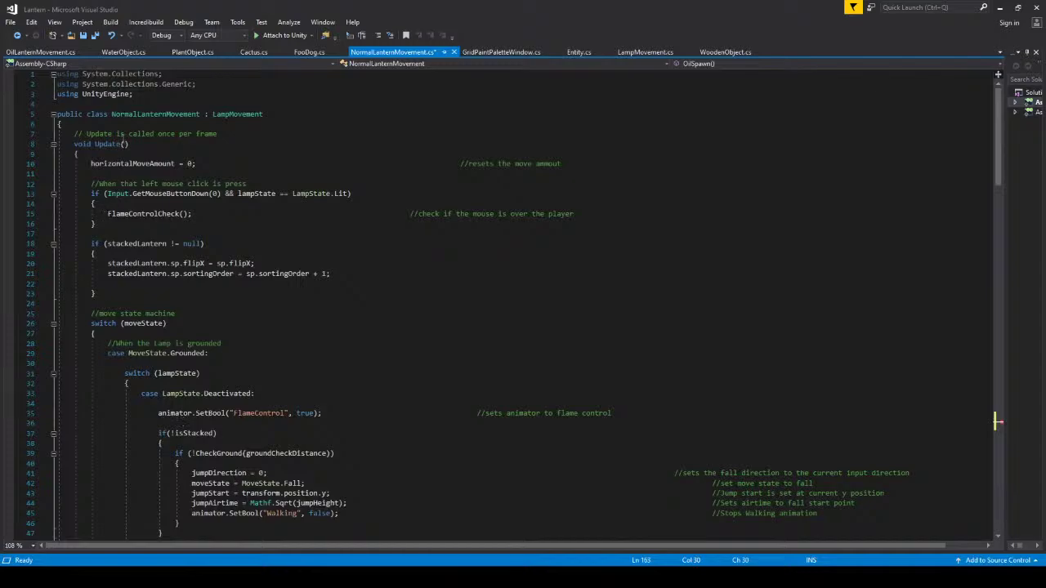
pyautogui.click(135, 123)
pyautogui.scroll(-20, 130, 411)
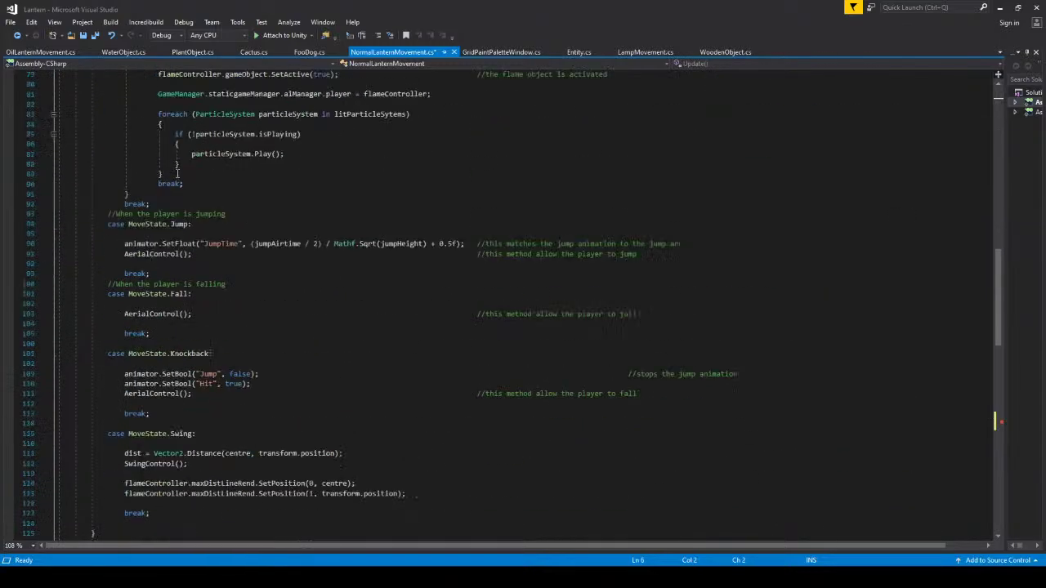
pyautogui.moveTo(106, 354); pyautogui.dragTo(11, 288)
pyautogui.press('Delete')
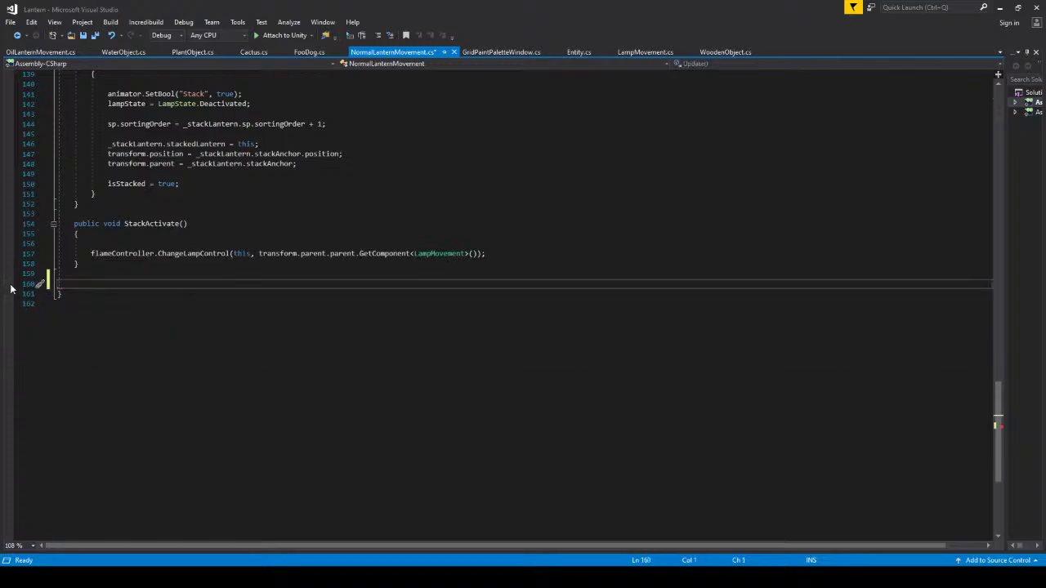
pyautogui.press('BackSpace')
pyautogui.hotkey('ctrl', 's')
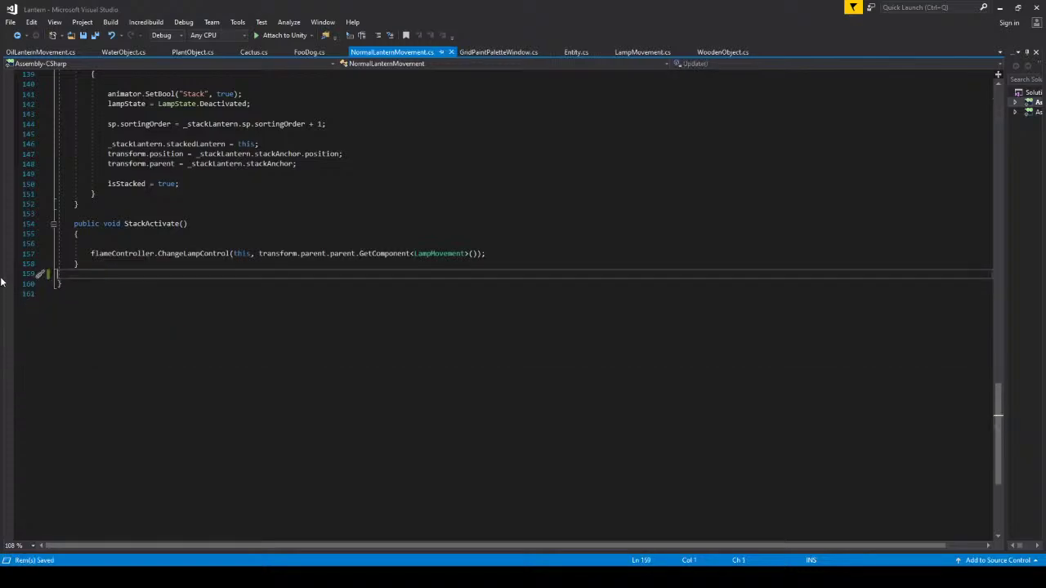
# Switch to OilLanternMovement.cs and close all the other open scripts.
pyautogui.click(37, 53)
pyautogui.click(162, 52)
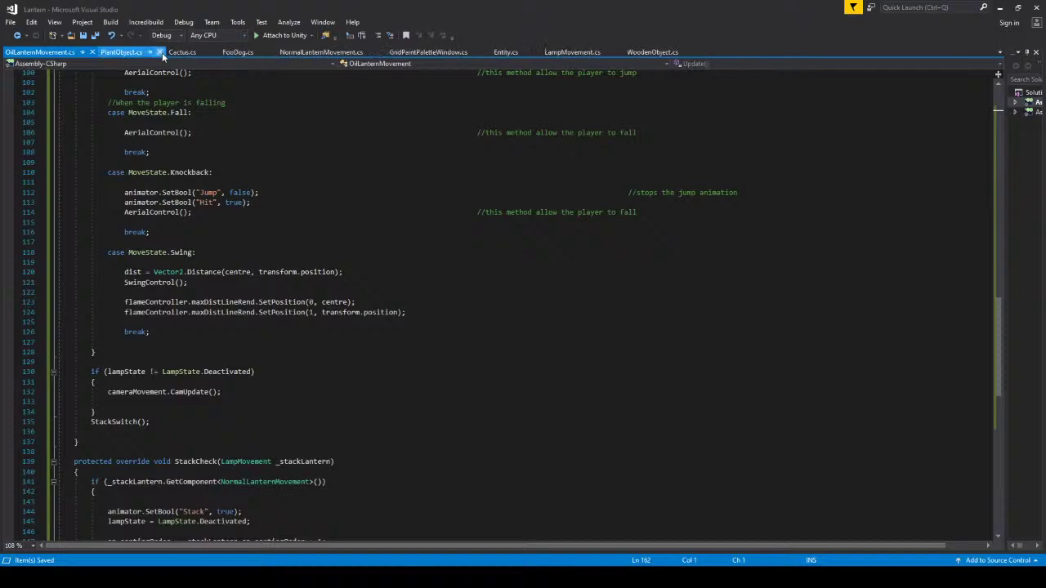
pyautogui.click(161, 52)
pyautogui.click(146, 52)
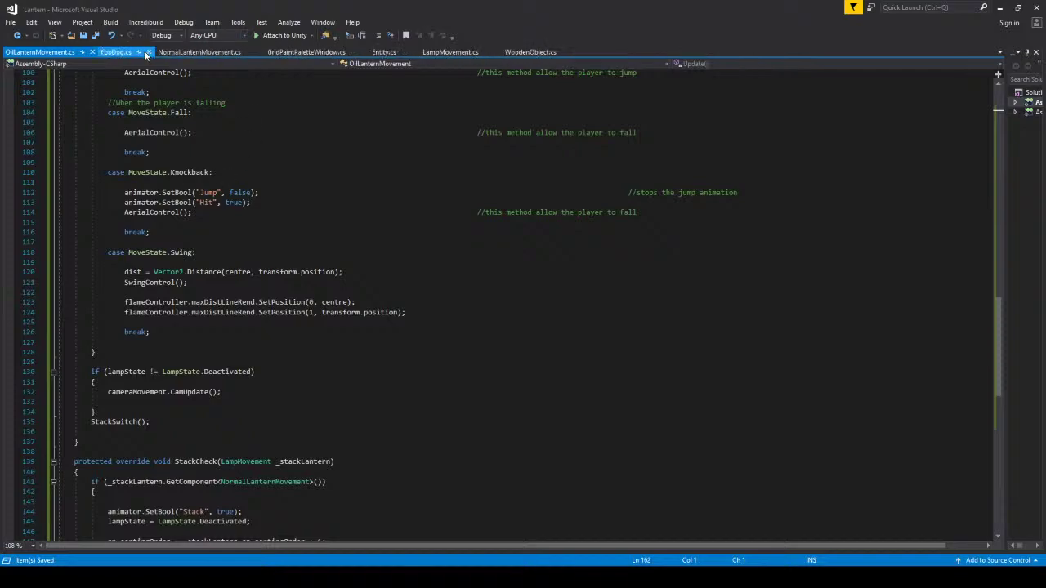
pyautogui.click(147, 52)
pyautogui.click(201, 52)
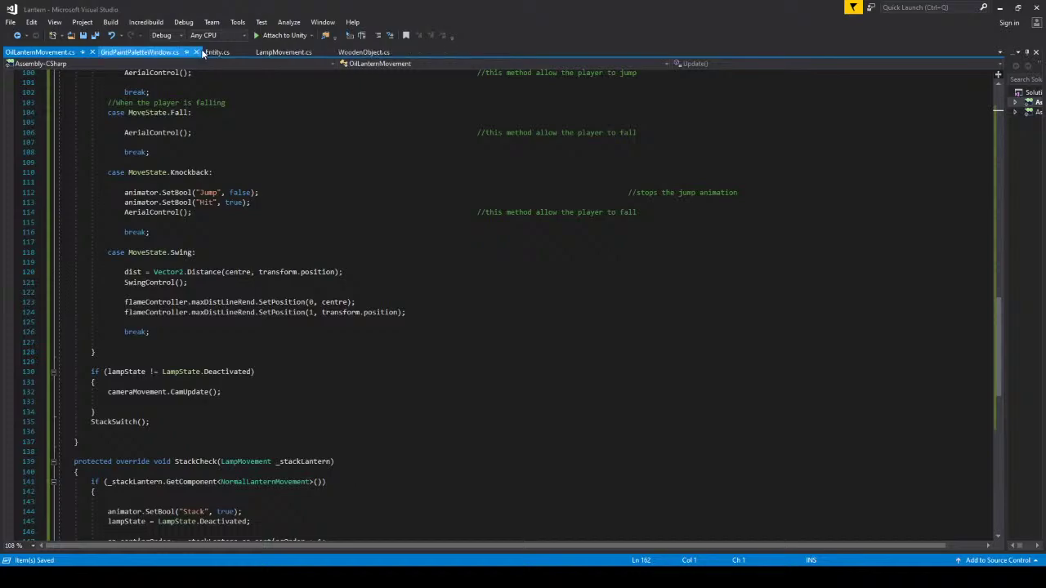
pyautogui.click(197, 51)
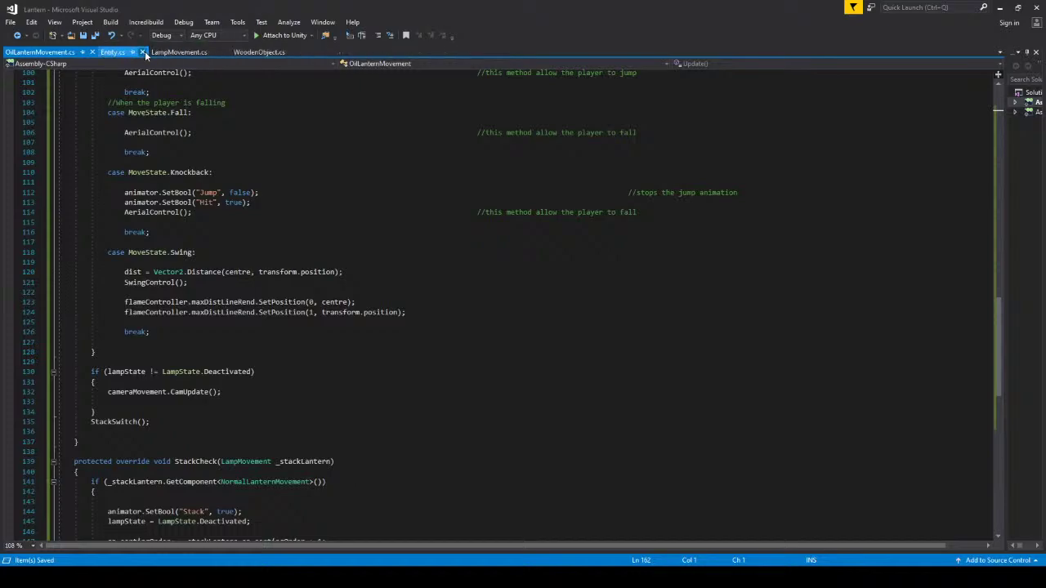
pyautogui.click(143, 51)
pyautogui.click(175, 52)
pyautogui.click(170, 52)
# Paste the OilSpawn method with its Instantiate call below StackActivate in OilLanternMovement.cs.
pyautogui.scroll(-10, 263, 276)
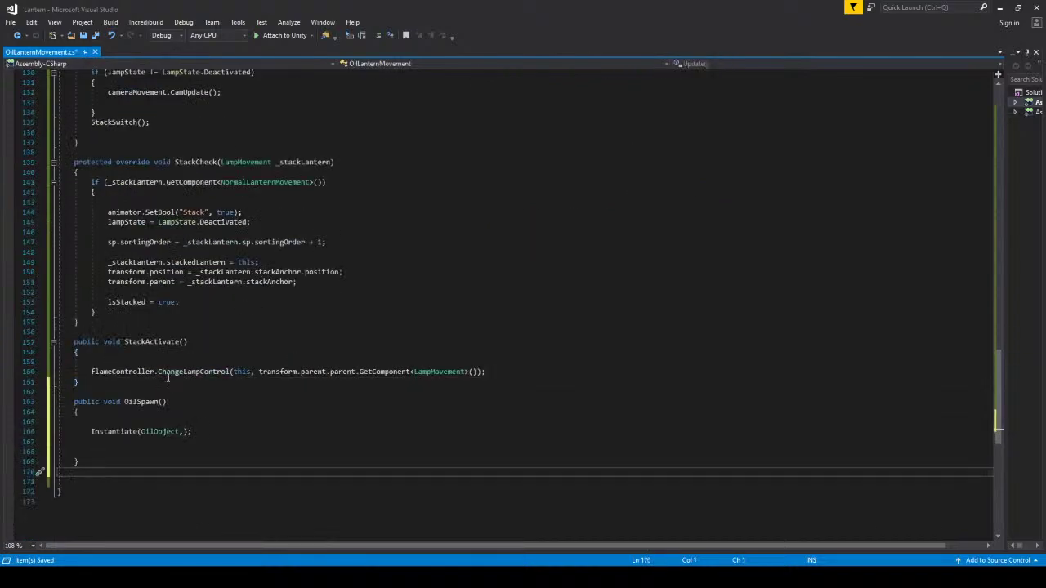
pyautogui.press('Up')
pyautogui.press('Up')
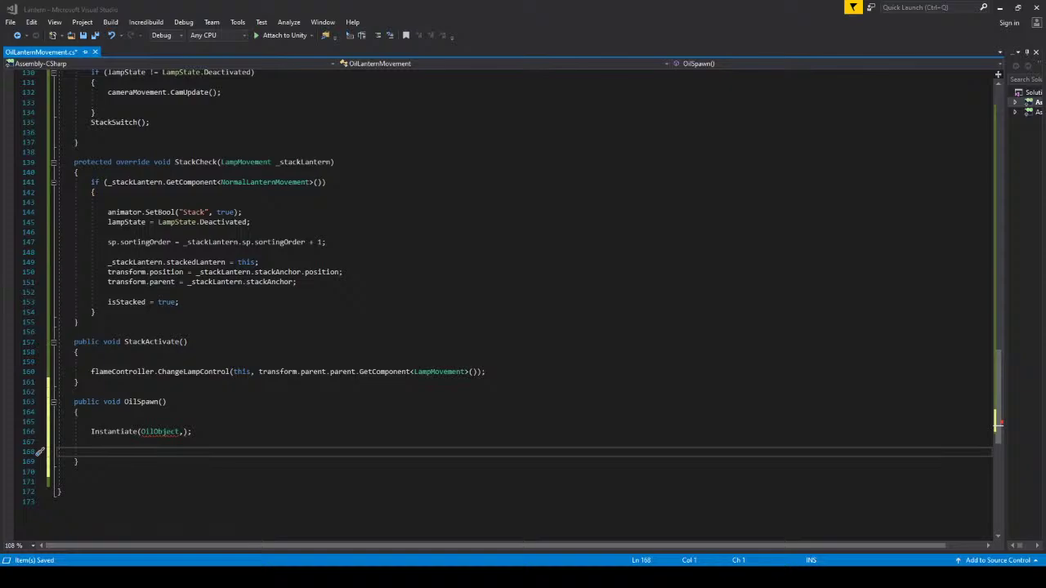
# Try OilSpawn in place of OilObject as the argument of the Instantiate call.
pyautogui.click(184, 431)
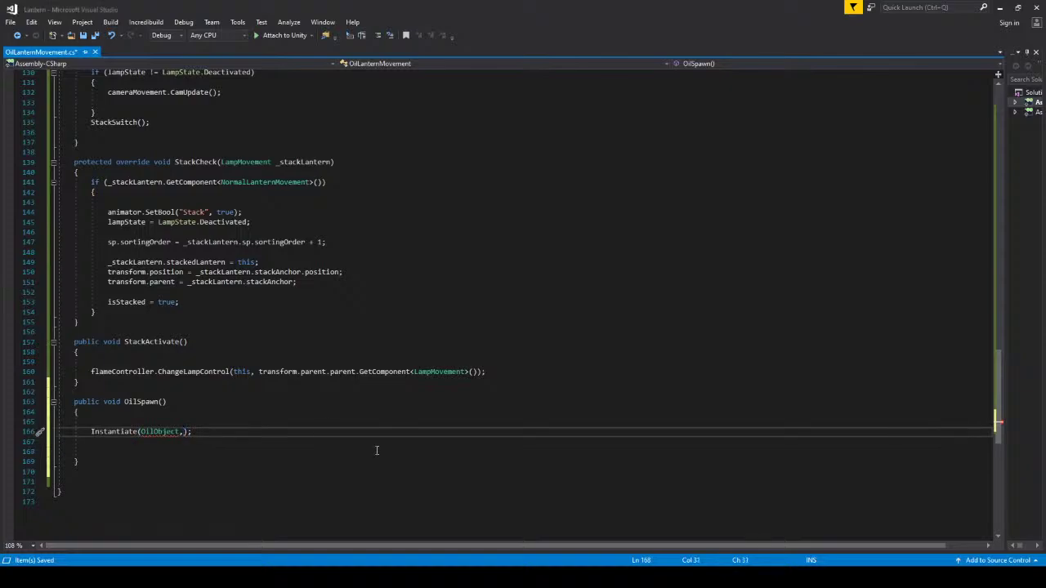
pyautogui.press('BackSpace')
pyautogui.press('BackSpace')
pyautogui.press('BackSpace')
pyautogui.press('BackSpace')
pyautogui.press('BackSpace')
pyautogui.press('BackSpace')
pyautogui.press('BackSpace')
pyautogui.press('BackSpace')
pyautogui.press('BackSpace')
pyautogui.press('BackSpace')
pyautogui.write('oilSpawn')
# Replace the Instantiate argument with the OilDrop variable name copied from the field declaration at the start of the class.
pyautogui.scroll(16, 362, 402)
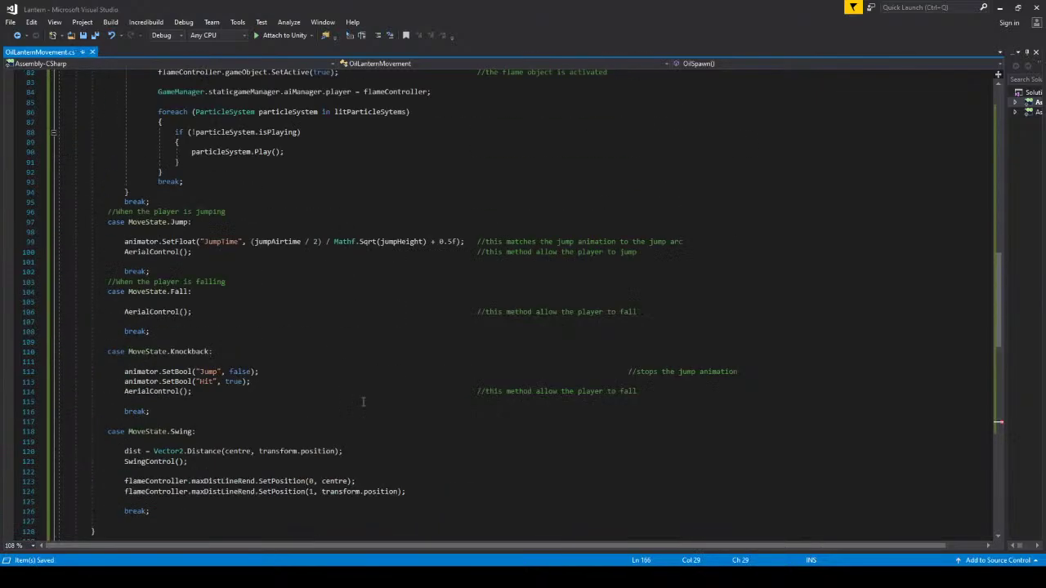
pyautogui.scroll(20, 363, 401)
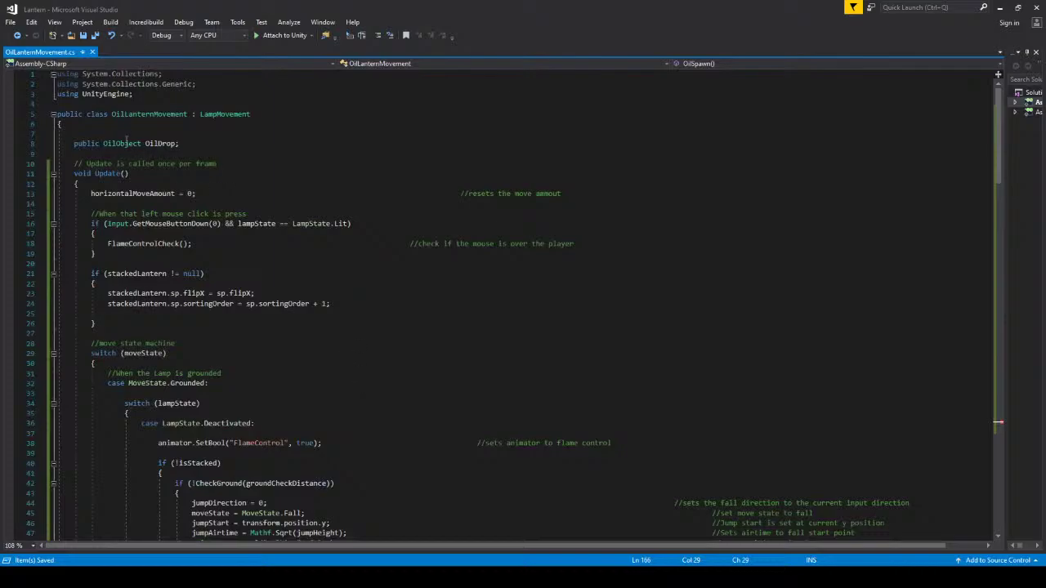
pyautogui.doubleClick(159, 144)
pyautogui.hotkey('ctrl', 'c')
pyautogui.scroll(-20, 155, 145)
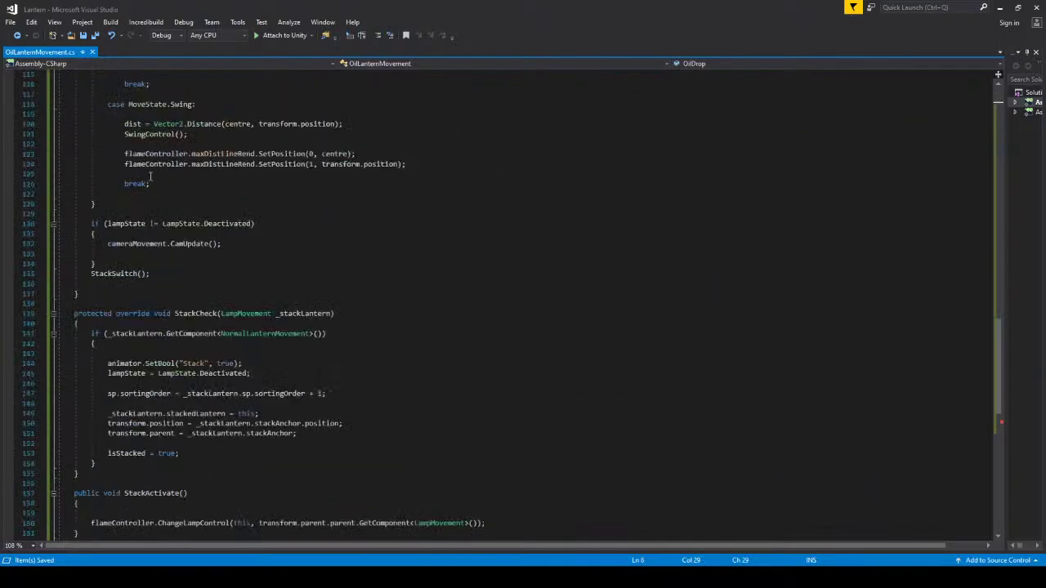
pyautogui.doubleClick(157, 284)
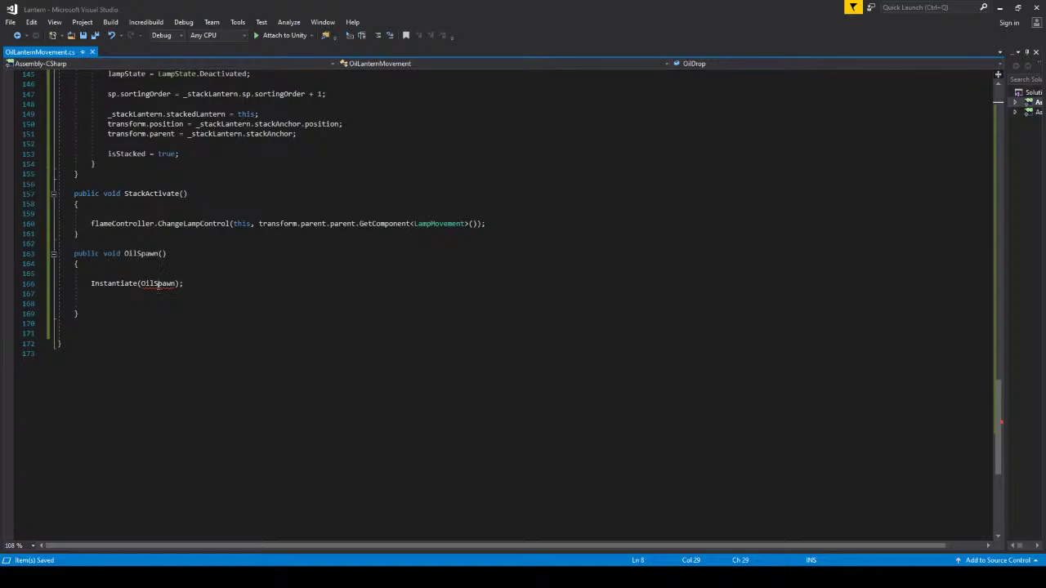
pyautogui.hotkey('ctrl', 'v')
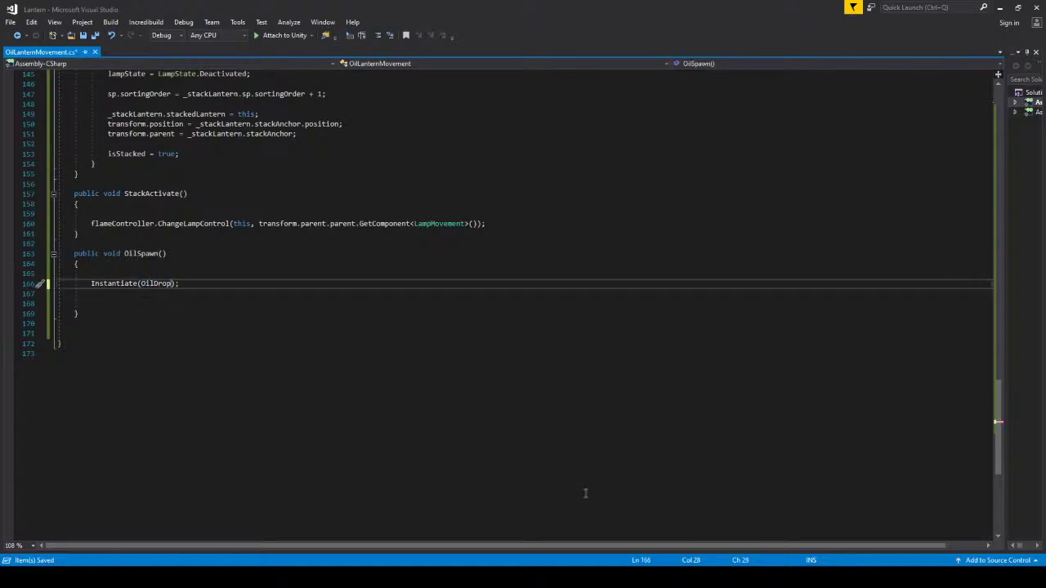
# Add transform.position and transform.rotation as further arguments of the Instantiate call and save the script.
pyautogui.write(',transform.position,transform')
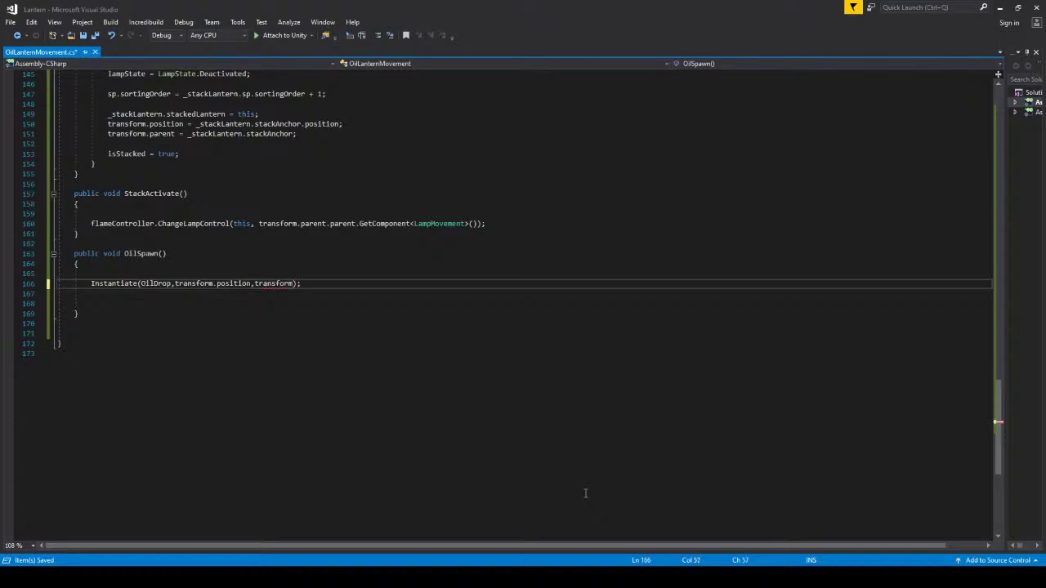
pyautogui.press('BackSpace')
pyautogui.press('BackSpace')
pyautogui.press('BackSpace')
pyautogui.press('BackSpace')
pyautogui.press('BackSpace')
pyautogui.press('BackSpace')
pyautogui.press('BackSpace')
pyautogui.press('BackSpace')
pyautogui.press('BackSpace')
pyautogui.write('quer')
pyautogui.press('BackSpace')
pyautogui.press('BackSpace')
pyautogui.press('BackSpace')
pyautogui.press('BackSpace')
pyautogui.write('transform.rotation')
pyautogui.hotkey('ctrl', 's')
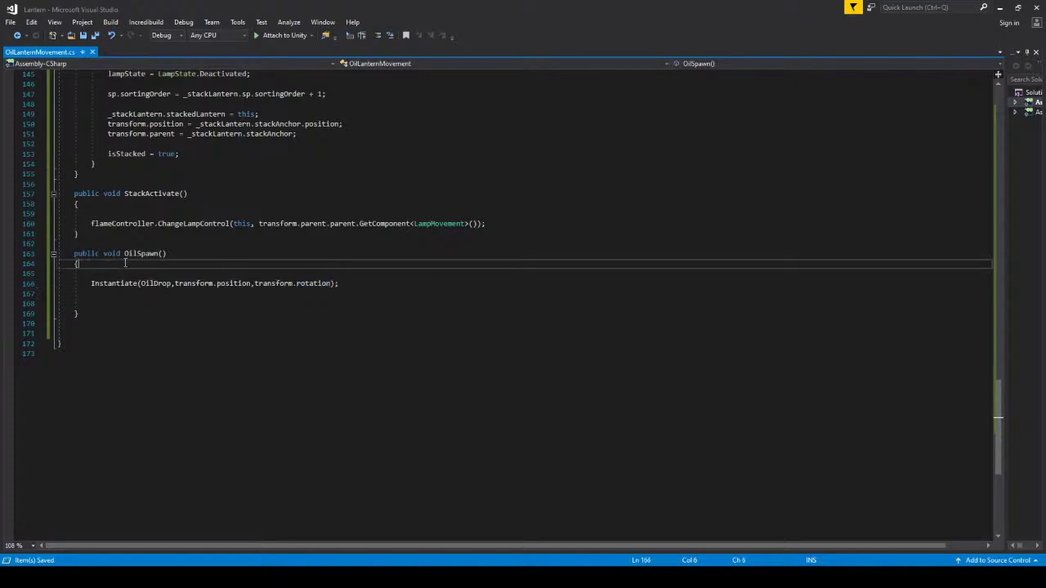
# Declare a local variable OilObject tempOil; at the start of OilSpawn and save the script.
pyautogui.click(125, 273)
pyautogui.press('Return')
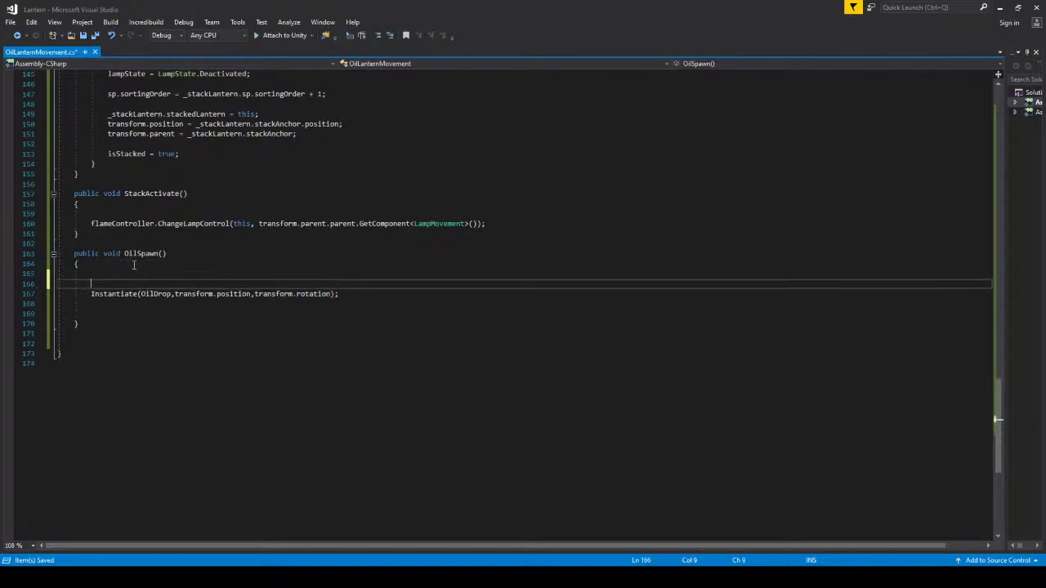
pyautogui.press('Up')
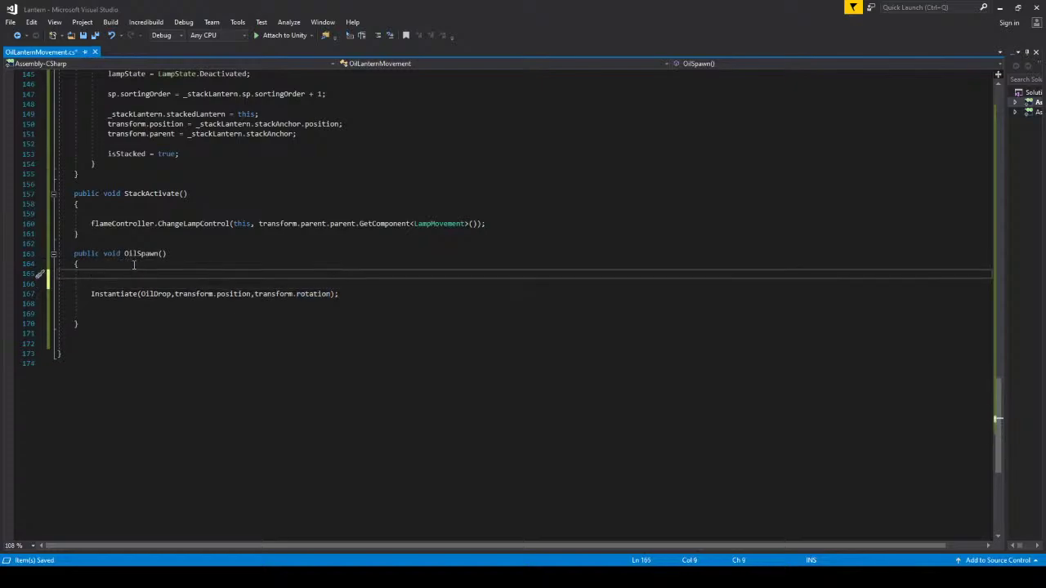
pyautogui.write('tem')
pyautogui.press('BackSpace')
pyautogui.press('BackSpace')
pyautogui.press('BackSpace')
pyautogui.write('oilObject temp;')
pyautogui.hotkey('ctrl', 's')
pyautogui.press('Left')
pyautogui.press('Left')
pyautogui.press('Left')
pyautogui.press('Left')
pyautogui.press('Right')
pyautogui.press('Right')
pyautogui.press('Right')
pyautogui.write('Oil')
pyautogui.hotkey('ctrl', 's')
# Begin a new statement with tempOil between the variable declaration and the Instantiate call, leaving a blank line after the declaration.
pyautogui.click(158, 277)
pyautogui.press('Down')
pyautogui.press('Return')
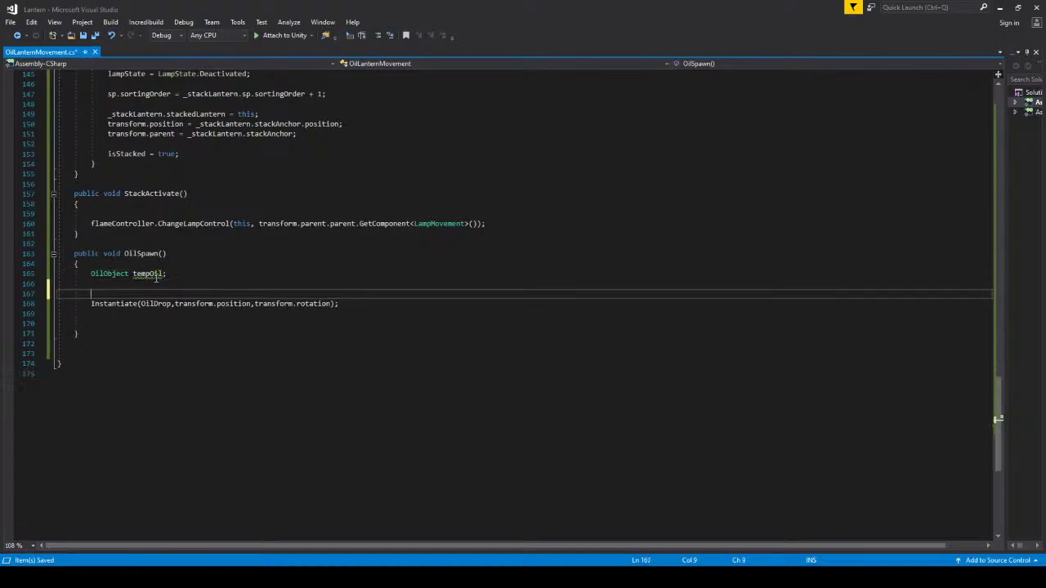
pyautogui.press('Up')
pyautogui.write('teh')
pyautogui.press('BackSpace')
pyautogui.press('BackSpace')
pyautogui.press('BackSpace')
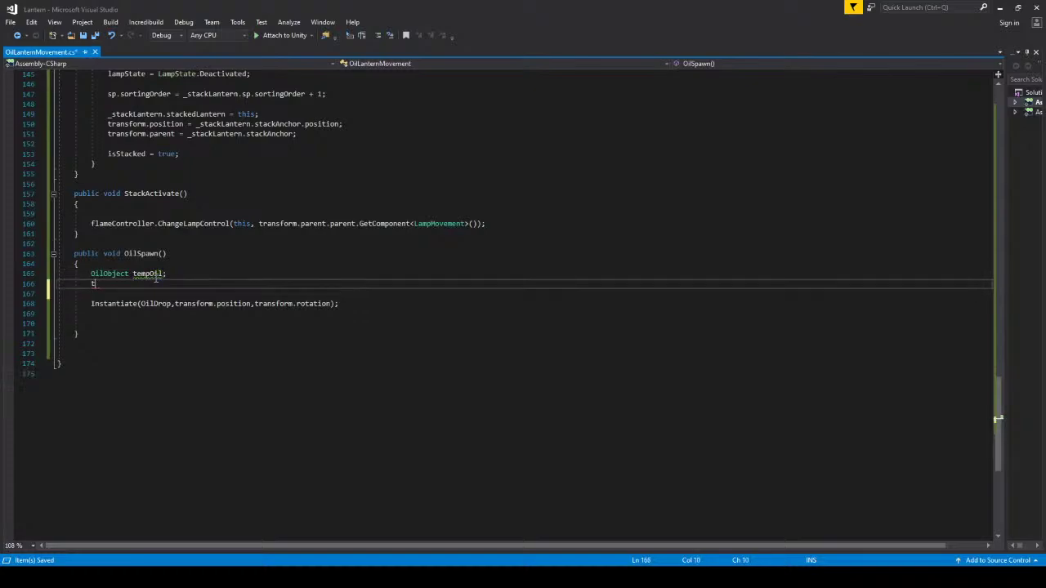
pyautogui.press('Return')
pyautogui.write('tem')
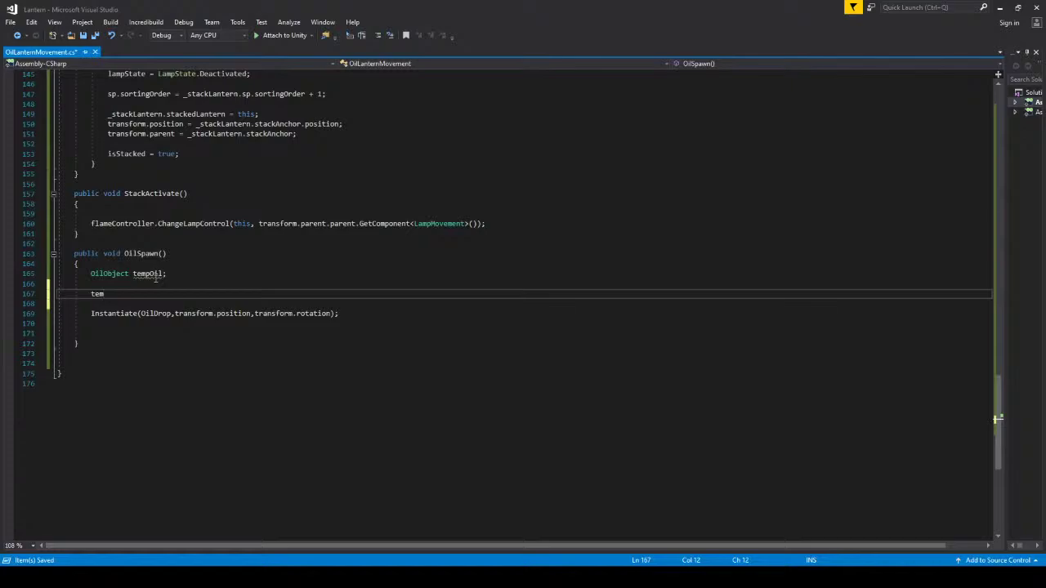
pyautogui.write('pOil')
# Join the Instantiate call to the tempOil line with an equals sign so that its result is assigned to tempOil.
pyautogui.press('Down')
pyautogui.press('Down')
pyautogui.press('Left')
pyautogui.press('Left')
pyautogui.press('Left')
pyautogui.press('Left')
pyautogui.press('Left')
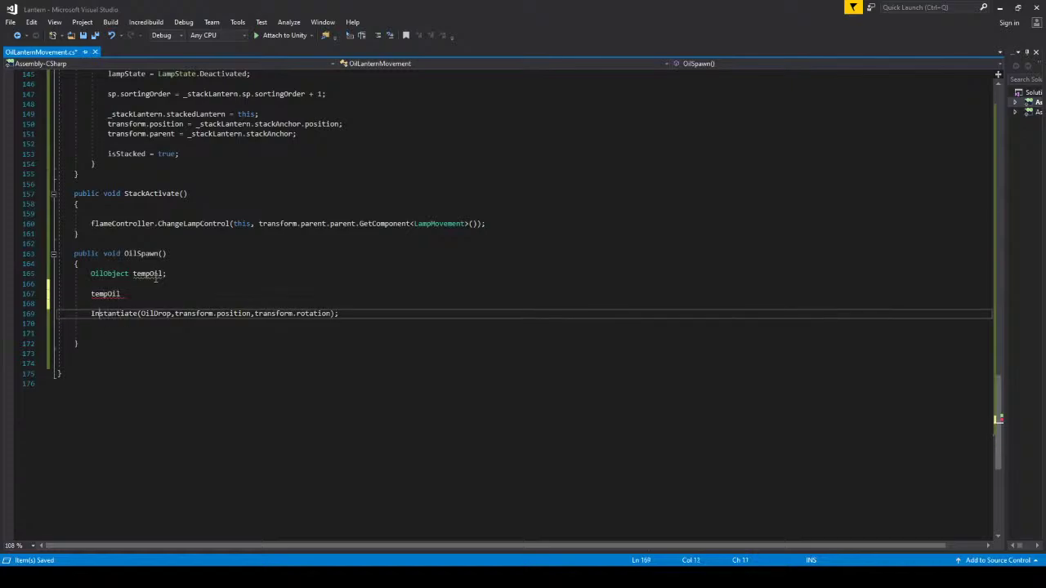
pyautogui.press('Home')
pyautogui.press('BackSpace')
pyautogui.press('BackSpace')
pyautogui.press('BackSpace')
pyautogui.press('BackSpace')
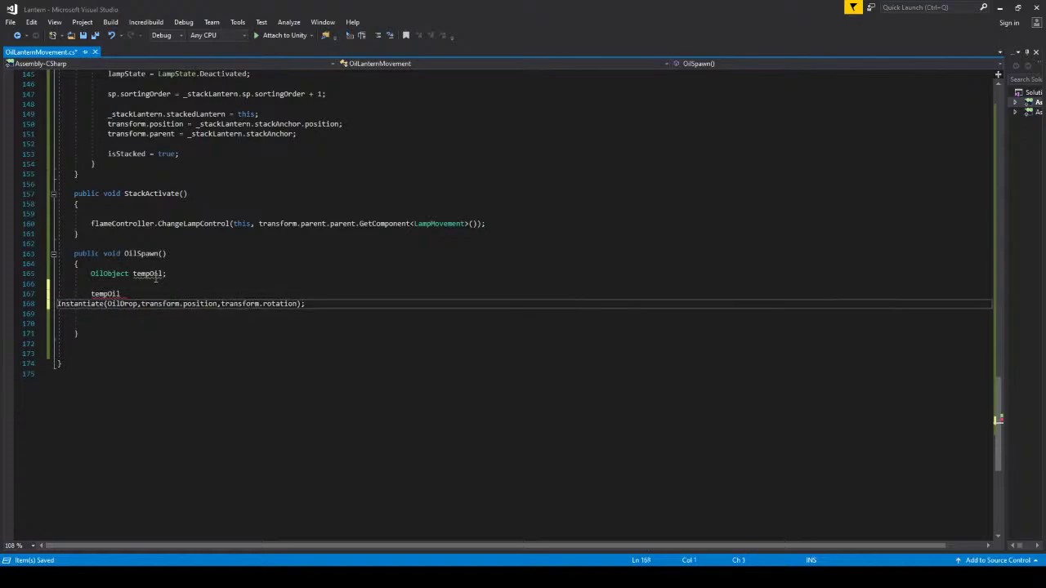
pyautogui.write('=')
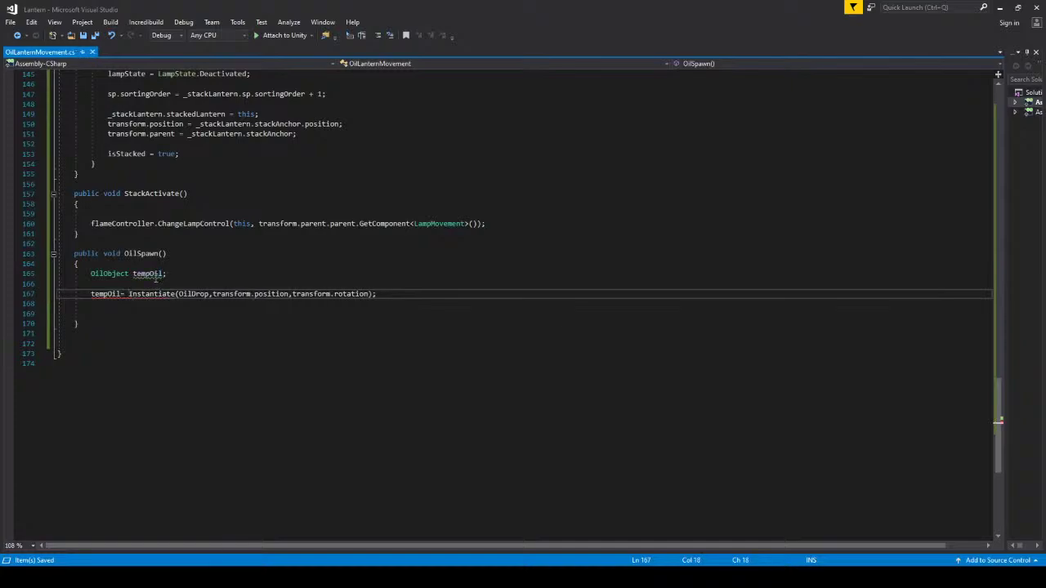
pyautogui.press('Left')
pyautogui.press('Left')
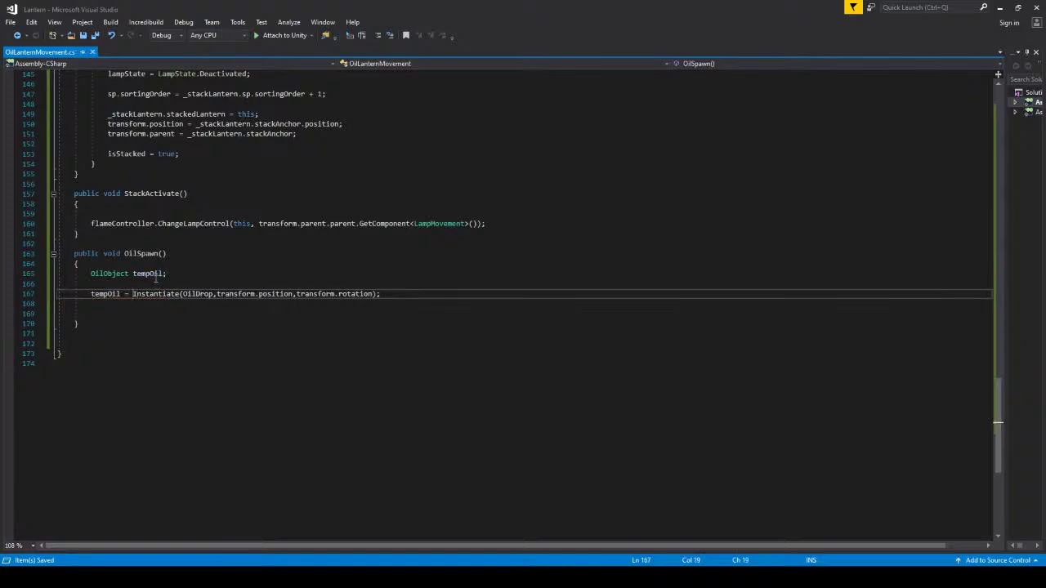
# Begin another statement with tempOil on the line below the Instantiate assignment.
pyautogui.press('Down')
pyautogui.write('temp')
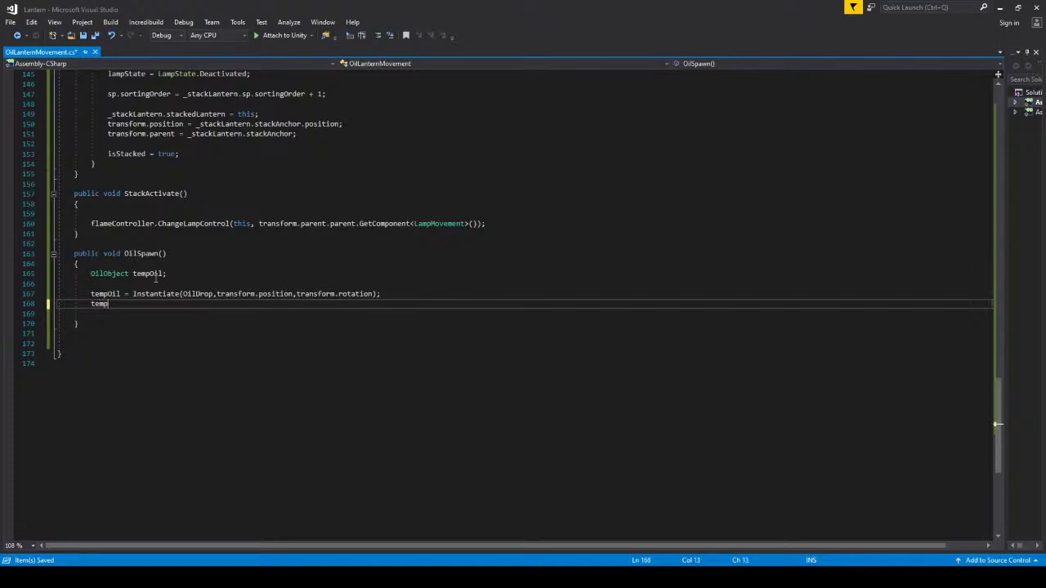
pyautogui.write('Oil')
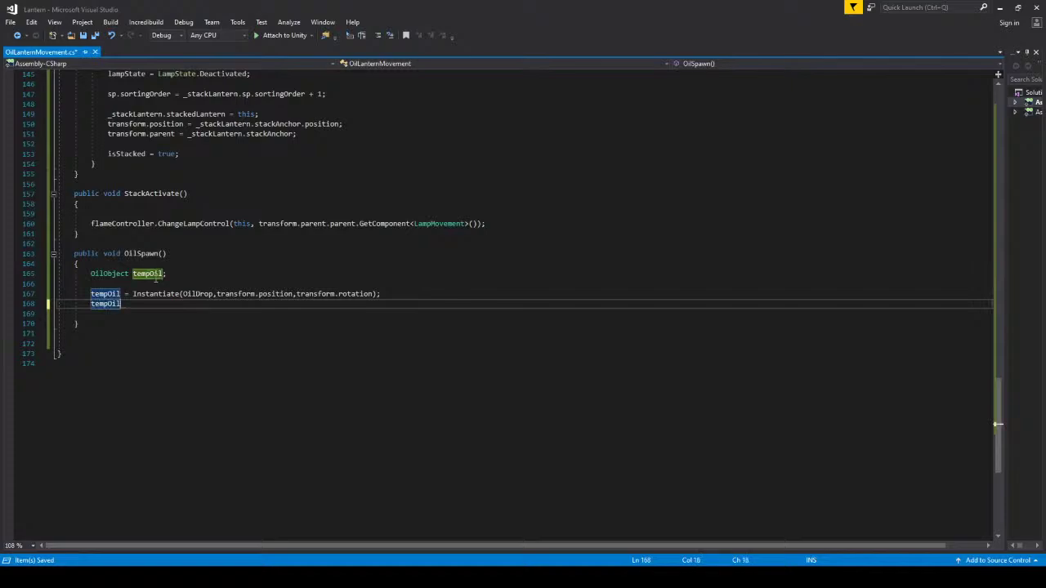
# Open the definition of the OilObject class, keep its file open, and read through its movement state code.
pyautogui.click(128, 273)
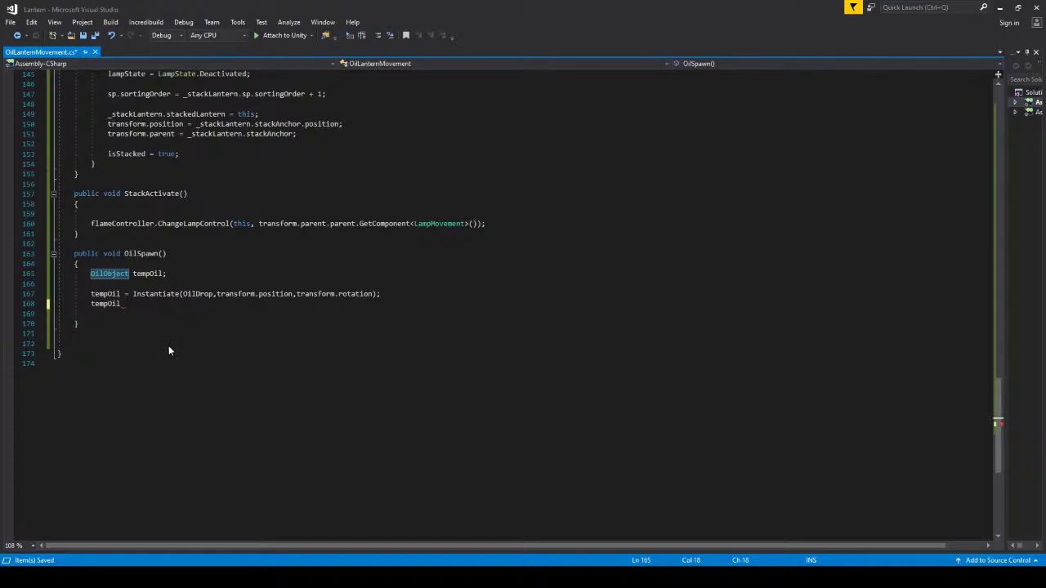
pyautogui.press('F12')
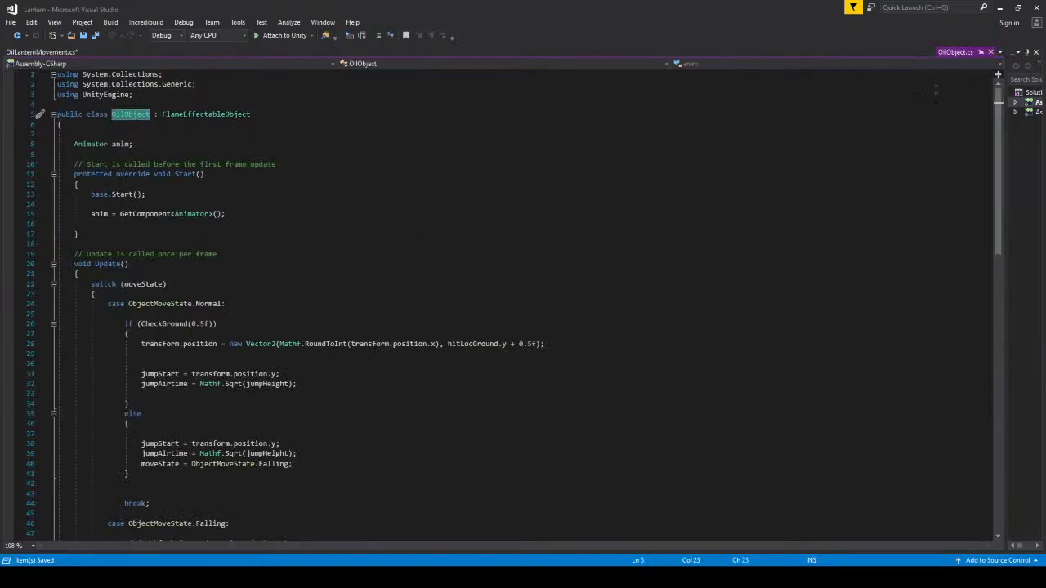
pyautogui.click(983, 51)
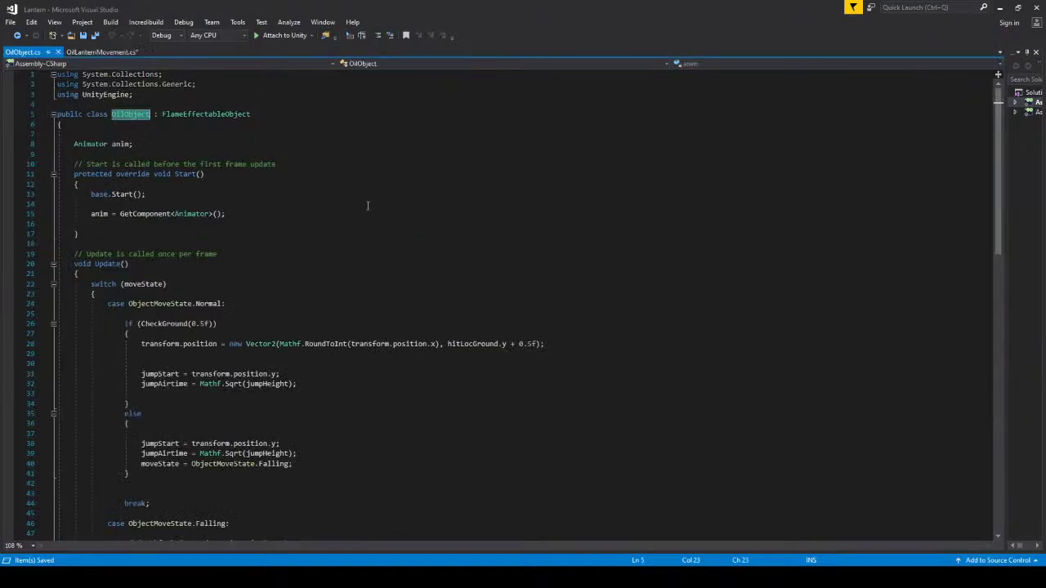
pyautogui.scroll(-15, 351, 201)
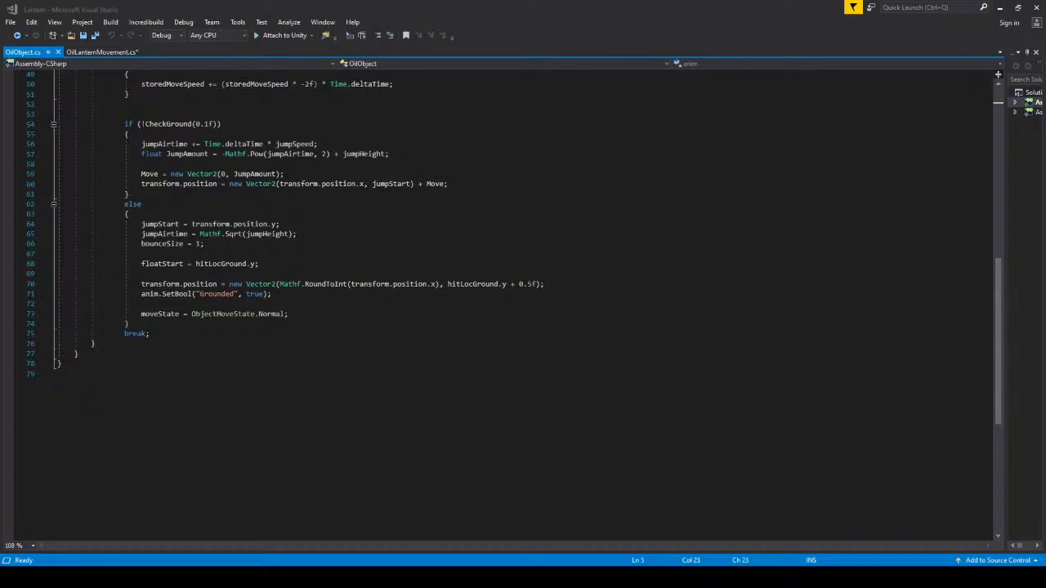
pyautogui.scroll(7, 523, 303)
pyautogui.scroll(-14, 523, 303)
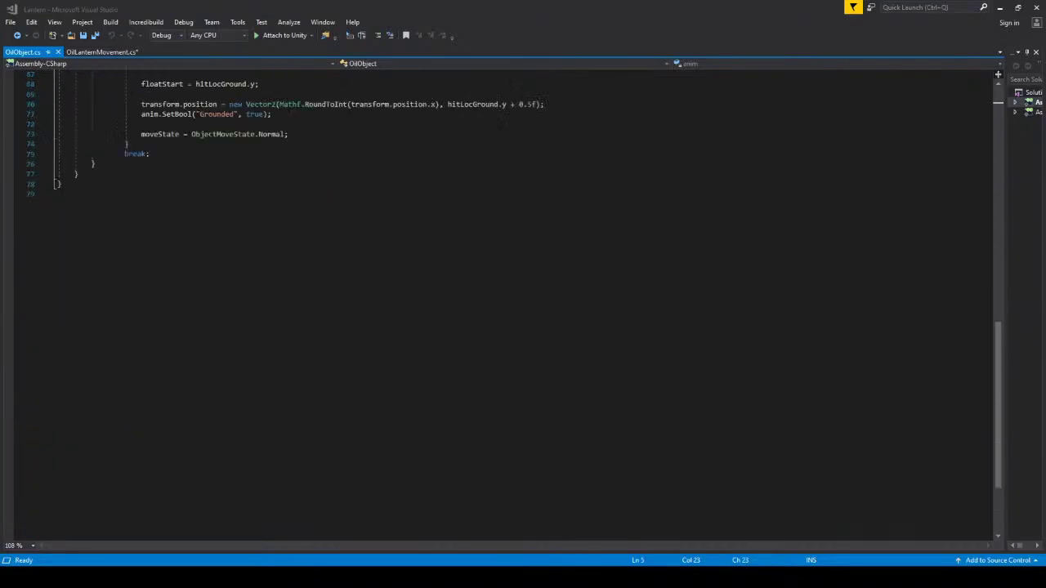
# Read through the OilObject class from its declaration to the Falling case, adjusting the text size for readability.
pyautogui.scroll(16, 523, 302)
pyautogui.scroll(6, 523, 303)
pyautogui.scroll(-2, 523, 303)
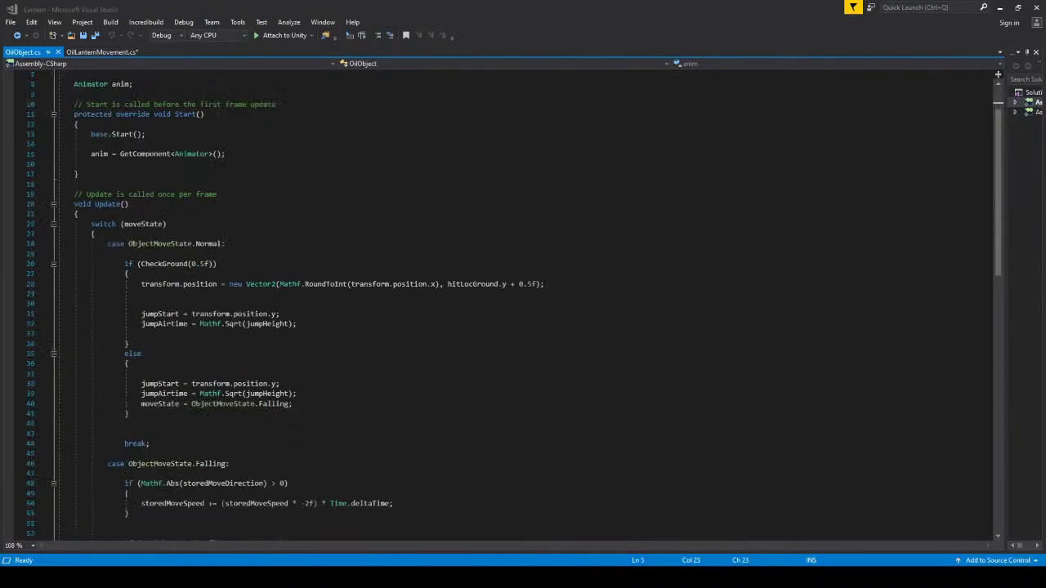
pyautogui.scroll(-2, 522, 303)
pyautogui.keyDown('ctrl'); pyautogui.scroll(-1, 155, 324); pyautogui.keyUp('ctrl')
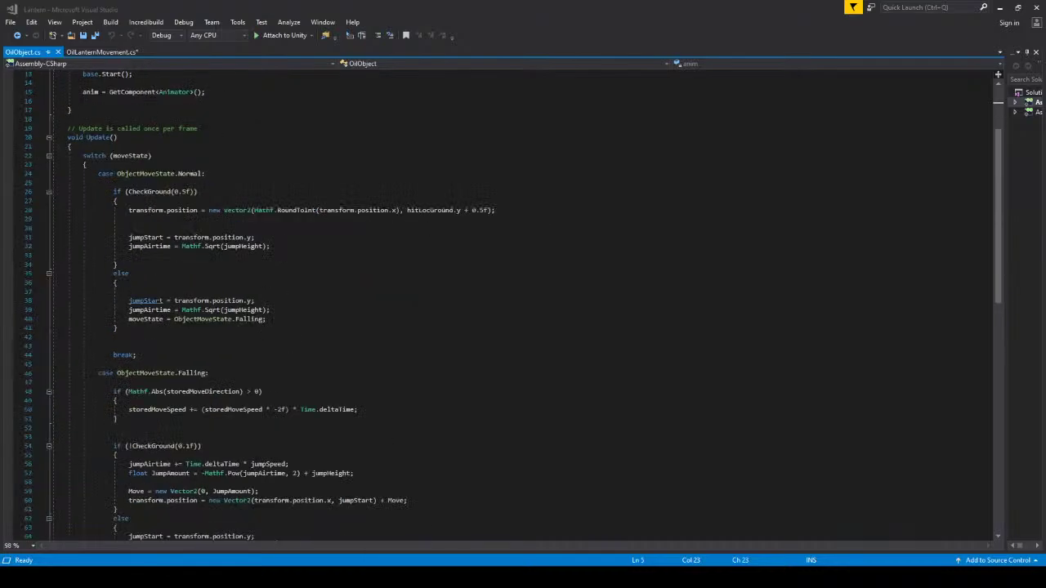
pyautogui.keyDown('ctrl'); pyautogui.scroll(-2, 155, 324); pyautogui.keyUp('ctrl')
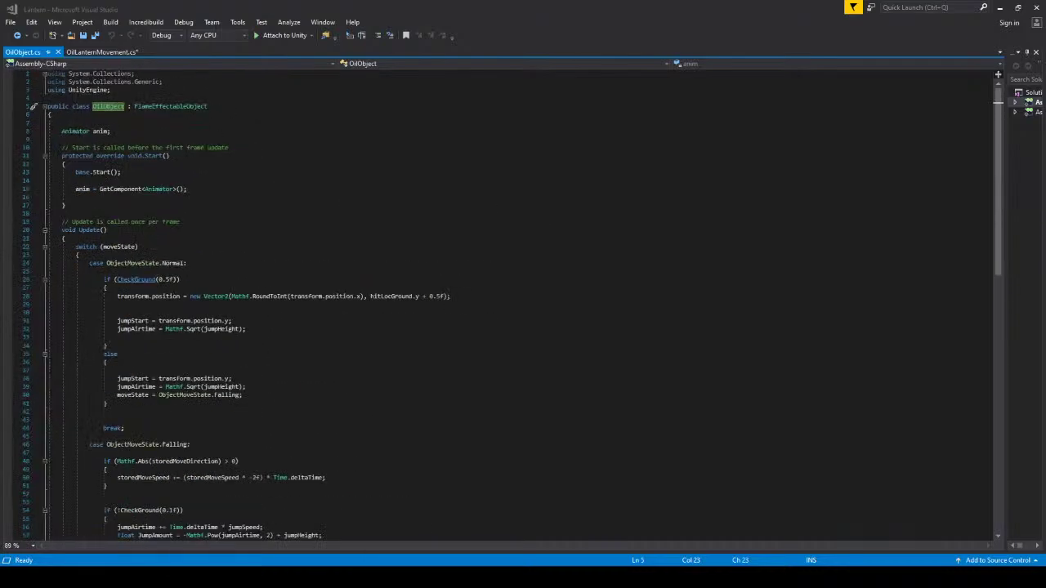
pyautogui.keyDown('ctrl'); pyautogui.scroll(2, 156, 324); pyautogui.keyUp('ctrl')
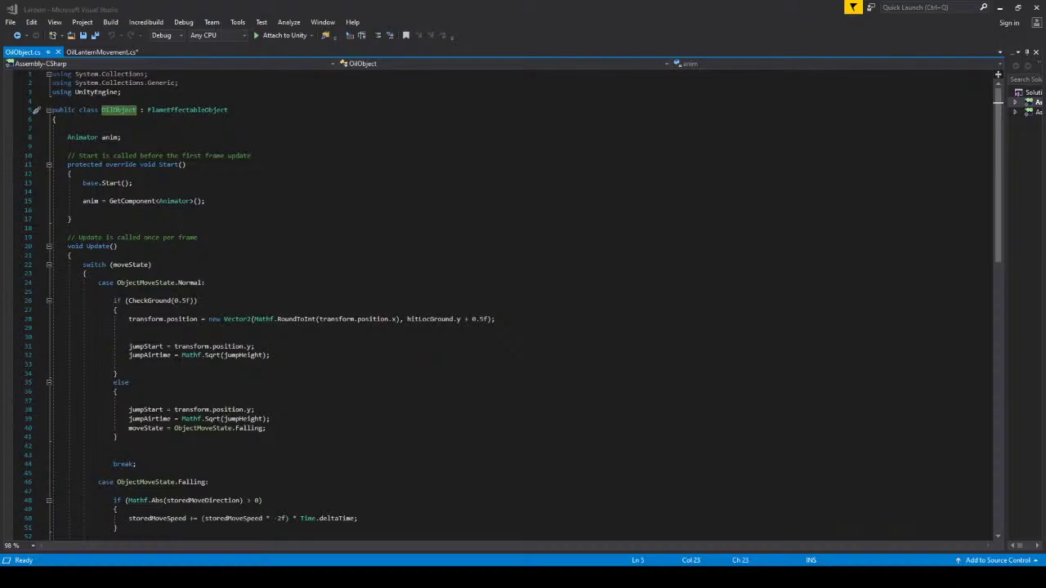
pyautogui.scroll(-20, 507, 306)
pyautogui.scroll(20, 507, 306)
# Save the OilLanternMovement.cs script and return to OilObject.cs.
pyautogui.click(94, 52)
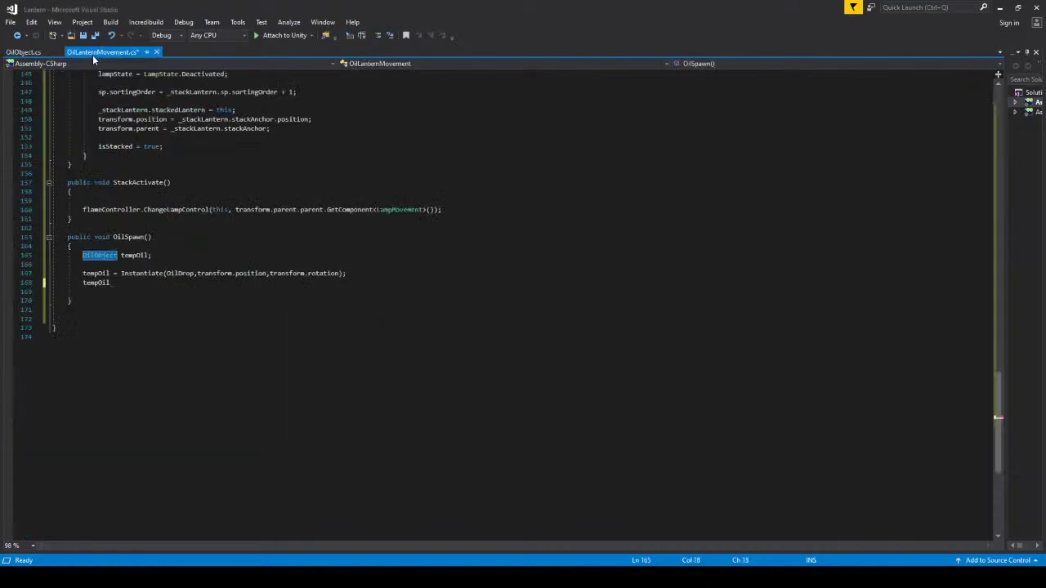
pyautogui.hotkey('ctrl', 's')
pyautogui.click(35, 53)
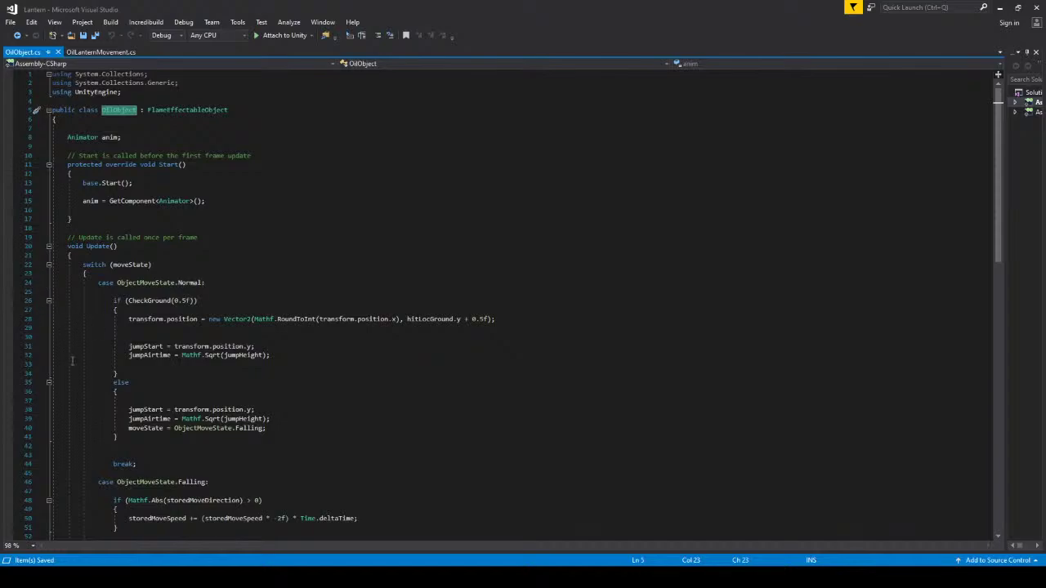
# Delete one extra blank line below the transform.position assignment in the Normal case of OilObject's Update method.
pyautogui.click(164, 326)
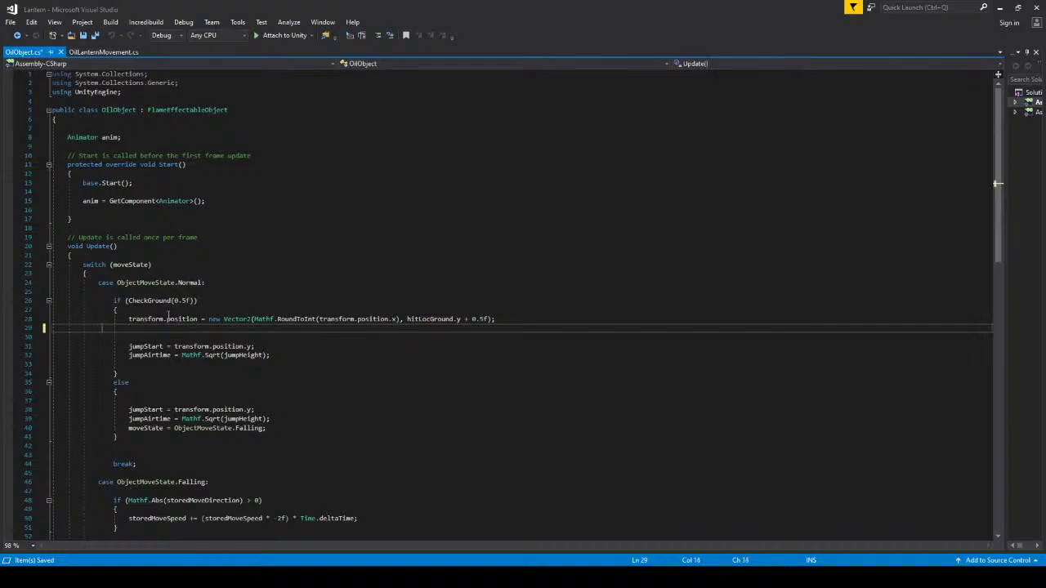
pyautogui.press('BackSpace')
pyautogui.press('BackSpace')
pyautogui.press('BackSpace')
pyautogui.press('BackSpace')
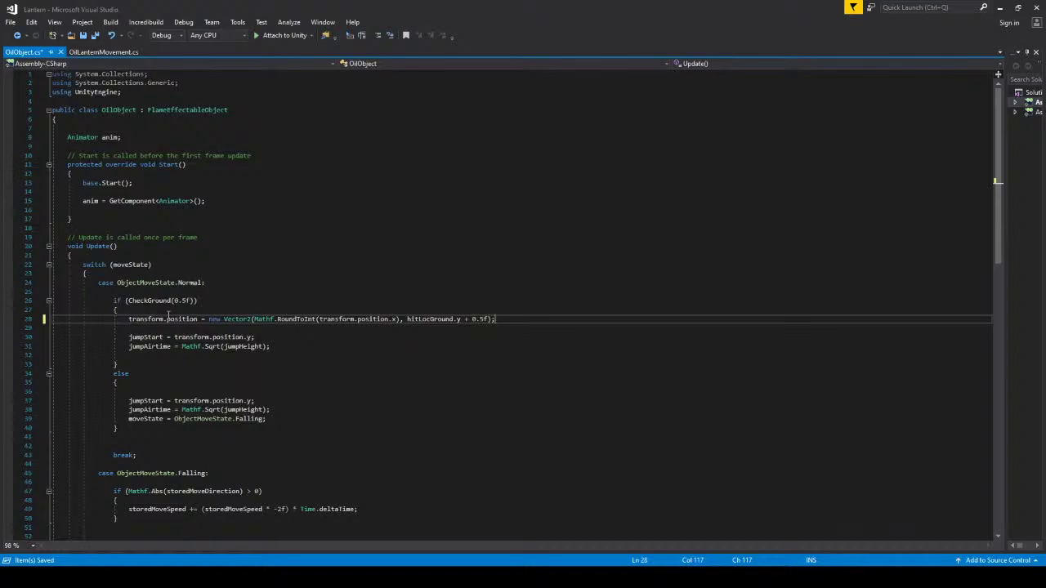
# Examine the rest of OilObject's Update method line by line, down to its closing brace.
pyautogui.press('Down')
pyautogui.press('Down')
pyautogui.press('Down')
pyautogui.press('Down')
pyautogui.press('Down')
pyautogui.press('Down')
pyautogui.press('Down')
pyautogui.press('Down')
pyautogui.press('Down')
pyautogui.press('Down')
pyautogui.press('Down')
pyautogui.press('Down')
pyautogui.press('Down')
pyautogui.press('Down')
pyautogui.press('Down')
pyautogui.press('Down')
pyautogui.press('Down')
pyautogui.press('Down')
pyautogui.press('Down')
pyautogui.press('Down')
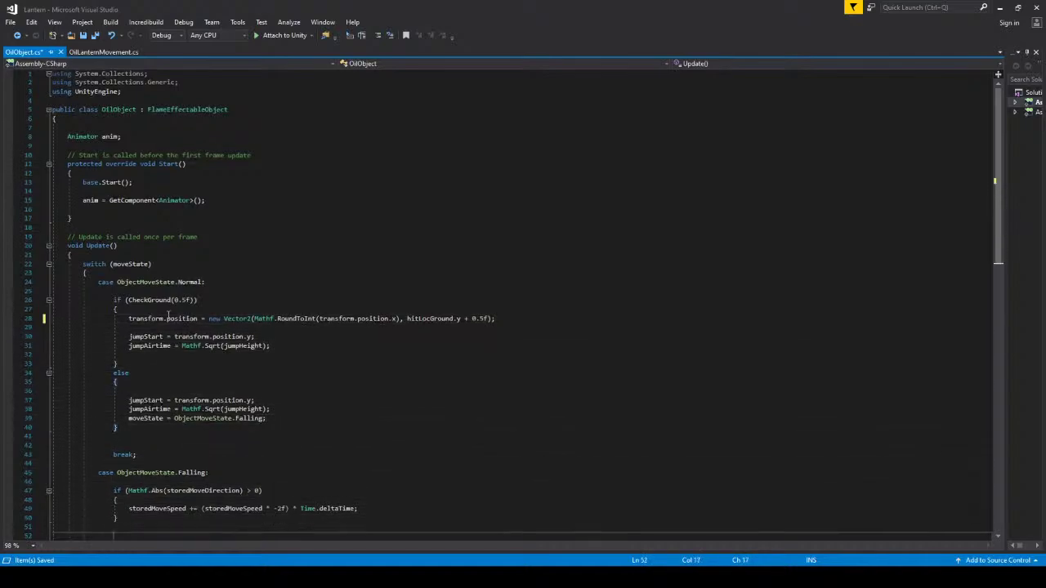
pyautogui.press('Down')
pyautogui.press('Down')
pyautogui.press('Down')
pyautogui.press('Down')
pyautogui.press('Down')
pyautogui.press('Down')
pyautogui.press('Down')
pyautogui.press('Down')
pyautogui.press('Down')
pyautogui.press('Down')
pyautogui.press('Down')
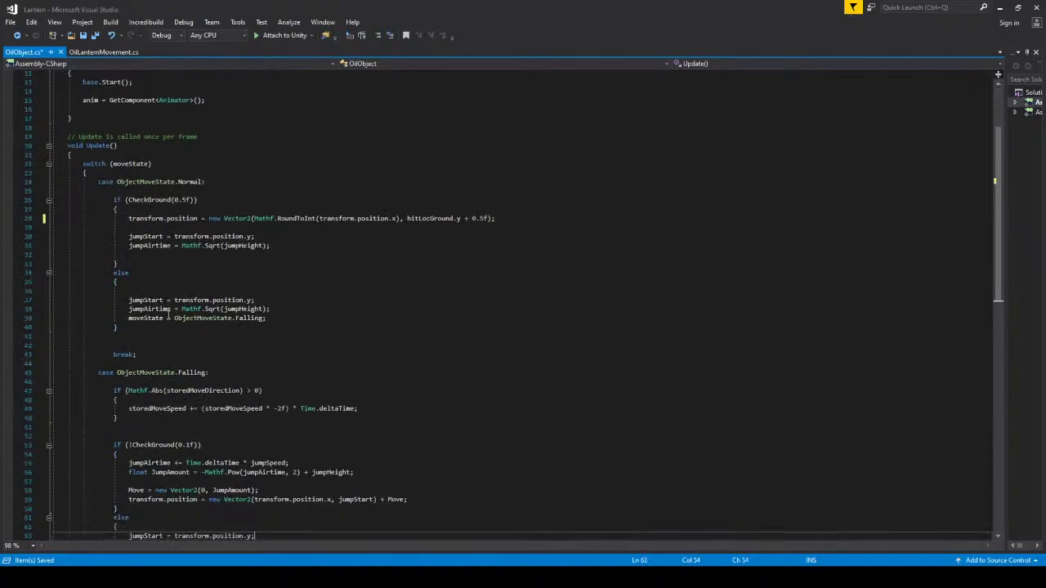
pyautogui.press('Down')
pyautogui.press('Down')
pyautogui.press('Down')
pyautogui.press('Down')
pyautogui.press('Down')
pyautogui.press('Down')
pyautogui.press('Down')
pyautogui.press('Down')
pyautogui.press('Down')
pyautogui.press('Down')
pyautogui.press('Down')
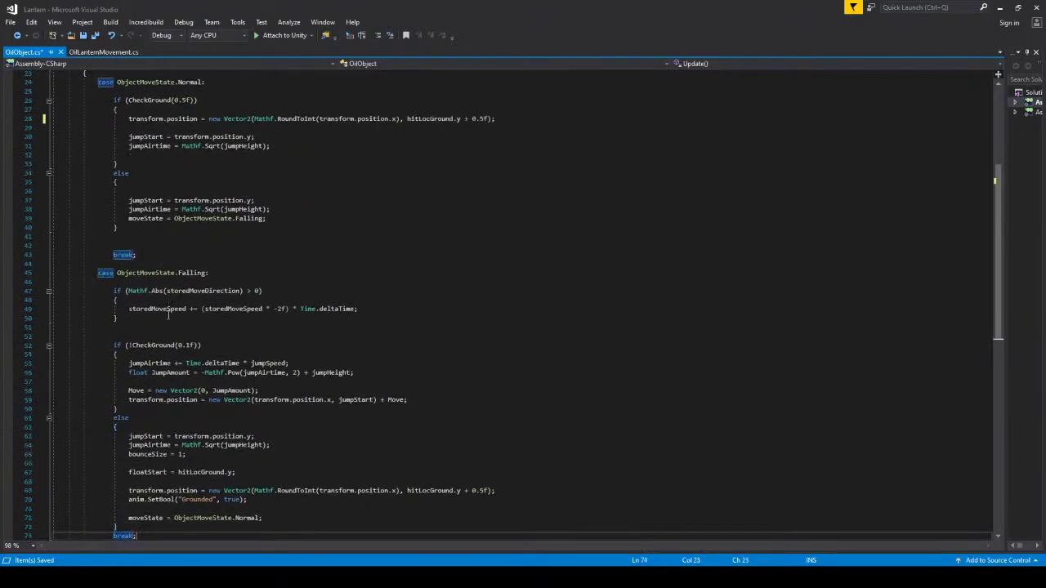
pyautogui.press('Down')
pyautogui.press('Down')
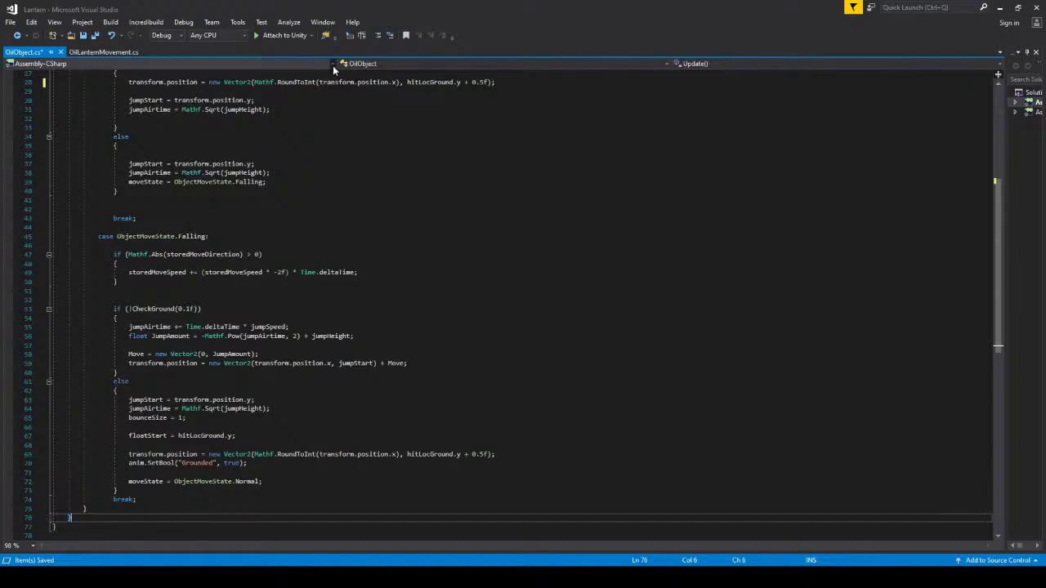
# Remove the blank line between base.Start() and the Animator assignment in OilObject's Start method, and save the file.
pyautogui.scroll(9, 251, 300)
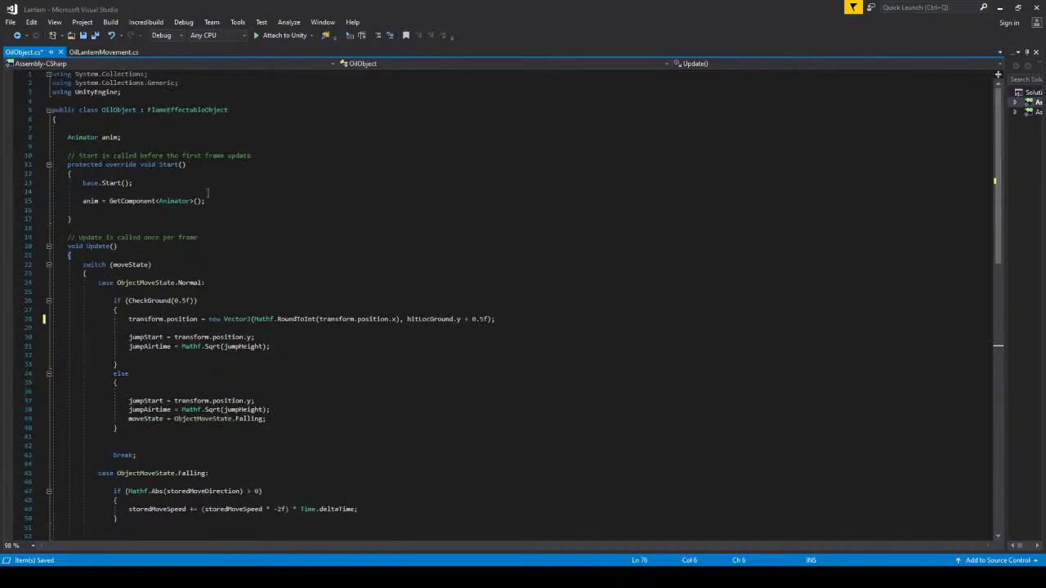
pyautogui.click(208, 193)
pyautogui.press('BackSpace')
pyautogui.press('BackSpace')
pyautogui.press('BackSpace')
pyautogui.press('BackSpace')
pyautogui.press('BackSpace')
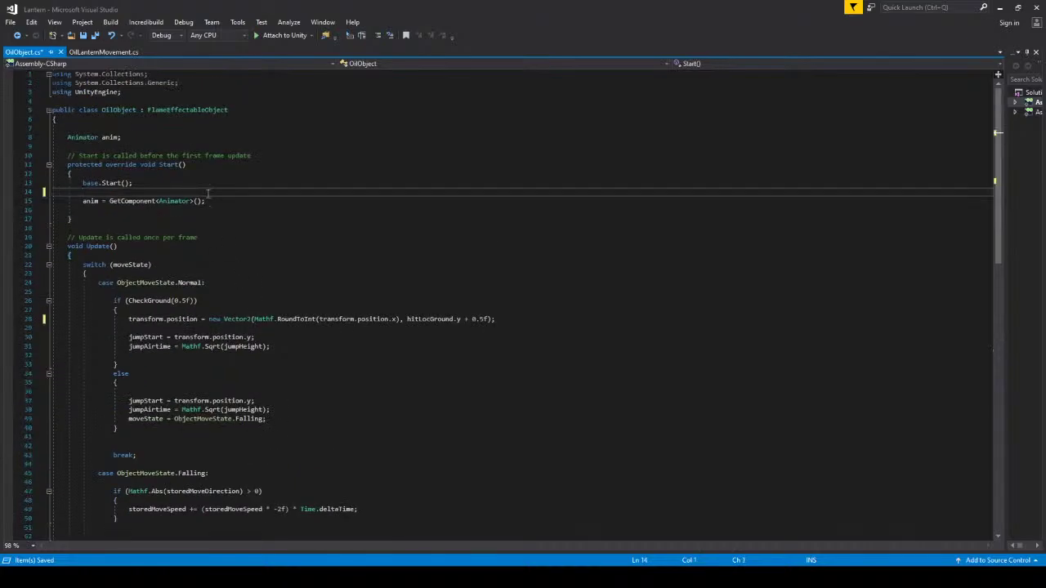
pyautogui.press('BackSpace')
pyautogui.scroll(-6, 209, 190)
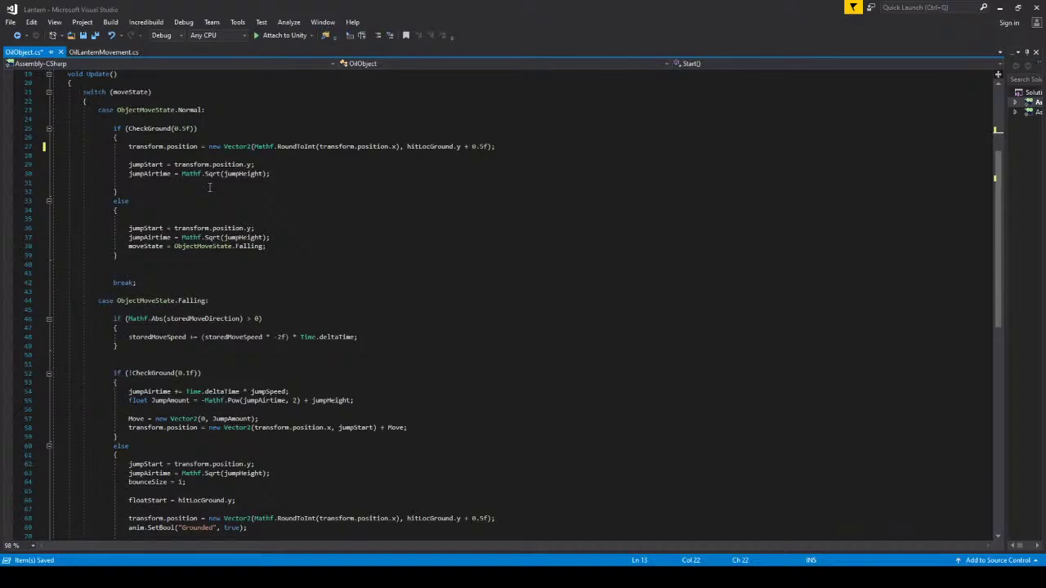
pyautogui.scroll(-4, 210, 187)
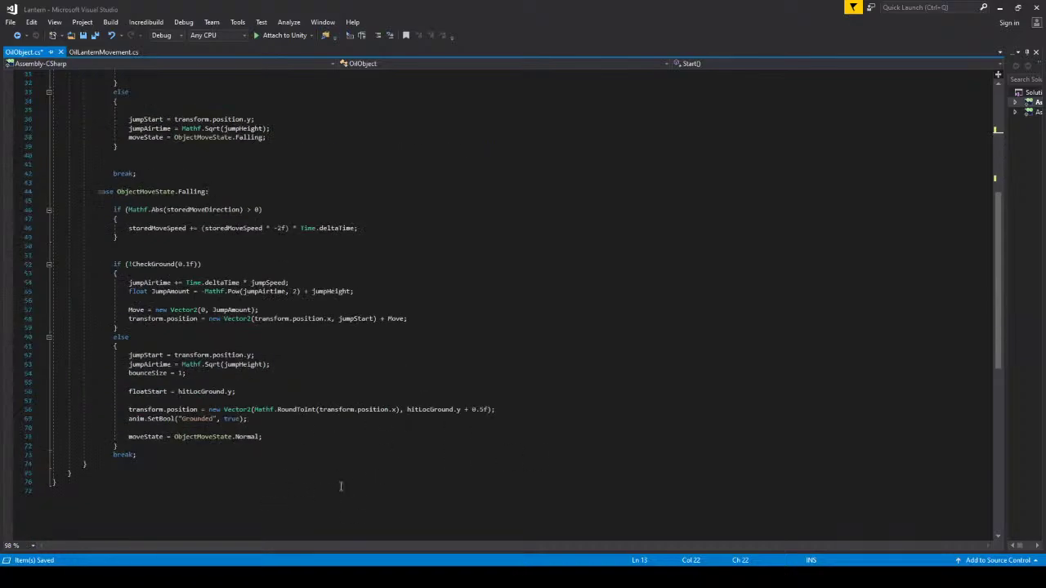
pyautogui.scroll(2, 291, 482)
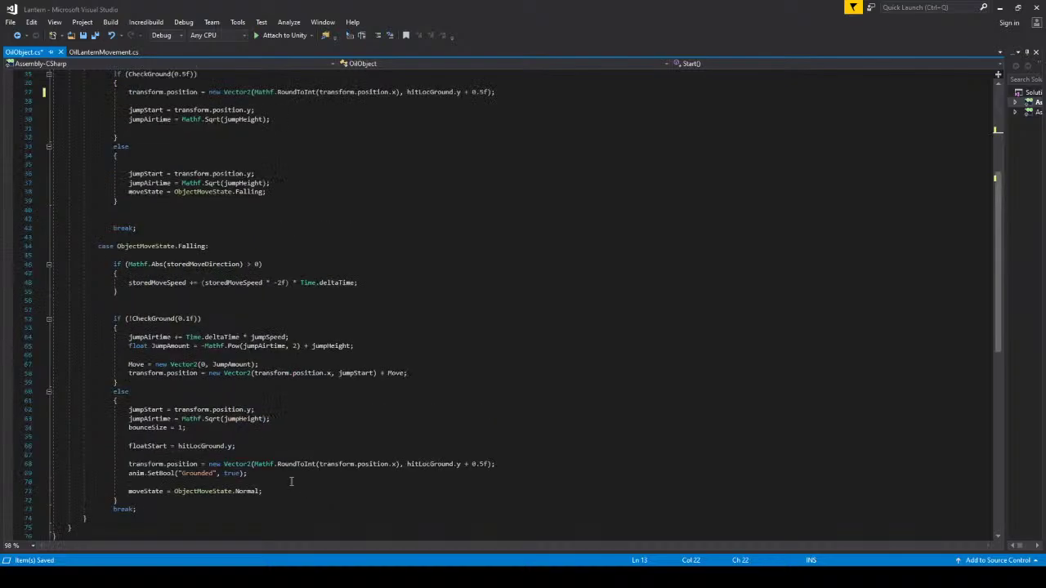
pyautogui.hotkey('ctrl', 's')
# Continue the unfinished tempOil statement in OilLanternMovement's OilSpawn method with an equals sign.
pyautogui.click(92, 53)
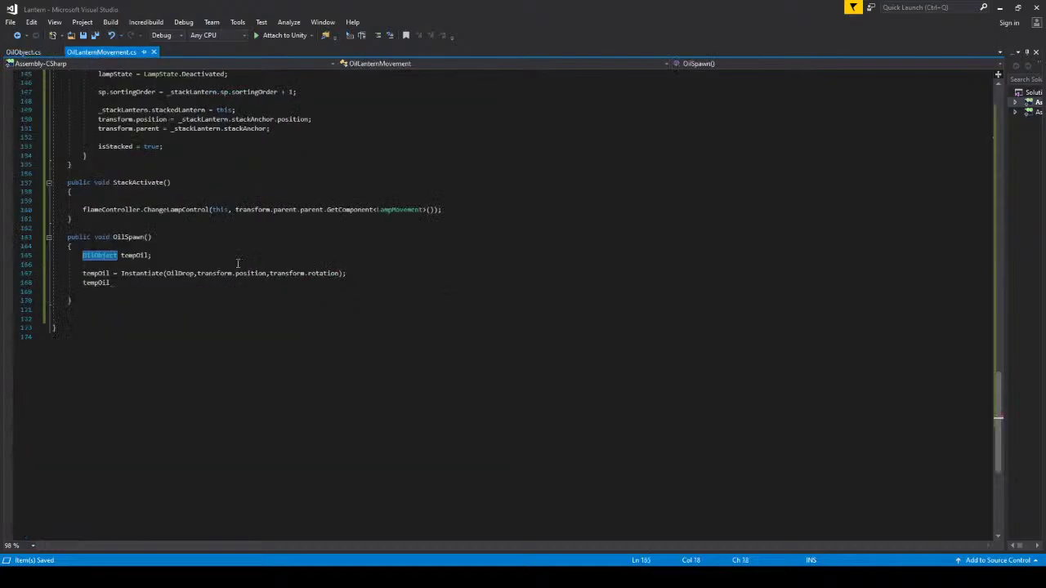
pyautogui.click(134, 285)
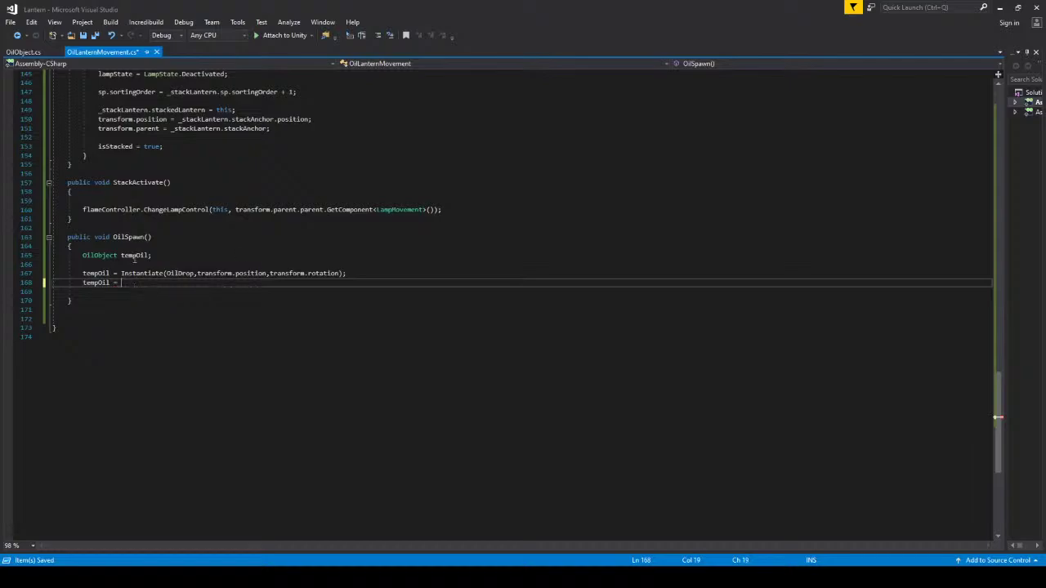
# Look up the implementations of OilObject's base class FlameEffectableObject and open FlameEffectableObject.cs.
pyautogui.click(23, 52)
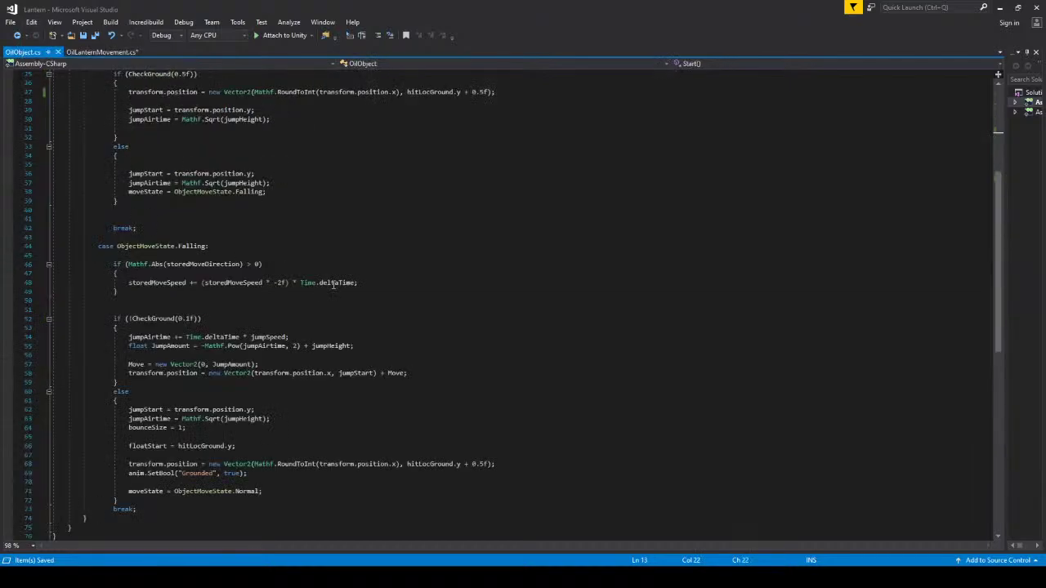
pyautogui.scroll(8, 332, 284)
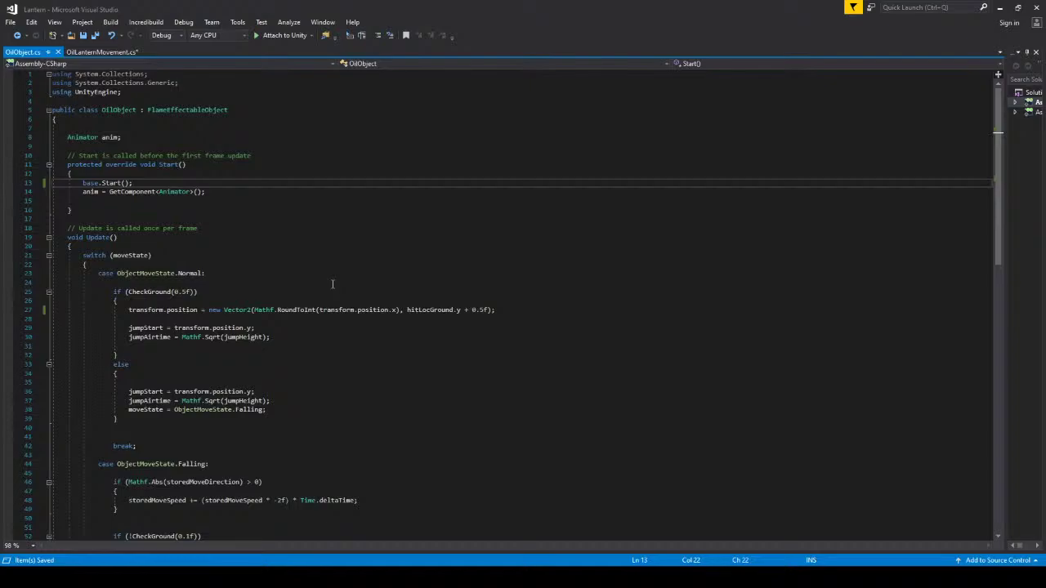
pyautogui.scroll(-15, 332, 285)
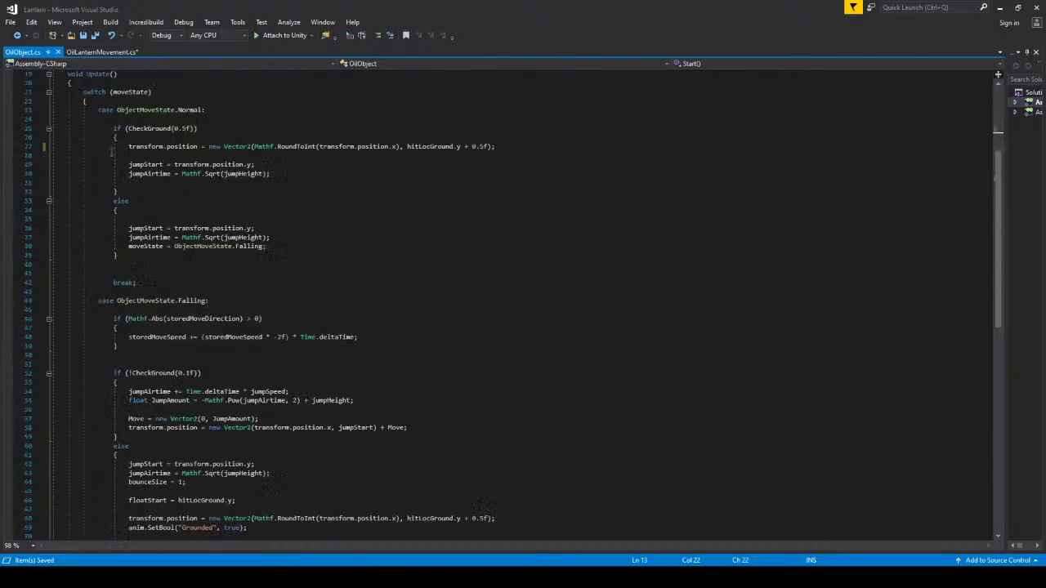
pyautogui.scroll(8, 114, 165)
pyautogui.scroll(4, 114, 165)
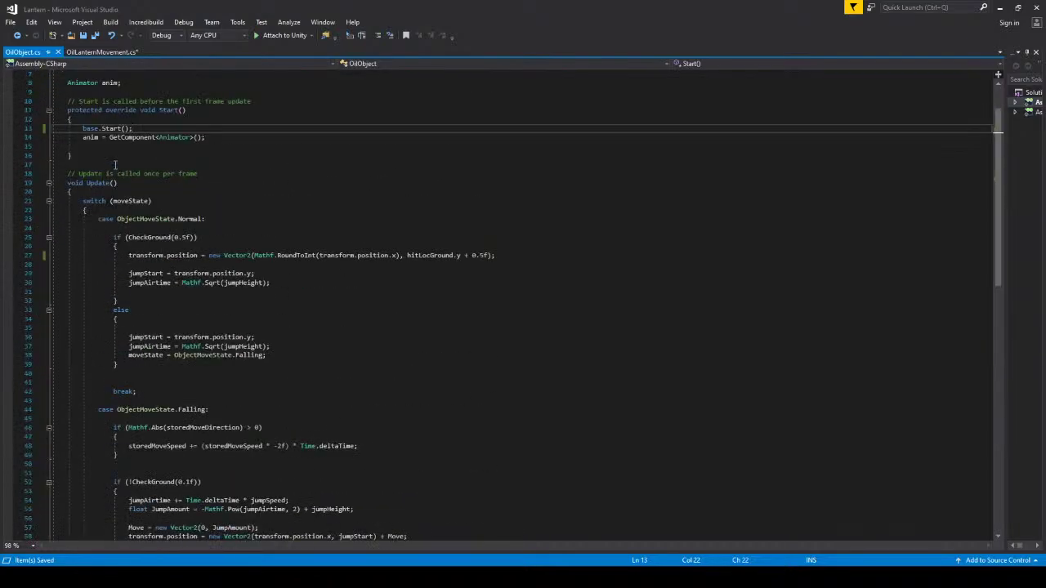
pyautogui.scroll(2, 94, 105)
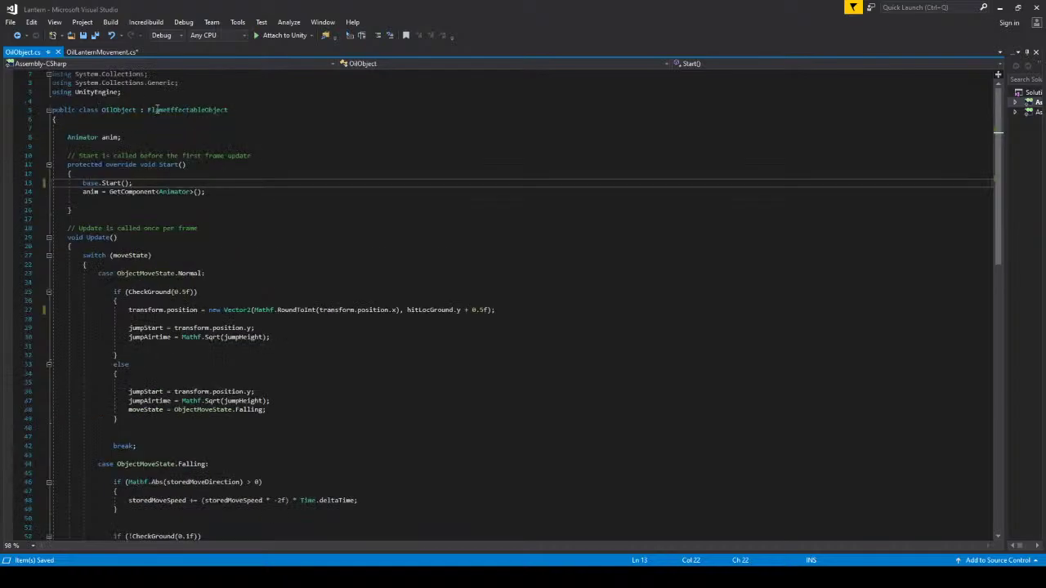
pyautogui.doubleClick(158, 108)
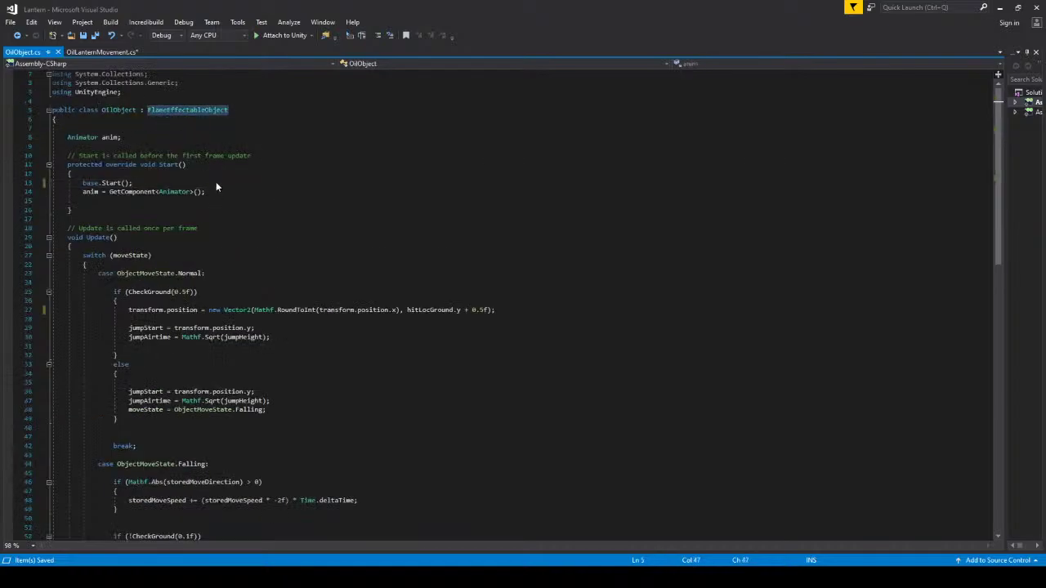
pyautogui.hotkey('ctrl', 'F12')
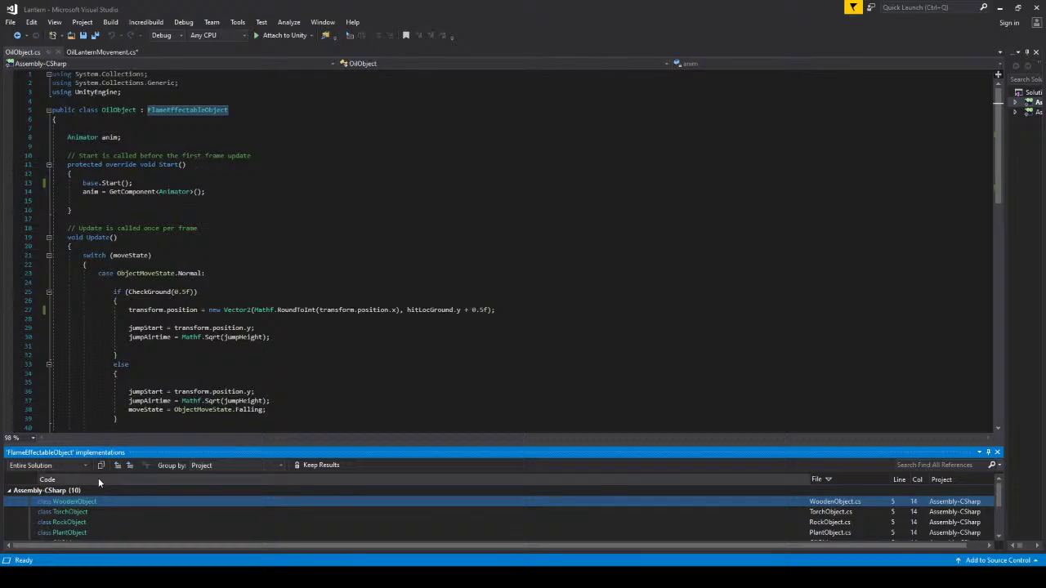
pyautogui.scroll(-2, 103, 507)
pyautogui.doubleClick(94, 527)
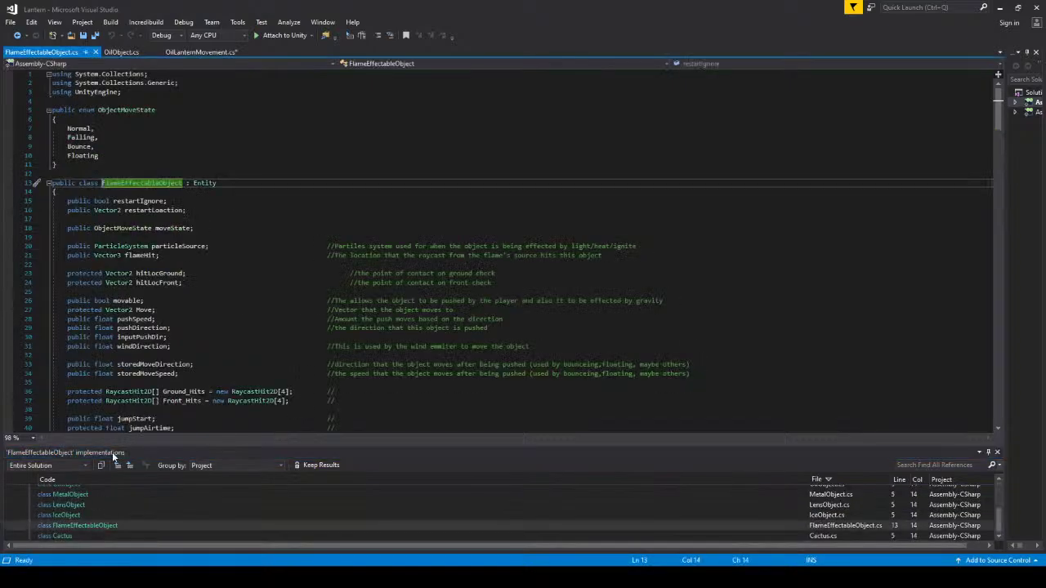
# Close the implementations results and copy the whole CheckGround method from FlameEffectableObject.cs.
pyautogui.scroll(-10, 114, 457)
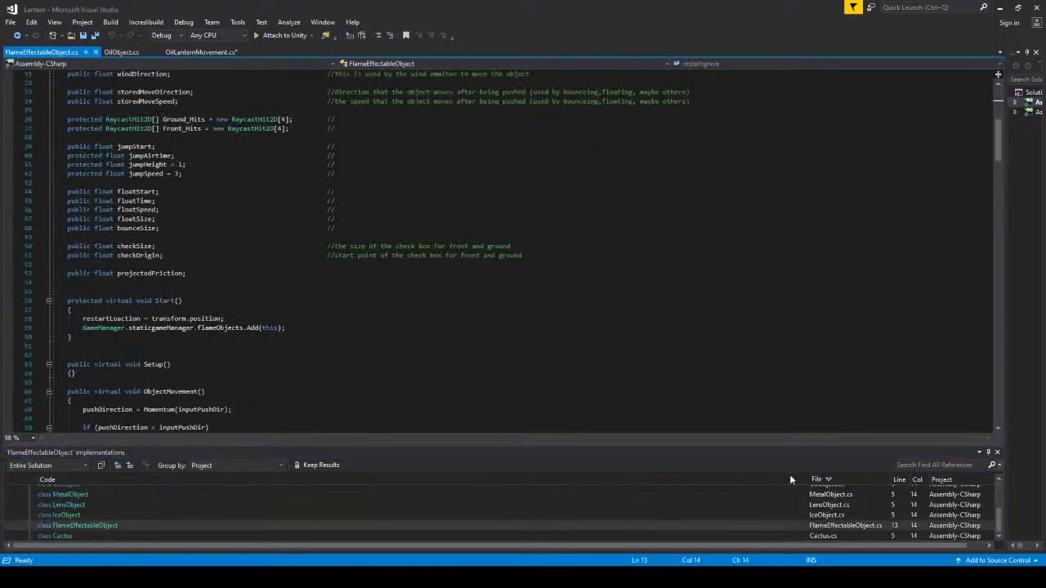
pyautogui.click(997, 452)
pyautogui.scroll(-20, 472, 394)
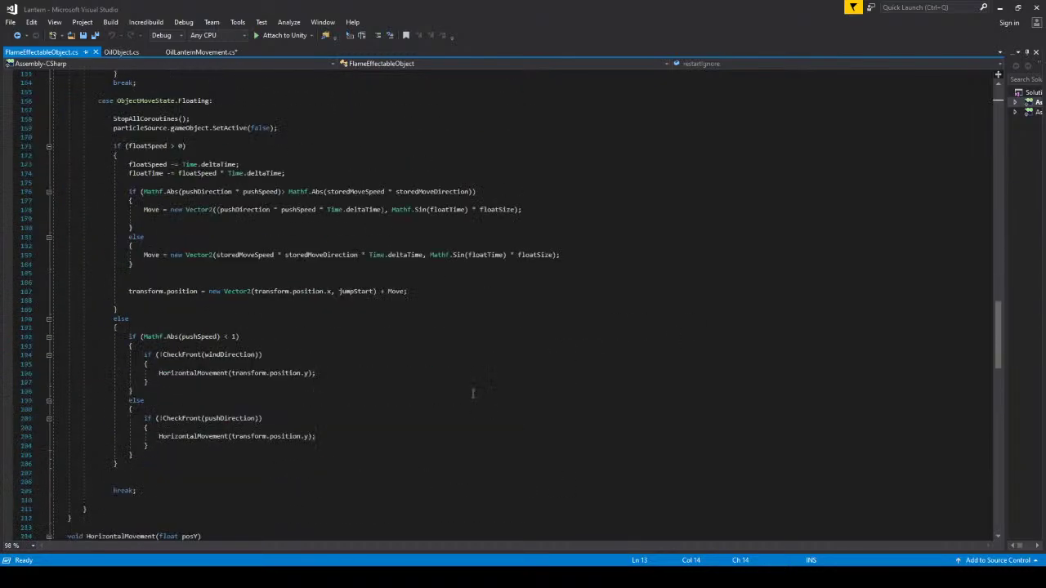
pyautogui.scroll(-20, 472, 394)
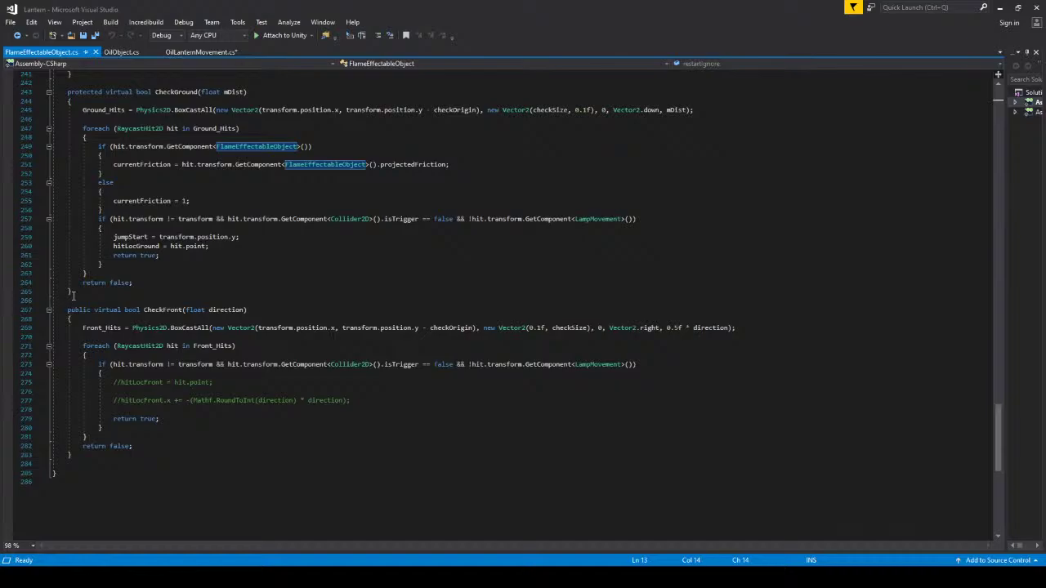
pyautogui.moveTo(73, 292); pyautogui.dragTo(67, 92)
pyautogui.hotkey('ctrl', 'c')
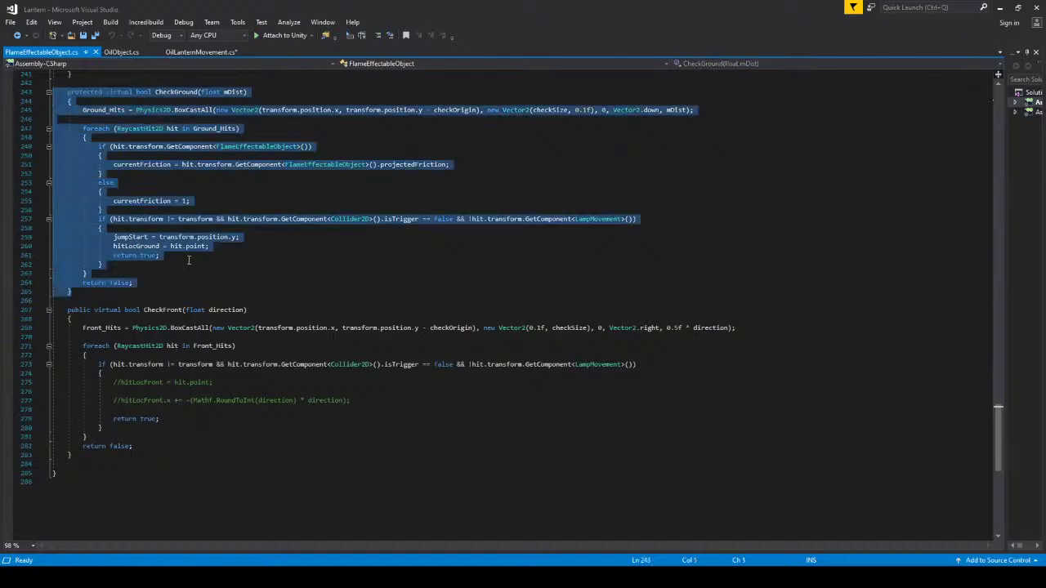
# Paste the copied CheckGround method into OilObject.cs directly below the Update method.
pyautogui.click(121, 52)
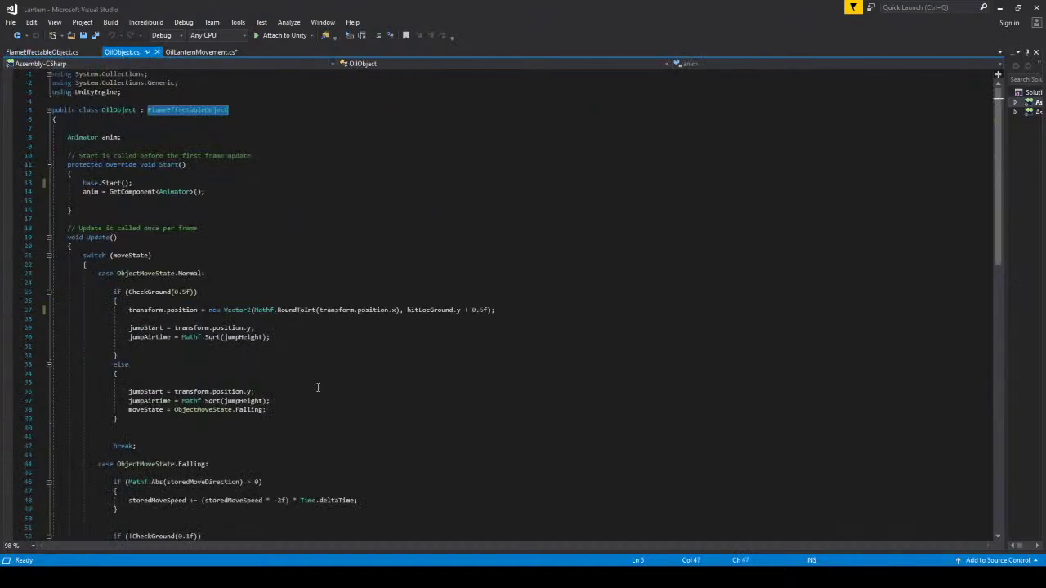
pyautogui.scroll(-20, 298, 357)
pyautogui.scroll(5, 298, 357)
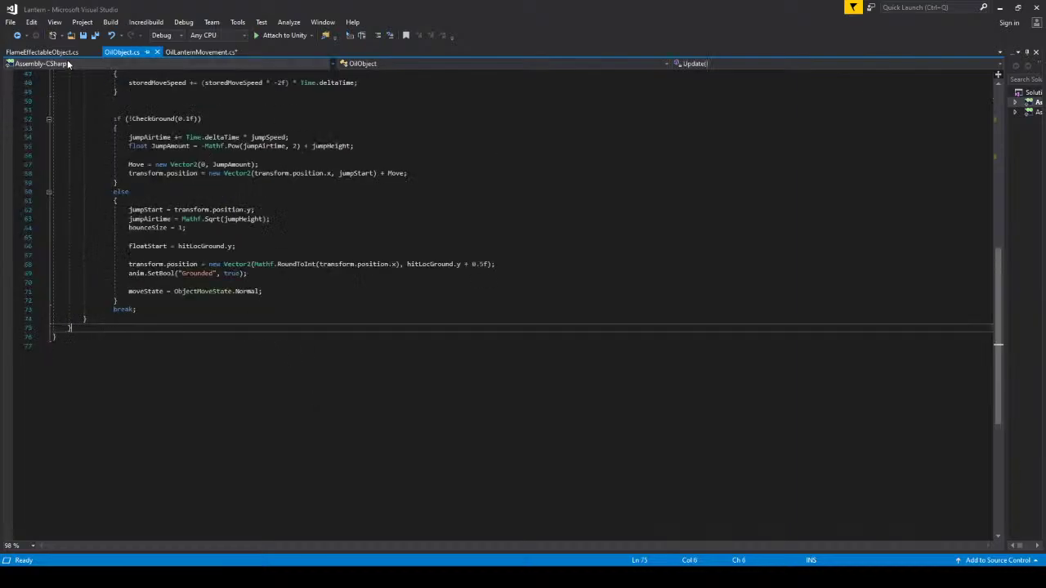
pyautogui.click(41, 52)
pyautogui.click(121, 51)
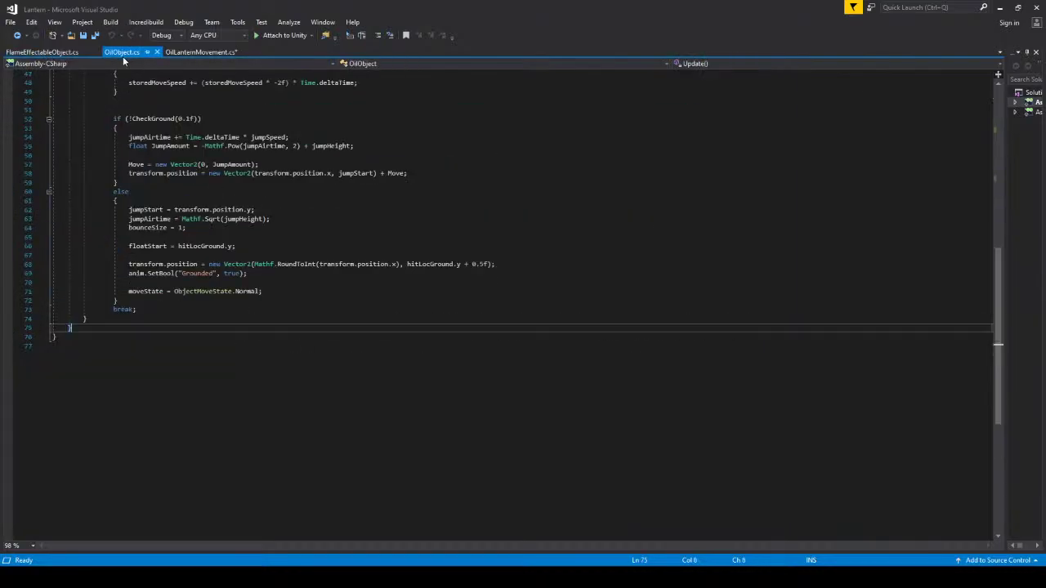
pyautogui.click(202, 335)
pyautogui.click(201, 327)
pyautogui.hotkey('ctrl', 'v')
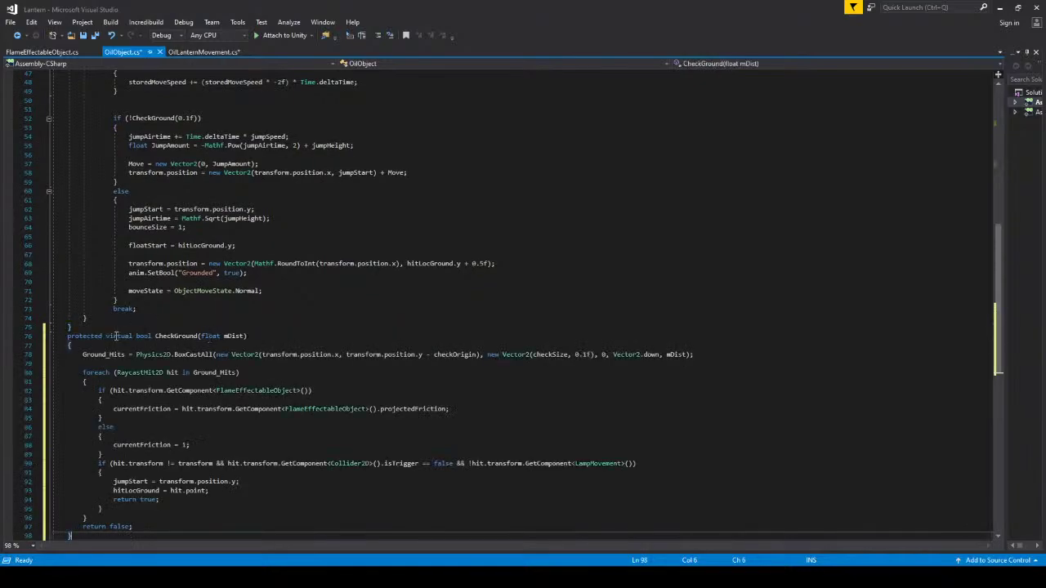
# Change the pasted CheckGround method in OilObject.cs from virtual to override and save the file.
pyautogui.doubleClick(117, 336)
pyautogui.write('overr')
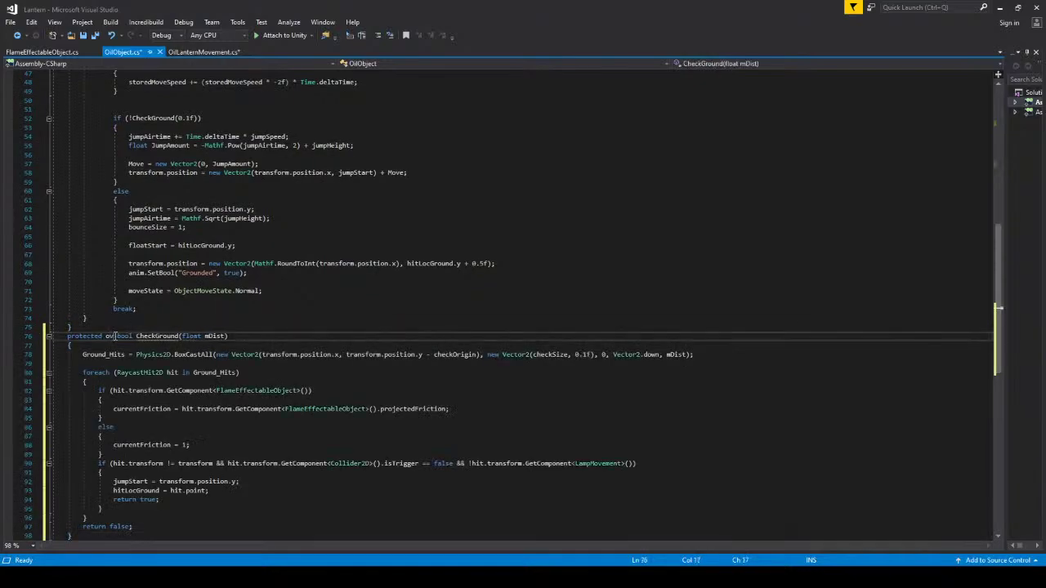
pyautogui.write('ide')
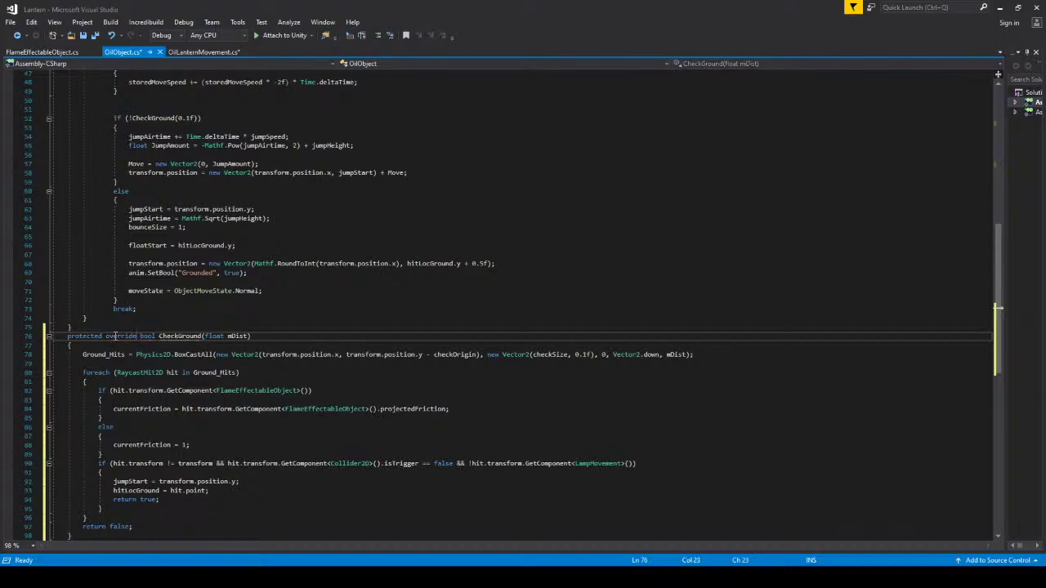
pyautogui.hotkey('ctrl', 's')
pyautogui.scroll(-2, 178, 358)
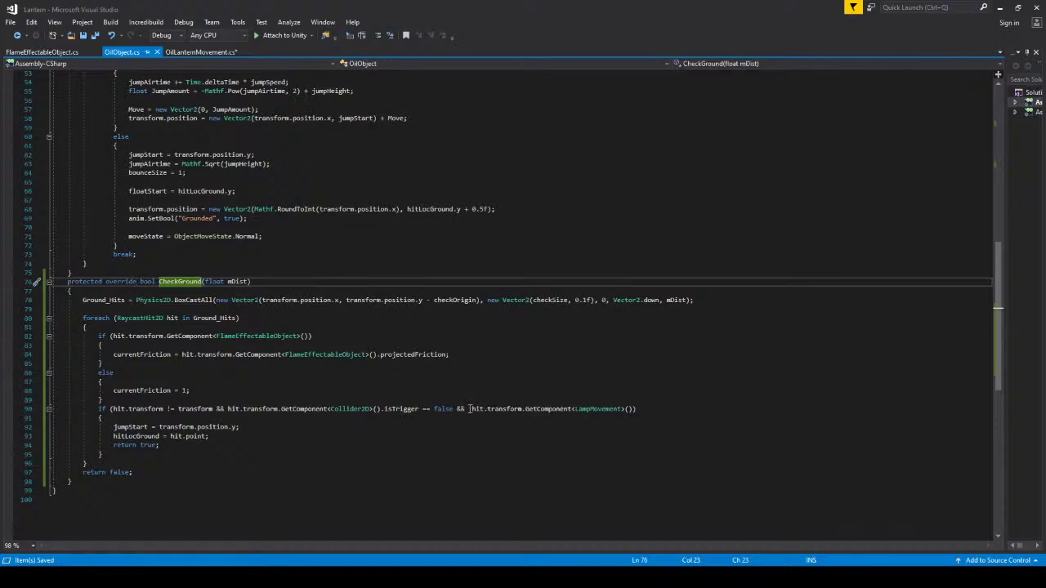
# Undo the override edit and the pasting of the CheckGround method in OilObject.cs, and save the file.
pyautogui.moveTo(469, 408); pyautogui.dragTo(603, 417)
pyautogui.click(394, 428)
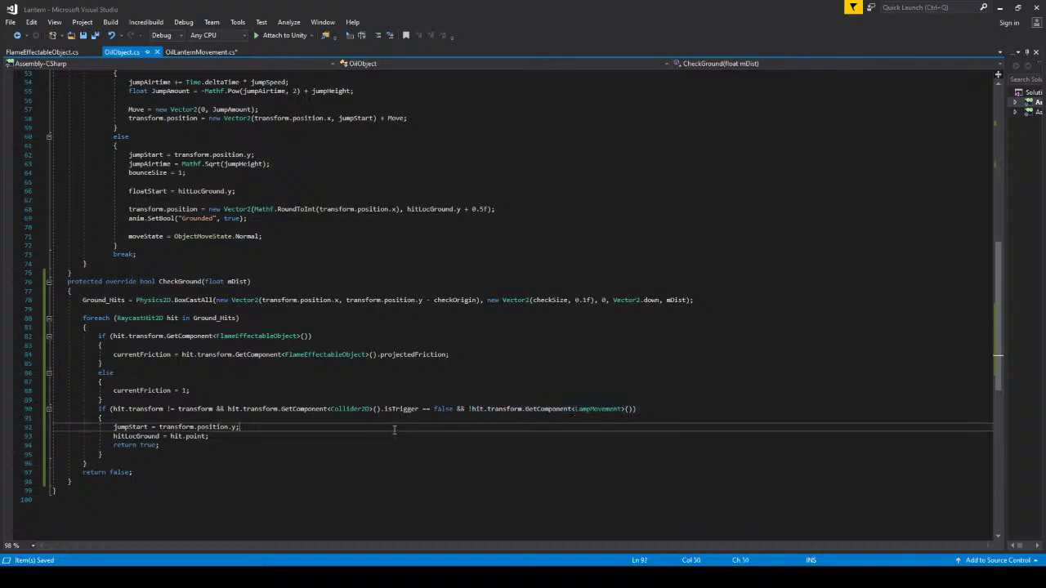
pyautogui.hotkey('ctrl', 'z')
pyautogui.hotkey('ctrl', 'z')
pyautogui.hotkey('ctrl', 'z')
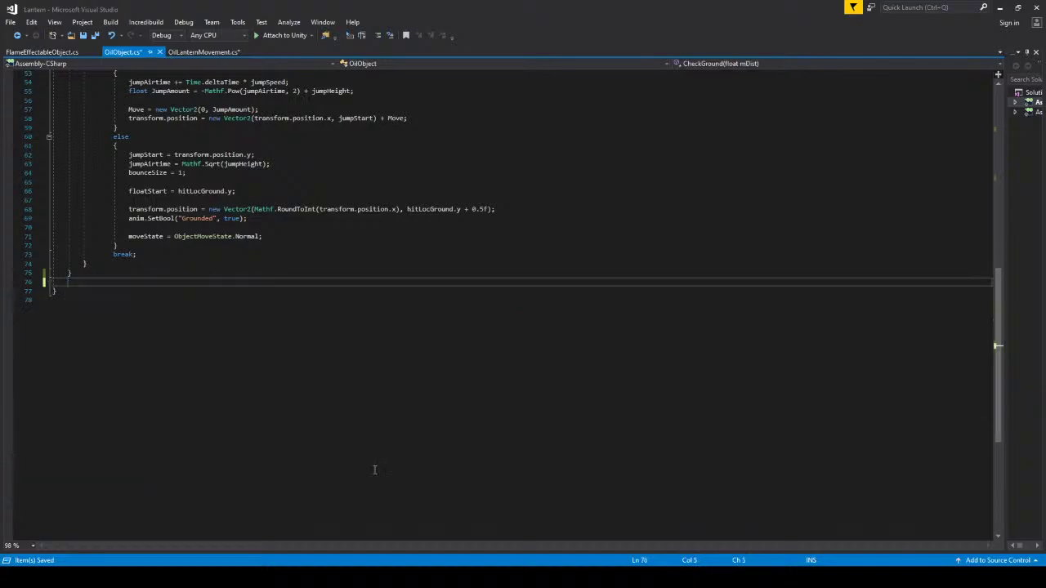
pyautogui.hotkey('ctrl', 's')
# Save OilLanternMovement.cs with all open scripts and check the end of OilObject.cs.
pyautogui.scroll(12, 154, 256)
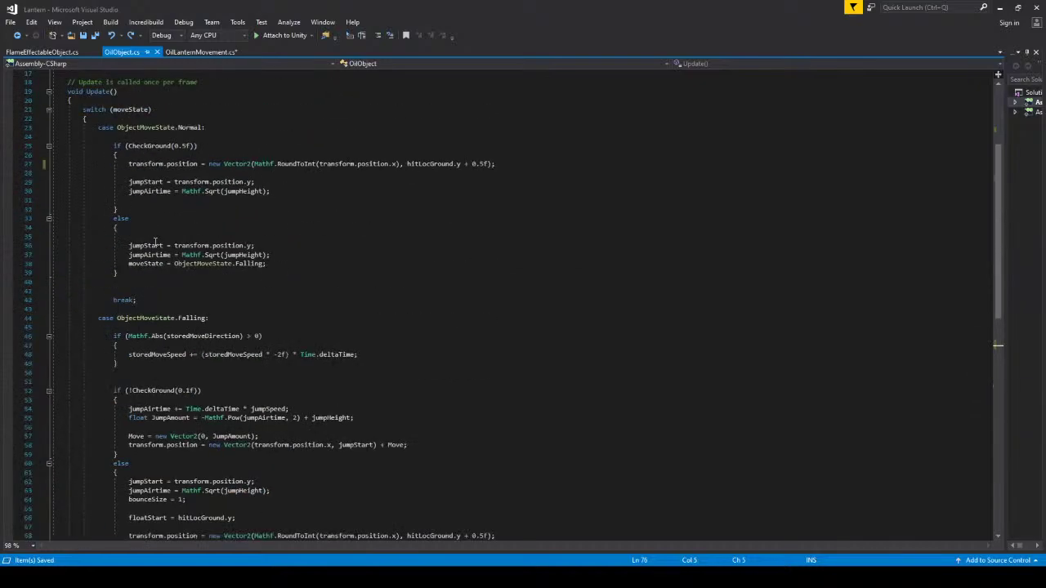
pyautogui.click(187, 53)
pyautogui.click(96, 35)
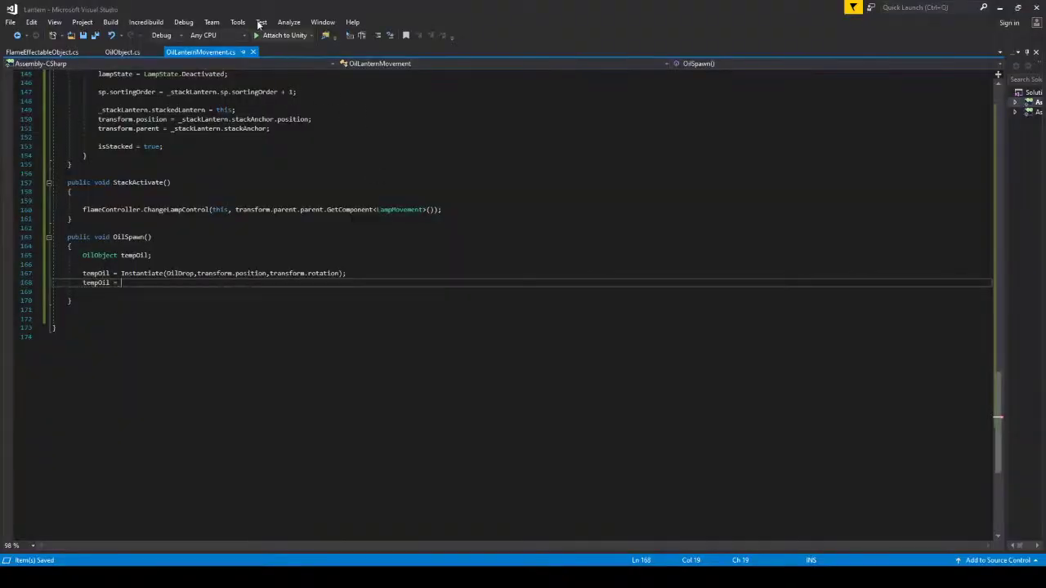
pyautogui.click(118, 52)
pyautogui.scroll(-15, 164, 299)
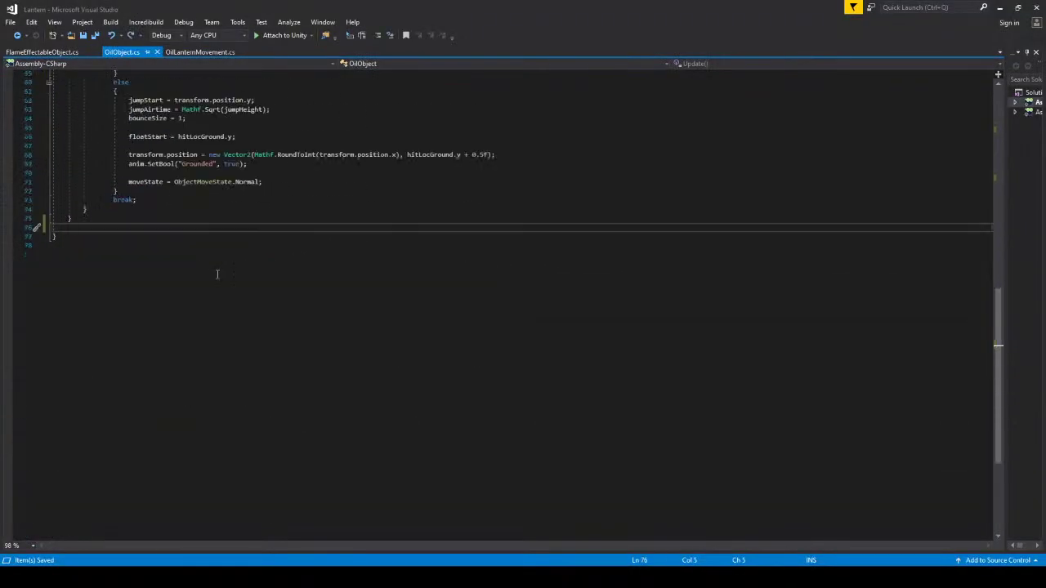
pyautogui.scroll(9, 164, 299)
# Delete the unfinished tempOil assignment below the Instantiate call in OilLanternMovement's OilSpawn method.
pyautogui.click(197, 54)
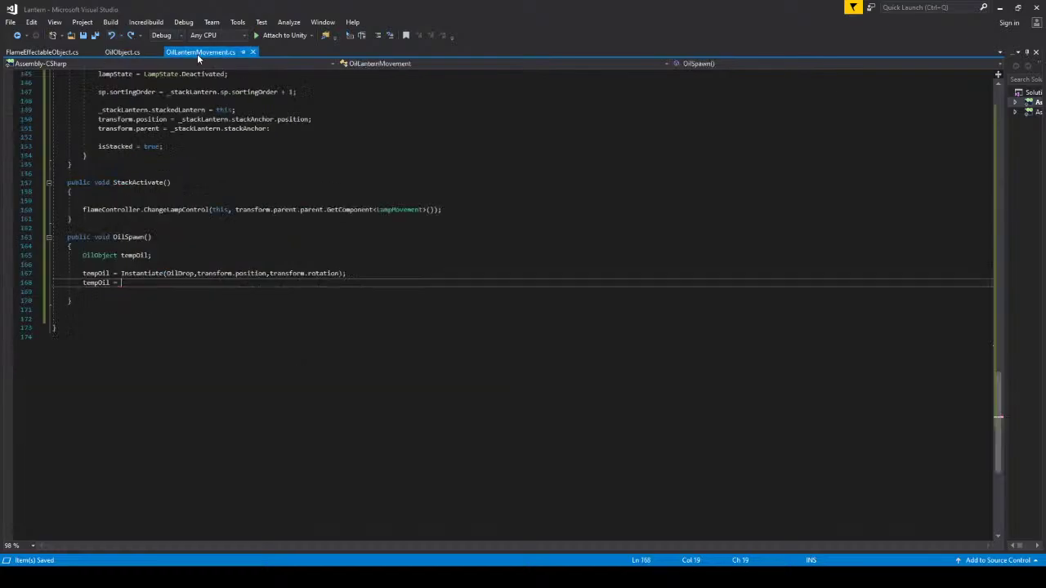
pyautogui.hotkey('shift', 'Home')
pyautogui.hotkey('shift', 'Home')
pyautogui.press('BackSpace')
pyautogui.press('BackSpace')
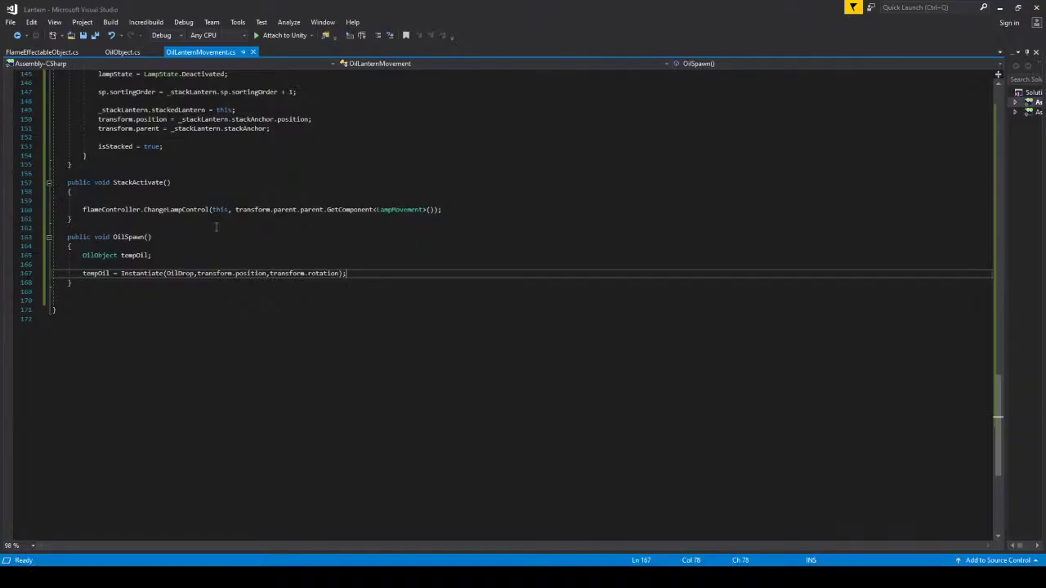
# Declare a public Transform field named oilSpawn below OilDrop in the OilLanternMovement class and save the script.
pyautogui.scroll(16, 255, 253)
pyautogui.scroll(20, 255, 253)
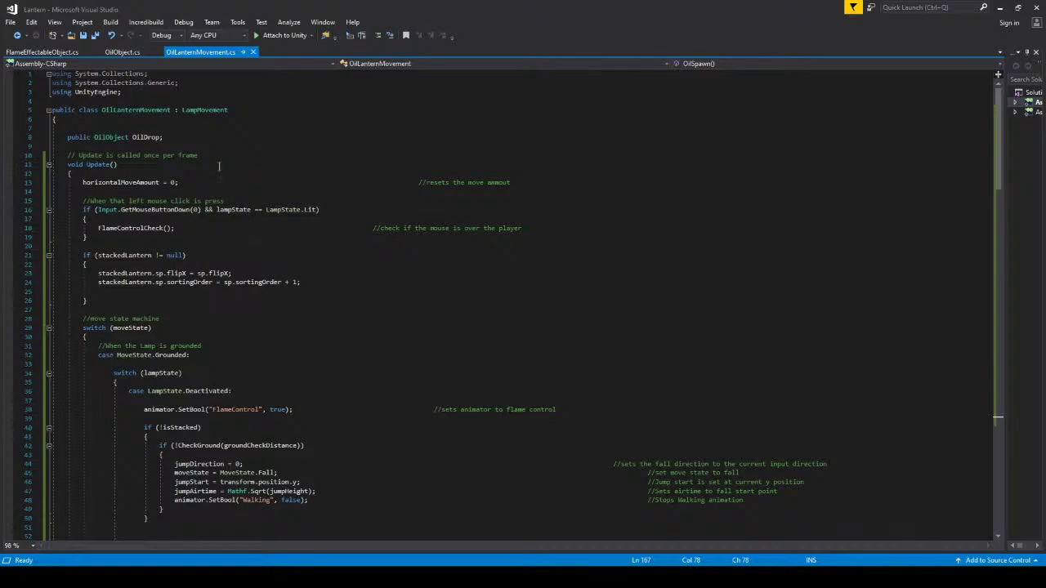
pyautogui.click(225, 147)
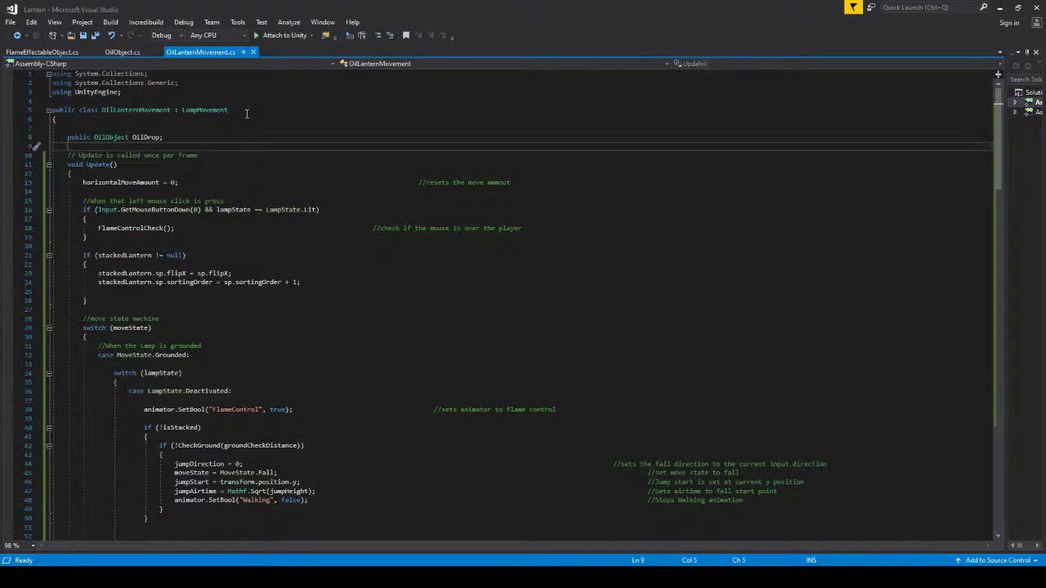
pyautogui.write('public transform OilSpawn')
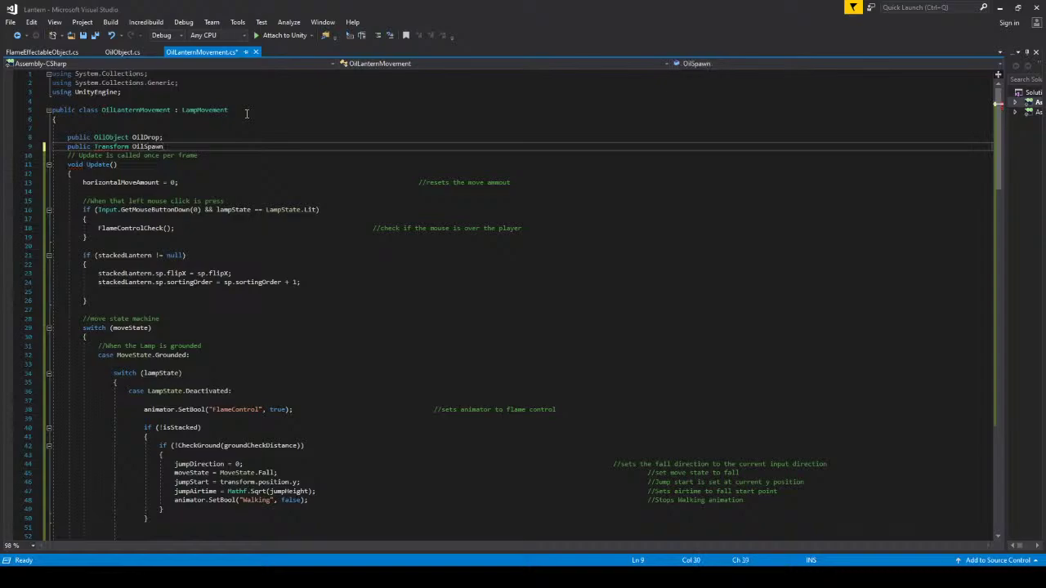
pyautogui.press('BackSpace')
pyautogui.press('BackSpace')
pyautogui.write('o')
pyautogui.press('End')
pyautogui.write(';')
pyautogui.hotkey('ctrl', 's')
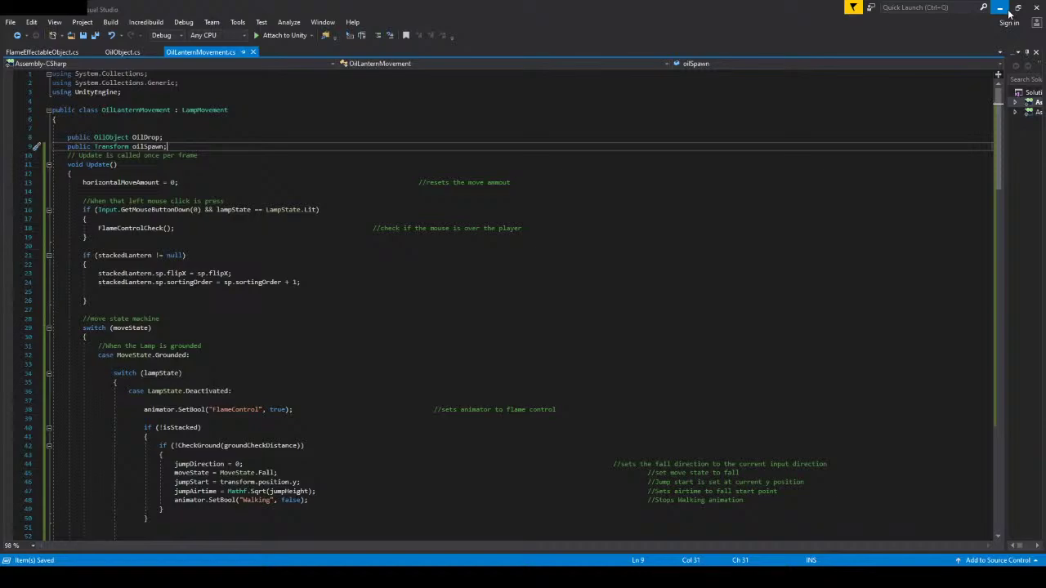
# Replace the position argument of the Instantiate call in OilSpawn with oilSpawn.position and save the script.
pyautogui.scroll(-20, 331, 350)
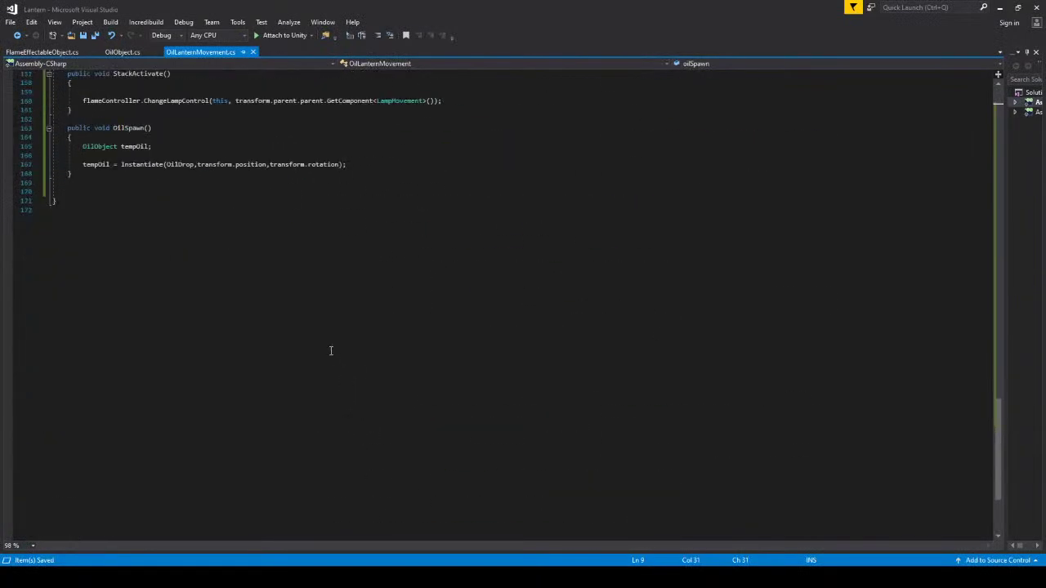
pyautogui.scroll(4, 331, 350)
pyautogui.doubleClick(251, 273)
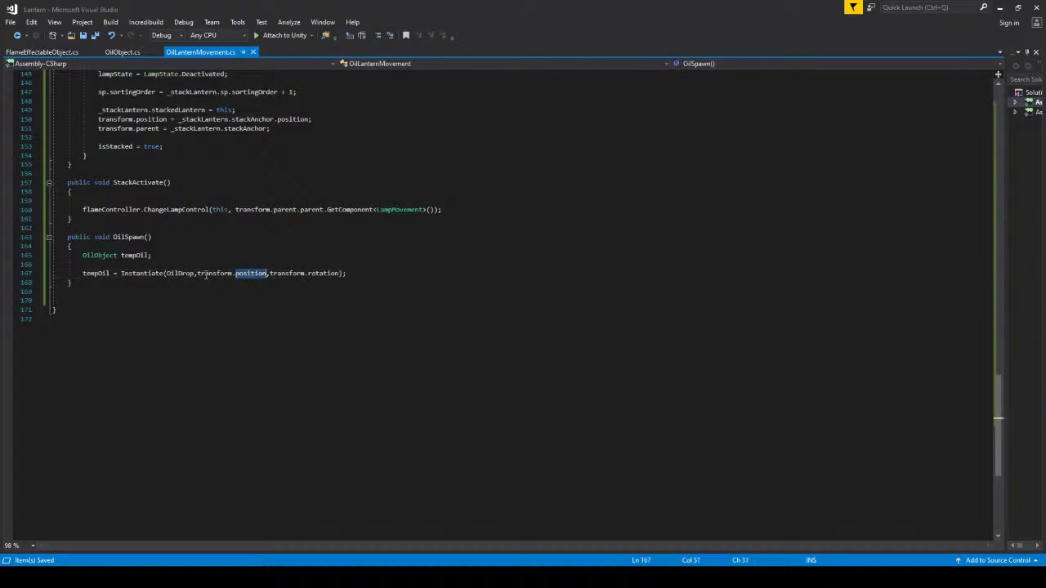
pyautogui.moveTo(198, 273); pyautogui.dragTo(266, 278)
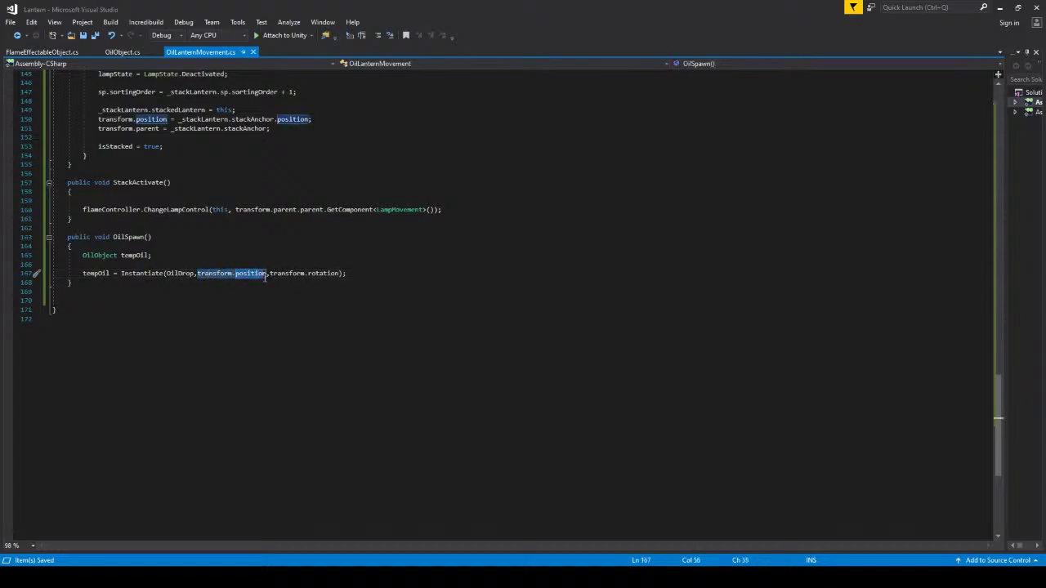
pyautogui.write('p')
pyautogui.press('BackSpace')
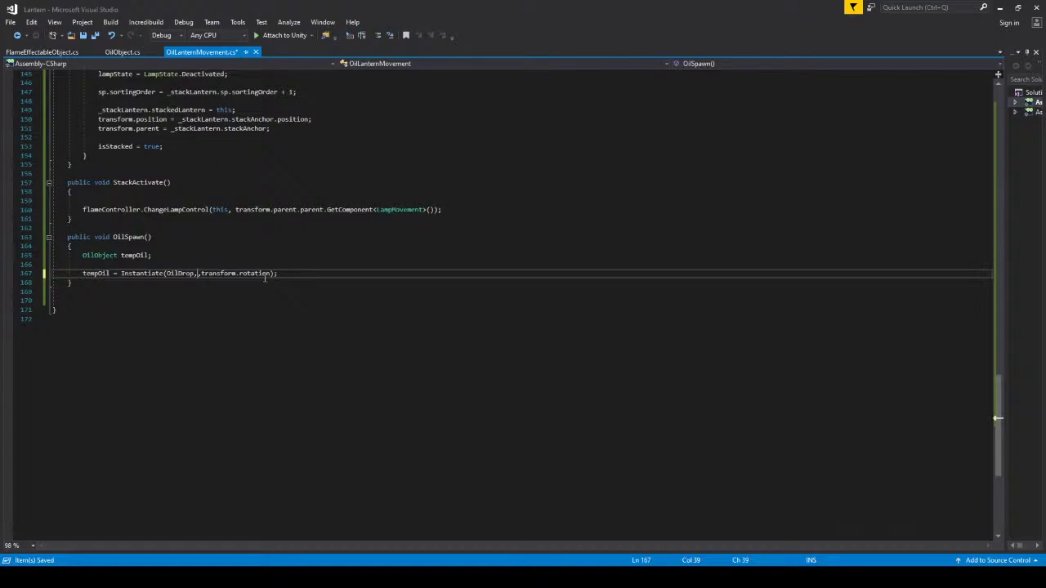
pyautogui.write('oilSpawn/ps')
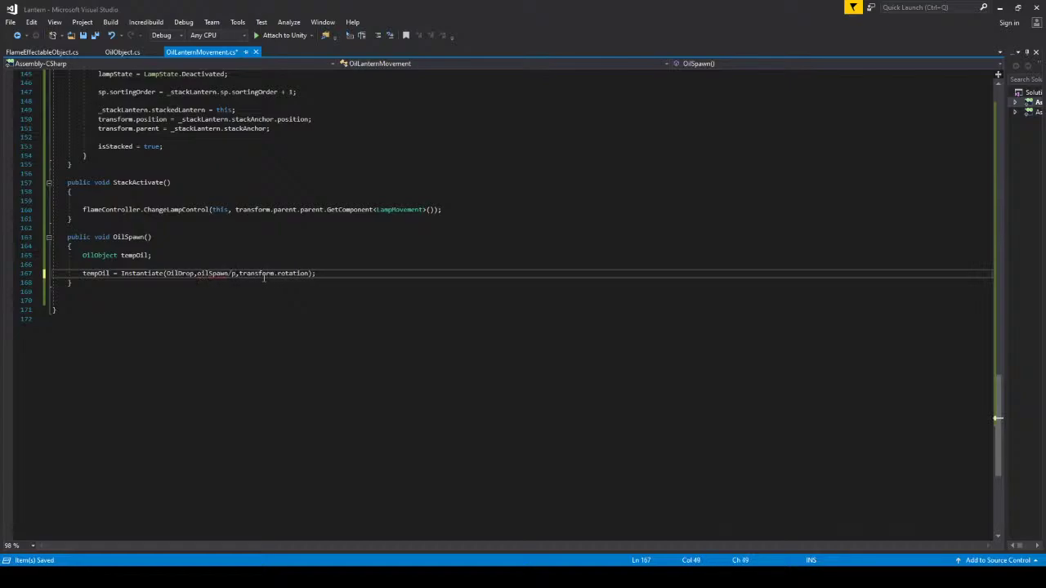
pyautogui.press('BackSpace')
pyautogui.press('BackSpace')
pyautogui.press('BackSpace')
pyautogui.write('.pops')
pyautogui.press('Tab')
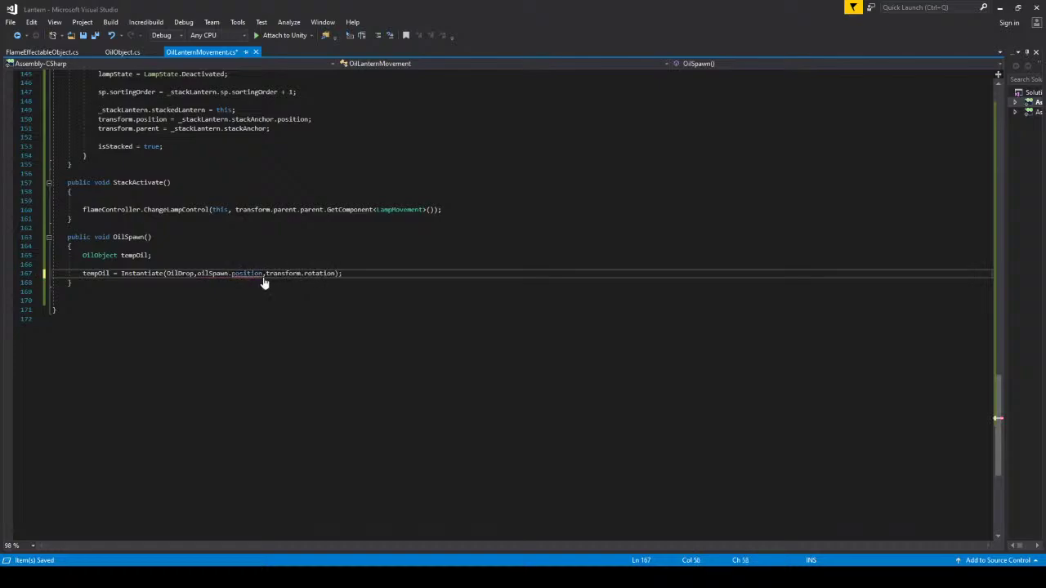
pyautogui.hotkey('ctrl', 's')
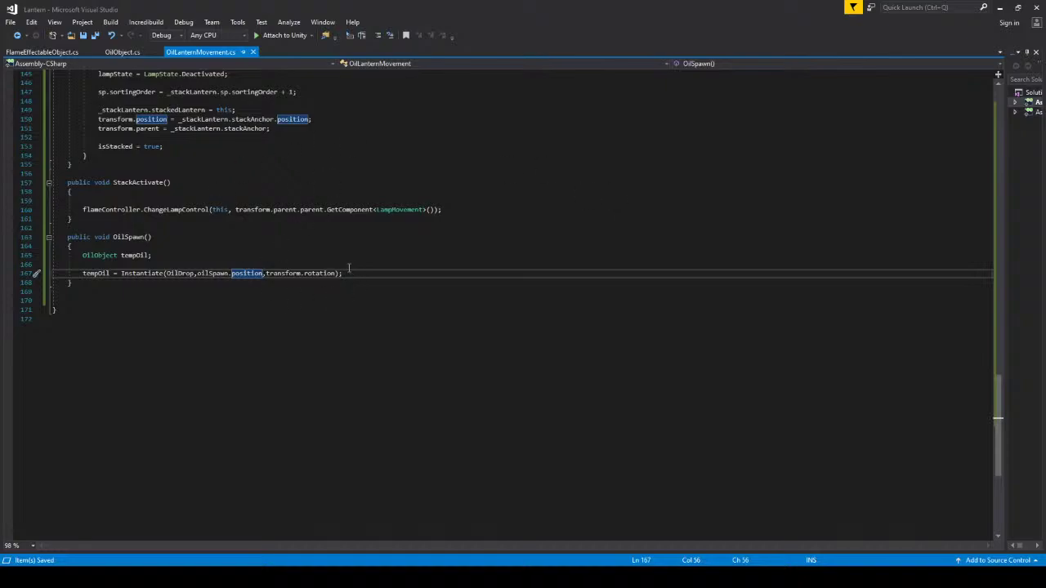
# Change the jumpSpeed field in FlameEffectableObject.cs from protected to public and save the script.
pyautogui.click(47, 53)
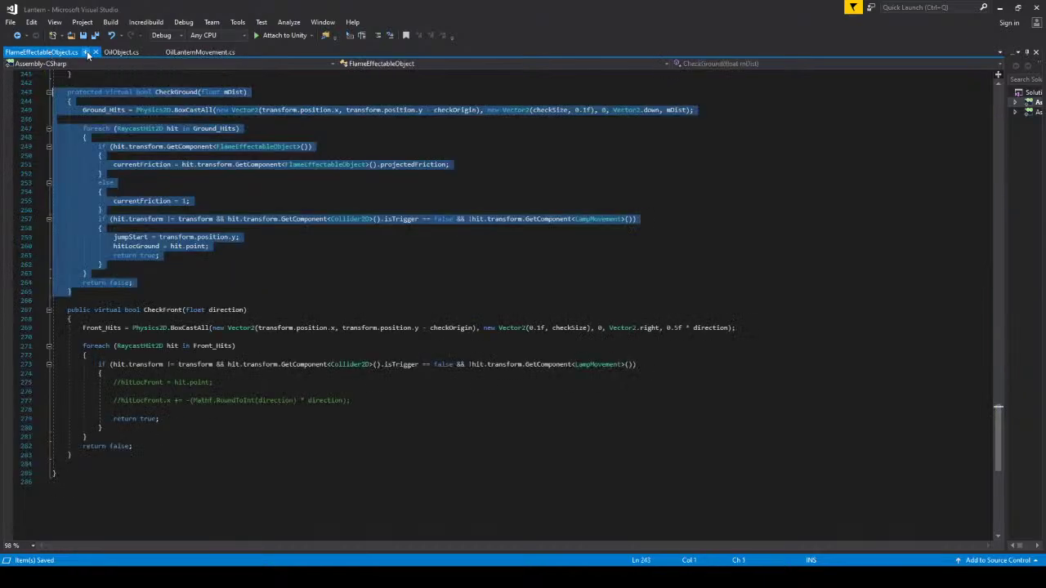
pyautogui.click(134, 54)
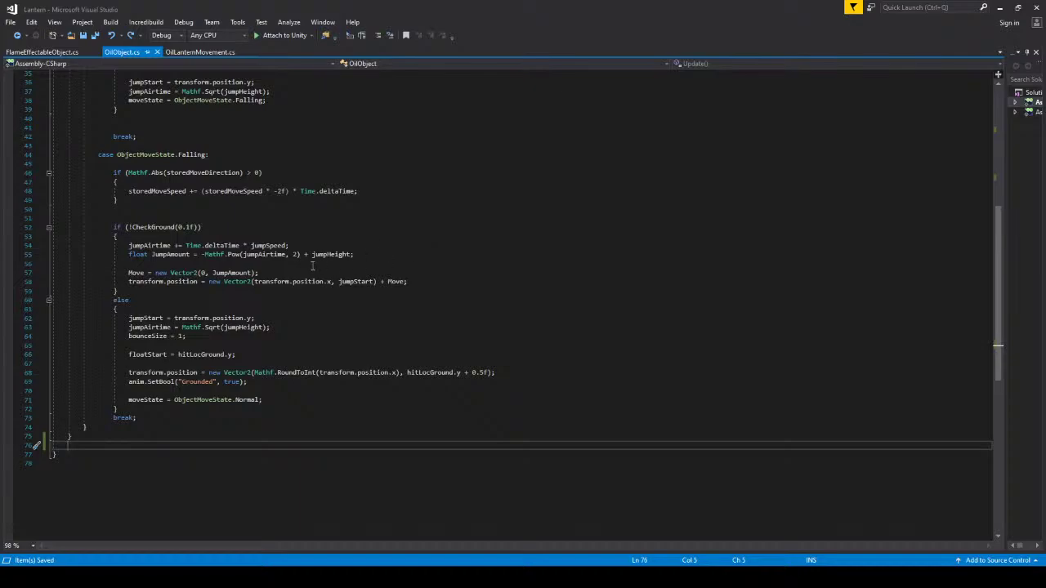
pyautogui.doubleClick(268, 245)
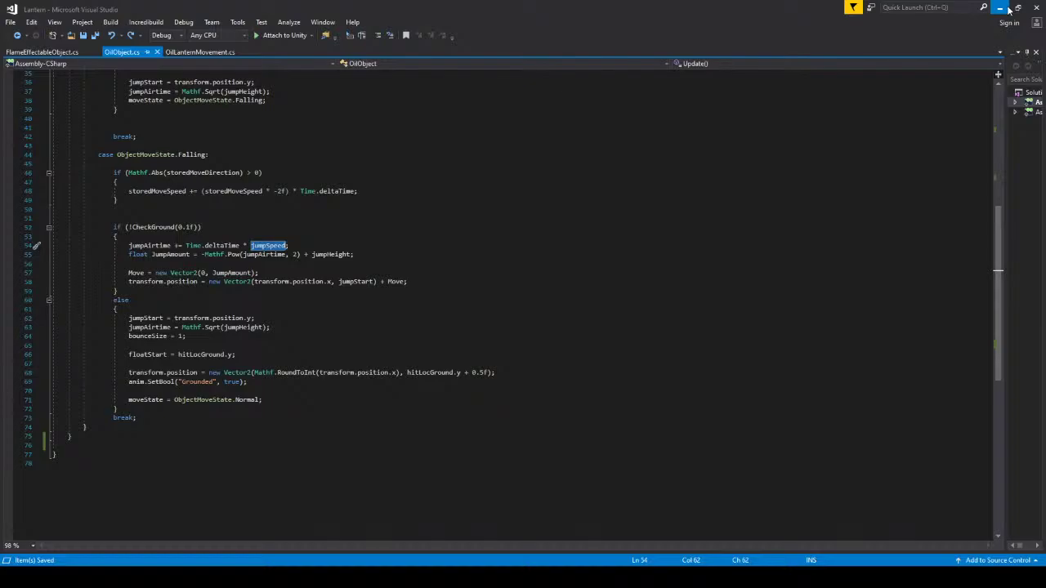
pyautogui.scroll(11, 281, 246)
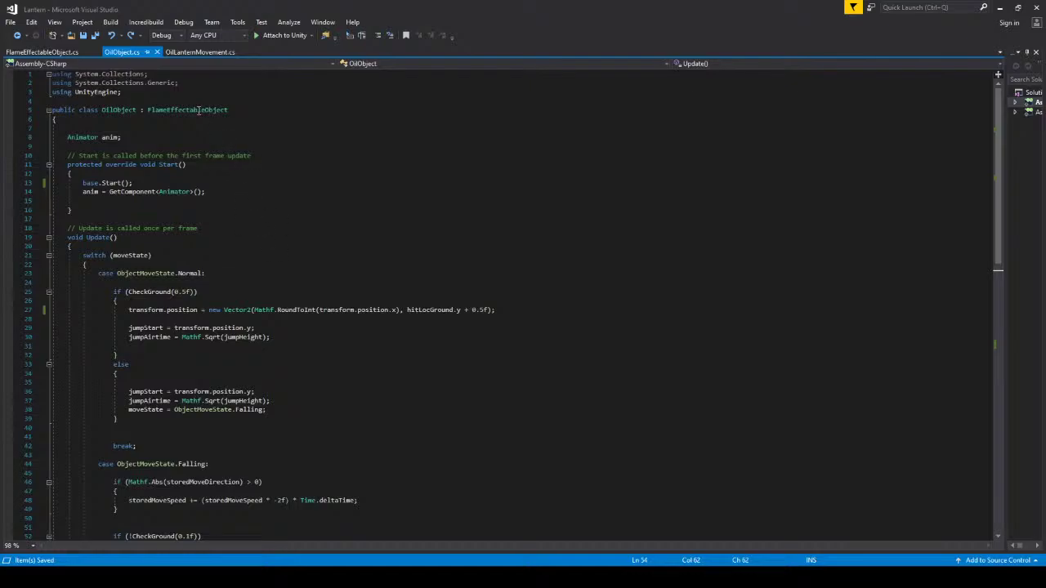
pyautogui.click(41, 52)
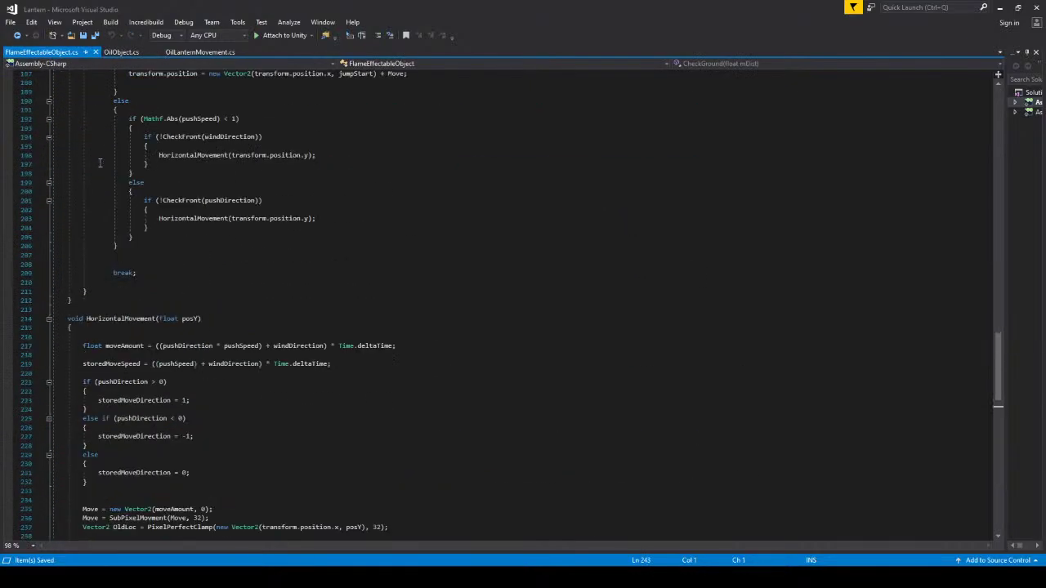
pyautogui.scroll(20, 99, 163)
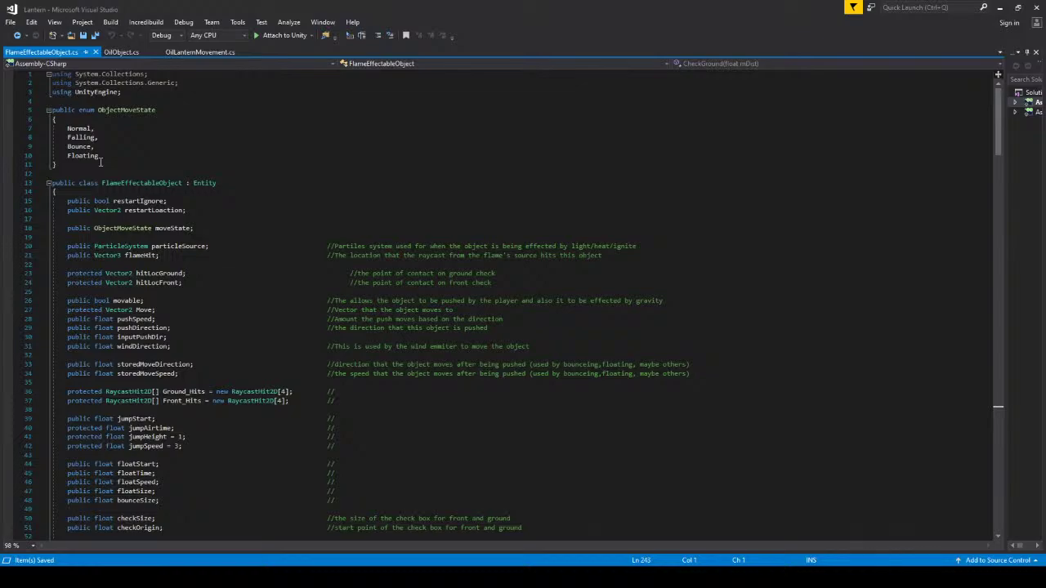
pyautogui.click(101, 446)
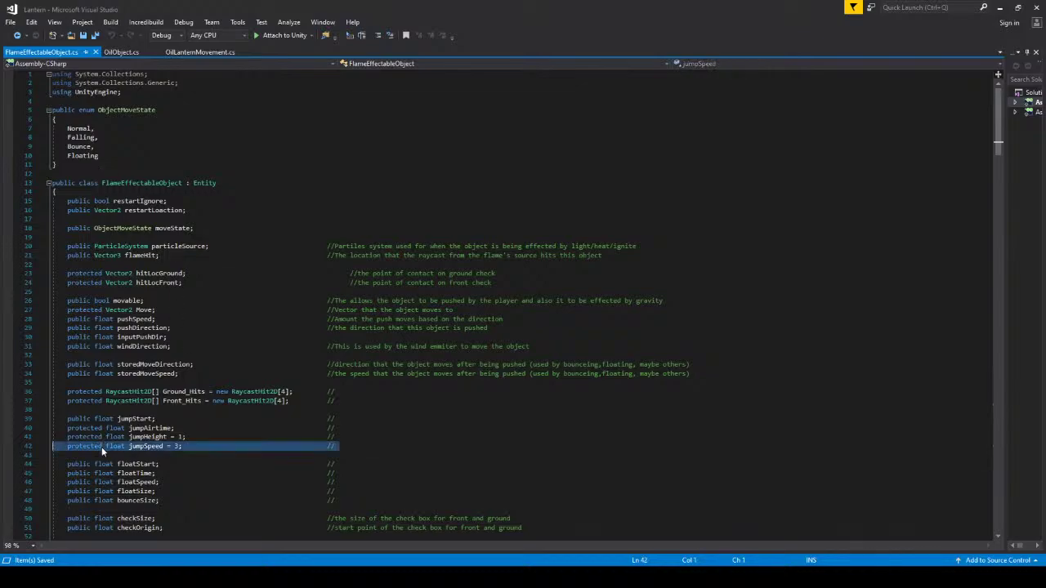
pyautogui.doubleClick(96, 447)
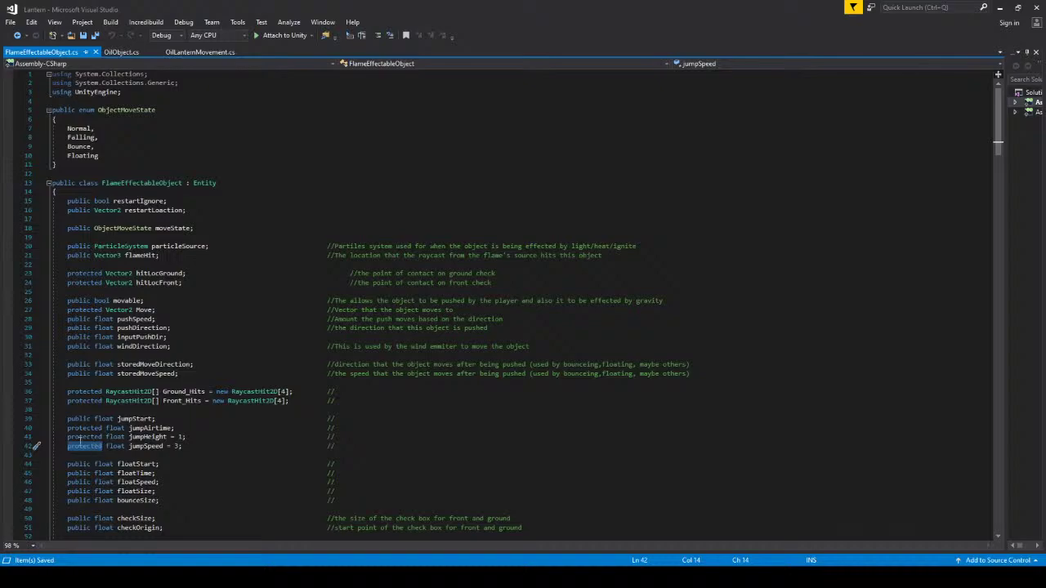
pyautogui.write('public')
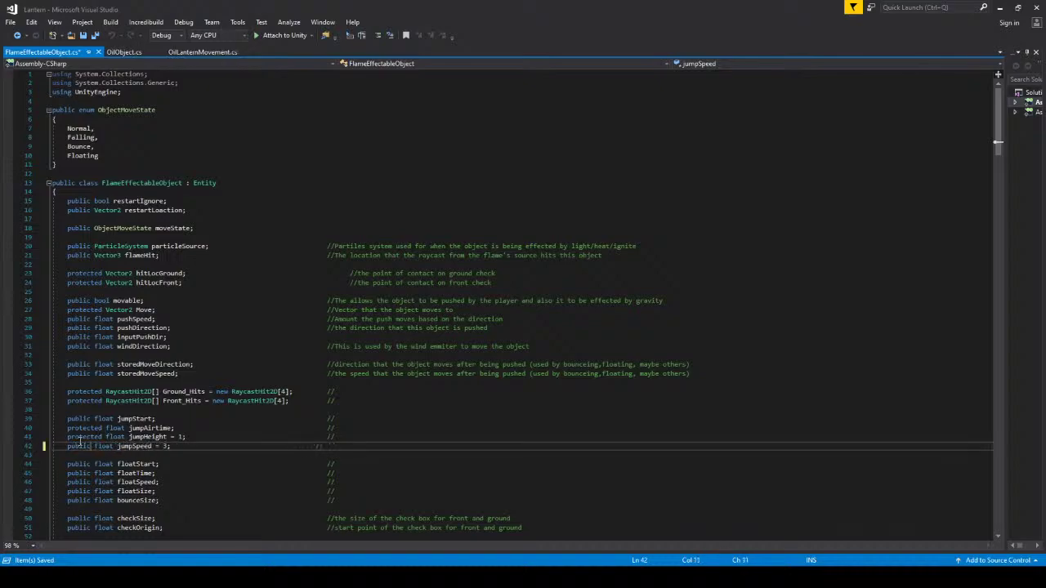
pyautogui.hotkey('ctrl', 's')
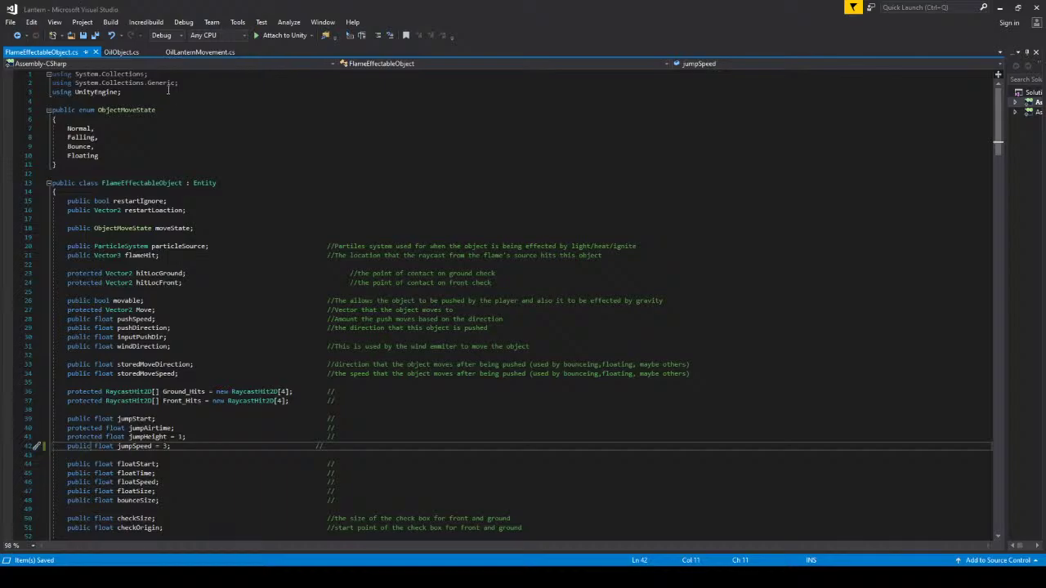
# Look through OilObject.cs, OilLanternMovement.cs and FlameEffectableObject.cs to locate the ground-checking code used by falling objects.
pyautogui.click(121, 53)
pyautogui.scroll(-10, 490, 286)
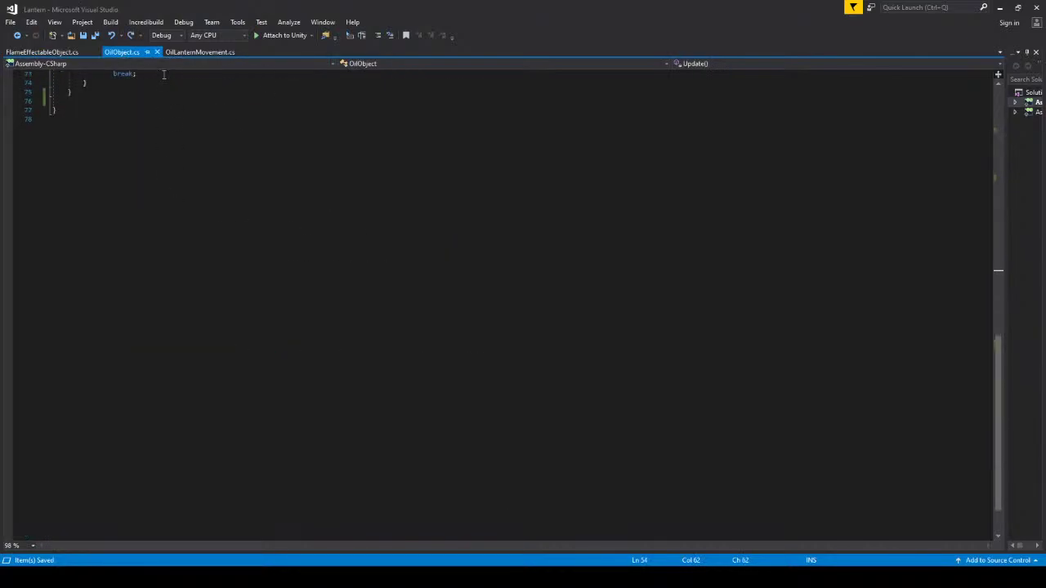
pyautogui.click(176, 52)
pyautogui.scroll(4, 134, 260)
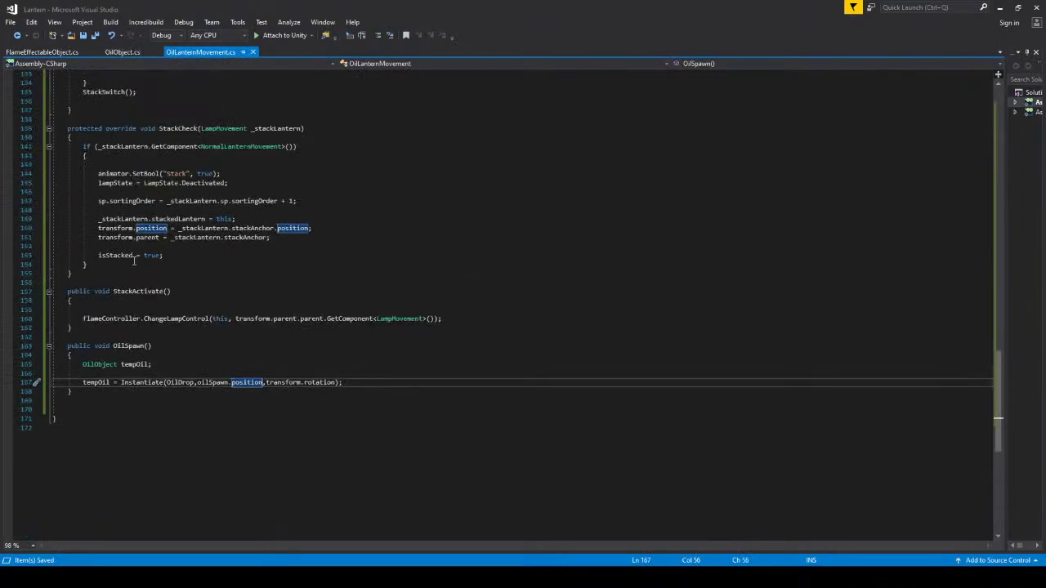
pyautogui.scroll(4, 134, 261)
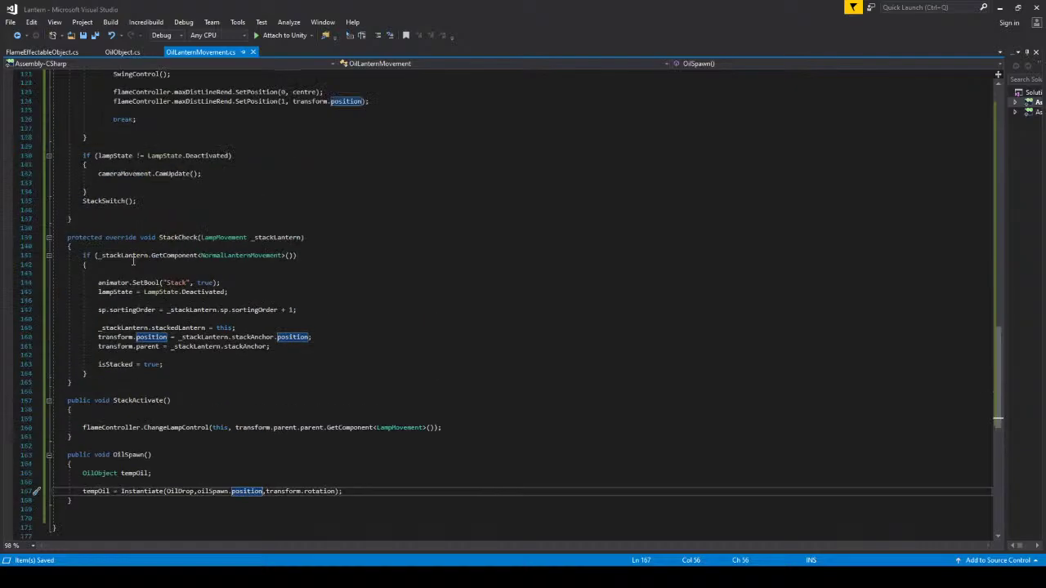
pyautogui.click(123, 52)
pyautogui.click(49, 51)
pyautogui.scroll(-20, 129, 235)
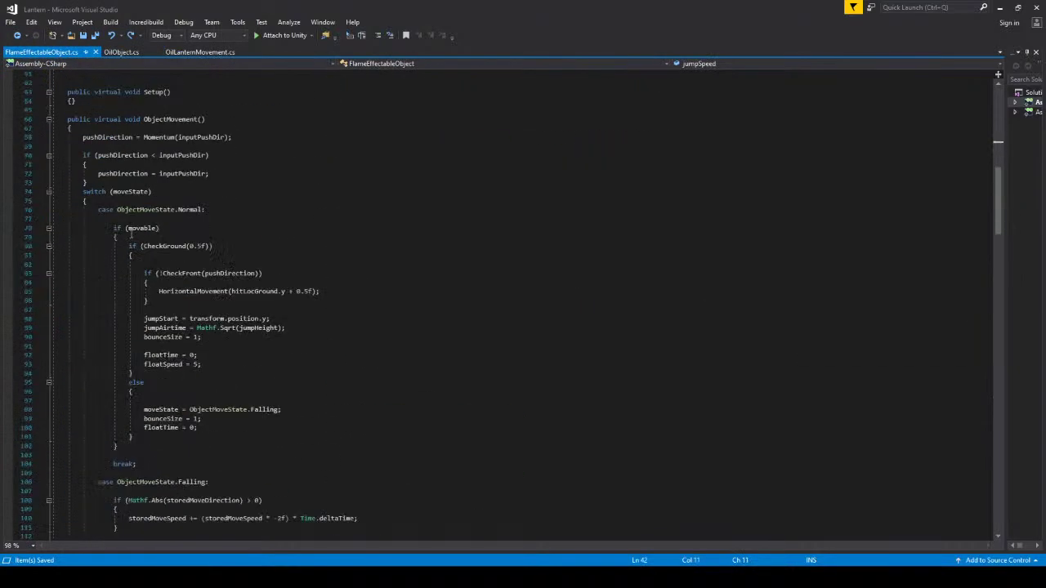
pyautogui.scroll(-20, 130, 235)
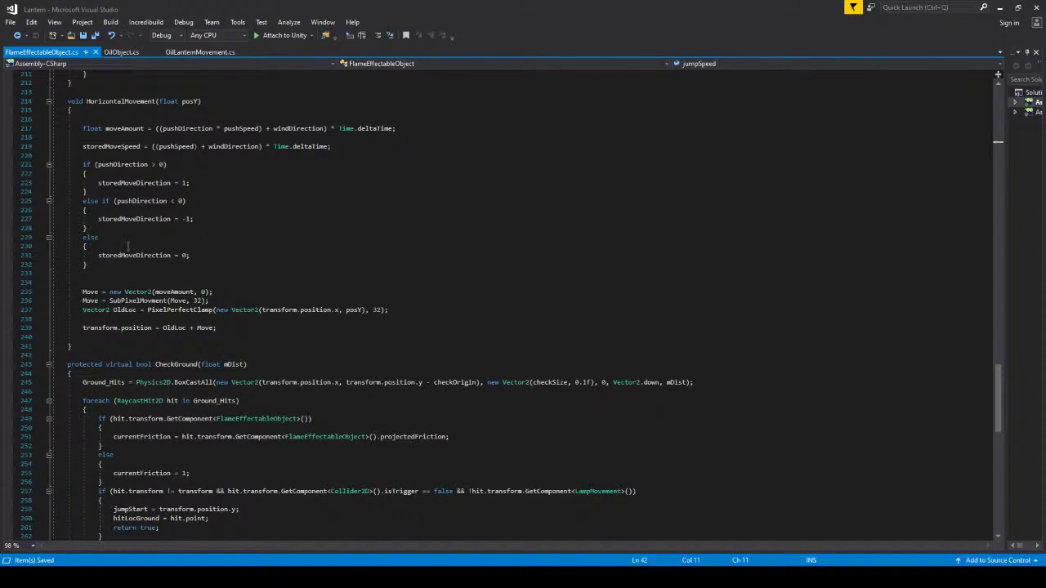
# Select the whole CheckGround method in FlameEffectableObject.cs and place the cursor on the blank line at the end of the OilObject class.
pyautogui.moveTo(75, 239)
pyautogui.mouseDown()
pyautogui.moveTo(58, 225)
pyautogui.moveTo(46, 148)
pyautogui.mouseUp()
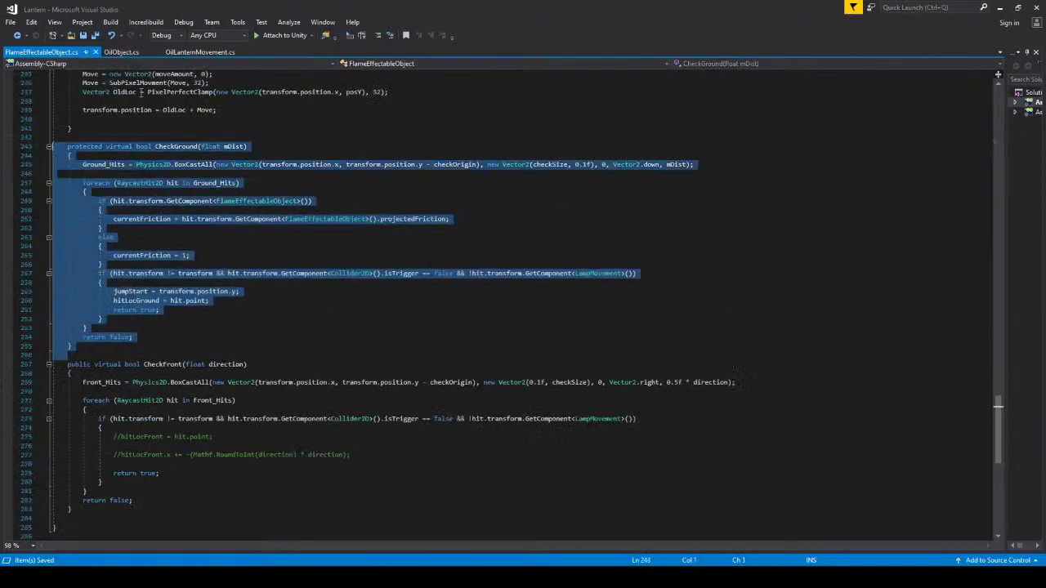
pyautogui.click(110, 54)
pyautogui.scroll(6, 97, 227)
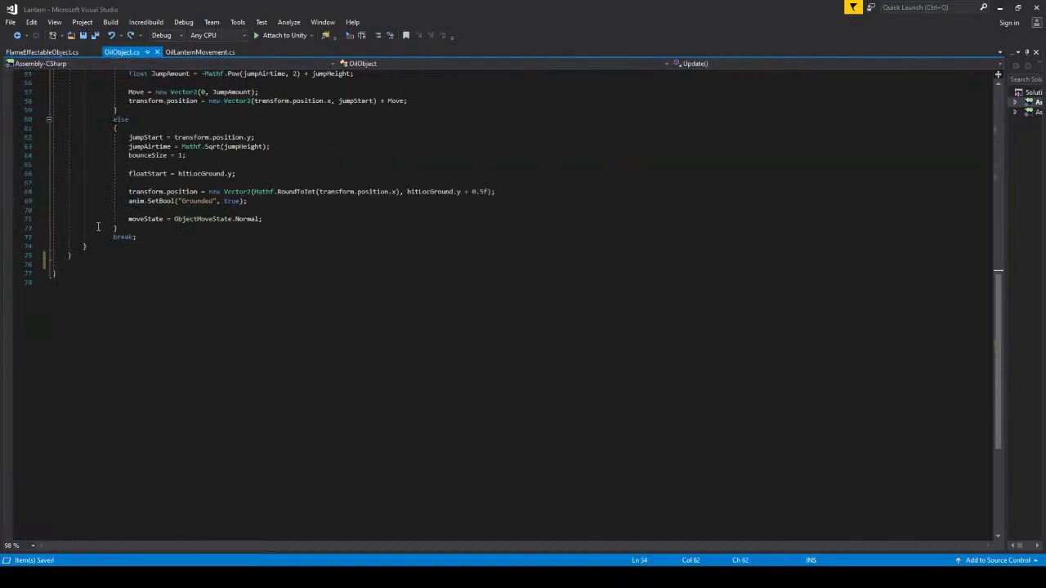
pyautogui.click(84, 265)
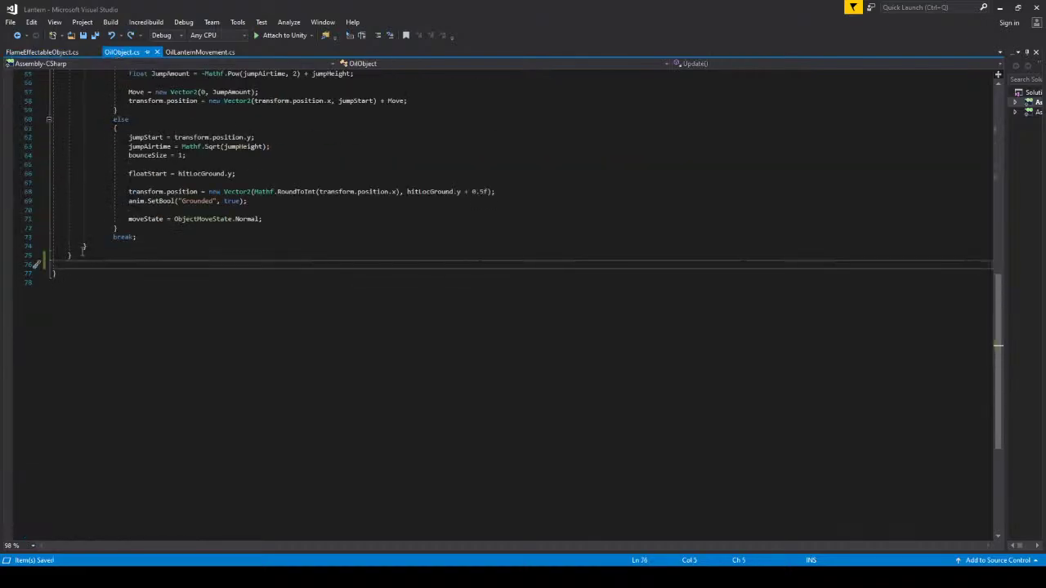
# Return to FlameEffectableObject.cs and place the cursor at the end of CheckGround's if condition containing the LampMovement check.
pyautogui.click(41, 51)
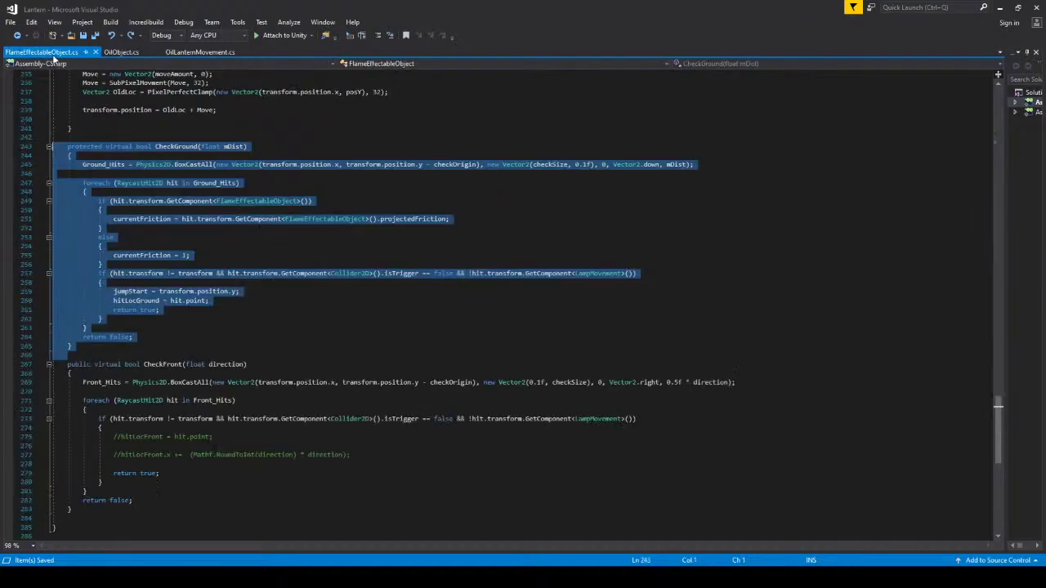
pyautogui.scroll(-4, 142, 219)
pyautogui.click(142, 219)
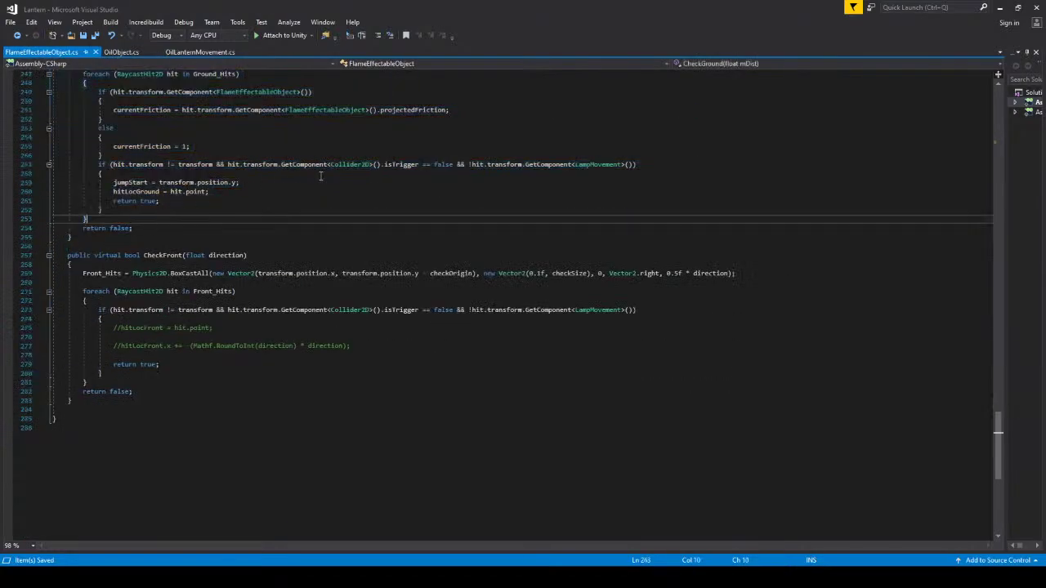
pyautogui.click(636, 165)
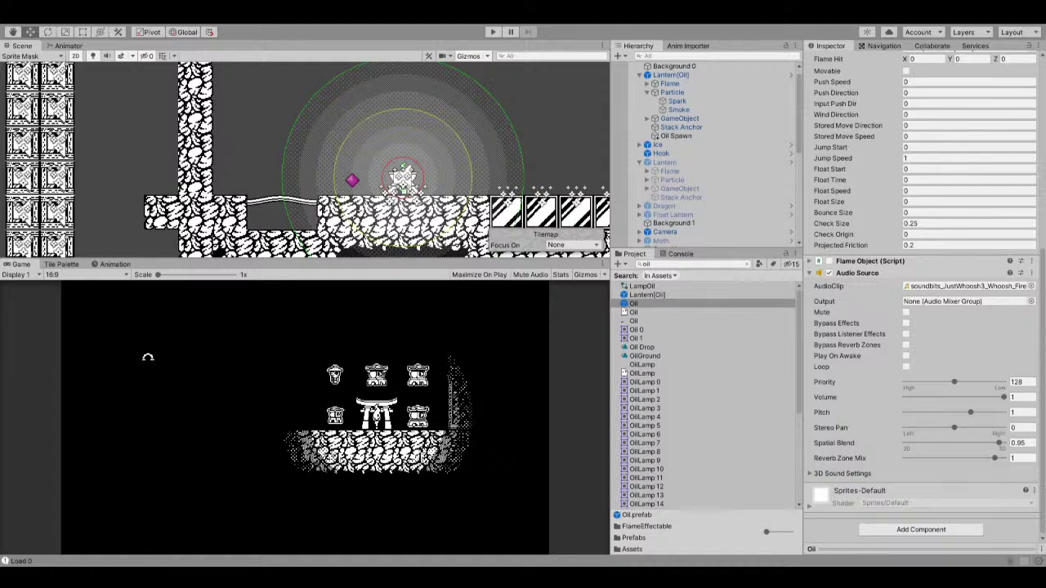
# Switch to Unity and playtest the oil lantern, moving it right over the striped blocks to check how drops land, and stop the game.
pyautogui.click(493, 32)
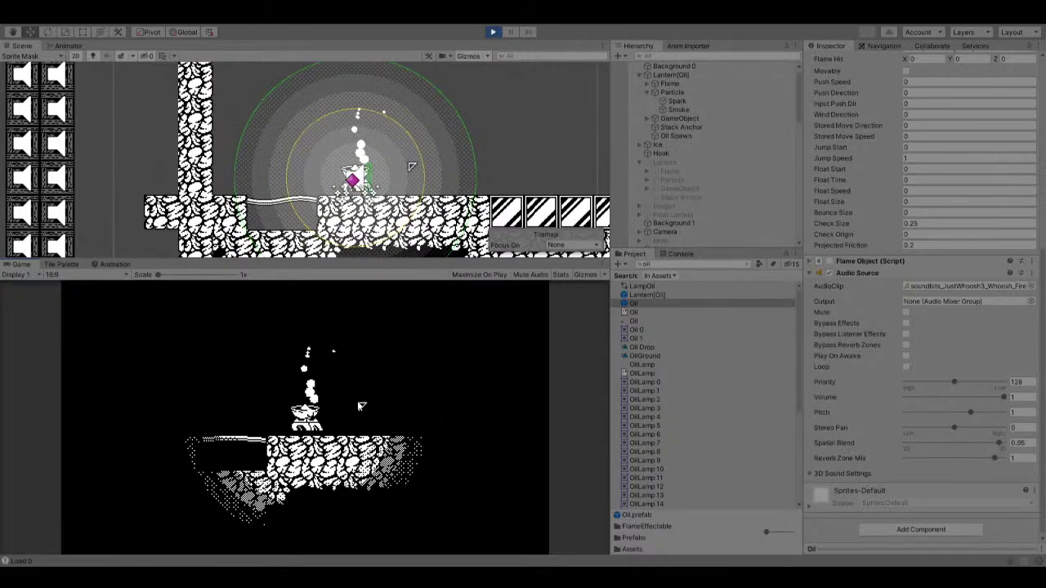
pyautogui.press('Right')
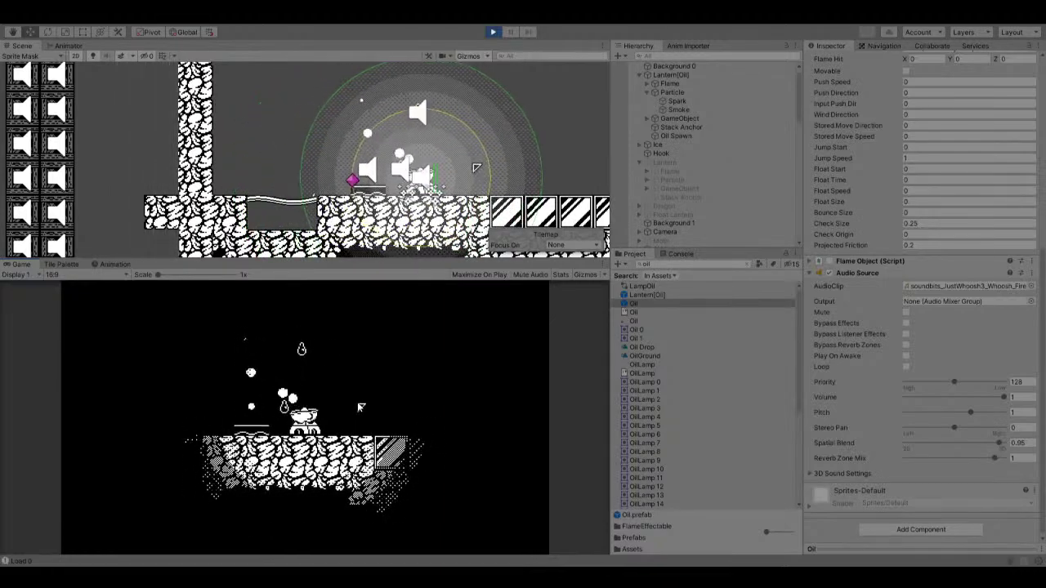
pyautogui.press('Right')
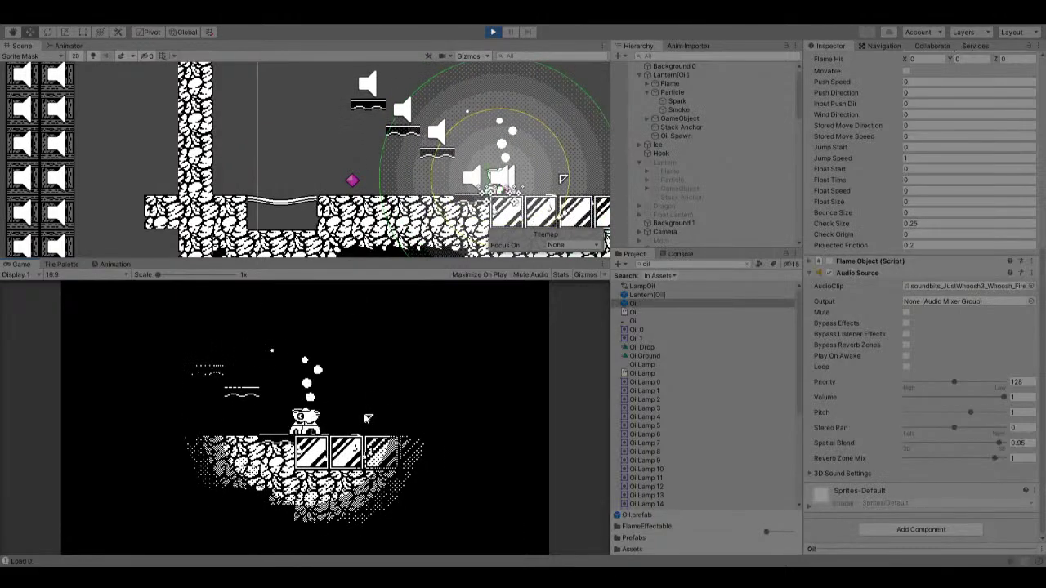
pyautogui.press('Right')
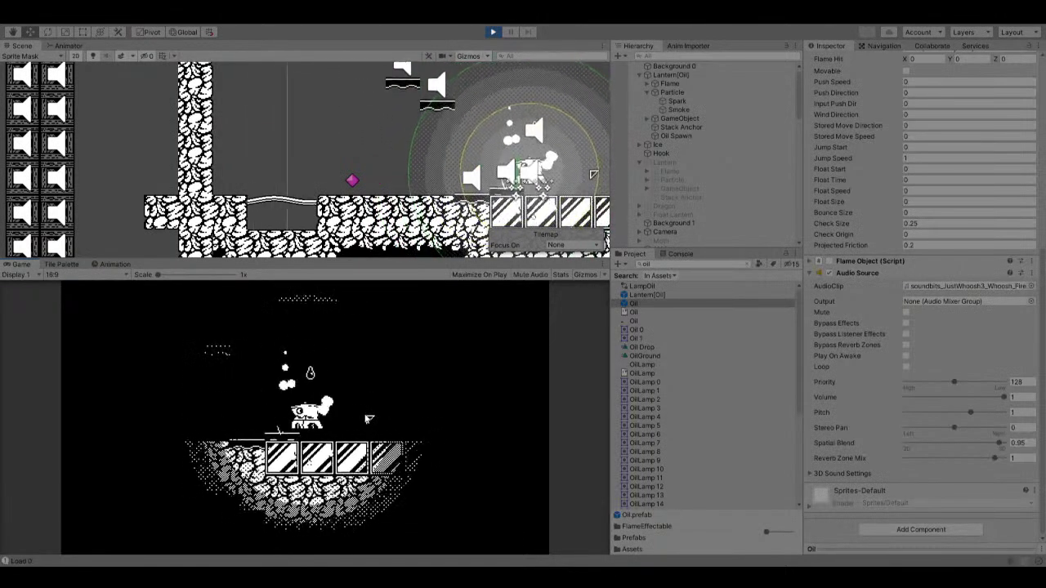
pyautogui.press('space')
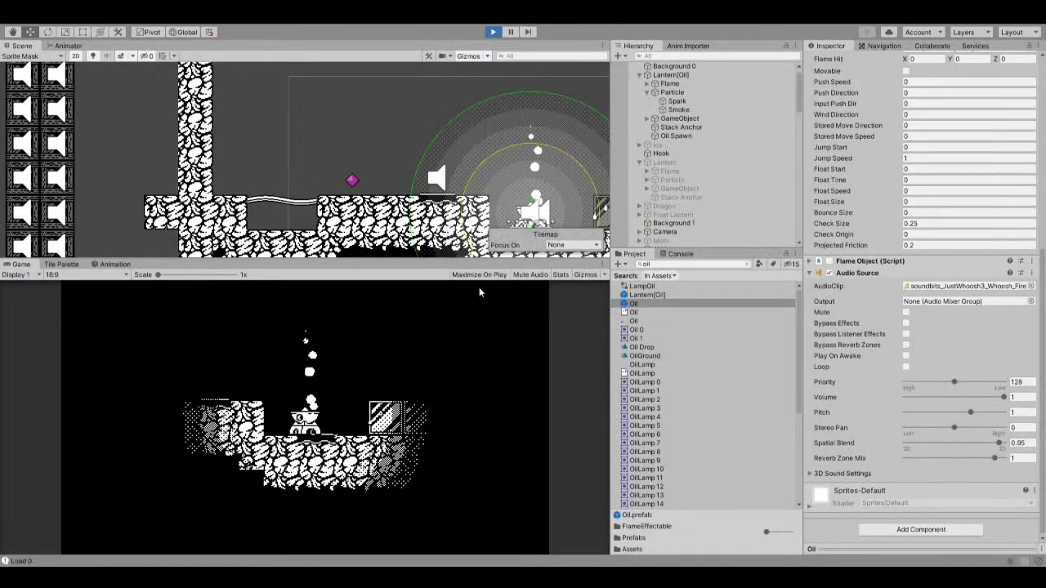
pyautogui.hotkey('ctrl', 'p')
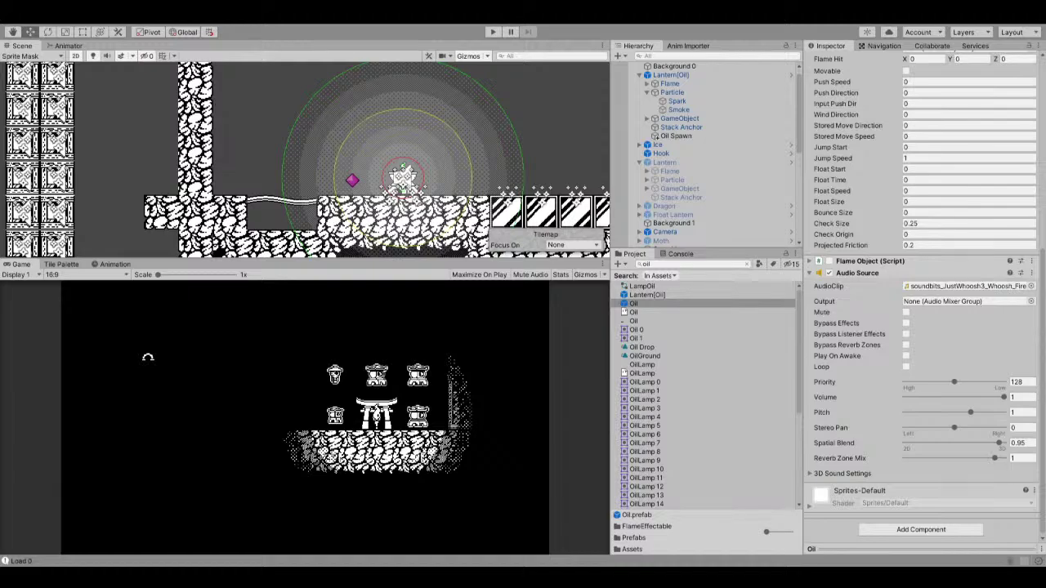
# Turn off Is Trigger in the Oil prefab's Box Collider 2D.
pyautogui.scroll(10, 921, 279)
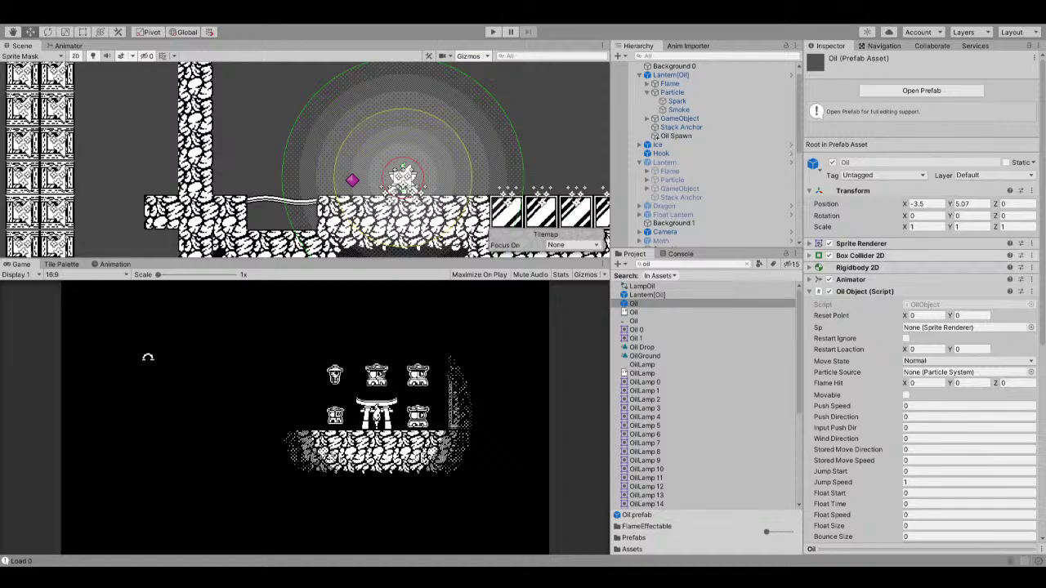
pyautogui.click(862, 255)
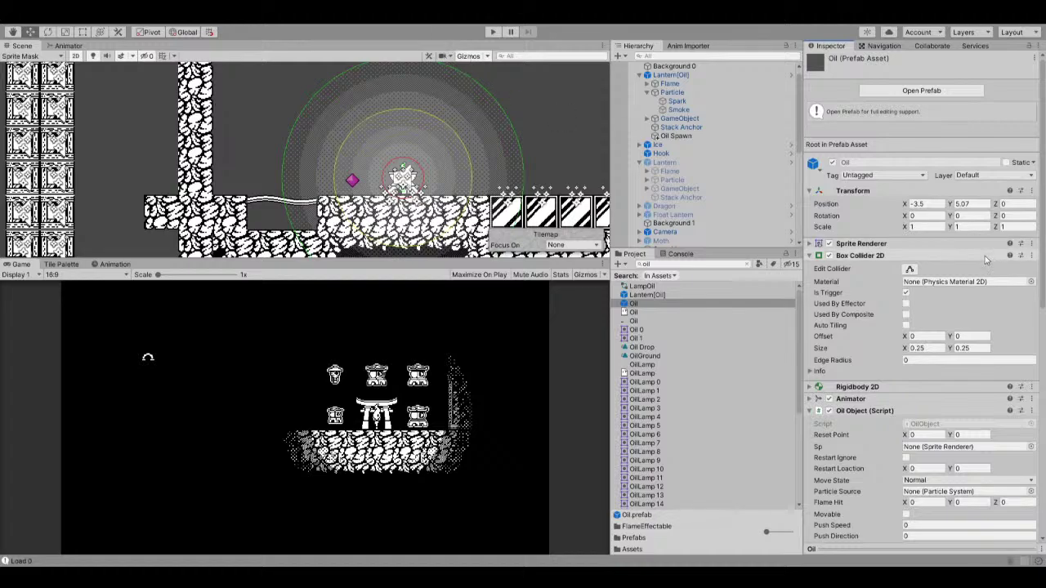
pyautogui.click(906, 293)
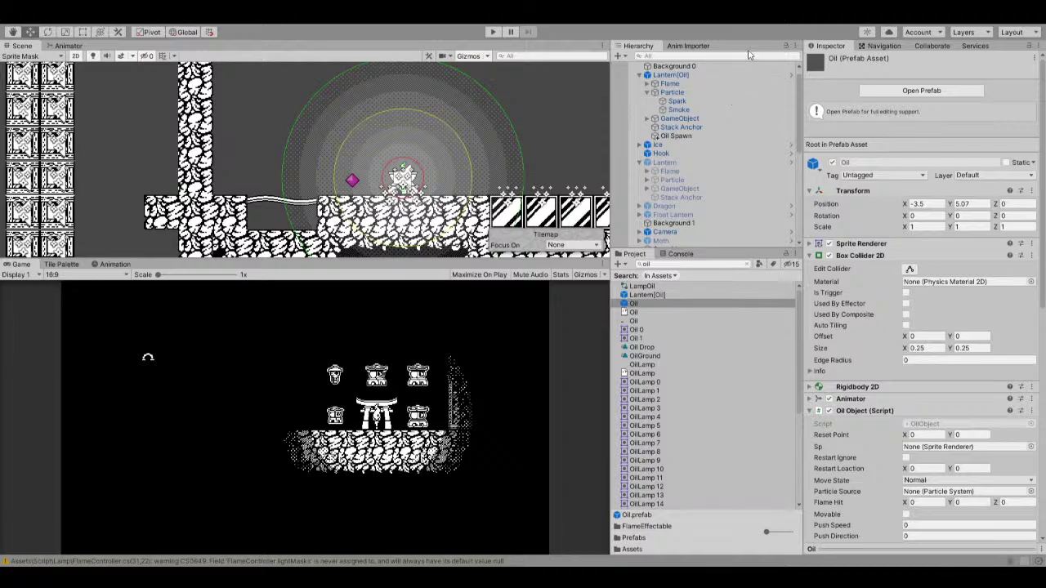
# Playtest the oil drops with the non-trigger collider, review the Oil Object script's values, and stop the game.
pyautogui.click(493, 32)
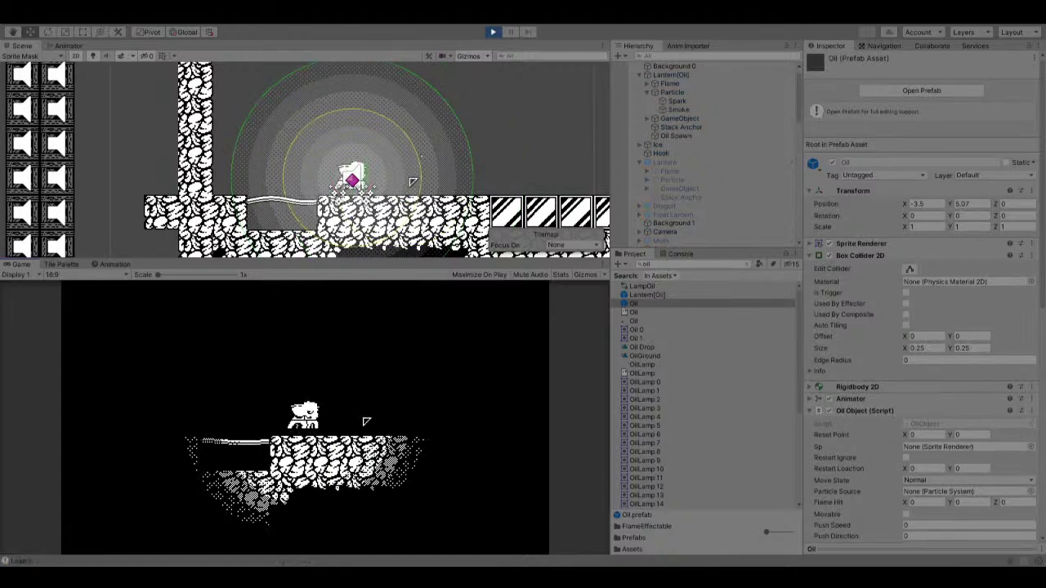
pyautogui.press('d')
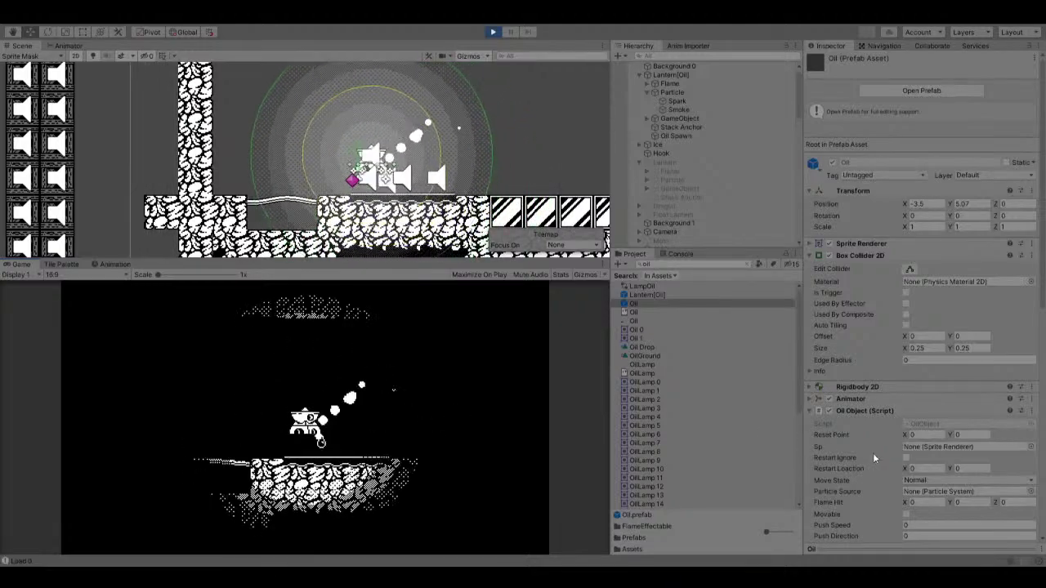
pyautogui.scroll(-6, 872, 452)
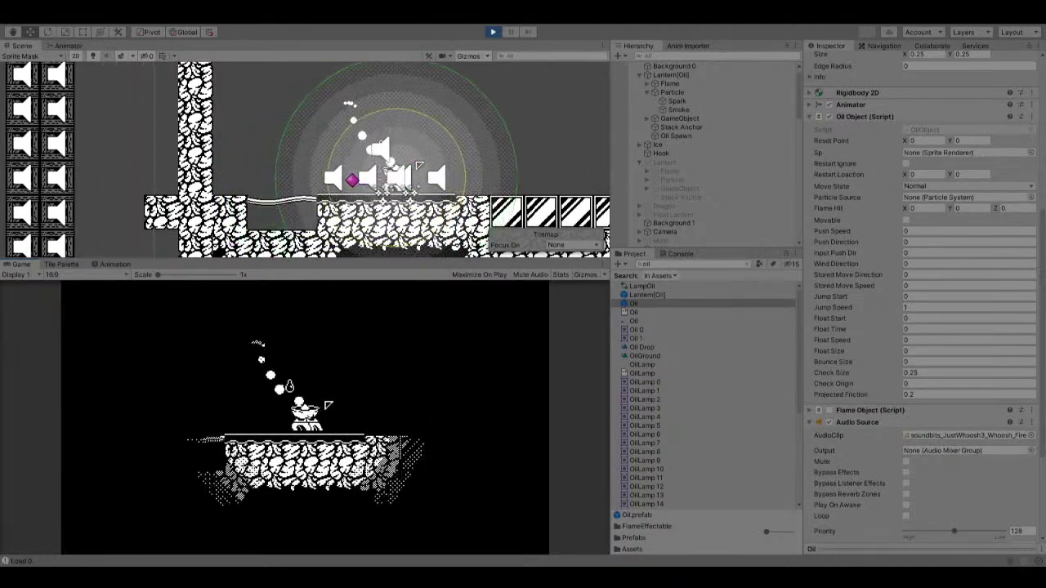
pyautogui.click(493, 32)
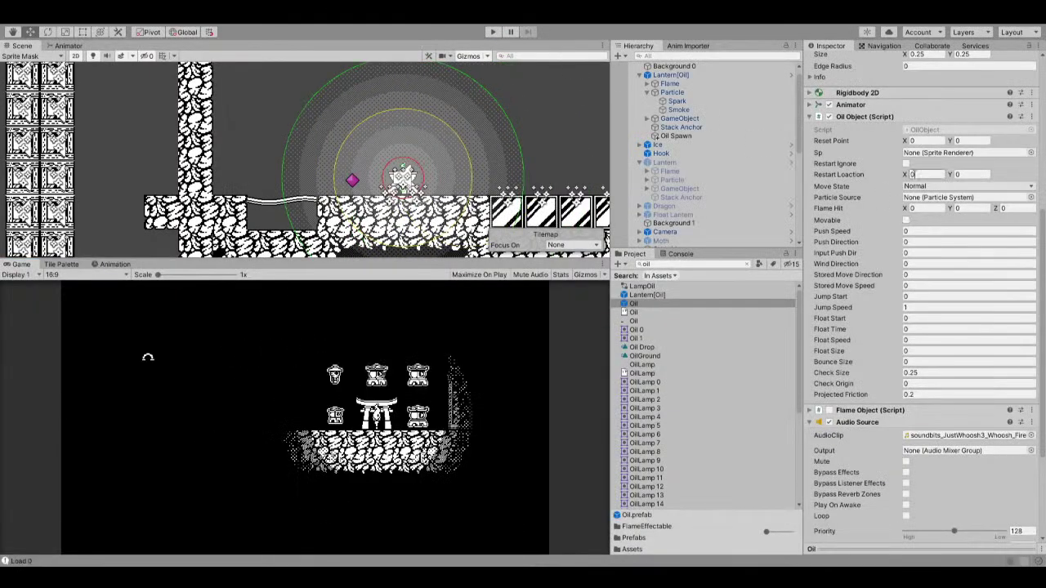
# Turn Is Trigger back on in the Oil prefab's Box Collider 2D and try to start the game.
pyautogui.scroll(10, 907, 175)
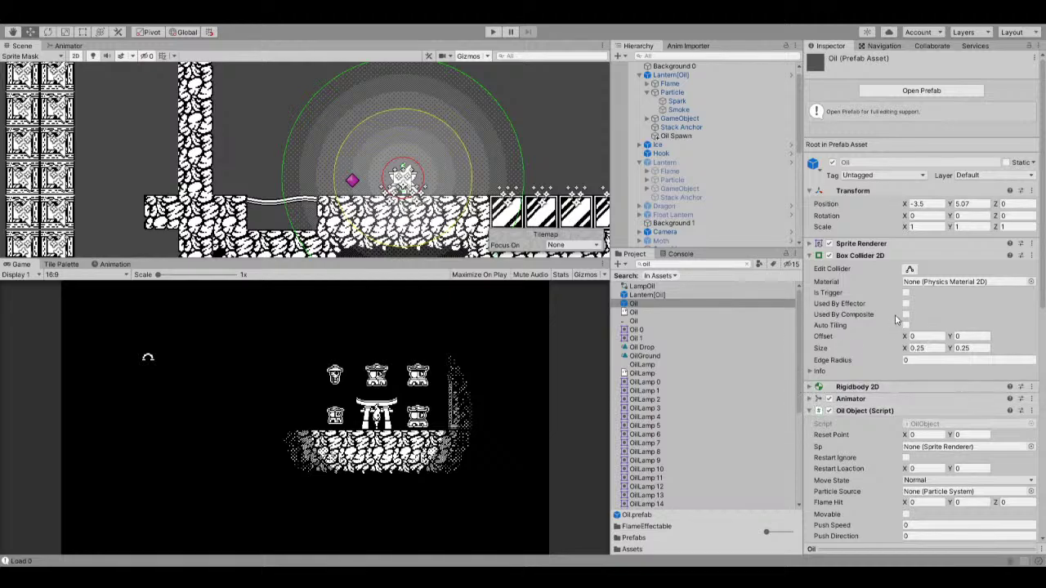
pyautogui.click(905, 293)
pyautogui.click(491, 33)
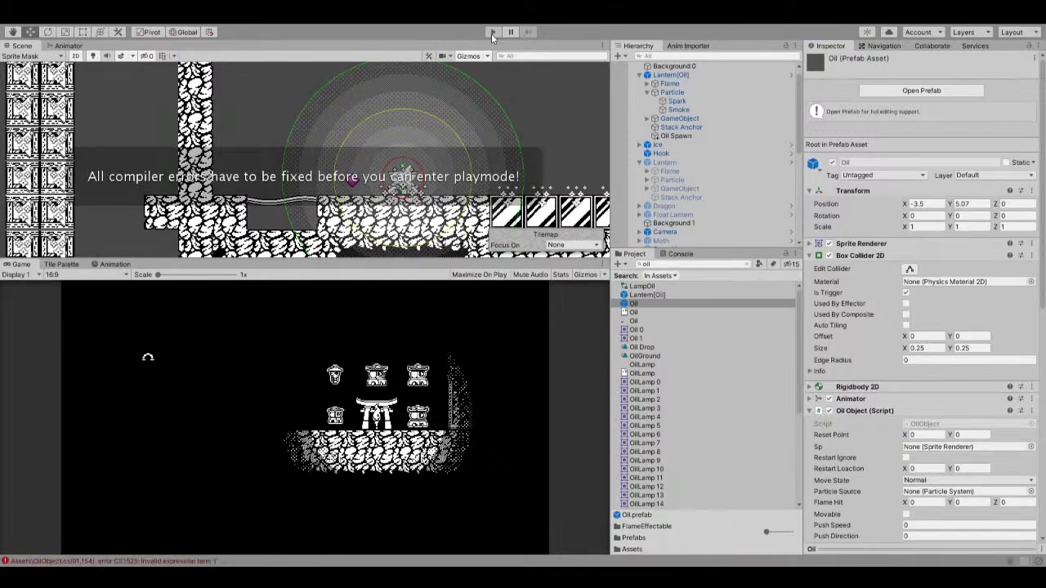
# Show the Console and clear its logged errors and warnings.
pyautogui.click(680, 254)
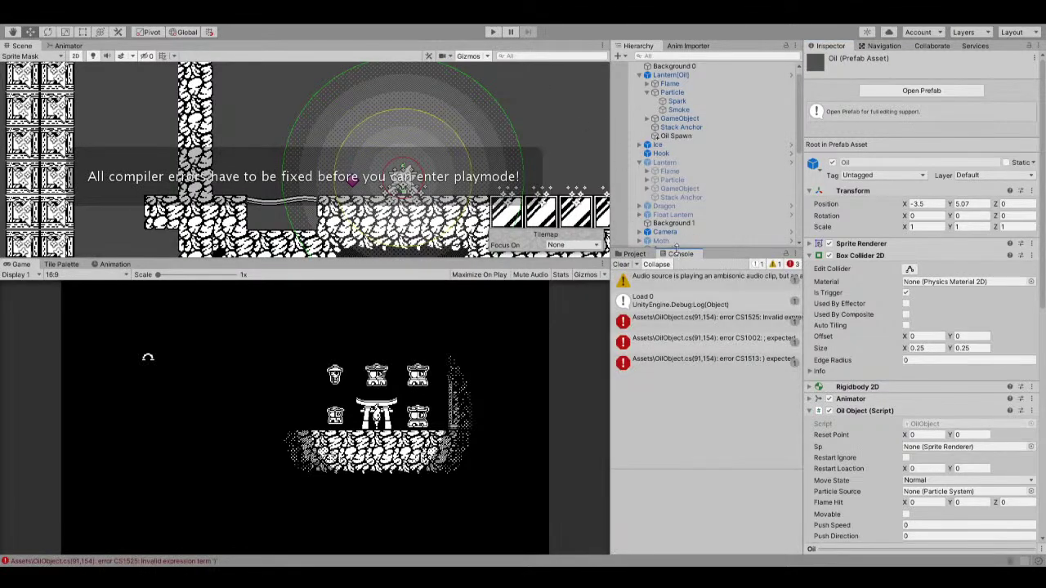
pyautogui.click(620, 263)
pyautogui.click(644, 282)
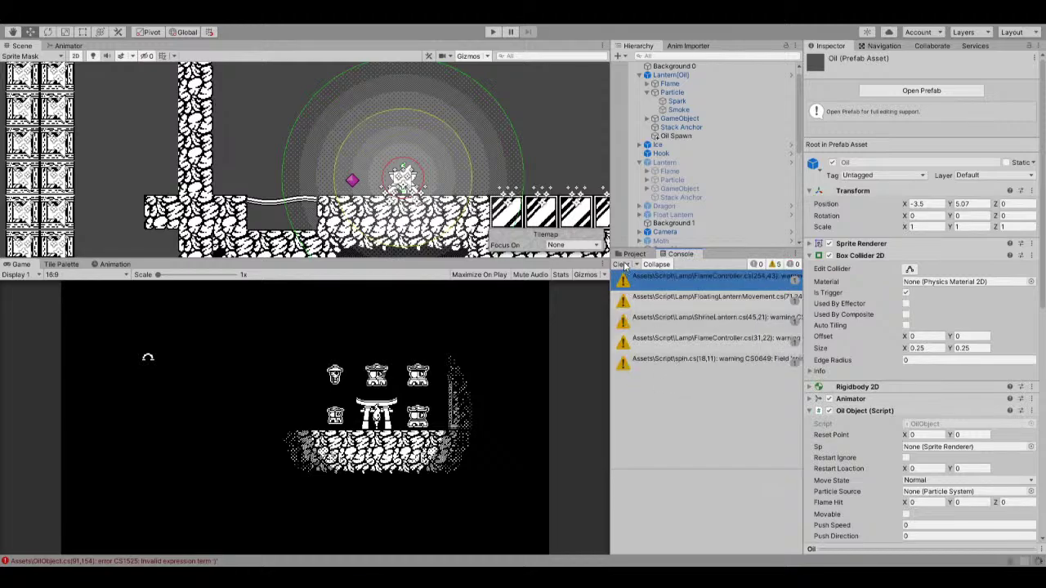
pyautogui.click(622, 265)
# Playtest the trigger-enabled oil drops by moving the oil lantern along the ground and onto the striped blocks, and stop the game.
pyautogui.click(493, 32)
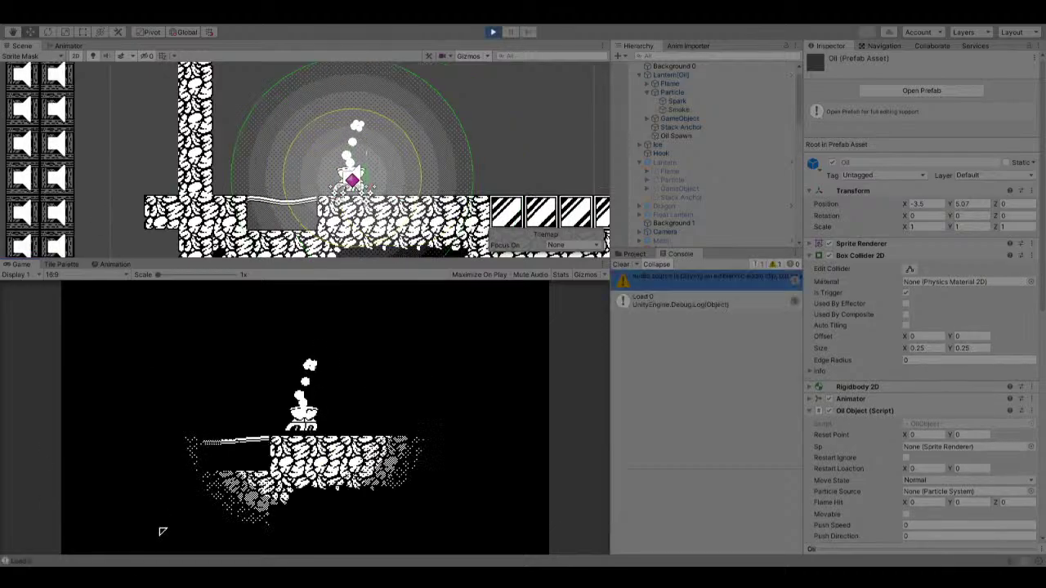
pyautogui.press('Right')
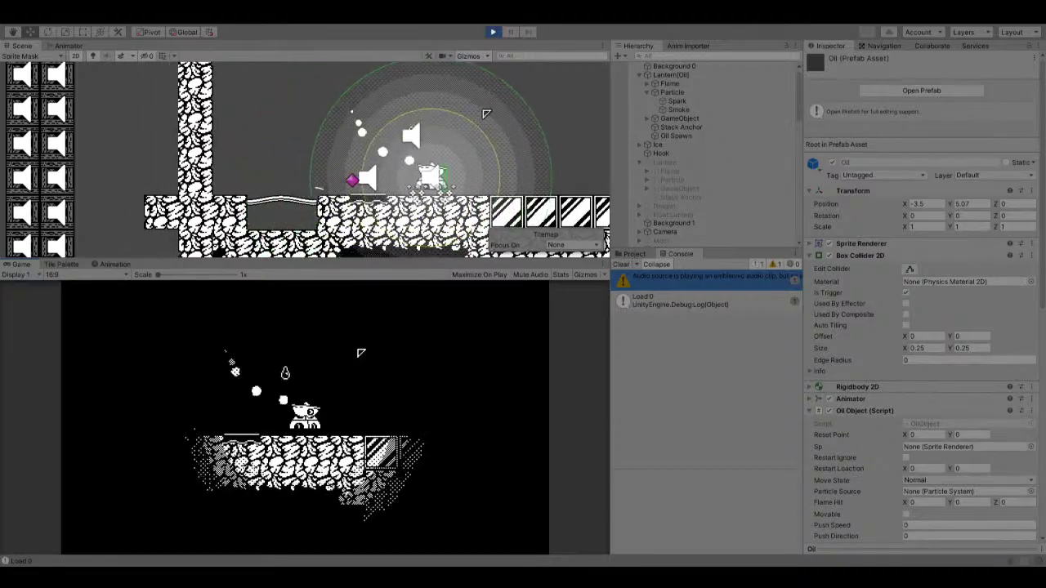
pyautogui.press('Right')
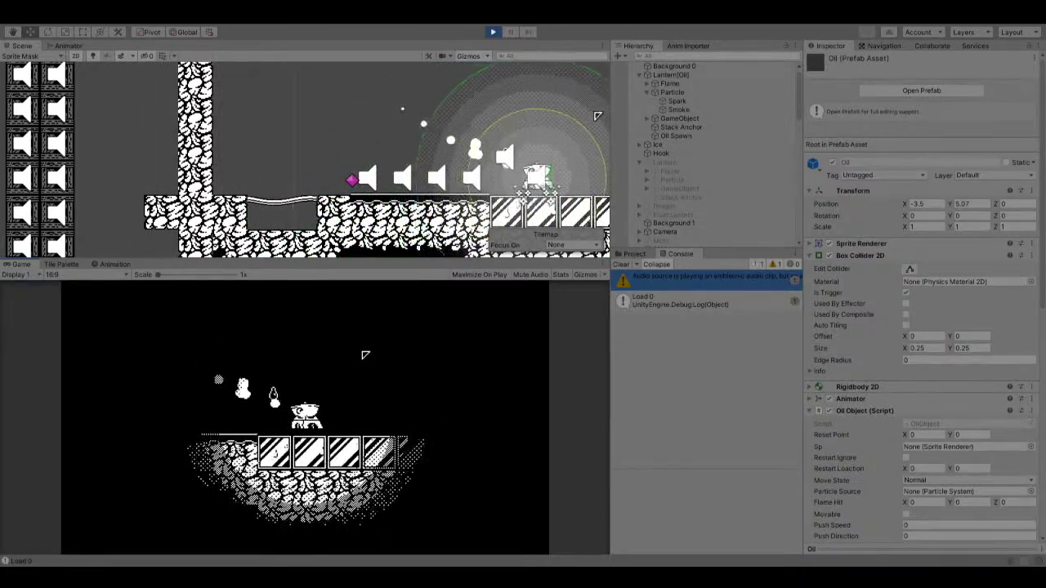
pyautogui.press('Left')
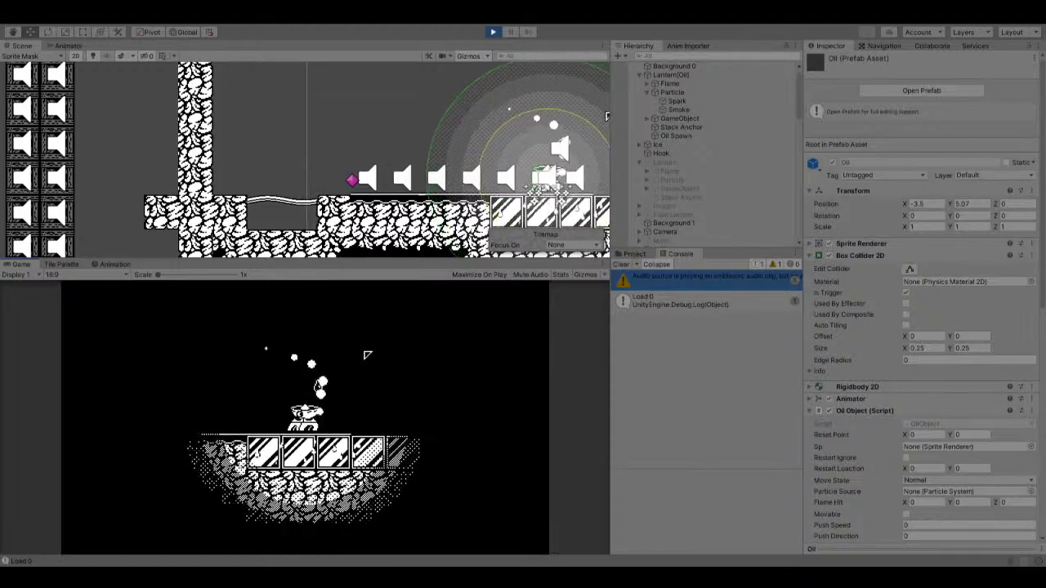
pyautogui.click(494, 32)
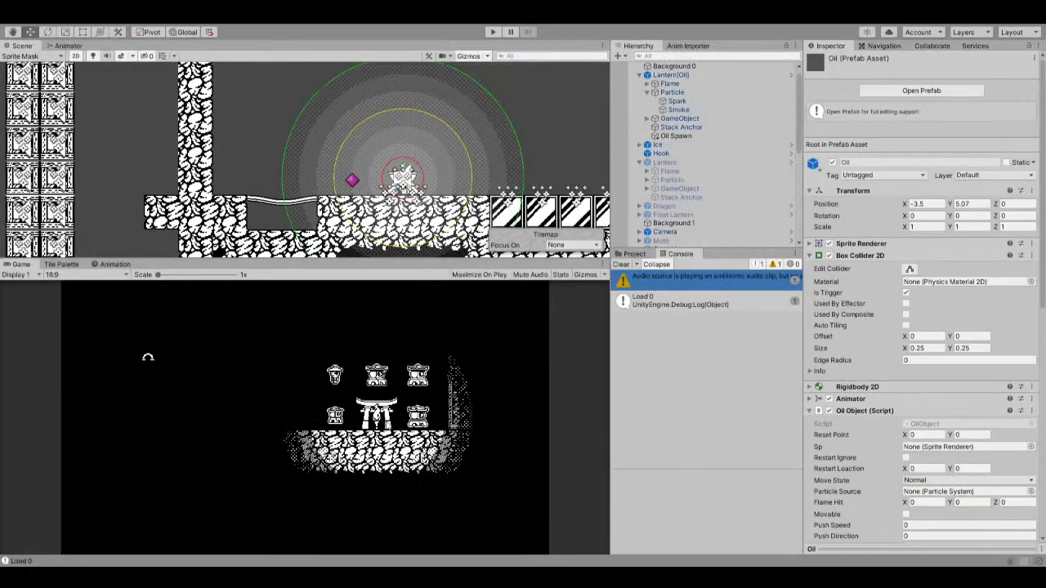
# Restart the game and move the oil lantern back and forth over the rock platform to test how repeated drops land.
pyautogui.click(492, 32)
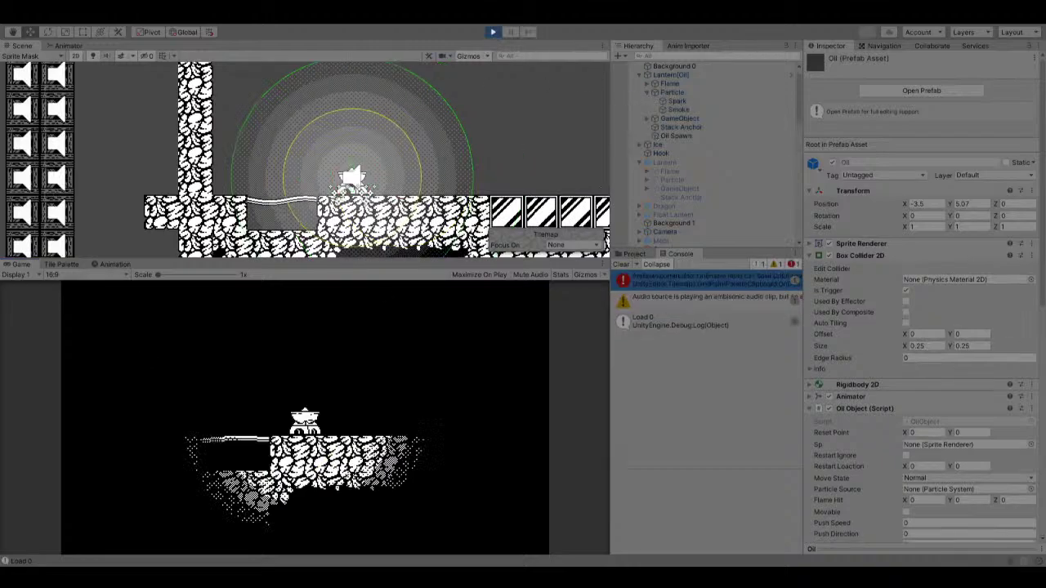
pyautogui.press('d')
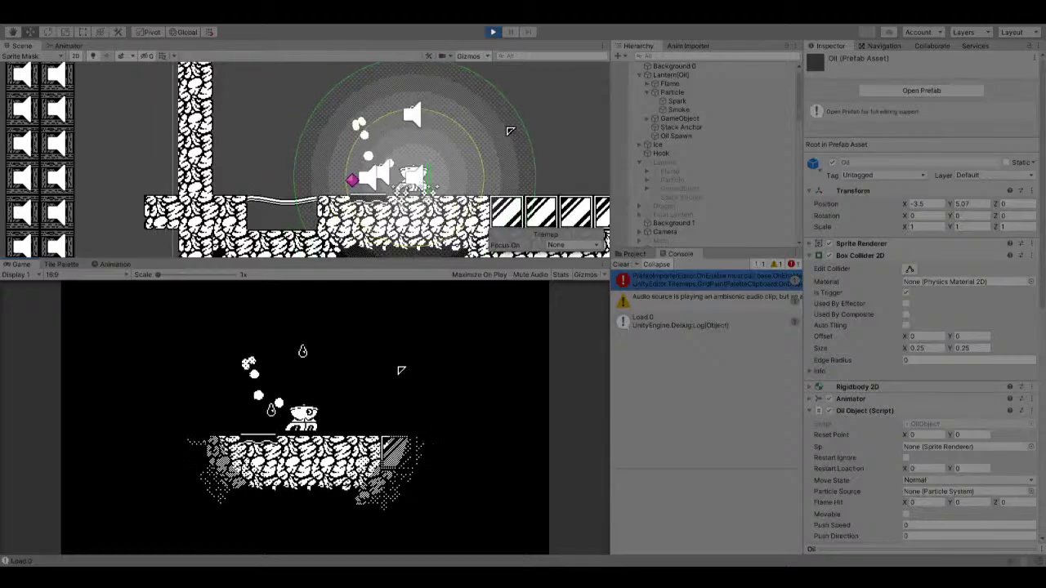
pyautogui.press('a')
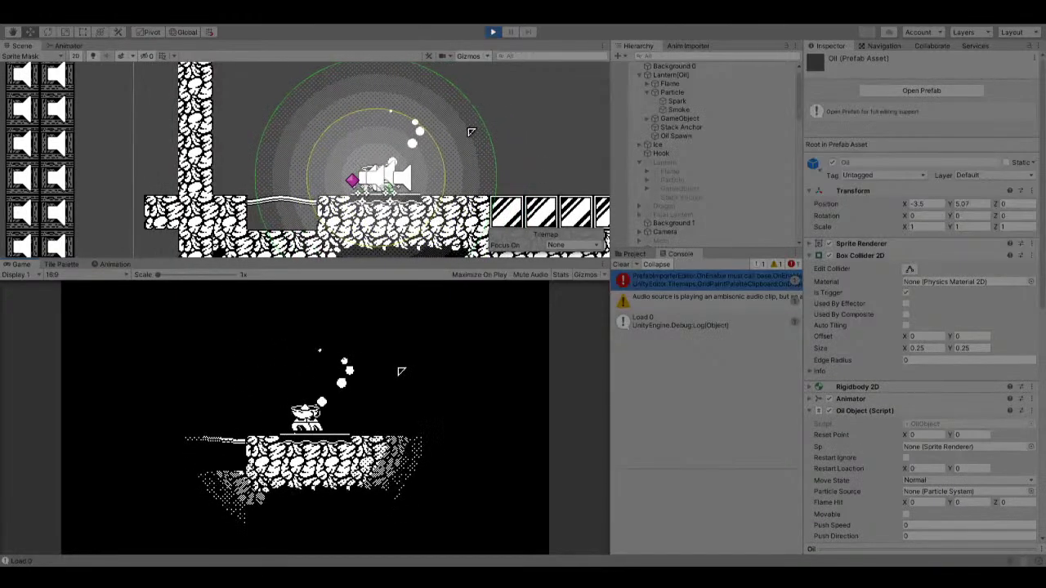
pyautogui.press('a')
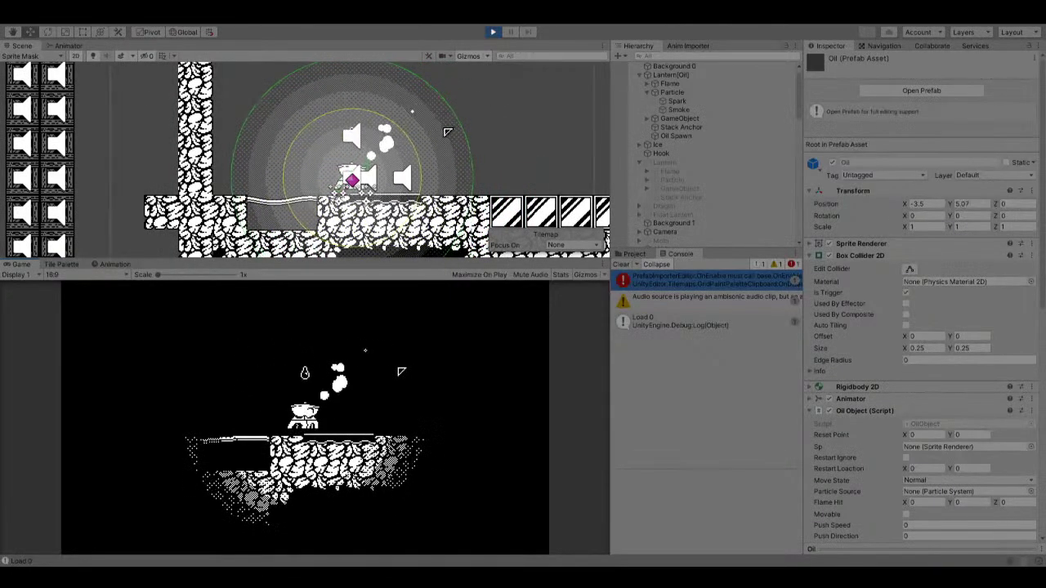
pyautogui.press('d')
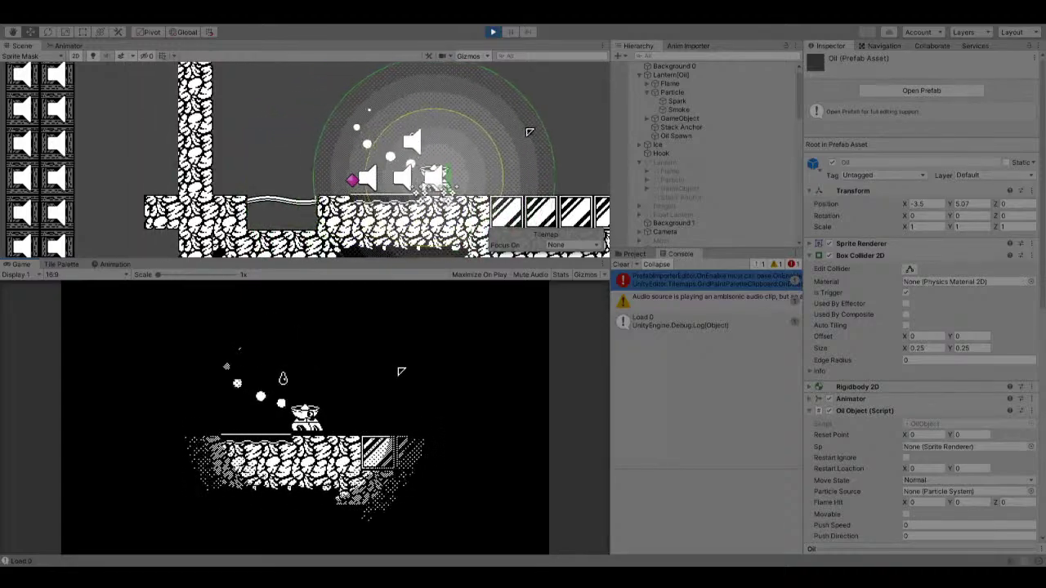
pyautogui.press('a')
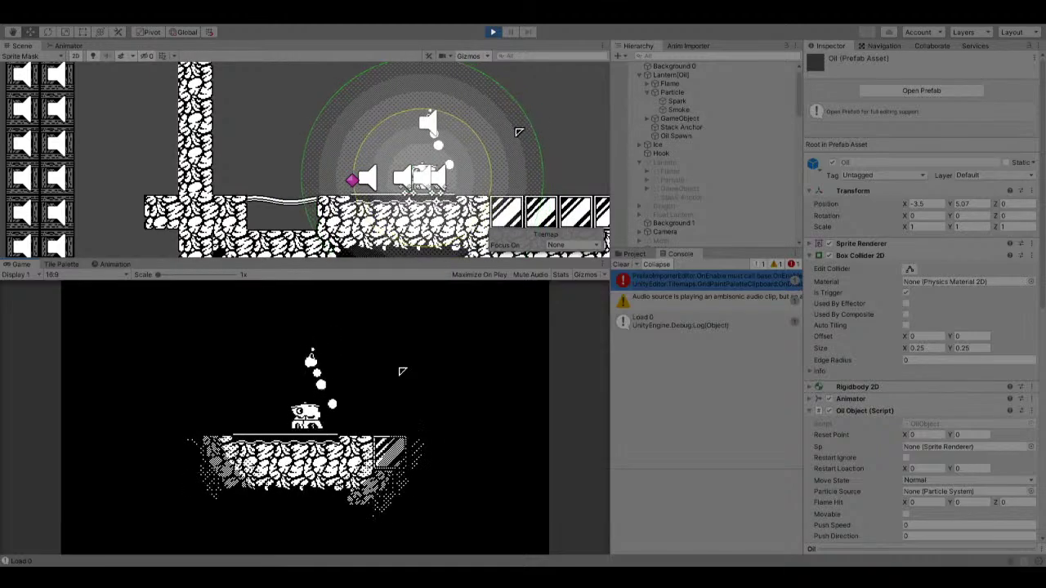
pyautogui.press('a')
pyautogui.press('a')
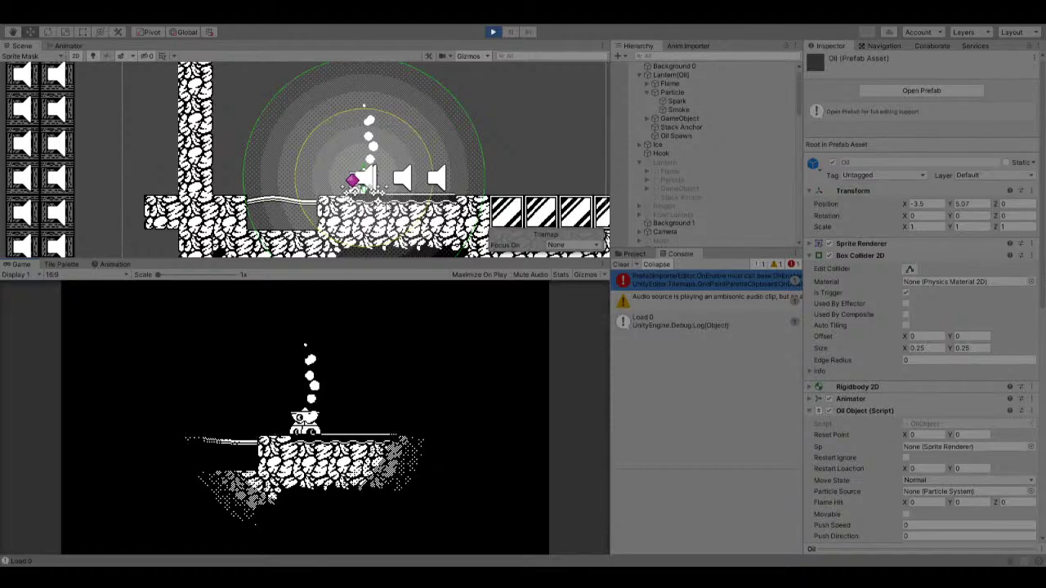
# Inspect a landed Oil(Clone) and the running Lantern[Oil], reviewing their collider and movement script values.
pyautogui.click(669, 83)
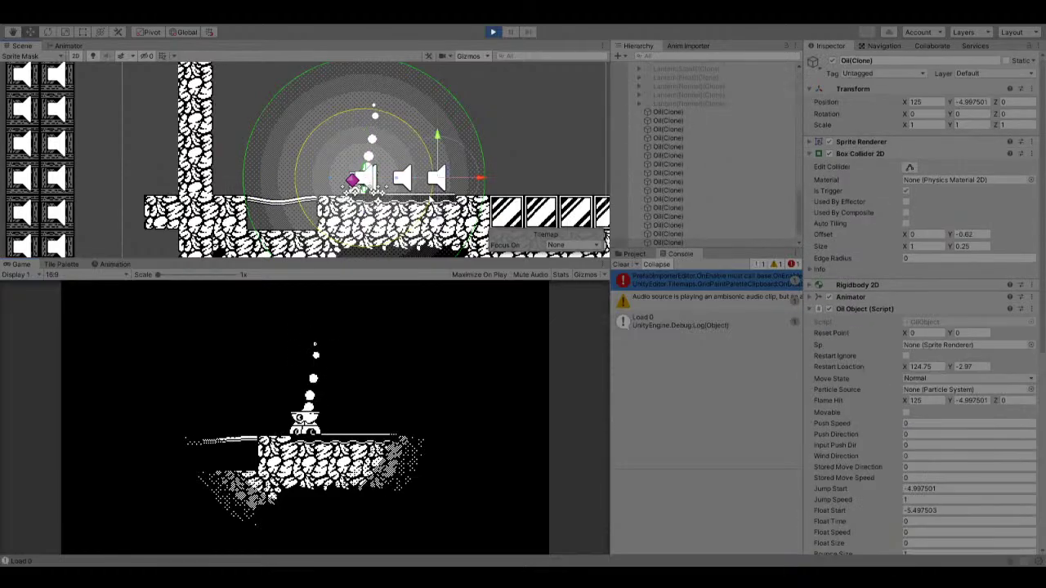
pyautogui.scroll(-10, 960, 365)
pyautogui.scroll(-5, 960, 364)
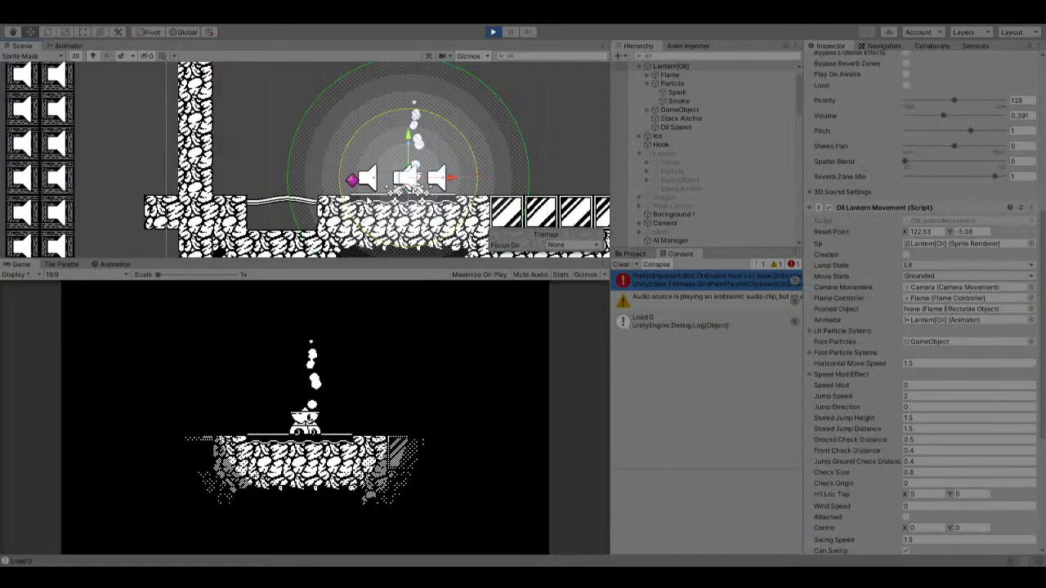
pyautogui.click(670, 75)
pyautogui.click(671, 66)
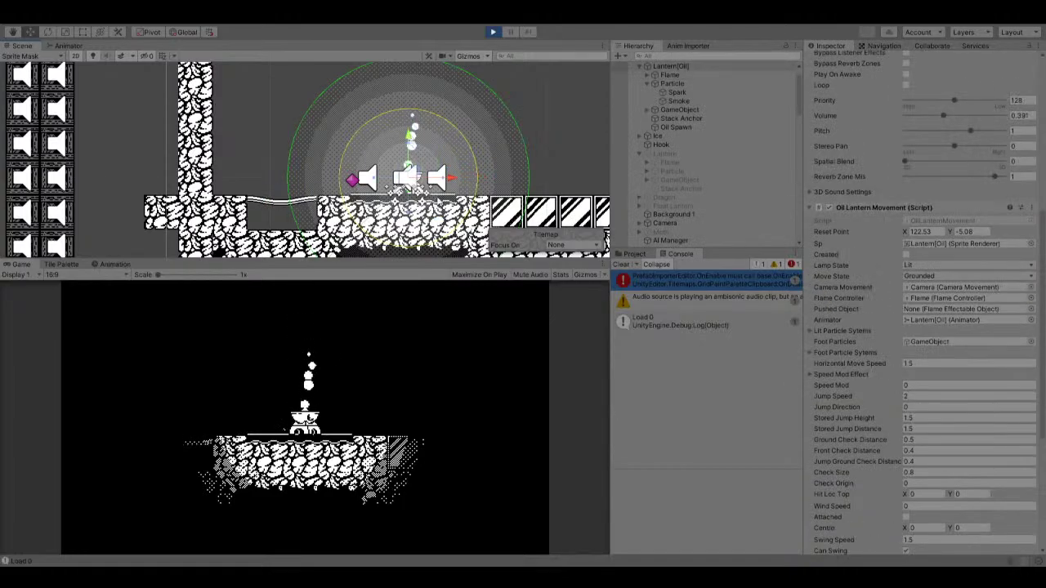
pyautogui.scroll(-5, 910, 335)
pyautogui.scroll(6, 909, 335)
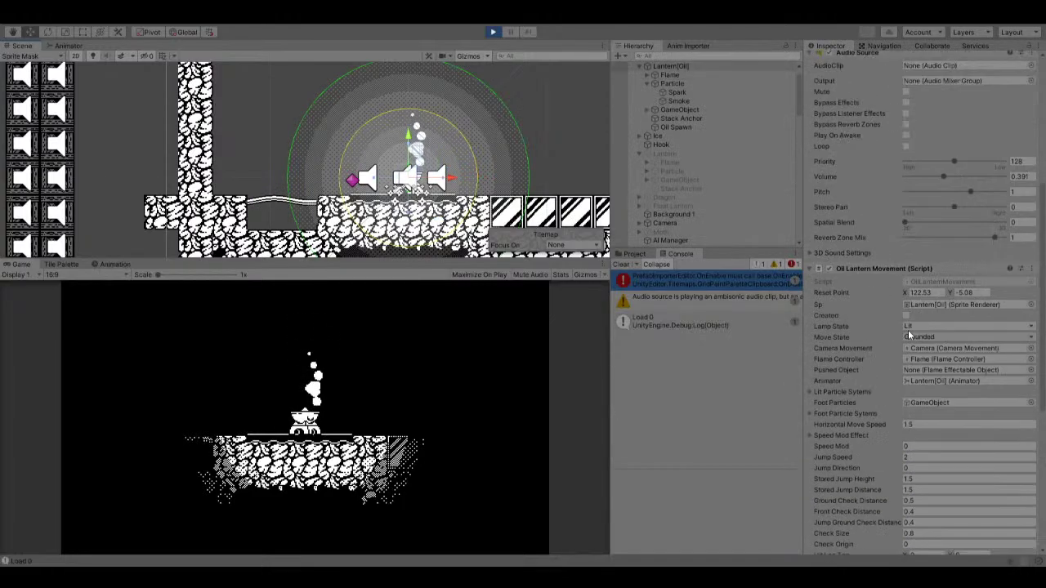
pyautogui.scroll(4, 909, 335)
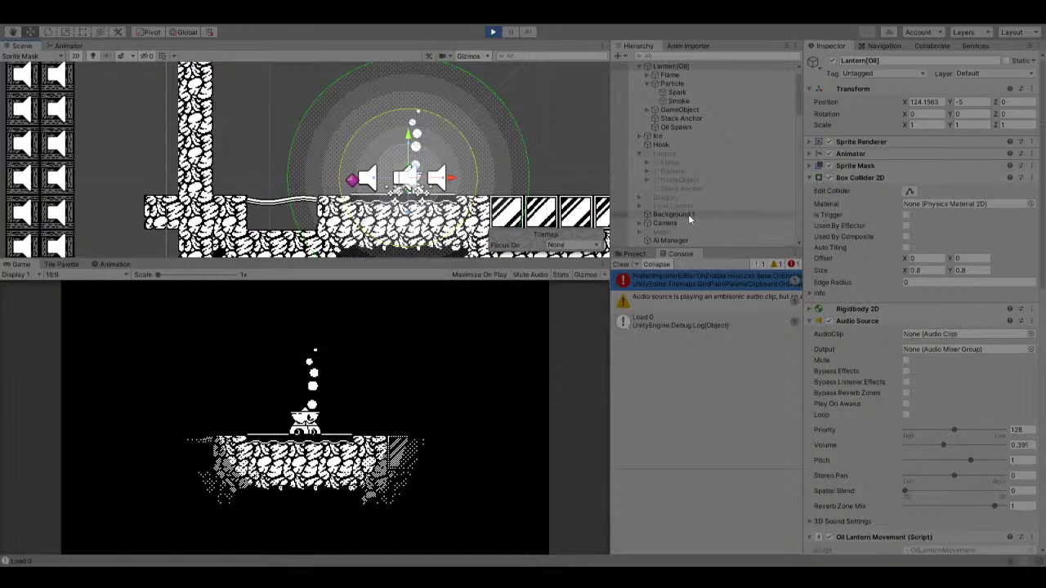
# Turn off Is Trigger on all the spawned Oil(Clone) objects during play to test their collision, and stop the game.
pyautogui.scroll(-10, 689, 219)
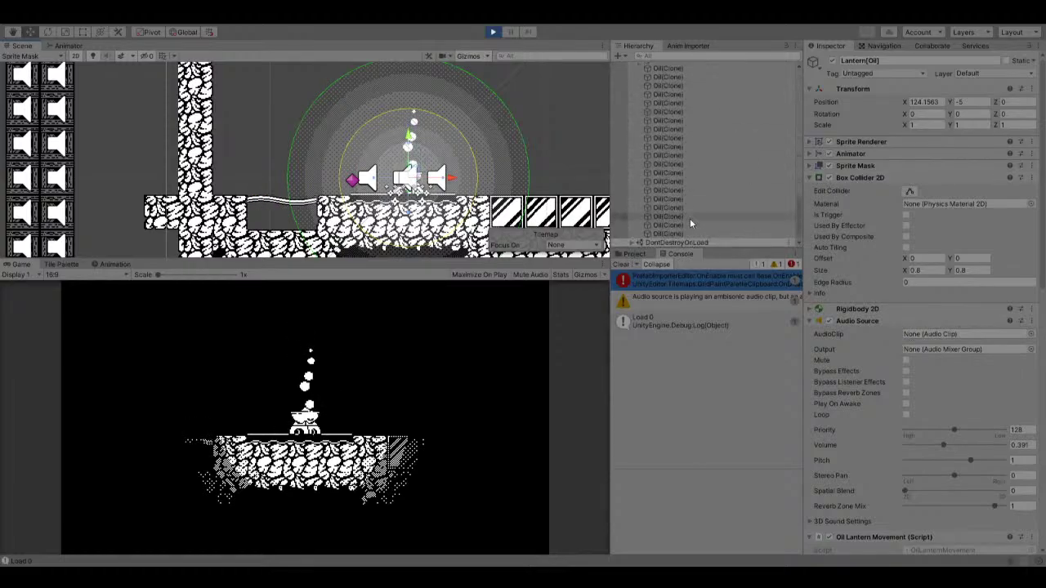
pyautogui.click(688, 224)
pyautogui.scroll(3, 689, 222)
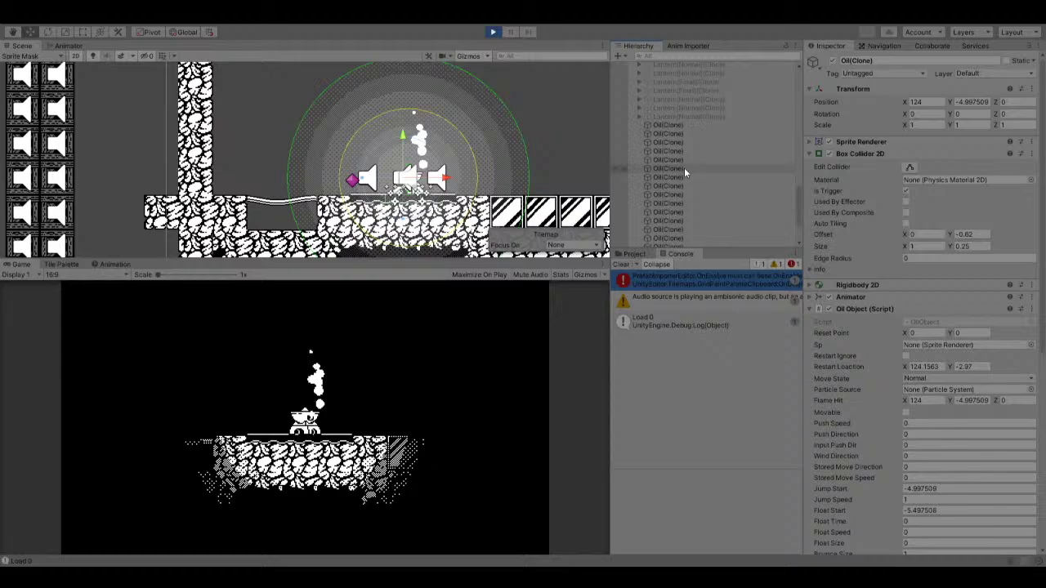
pyautogui.keyDown('shift'); pyautogui.click(679, 125); pyautogui.keyUp('shift')
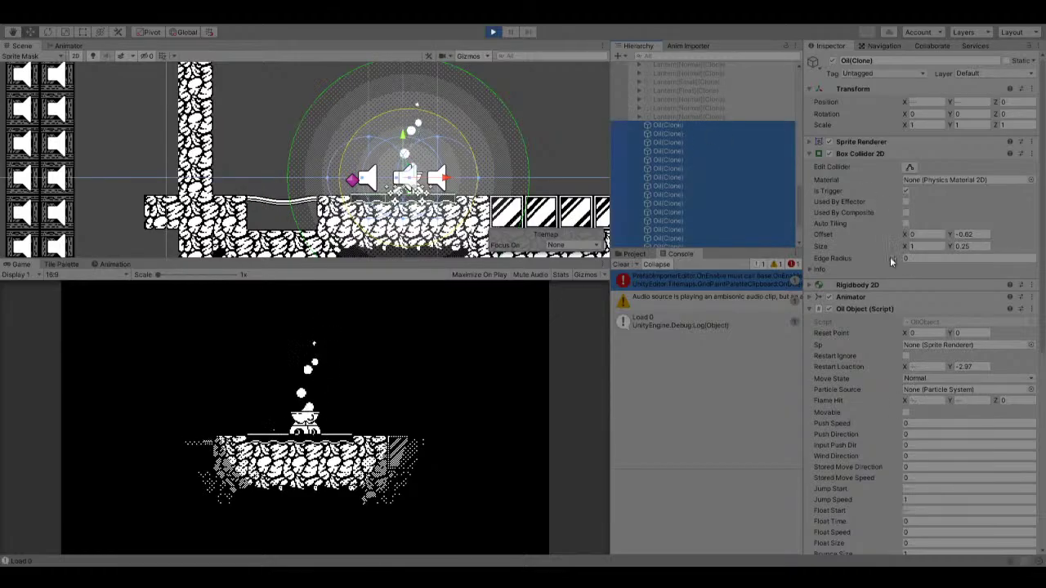
pyautogui.click(906, 191)
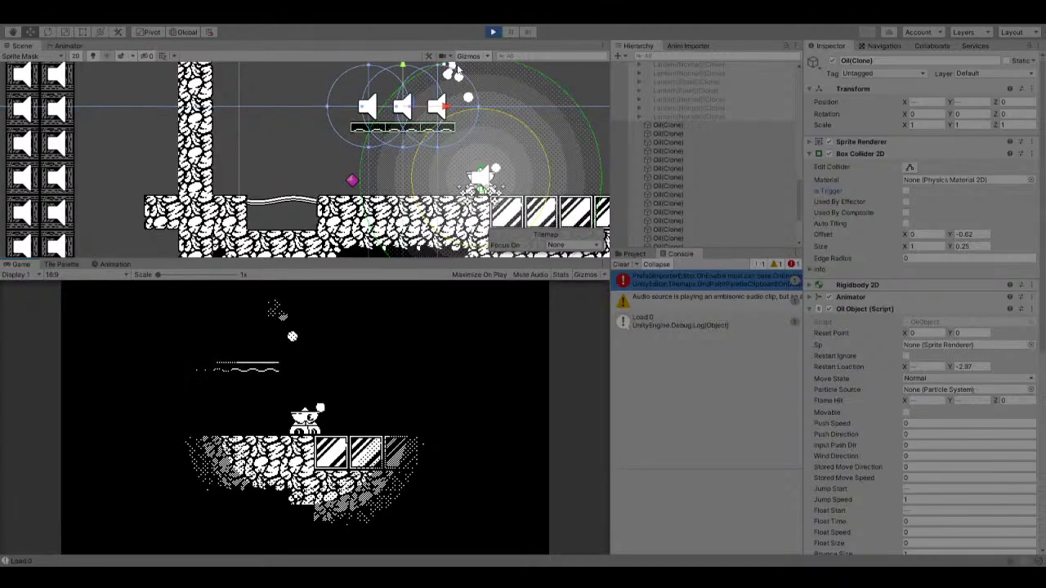
pyautogui.click(494, 33)
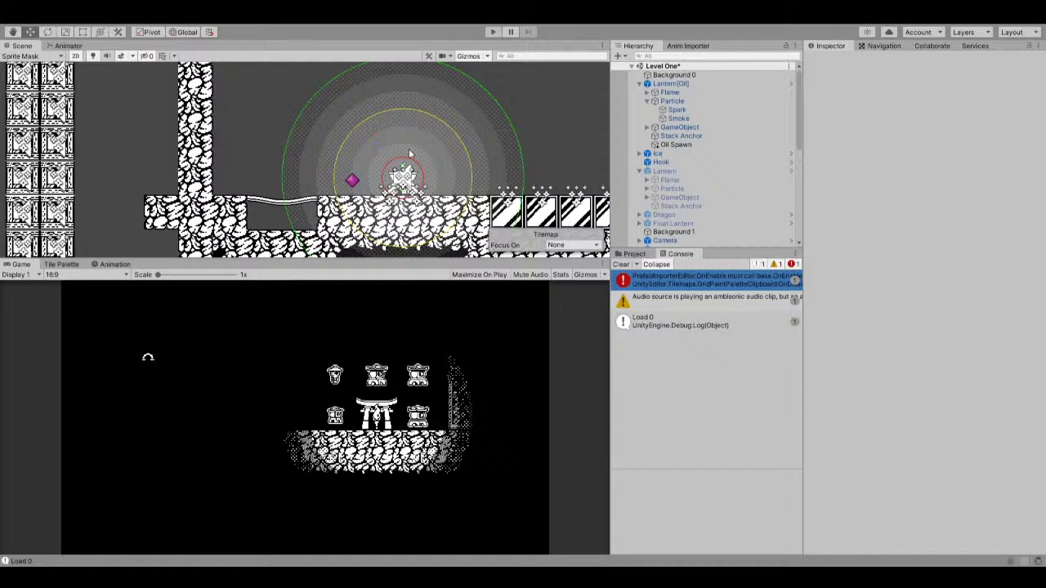
# Playtest the oil drops again, moving the lantern onto the striped blocks and back across the oil-covered platform.
pyautogui.click(493, 32)
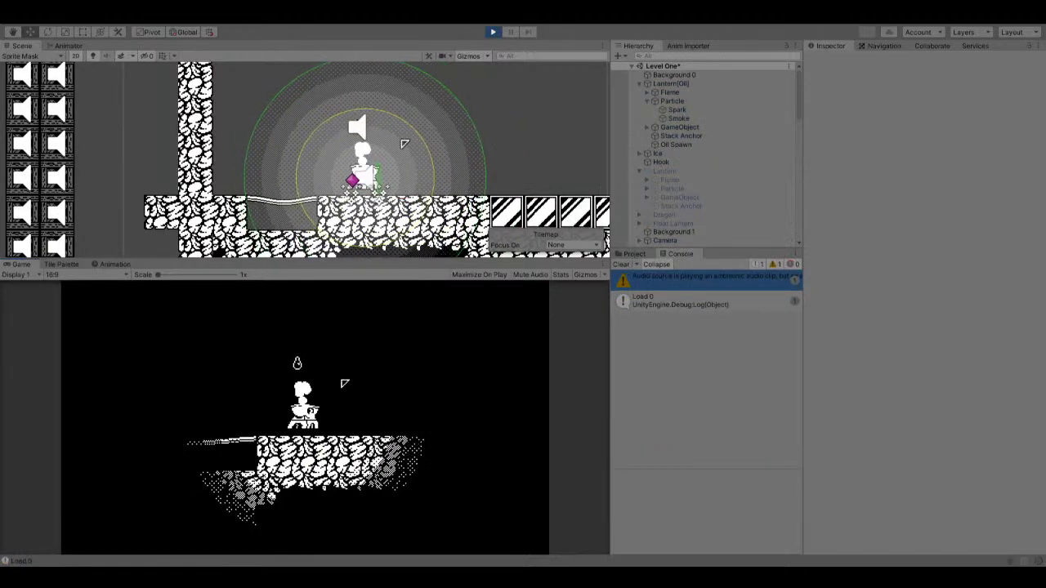
pyautogui.press('Right')
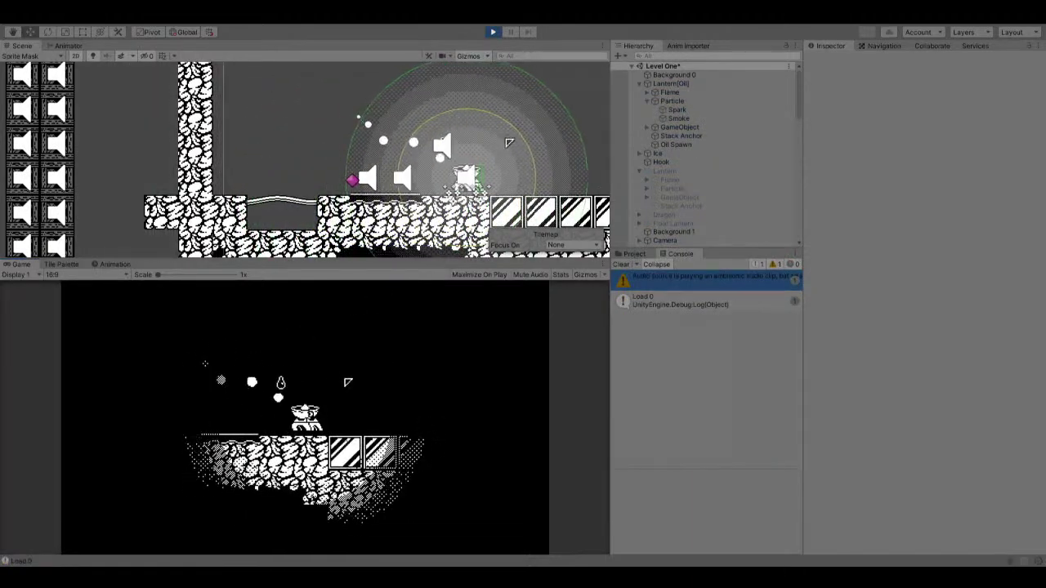
pyautogui.press('Right')
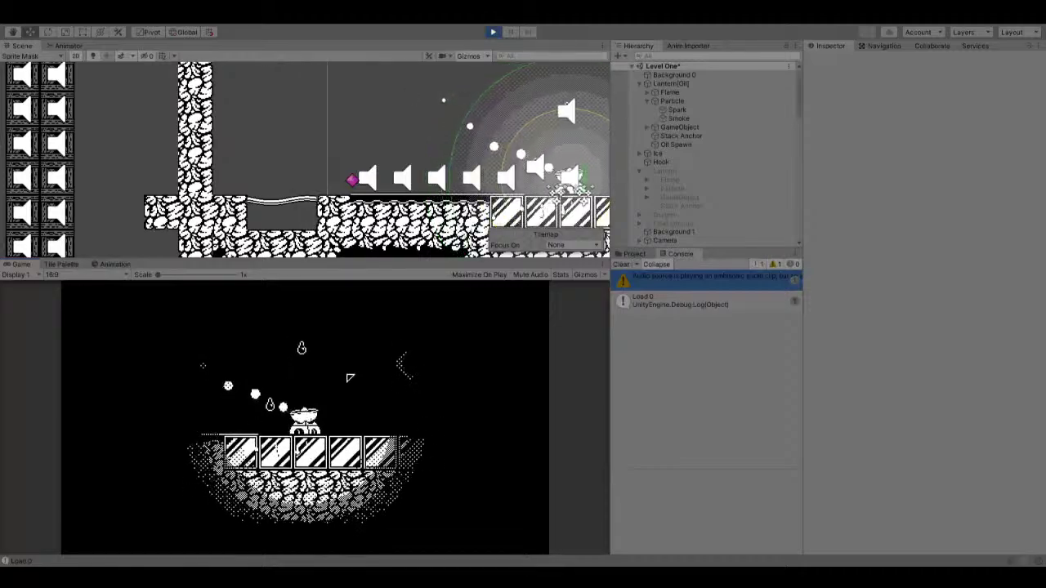
pyautogui.press('Left')
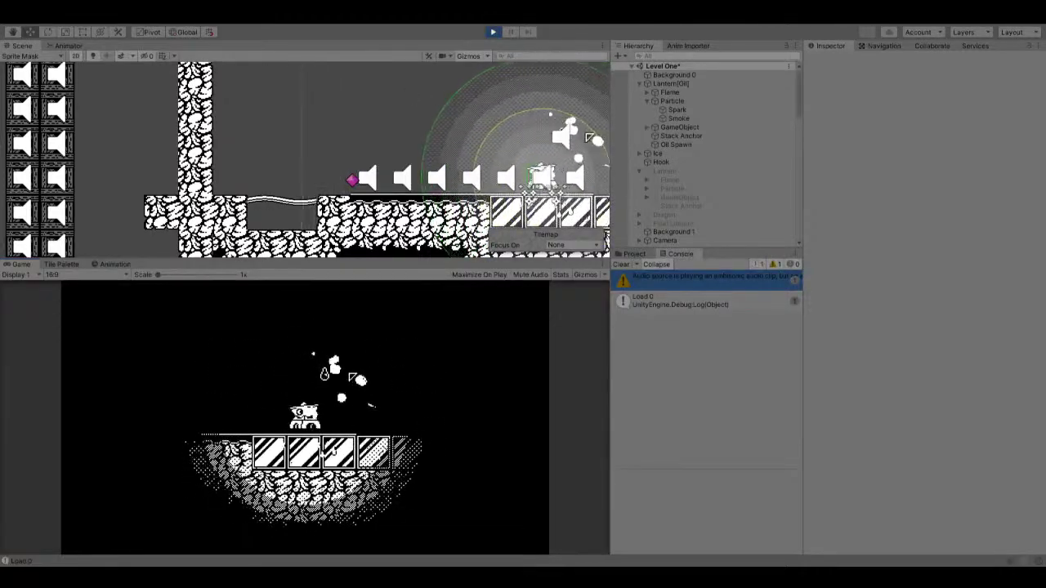
pyautogui.press('Left')
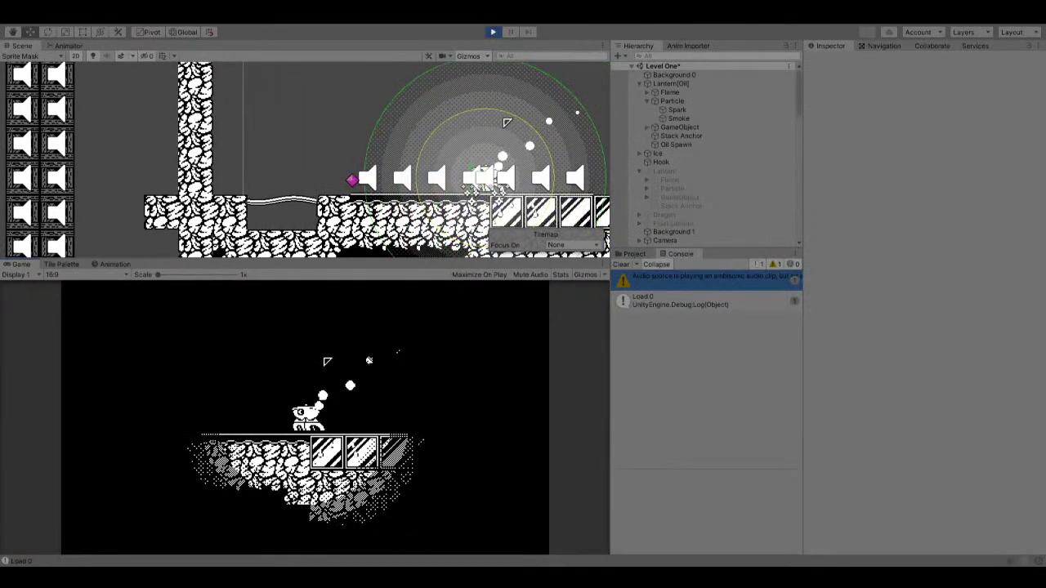
pyautogui.press('Left')
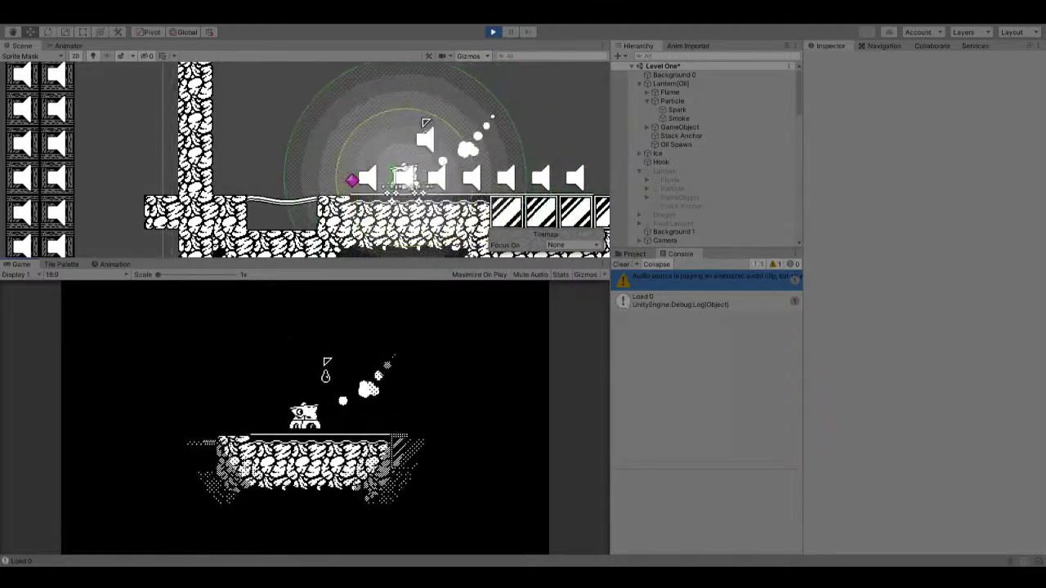
pyautogui.press('Left')
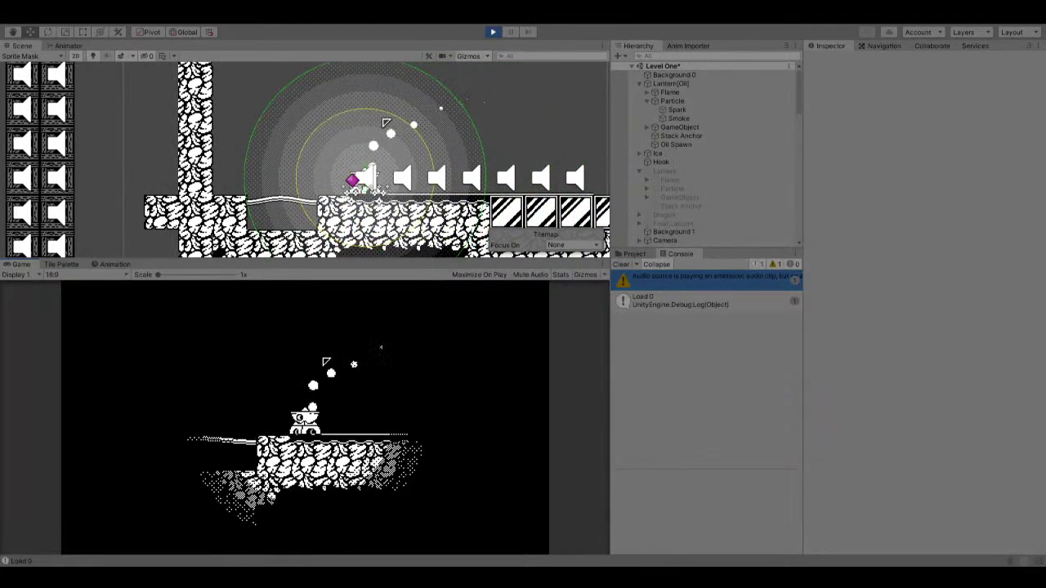
# Review the Oil Lantern Movement script values on the running Lantern[Oil] and stop the game.
pyautogui.click(364, 178)
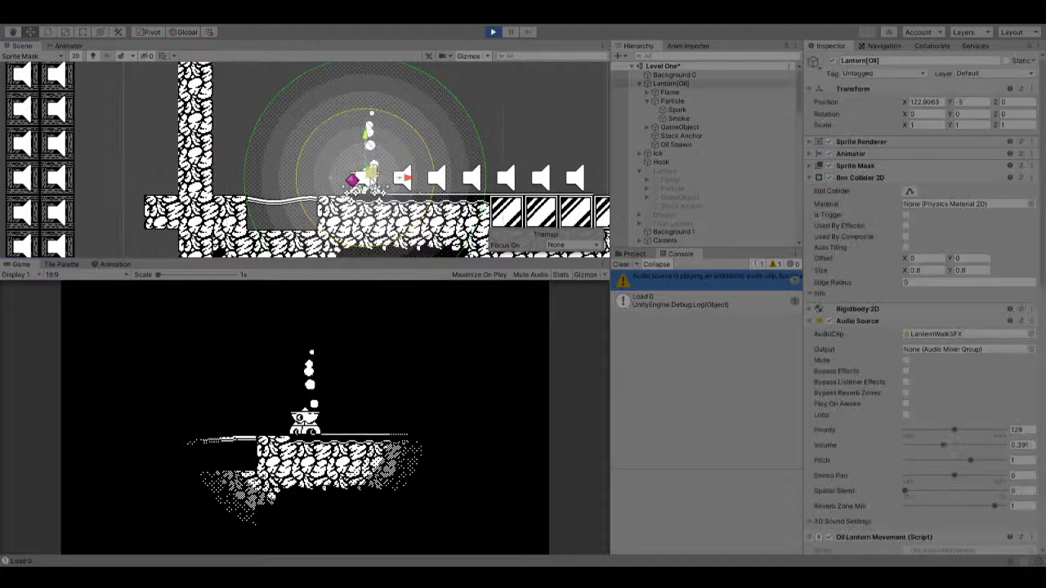
pyautogui.scroll(-10, 828, 369)
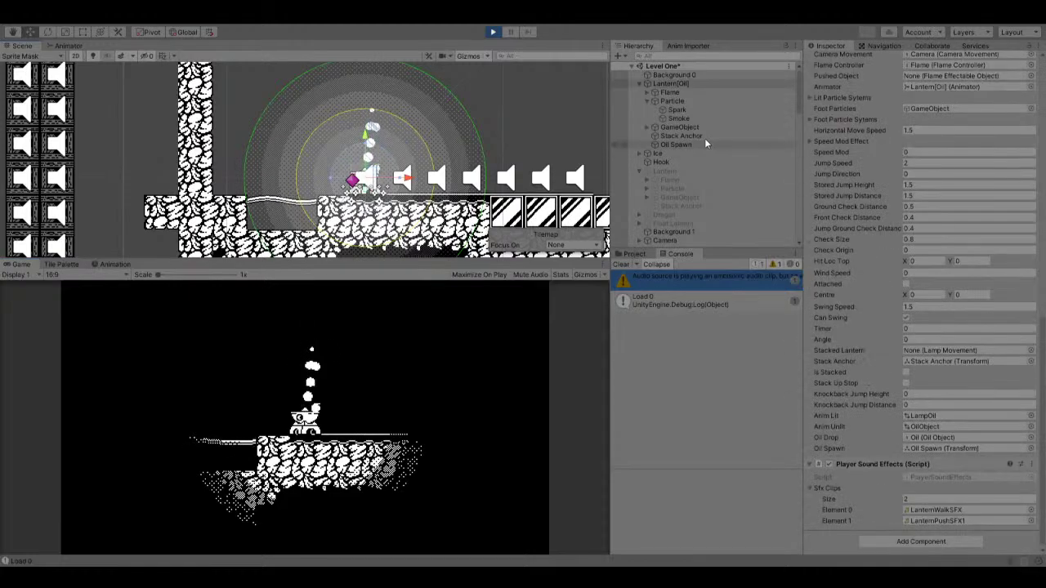
pyautogui.click(493, 32)
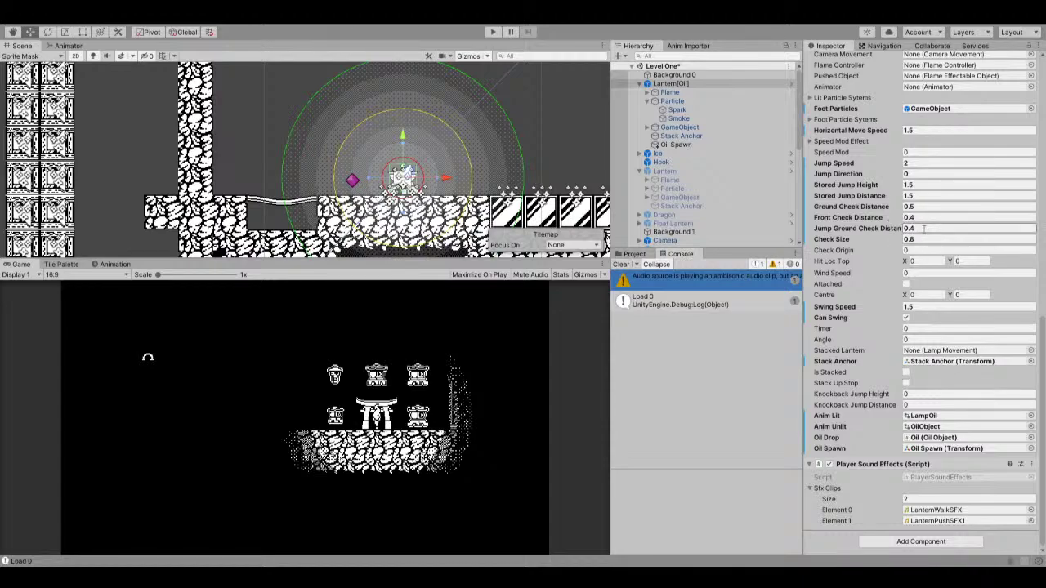
# Playtest the oil drops, restarting the game once, and move the lantern onto the striped blocks and back across the stone platform.
pyautogui.click(494, 33)
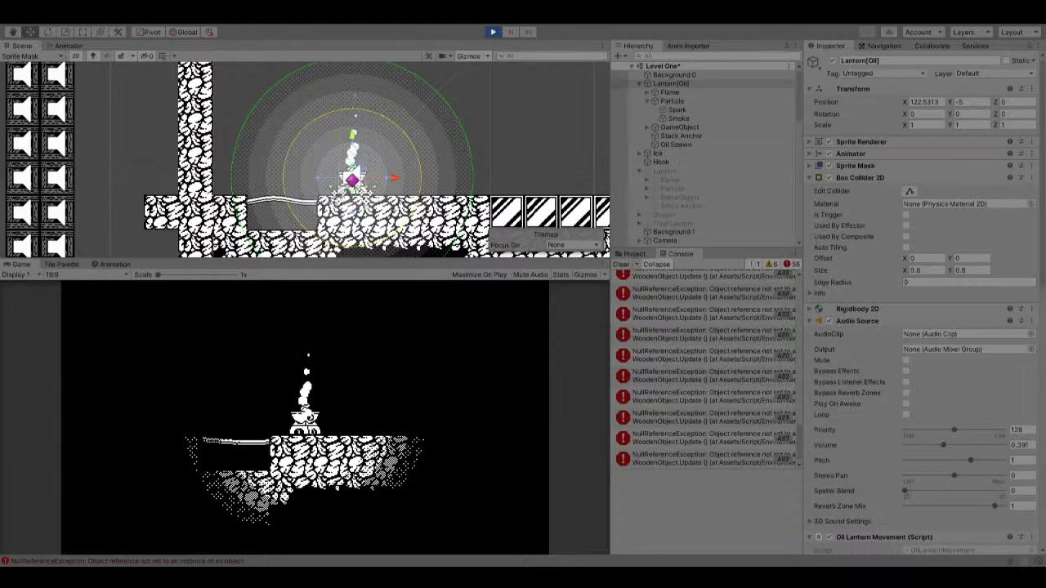
pyautogui.hotkey('ctrl', 'p')
pyautogui.click(492, 33)
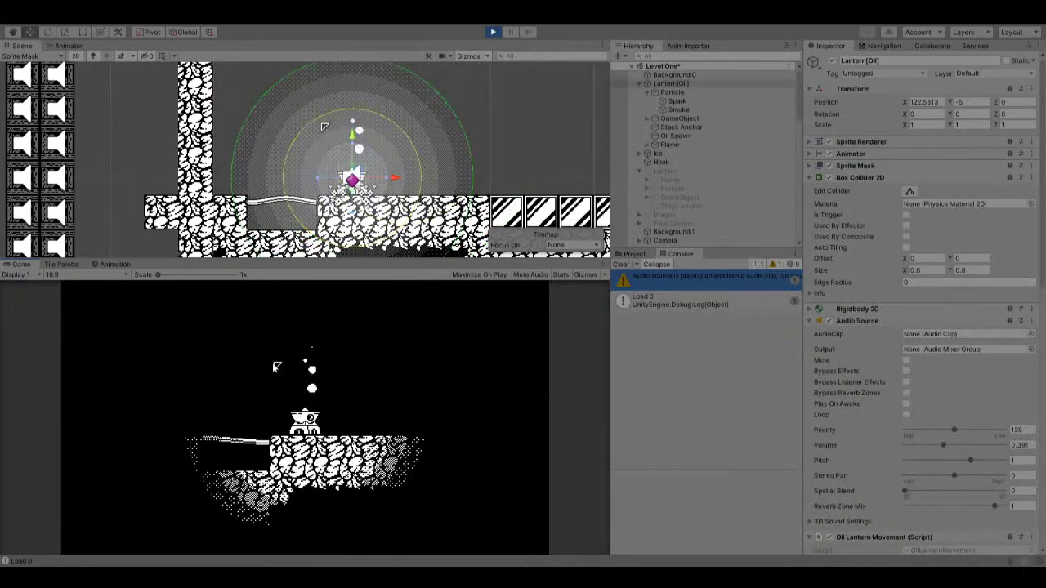
pyautogui.press('d')
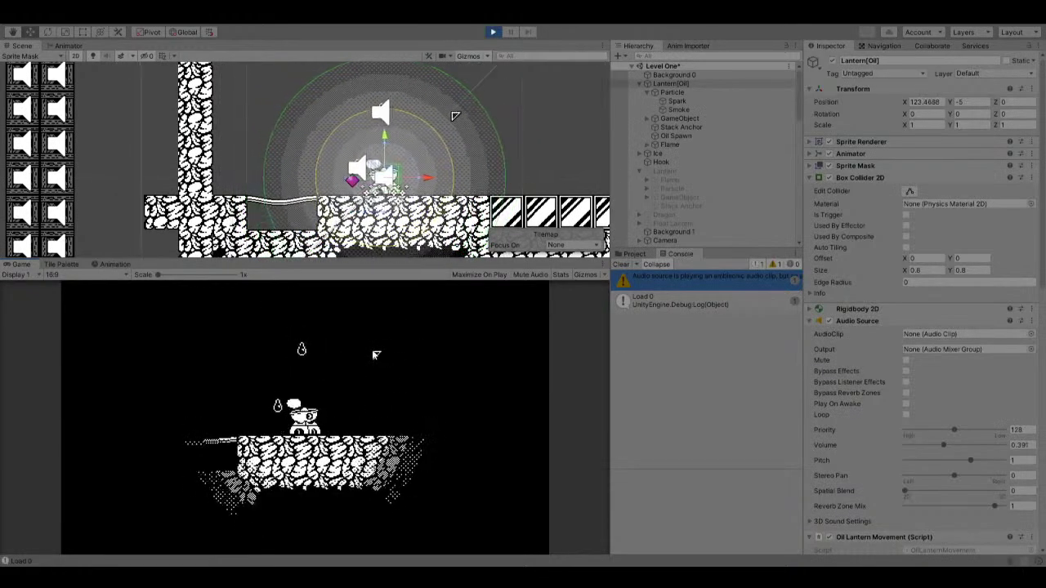
pyautogui.press('d')
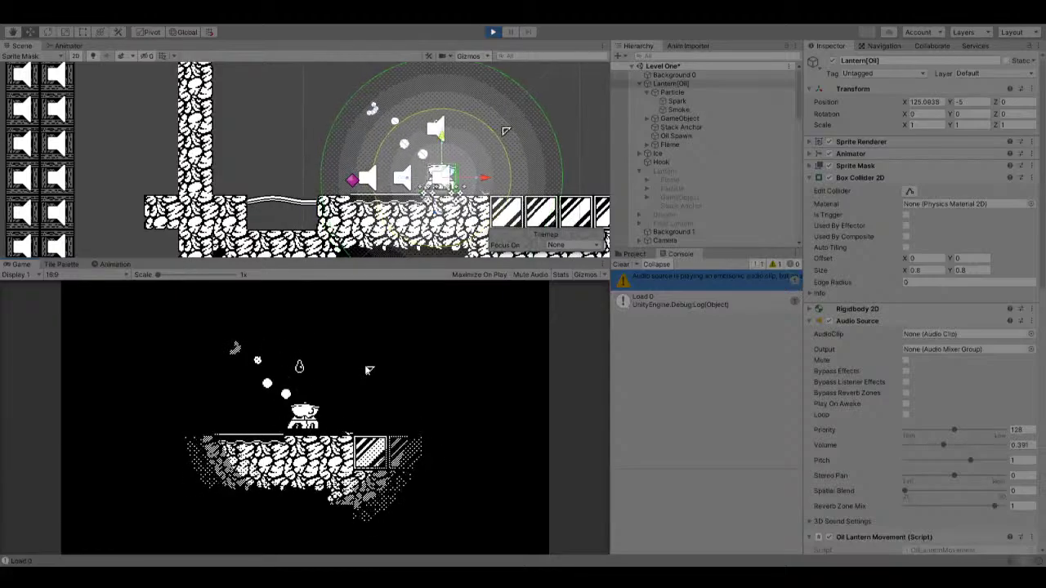
pyautogui.press('d')
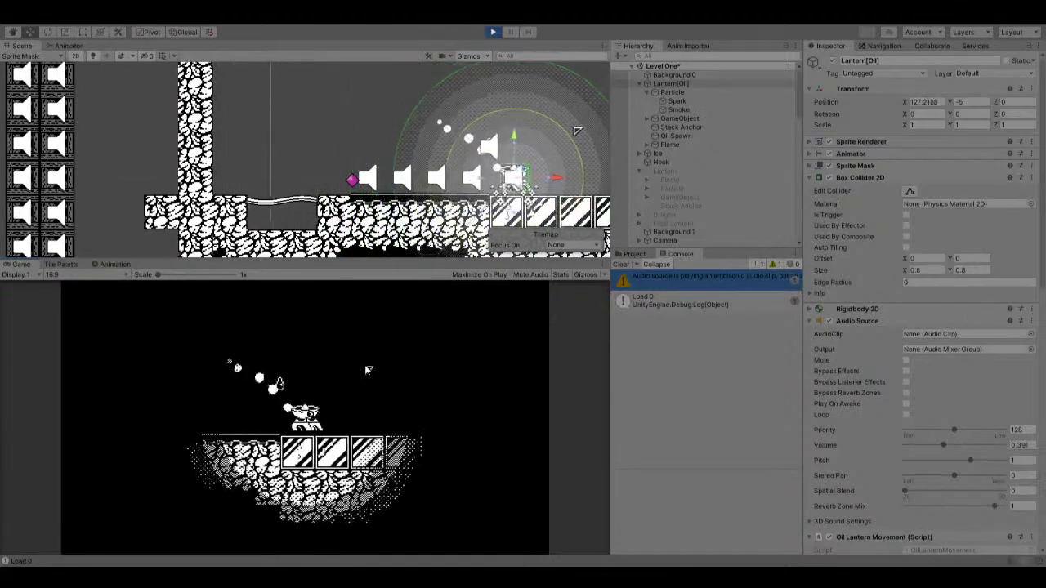
pyautogui.press('d')
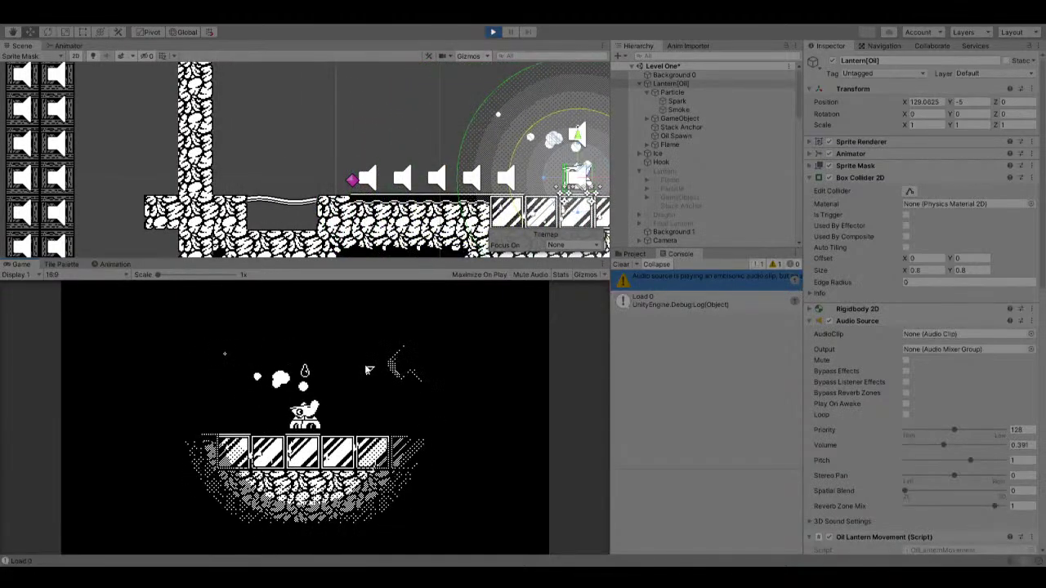
pyautogui.press('a')
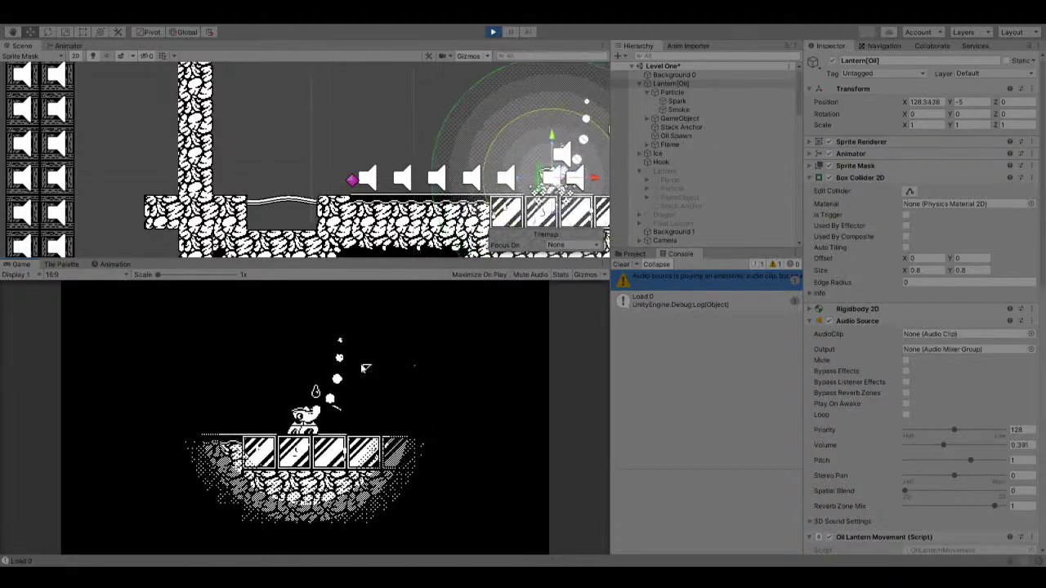
pyautogui.press('a')
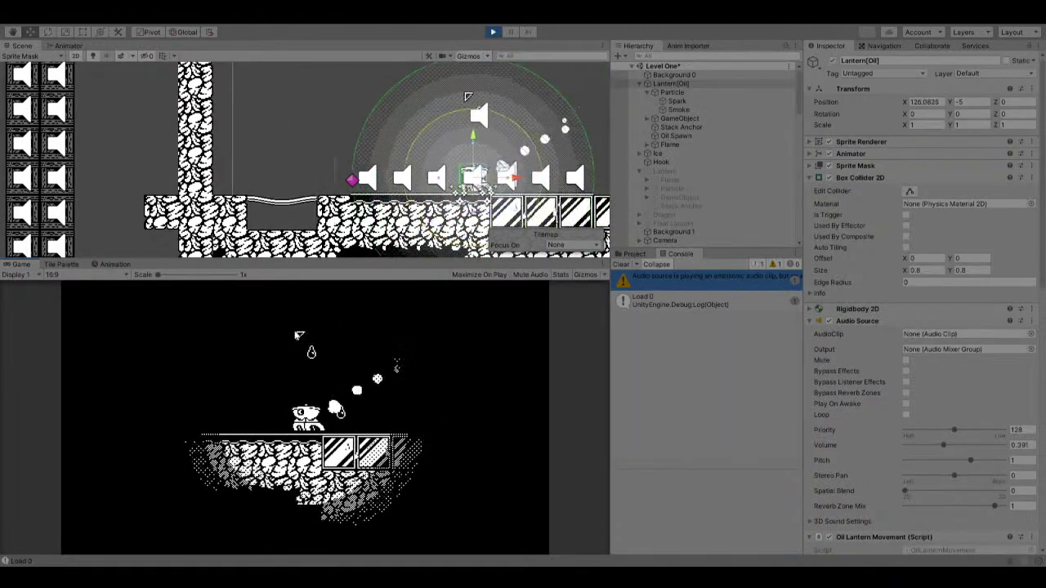
pyautogui.press('a')
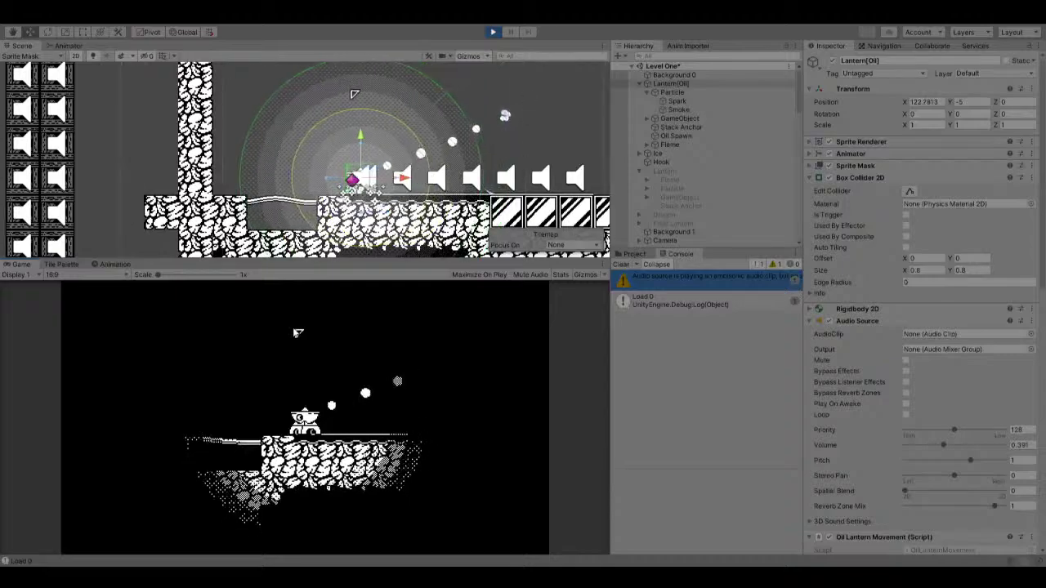
# Move the lantern right again while jumping along the striped blocks to test the oil there, and stop the game.
pyautogui.press('d')
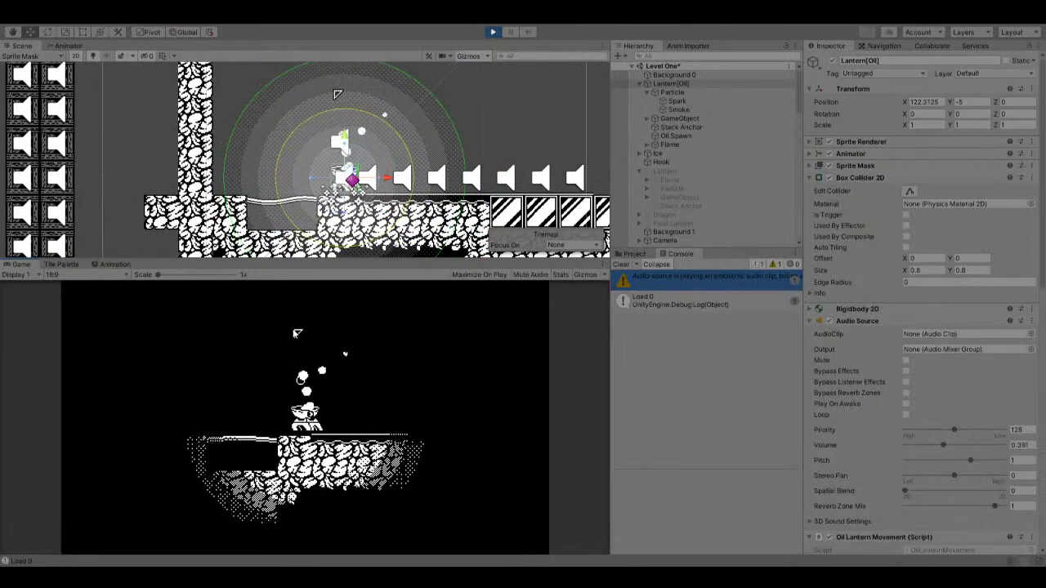
pyautogui.press('d')
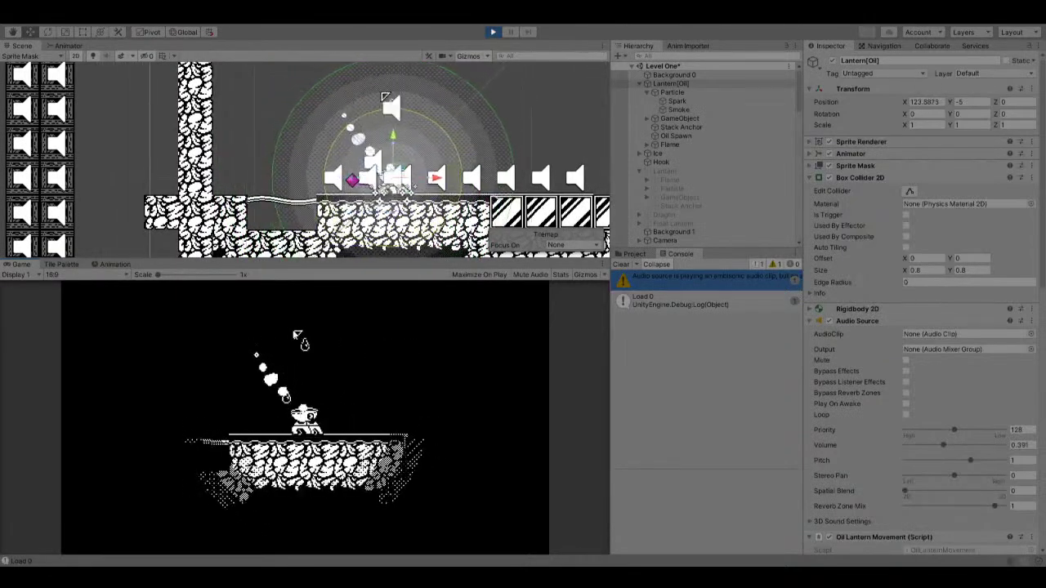
pyautogui.press('w')
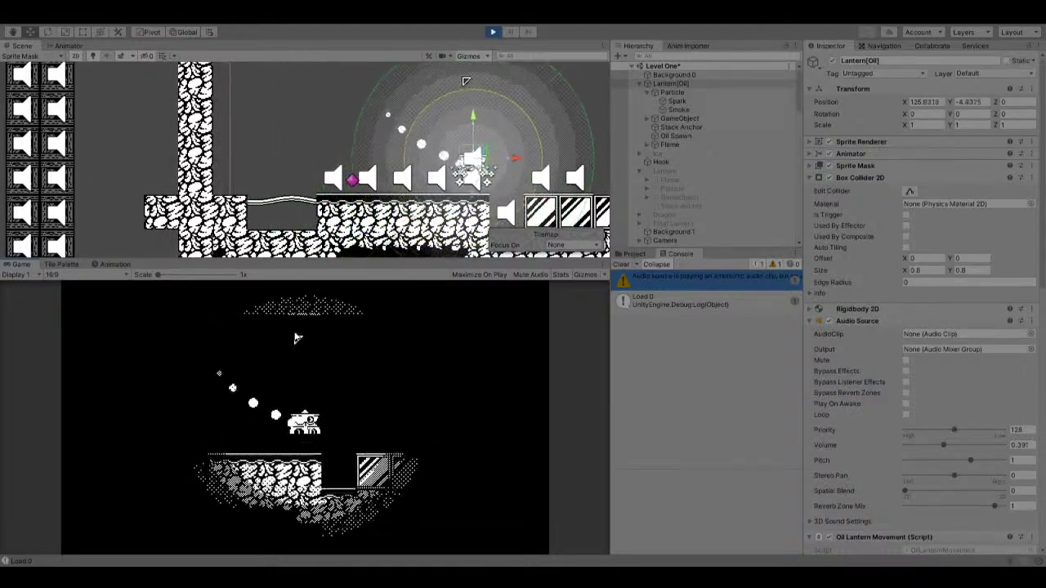
pyautogui.press('d')
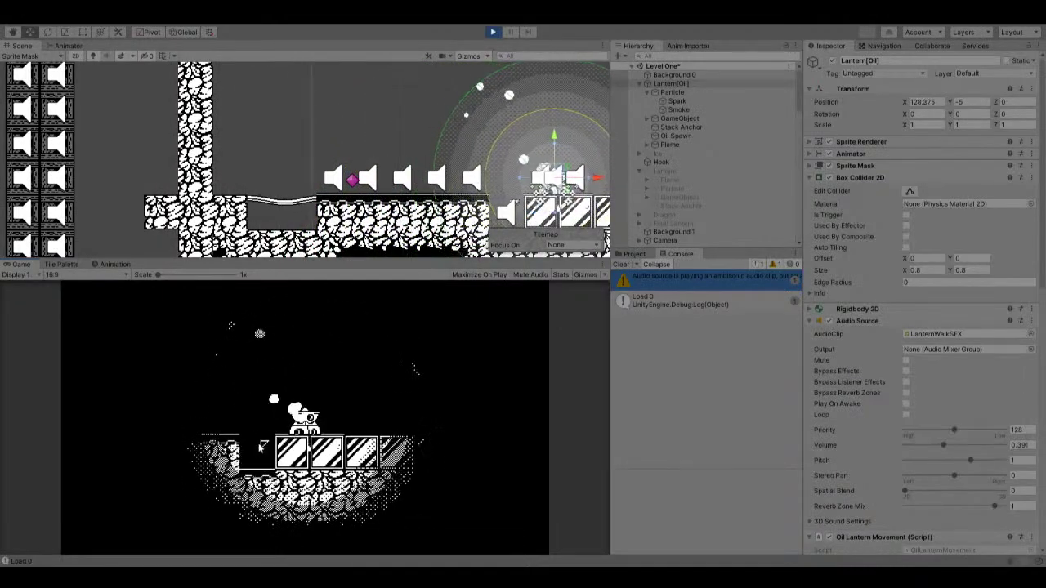
pyautogui.press('w')
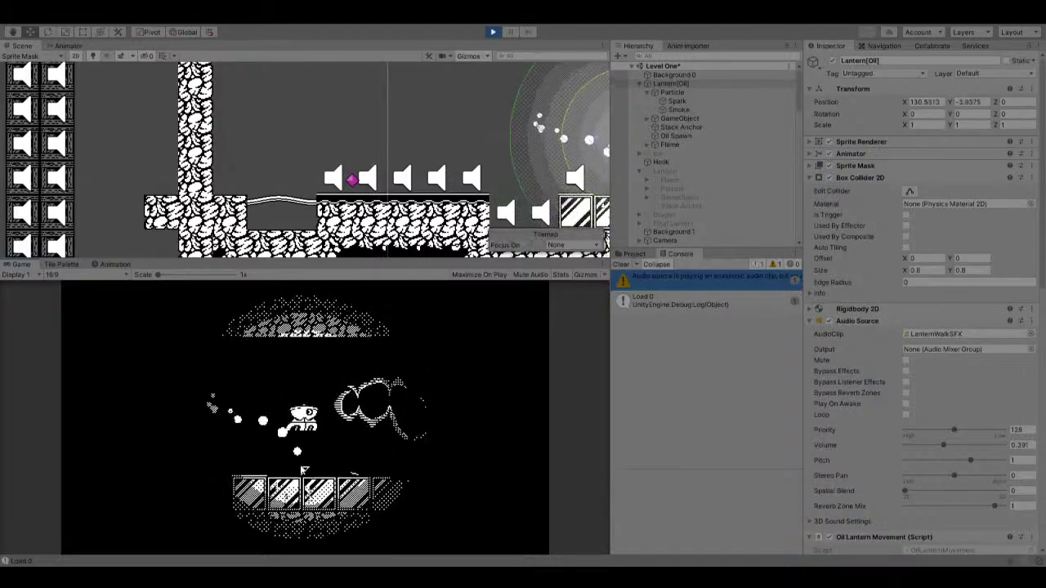
pyautogui.press('d')
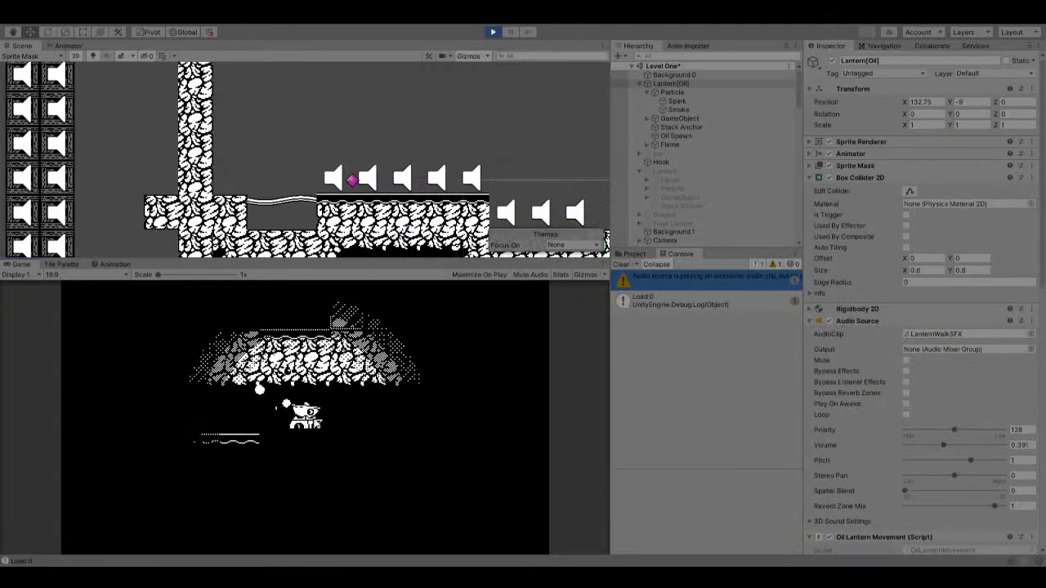
pyautogui.click(493, 31)
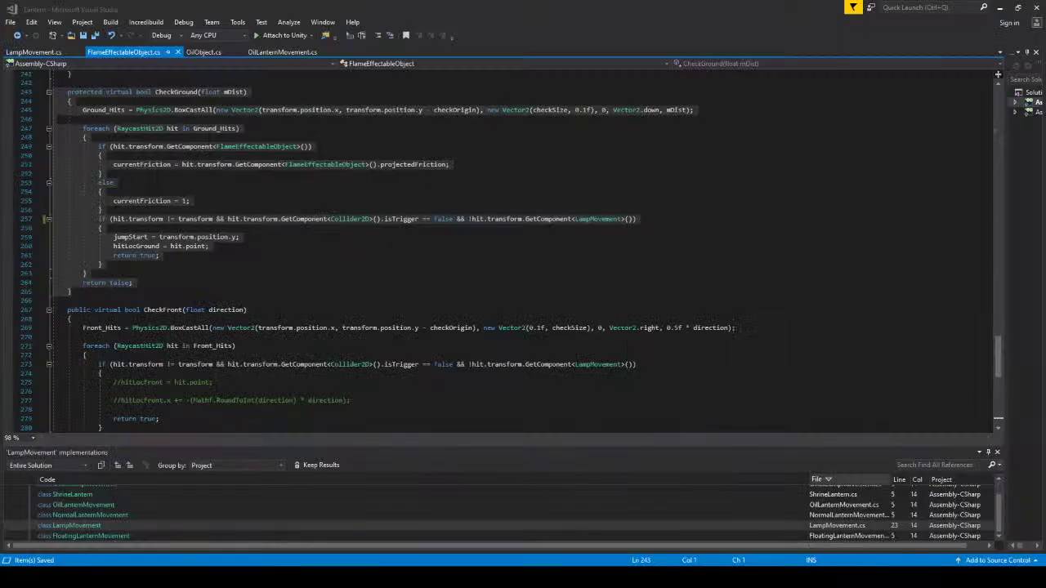
# Switch to Visual Studio and compare the CheckGround methods in FlameEffectableObject.cs and OilObject.cs.
pyautogui.click(183, 256)
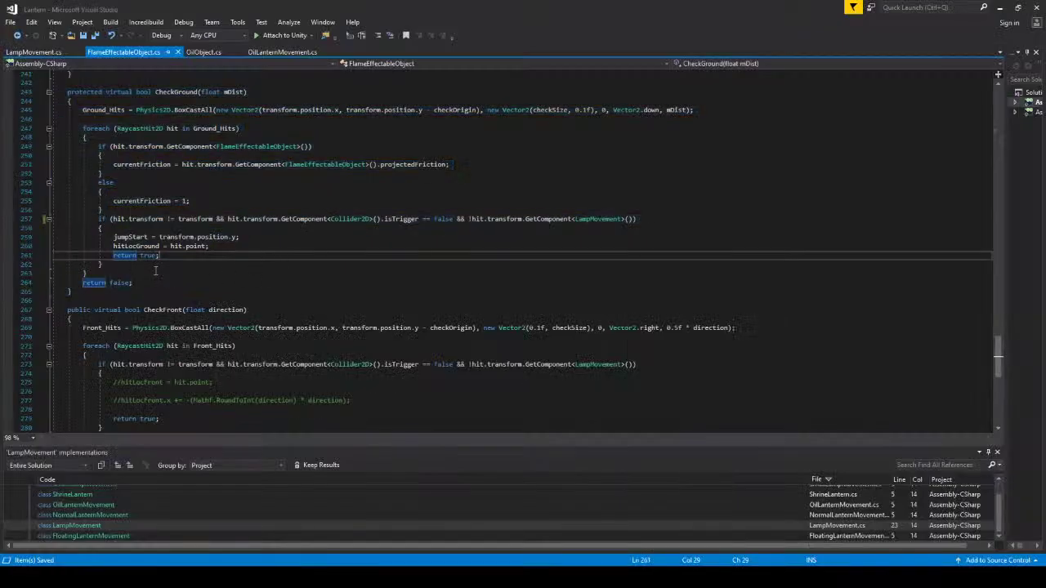
pyautogui.click(161, 272)
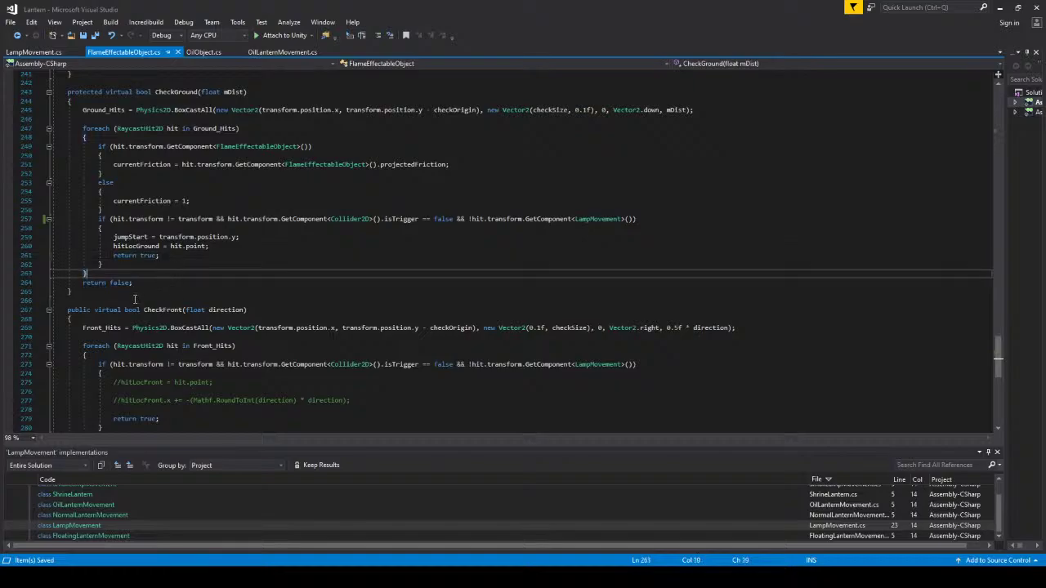
pyautogui.moveTo(134, 297); pyautogui.dragTo(4, 96)
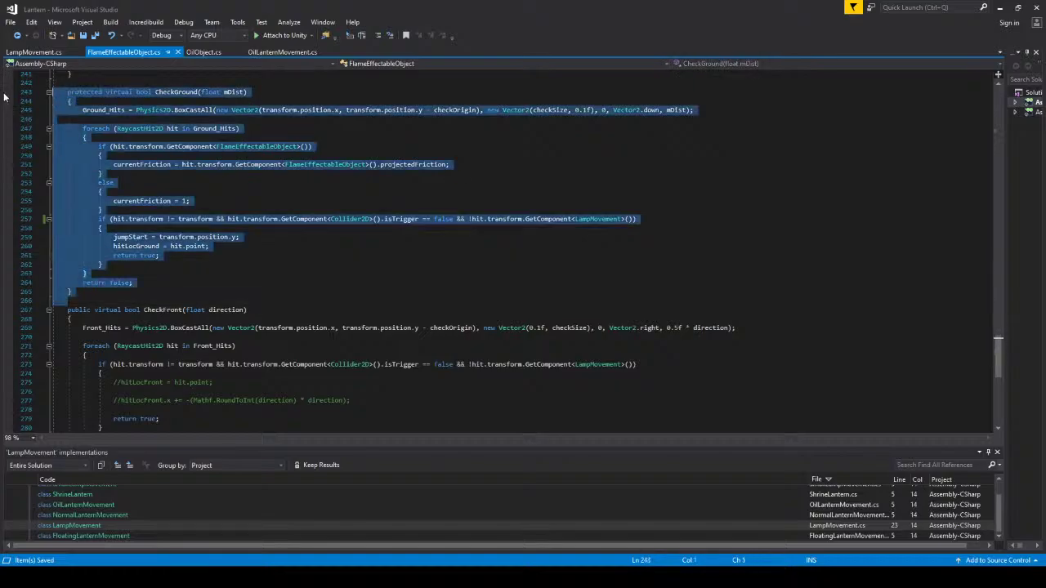
pyautogui.click(204, 52)
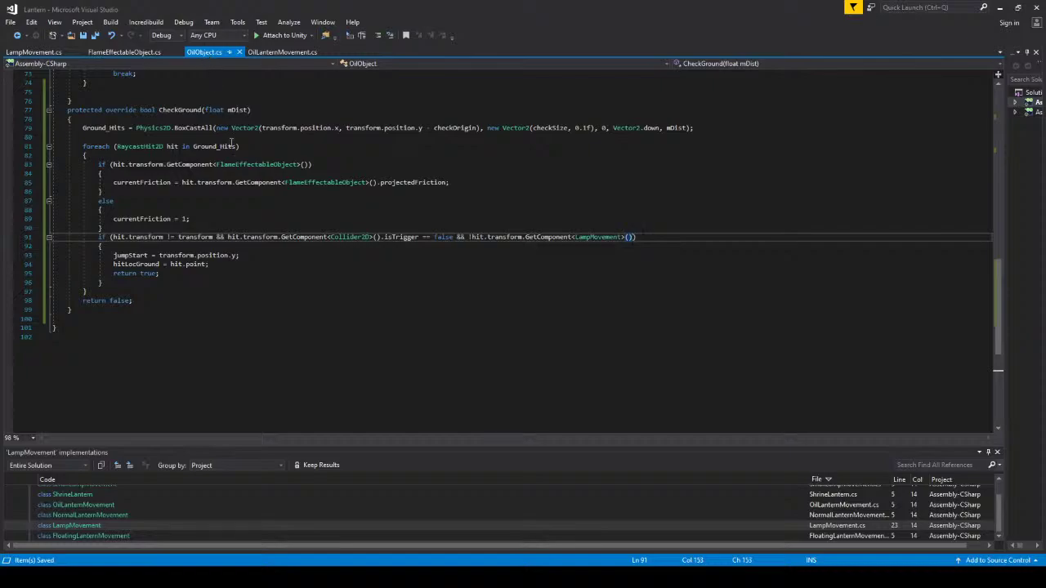
# Copy the OilObject else-if branch from CheckGround in LampMovement.cs to the end of the foreach loop in OilObject.cs's CheckGround.
pyautogui.click(34, 51)
pyautogui.click(173, 291)
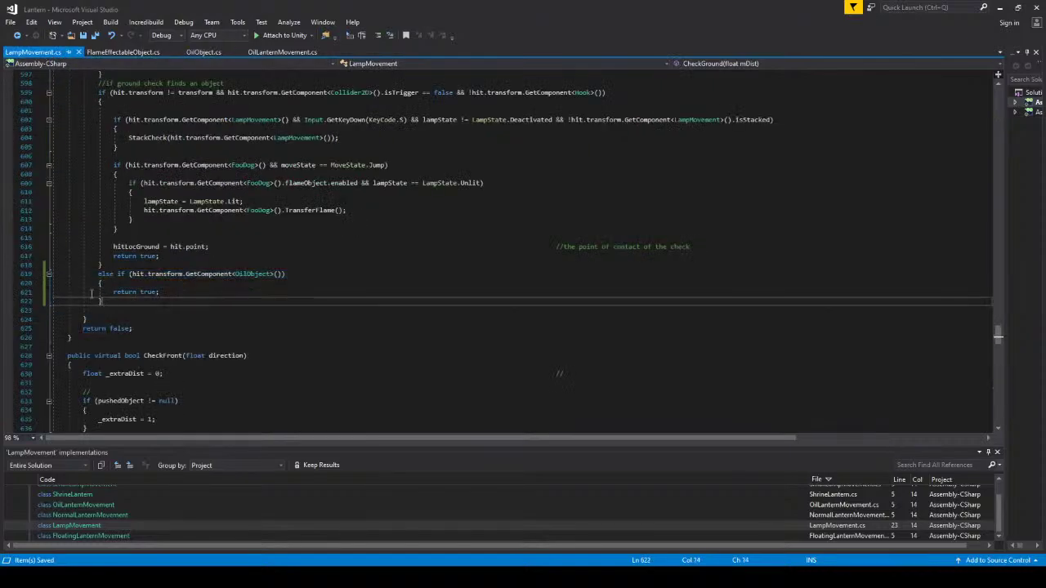
pyautogui.moveTo(103, 300); pyautogui.dragTo(14, 278)
pyautogui.hotkey('ctrl', 'c')
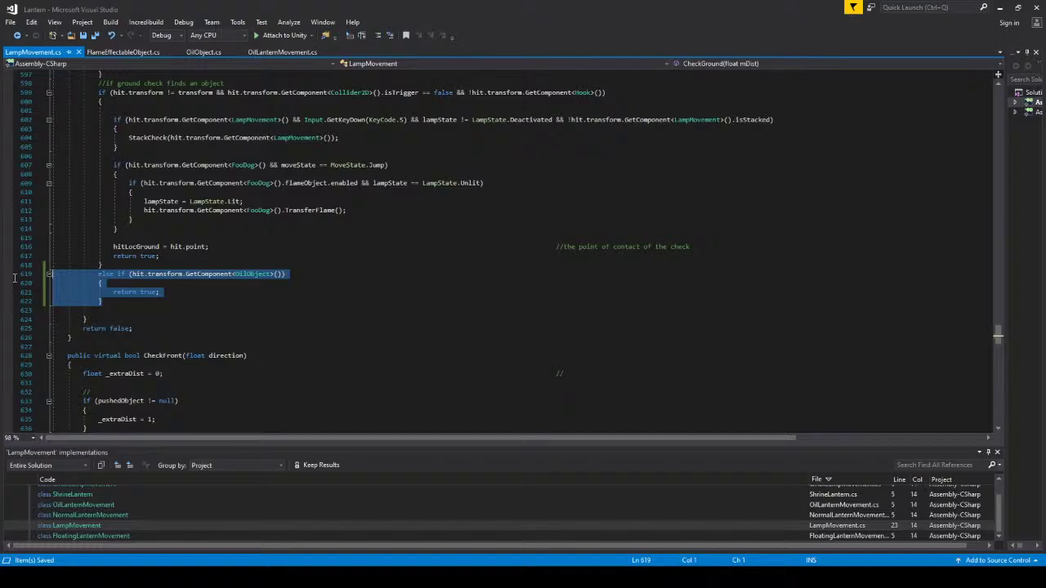
pyautogui.click(204, 52)
pyautogui.click(173, 286)
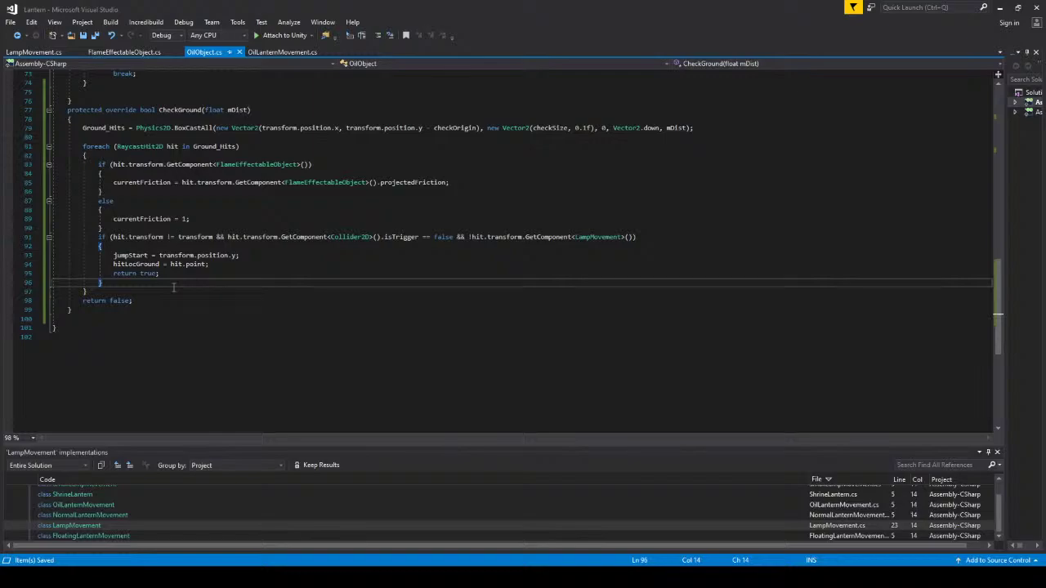
pyautogui.hotkey('ctrl', 'v')
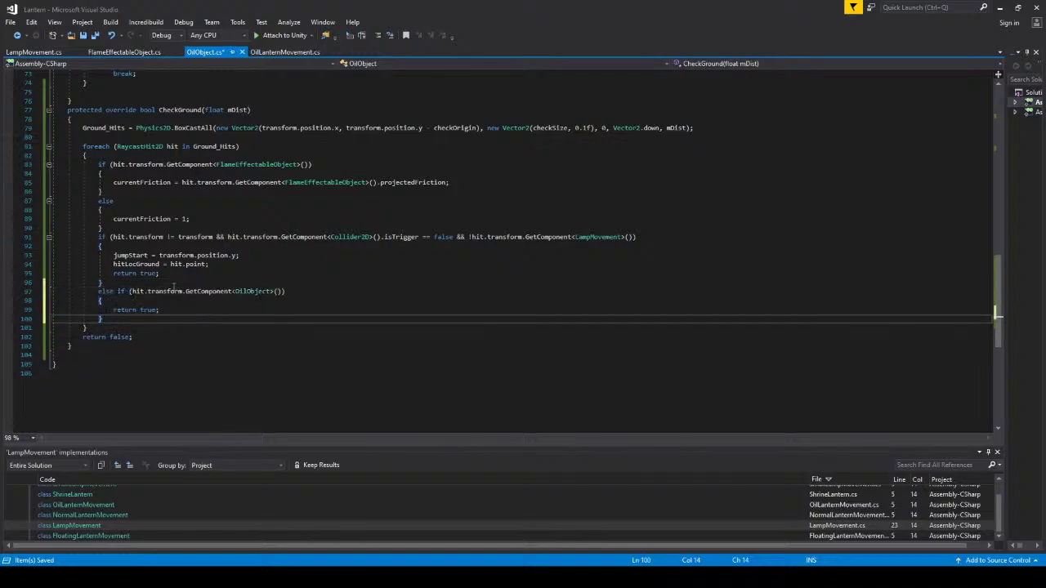
# Delete the FlameEffectableObject friction if/else block from CheckGround in OilObject.cs and save the script.
pyautogui.moveTo(53, 228); pyautogui.dragTo(2, 170)
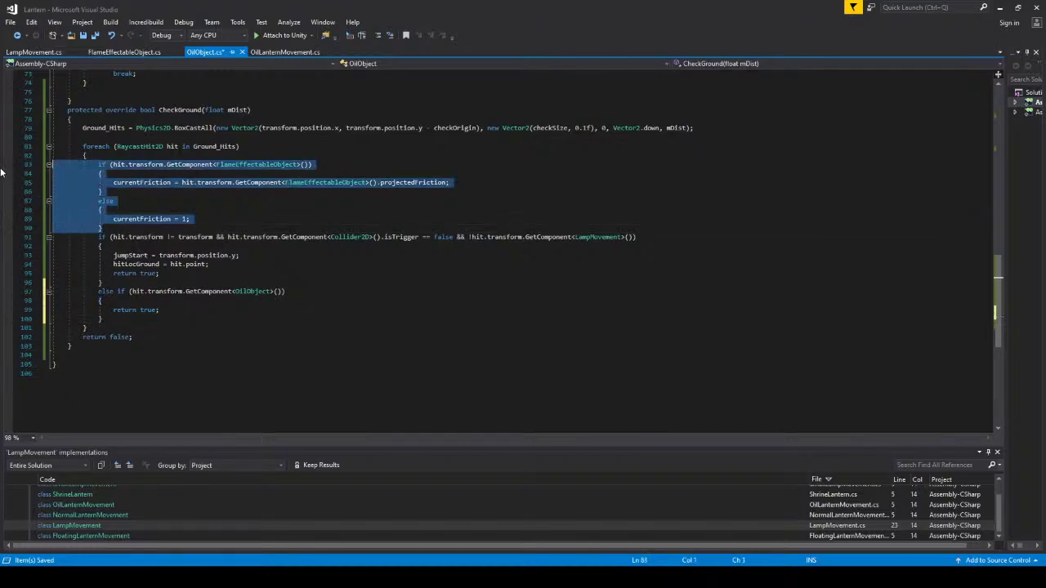
pyautogui.press('Delete')
pyautogui.hotkey('ctrl', 's')
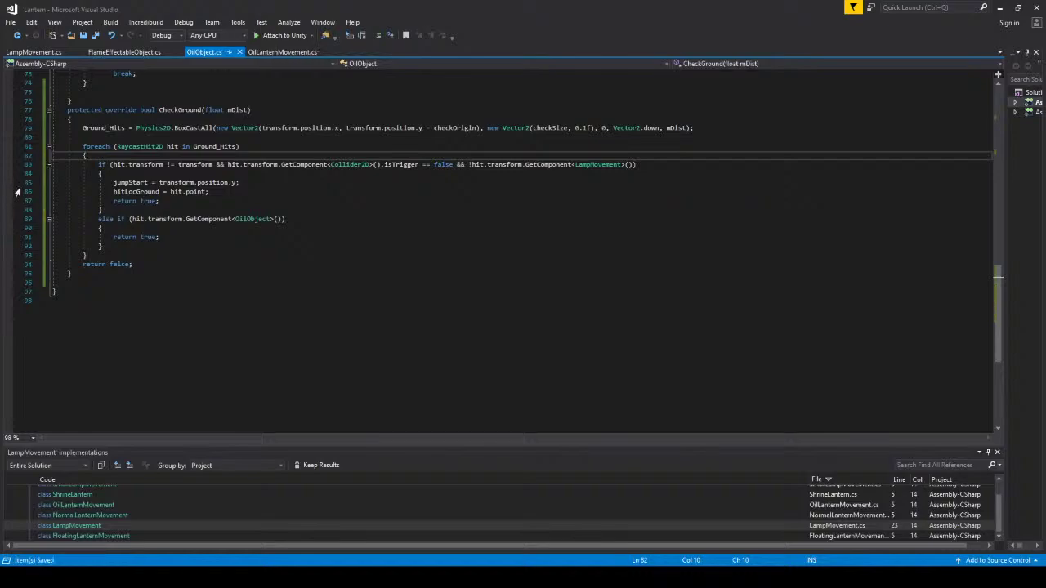
# Replace the return statement in the OilObject else-if branch with Destroy(gameObject); and save OilObject.cs.
pyautogui.click(137, 237)
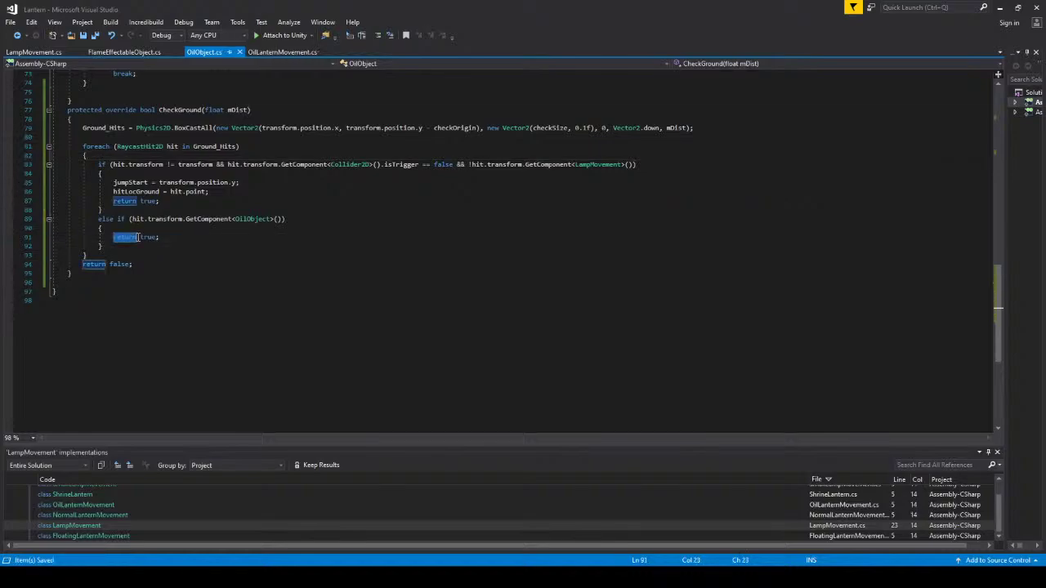
pyautogui.moveTo(159, 237); pyautogui.dragTo(8, 236)
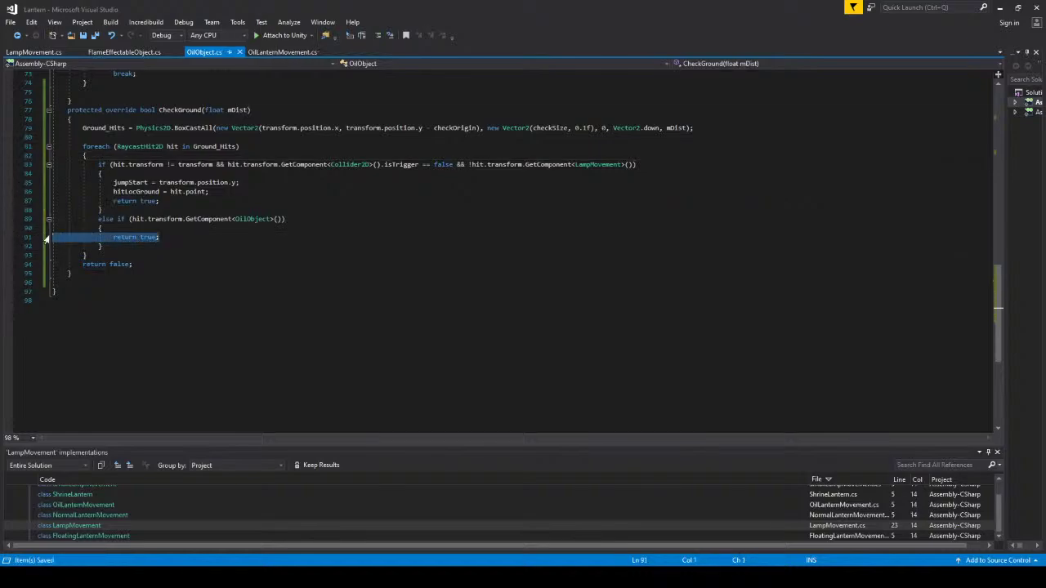
pyautogui.press('BackSpace')
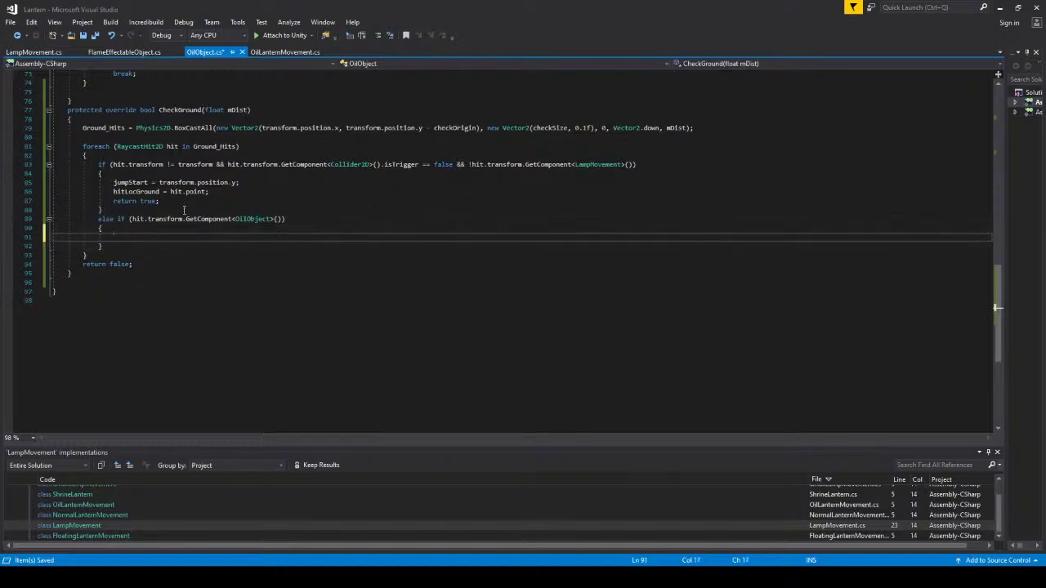
pyautogui.write('des')
pyautogui.write('troy')
pyautogui.write('(*)')
pyautogui.write(';')
pyautogui.press('Left')
pyautogui.press('Left')
pyautogui.press('BackSpace')
pyautogui.write('troy(gameObject')
pyautogui.hotkey('ctrl', 's')
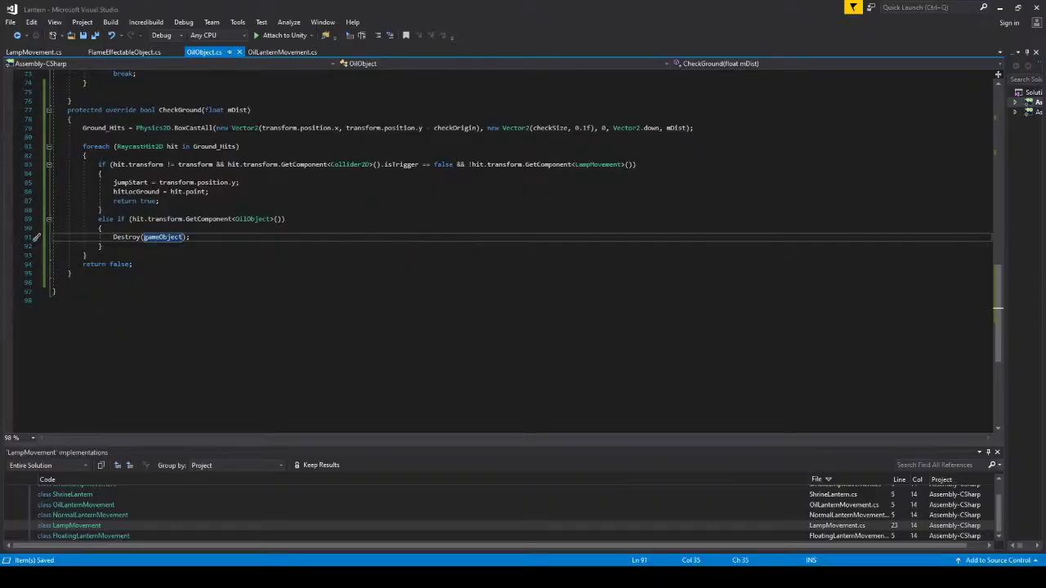
# Try to extend the OilObject else-if condition with a further && check.
pyautogui.click(282, 219)
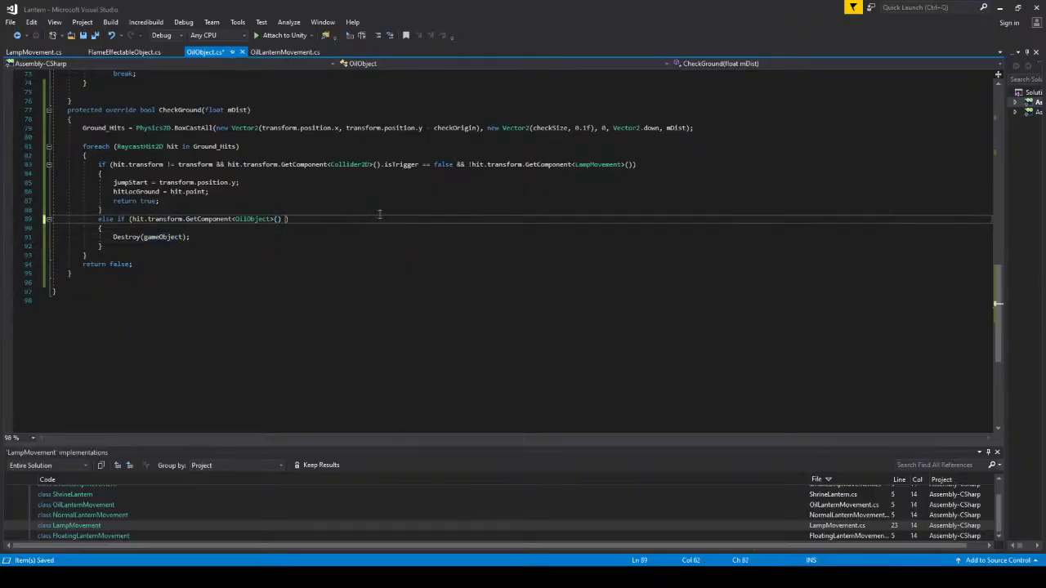
pyautogui.hotkey('ctrl', 'z')
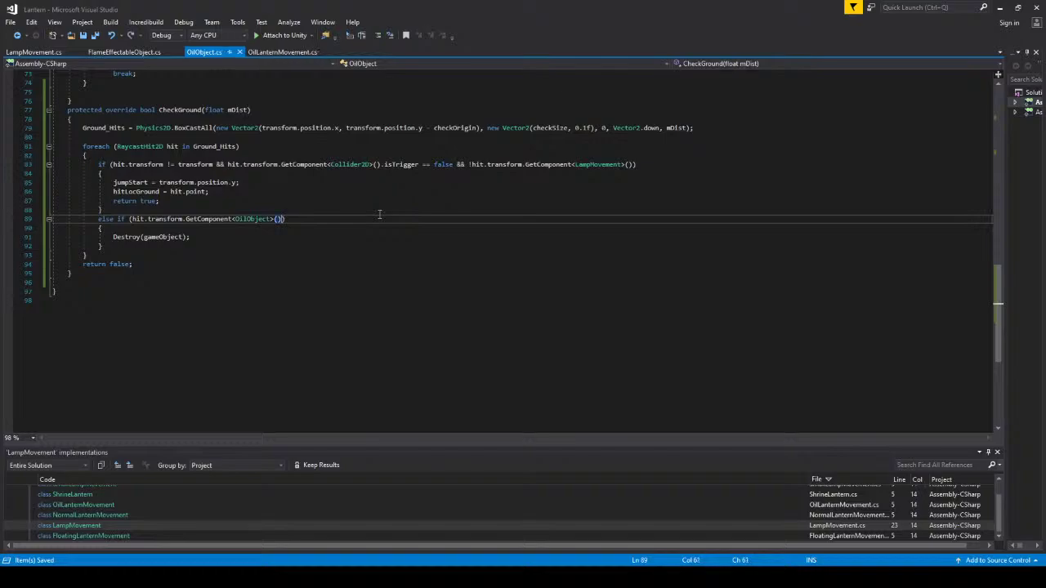
pyautogui.write('&&')
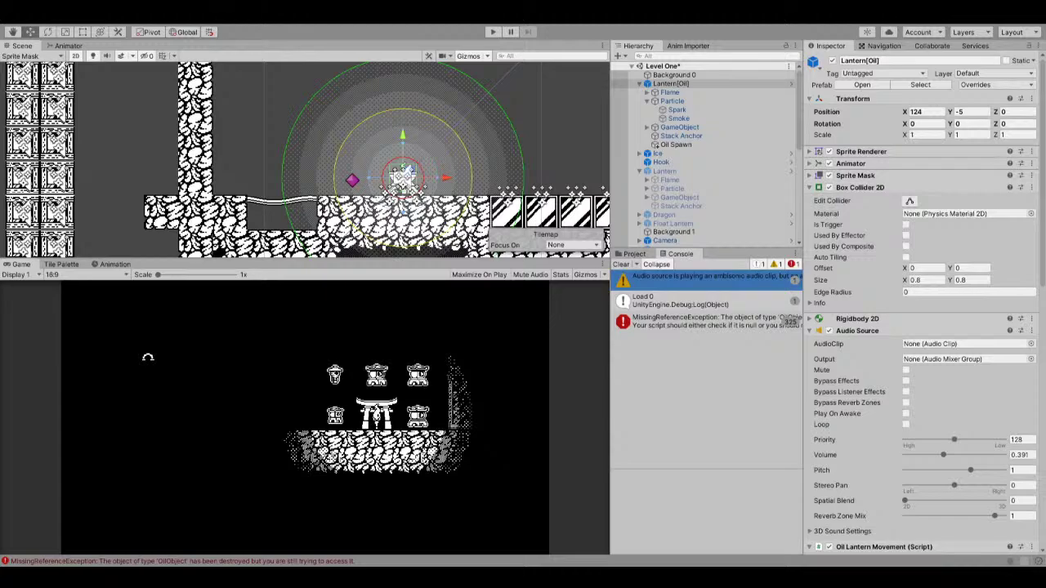
# Playtest the level, walking the oil lantern right across the stone ledge and ice blocks to check its oil drops.
pyautogui.hotkey('ctrl', 'p')
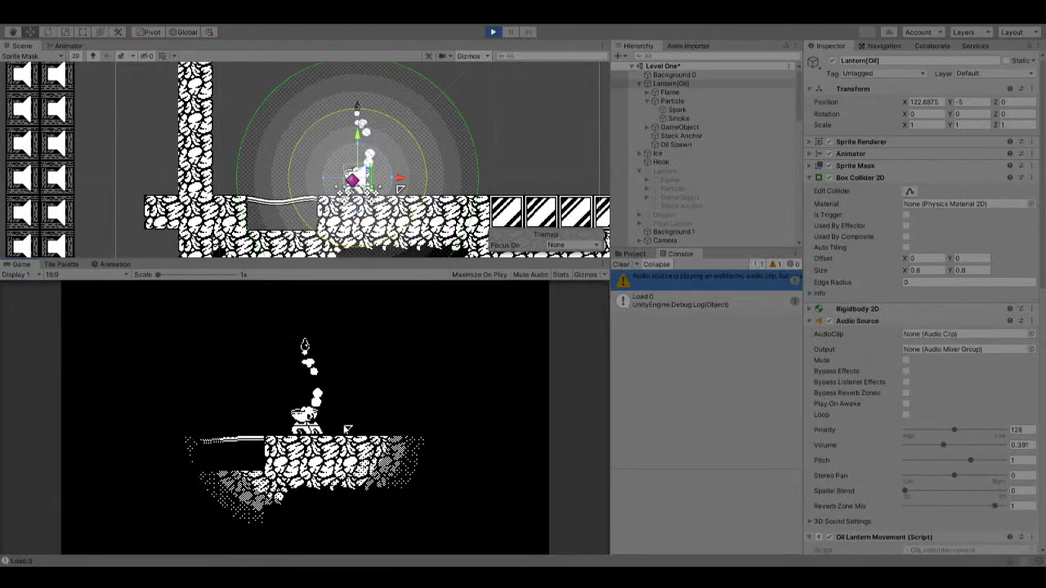
pyautogui.press('Right')
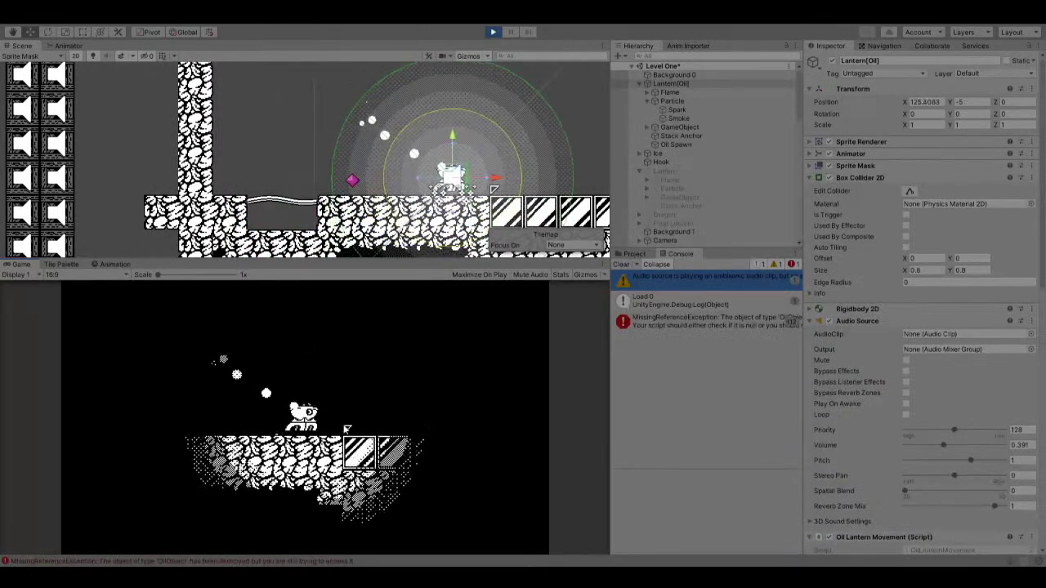
pyautogui.press('Right')
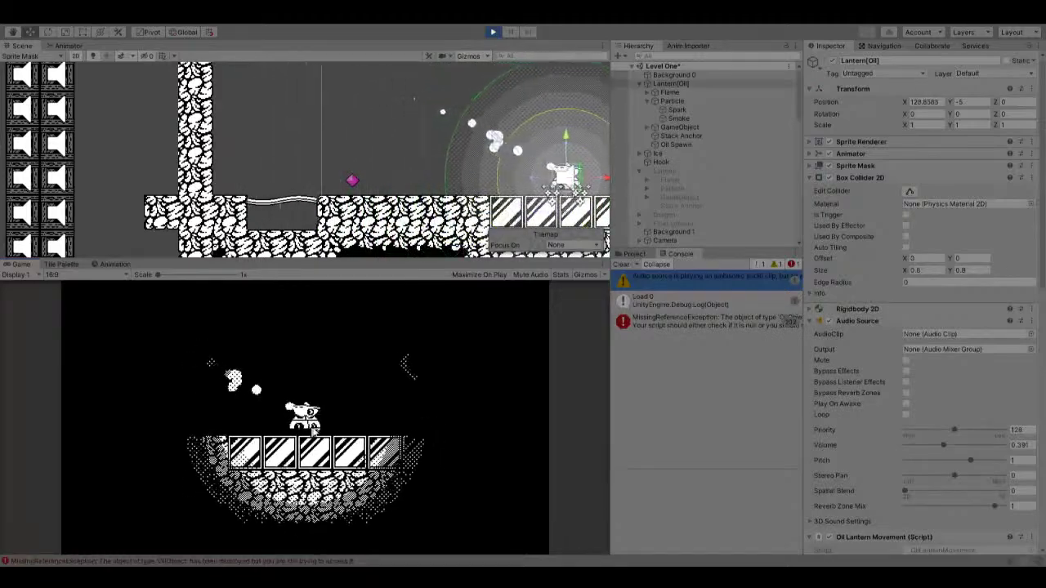
pyautogui.press('Right')
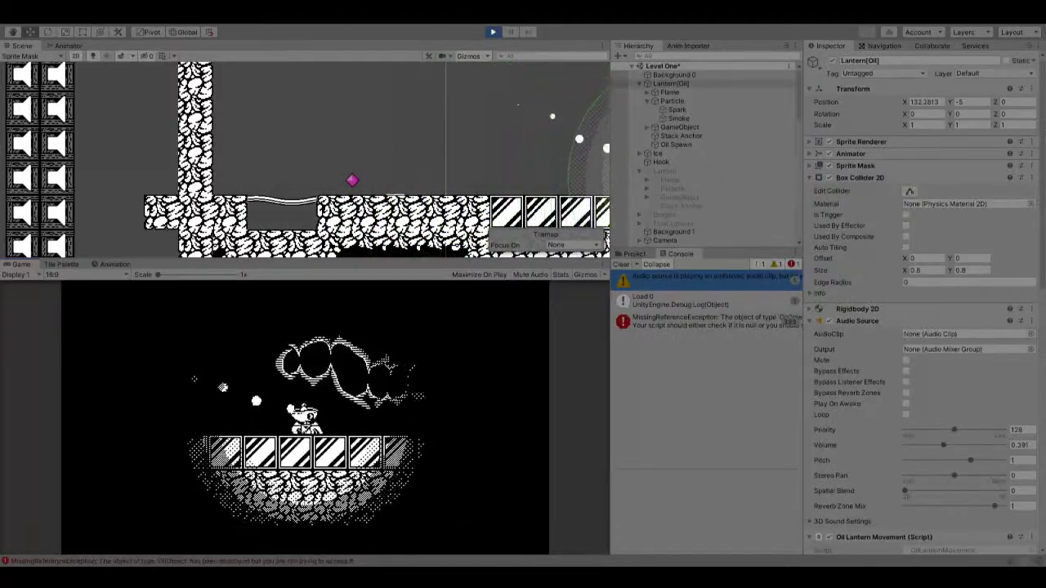
pyautogui.press('Right')
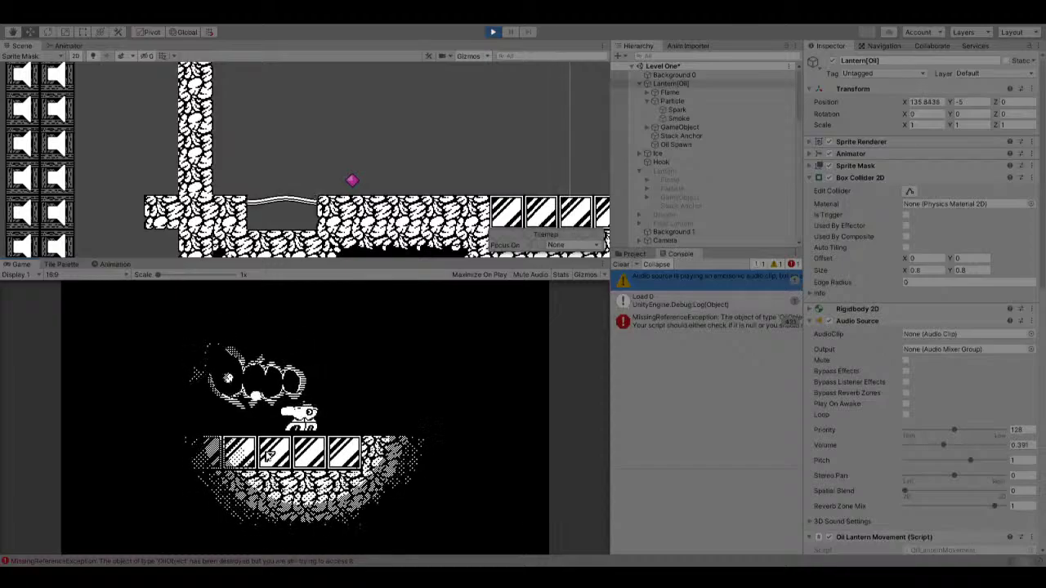
pyautogui.press('Right')
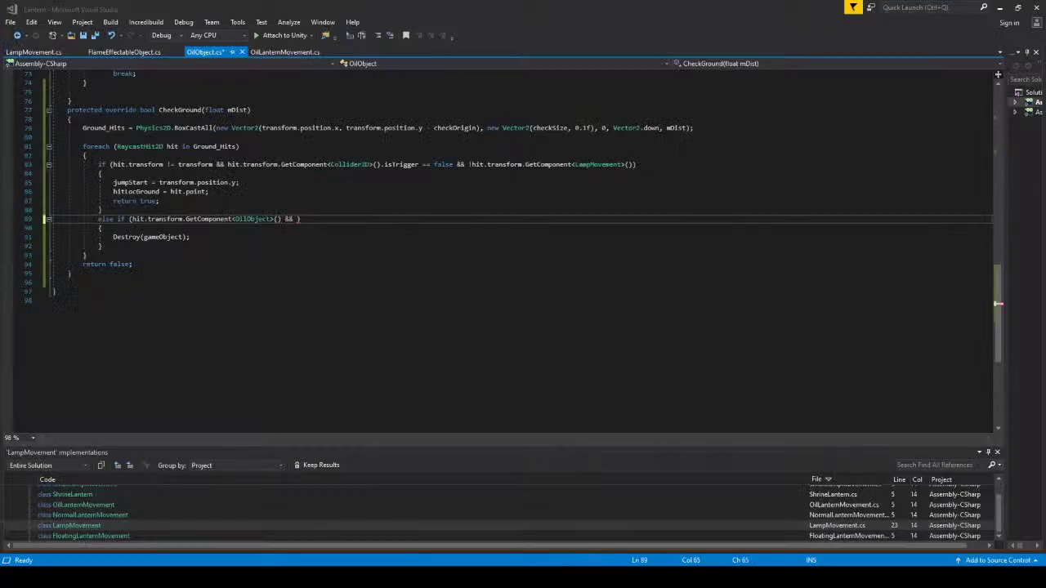
# Complete the OilObject else-if condition in CheckGround with && hit.transform != transform and save OilObject.cs.
pyautogui.press('Down')
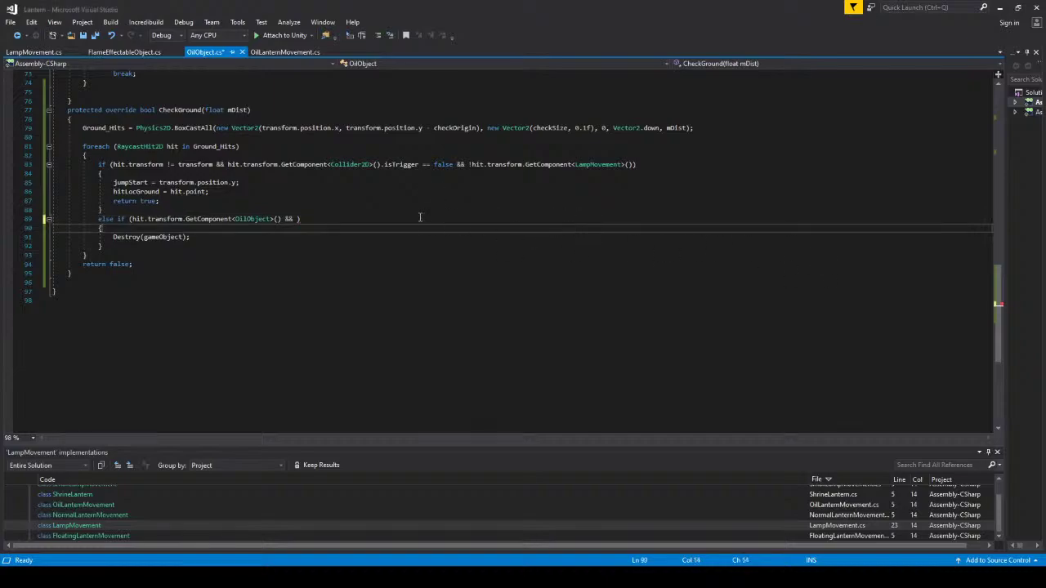
pyautogui.click(420, 218)
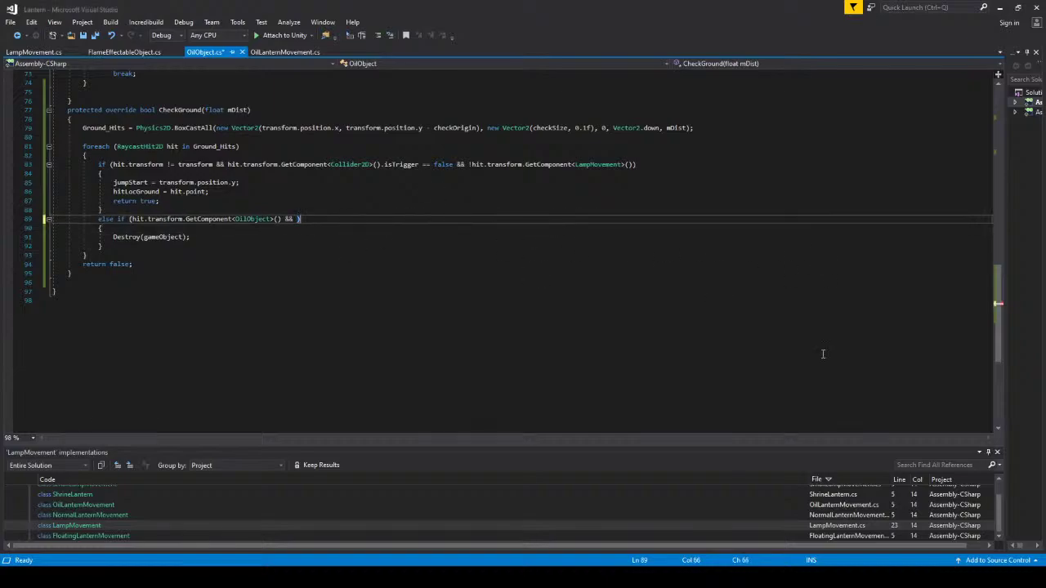
pyautogui.press('Left')
pyautogui.click(131, 219)
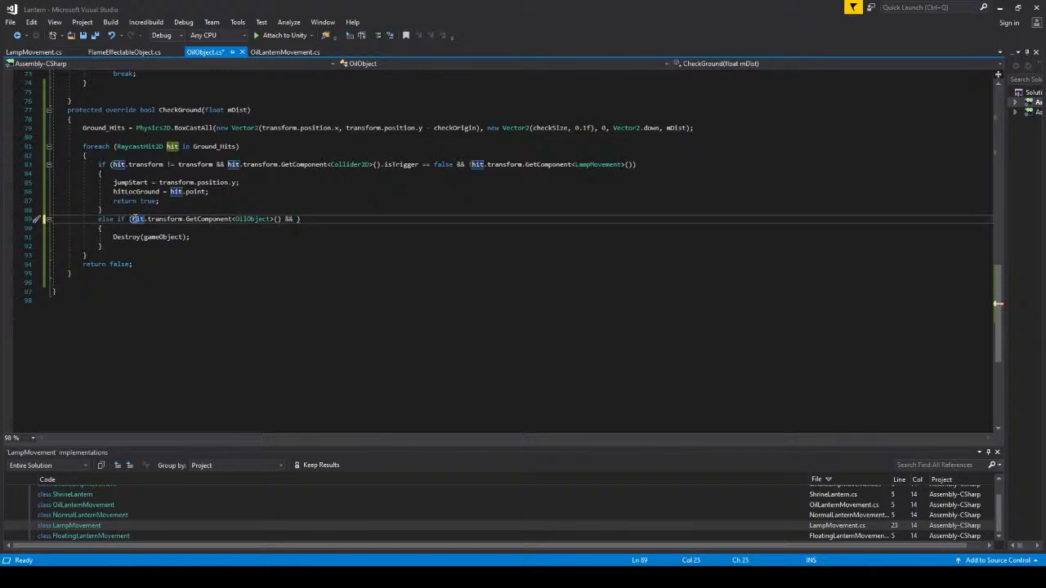
pyautogui.moveTo(131, 219); pyautogui.dragTo(183, 223)
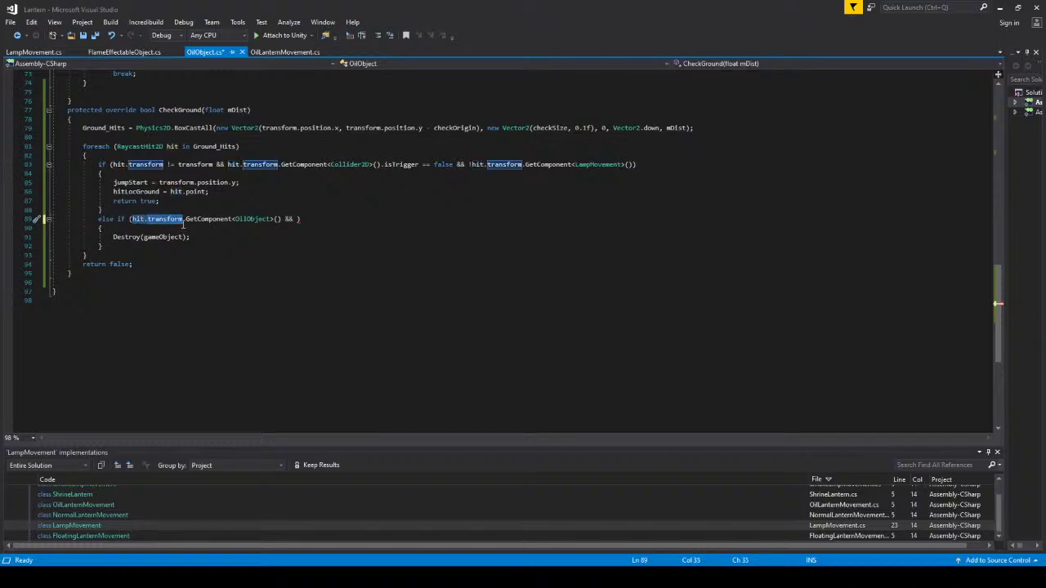
pyautogui.moveTo(214, 164); pyautogui.dragTo(113, 165)
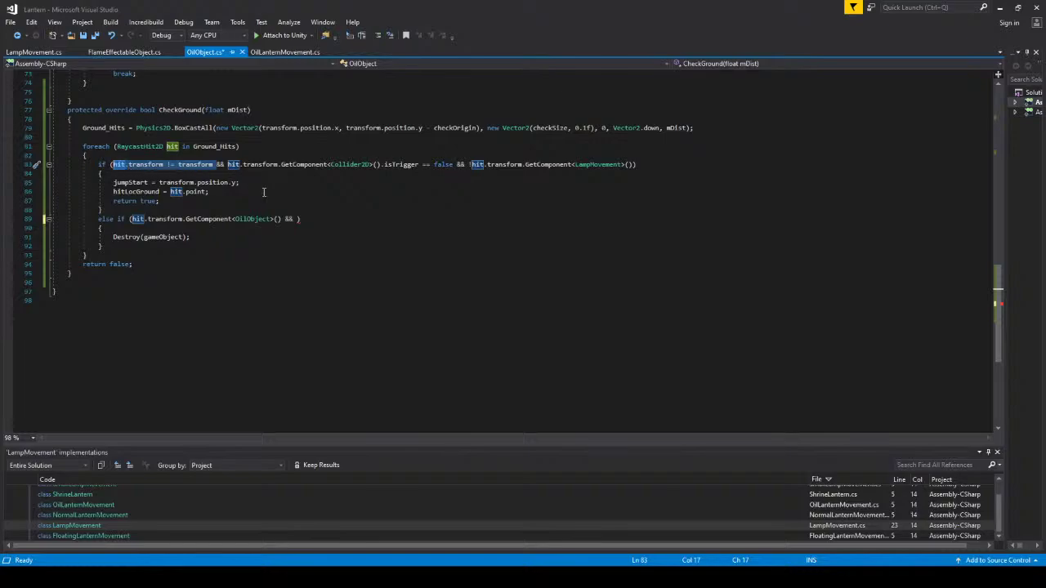
pyautogui.hotkey('ctrl', 'c')
pyautogui.click(296, 219)
pyautogui.hotkey('ctrl', 'v')
pyautogui.hotkey('ctrl', 's')
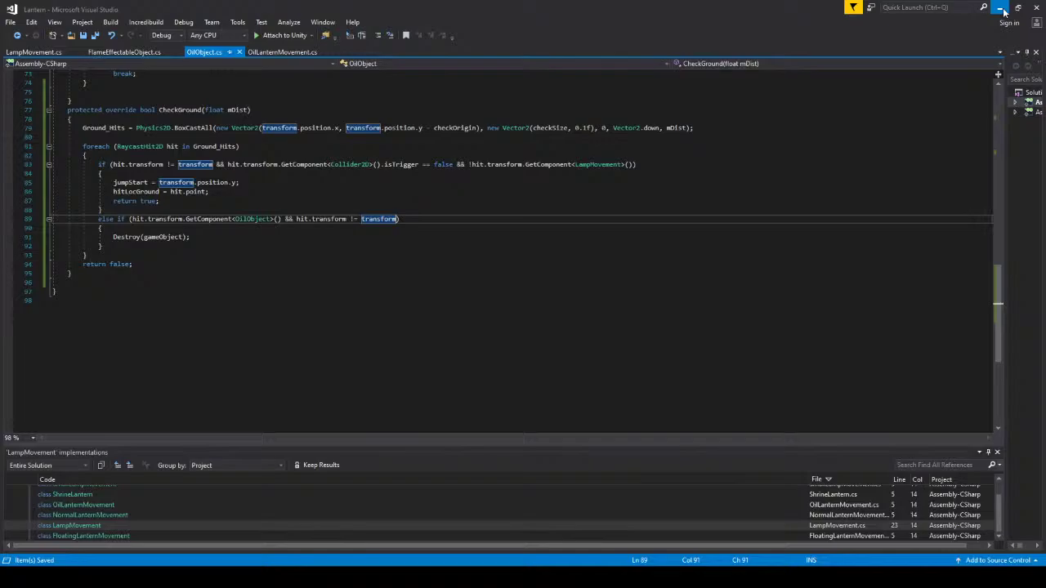
# Return to Unity and playtest the oil drops, walking the lantern right onto the ice blocks and back left over the laid oil.
pyautogui.click(1000, 7)
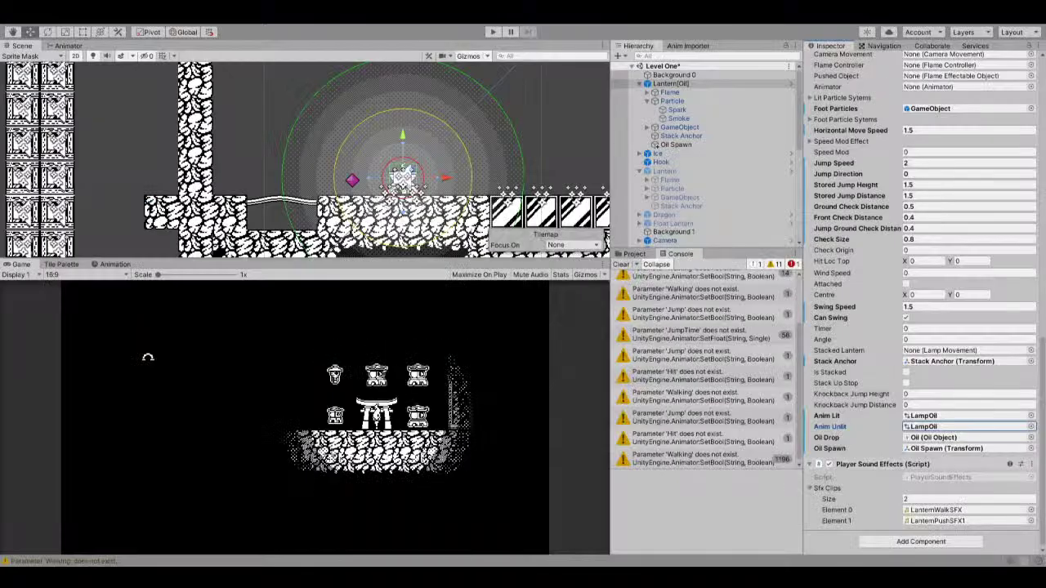
pyautogui.hotkey('ctrl', 'p')
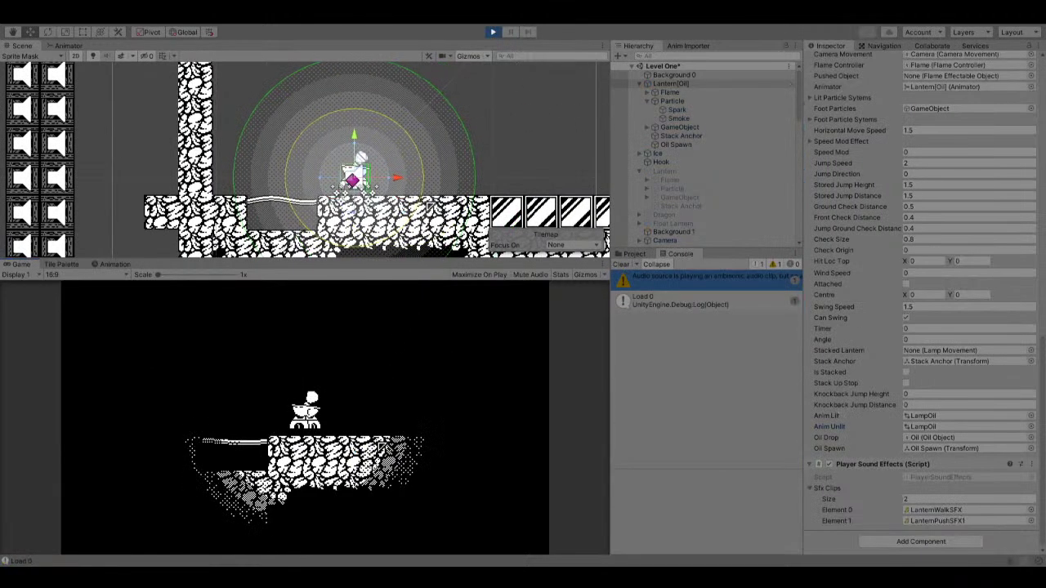
pyautogui.press('Right')
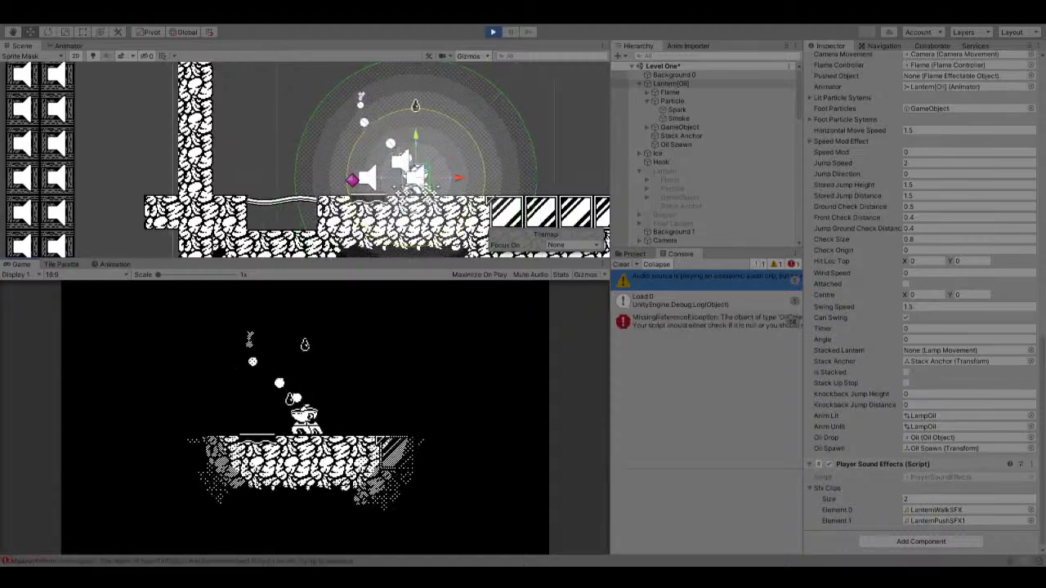
pyautogui.press('Right')
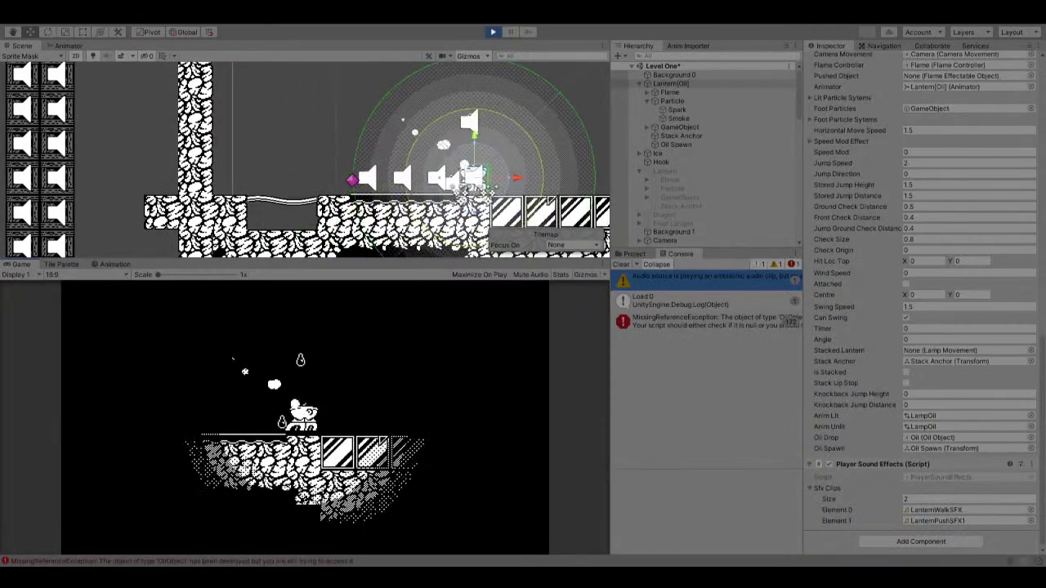
pyautogui.press('Right')
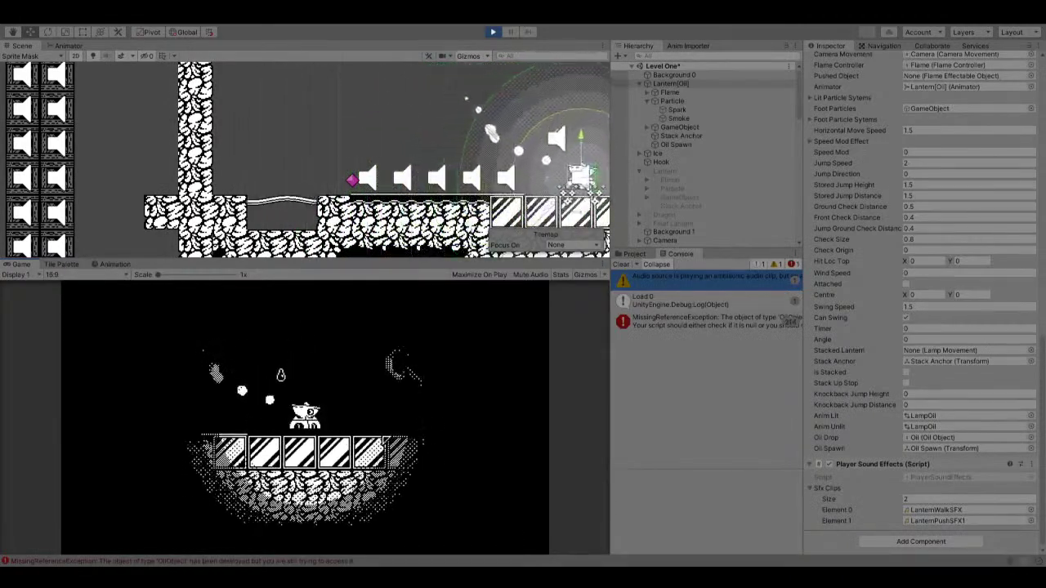
pyautogui.press('Right')
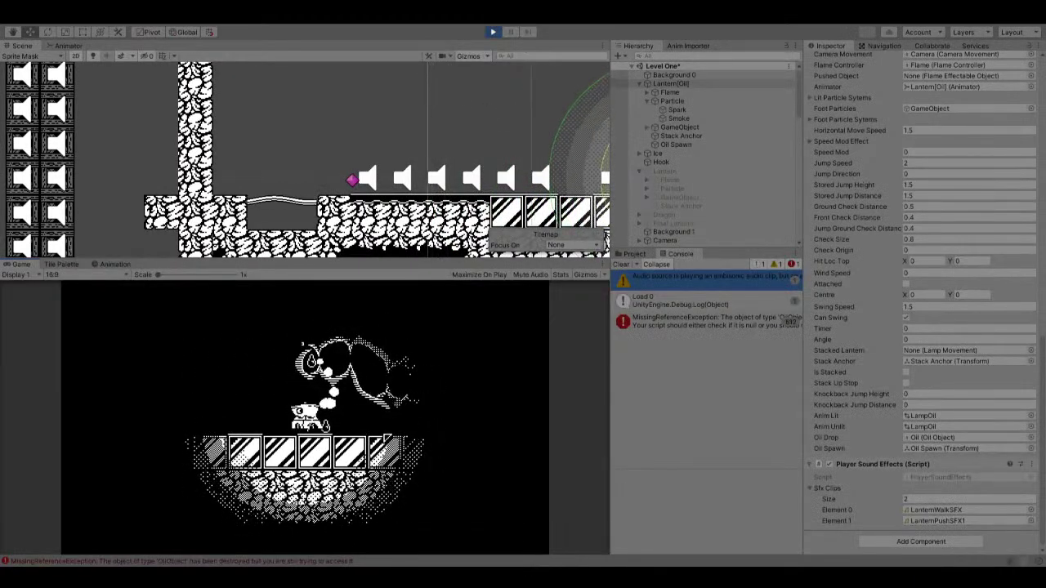
pyautogui.press('Left')
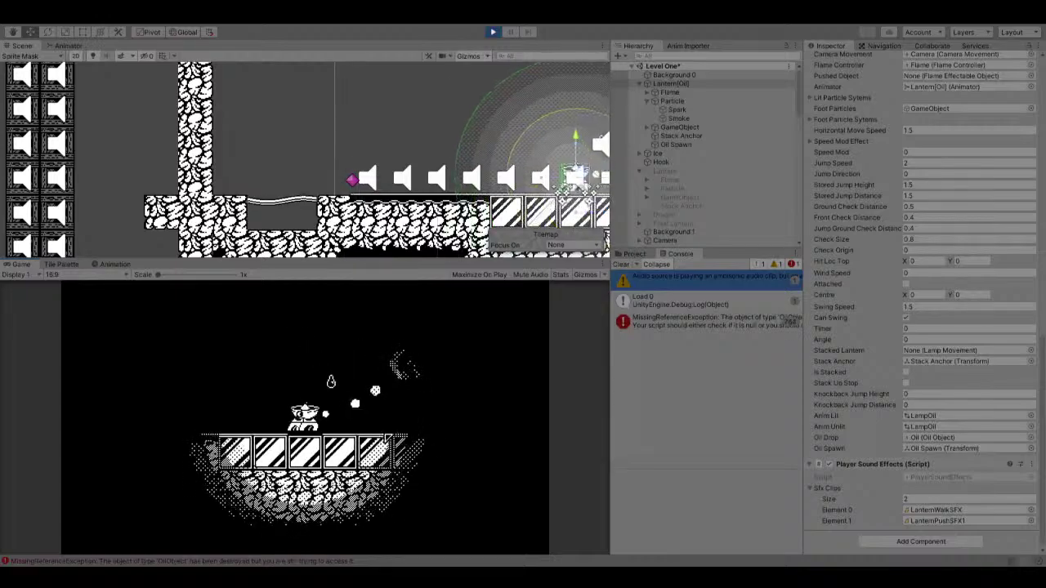
pyautogui.press('Left')
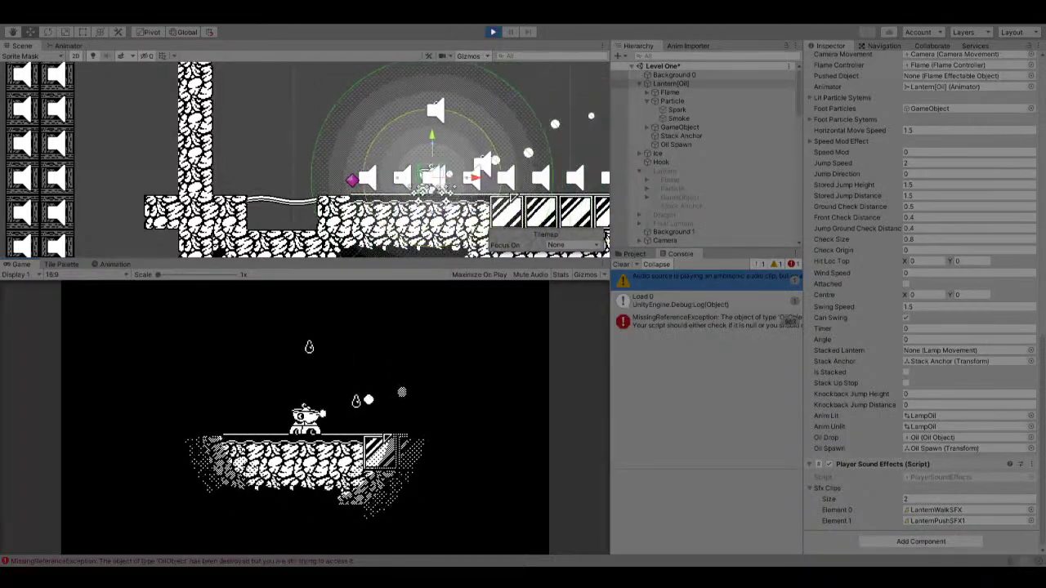
pyautogui.press('Left')
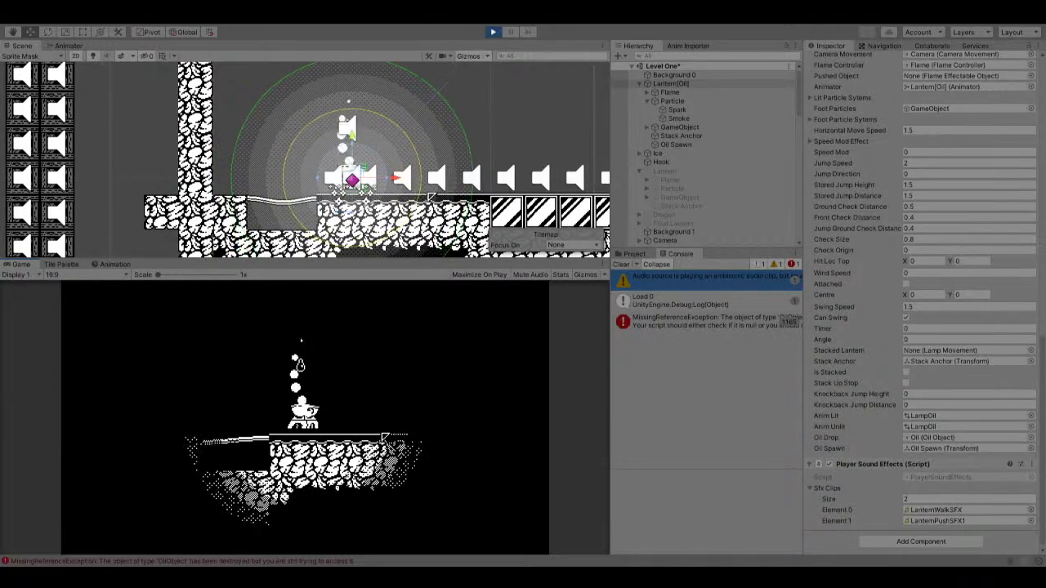
# Walk the lantern right again over the existing oil with a jump onto the ice blocks, and end the playtest.
pyautogui.press('Right')
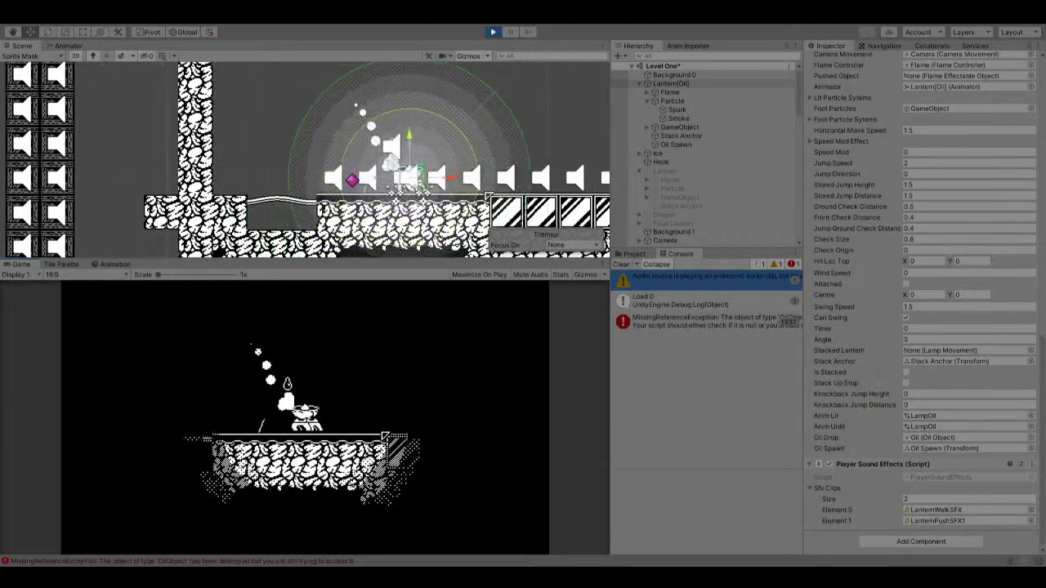
pyautogui.press('space')
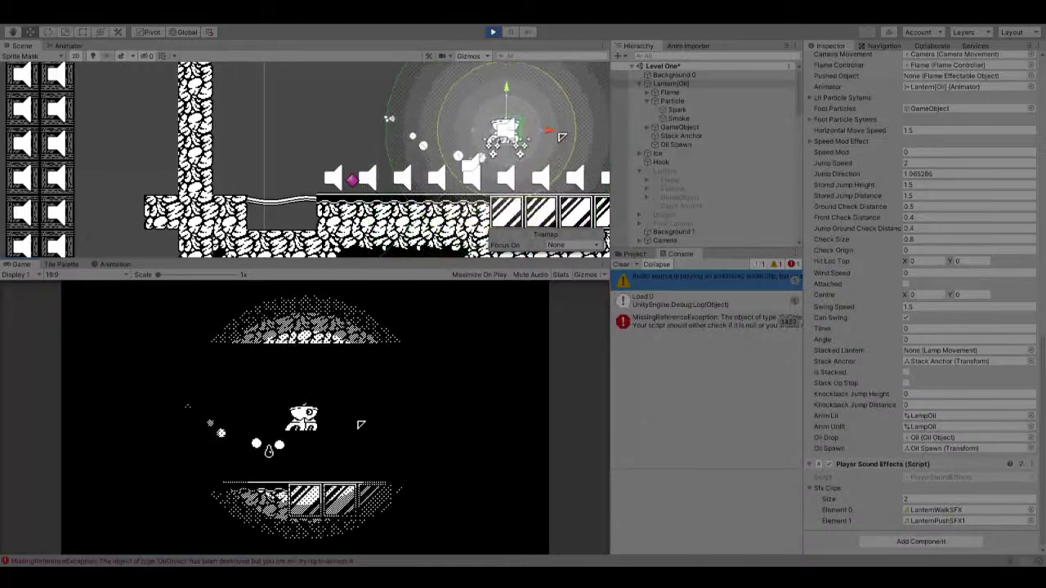
pyautogui.press('Right')
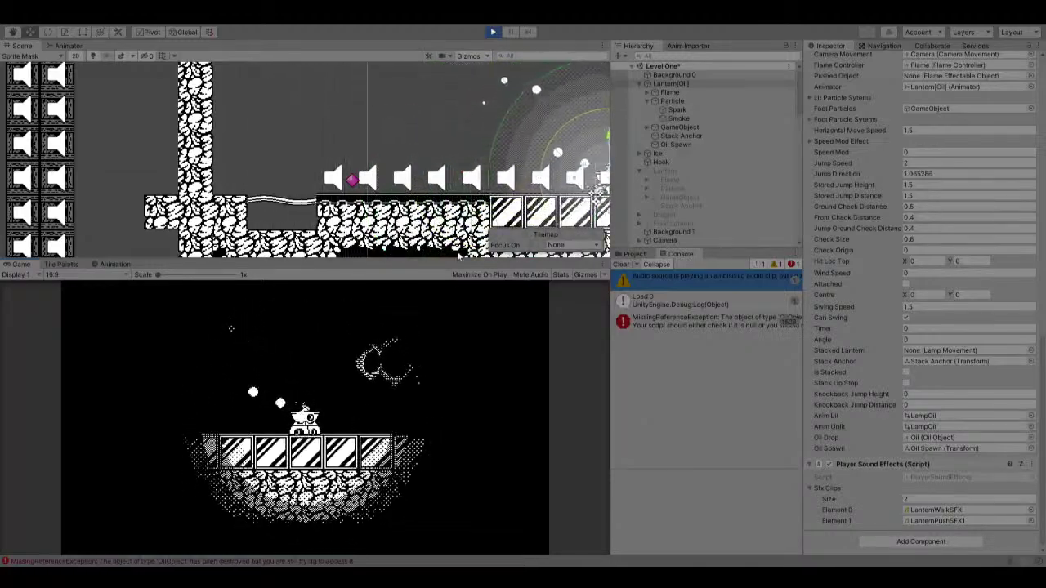
pyautogui.press('Right')
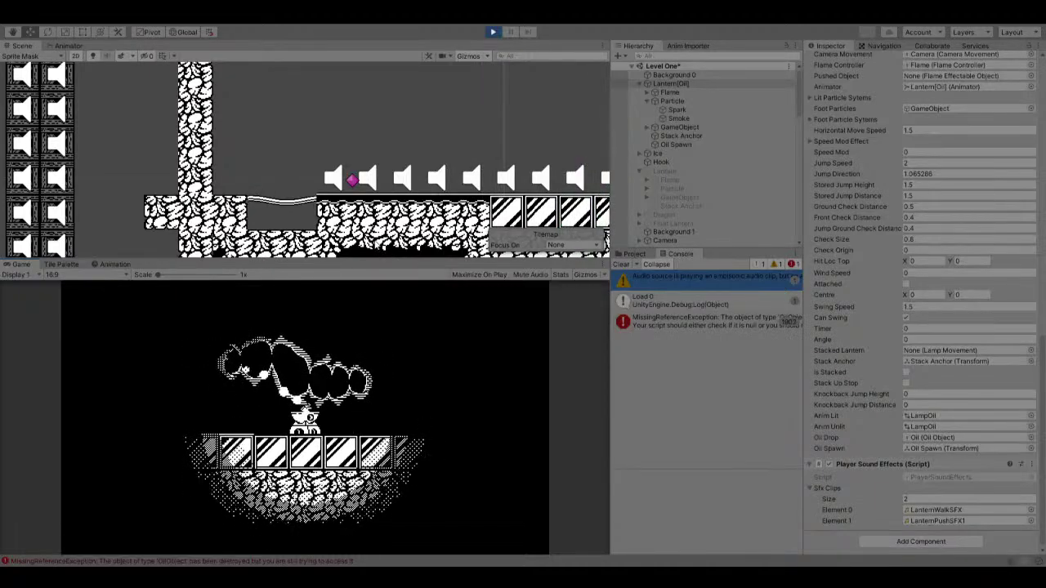
pyautogui.click(493, 32)
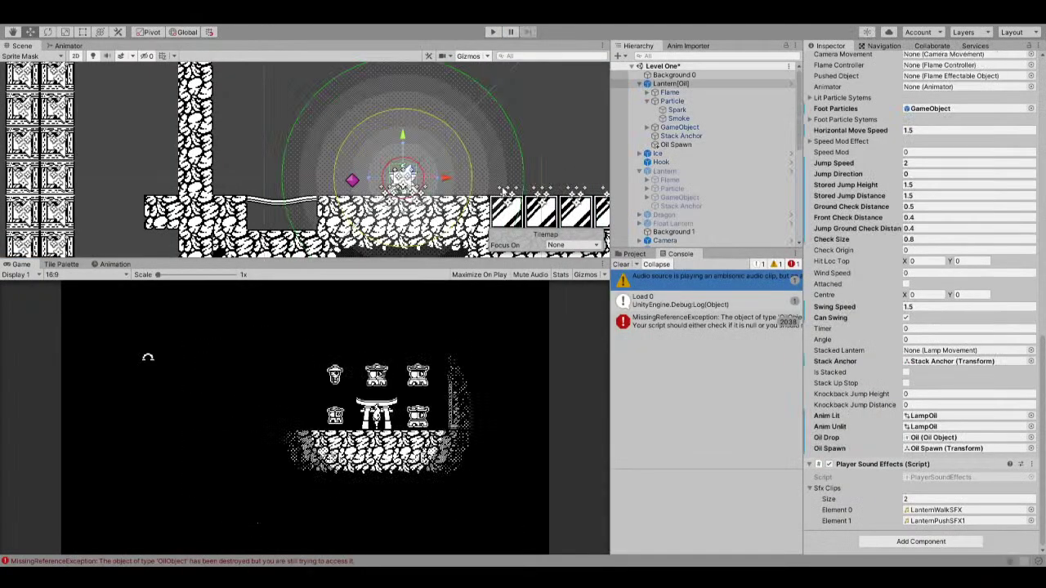
# Select the row of ice blocks beside the stone ledge in the scene and deactivate them.
pyautogui.moveTo(489, 181); pyautogui.dragTo(336, 89)
pyautogui.moveTo(336, 88); pyautogui.dragTo(215, 113, button='middle')
pyautogui.moveTo(220, 106); pyautogui.dragTo(601, 181)
pyautogui.scroll(5, 881, 56)
pyautogui.click(832, 61)
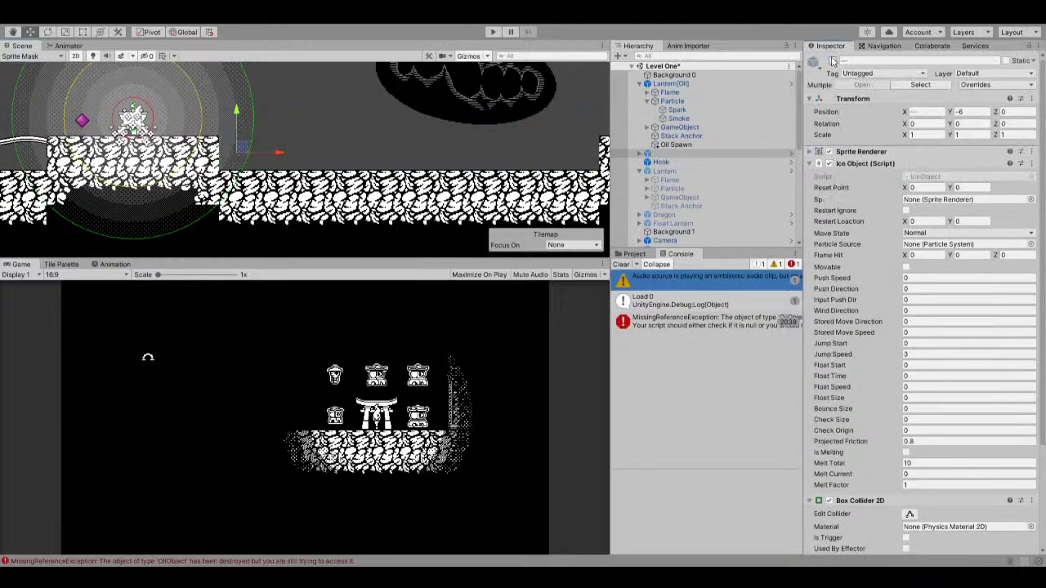
# Playtest the lantern dropping oil while moving right off the ledge and along the lower stone ground to the far ledge.
pyautogui.click(490, 32)
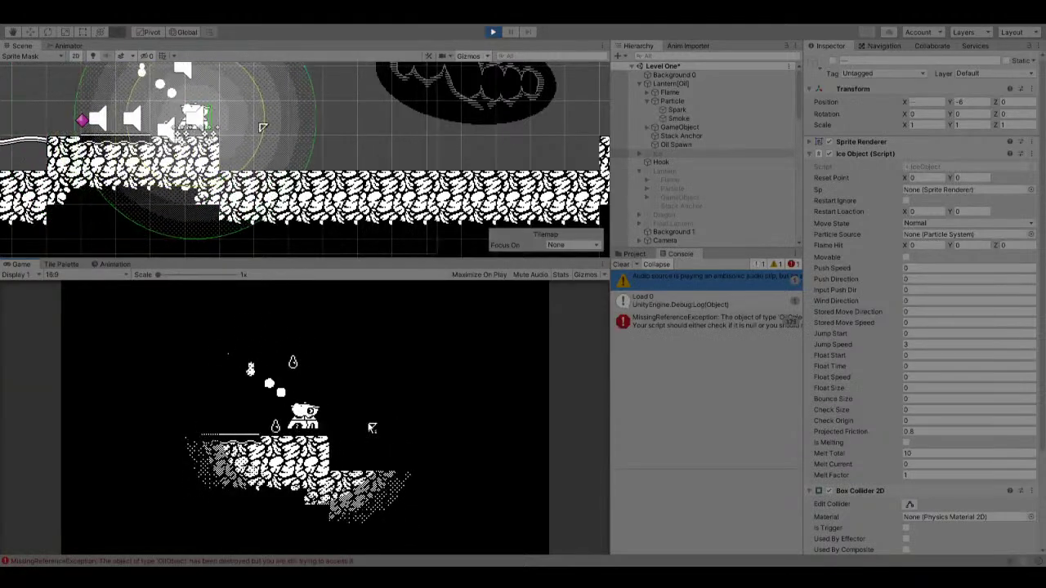
pyautogui.press('Right')
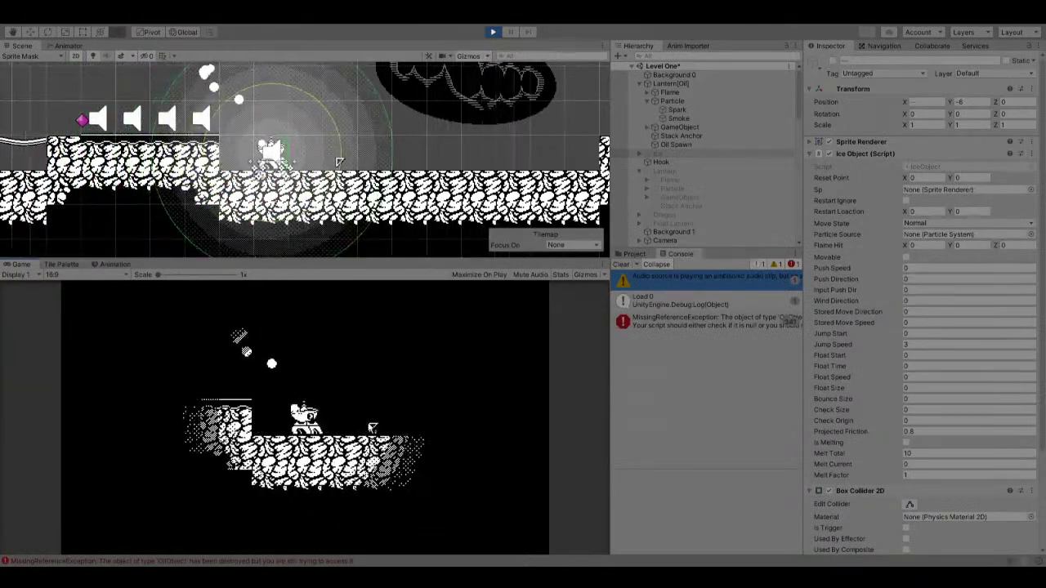
pyautogui.press('Right')
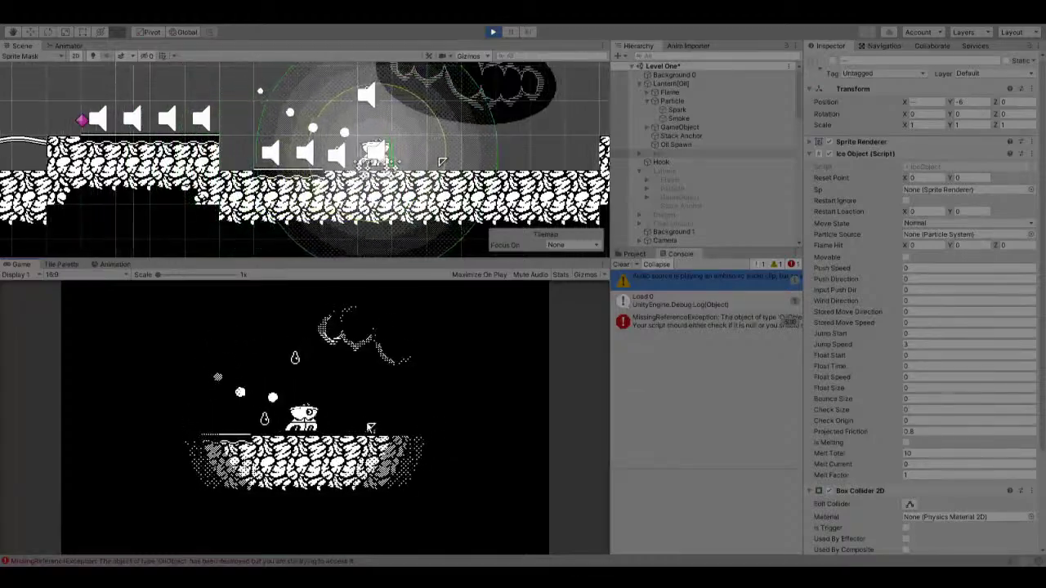
pyautogui.press('Right')
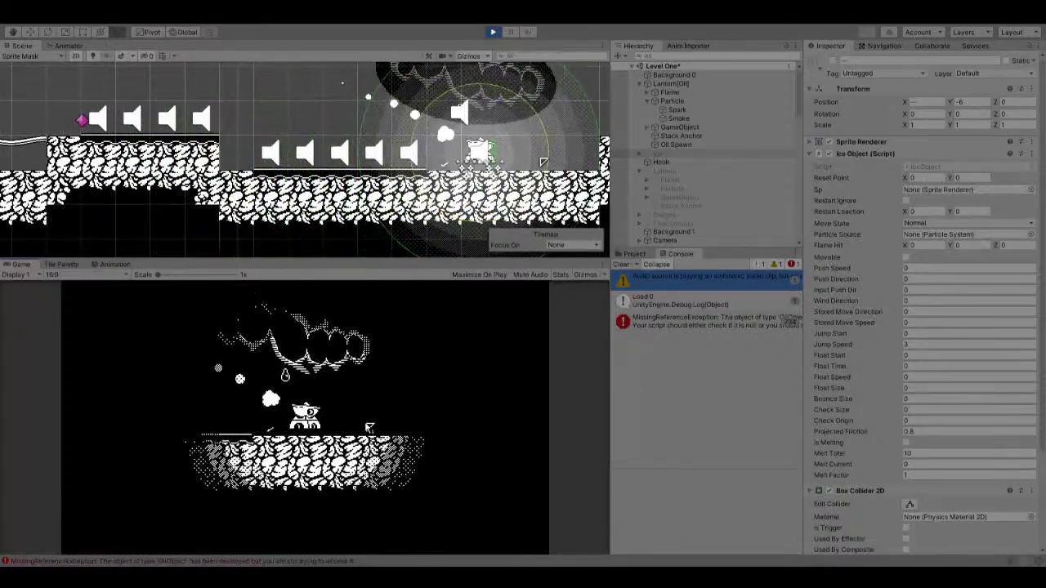
pyautogui.press('Right')
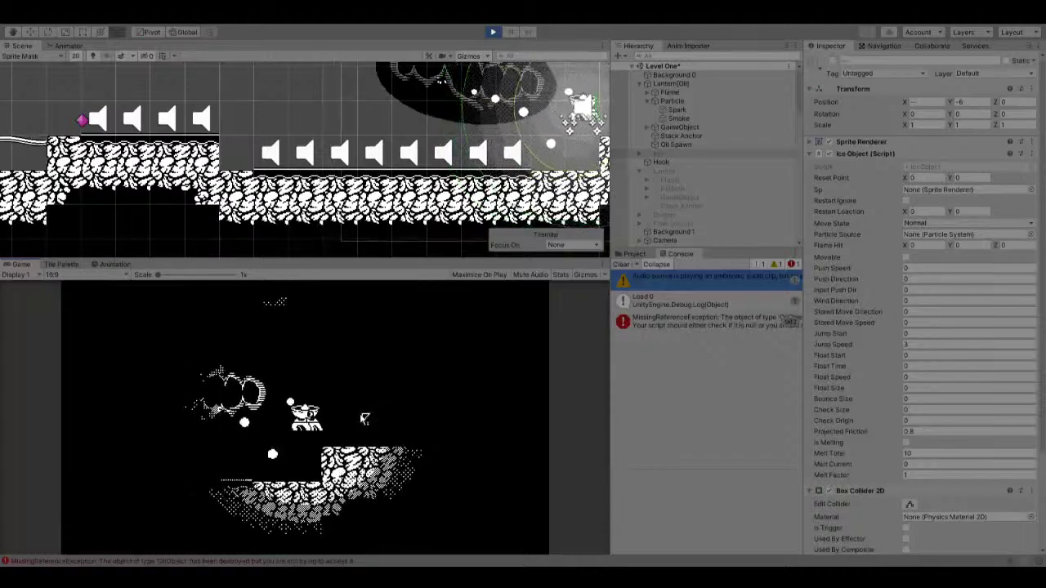
# Try a Y position of 1 for Oil Spawn while the game is running, test the oil drop, and stop play mode.
pyautogui.press('Right')
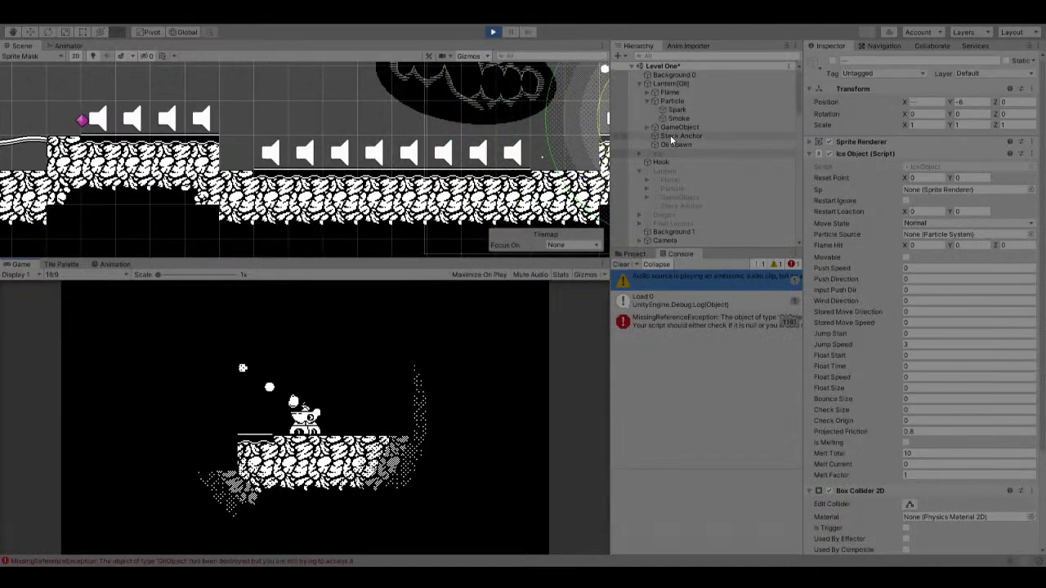
pyautogui.click(678, 145)
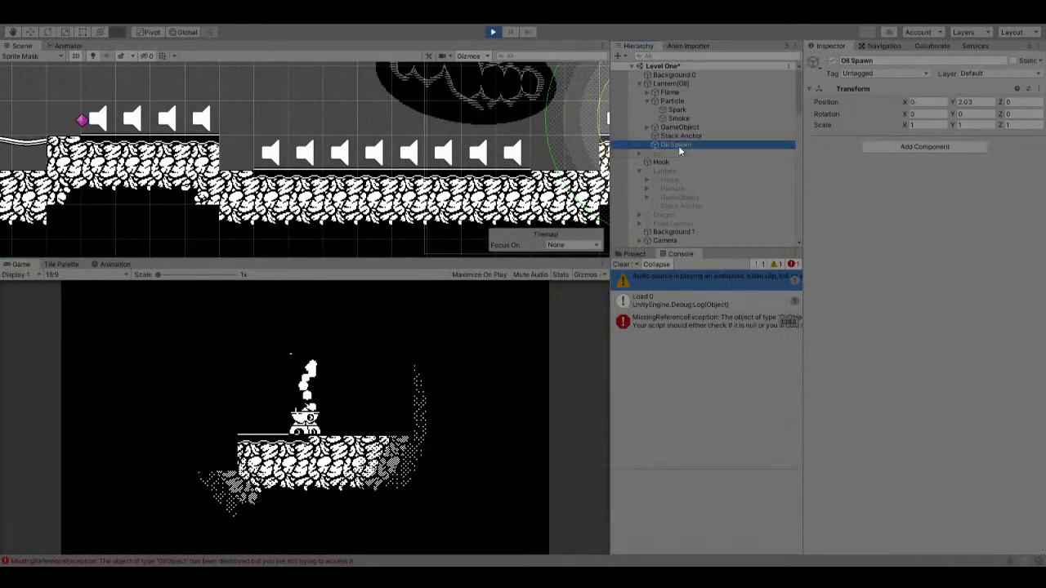
pyautogui.moveTo(978, 102); pyautogui.dragTo(953, 102)
pyautogui.write('1')
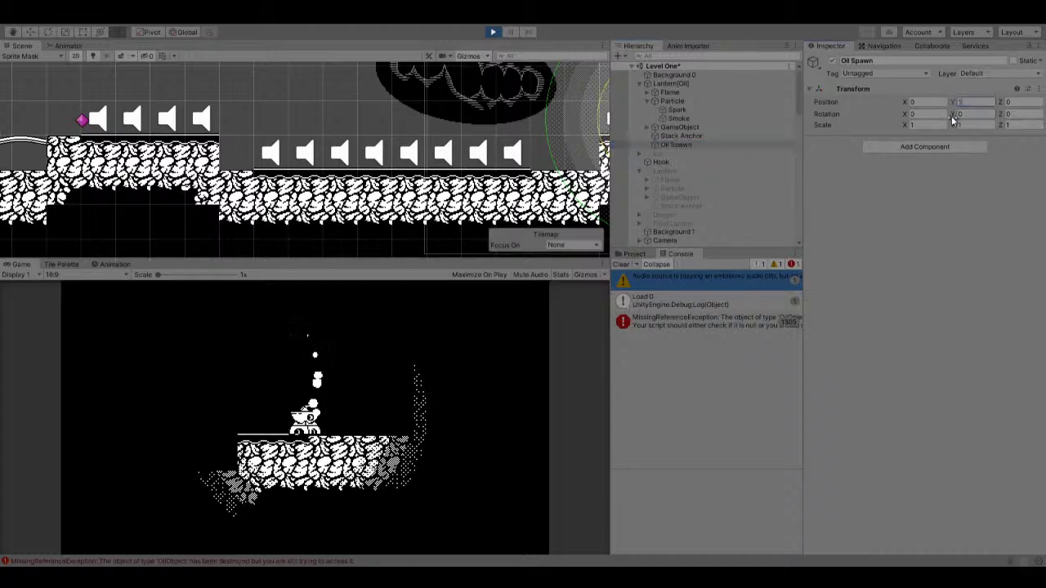
pyautogui.press('Return')
pyautogui.press('f')
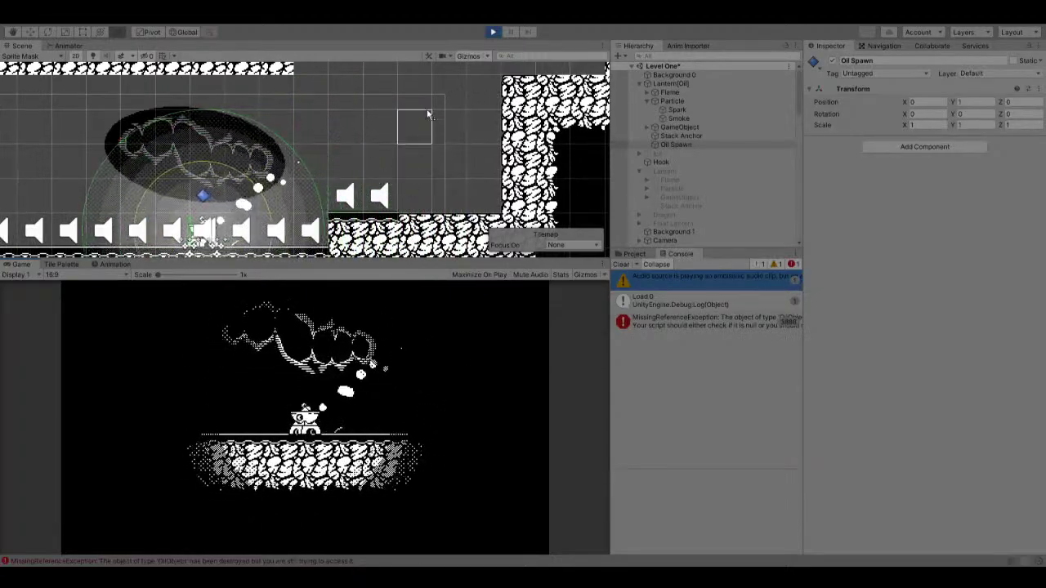
pyautogui.hotkey('ctrl', 'p')
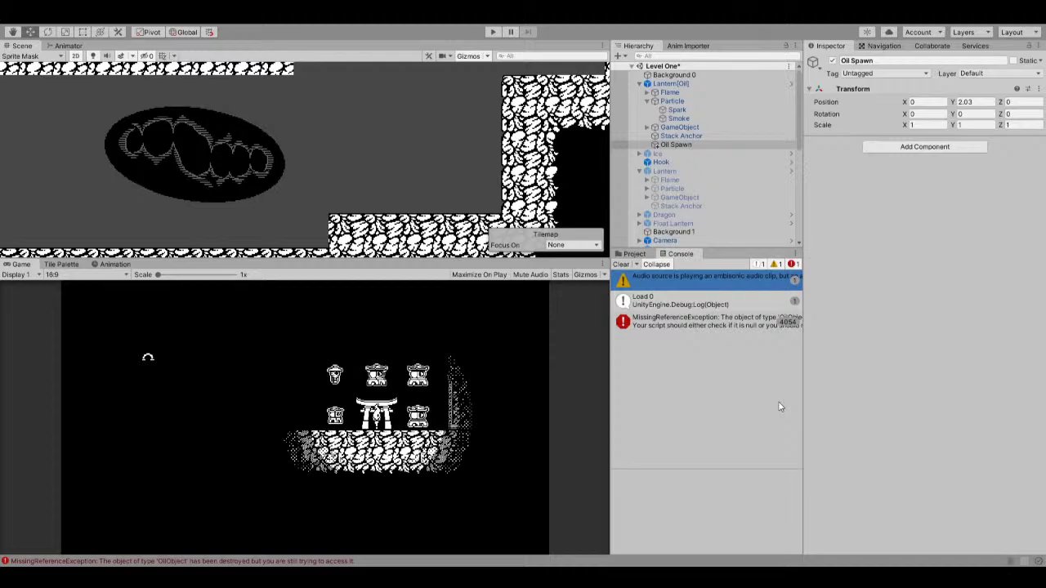
# Run the level again to playtest the oil lantern, and exit play mode.
pyautogui.click(491, 32)
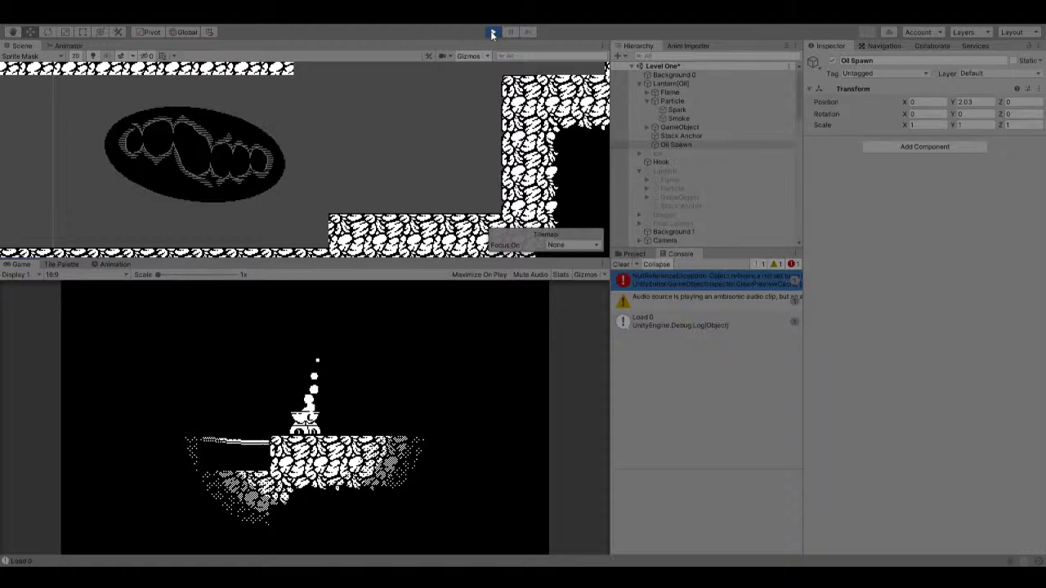
pyautogui.click(492, 33)
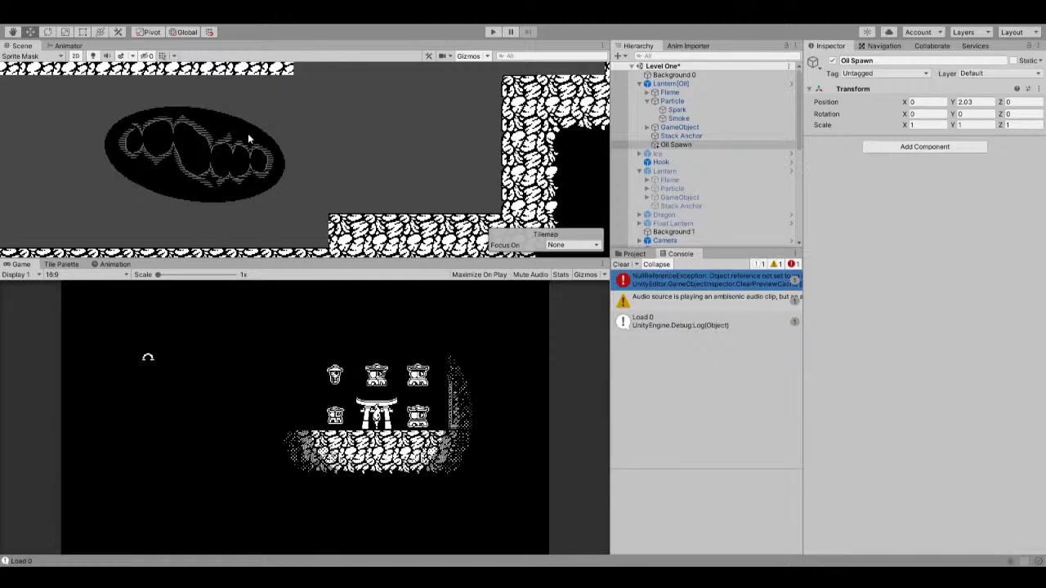
pyautogui.press('f')
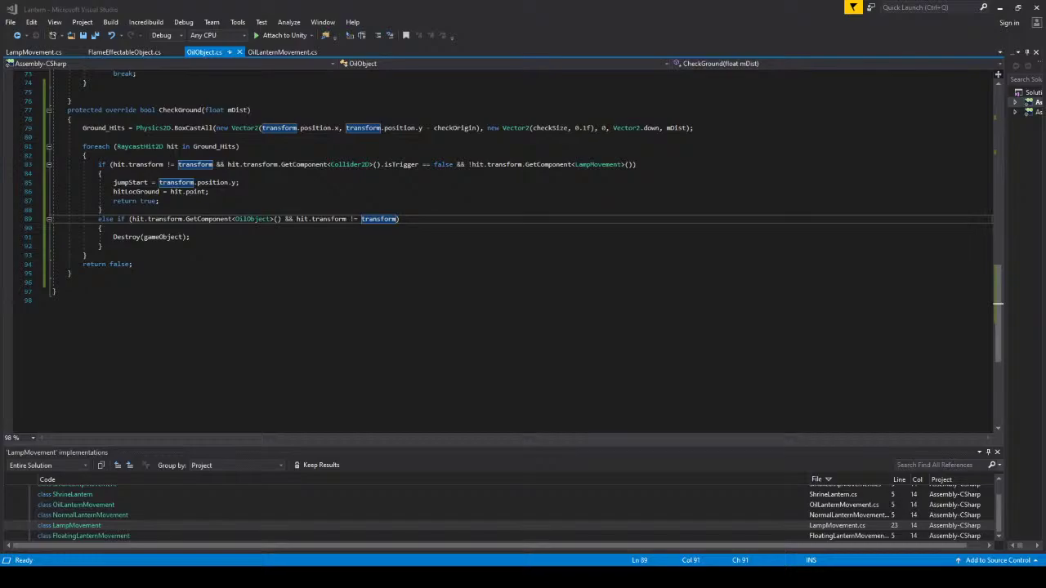
# Switch to Visual Studio and examine LampMovement.cs from its CheckGround method back to the jump logic in AerialControl.
pyautogui.click(33, 51)
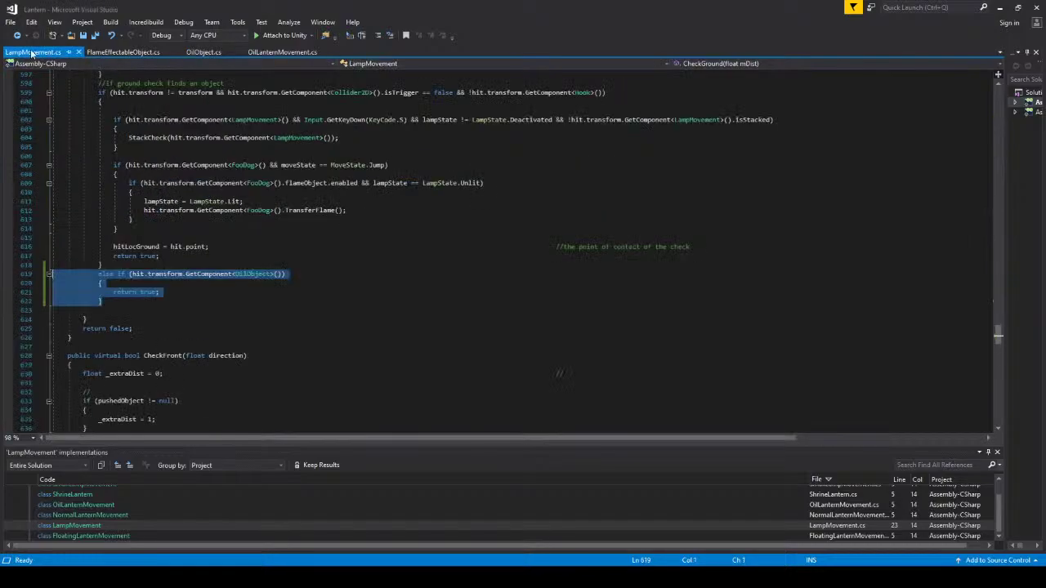
pyautogui.scroll(15, 267, 318)
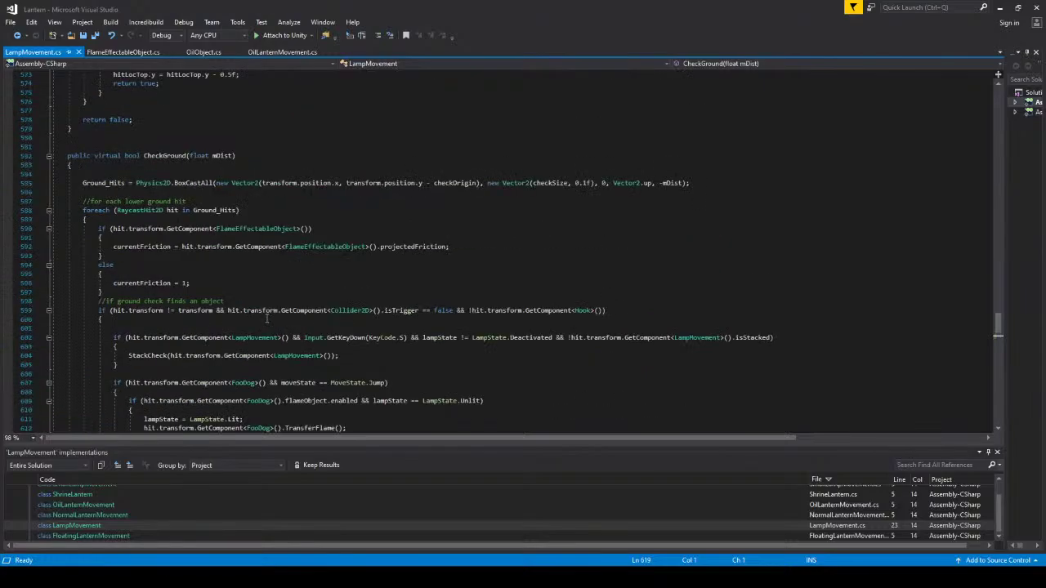
pyautogui.scroll(9, 266, 319)
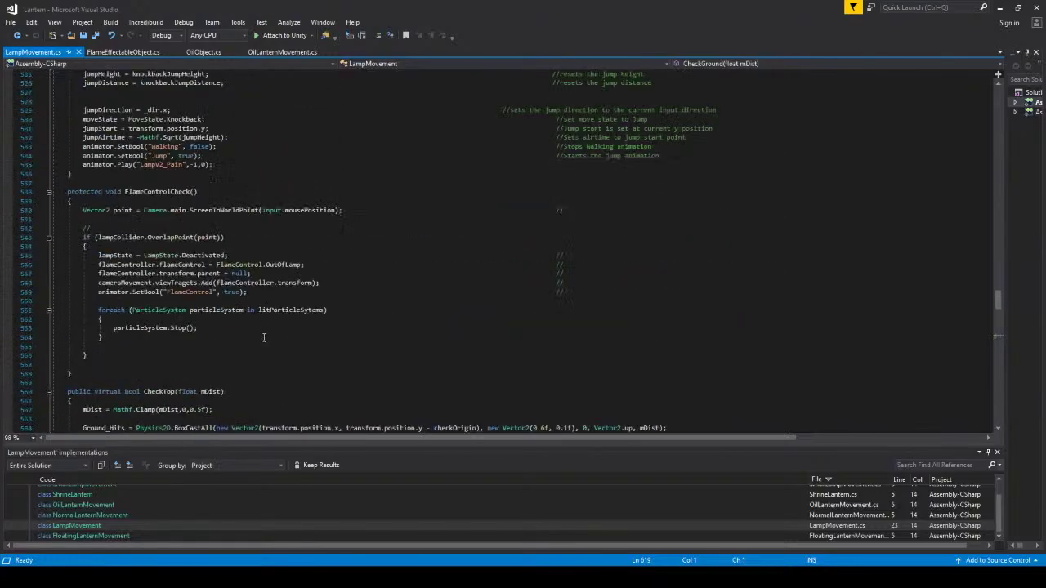
pyautogui.scroll(20, 267, 338)
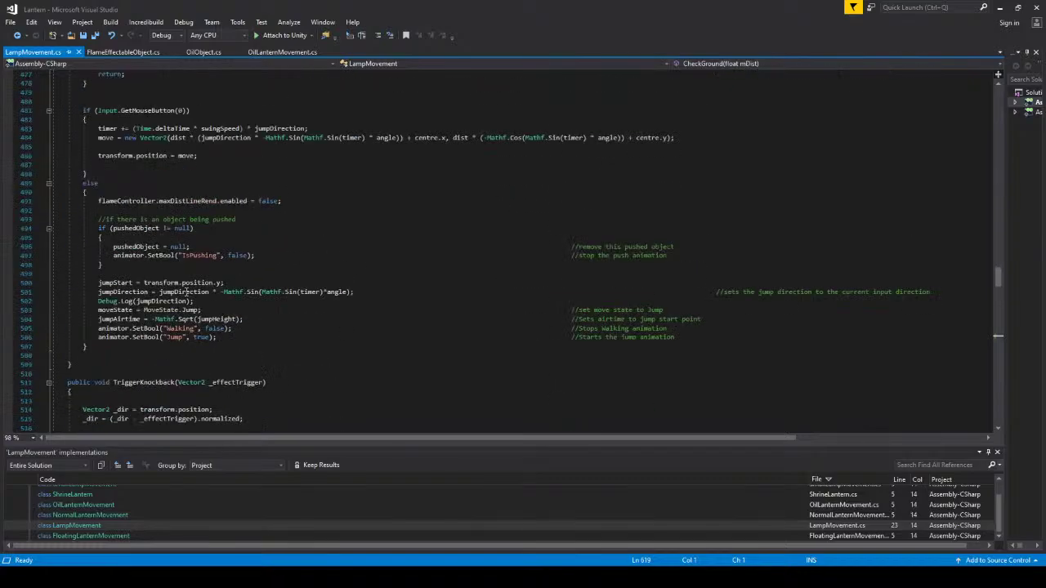
pyautogui.scroll(10, 185, 292)
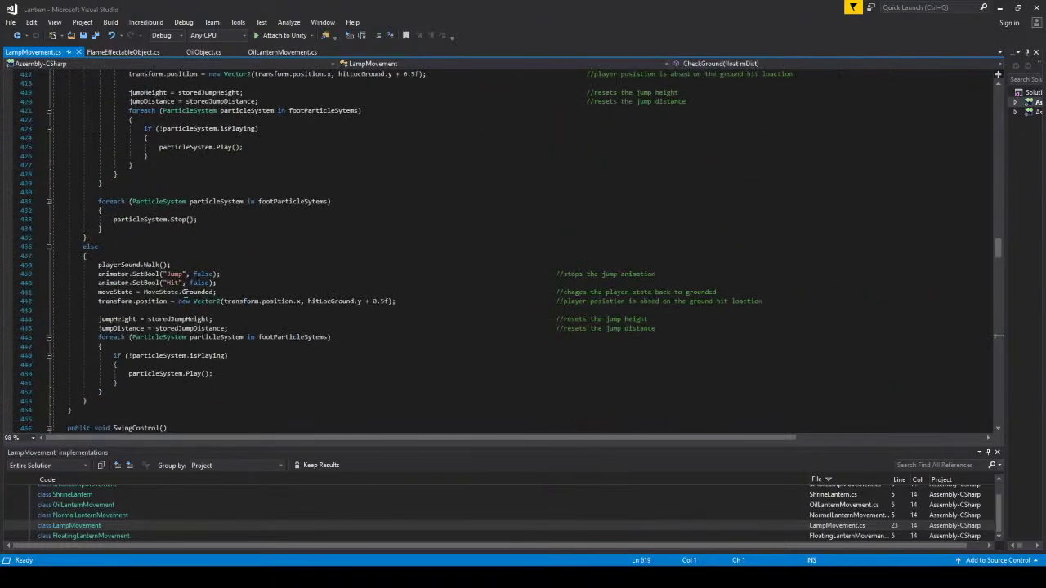
pyautogui.scroll(6, 170, 255)
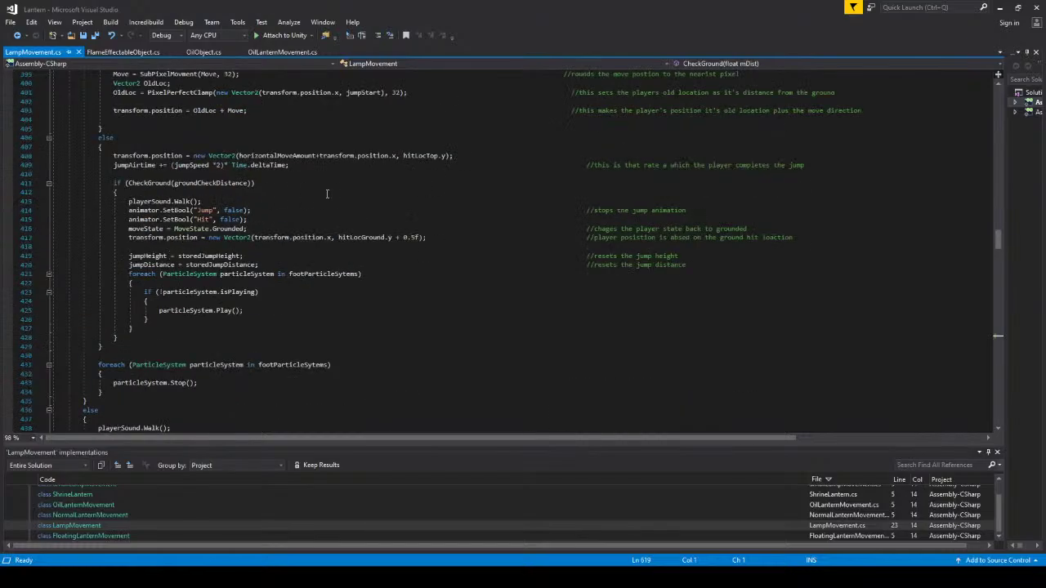
pyautogui.scroll(8, 319, 199)
pyautogui.scroll(3, 300, 208)
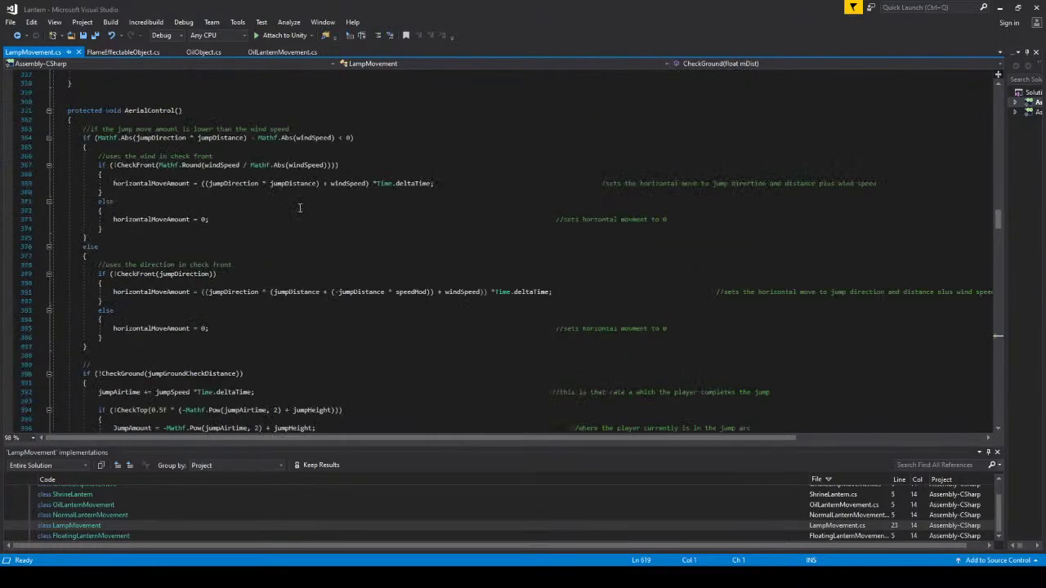
pyautogui.scroll(-7, 300, 208)
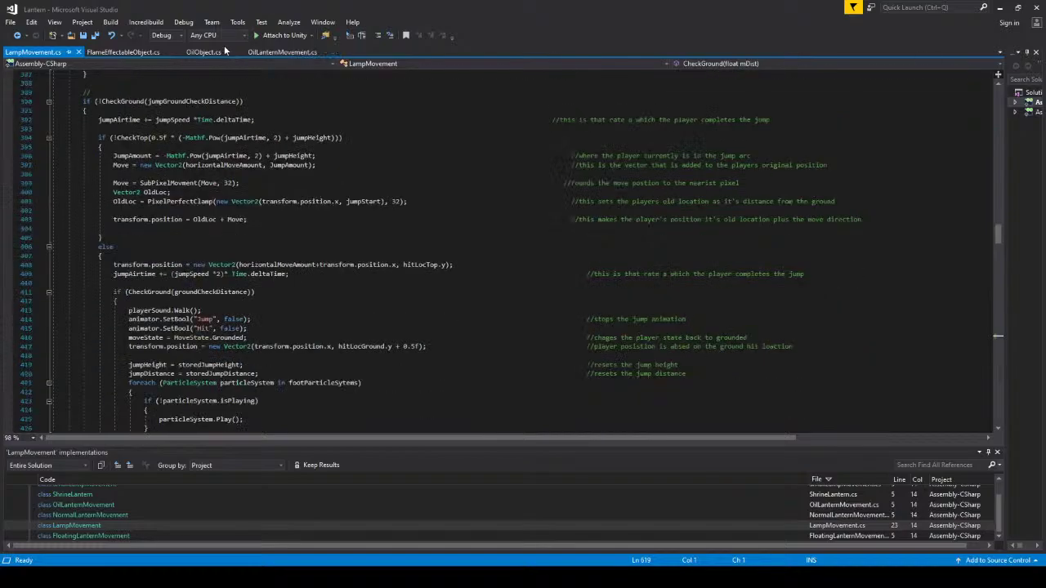
# Compare how jumpAirtime is calculated in OilObject.cs with the jump and fall code in LampMovement.cs.
pyautogui.click(201, 52)
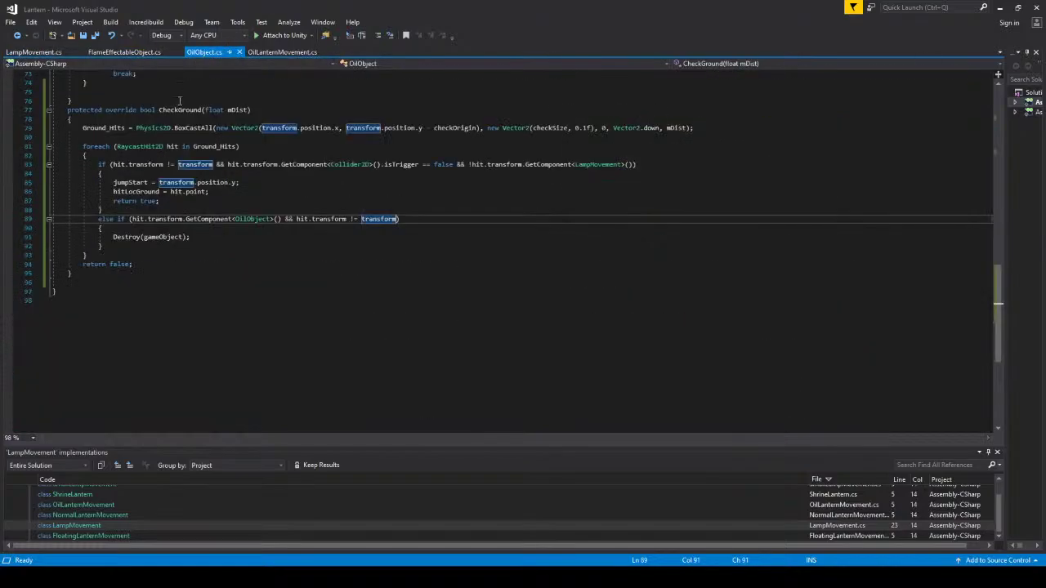
pyautogui.scroll(15, 179, 101)
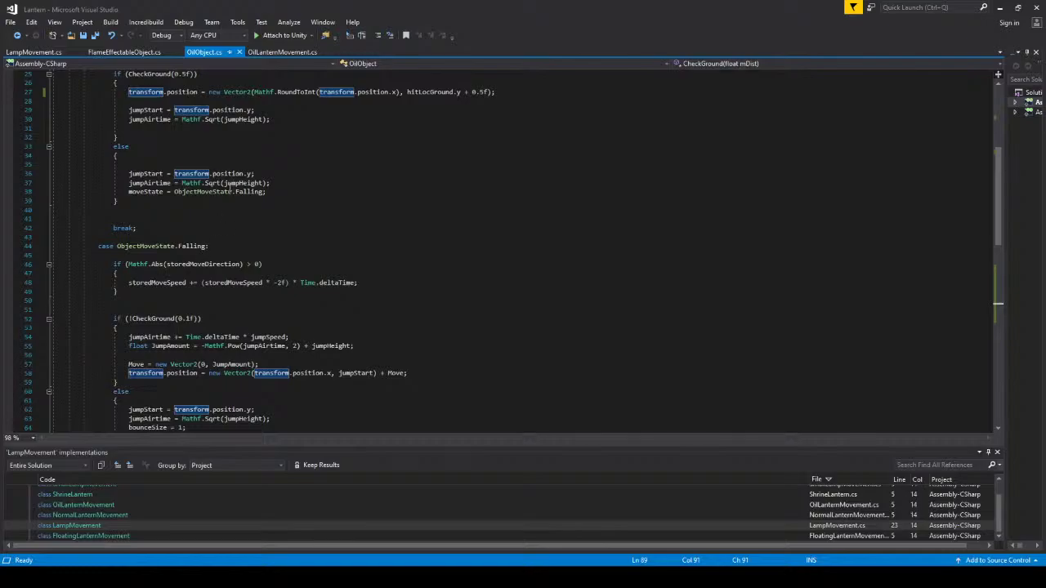
pyautogui.click(232, 183)
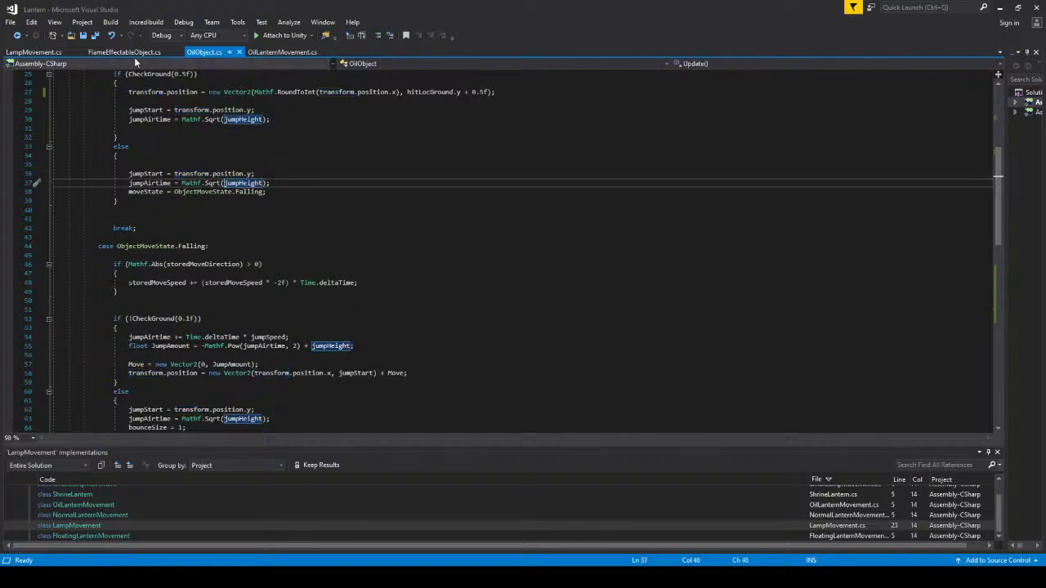
pyautogui.click(52, 55)
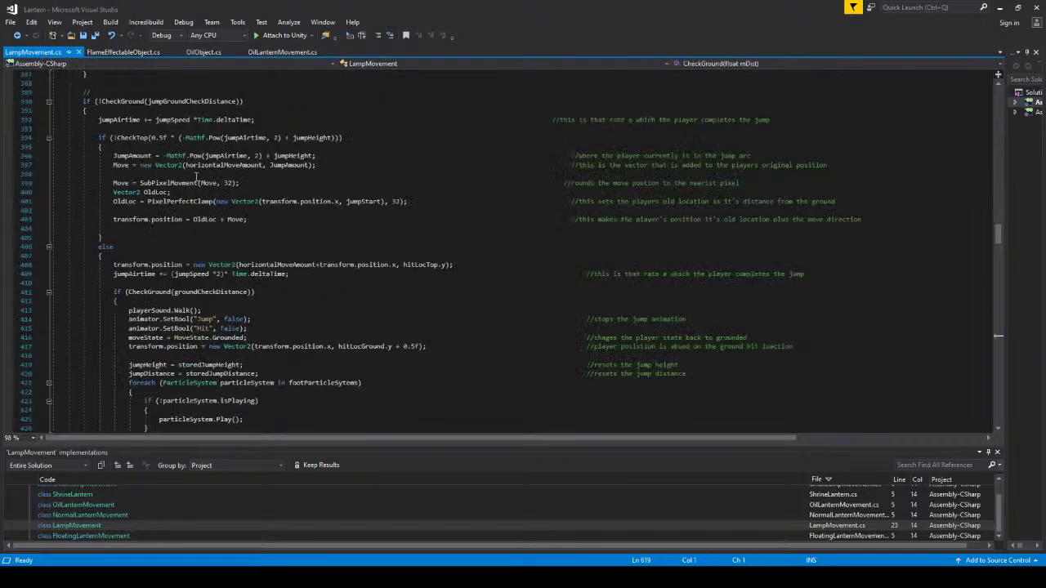
pyautogui.scroll(14, 197, 175)
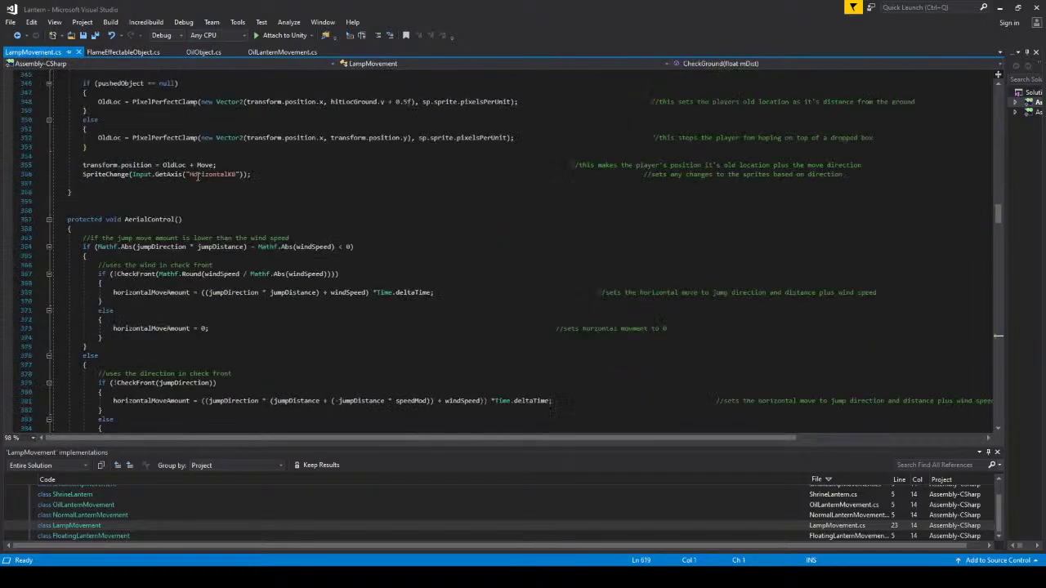
pyautogui.click(156, 218)
pyautogui.scroll(10, 155, 219)
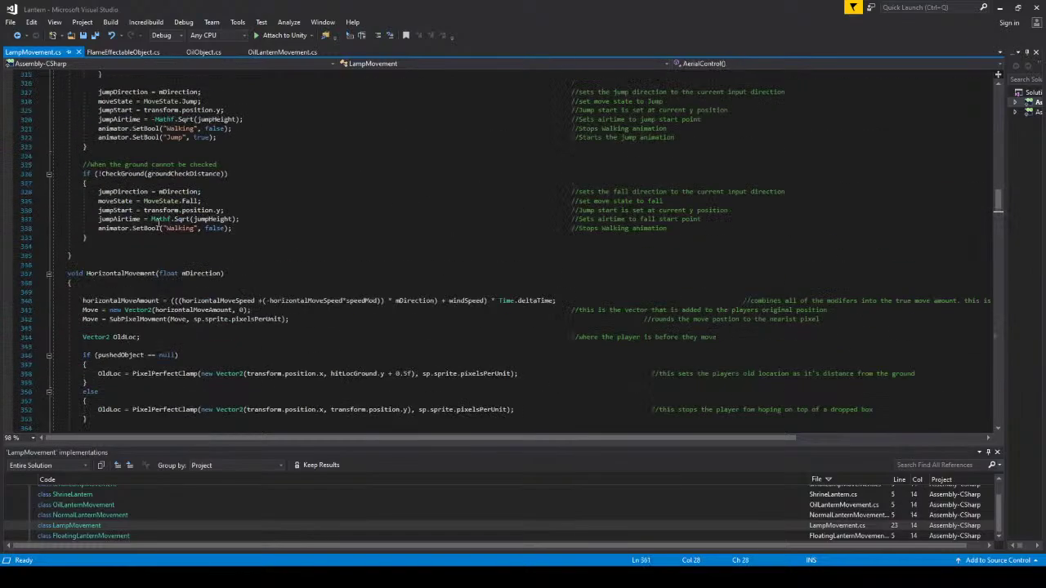
pyautogui.scroll(6, 157, 221)
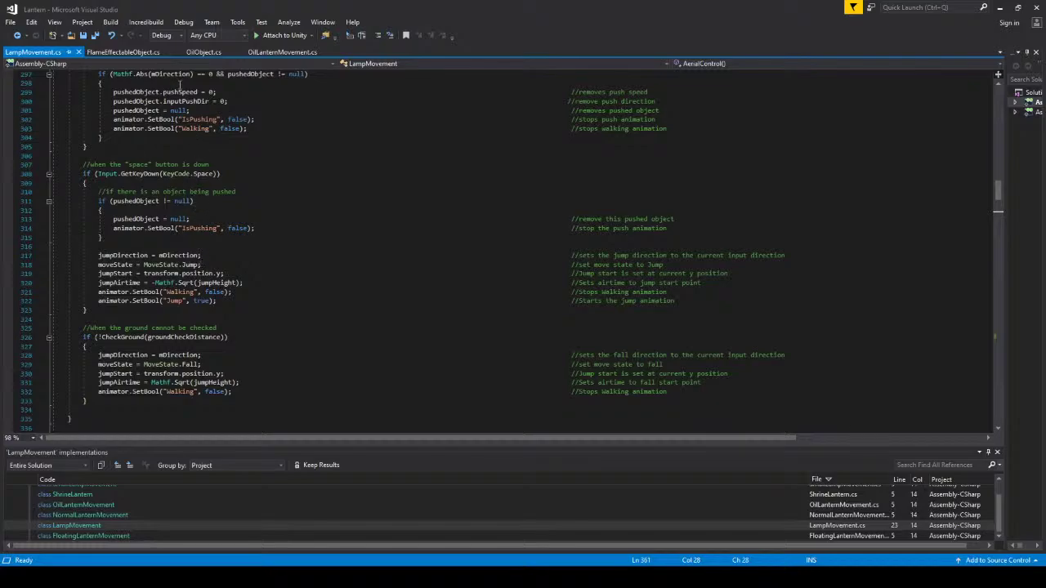
# Examine the ground check and the Normal, Falling and Bounce state code in FlameEffectableObject.cs.
pyautogui.click(136, 51)
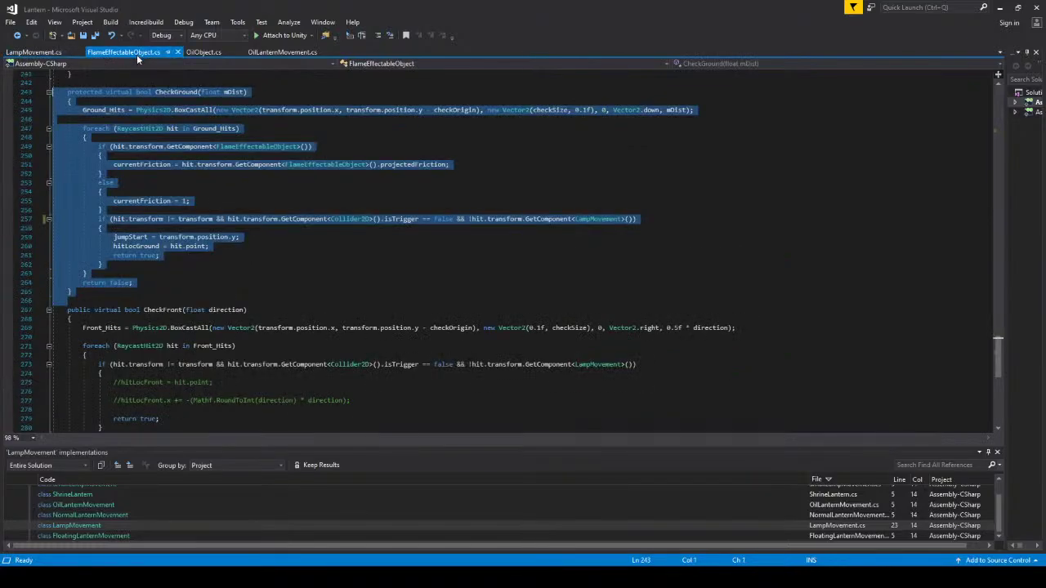
pyautogui.scroll(-4, 192, 269)
pyautogui.scroll(12, 155, 168)
pyautogui.scroll(8, 153, 196)
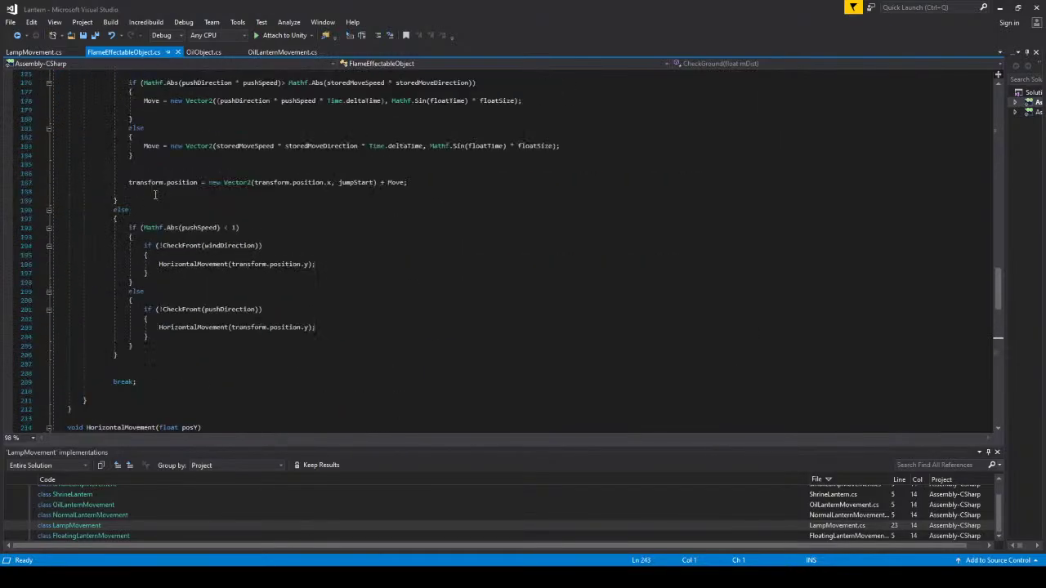
pyautogui.scroll(20, 154, 209)
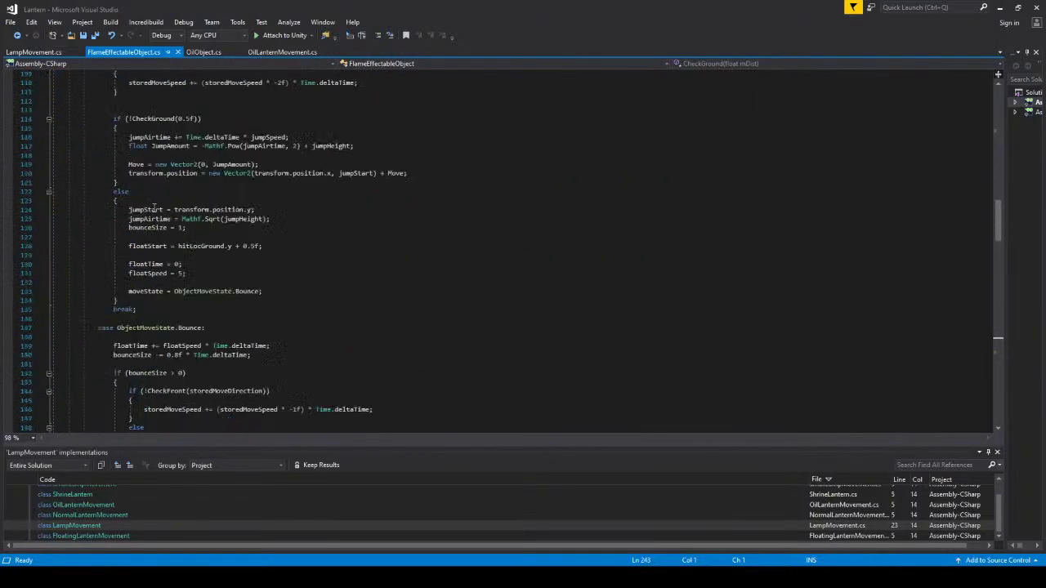
pyautogui.scroll(6, 153, 213)
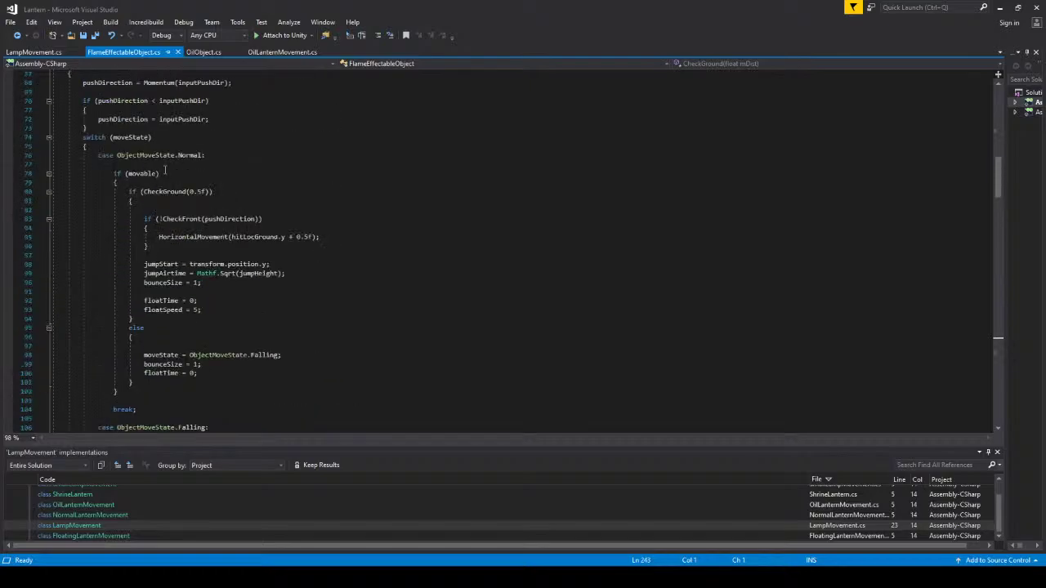
# Change both jumpAirtime assignments in the Normal case of OilObject.cs to -Mathf.Sqrt(jumpHeight) and save the script.
pyautogui.click(203, 52)
pyautogui.scroll(7, 188, 209)
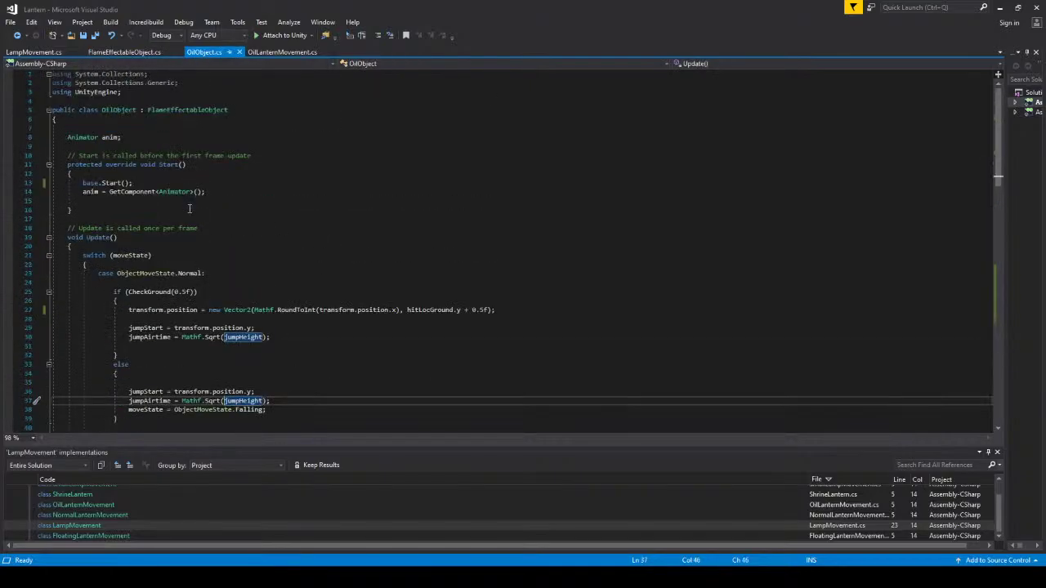
pyautogui.scroll(-4, 142, 304)
pyautogui.click(133, 283)
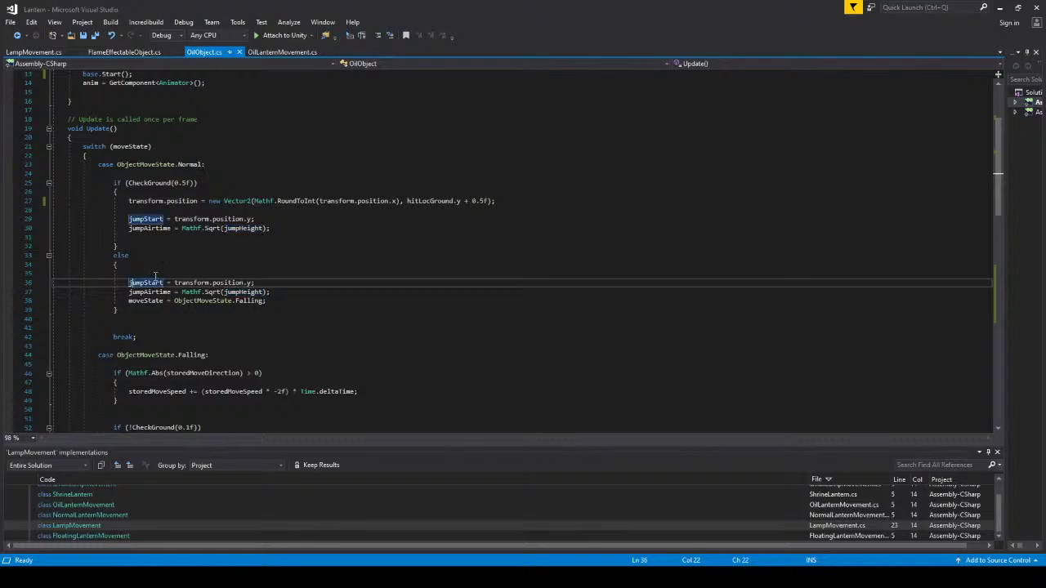
pyautogui.click(181, 228)
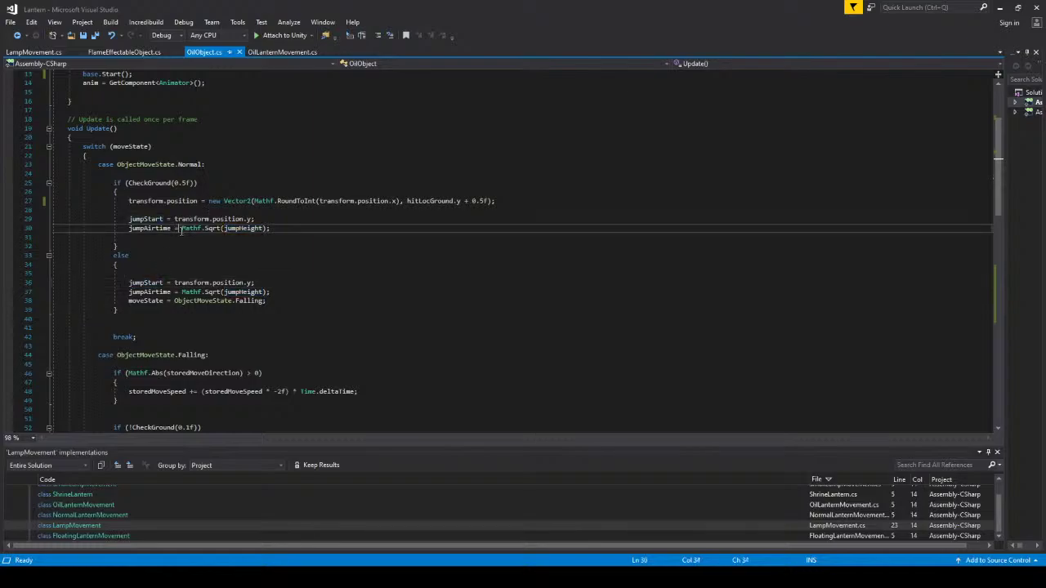
pyautogui.write('-')
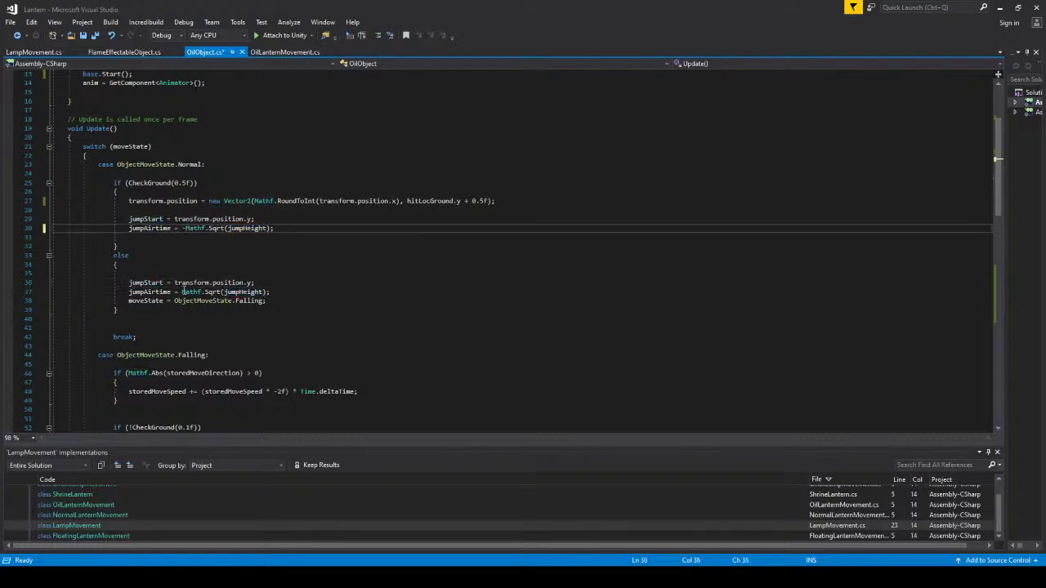
pyautogui.click(182, 292)
pyautogui.write('-')
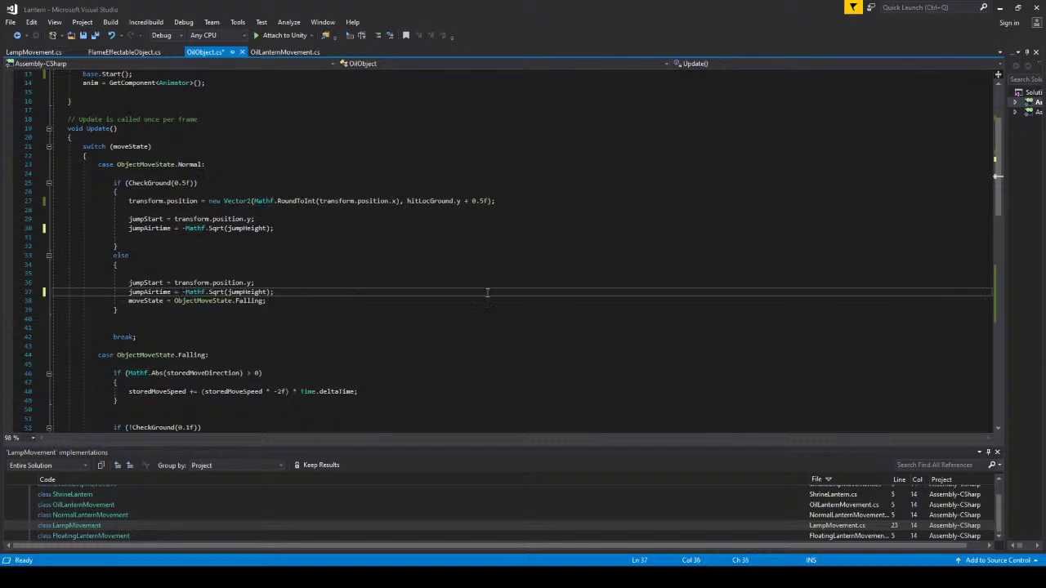
pyautogui.hotkey('ctrl', 's')
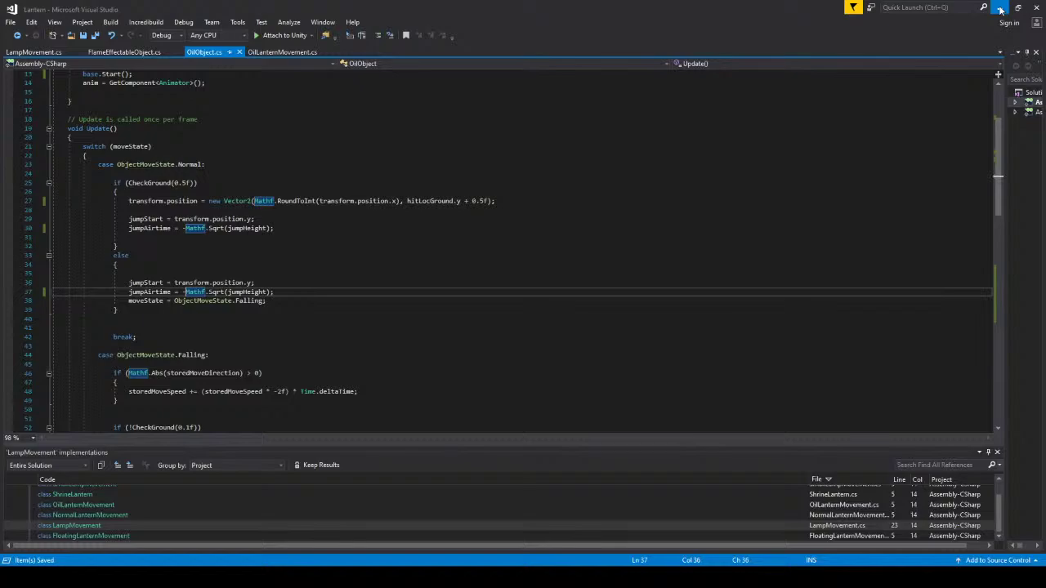
# Examine the oil drop variables and the Grounded state's jump values in OilLanternMovement.cs, and return to OilObject.cs.
pyautogui.scroll(4, 299, 339)
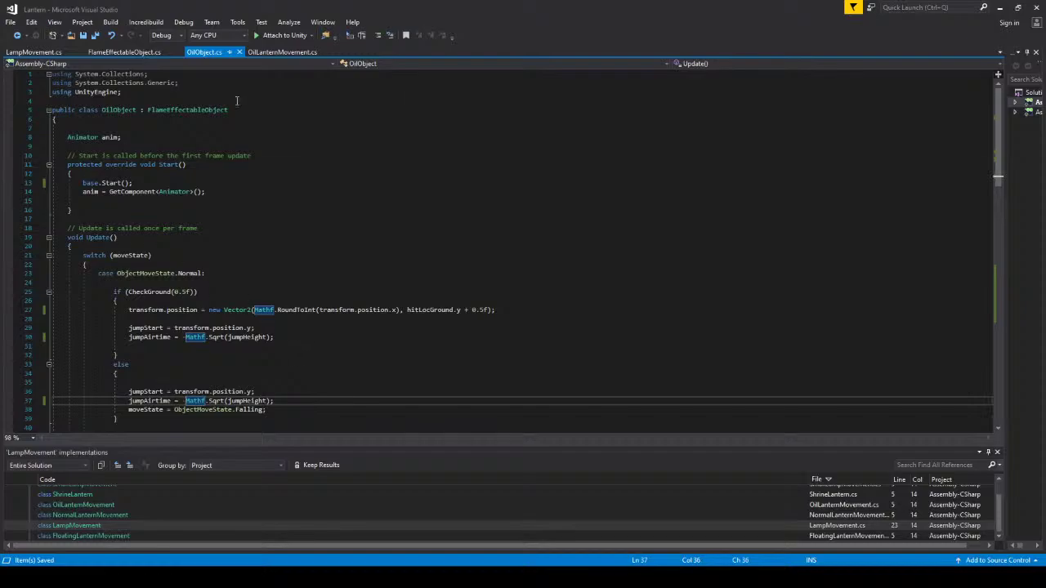
pyautogui.click(256, 51)
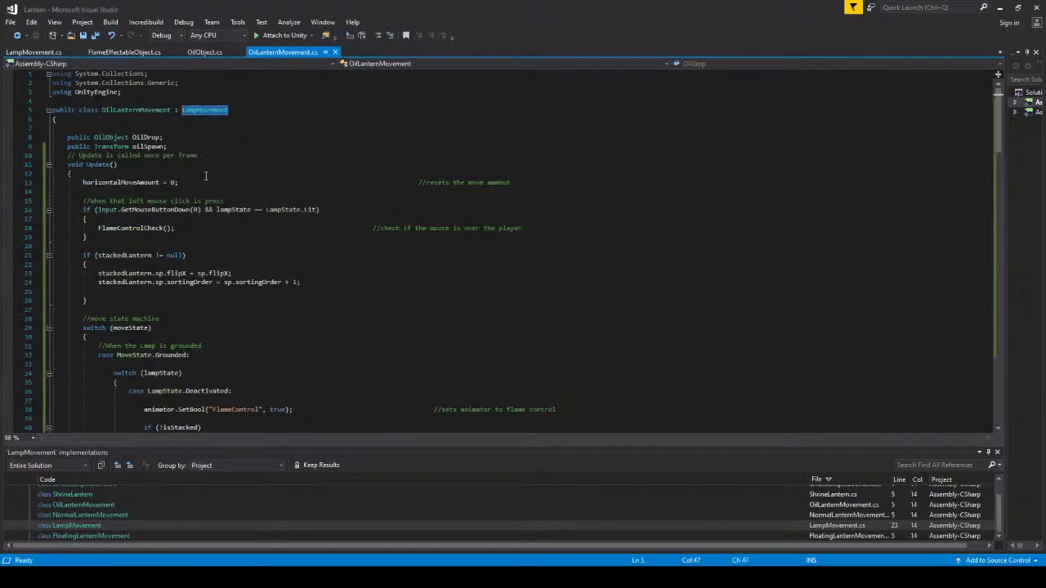
pyautogui.click(168, 145)
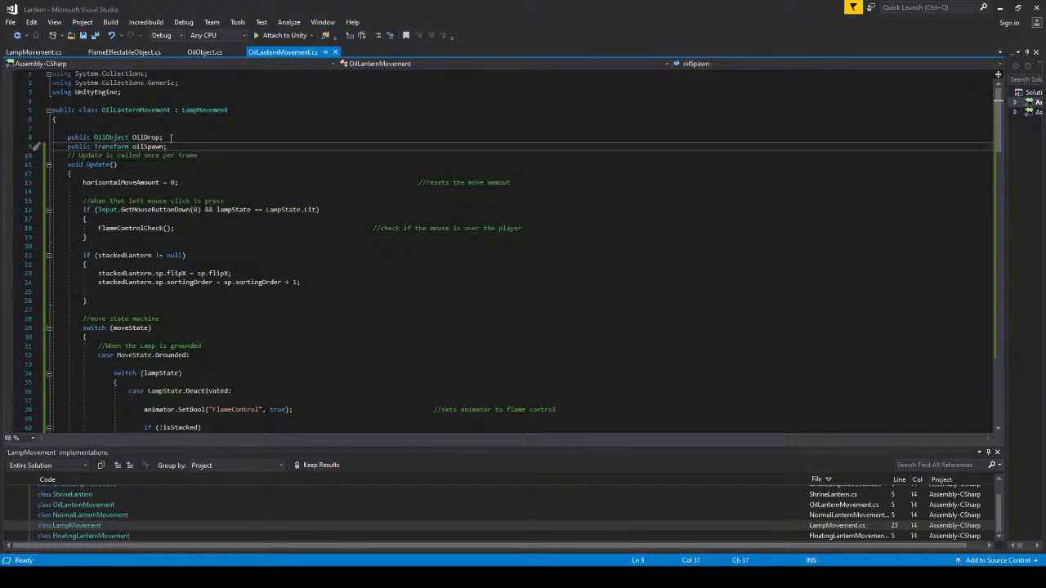
pyautogui.scroll(-6, 175, 183)
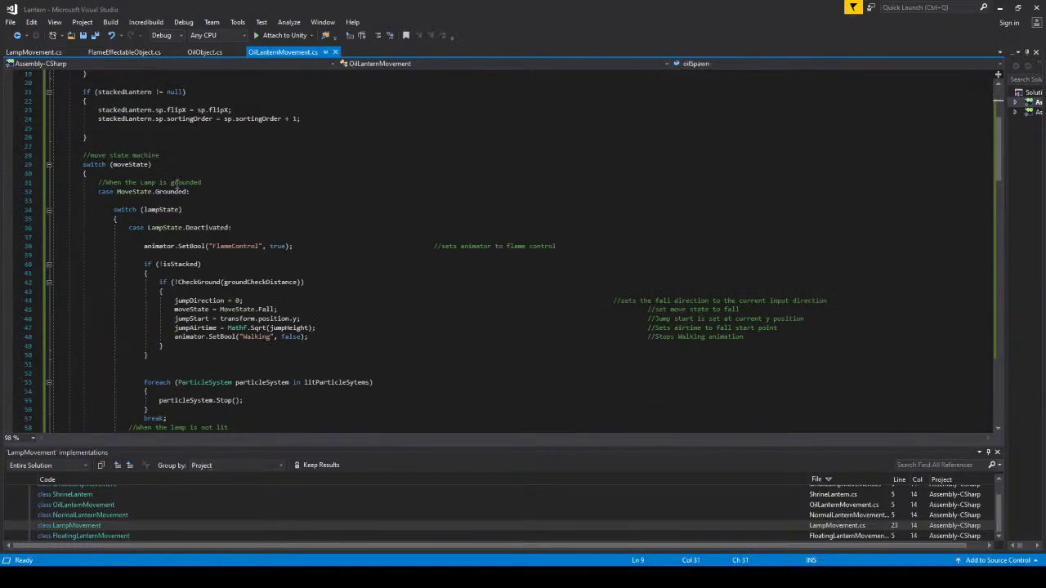
pyautogui.doubleClick(192, 319)
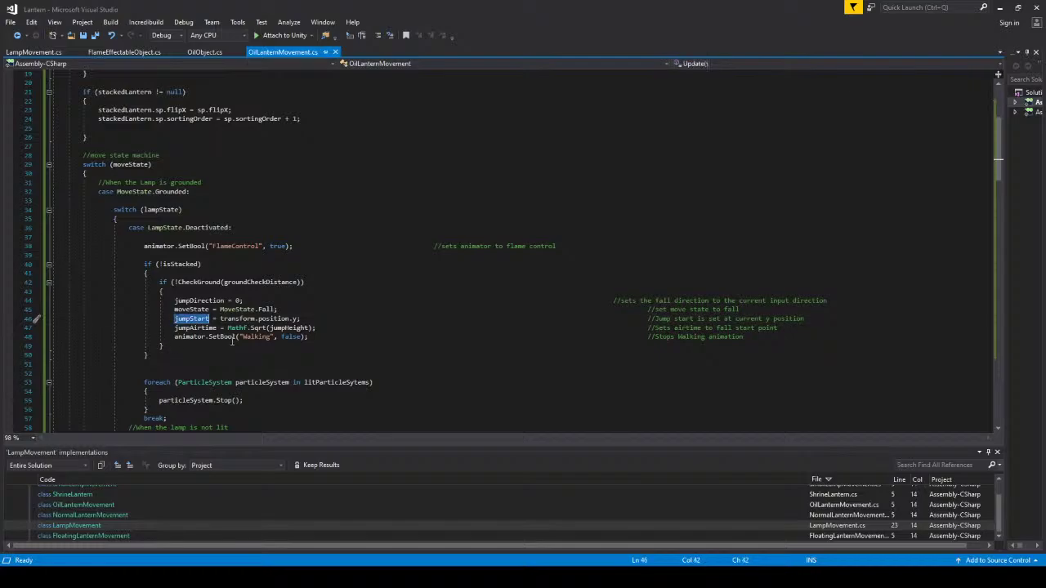
pyautogui.scroll(-6, 195, 328)
pyautogui.scroll(8, 232, 337)
pyautogui.scroll(2, 232, 338)
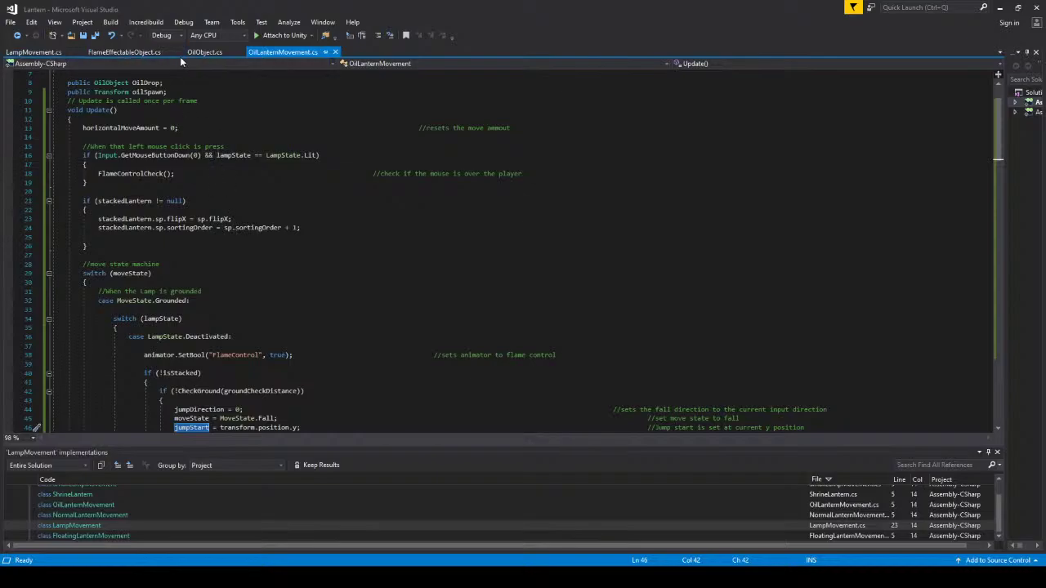
pyautogui.click(200, 52)
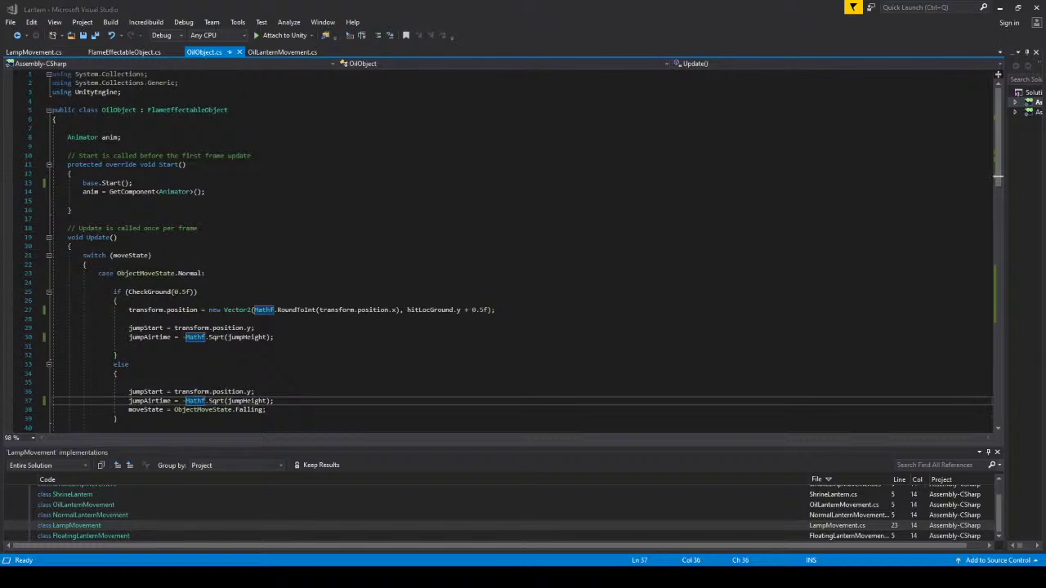
# Switch to Unity and play-test how the oil lantern's drops spawn and fall, ending the test run.
pyautogui.hotkey('alt', 'Tab')
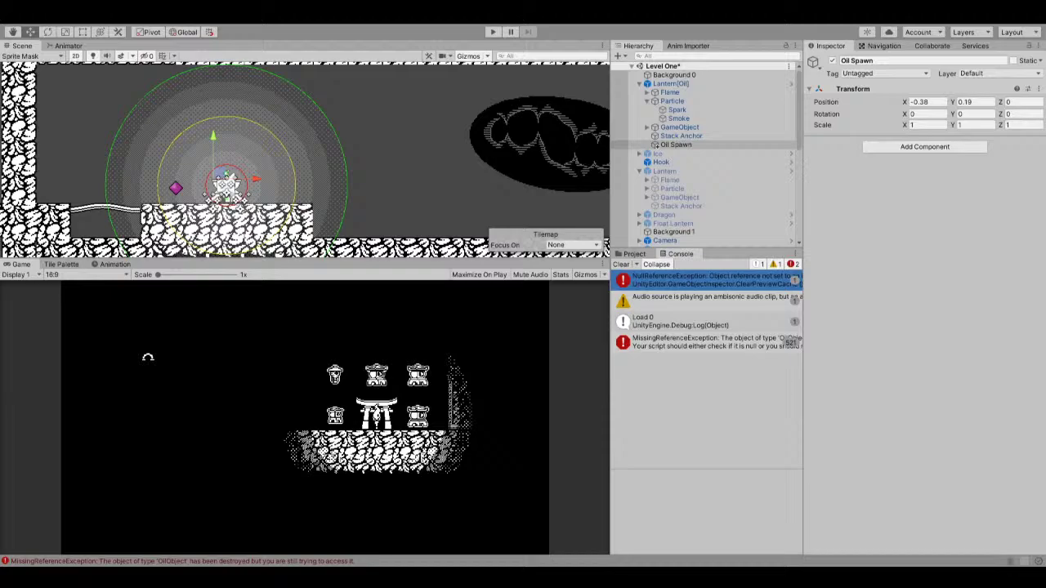
pyautogui.click(493, 31)
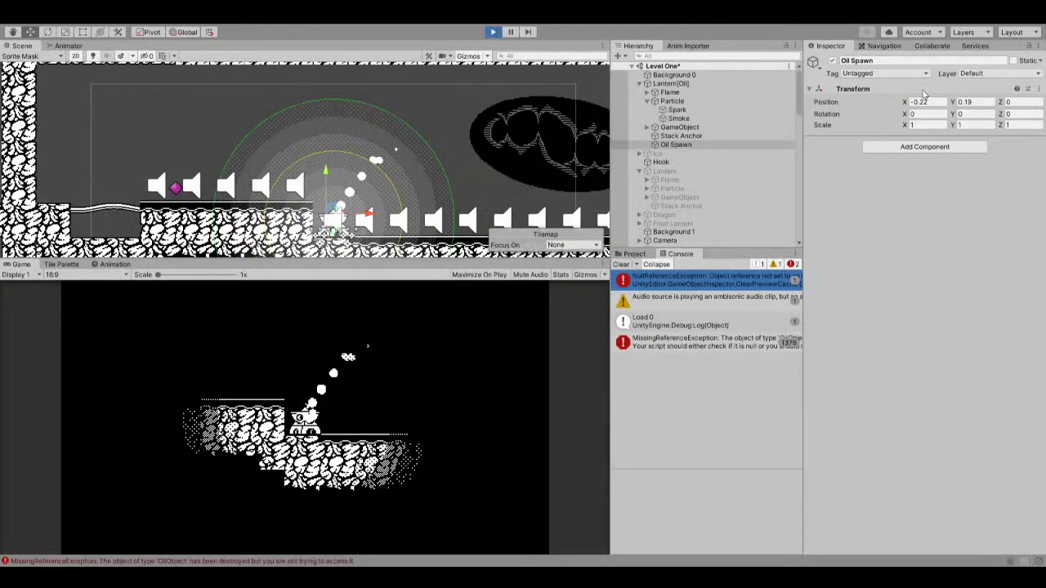
pyautogui.hotkey('ctrl', 'p')
# Set the Oil Spawn object's X position to 0 and play-test the oil lantern with it.
pyautogui.click(928, 101)
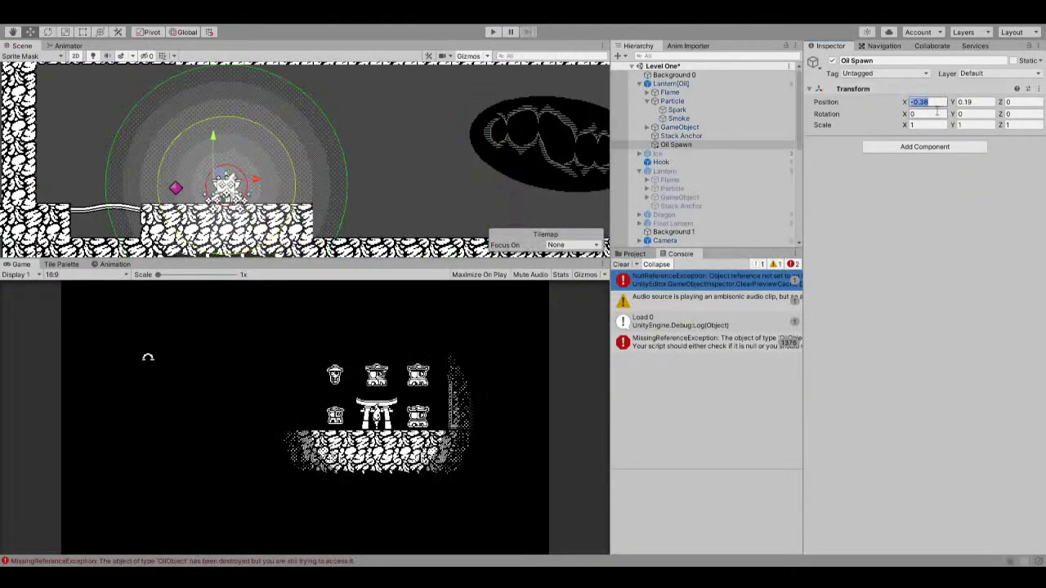
pyautogui.write('0')
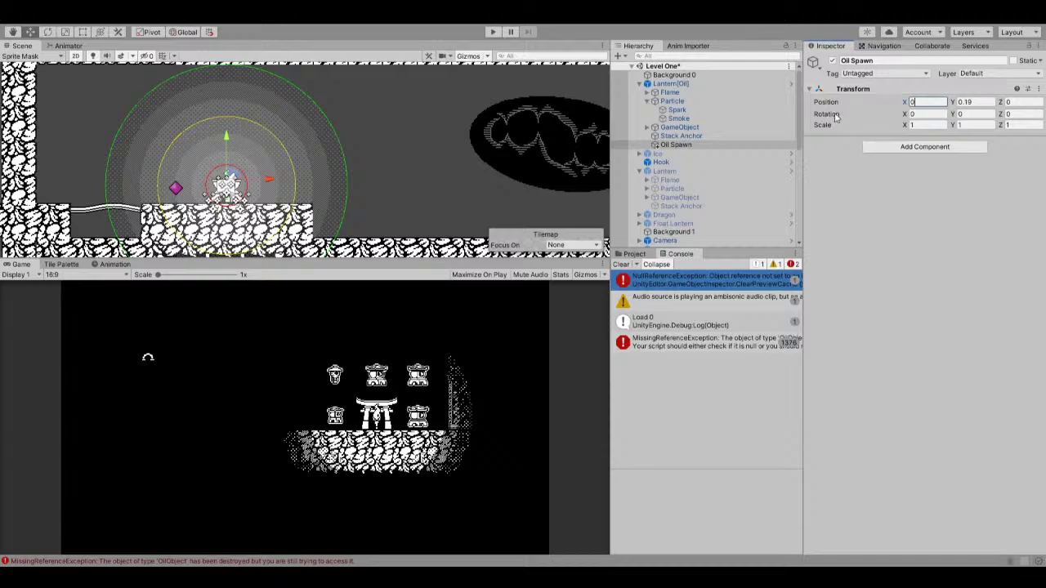
pyautogui.click(495, 32)
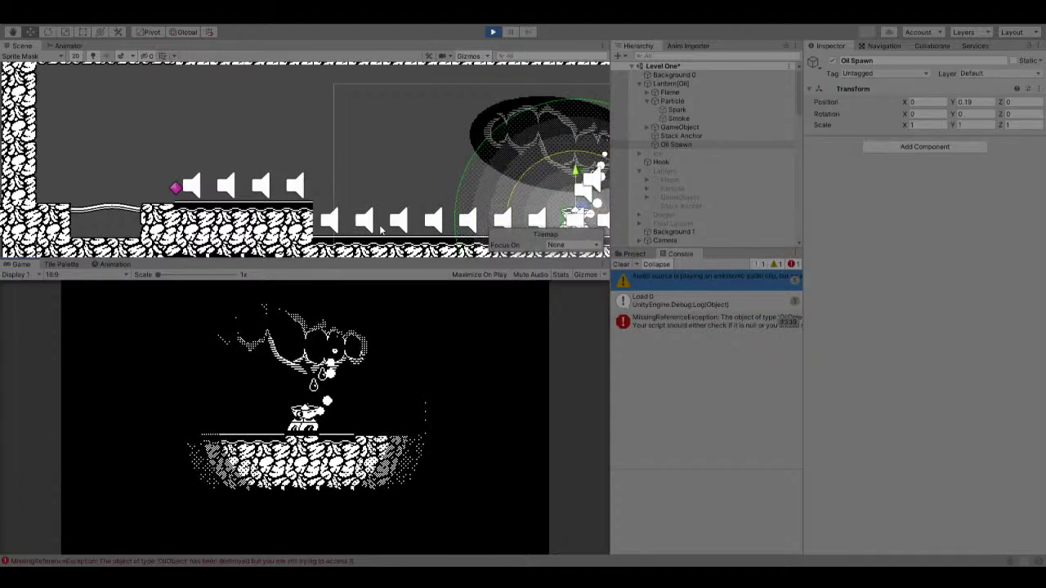
pyautogui.click(493, 32)
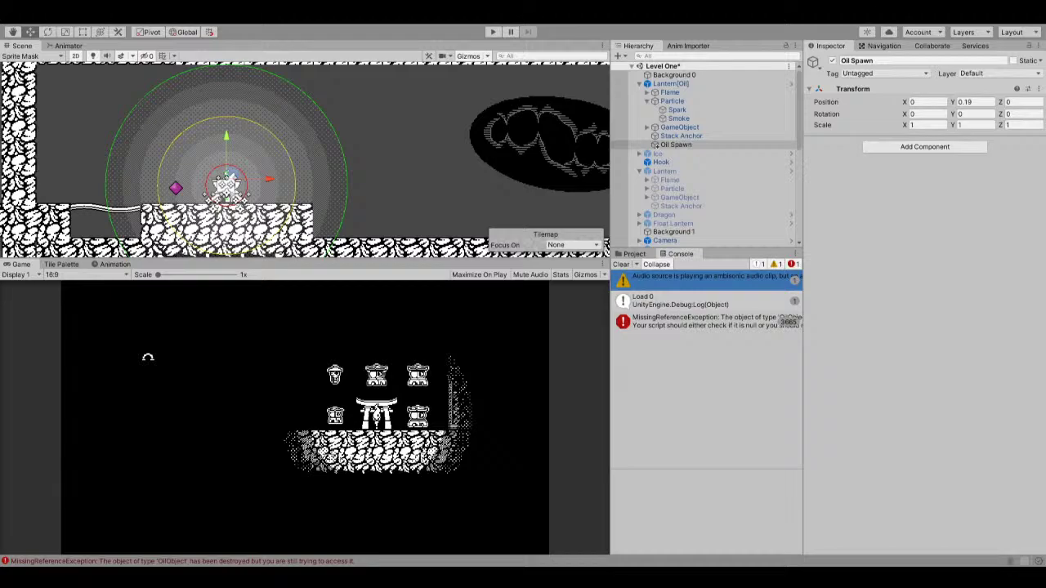
# Switch to Visual Studio and begin a "transform.rotation =" line below the JumpAmount calculation in the Falling case of OilObject.cs, separated by a blank line.
pyautogui.hotkey('alt', 'Tab')
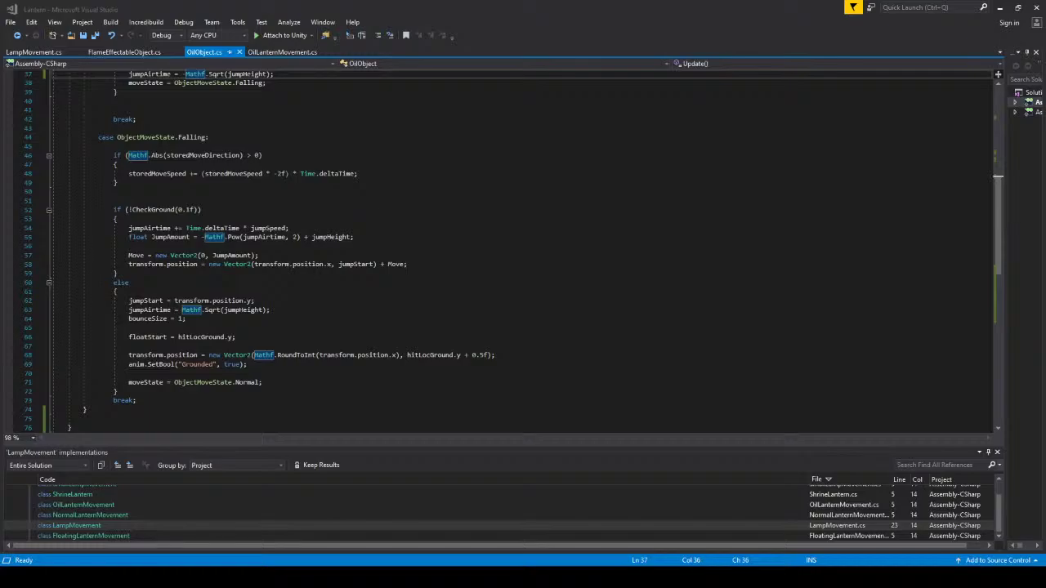
pyautogui.click(364, 173)
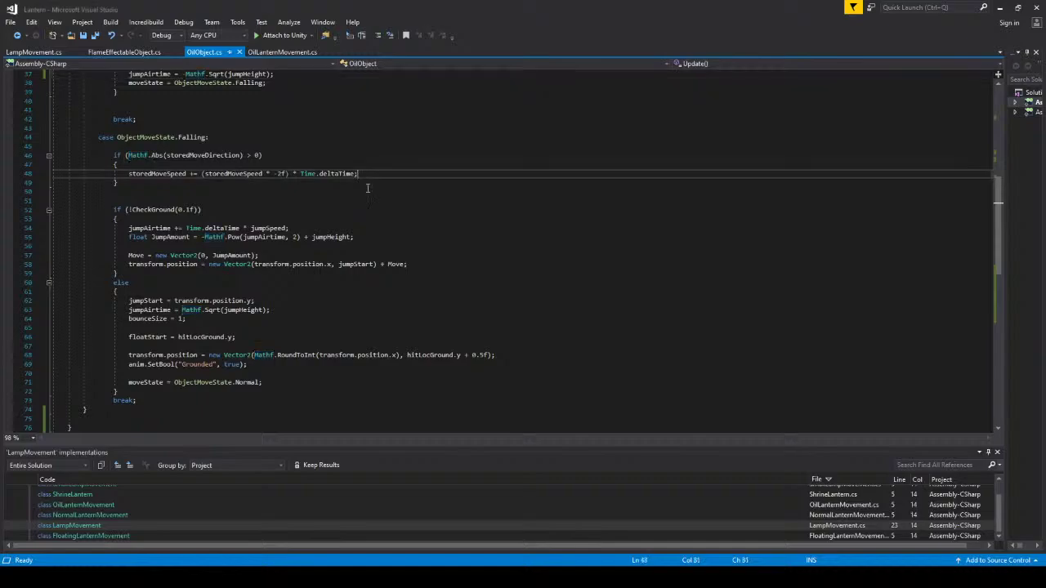
pyautogui.click(152, 173)
pyautogui.click(160, 228)
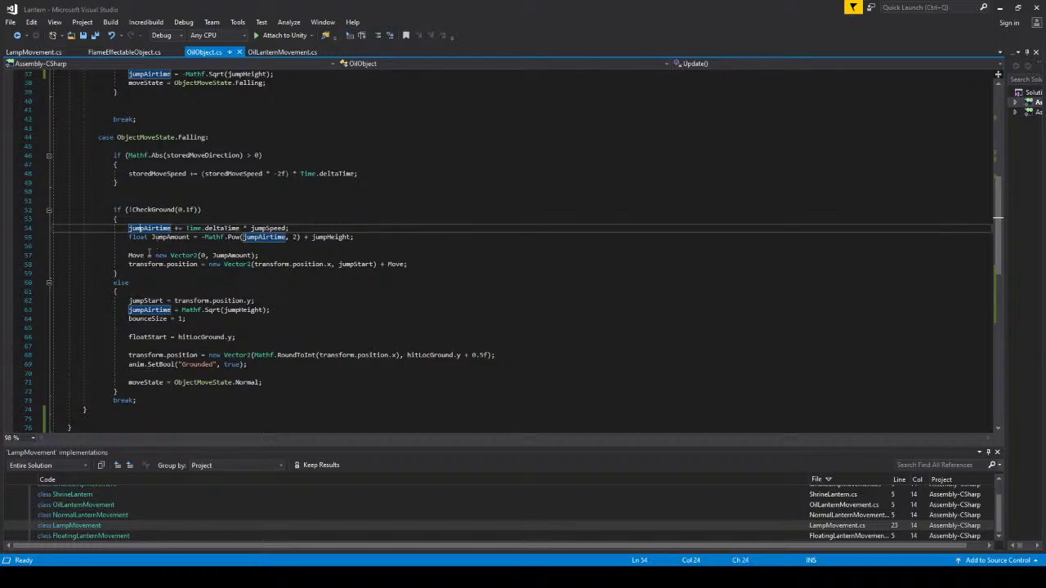
pyautogui.click(161, 246)
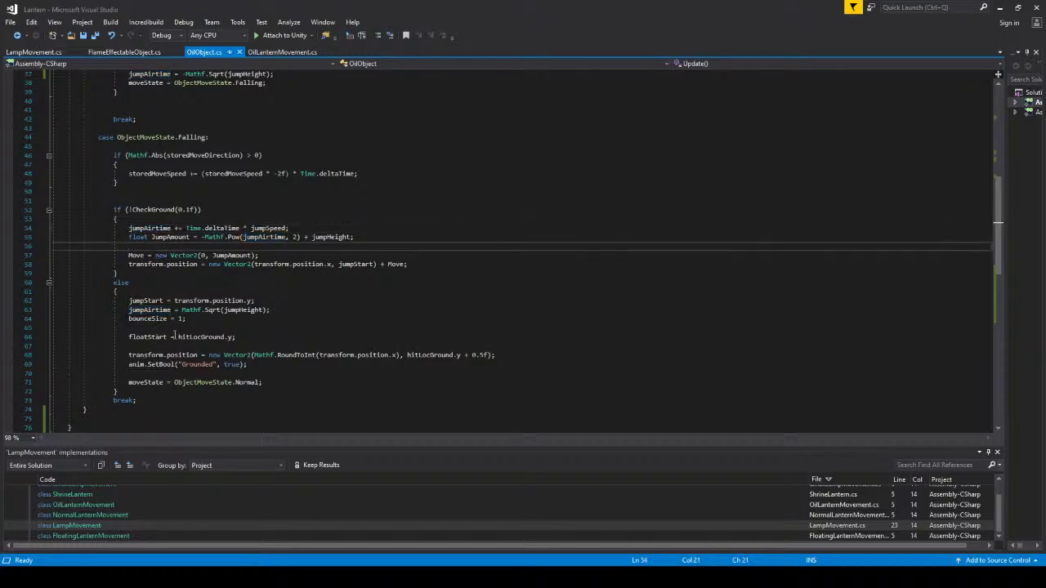
pyautogui.press('Return')
pyautogui.press('Up')
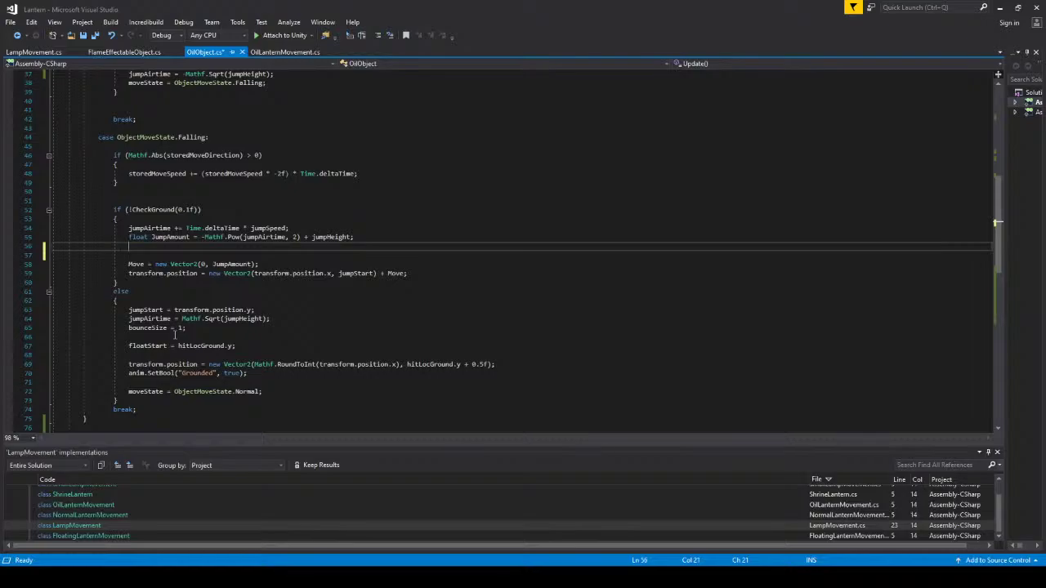
pyautogui.write('transform.rotation =')
pyautogui.click(358, 240)
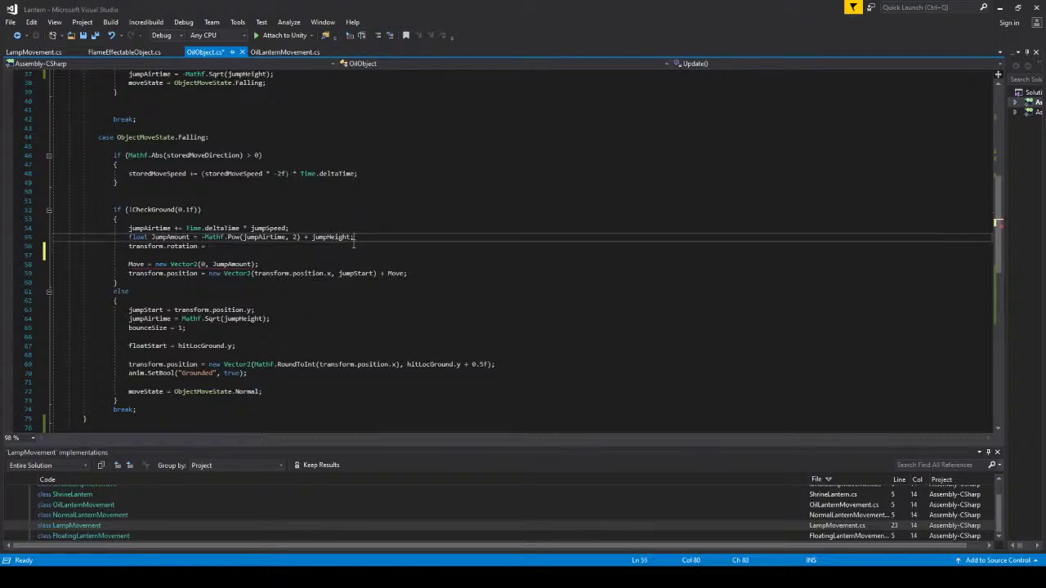
pyautogui.press('Return')
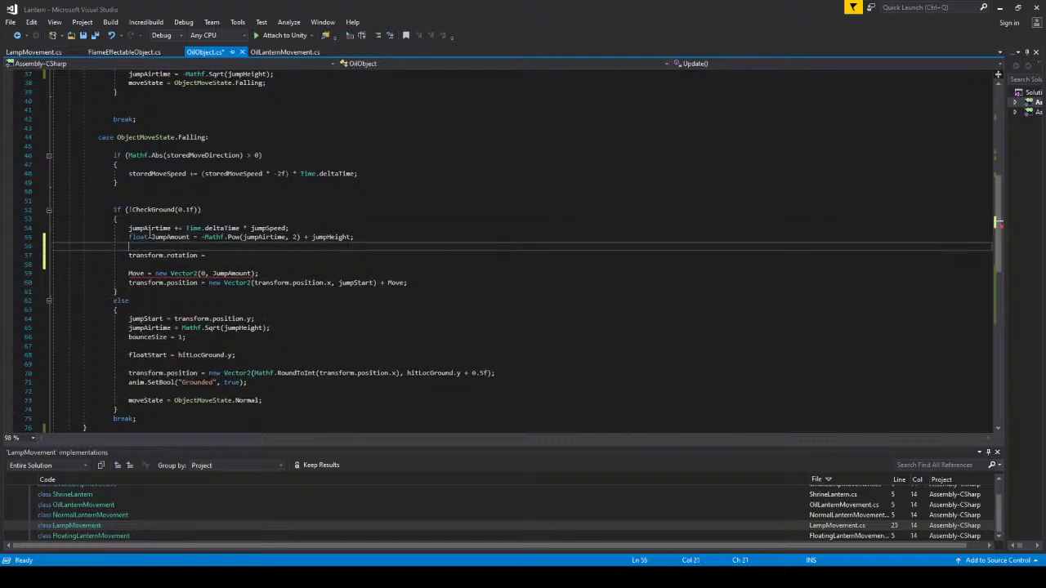
pyautogui.doubleClick(153, 256)
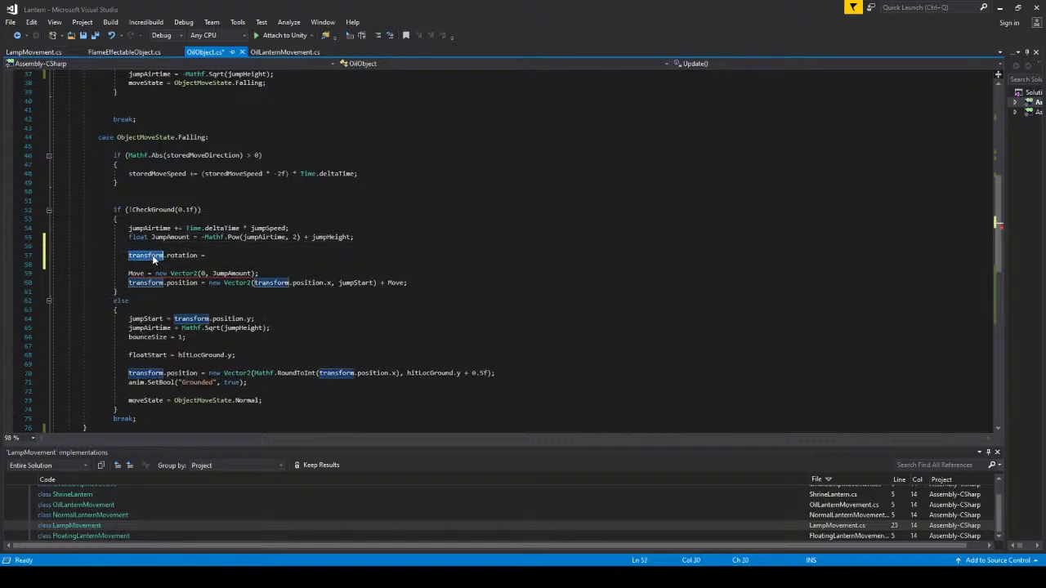
pyautogui.tripleClick(154, 256)
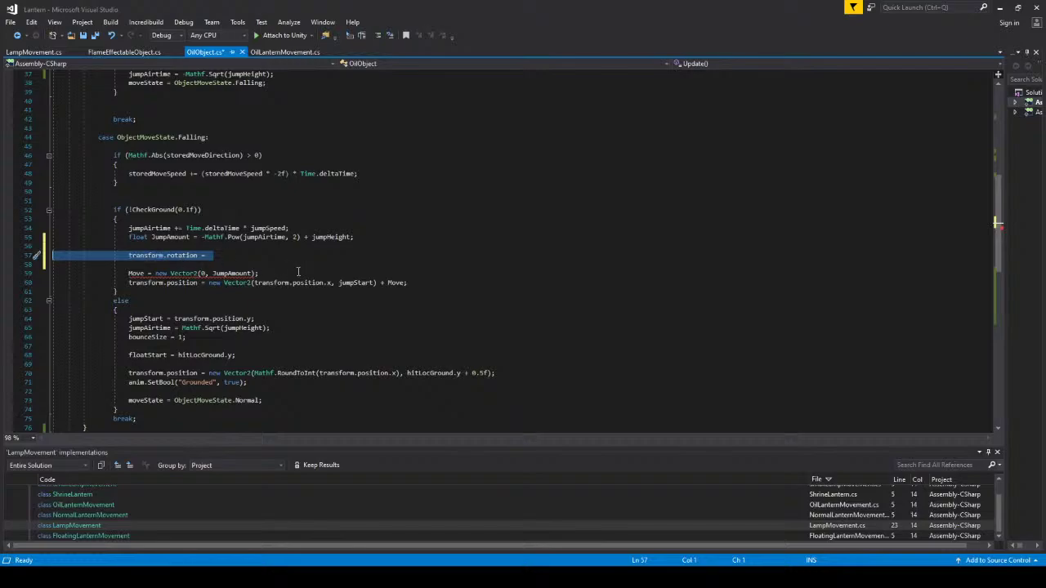
pyautogui.click(482, 276)
pyautogui.click(474, 282)
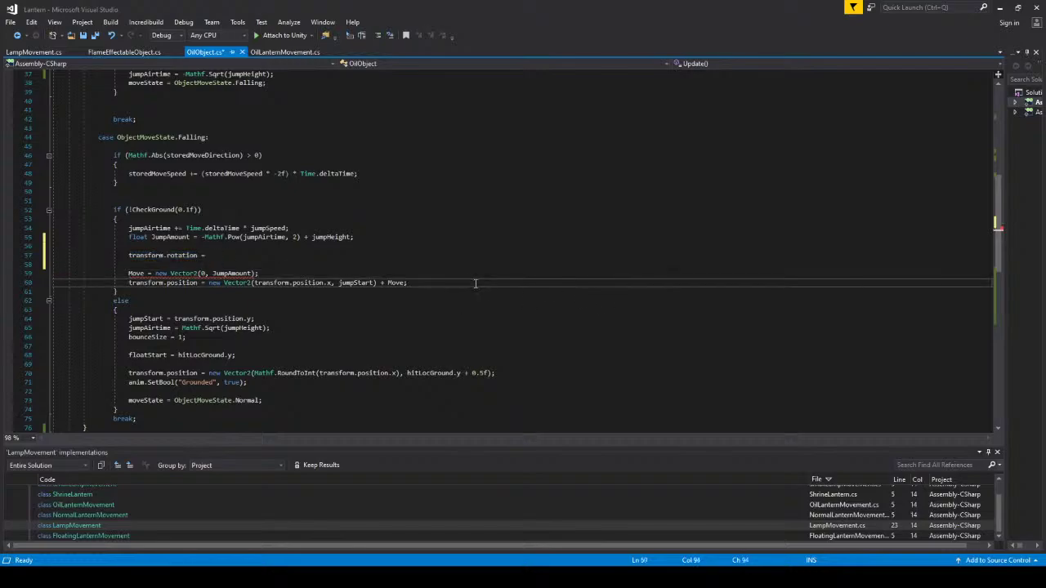
pyautogui.press('Return')
pyautogui.press('Return')
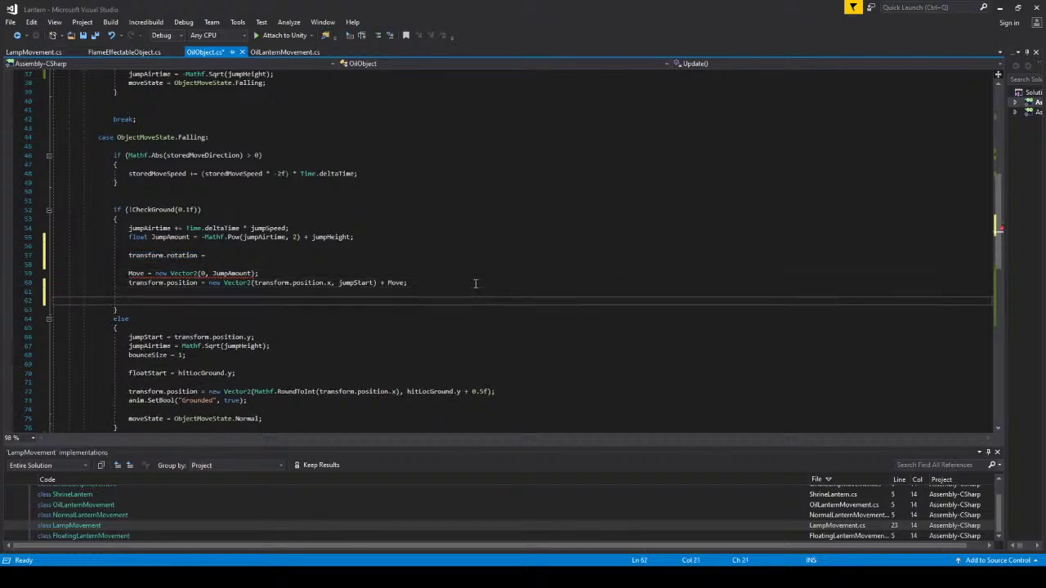
pyautogui.press('BackSpace')
pyautogui.press('BackSpace')
# Add two more blank lines above the transform.rotation line and assign it Vector3();.
pyautogui.click(187, 249)
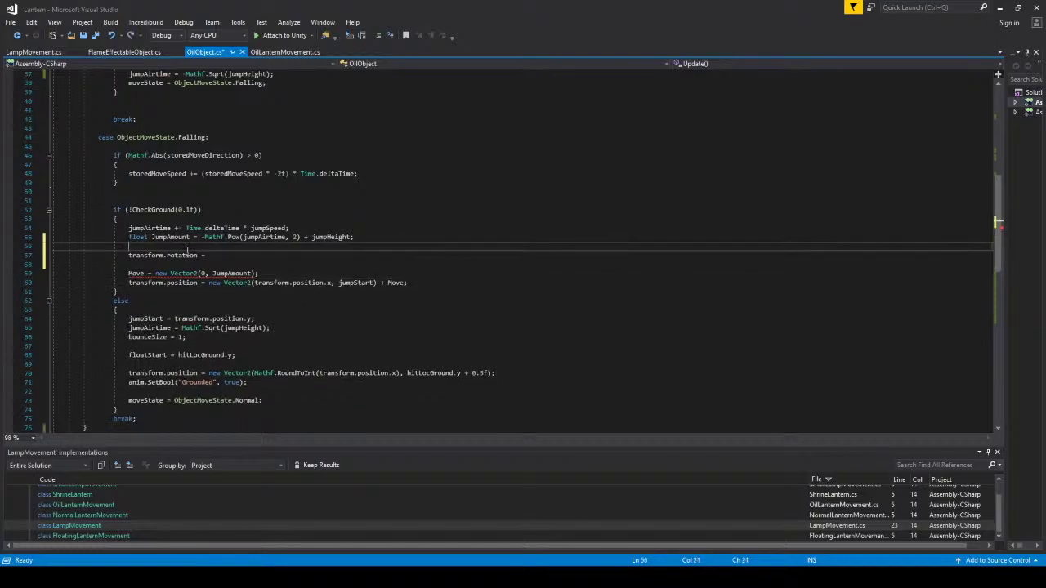
pyautogui.press('Return')
pyautogui.press('Return')
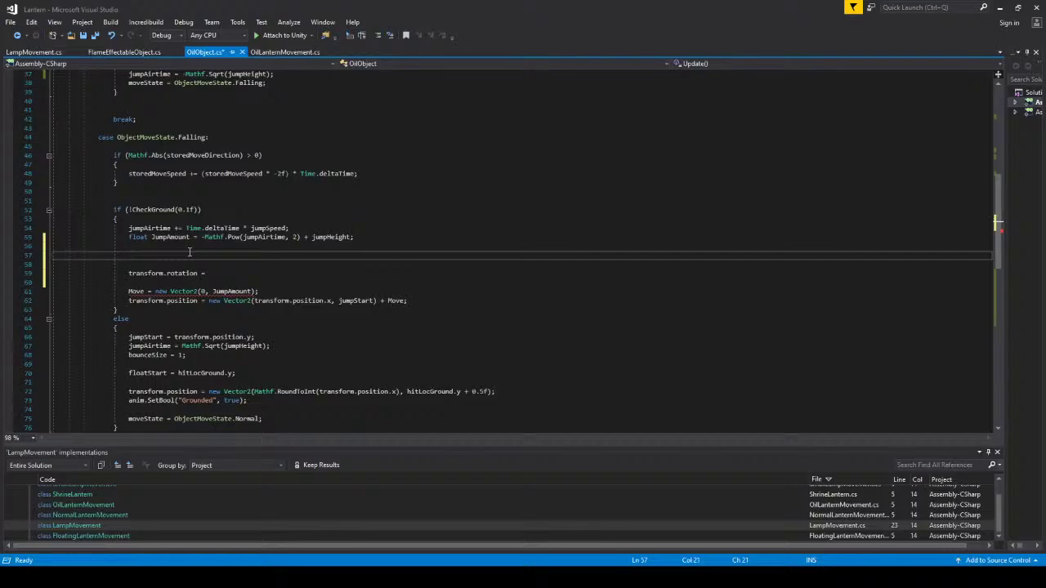
pyautogui.click(254, 273)
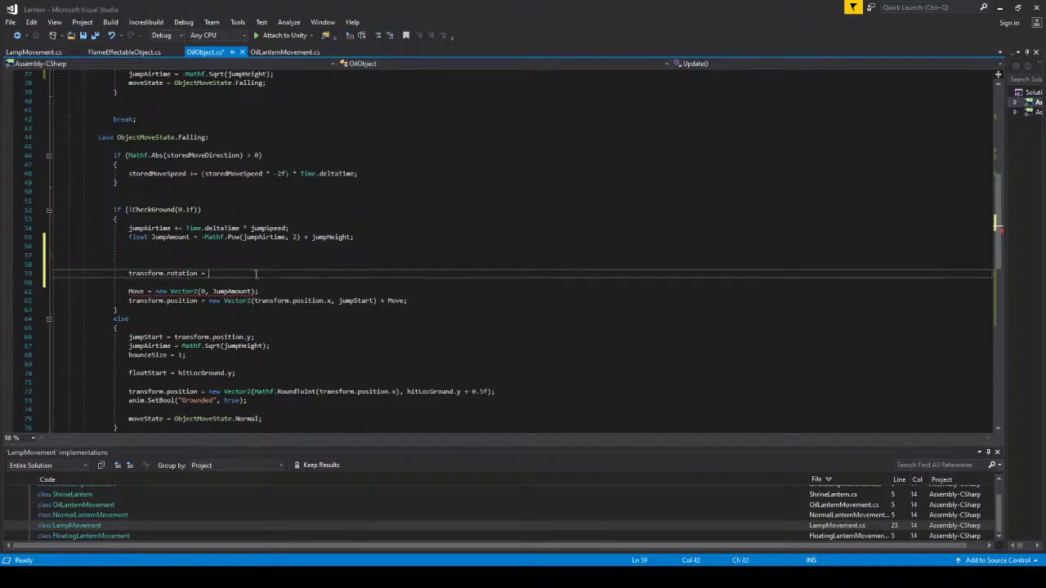
pyautogui.write('vector3')
pyautogui.press('Return')
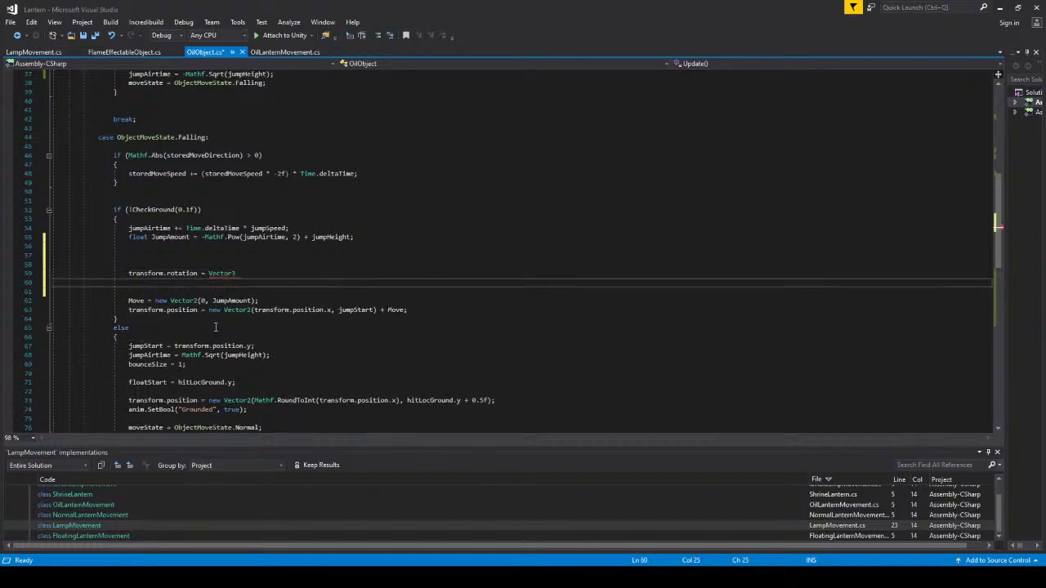
pyautogui.press('BackSpace')
pyautogui.write('();')
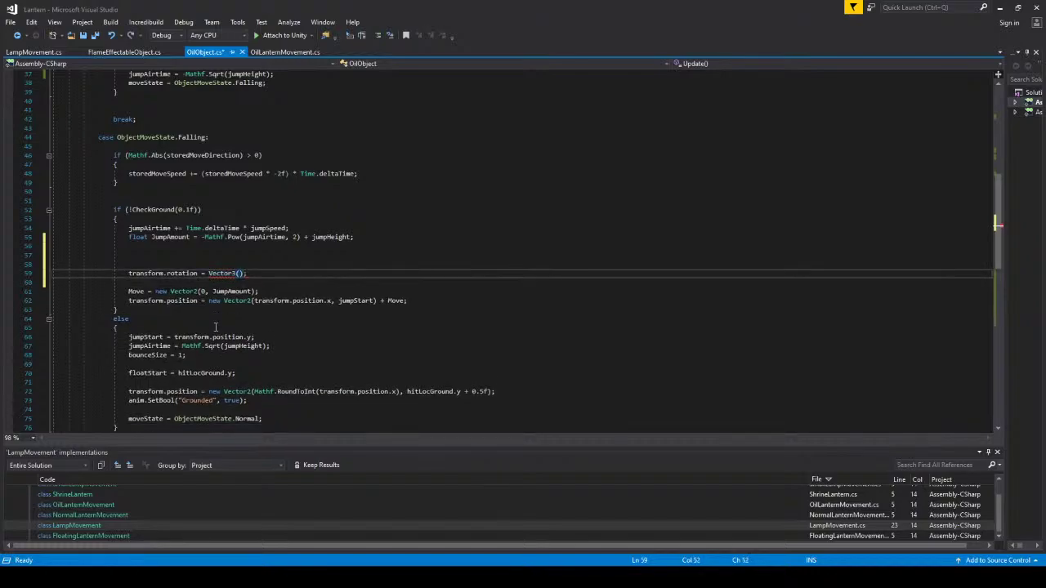
# Extend the rotation assignment in the Falling case to new Vector3(0,0,Mathf.Atan).
pyautogui.hotkey('ctrl', 'Left')
pyautogui.hotkey('ctrl', 'Left')
pyautogui.write('new')
pyautogui.hotkey('ctrl', 'Right')
pyautogui.write(',,')
pyautogui.write('0')
pyautogui.write('0')
pyautogui.write('math')
pyautogui.write('.a')
pyautogui.write('tan')
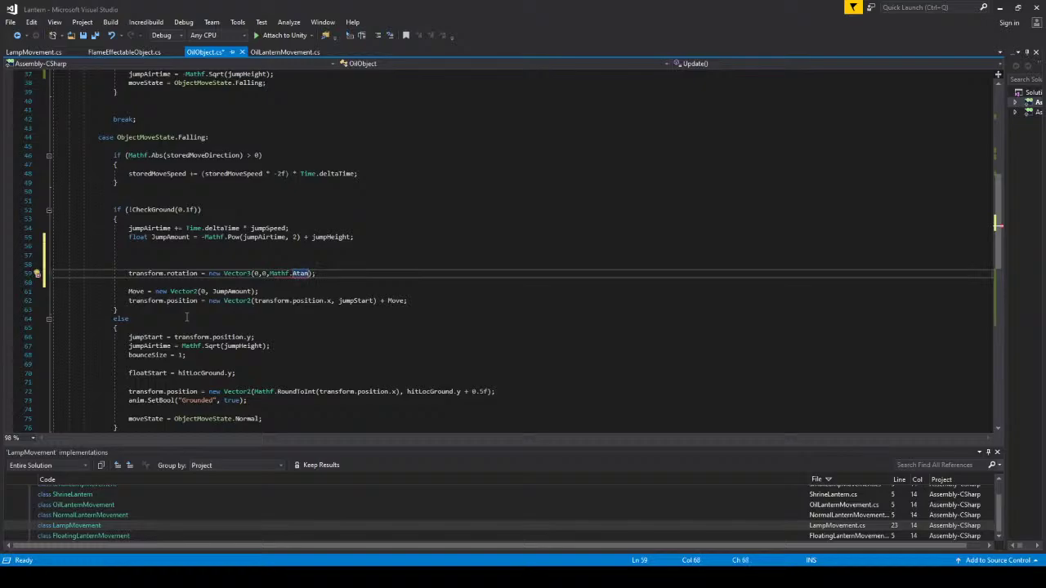
# Add transform.rotation = Vector3.zero; above the jumpStart line in the grounded branch of the Normal case and save the script.
pyautogui.scroll(8, 288, 210)
pyautogui.scroll(-4, 286, 227)
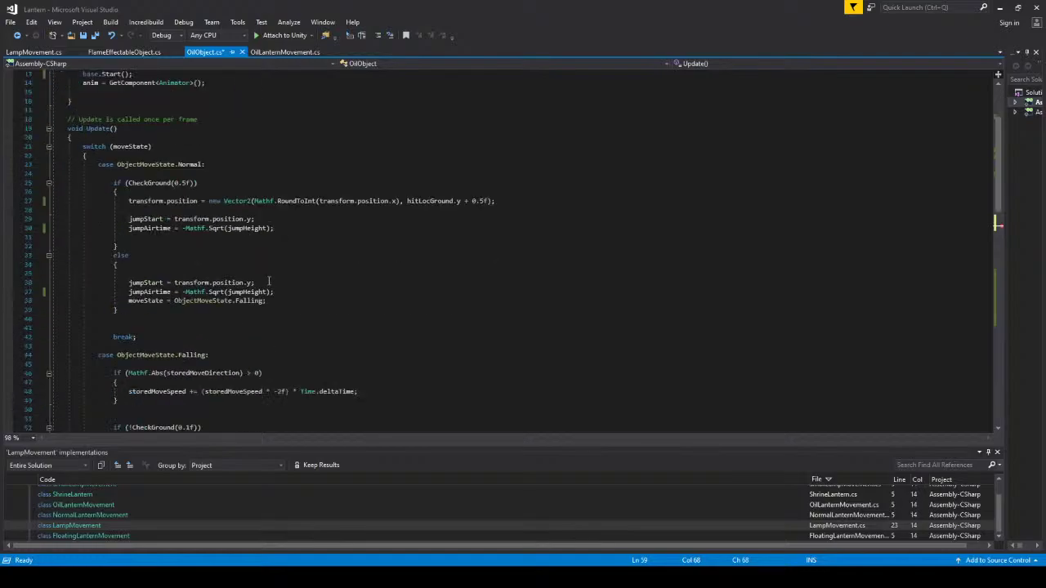
pyautogui.click(331, 217)
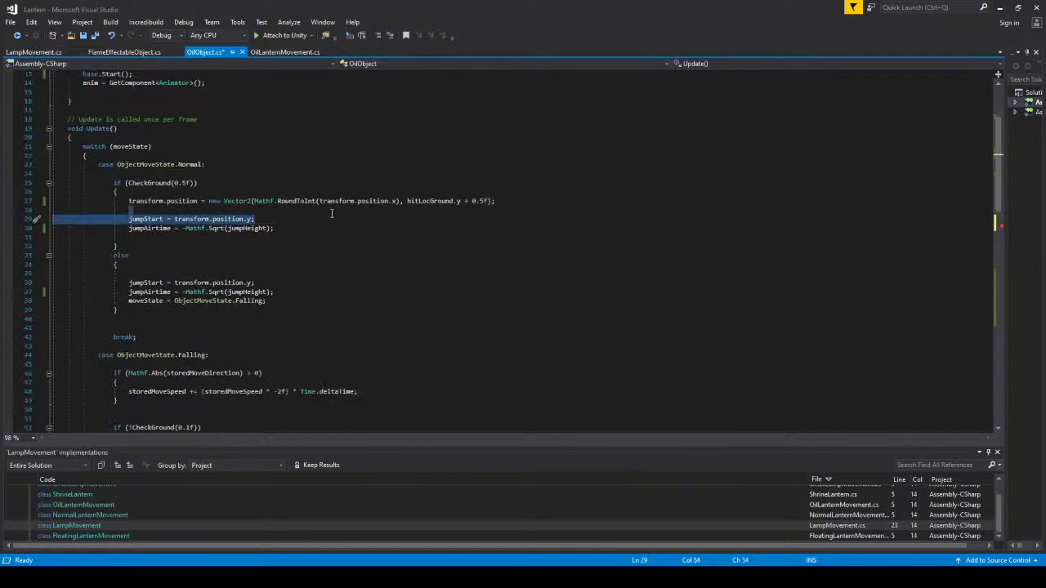
pyautogui.click(331, 213)
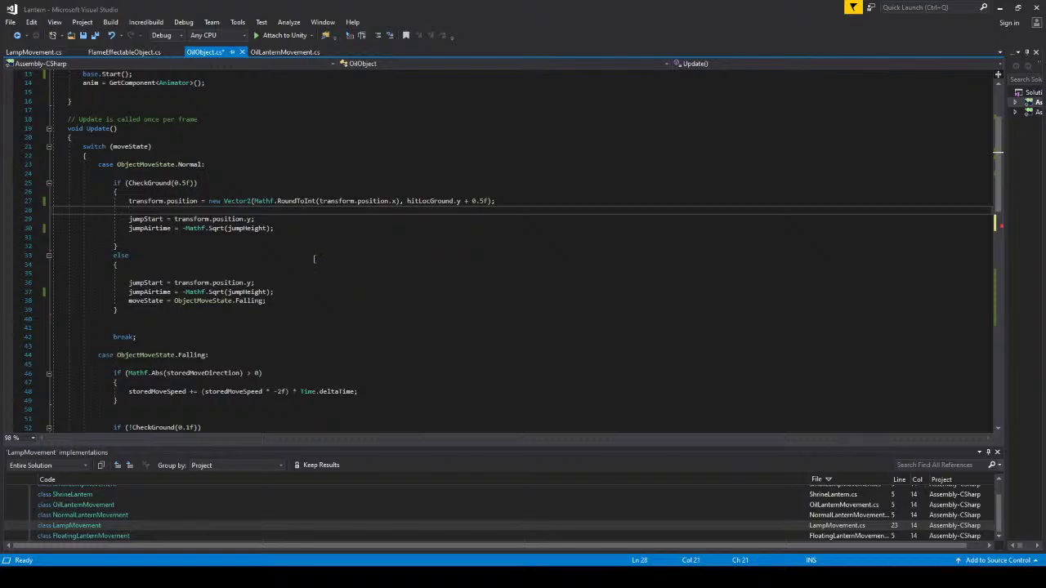
pyautogui.write('transform')
pyautogui.write('.p')
pyautogui.write('rotation')
pyautogui.write(' = vector3.')
pyautogui.write('zero;')
pyautogui.hotkey('ctrl', 's')
# Change Mathf.Atan in the Falling case's rotation line to an Atan2 call with two empty, comma-separated arguments.
pyautogui.scroll(-10, 205, 228)
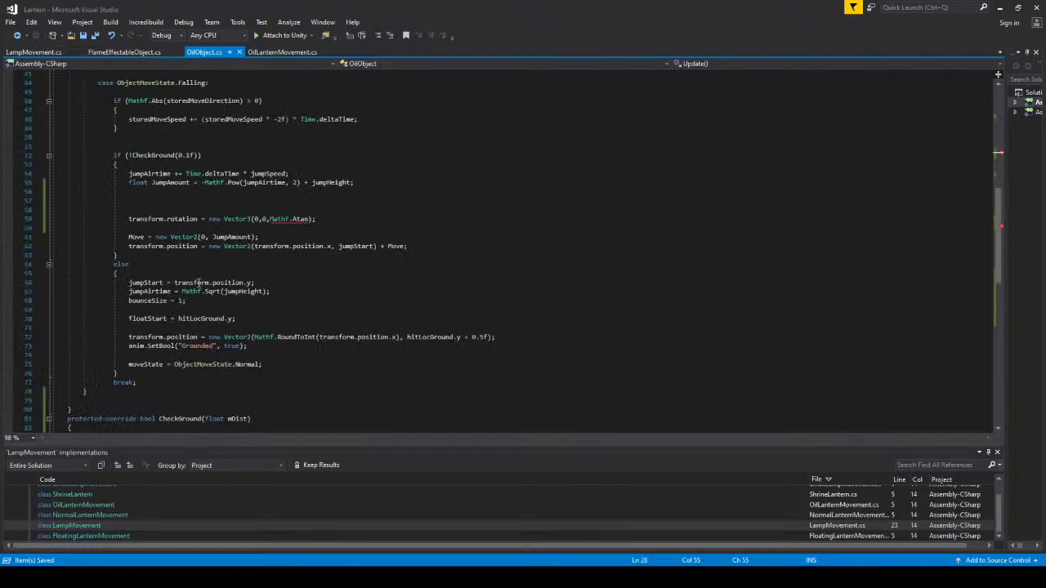
pyautogui.click(307, 219)
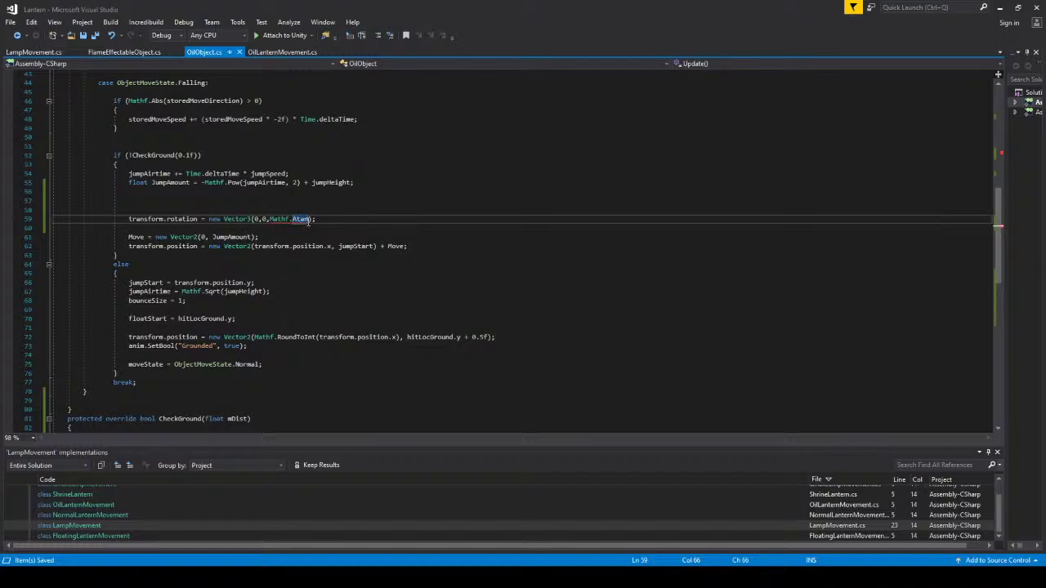
pyautogui.write('2()')
pyautogui.write('()')
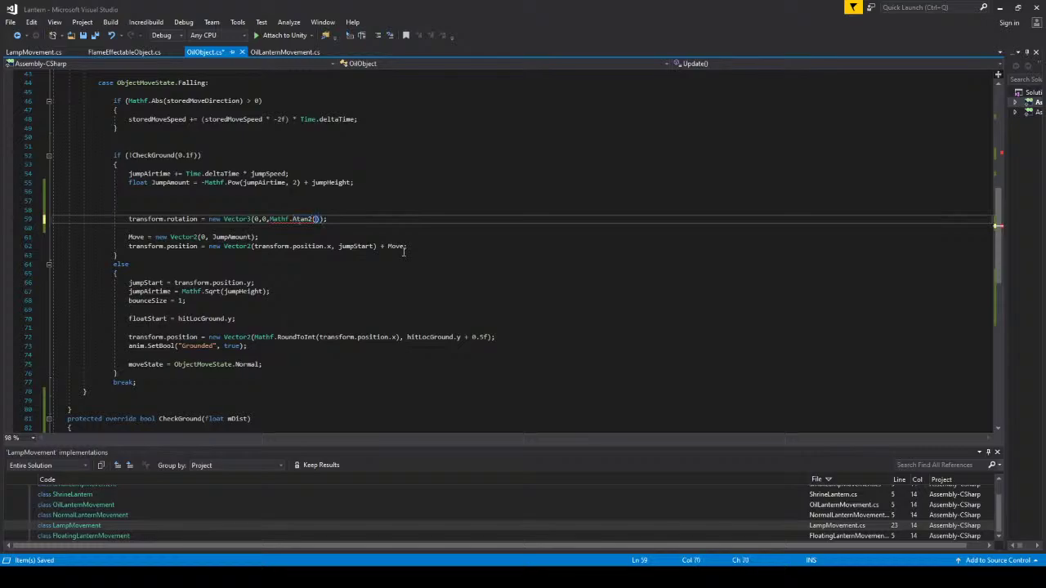
pyautogui.write(',')
pyautogui.click(393, 289)
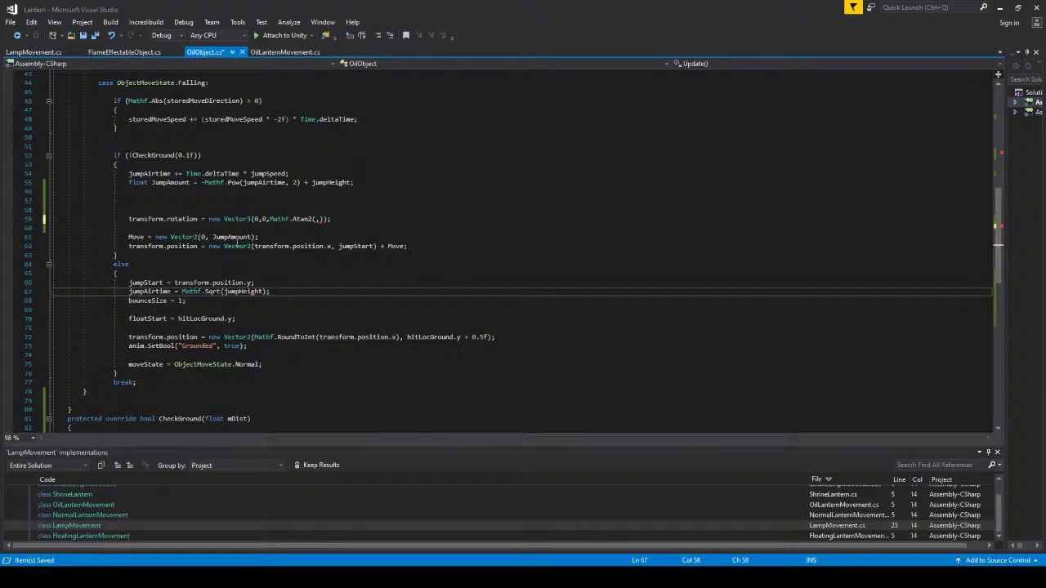
# Fill the Atan2 call with Move.y and Move.x as its arguments and save OilObject.cs.
pyautogui.click(393, 248)
pyautogui.doubleClick(394, 249)
pyautogui.hotkey('ctrl', 'c')
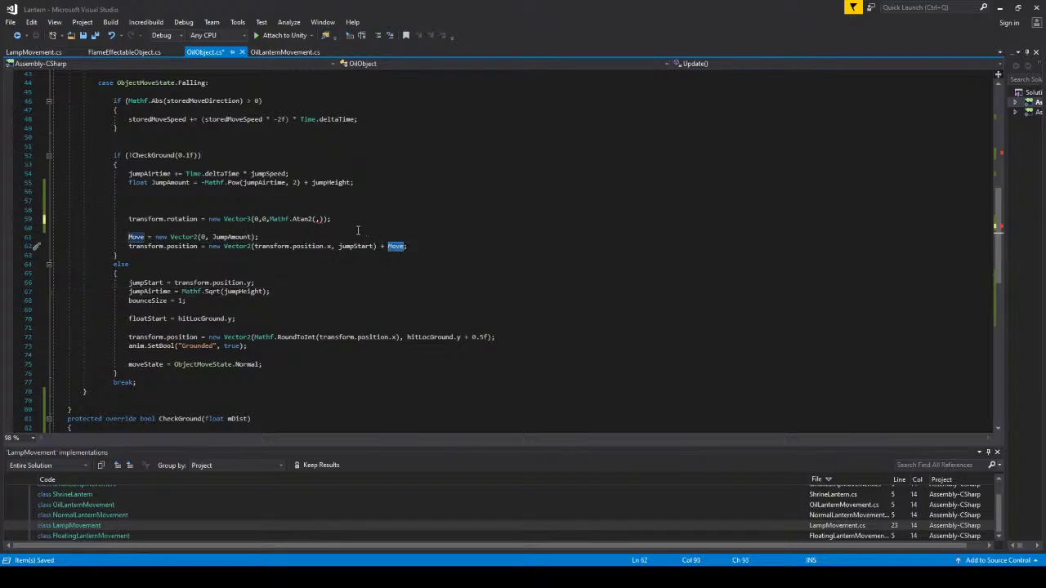
pyautogui.click(315, 219)
pyautogui.hotkey('ctrl', 'v')
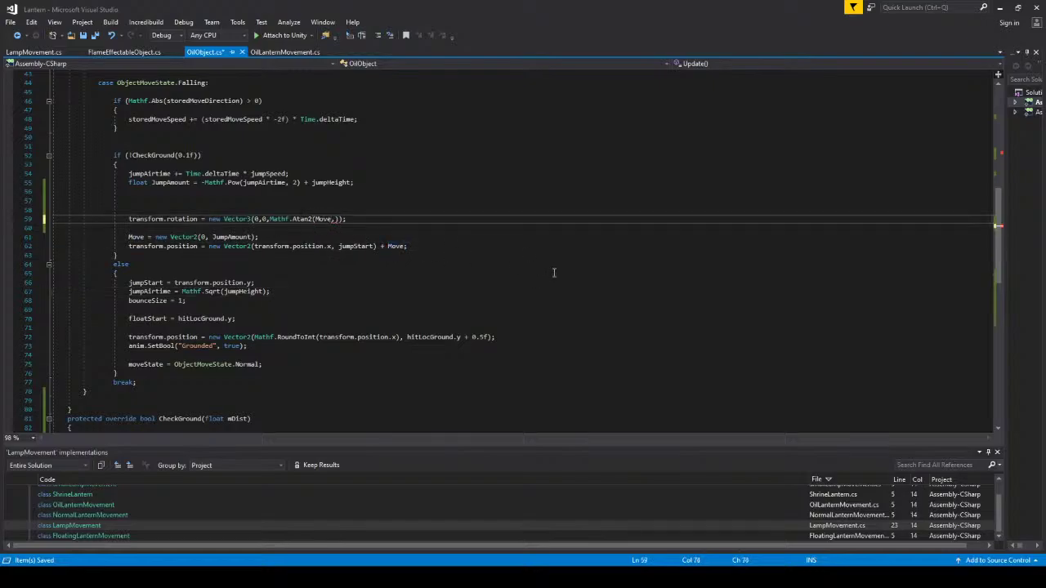
pyautogui.write('.x,')
pyautogui.hotkey('ctrl', 'v')
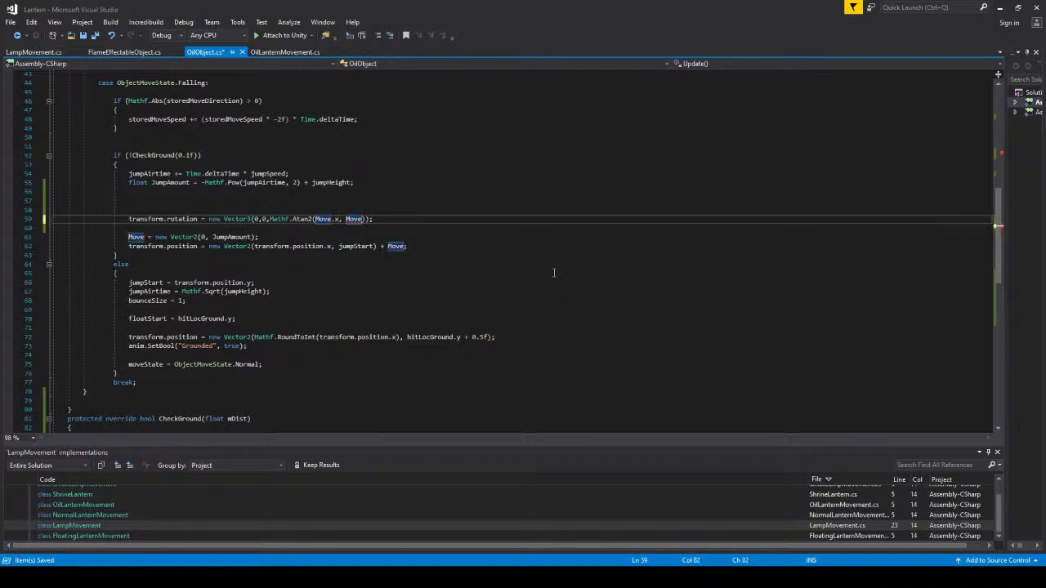
pyautogui.write('.x')
pyautogui.press('Left')
pyautogui.press('Left')
pyautogui.press('Left')
pyautogui.press('Left')
pyautogui.press('Left')
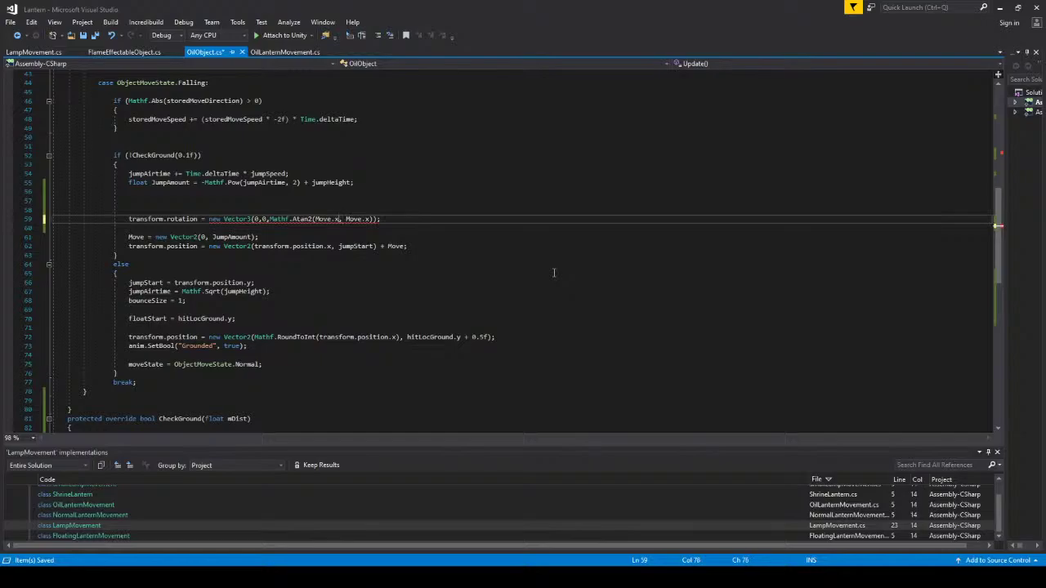
pyautogui.press('BackSpace')
pyautogui.write('y')
pyautogui.hotkey('ctrl', 's')
pyautogui.doubleClick(182, 219)
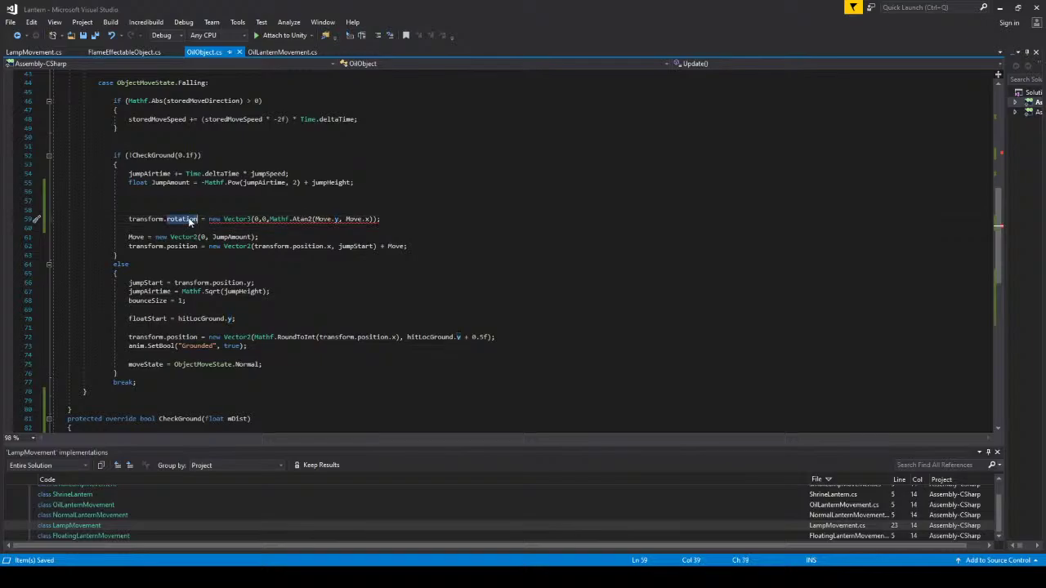
pyautogui.press('BackSpace')
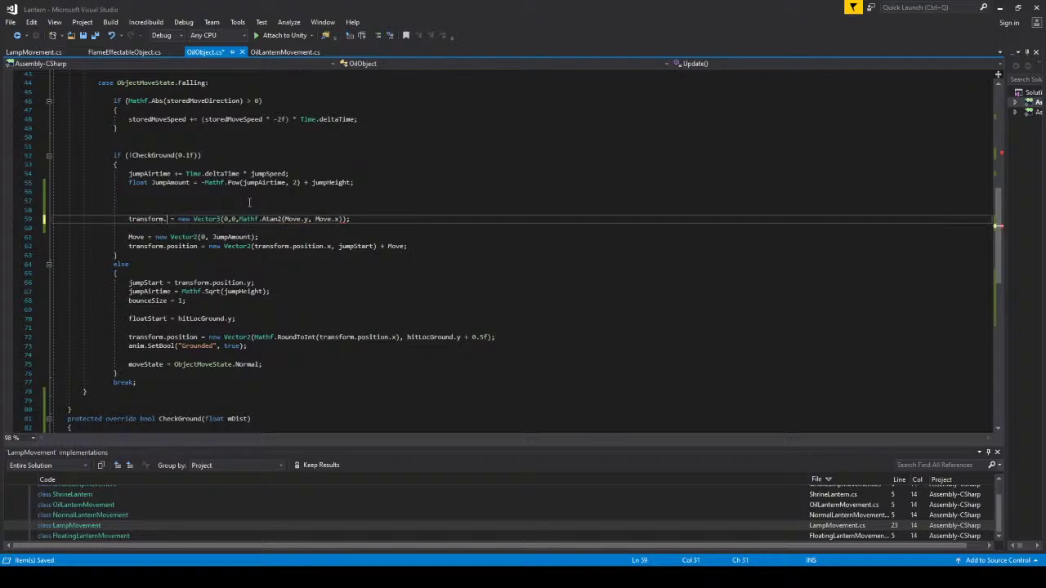
pyautogui.write('e')
pyautogui.press('BackSpace')
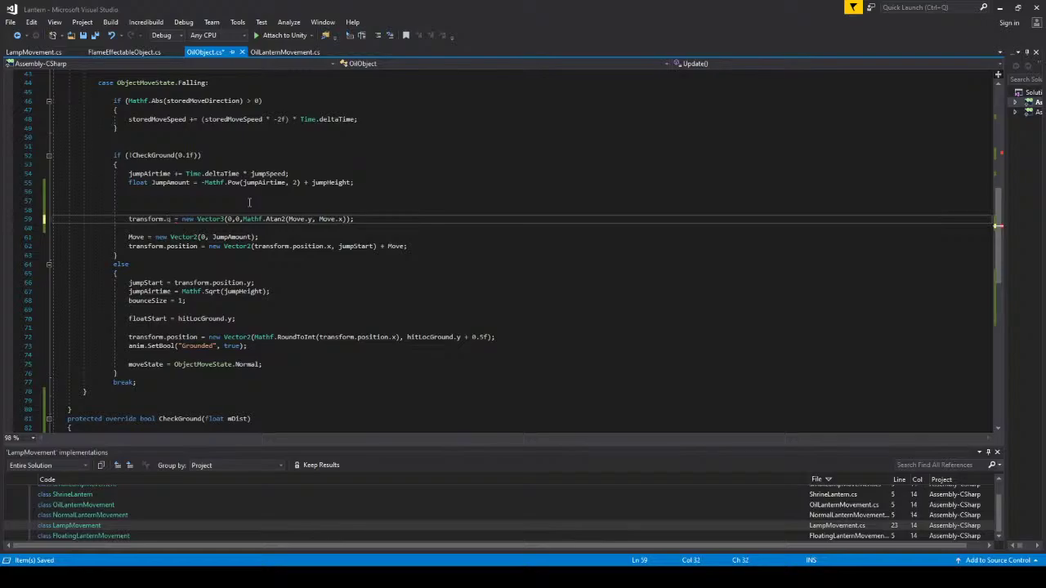
pyautogui.write('e')
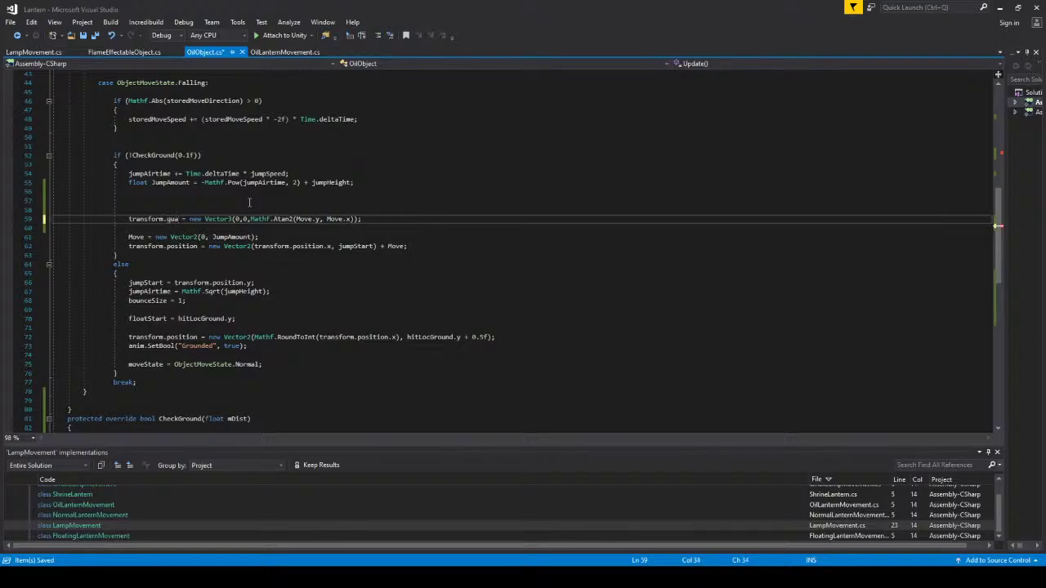
pyautogui.press('BackSpace')
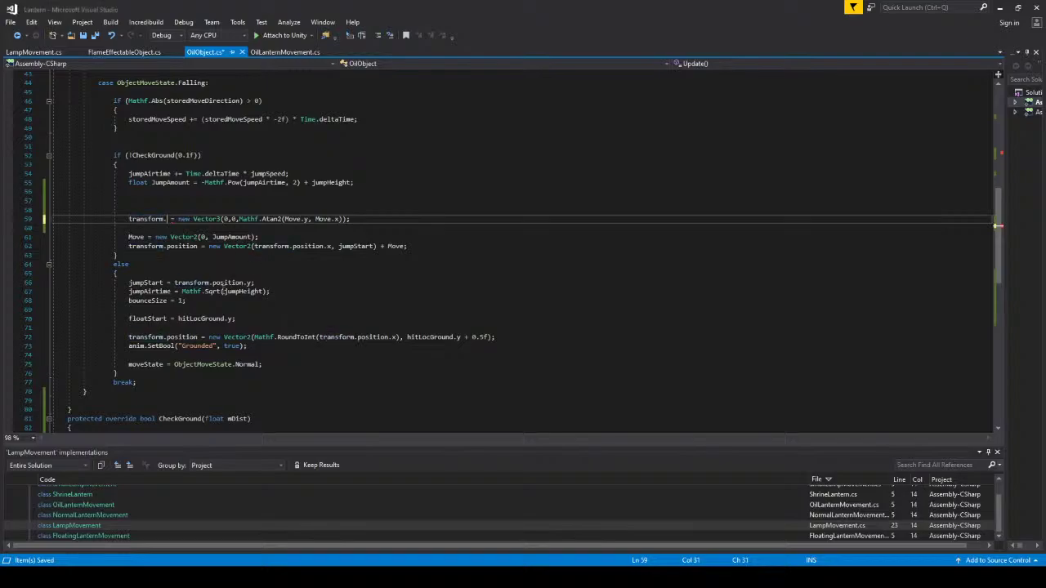
pyautogui.write('rotation')
pyautogui.press('Right')
pyautogui.press('Right')
pyautogui.press('Right')
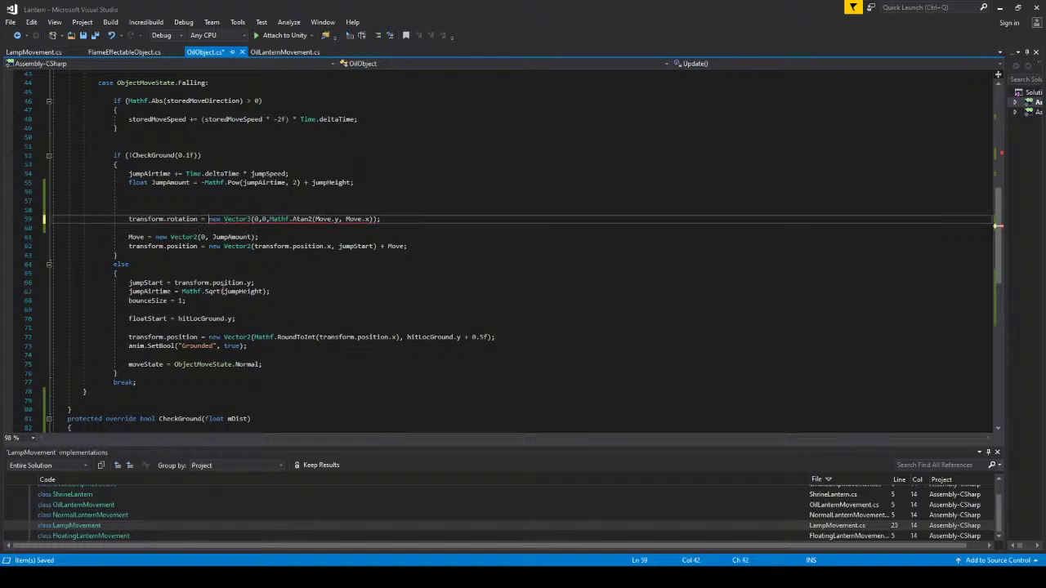
# Try replacing Vector3 with Quaternion as the constructor in the Falling case's transform.rotation assignment.
pyautogui.press('BackSpace')
pyautogui.press('BackSpace')
pyautogui.press('BackSpace')
pyautogui.press('BackSpace')
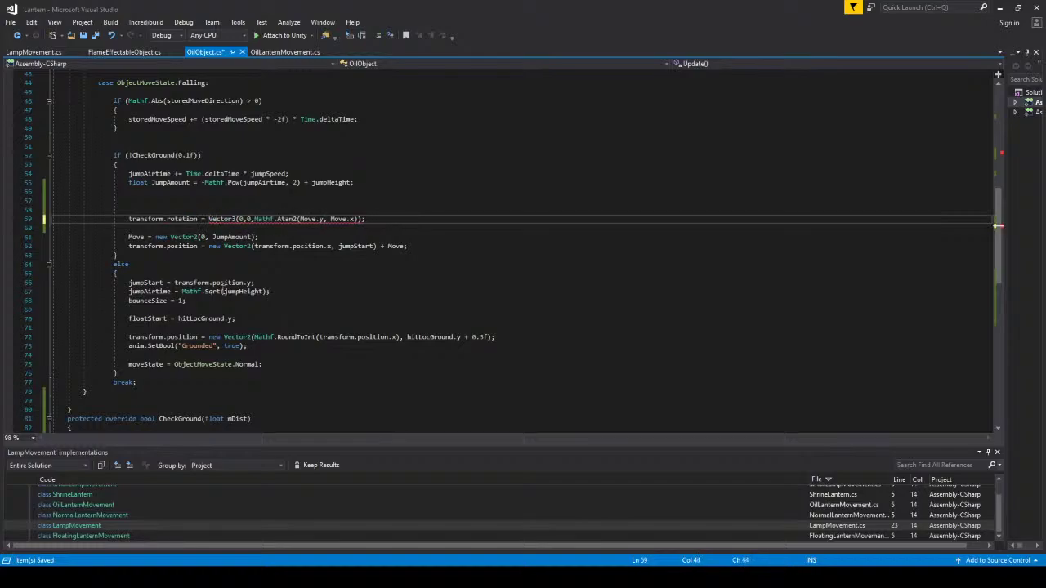
pyautogui.press('Right')
pyautogui.press('Right')
pyautogui.press('Right')
pyautogui.press('Right')
pyautogui.press('Right')
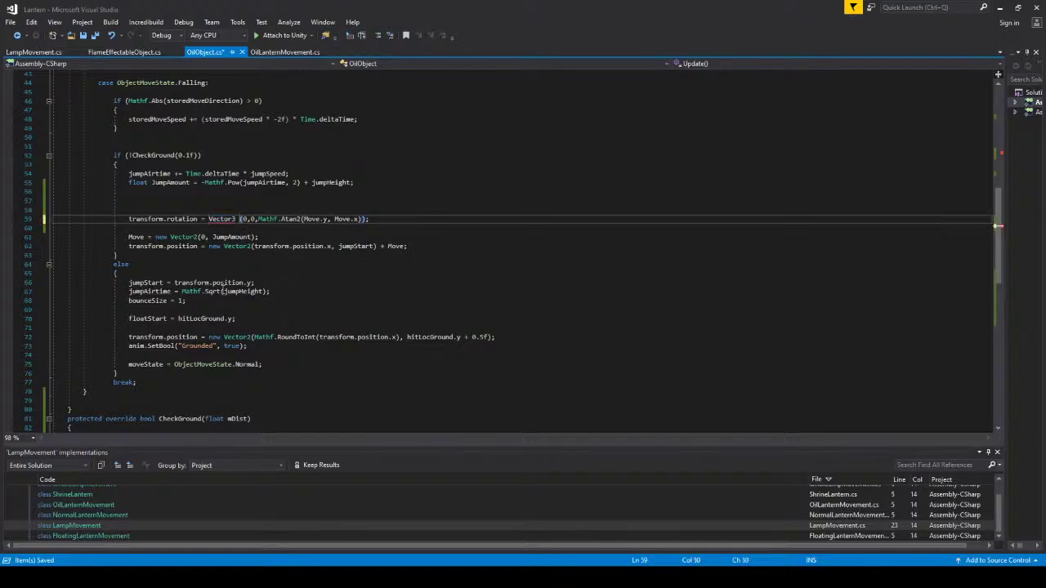
pyautogui.press('BackSpace')
pyautogui.press('BackSpace')
pyautogui.press('BackSpace')
pyautogui.press('BackSpace')
pyautogui.press('BackSpace')
pyautogui.press('BackSpace')
pyautogui.press('BackSpace')
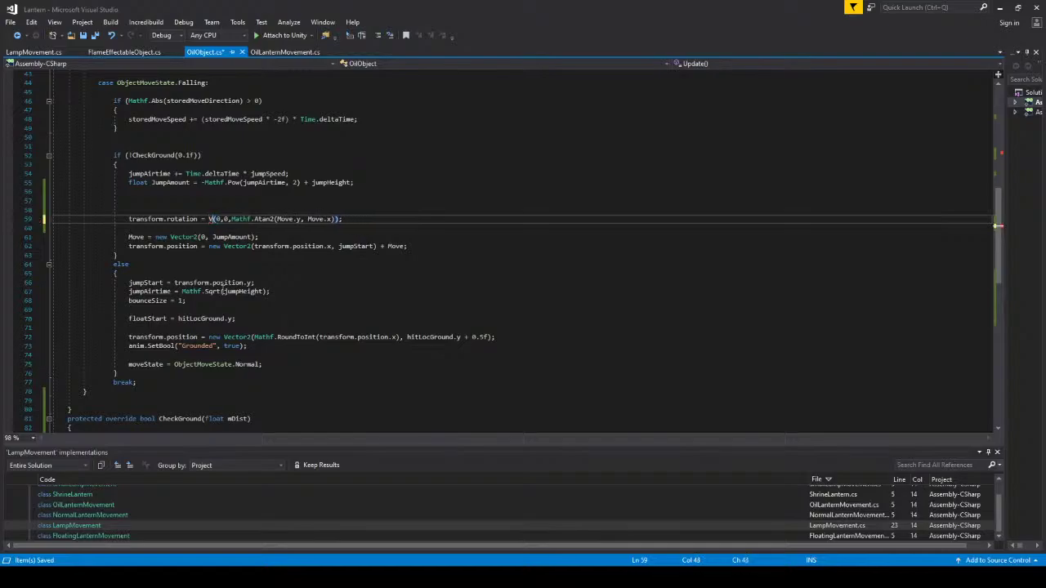
pyautogui.press('BackSpace')
pyautogui.write('new')
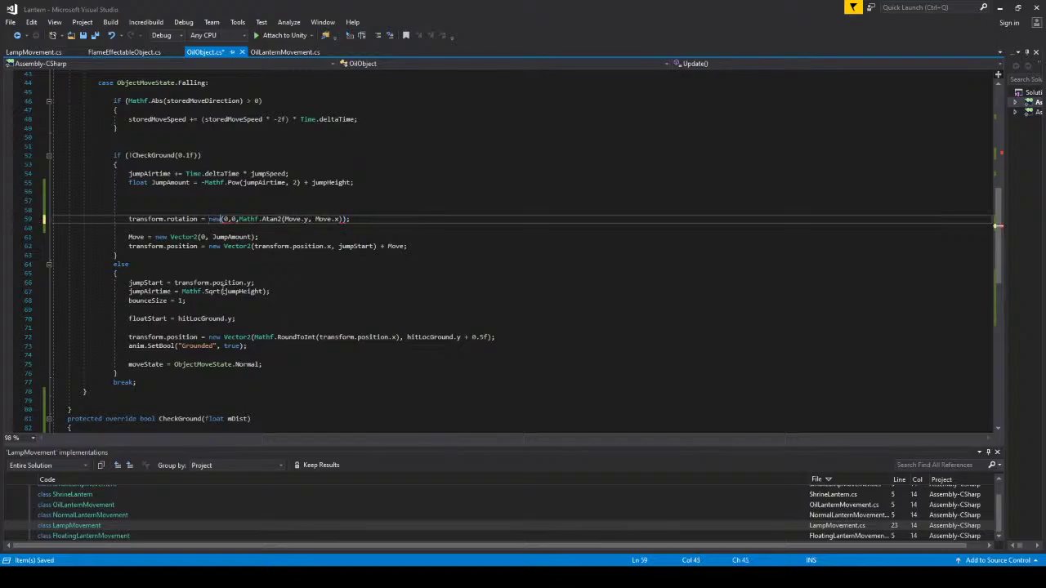
pyautogui.write(' Quaternion')
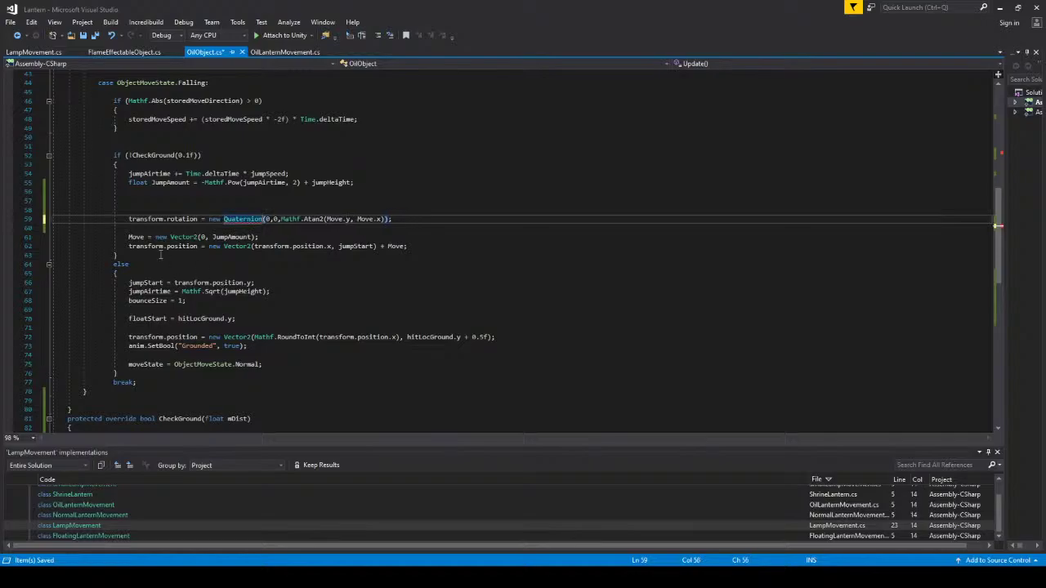
# Try assigning transform.rotation.eulerAngles a new Vector3 in place of the Quaternion, and save the script.
pyautogui.click(198, 219)
pyautogui.write('.eulerAngles')
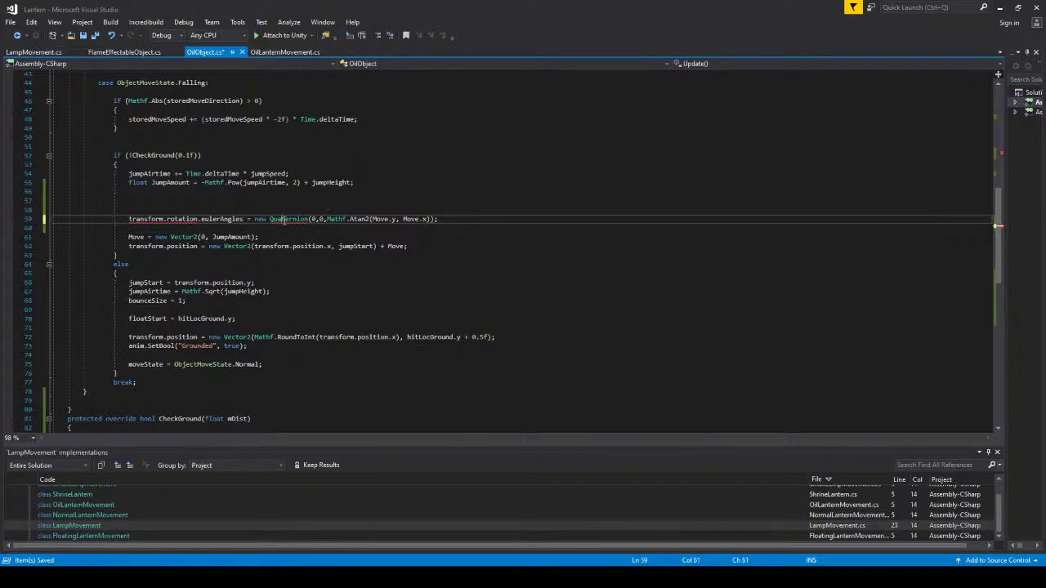
pyautogui.doubleClick(288, 219)
pyautogui.press('BackSpace')
pyautogui.write('new')
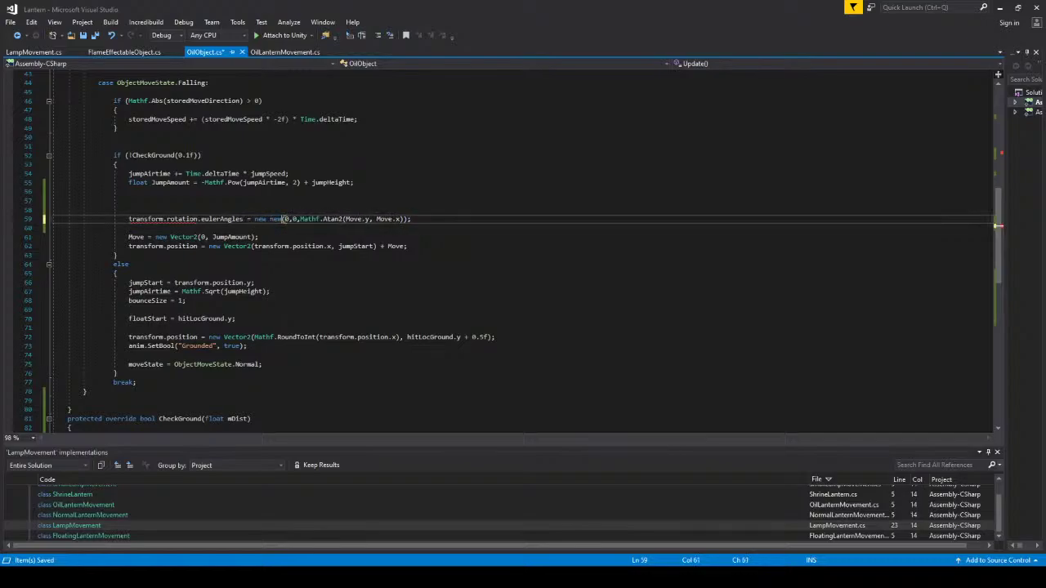
pyautogui.press('BackSpace')
pyautogui.press('BackSpace')
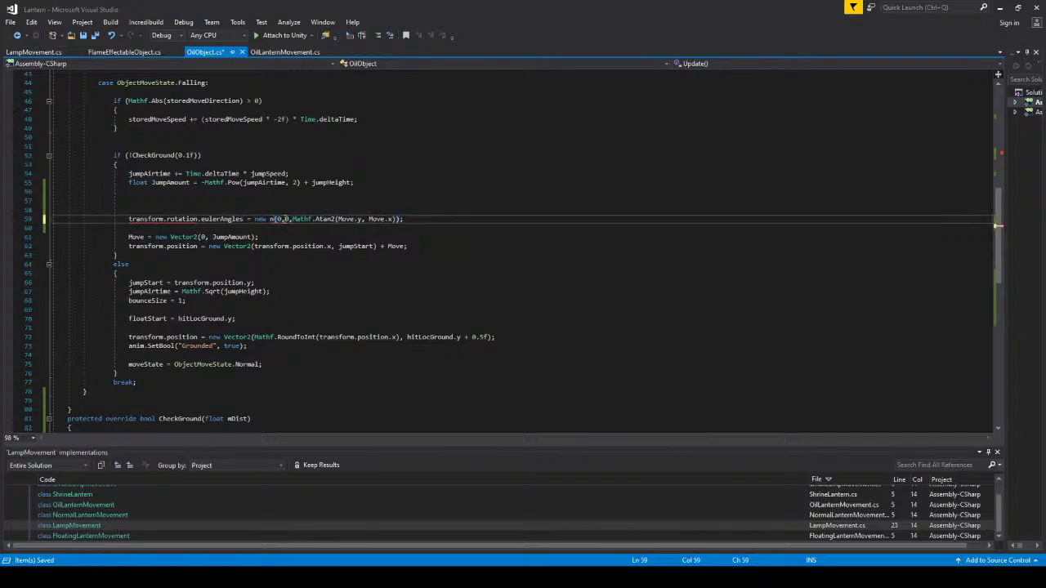
pyautogui.press('BackSpace')
pyautogui.write('vw')
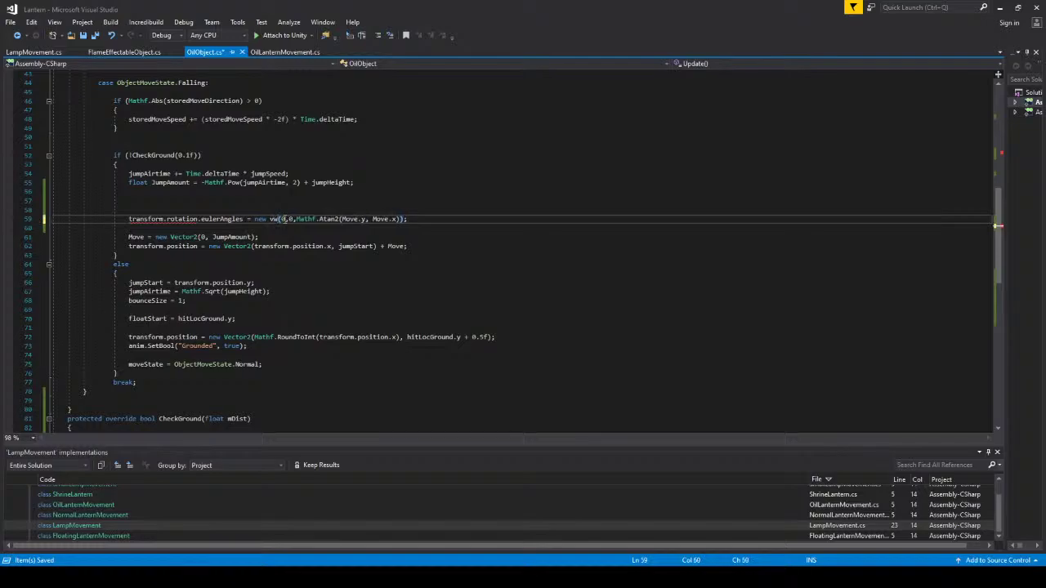
pyautogui.press('BackSpace')
pyautogui.press('BackSpace')
pyautogui.write('Vector3')
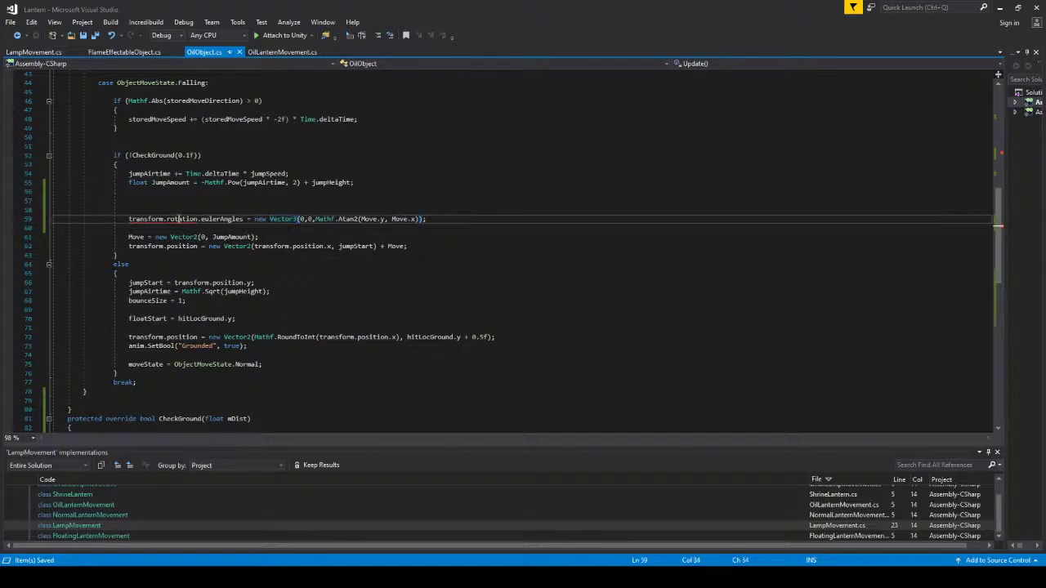
# Try localRotation in place of rotation before .eulerAngles in the Falling case's assignment and save the script.
pyautogui.doubleClick(180, 219)
pyautogui.write('loc')
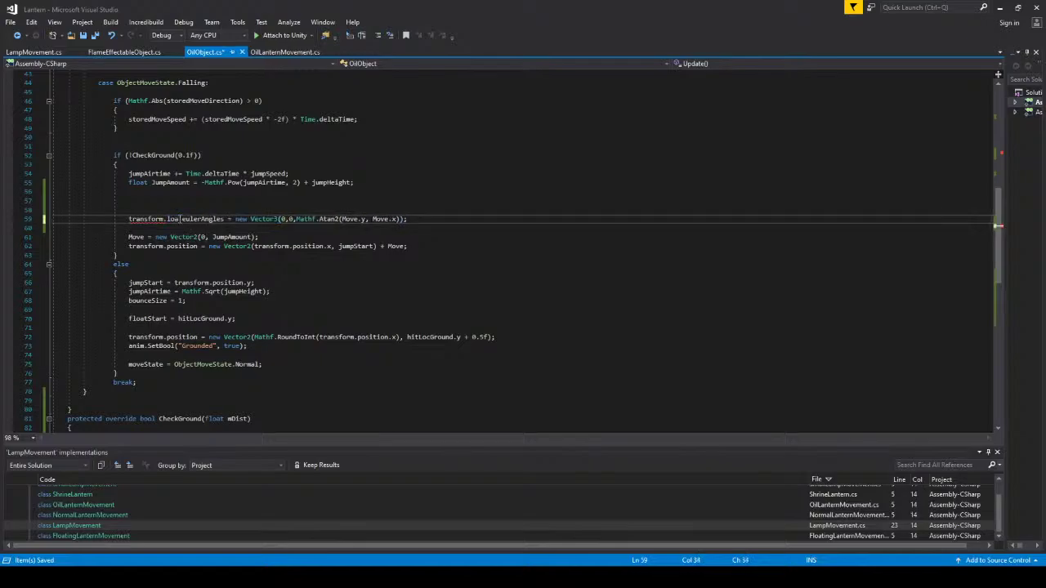
pyautogui.press('BackSpace')
pyautogui.press('BackSpace')
pyautogui.press('BackSpace')
pyautogui.write('loca')
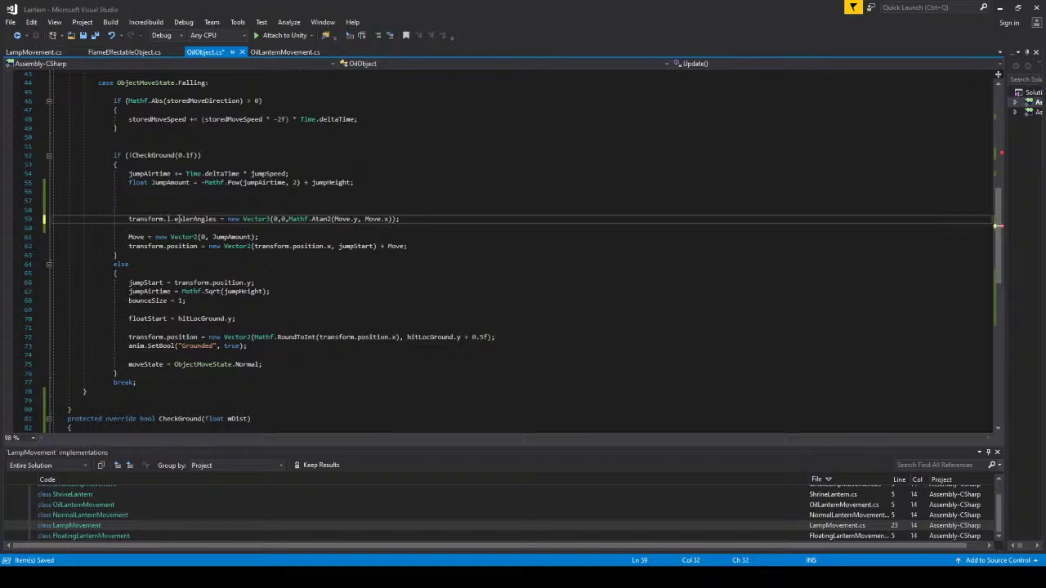
pyautogui.write('lScale')
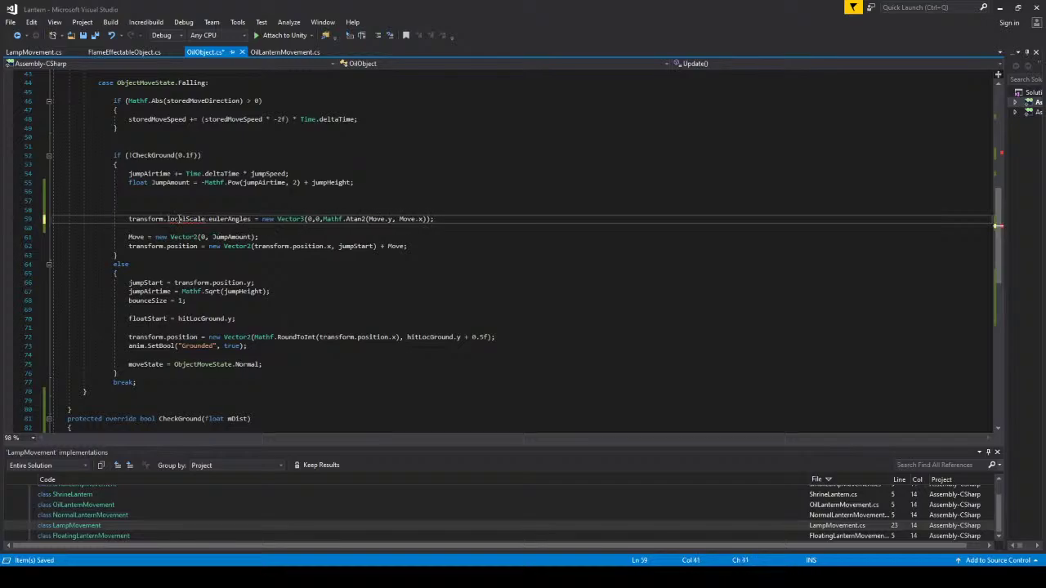
pyautogui.press('BackSpace')
pyautogui.press('BackSpace')
pyautogui.press('BackSpace')
pyautogui.press('BackSpace')
pyautogui.press('BackSpace')
pyautogui.write('Rotat')
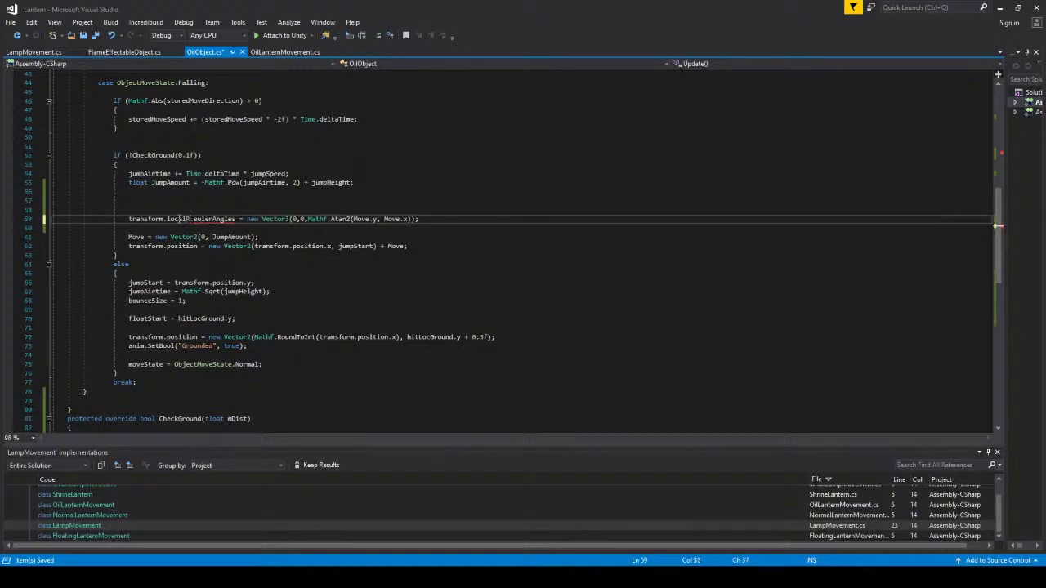
pyautogui.write('ion')
pyautogui.hotkey('ctrl', 's')
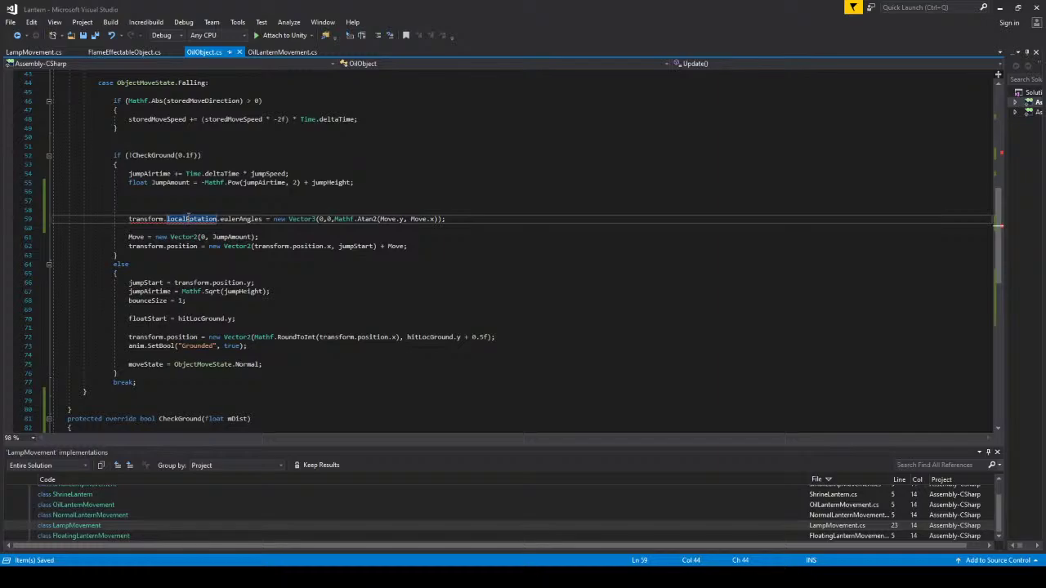
# Replace the localRotation.eulerAngles target of the Falling case's assignment with transform.rotation.
pyautogui.click(137, 219)
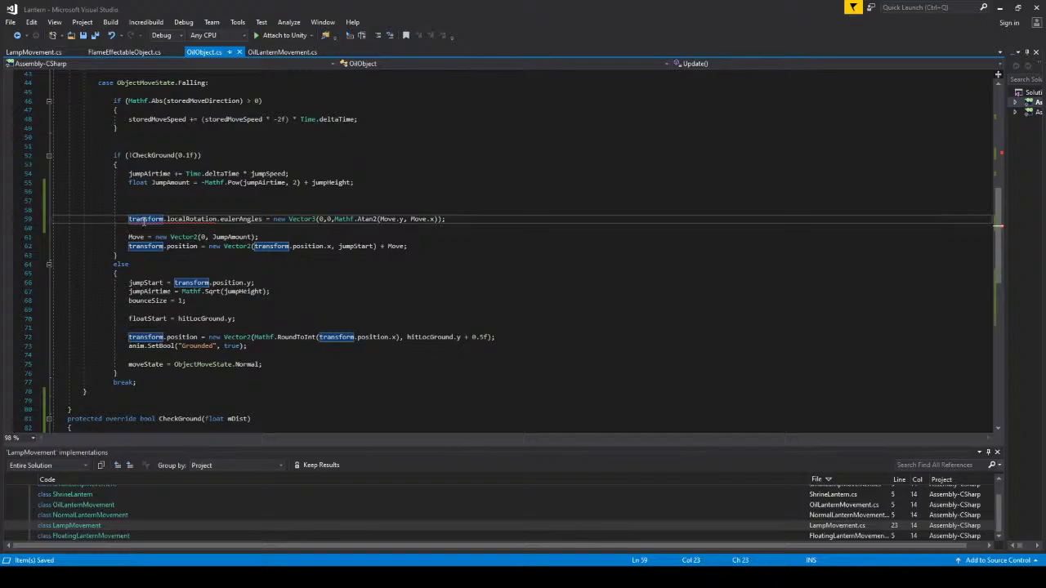
pyautogui.doubleClick(193, 219)
pyautogui.press('Delete')
pyautogui.press('Delete')
pyautogui.press('Right')
pyautogui.press('Right')
pyautogui.press('Right')
pyautogui.press('Right')
pyautogui.press('Right')
pyautogui.press('Right')
pyautogui.press('Right')
pyautogui.press('Right')
pyautogui.press('Right')
pyautogui.press('Right')
pyautogui.press('Right')
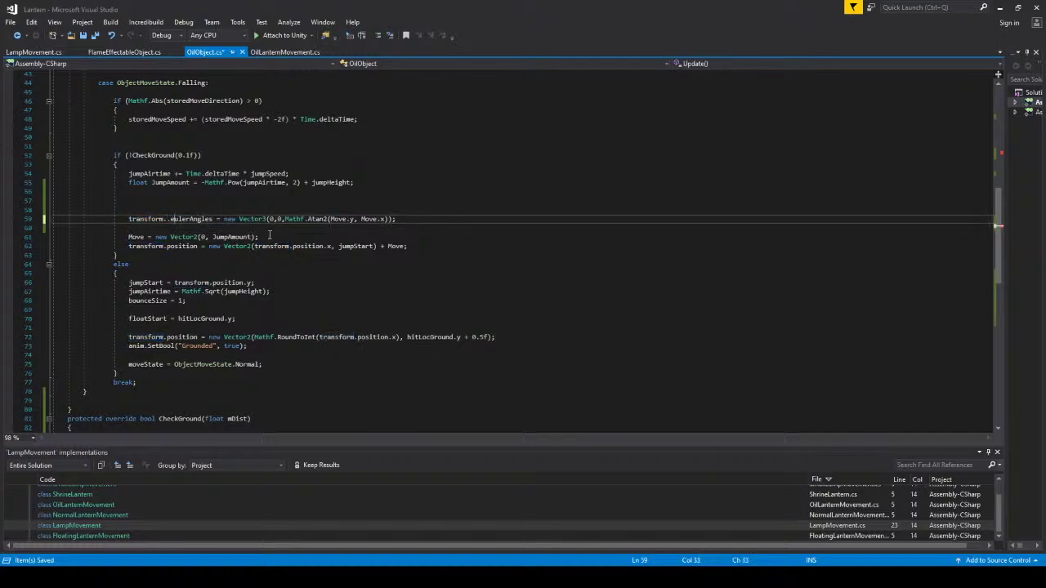
pyautogui.press('BackSpace')
pyautogui.press('BackSpace')
pyautogui.press('BackSpace')
pyautogui.press('BackSpace')
pyautogui.press('BackSpace')
pyautogui.press('BackSpace')
pyautogui.press('BackSpace')
pyautogui.press('BackSpace')
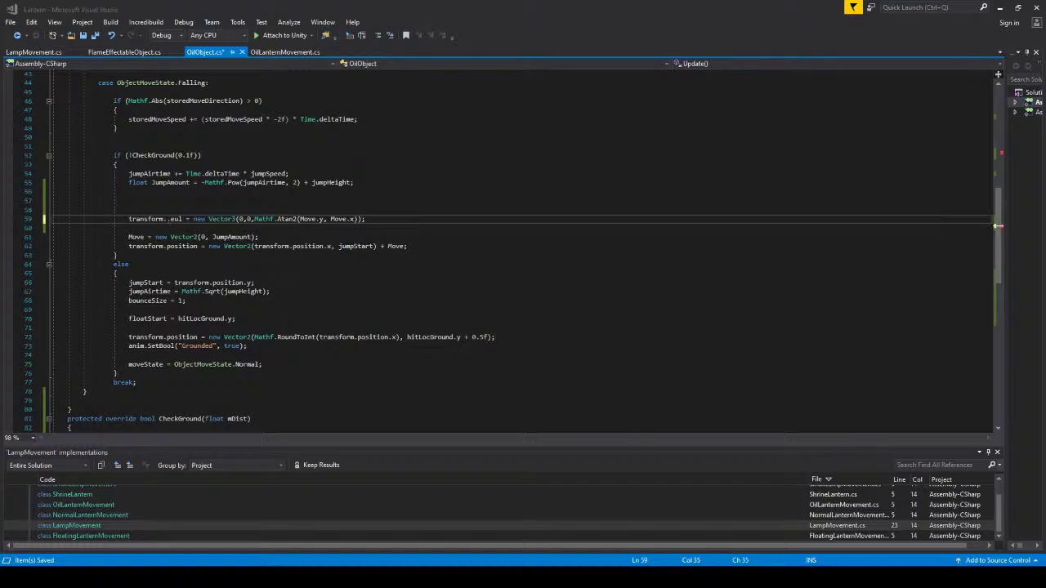
pyautogui.moveTo(128, 219); pyautogui.dragTo(183, 219)
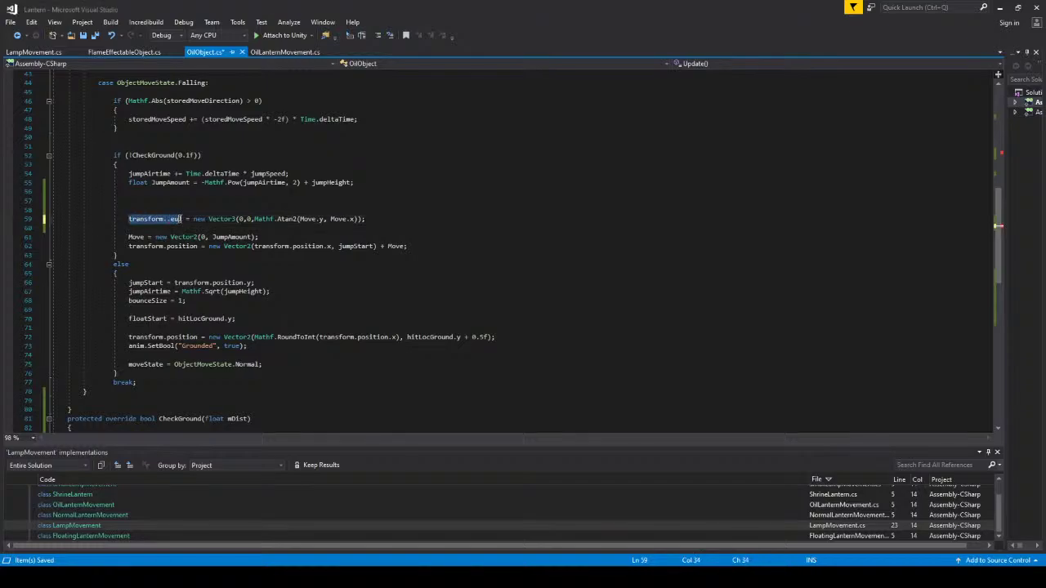
pyautogui.write('transform.rotation')
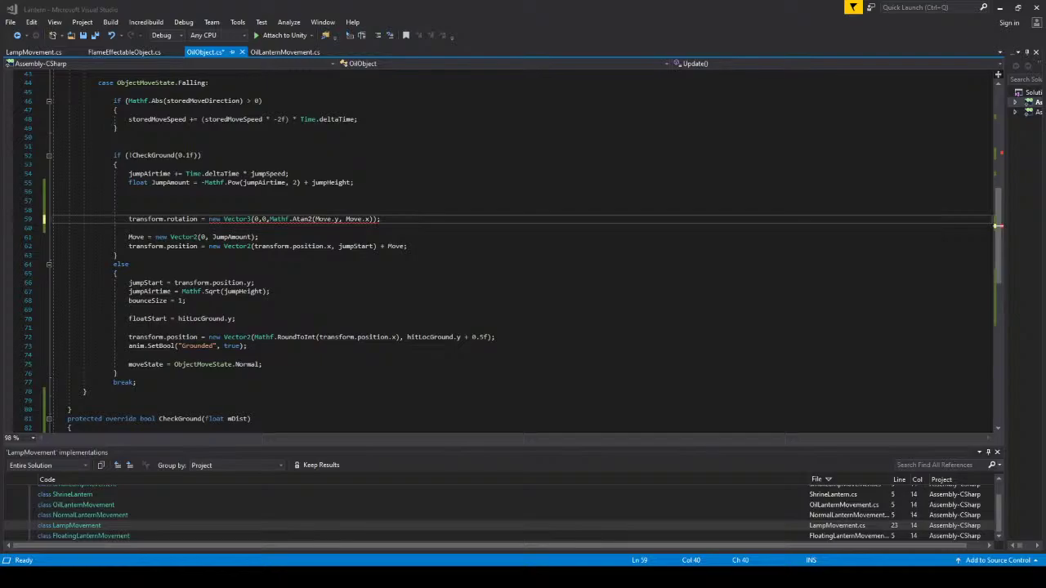
# Replace new Vector3 with Quaternion.Euler in the Falling case's transform.rotation assignment and save the script.
pyautogui.moveTo(208, 219); pyautogui.dragTo(251, 219)
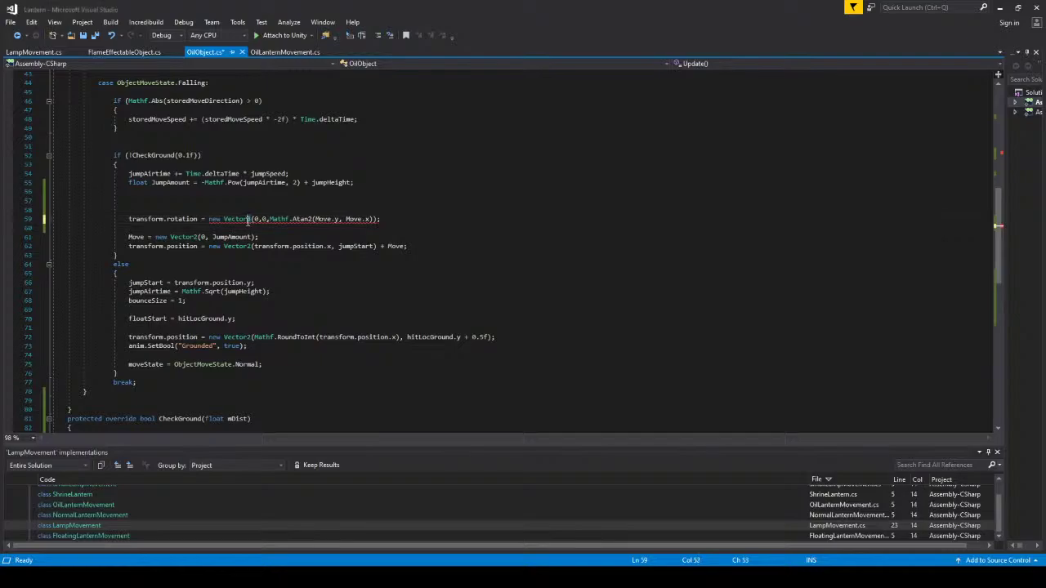
pyautogui.write('Quaternion.Euler')
pyautogui.hotkey('ctrl', 's')
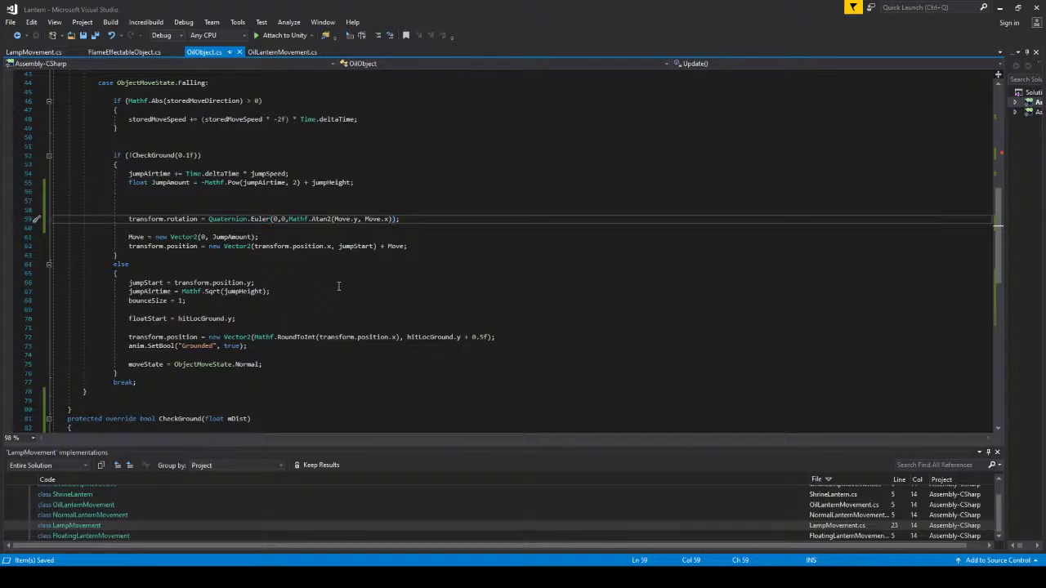
# Switch to Unity, clear the console, read the remaining OilObject error, and show the project files again.
pyautogui.click(1002, 8)
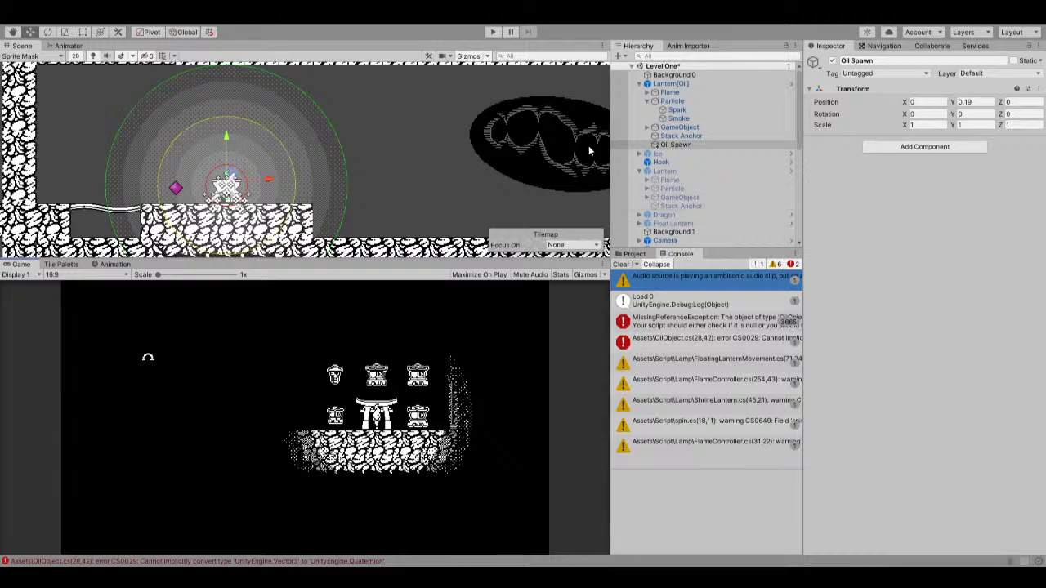
pyautogui.click(621, 264)
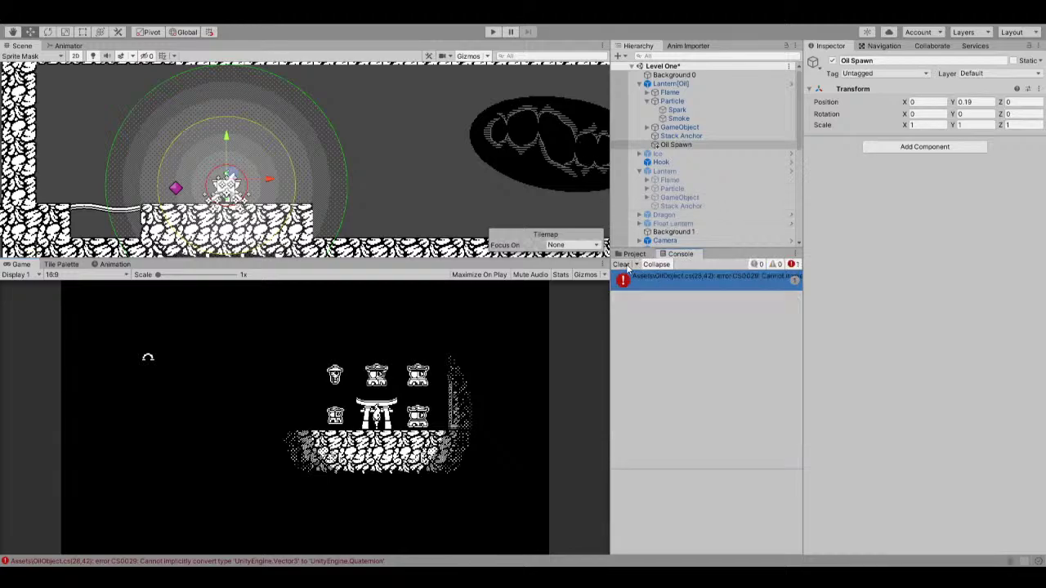
pyautogui.click(639, 281)
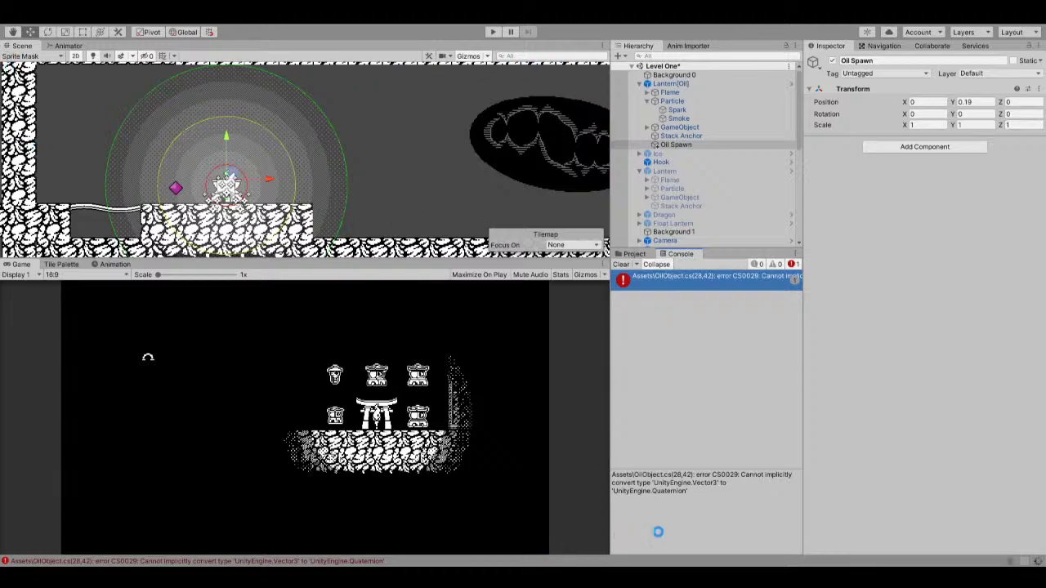
pyautogui.click(634, 253)
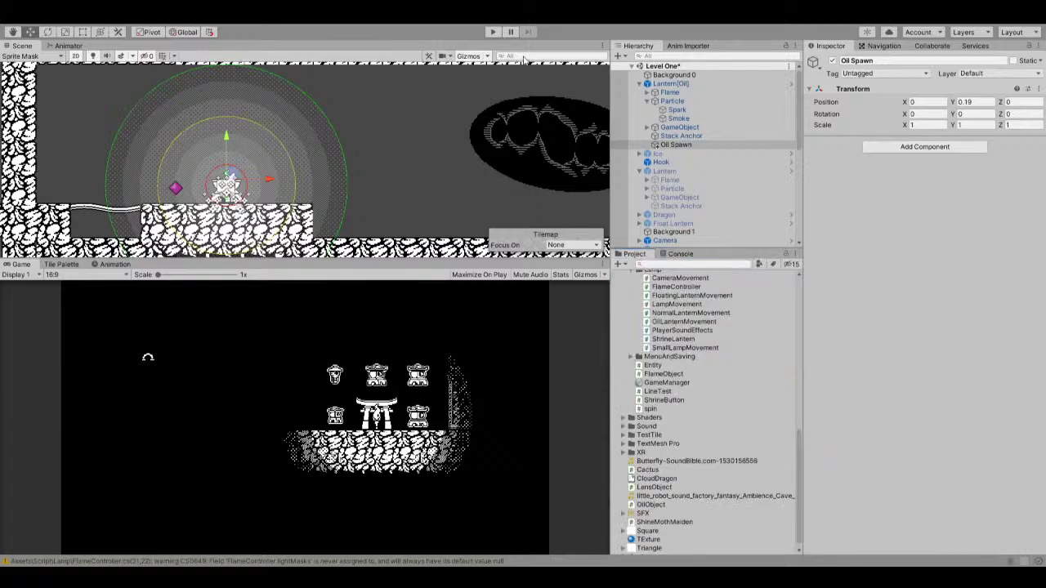
# Play test the level, moving the oil lantern right along the ledge and lower ground to watch its oil drops.
pyautogui.click(492, 33)
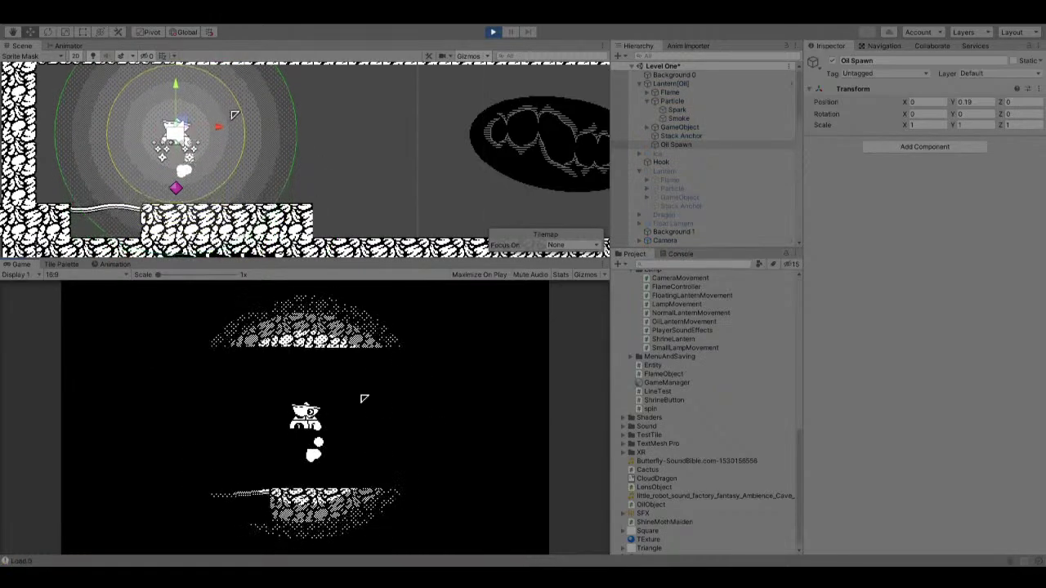
pyautogui.press('Right')
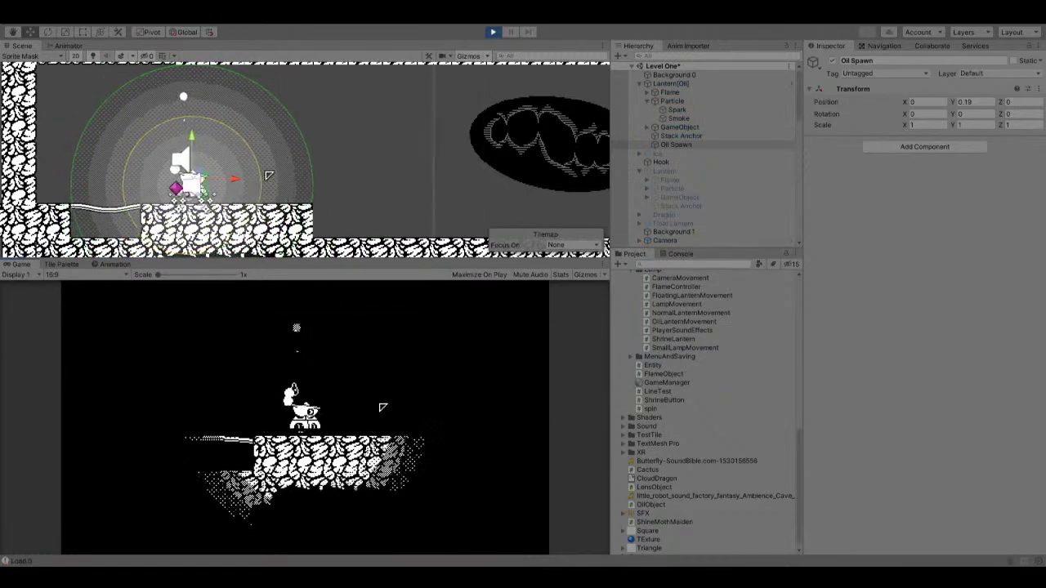
pyautogui.press('Right')
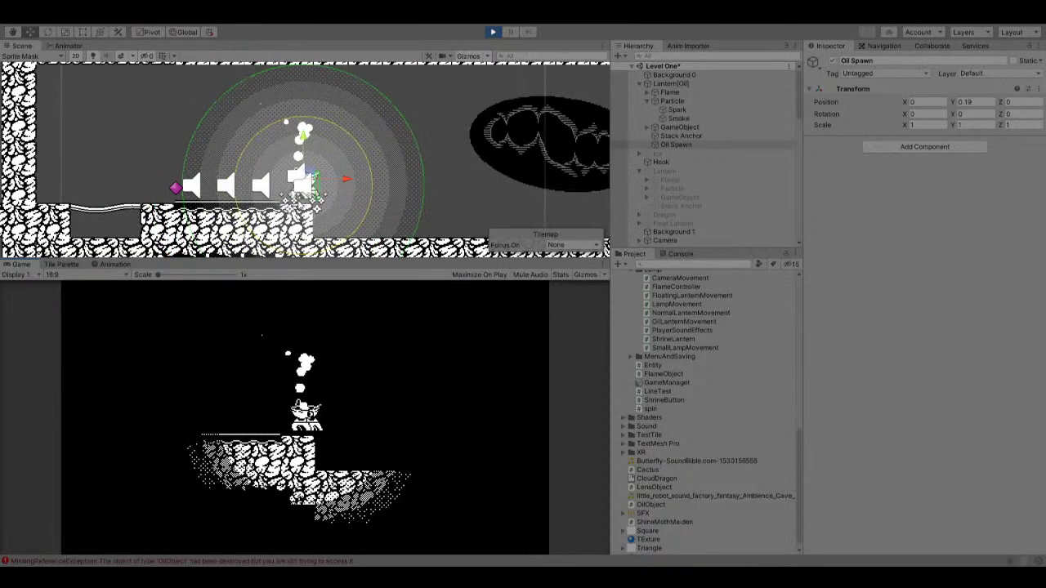
pyautogui.press('Right')
pyautogui.press('Right')
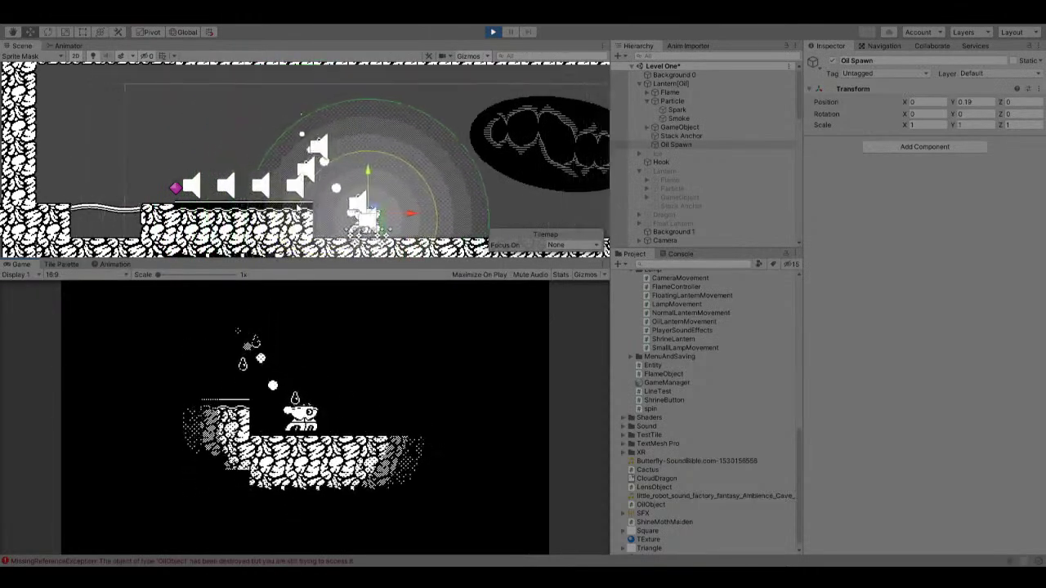
pyautogui.press('Right')
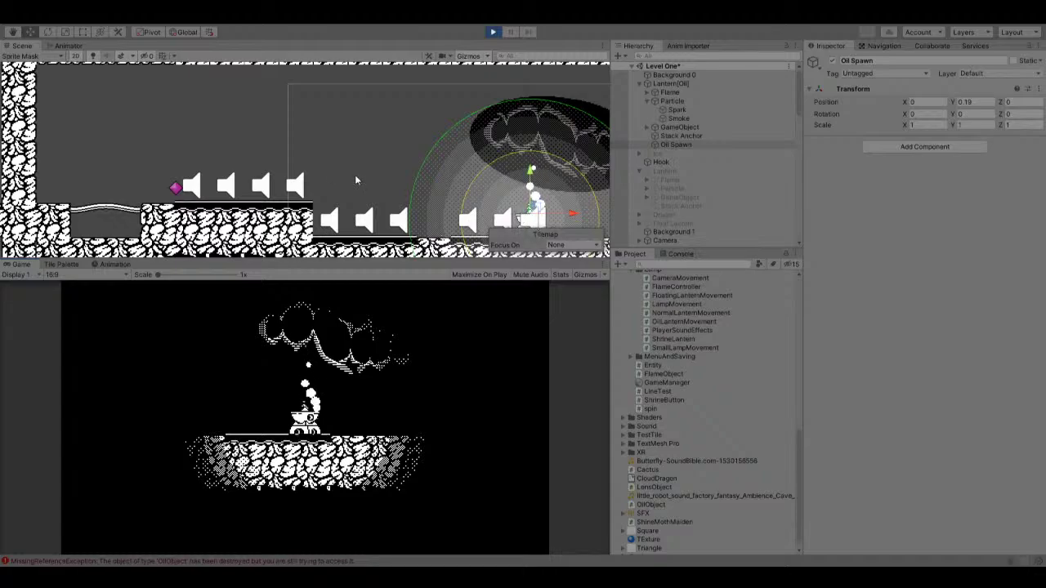
# Examine the component values of several spawned Oil(Clone) objects while the game runs.
pyautogui.scroll(-10, 670, 205)
pyautogui.click(670, 238)
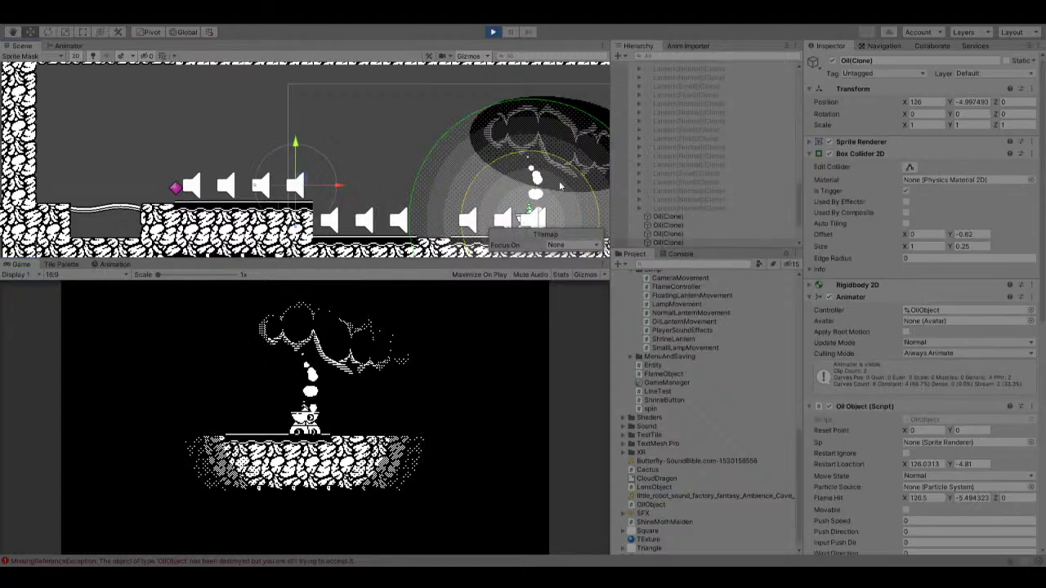
pyautogui.click(705, 233)
pyautogui.click(706, 217)
pyautogui.scroll(-3, 946, 365)
pyautogui.scroll(-6, 946, 365)
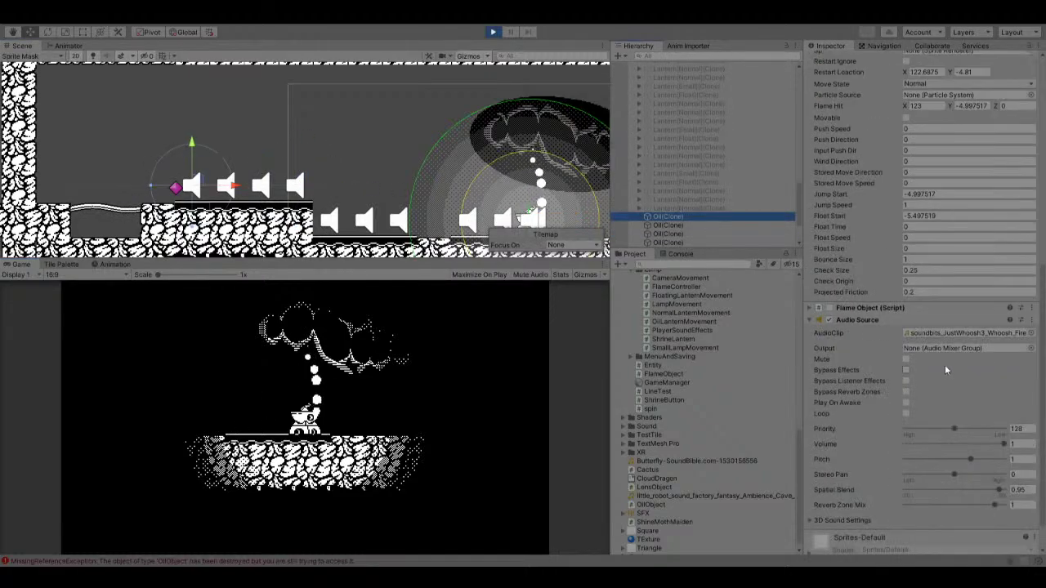
# Pause the game while an oil drop is airborne, select that drop, and check its rotation at several moments of its path.
pyautogui.click(472, 347)
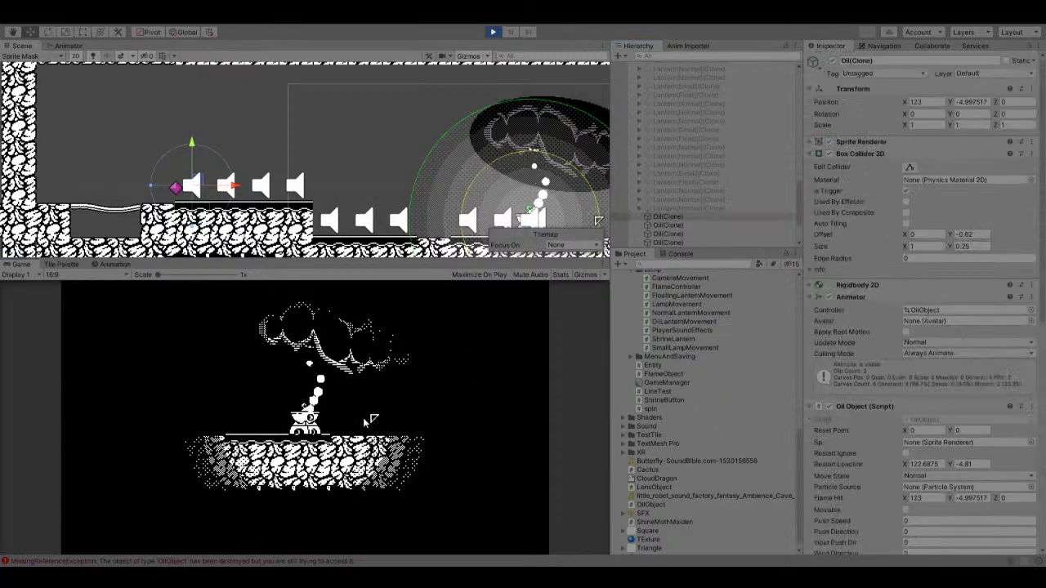
pyautogui.click(509, 32)
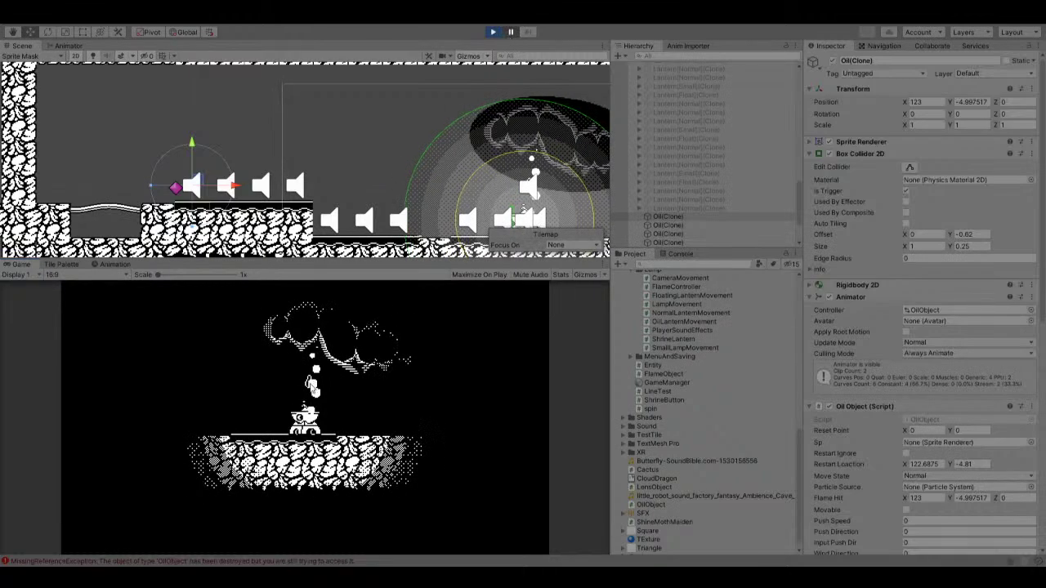
pyautogui.click(535, 182)
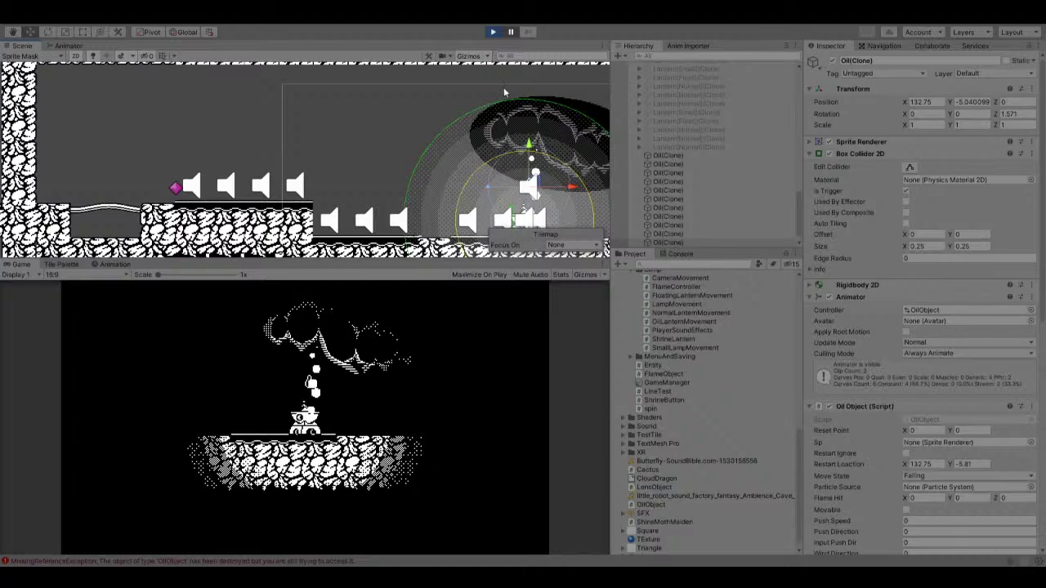
pyautogui.click(511, 32)
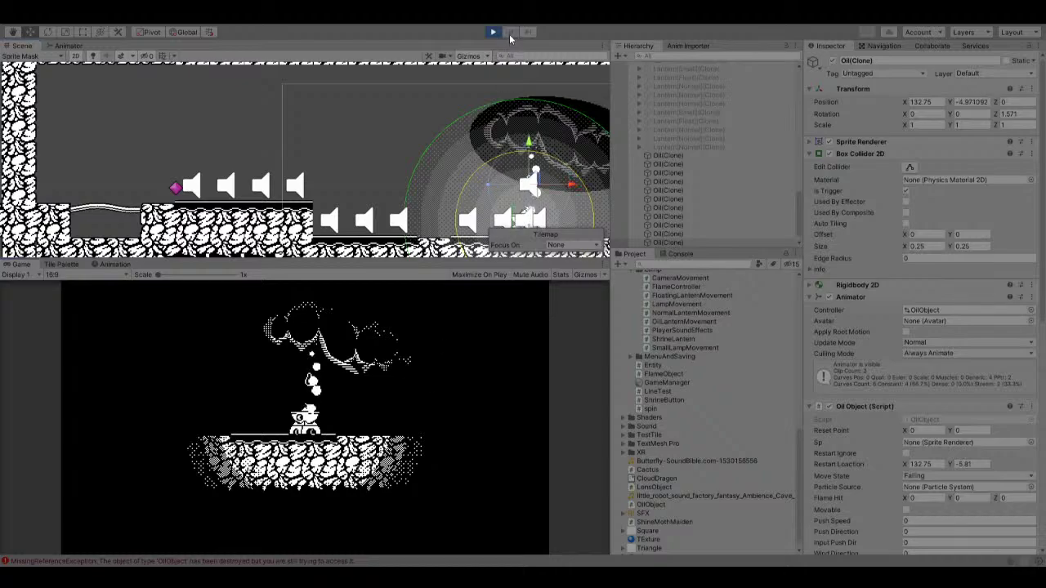
pyautogui.click(511, 33)
pyautogui.click(509, 34)
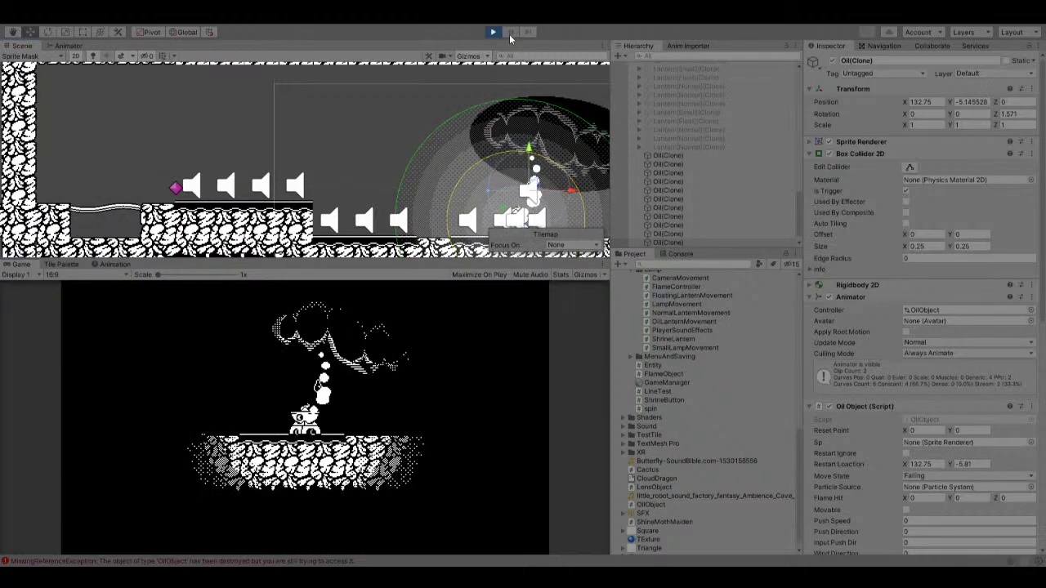
pyautogui.click(510, 33)
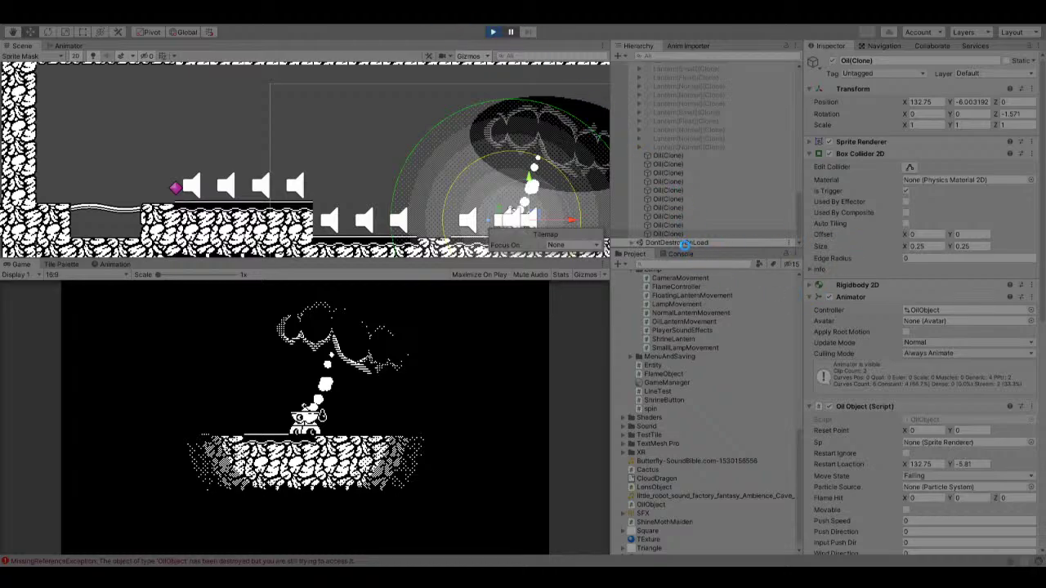
# Restart the play test with the console shown, move the lantern right to log the drops' angles, and stop the game.
pyautogui.click(628, 295)
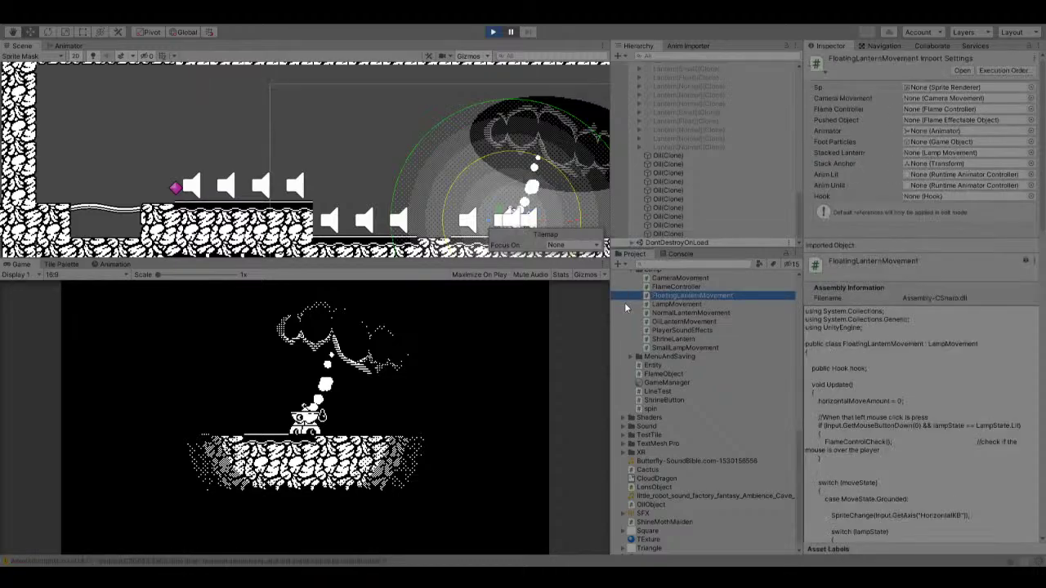
pyautogui.click(679, 251)
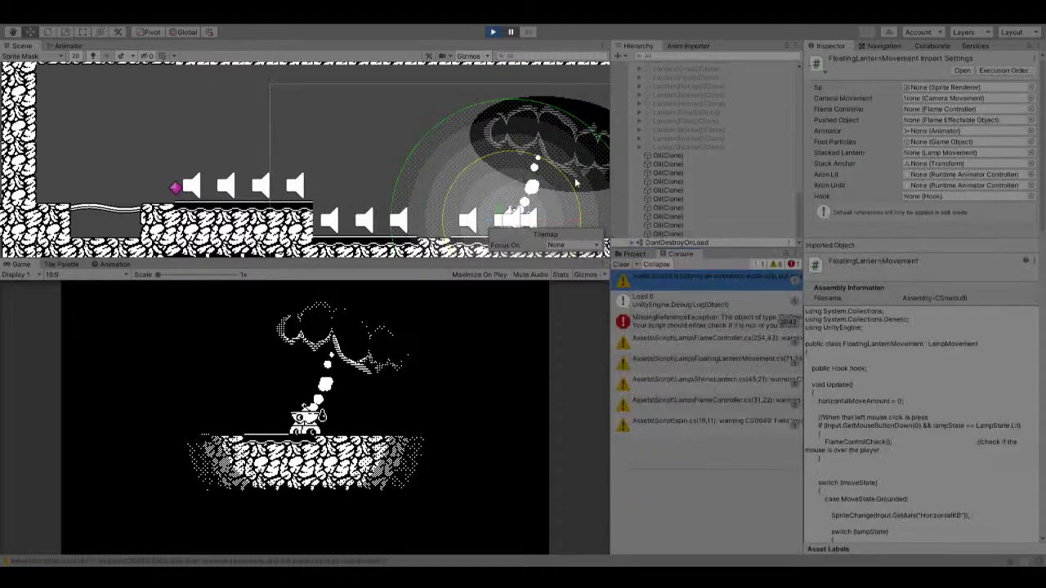
pyautogui.click(491, 32)
pyautogui.click(493, 33)
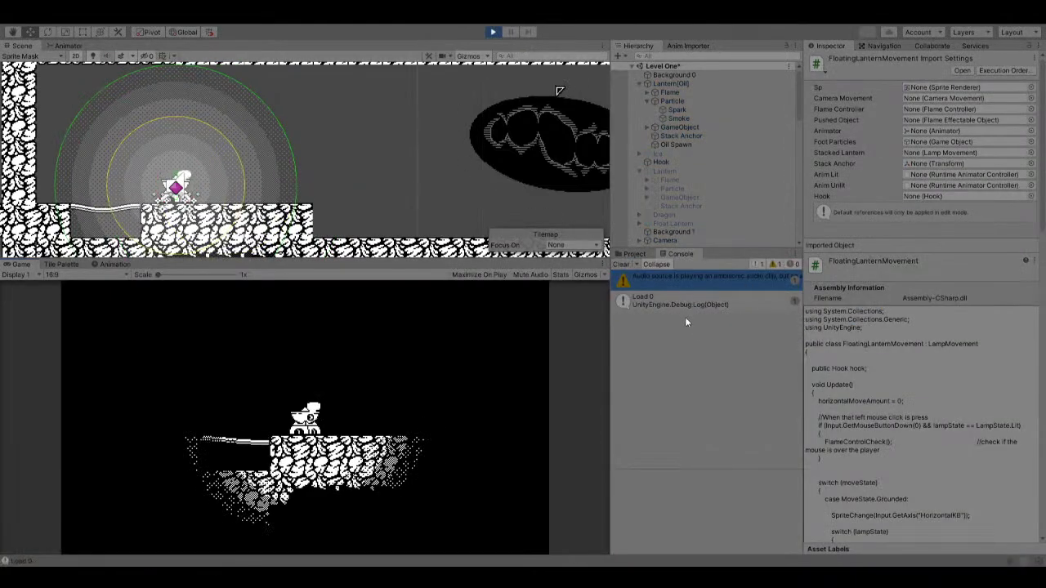
pyautogui.click(470, 404)
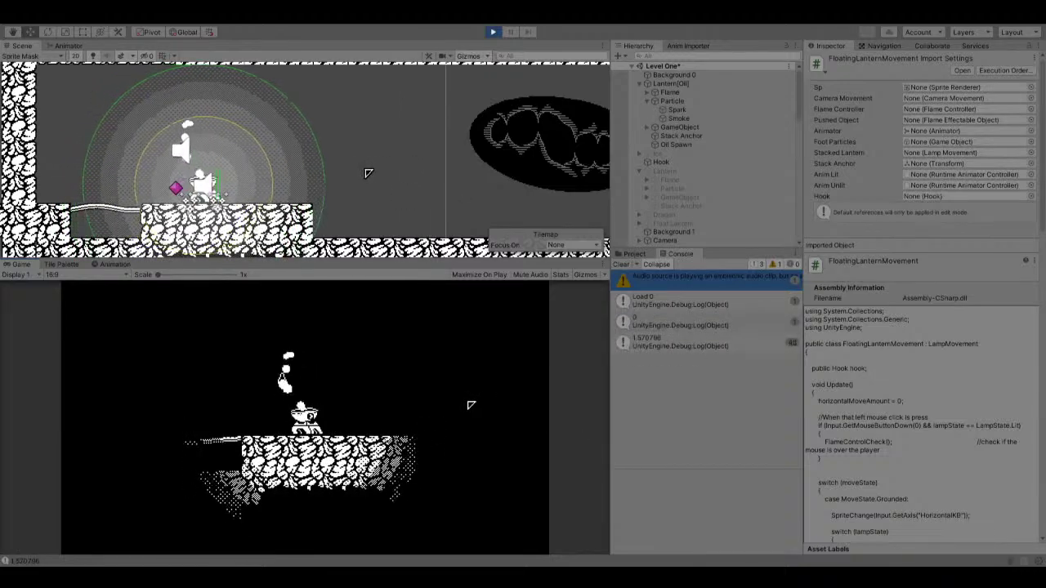
pyautogui.press('d')
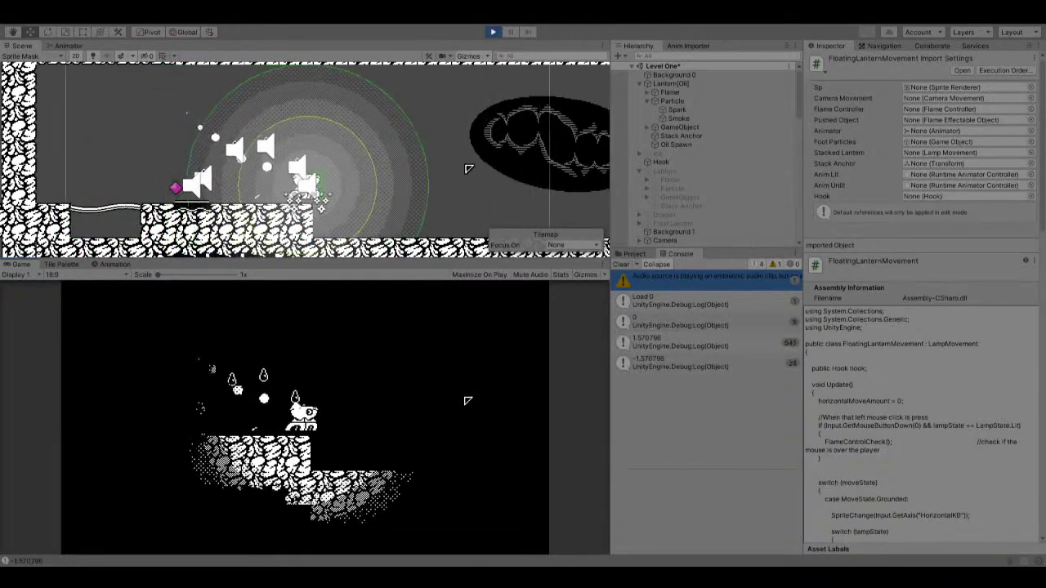
pyautogui.press('d')
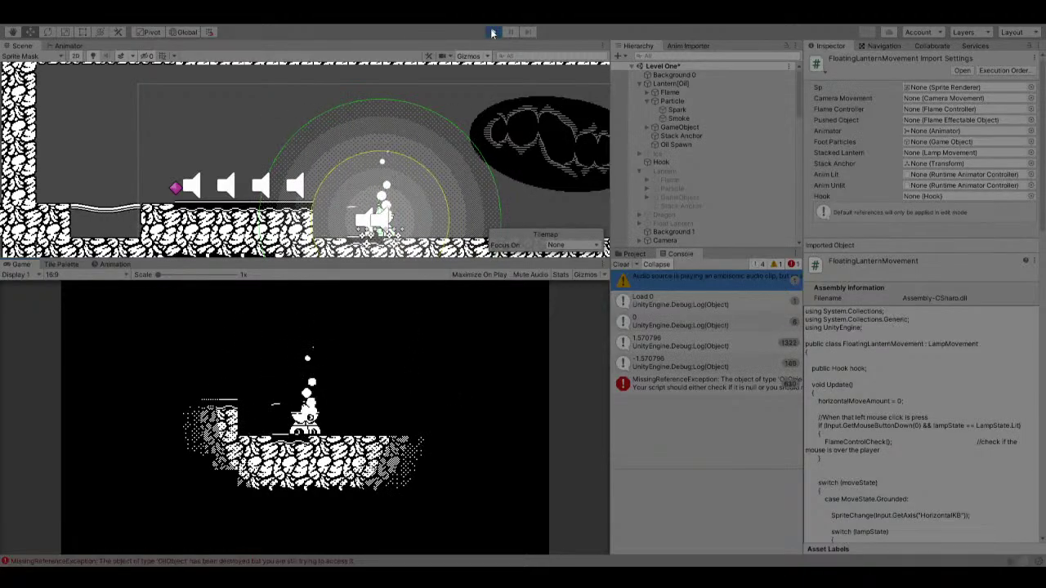
pyautogui.click(492, 32)
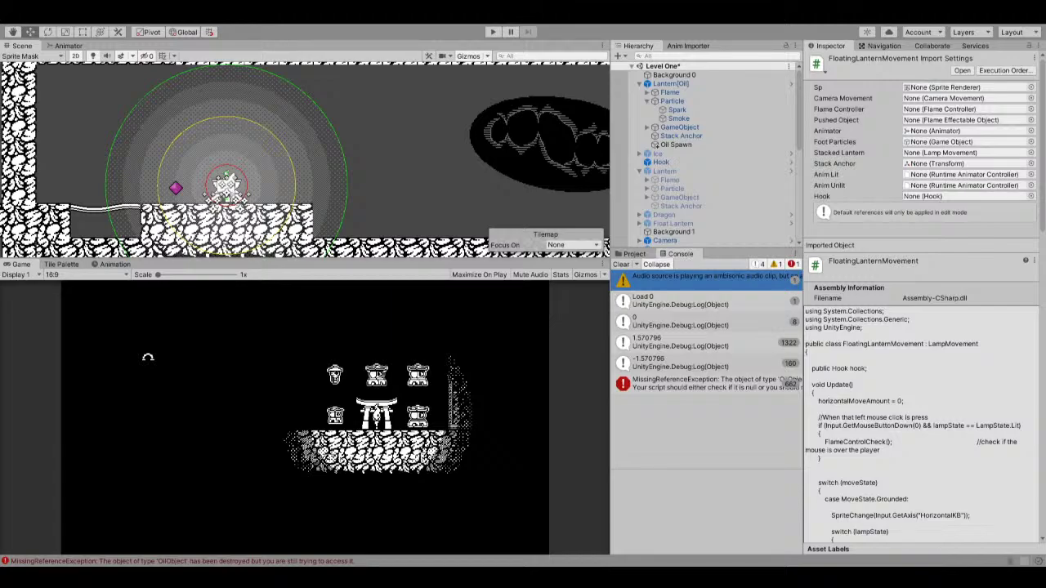
# Examine the details of the logged positive and negative rotation angles in the console.
pyautogui.click(654, 342)
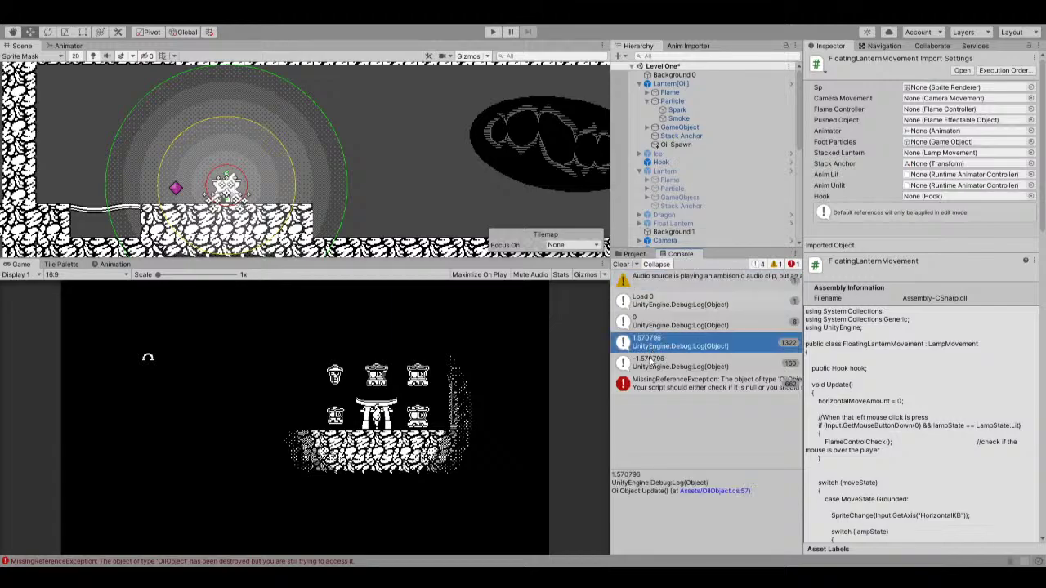
pyautogui.click(652, 362)
pyautogui.click(653, 343)
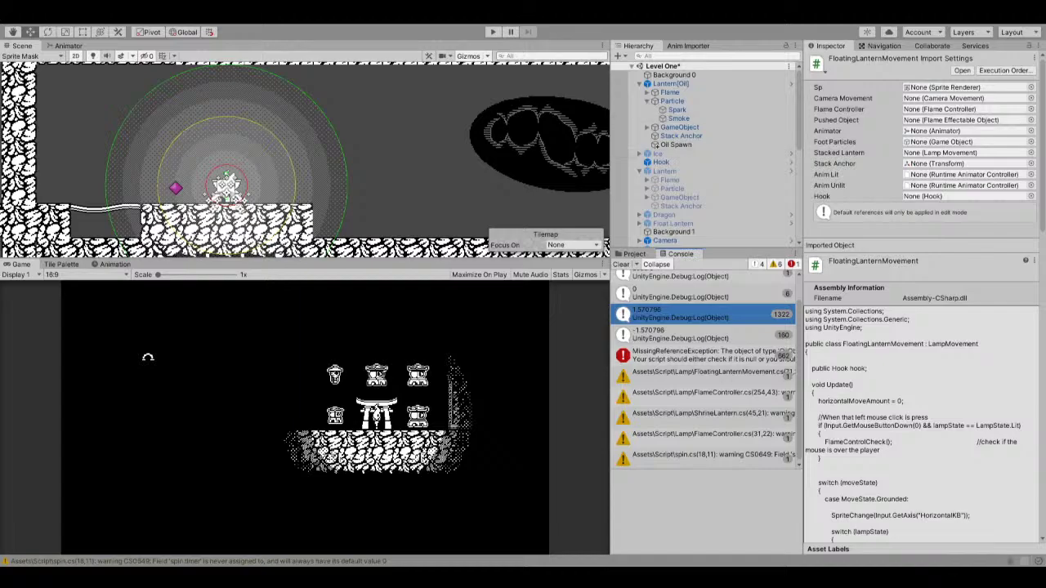
# Run two more play tests, moving the lantern right to check the oil drops' logged rotation angles.
pyautogui.click(492, 31)
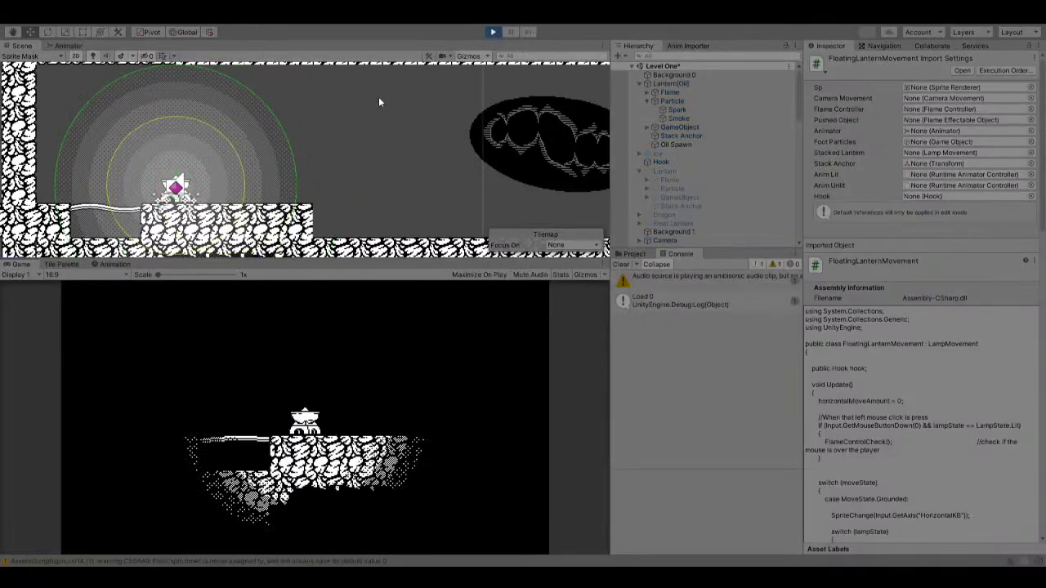
pyautogui.press('d')
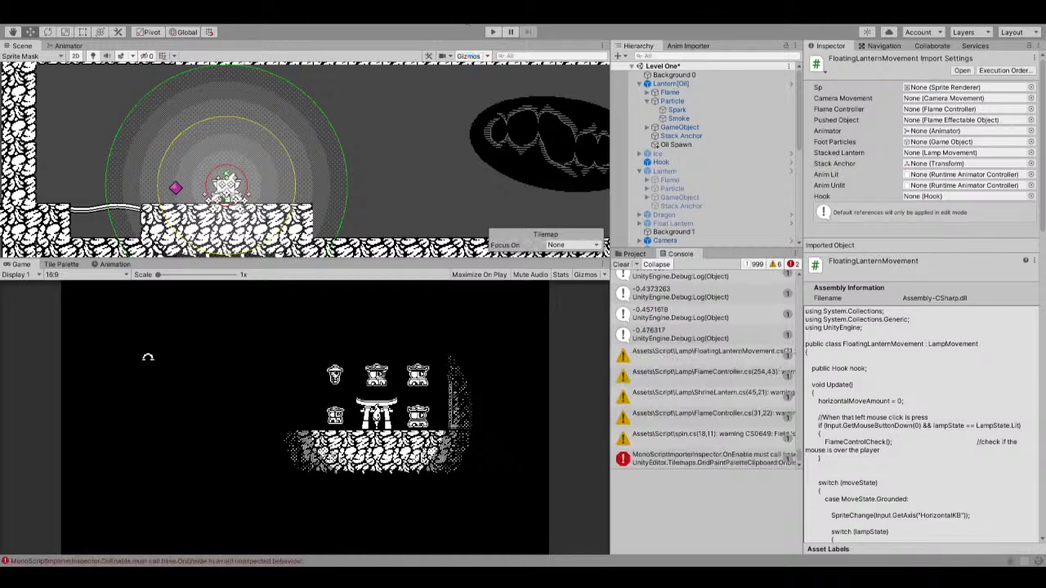
pyautogui.click(494, 31)
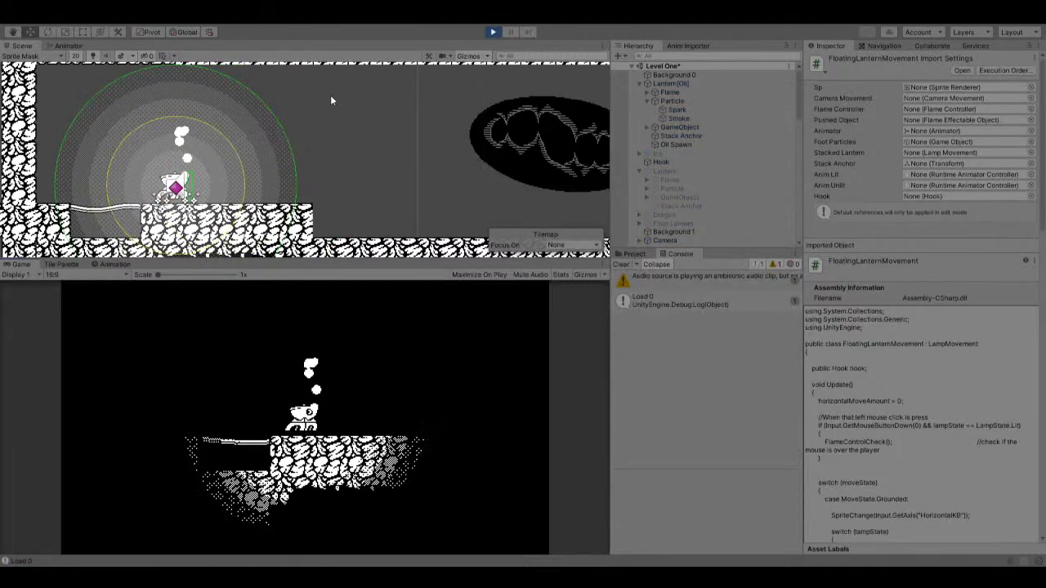
pyautogui.press('d')
pyautogui.press('d')
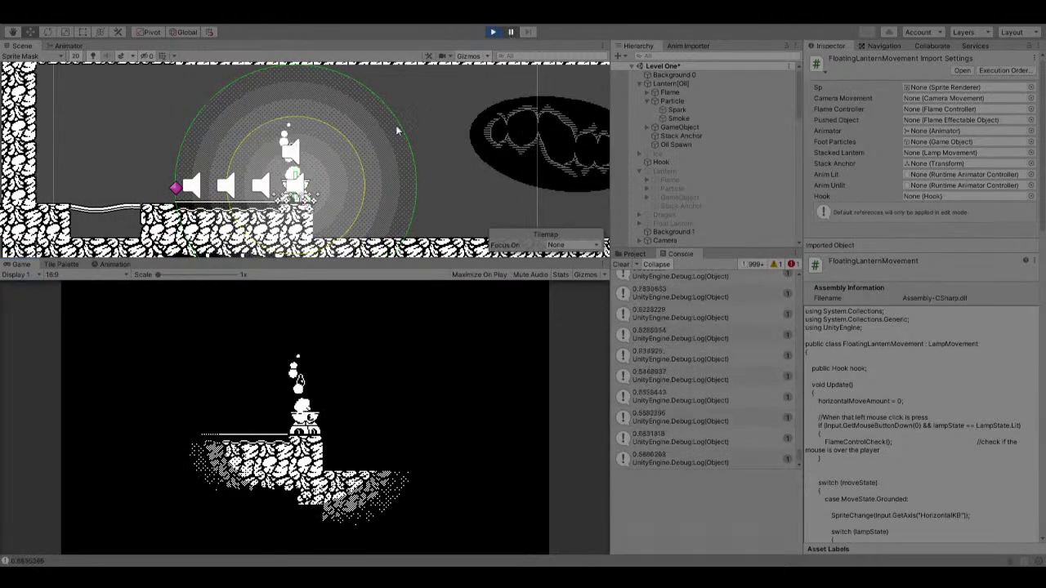
# Select the airborne oil drop in the paused scene and examine its rotation up close.
pyautogui.click(295, 148)
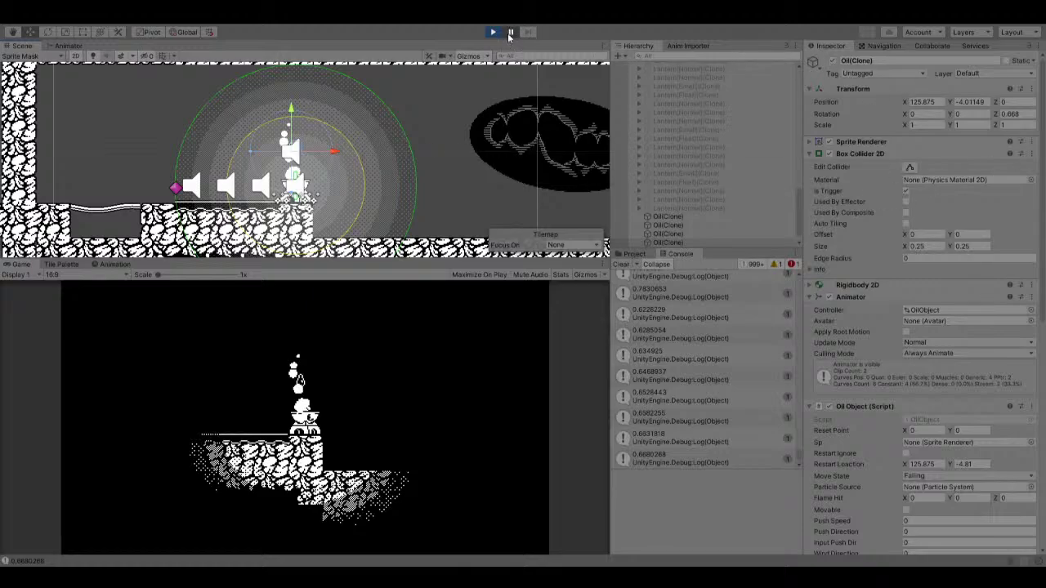
pyautogui.scroll(8, 301, 174)
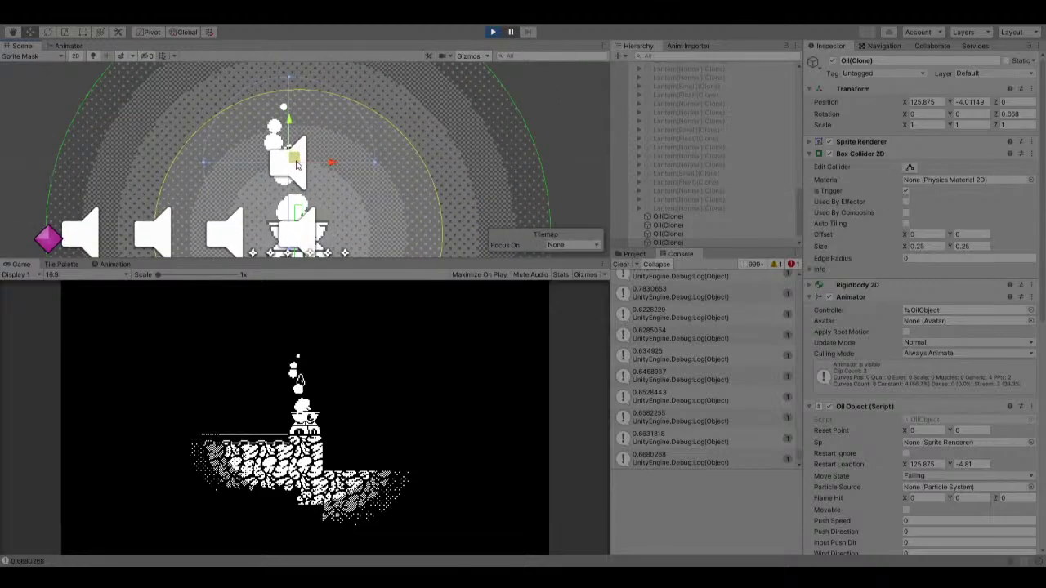
pyautogui.scroll(6, 300, 169)
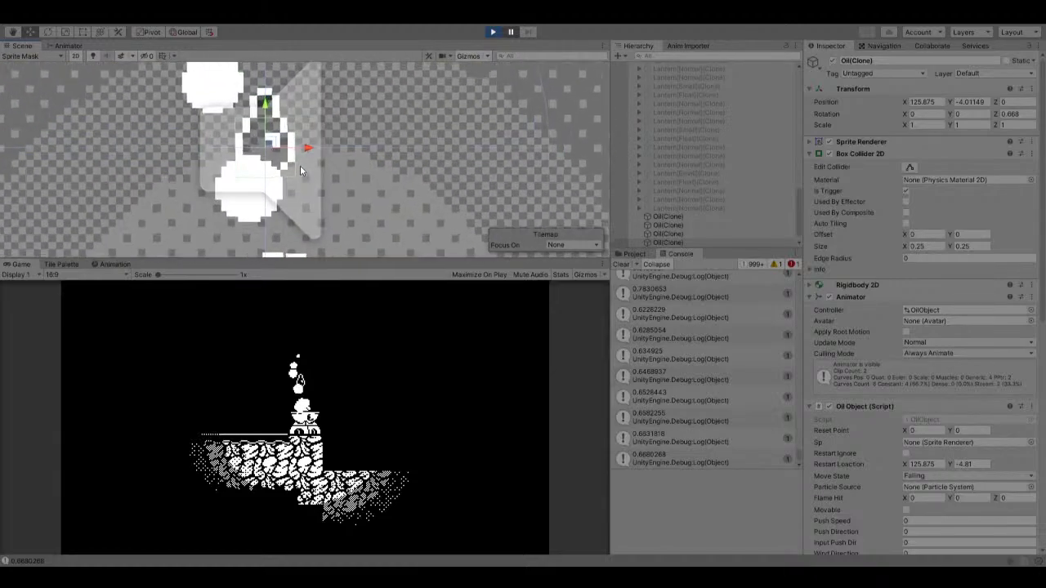
# Stop the paused play test and enlarge the game view slightly.
pyautogui.scroll(2, 358, 200)
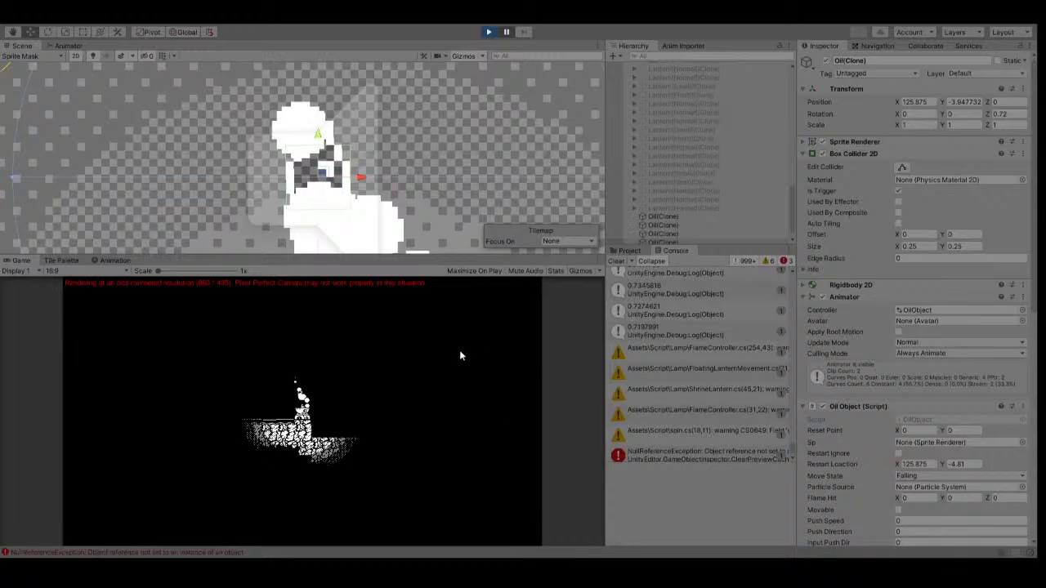
pyautogui.click(489, 31)
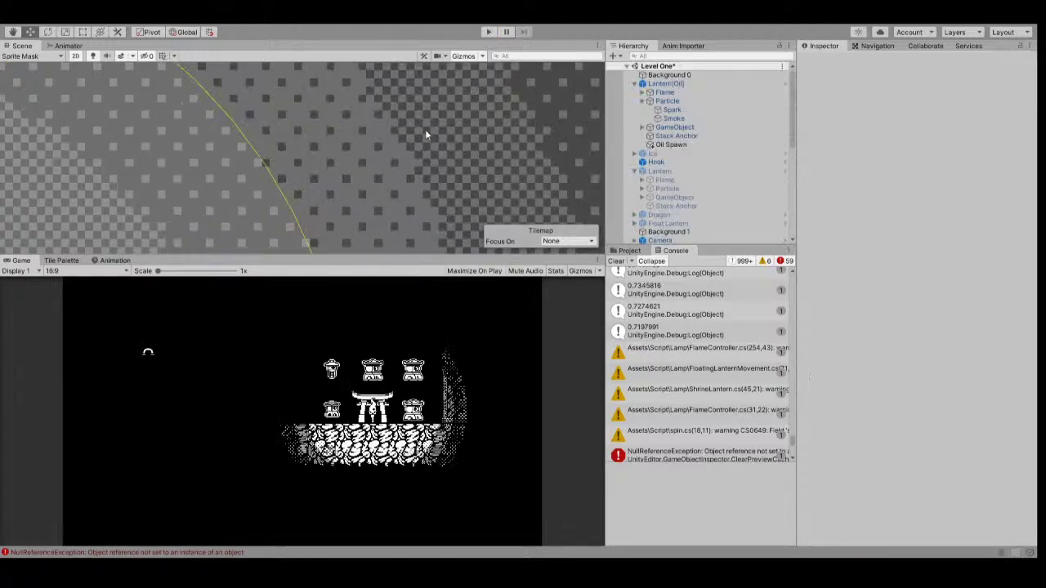
pyautogui.moveTo(362, 255); pyautogui.dragTo(362, 246)
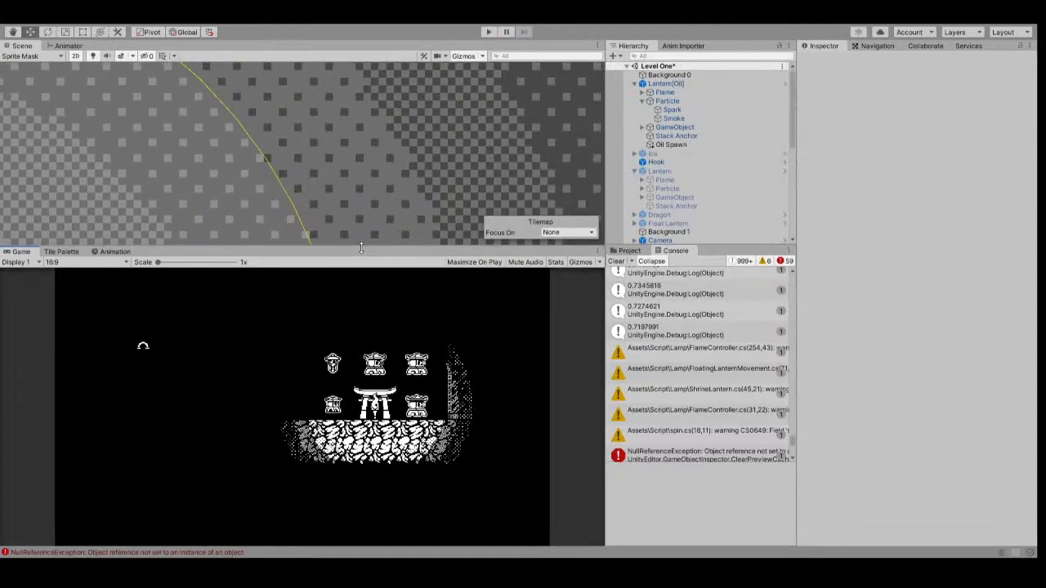
# Run two play tests, moving the lantern right and jumping to watch how the oil drops fly and land behind it.
pyautogui.click(491, 32)
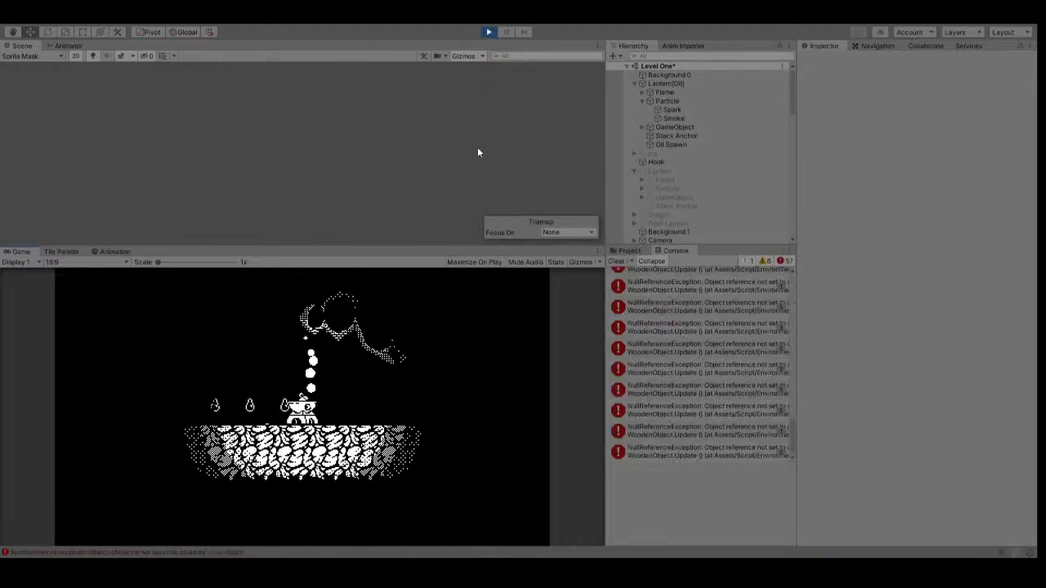
pyautogui.click(488, 32)
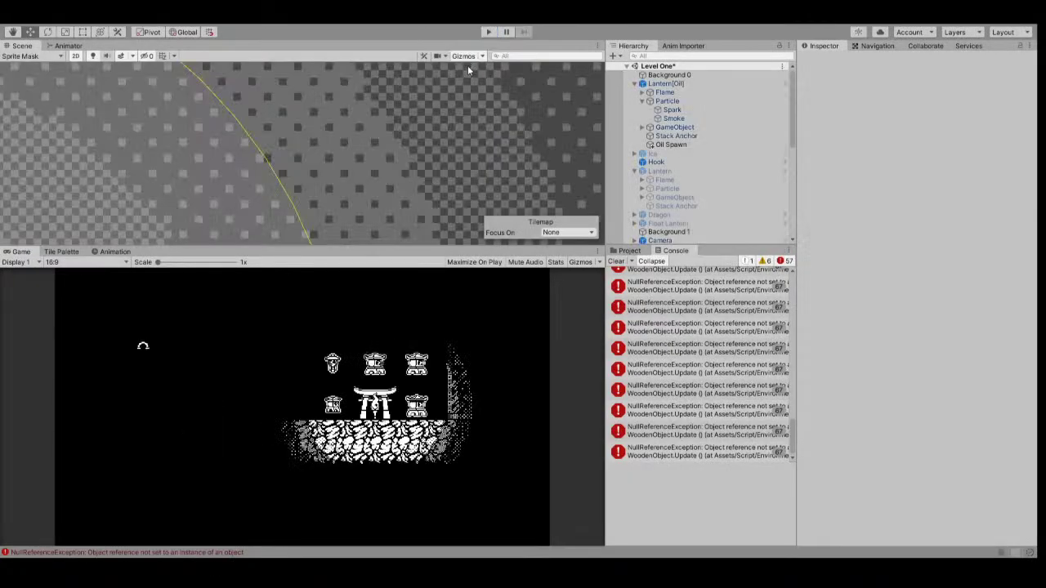
pyautogui.click(489, 32)
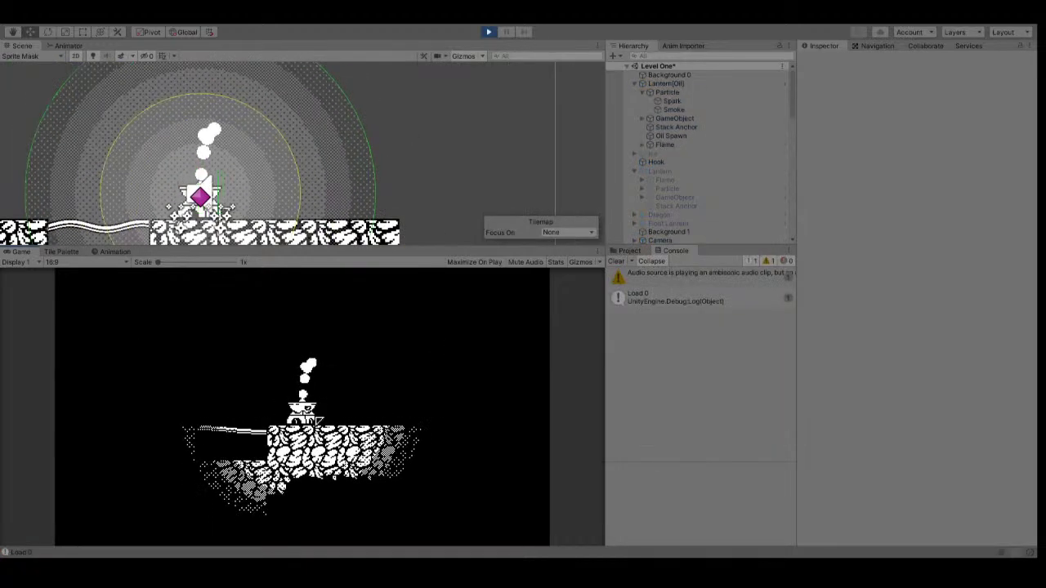
pyautogui.press('d')
pyautogui.press('space')
pyautogui.press('d')
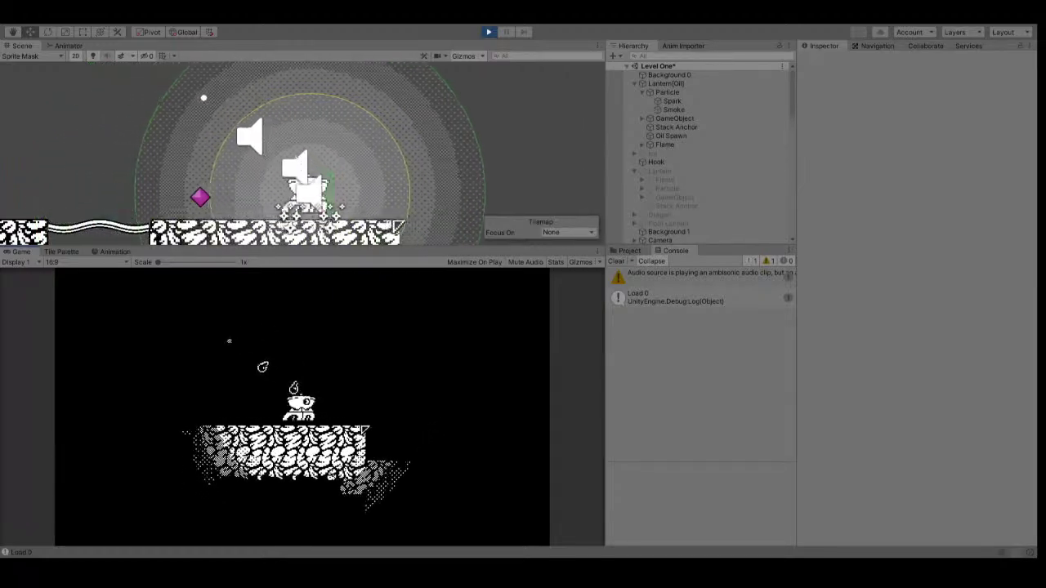
pyautogui.press('d')
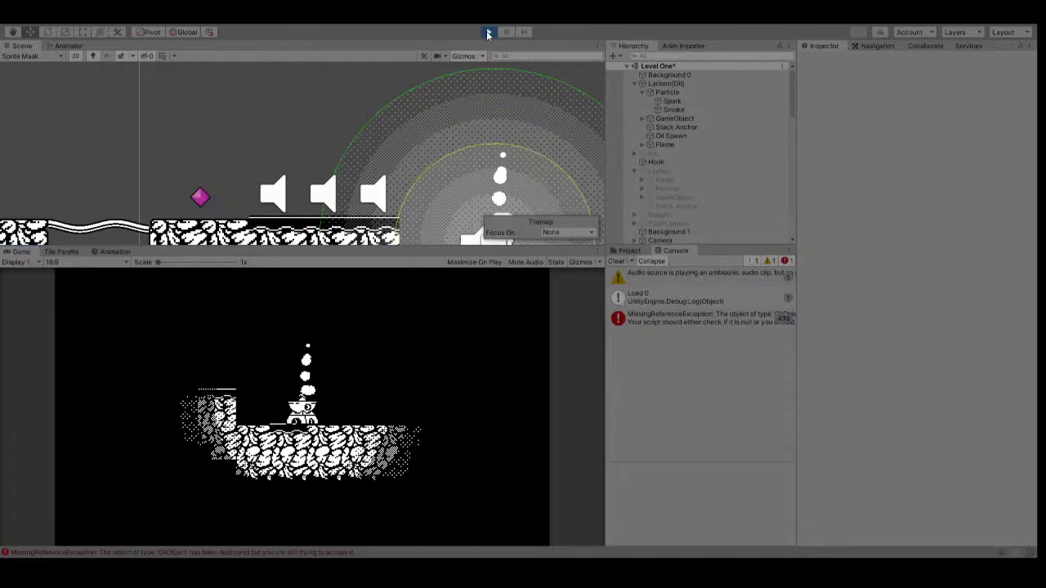
pyautogui.hotkey('ctrl', 'p')
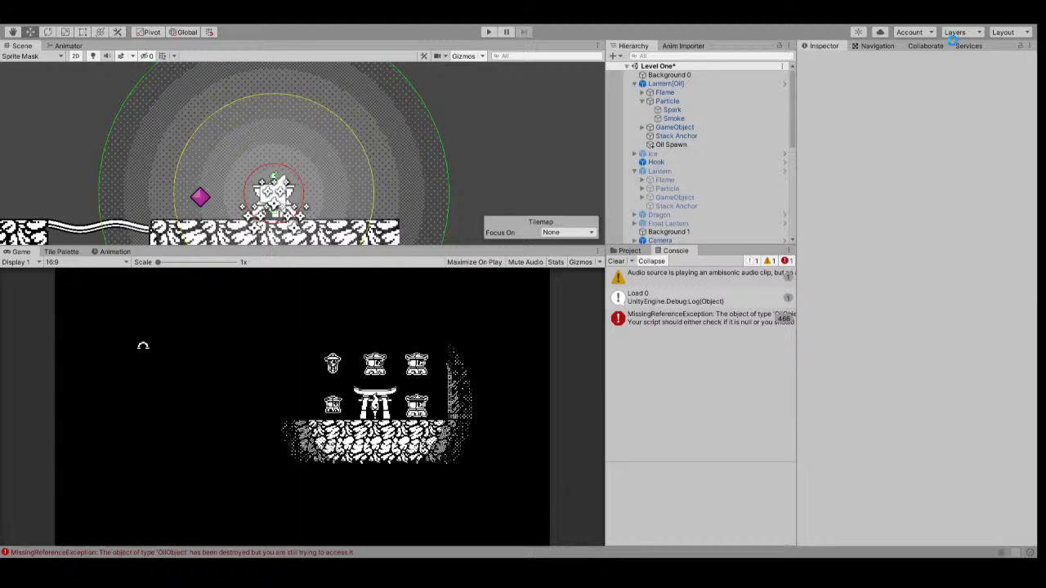
# Test the recompiled scripts by moving the lantern right past the first ledge, and stop the game.
pyautogui.click(489, 32)
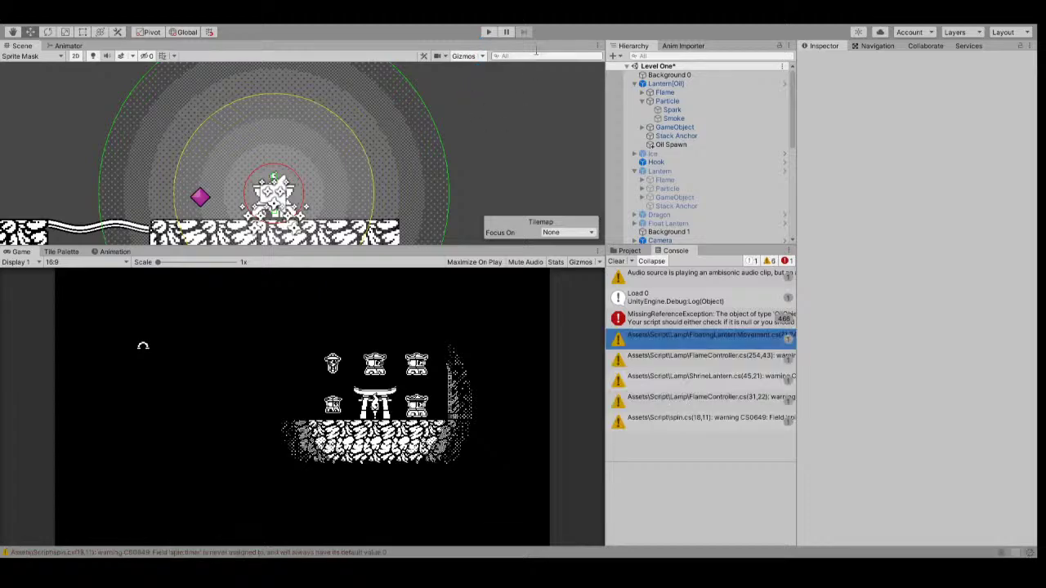
pyautogui.click(489, 32)
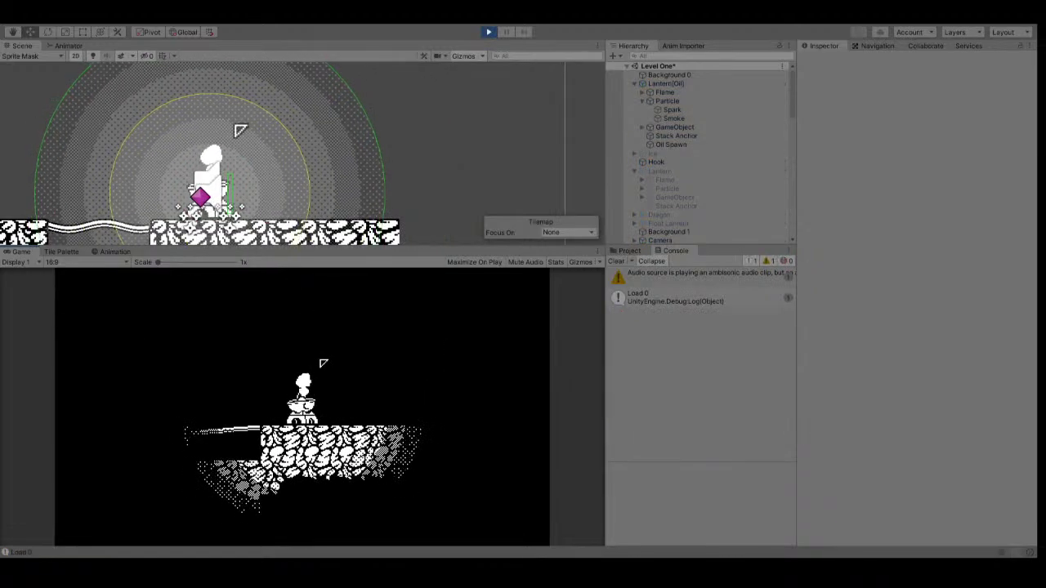
pyautogui.press('Right')
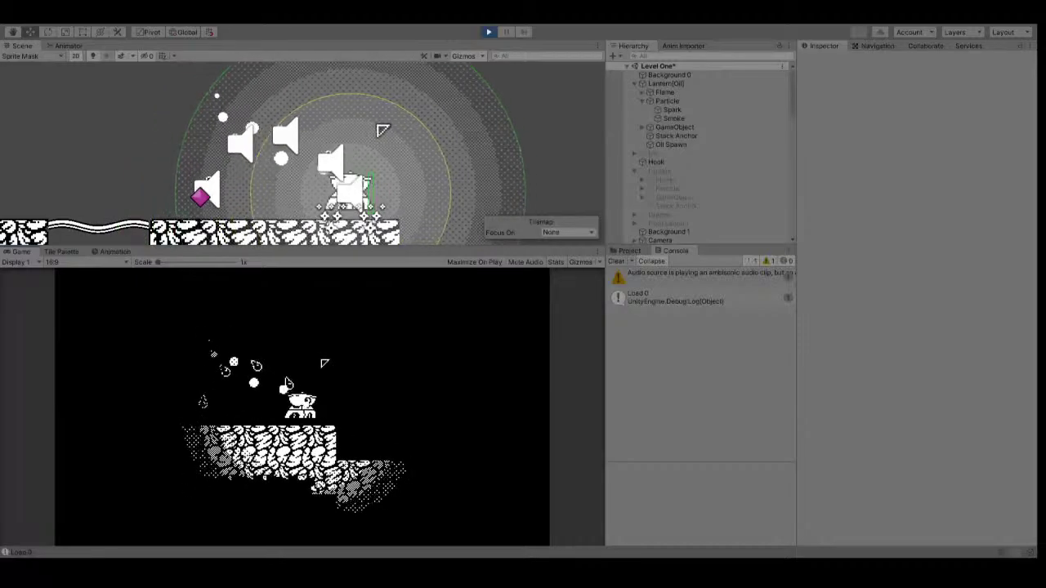
pyautogui.press('Right')
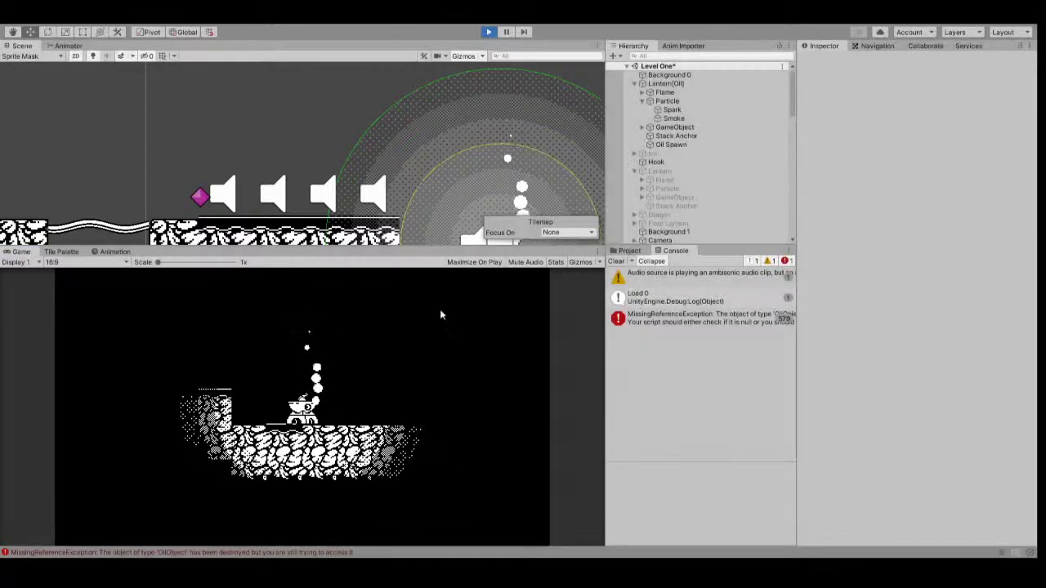
pyautogui.hotkey('ctrl', 'p')
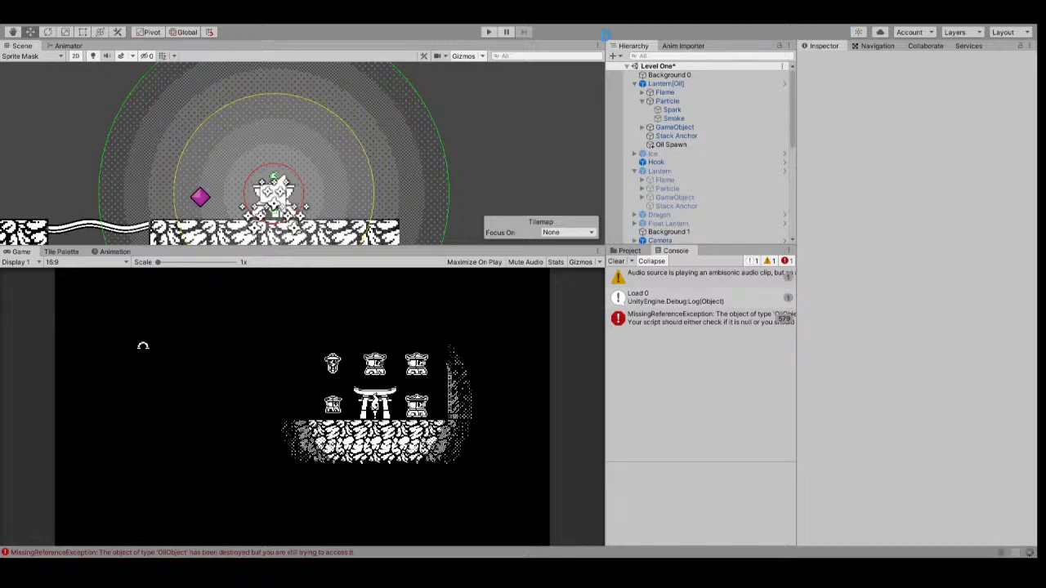
# Run a short play test, moving the lantern right along the upper ledge to check the trailing drops.
pyautogui.click(486, 32)
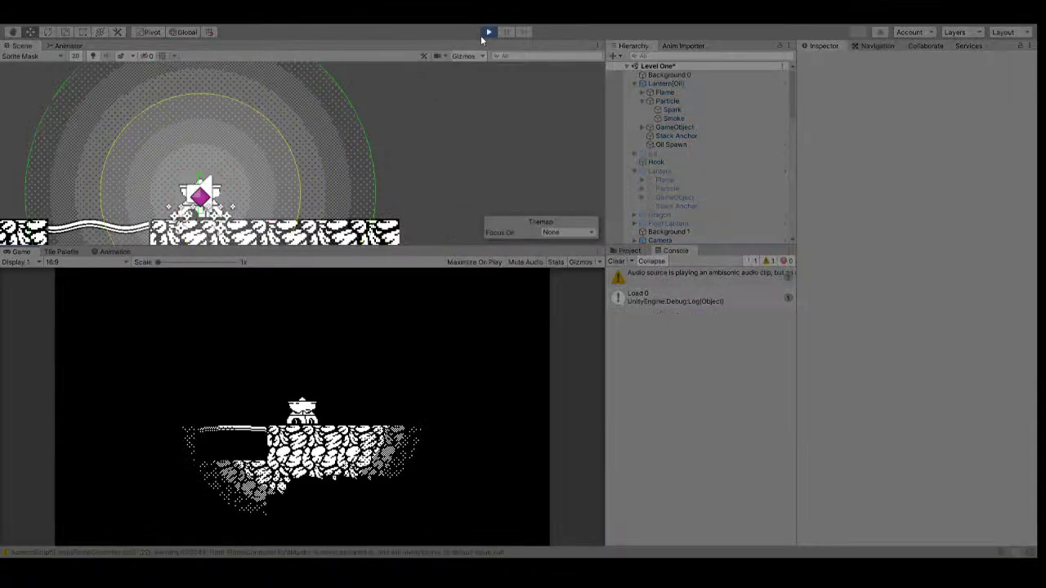
pyautogui.press('d')
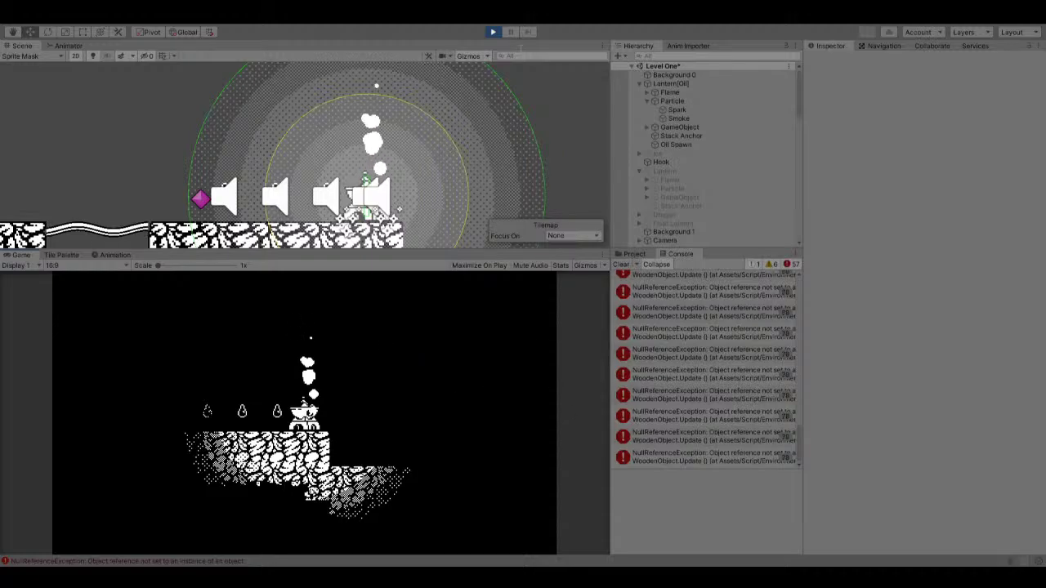
pyautogui.click(490, 32)
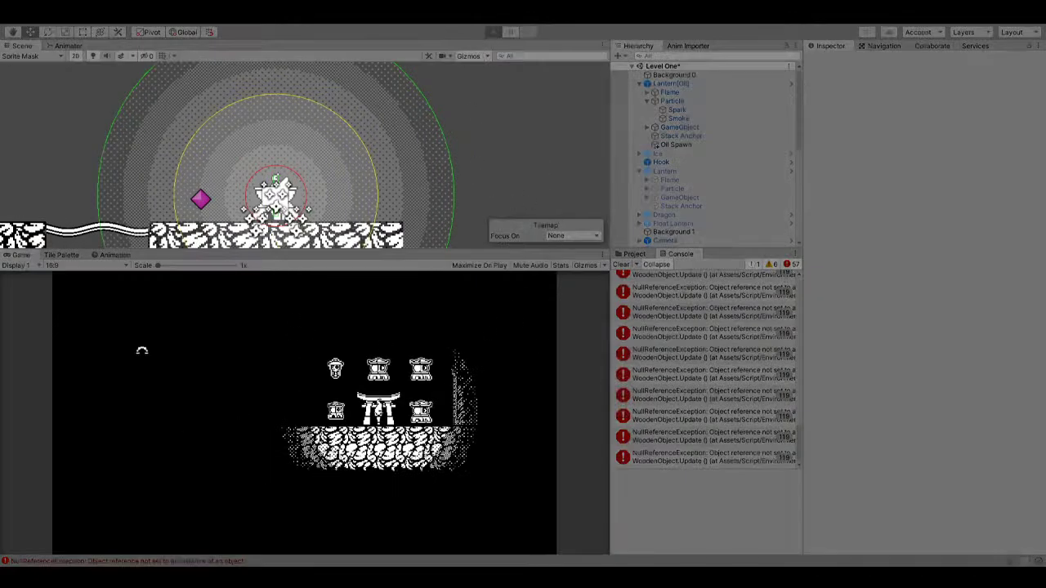
# Restart the play test and drive the lantern right off the ledge and along the lower ground to check the oil drops.
pyautogui.hotkey('ctrl', 'p')
pyautogui.press('Right')
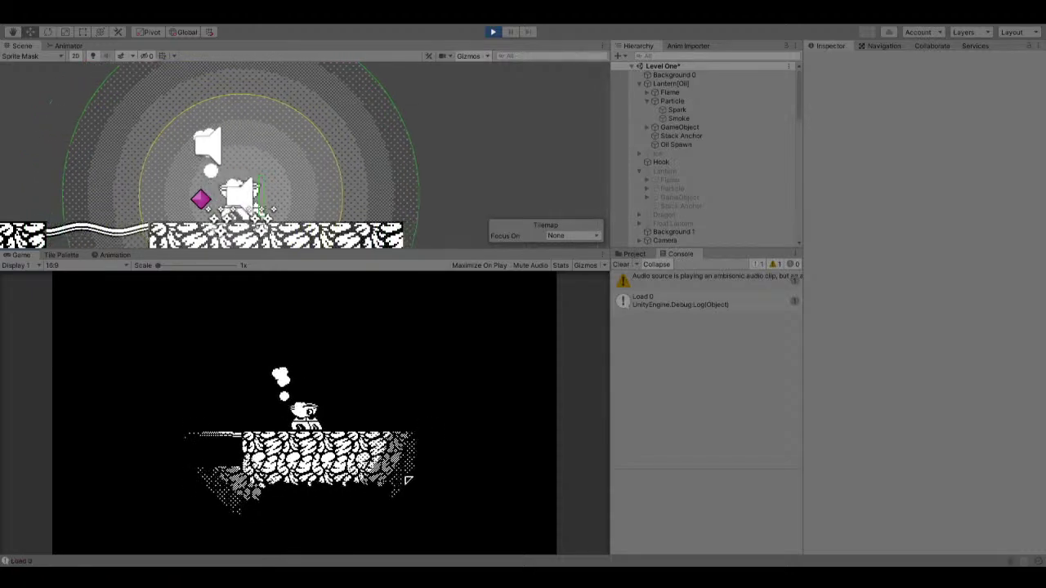
pyautogui.press('Right')
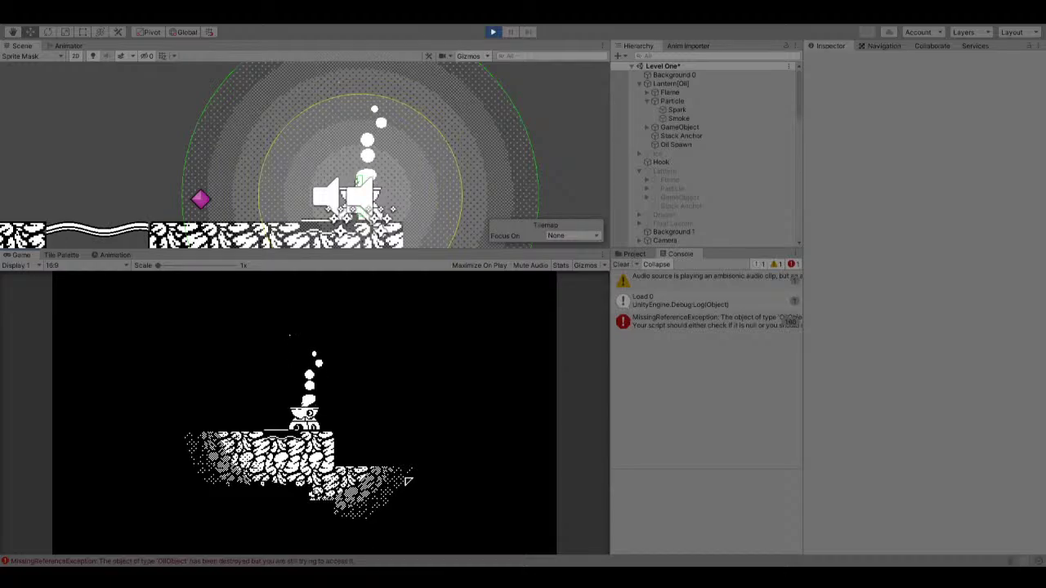
pyautogui.press('Right')
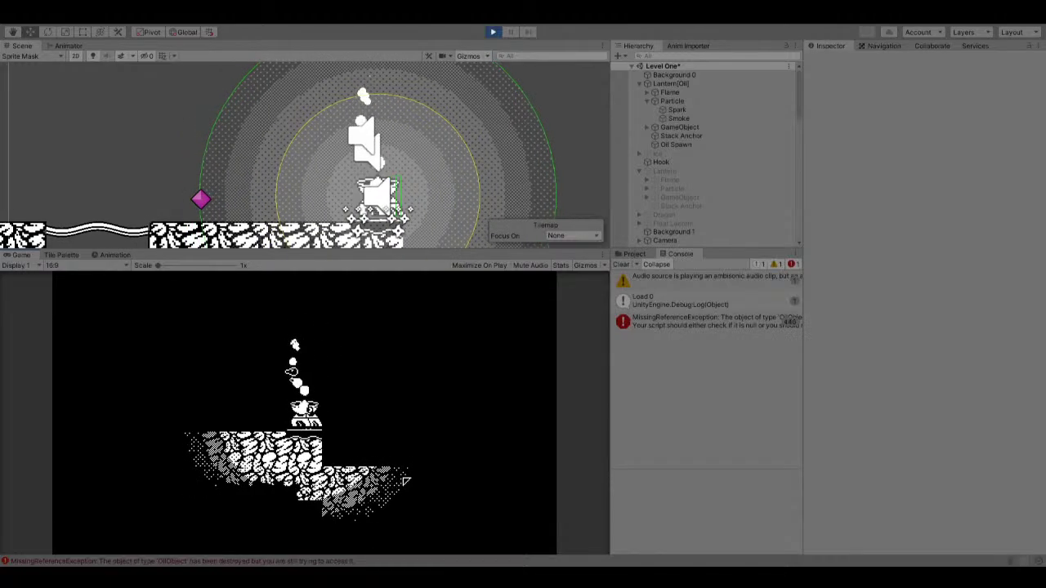
pyautogui.press('Right')
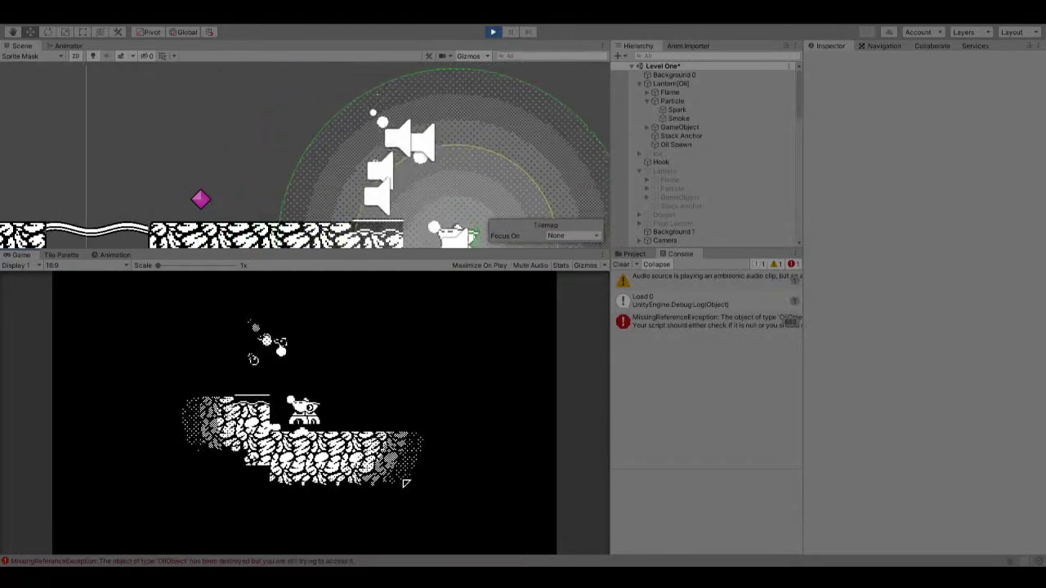
pyautogui.press('Right')
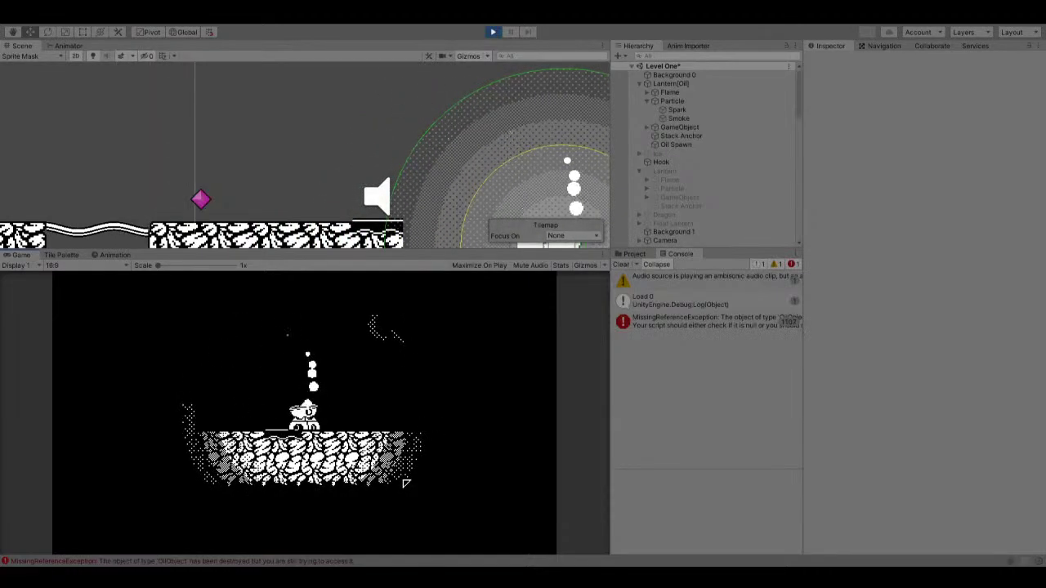
pyautogui.press('Right')
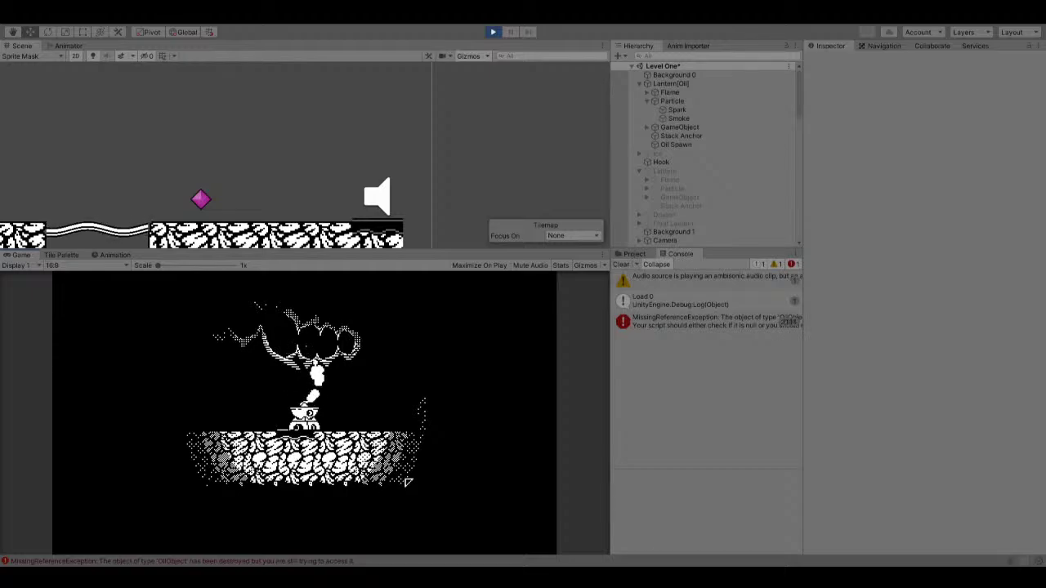
# Inspect the two spawned Oil(Clone) objects in the running scene with the surrounding level in view, and stop the game.
pyautogui.scroll(-2, 281, 168)
pyautogui.scroll(-4, 285, 167)
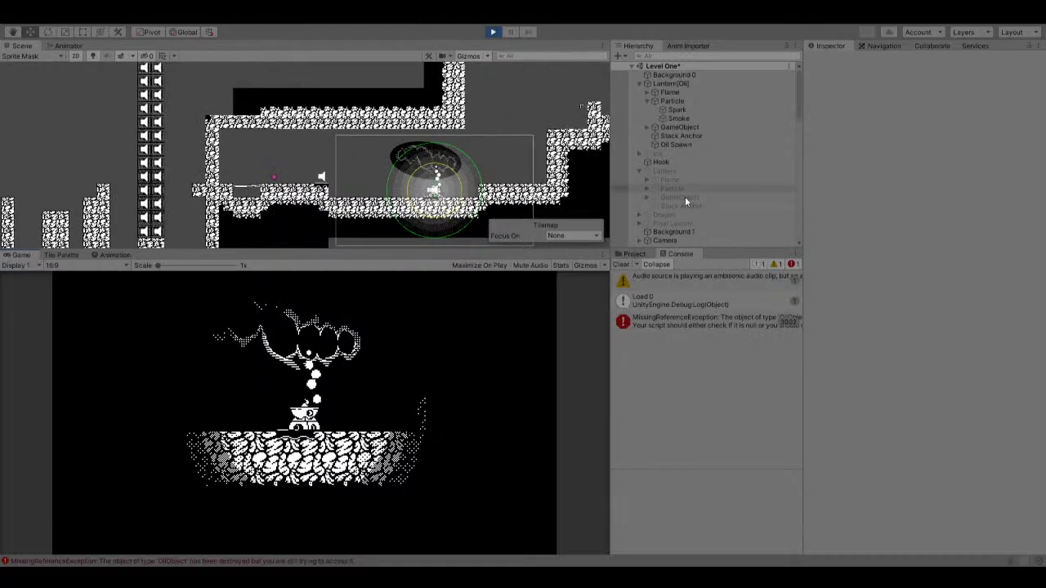
pyautogui.scroll(-5, 717, 195)
pyautogui.scroll(-1, 718, 195)
pyautogui.click(696, 225)
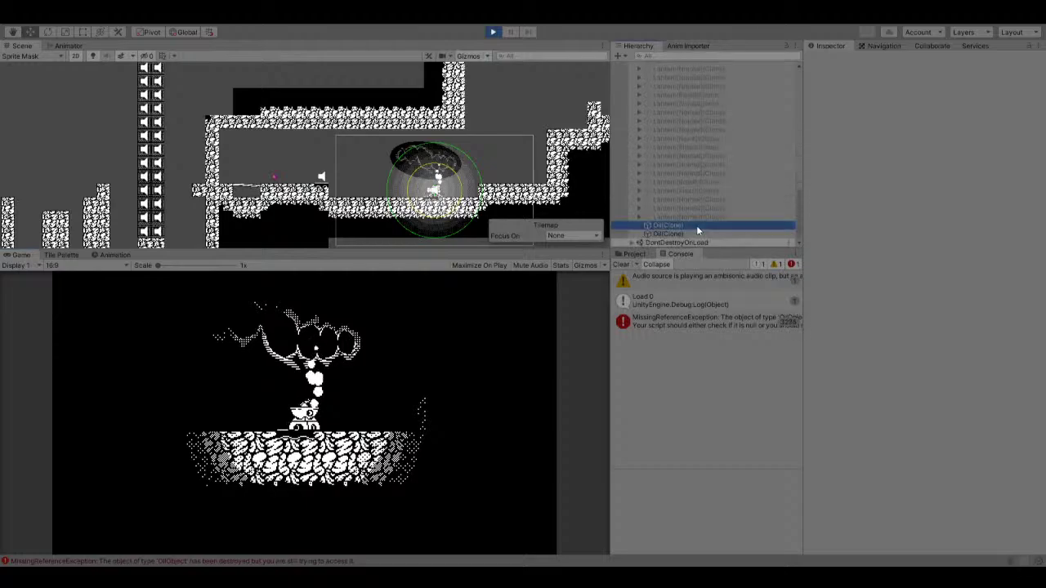
pyautogui.click(689, 234)
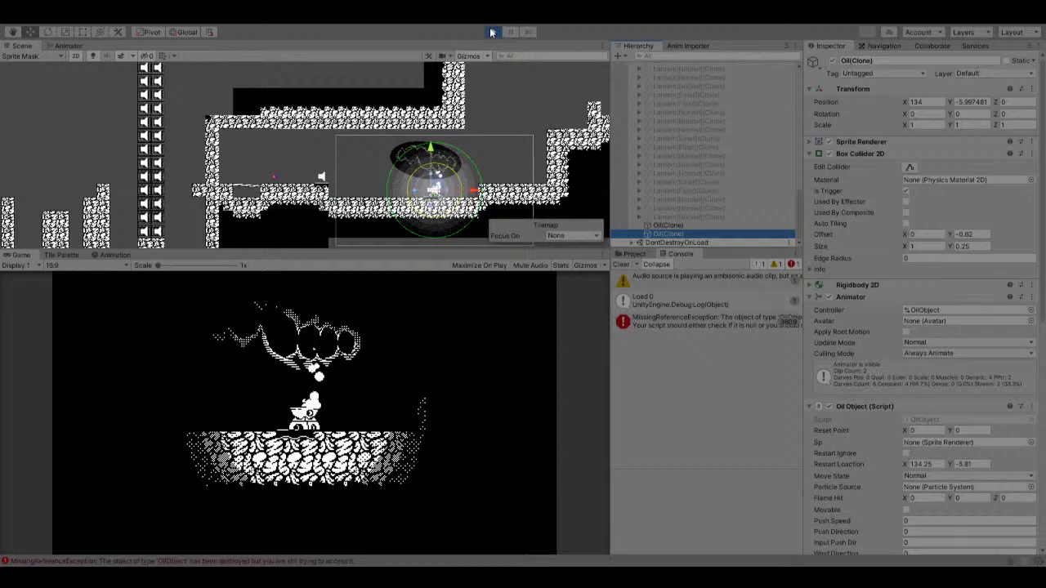
pyautogui.hotkey('ctrl', 'p')
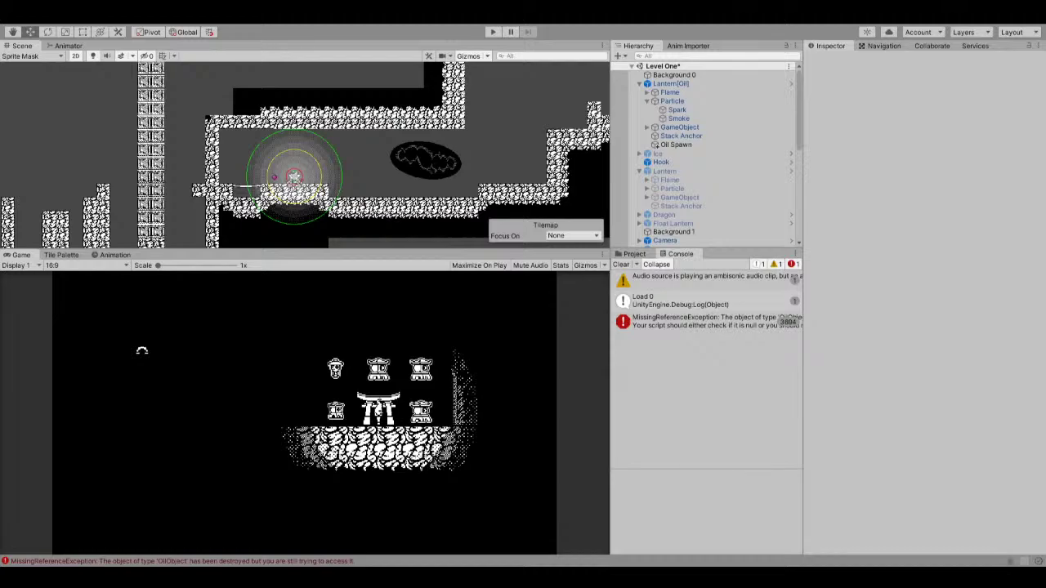
# Start a new play test and move the lantern right across the lower ground to the raised step, checking the spawned oil drops.
pyautogui.click(490, 31)
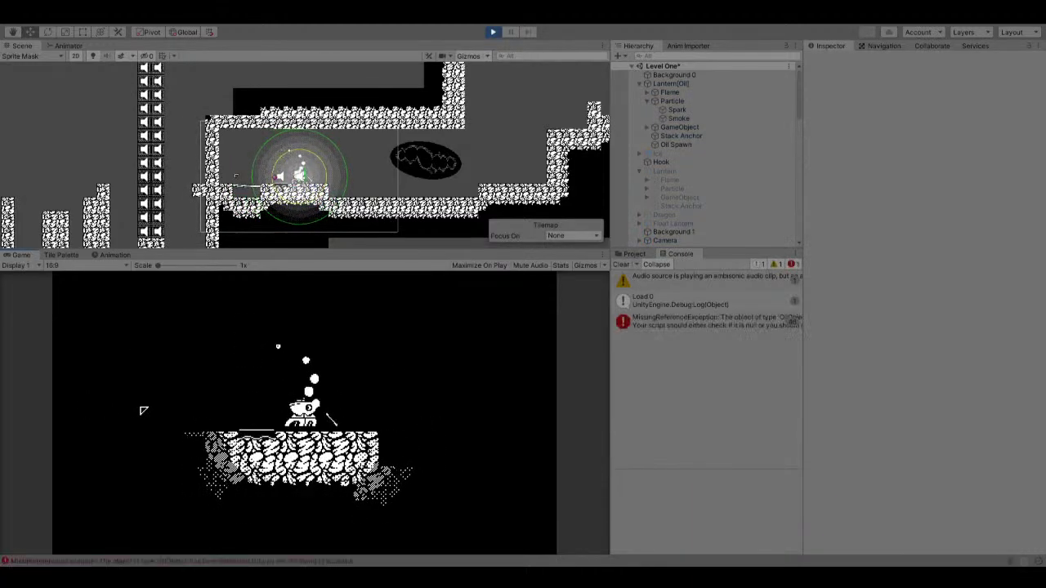
pyautogui.press('Right')
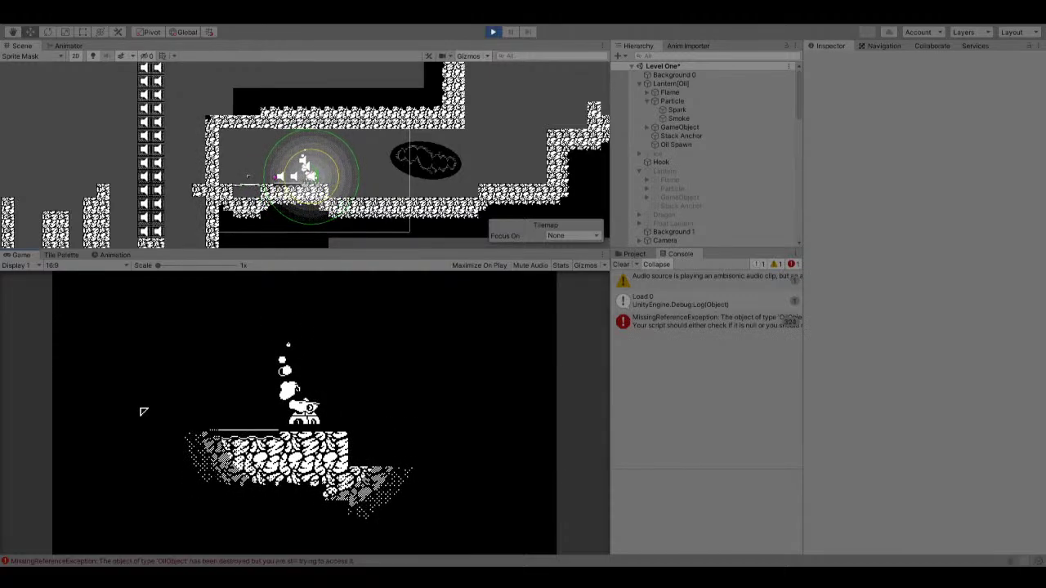
pyautogui.press('Right')
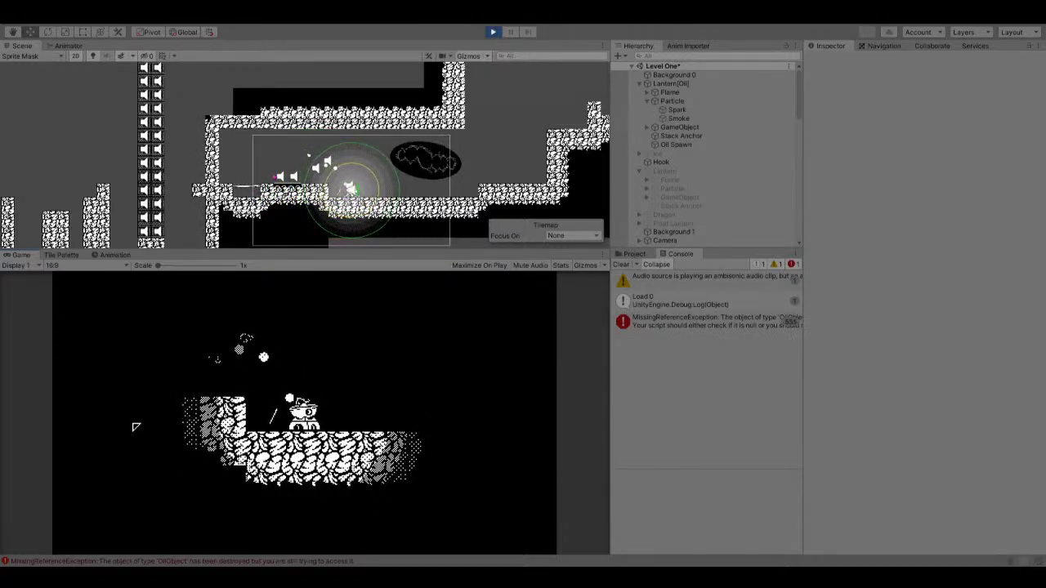
pyautogui.press('Right')
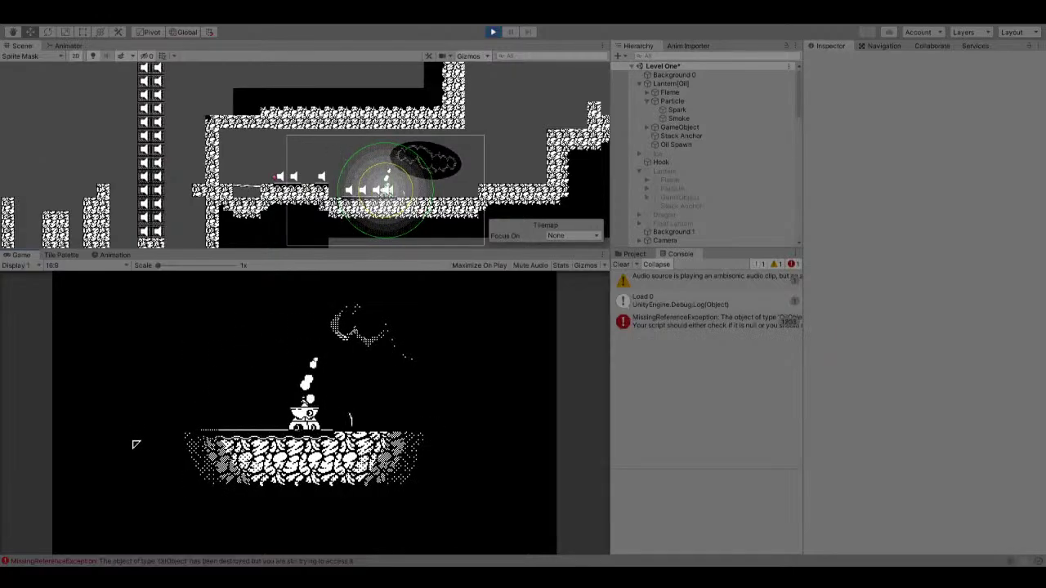
pyautogui.press('Right')
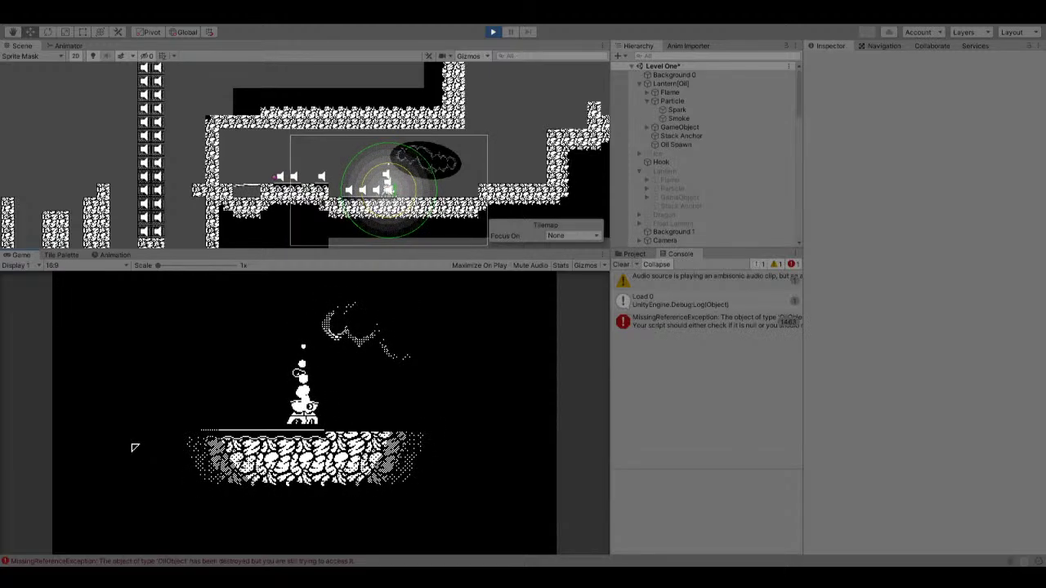
pyautogui.press('Right')
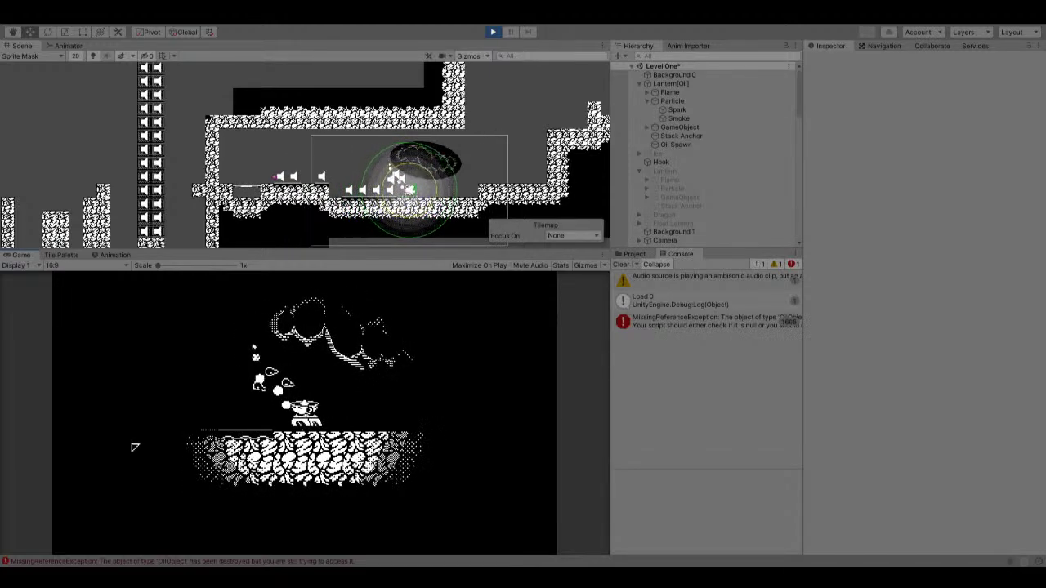
pyautogui.press('Right')
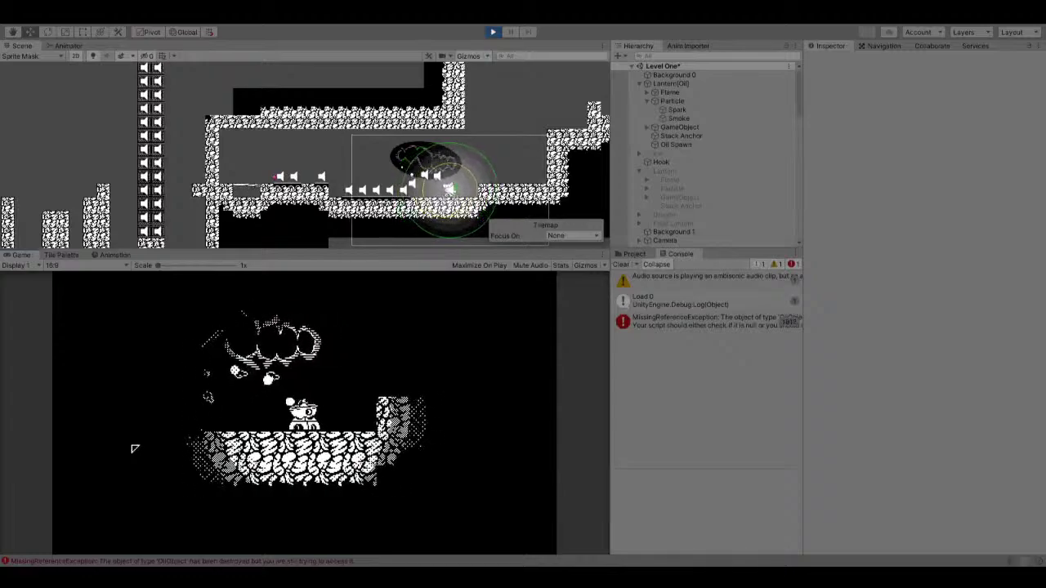
pyautogui.press('Right')
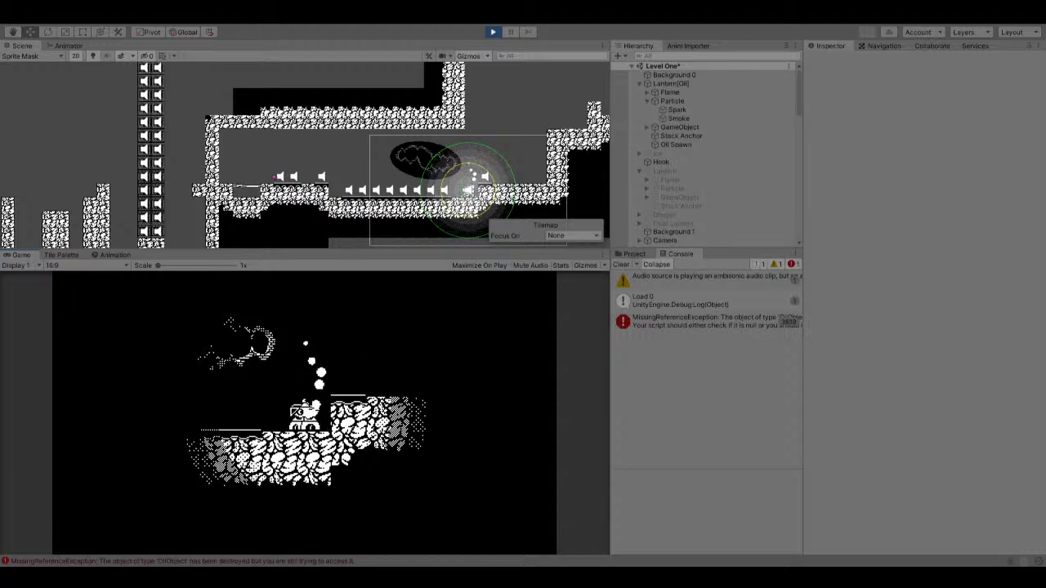
# Drive the lantern left back across the lower ground to the raised ledge, checking the oil drops, and stop the game.
pyautogui.press('Left')
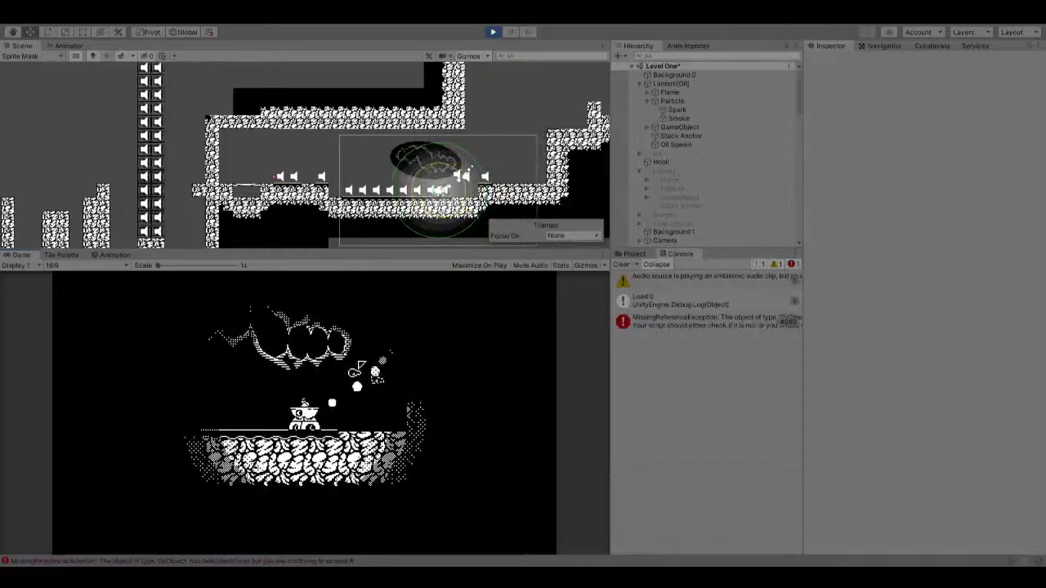
pyautogui.press('Left')
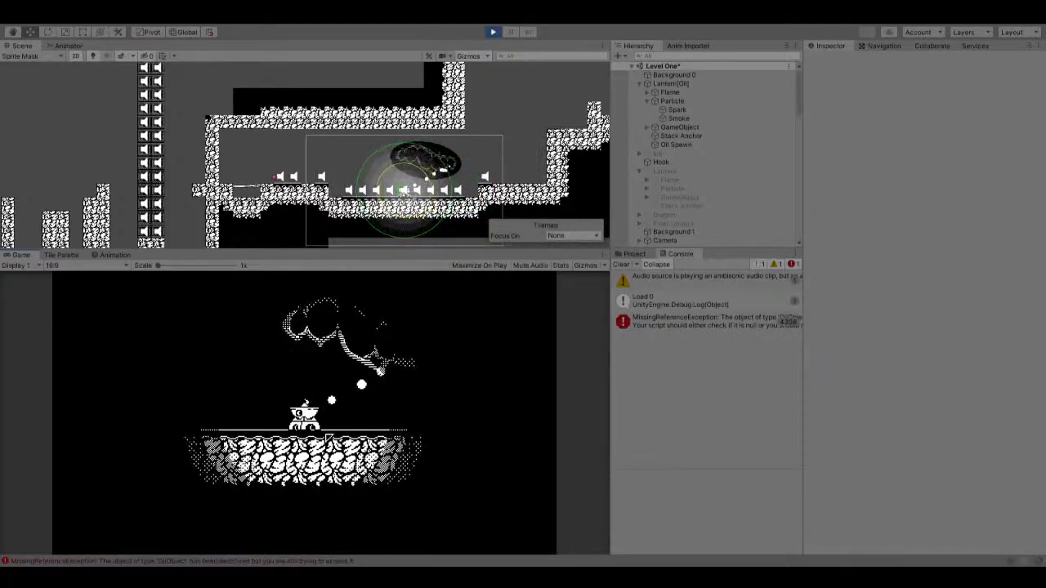
pyautogui.press('Left')
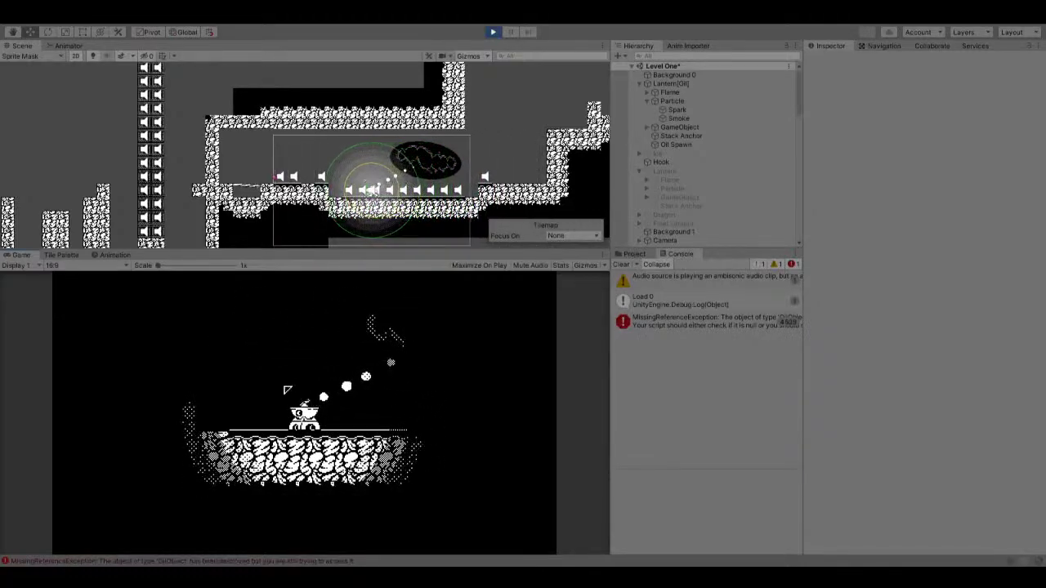
pyautogui.press('Left')
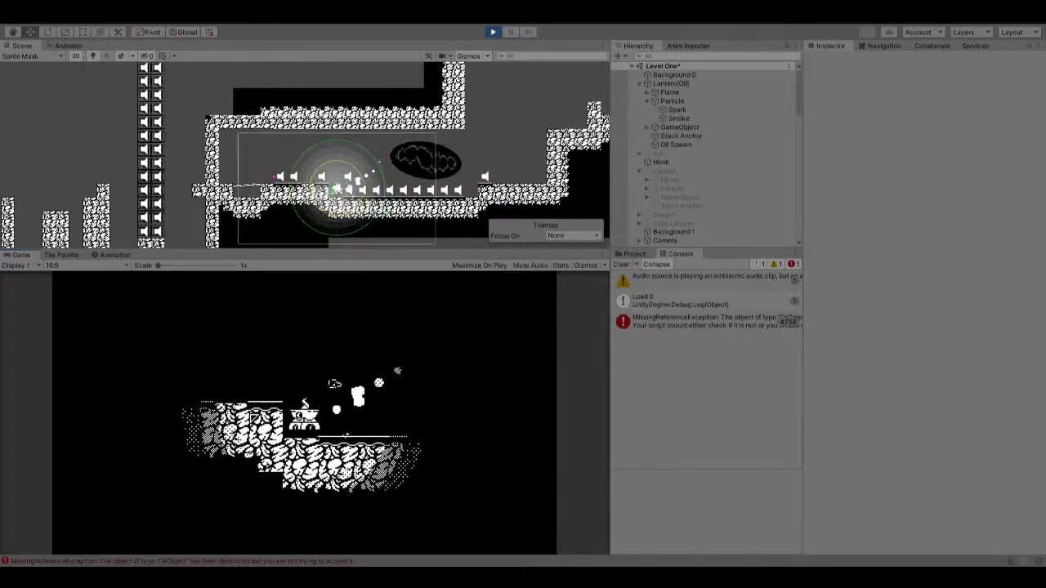
pyautogui.press('Left')
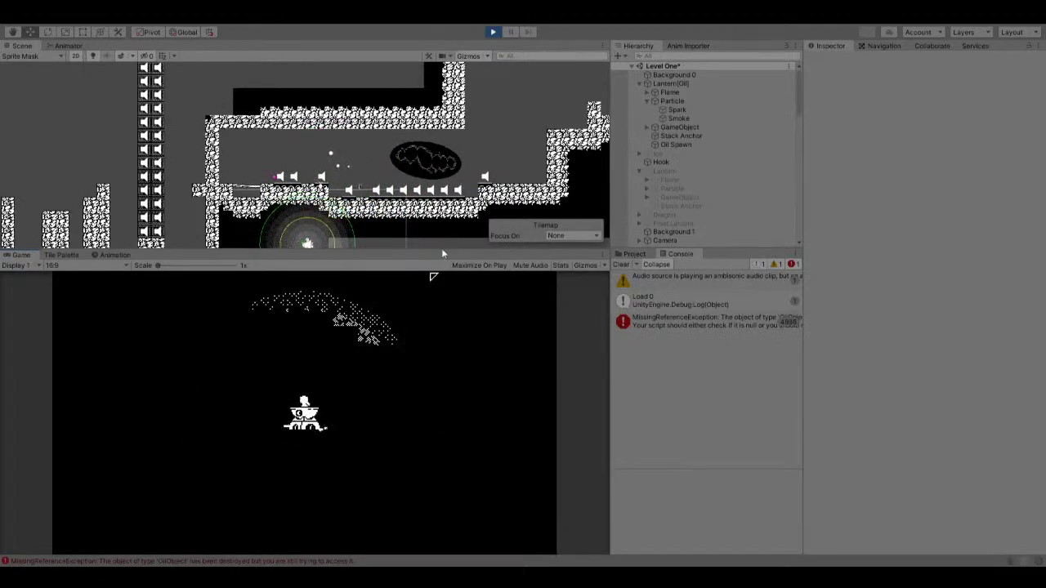
pyautogui.click(492, 32)
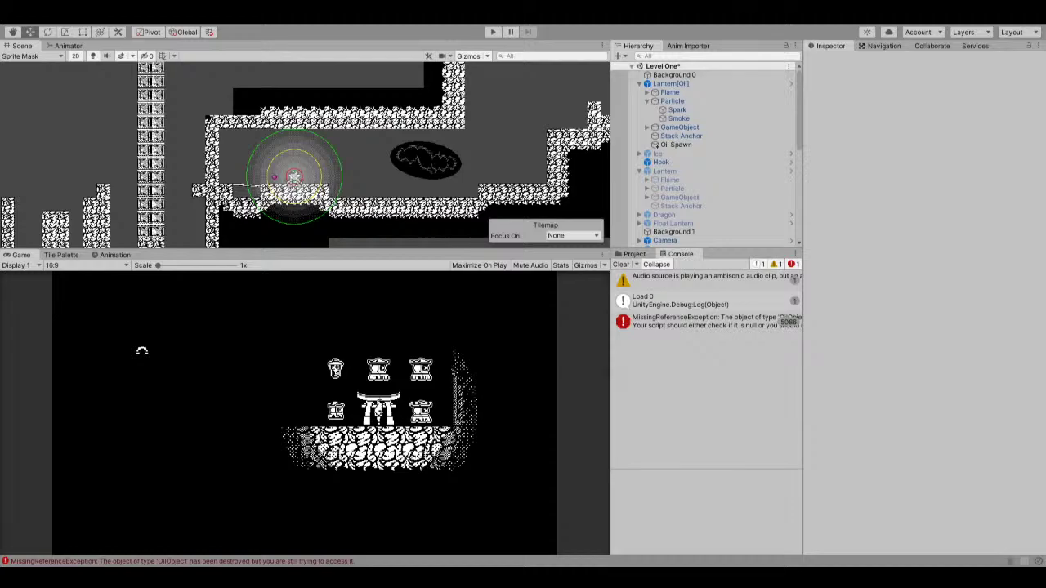
# Check the compiler error in OilObject.cs, and run a play test moving the lantern right off the ledge and across the lower ground.
pyautogui.click(493, 32)
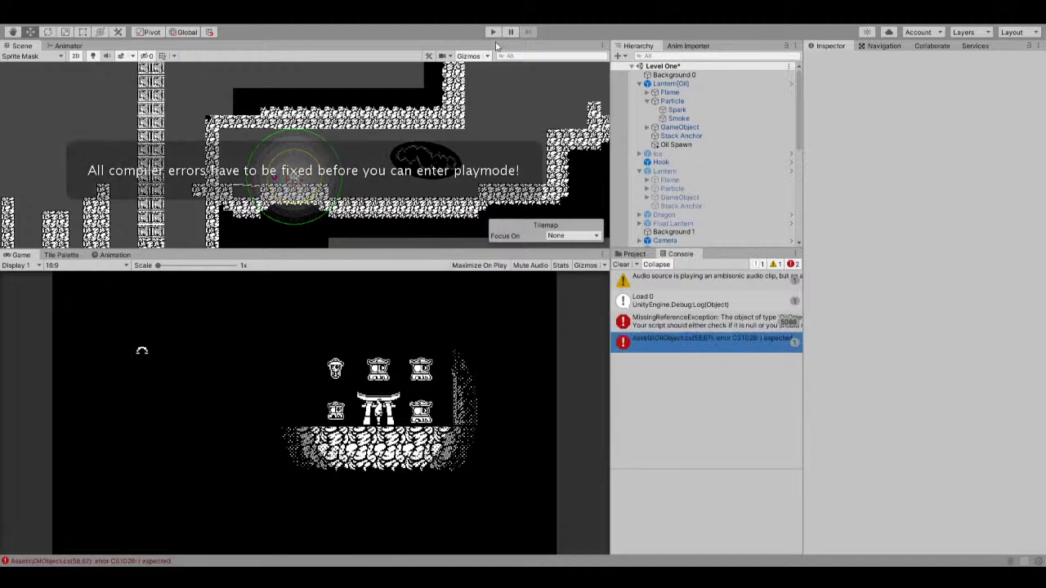
pyautogui.click(672, 349)
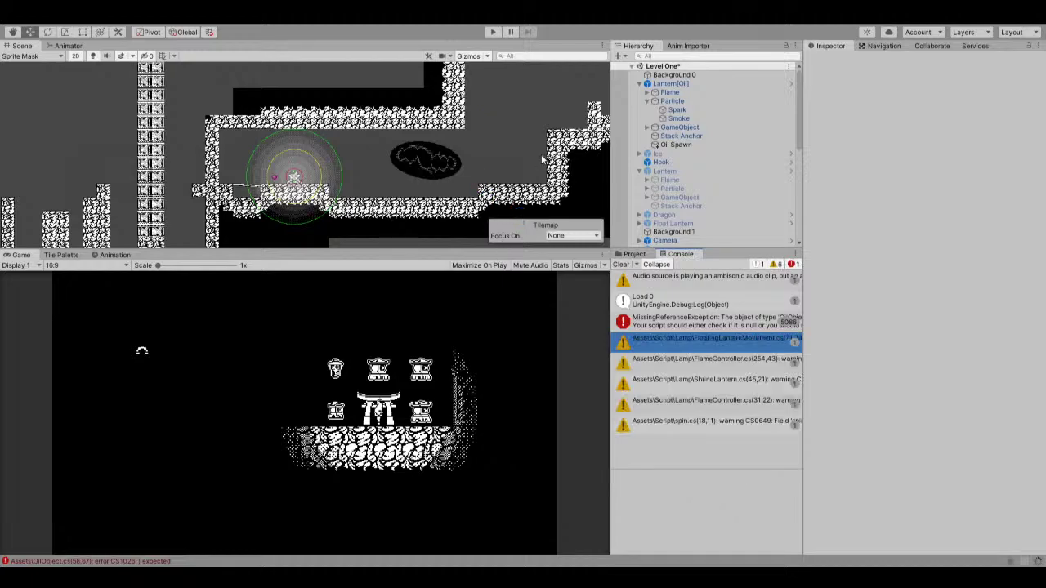
pyautogui.click(491, 32)
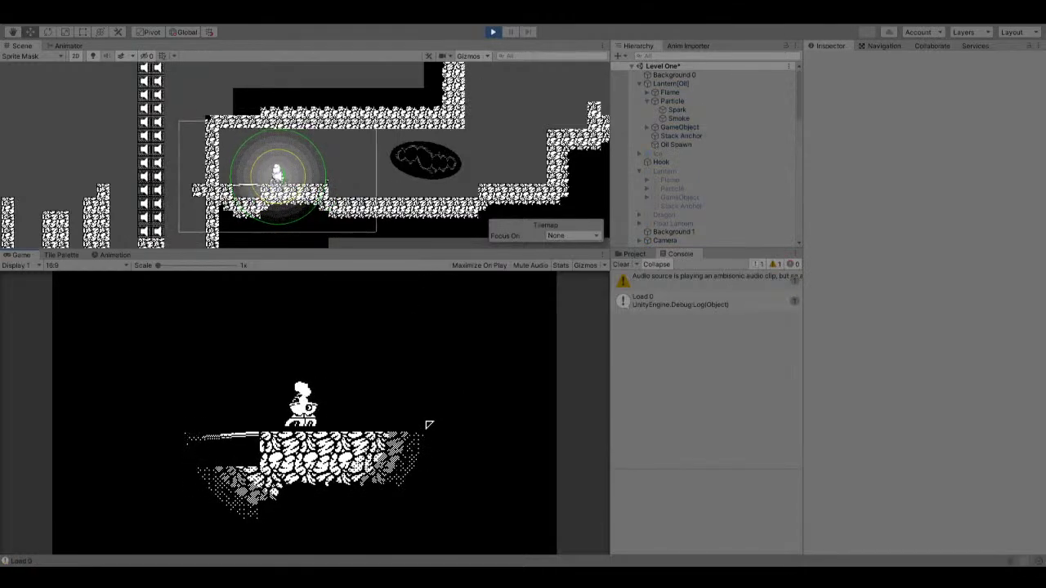
pyautogui.press('Right')
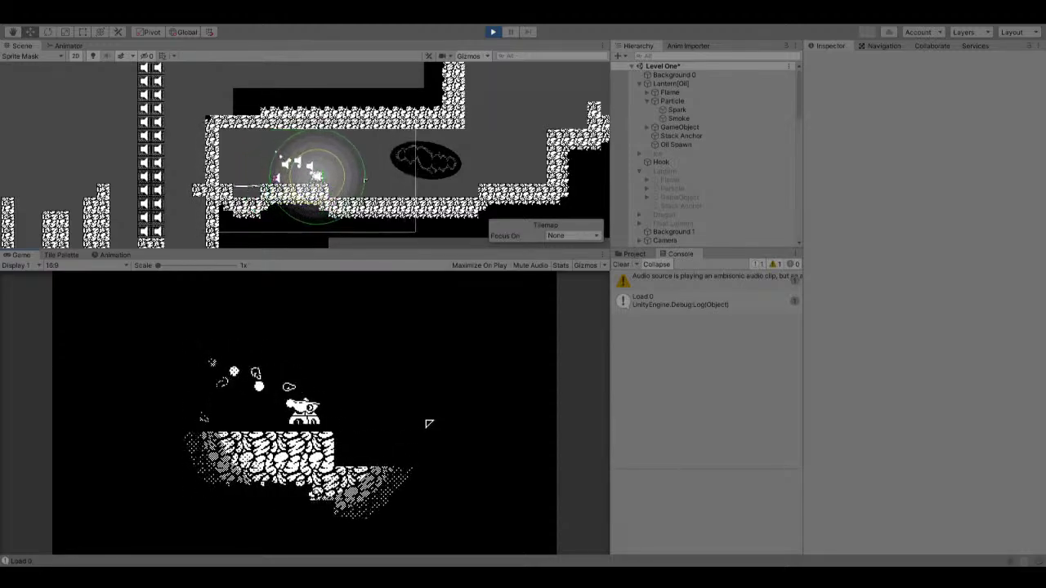
pyautogui.press('Right')
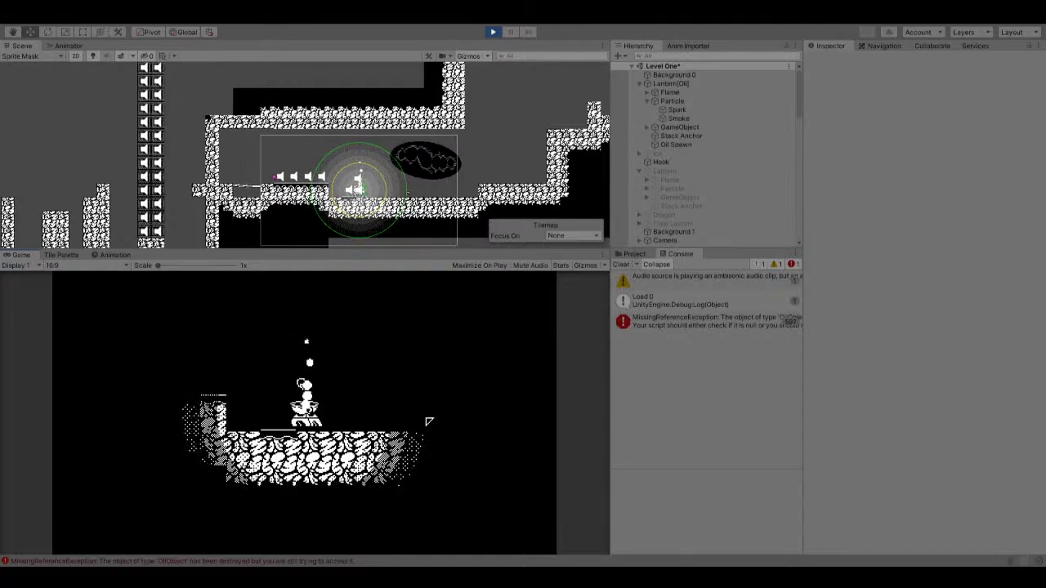
pyautogui.press('Right')
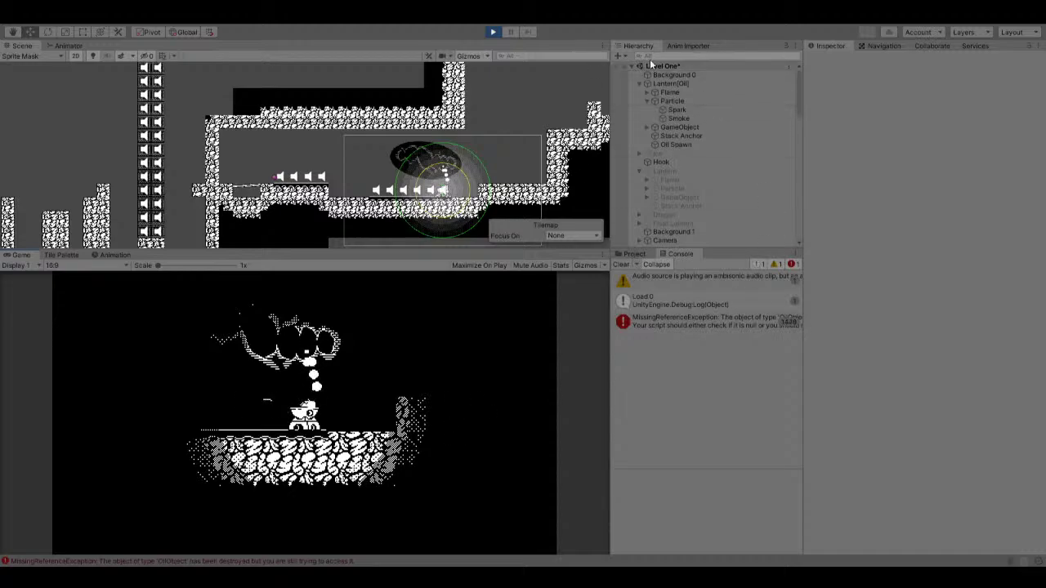
pyautogui.click(490, 32)
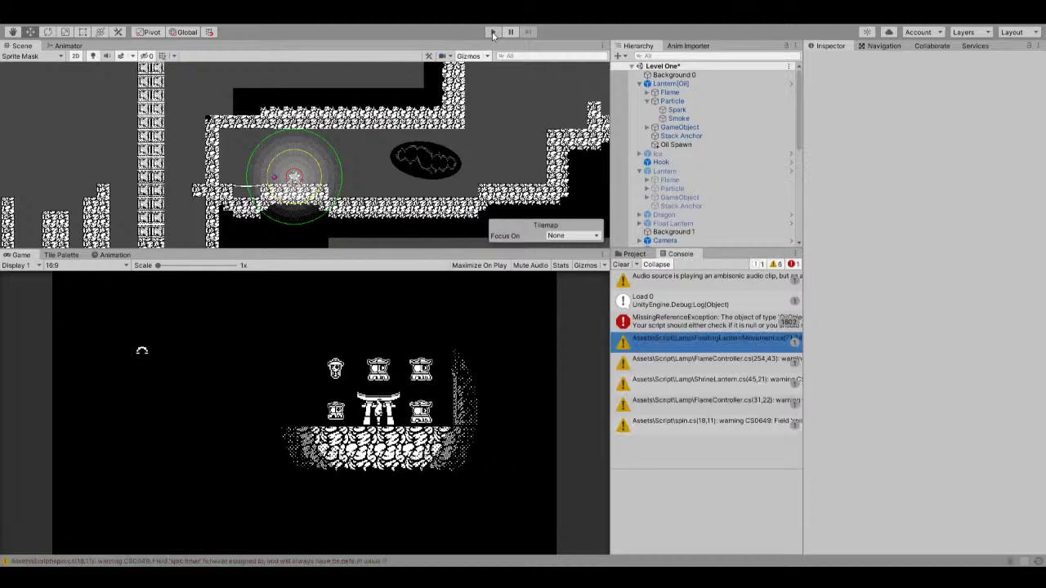
# Run another play test, driving the lantern right off the ledge and jumping beneath the dark oval shape to check the airborne drops.
pyautogui.click(491, 32)
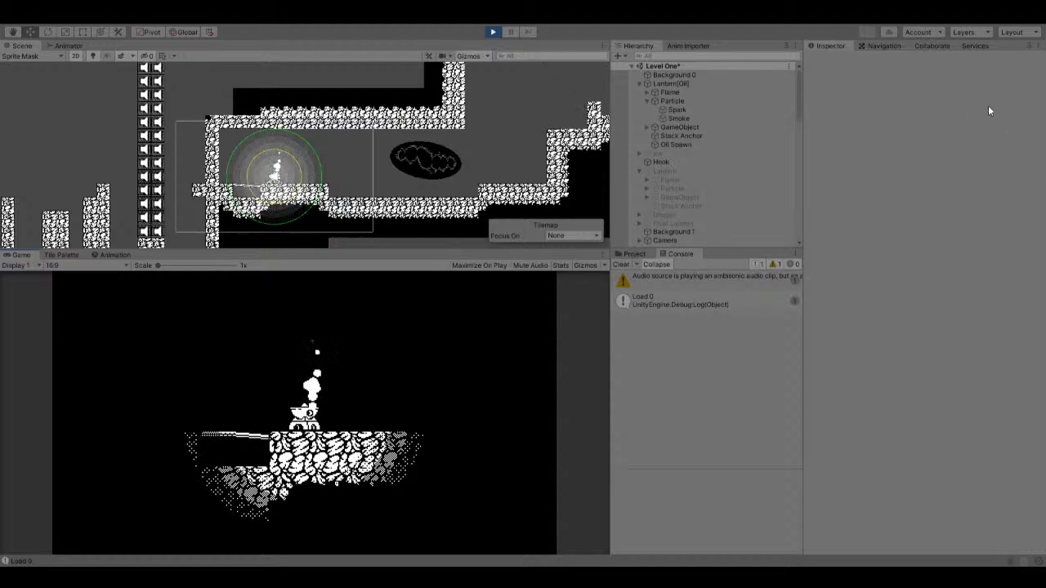
pyautogui.press('Right')
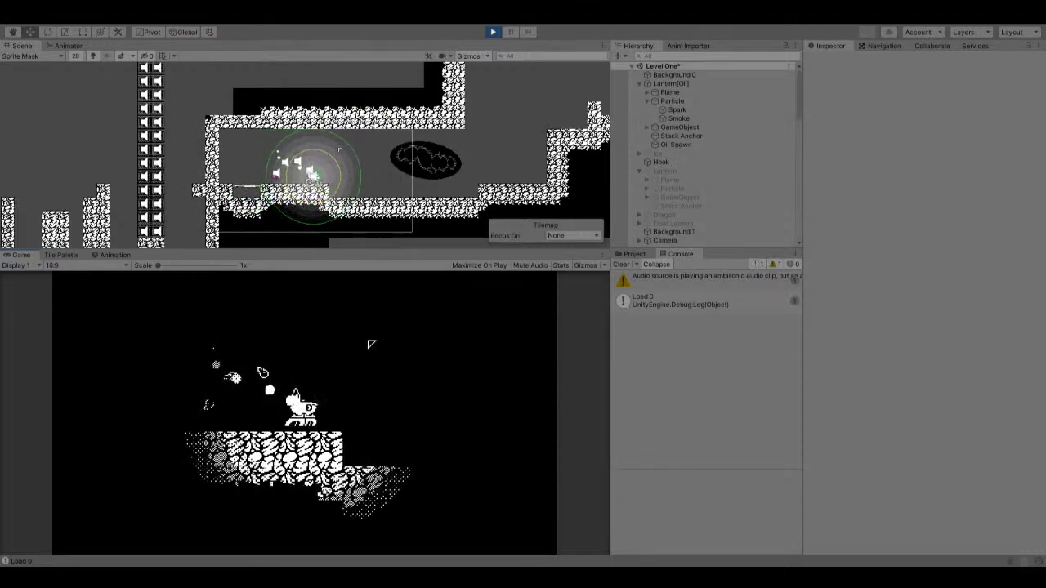
pyautogui.press('Right')
pyautogui.press('Right')
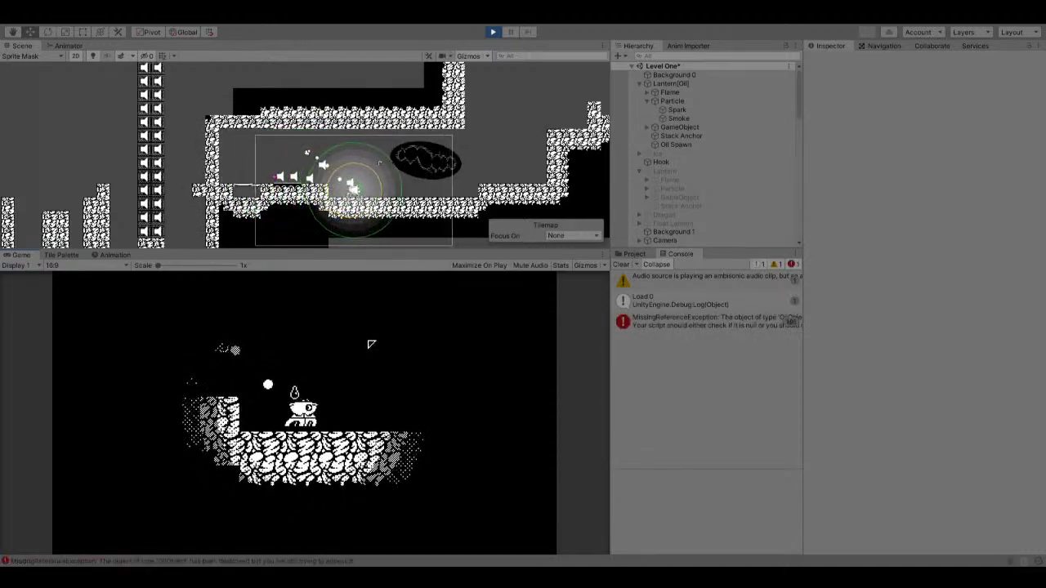
pyautogui.press('Right')
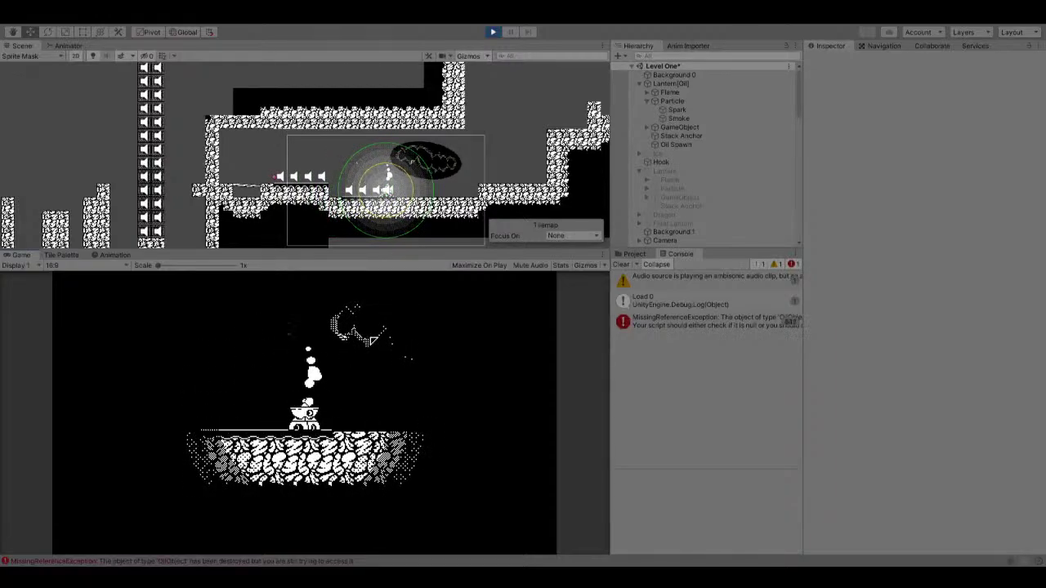
pyautogui.press('Right')
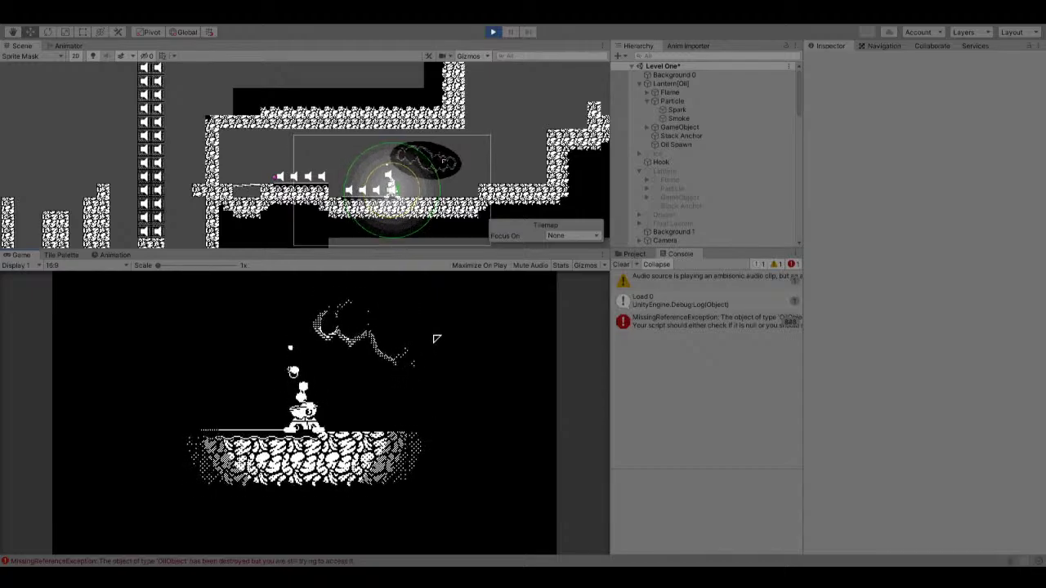
pyautogui.press('Right')
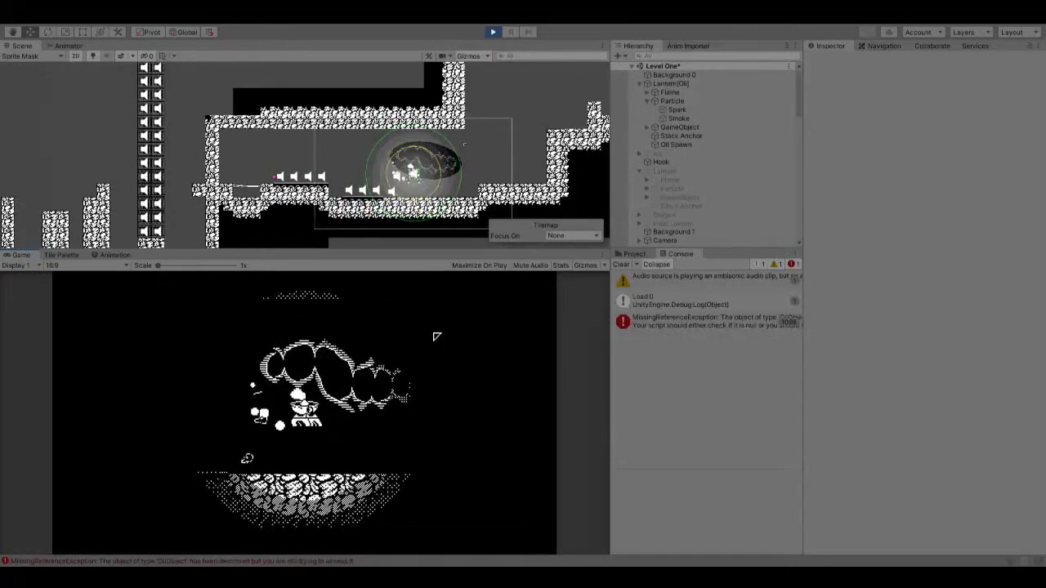
pyautogui.press('Right')
pyautogui.press('Right')
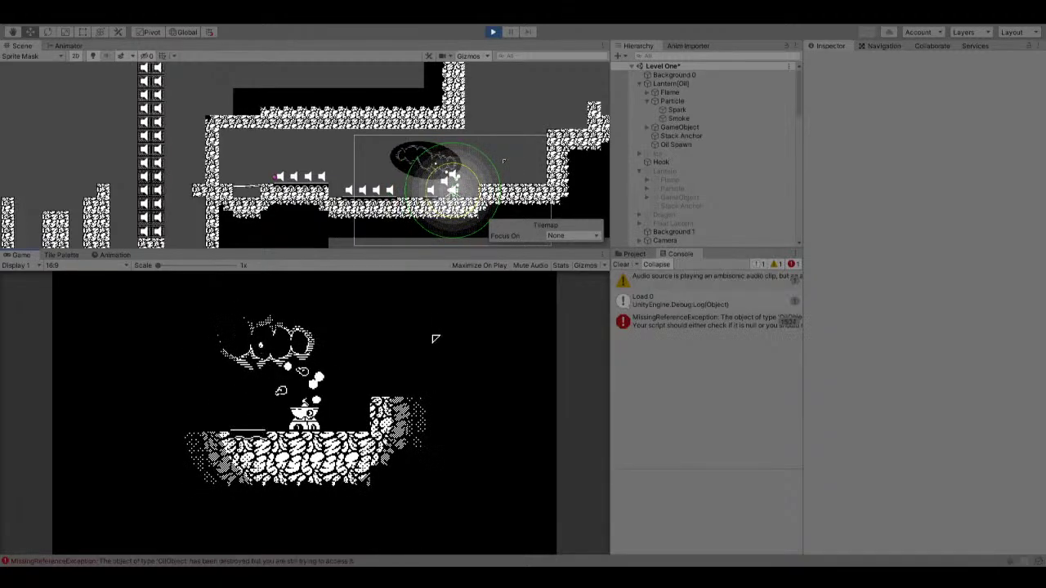
pyautogui.click(496, 34)
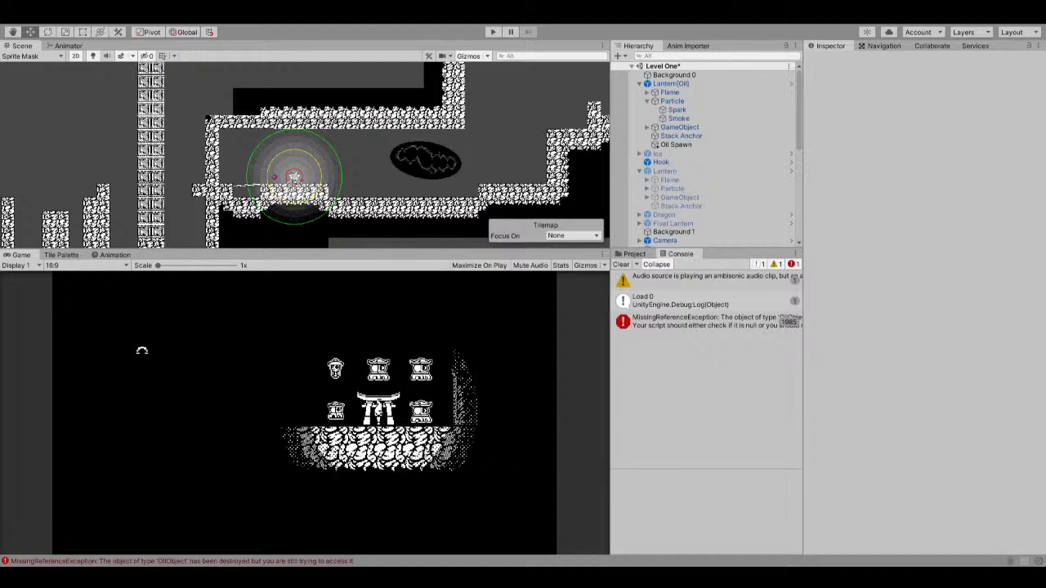
# Restart the game for a short test of the drops along the upper ledge, moving the lantern right, and stop it.
pyautogui.click(490, 32)
pyautogui.click(490, 32)
pyautogui.click(492, 33)
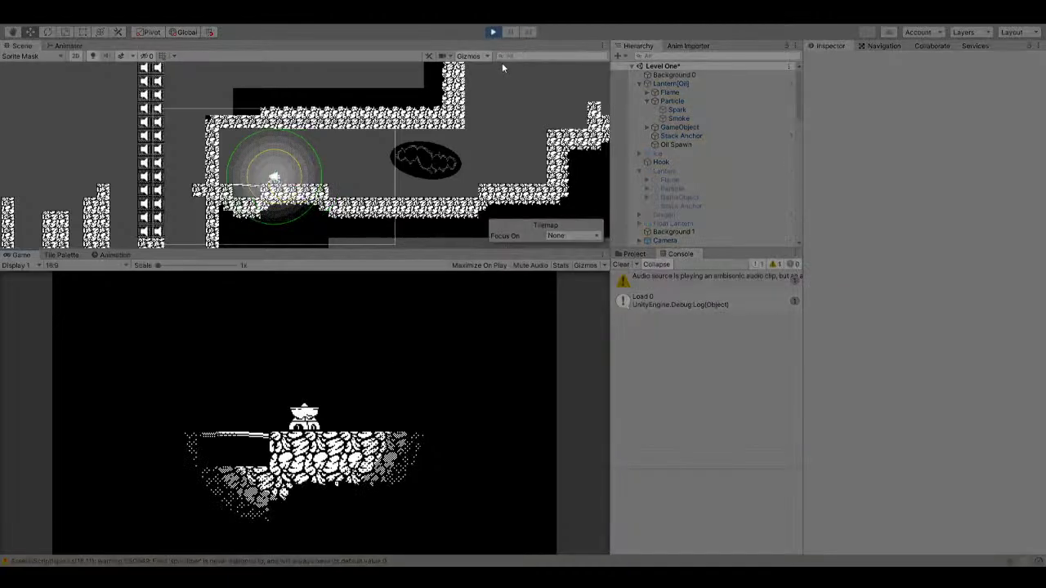
pyautogui.press('Right')
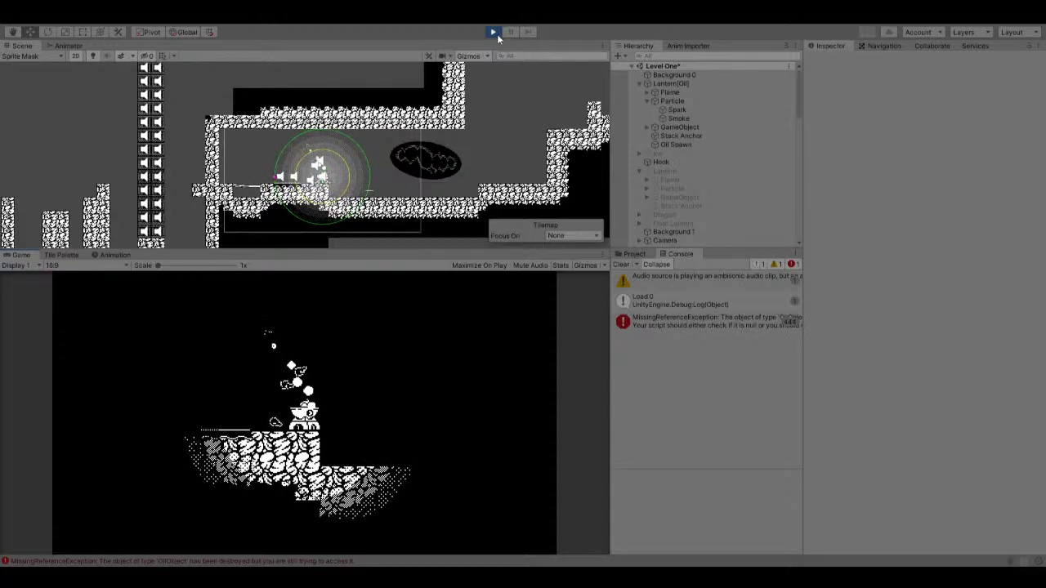
pyautogui.hotkey('ctrl', 'p')
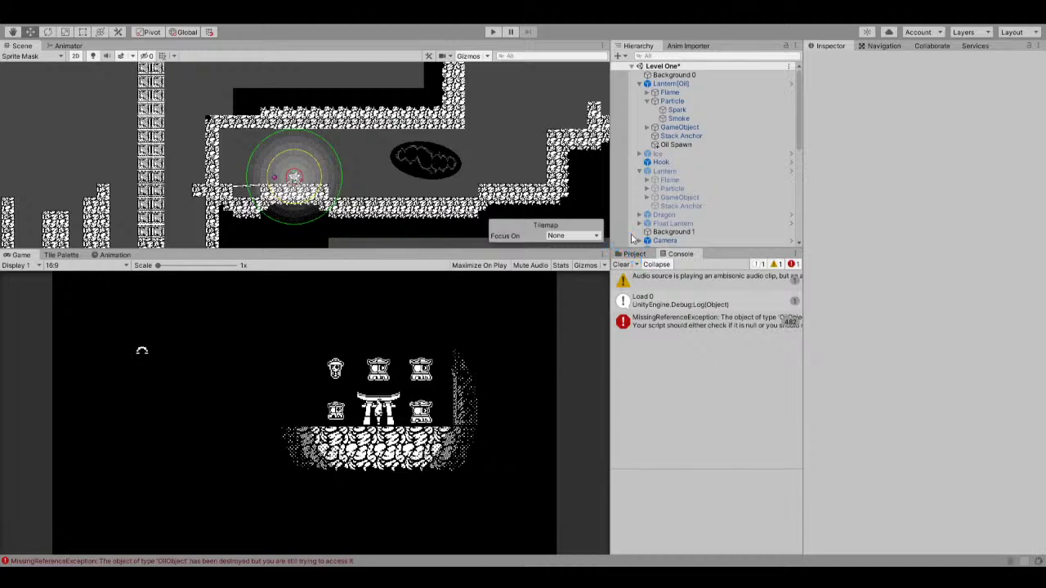
# Find the Oil prefab in the project assets and set its Z rotation to 180.
pyautogui.click(635, 254)
pyautogui.scroll(-1, 676, 356)
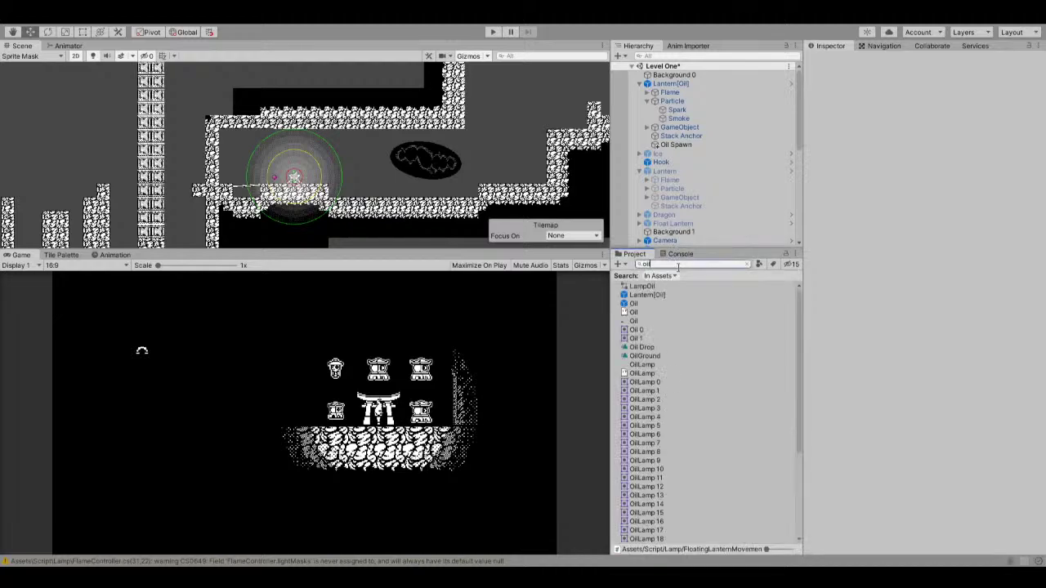
pyautogui.click(634, 303)
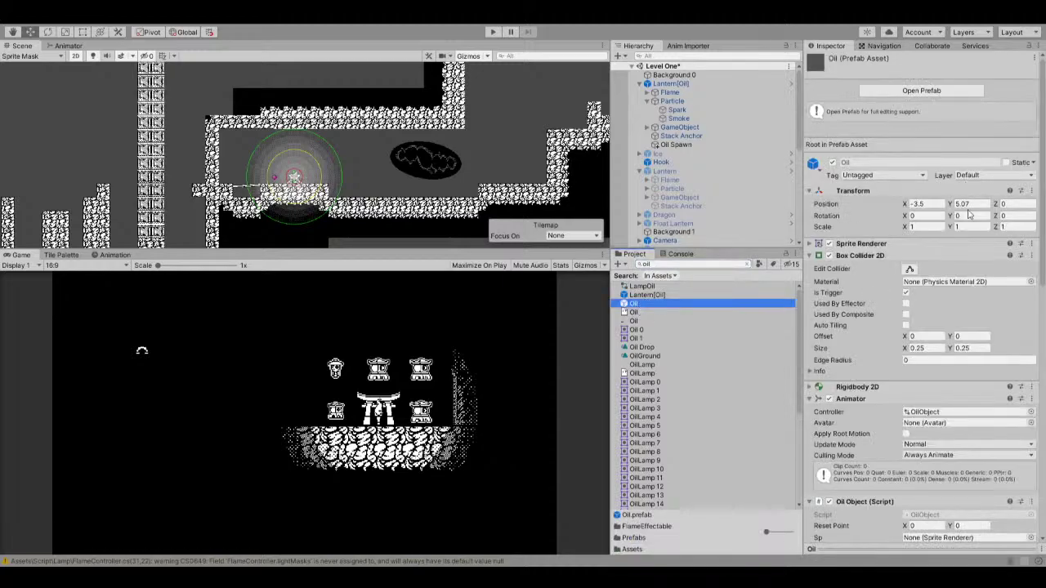
pyautogui.click(1019, 219)
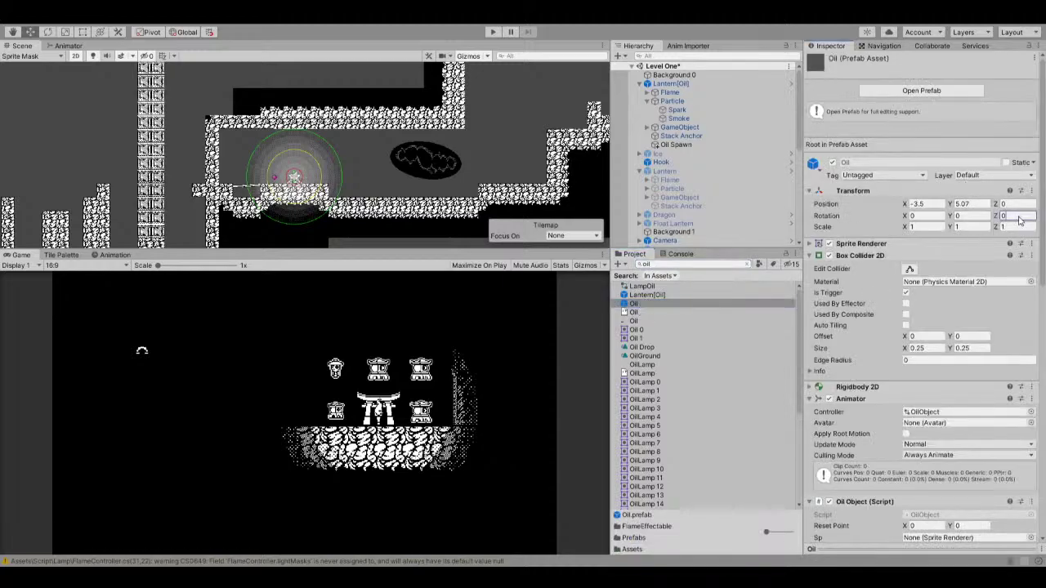
pyautogui.doubleClick(1019, 219)
pyautogui.write('180')
pyautogui.press('Return')
# Play test the rotated Oil prefab by moving the lantern right off the ledge onto the lower ground.
pyautogui.click(495, 31)
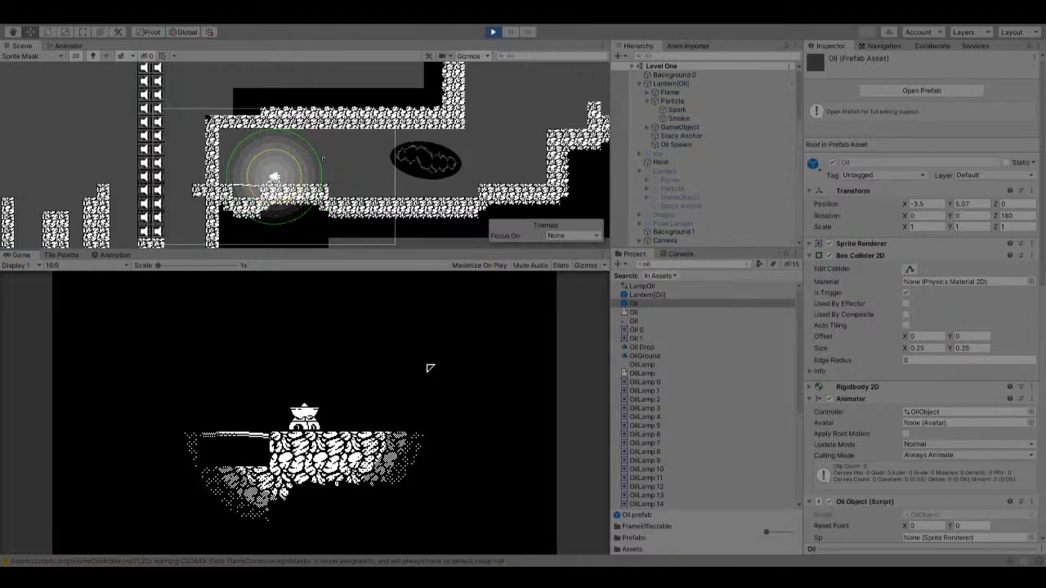
pyautogui.press('Right')
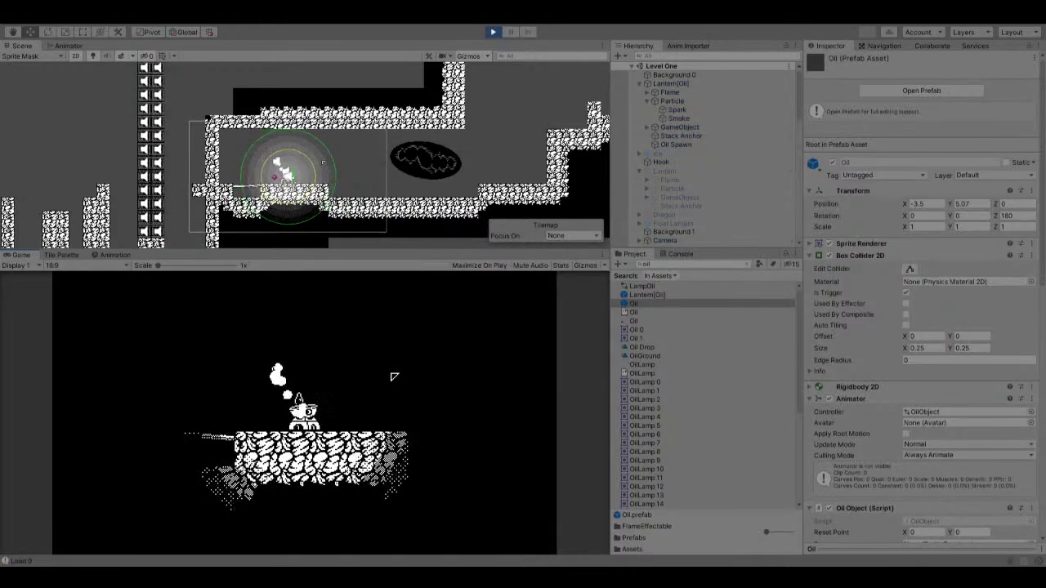
pyautogui.press('Right')
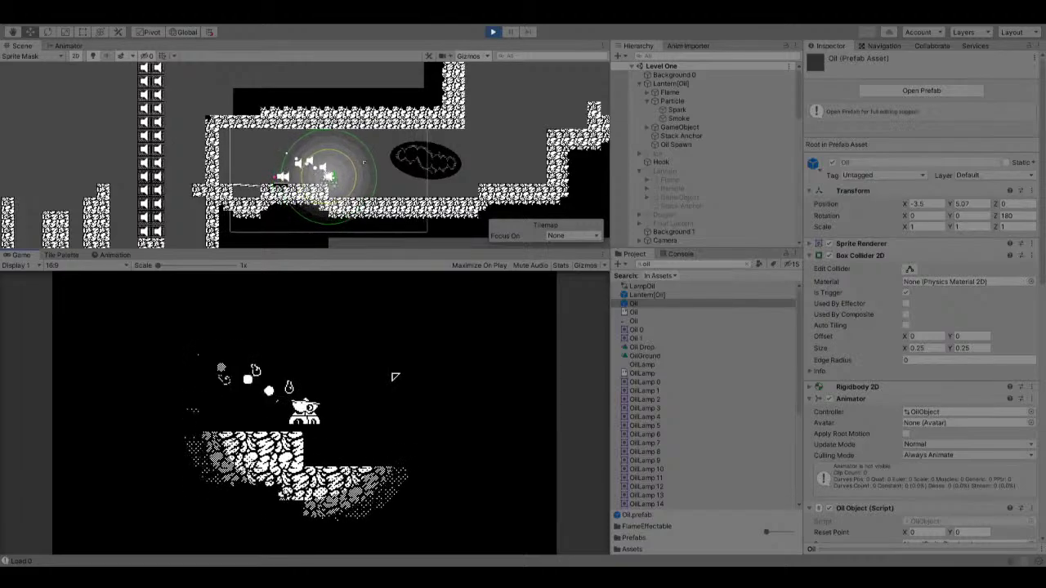
pyautogui.press('Right')
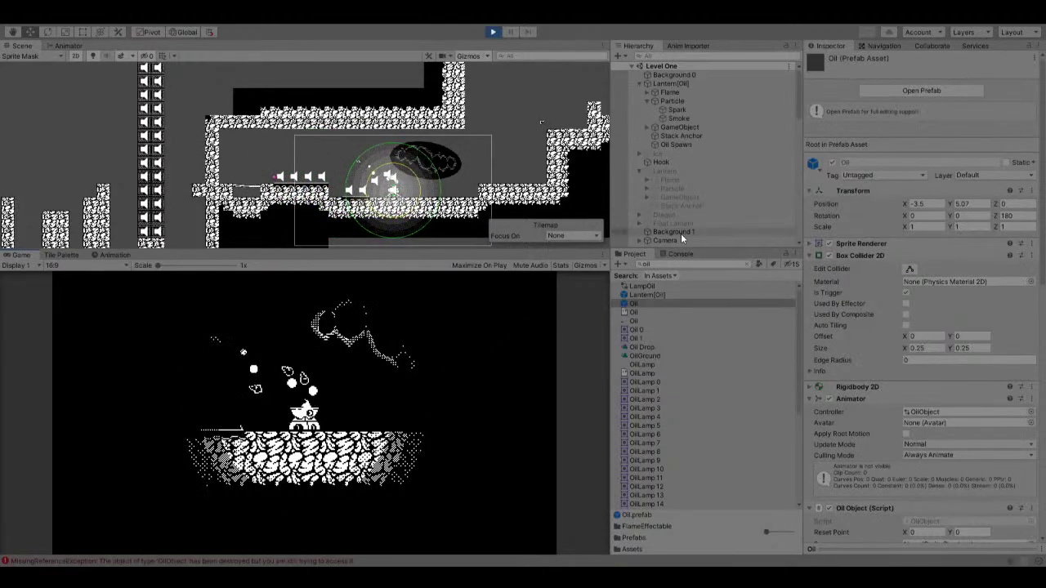
# Pause the running game and select a falling Oil(Clone) above the lantern in the scene to inspect its rotation and state.
pyautogui.scroll(-5, 681, 233)
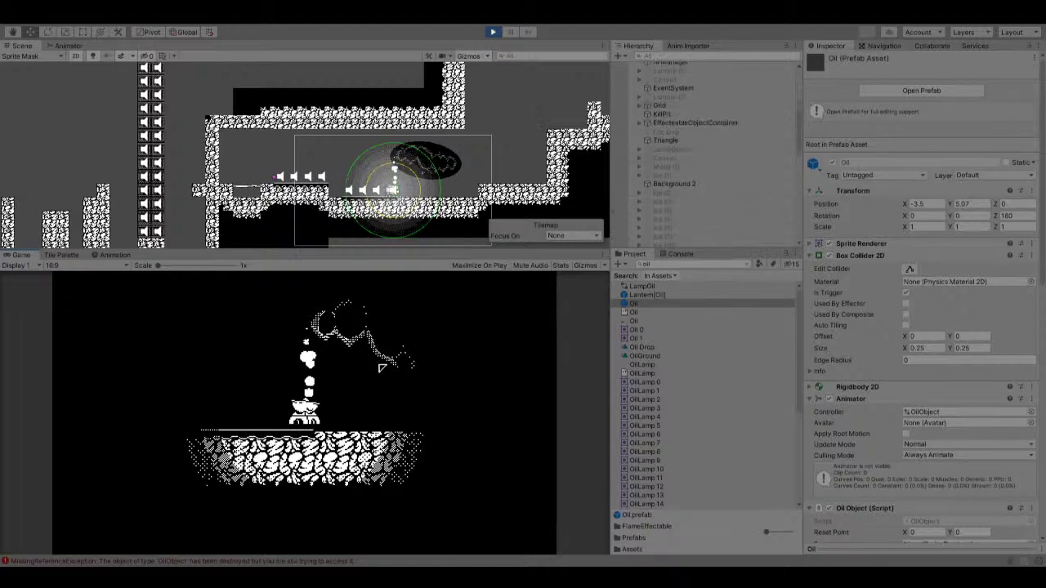
pyautogui.click(510, 32)
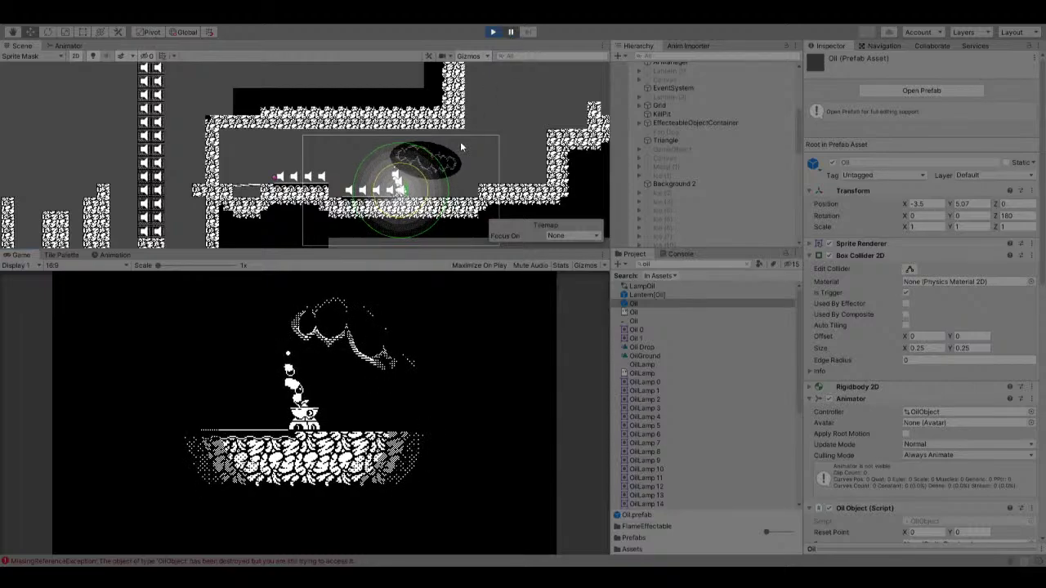
pyautogui.scroll(5, 391, 183)
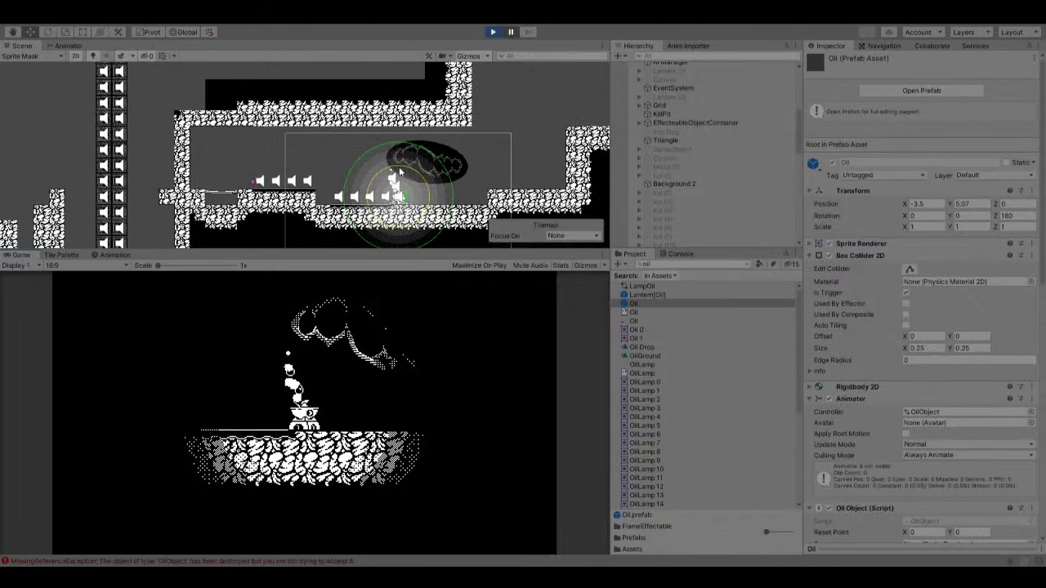
pyautogui.click(391, 184)
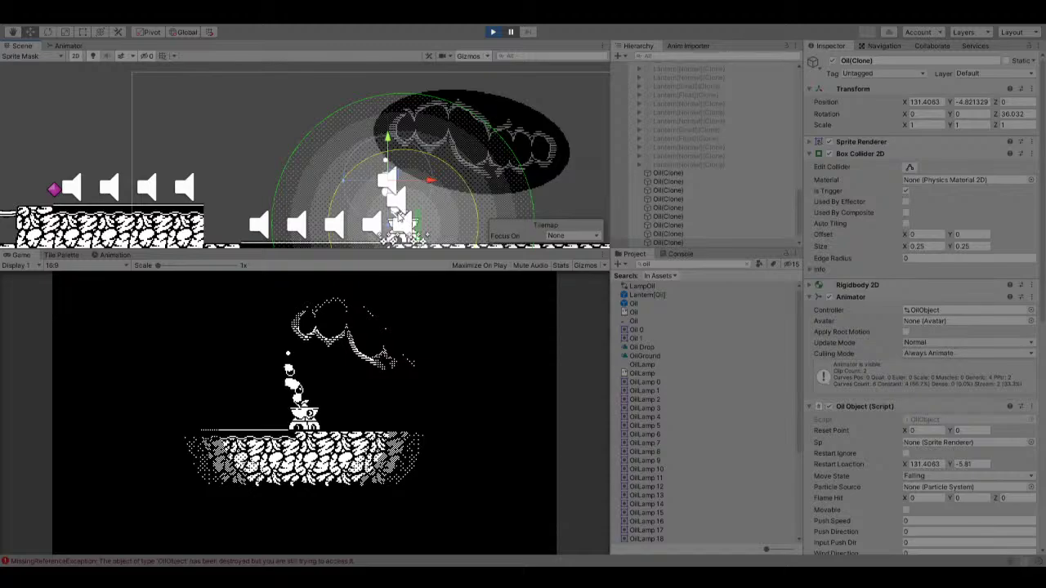
# Select the oil lantern and another Oil(Clone) in the paused scene to inspect them up close, and stop the game.
pyautogui.click(401, 217)
pyautogui.scroll(10, 401, 217)
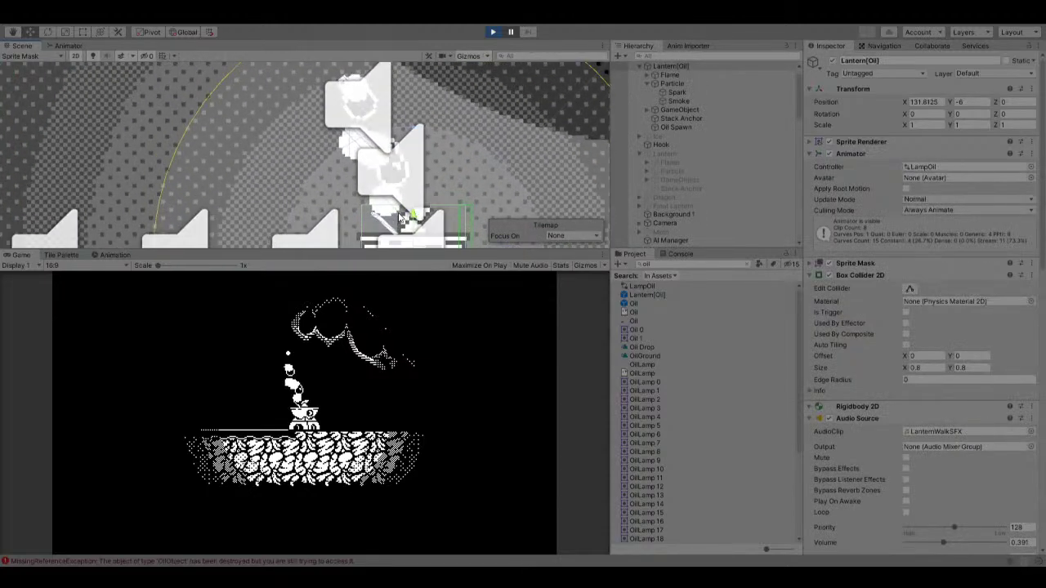
pyautogui.scroll(5, 400, 218)
pyautogui.click(394, 151)
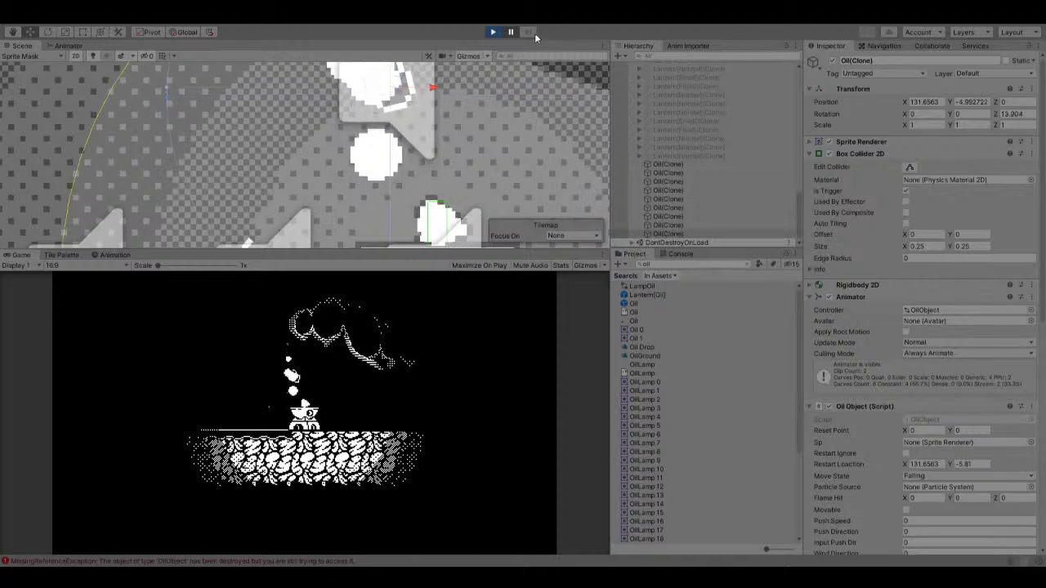
pyautogui.click(494, 33)
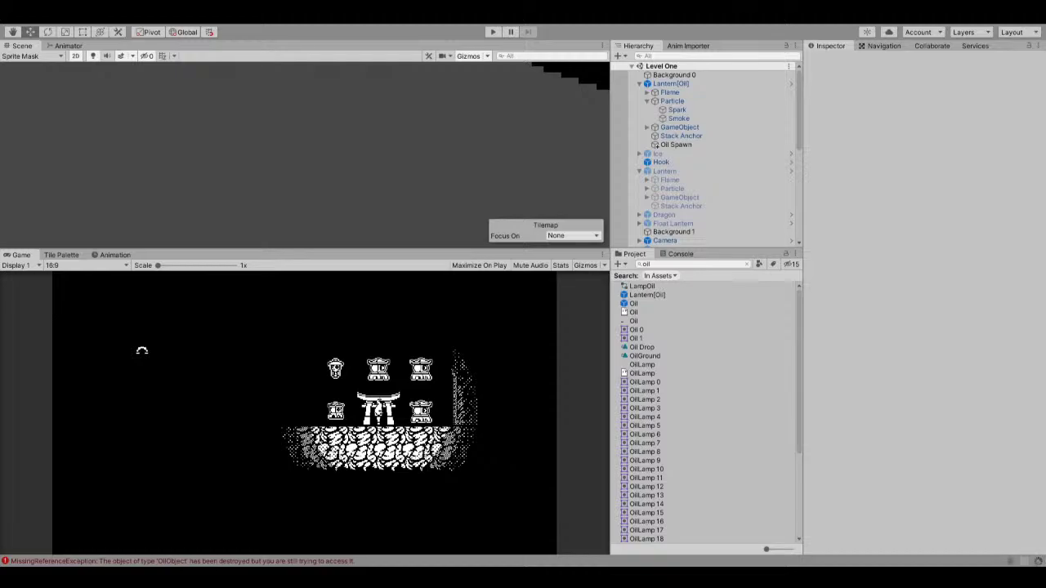
# Run the game for another test of the oil drops around the upper ledge's edge, and stop it.
pyautogui.click(492, 31)
pyautogui.click(494, 32)
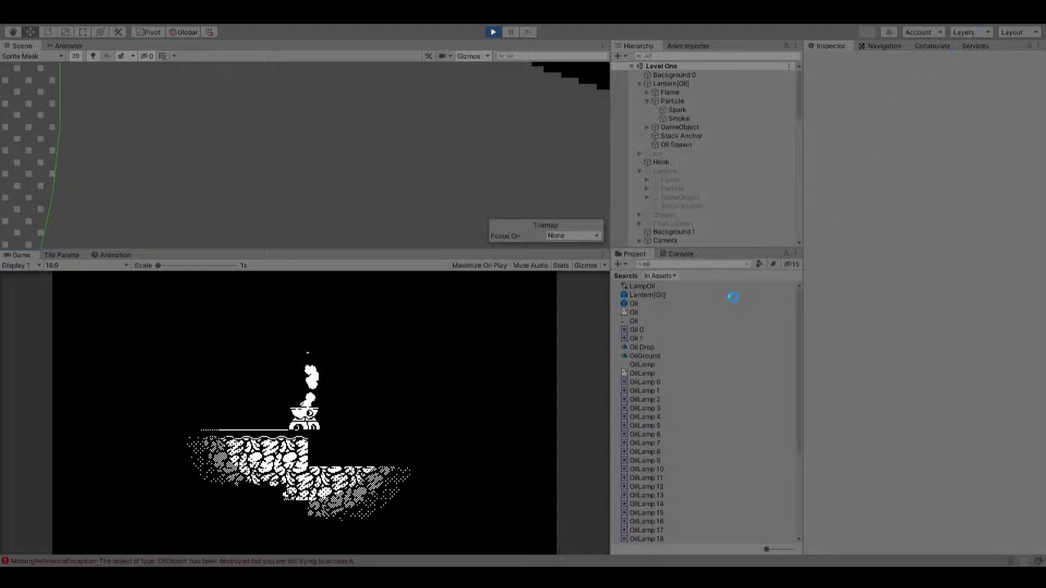
pyautogui.click(496, 32)
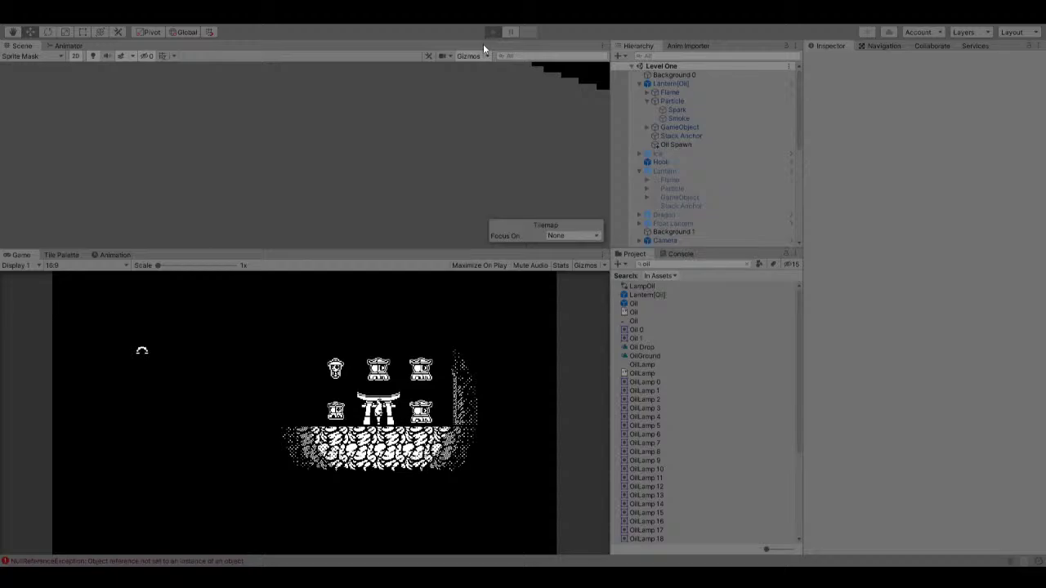
# Play test the oil lantern by moving it right off the ledge and back left on the lower ground, and stop the game.
pyautogui.hotkey('ctrl', 'p')
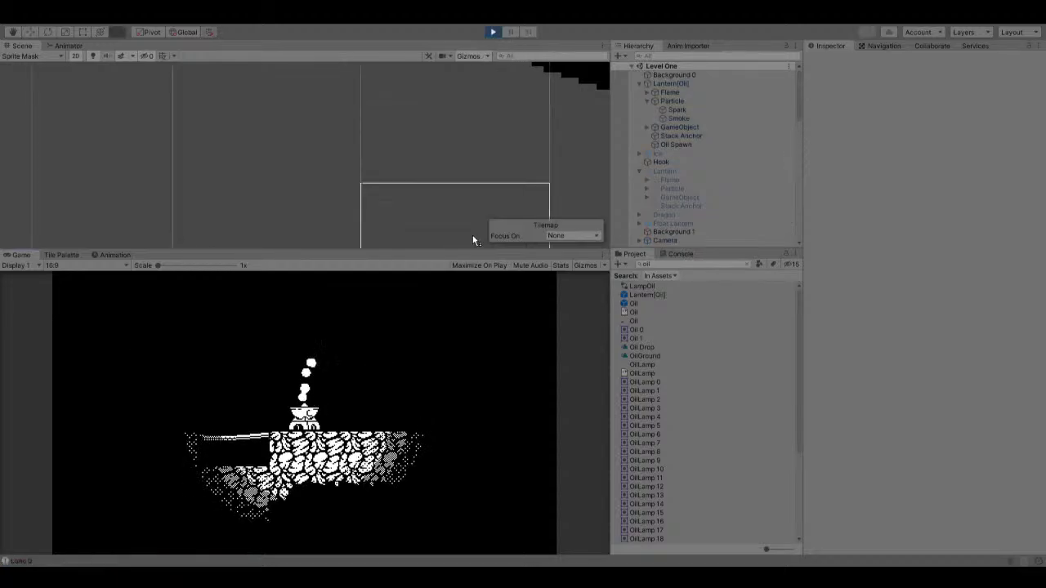
pyautogui.press('d')
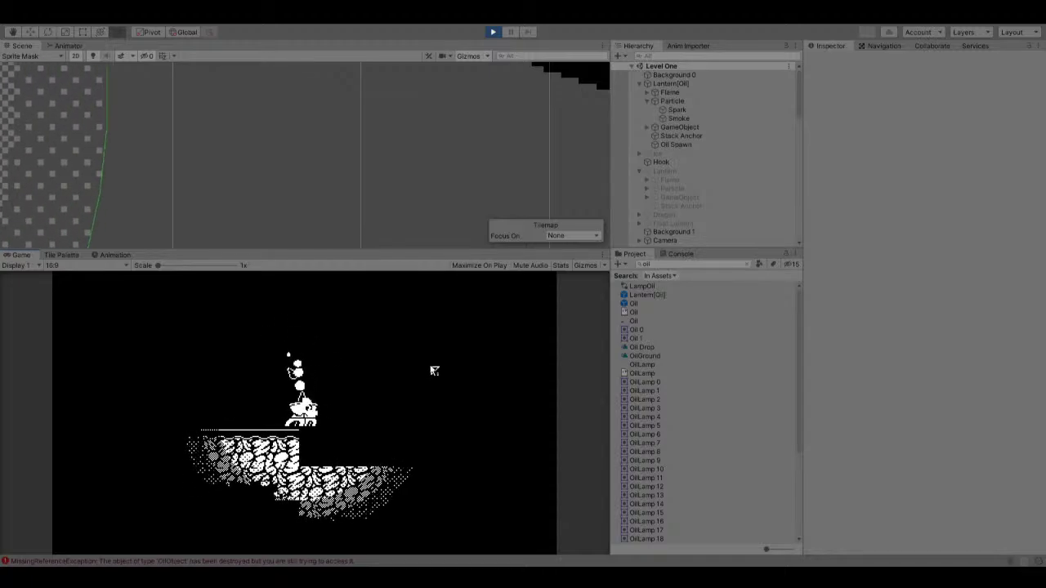
pyautogui.press('d')
pyautogui.press('a')
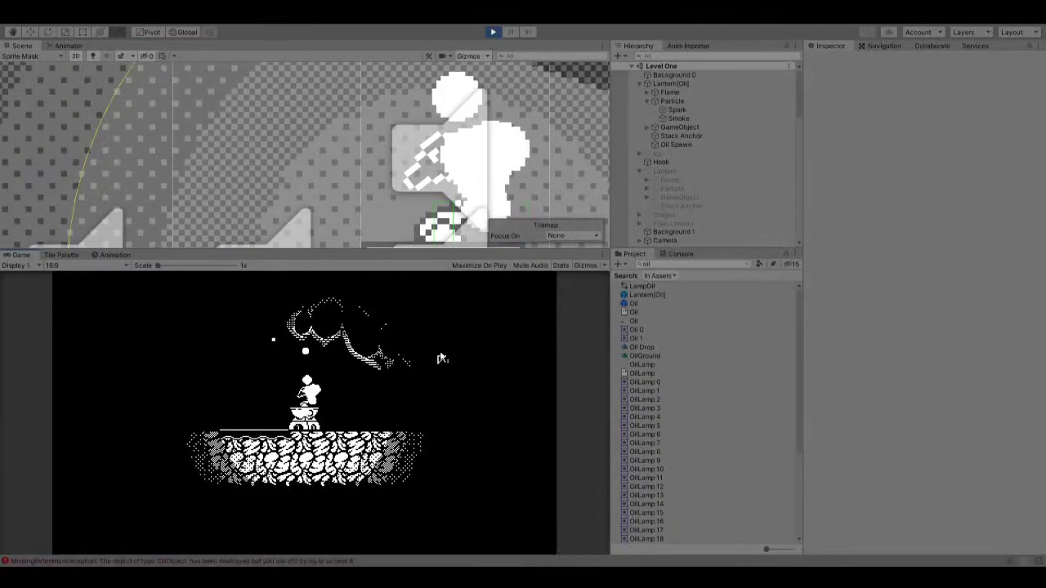
pyautogui.click(494, 31)
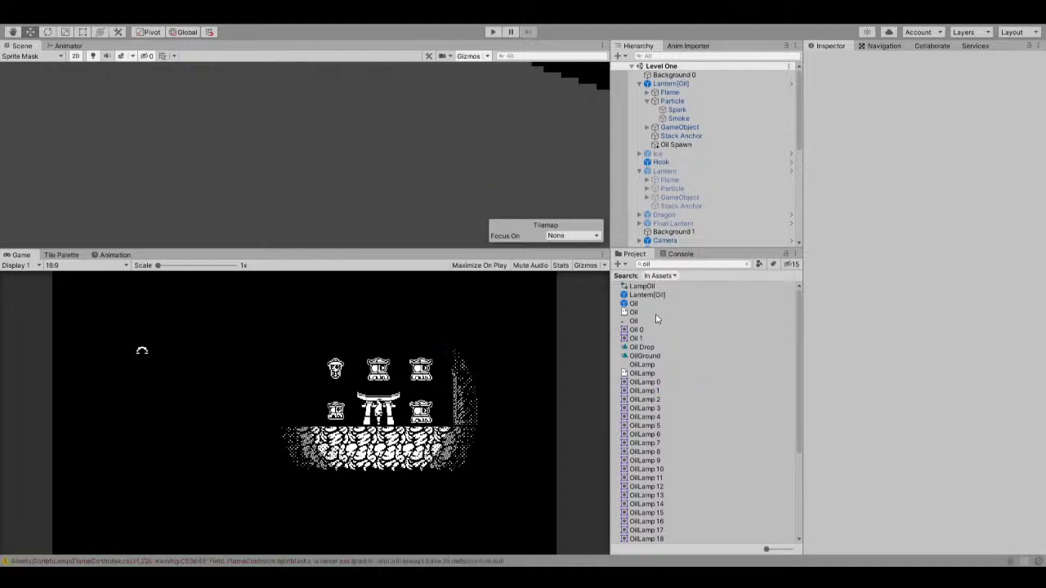
# Set the Oil prefab's Z rotation to 0 and flip its Sprite Renderer on Y.
pyautogui.click(641, 287)
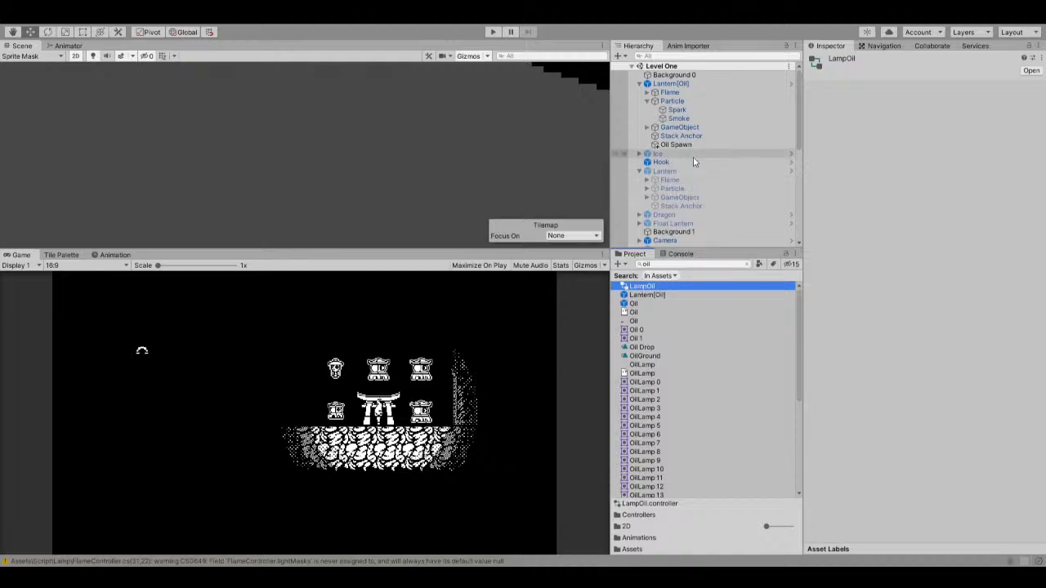
pyautogui.click(650, 304)
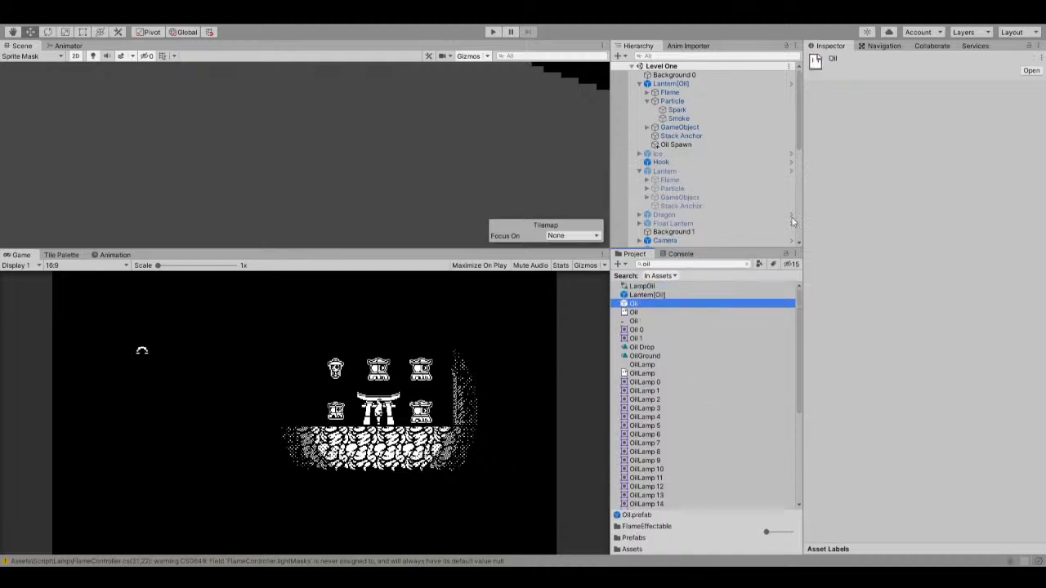
pyautogui.click(1013, 215)
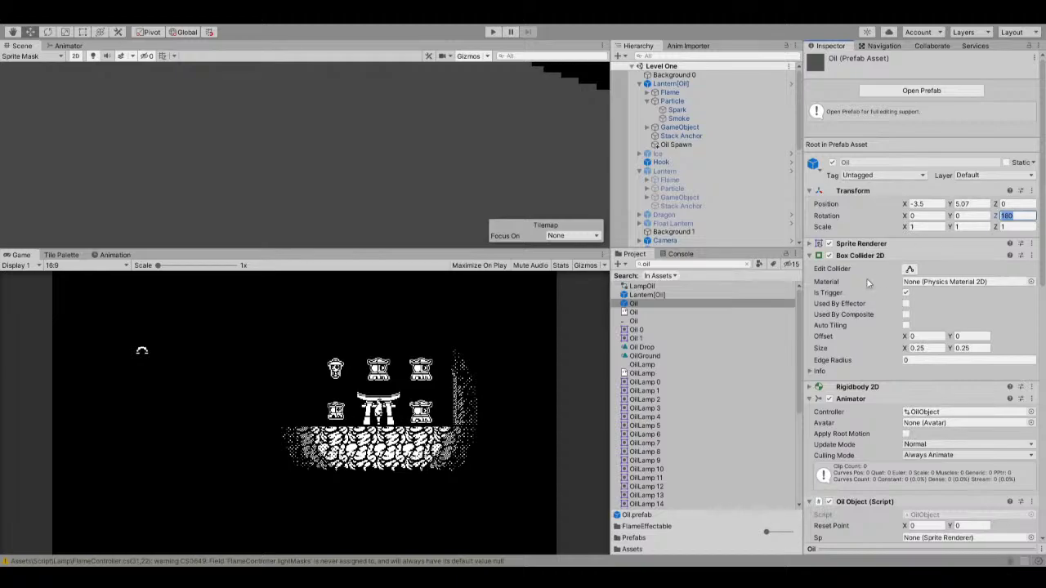
pyautogui.write('0')
pyautogui.press('Return')
pyautogui.click(810, 244)
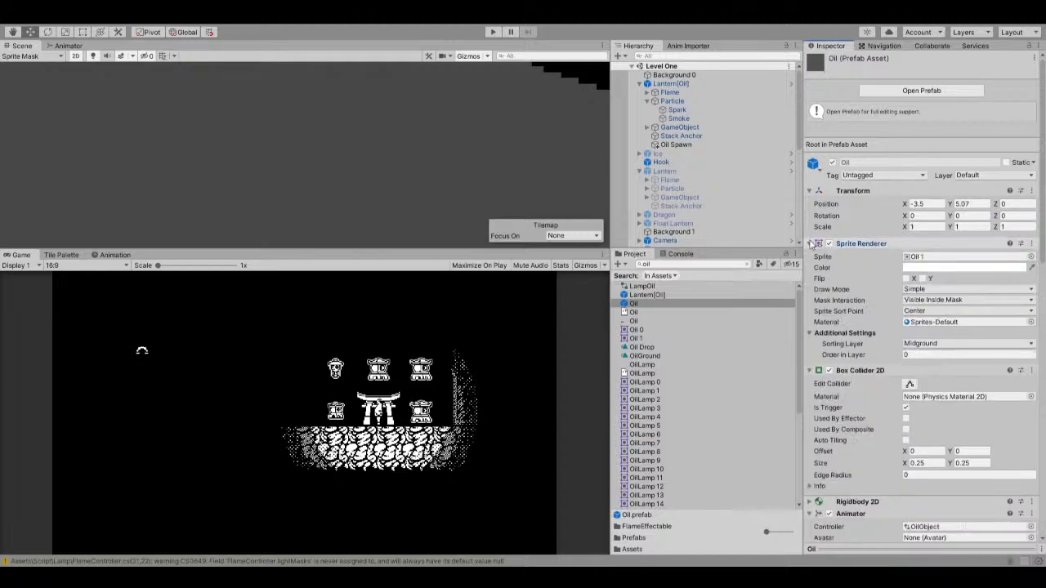
pyautogui.click(922, 278)
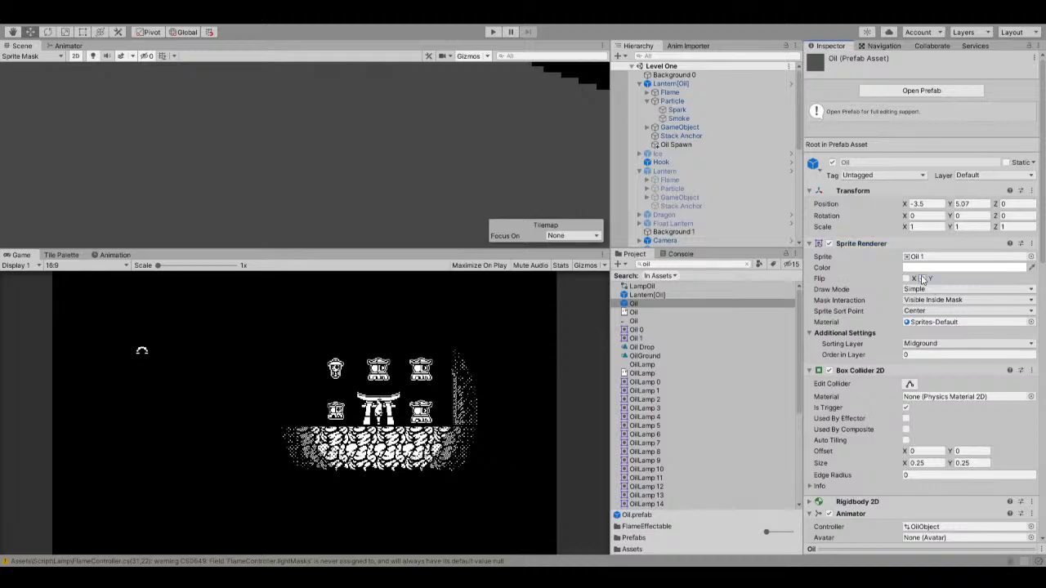
# Play test the oil drops with the Y-flipped sprite, read the console errors, and stop the game.
pyautogui.click(491, 32)
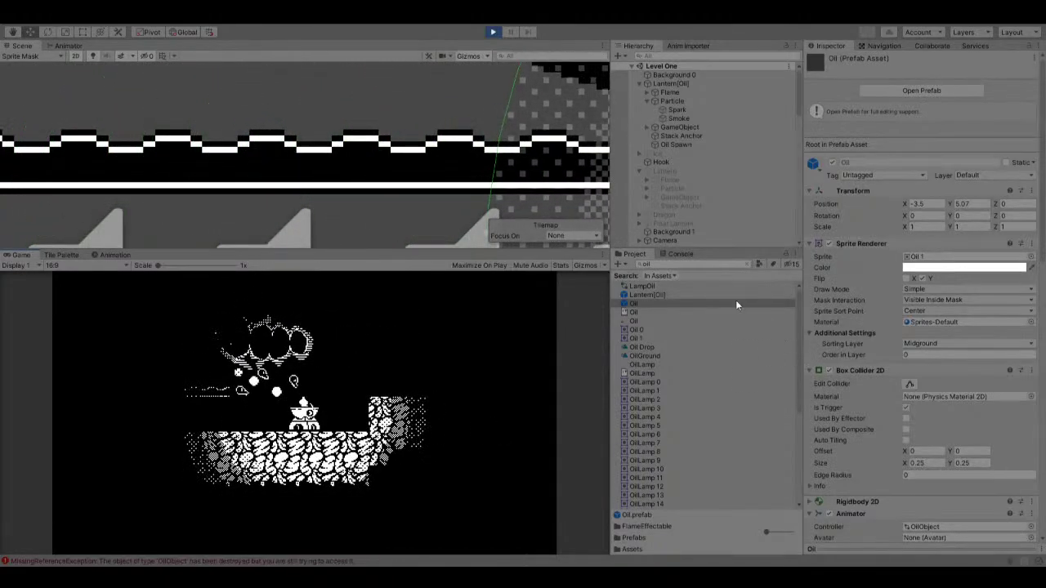
pyautogui.click(676, 254)
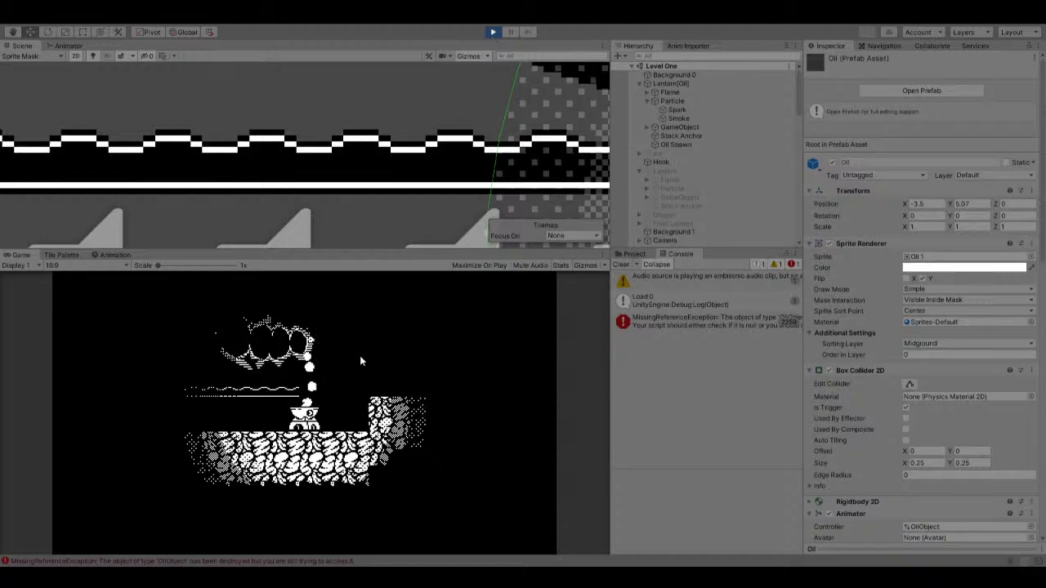
pyautogui.click(492, 32)
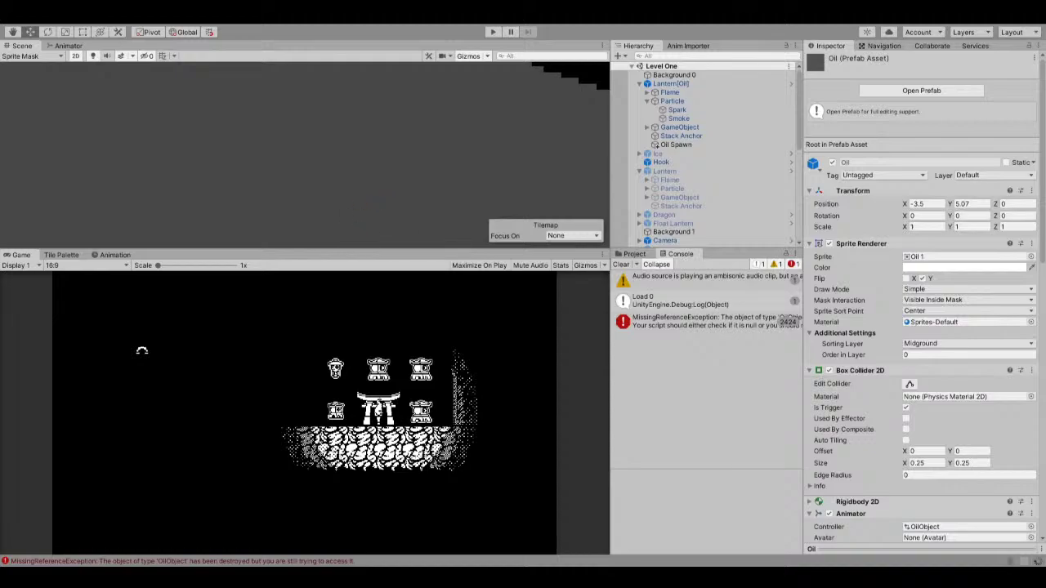
# Run three more play tests of the lantern's oil drops along the ledges, stopping the game after each one.
pyautogui.click(491, 32)
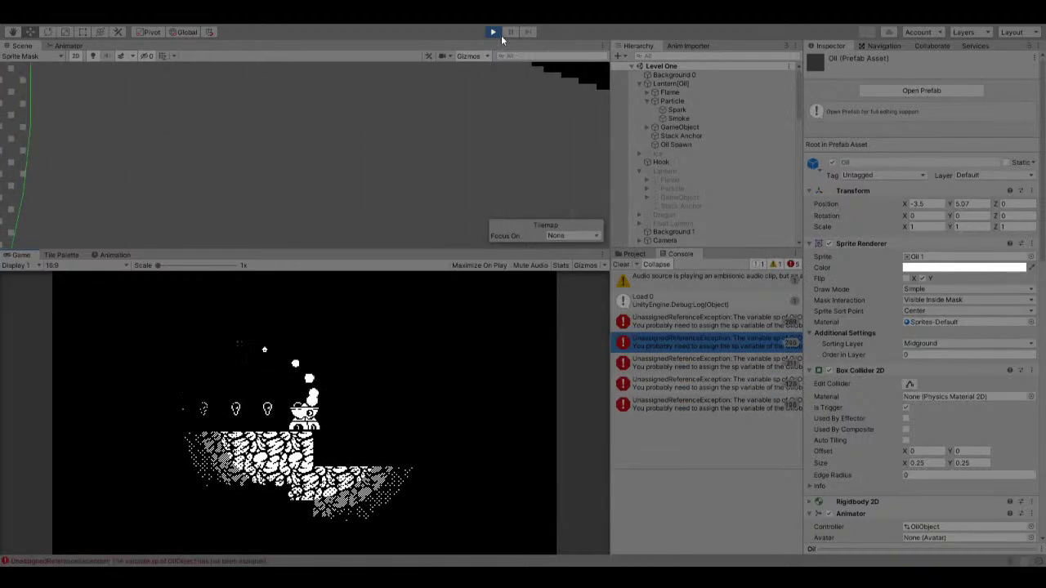
pyautogui.hotkey('ctrl', 'p')
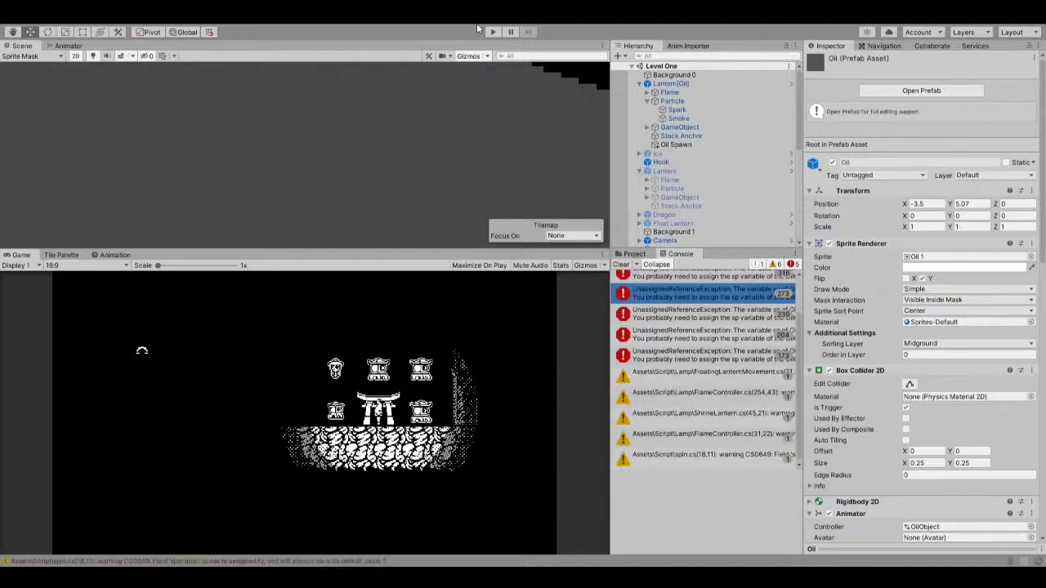
pyautogui.click(487, 34)
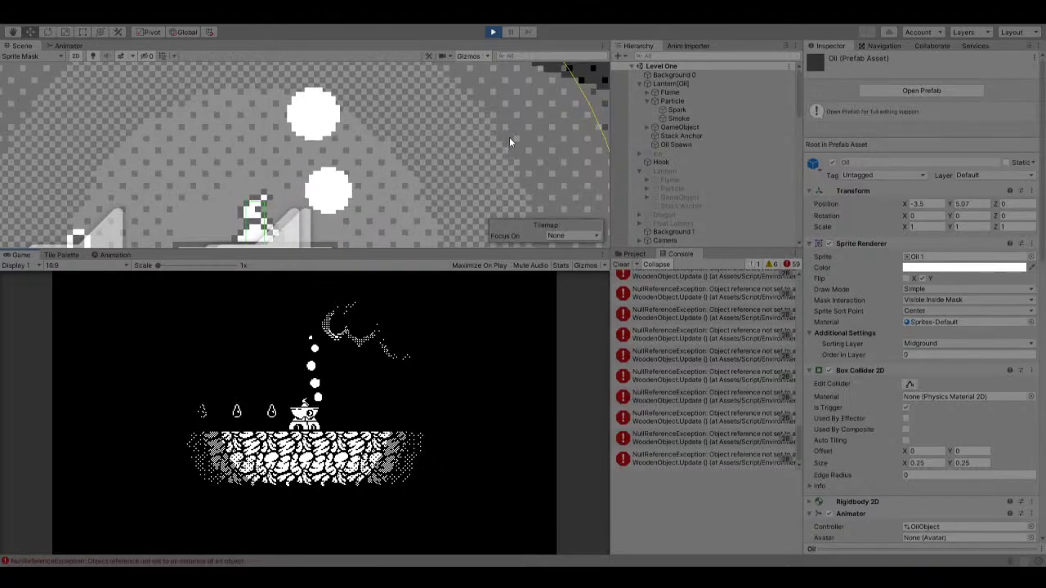
pyautogui.click(490, 35)
pyautogui.click(492, 35)
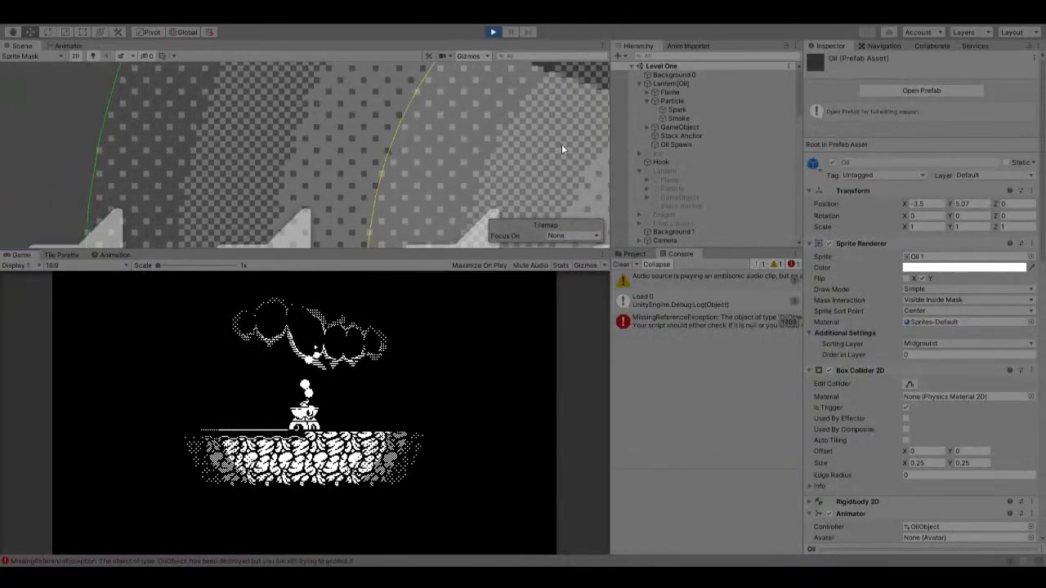
pyautogui.click(493, 32)
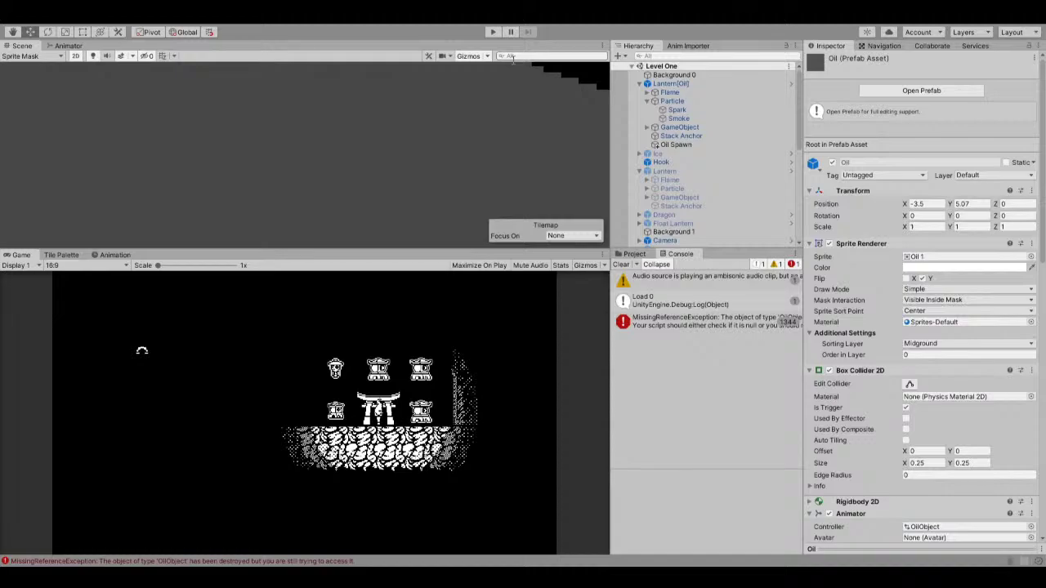
pyautogui.scroll(-10, 924, 327)
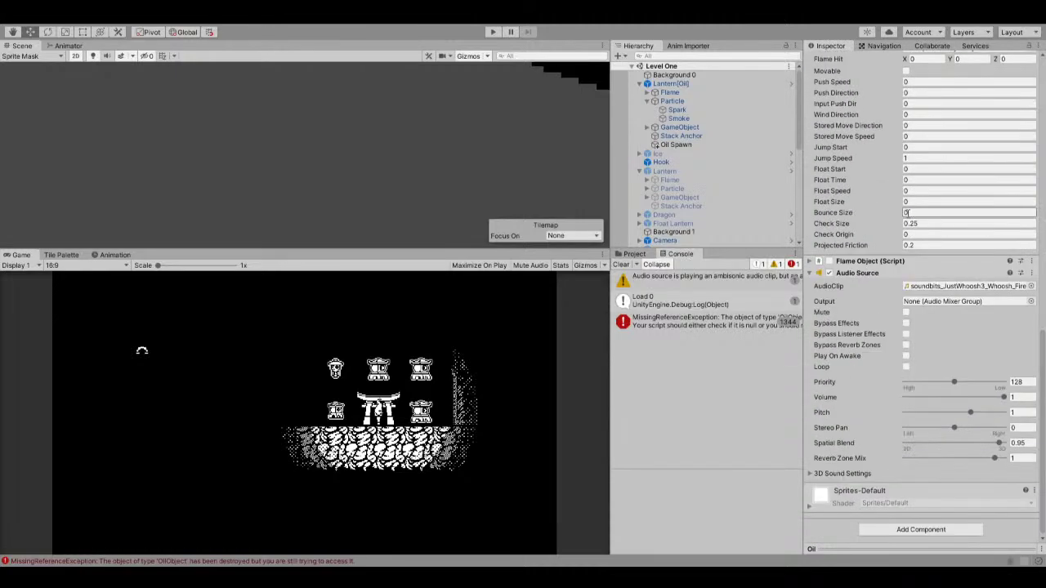
pyautogui.scroll(5, 906, 212)
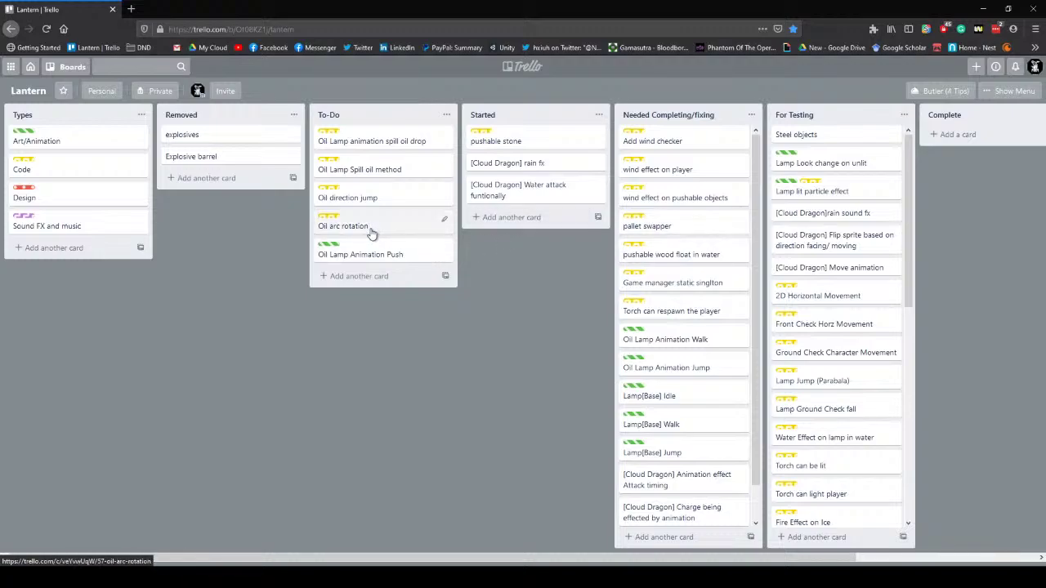
# In Trello, move the Oil arc rotation, Oil direction jump, Oil Lamp Spill oil method and Oil Lamp animation spill oil drop cards to For Testing.
pyautogui.moveTo(372, 234); pyautogui.dragTo(850, 352)
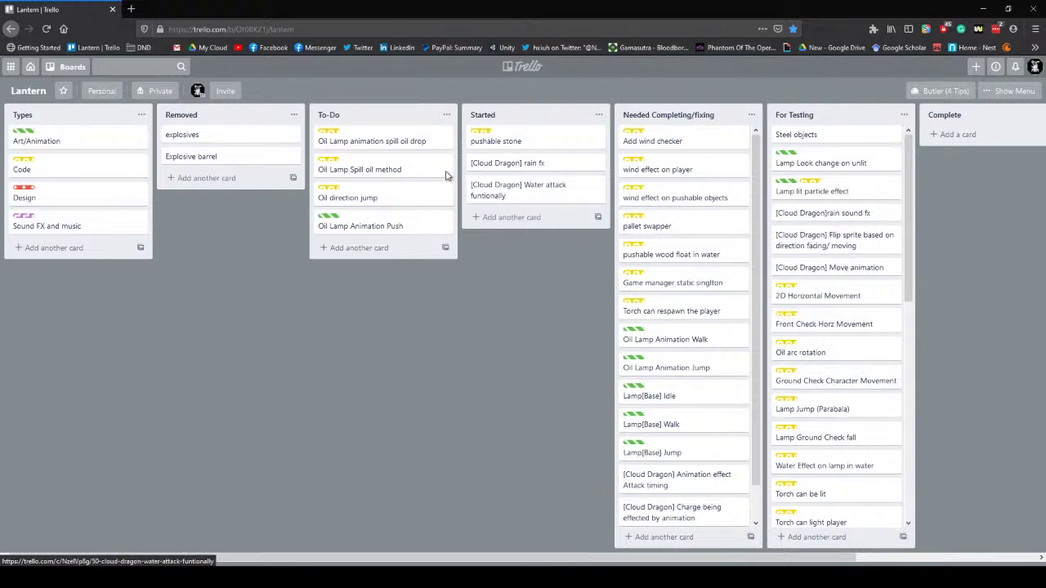
pyautogui.moveTo(366, 198); pyautogui.dragTo(822, 341)
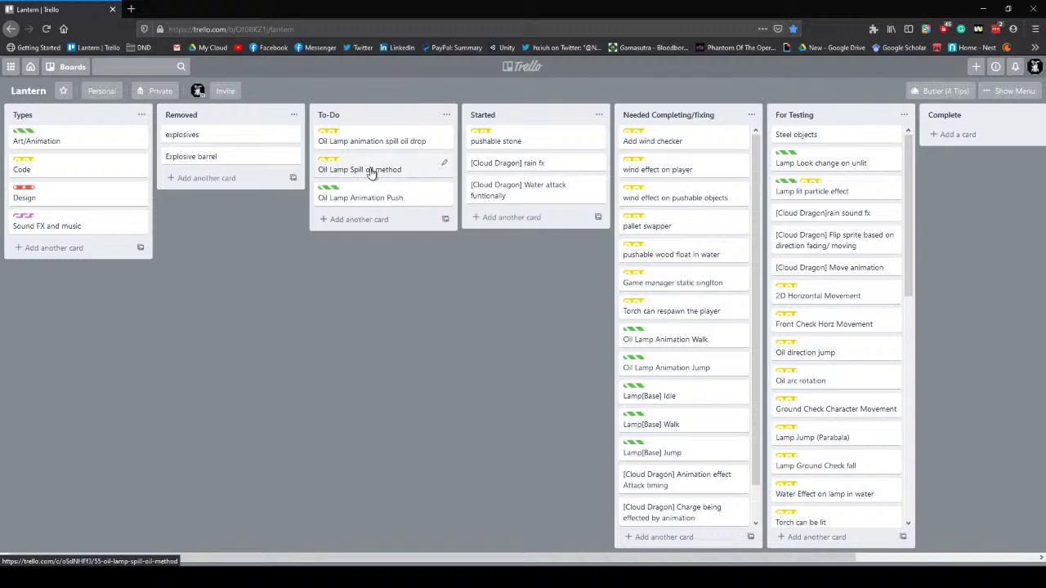
pyautogui.moveTo(370, 171); pyautogui.dragTo(897, 382)
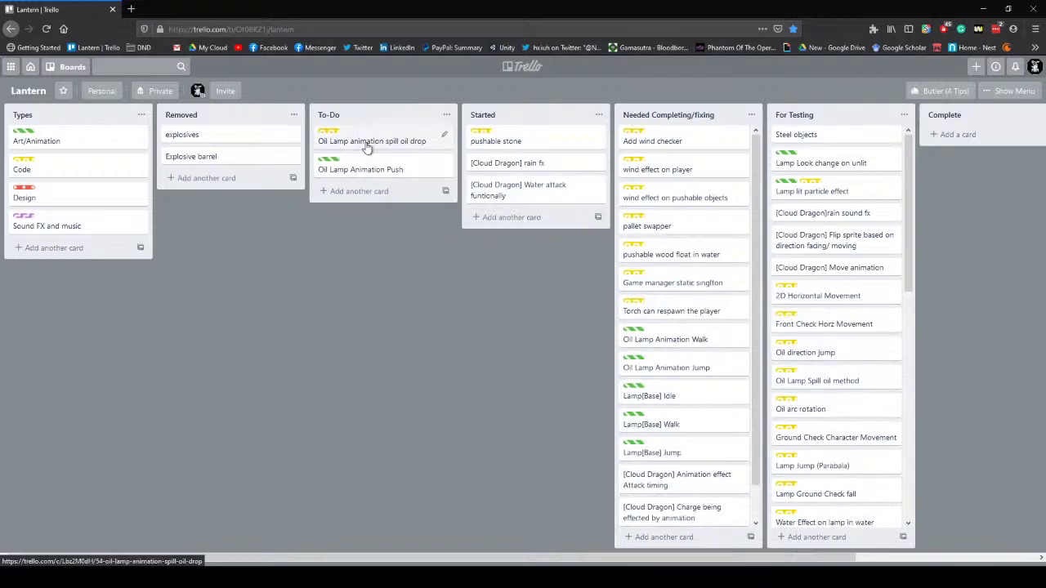
pyautogui.moveTo(367, 147); pyautogui.dragTo(839, 409)
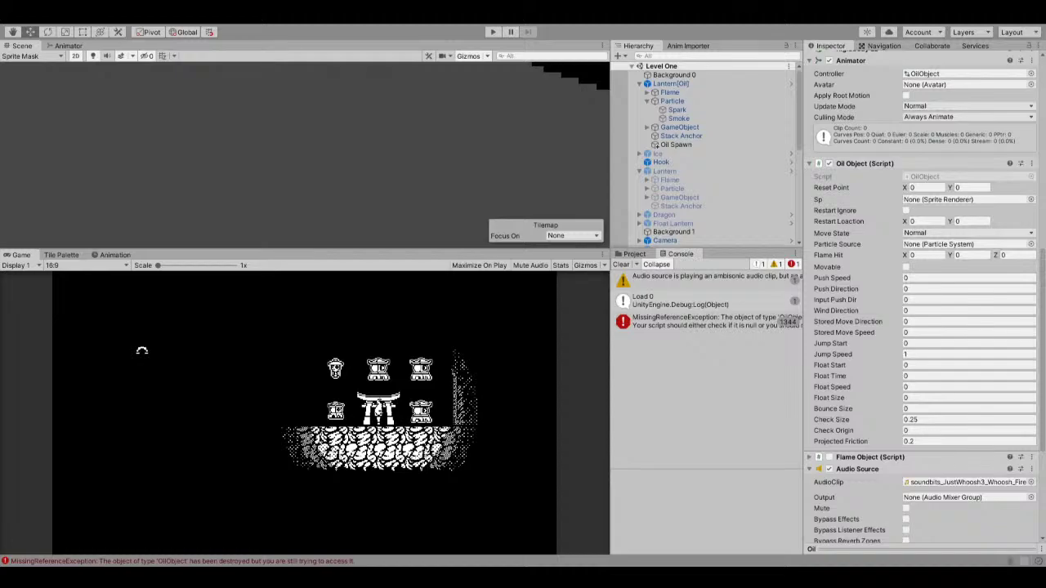
# Switch back to Unity, play test the oil lantern on the stepped ground while checking the MissingReferenceException in the console, and stop the game.
pyautogui.click(493, 32)
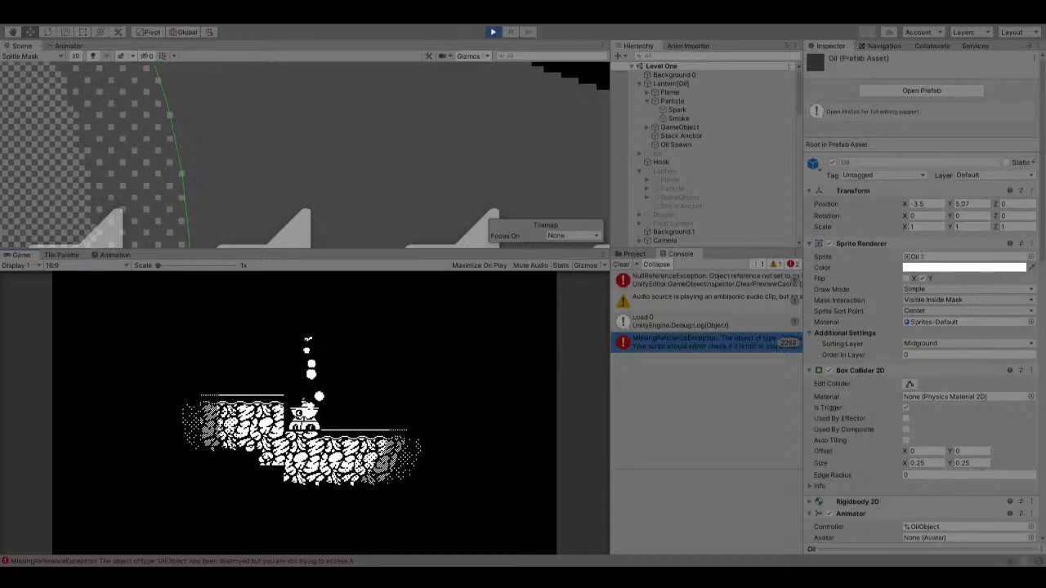
pyautogui.click(495, 32)
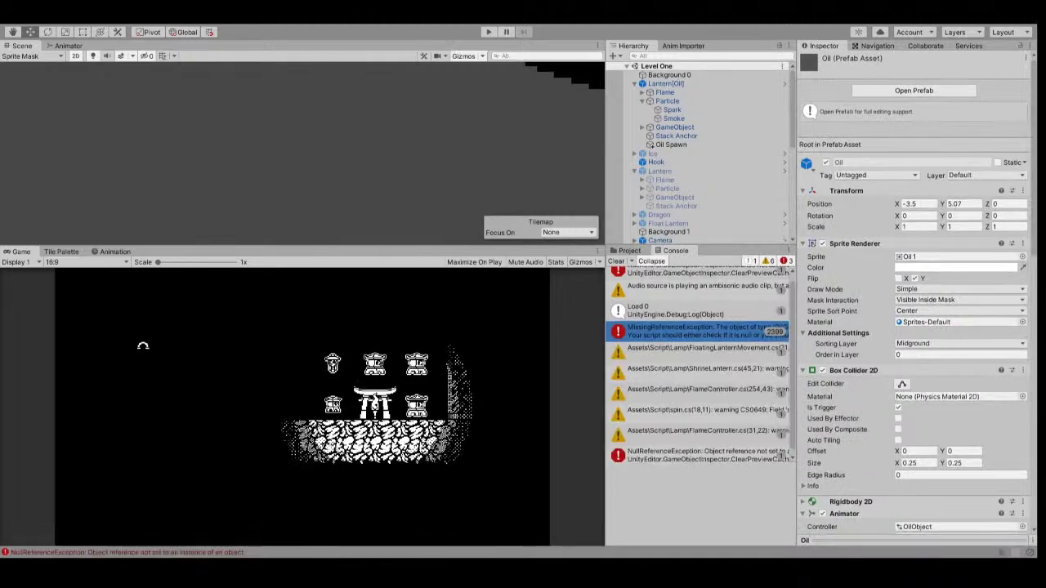
# Search the project assets for "wood", open the Wood prefab and locate the script used by its Wooden Object component.
pyautogui.scroll(-10, 915, 414)
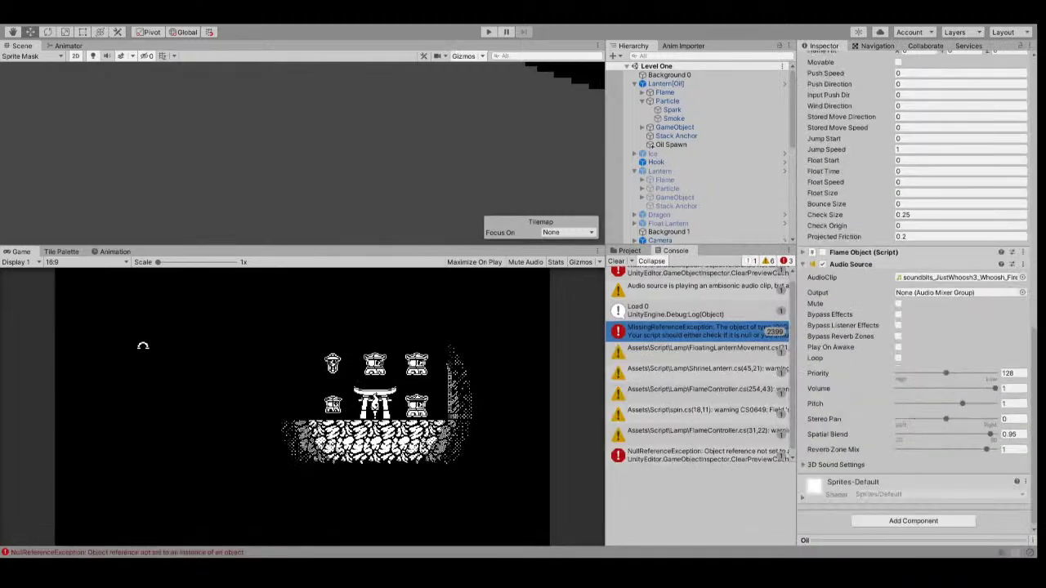
pyautogui.click(634, 255)
pyautogui.click(664, 265)
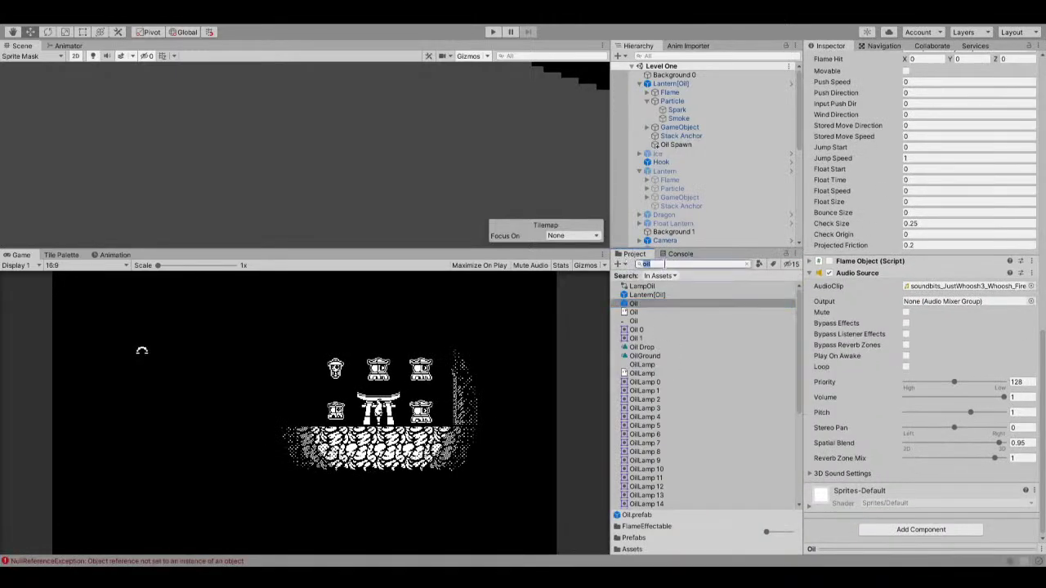
pyautogui.write('wood')
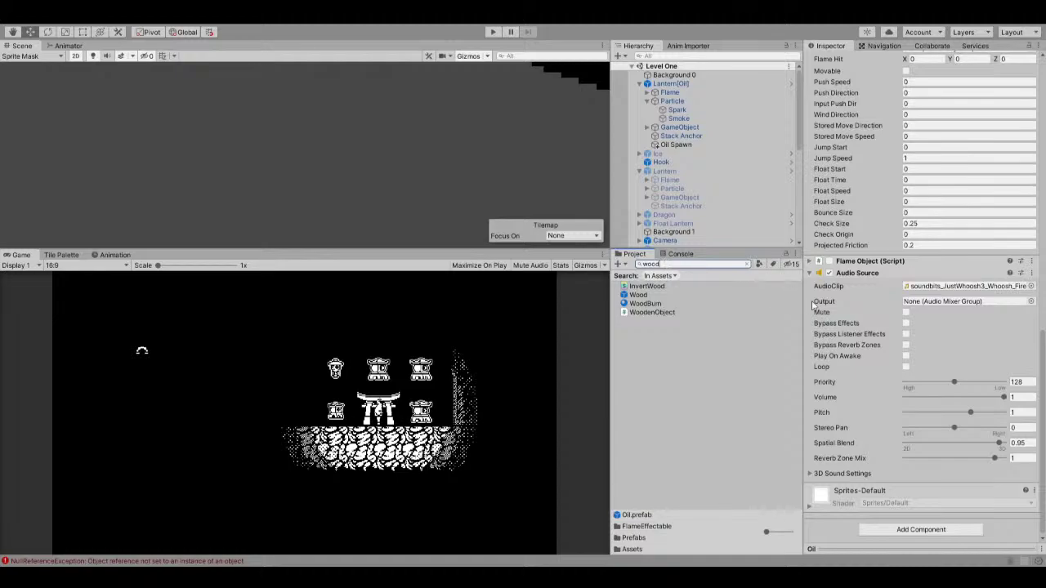
pyautogui.doubleClick(659, 296)
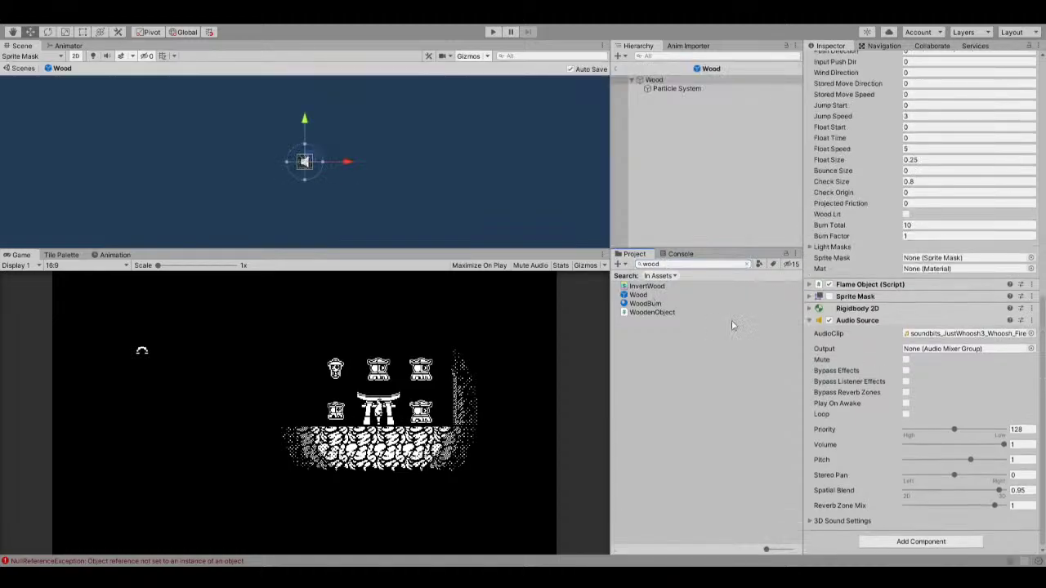
pyautogui.click(641, 296)
pyautogui.scroll(6, 870, 263)
pyautogui.click(992, 233)
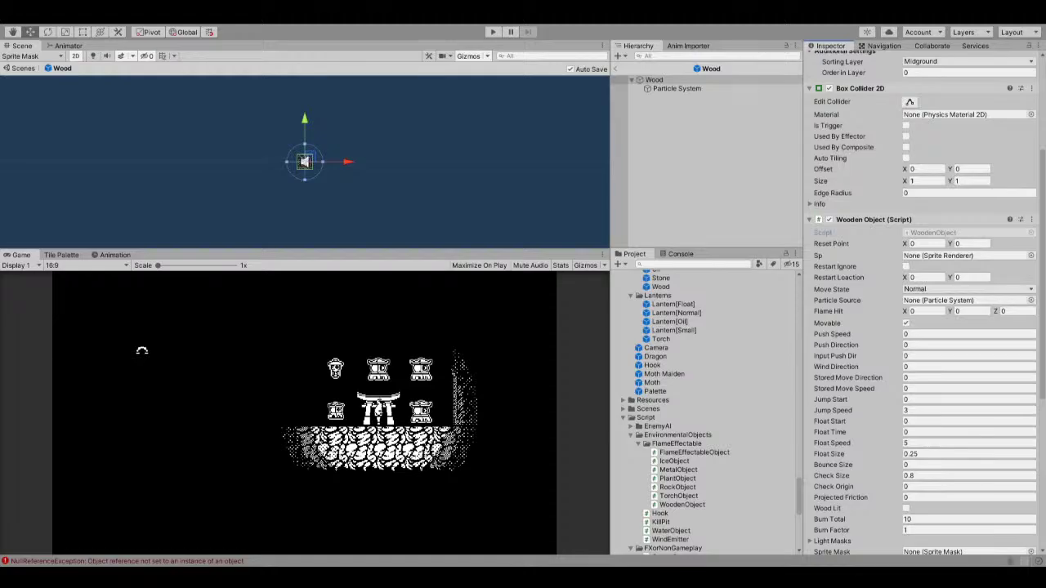
# Switch to Visual Studio and copy the woodLit through flameObject field declarations from the WoodenObject script.
pyautogui.hotkey('alt', 'Tab')
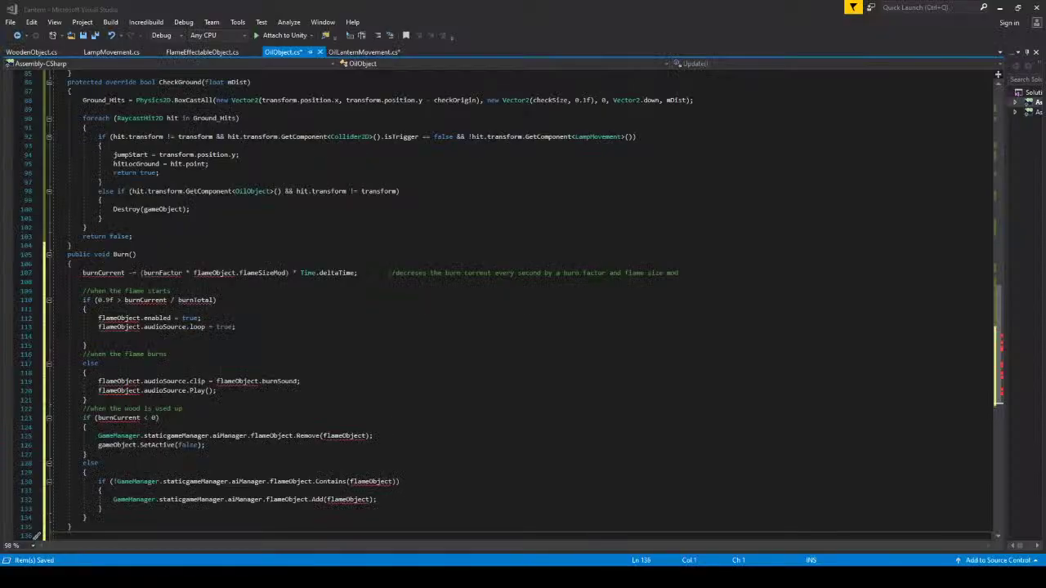
pyautogui.click(31, 52)
pyautogui.scroll(15, 95, 136)
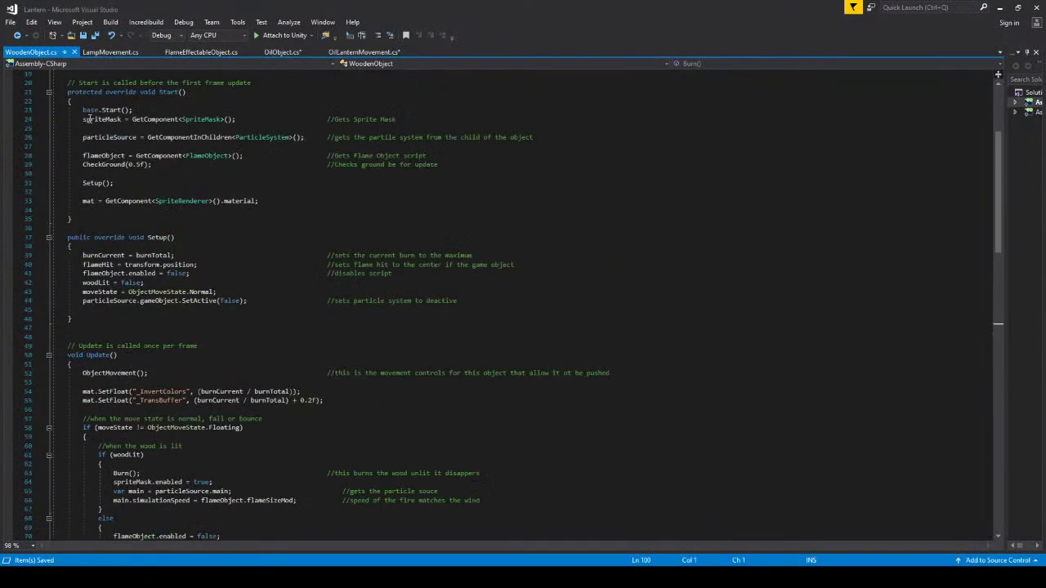
pyautogui.moveTo(57, 174); pyautogui.dragTo(2, 129)
pyautogui.hotkey('ctrl', 'c')
pyautogui.click(188, 225)
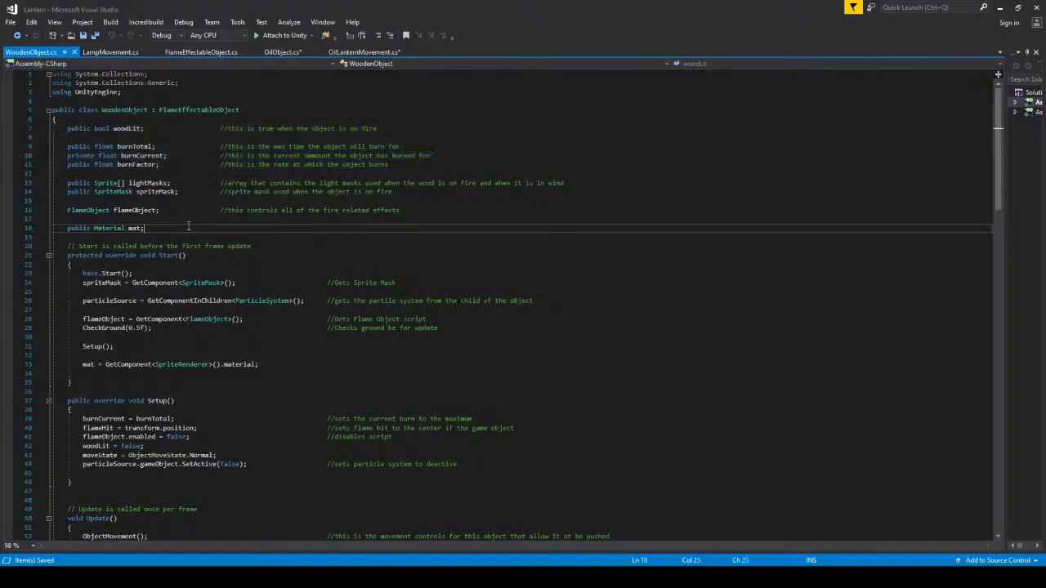
pyautogui.moveTo(187, 225); pyautogui.dragTo(2, 129)
pyautogui.click(393, 211)
pyautogui.keyDown('shift'); pyautogui.click(3, 175); pyautogui.keyUp('shift')
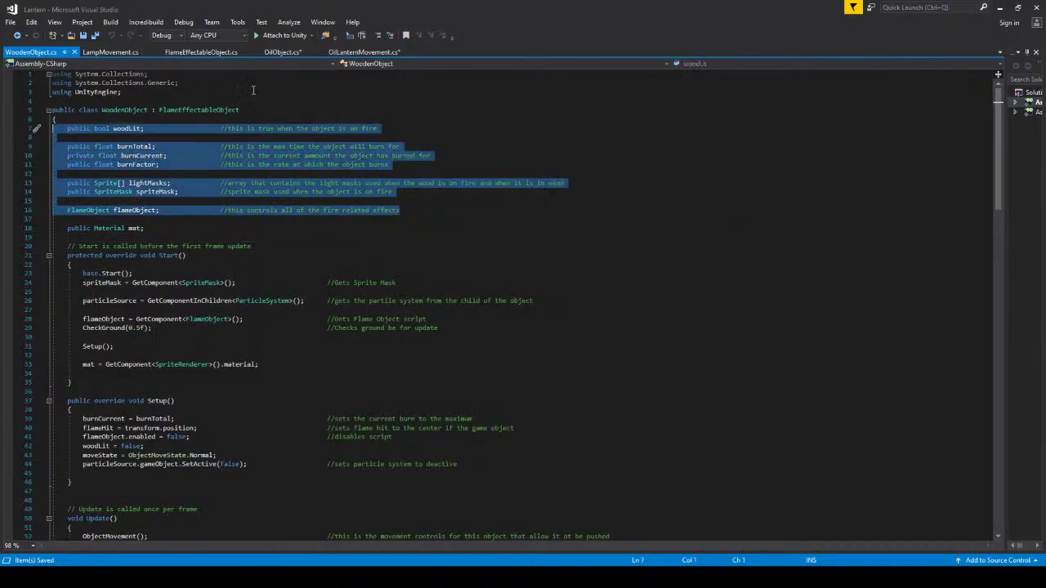
# Paste the copied burn and flame field declarations below the JumpArc field in the OilObject script.
pyautogui.click(282, 51)
pyautogui.scroll(20, 257, 124)
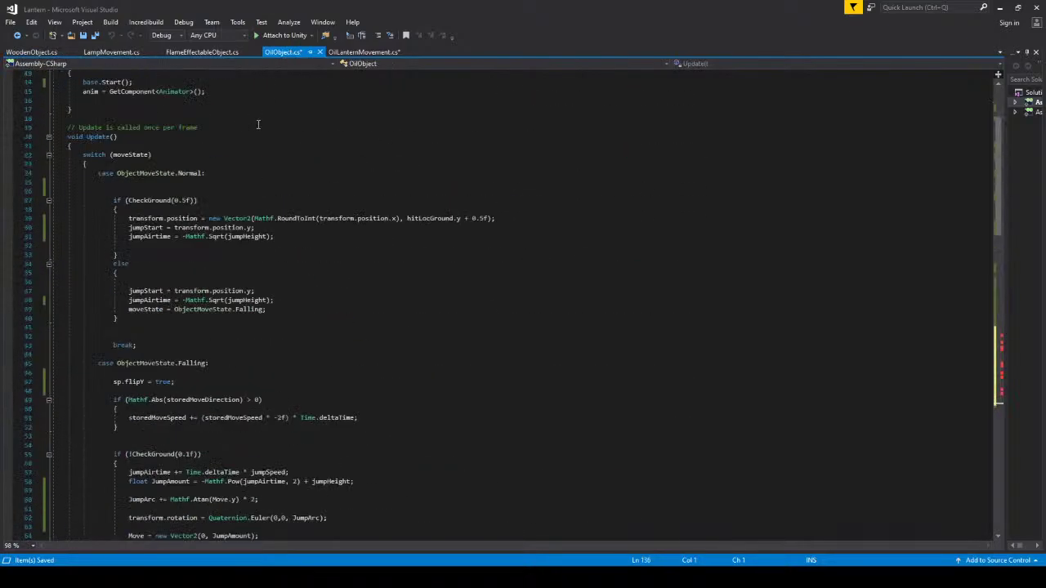
pyautogui.scroll(5, 258, 124)
pyautogui.click(184, 148)
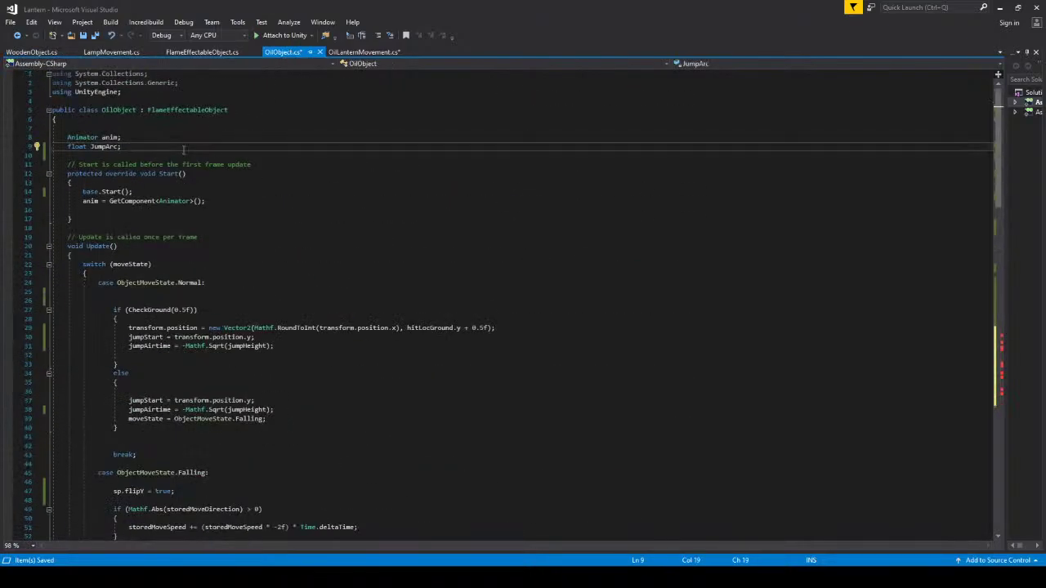
pyautogui.press('Return')
pyautogui.hotkey('ctrl', 'v')
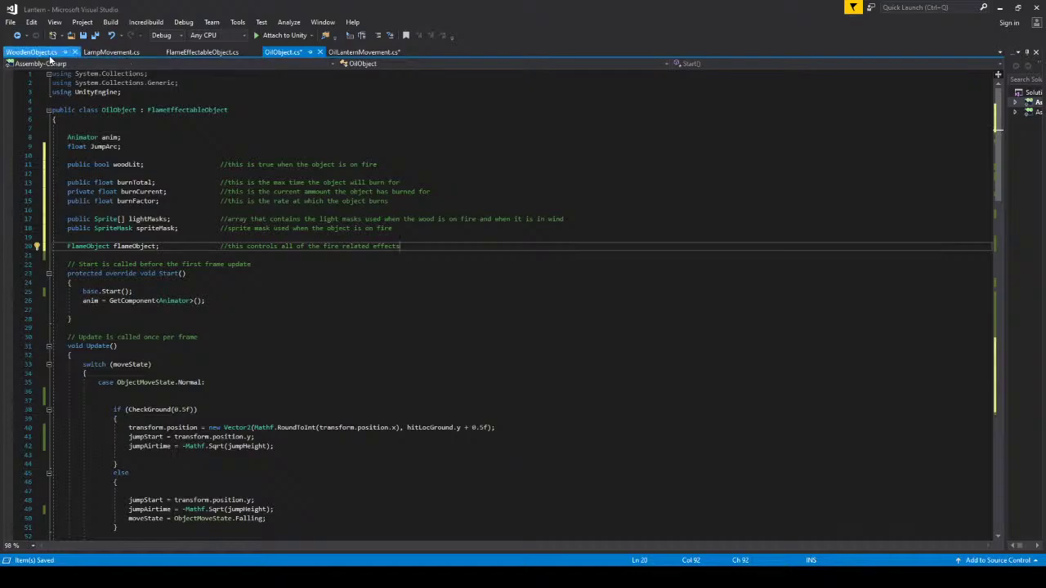
# Copy WoodenObject's whole Start method into OilObject below the flameObject field, undoing and repasting it to fix the indentation.
pyautogui.click(49, 54)
pyautogui.tripleClick(206, 229)
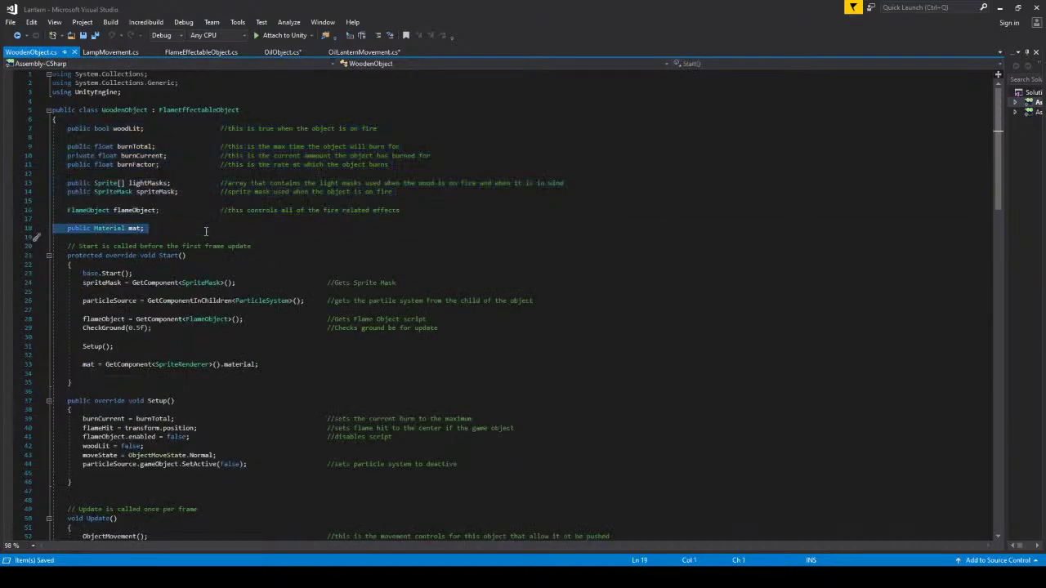
pyautogui.moveTo(109, 388); pyautogui.dragTo(0, 260)
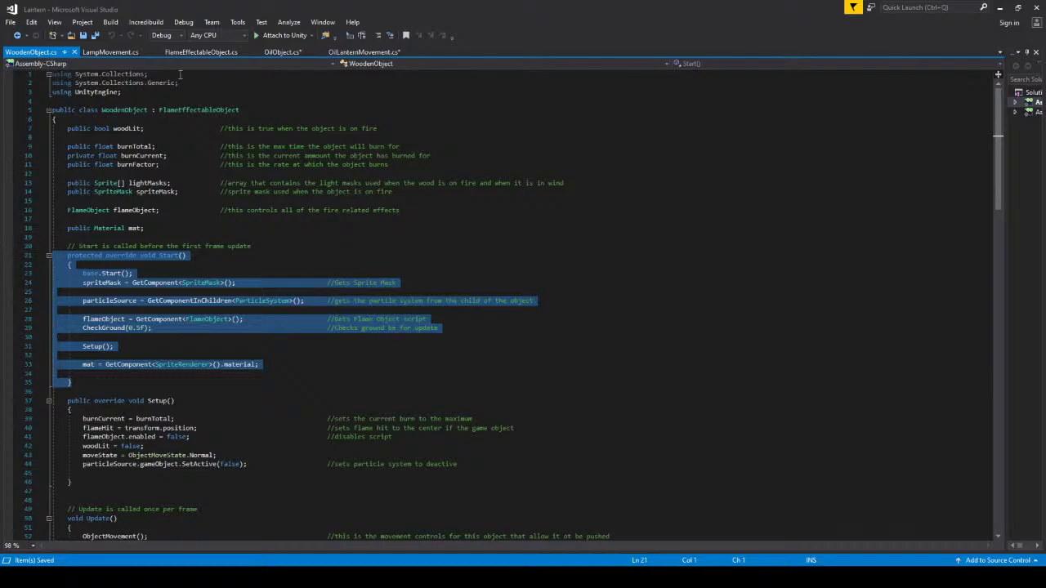
pyautogui.click(282, 51)
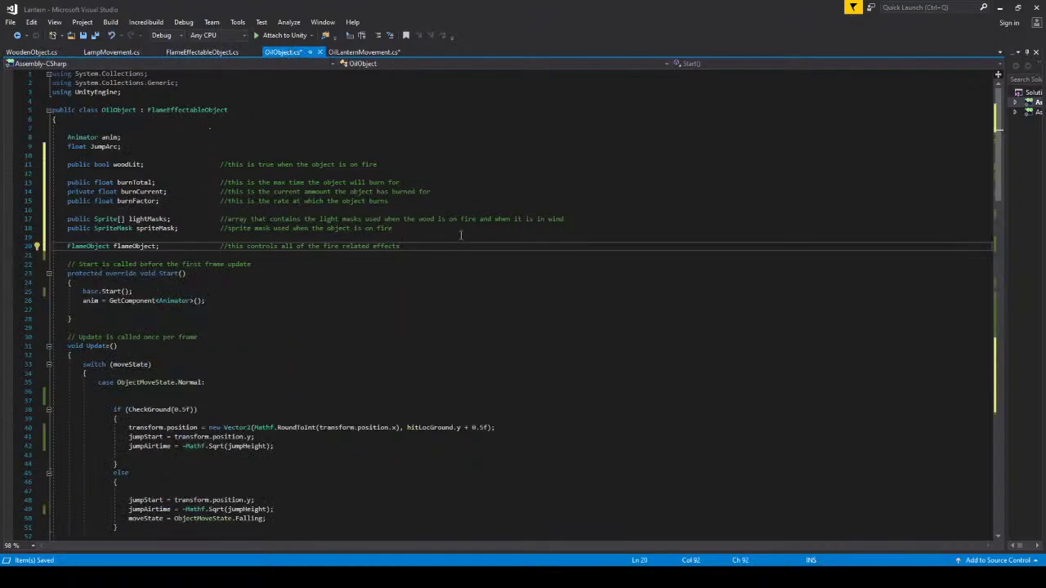
pyautogui.press('Return')
pyautogui.hotkey('ctrl', 'v')
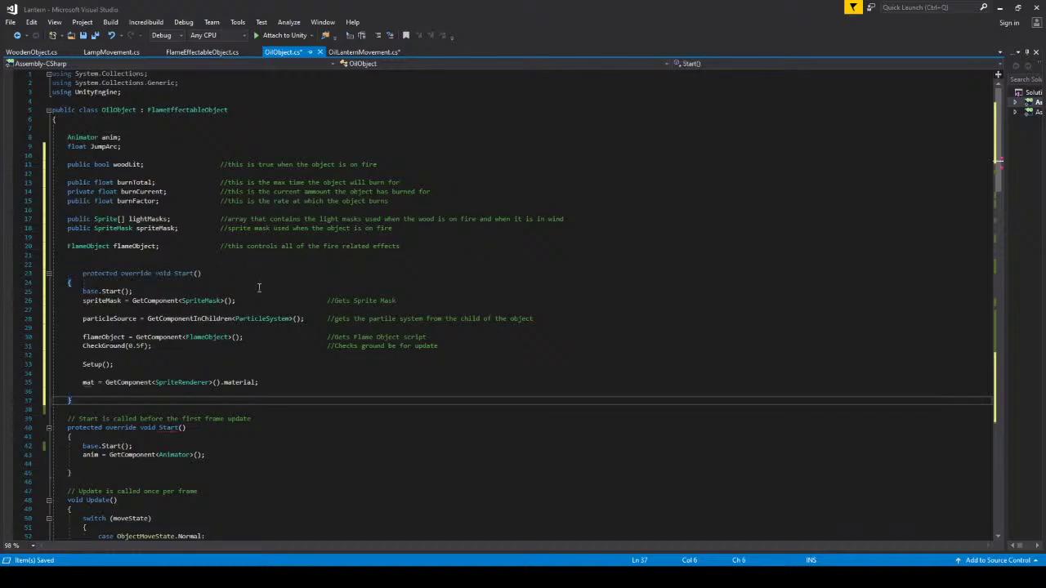
pyautogui.hotkey('ctrl', 'z')
pyautogui.hotkey('ctrl', 'z')
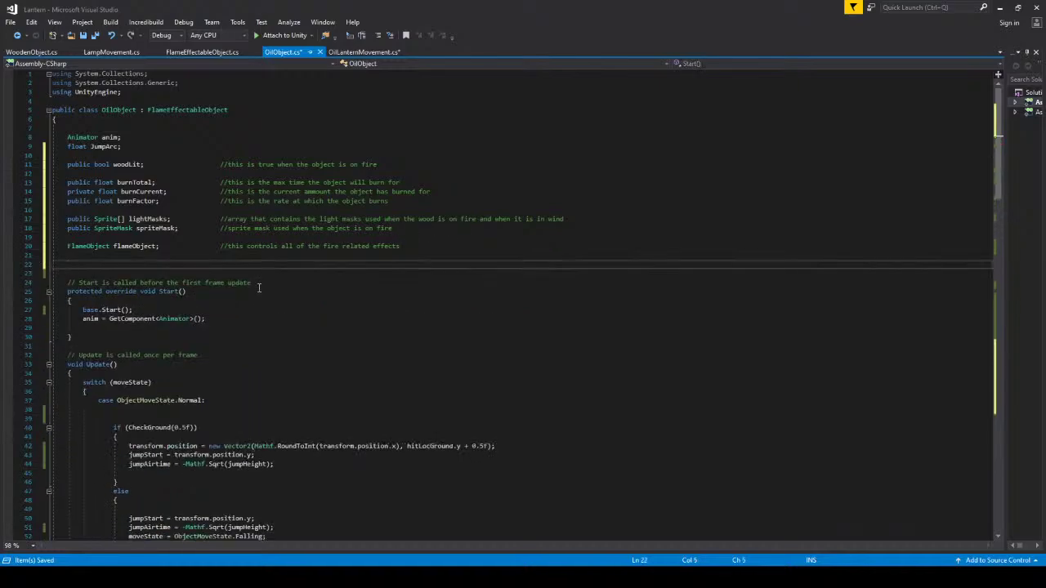
pyautogui.hotkey('ctrl', 'v')
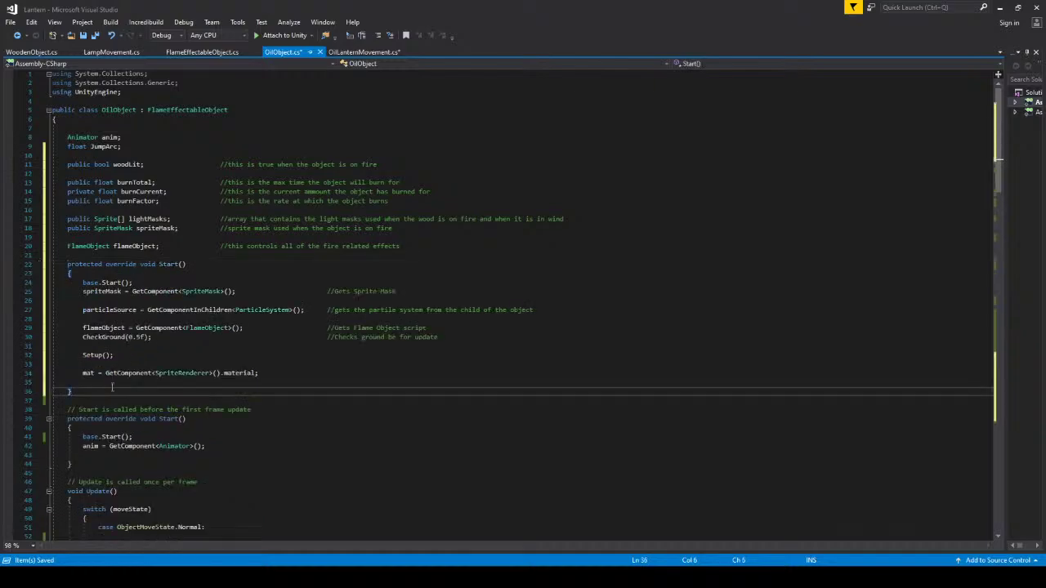
# Copy the anim = GetComponent<Animator>() line from OilObject's original Start method into the pasted one, below the spriteMask assignment.
pyautogui.click(110, 446)
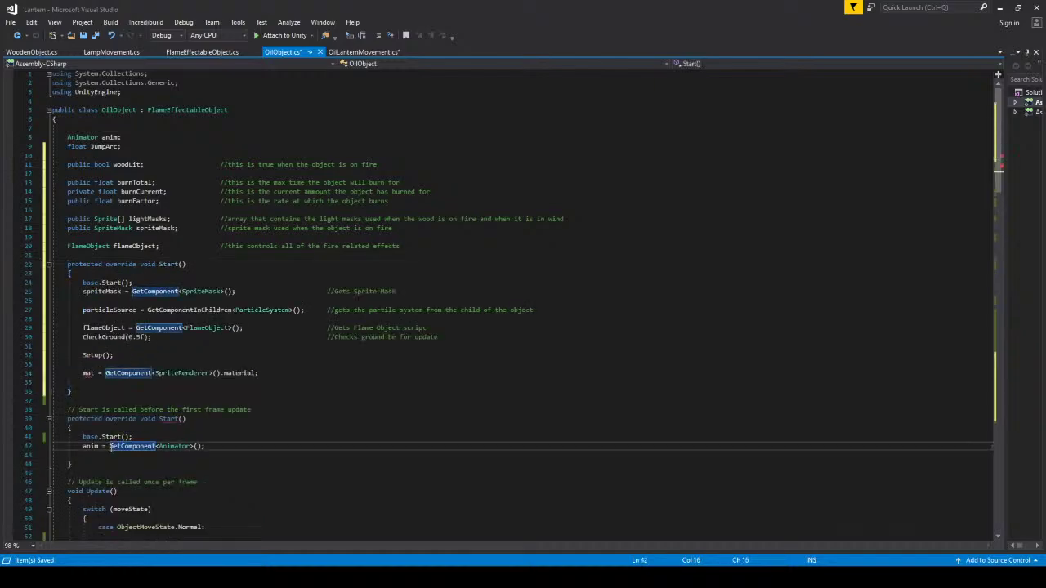
pyautogui.press('Home')
pyautogui.press('End')
pyautogui.hotkey('shift', 'Home')
pyautogui.hotkey('shift', 'Home')
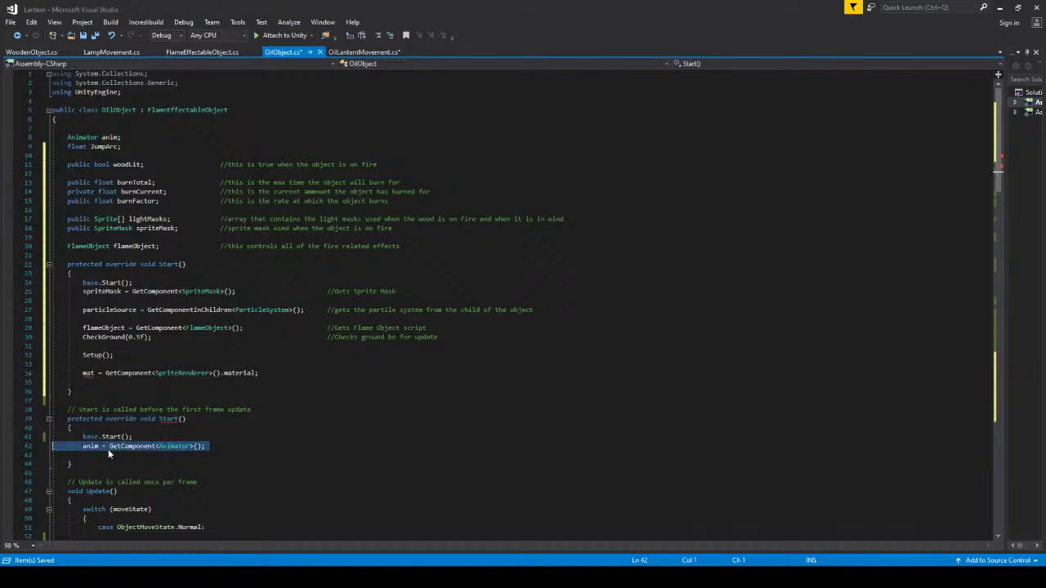
pyautogui.hotkey('ctrl', 'c')
pyautogui.click(121, 301)
pyautogui.hotkey('ctrl', 'v')
pyautogui.press('Return')
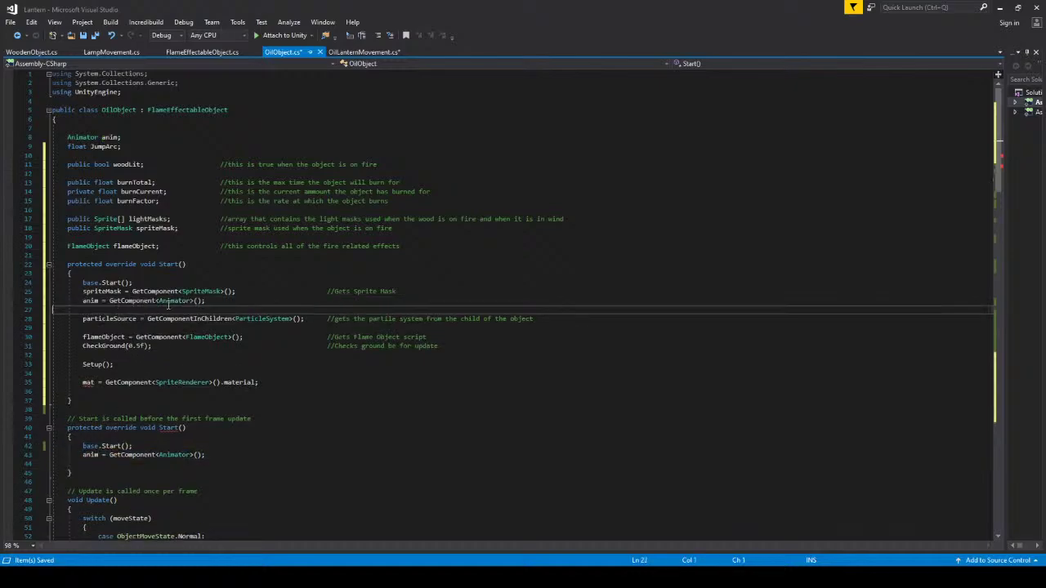
# Delete OilObject's original Start method together with its comment.
pyautogui.click(67, 465)
pyautogui.hotkey('shift', 'Up')
pyautogui.hotkey('shift', 'Up')
pyautogui.hotkey('shift', 'Up')
pyautogui.hotkey('shift', 'Up')
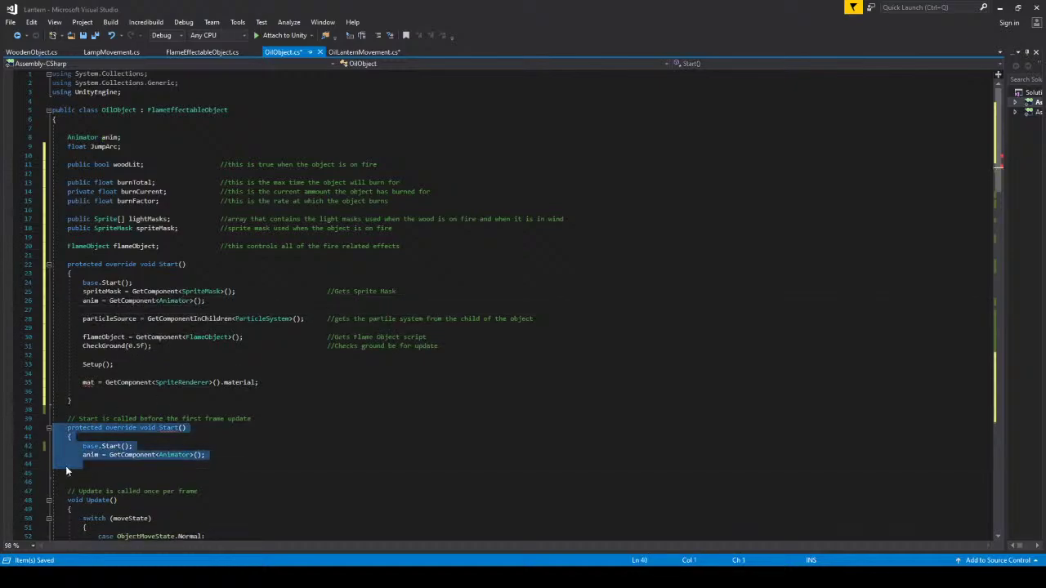
pyautogui.moveTo(67, 472); pyautogui.dragTo(0, 411)
pyautogui.press('Delete')
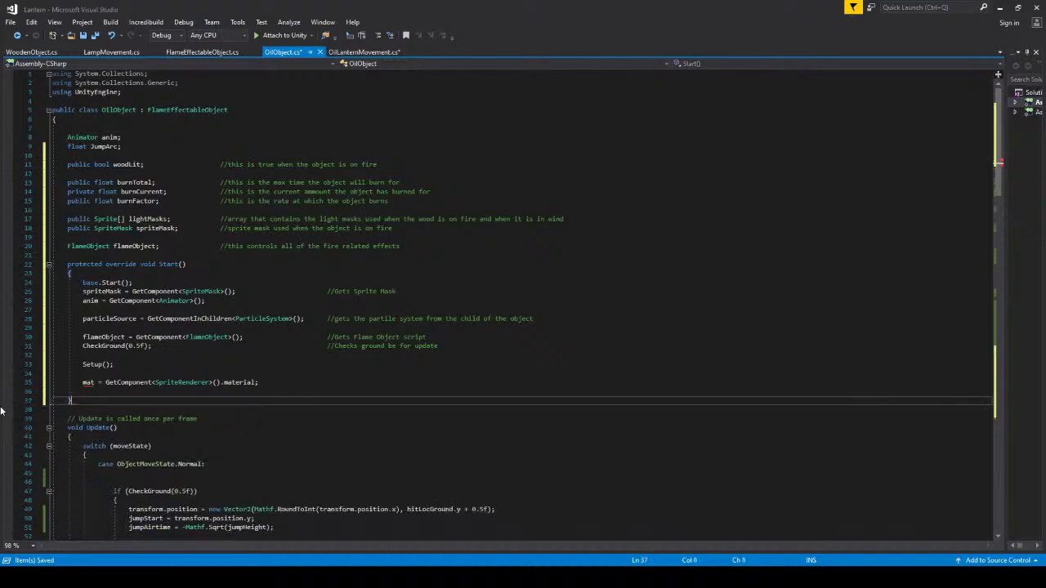
# Remove the mat material assignment from OilObject's Start method and save the script.
pyautogui.tripleClick(181, 381)
pyautogui.press('Delete')
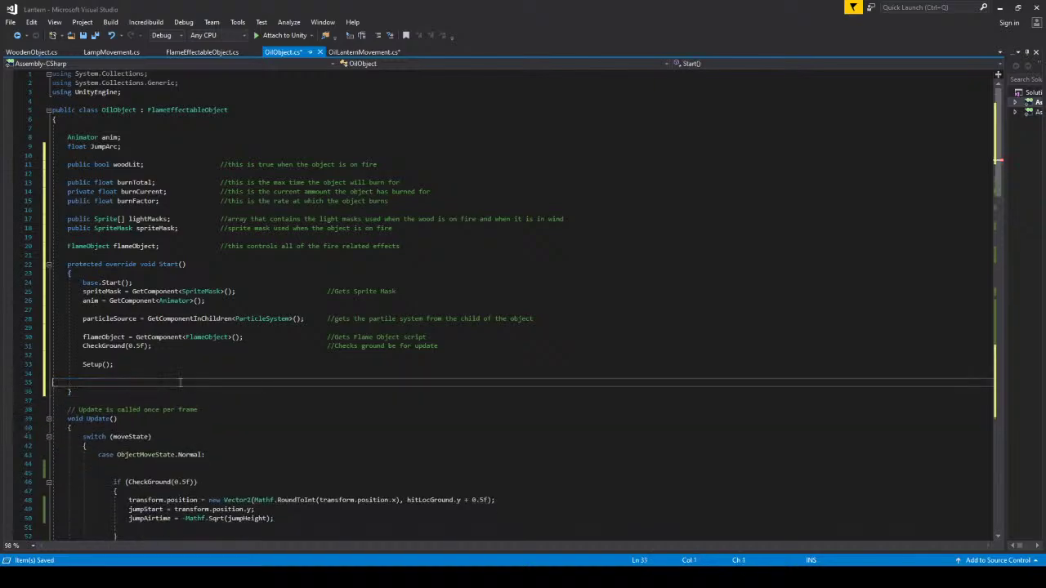
pyautogui.press('BackSpace')
pyautogui.hotkey('ctrl', 's')
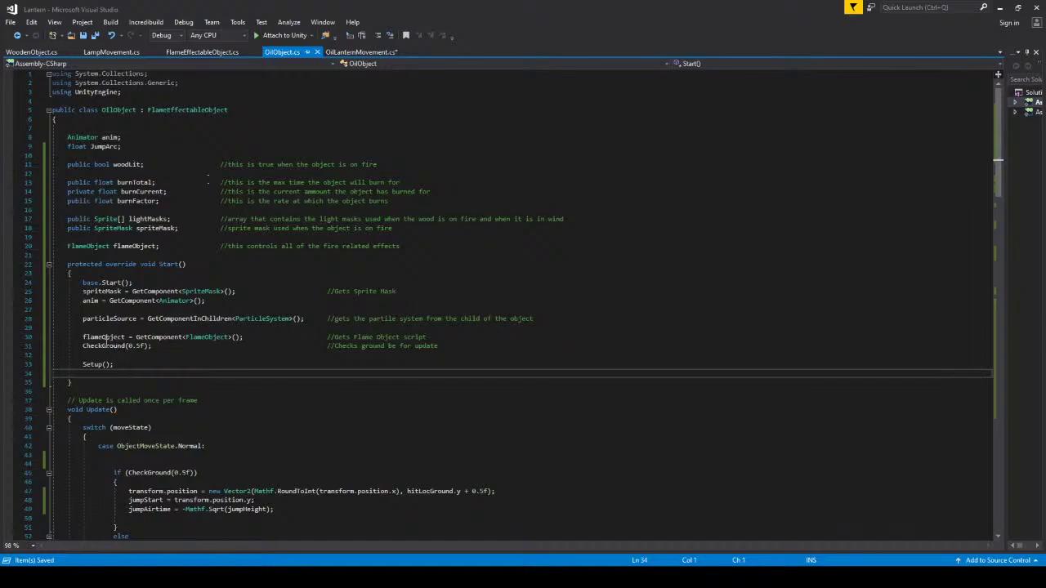
# Check the rest of OilObject for Setup, and remove the Setup() call from its Start method.
pyautogui.click(115, 346)
pyautogui.click(105, 365)
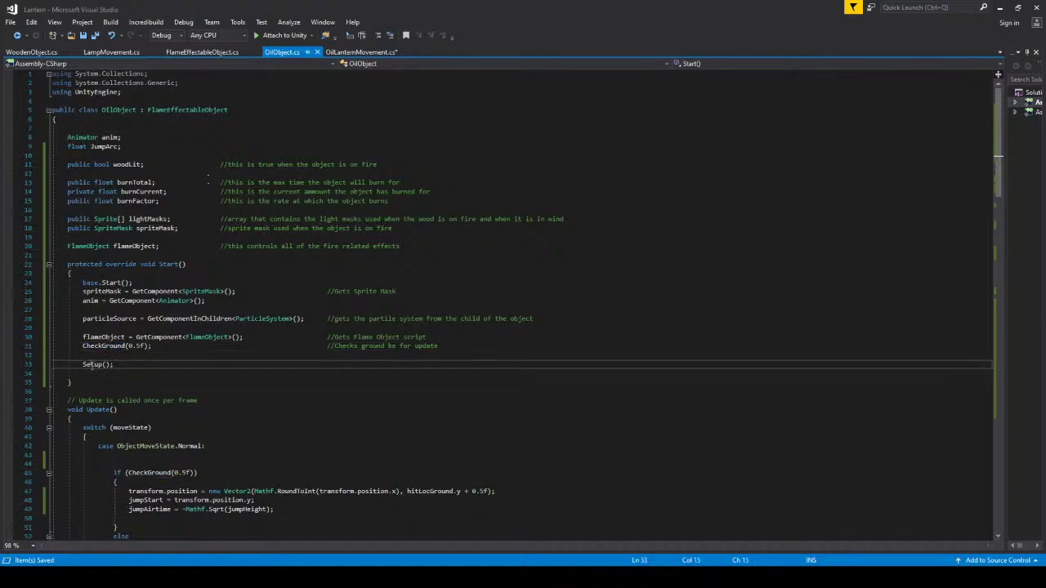
pyautogui.moveTo(106, 366); pyautogui.dragTo(81, 365)
pyautogui.scroll(-15, 150, 387)
pyautogui.scroll(13, 150, 387)
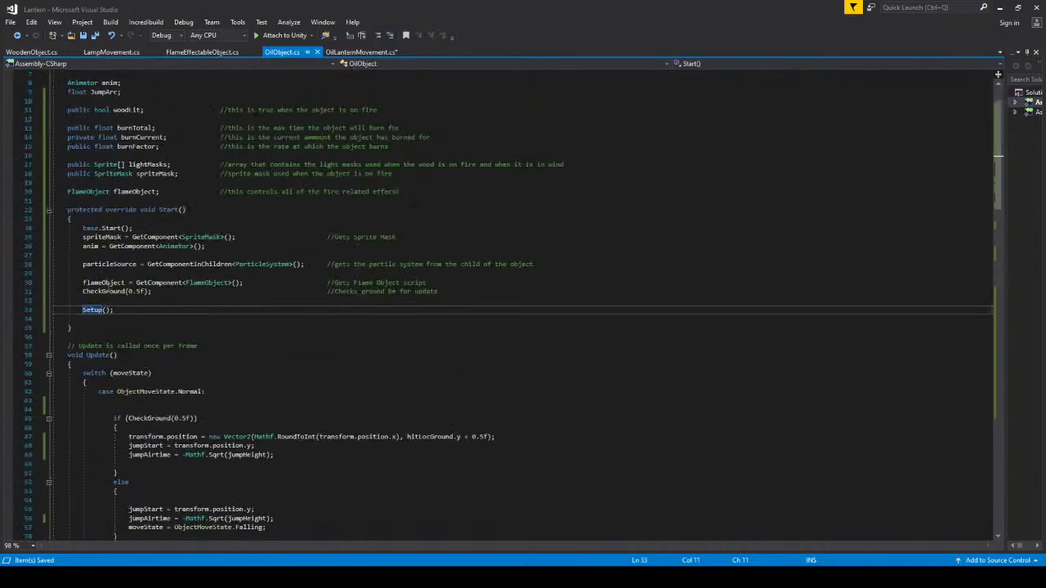
pyautogui.click(106, 283)
pyautogui.click(104, 311)
pyautogui.tripleClick(96, 312)
pyautogui.press('BackSpace')
pyautogui.press('BackSpace')
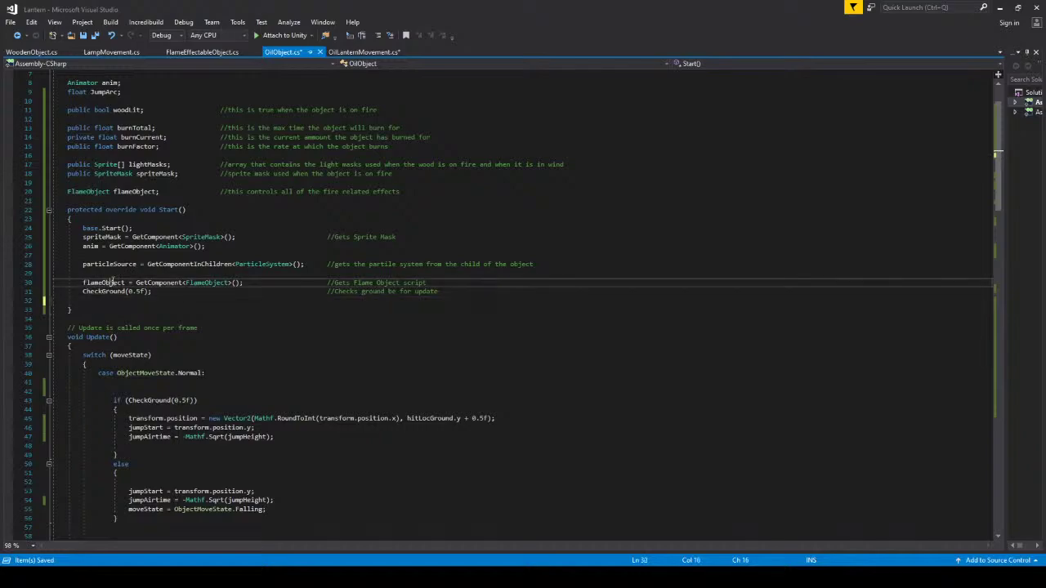
# Review the FlameObject reference and copy the woodLit if/else block, including its comment, from WoodenObject's Update method.
pyautogui.doubleClick(113, 283)
pyautogui.doubleClick(192, 285)
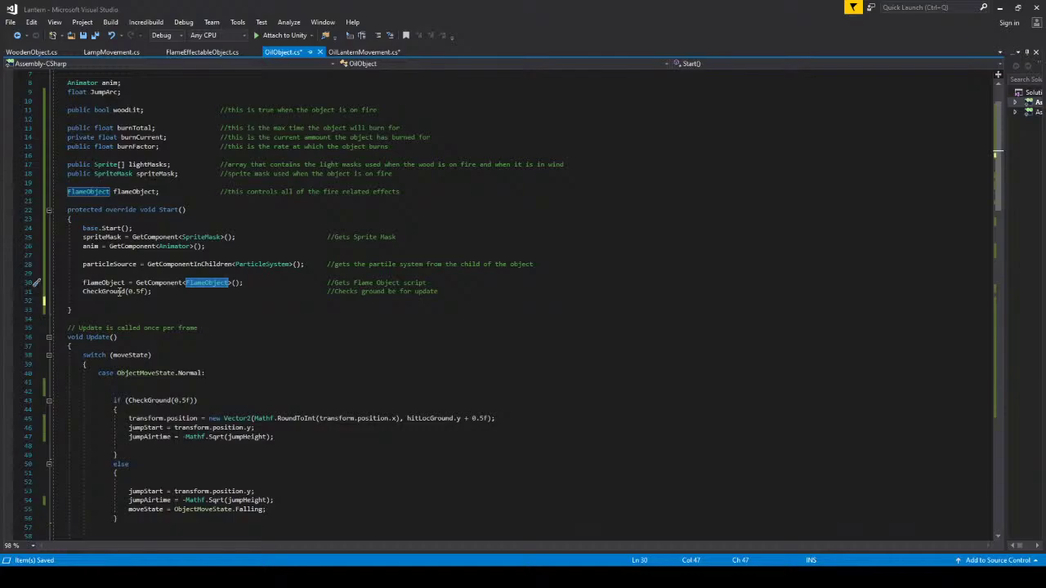
pyautogui.hotkey('ctrl', 'Tab')
pyautogui.scroll(-6, 124, 264)
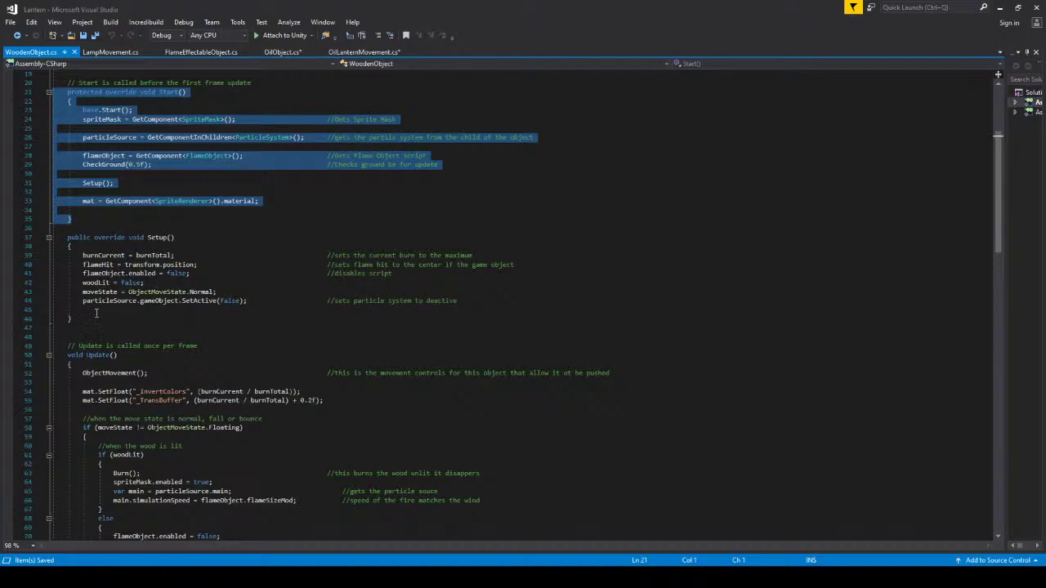
pyautogui.scroll(-8, 95, 313)
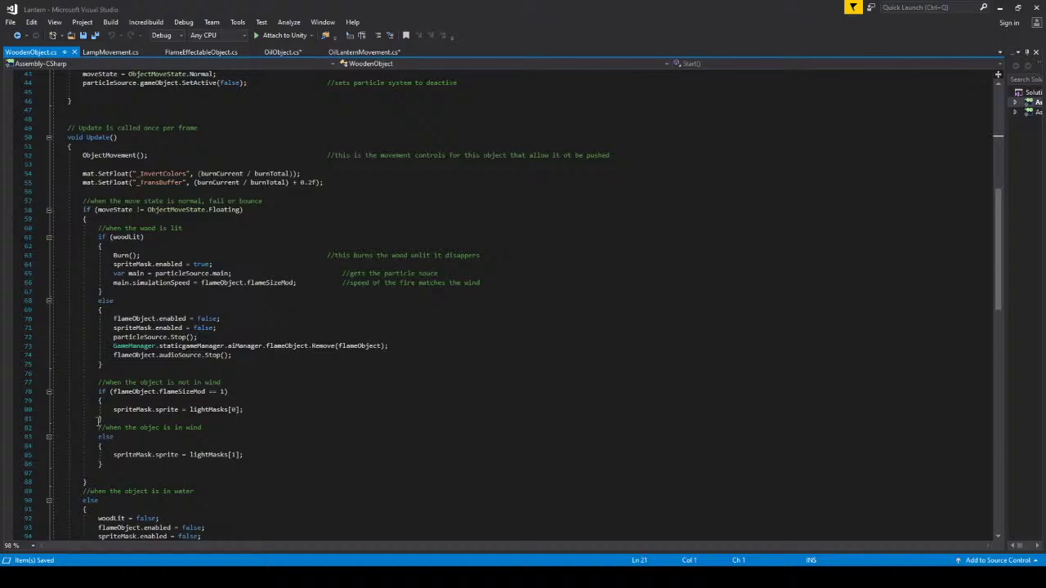
pyautogui.moveTo(58, 381); pyautogui.dragTo(2, 233)
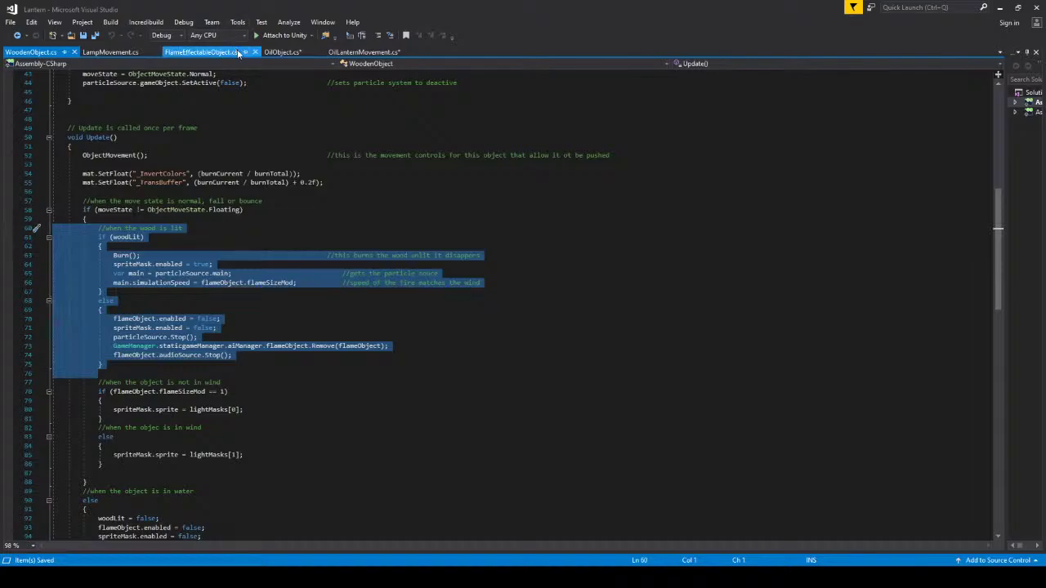
# Look over the OilLanternMovement and FlameObject scripts, closing FlameObject when done.
pyautogui.click(364, 51)
pyautogui.scroll(20, 161, 152)
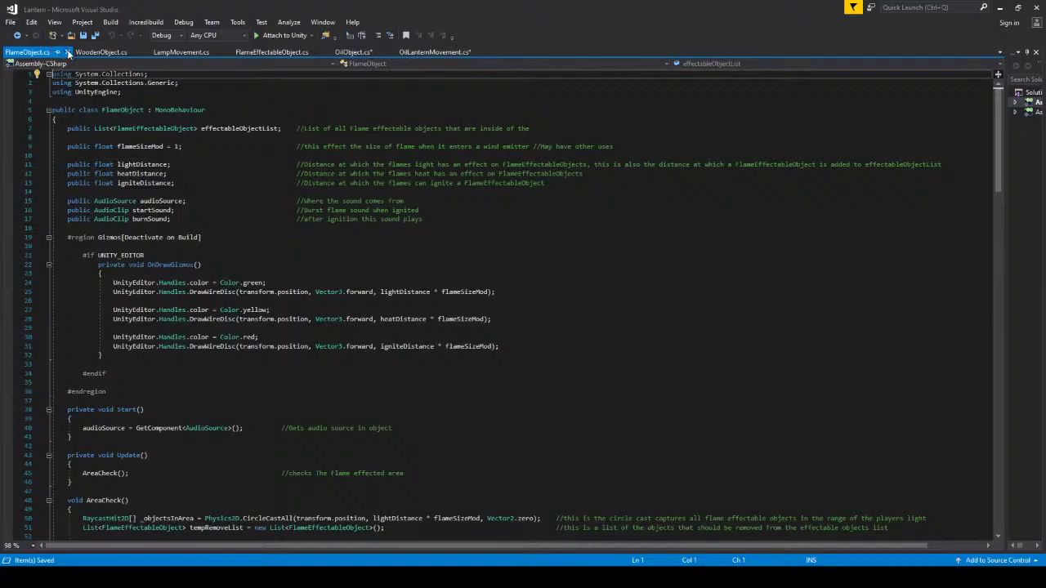
pyautogui.click(69, 52)
# Paste the woodLit if/else block at the start of the Normal case in OilObject's Update method and save.
pyautogui.click(281, 51)
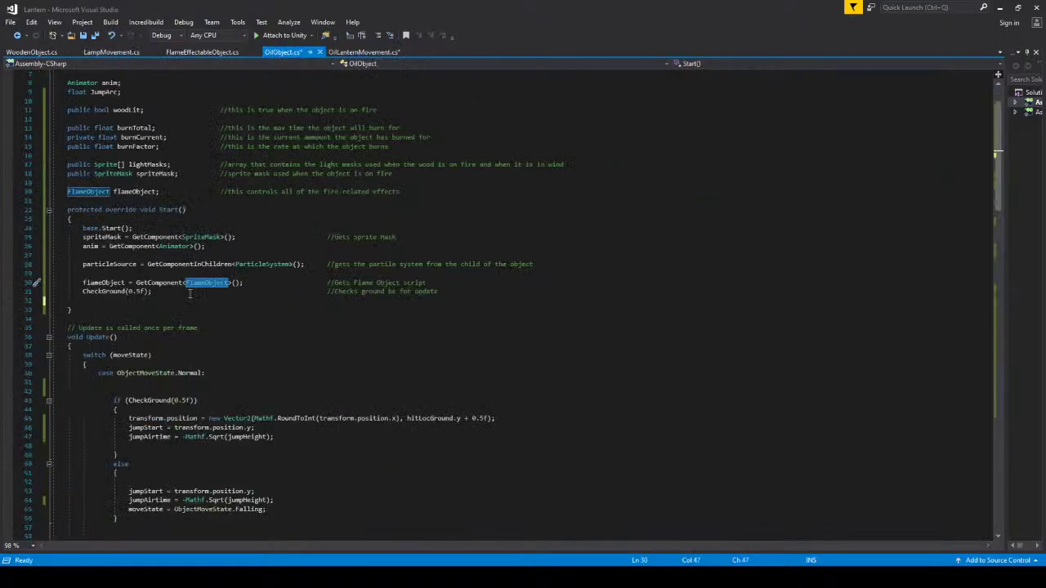
pyautogui.scroll(-8, 190, 293)
pyautogui.click(158, 166)
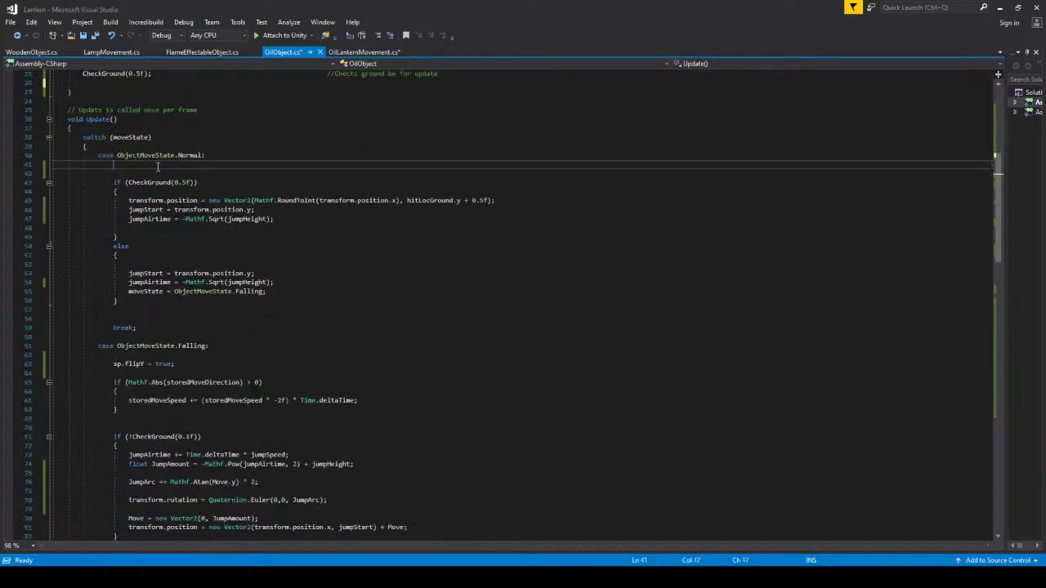
pyautogui.press('Return')
pyautogui.press('Return')
pyautogui.press('Up')
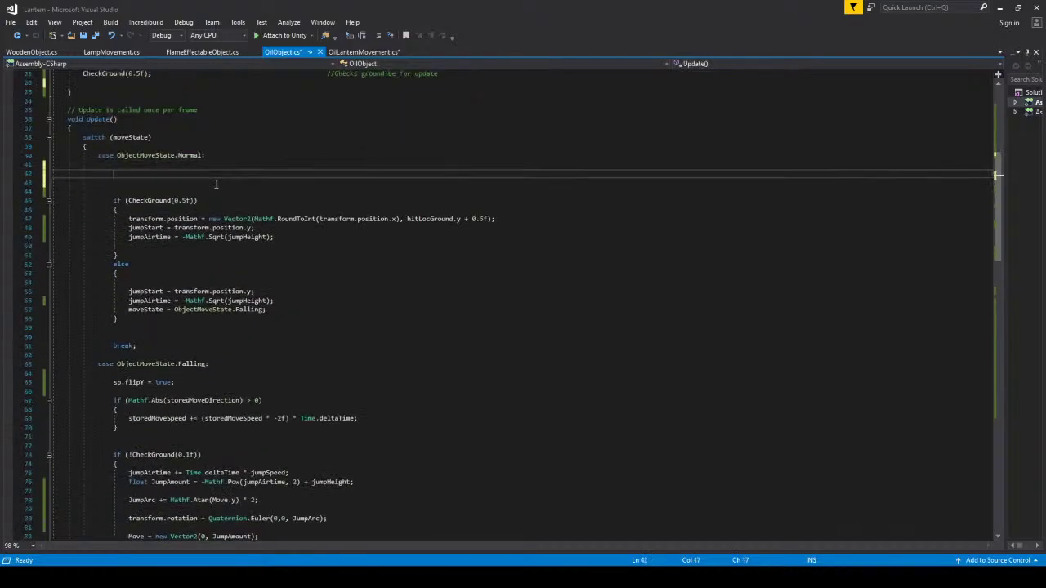
pyautogui.hotkey('ctrl', 'v')
pyautogui.hotkey('ctrl', 's')
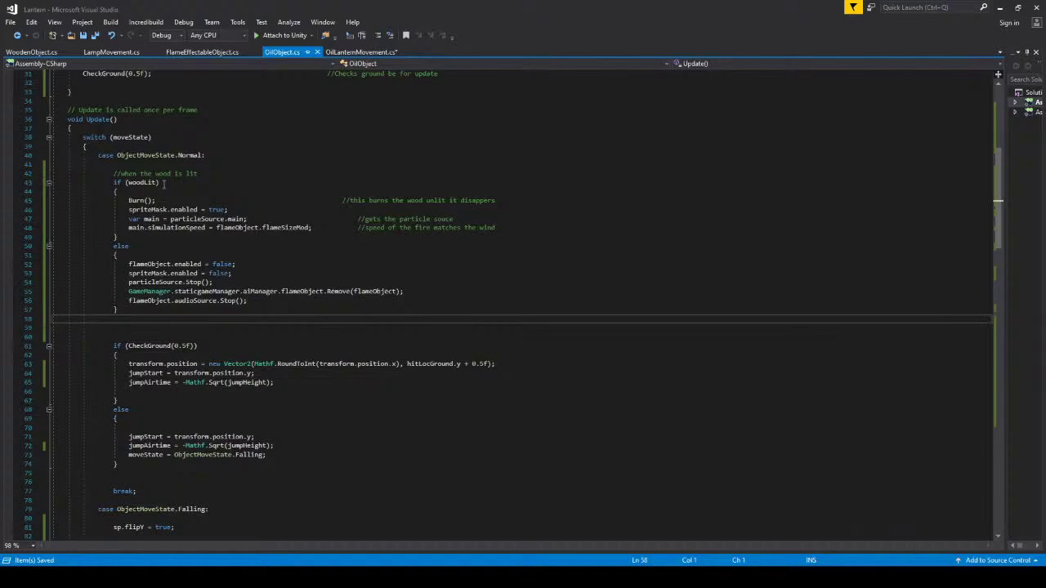
# Rename the woodLit variable to oilLit throughout OilObject and save the script.
pyautogui.doubleClick(144, 183)
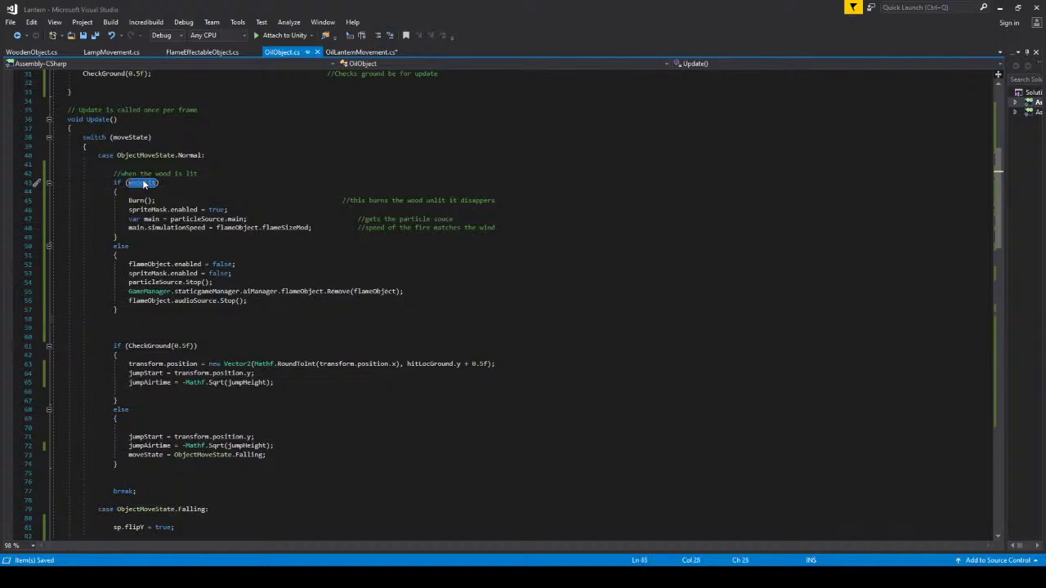
pyautogui.hotkey('ctrl', 'k')
pyautogui.hotkey('ctrl', 'r')
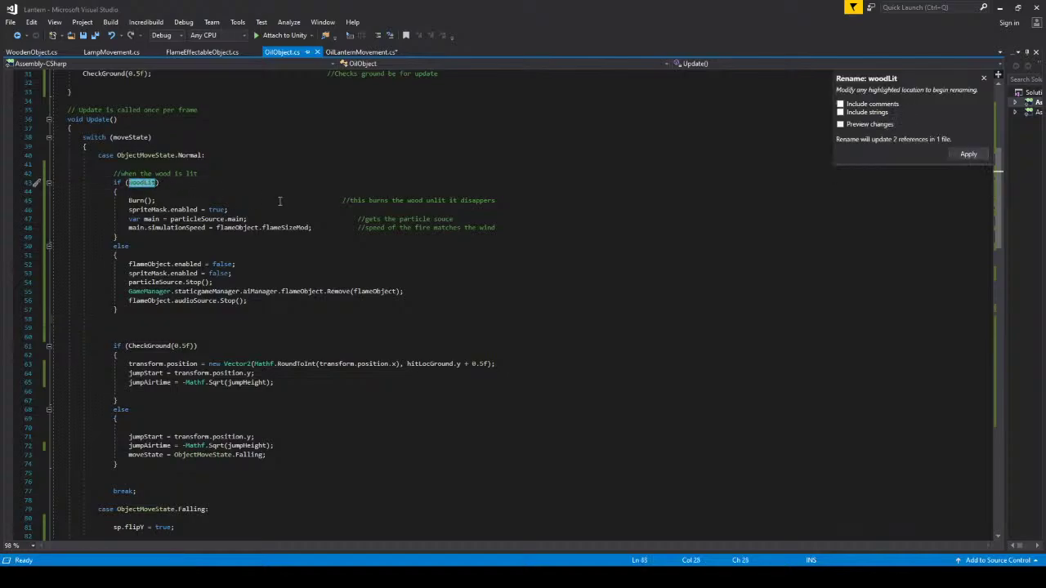
pyautogui.write('oil')
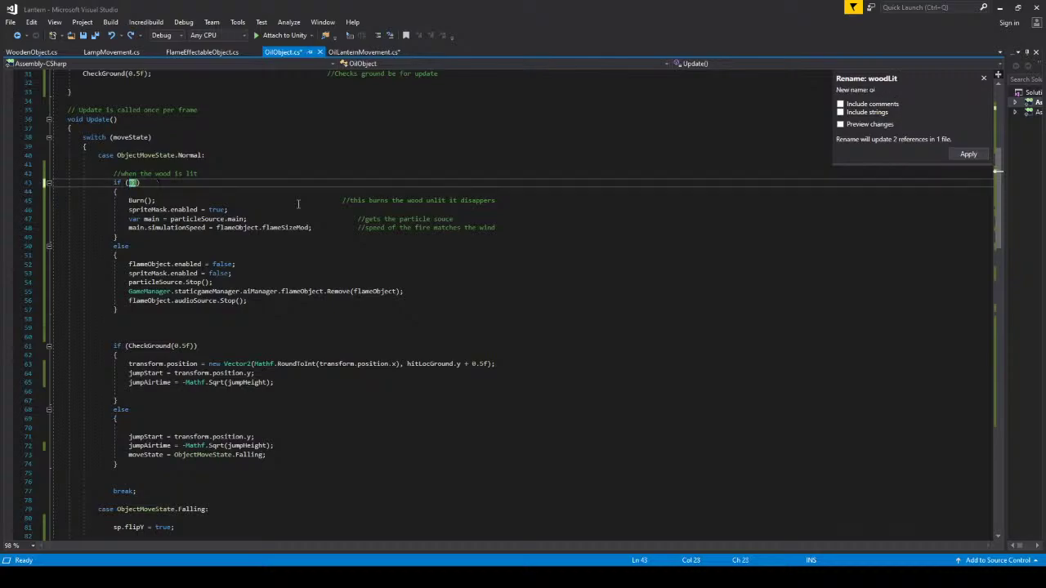
pyautogui.write('Lit')
pyautogui.press('Return')
pyautogui.hotkey('ctrl', 's')
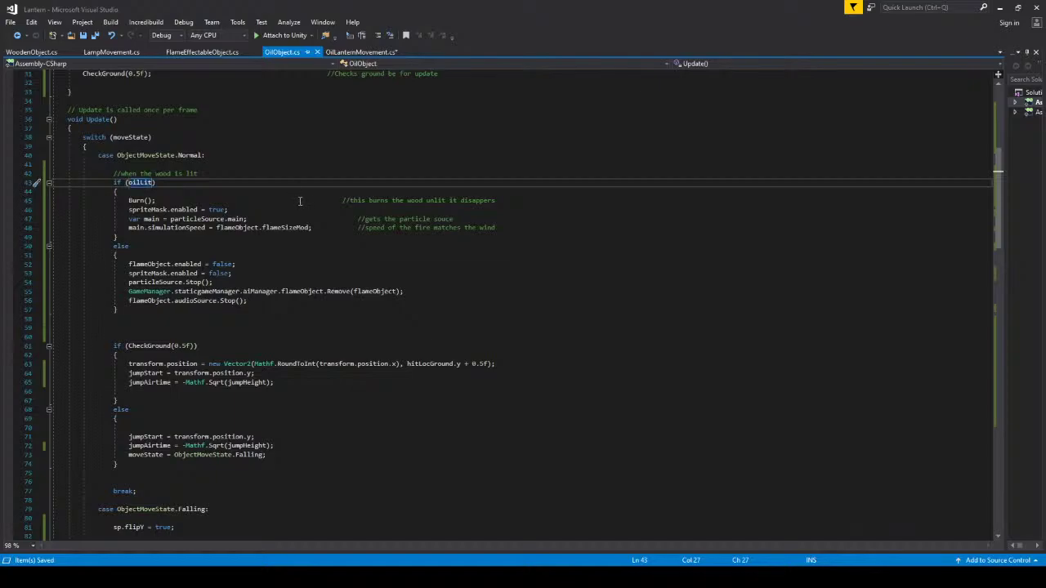
# Delete the particleSource.Stop() line from the else block of the oilLit check.
pyautogui.doubleClick(176, 283)
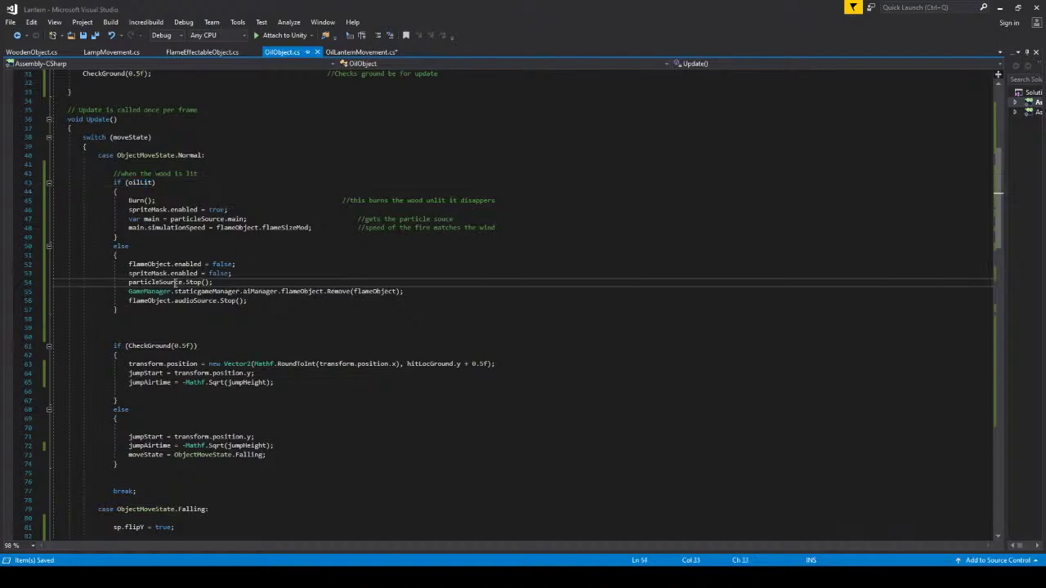
pyautogui.tripleClick(178, 283)
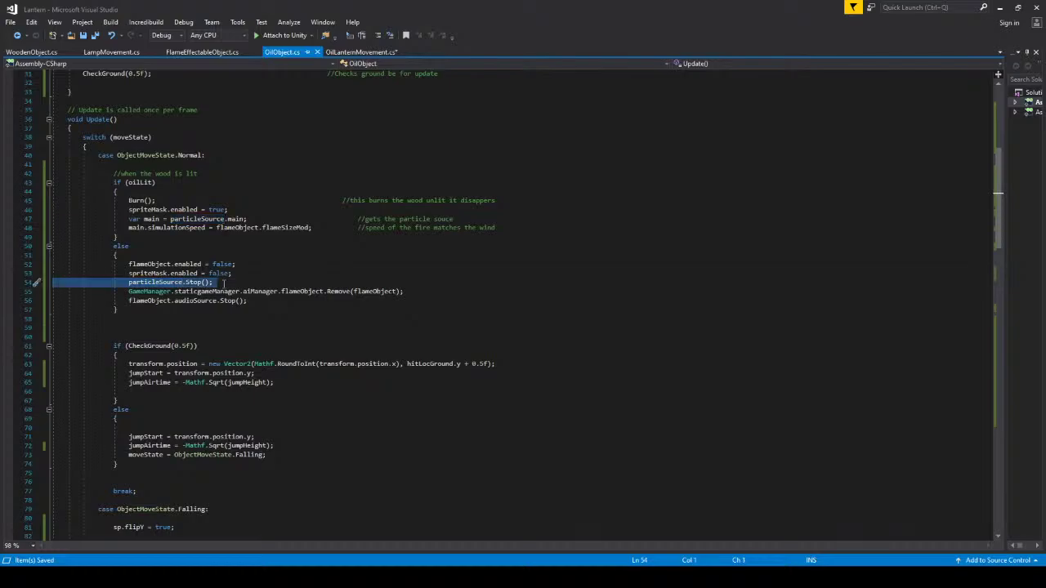
pyautogui.press('Delete')
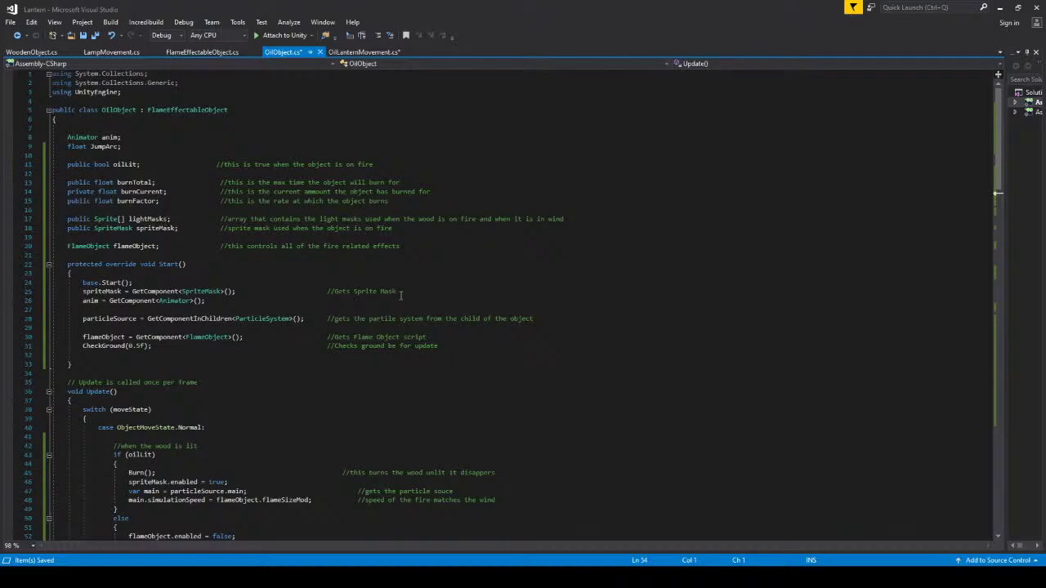
# Review the rest of OilObject's Update method and WoodenObject's Burn method, then return to OilObject.
pyautogui.scroll(-12, 404, 293)
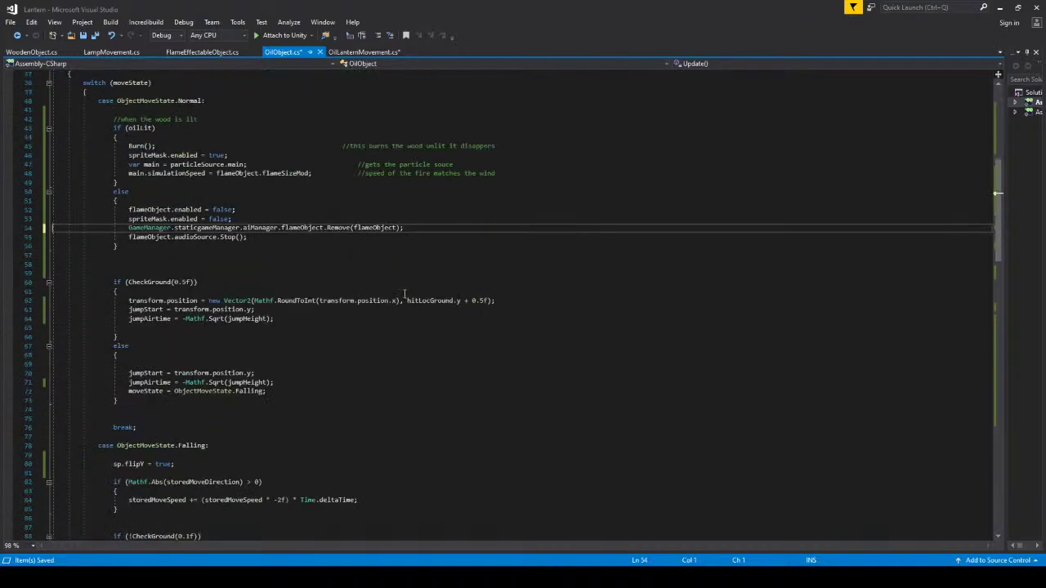
pyautogui.click(34, 53)
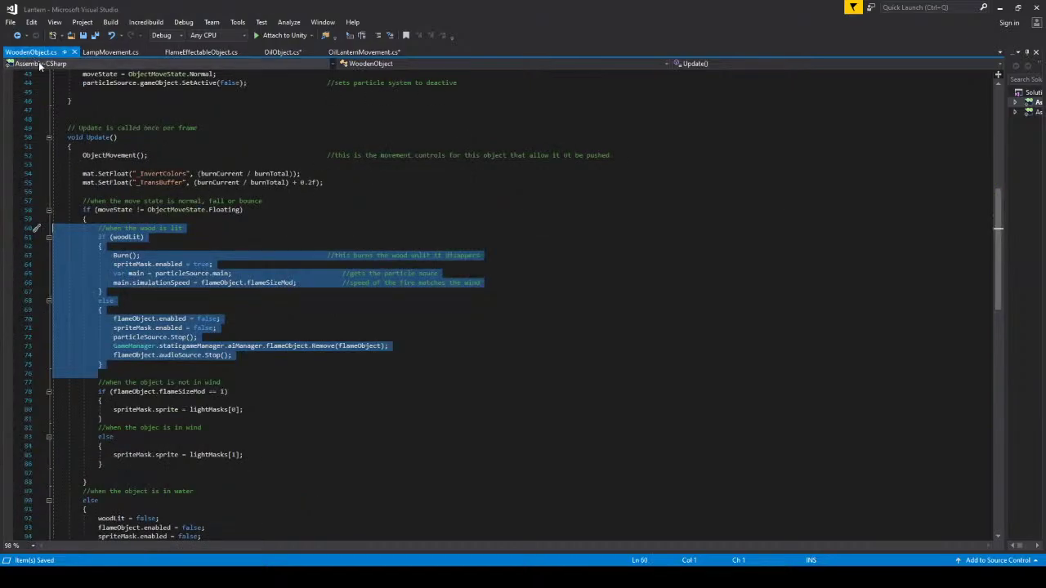
pyautogui.scroll(-18, 154, 200)
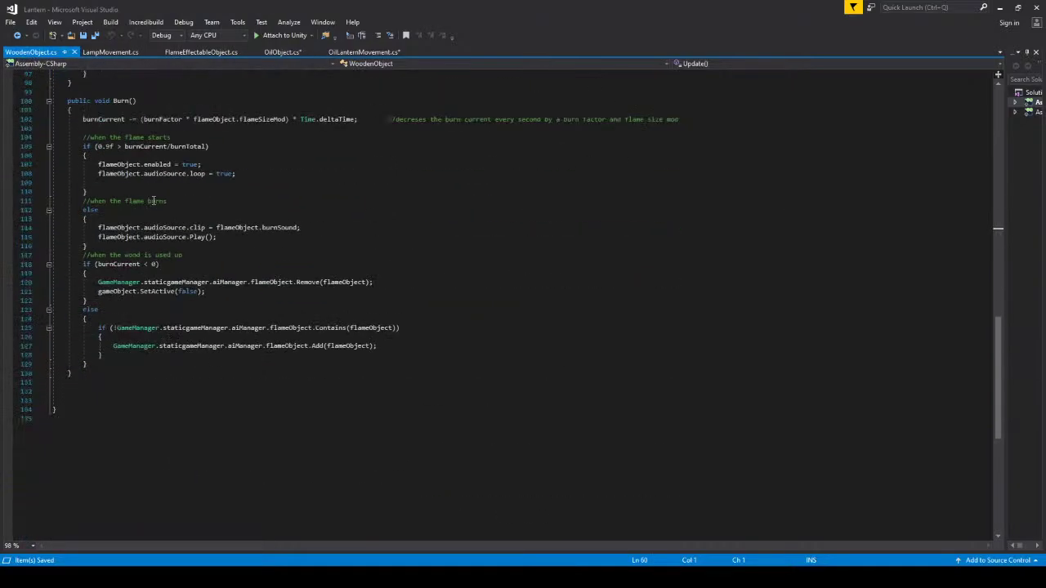
pyautogui.click(281, 52)
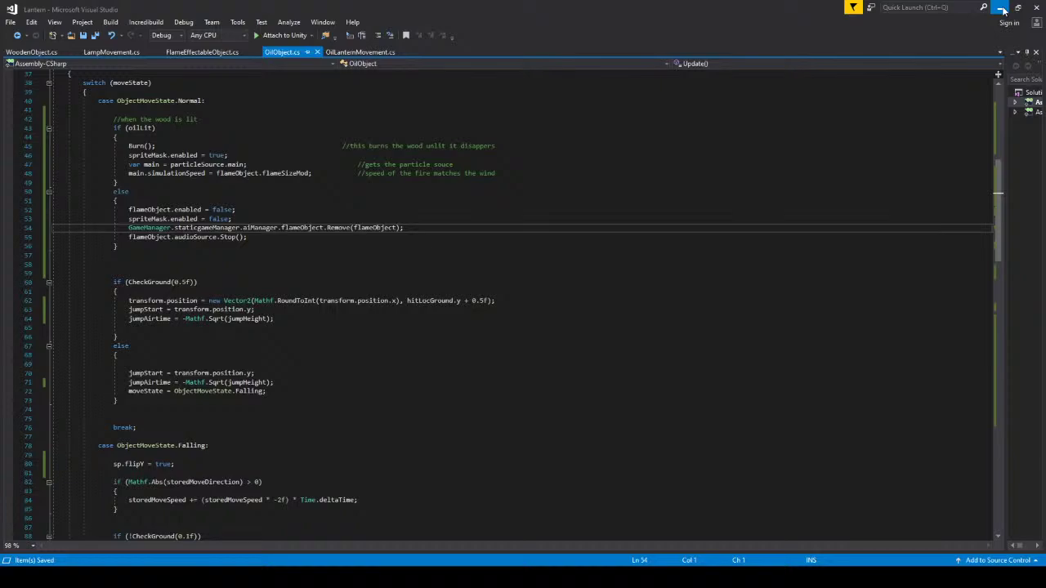
# Open the FlameController script and duplicate the PlantObject else-if branch directly below itself in AreaCheck.
pyautogui.click(1004, 10)
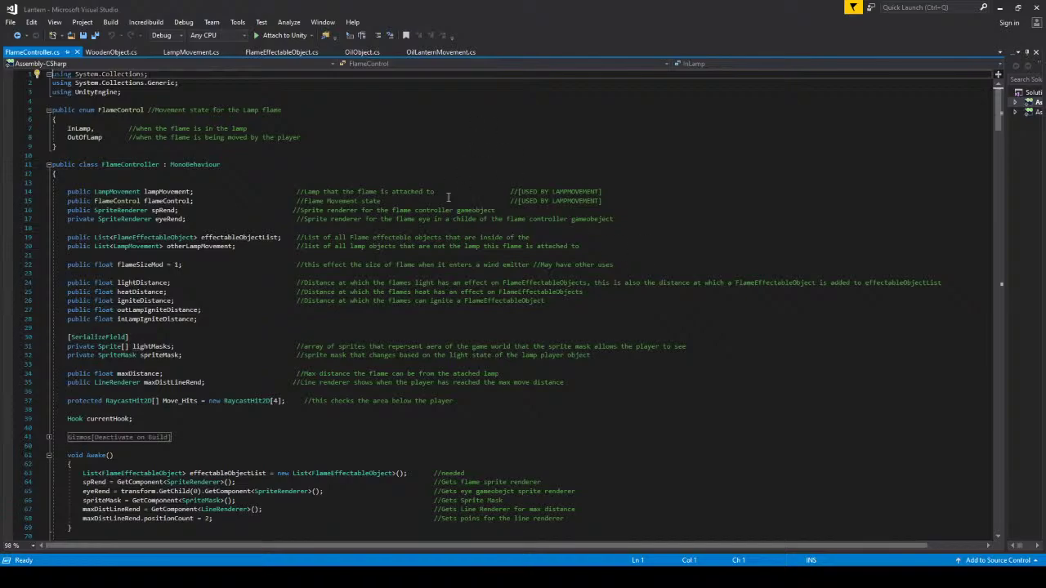
pyautogui.scroll(-20, 448, 195)
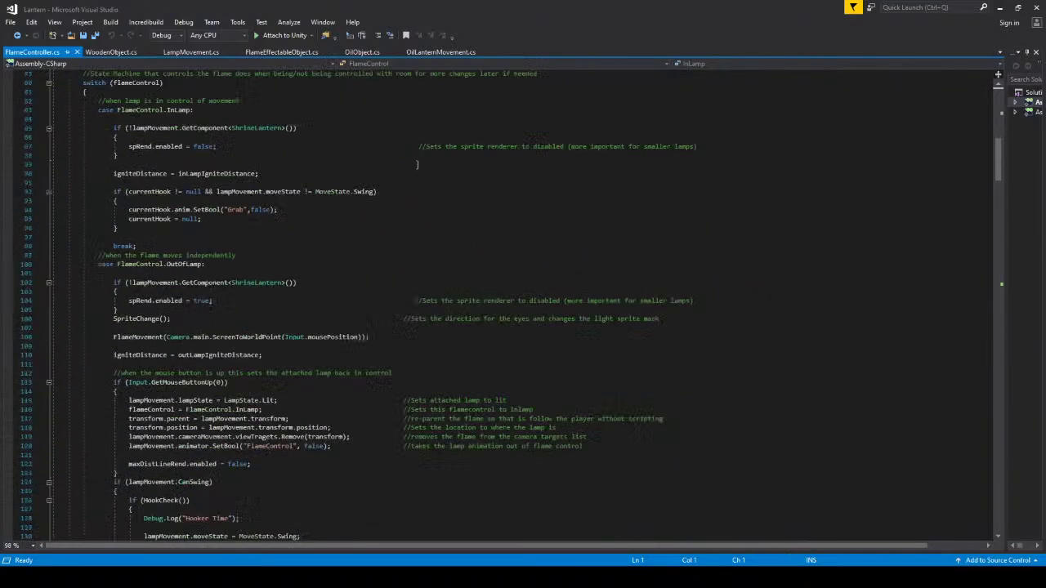
pyautogui.scroll(-20, 416, 164)
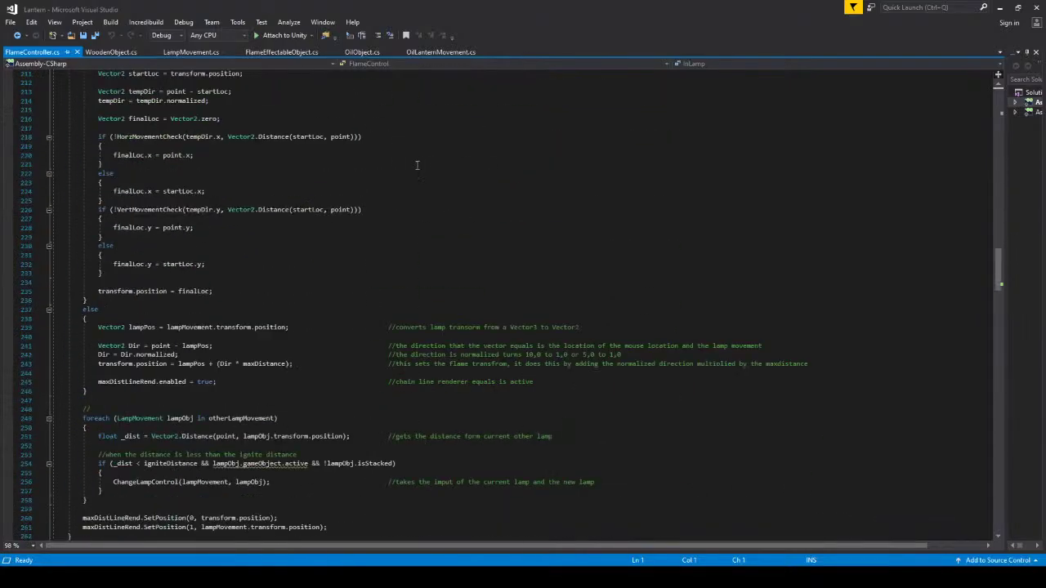
pyautogui.scroll(-18, 416, 160)
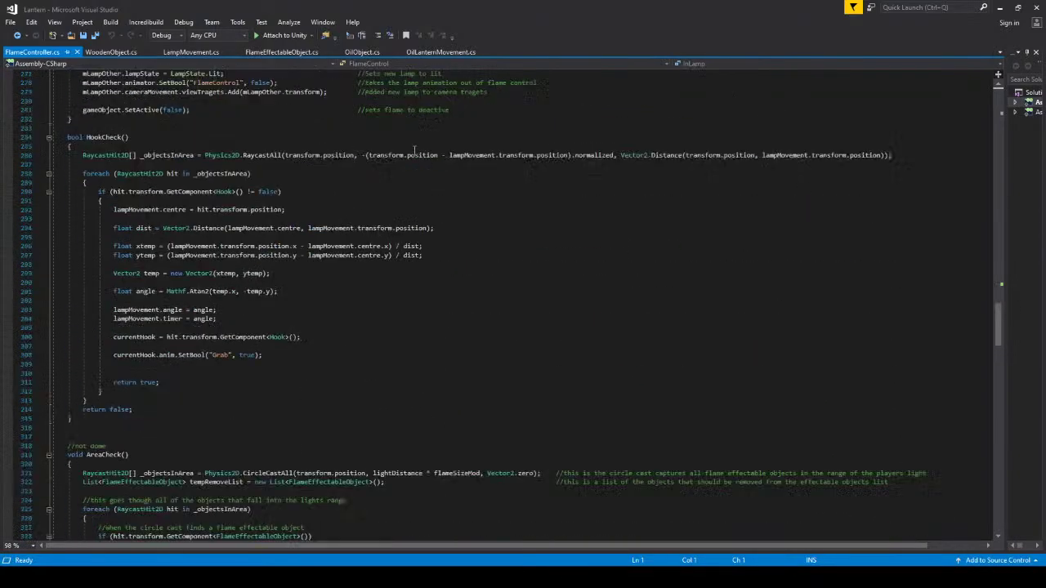
pyautogui.scroll(-20, 413, 150)
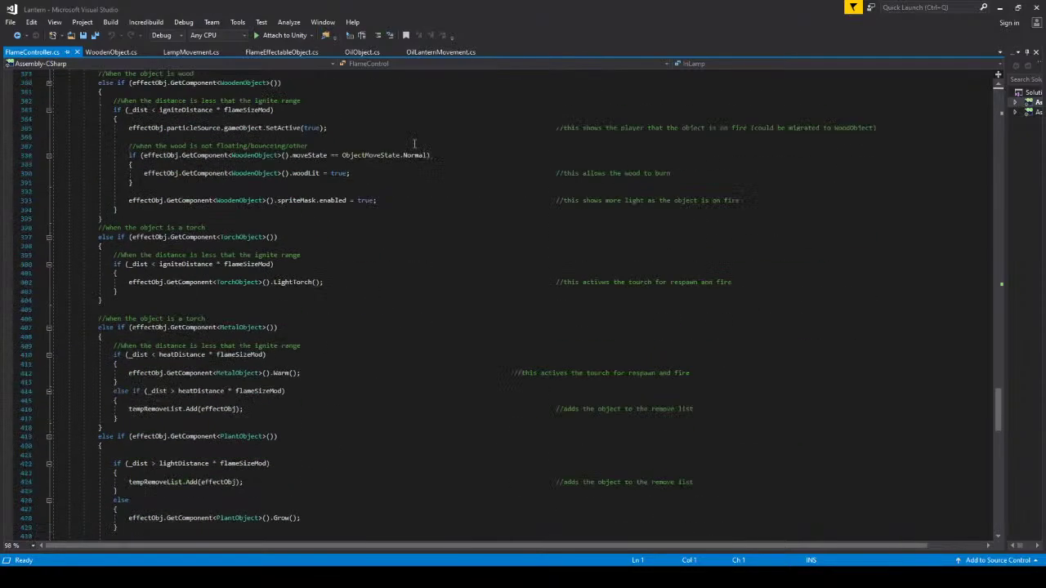
pyautogui.scroll(6, 414, 143)
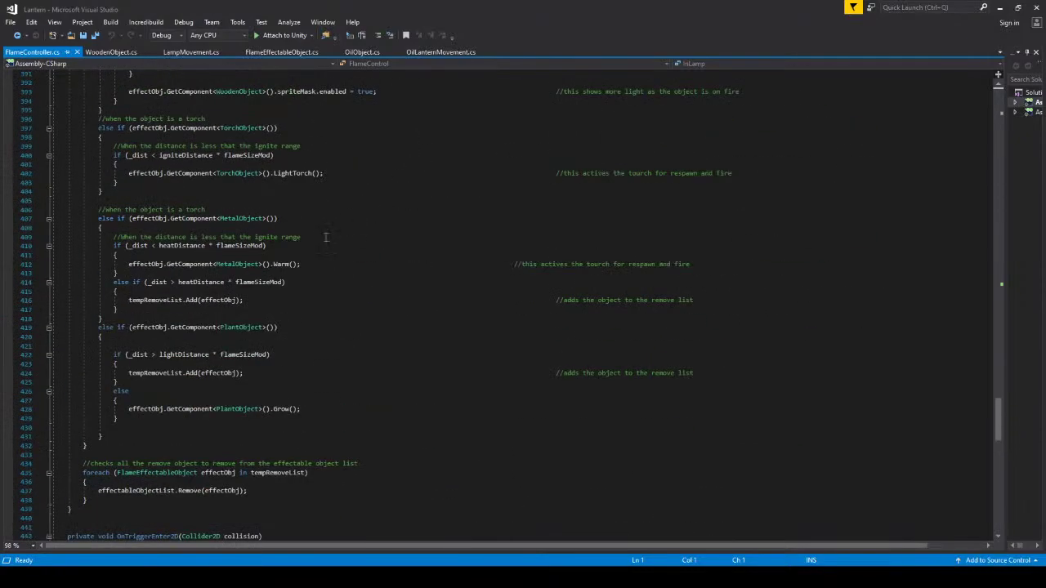
pyautogui.moveTo(118, 441); pyautogui.dragTo(8, 328)
pyautogui.hotkey('ctrl', 'c')
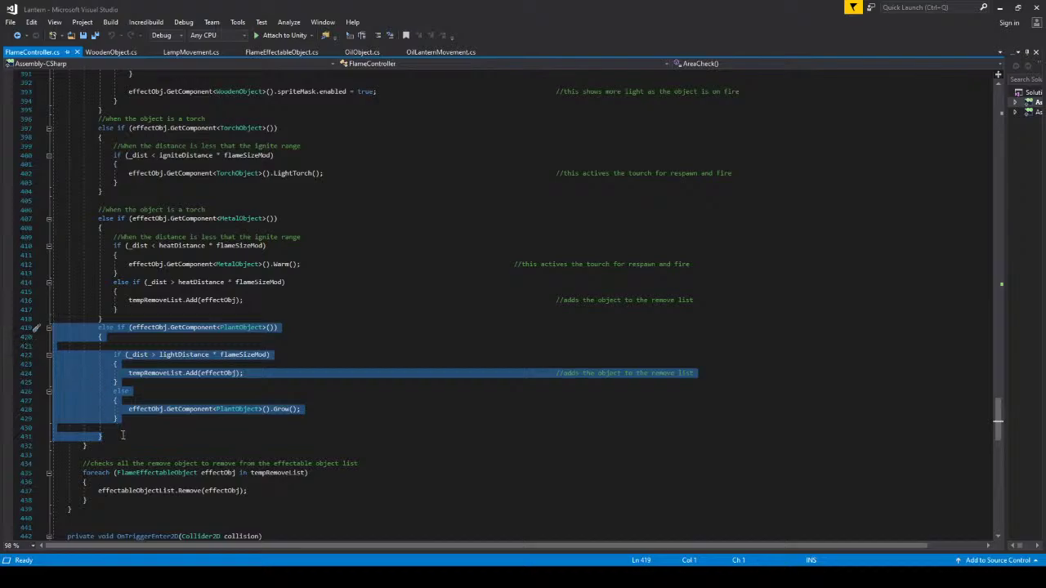
pyautogui.click(124, 435)
pyautogui.press('Return')
pyautogui.hotkey('ctrl', 'v')
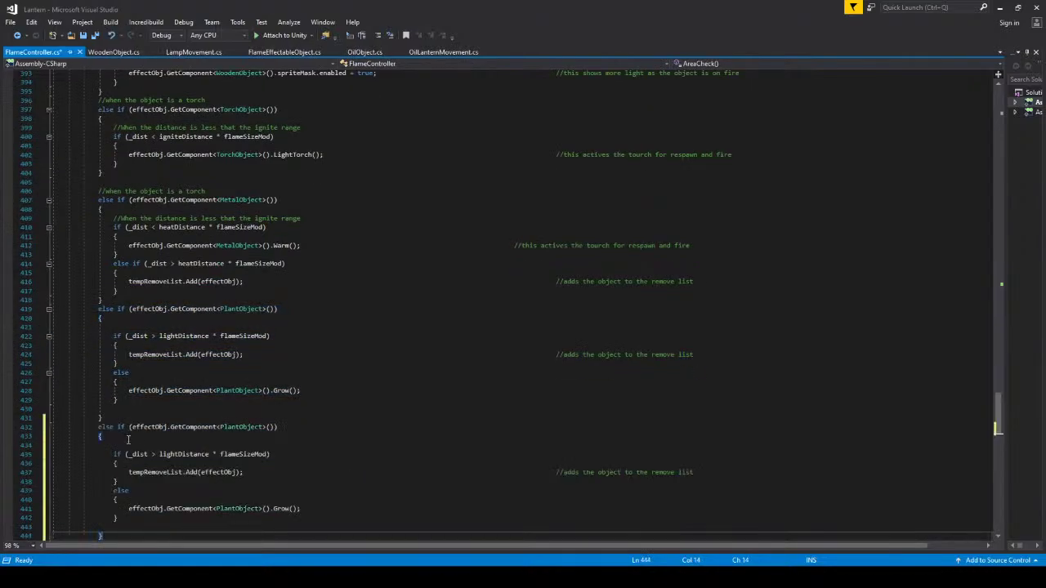
# Change the duplicated branch's condition to check for OilObject and remove the blank line after its opening brace.
pyautogui.scroll(-4, 131, 437)
pyautogui.doubleClick(245, 319)
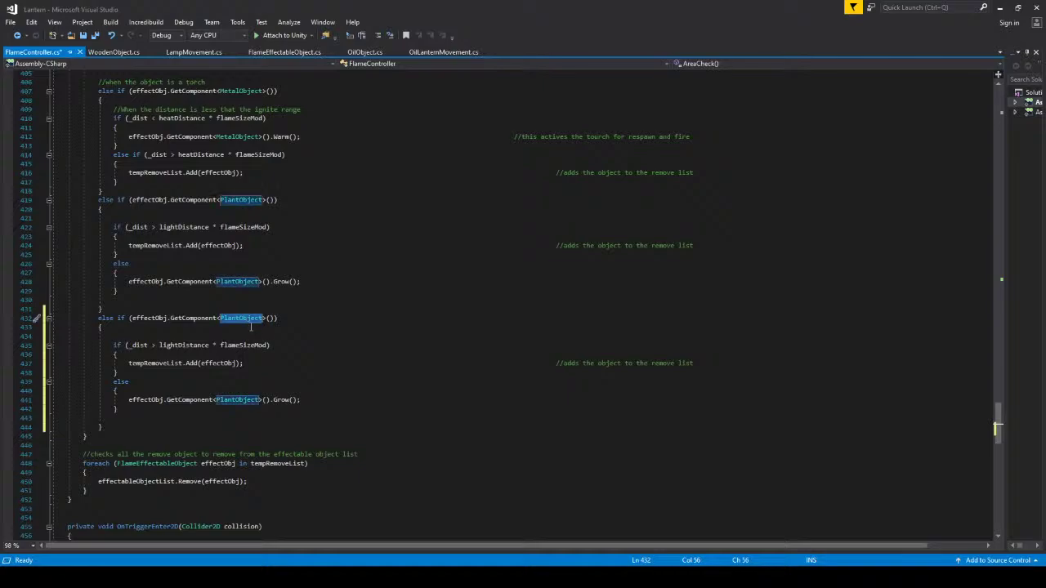
pyautogui.write('Oil')
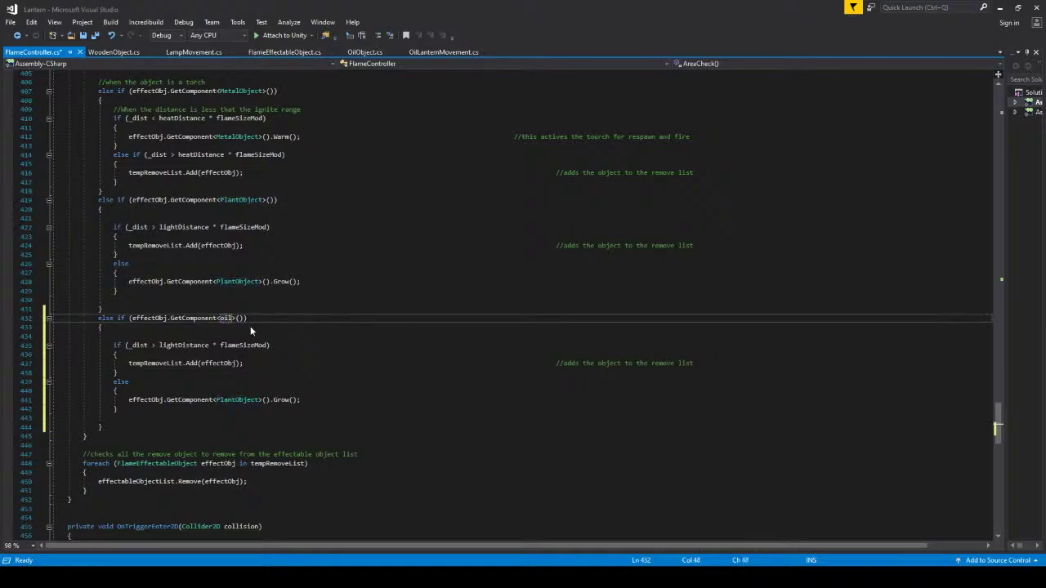
pyautogui.write('Object')
pyautogui.click(147, 335)
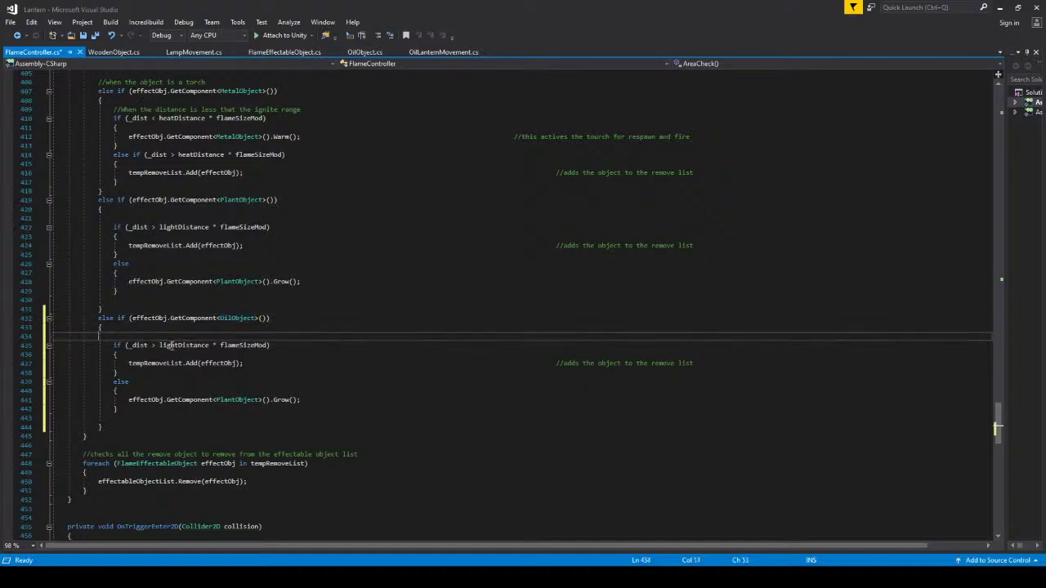
pyautogui.press('BackSpace')
pyautogui.press('BackSpace')
pyautogui.press('BackSpace')
pyautogui.press('BackSpace')
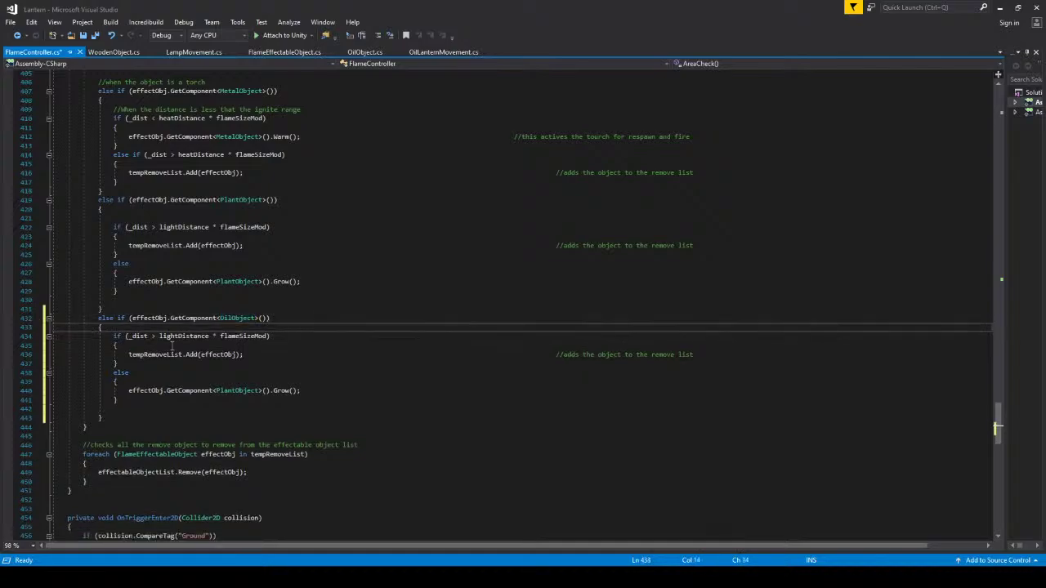
# Extend the OilObject branch's condition with && flameControl == FlameControl.OutOfLamp and save the script.
pyautogui.click(338, 323)
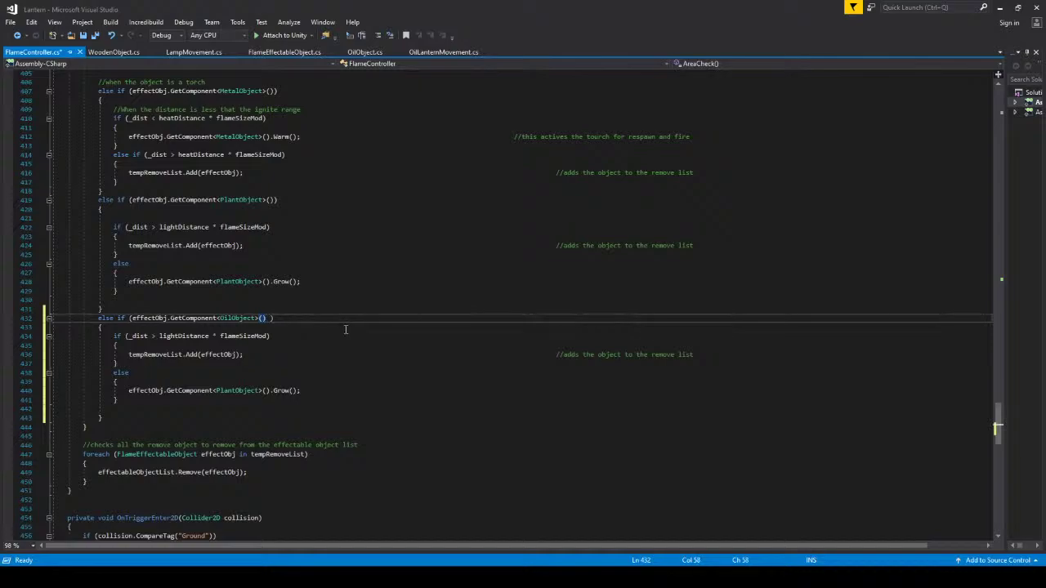
pyautogui.write('&& flameControl = ')
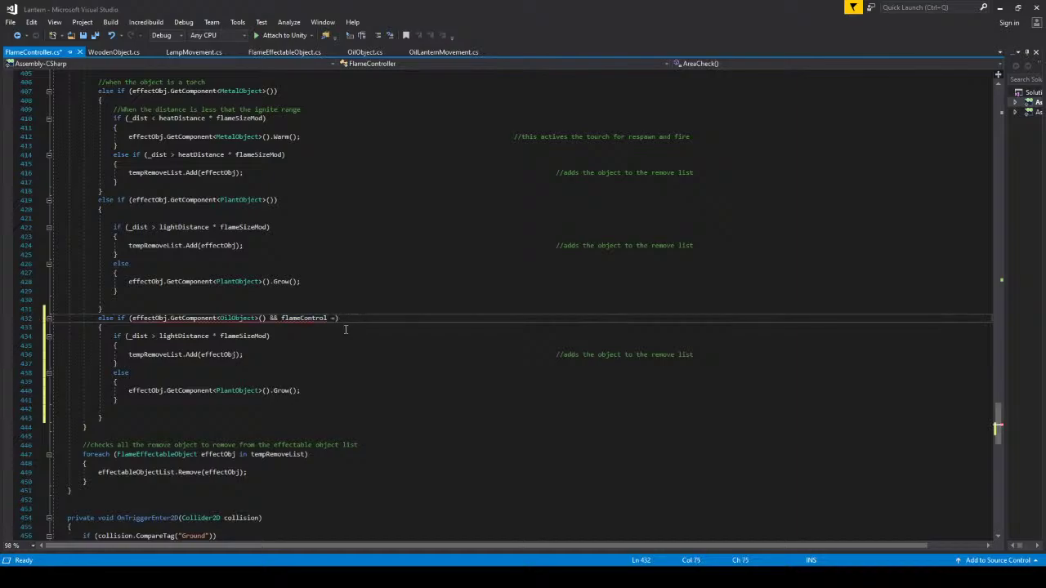
pyautogui.write('f')
pyautogui.press('BackSpace')
pyautogui.press('BackSpace')
pyautogui.press('BackSpace')
pyautogui.write('= flameControl.OutOfLamp')
pyautogui.hotkey('ctrl', 's')
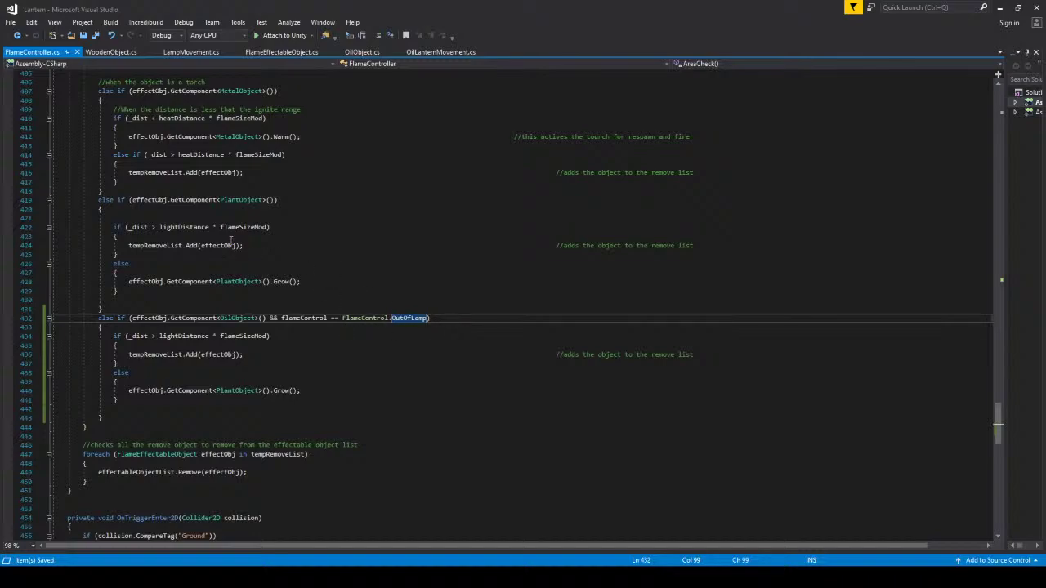
# Replace the light-distance if/else in the OilObject branch with a copy of the WoodenObject branch's ignite-range block, including its comment.
pyautogui.scroll(17, 236, 380)
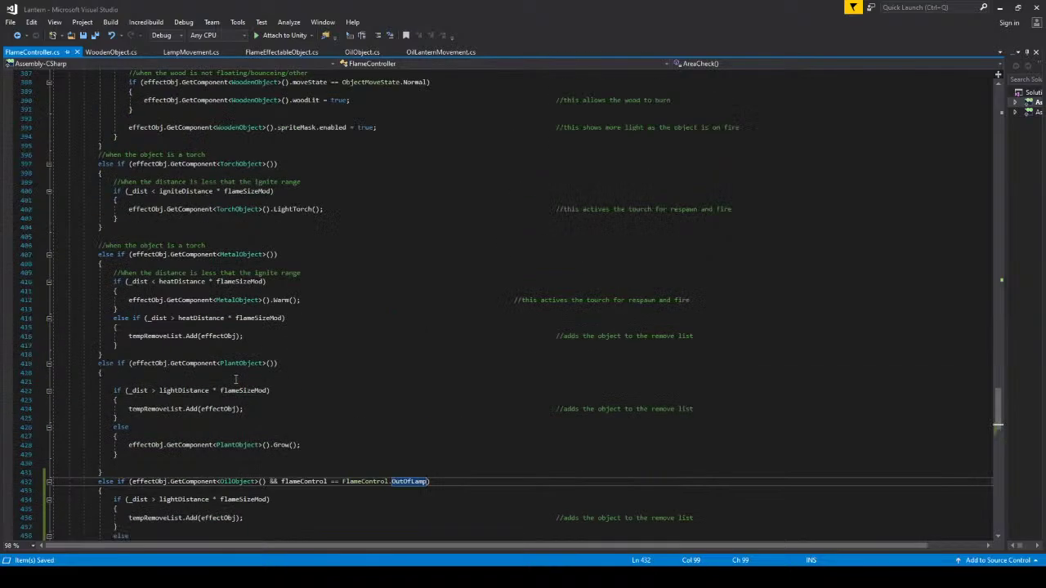
pyautogui.scroll(2, 236, 380)
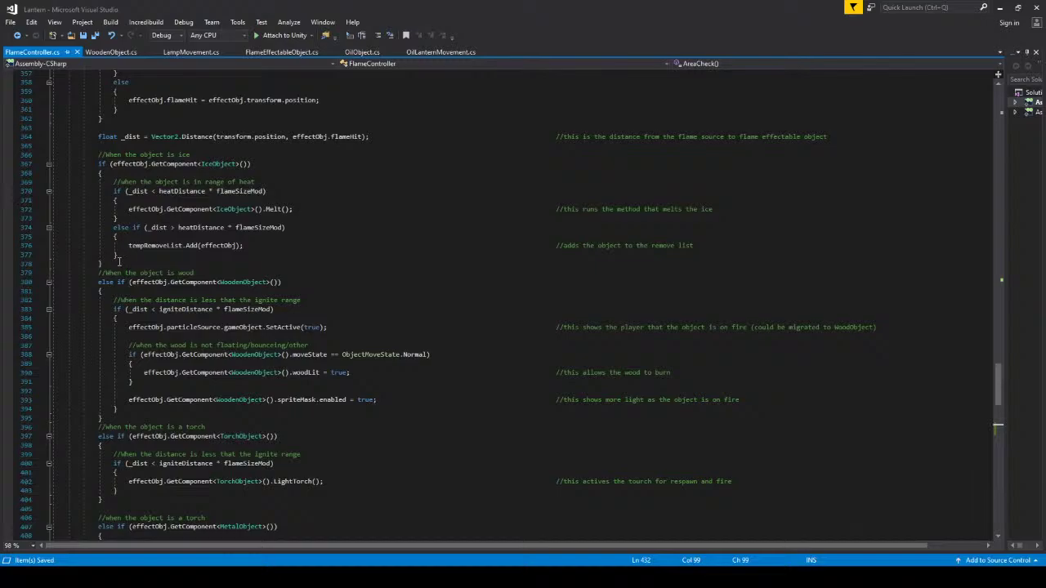
pyautogui.moveTo(127, 407); pyautogui.dragTo(4, 304)
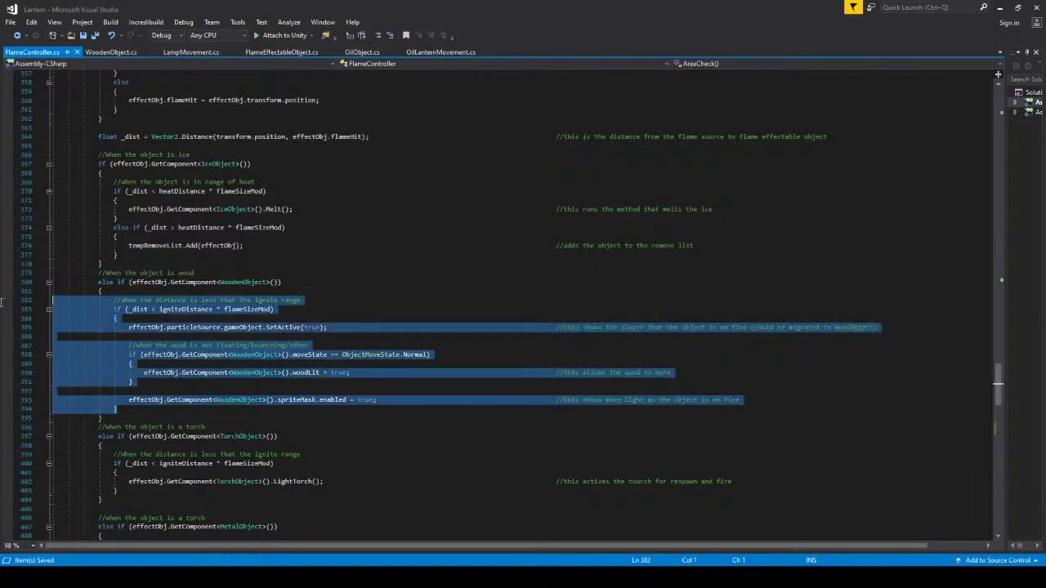
pyautogui.scroll(-18, 376, 372)
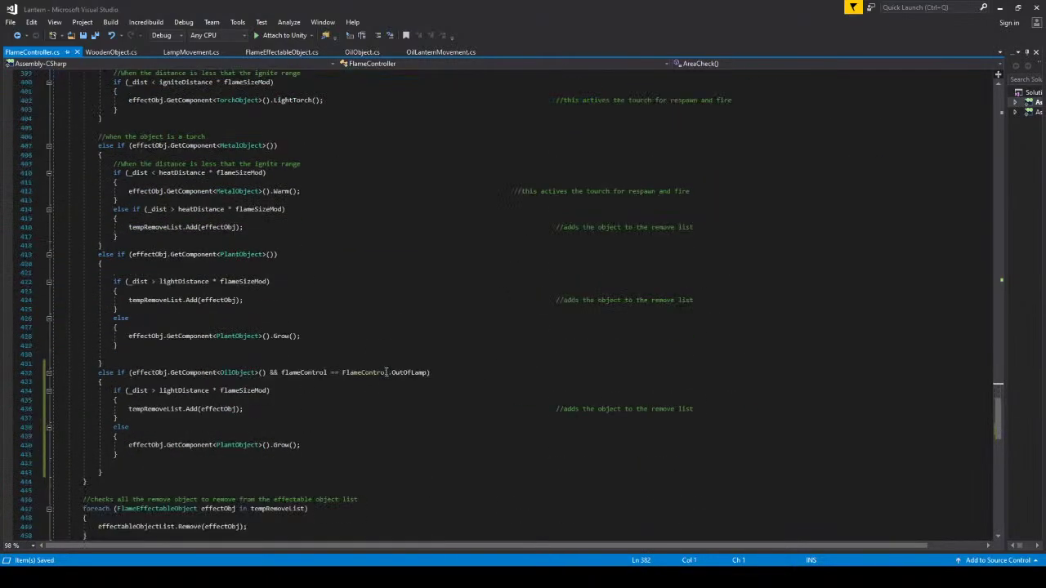
pyautogui.moveTo(148, 344); pyautogui.dragTo(2, 288)
pyautogui.hotkey('ctrl', 'v')
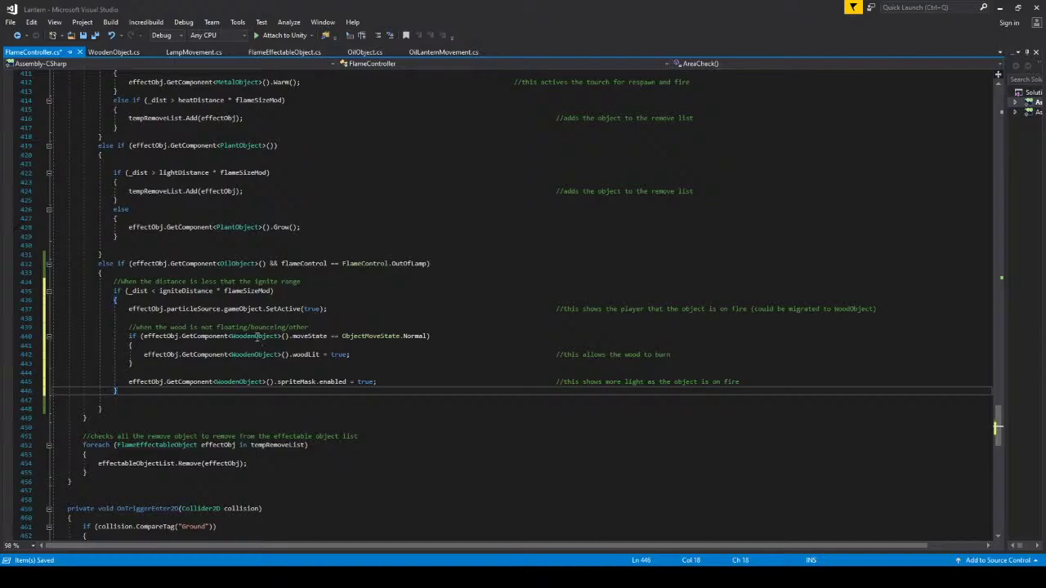
# Replace WoodenObject with OilObject in the pasted moveState check and woodLit assignment, save, and delete the particleSource.gameObject.SetActive(true) line.
pyautogui.click(258, 337)
pyautogui.doubleClick(235, 264)
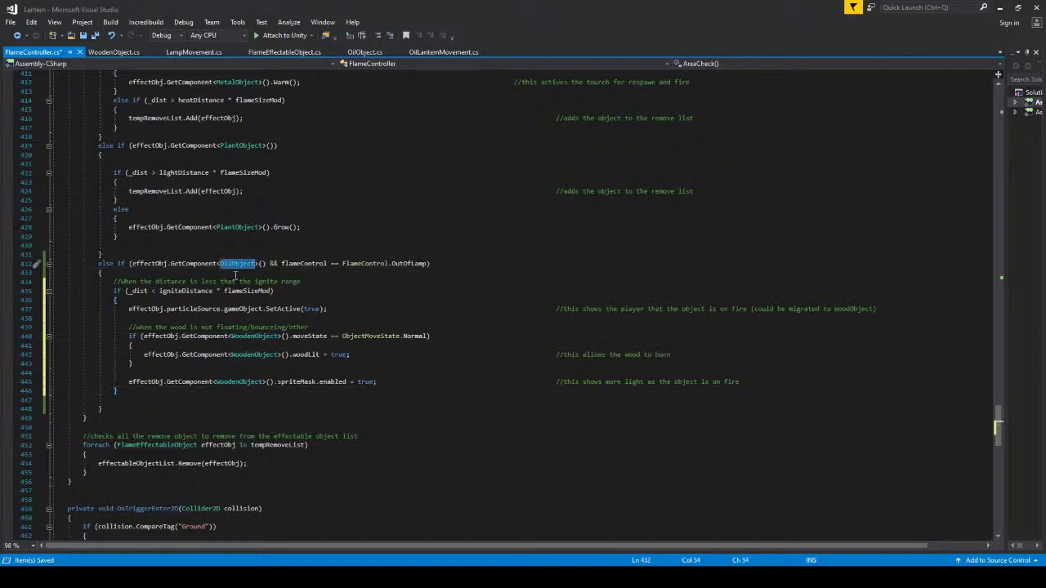
pyautogui.hotkey('ctrl', 'c')
pyautogui.doubleClick(260, 336)
pyautogui.hotkey('ctrl', 'v')
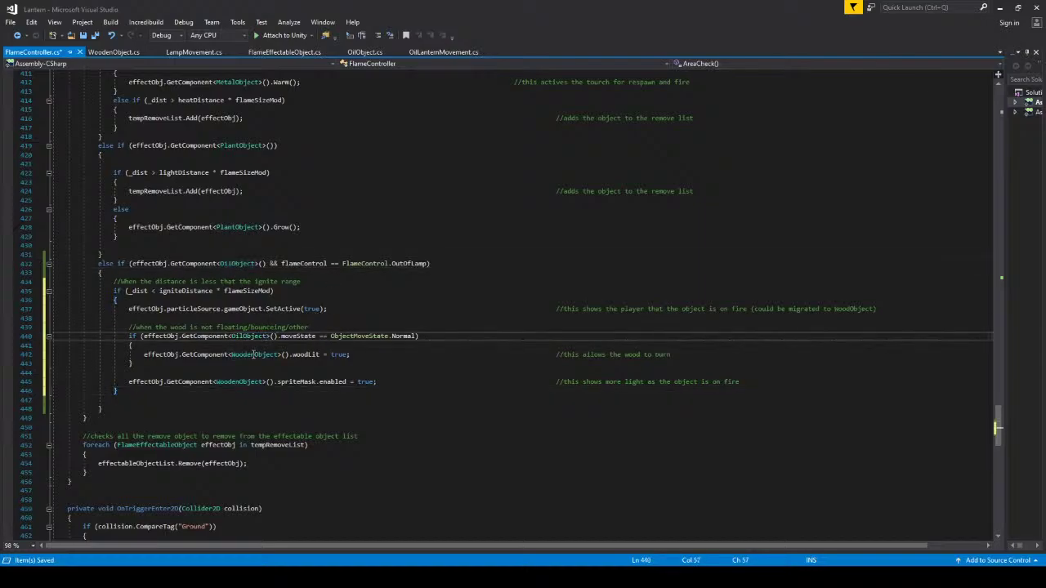
pyautogui.doubleClick(254, 354)
pyautogui.hotkey('ctrl', 'v')
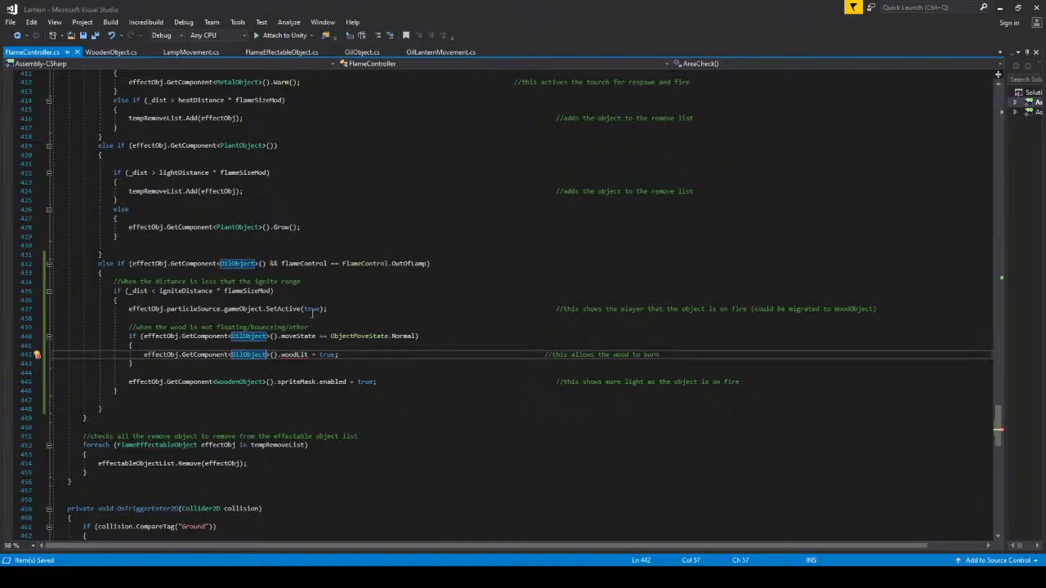
pyautogui.tripleClick(316, 311)
pyautogui.press('Delete')
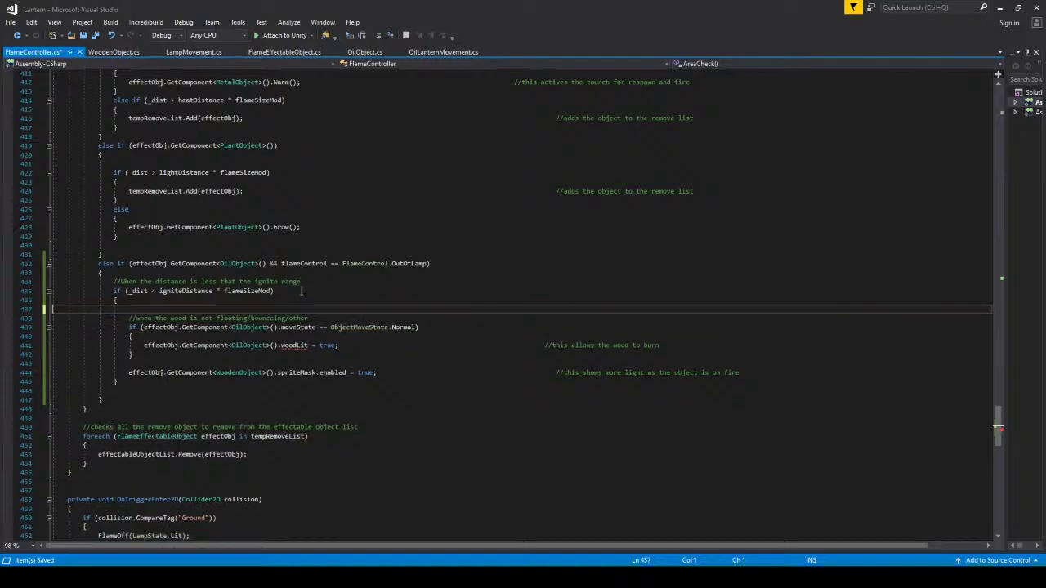
# Remove the particleSource activation line and the WoodenObject spriteMask line from the OilObject branch, along with their adjacent blank lines.
pyautogui.hotkey('ctrl', 'z')
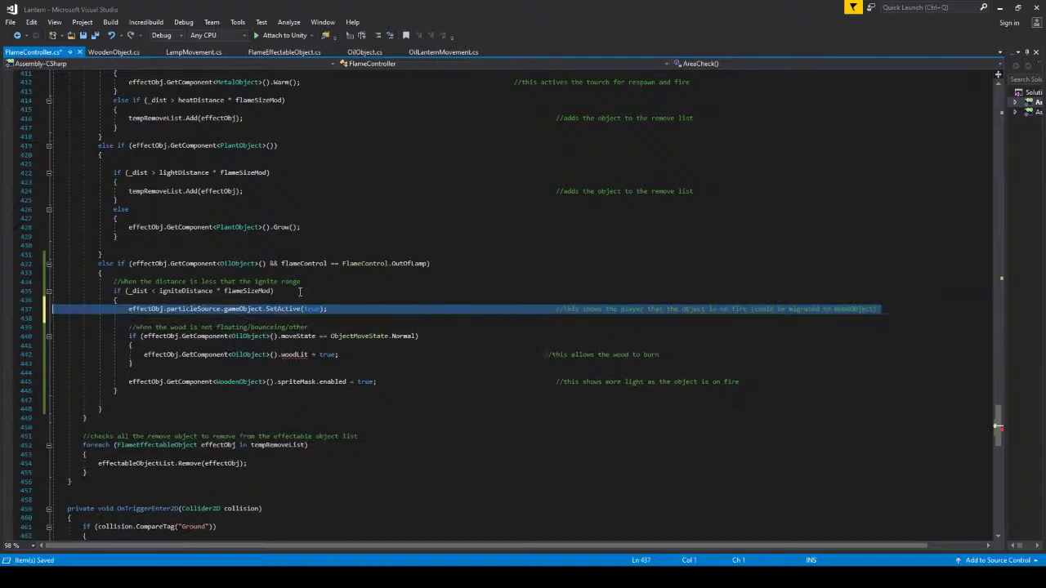
pyautogui.press('Delete')
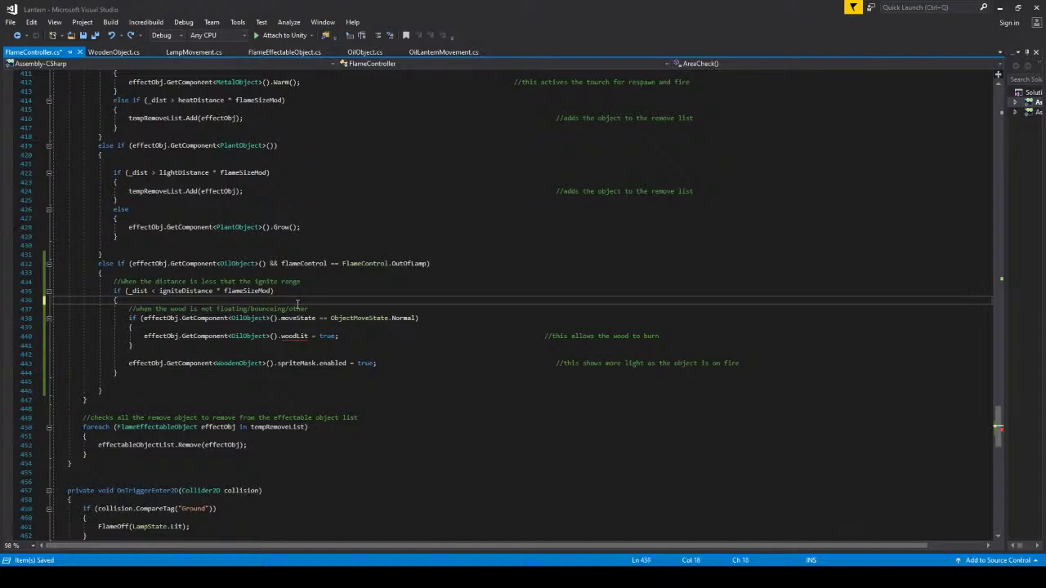
pyautogui.click(290, 362)
pyautogui.tripleClick(289, 365)
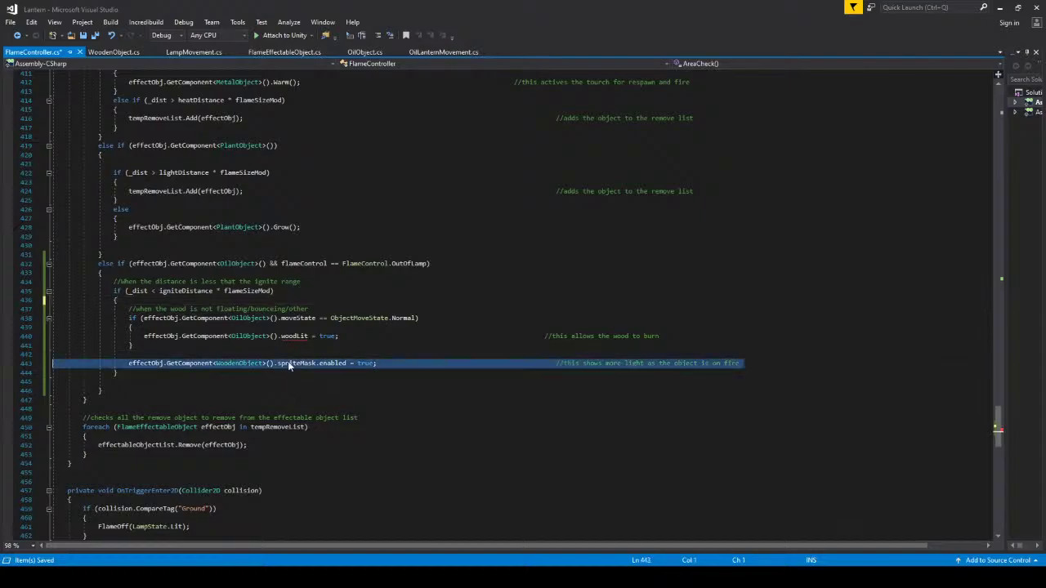
pyautogui.press('Delete')
pyautogui.press('BackSpace')
# Change woodLit to oilLit in the OilObject branch's assignment and save the script.
pyautogui.click(288, 336)
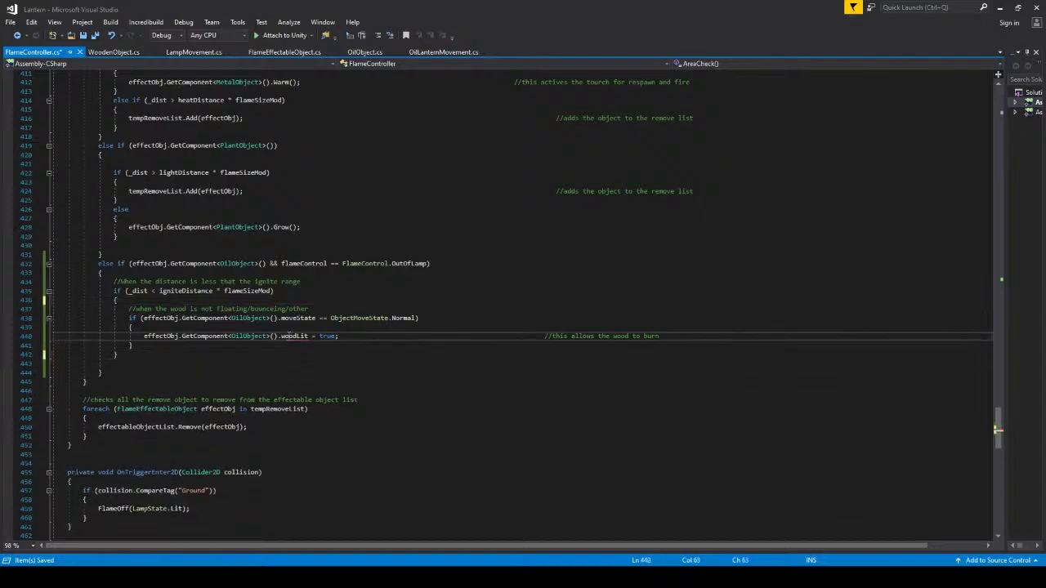
pyautogui.doubleClick(289, 336)
pyautogui.write('oilLit')
pyautogui.hotkey('ctrl', 's')
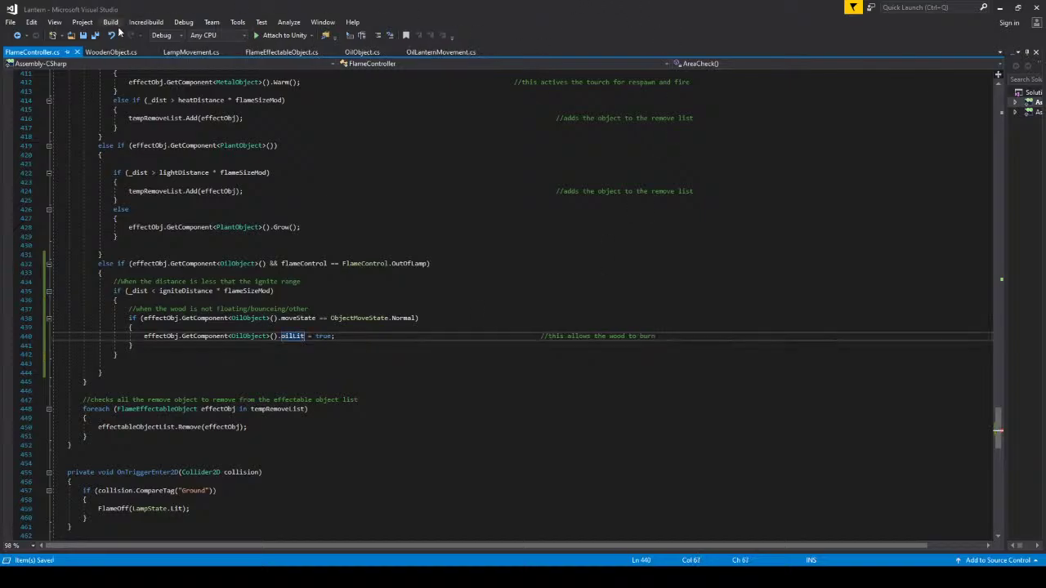
# Review the WoodenObject script's Burn and Update code for how lit wood is handled, and look through the FlameController and LampMovement scripts.
pyautogui.click(109, 51)
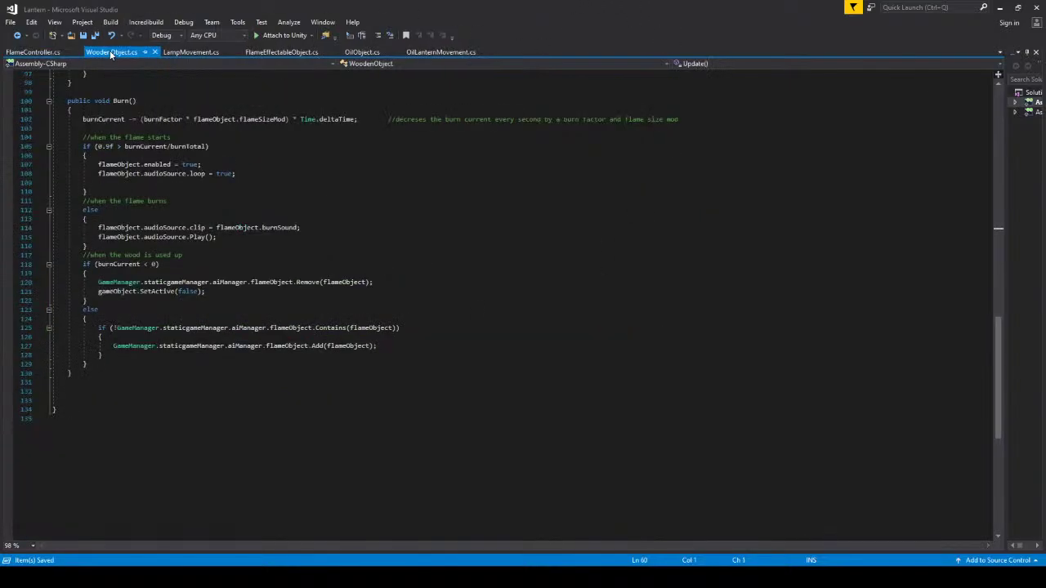
pyautogui.click(217, 52)
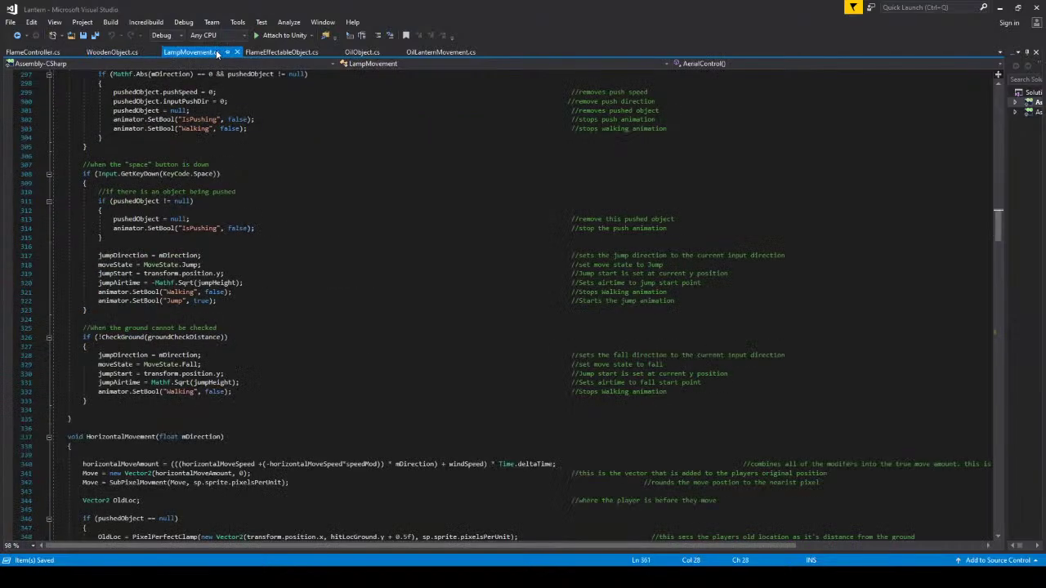
pyautogui.click(32, 52)
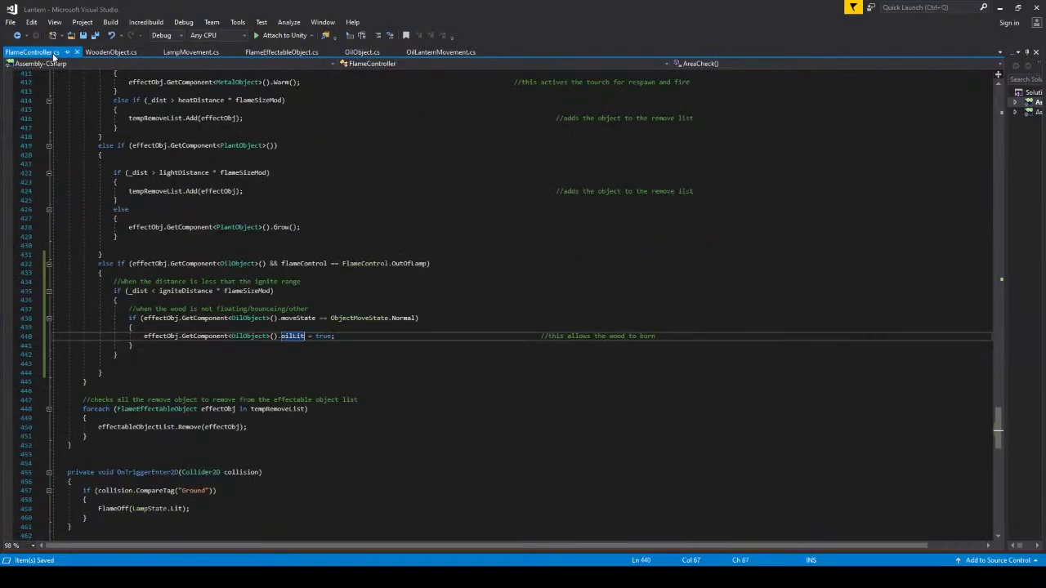
pyautogui.click(106, 51)
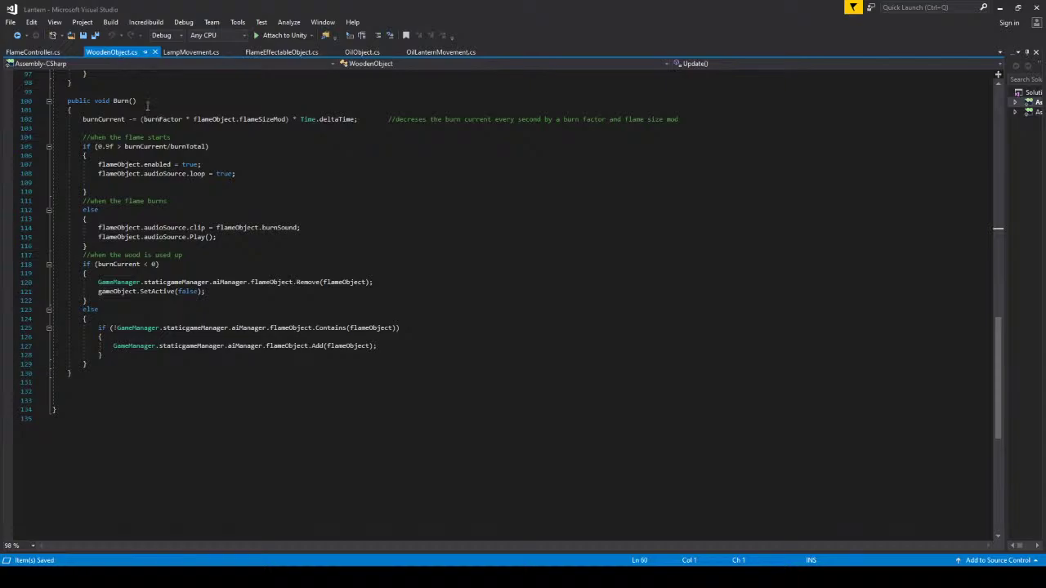
pyautogui.scroll(12, 147, 104)
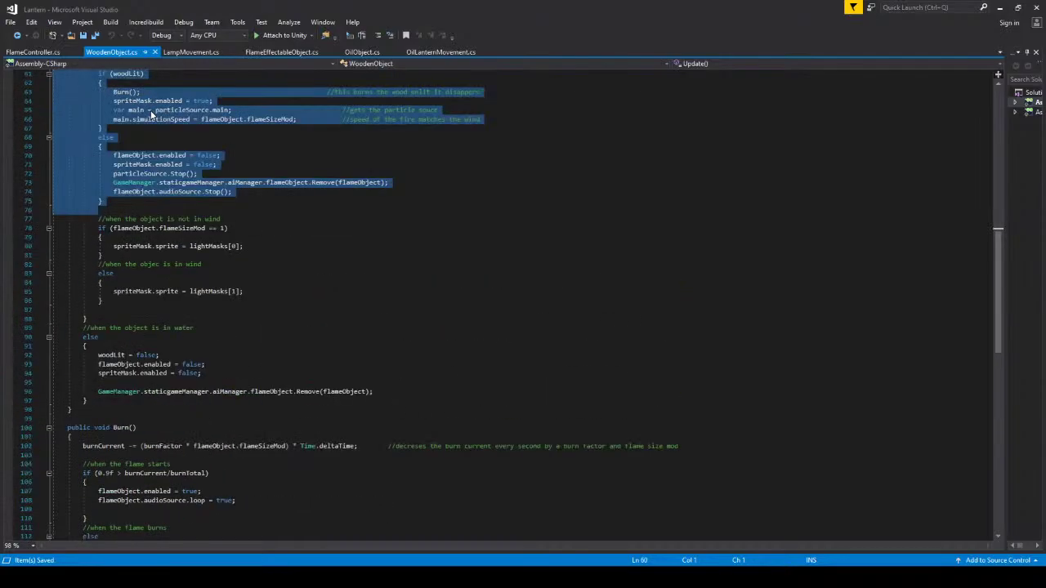
pyautogui.scroll(4, 203, 249)
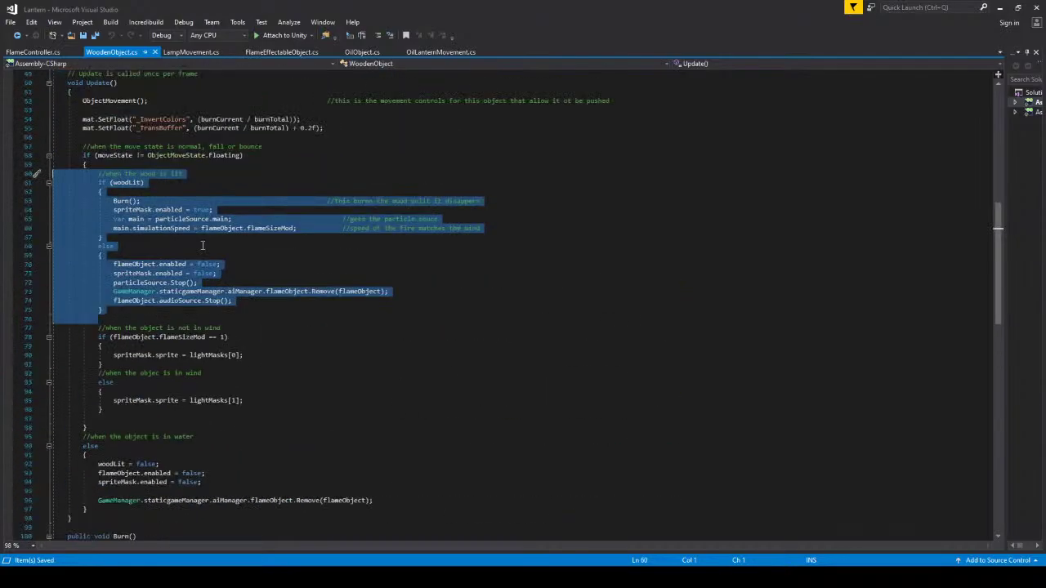
pyautogui.click(356, 276)
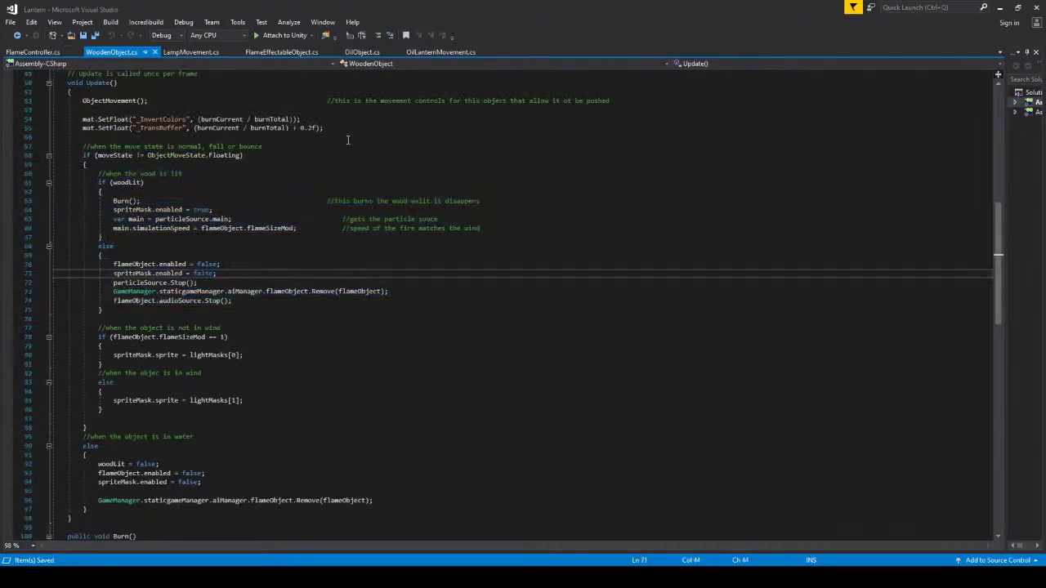
pyautogui.click(198, 52)
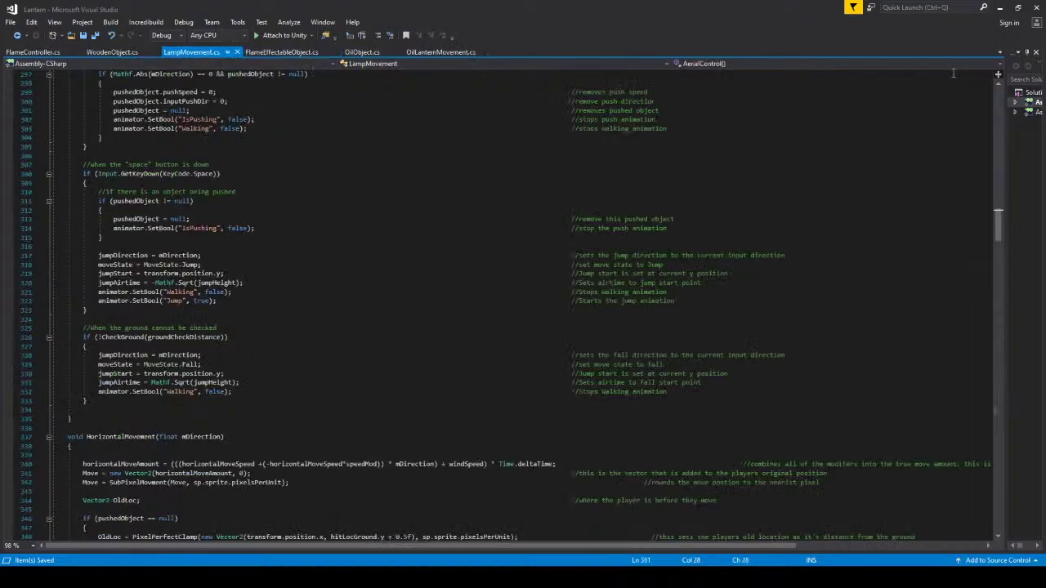
# Switch to the Unity editor, stop the running game and inspect the MissingComponentException in the console.
pyautogui.click(998, 11)
pyautogui.click(1000, 8)
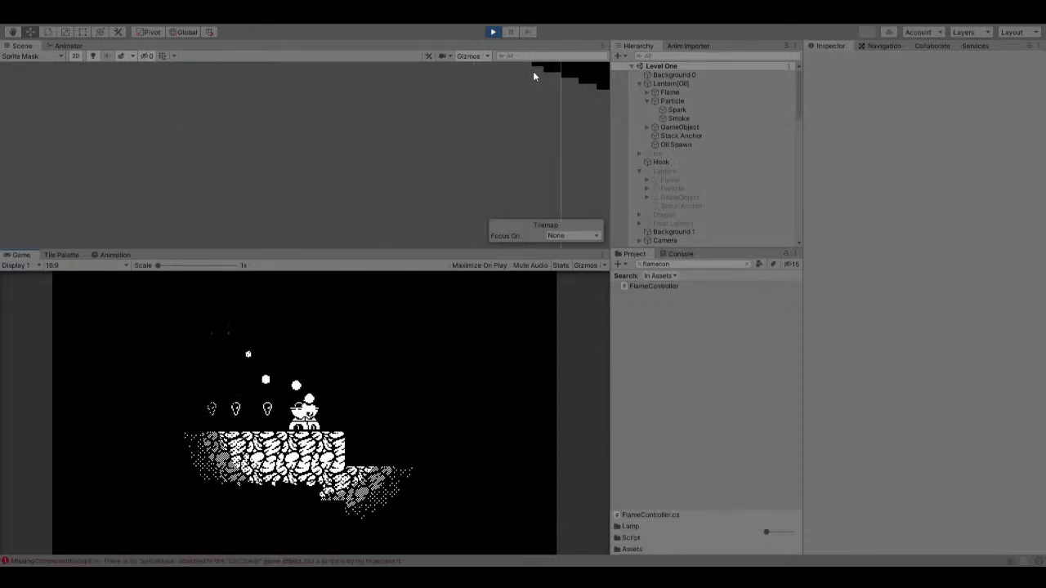
pyautogui.click(493, 32)
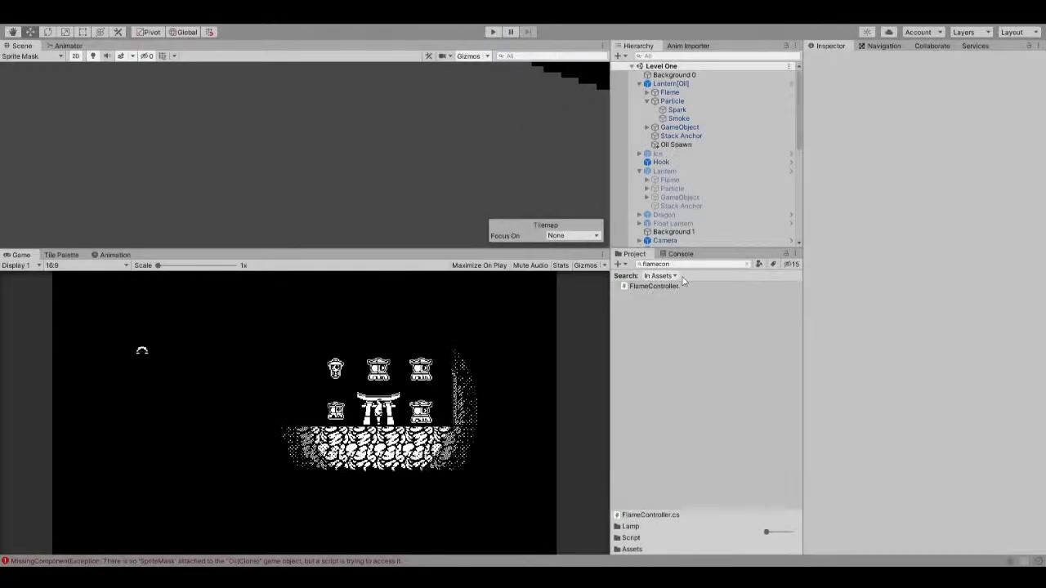
pyautogui.click(680, 255)
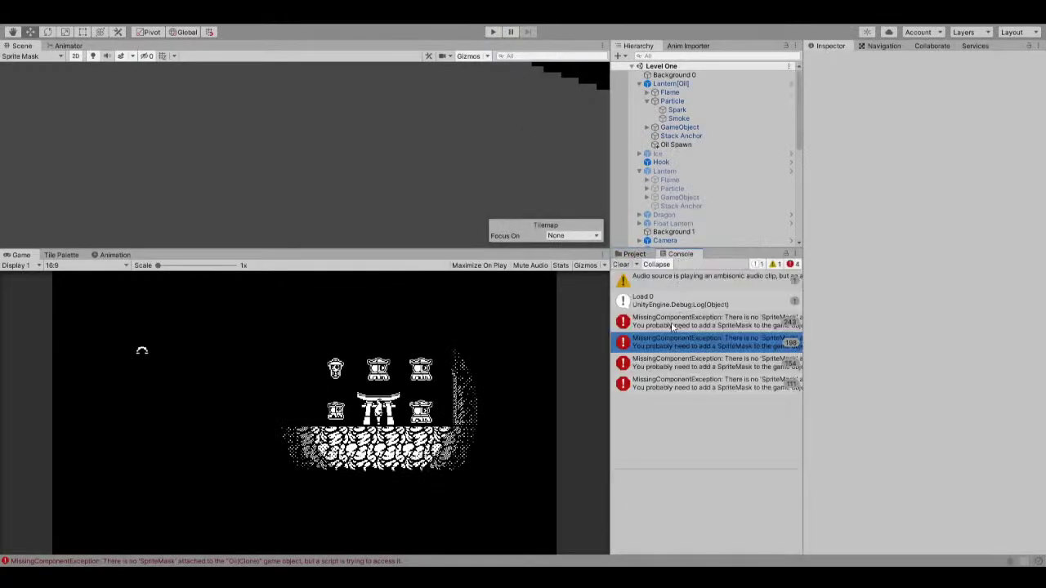
pyautogui.click(676, 322)
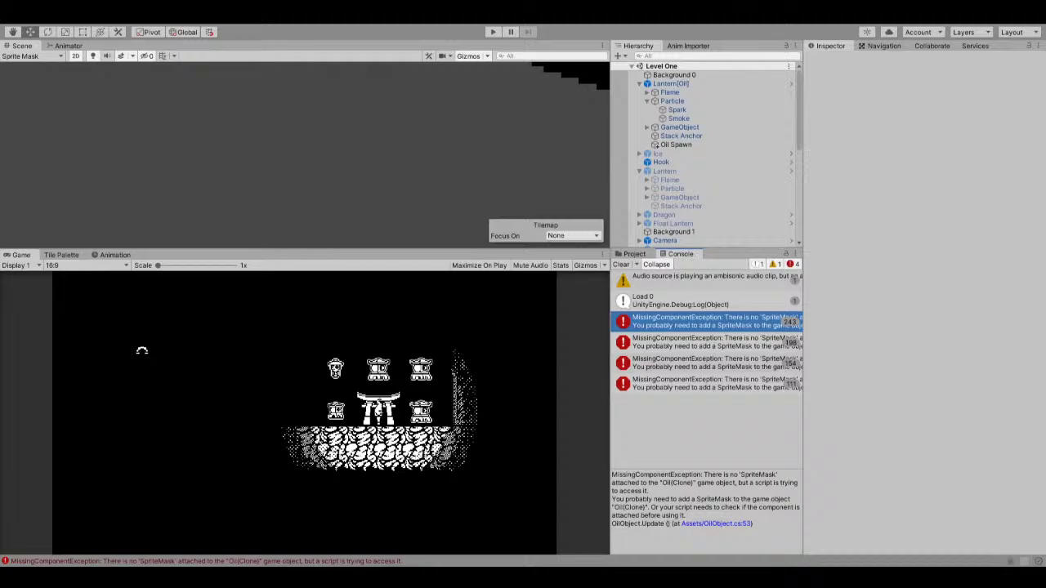
# Select the Oil prefab in the project's FlameEffectable prefabs and add a Sprite Mask component to it.
pyautogui.click(640, 256)
pyautogui.scroll(2, 675, 277)
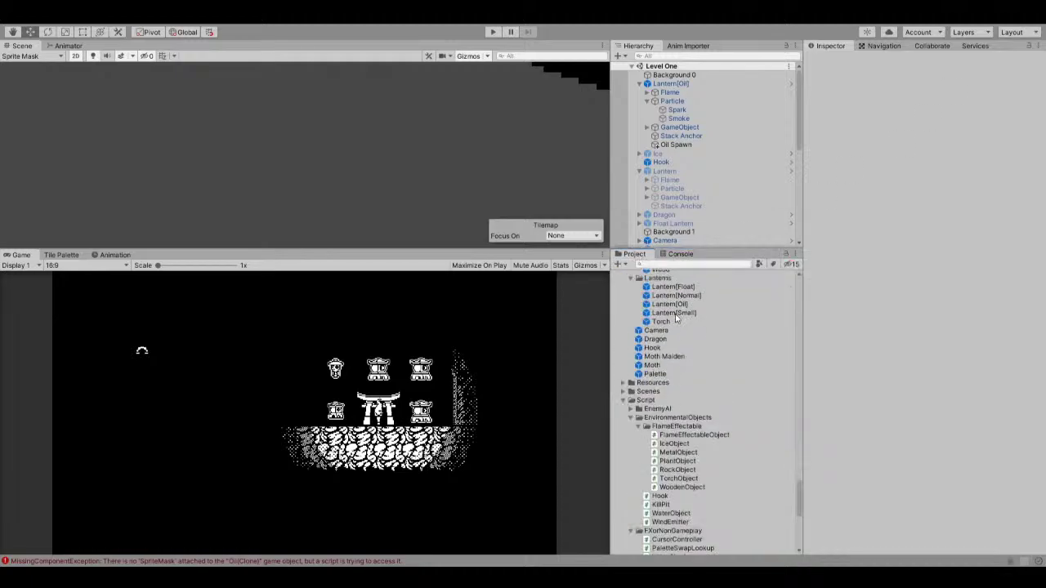
pyautogui.click(678, 264)
pyautogui.scroll(3, 677, 310)
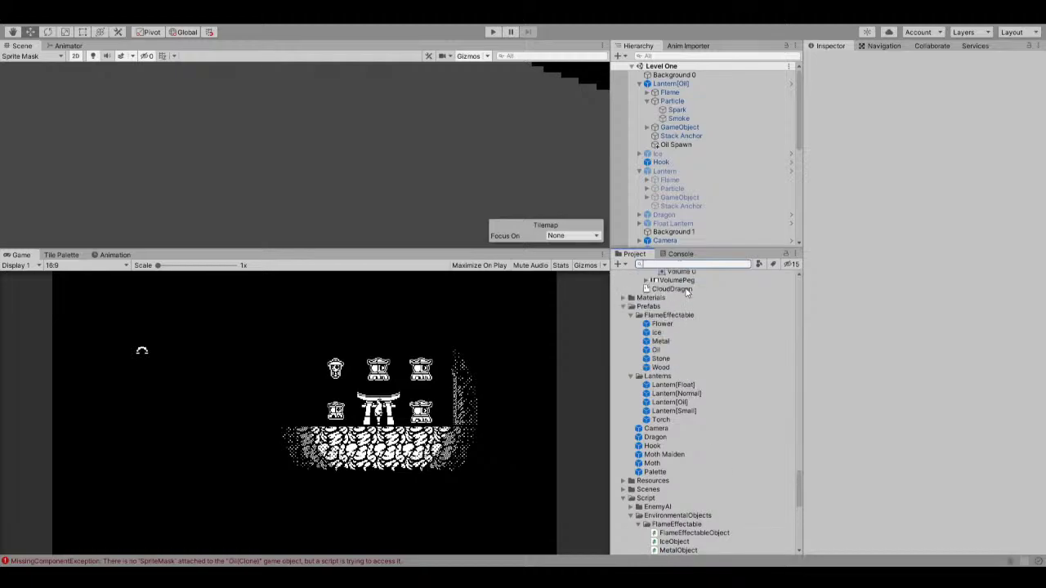
pyautogui.click(677, 350)
pyautogui.scroll(-15, 923, 425)
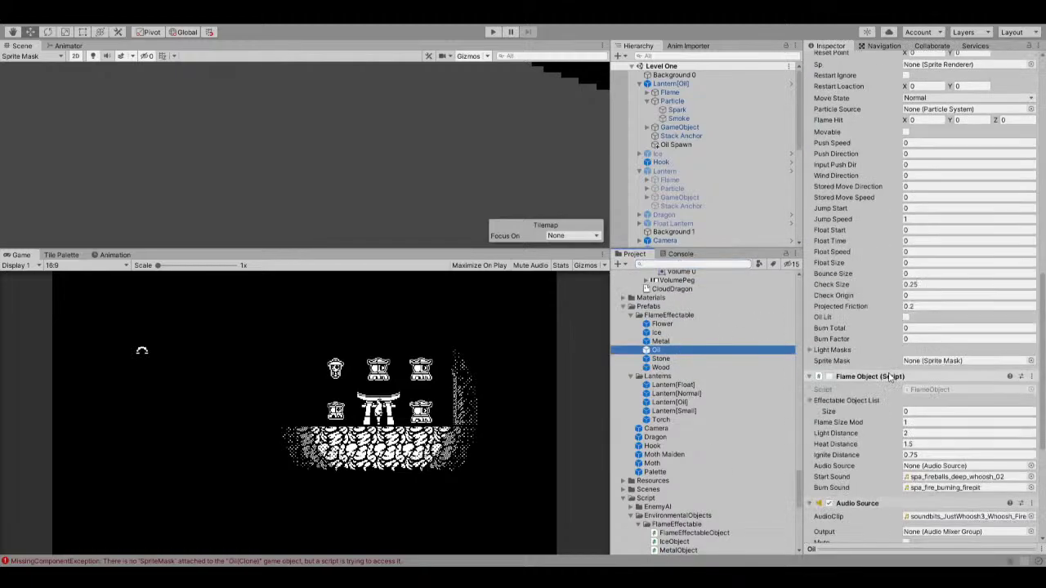
pyautogui.click(936, 531)
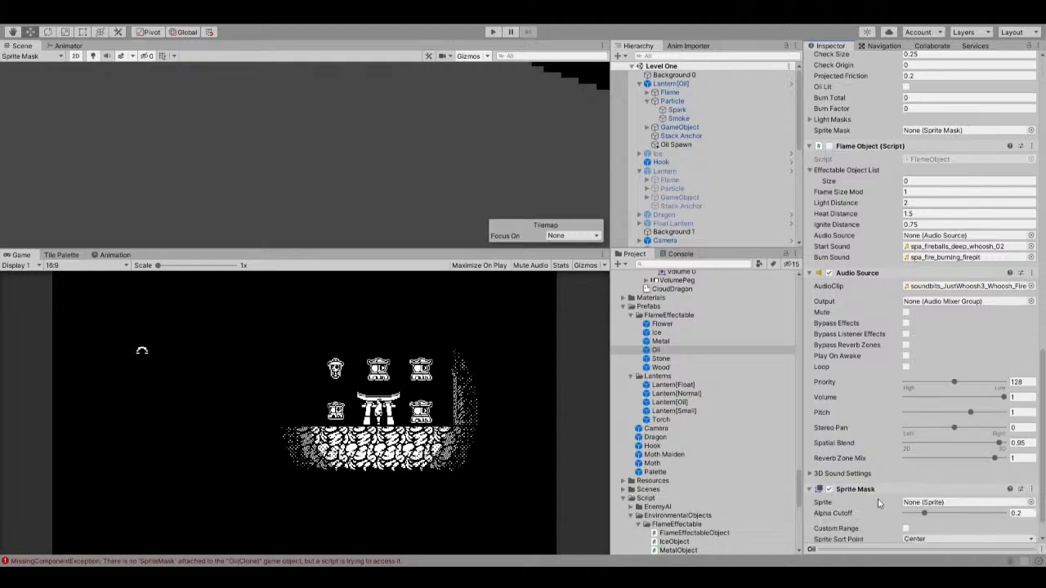
pyautogui.scroll(-1, 880, 502)
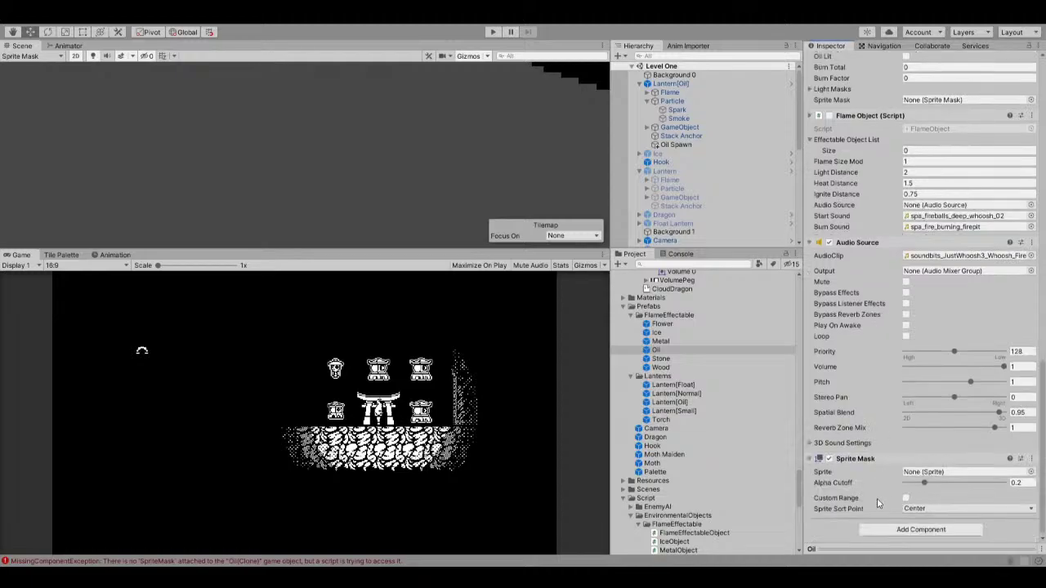
# Set the Sprite Mask's Alpha Cutoff to 1 and open the Oil prefab for editing.
pyautogui.moveTo(932, 483); pyautogui.dragTo(1013, 483)
pyautogui.click(680, 351)
pyautogui.doubleClick(681, 351)
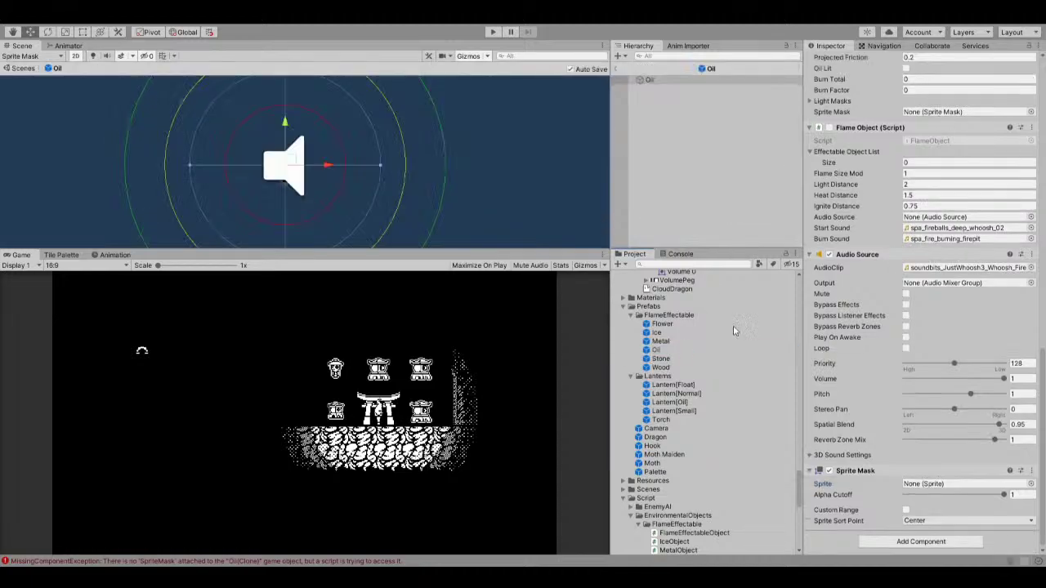
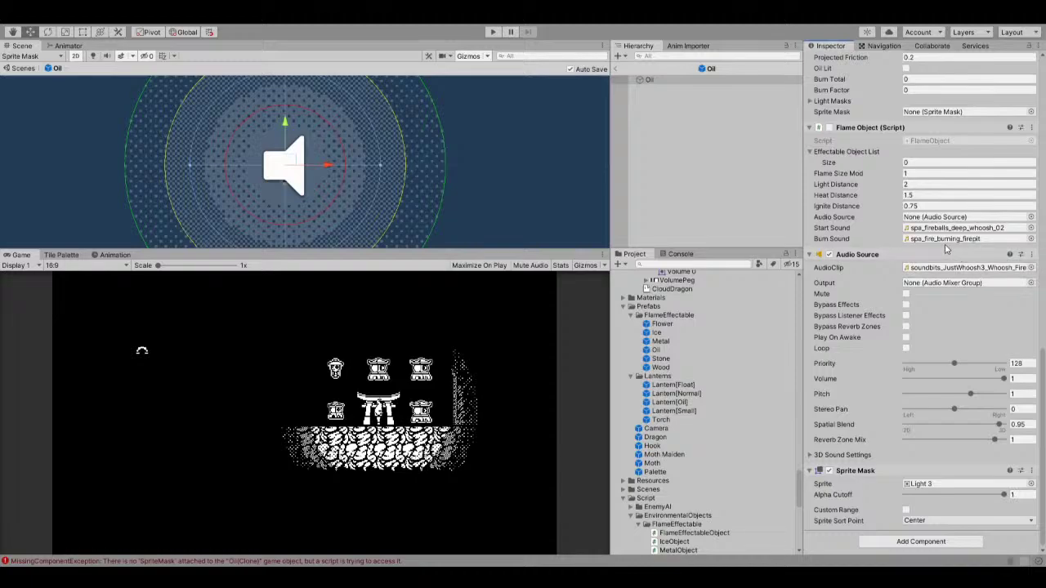
# Expand Light Masks in the Oil prefab's Oil Object script and set the list size to 2.
pyautogui.scroll(5, 936, 275)
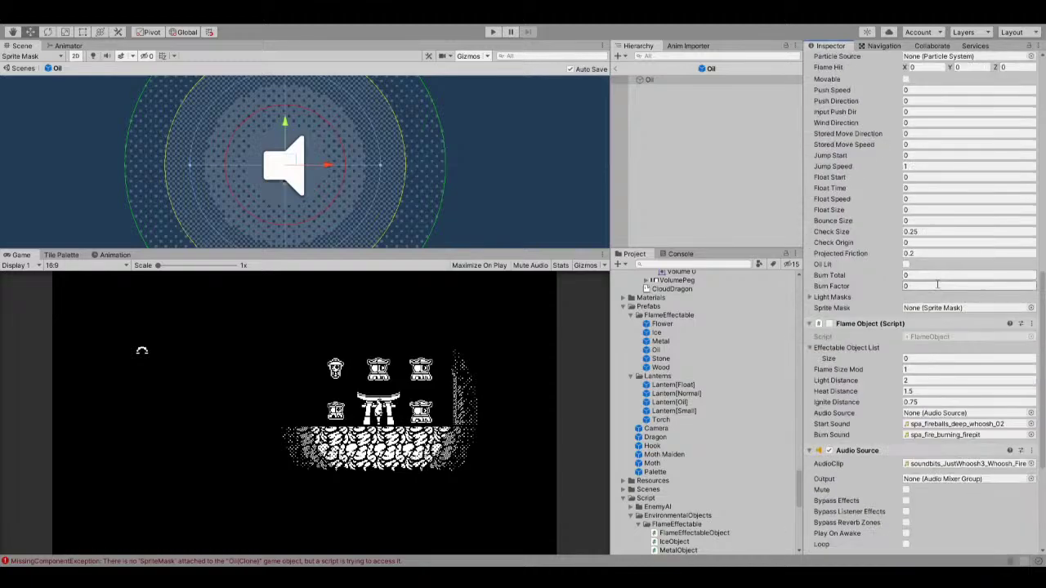
pyautogui.click(844, 299)
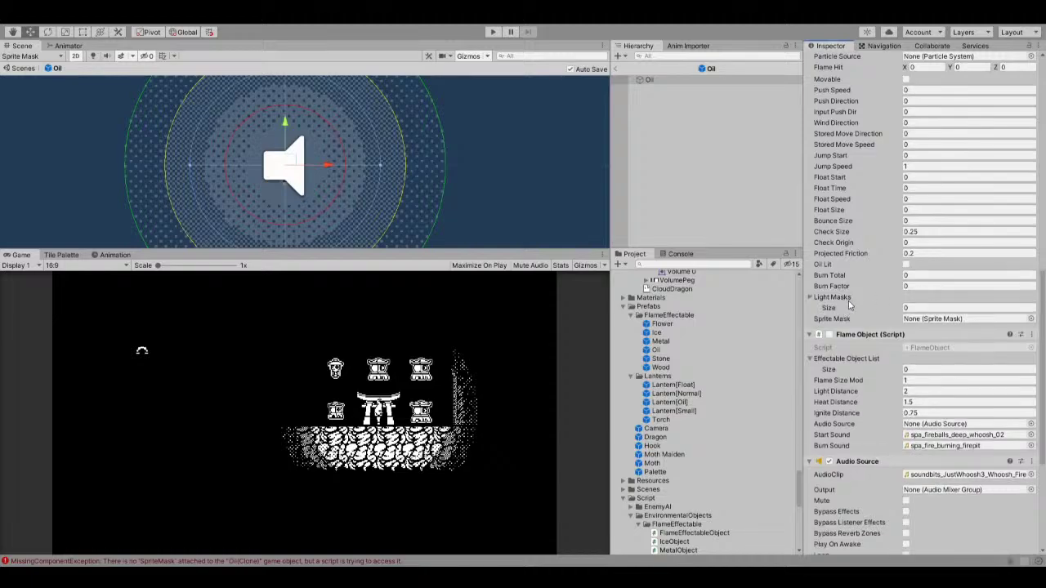
pyautogui.click(912, 306)
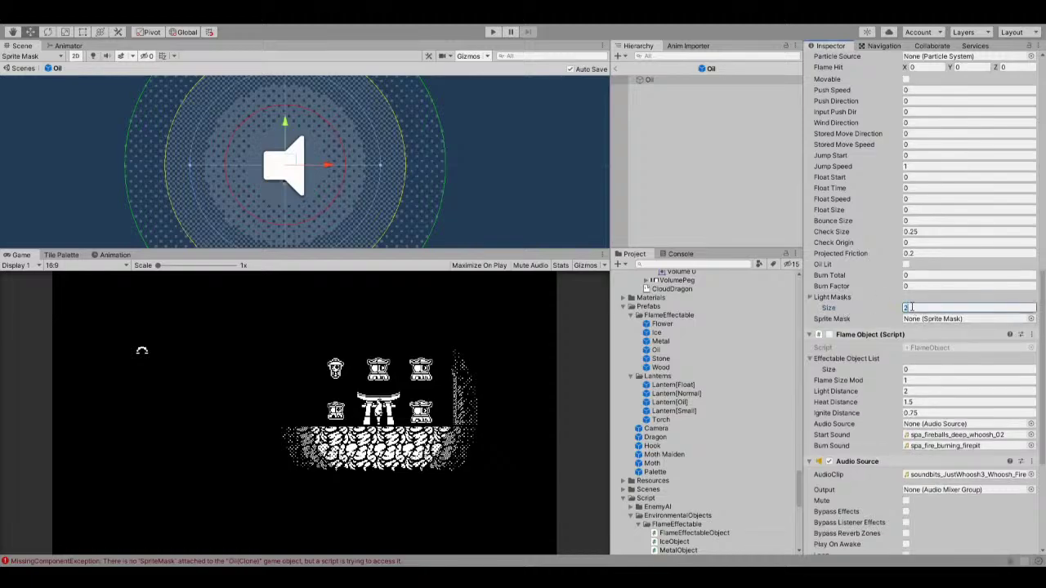
pyautogui.write('2')
pyautogui.press('Return')
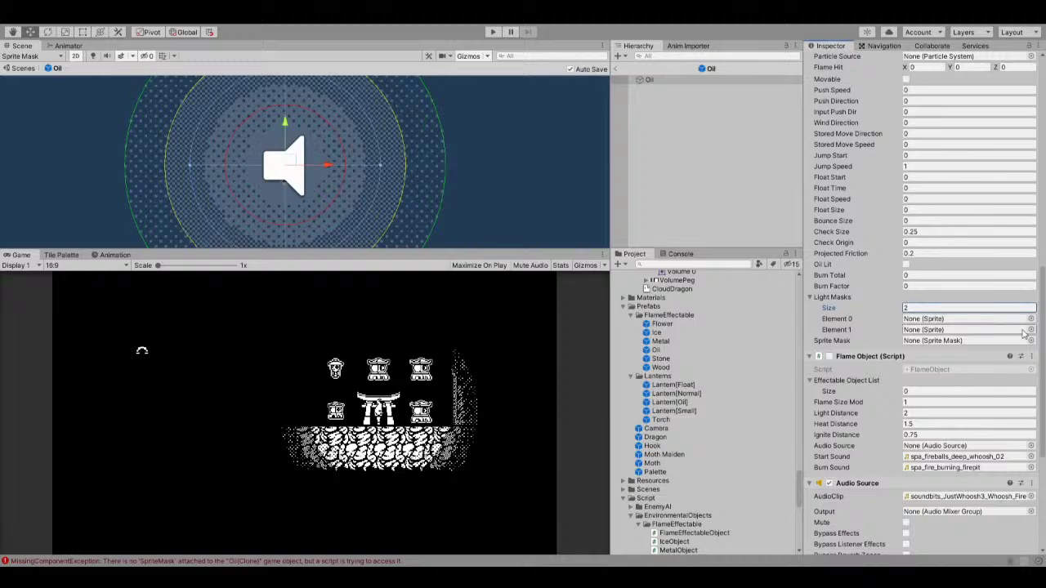
# Locate the Sprite Mask's Light 3 sprite in the project and assign it to Light Masks Element 0 and Element 1.
pyautogui.scroll(-5, 1021, 347)
pyautogui.click(941, 484)
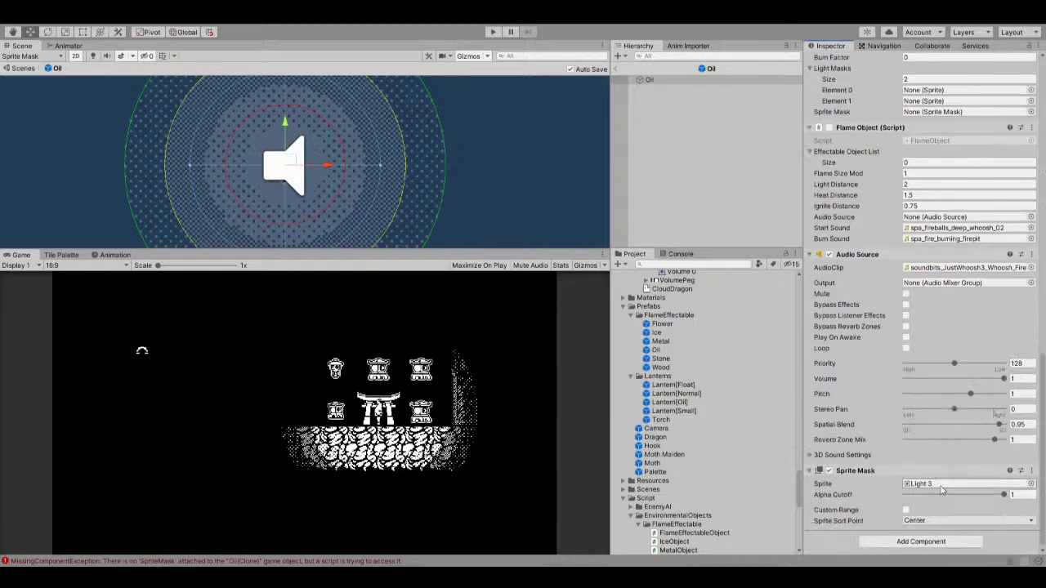
pyautogui.scroll(5, 835, 291)
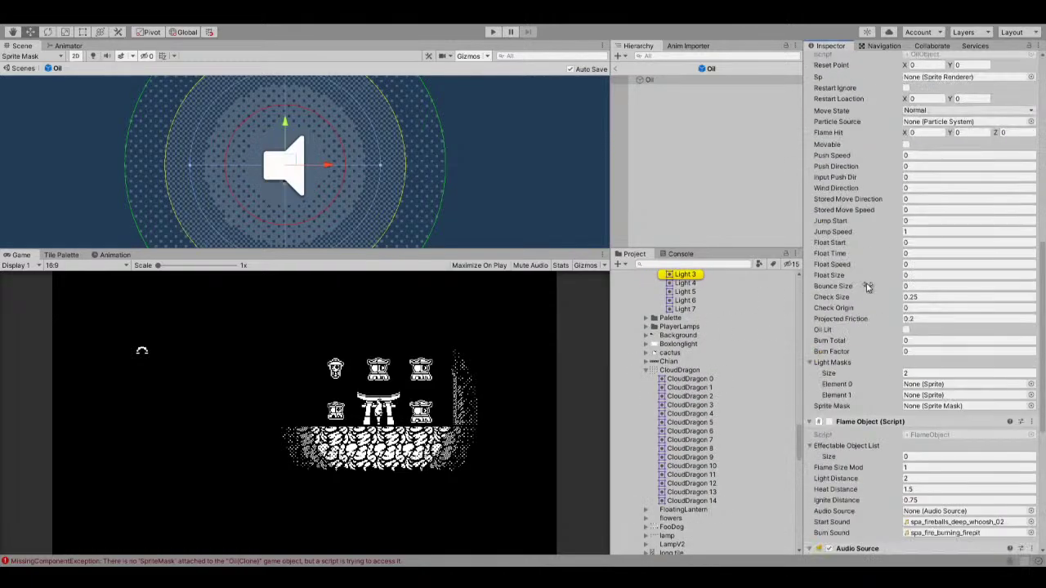
pyautogui.moveTo(701, 281); pyautogui.dragTo(932, 384)
pyautogui.click(682, 279)
pyautogui.moveTo(682, 278); pyautogui.dragTo(923, 395)
# Play-test the level, inspect the new console errors and the Oil clone's Flame Object and Audio Source settings, and stop the game.
pyautogui.click(493, 32)
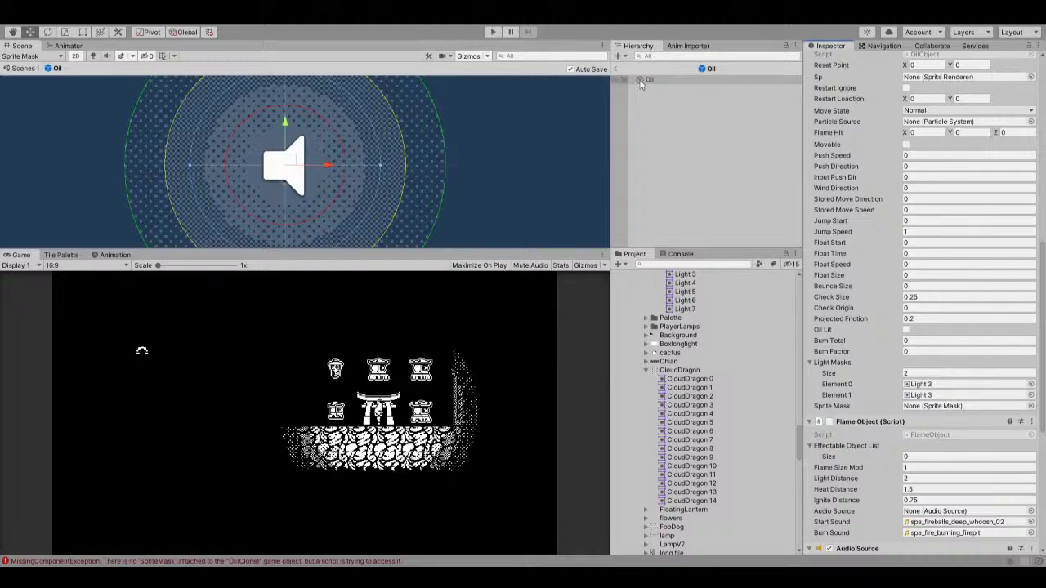
pyautogui.click(493, 31)
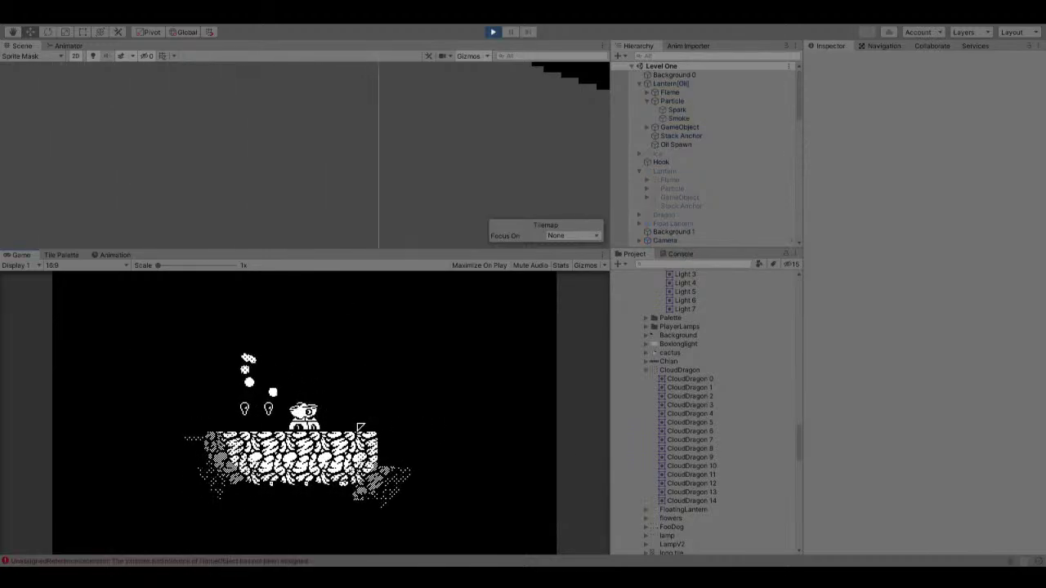
pyautogui.click(678, 253)
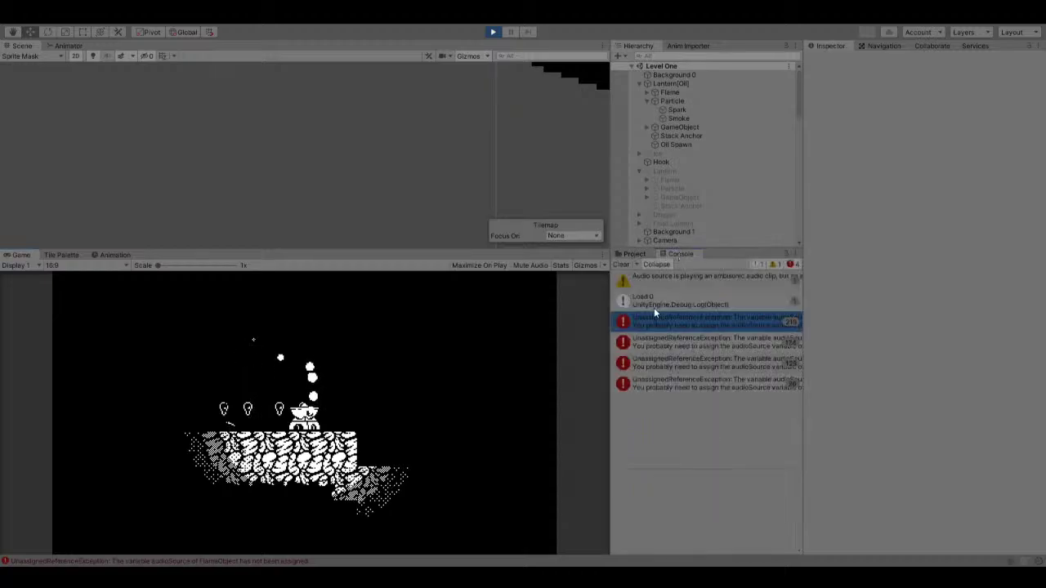
pyautogui.click(655, 319)
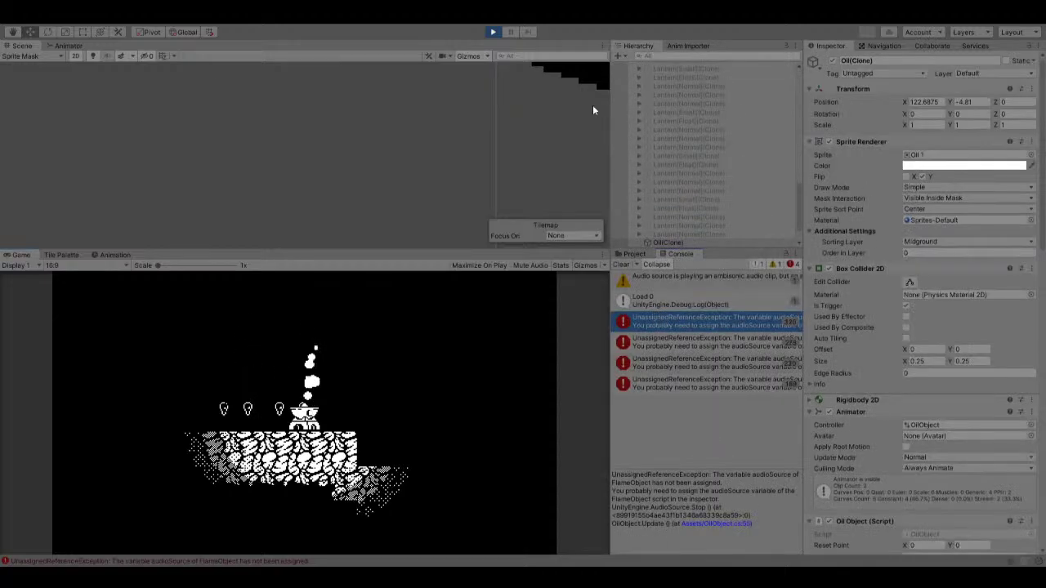
pyautogui.click(686, 341)
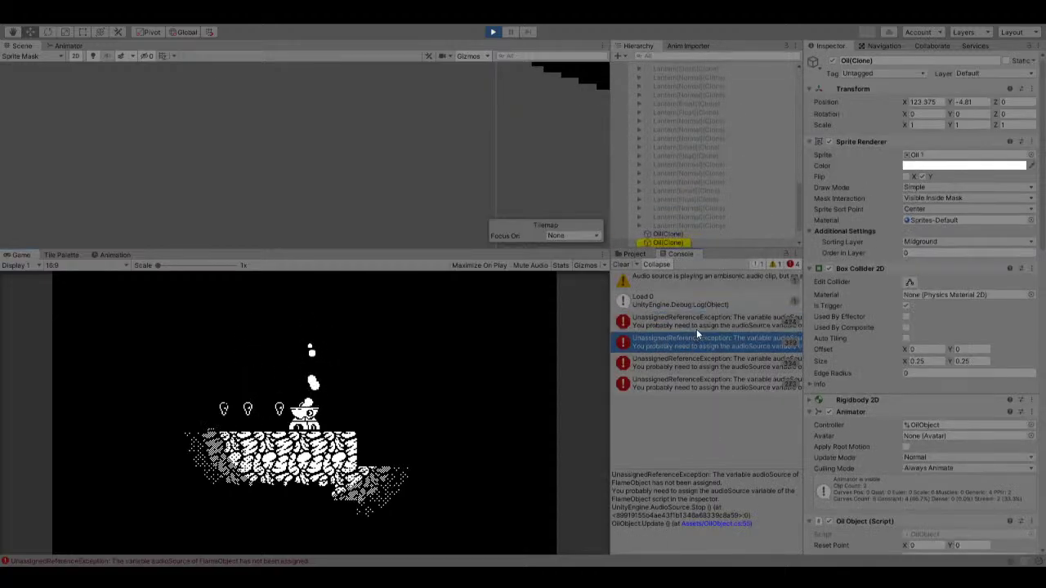
pyautogui.scroll(-6, 941, 402)
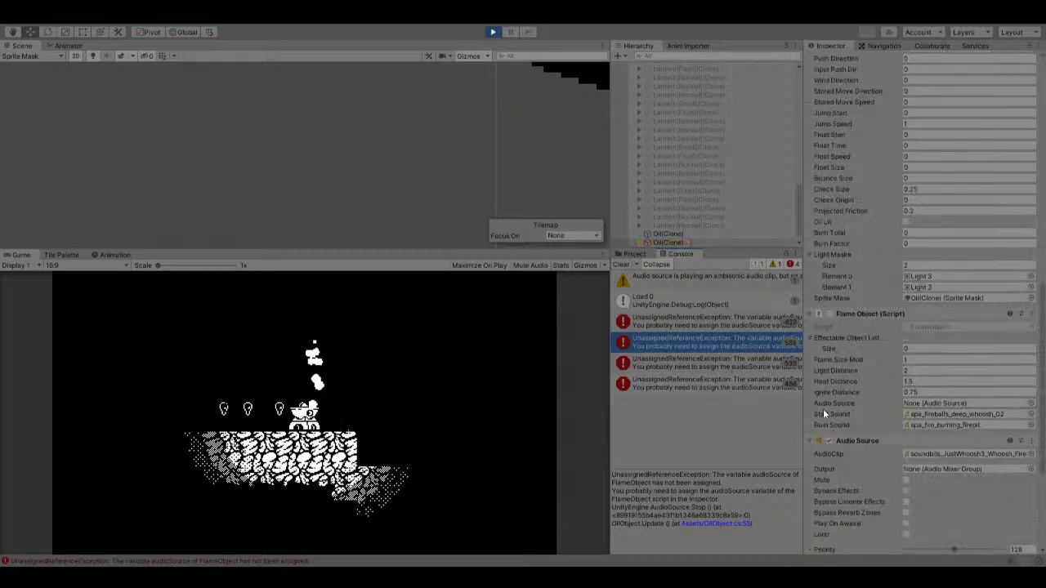
pyautogui.scroll(-4, 825, 410)
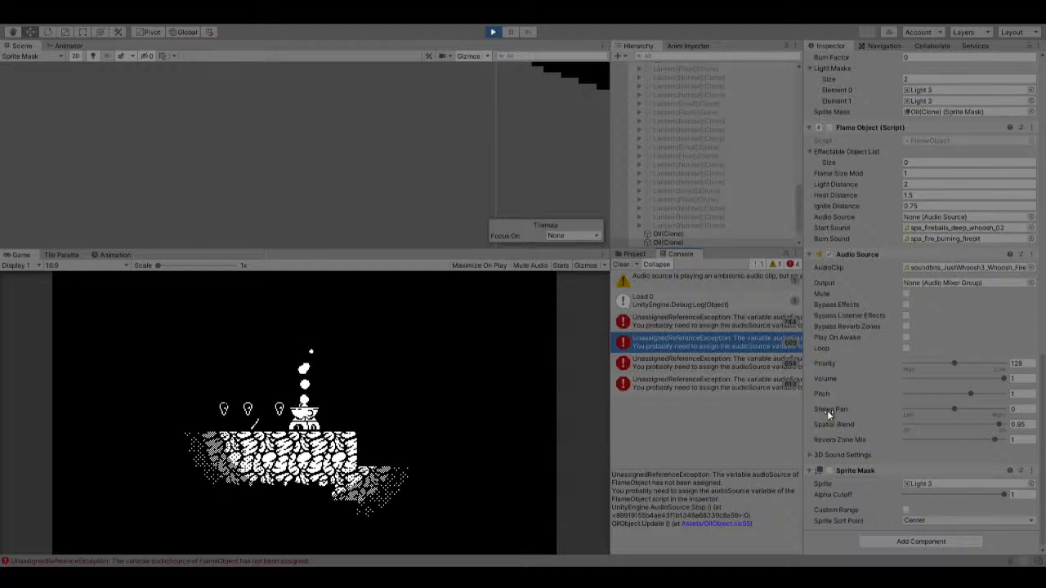
pyautogui.click(493, 32)
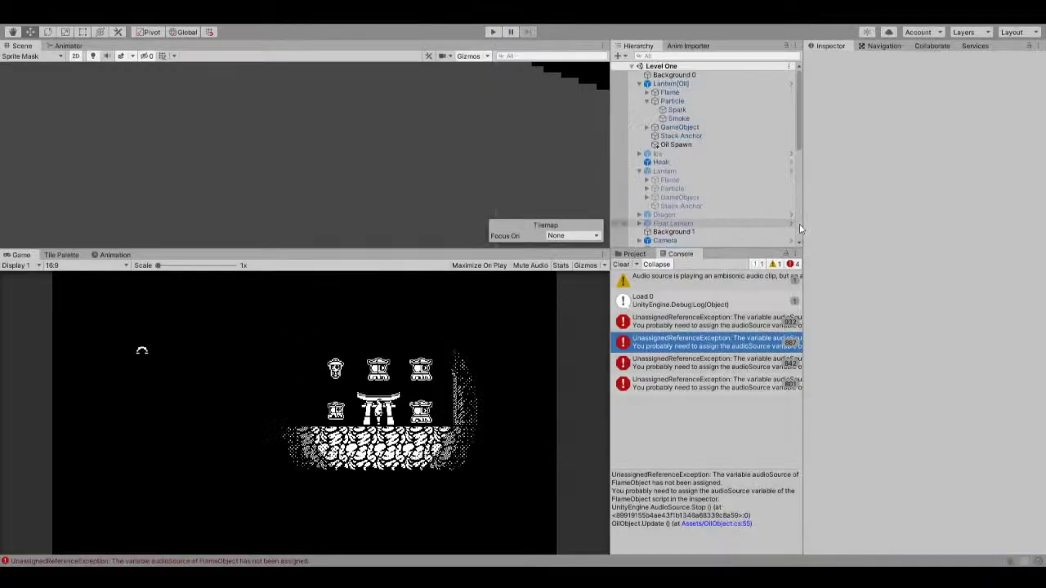
# Search the project assets for "oil" and select the Oil prefab.
pyautogui.click(634, 253)
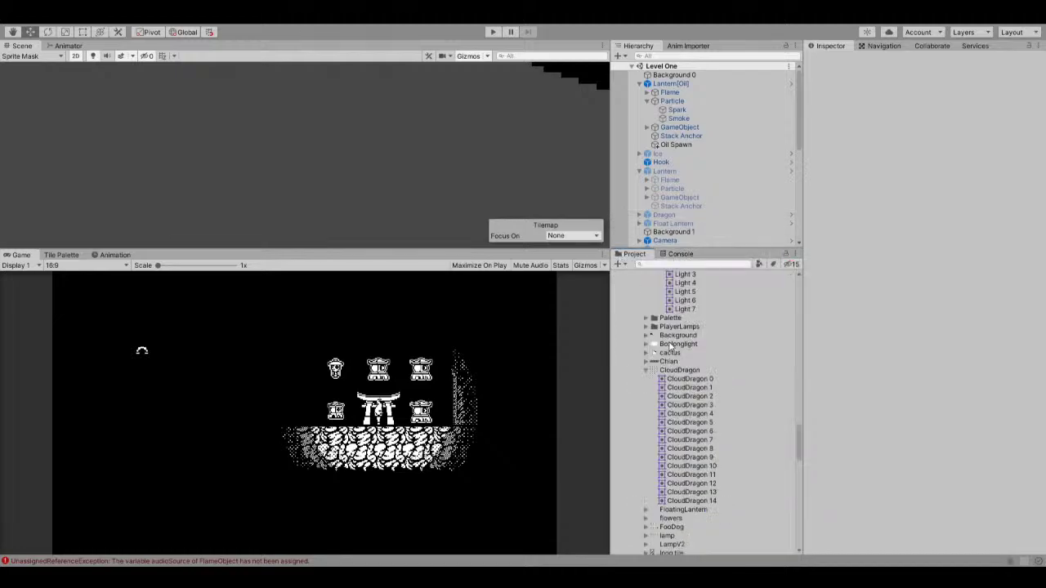
pyautogui.scroll(-10, 670, 343)
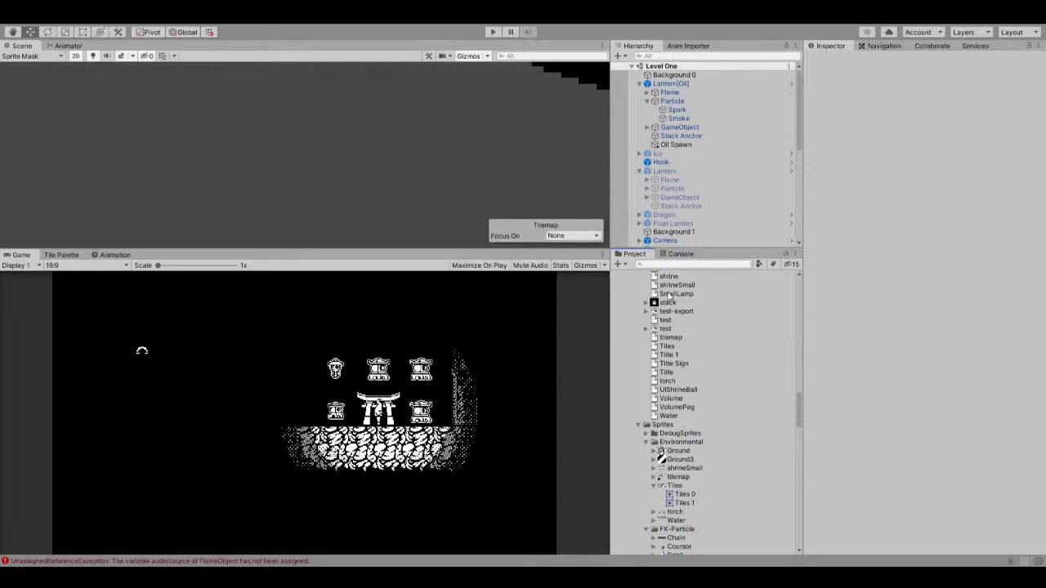
pyautogui.click(669, 267)
pyautogui.write('oil')
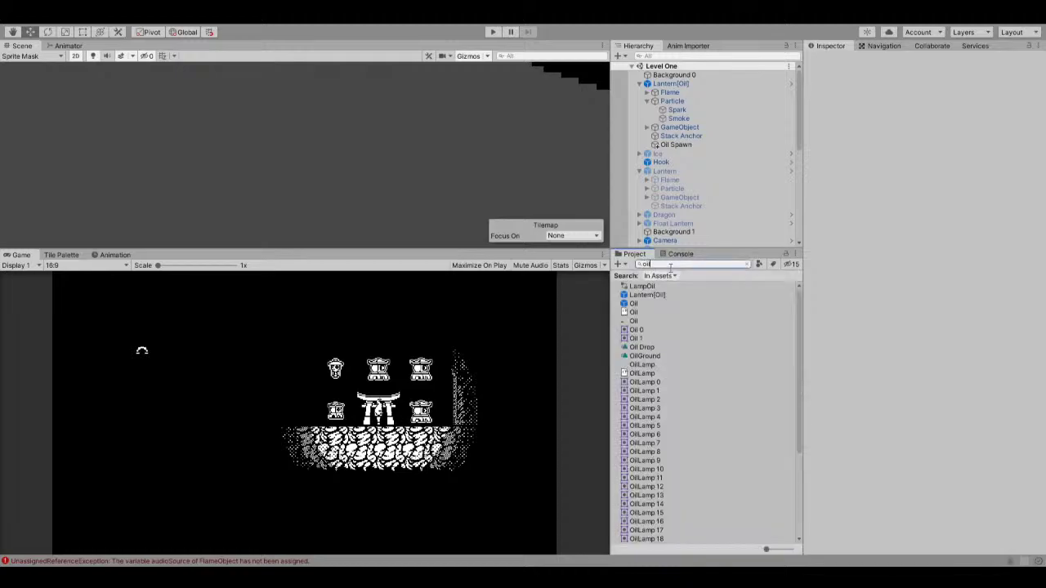
pyautogui.click(645, 303)
# Assign the Oil prefab's own Audio Source component to the Audio Source reference of its Flame Object script.
pyautogui.scroll(-7, 969, 398)
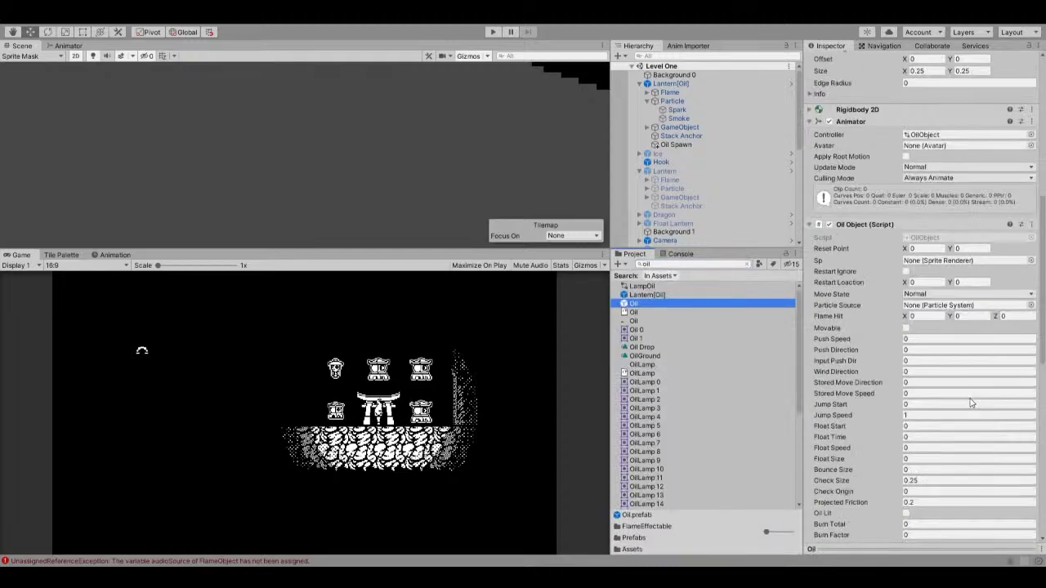
pyautogui.scroll(-10, 969, 398)
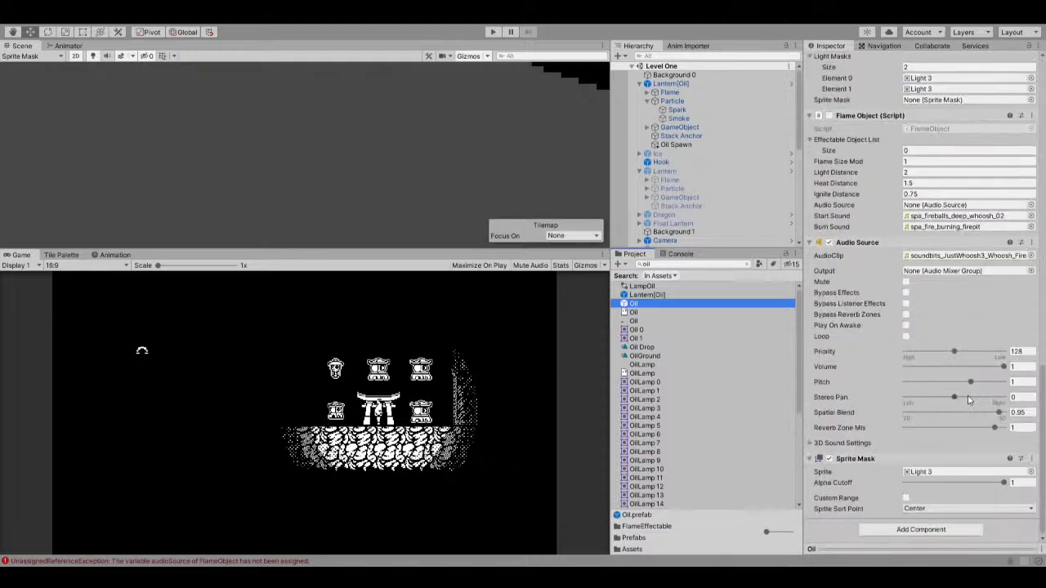
pyautogui.scroll(10, 968, 395)
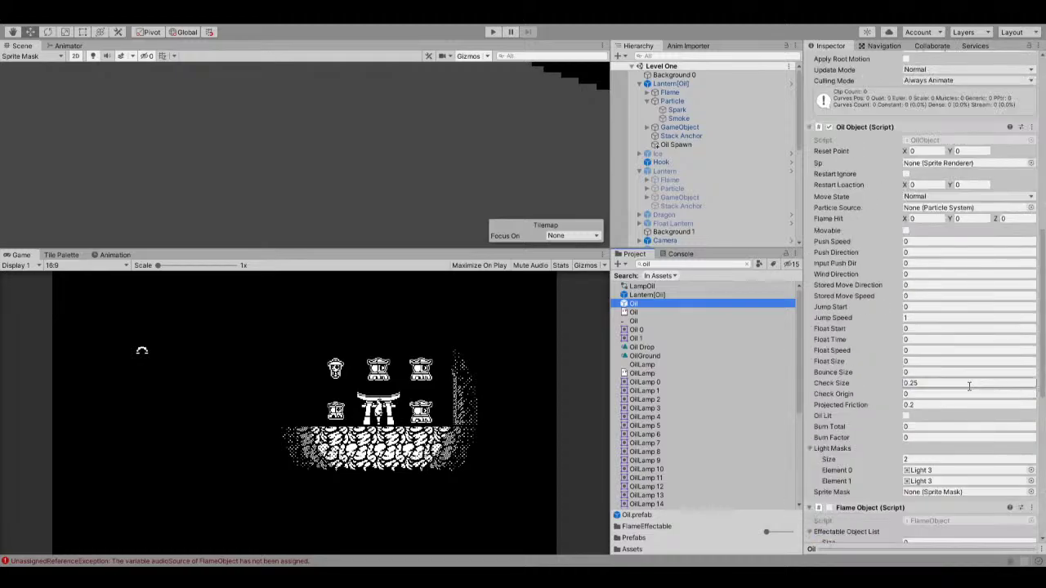
pyautogui.scroll(-9, 969, 388)
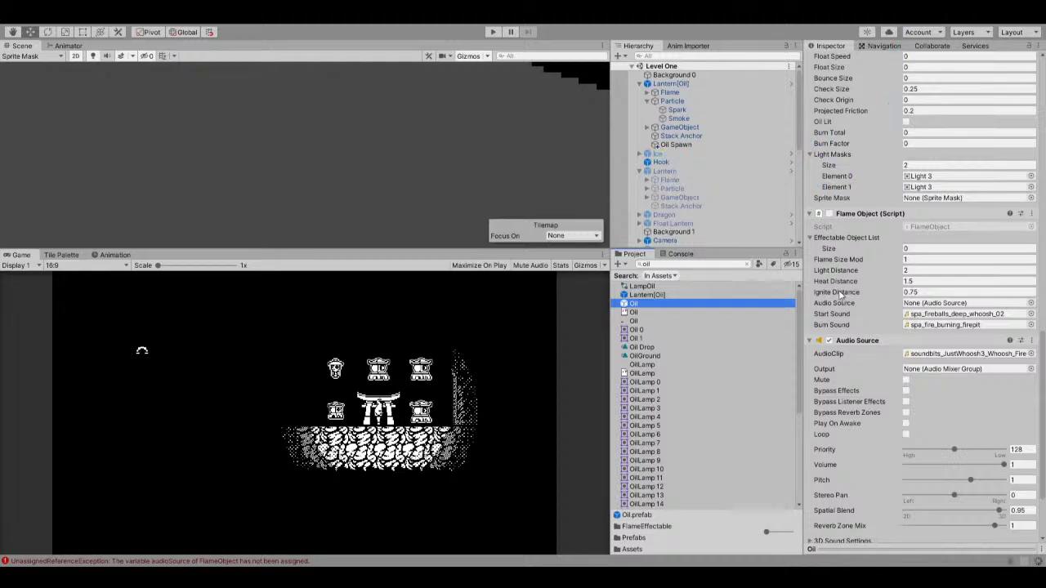
pyautogui.scroll(5, 874, 342)
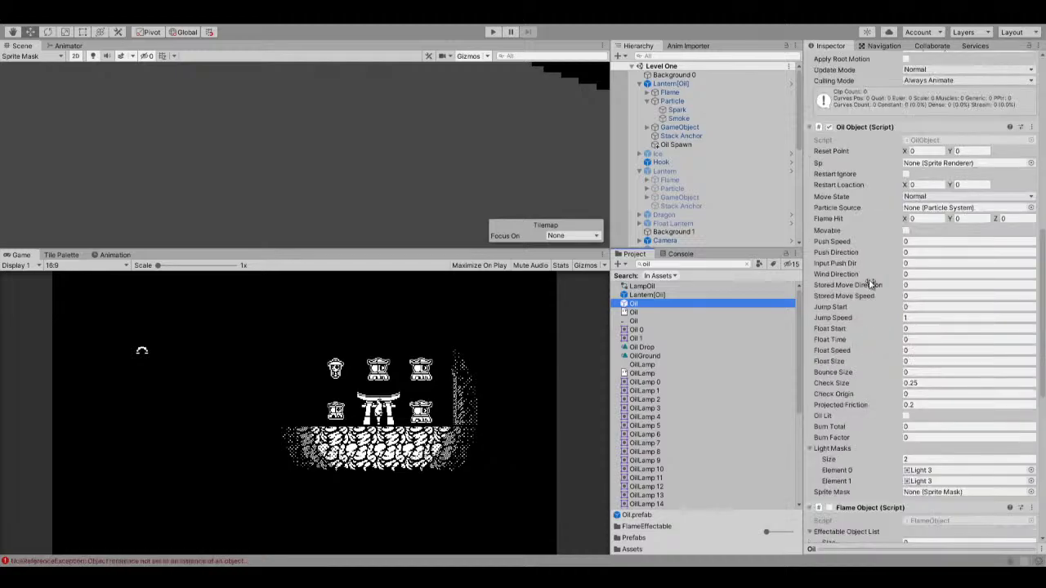
pyautogui.scroll(-8, 870, 286)
pyautogui.moveTo(866, 243); pyautogui.dragTo(940, 205)
# Show the console and play-test the level with the updated Oil prefab.
pyautogui.hotkey('ctrl', 'shift', 'c')
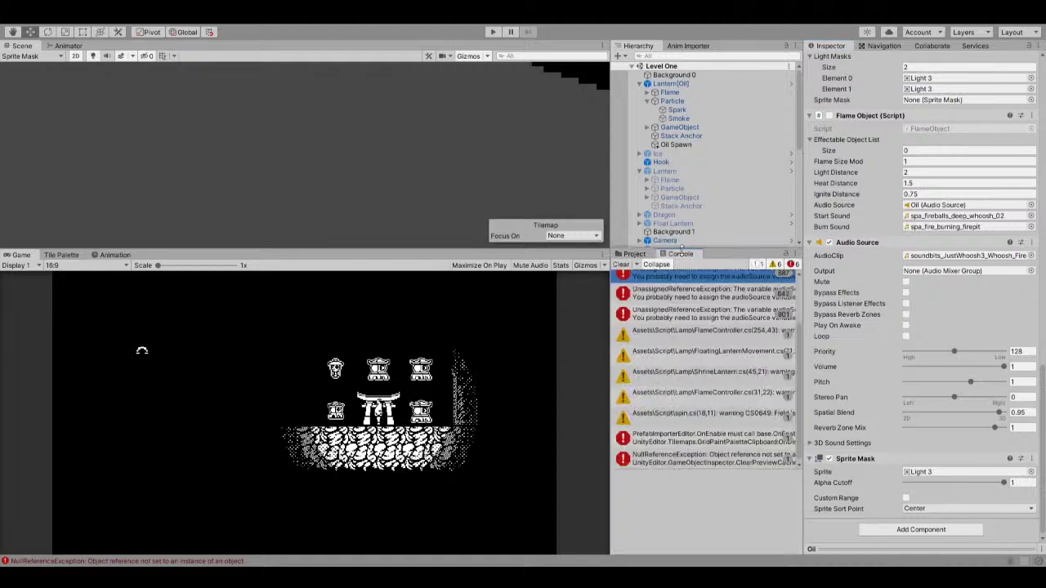
pyautogui.click(491, 32)
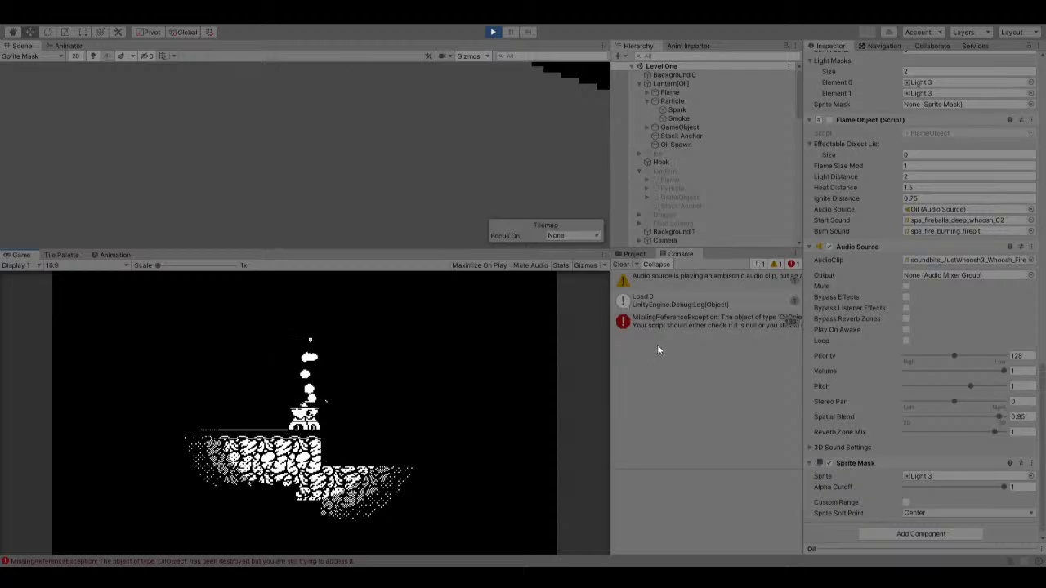
# Inspect the MissingReferenceException details in the console, stop the game, and briefly play-test the level again.
pyautogui.click(669, 324)
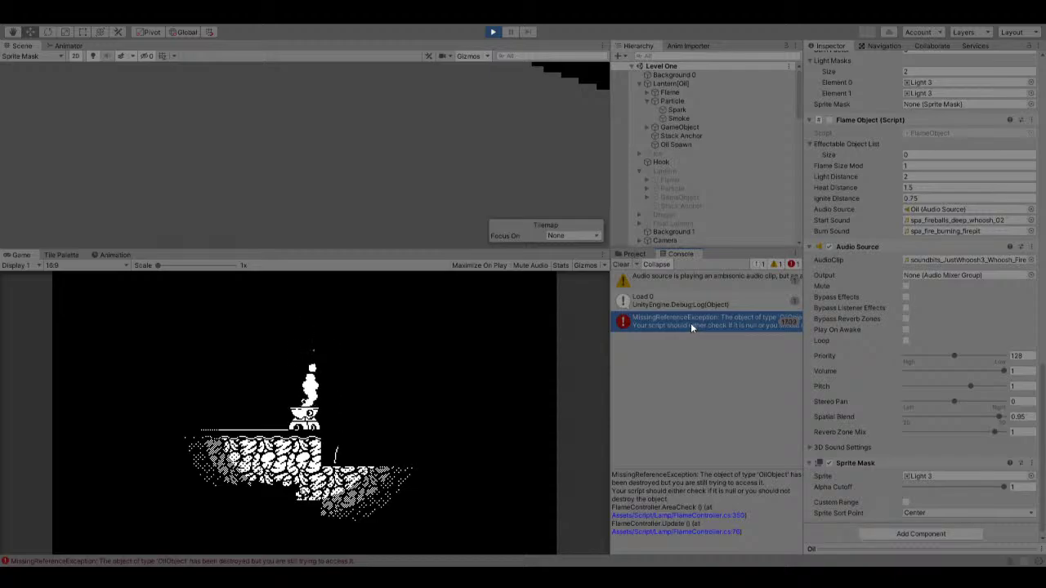
pyautogui.click(495, 32)
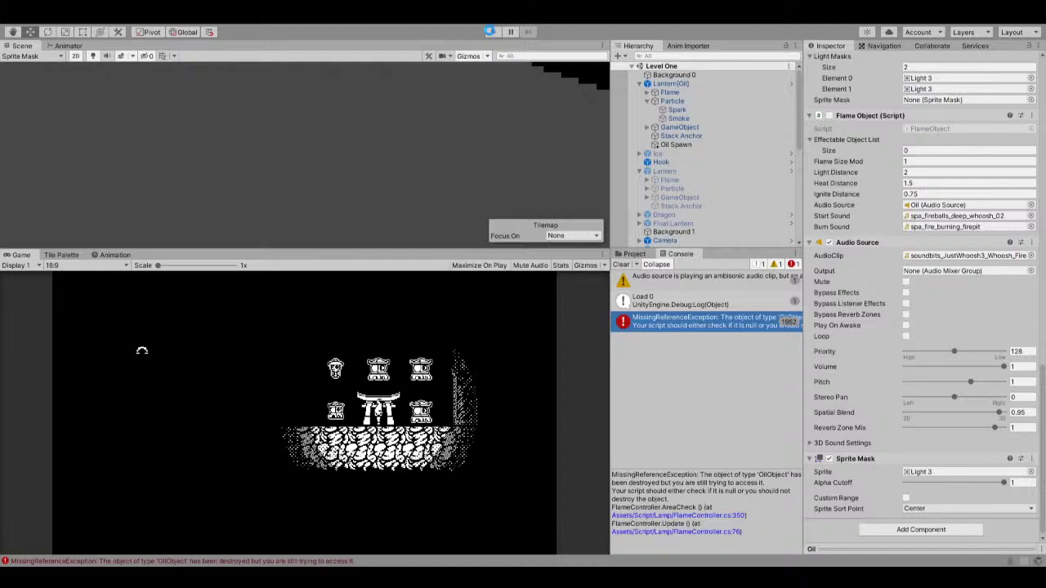
pyautogui.click(490, 33)
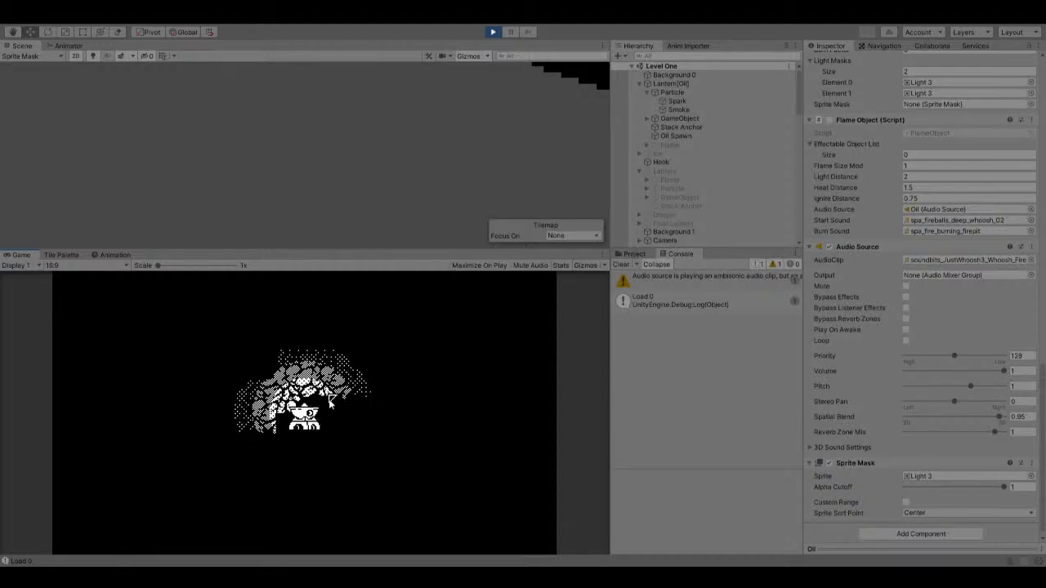
pyautogui.click(495, 32)
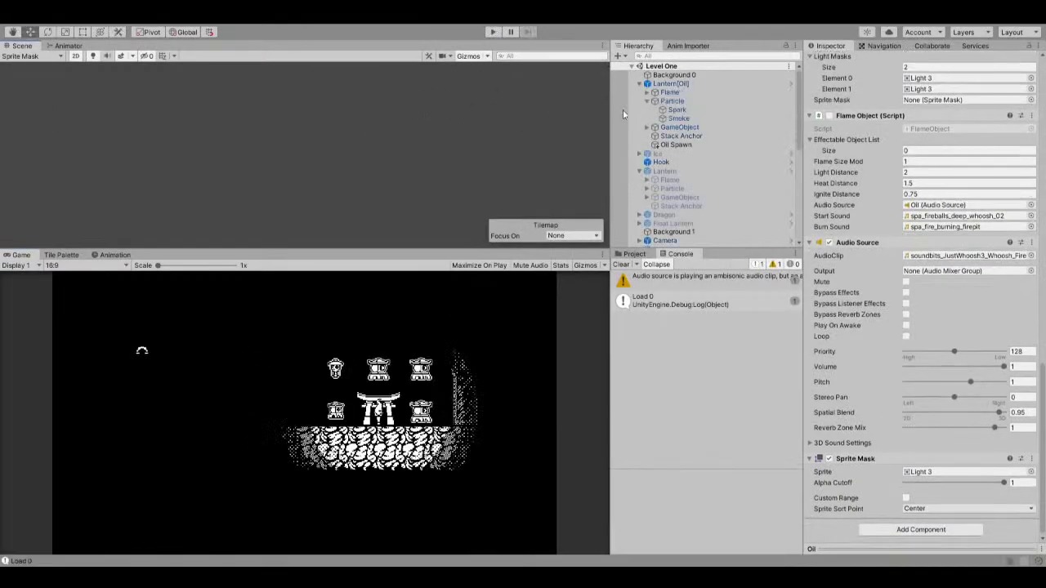
# Frame the Lantern[Oil] object in the scene and play-test the level while checking its Flame child's Flame Controller settings.
pyautogui.doubleClick(670, 84)
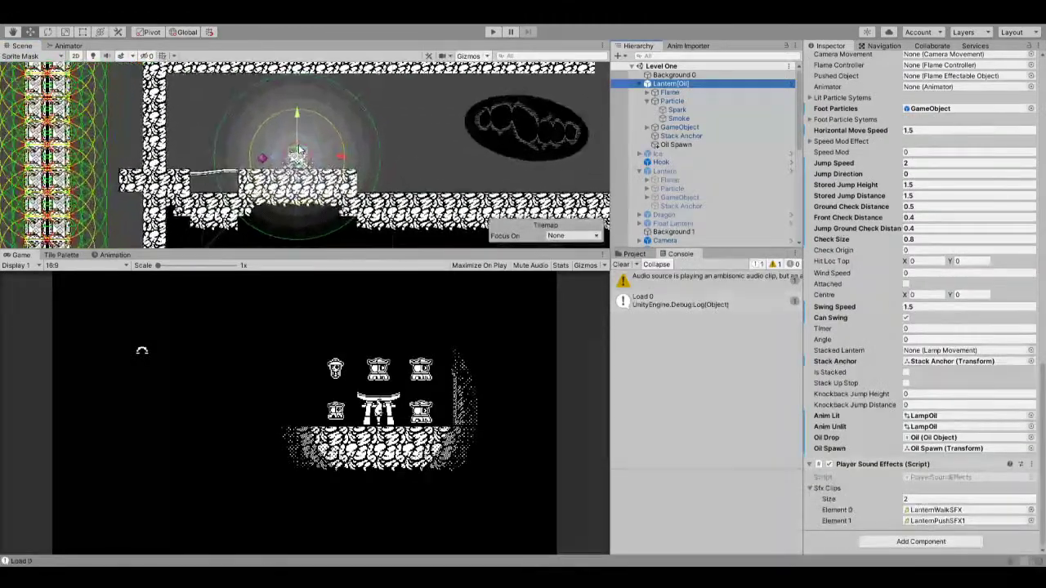
pyautogui.scroll(3, 299, 150)
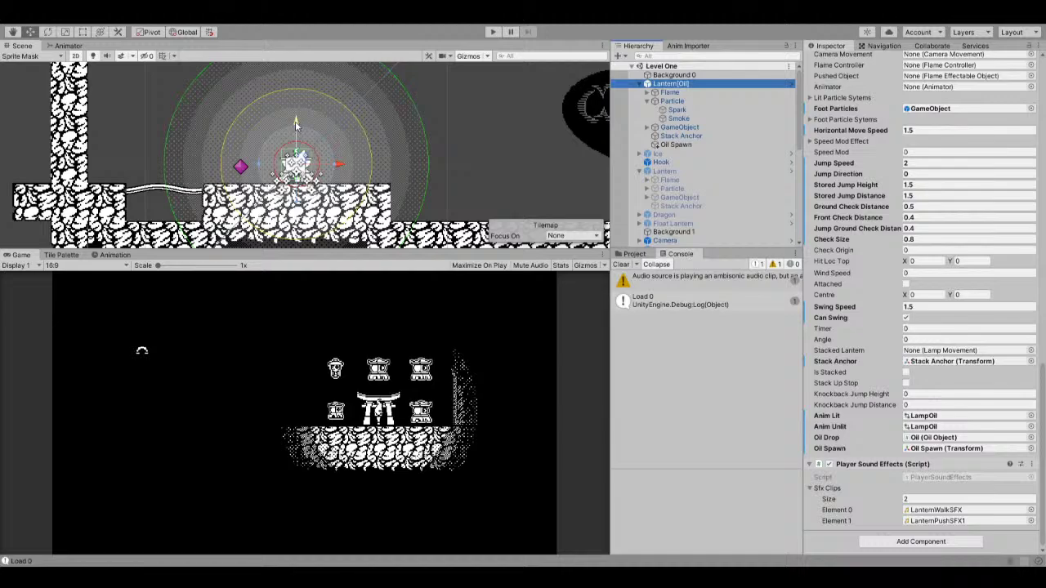
pyautogui.click(494, 33)
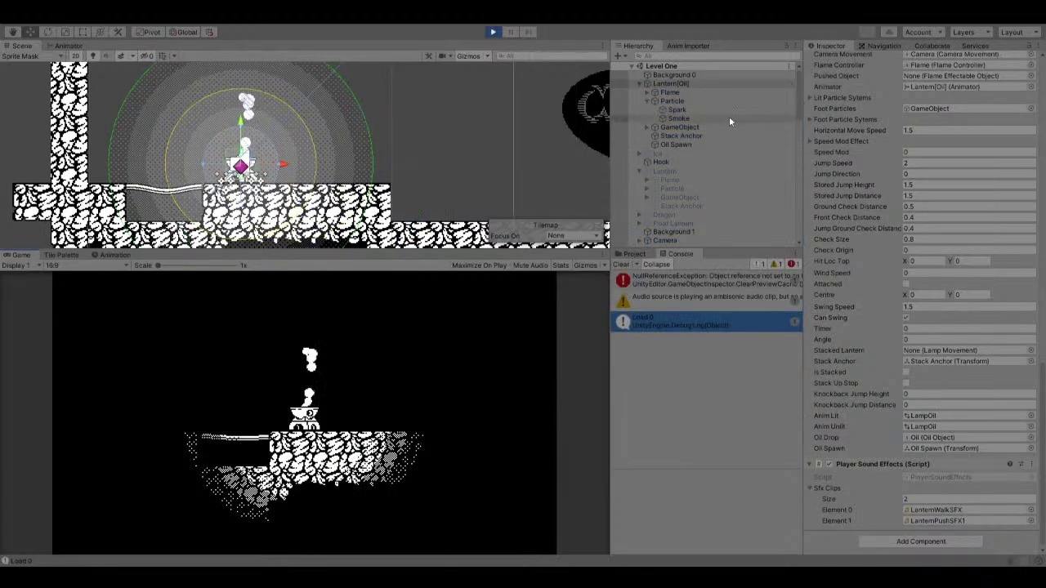
pyautogui.click(714, 92)
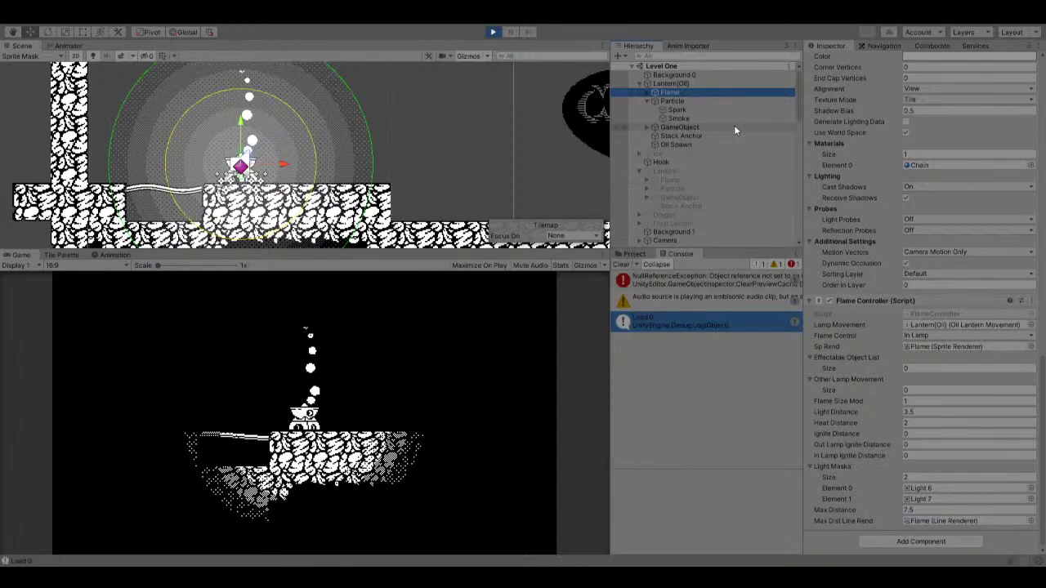
pyautogui.click(378, 132)
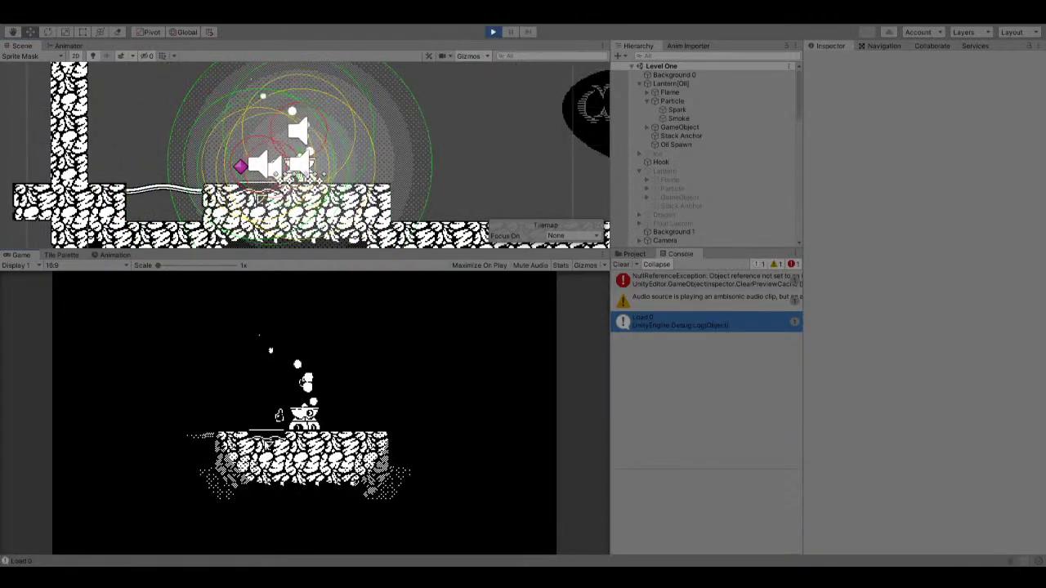
# Inspect a spawned Oil clone's light mask, Sprite Mask and Flame Object settings, and stop the game.
pyautogui.click(303, 163)
pyautogui.click(256, 188)
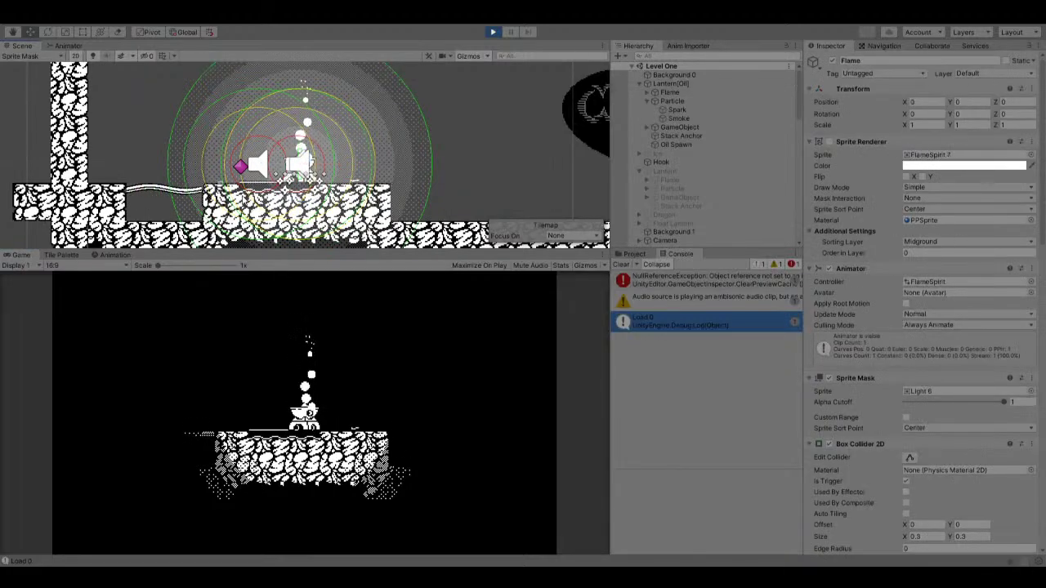
pyautogui.click(256, 188)
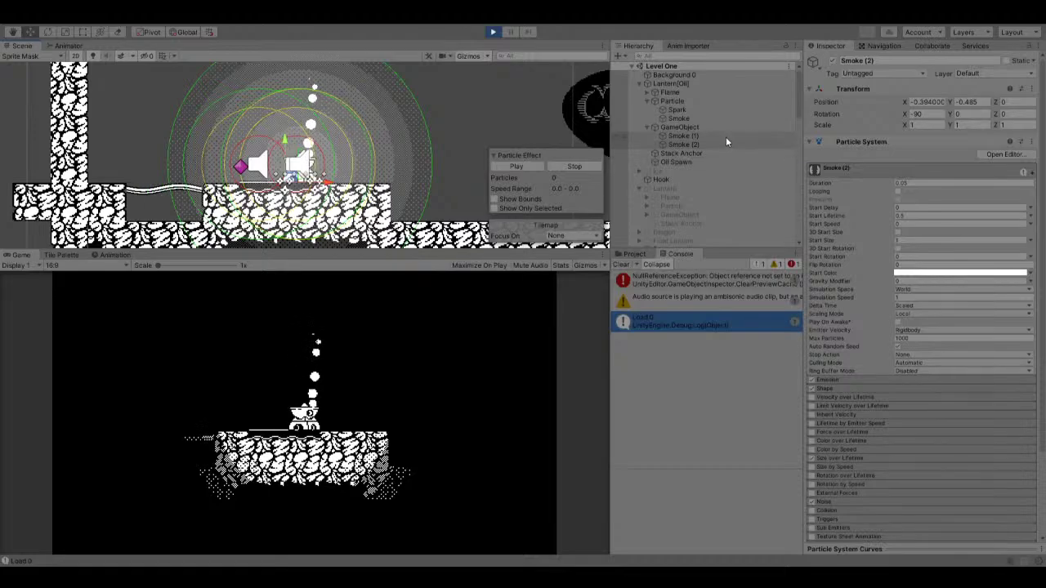
pyautogui.scroll(-5, 685, 205)
pyautogui.scroll(-1, 692, 229)
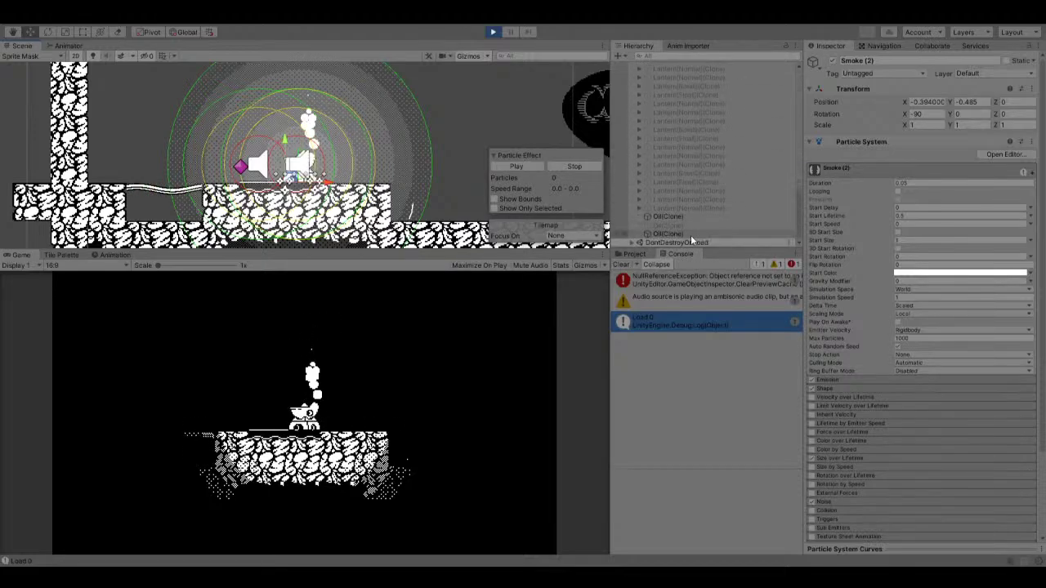
pyautogui.click(678, 211)
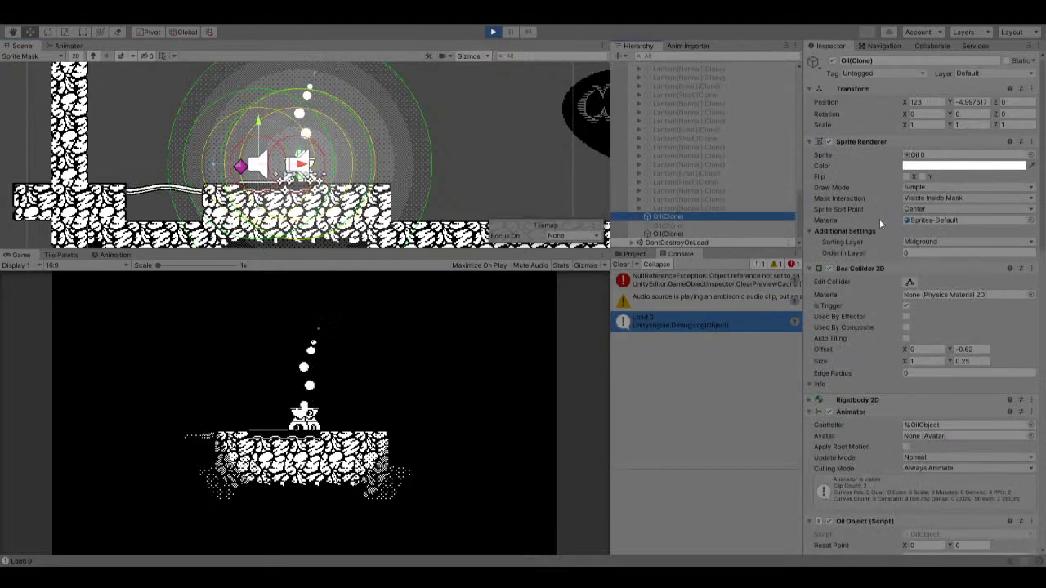
pyautogui.scroll(-4, 895, 281)
pyautogui.scroll(-8, 897, 289)
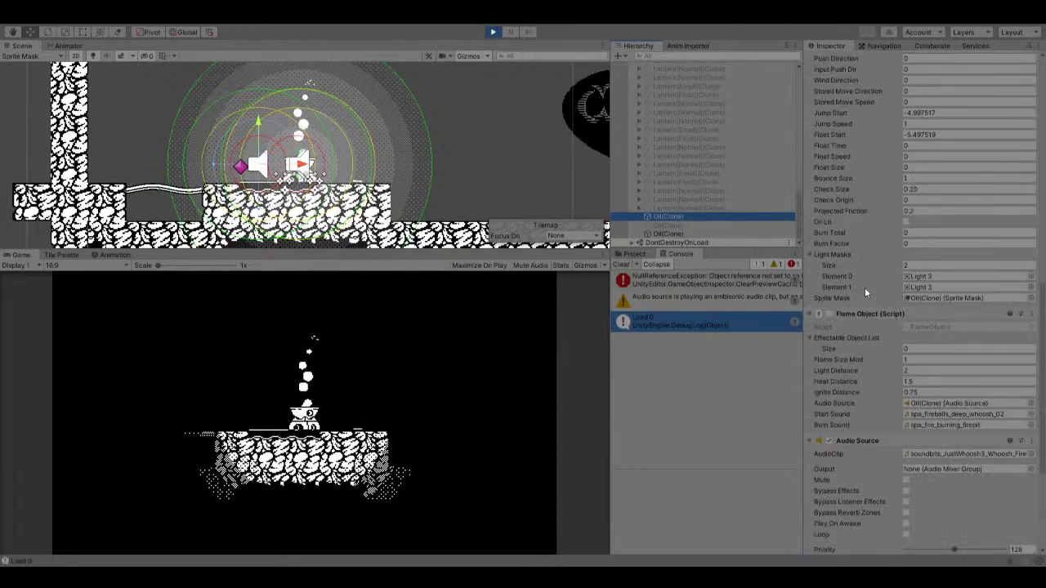
pyautogui.click(286, 390)
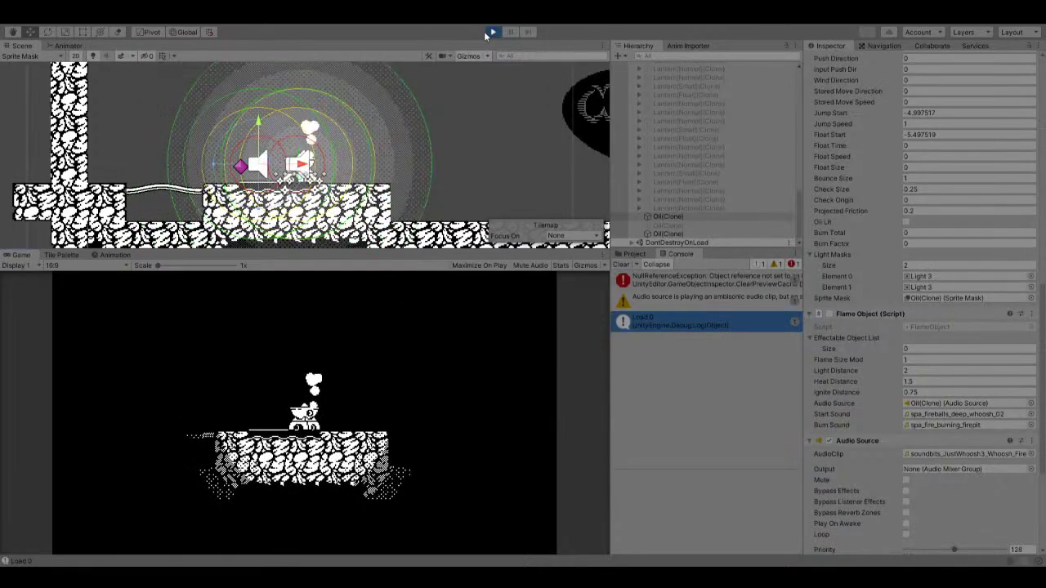
pyautogui.hotkey('ctrl', 'p')
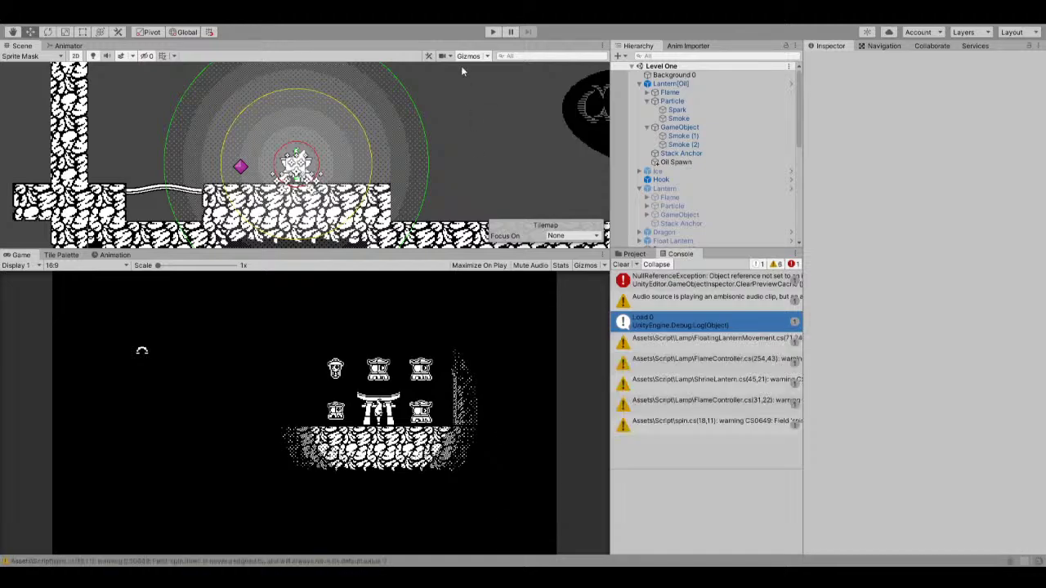
# Play-test the level again, move the lantern right, and select the first spawned Oil clone in the scene.
pyautogui.click(492, 32)
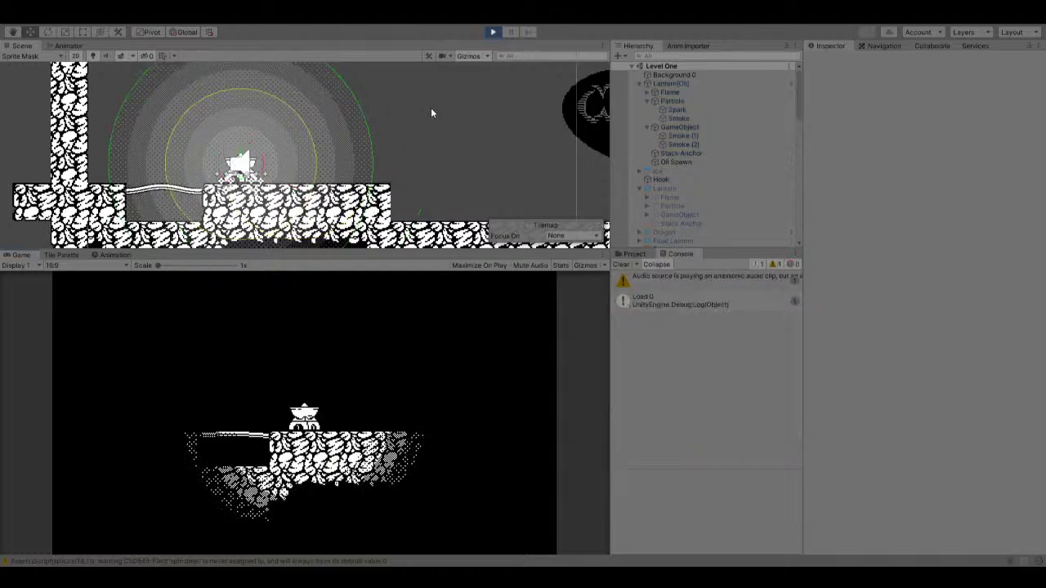
pyautogui.press('Right')
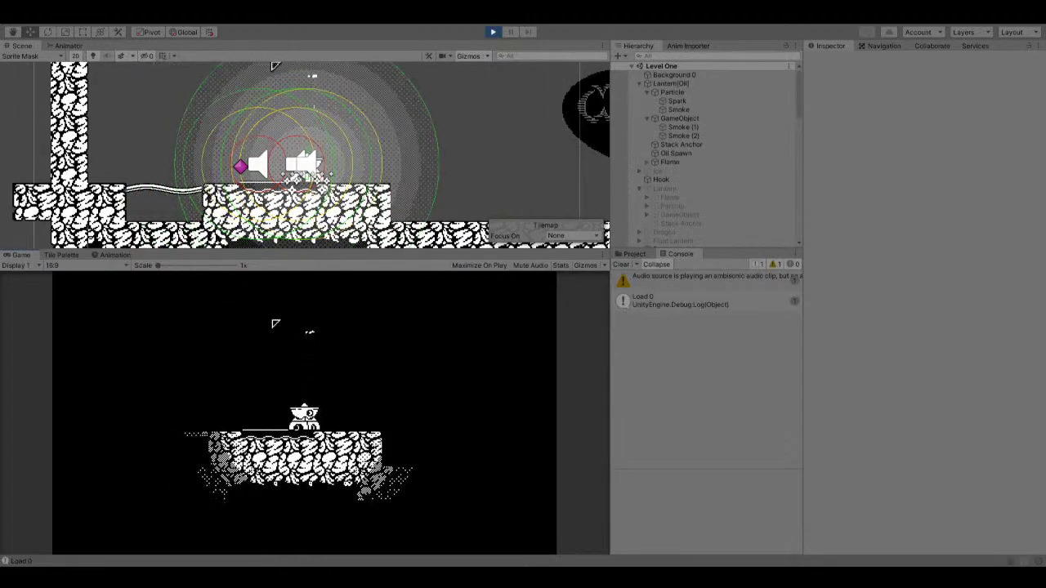
pyautogui.click(262, 189)
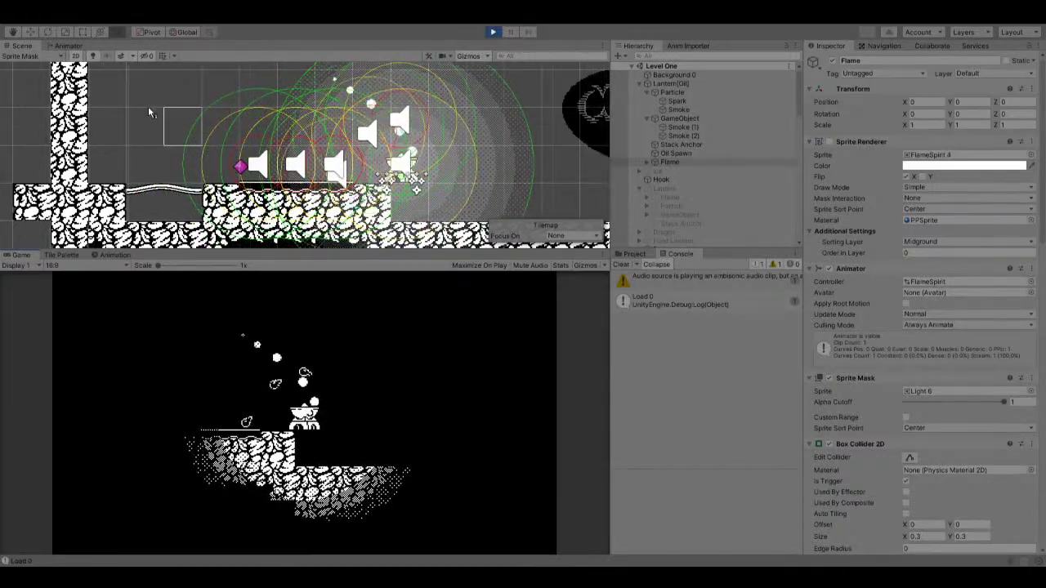
pyautogui.click(256, 187)
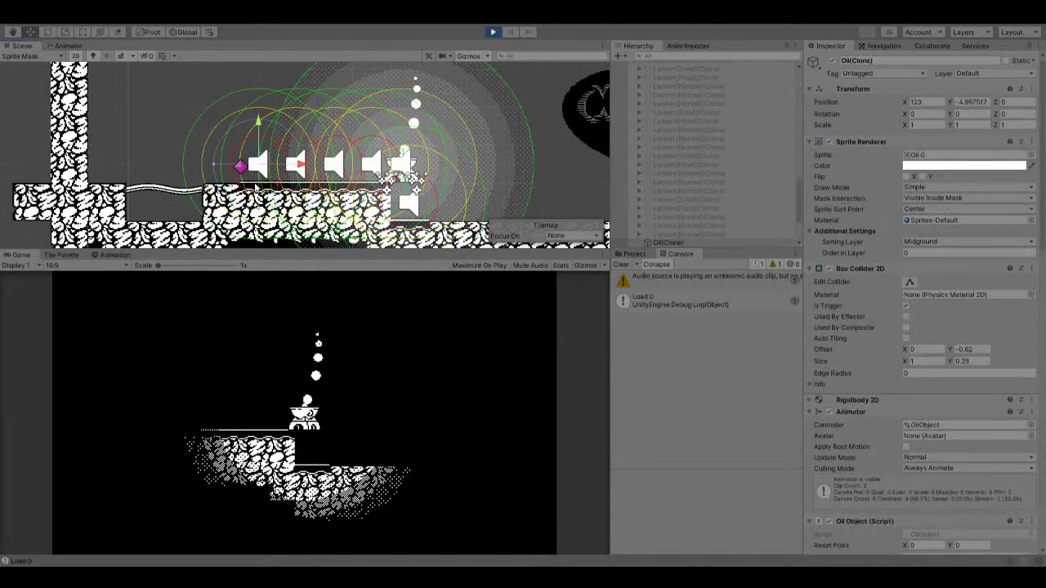
# Examine the Oil clone's Animator, Oil Object and Flame Object settings, and stop the game.
pyautogui.scroll(-3, 940, 421)
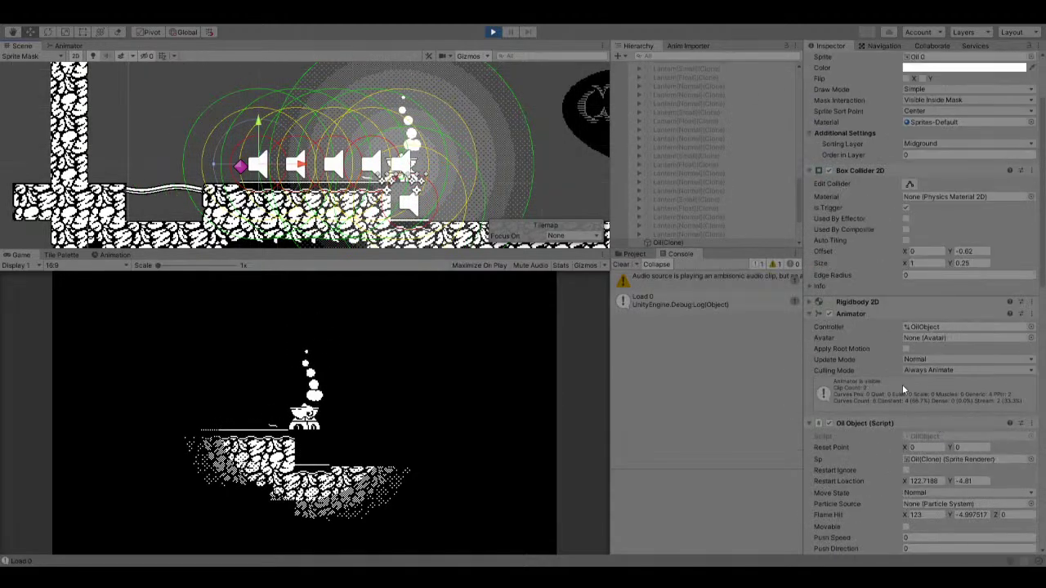
pyautogui.scroll(-15, 882, 373)
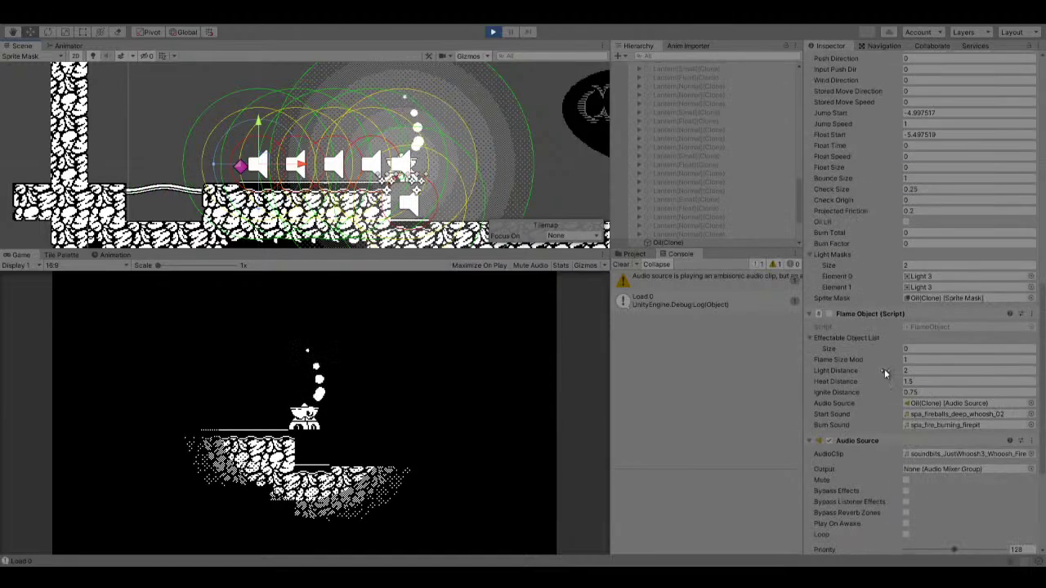
pyautogui.click(911, 349)
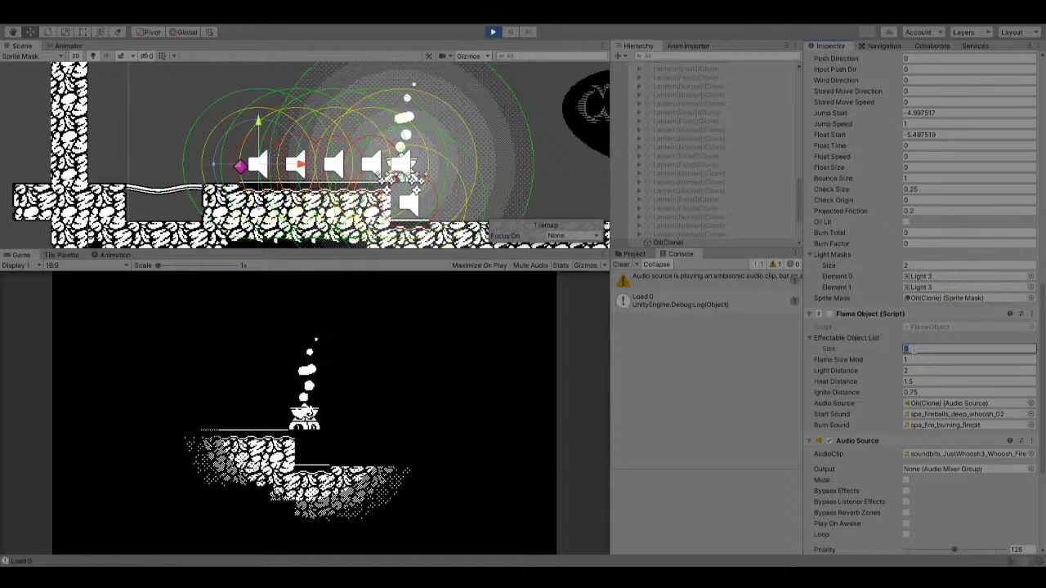
pyautogui.click(834, 314)
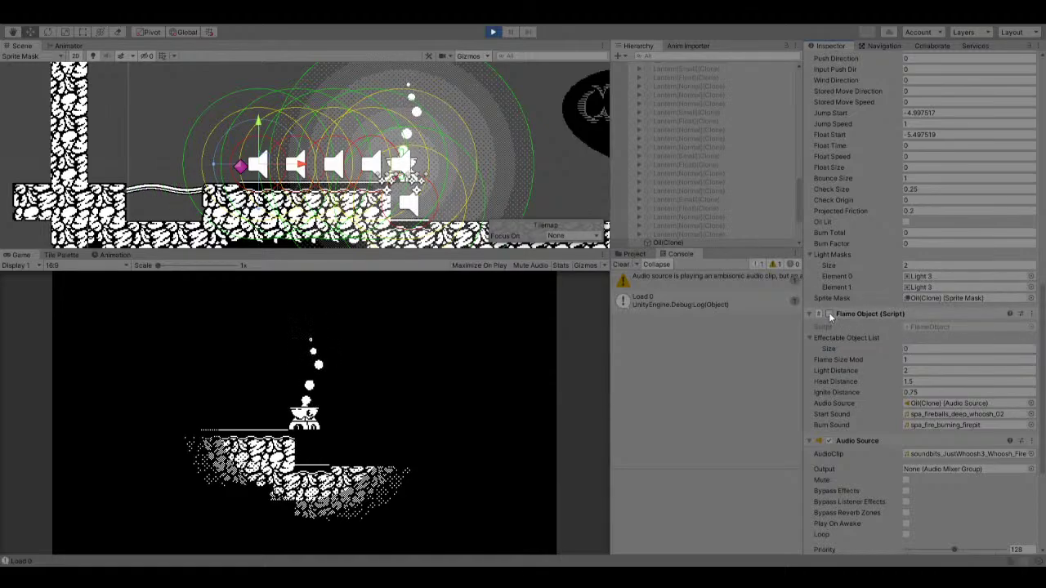
pyautogui.scroll(6, 872, 291)
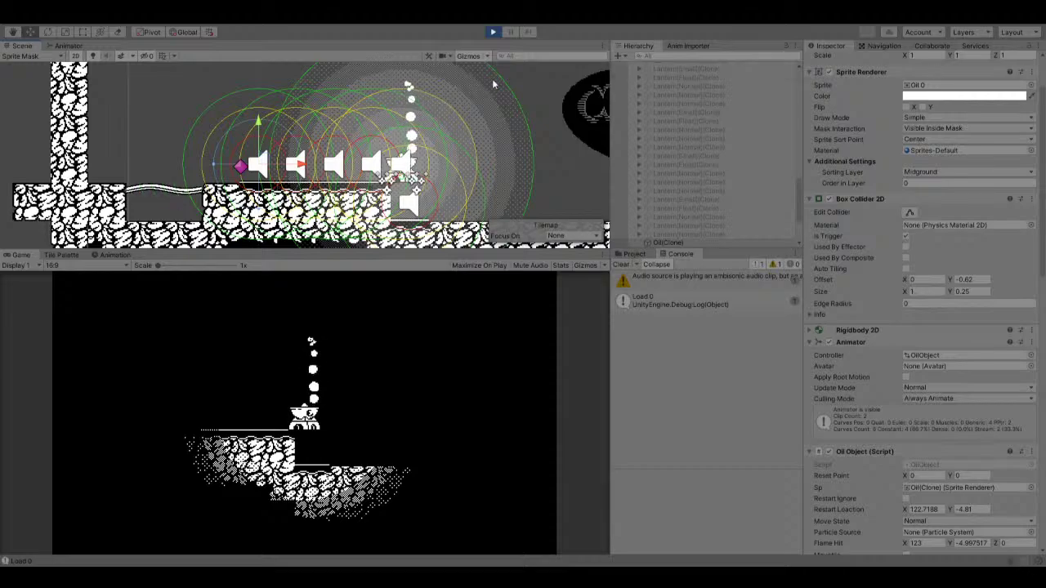
pyautogui.click(494, 32)
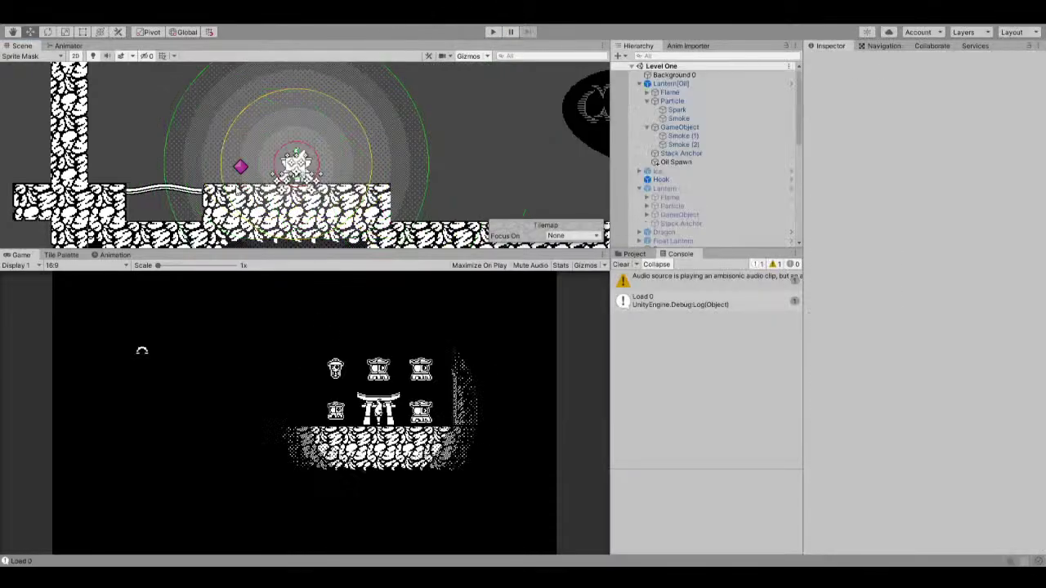
# Show the Animation window and select the Oil prefab among the "oil" project assets.
pyautogui.scroll(-3, 751, 170)
pyautogui.scroll(-2, 700, 154)
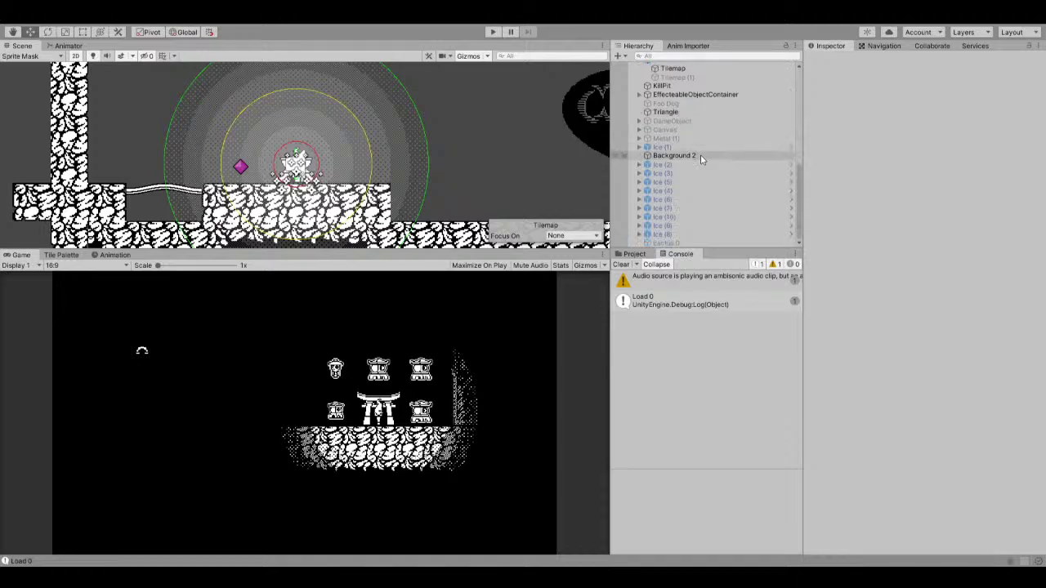
pyautogui.click(635, 254)
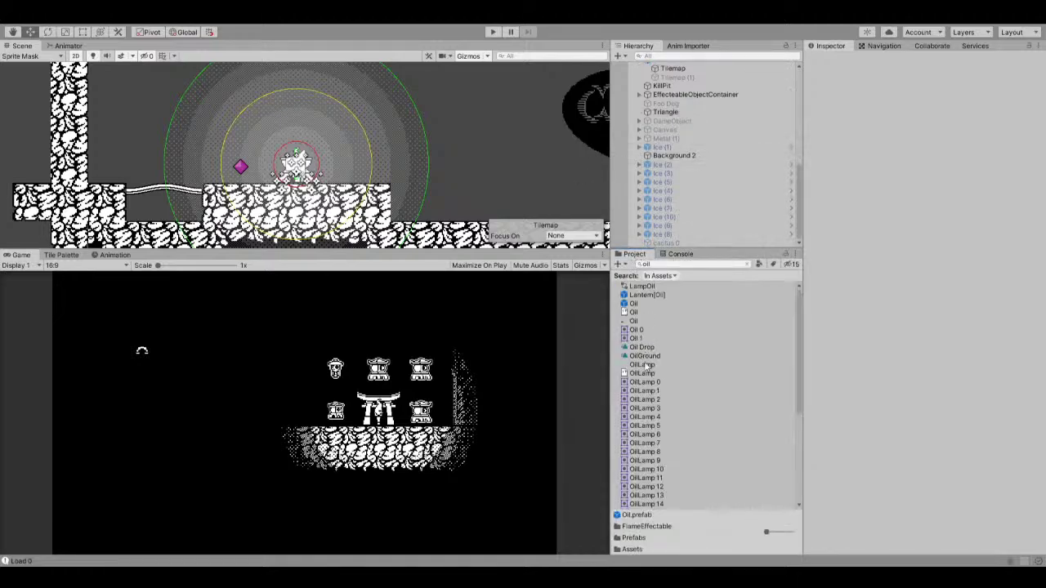
pyautogui.scroll(-5, 645, 335)
pyautogui.click(114, 255)
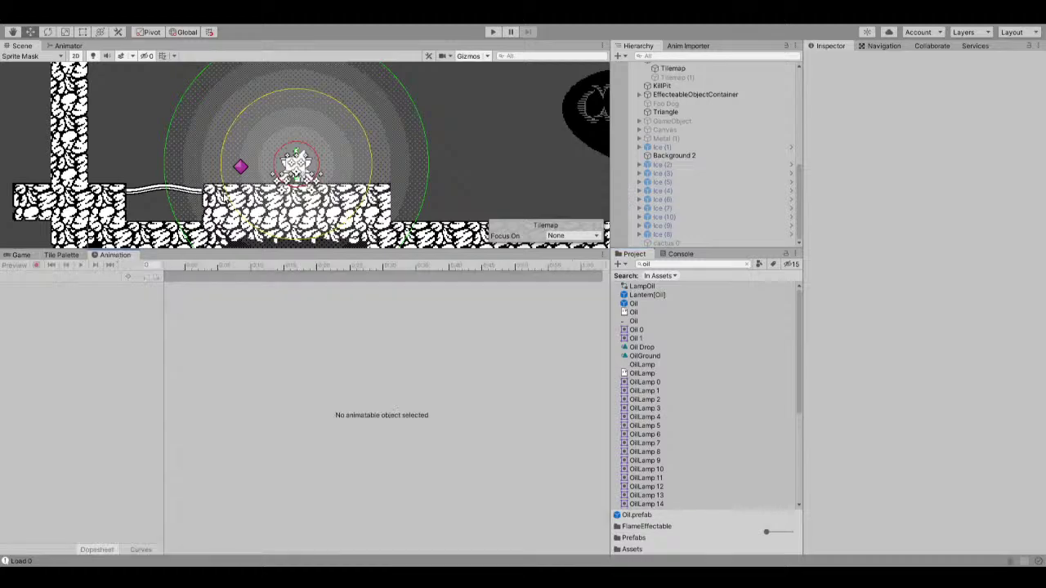
pyautogui.click(635, 313)
pyautogui.click(639, 304)
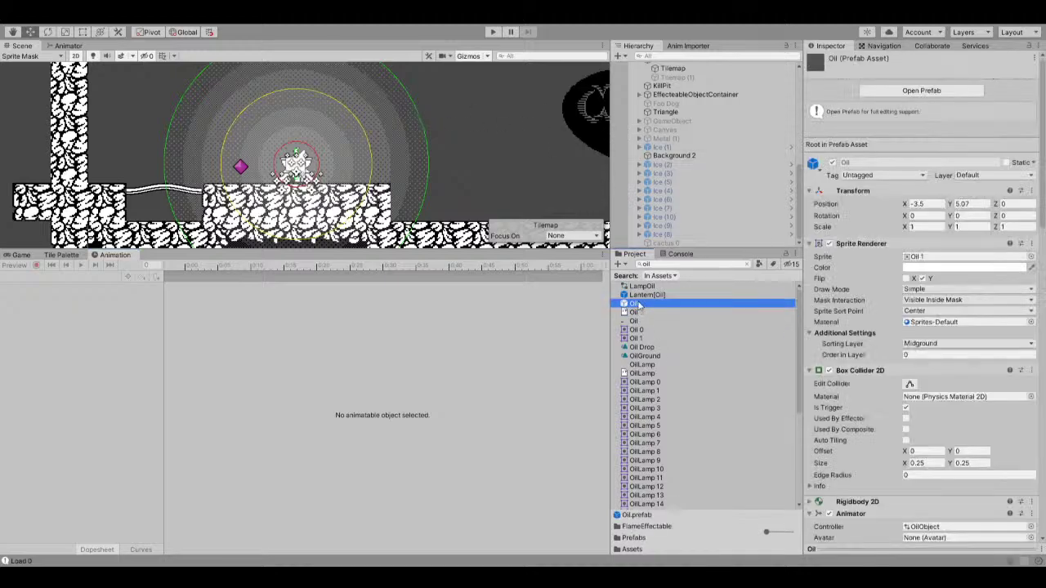
pyautogui.click(640, 305)
pyautogui.press('Escape')
pyautogui.click(72, 255)
pyautogui.click(107, 256)
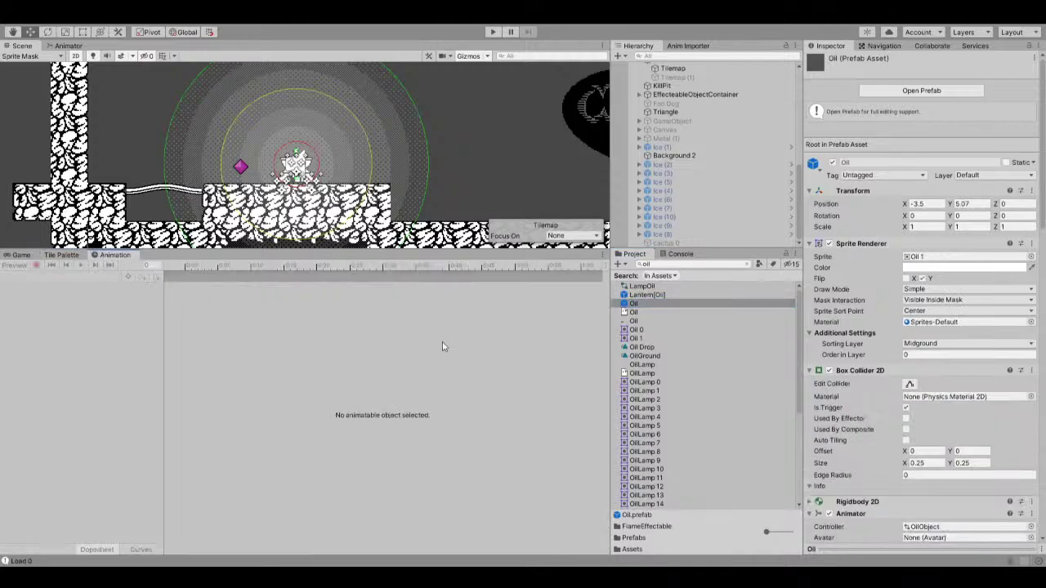
# Open the OilObject animator controller used by the Oil prefab's Animator component.
pyautogui.click(632, 322)
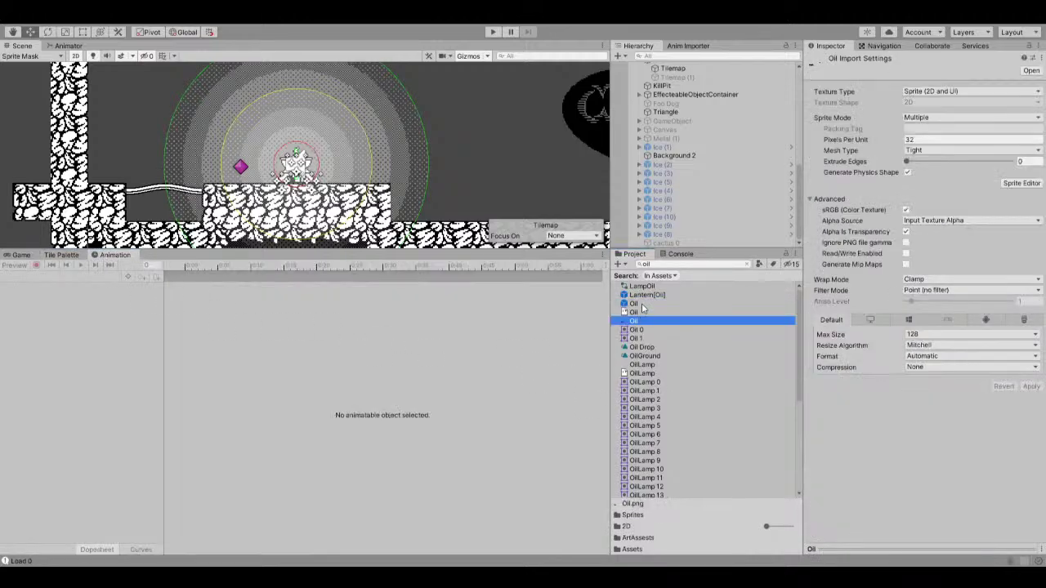
pyautogui.click(634, 303)
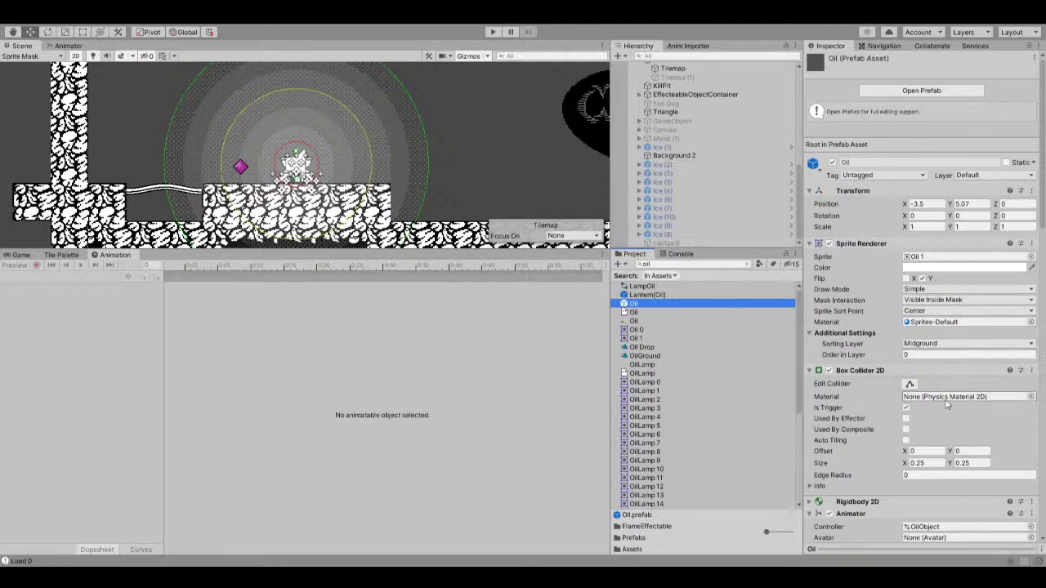
pyautogui.scroll(-5, 961, 309)
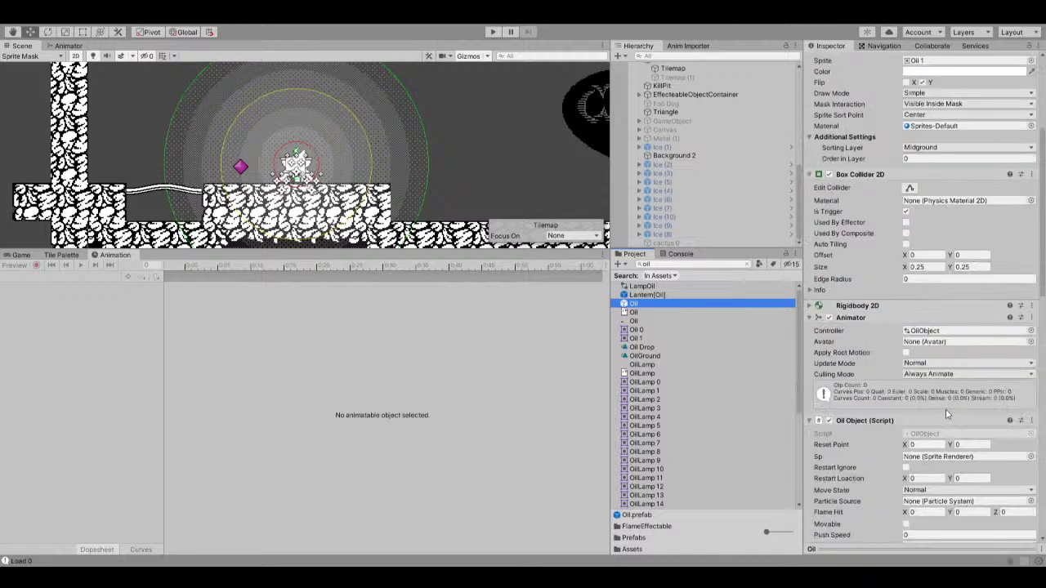
pyautogui.doubleClick(925, 331)
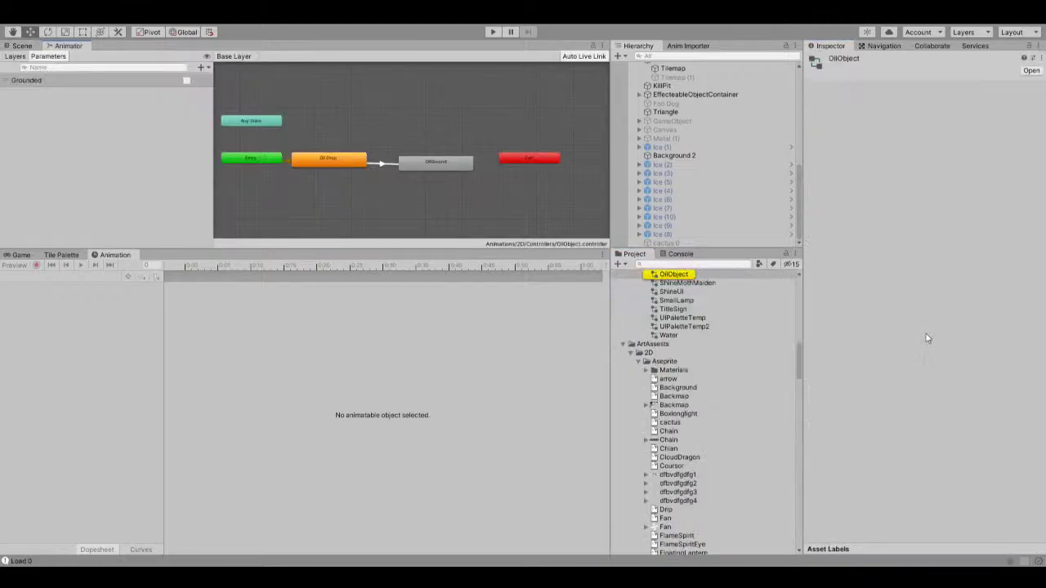
# Set the Box Collider 2D Size.y to 1 in the OilGround state's animation clip.
pyautogui.click(327, 160)
pyautogui.click(446, 167)
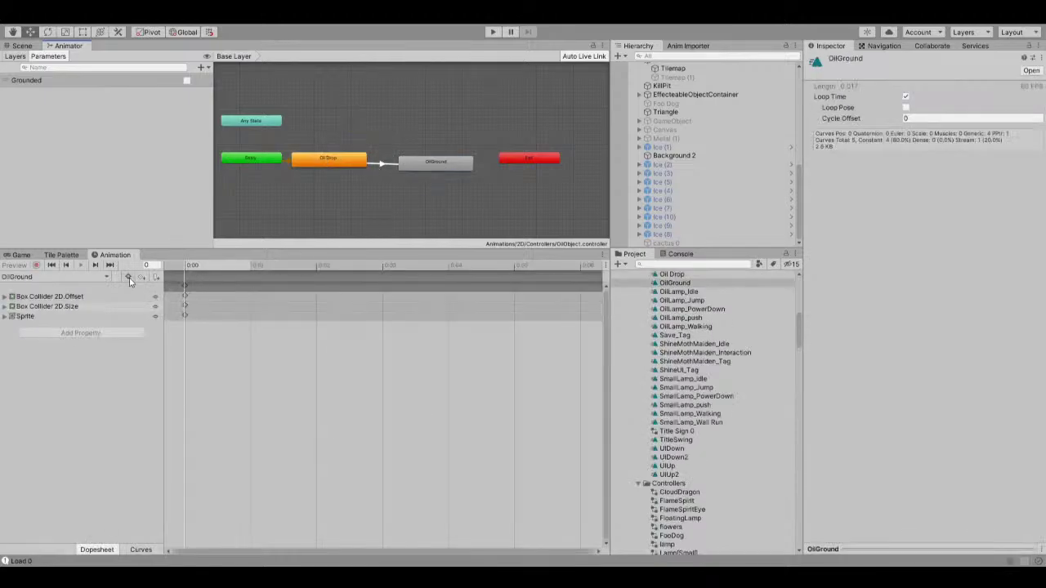
pyautogui.click(6, 307)
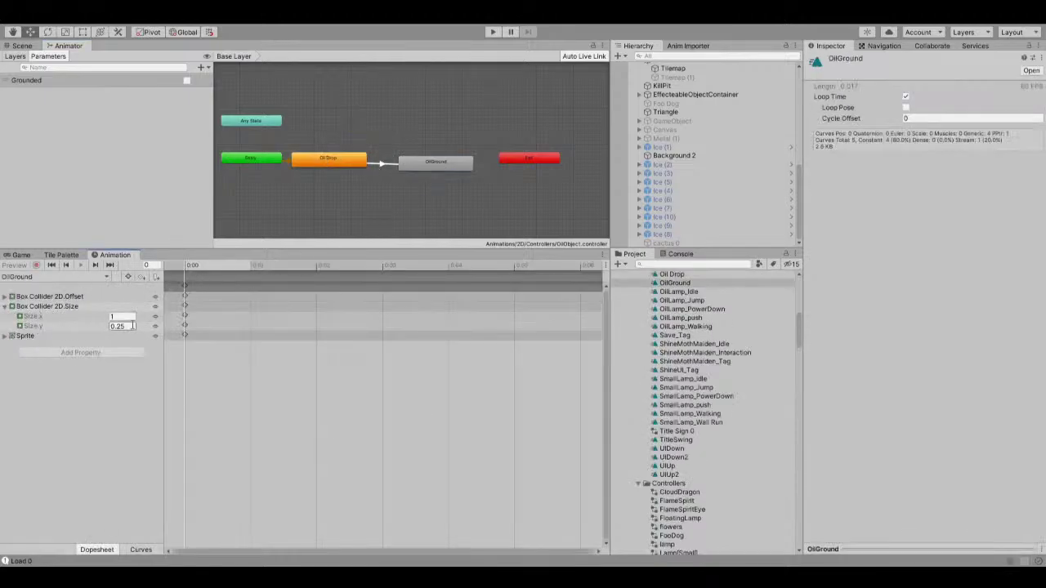
pyautogui.click(123, 326)
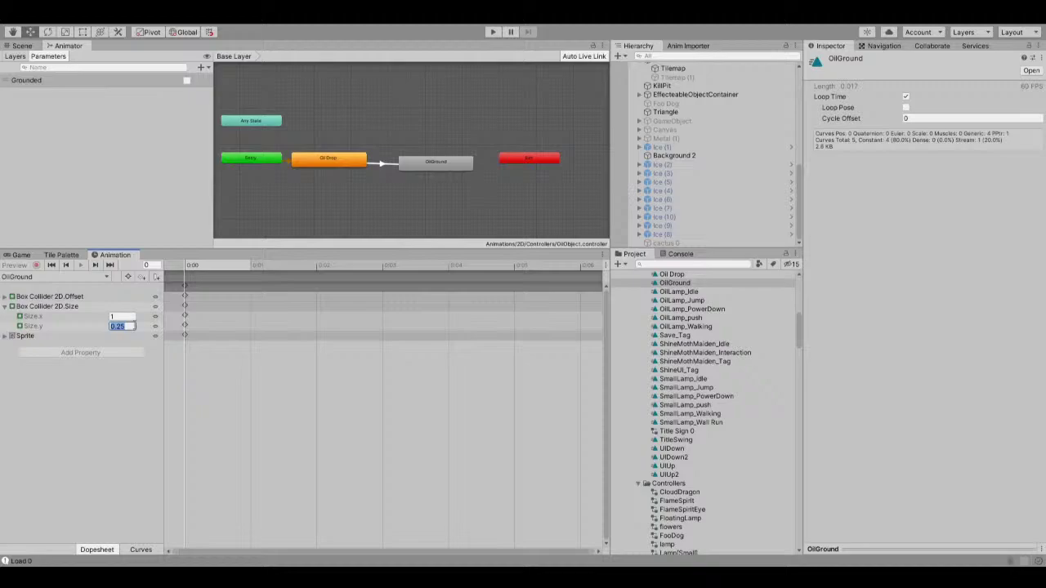
# Play-test the level in the Scene view, move the lantern right to drop oil, and select the first spawned Oil clone.
pyautogui.click(22, 46)
pyautogui.click(494, 32)
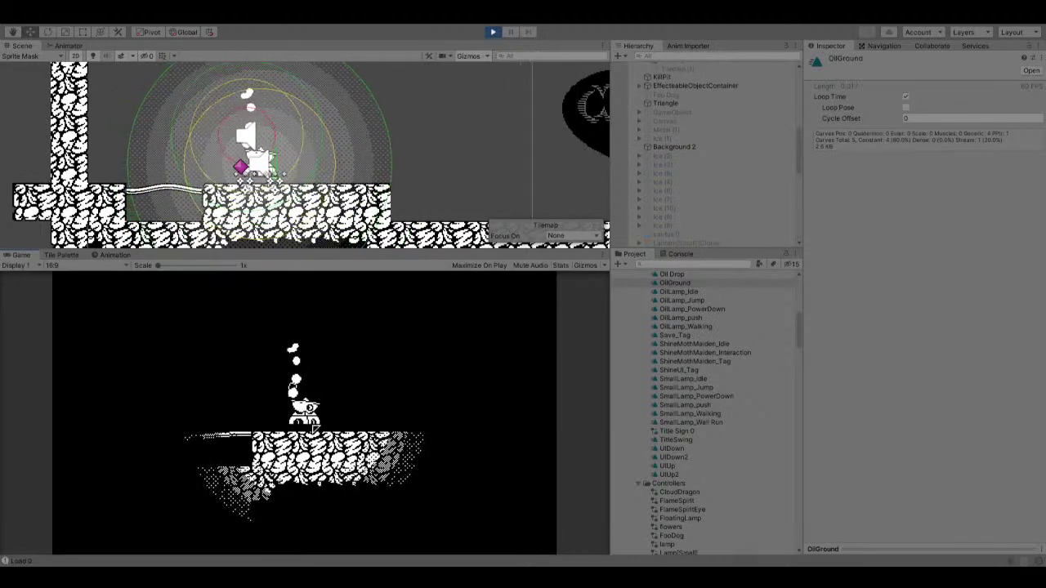
pyautogui.press('Right')
pyautogui.press('Right')
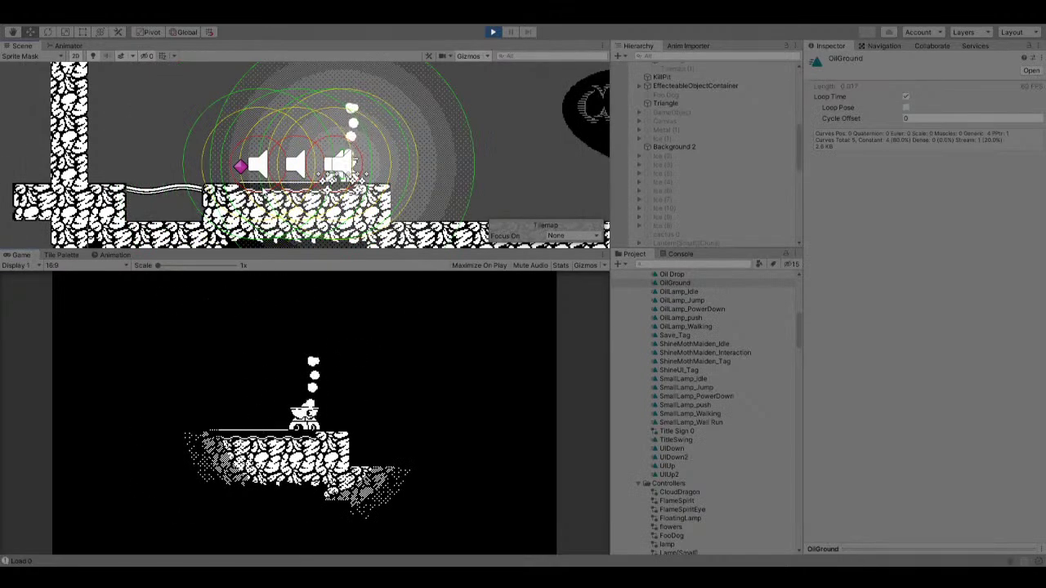
pyautogui.click(347, 163)
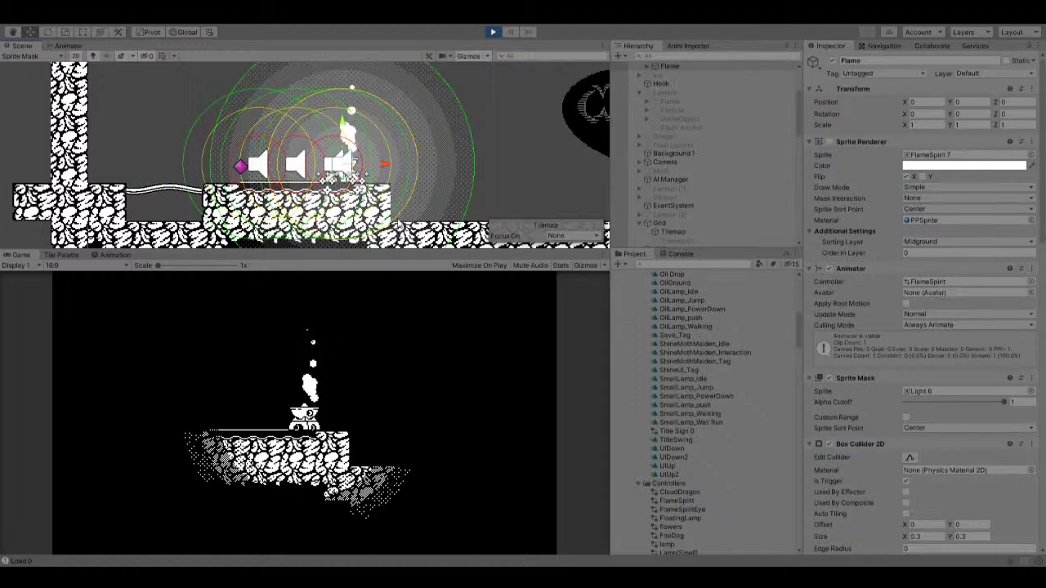
pyautogui.click(256, 186)
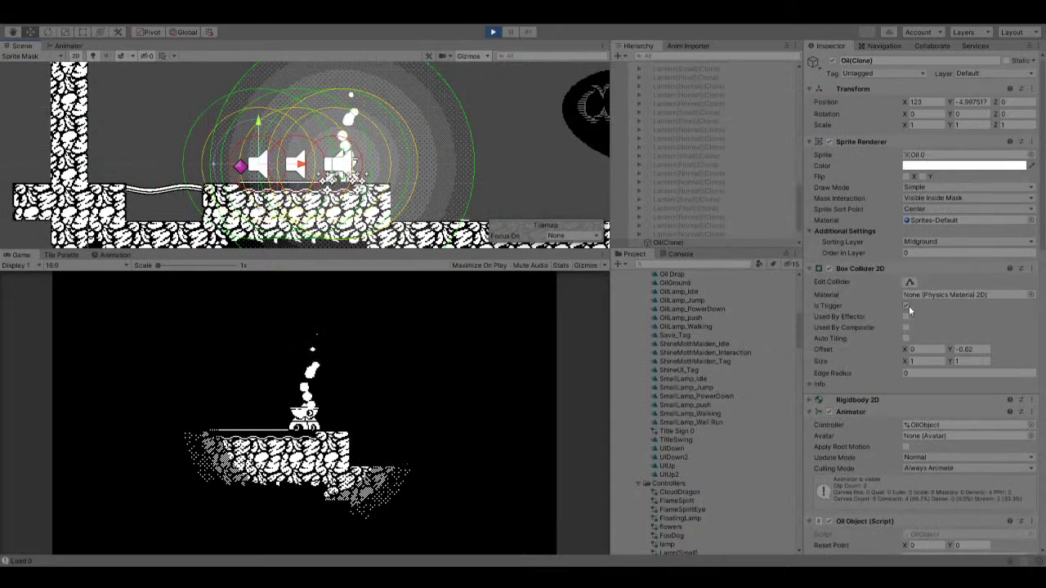
# Turn off Is Trigger on the Oil clone's Box Collider 2D during play and review its Oil Object, Flame Object and Audio Source settings.
pyautogui.click(906, 306)
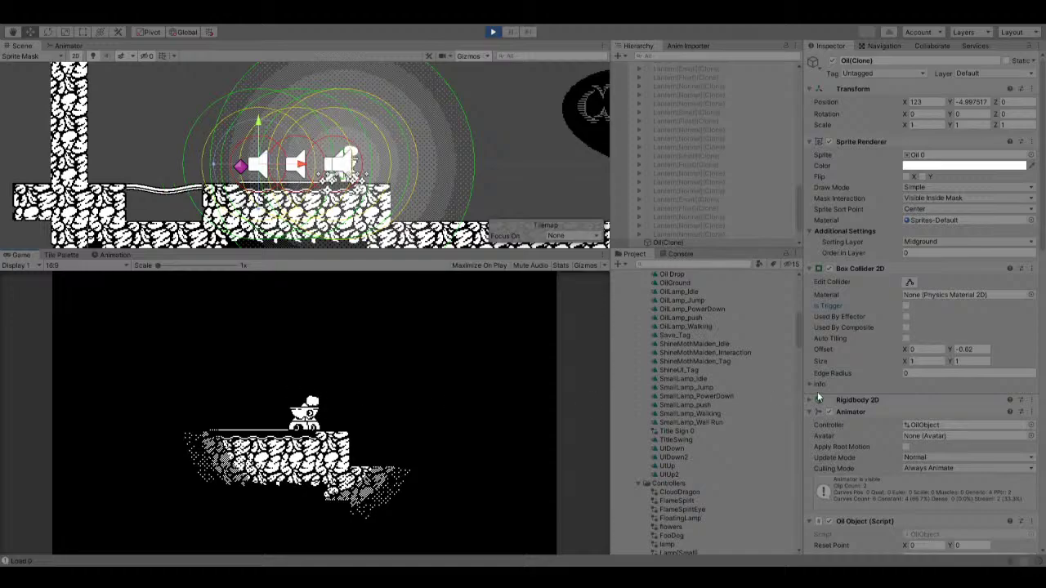
pyautogui.scroll(-5, 910, 431)
pyautogui.scroll(-10, 910, 431)
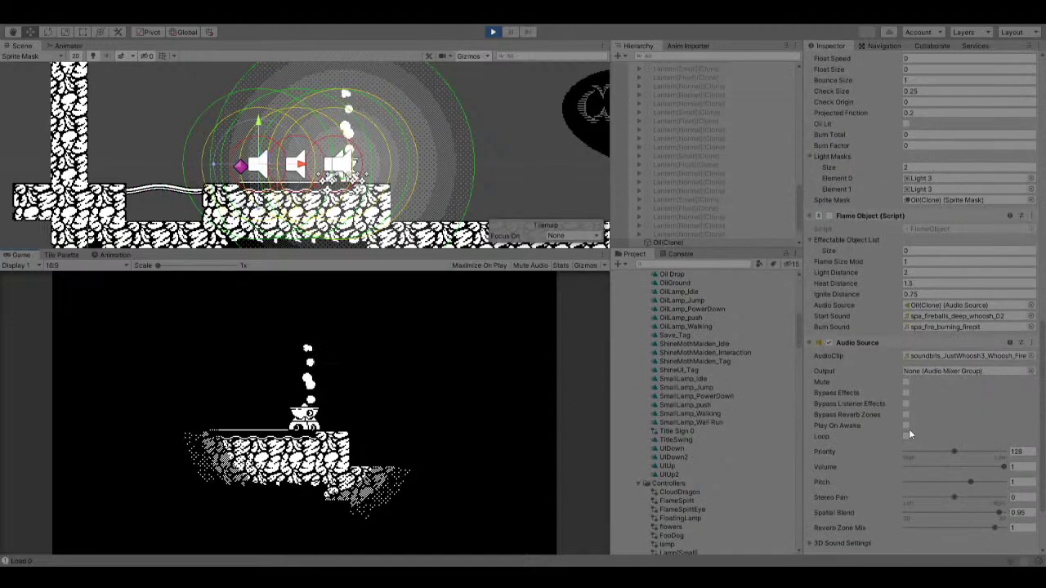
pyautogui.scroll(10, 909, 428)
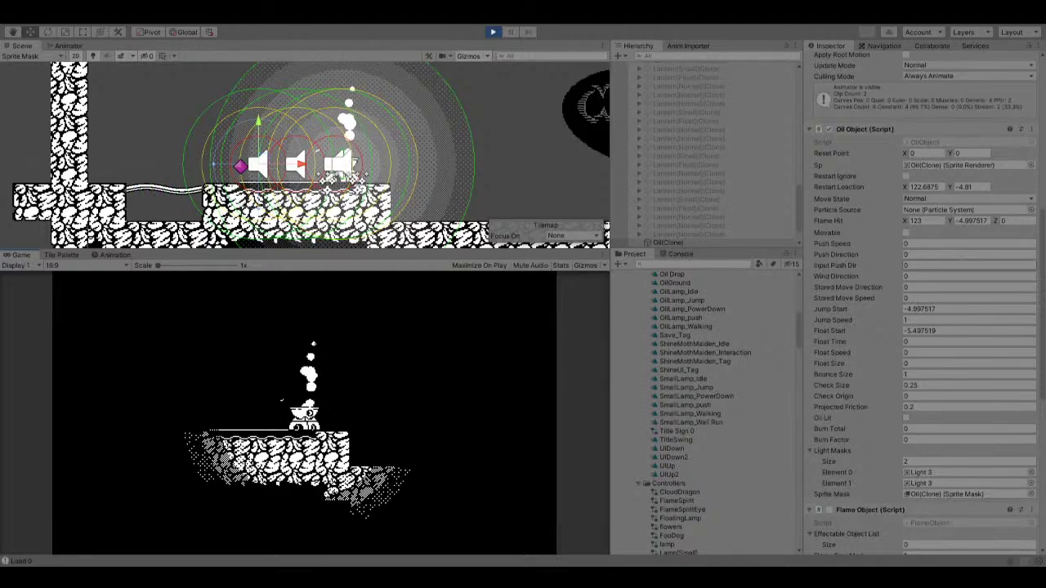
# Locate the Oil Object component's script in the project, recheck the clone's component settings, and stop the game.
pyautogui.click(931, 144)
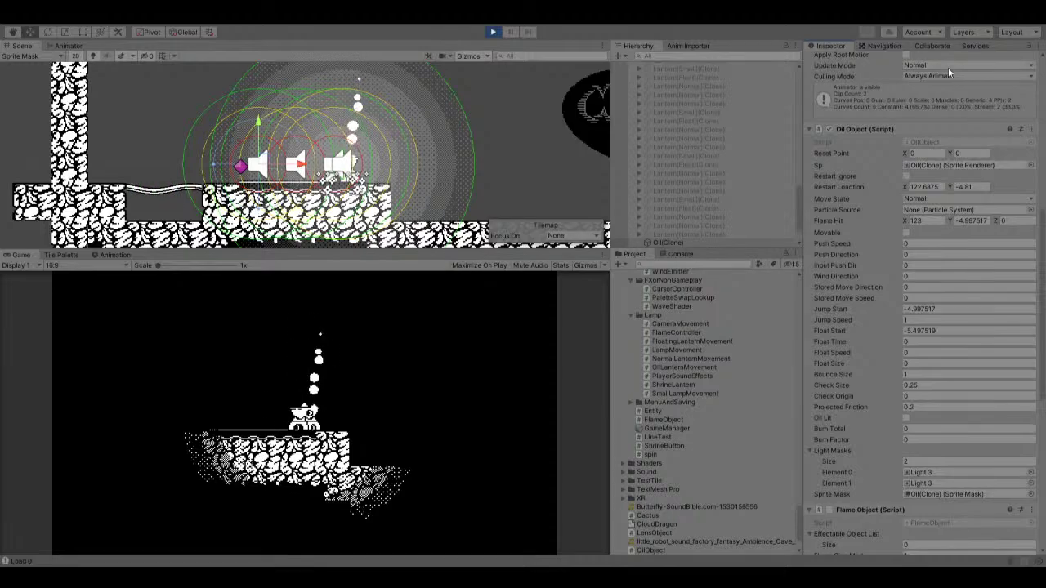
pyautogui.scroll(-3, 948, 245)
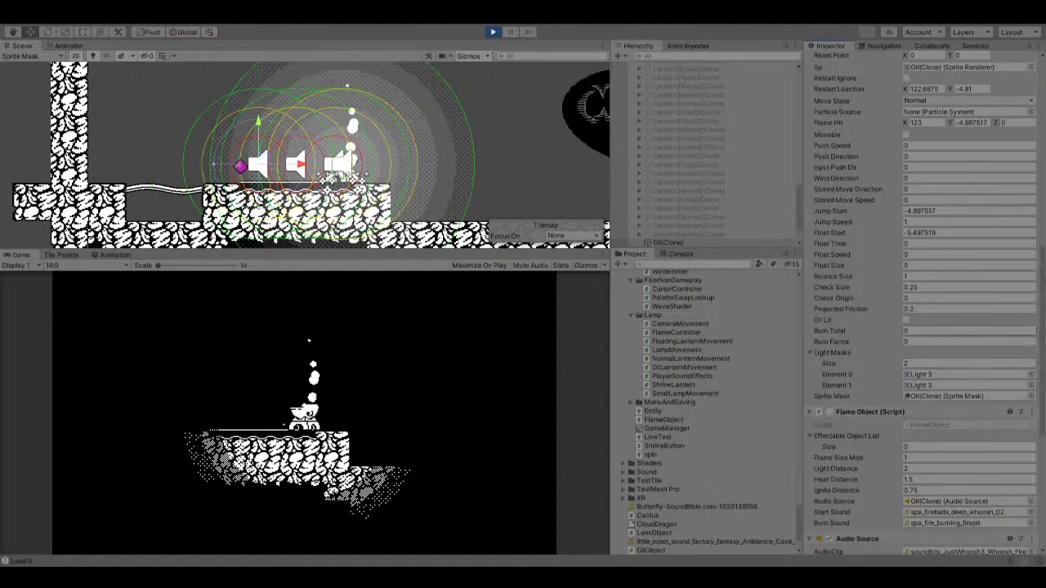
pyautogui.click(509, 32)
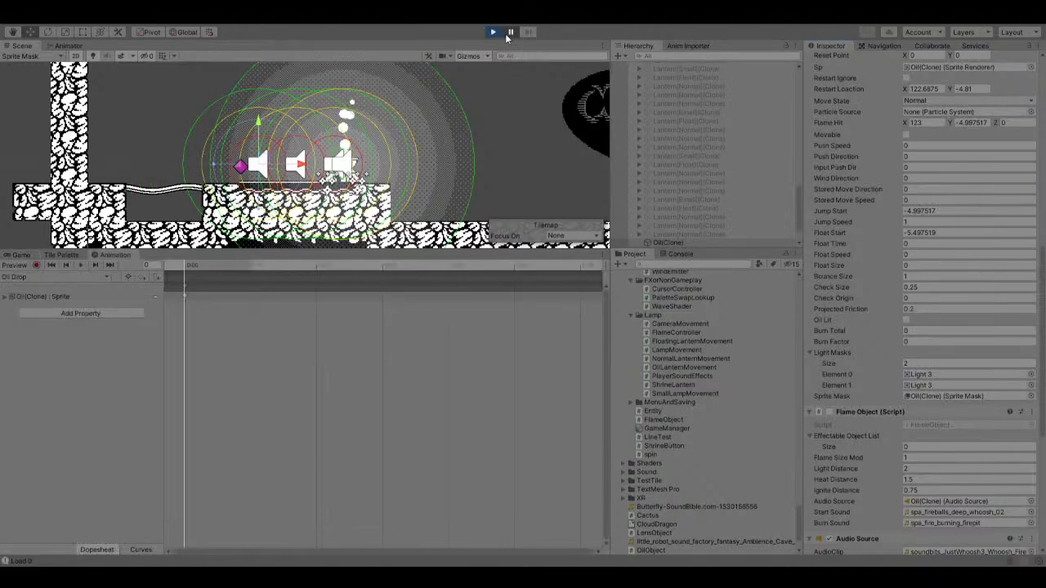
pyautogui.click(495, 33)
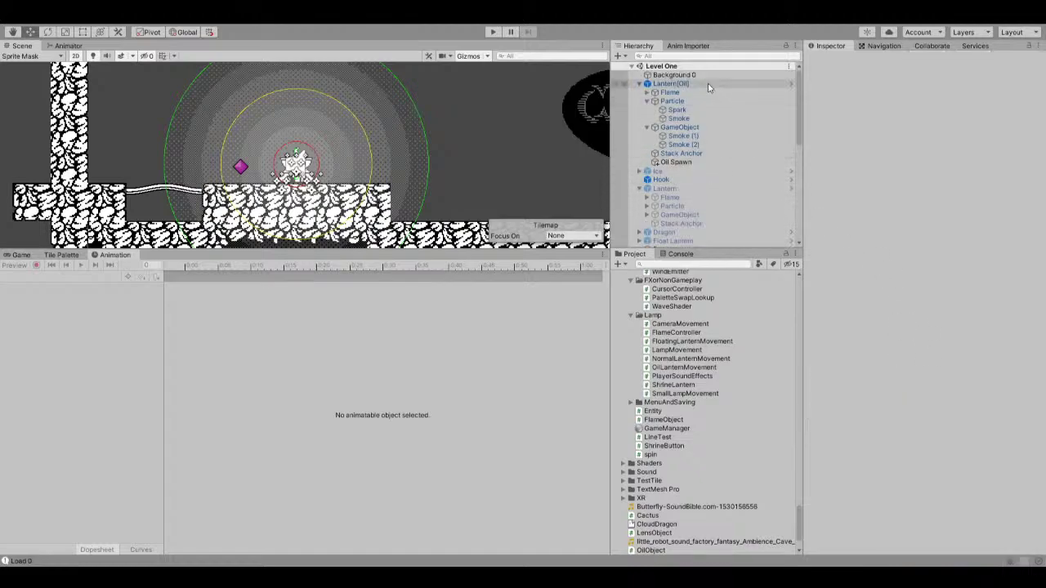
# Set Burn Total to 1 and Burn Factor to 1 in the Oil prefab's Oil Object script settings.
pyautogui.scroll(10, 694, 304)
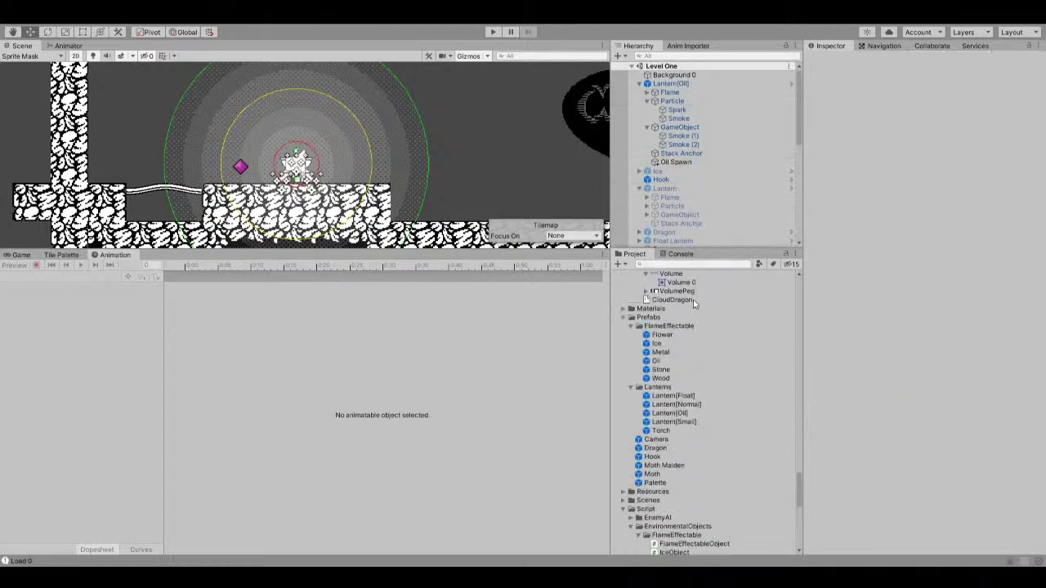
pyautogui.click(658, 361)
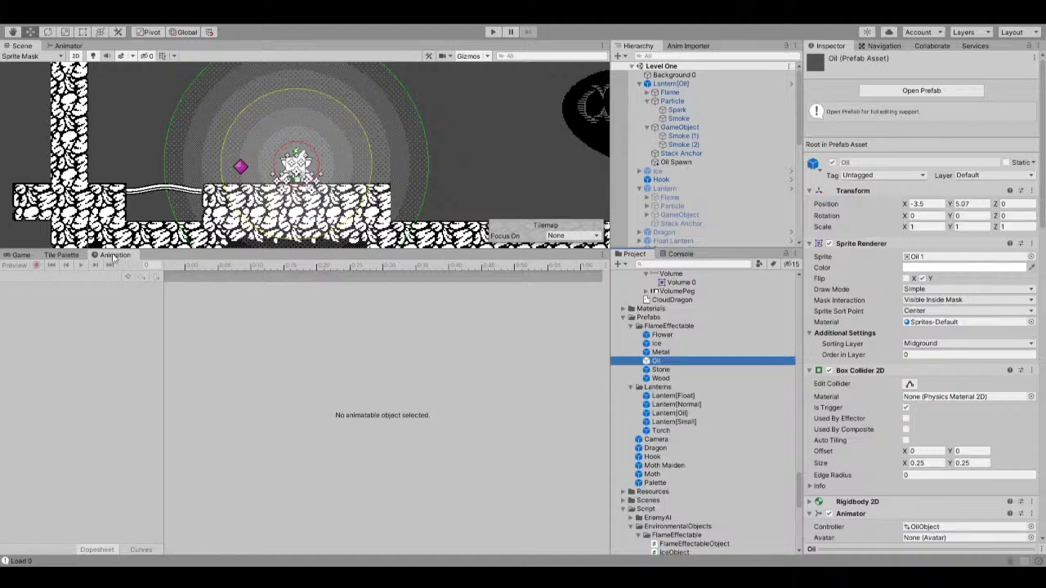
pyautogui.click(13, 259)
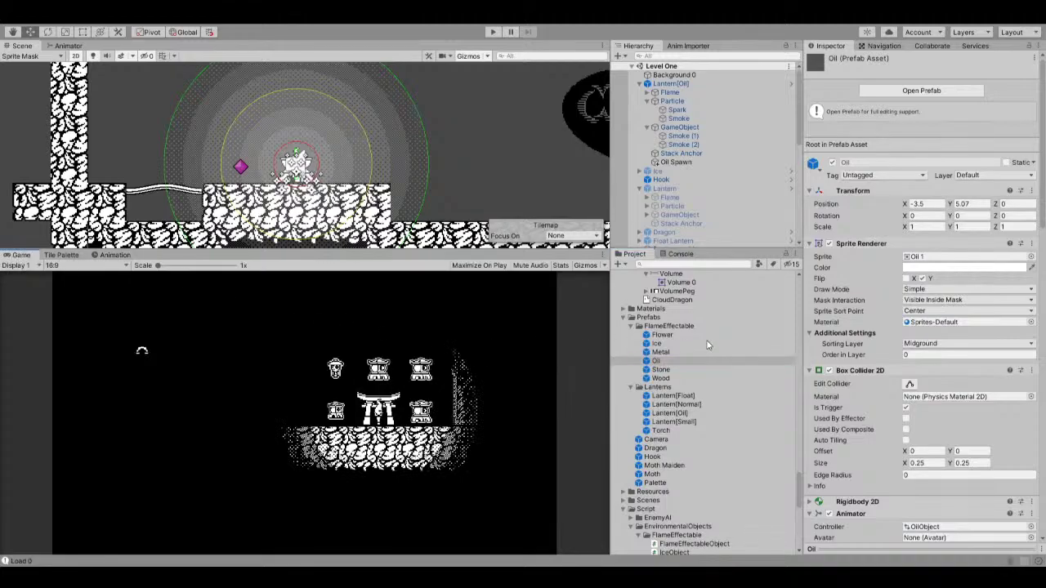
pyautogui.scroll(-10, 969, 359)
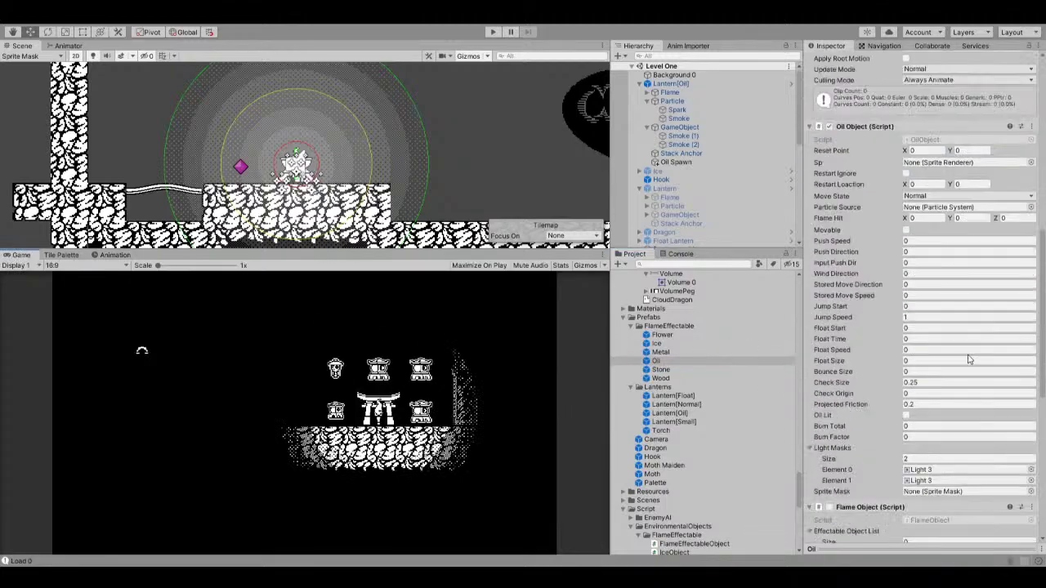
pyautogui.click(937, 393)
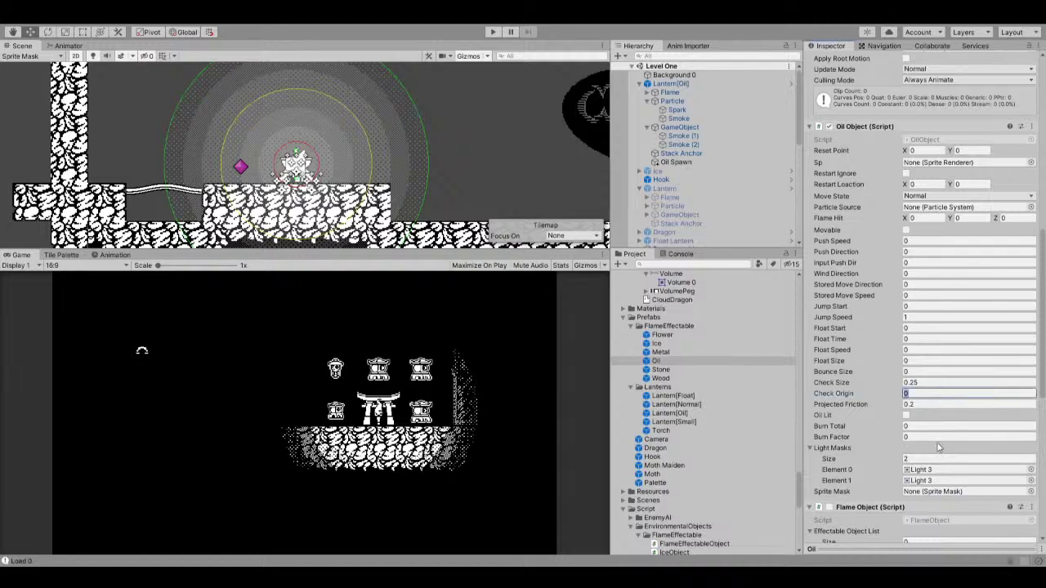
pyautogui.click(936, 425)
pyautogui.write('1')
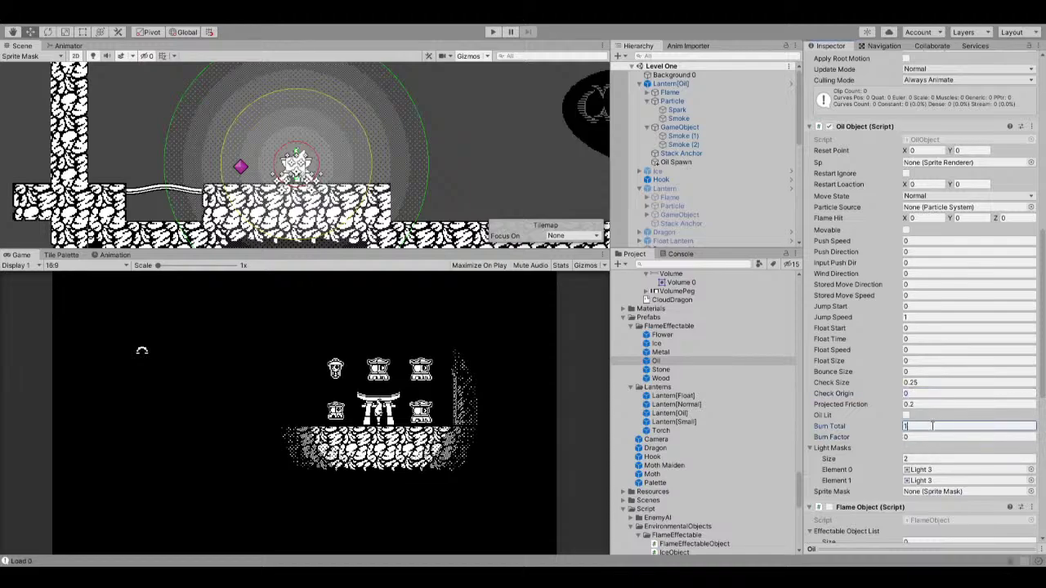
pyautogui.press('Tab')
pyautogui.write('1')
pyautogui.press('Return')
# Run the game with the new burn values, move the lantern right, and select the first dropped Oil clone.
pyautogui.click(492, 32)
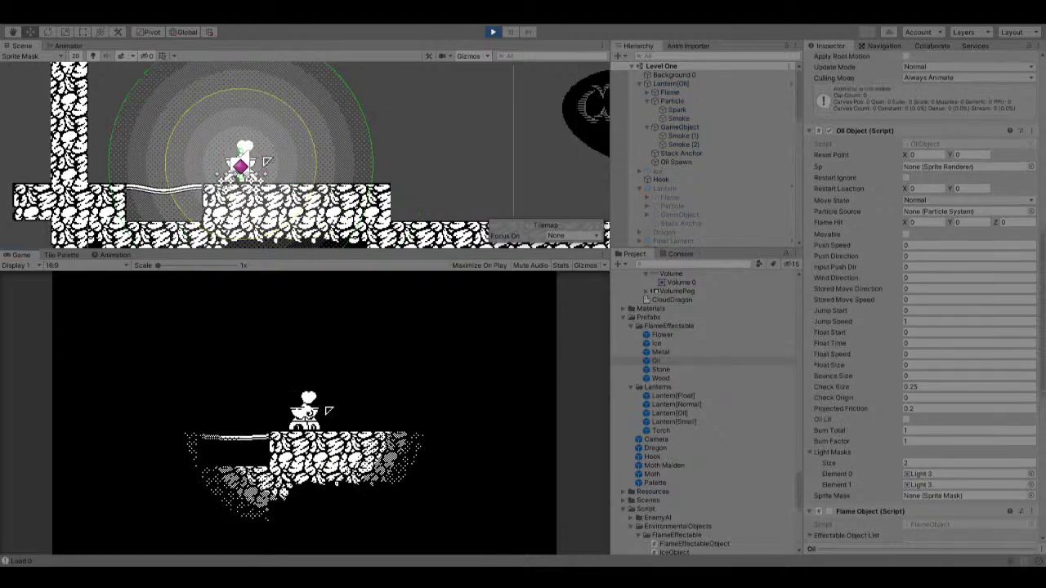
pyautogui.press('Right')
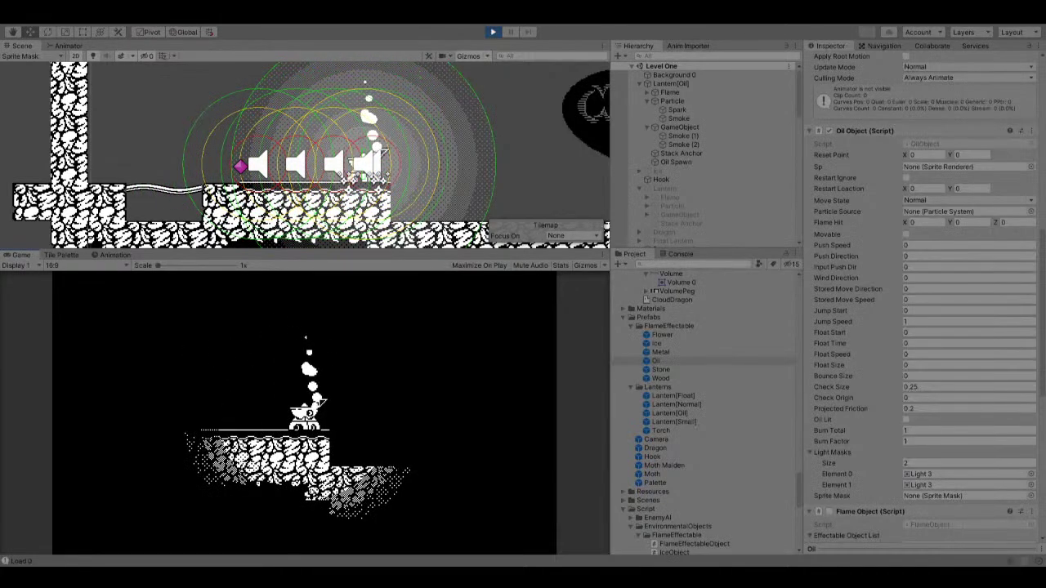
pyautogui.press('Right')
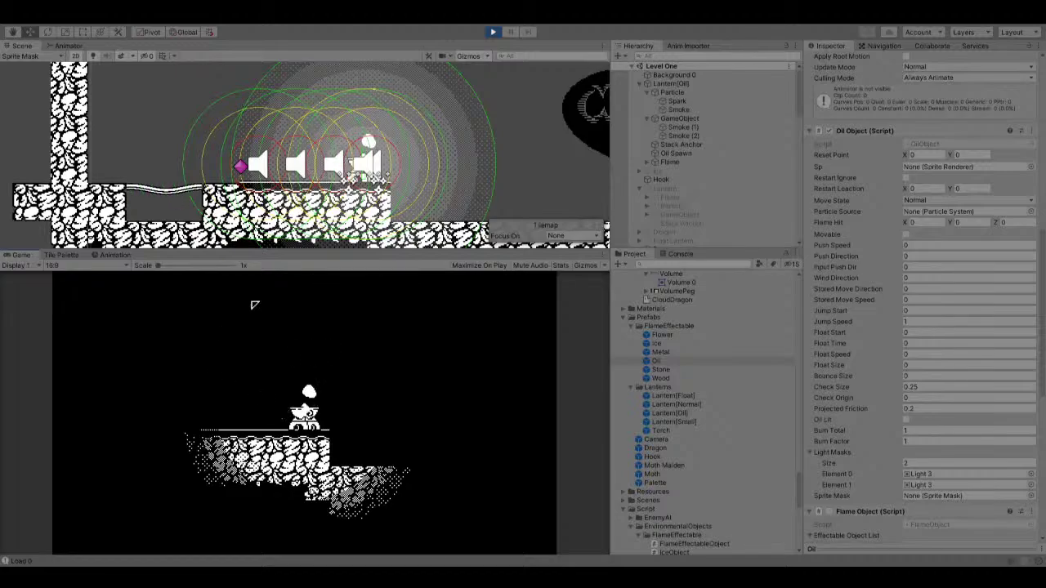
pyautogui.click(258, 165)
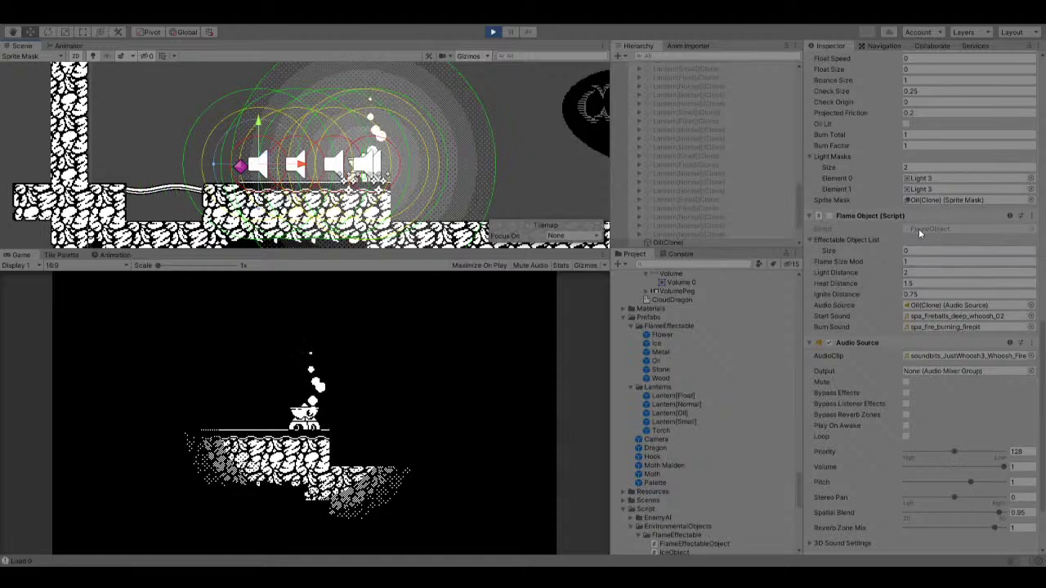
# Enable Oil Lit on the selected Oil clone to test its burning, and stop the game.
pyautogui.scroll(5, 851, 223)
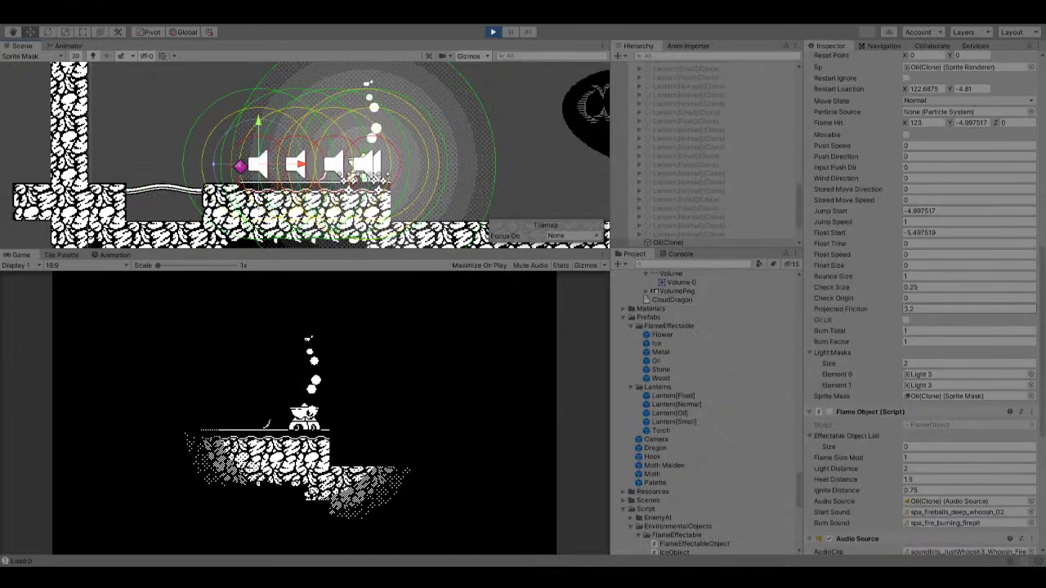
pyautogui.click(906, 321)
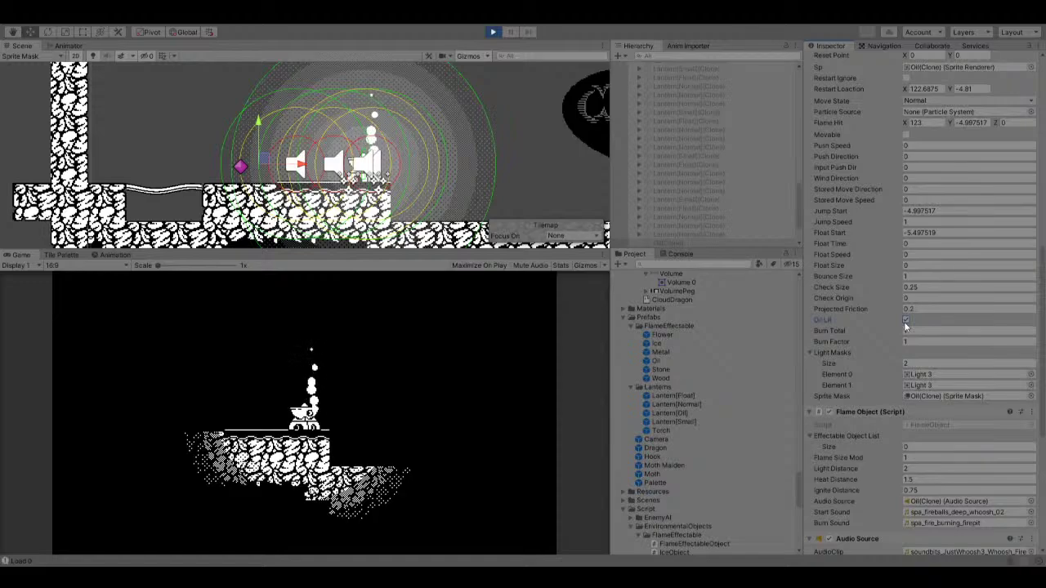
pyautogui.click(493, 32)
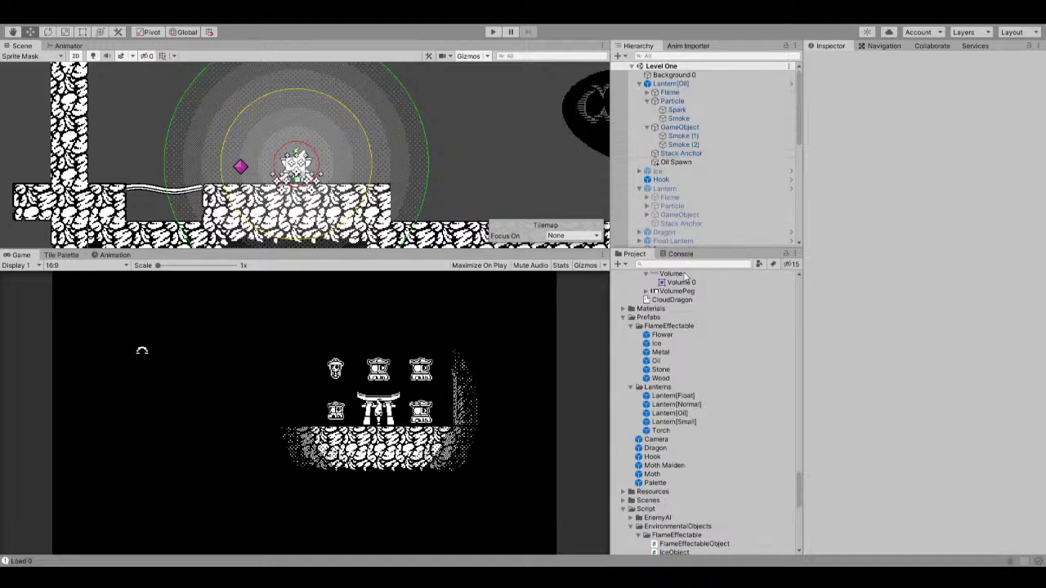
# Set the Oil prefab's Burn Total to 10 in its Oil Object script settings.
pyautogui.click(675, 362)
pyautogui.scroll(-10, 879, 396)
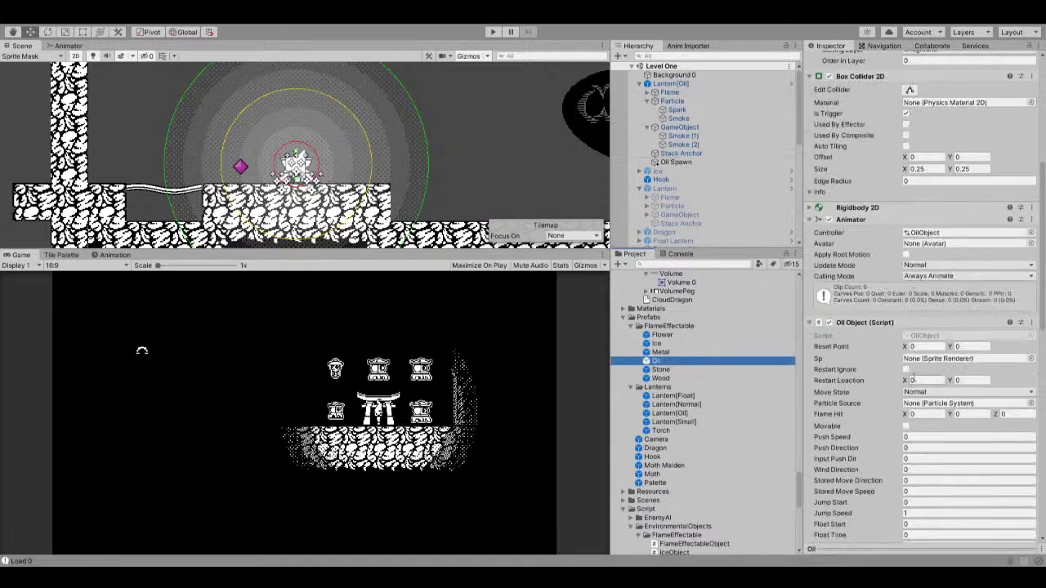
pyautogui.scroll(-5, 926, 495)
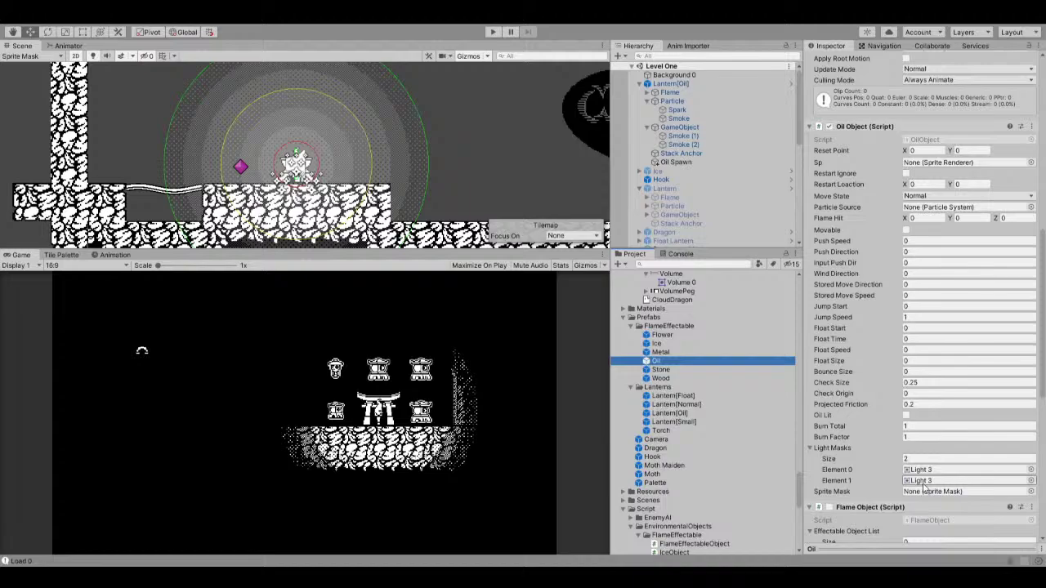
pyautogui.click(930, 437)
pyautogui.click(930, 426)
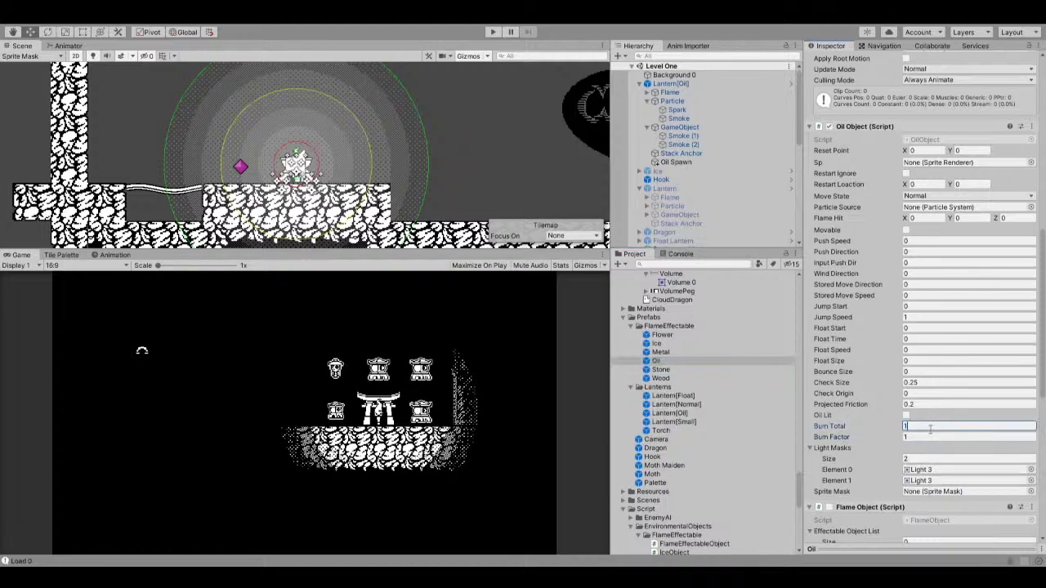
pyautogui.write('10')
pyautogui.press('Return')
# Run the game with the new Burn Total and select the first Oil clone dropped on the ledge.
pyautogui.click(494, 32)
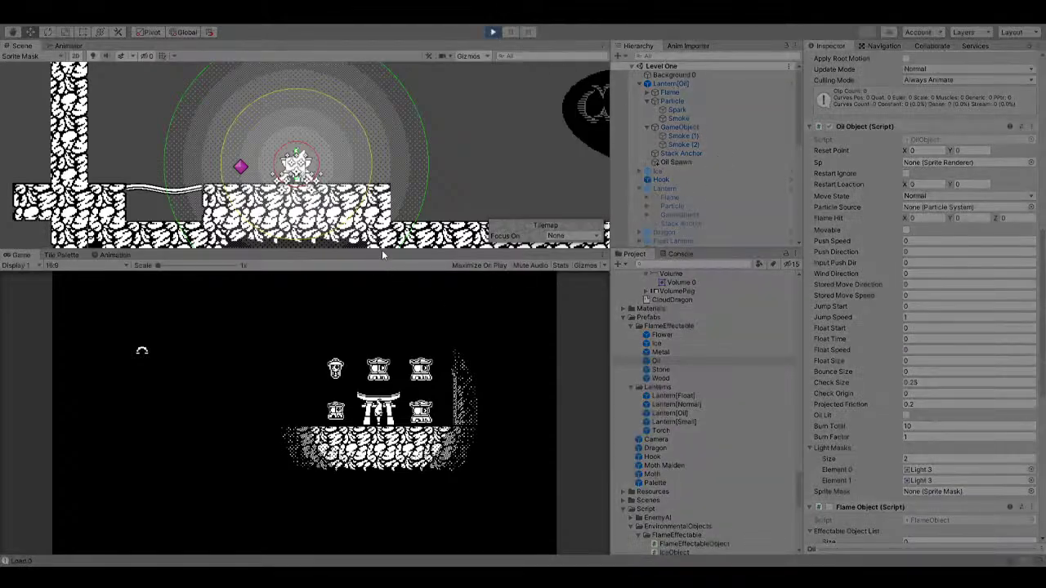
pyautogui.click(399, 167)
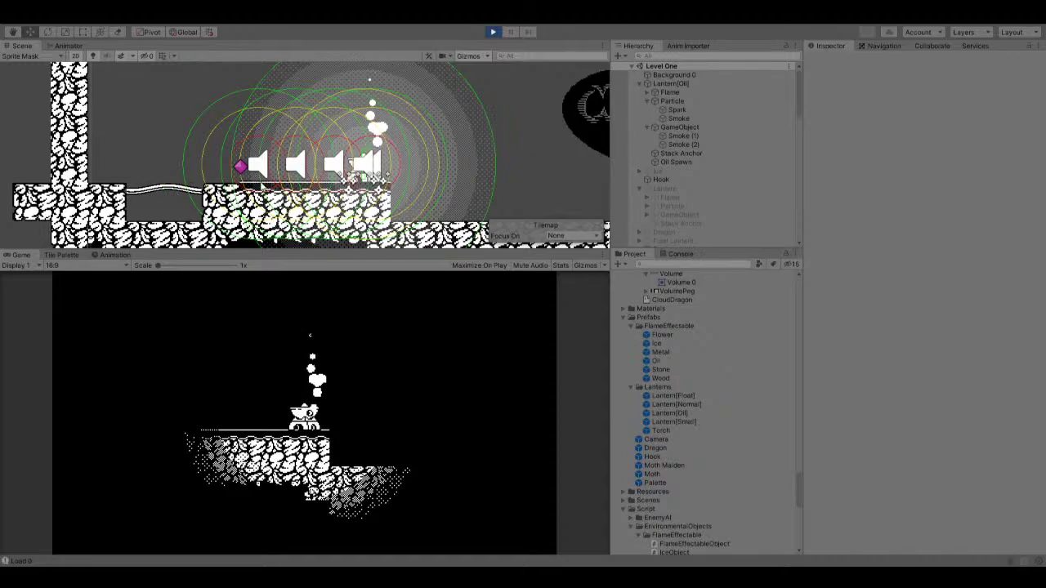
pyautogui.click(254, 168)
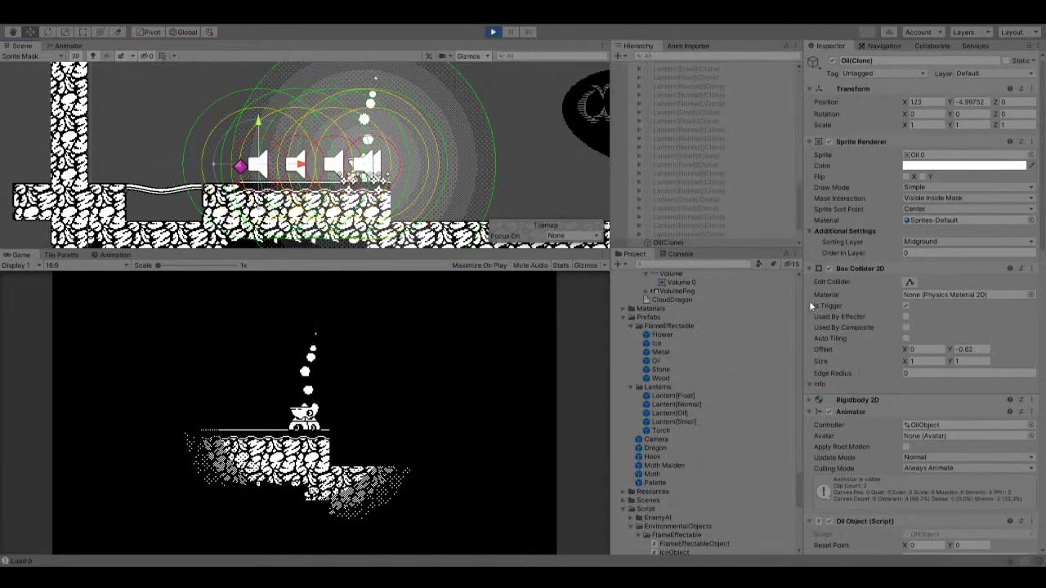
# Enable Oil Lit on the selected Oil clone, check its component settings while it burns, and stop the game.
pyautogui.scroll(-10, 853, 407)
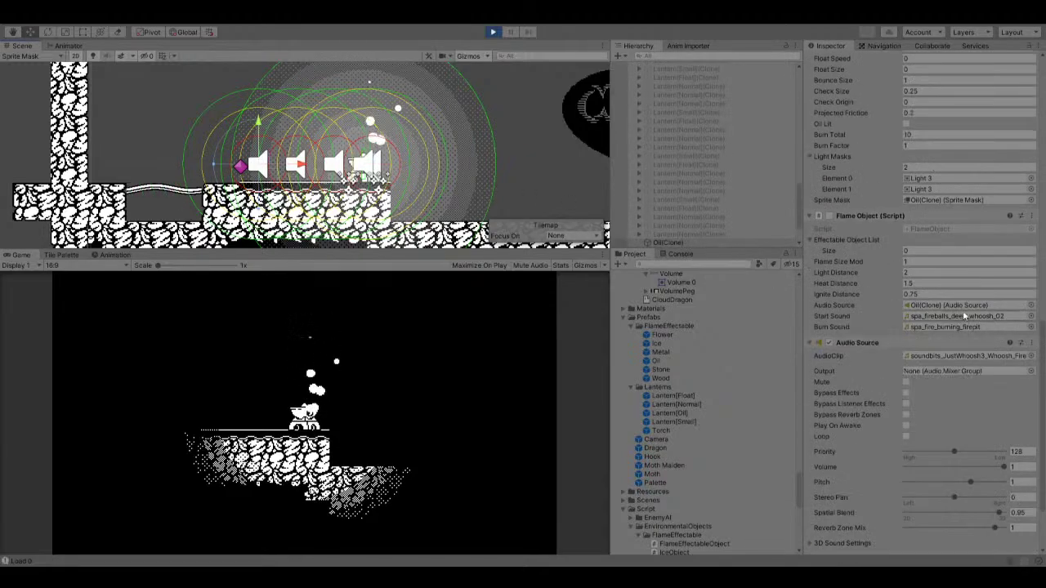
pyautogui.scroll(3, 963, 309)
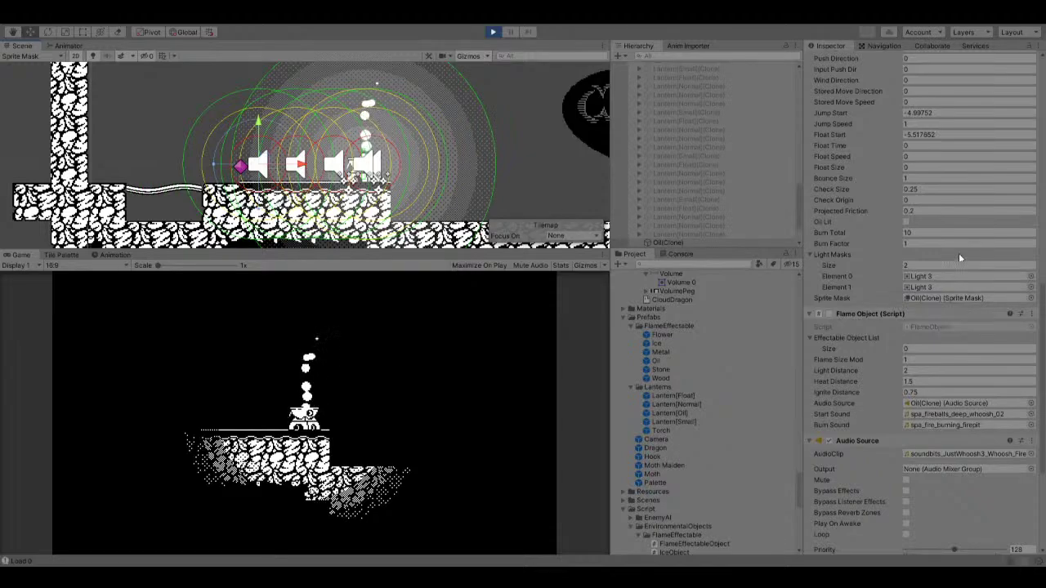
pyautogui.click(909, 222)
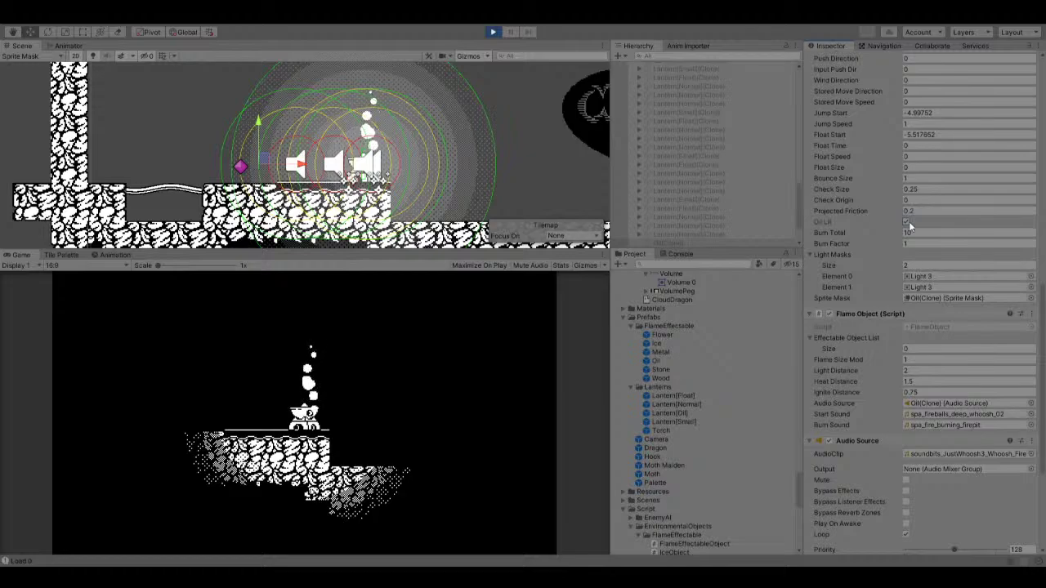
pyautogui.scroll(10, 909, 221)
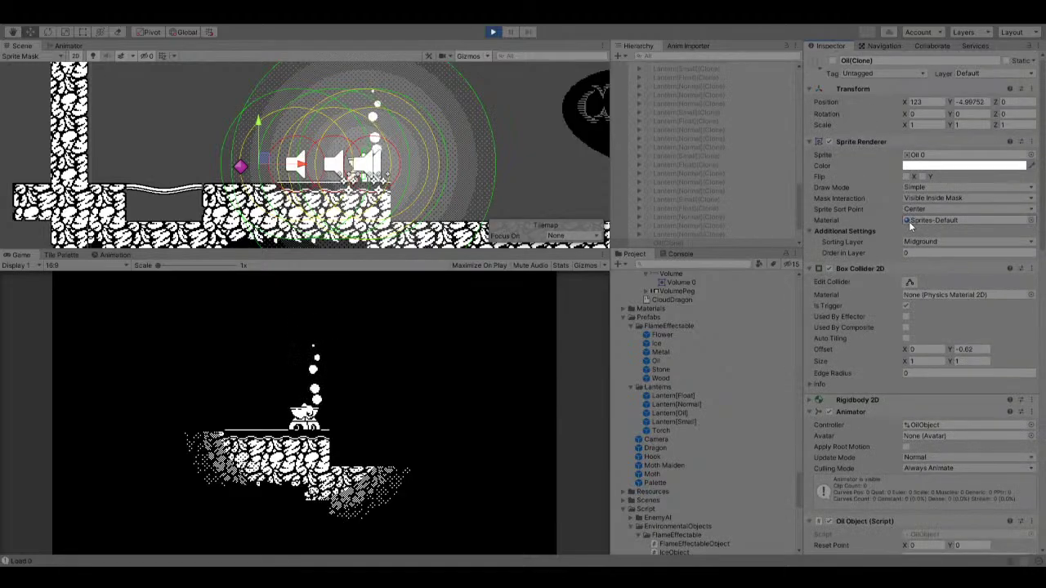
pyautogui.scroll(-10, 908, 221)
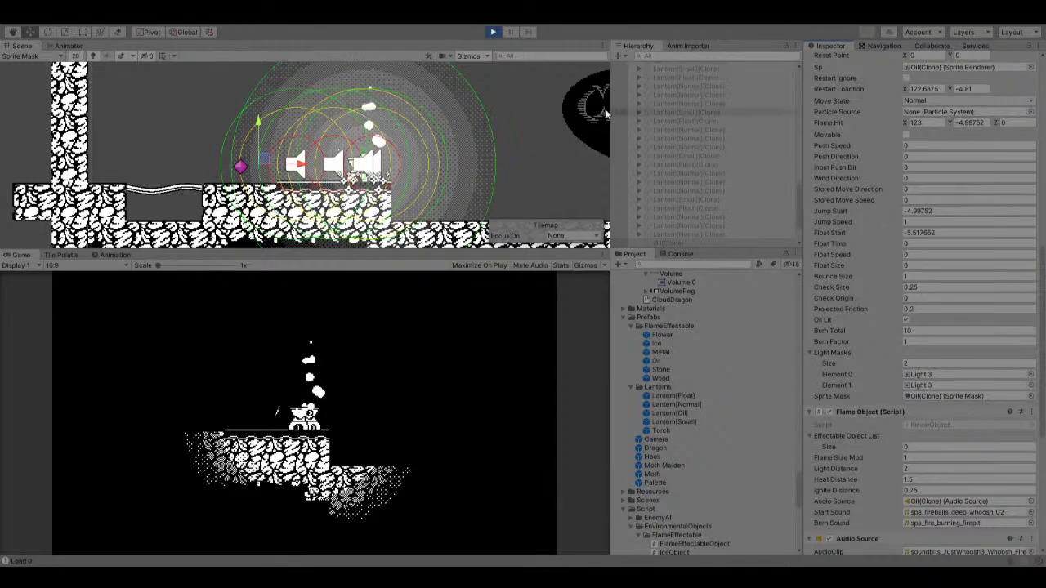
pyautogui.click(493, 32)
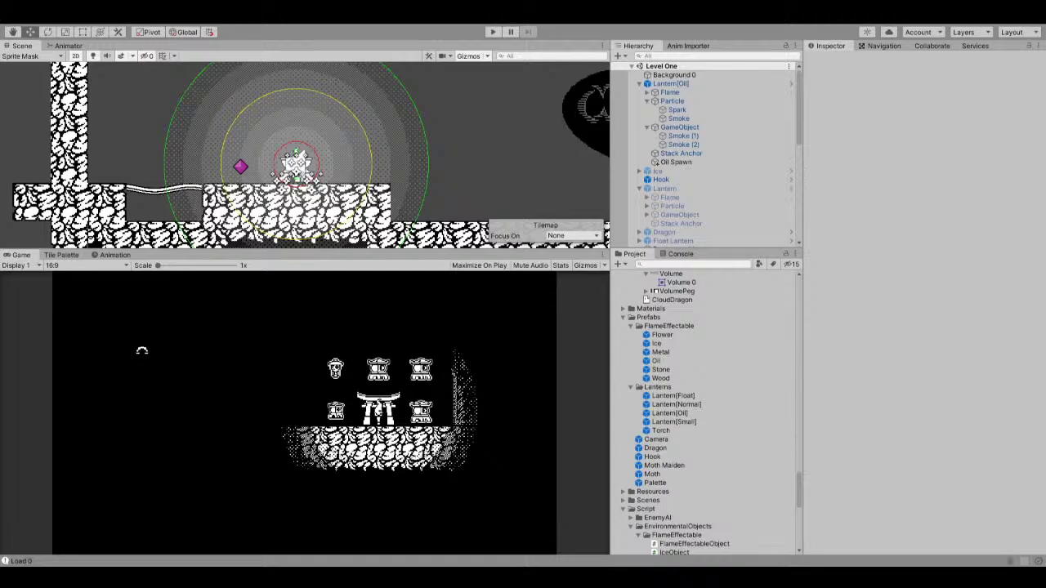
# Run the game again and move the oil lantern right off the ledge, leaving a trail of oil behind it.
pyautogui.click(492, 32)
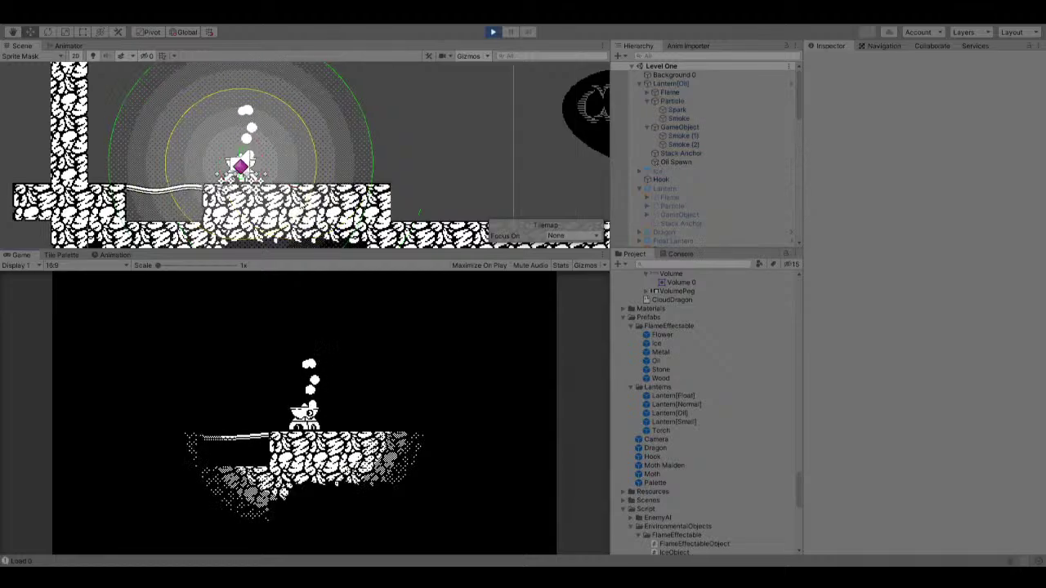
pyautogui.press('Right')
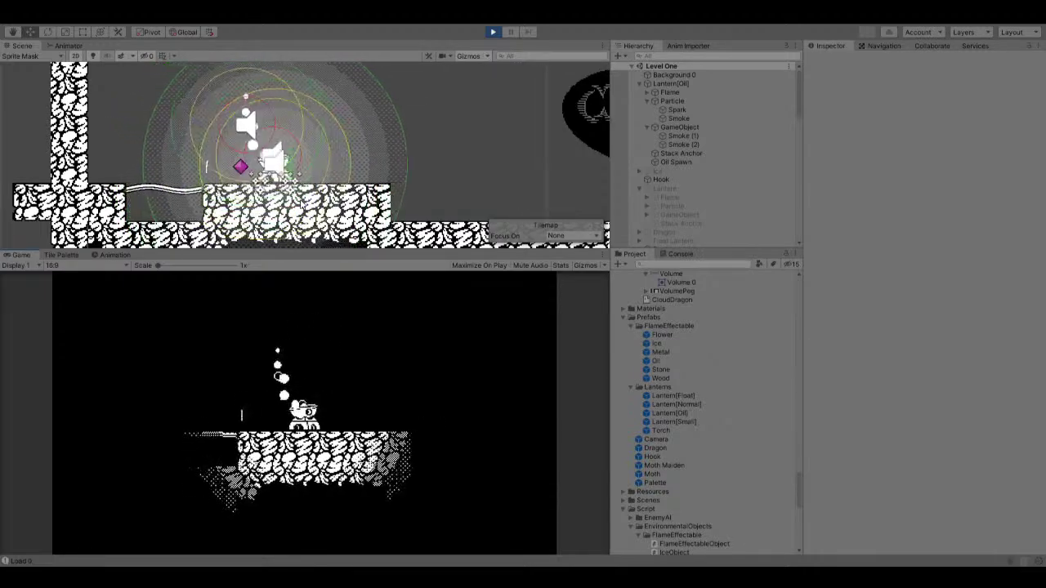
pyautogui.press('Right')
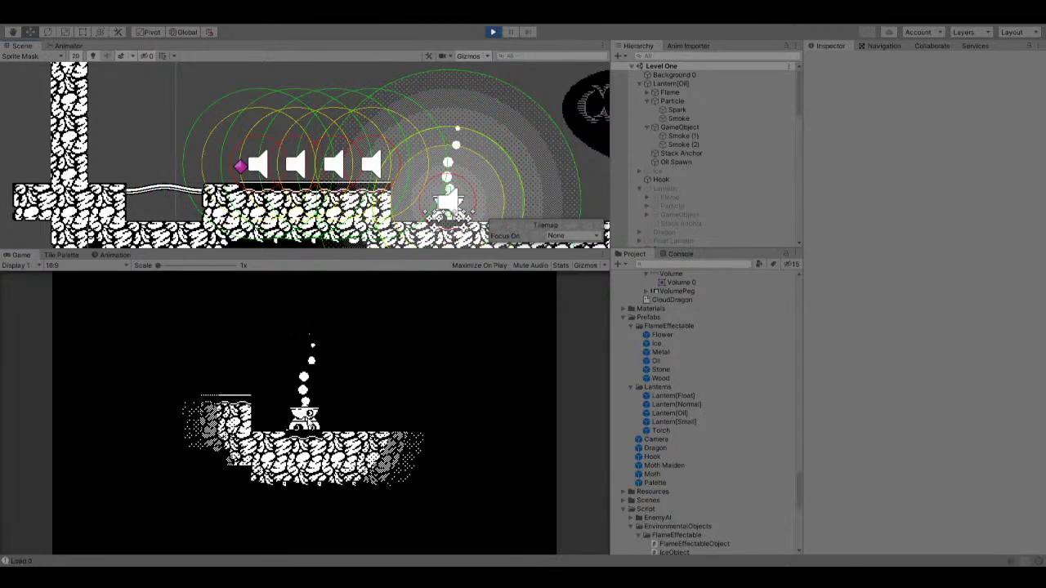
pyautogui.press('Left')
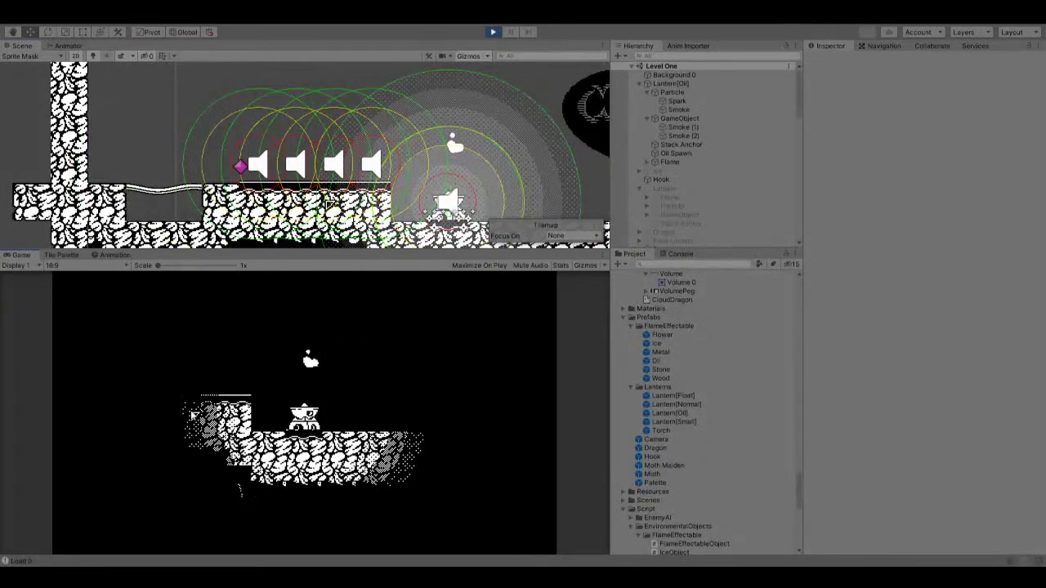
# Turn off Is Trigger on the first Oil clone's Box Collider 2D and check its Oil Object values.
pyautogui.click(257, 164)
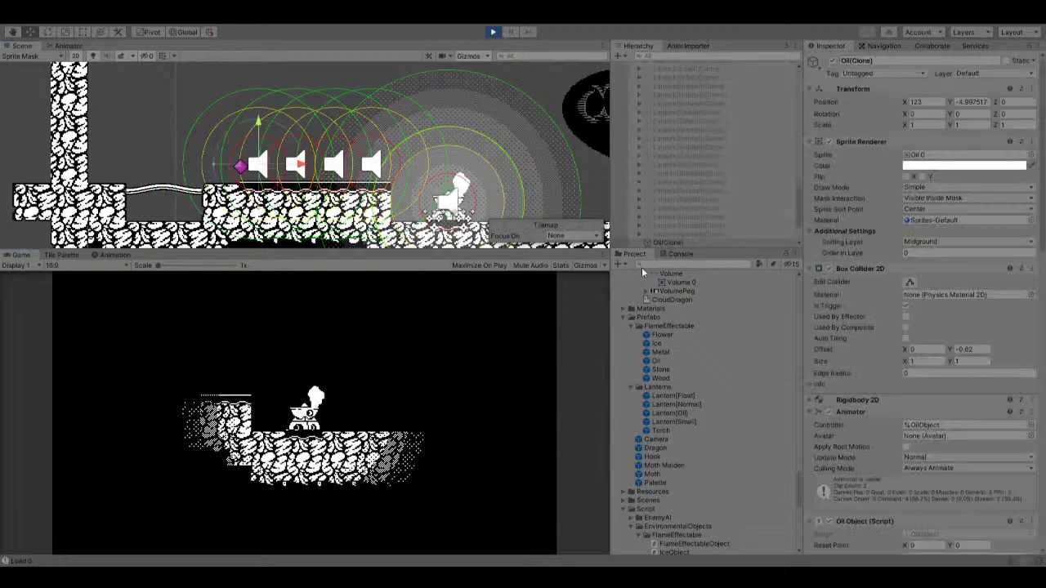
pyautogui.click(905, 305)
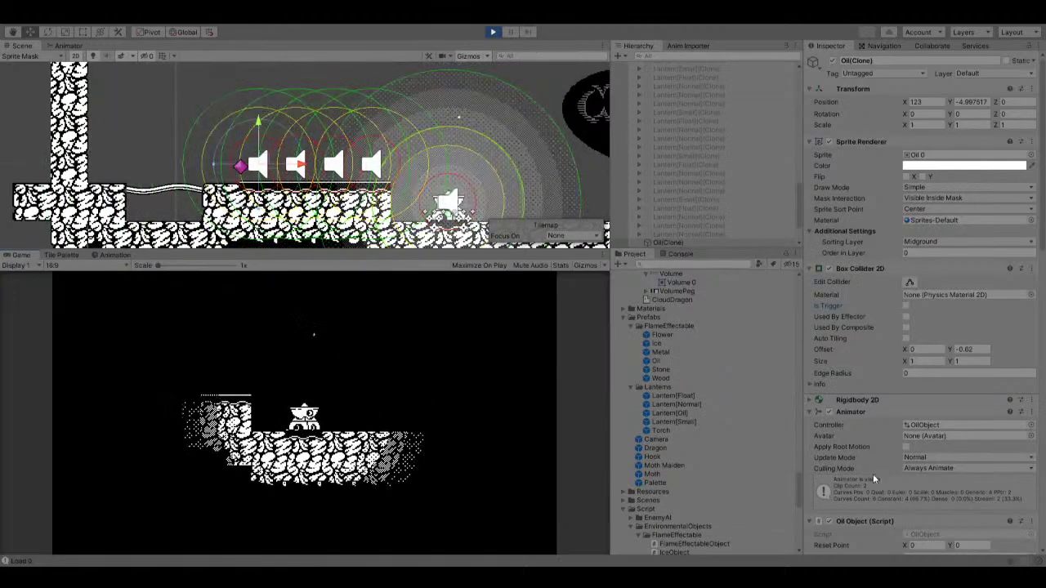
pyautogui.scroll(-5, 966, 472)
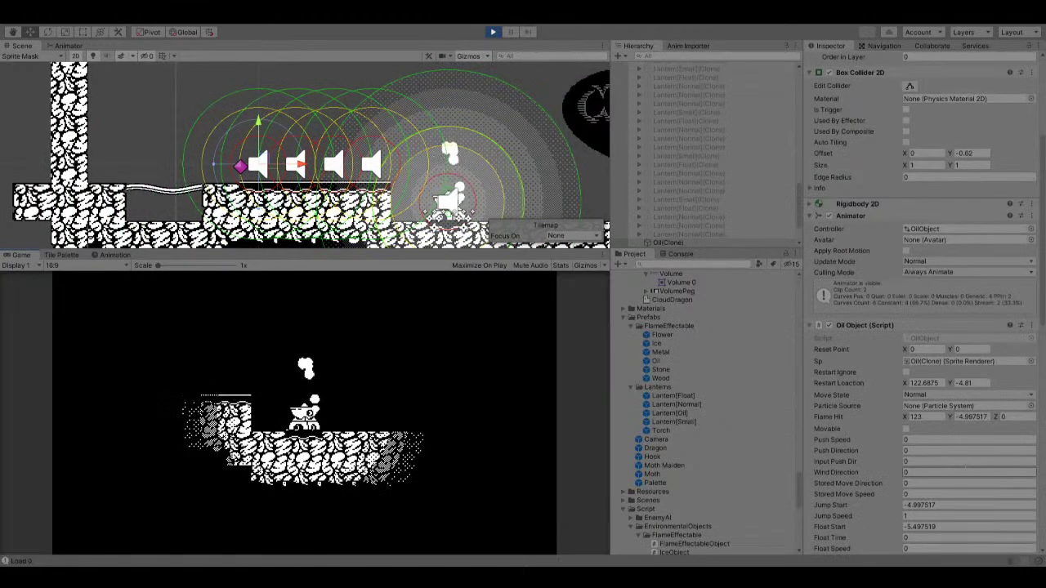
pyautogui.scroll(-7, 966, 472)
# Inspect the lantern Flame's Effectable Object List, open its first Oil clone to check its settings, and stop the game.
pyautogui.click(721, 200)
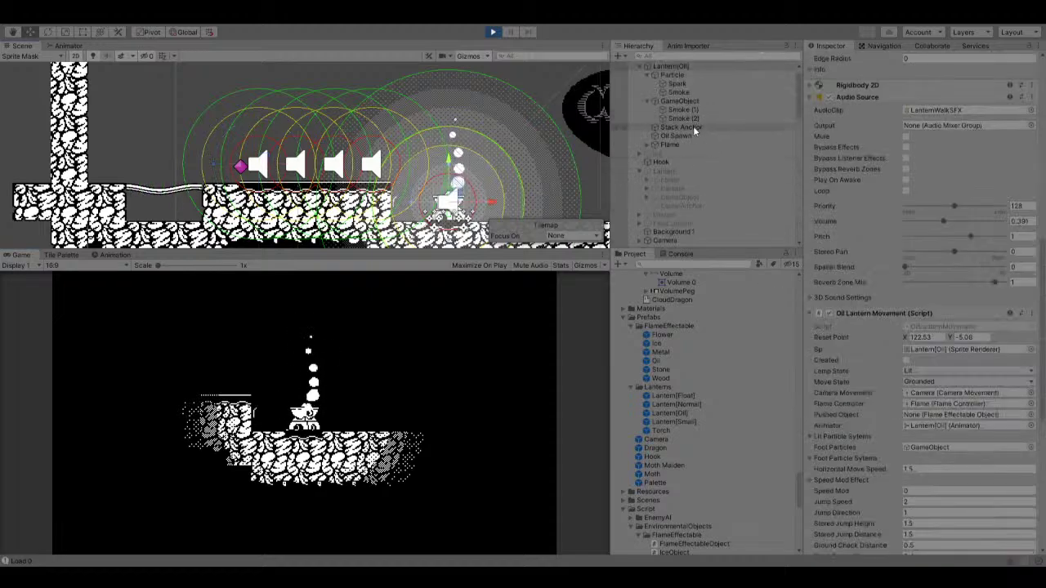
pyautogui.click(682, 147)
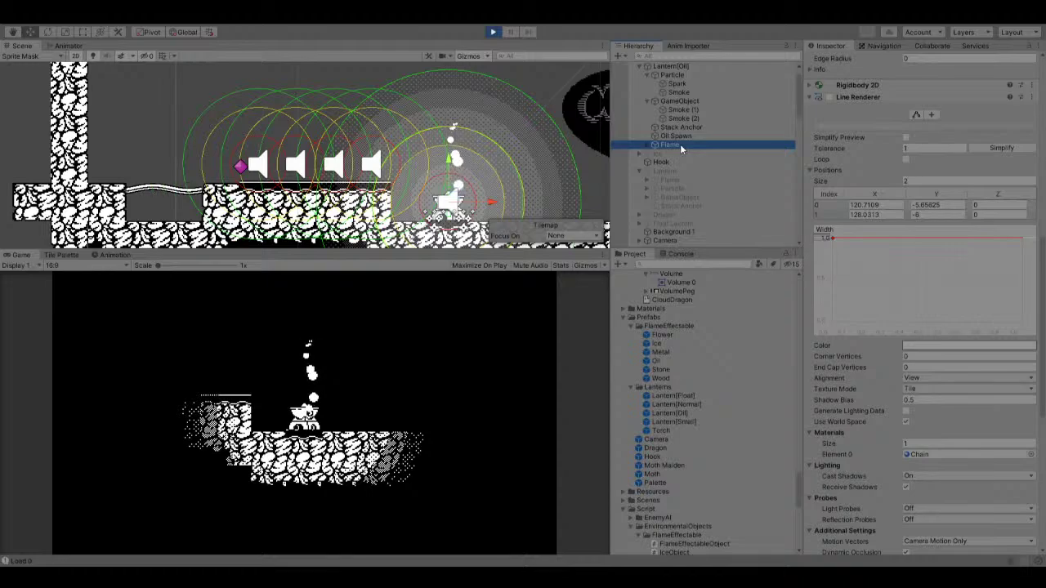
pyautogui.scroll(5, 850, 278)
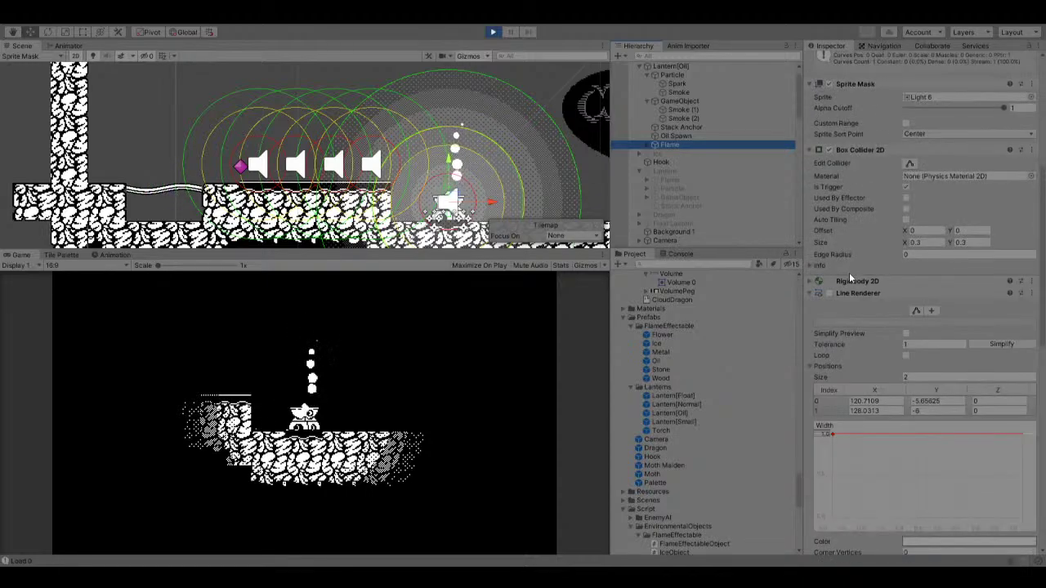
pyautogui.scroll(-12, 850, 277)
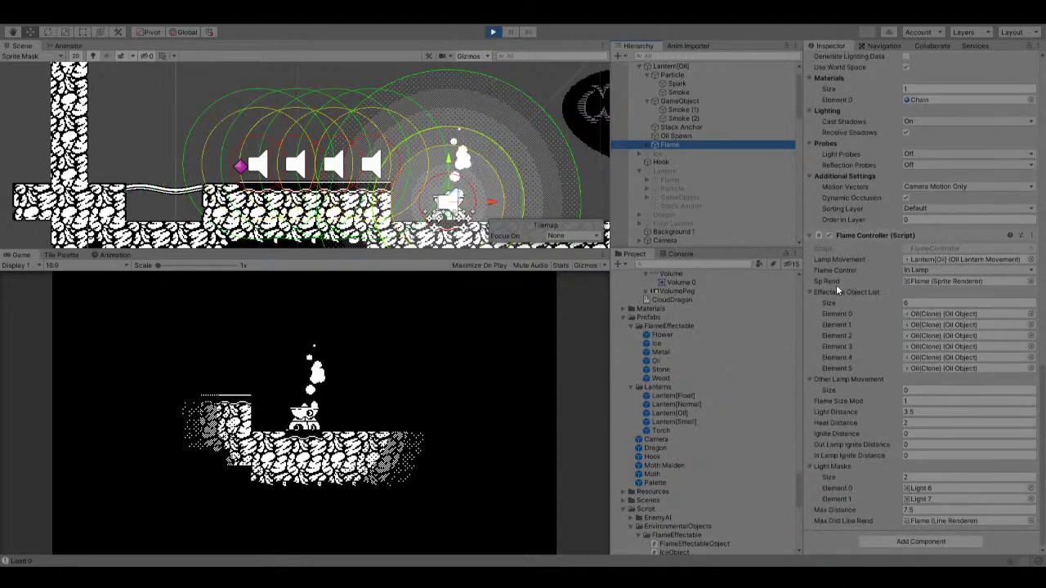
pyautogui.doubleClick(909, 321)
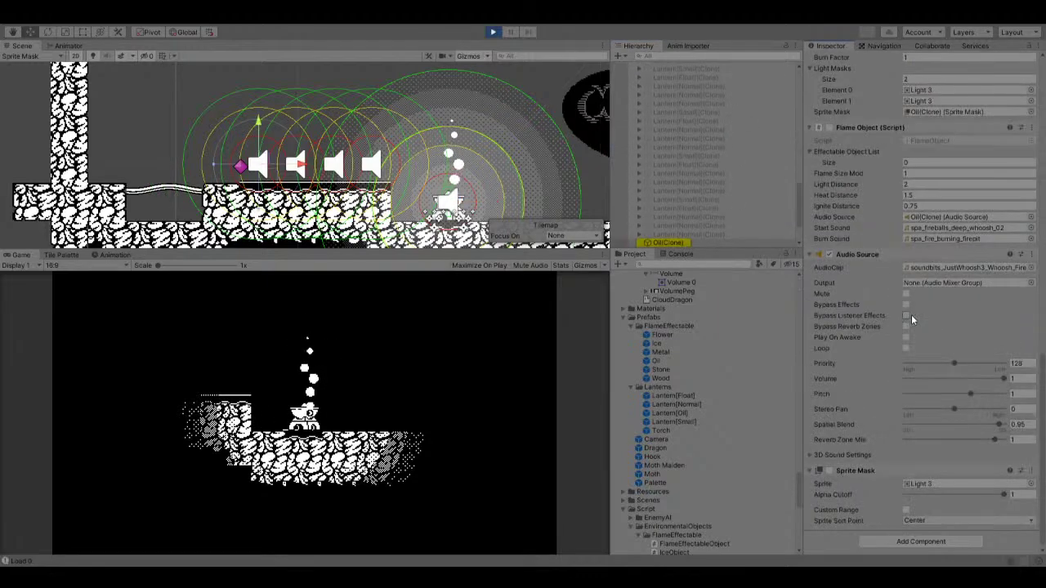
pyautogui.scroll(5, 910, 352)
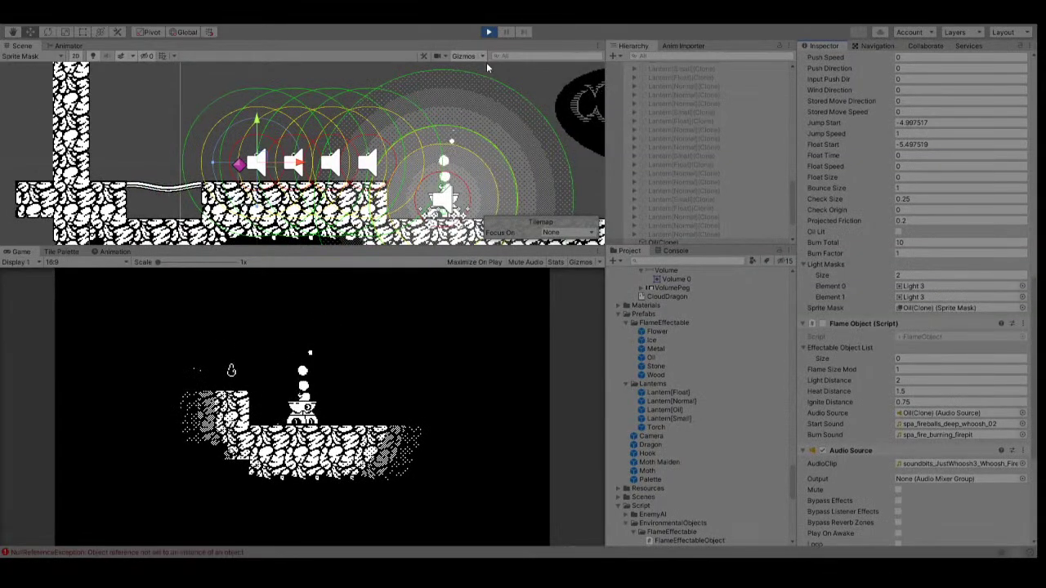
pyautogui.click(490, 33)
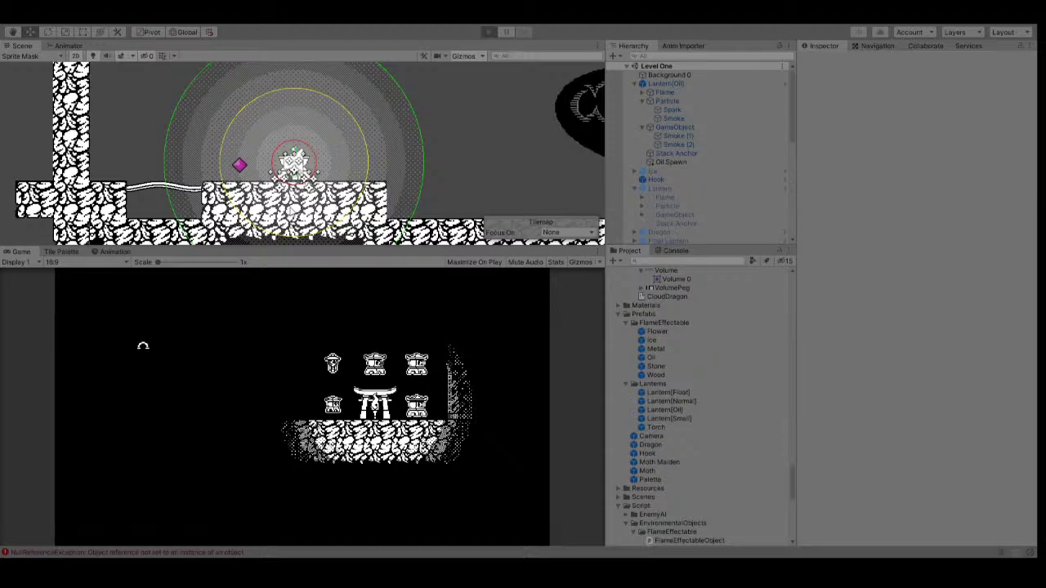
# Play-test moving the oil lantern right and back left over the dropped oil with the Console shown, and stop the game.
pyautogui.hotkey('ctrl', 'p')
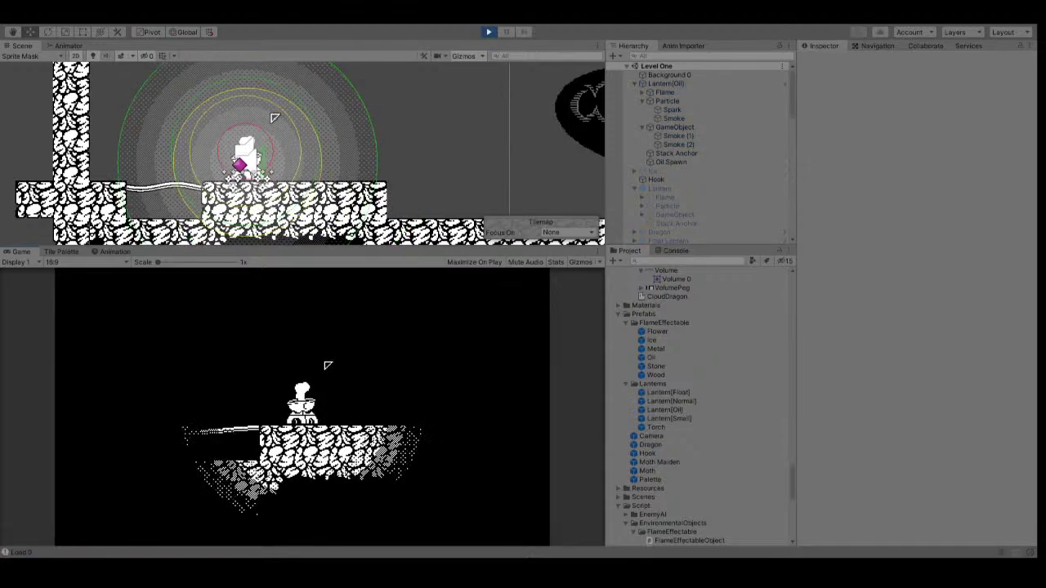
pyautogui.press('Right')
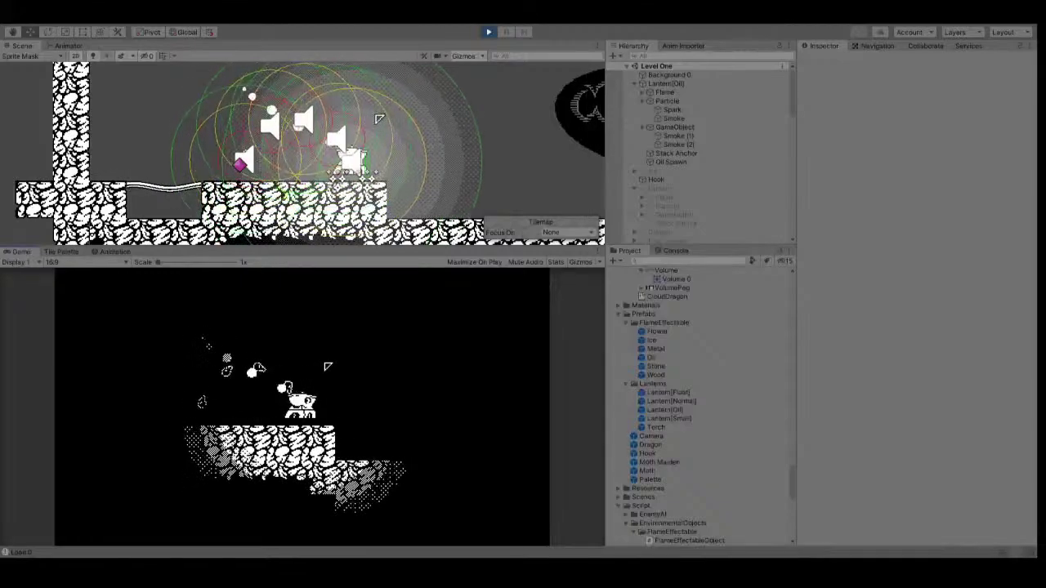
pyautogui.click(675, 251)
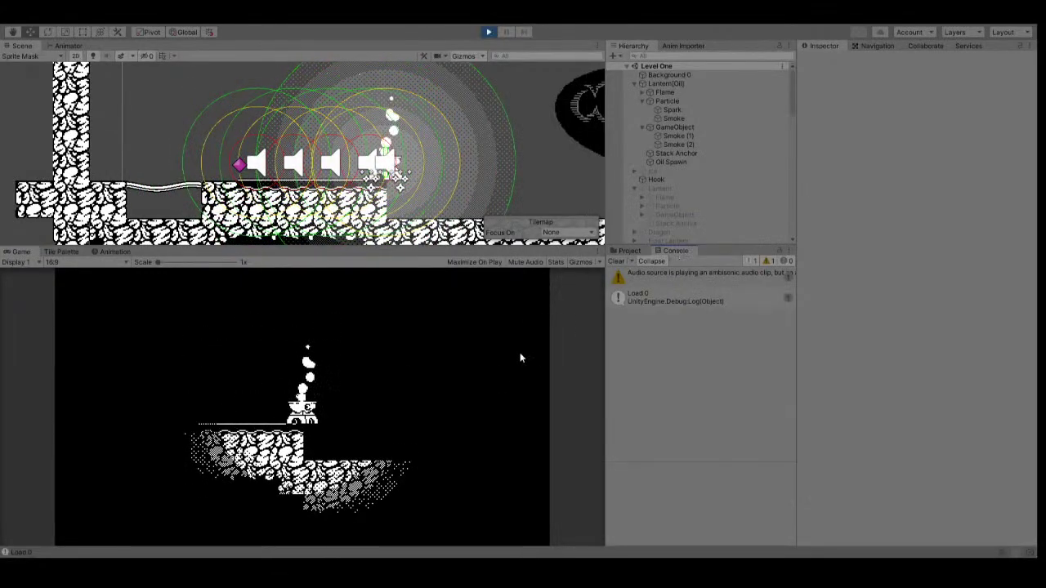
pyautogui.press('Left')
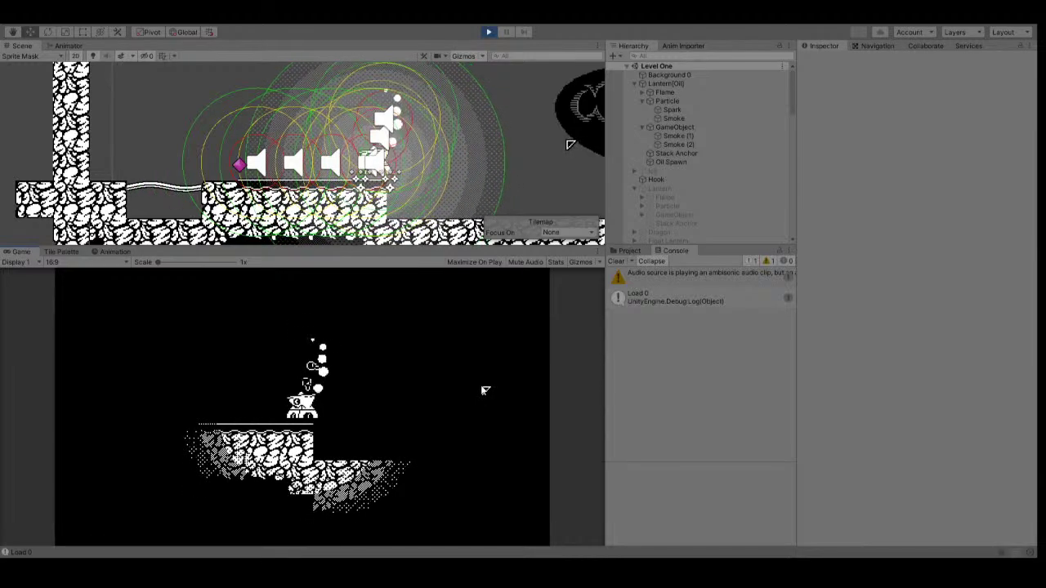
pyautogui.press('Left')
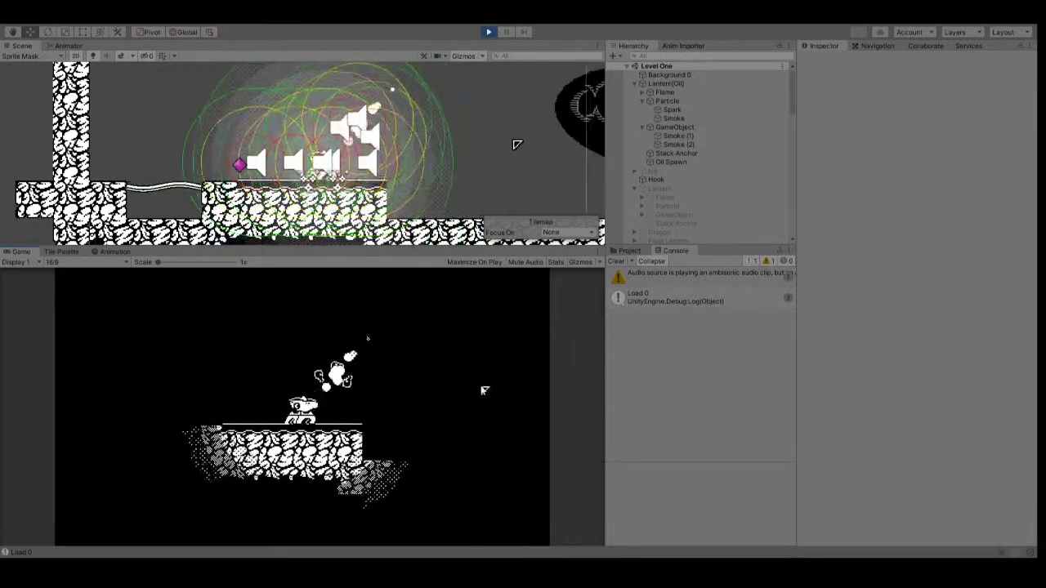
pyautogui.press('Left')
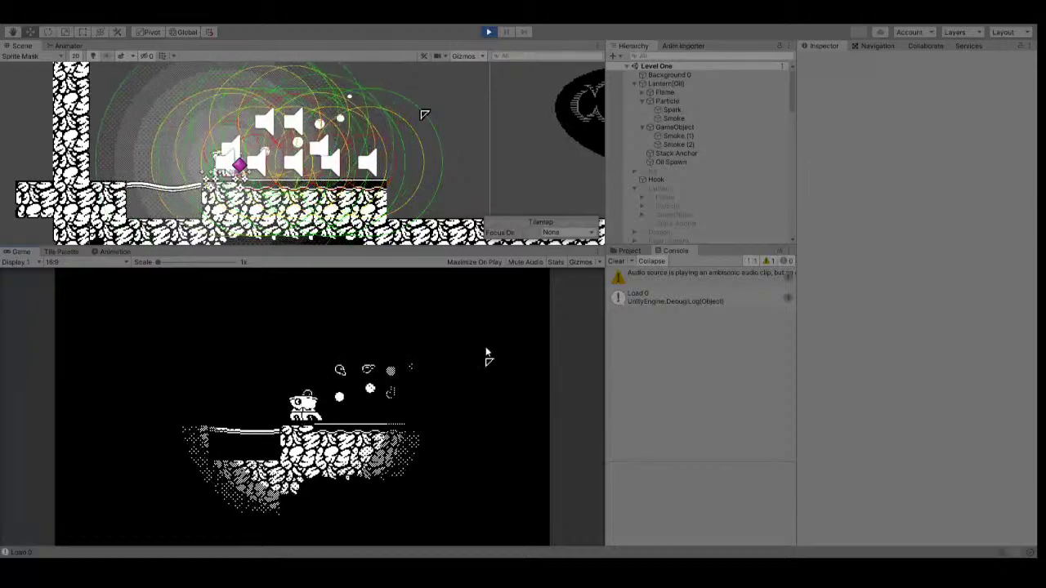
pyautogui.hotkey('ctrl', 'p')
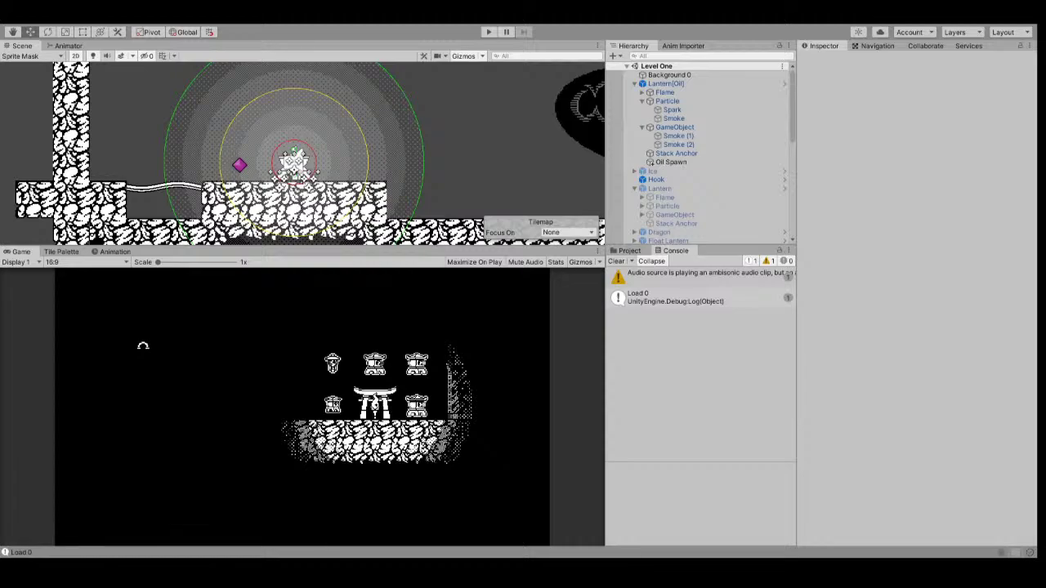
# Run the game again, move the lantern right off the ledge, and jump back toward the dropped oil to test its behaviour.
pyautogui.click(490, 31)
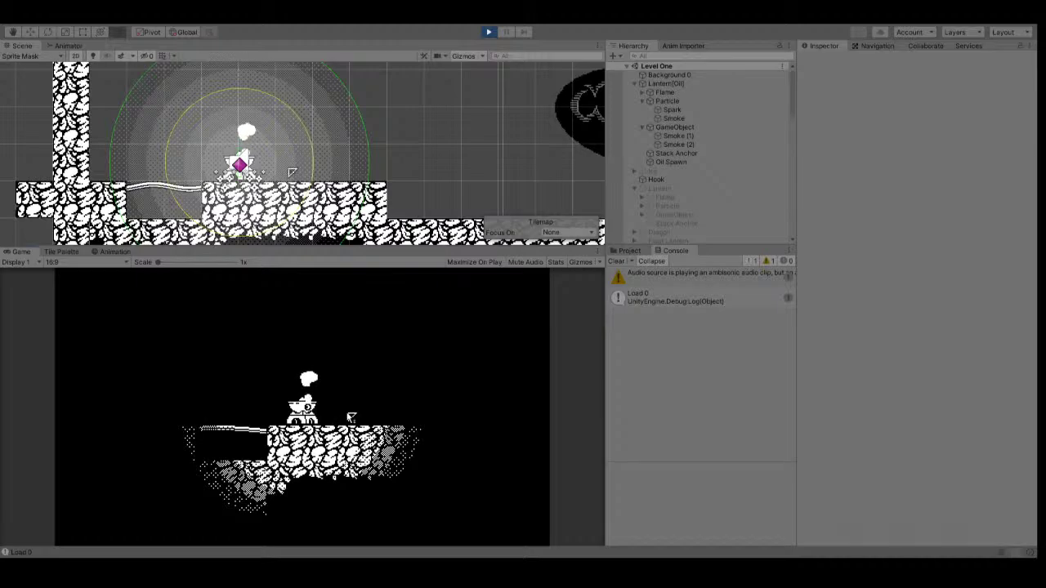
pyautogui.press('d')
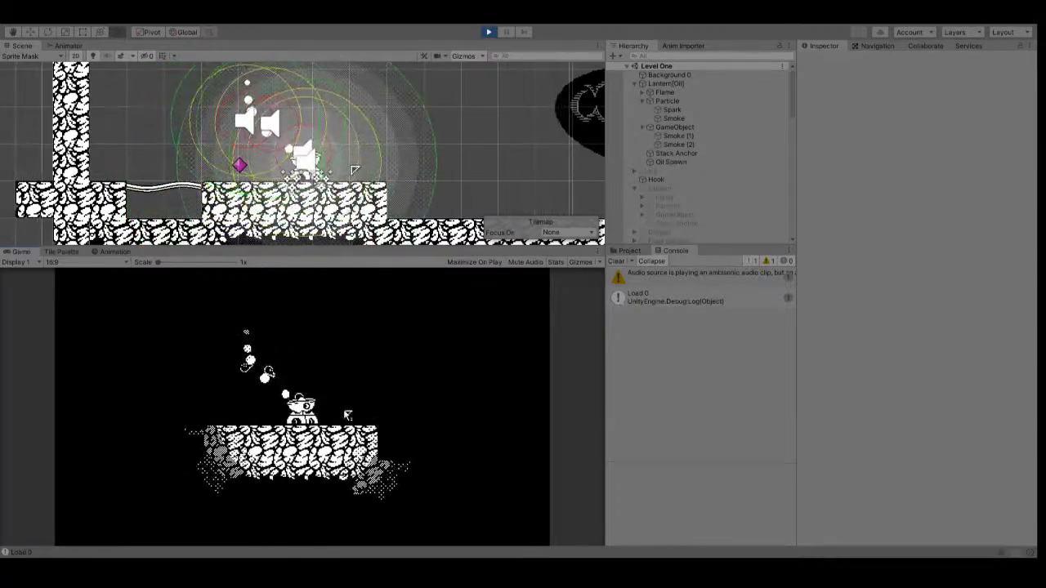
pyautogui.press('d')
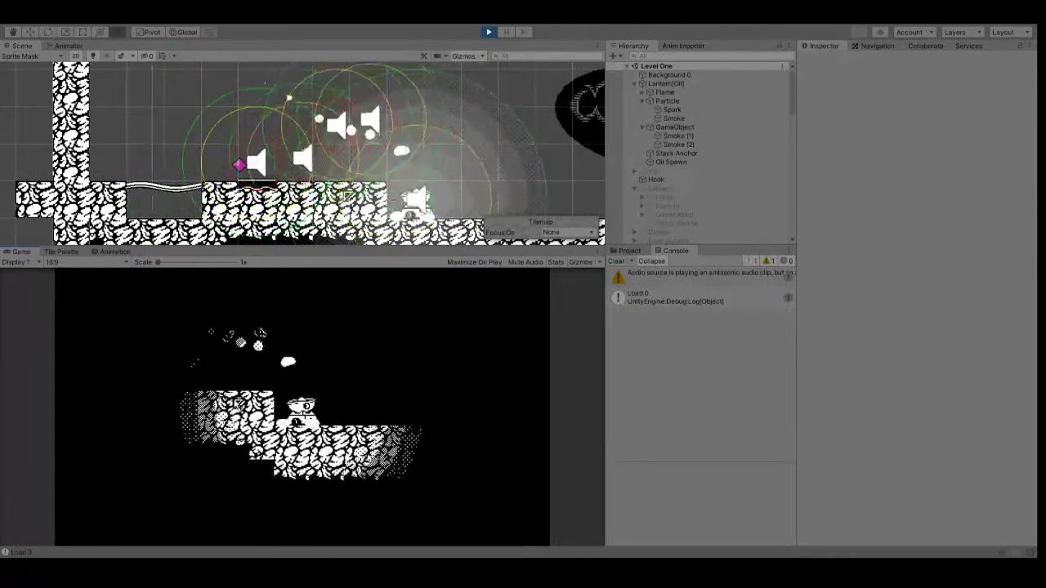
pyautogui.press('space')
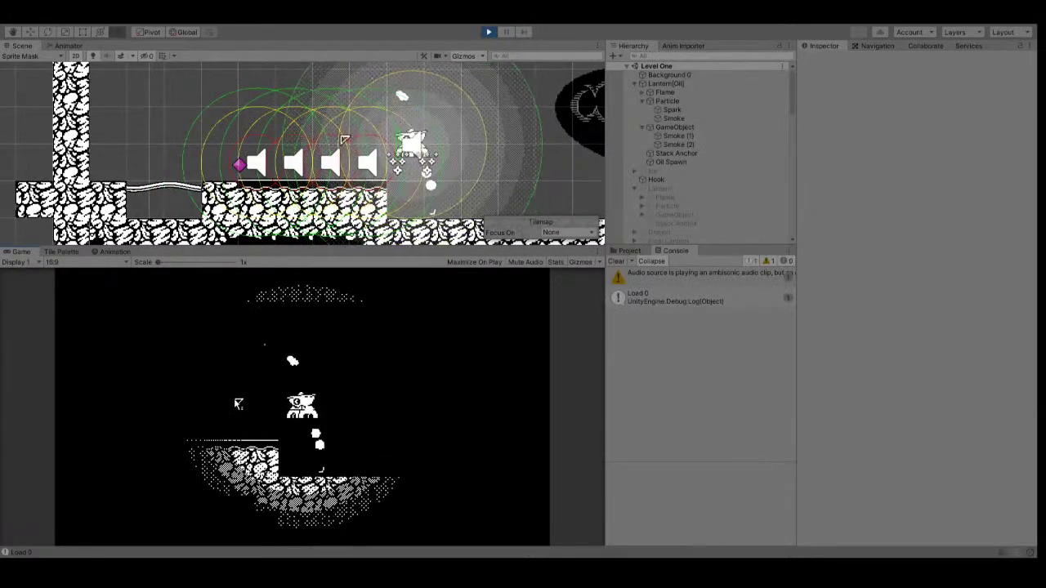
pyautogui.moveTo(303, 412); pyautogui.dragTo(309, 362)
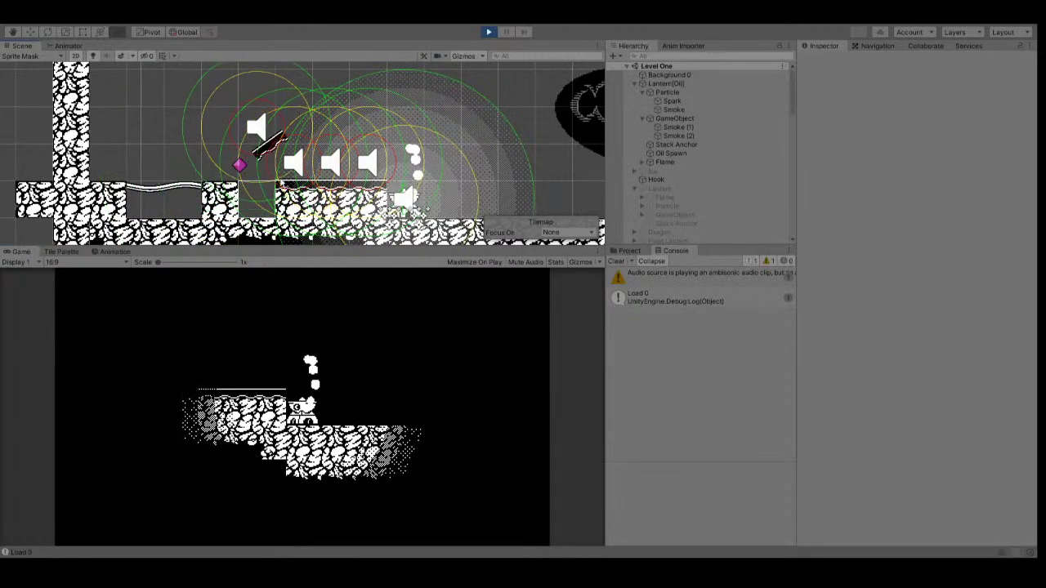
# Stop the game and inspect the Lantern[Oil] prefab's Oil Lantern Movement and Player Sound Effects settings.
pyautogui.click(488, 32)
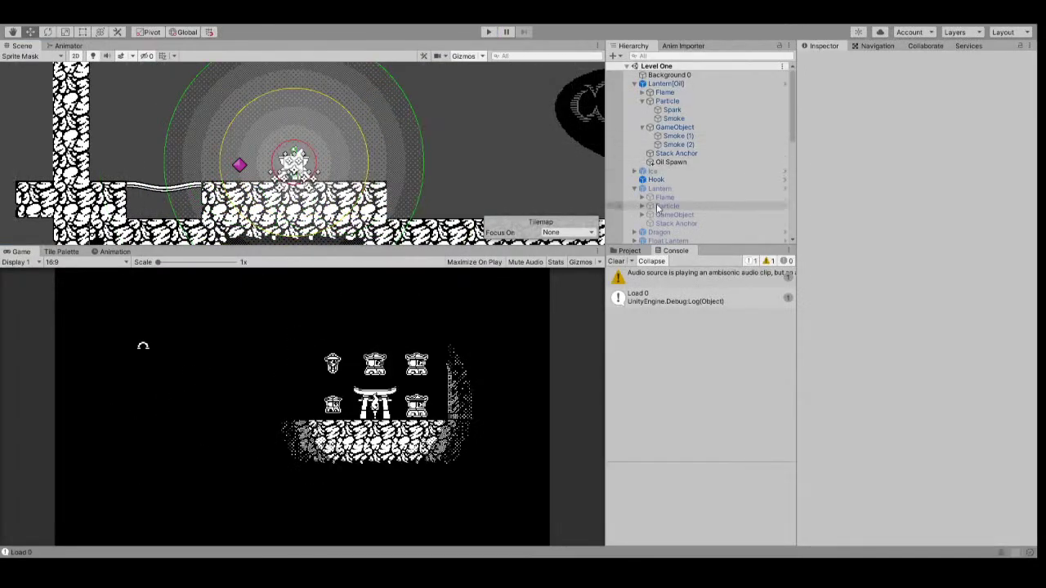
pyautogui.click(629, 250)
pyautogui.click(658, 410)
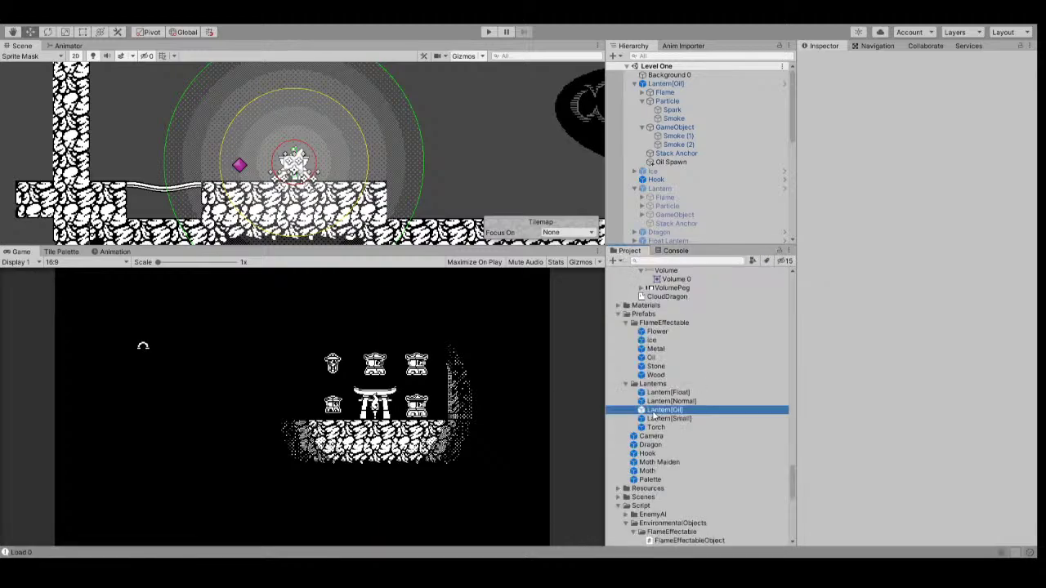
pyautogui.scroll(-15, 921, 385)
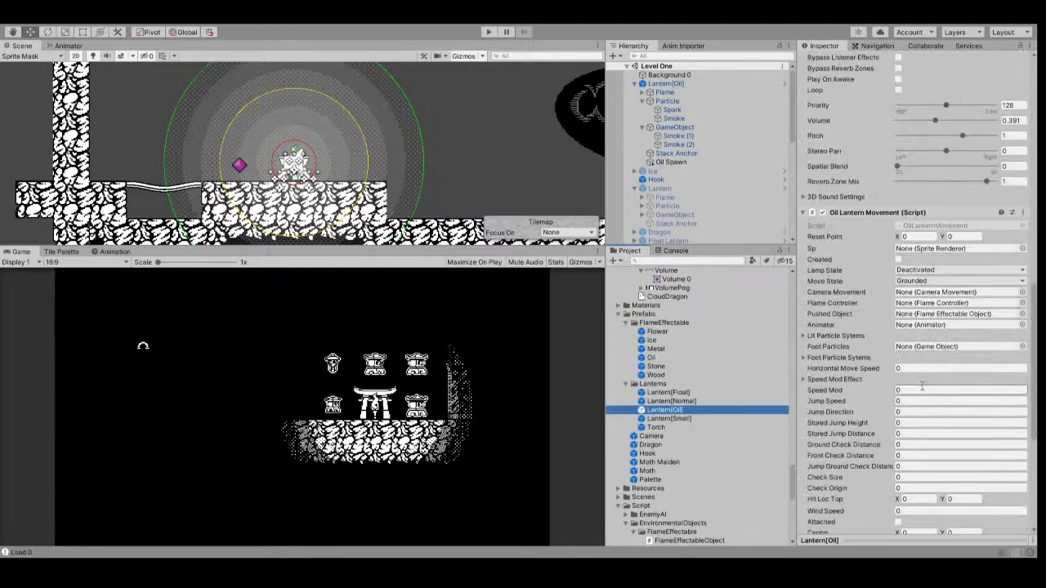
pyautogui.scroll(-8, 922, 386)
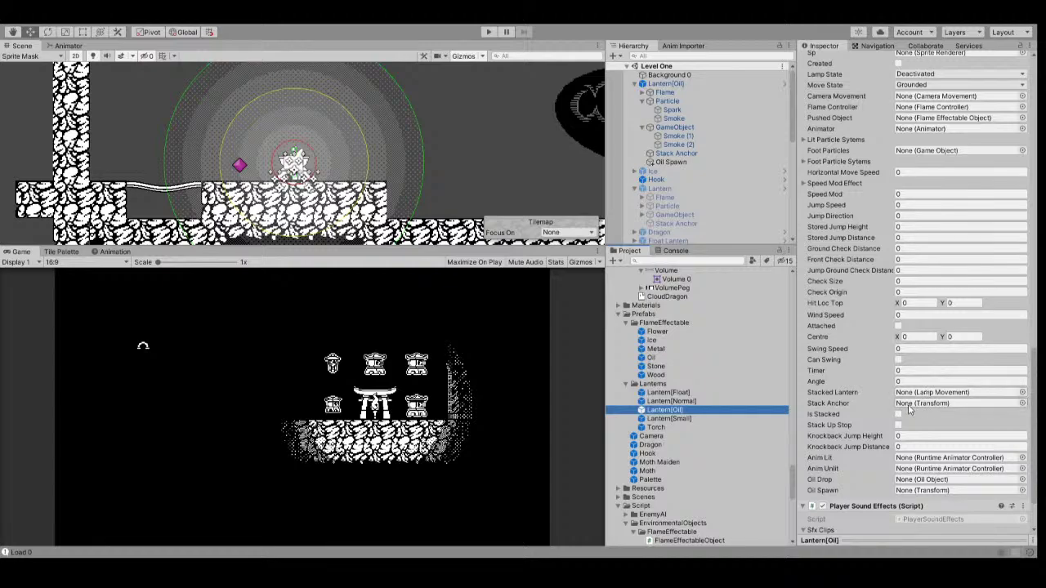
pyautogui.scroll(-3, 903, 382)
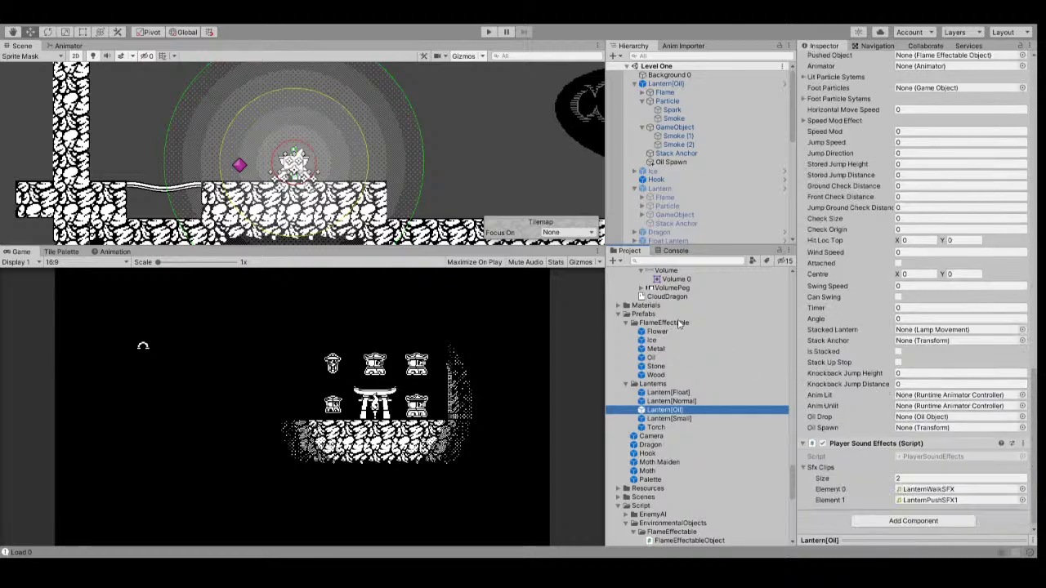
pyautogui.scroll(5, 678, 323)
pyautogui.scroll(-3, 682, 319)
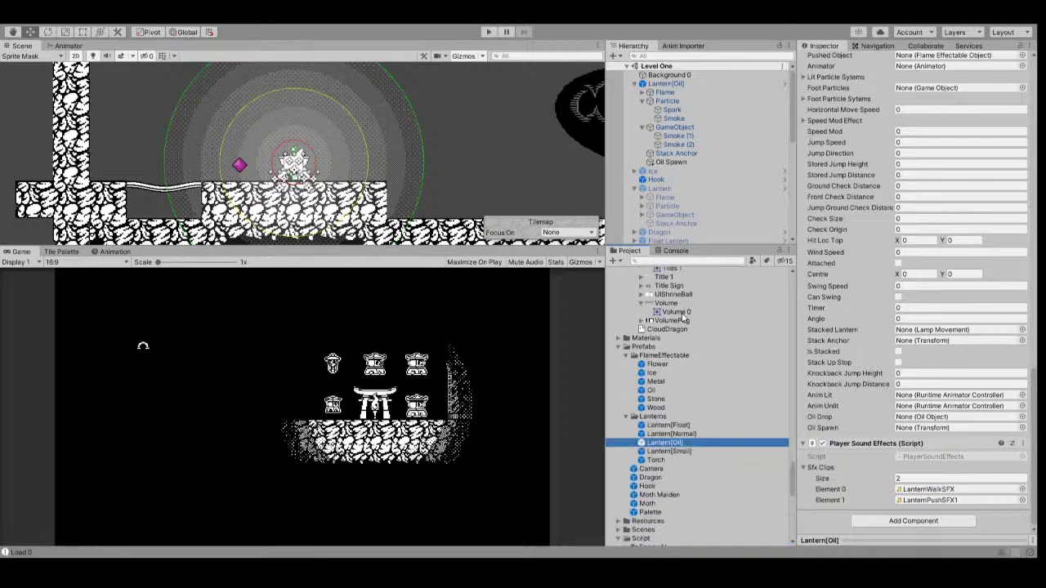
# Enable the Flame Object script on the Oil prefab, play-test moving the lantern right off the ledge, and stop the game.
pyautogui.click(673, 383)
pyautogui.click(663, 391)
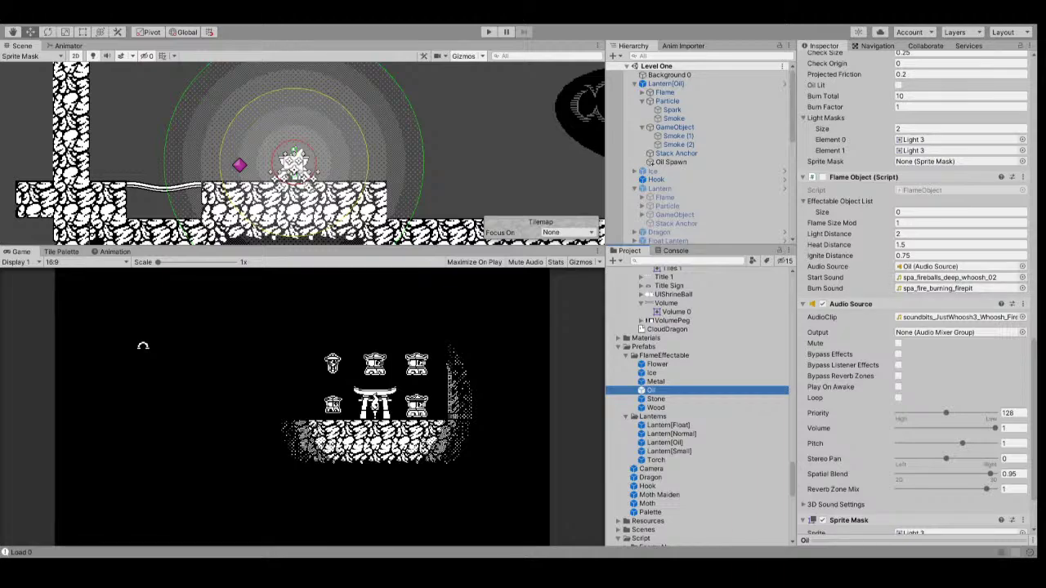
pyautogui.click(823, 178)
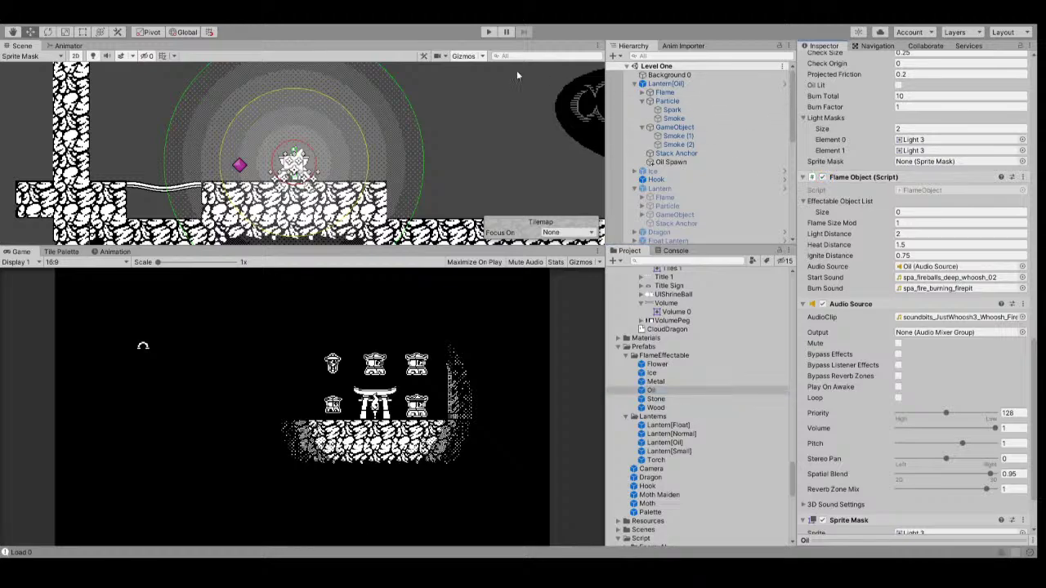
pyautogui.click(489, 32)
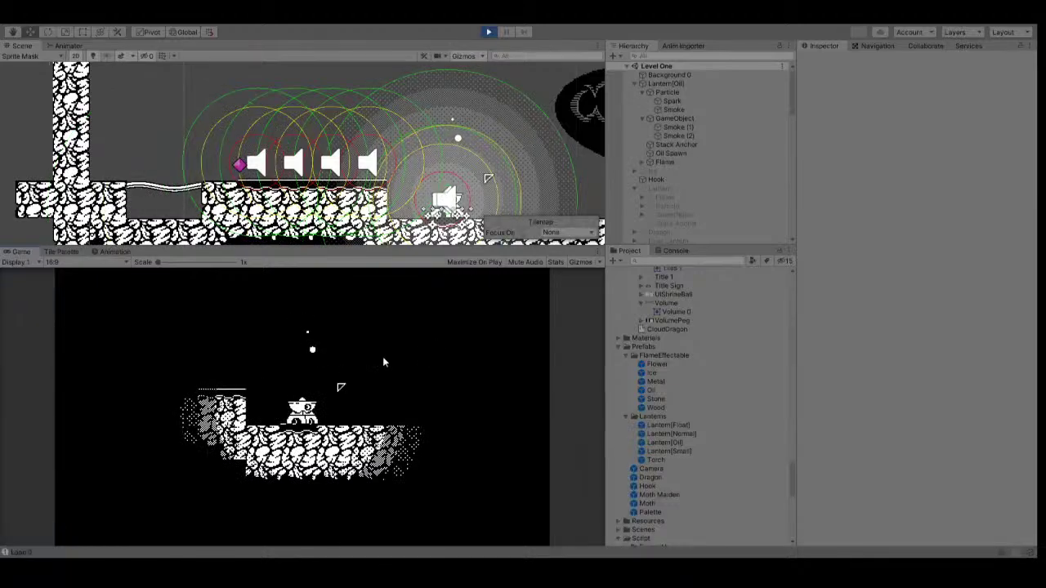
pyautogui.click(490, 33)
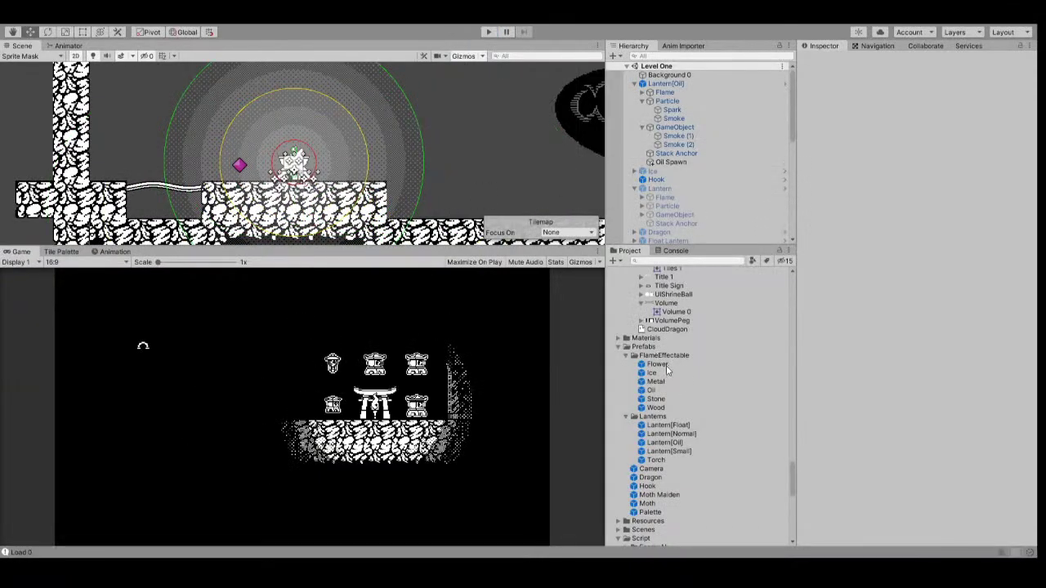
# Review the Oil prefab's Box Collider 2D, Animator and Oil Object settings and locate its OilObject script.
pyautogui.scroll(2, 667, 367)
pyautogui.click(653, 424)
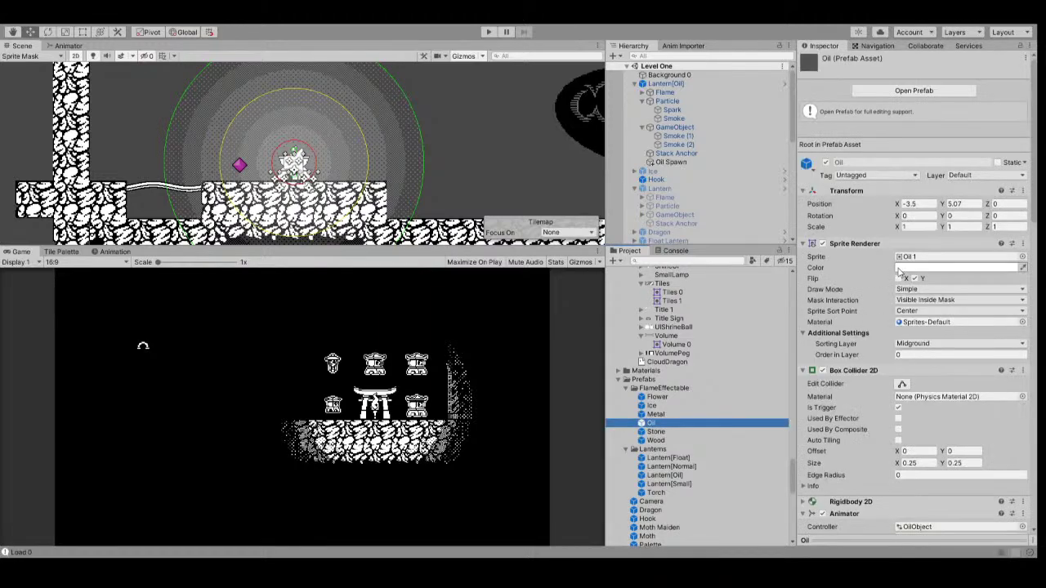
pyautogui.scroll(-5, 896, 392)
pyautogui.scroll(-3, 896, 392)
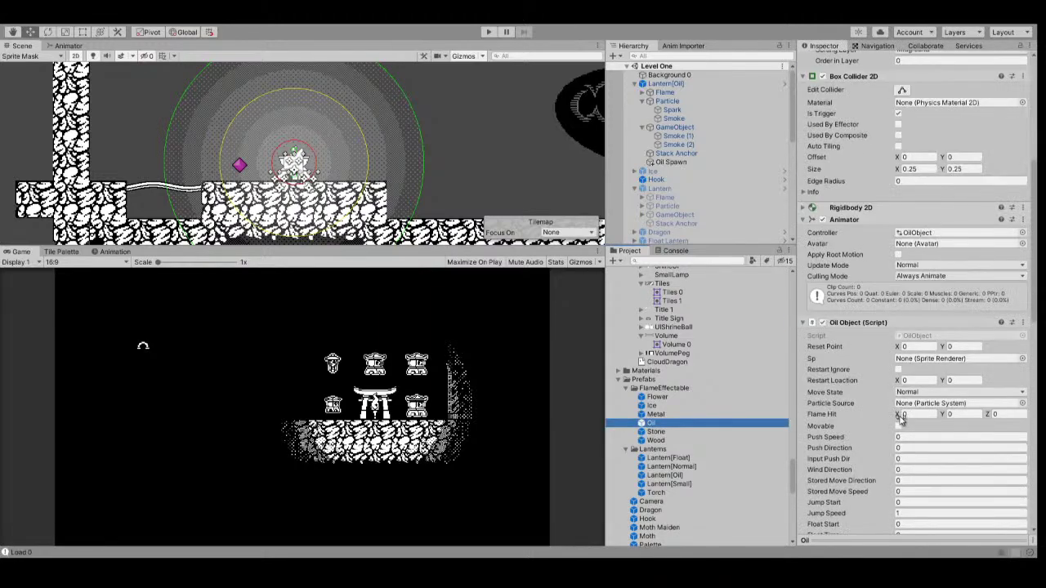
pyautogui.click(915, 336)
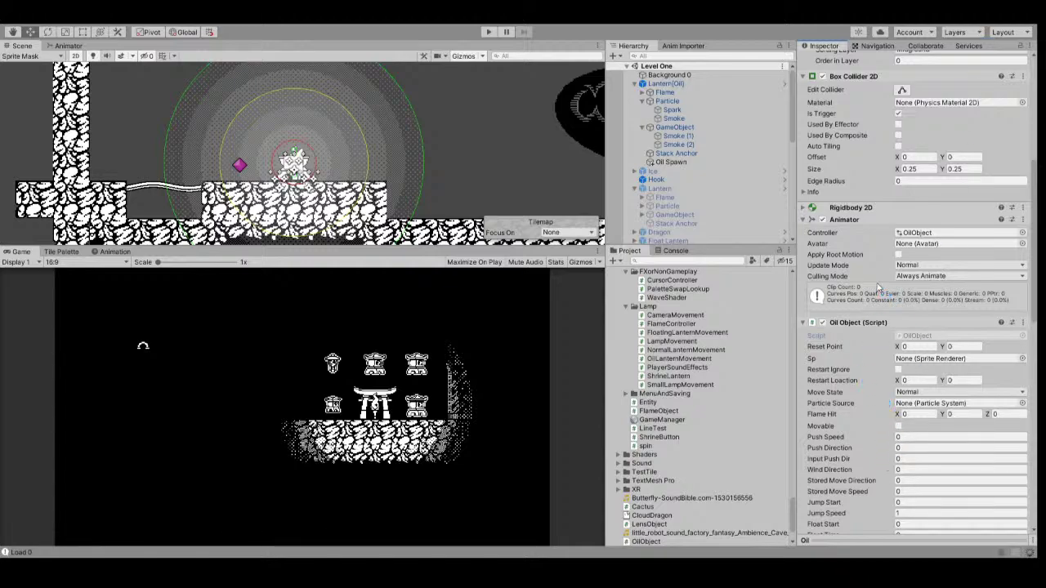
# Try the Oil prefab's Sprite Mask Alpha Cutoff at 0 in a play-test, moving right off the ledge and launching the flame.
pyautogui.scroll(-10, 871, 324)
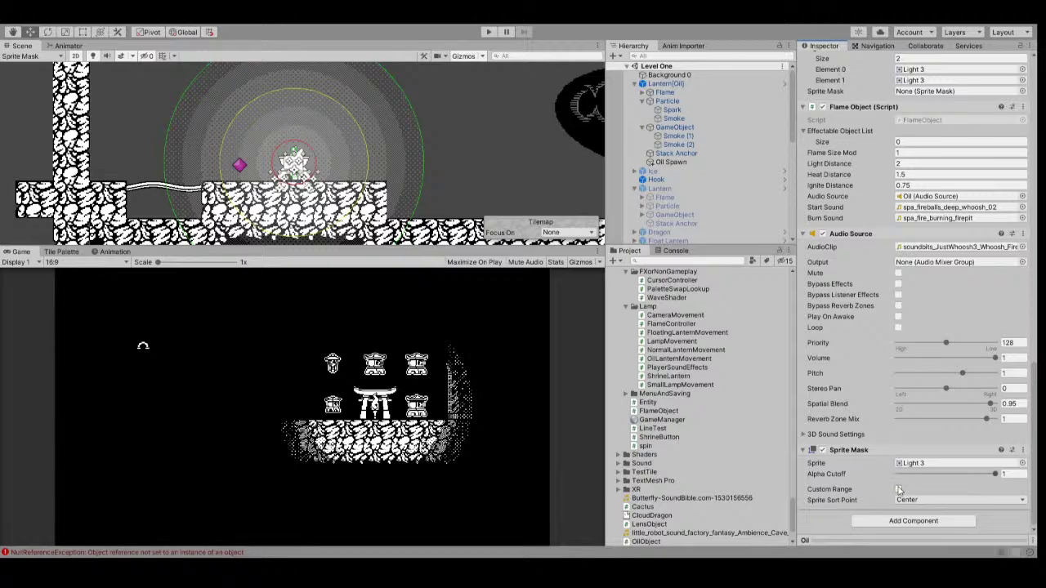
pyautogui.moveTo(945, 473); pyautogui.dragTo(896, 476)
pyautogui.click(487, 32)
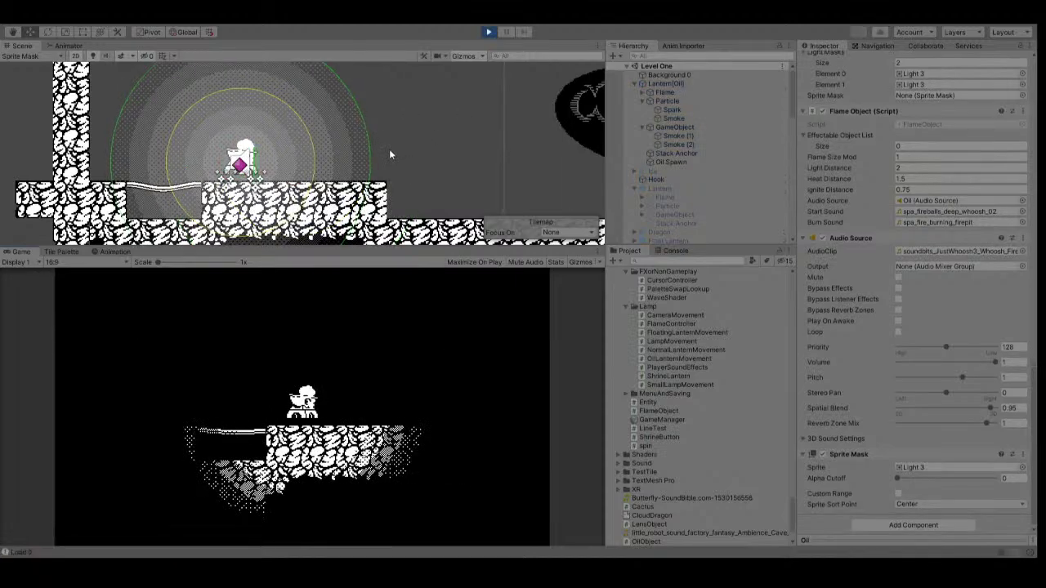
pyautogui.press('d')
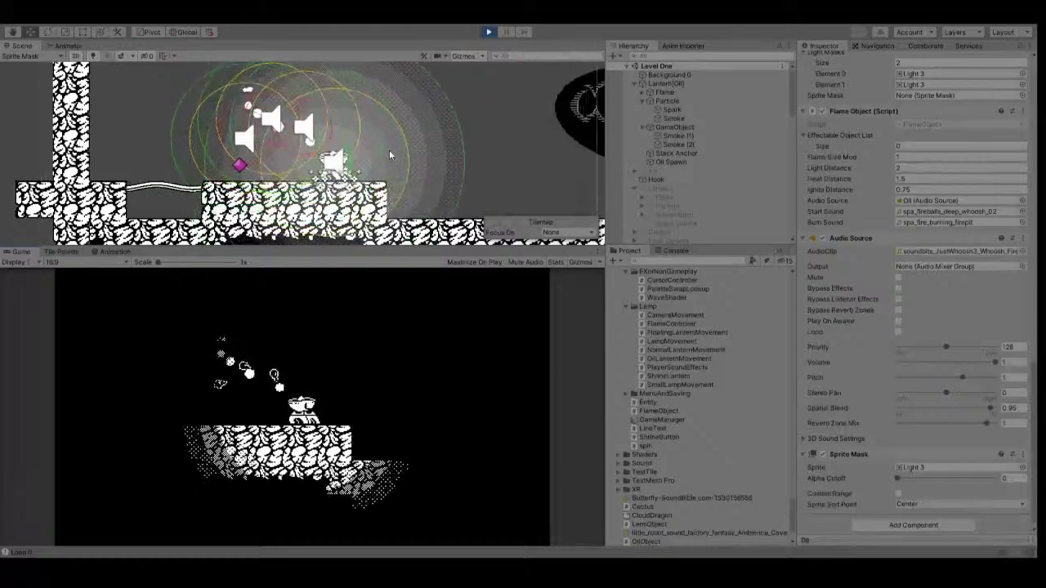
pyautogui.press('d')
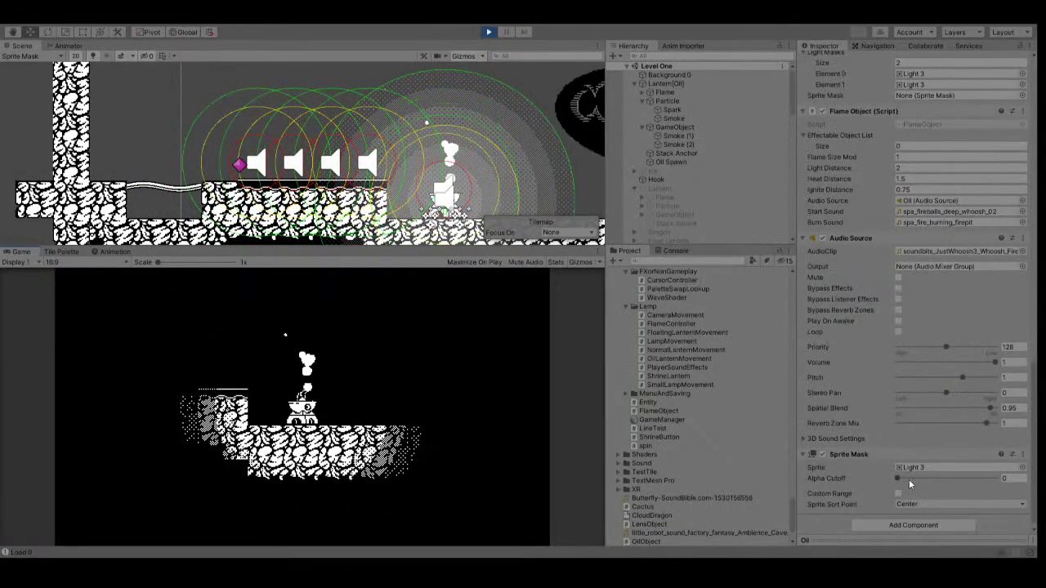
pyautogui.click(339, 401)
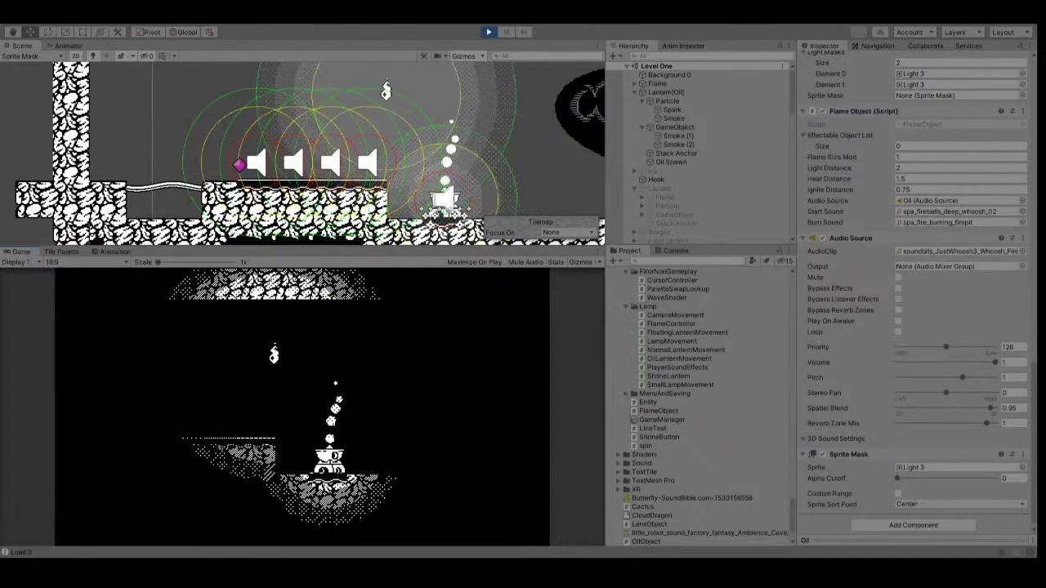
pyautogui.click(489, 32)
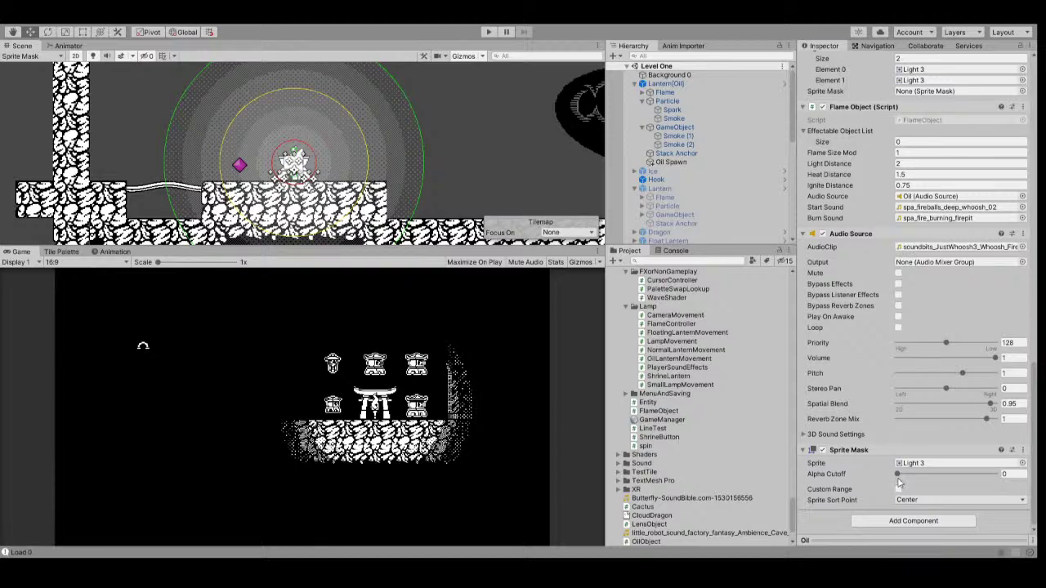
# Set the Oil prefab's Sprite Mask Alpha Cutoff back to 1 and review its Flame Object and burn settings.
pyautogui.moveTo(897, 480); pyautogui.dragTo(1000, 476)
pyautogui.scroll(3, 866, 343)
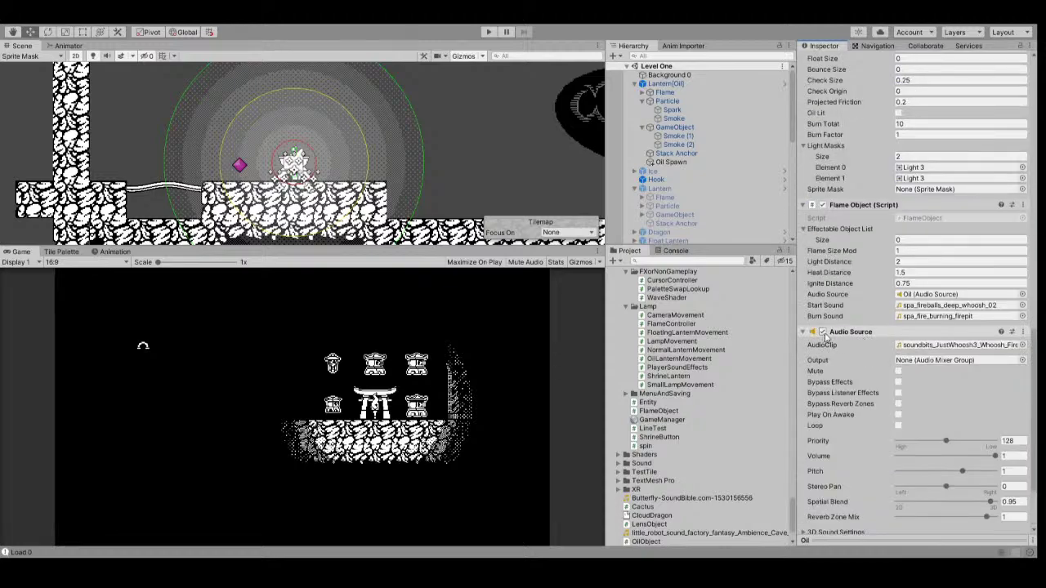
pyautogui.scroll(6, 842, 327)
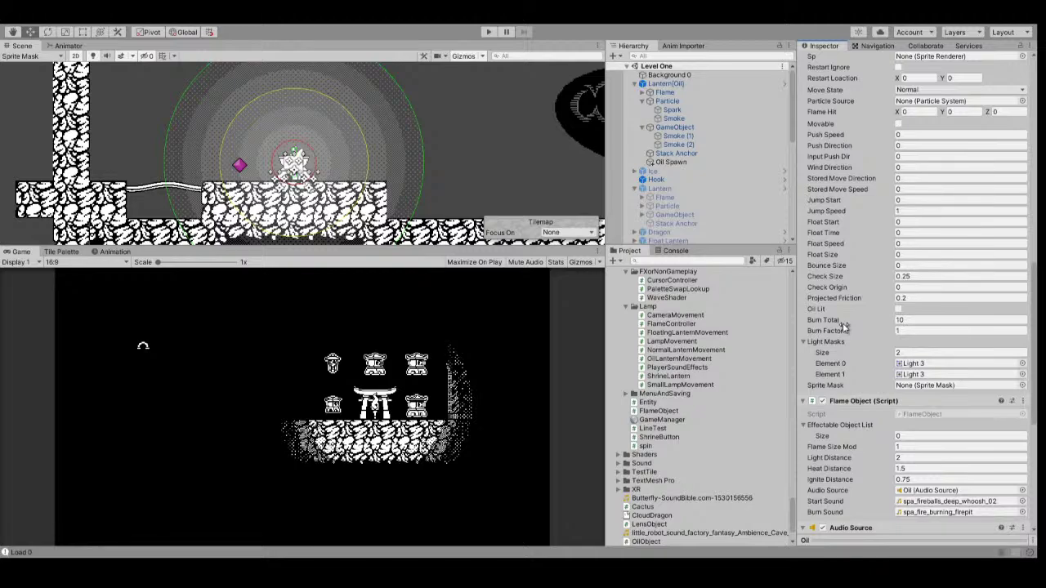
# Run the game, drop oil by moving the lantern right, and inspect the Oil clones' Oil Object, Flame Object and Sprite Mask settings.
pyautogui.click(494, 35)
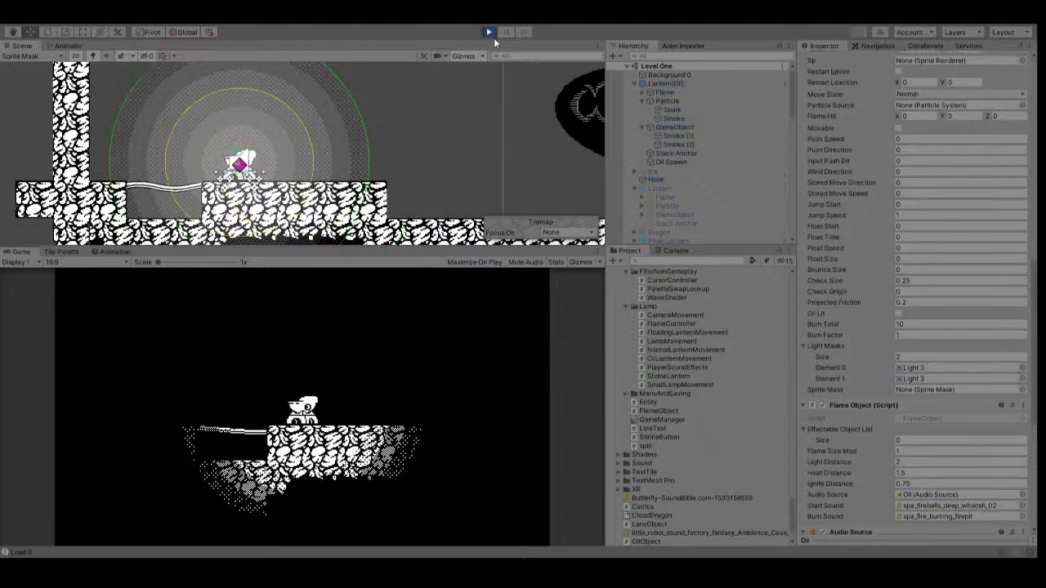
pyautogui.press('d')
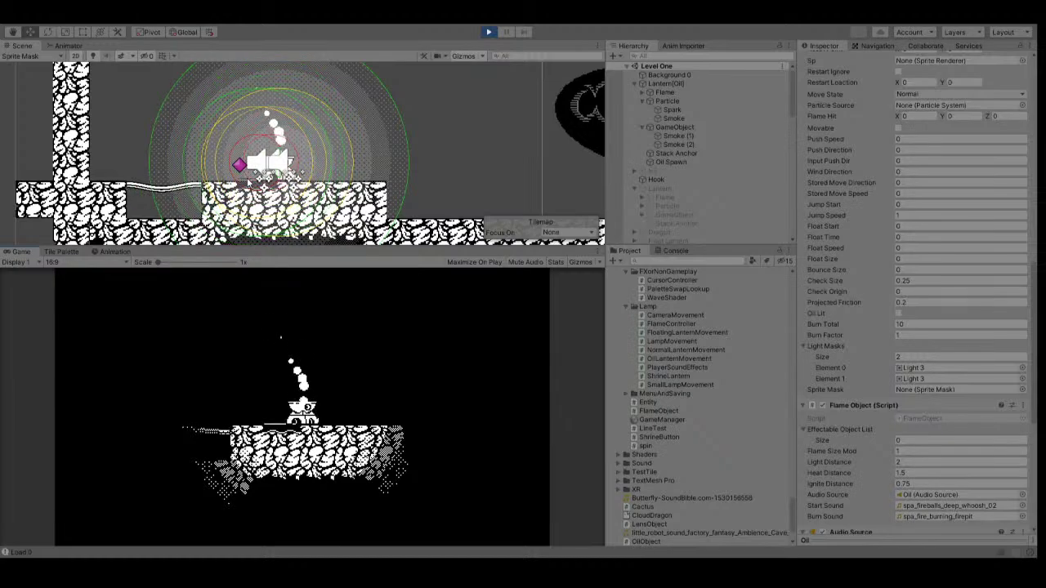
pyautogui.click(665, 83)
pyautogui.scroll(-4, 718, 210)
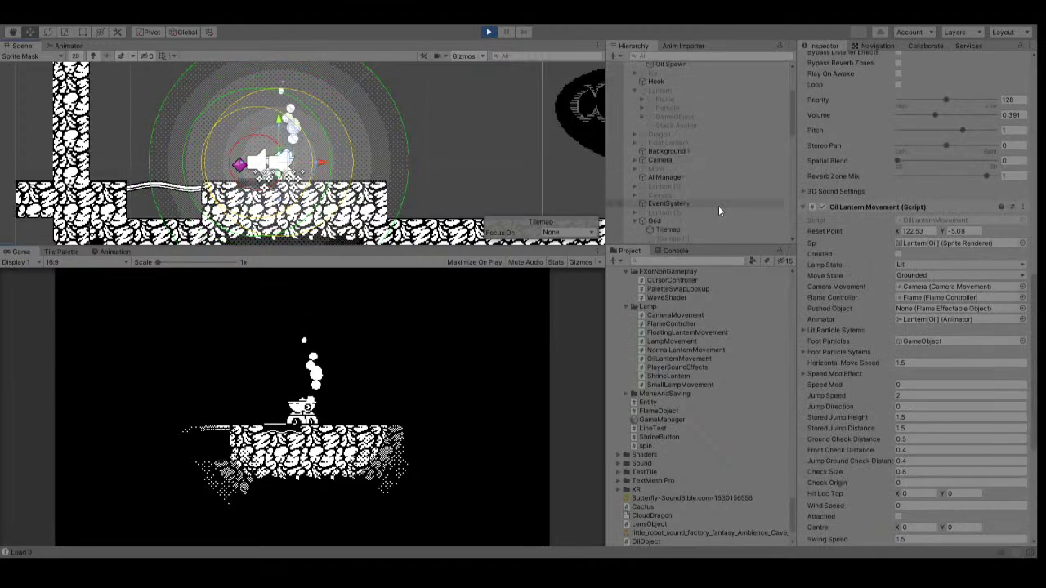
pyautogui.scroll(-5, 711, 208)
pyautogui.click(702, 232)
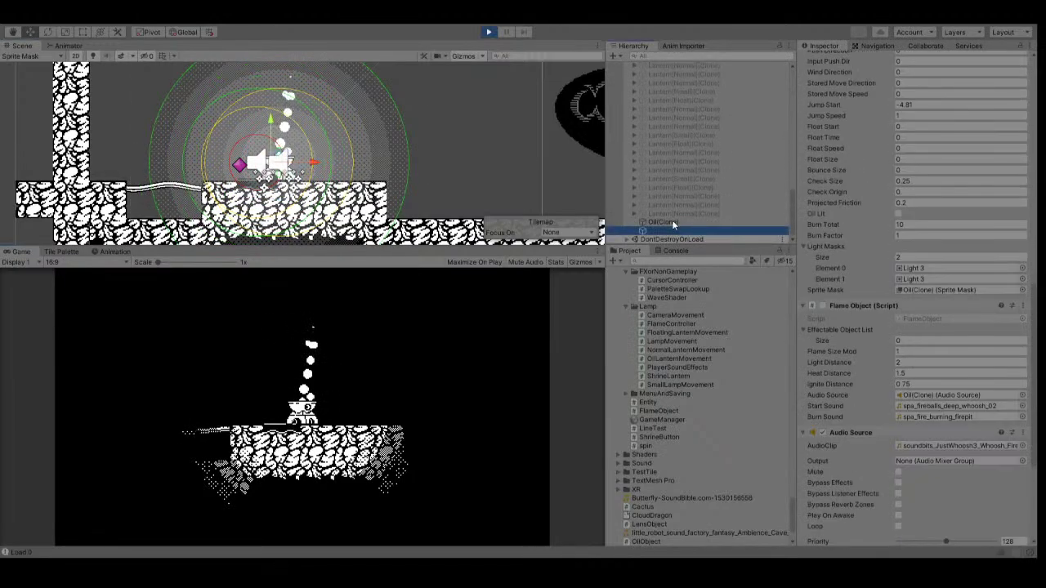
pyautogui.click(672, 221)
pyautogui.scroll(-5, 915, 286)
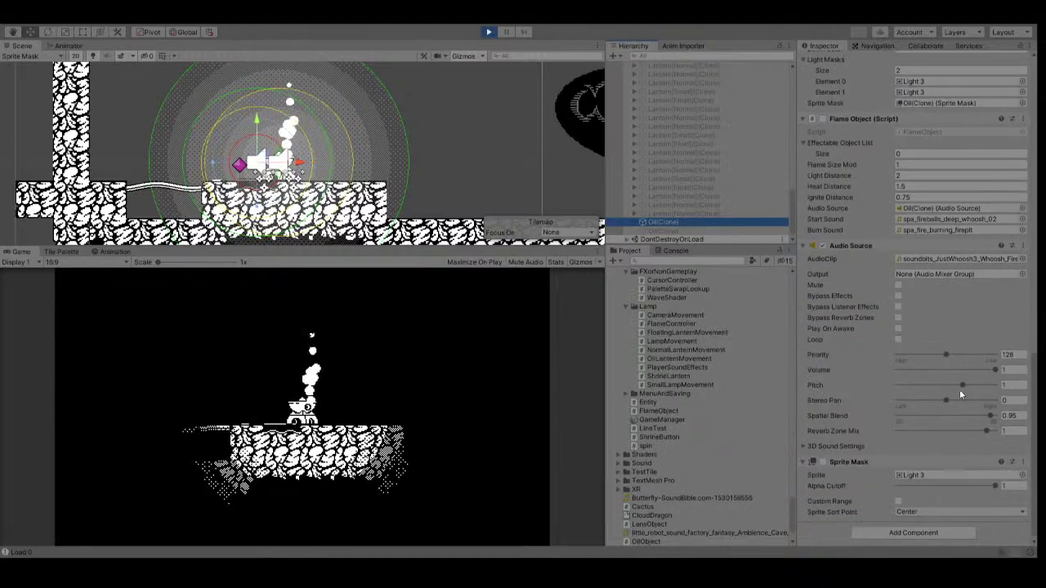
pyautogui.scroll(4, 953, 368)
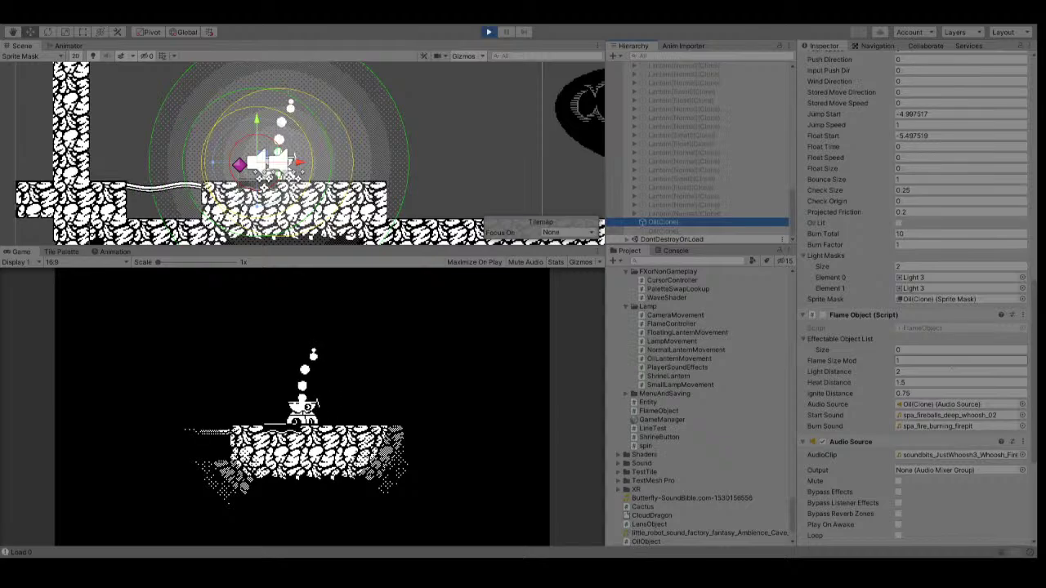
# Turn on Oil Lit on the first Oil clone, check its Oil Object values, and stop the game.
pyautogui.click(899, 223)
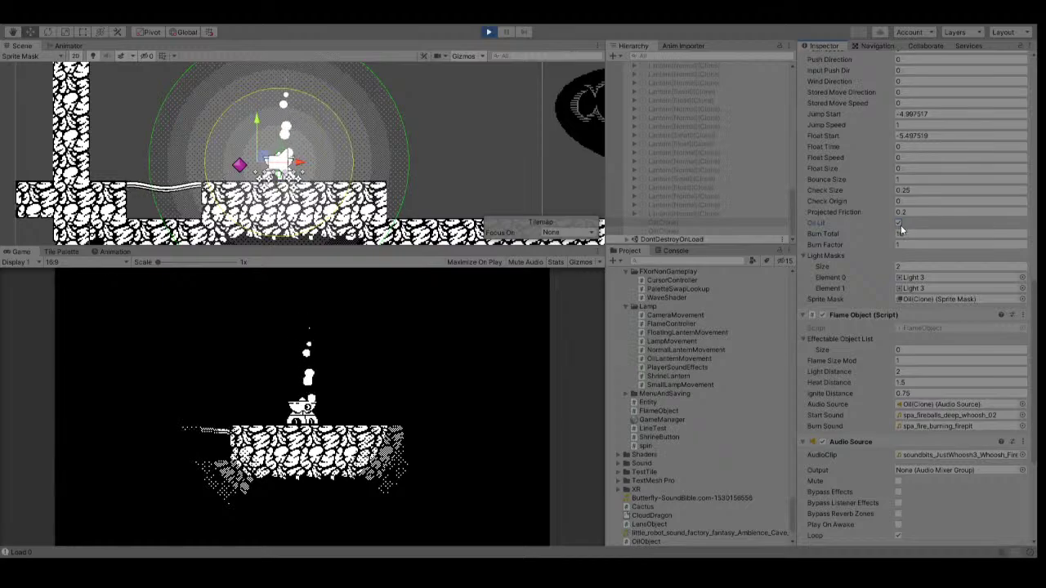
pyautogui.scroll(5, 901, 224)
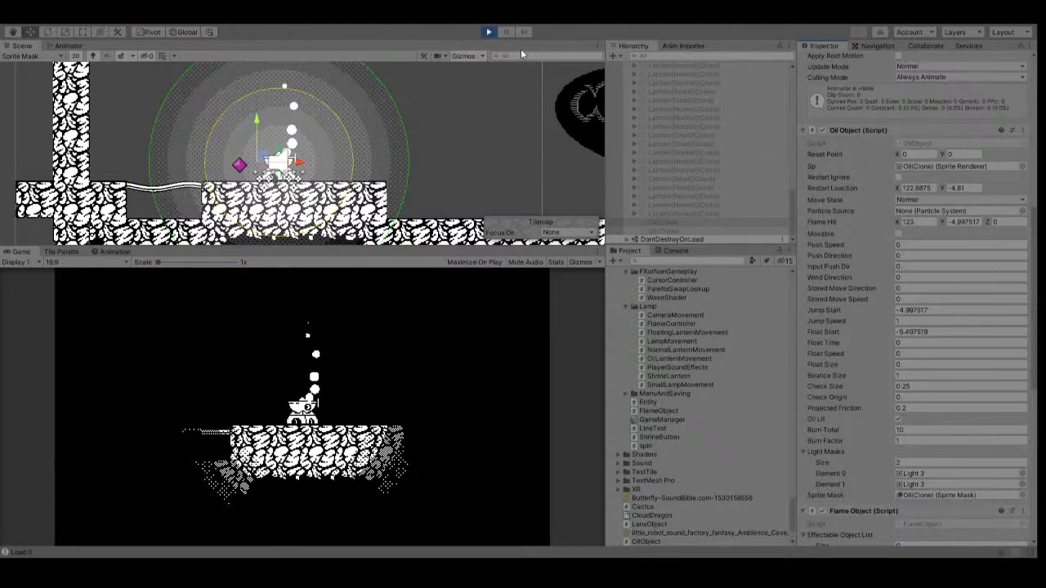
pyautogui.click(489, 32)
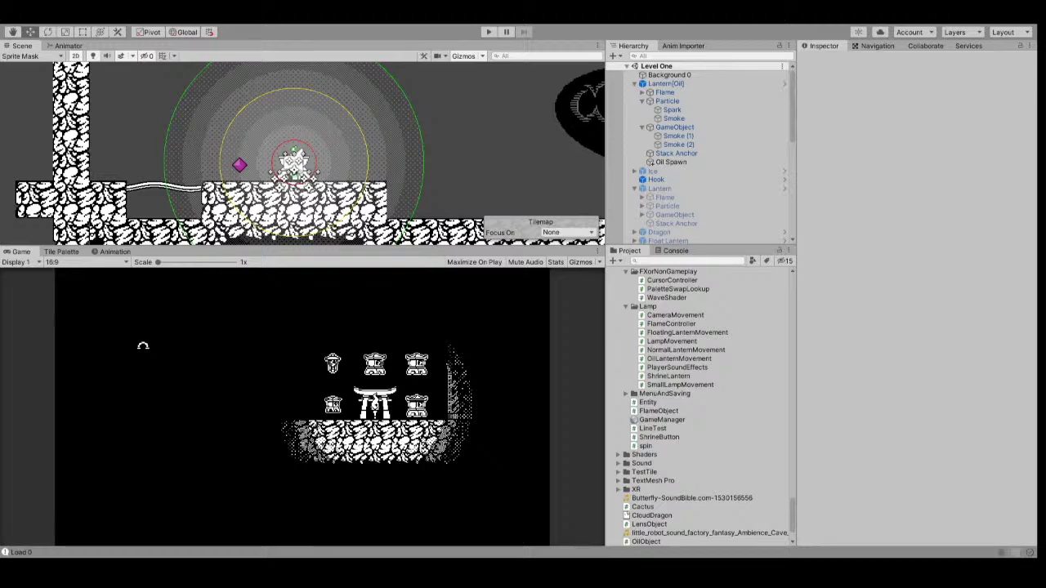
# Run the game and move the lantern right off the ledge, dropping oil along the upper and lower ground.
pyautogui.hotkey('ctrl', 'p')
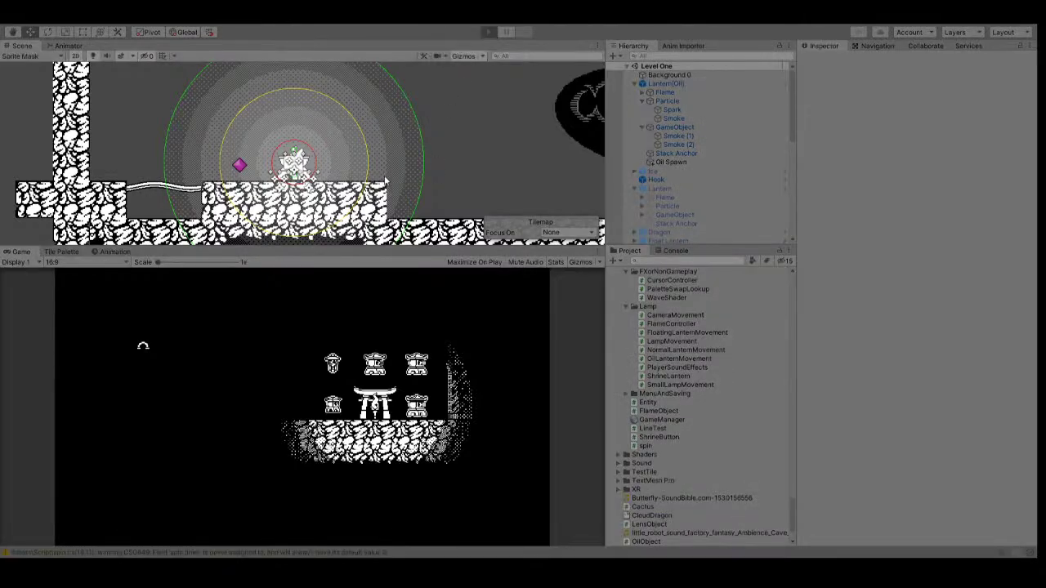
pyautogui.click(357, 329)
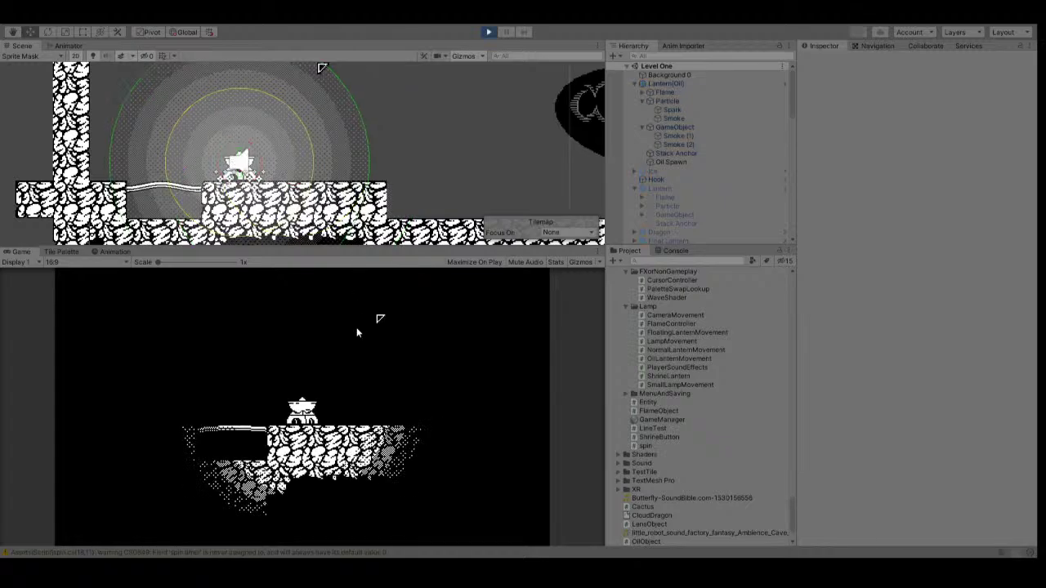
pyautogui.press('Right')
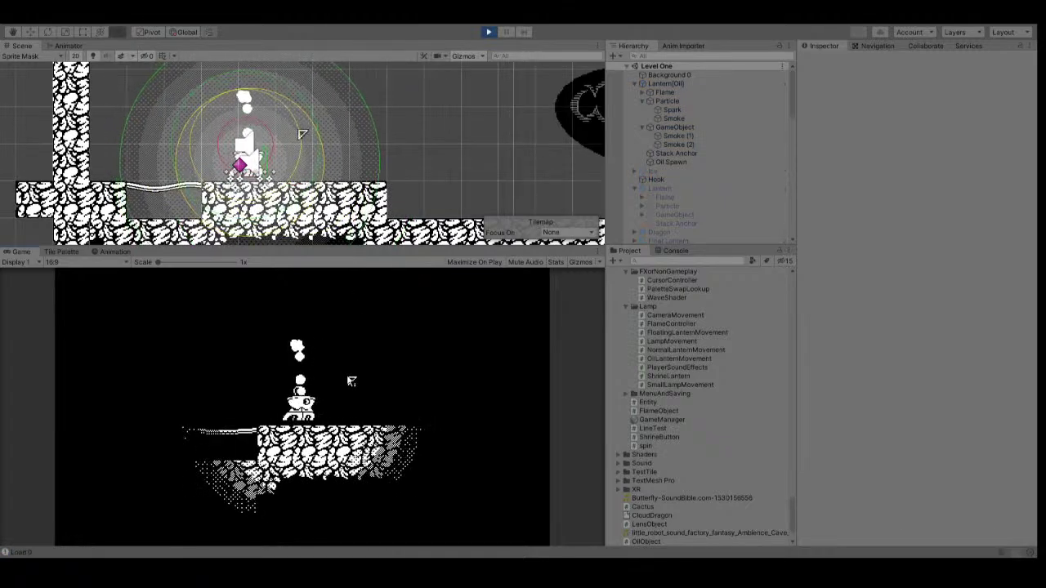
pyautogui.press('Right')
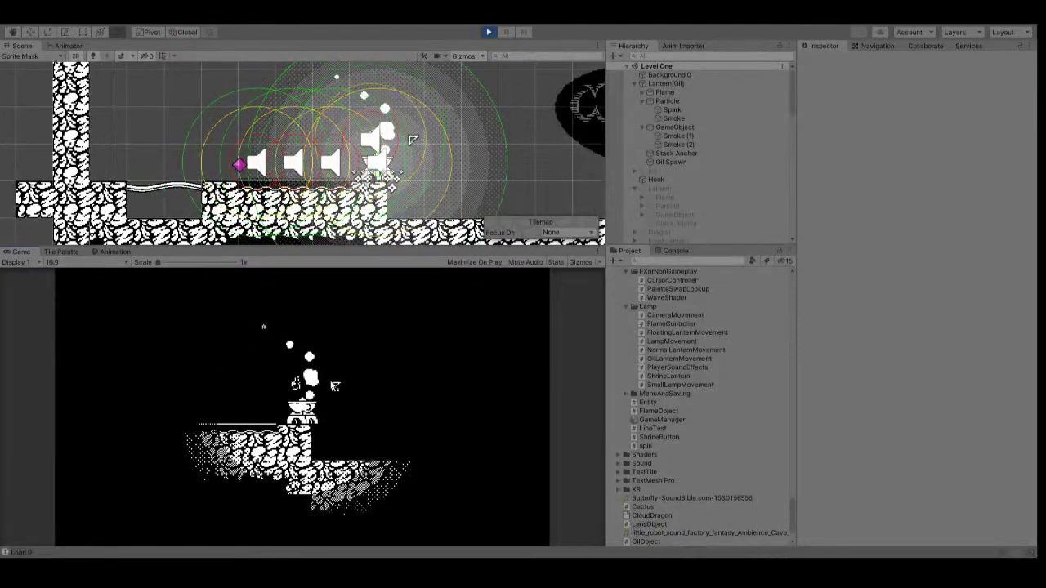
pyautogui.press('Right')
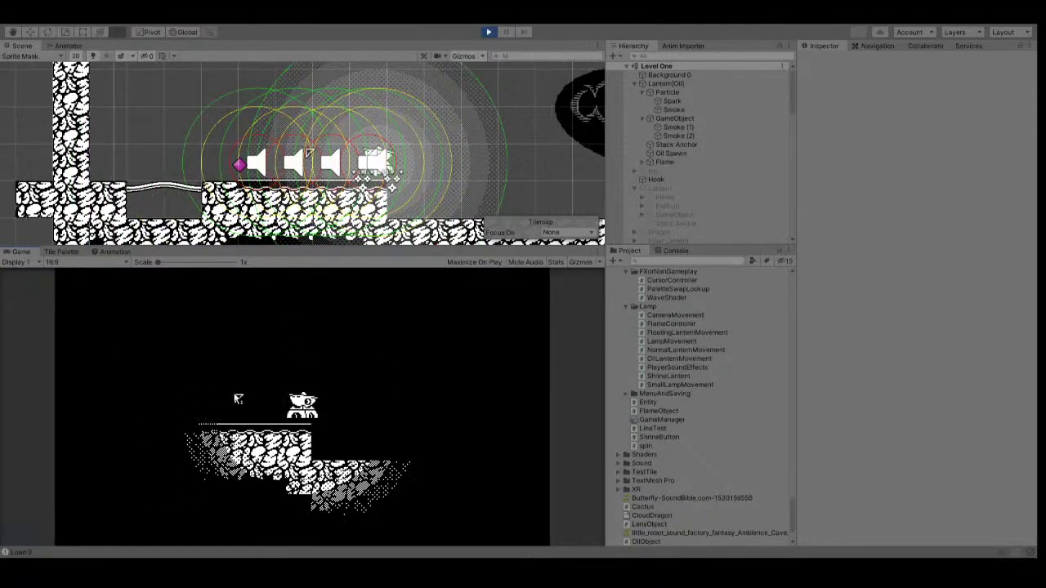
pyautogui.press('Right')
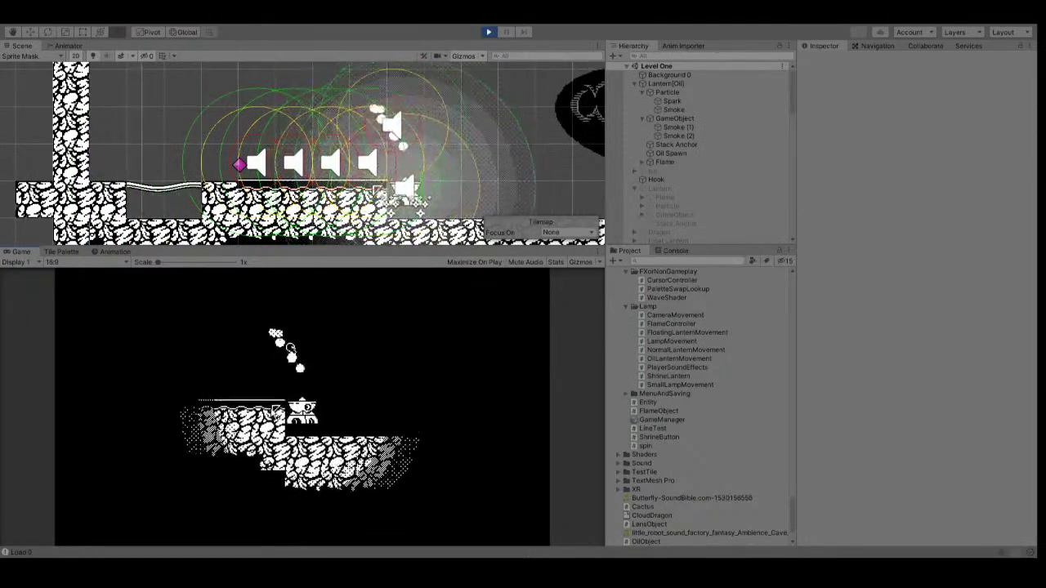
pyautogui.press('Right')
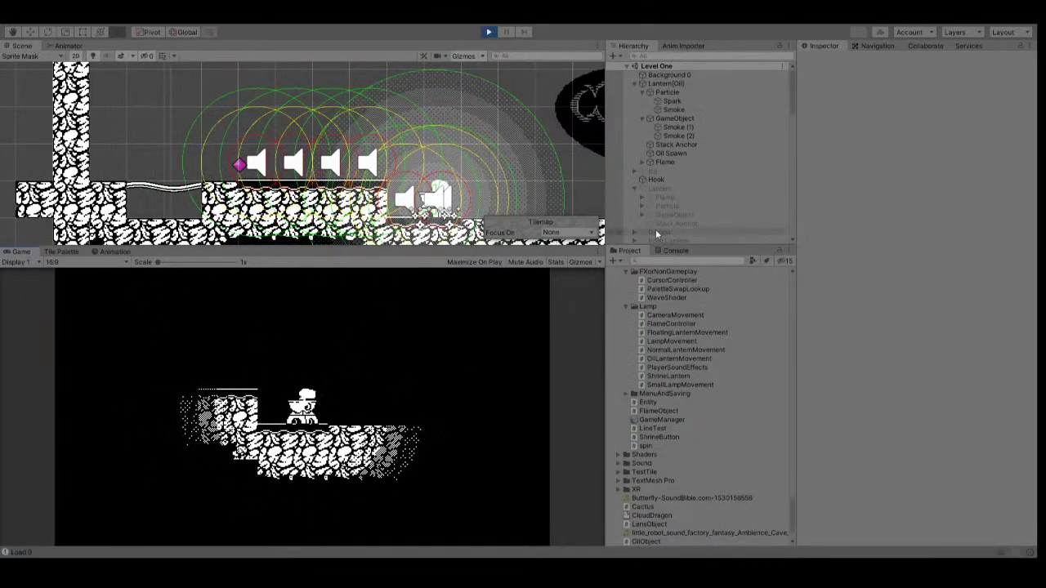
# Turn on Oil Lit on the first Oil clone, watch how it burns, and stop the game.
pyautogui.click(678, 155)
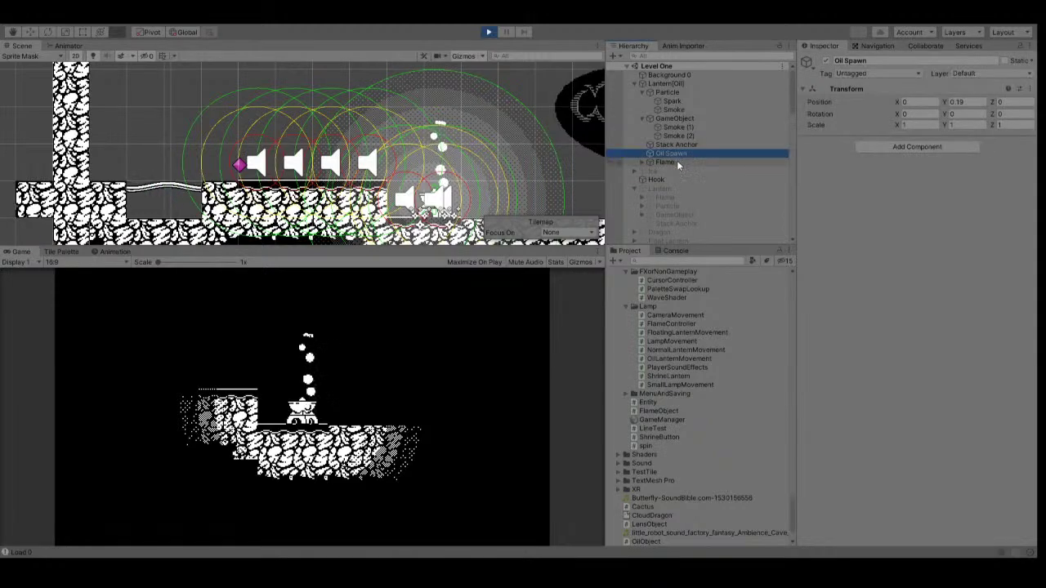
pyautogui.scroll(-10, 690, 220)
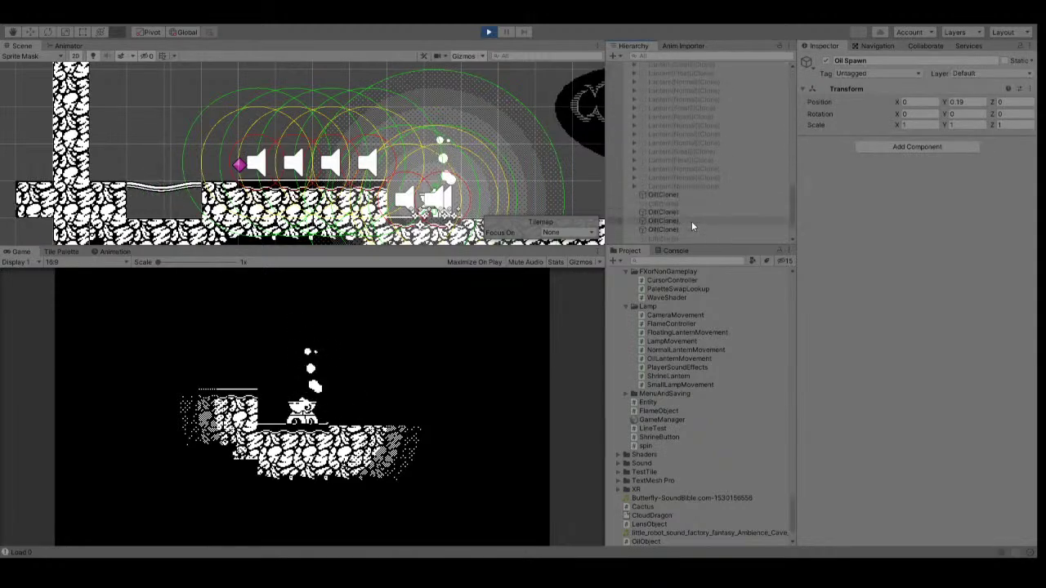
pyautogui.click(699, 161)
pyautogui.scroll(-10, 885, 261)
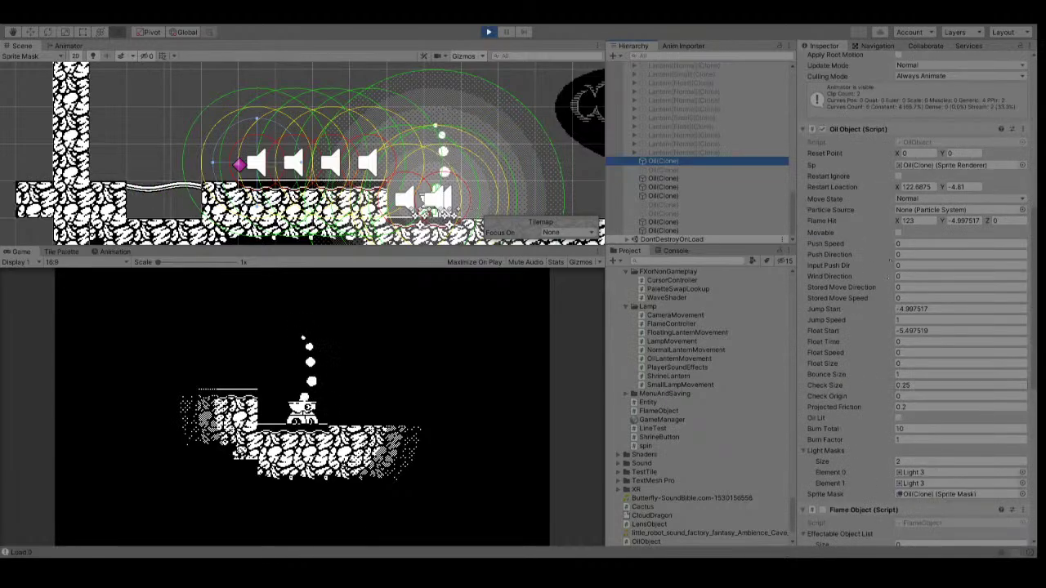
pyautogui.click(899, 418)
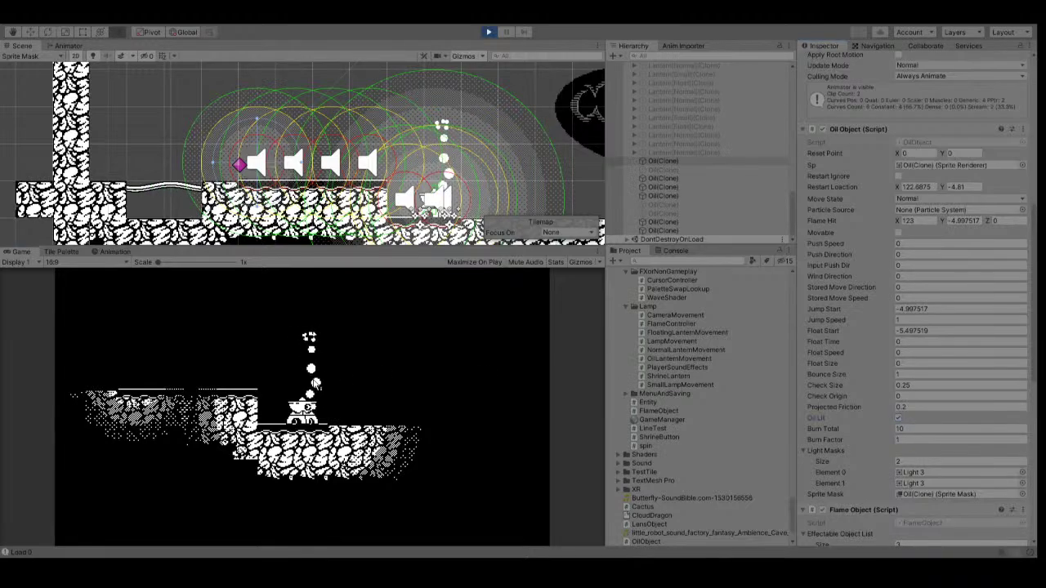
pyautogui.moveTo(309, 380); pyautogui.dragTo(285, 367)
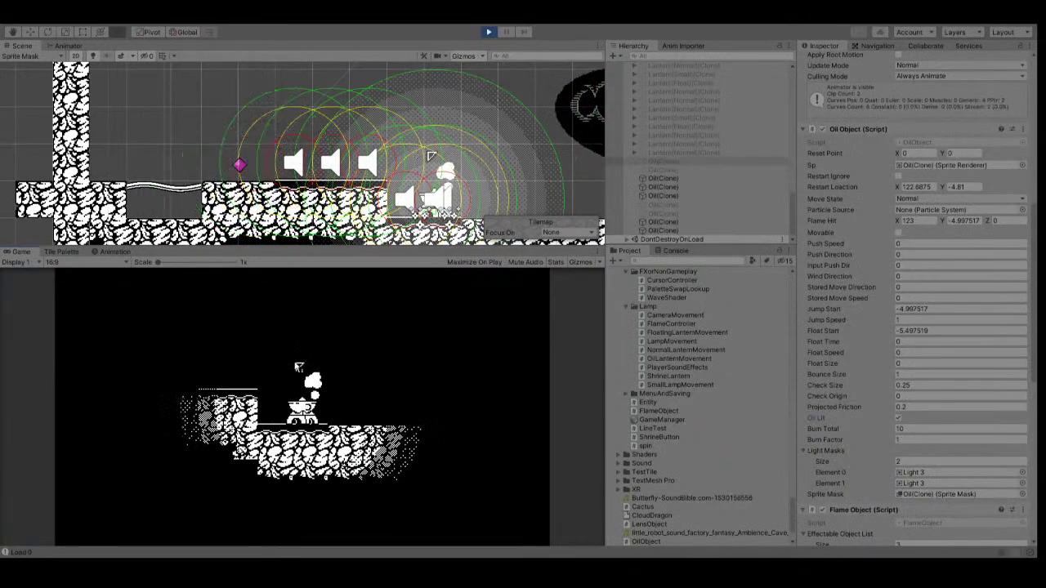
pyautogui.click(488, 32)
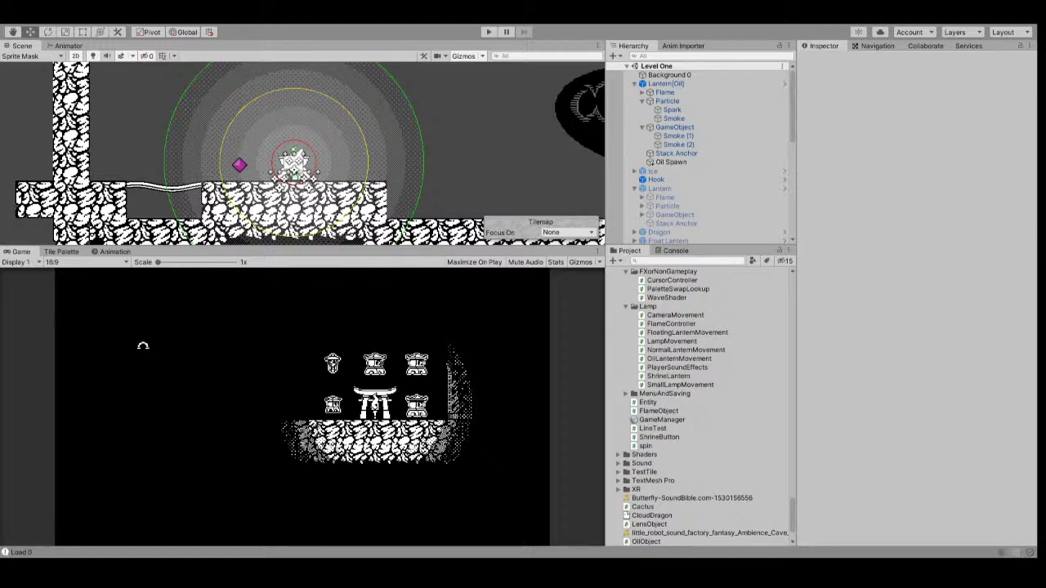
# Play-test the oil drops again, try the first Oil clone with Is Trigger off, view its animation clip, and stop the game.
pyautogui.click(490, 31)
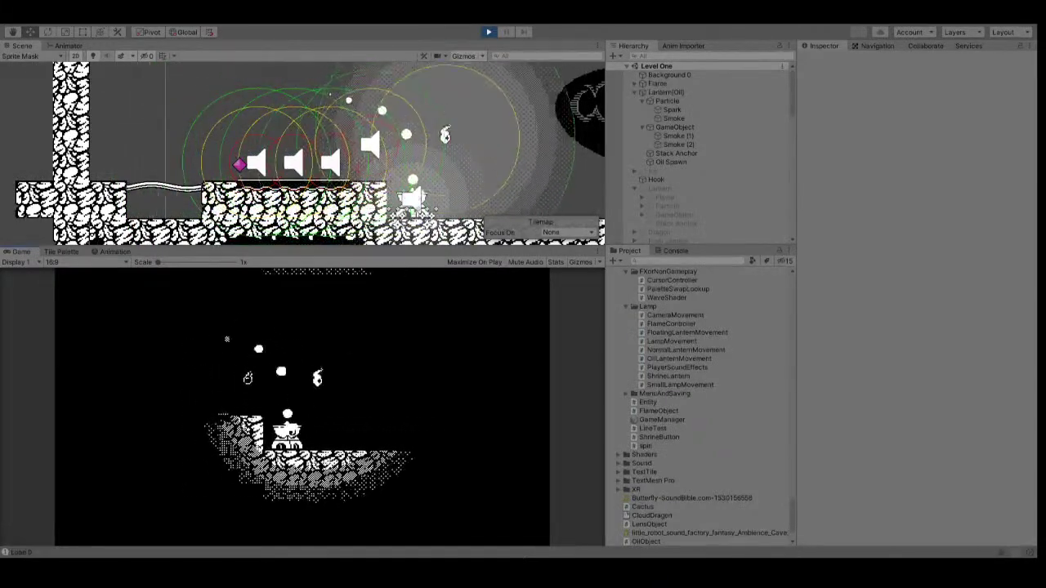
pyautogui.click(257, 165)
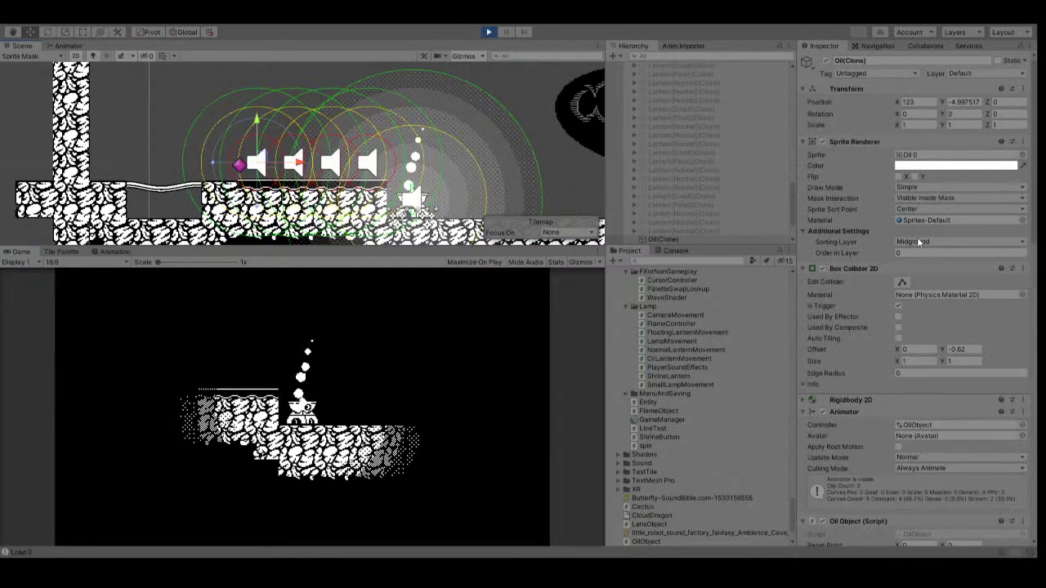
pyautogui.click(898, 306)
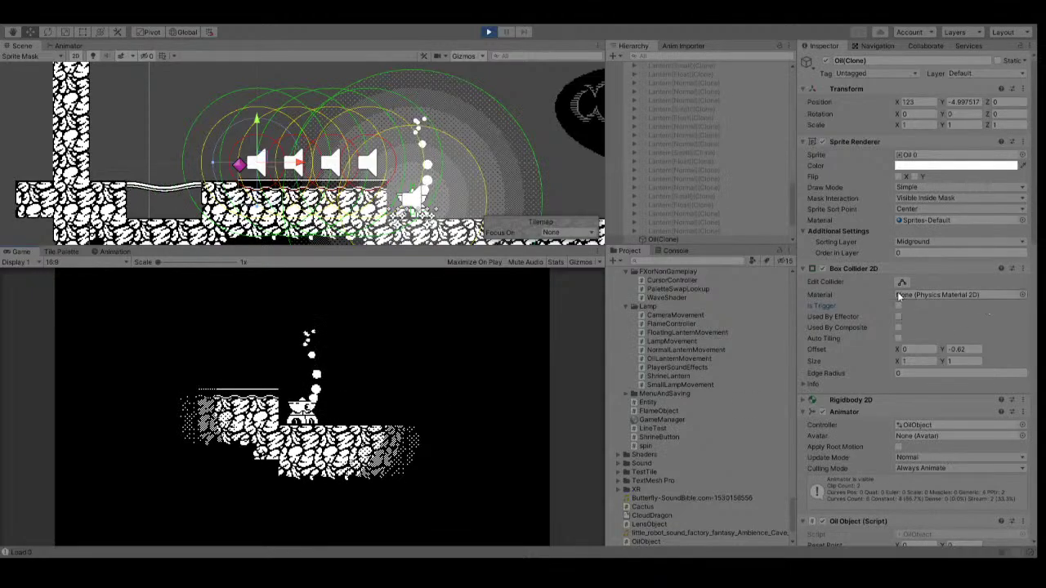
pyautogui.click(113, 251)
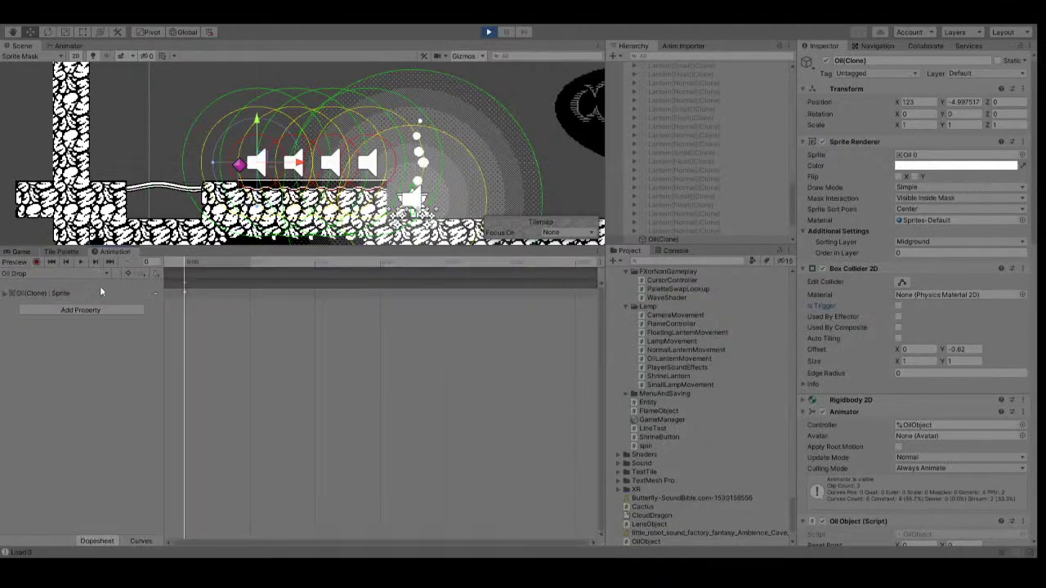
pyautogui.click(489, 32)
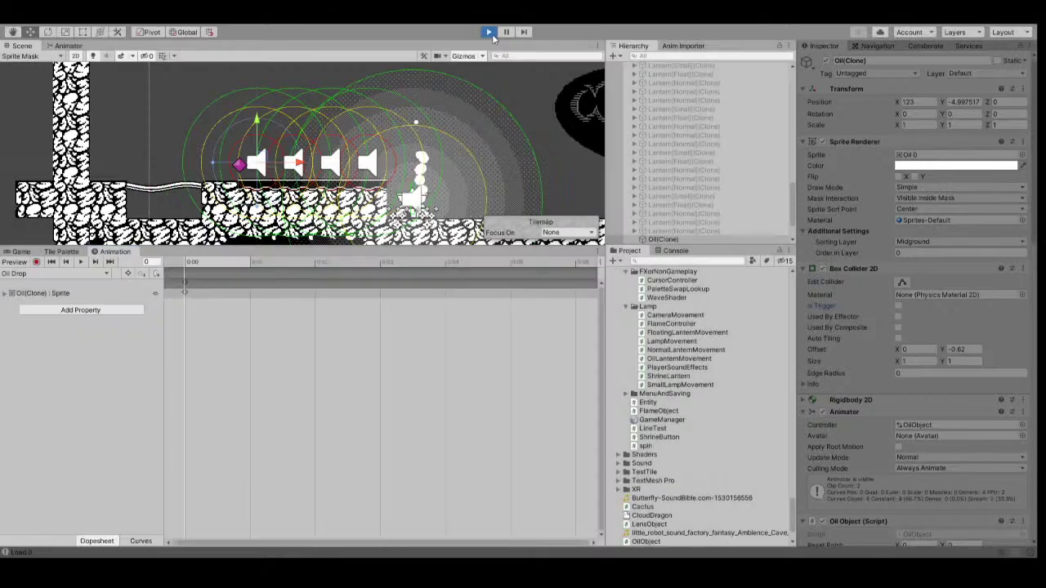
pyautogui.click(59, 253)
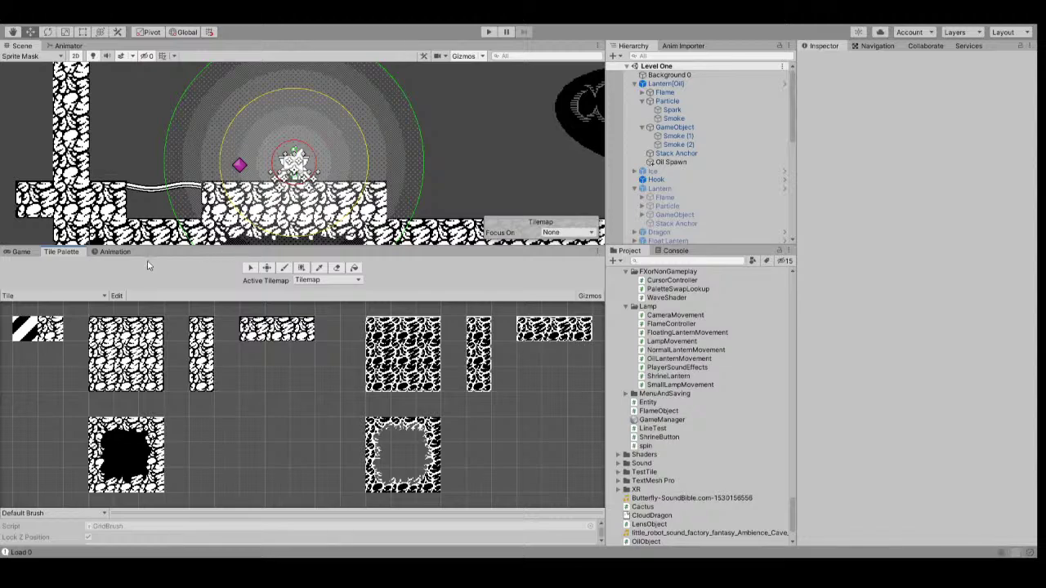
pyautogui.click(113, 252)
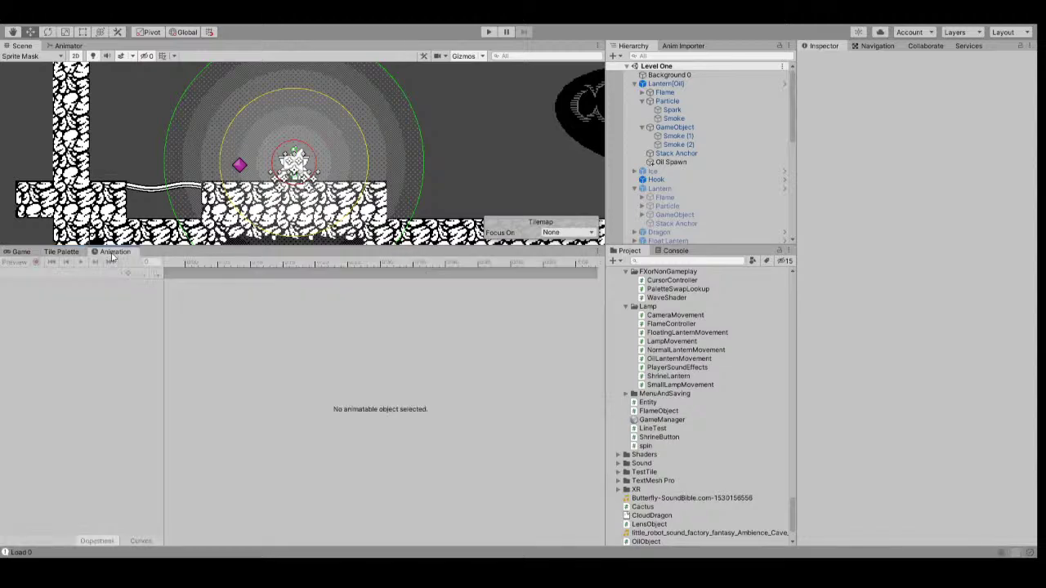
pyautogui.click(72, 253)
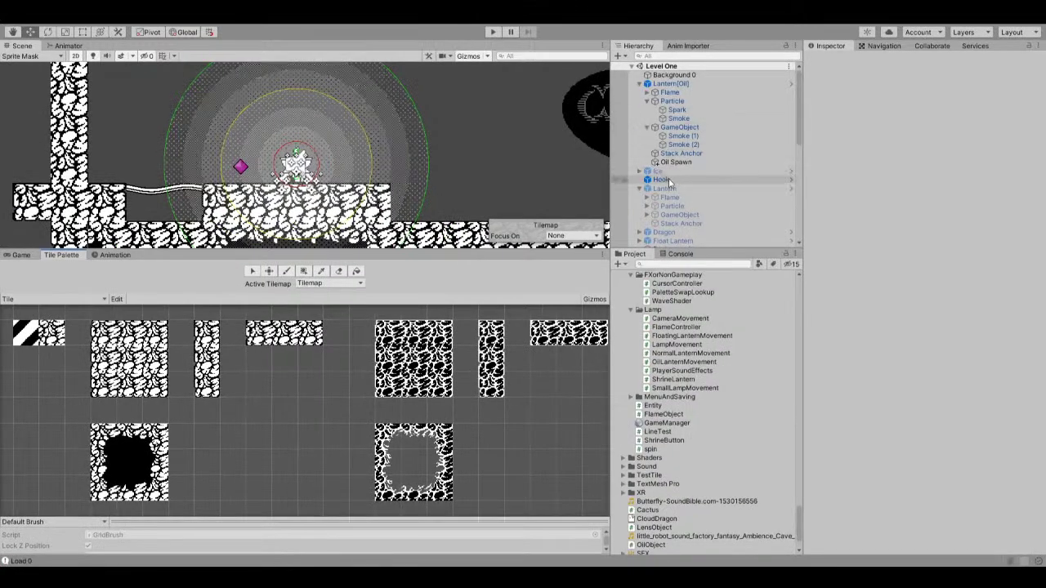
pyautogui.scroll(-5, 673, 197)
pyautogui.scroll(-4, 672, 198)
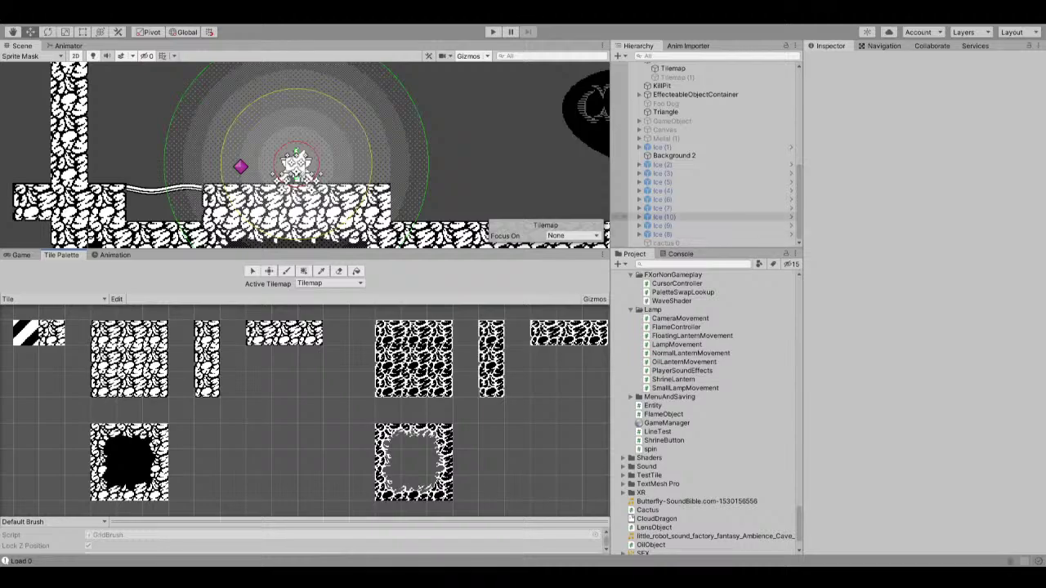
pyautogui.click(701, 56)
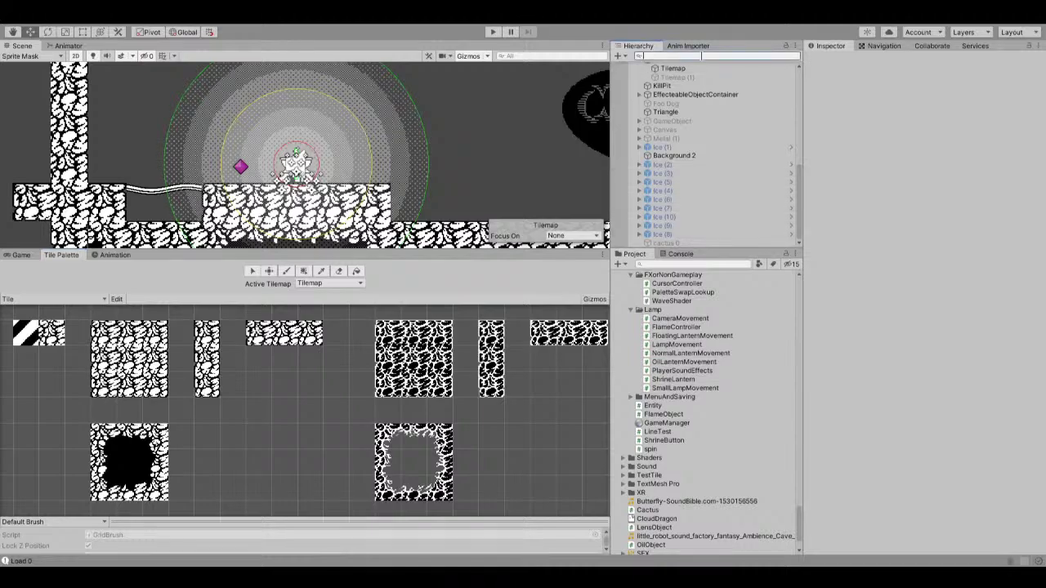
# Search the project for "oil gr", open the OilGround animation, and set its Box Collider 2D Offset.y to 0.
pyautogui.scroll(4, 708, 421)
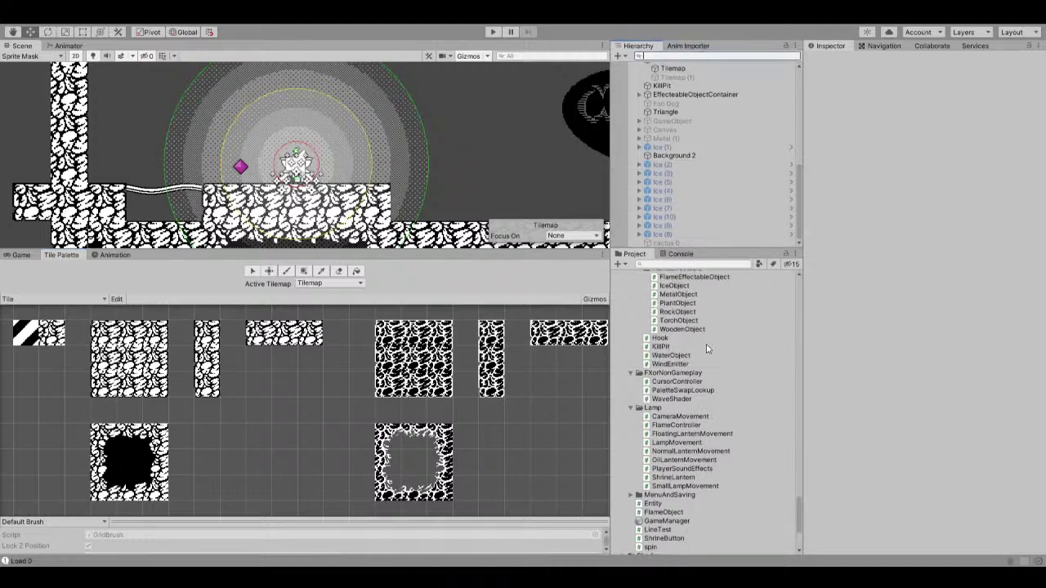
pyautogui.click(701, 264)
pyautogui.write('oilk')
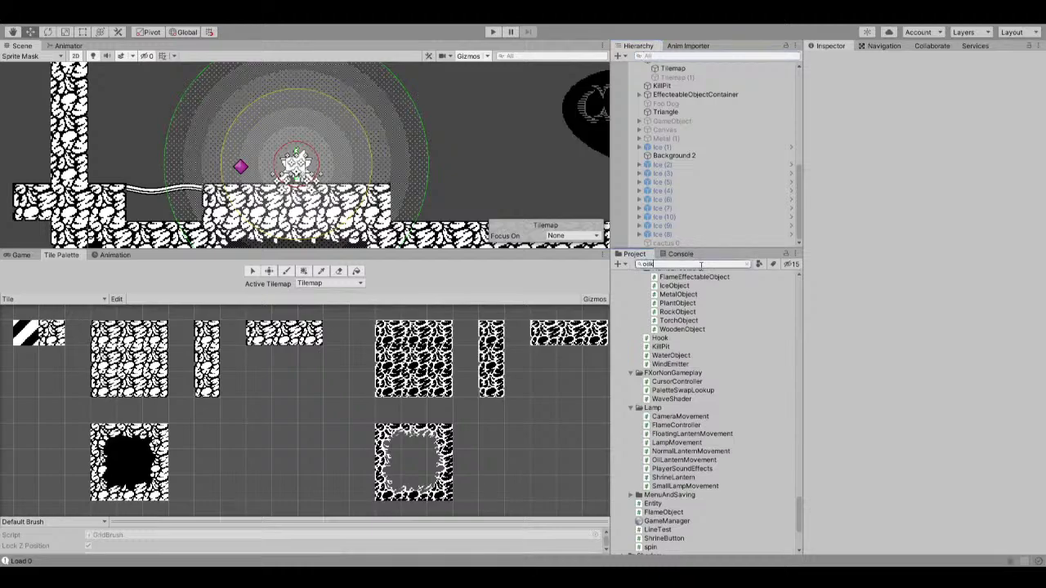
pyautogui.press('BackSpace')
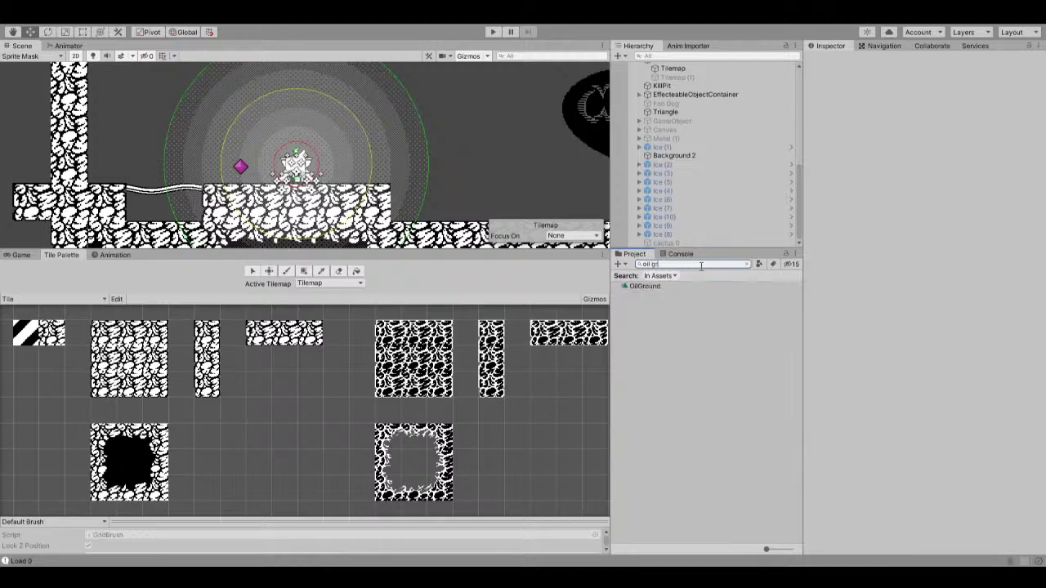
pyautogui.doubleClick(645, 286)
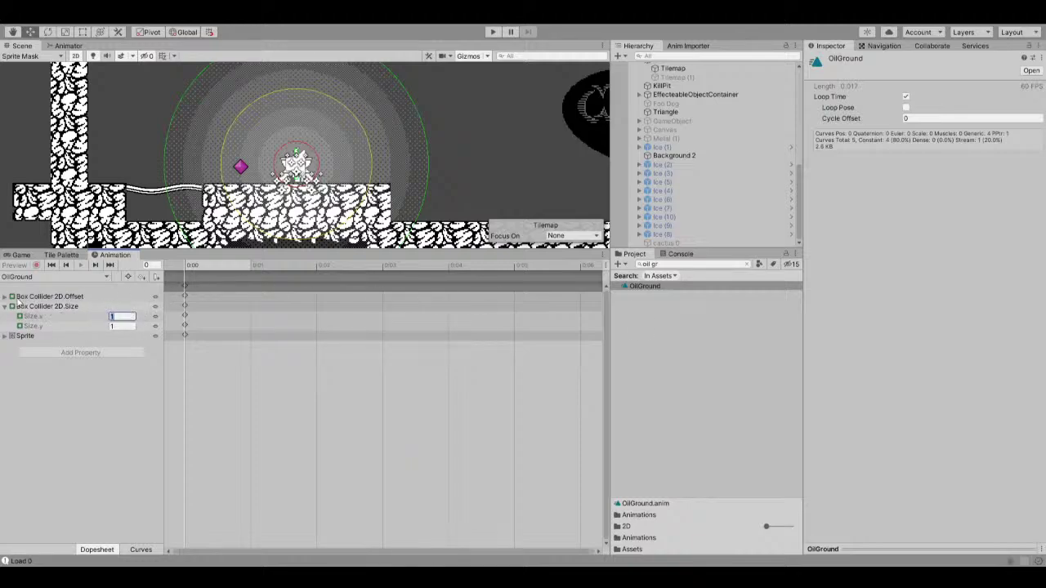
pyautogui.click(7, 296)
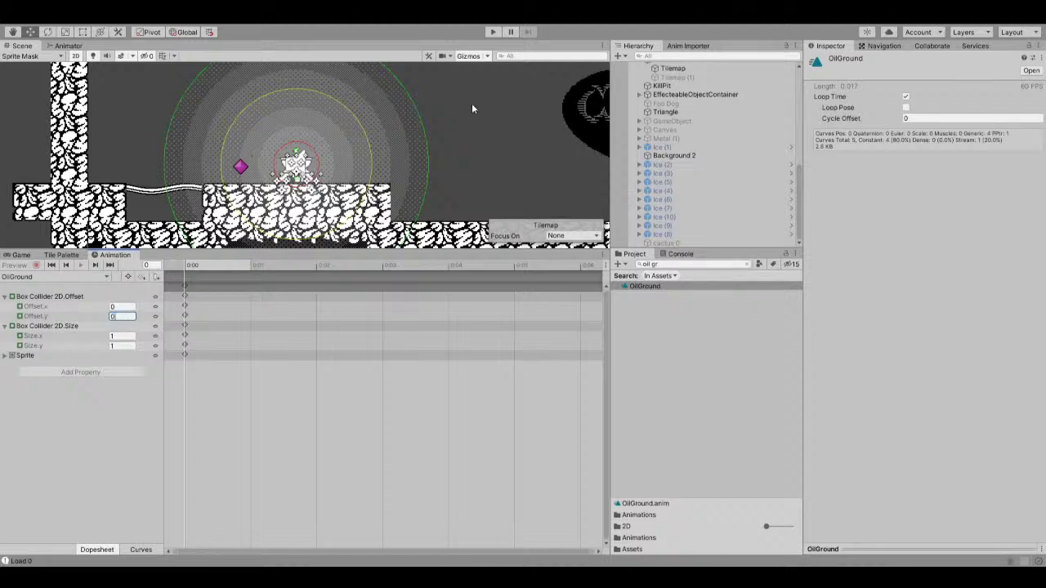
# Play-test the OilGround collider change by moving the lantern right and dropping oil across the ledge.
pyautogui.click(493, 31)
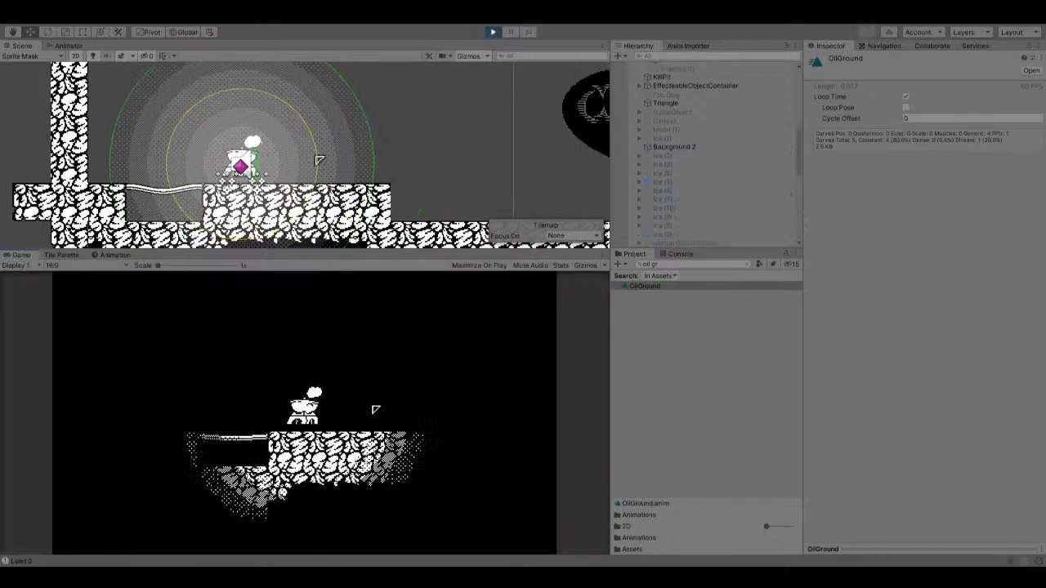
pyautogui.press('d')
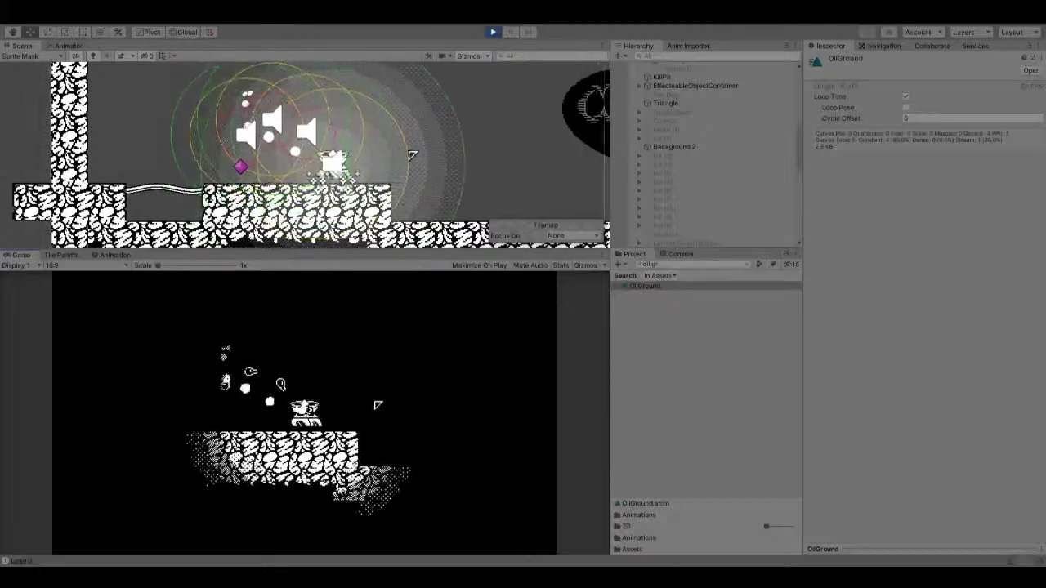
pyautogui.press('d')
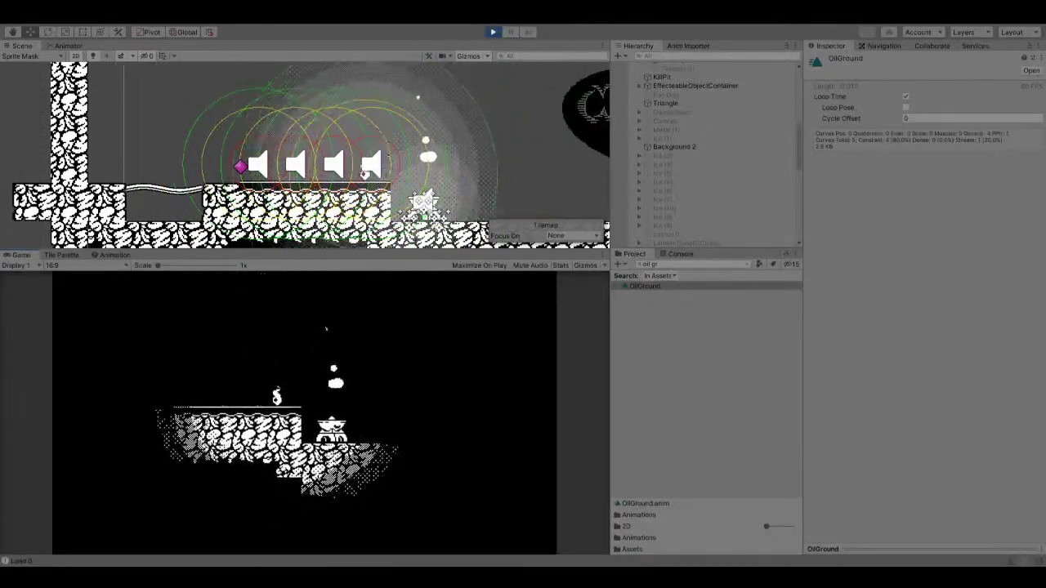
pyautogui.press('d')
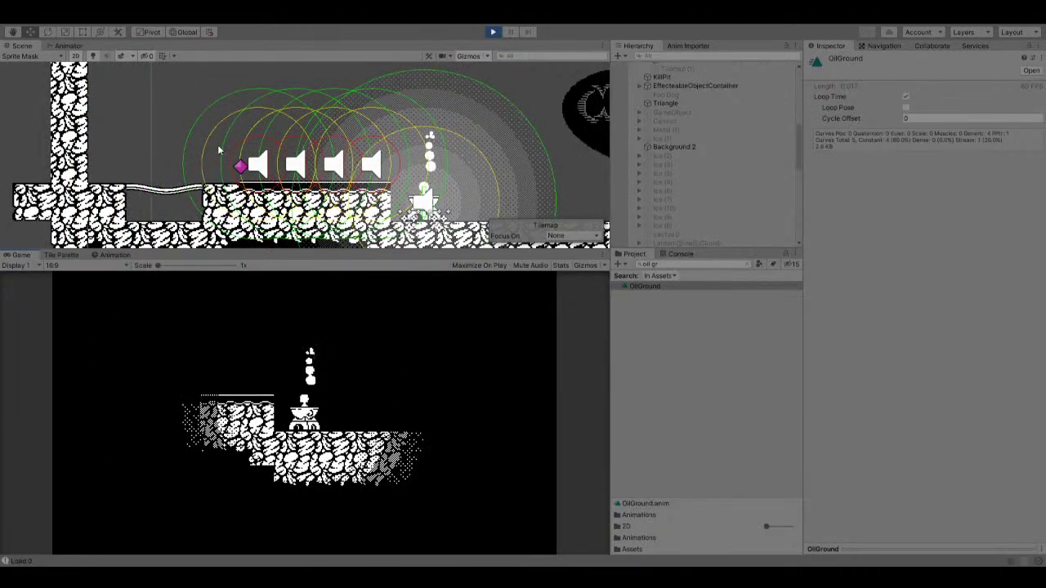
# Select the first Oil clone in the running game and check its Box Collider 2D offset and size.
pyautogui.moveTo(217, 135); pyautogui.dragTo(397, 178)
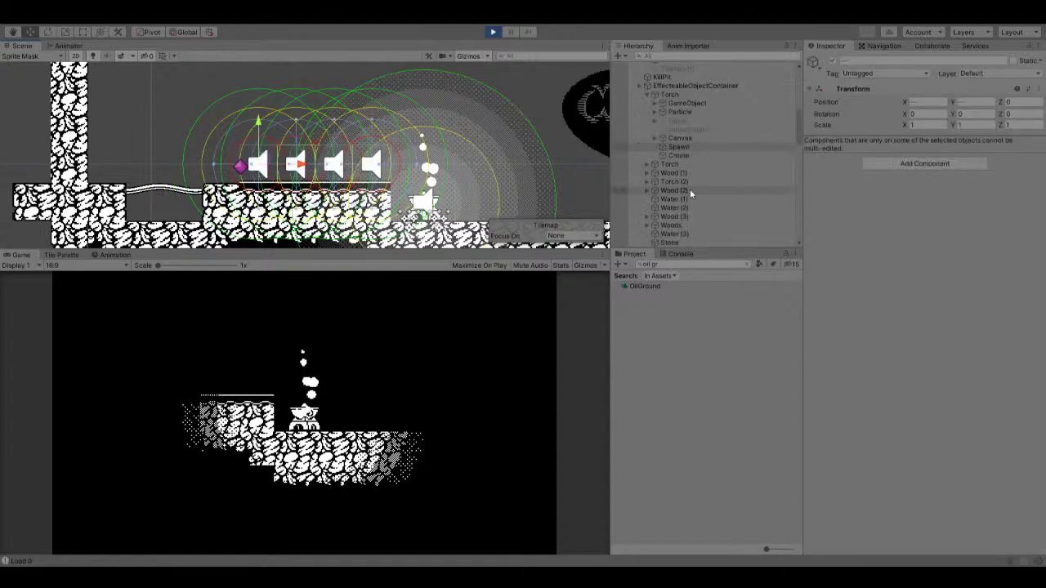
pyautogui.scroll(-3, 705, 132)
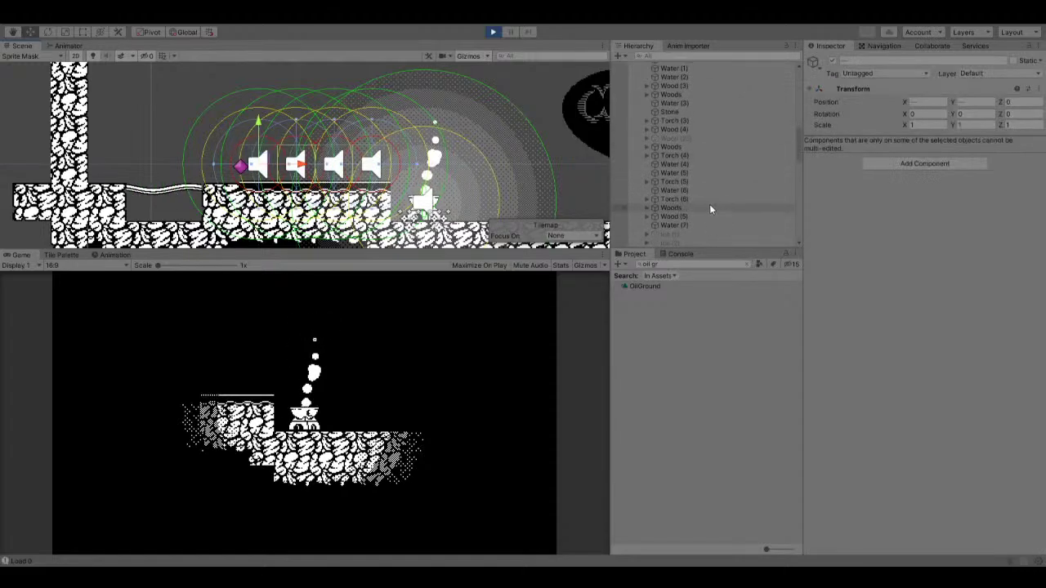
pyautogui.scroll(-5, 709, 204)
pyautogui.click(705, 198)
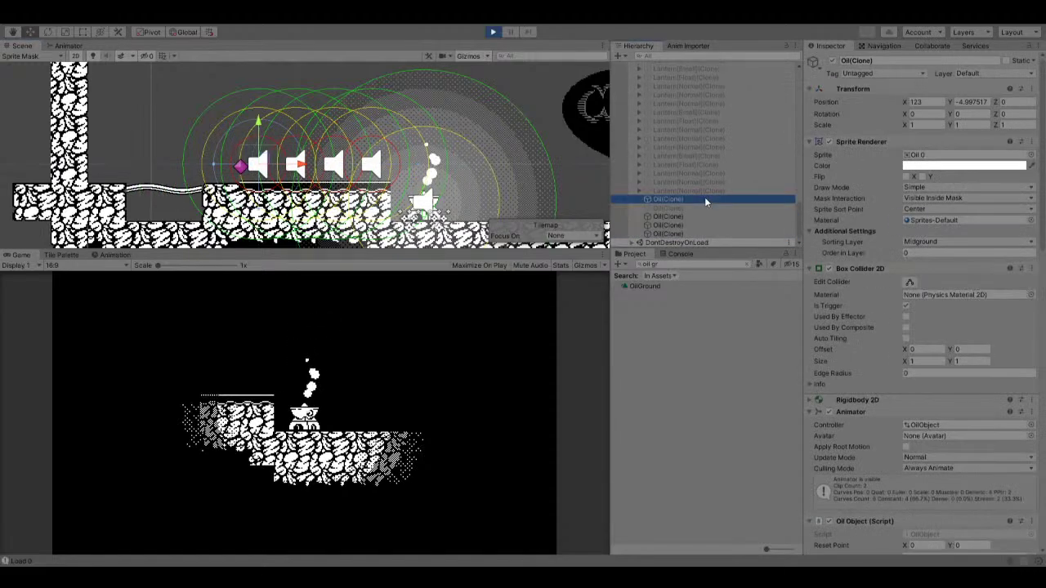
# Review the selected Oil clone's components, turn off its Is Trigger, and test it by sending the flame out and back to the lantern.
pyautogui.scroll(-10, 962, 258)
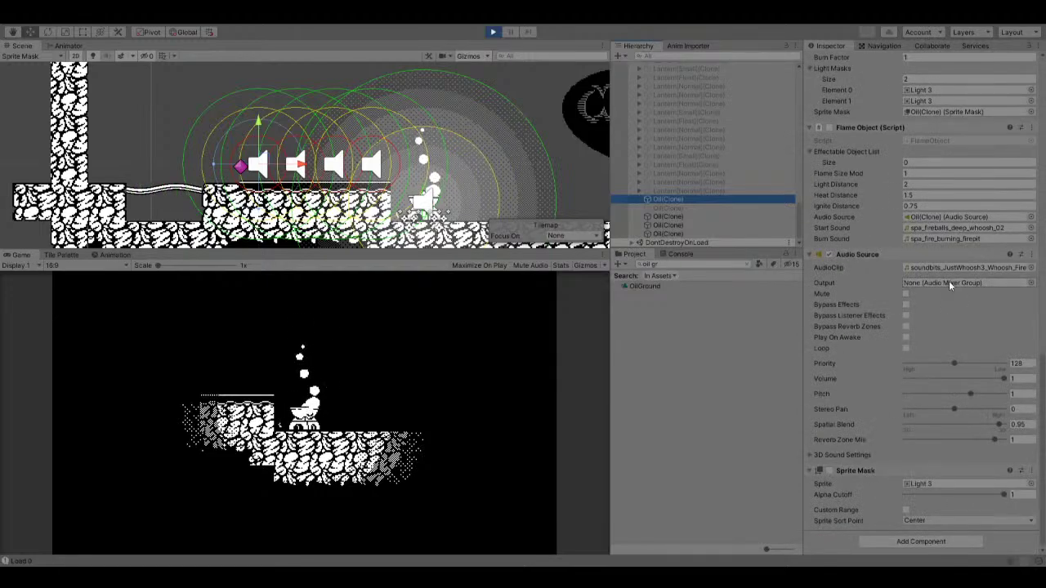
pyautogui.scroll(6, 925, 248)
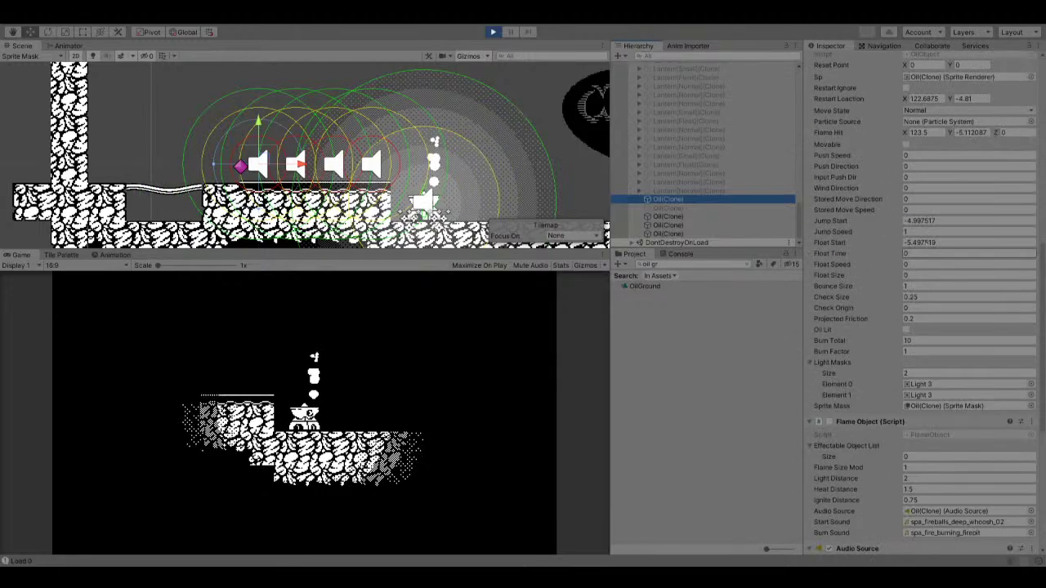
pyautogui.scroll(8, 913, 211)
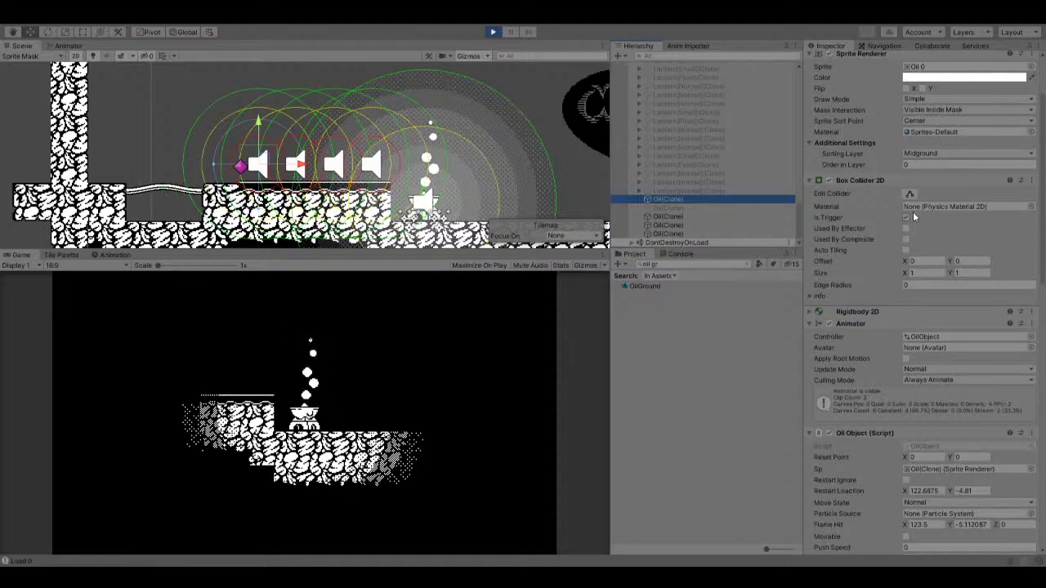
pyautogui.click(910, 217)
pyautogui.click(373, 400)
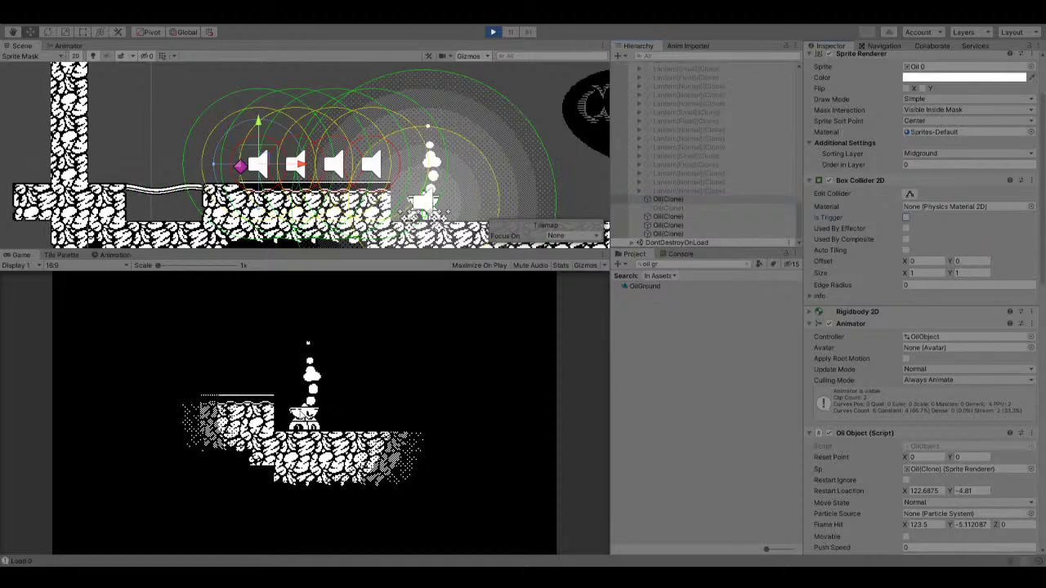
pyautogui.press('Left')
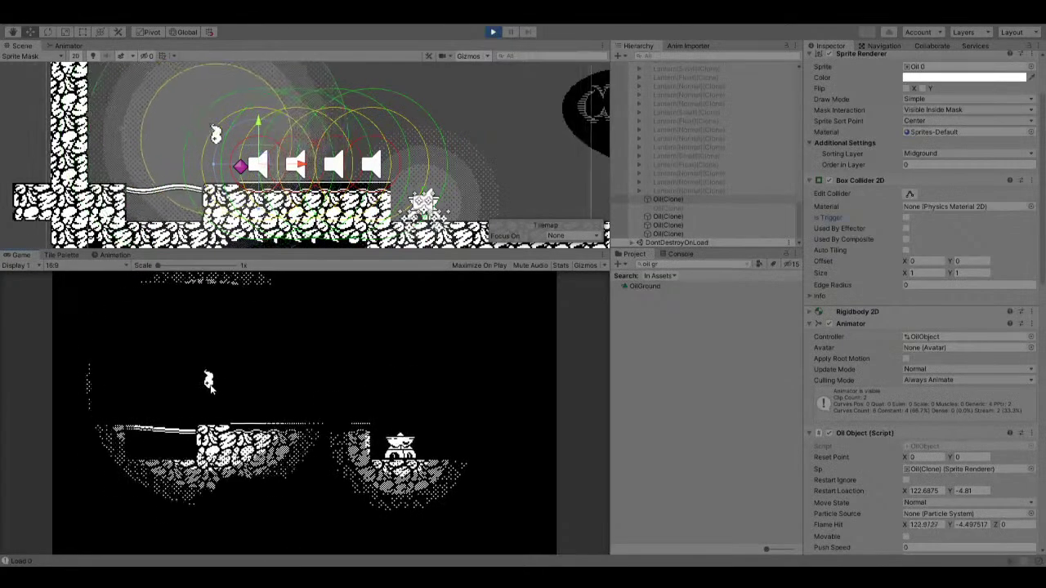
pyautogui.press('Right')
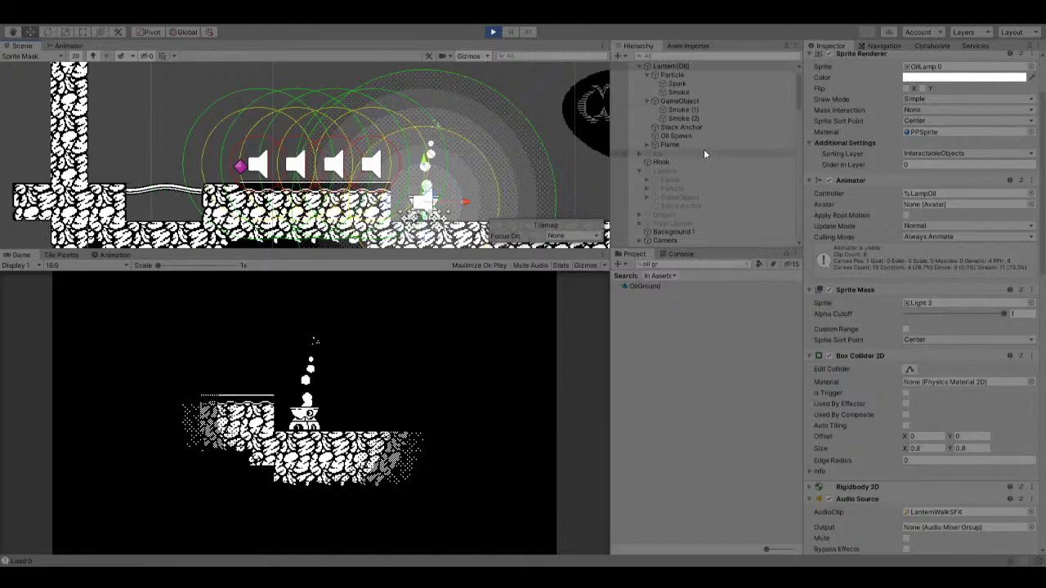
# Check the running Flame's Ignite Distance while sending it across the oil and back into the lantern, and stop the game.
pyautogui.click(701, 145)
pyautogui.scroll(-15, 853, 306)
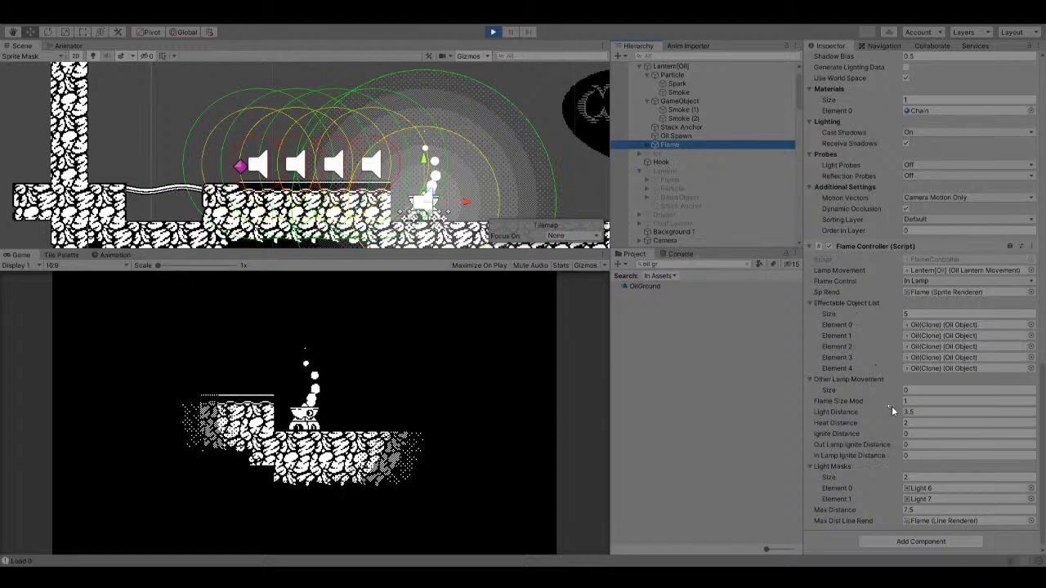
pyautogui.click(909, 434)
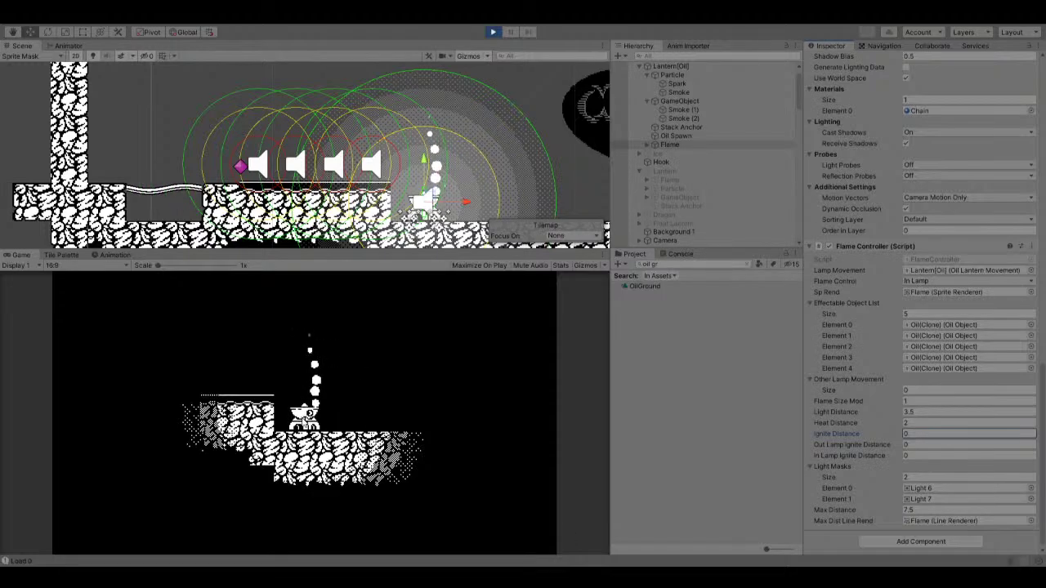
pyautogui.press('Left')
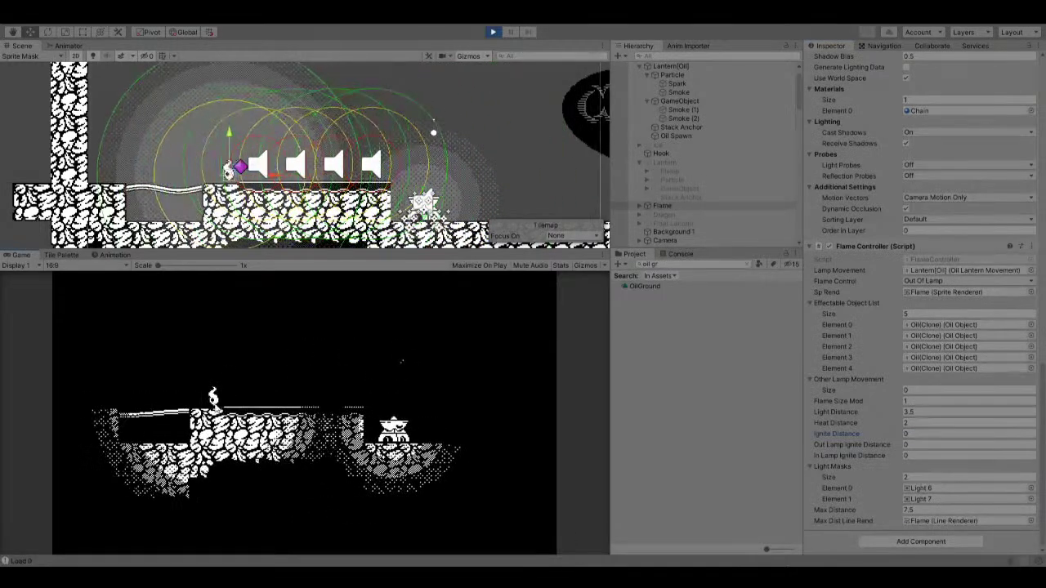
pyautogui.press('Right')
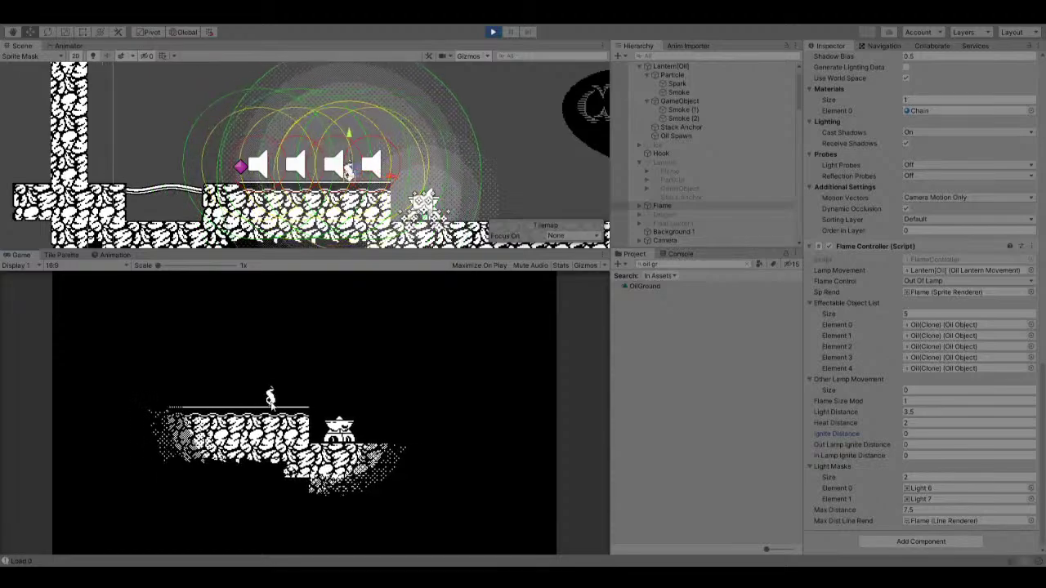
pyautogui.press('Right')
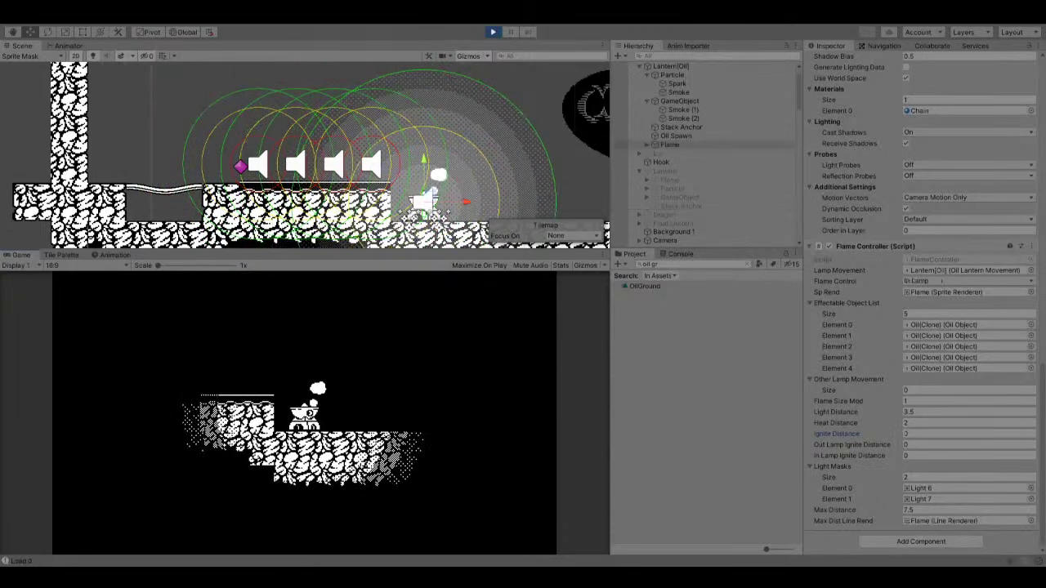
pyautogui.click(907, 434)
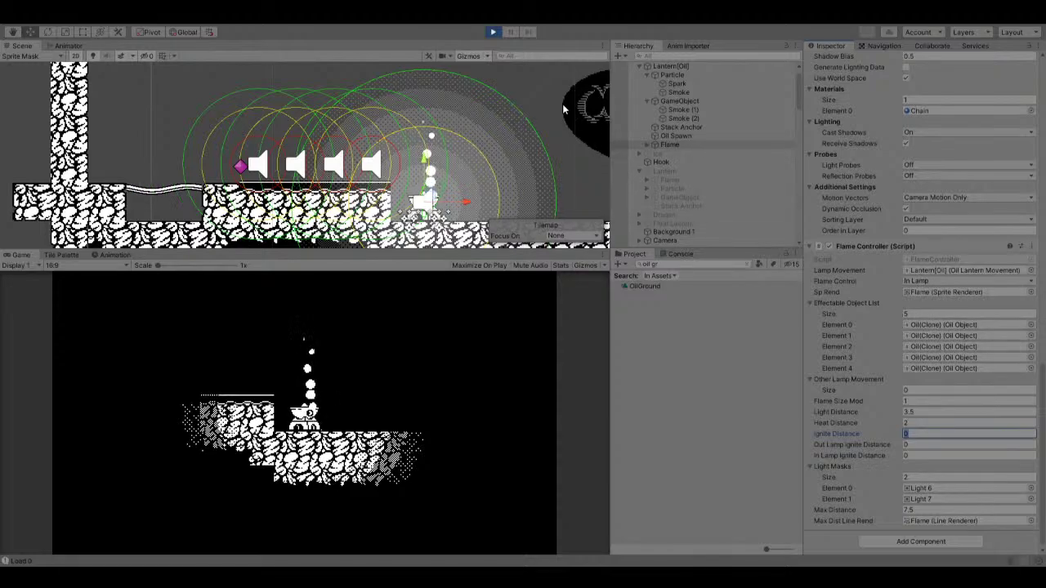
pyautogui.click(491, 32)
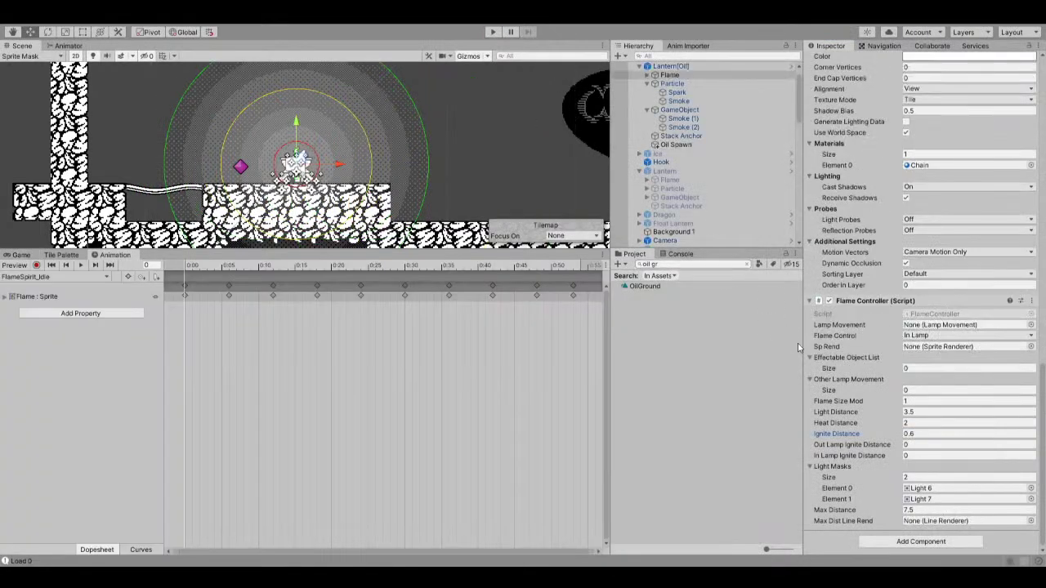
# Set the Flame Controller's Out Lamp Ignite Distance to 0.2 and In Lamp Ignite Distance to 0.6.
pyautogui.click(938, 446)
pyautogui.click(924, 435)
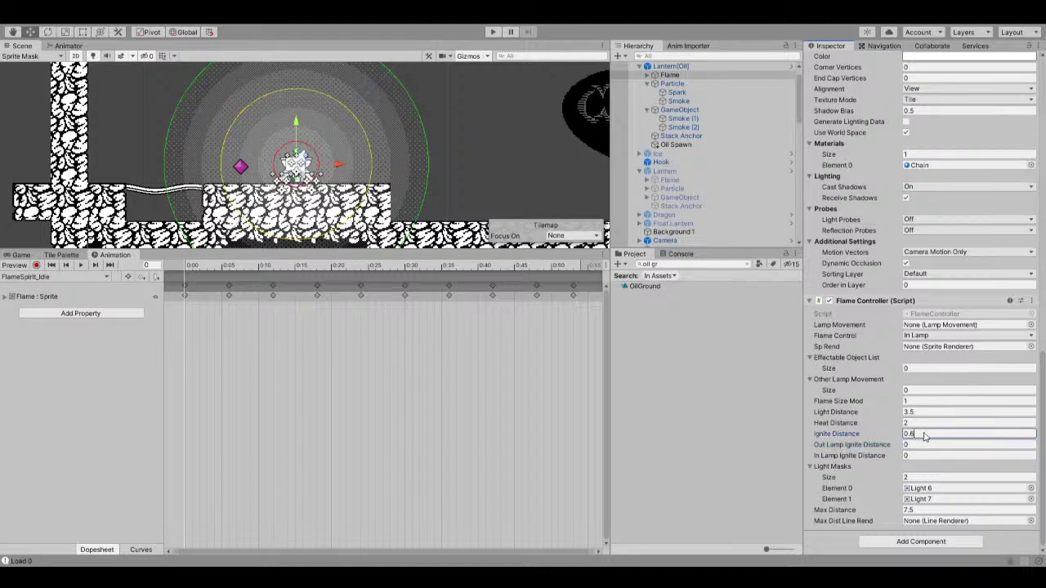
pyautogui.click(924, 446)
pyautogui.click(929, 456)
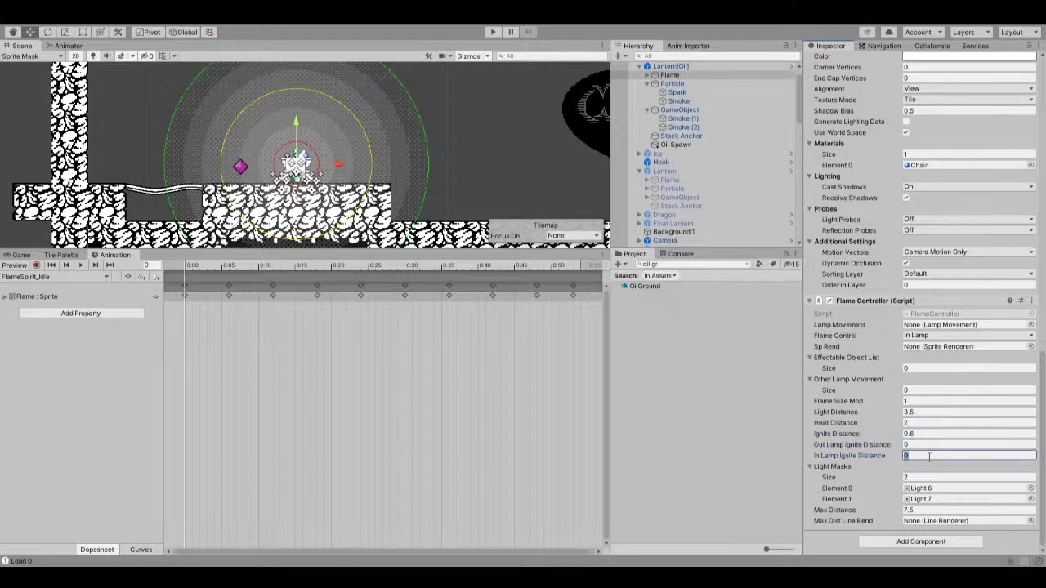
pyautogui.click(929, 446)
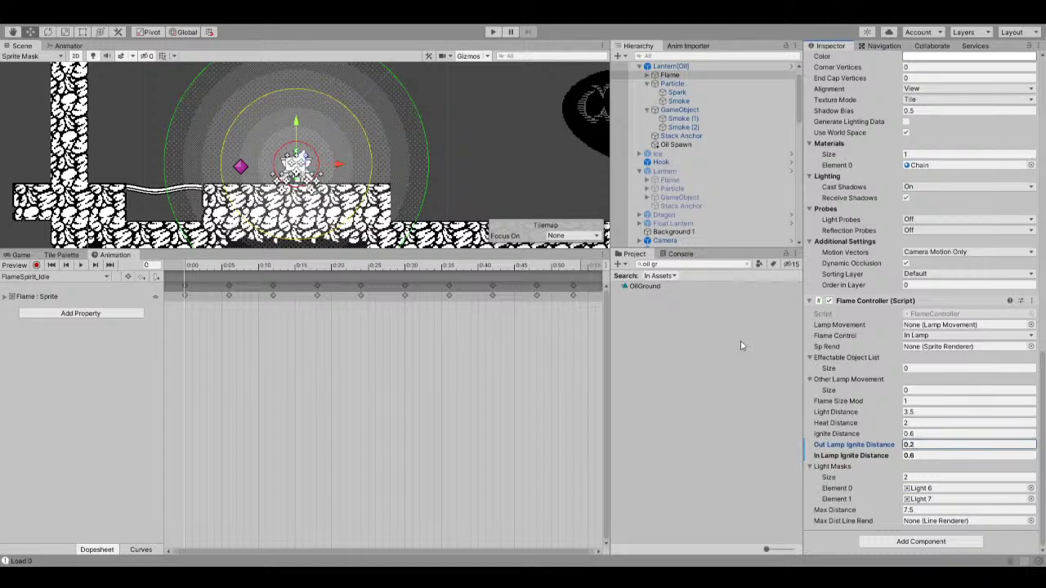
# Play-test the new ignite distances by sending the flame out of the lantern to the right and bringing it back.
pyautogui.click(21, 255)
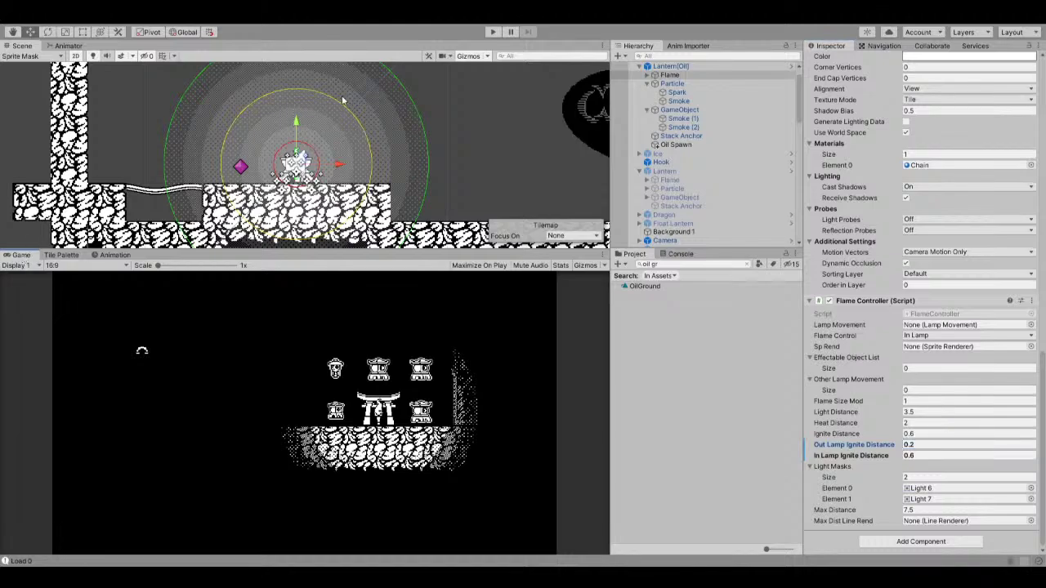
pyautogui.click(492, 32)
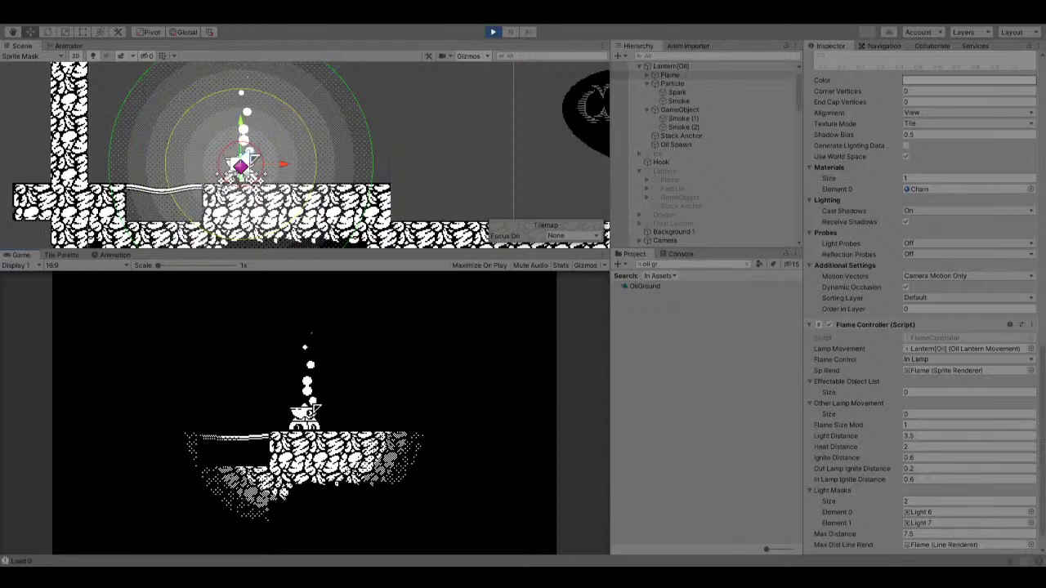
pyautogui.click(327, 394)
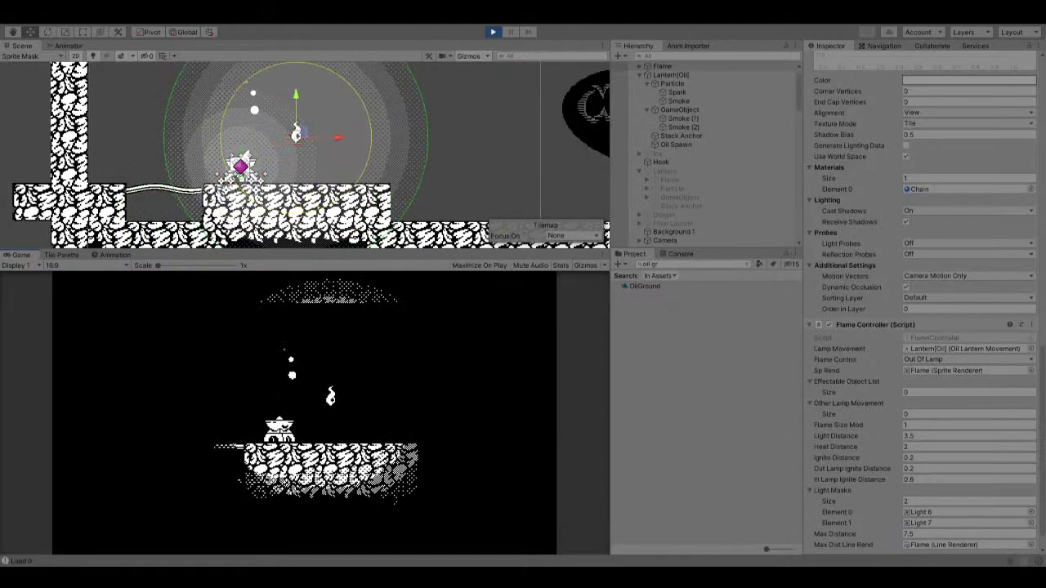
pyautogui.click(335, 404)
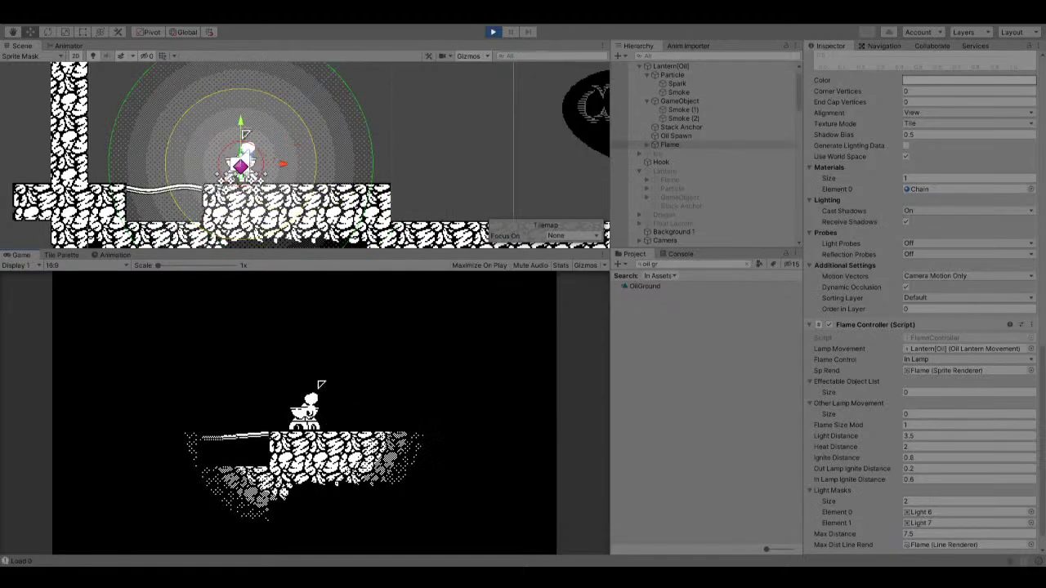
pyautogui.click(341, 398)
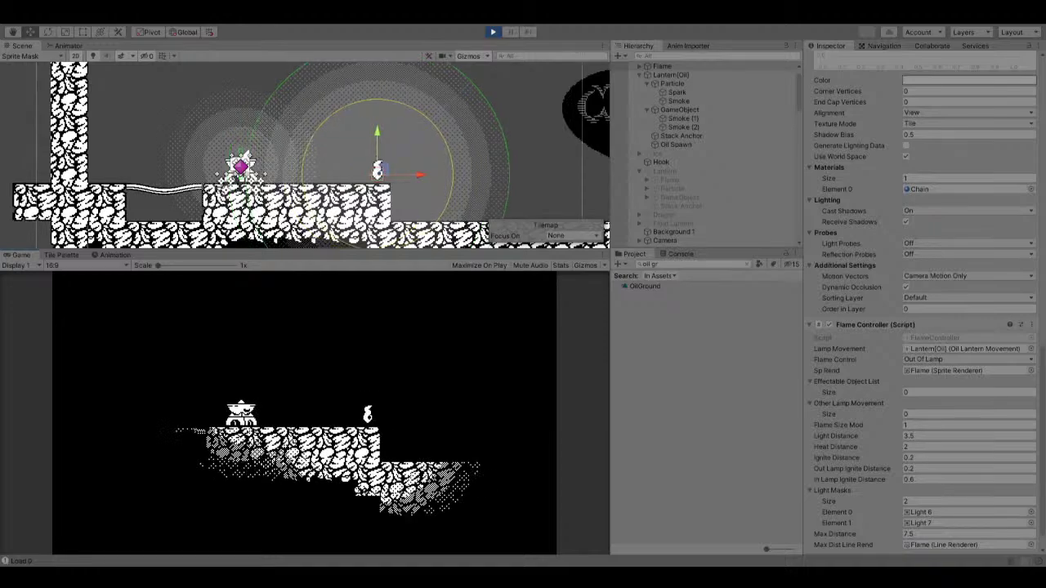
pyautogui.click(369, 410)
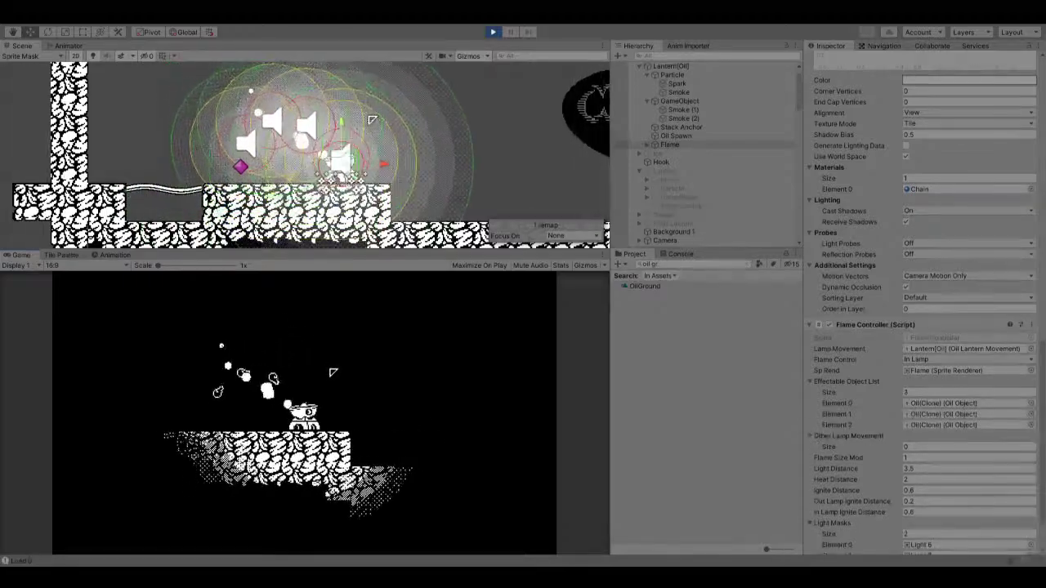
# Drop oil across the ledge onto the lower ground, check the Flame Controller's distances while it burns, and stop the game.
pyautogui.press('d')
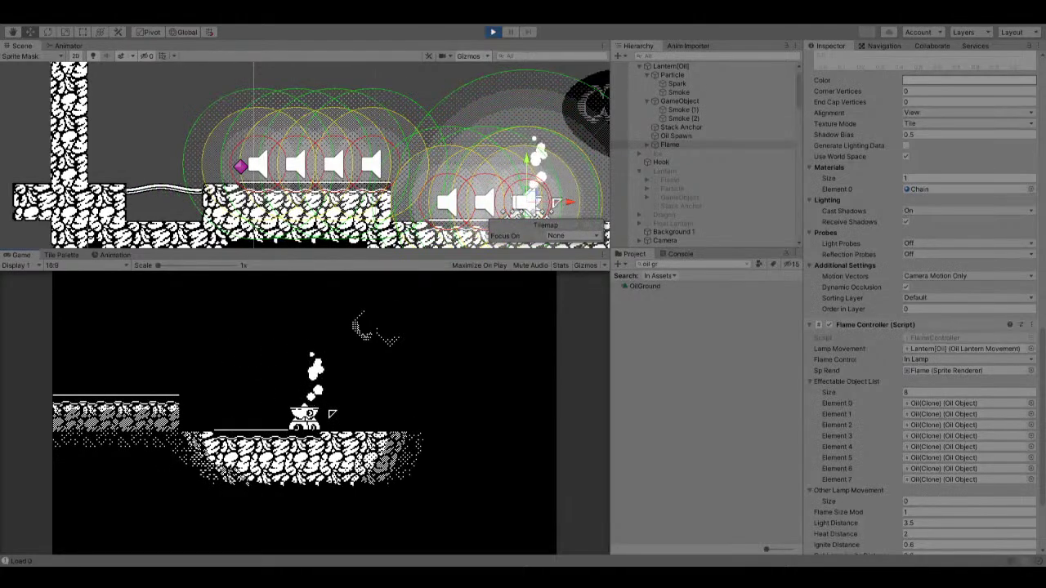
pyautogui.scroll(-3, 923, 409)
pyautogui.click(863, 415)
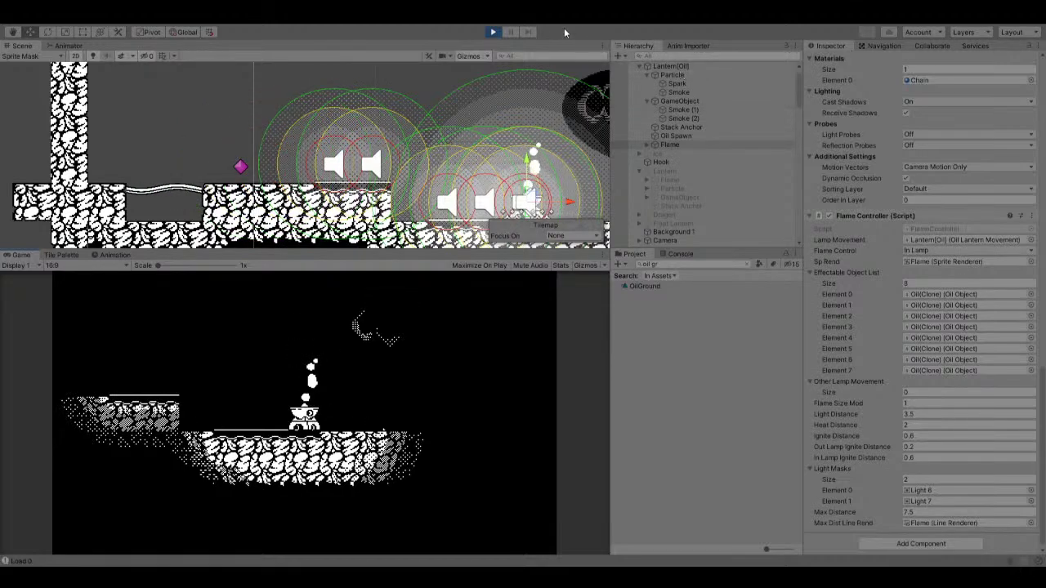
pyautogui.click(493, 31)
# Restart the game and move the lantern right, dropping burning oil over the ledge and down to the lower ground.
pyautogui.click(492, 32)
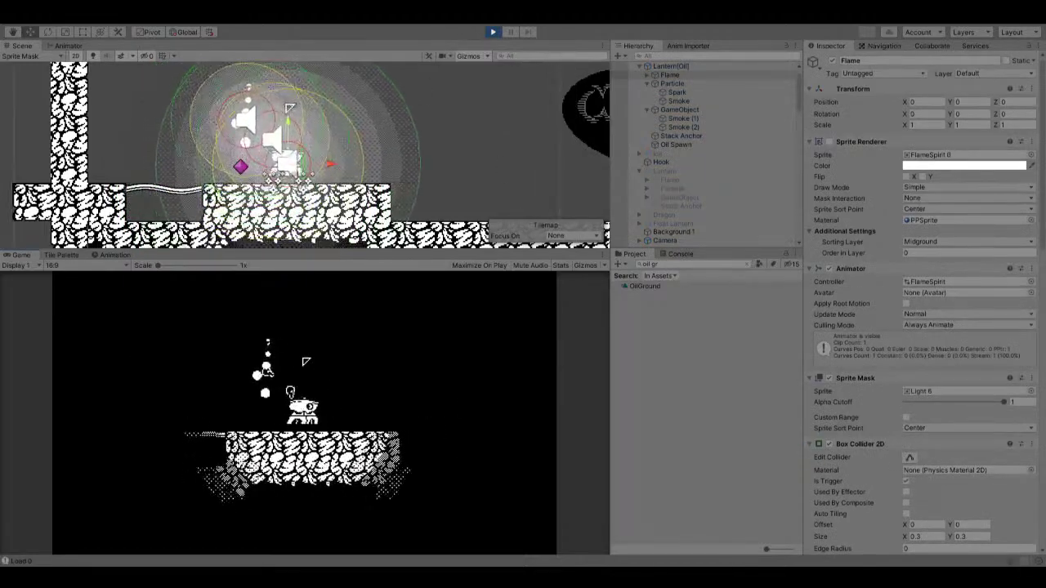
pyautogui.press('d')
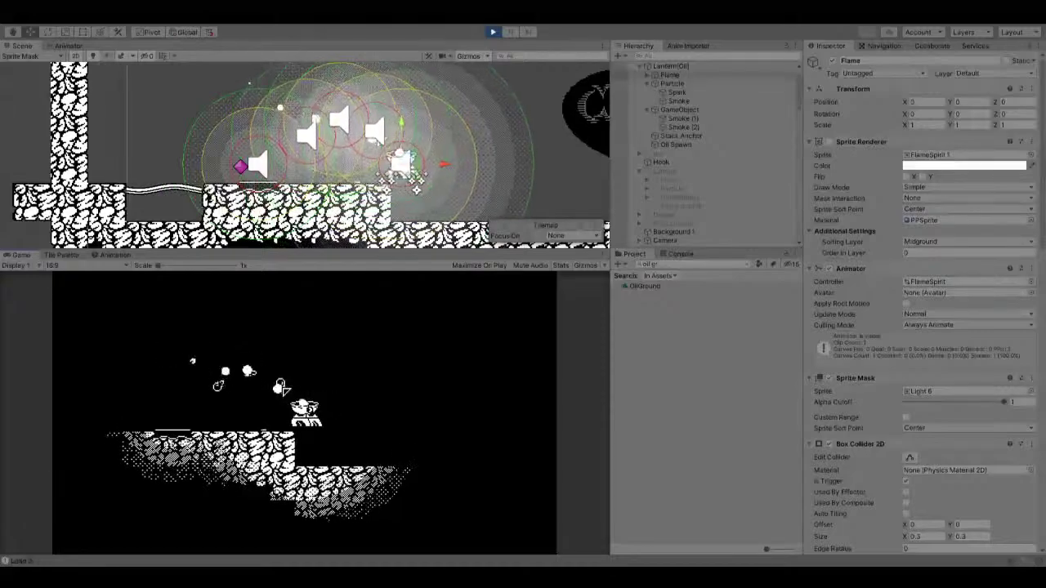
pyautogui.press('d')
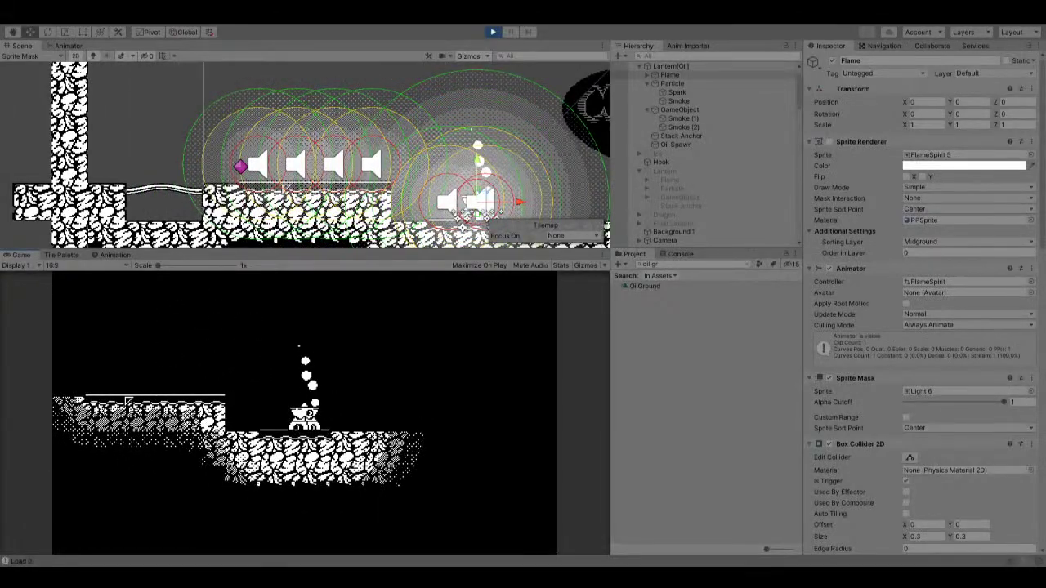
# Select a burning Oil clone on the ledge, examine its Flame Object, Sprite Mask and burn settings, and stop the game.
pyautogui.click(569, 192)
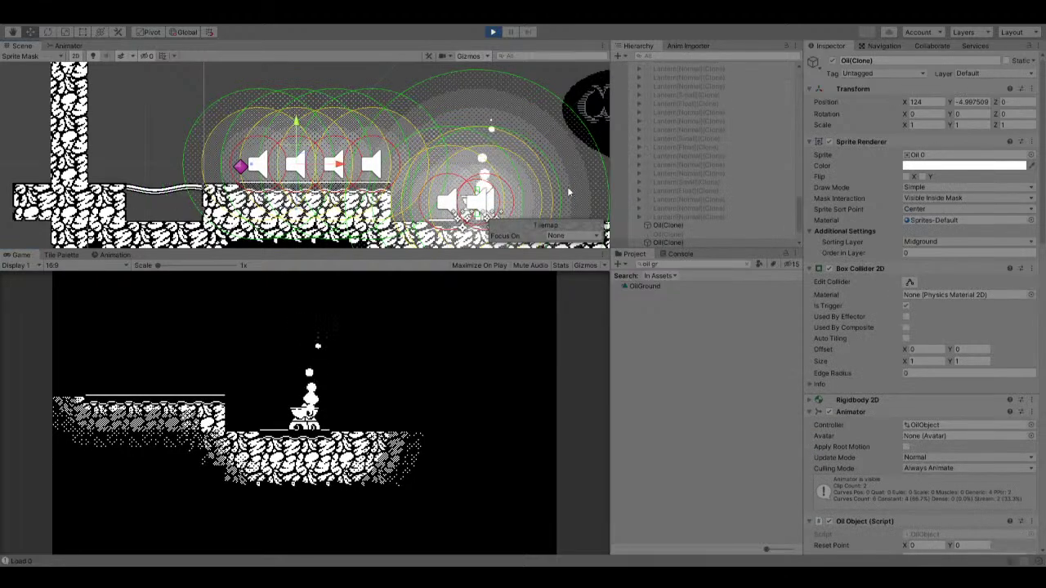
pyautogui.scroll(-15, 898, 370)
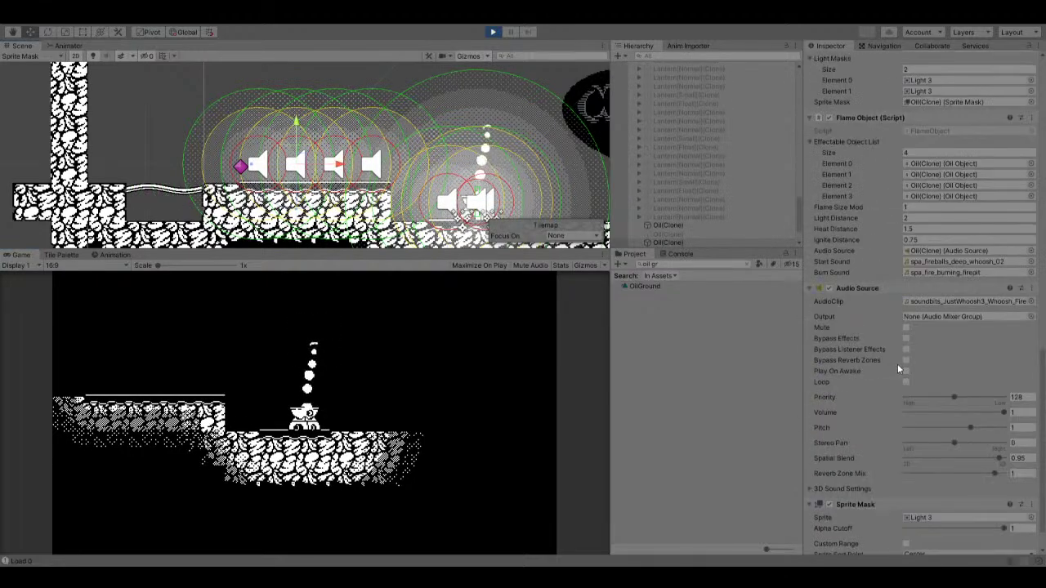
pyautogui.scroll(-2, 898, 369)
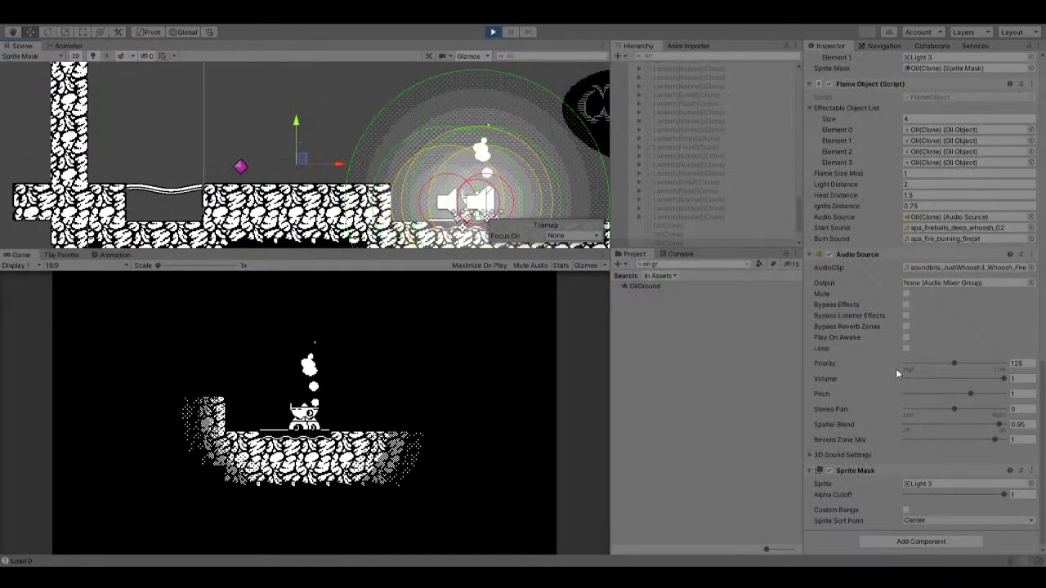
pyautogui.scroll(6, 895, 368)
pyautogui.scroll(3, 895, 369)
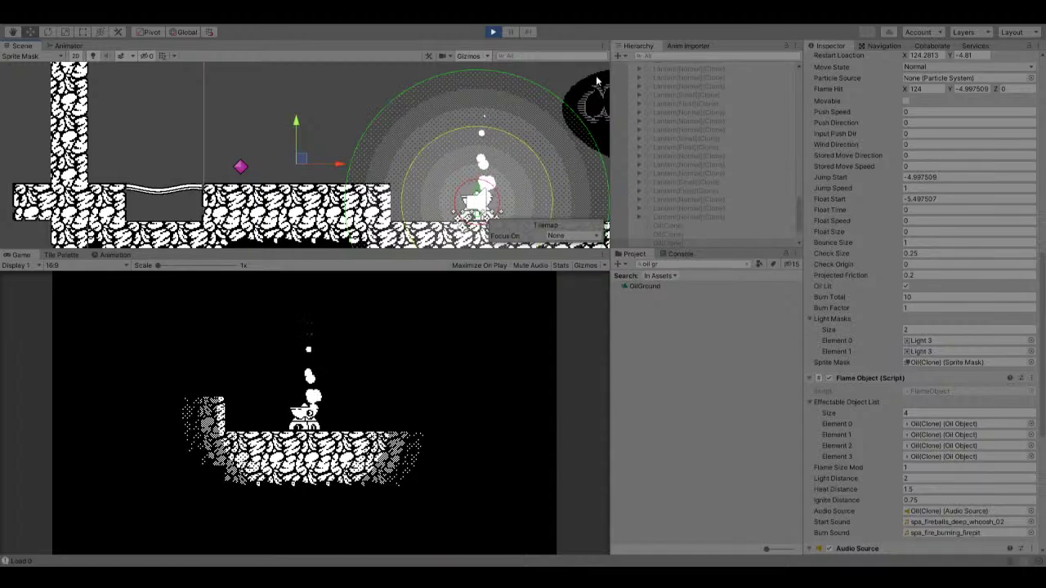
pyautogui.click(496, 34)
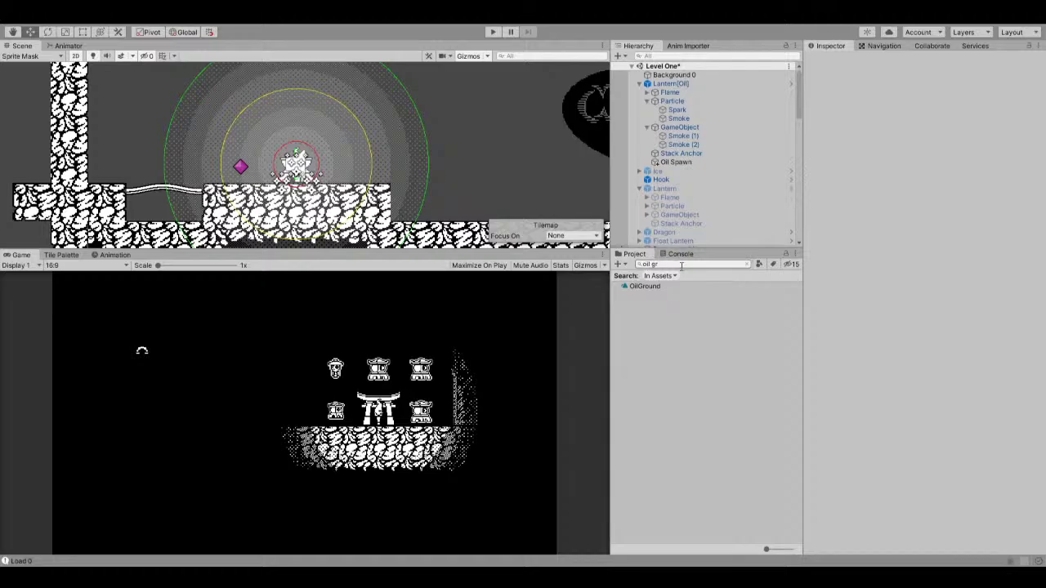
# Replace the project search with "oil" and select the Oil prefab.
pyautogui.click(746, 265)
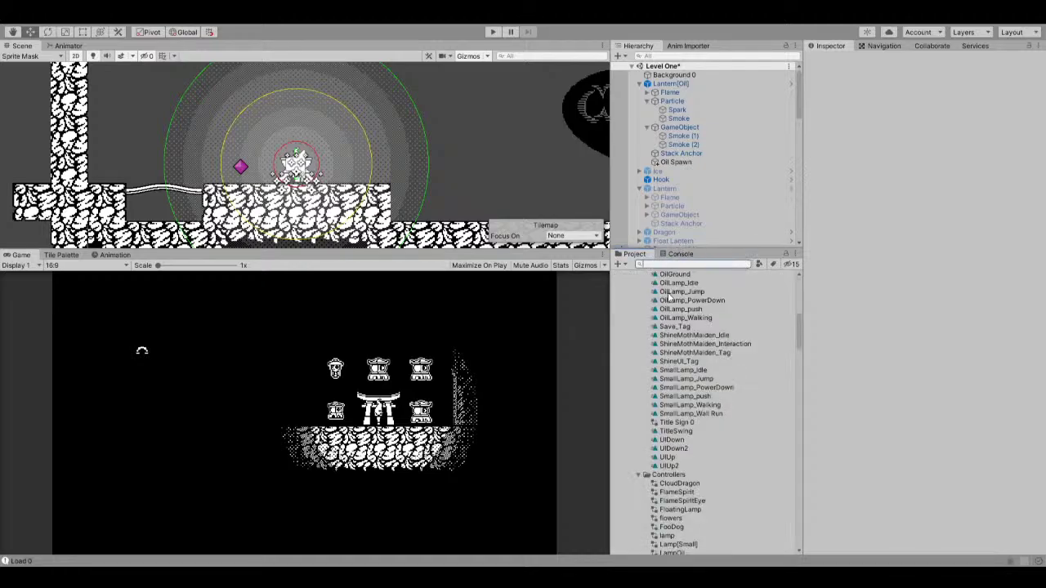
pyautogui.scroll(3, 671, 294)
pyautogui.scroll(10, 691, 352)
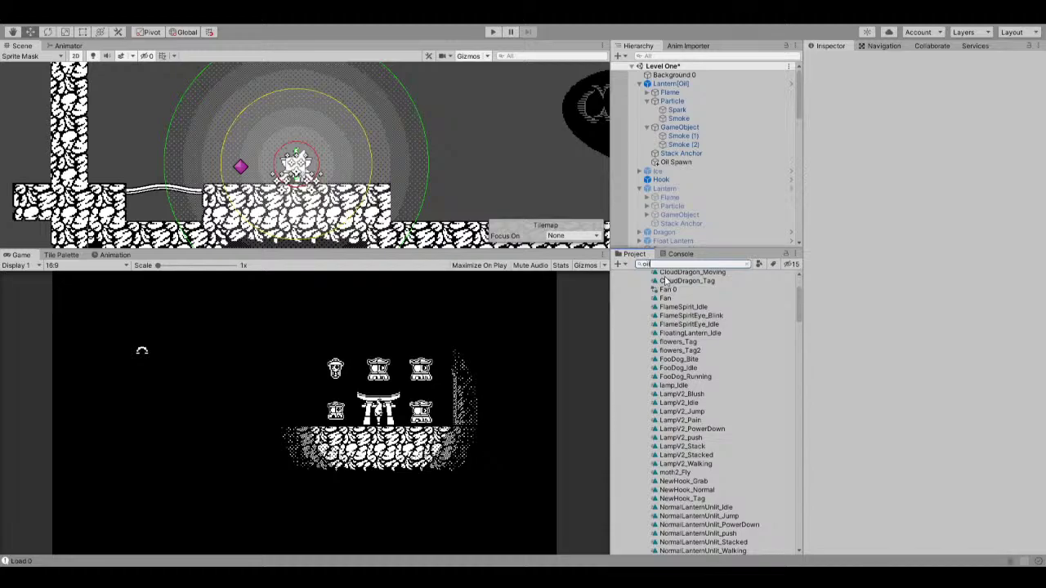
pyautogui.click(637, 303)
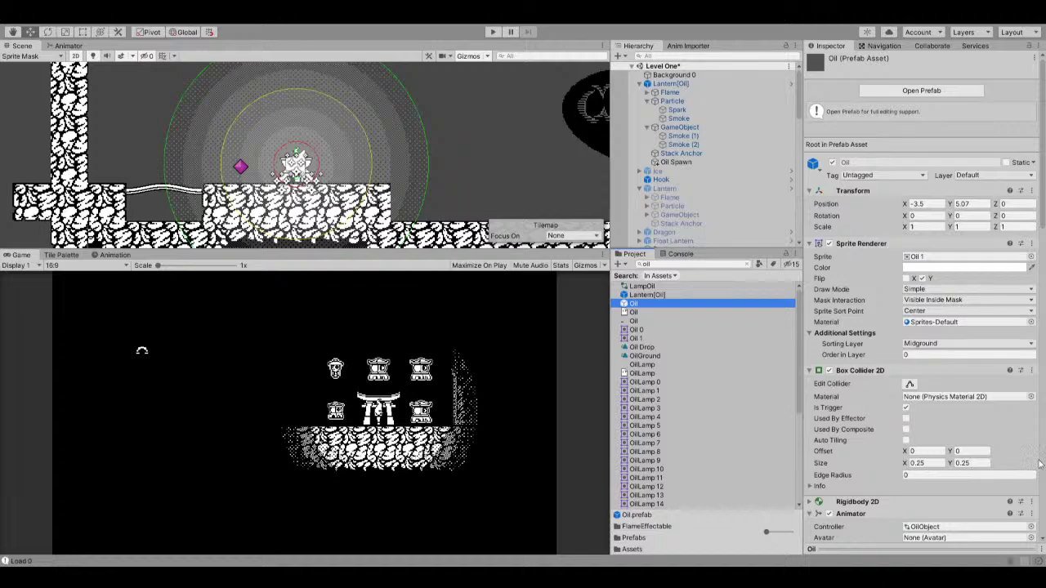
# Disable the Oil prefab's Flame Object and Sprite Mask components and run the game.
pyautogui.scroll(-15, 972, 474)
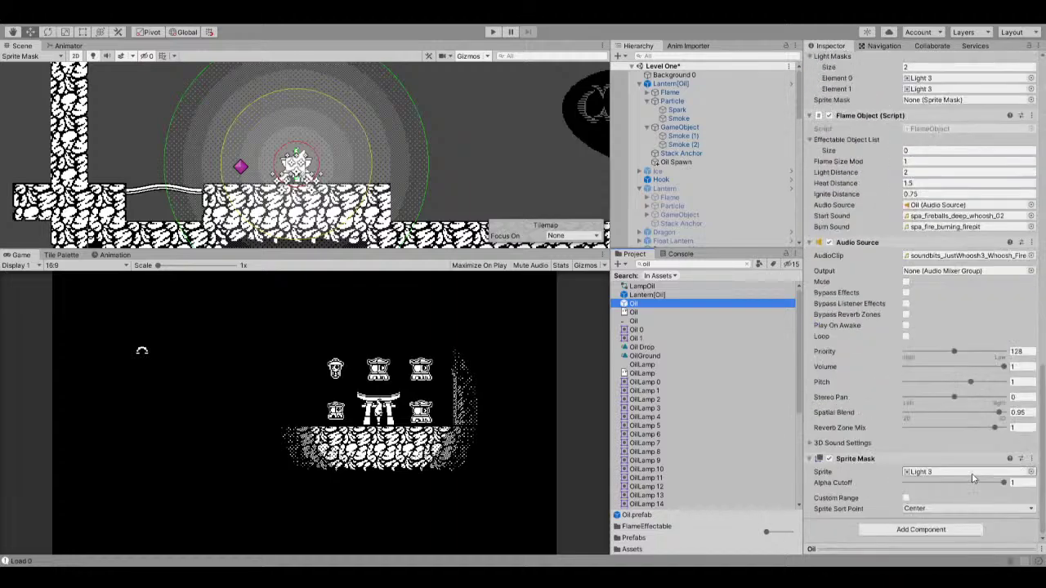
pyautogui.click(828, 115)
pyautogui.click(828, 459)
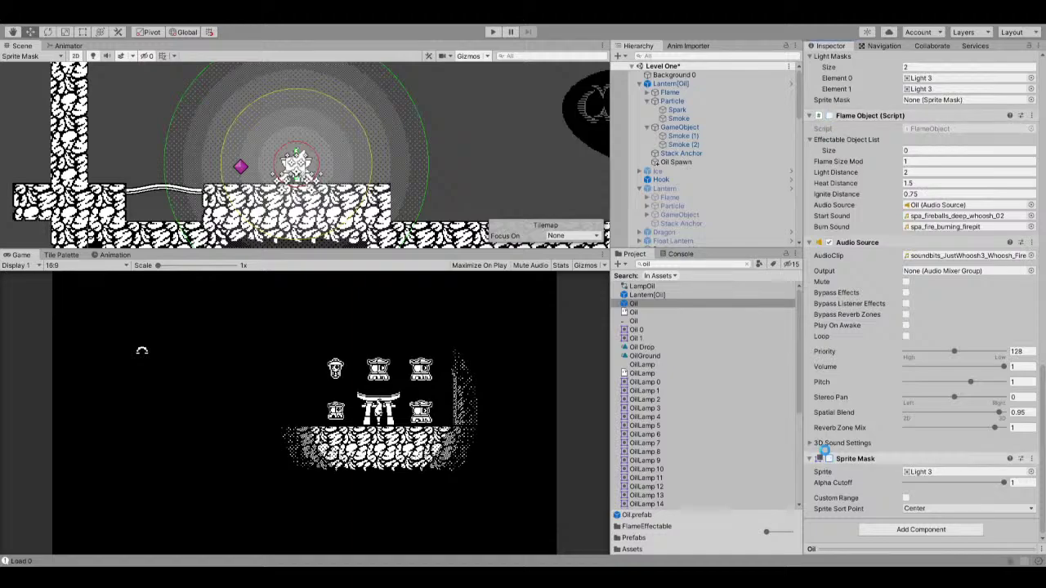
pyautogui.click(493, 32)
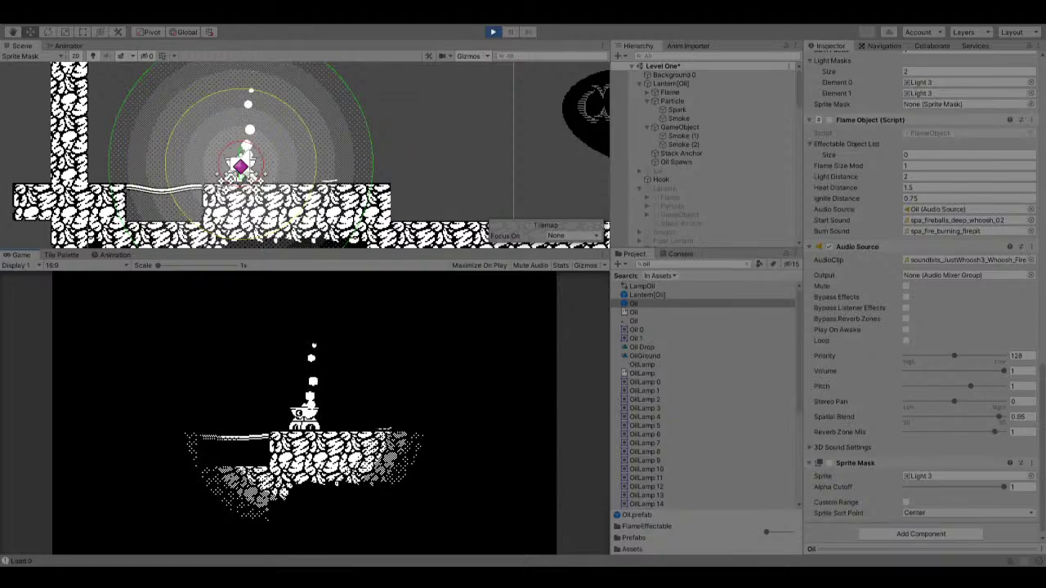
# Re-enable the Oil prefab's Flame Object and Sprite Mask components and restart the game.
pyautogui.click(830, 464)
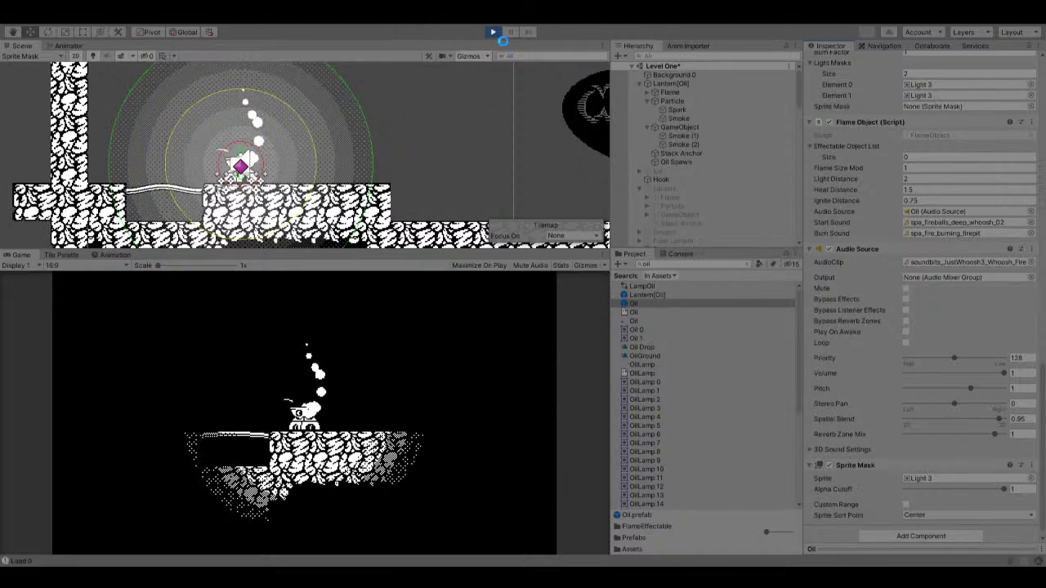
pyautogui.click(492, 31)
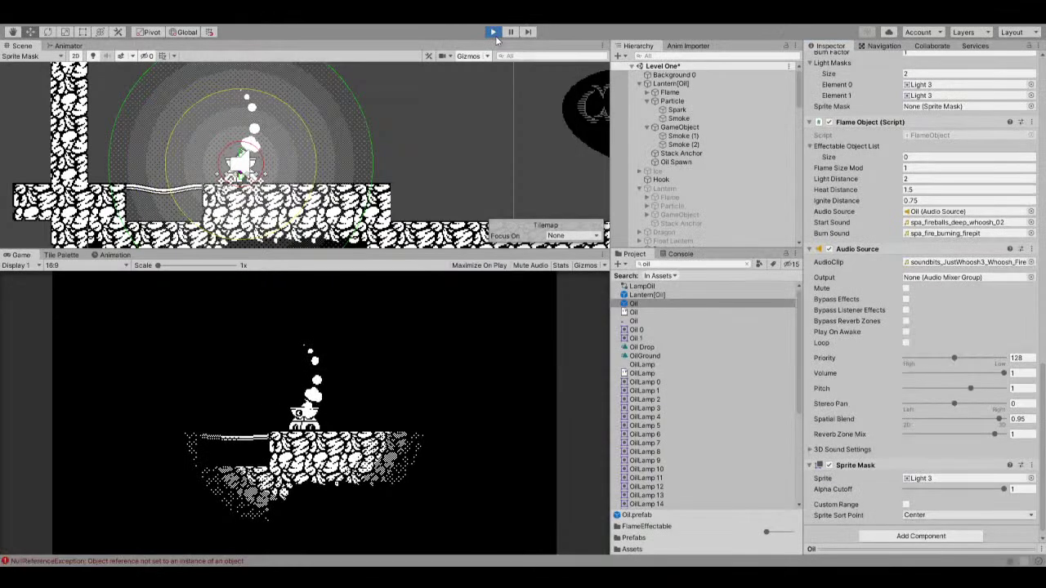
pyautogui.click(495, 33)
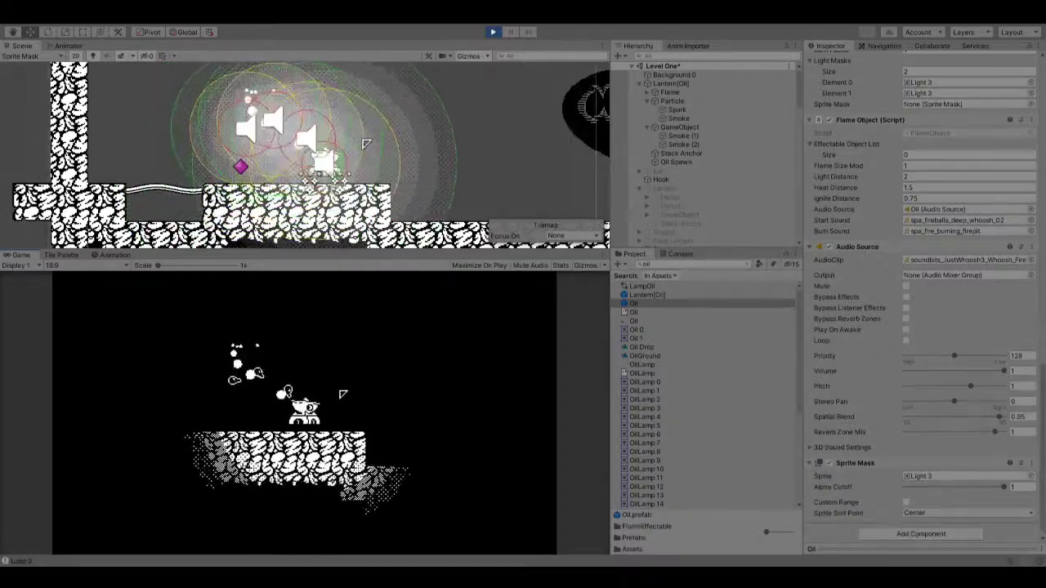
# Drop oil across the ledge and onto the lower ground, restart the game to repeat the test, and stop it.
pyautogui.press('d')
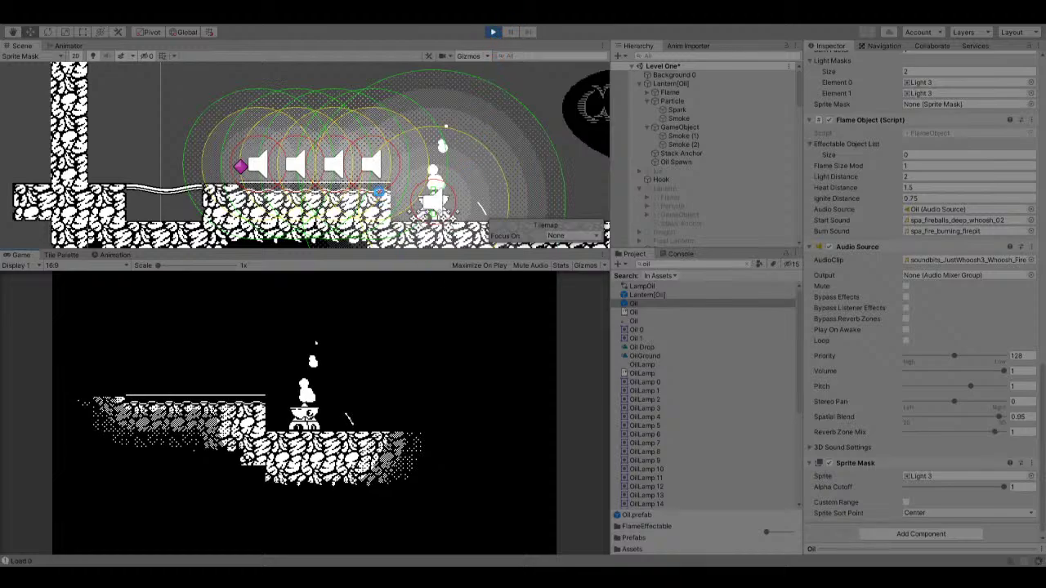
pyautogui.click(498, 32)
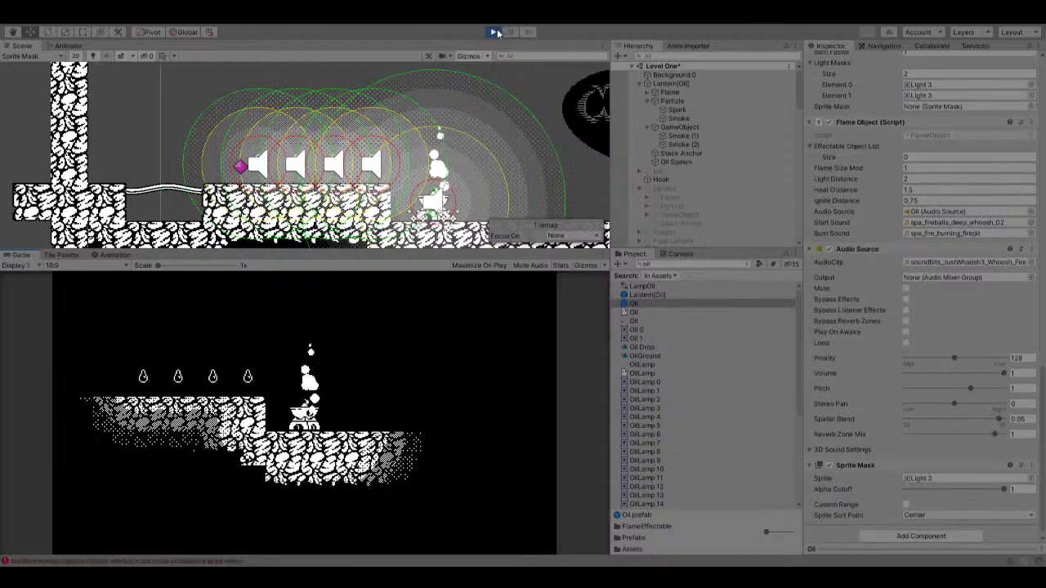
pyautogui.click(497, 32)
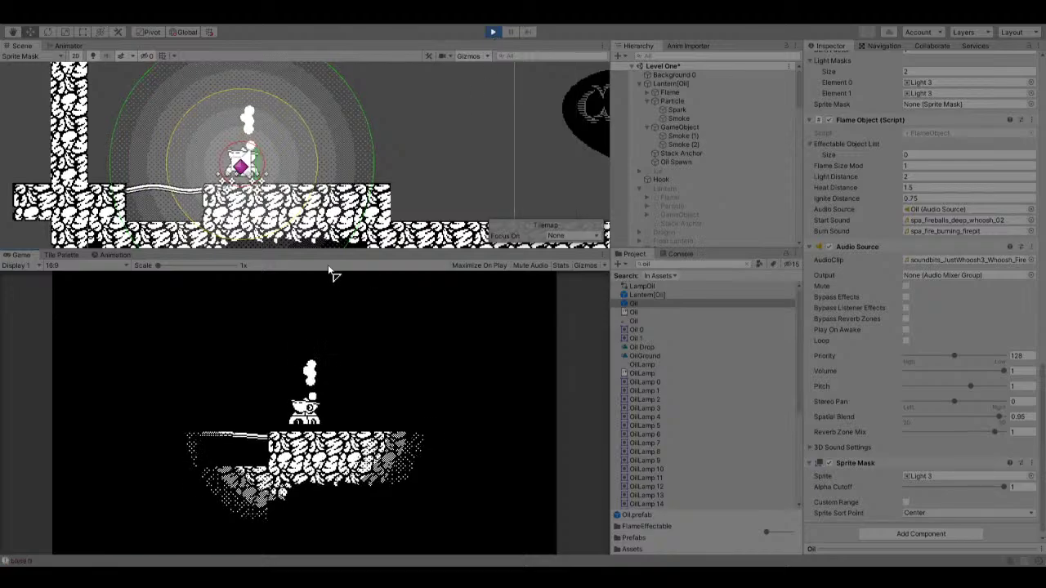
pyautogui.click(254, 343)
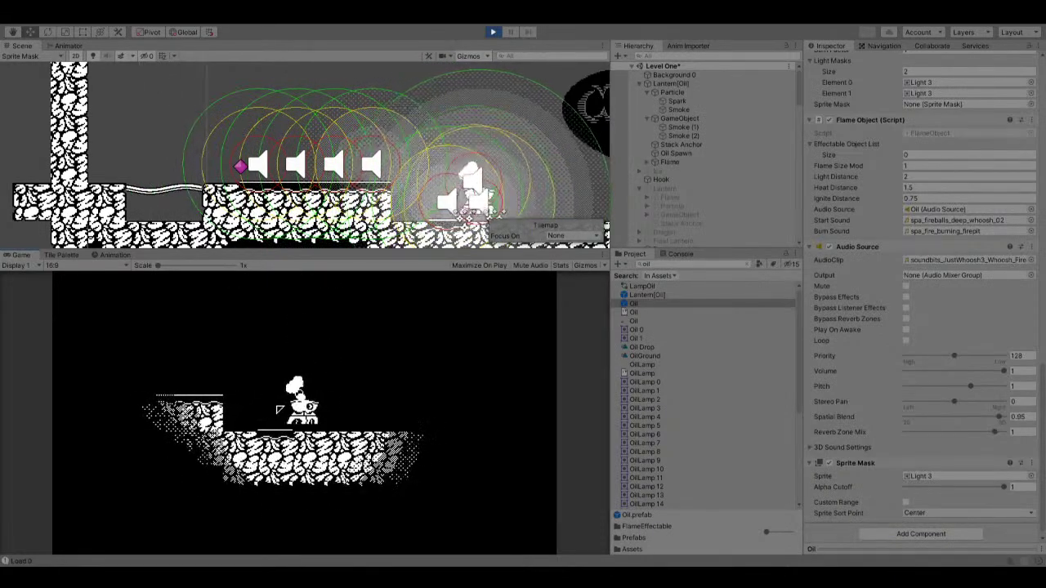
pyautogui.hotkey('ctrl', 'p')
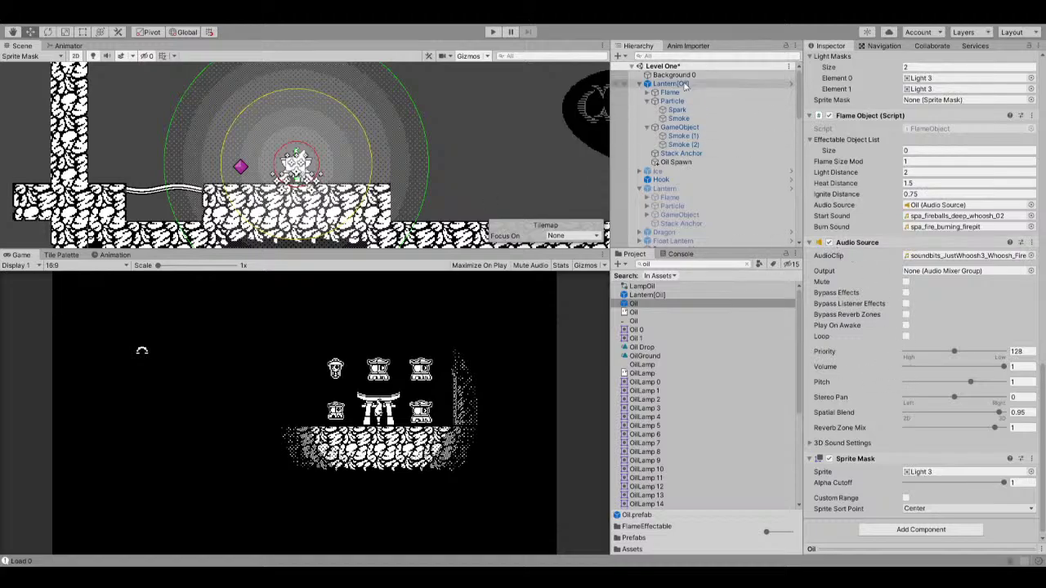
# Open the Oil prefab for editing and locate the FlameObject script used by its Flame Object component.
pyautogui.scroll(-5, 669, 130)
pyautogui.scroll(-5, 669, 141)
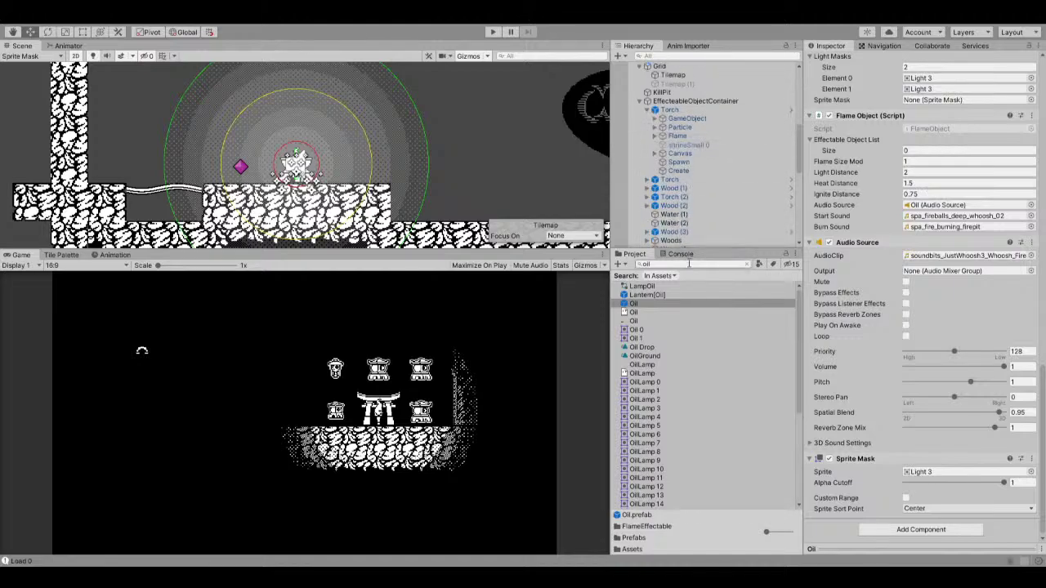
pyautogui.click(661, 305)
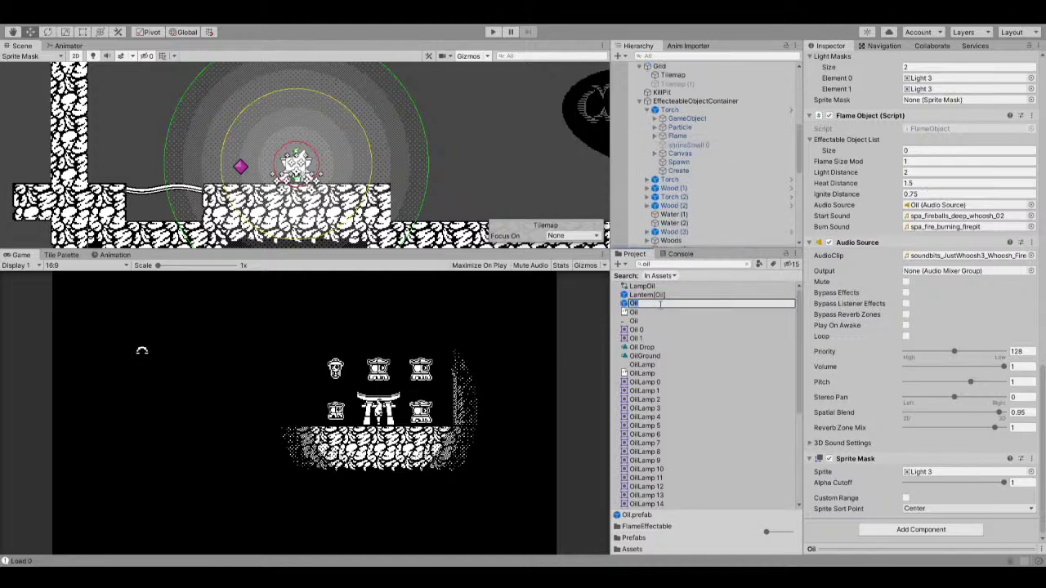
pyautogui.doubleClick(644, 305)
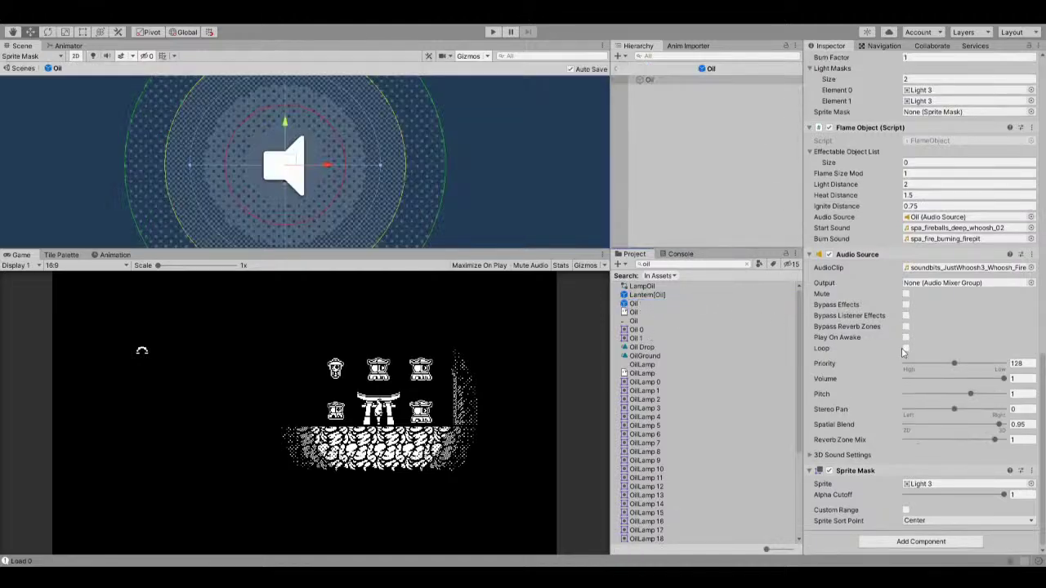
pyautogui.scroll(-5, 746, 348)
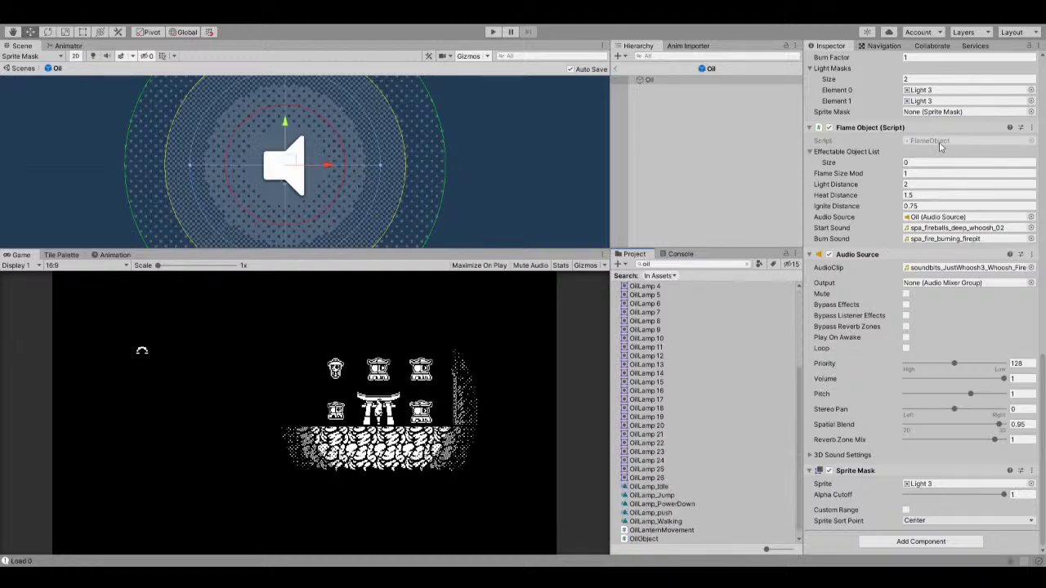
pyautogui.click(939, 145)
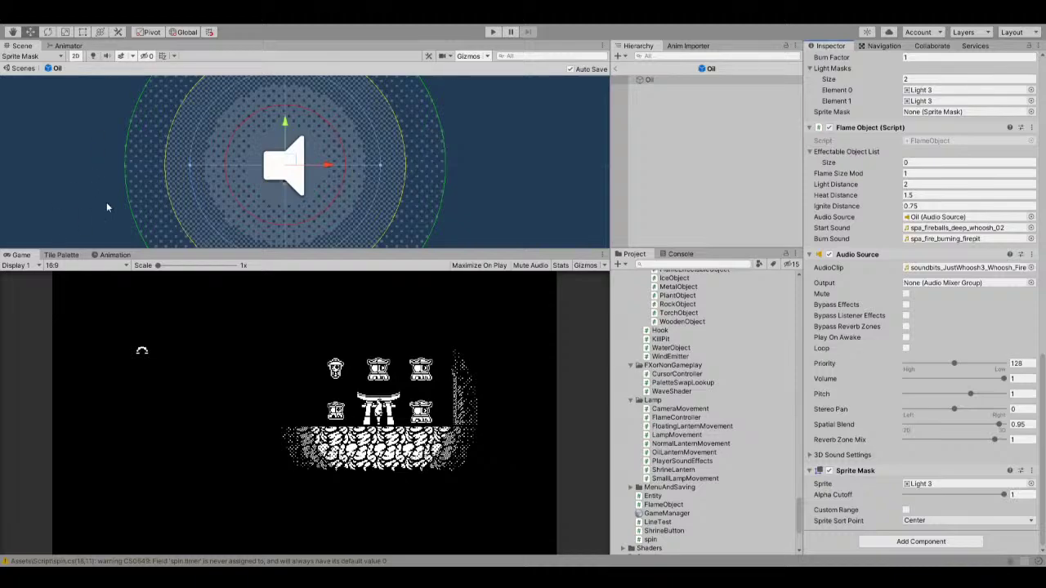
# Run the game, move the lantern right while dropping oil down to the lower ground, and stop the game.
pyautogui.click(494, 34)
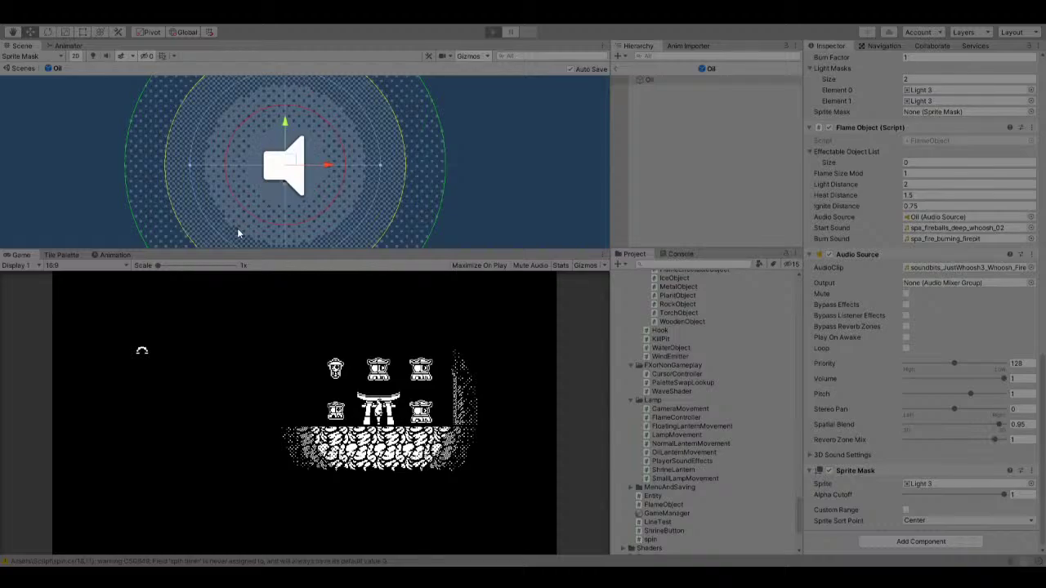
pyautogui.press('d')
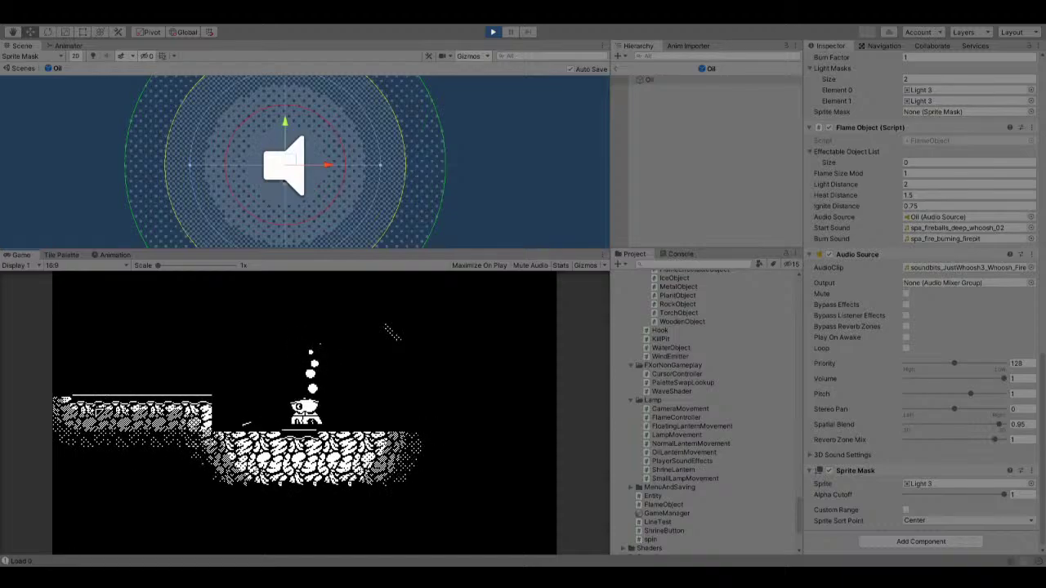
pyautogui.hotkey('ctrl', 'p')
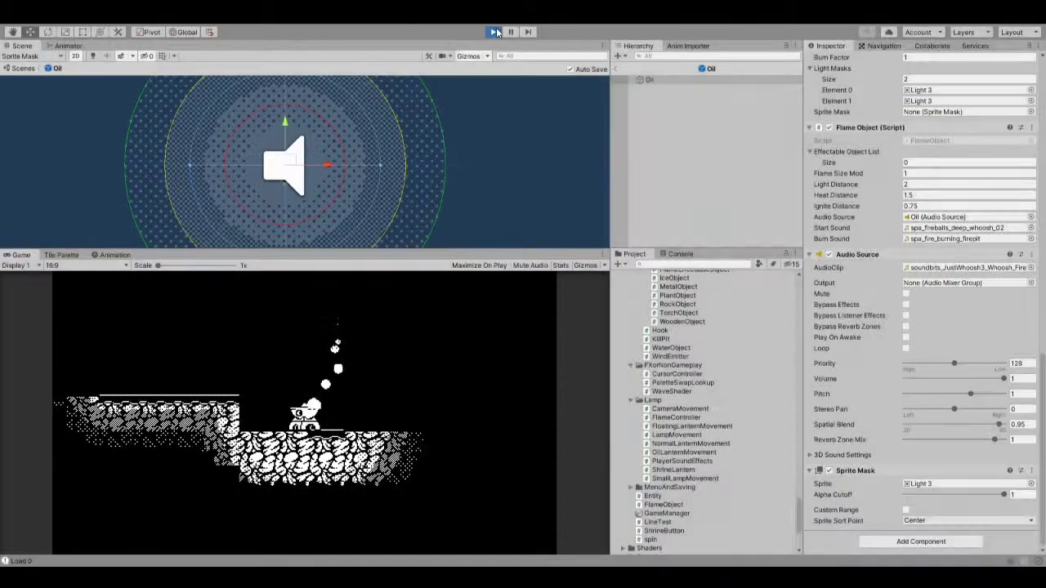
# Search the project for "wood", open the Wood prefab, copy its Particle System child, and return to the level scene.
pyautogui.click(660, 263)
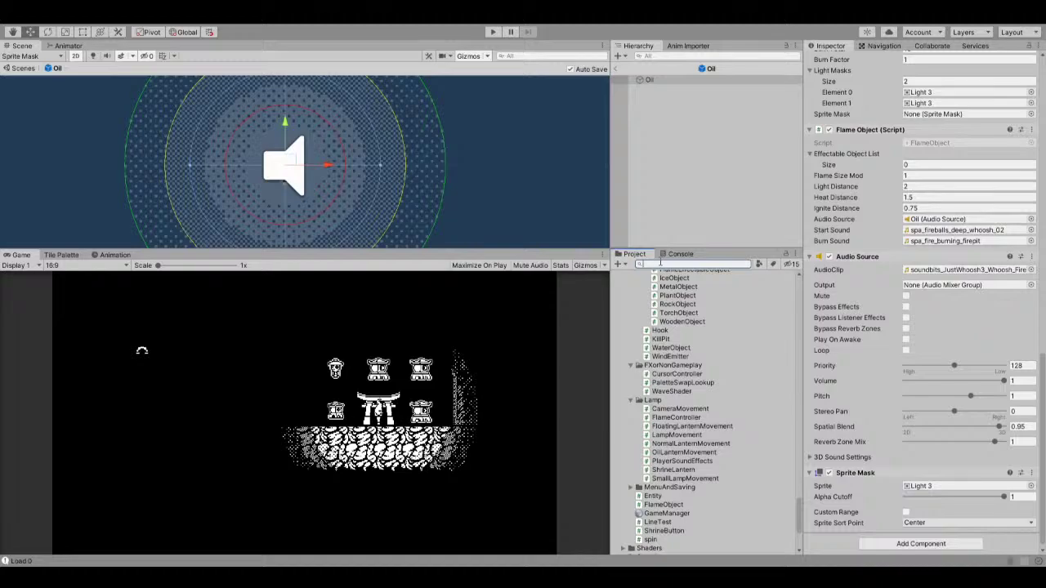
pyautogui.write('wood')
pyautogui.doubleClick(646, 295)
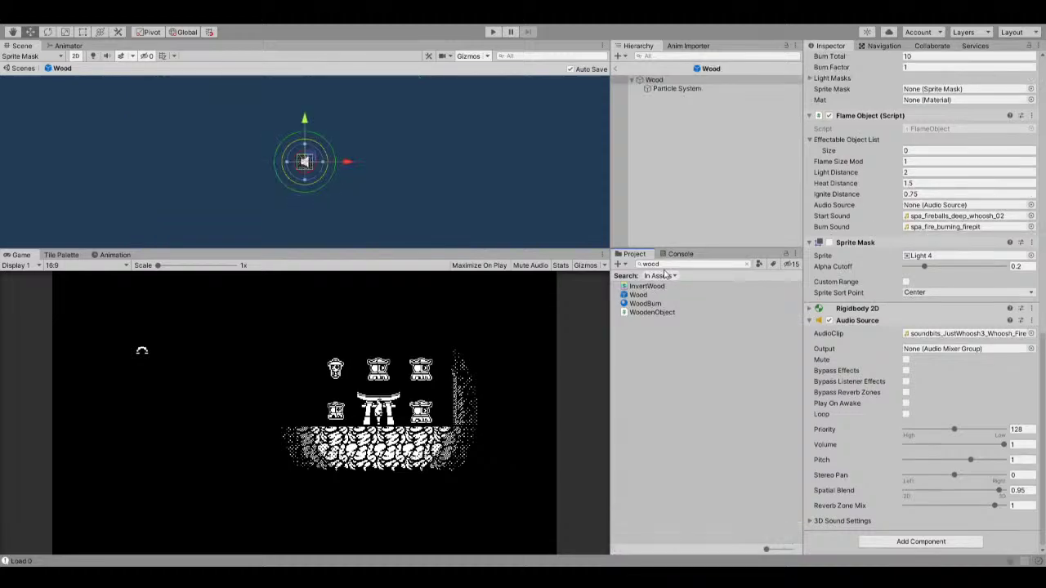
pyautogui.click(702, 88)
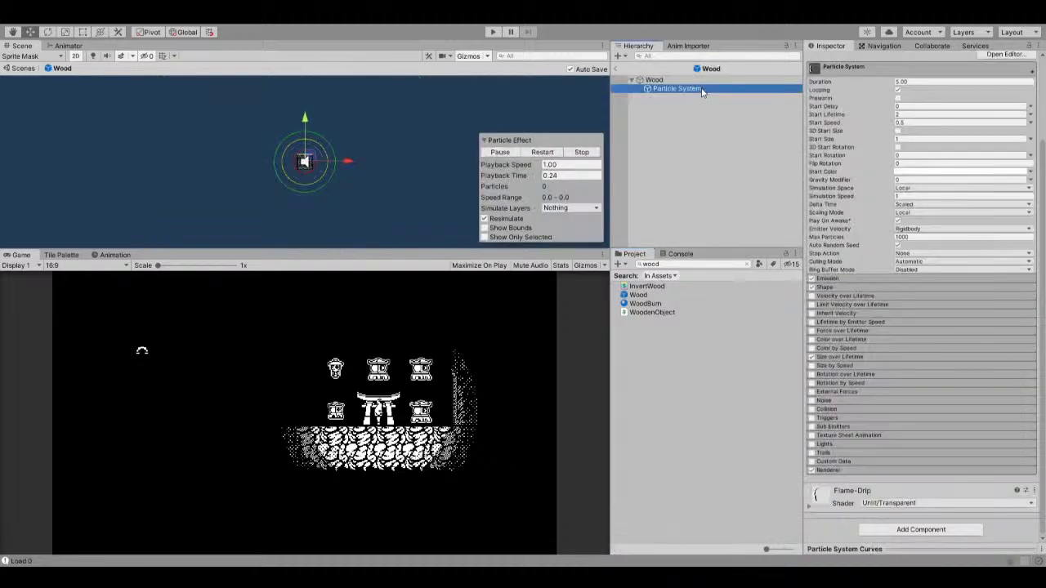
pyautogui.click(619, 68)
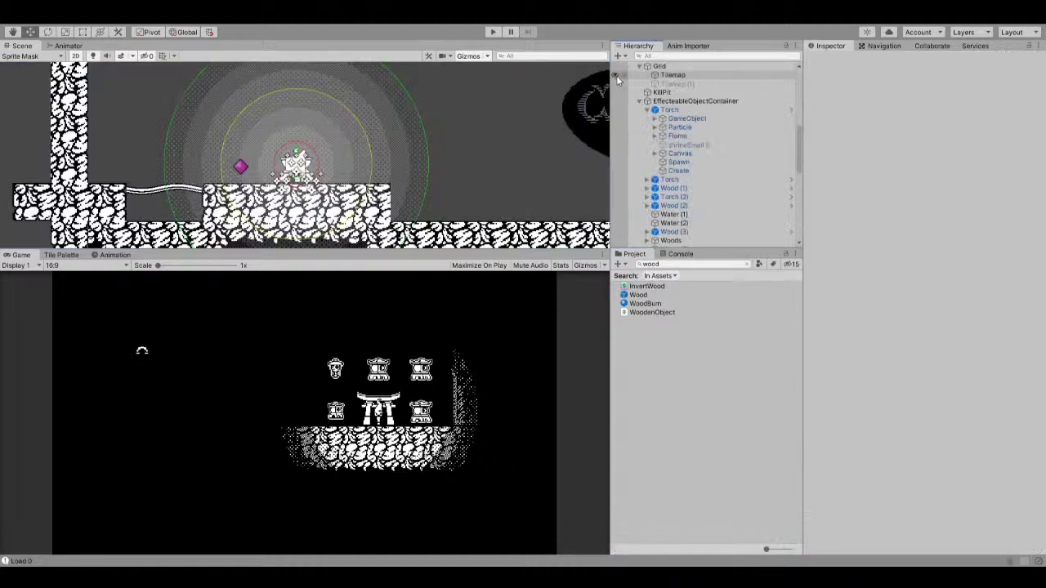
# Search the project for "oil", open the Oil prefab, and paste the Particle System as its child.
pyautogui.click(745, 264)
pyautogui.write('oil')
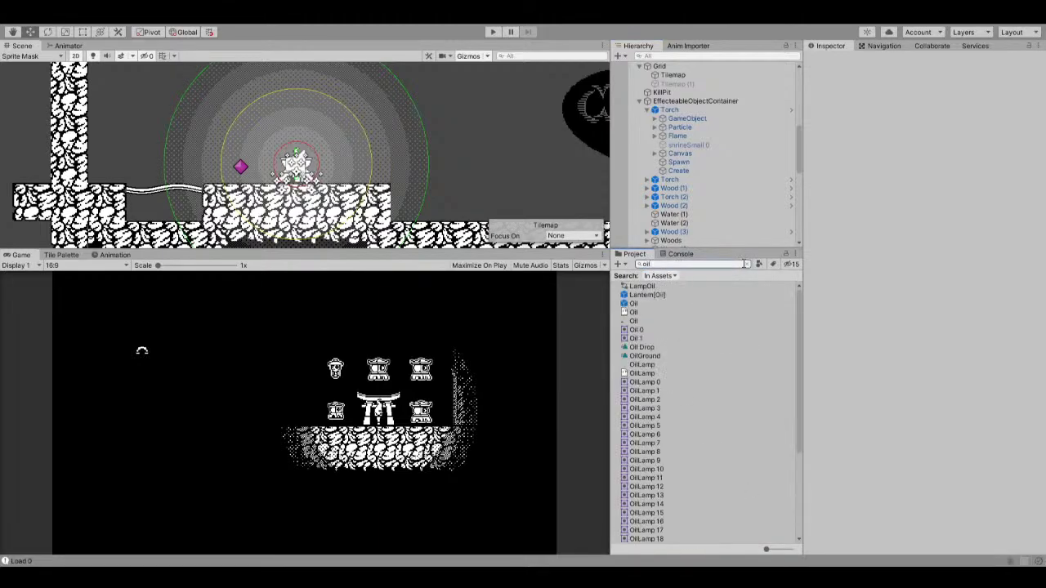
pyautogui.doubleClick(649, 304)
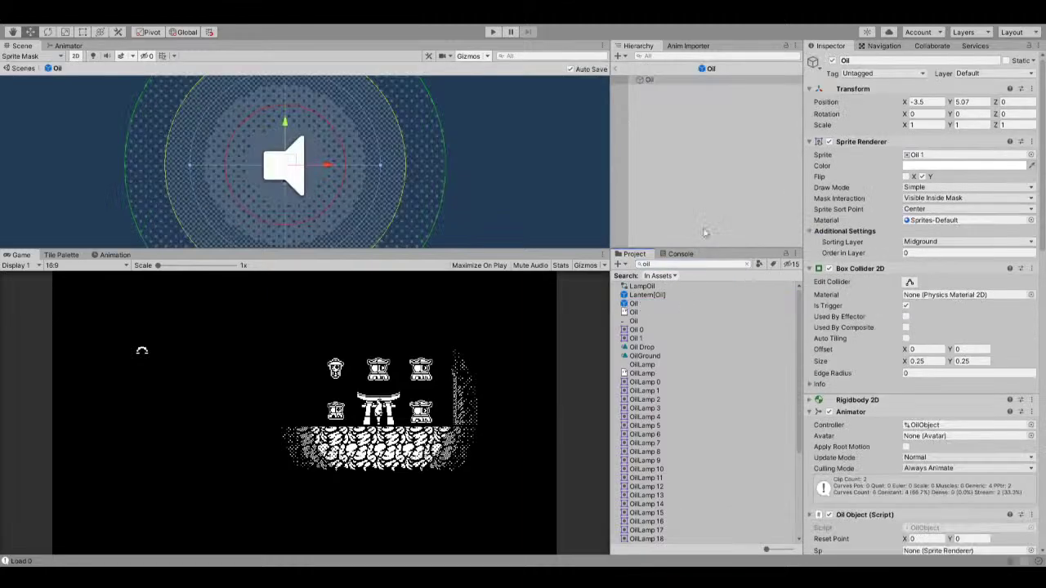
pyautogui.click(653, 149)
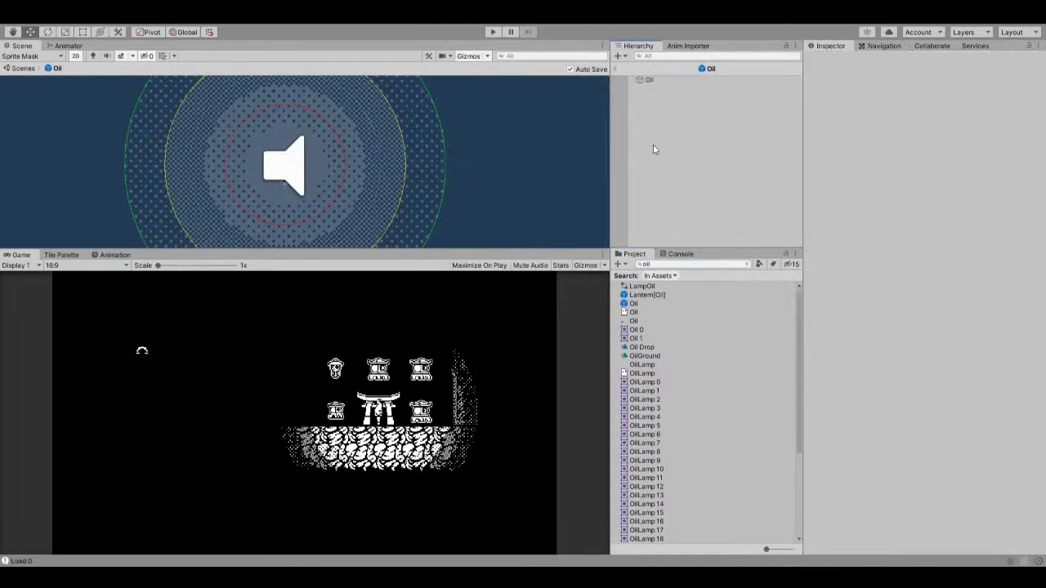
pyautogui.hotkey('ctrl', 'v')
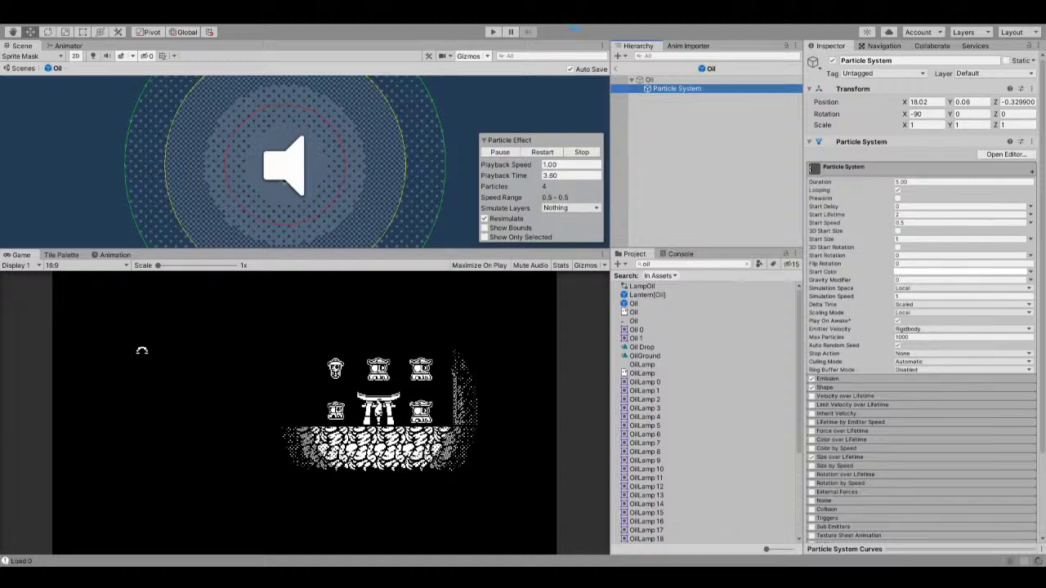
# Play-test dropping oil from the ledge to the lower ground, check the console log, and stop the game.
pyautogui.click(506, 31)
pyautogui.click(496, 32)
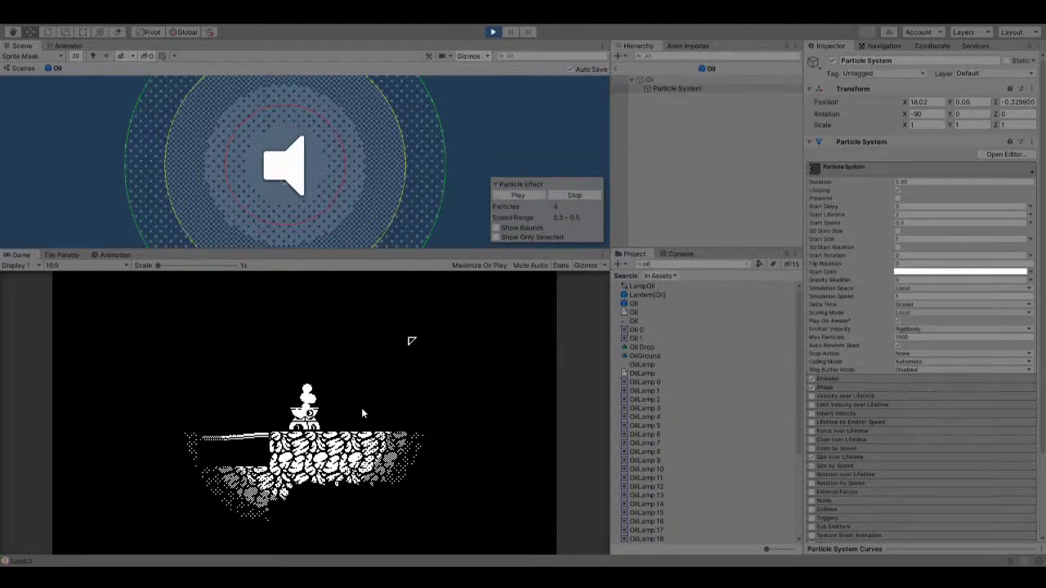
pyautogui.click(681, 255)
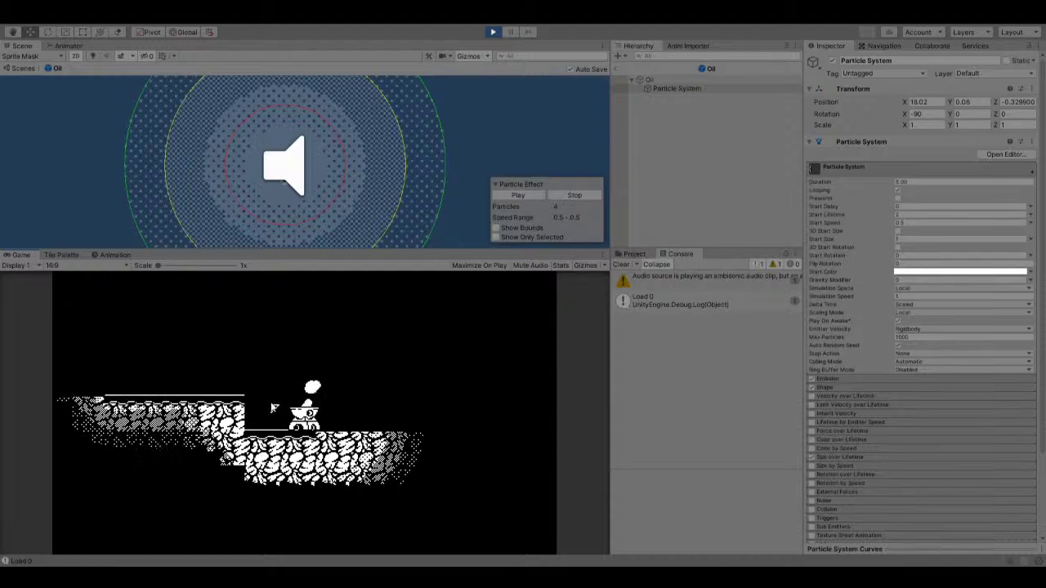
pyautogui.click(493, 32)
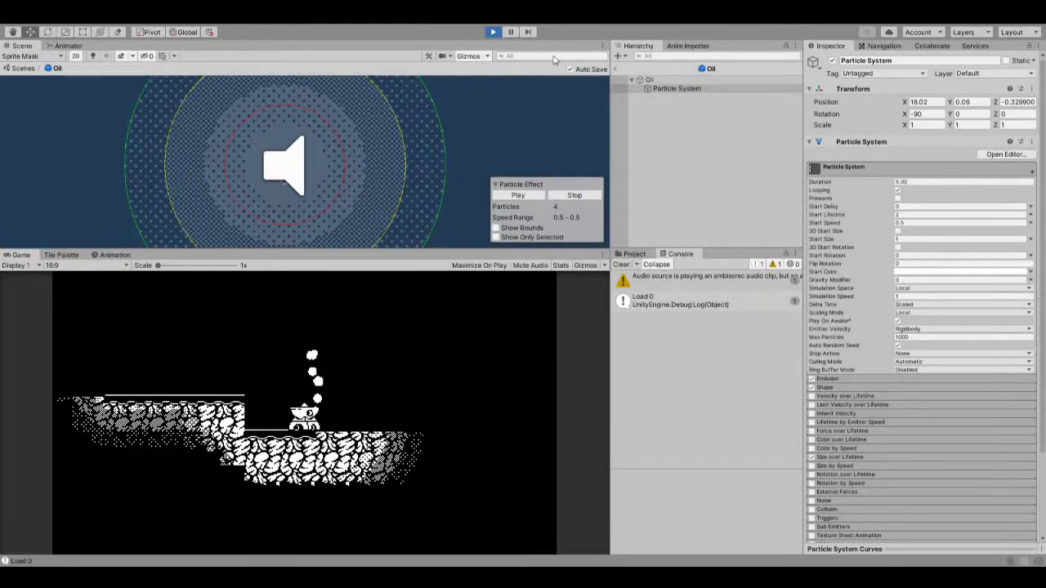
# Leave the Oil prefab, run the level, and select a dropped Oil clone in the scene.
pyautogui.click(619, 71)
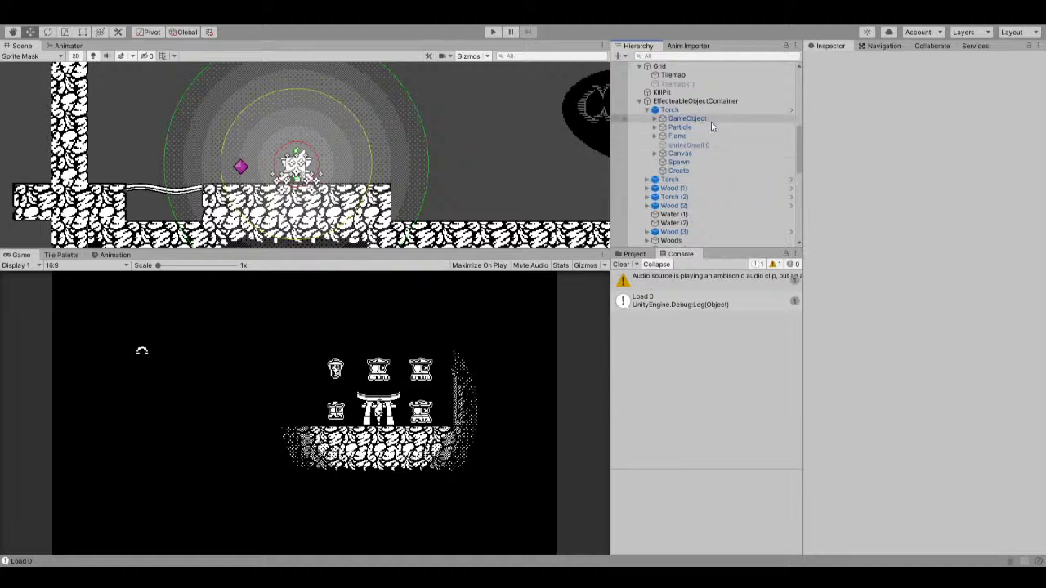
pyautogui.click(494, 31)
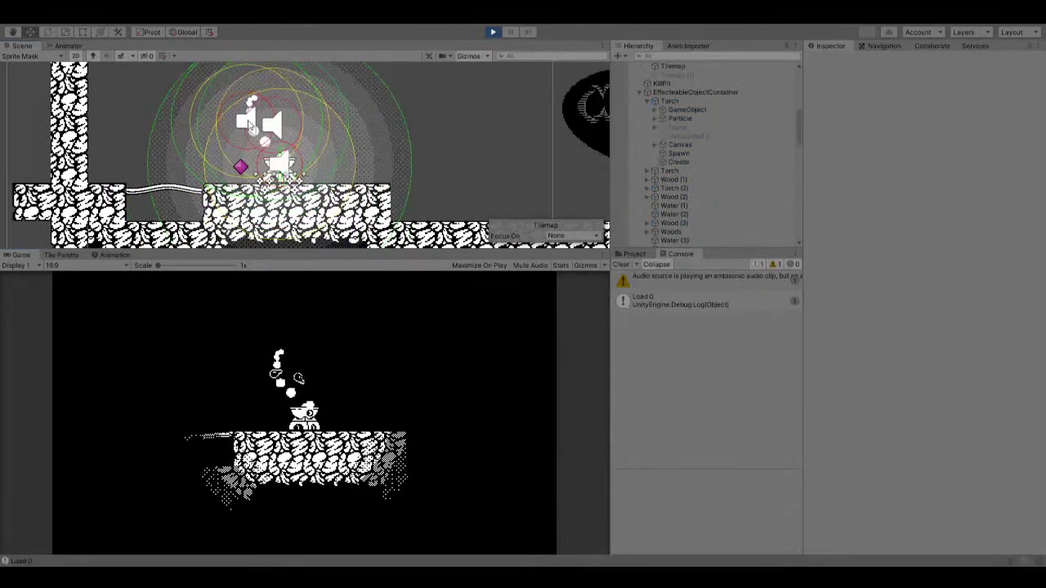
pyautogui.click(261, 124)
# Expand the Oil clone in the scene hierarchy and examine the settings of its Particle System child.
pyautogui.scroll(-10, 923, 326)
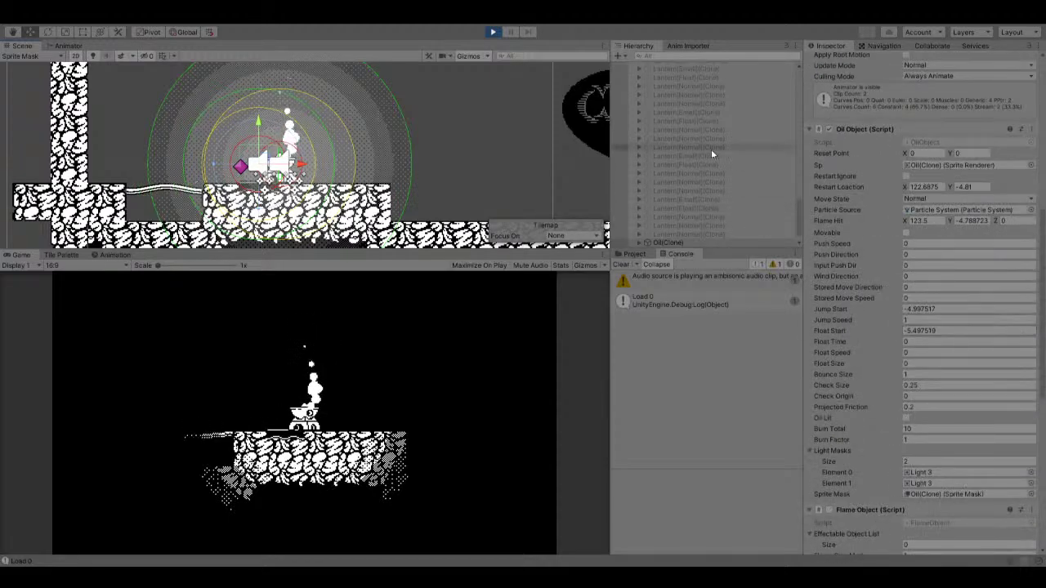
pyautogui.scroll(-1, 686, 180)
pyautogui.click(634, 225)
pyautogui.click(634, 225)
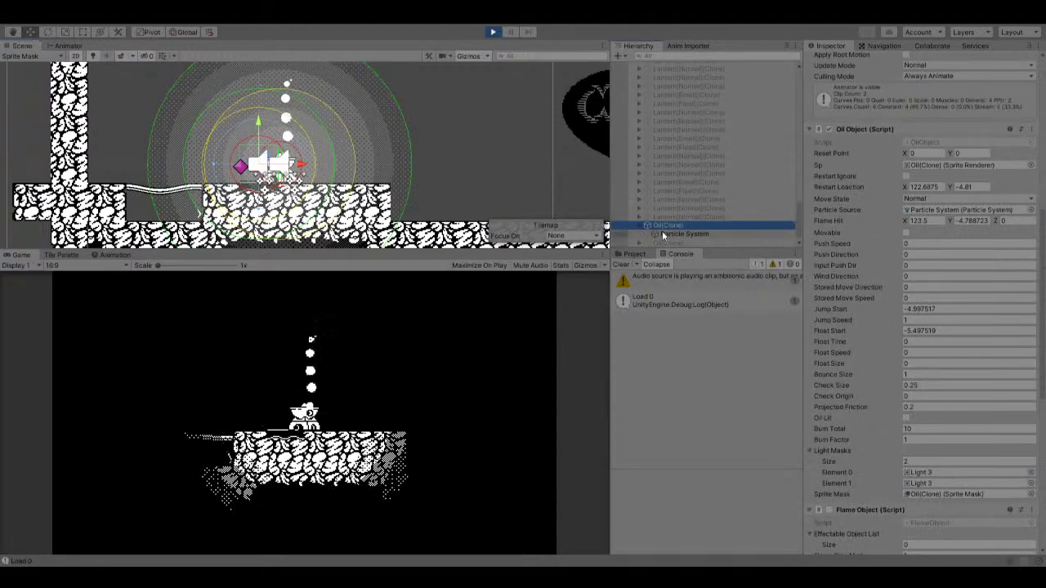
pyautogui.click(664, 232)
pyautogui.scroll(3, 870, 251)
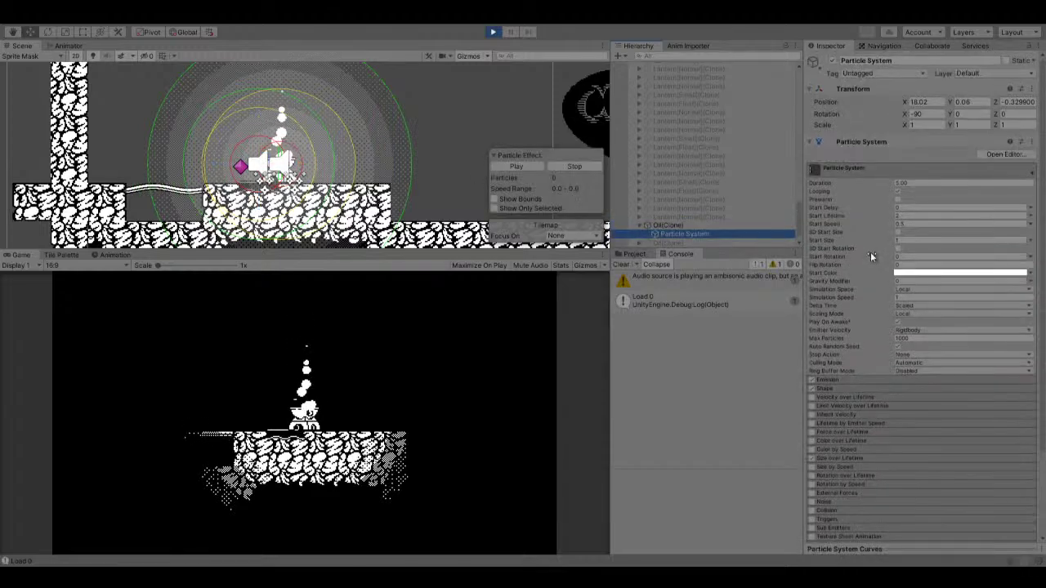
# Examine the remaining Particle System modules of the Oil clone, resume dropping oil in the game, and stop the play-test.
pyautogui.scroll(-3, 806, 249)
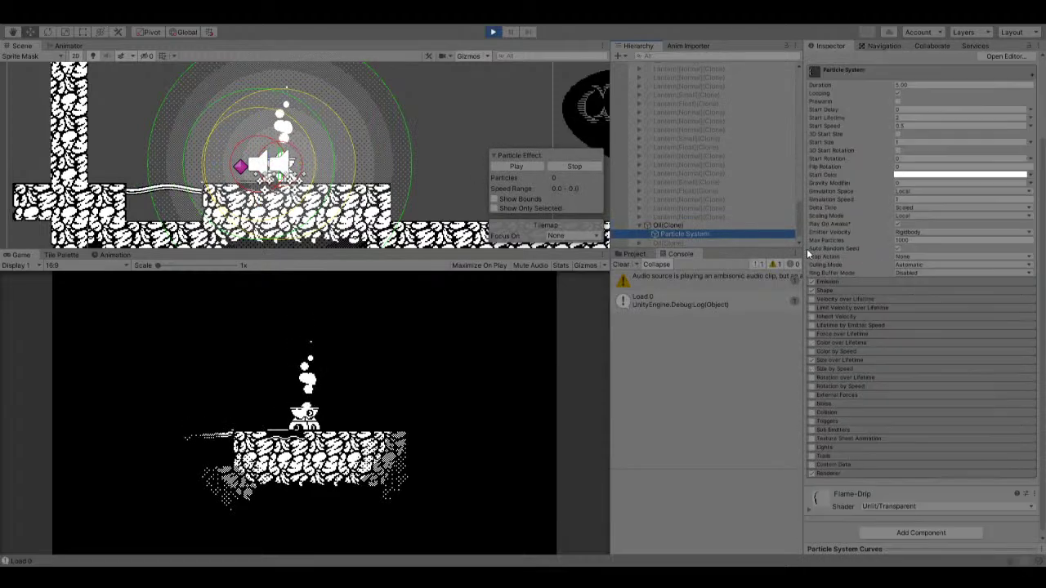
pyautogui.click(363, 272)
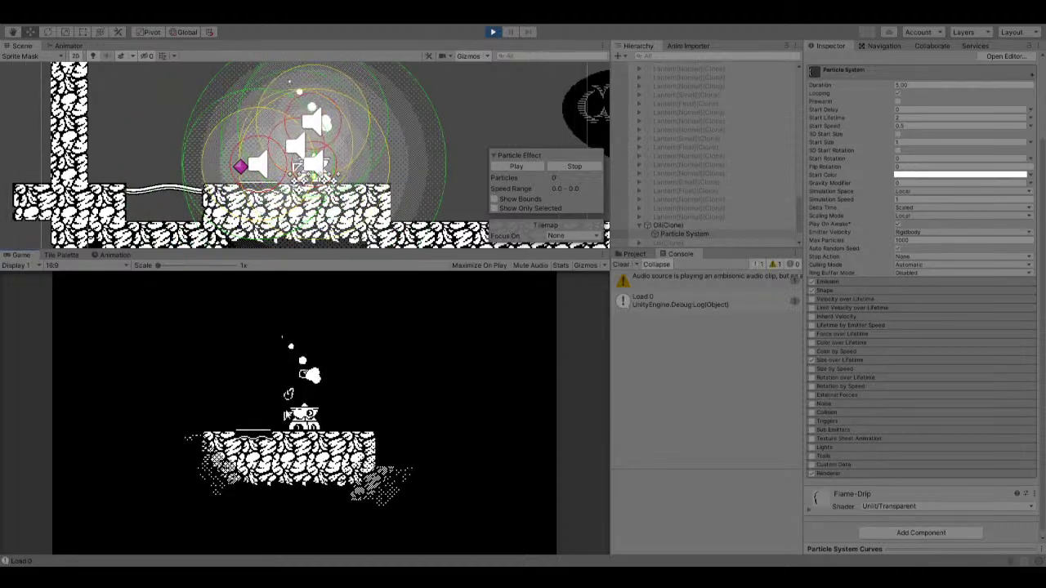
pyautogui.click(492, 32)
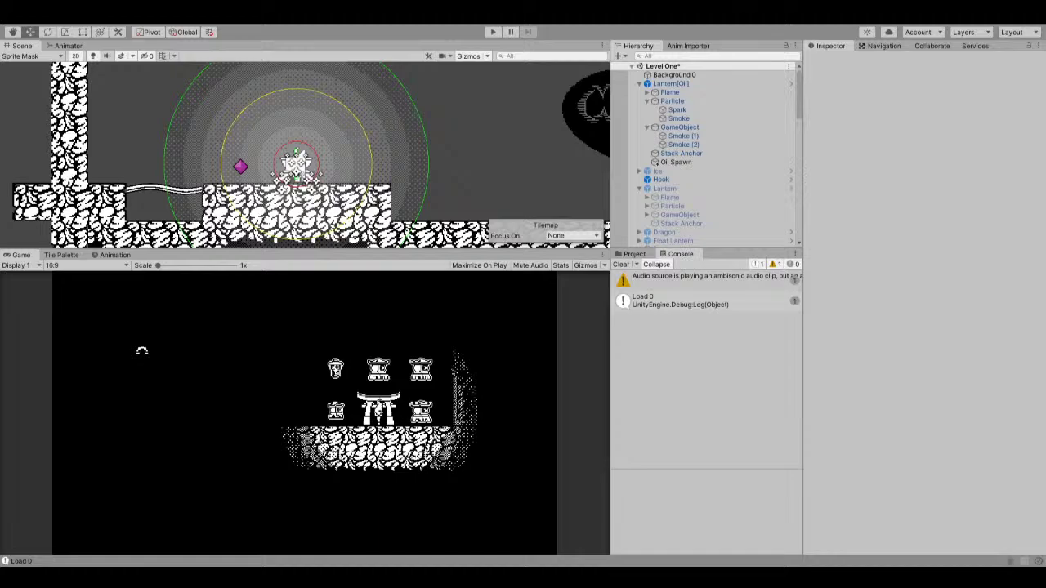
# Run the level again and walk the lantern off the ledge onto the lower ground while dropping oil.
pyautogui.hotkey('ctrl', 'p')
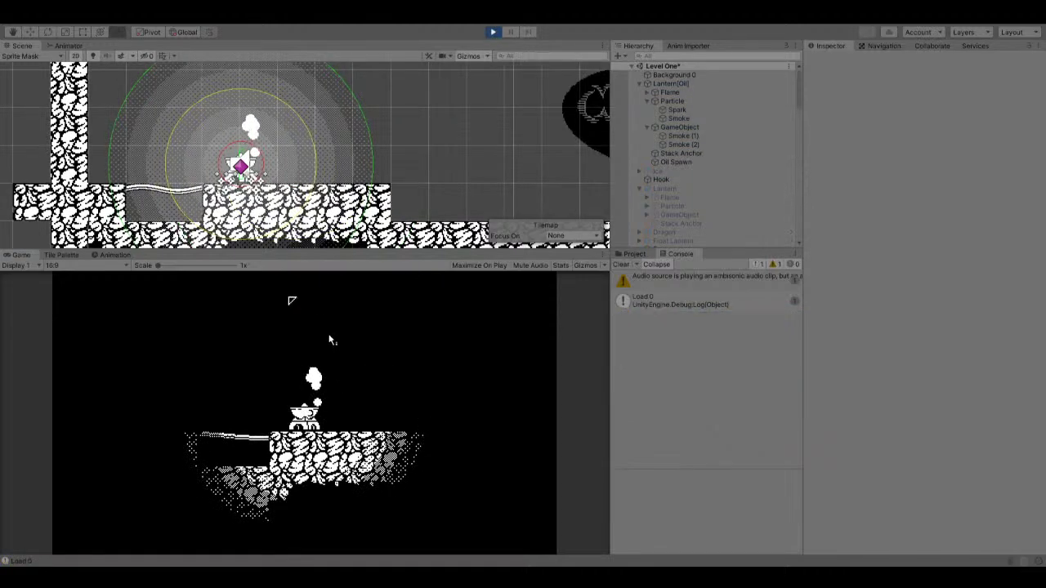
pyautogui.press('d')
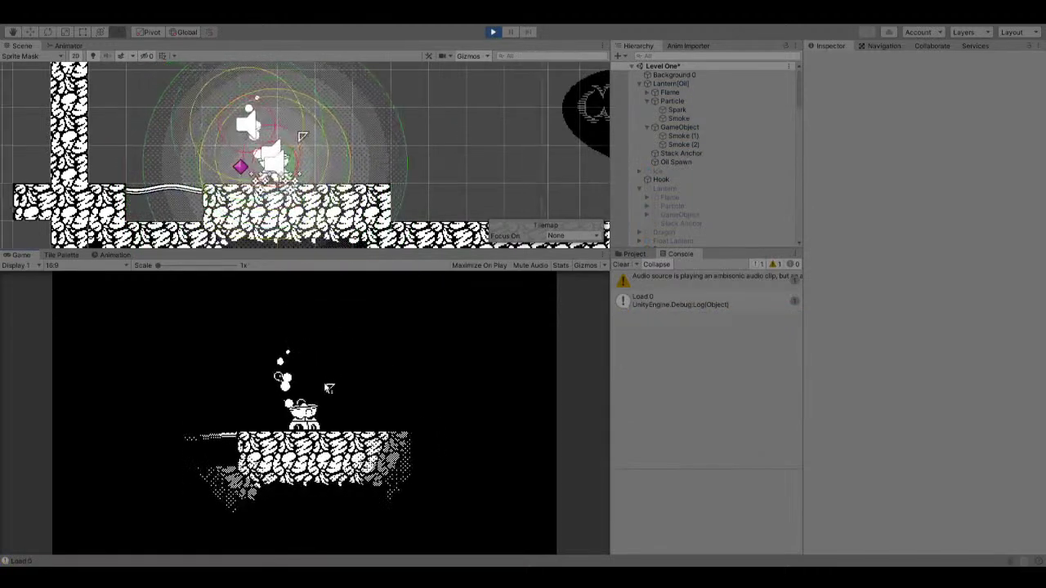
pyautogui.press('d')
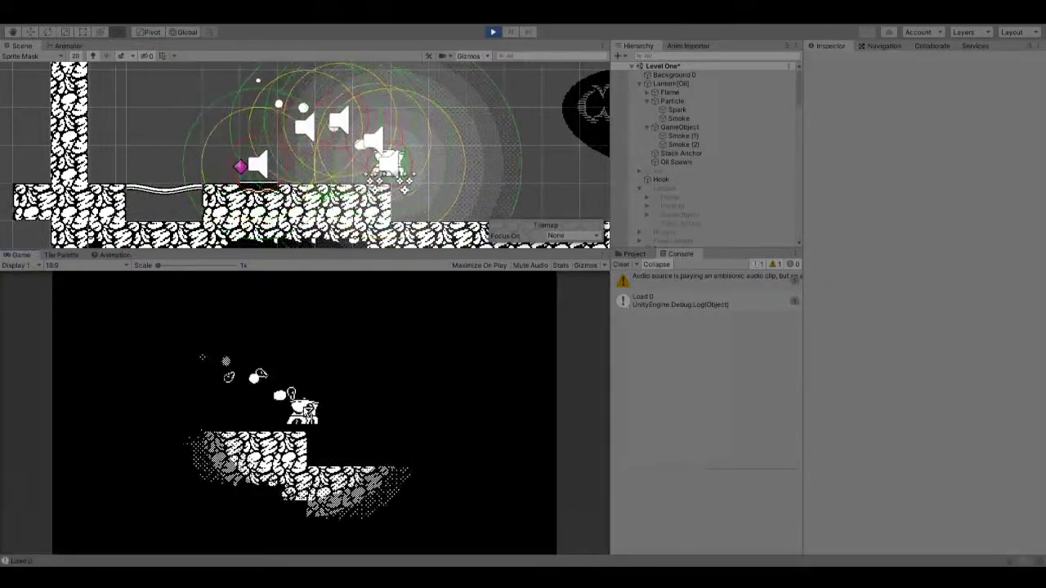
pyautogui.press('d')
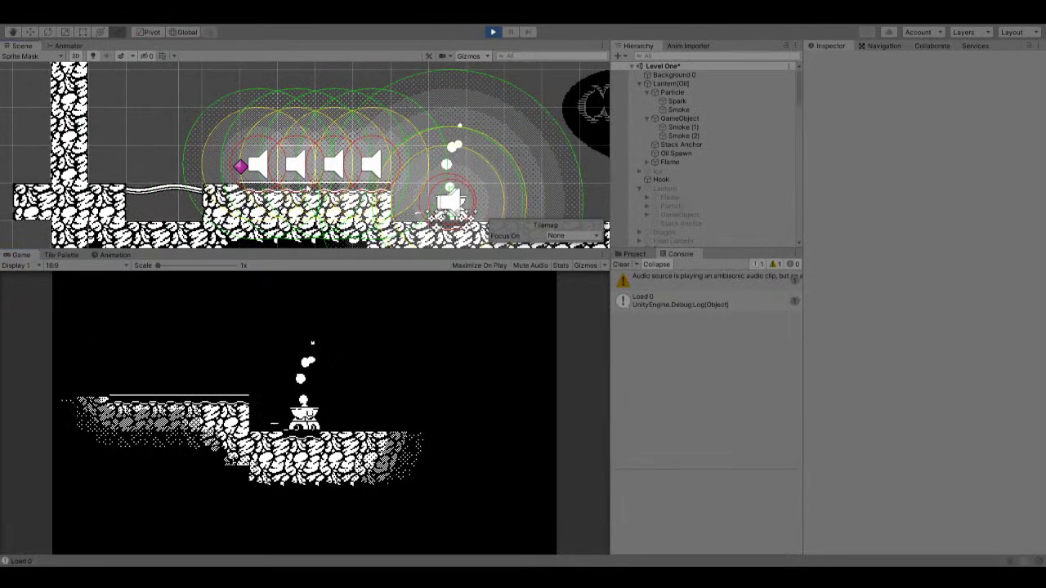
# Select a landed Oil clone, check its Oil Object, Flame Object and Audio Source settings, and stop the game.
pyautogui.click(296, 162)
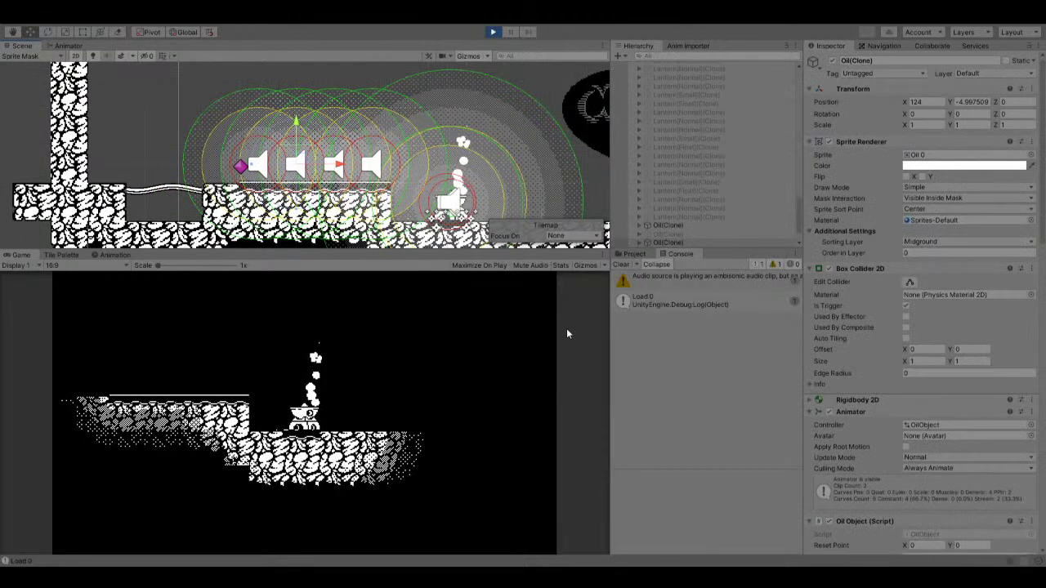
pyautogui.scroll(-10, 893, 384)
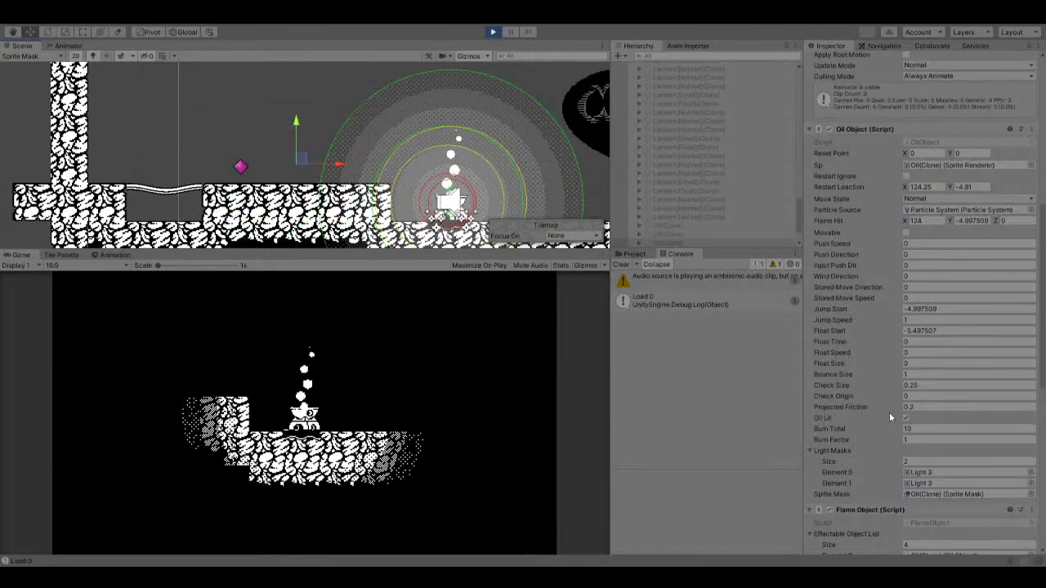
pyautogui.scroll(-10, 889, 415)
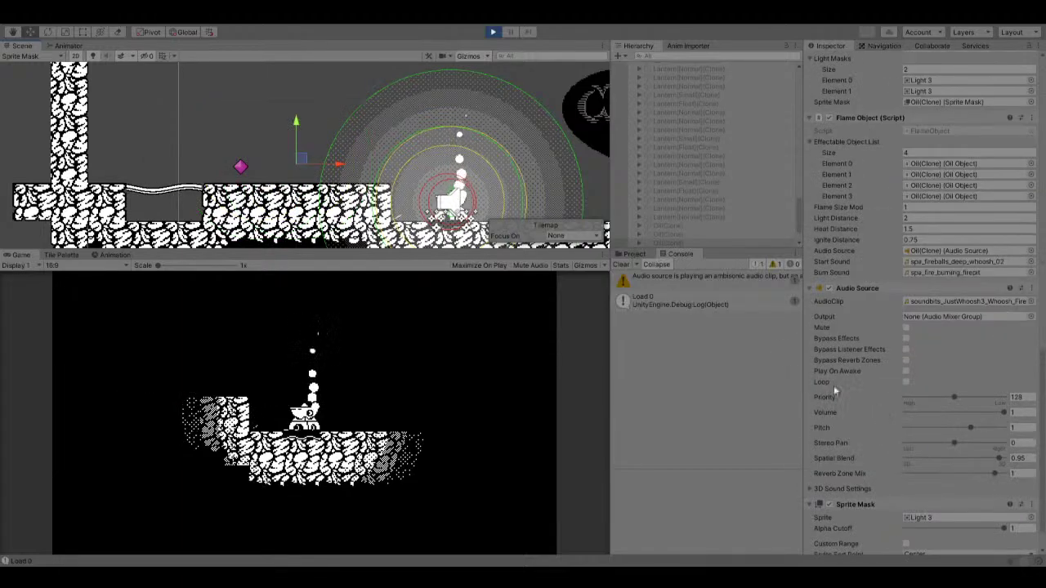
pyautogui.click(492, 32)
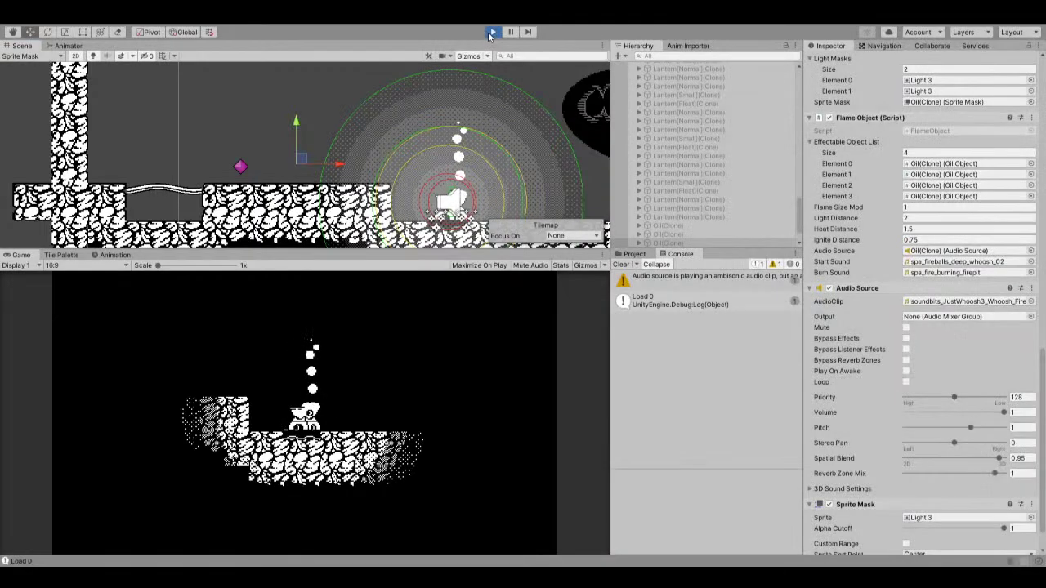
# Open the Oil prefab and inspect the Emission, Shape and Renderer modules of its Particle System child.
pyautogui.click(635, 254)
pyautogui.click(633, 304)
pyautogui.doubleClick(633, 304)
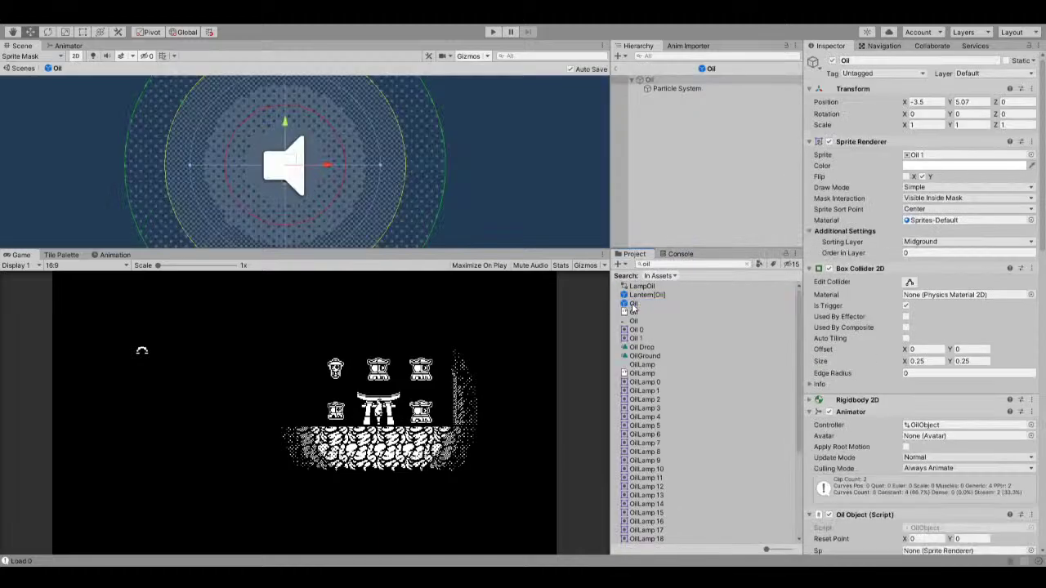
pyautogui.click(672, 88)
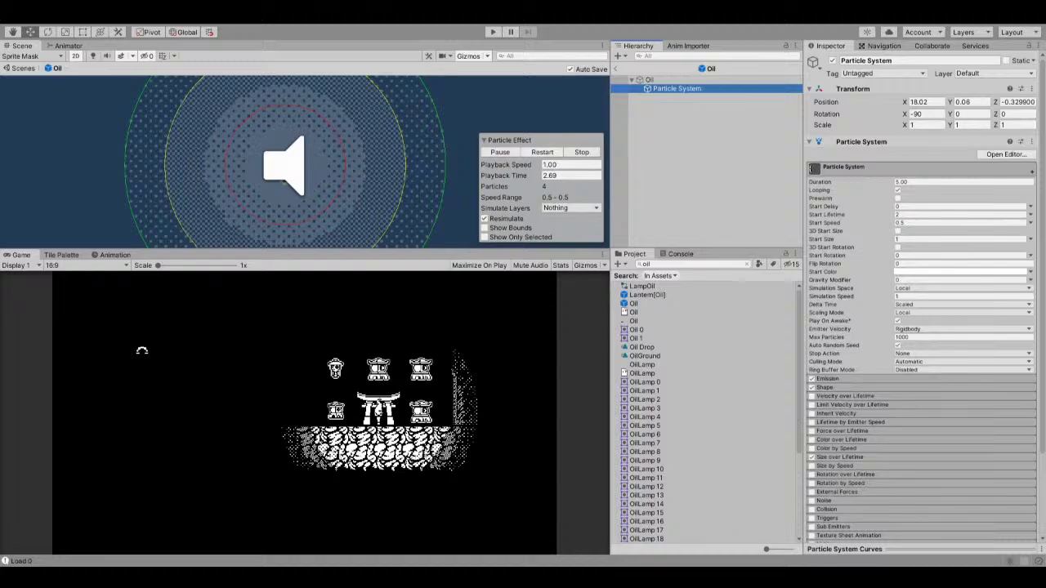
pyautogui.click(508, 153)
pyautogui.click(508, 153)
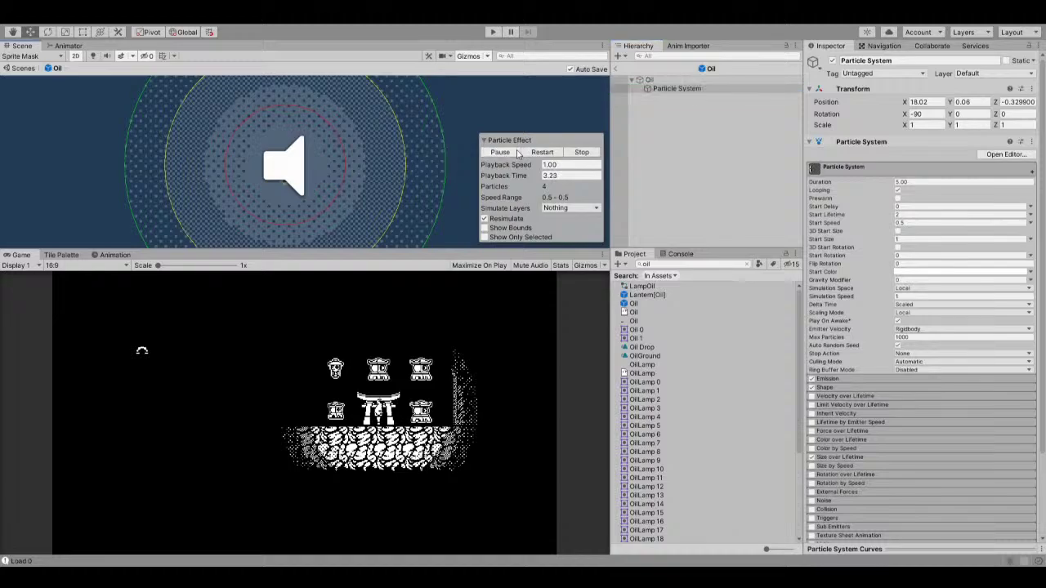
pyautogui.scroll(-3, 849, 216)
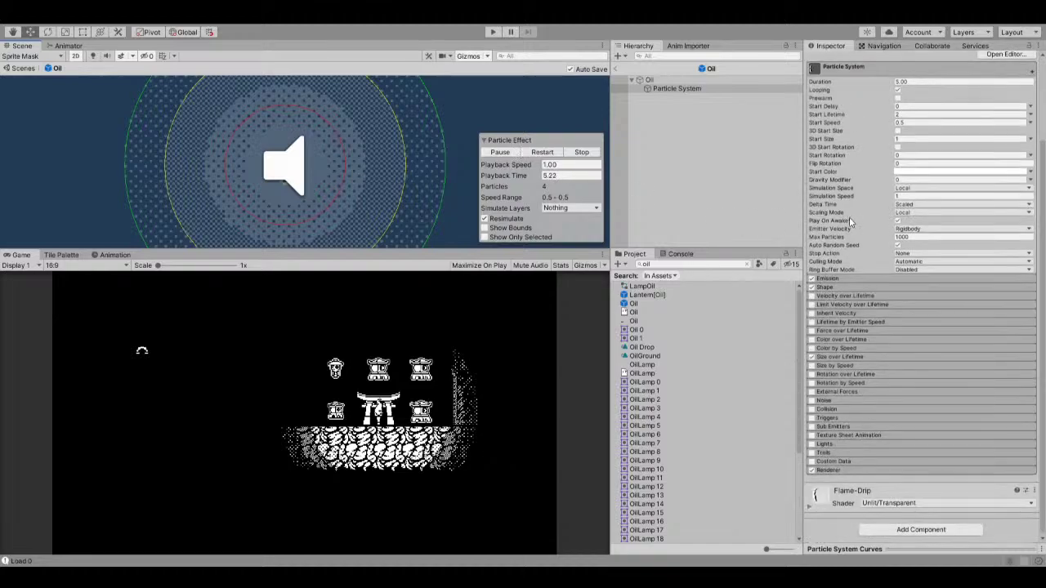
pyautogui.click(869, 286)
pyautogui.click(870, 279)
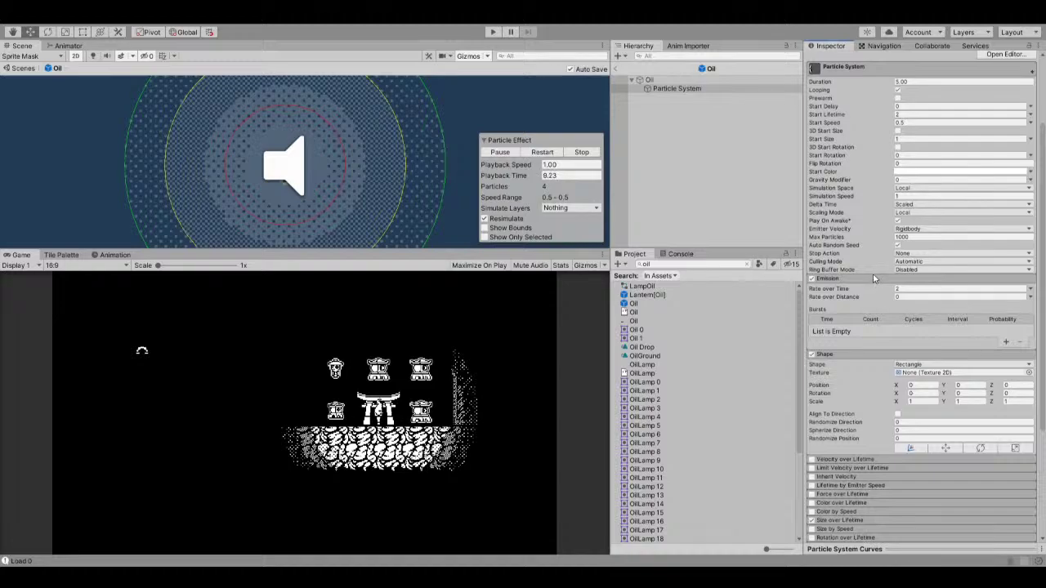
pyautogui.scroll(-5, 872, 297)
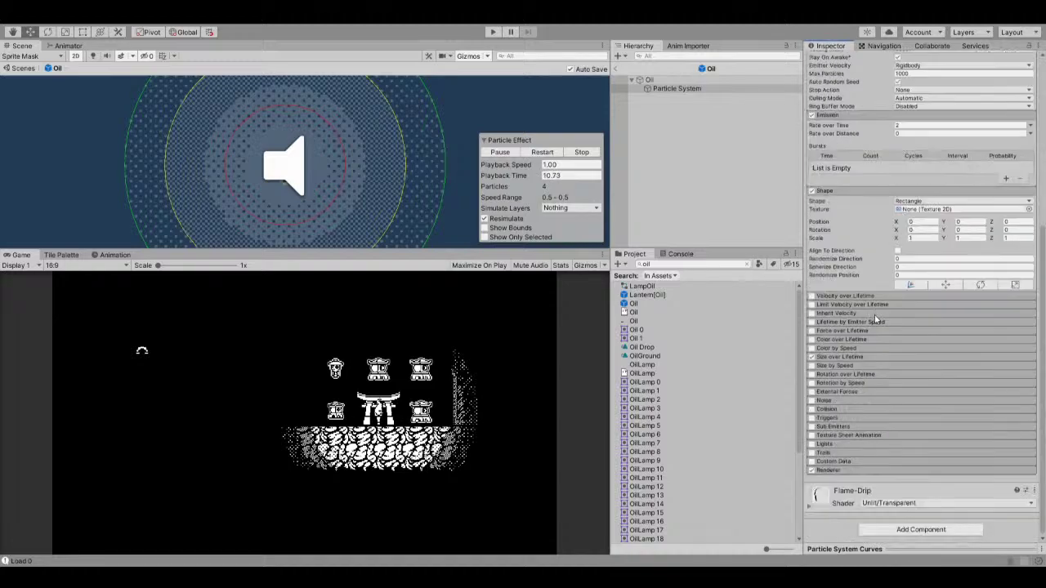
pyautogui.click(828, 472)
pyautogui.scroll(-6, 829, 472)
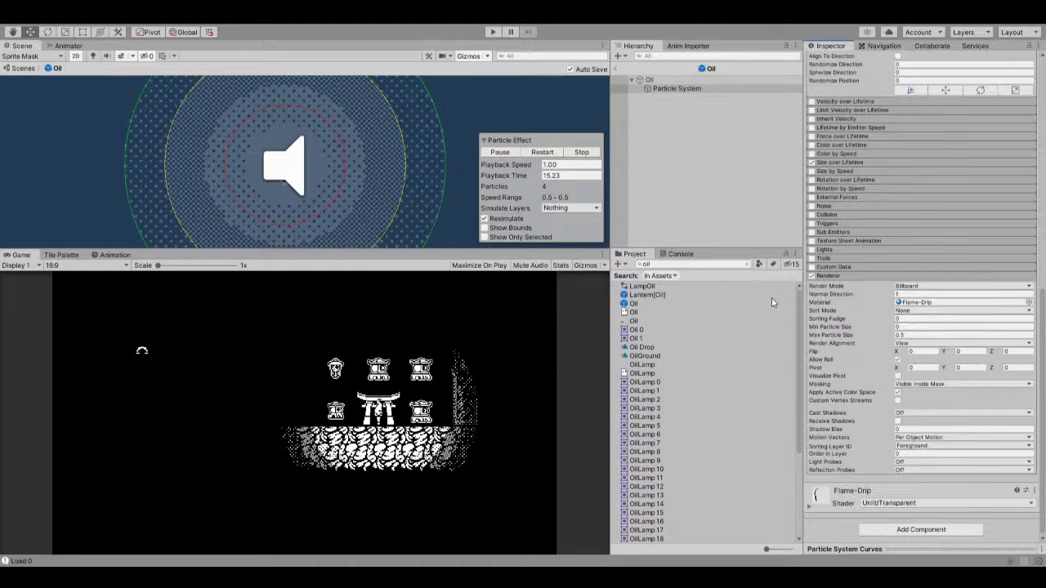
# Set the position of the Oil prefab's Particle System child to X 0, Y 0, Z 0.
pyautogui.click(695, 89)
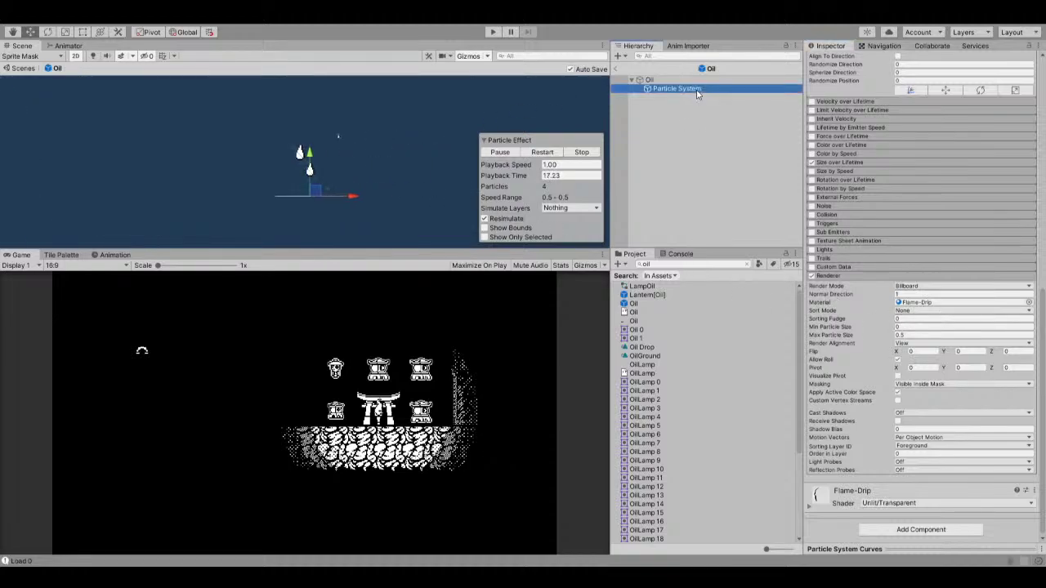
pyautogui.scroll(8, 909, 74)
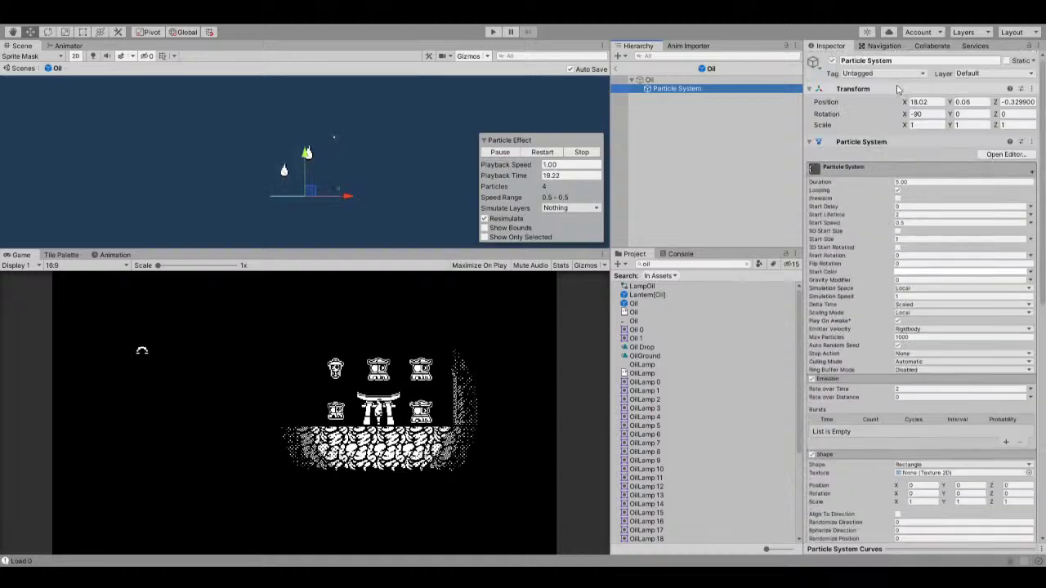
pyautogui.click(912, 101)
pyautogui.doubleClick(912, 101)
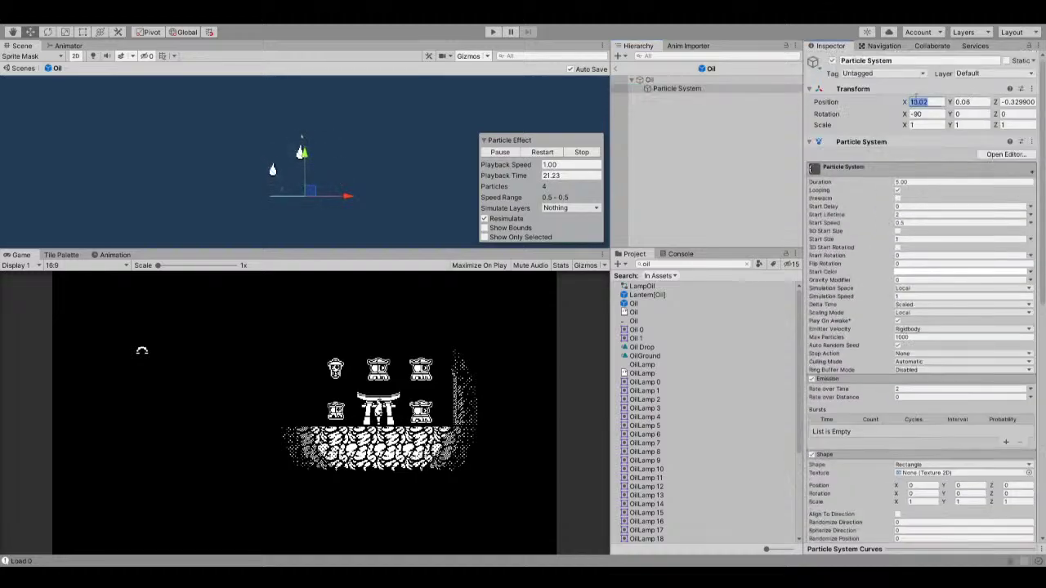
pyautogui.write('0')
pyautogui.doubleClick(980, 101)
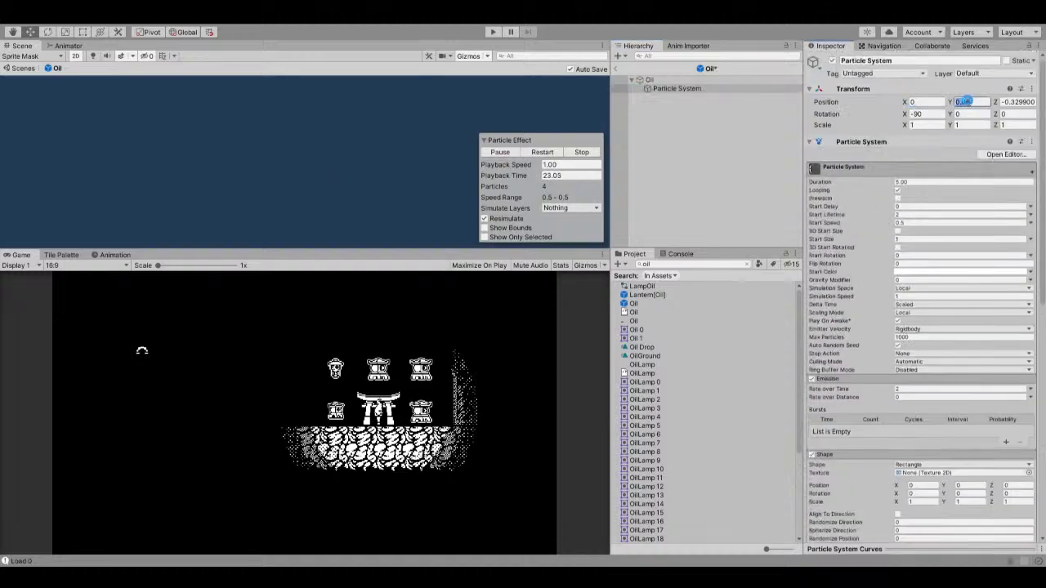
pyautogui.write('0')
pyautogui.doubleClick(1035, 101)
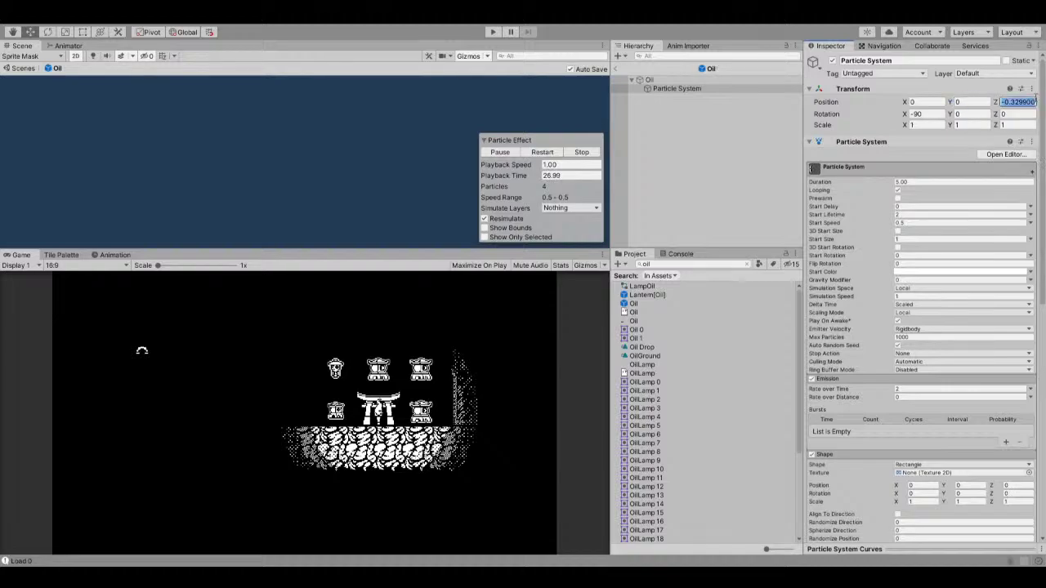
pyautogui.write('0')
# Play-test dropping oil, leave the Oil prefab, and select the Particle System child of an active Oil clone.
pyautogui.click(492, 32)
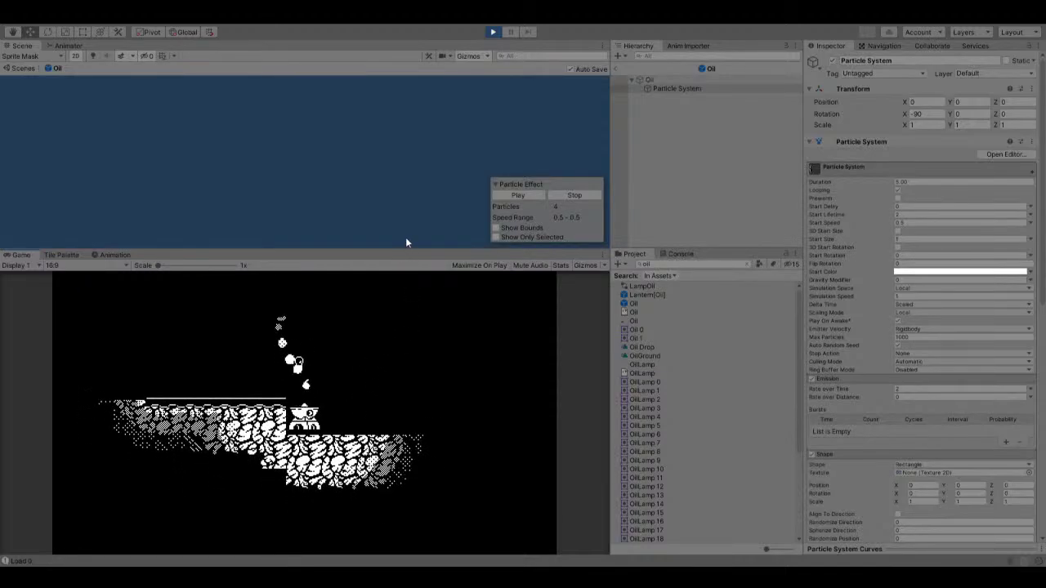
pyautogui.click(615, 69)
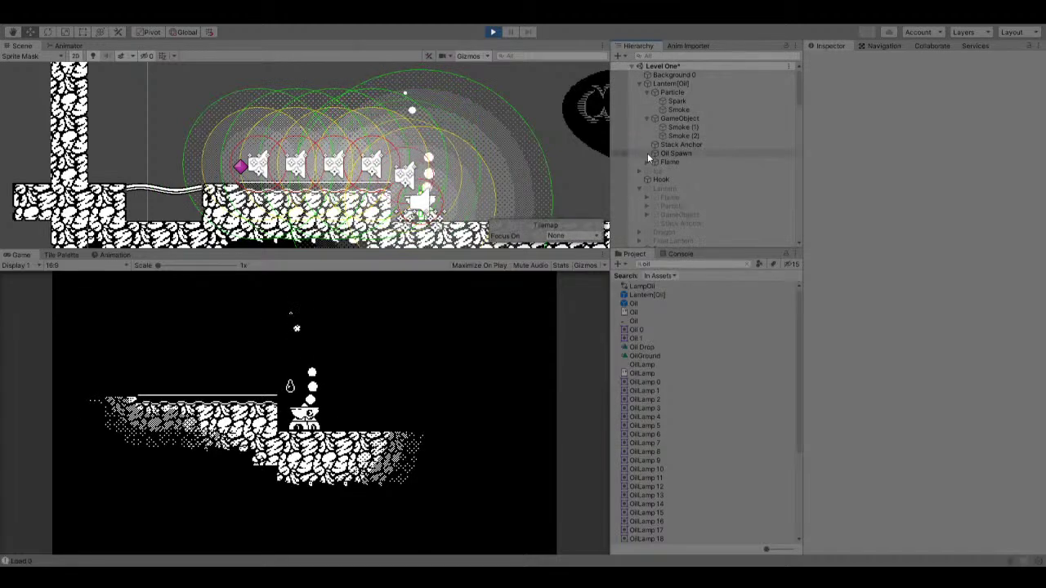
pyautogui.scroll(-5, 646, 159)
pyautogui.click(657, 173)
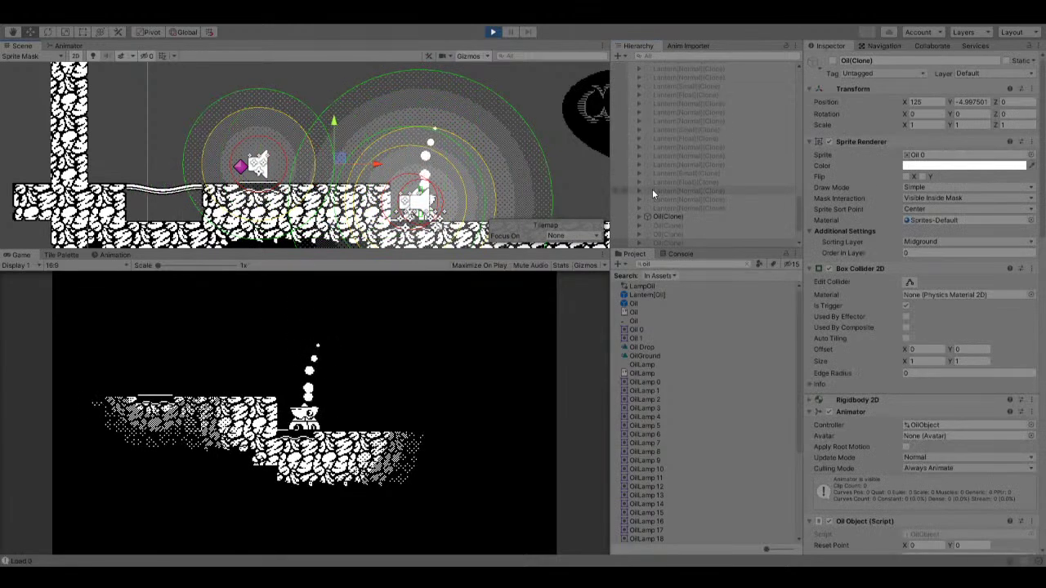
pyautogui.scroll(-2, 647, 221)
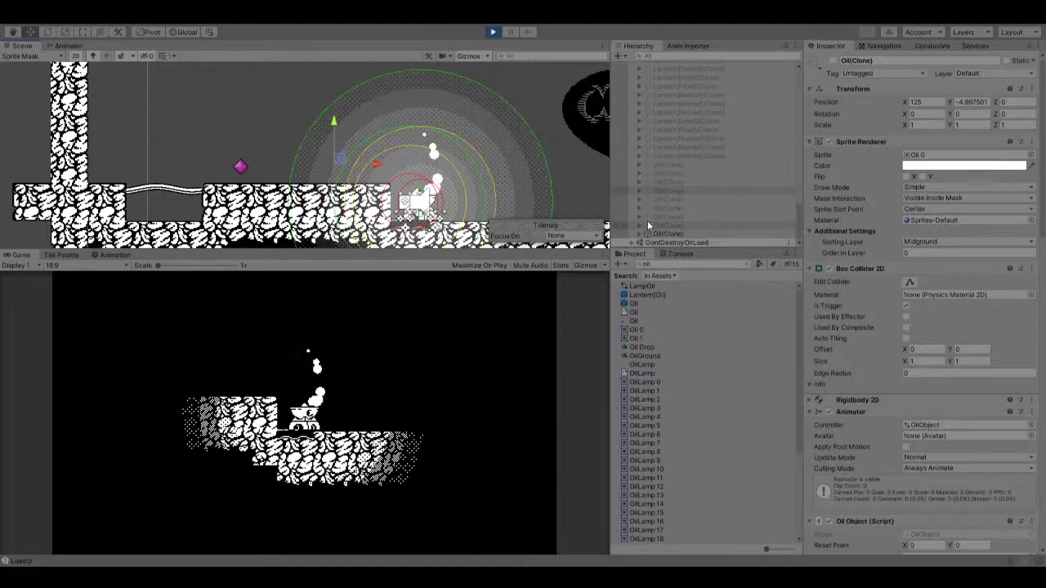
pyautogui.click(639, 234)
pyautogui.click(665, 243)
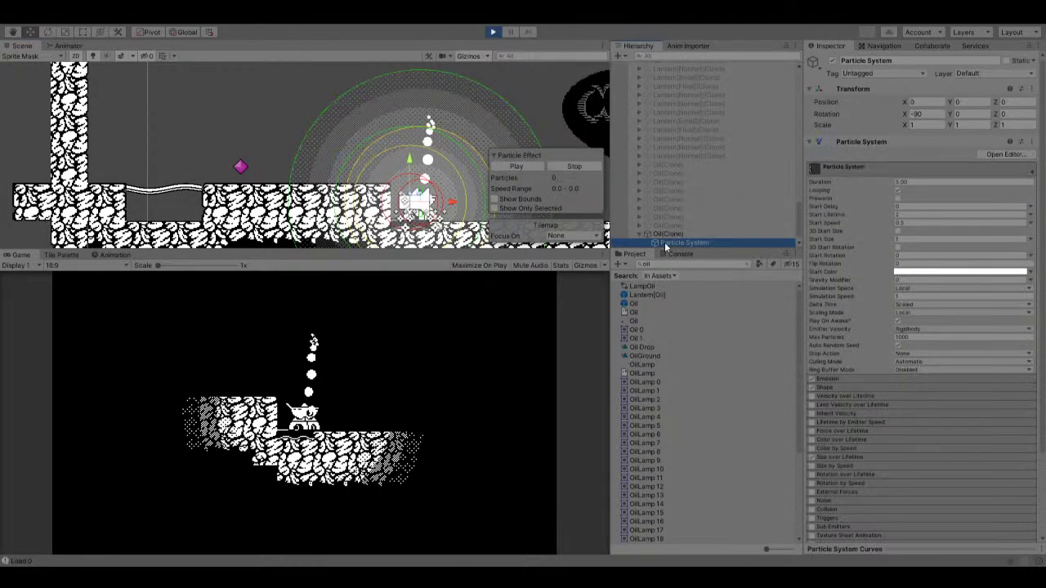
# Move the running Oil clone's Particle System away from the lantern to about X 1.893, Y 0.237, and stop the game.
pyautogui.press('f')
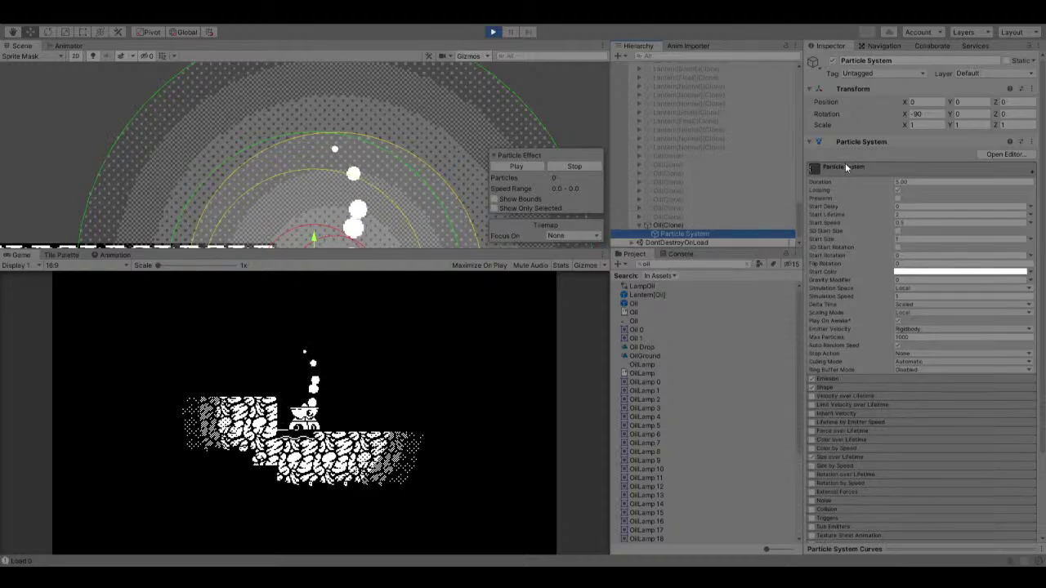
pyautogui.scroll(-3, 844, 163)
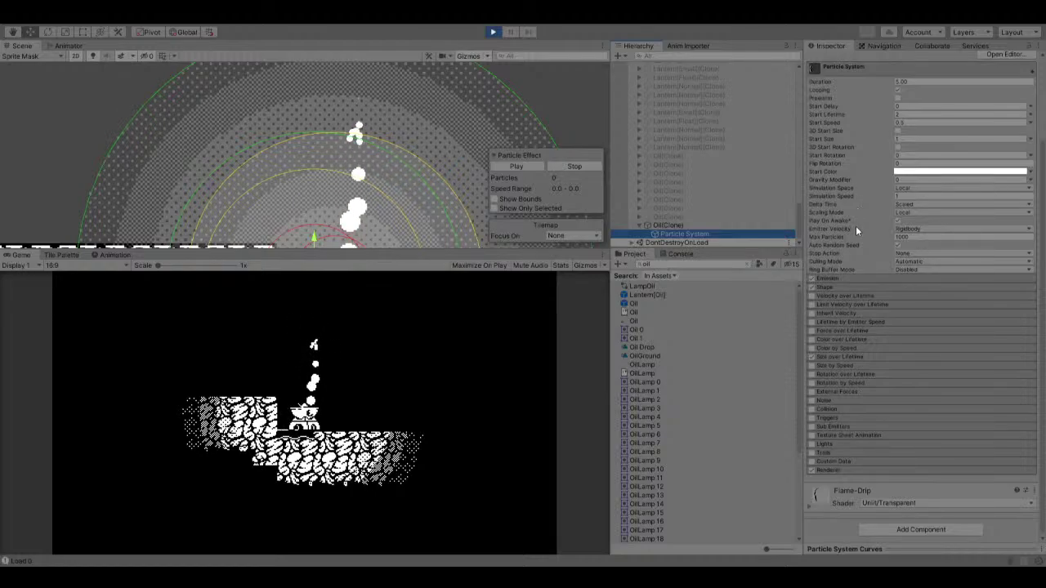
pyautogui.scroll(4, 482, 82)
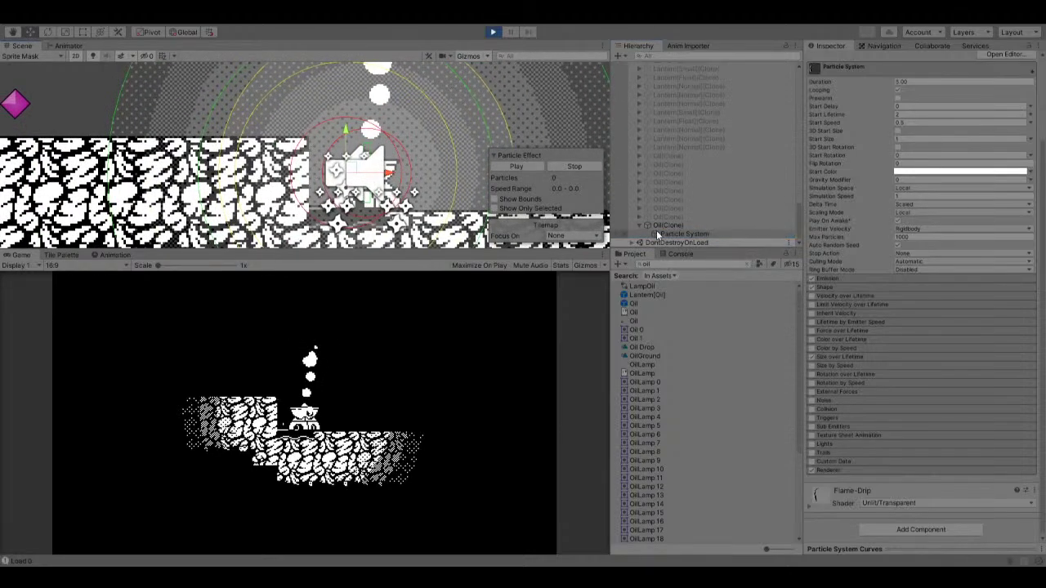
pyautogui.scroll(3, 892, 195)
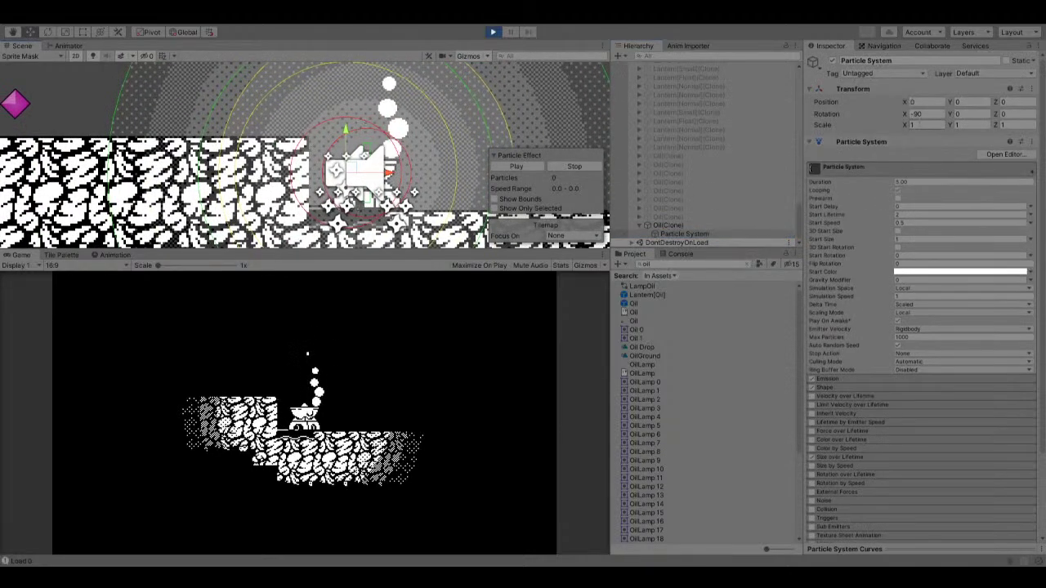
pyautogui.moveTo(395, 141); pyautogui.dragTo(388, 107, button='middle')
pyautogui.moveTo(341, 131); pyautogui.dragTo(486, 115)
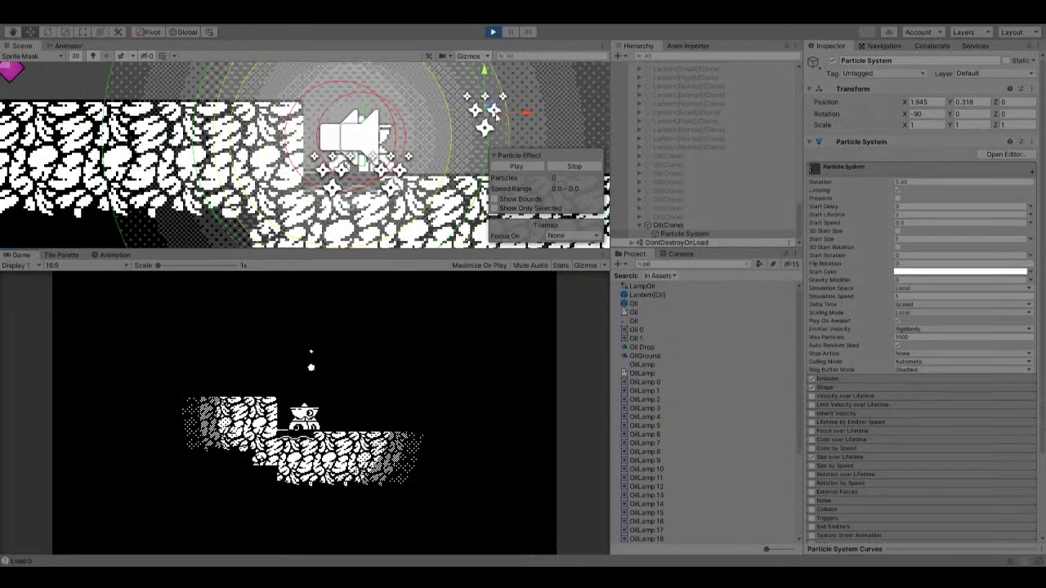
pyautogui.moveTo(493, 112); pyautogui.dragTo(489, 117)
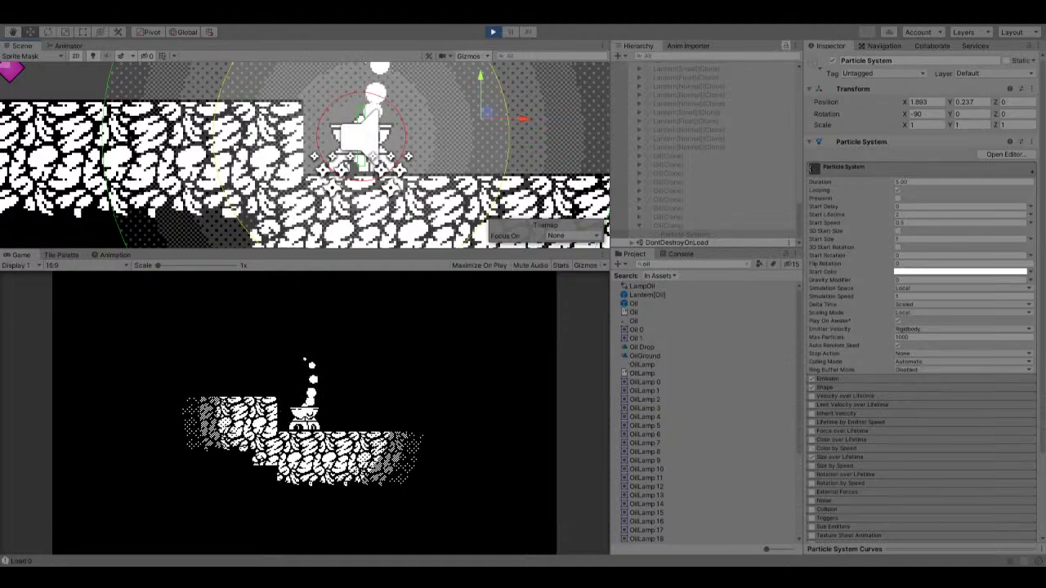
pyautogui.click(492, 32)
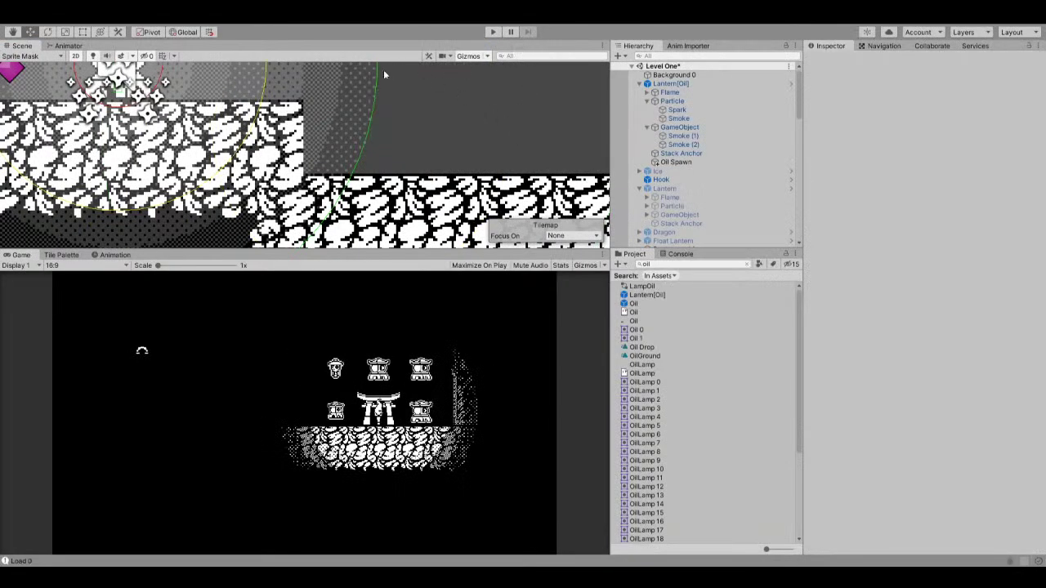
# Play-test moving the oil lantern across the stone platform while it drops burning oil, and stop the game.
pyautogui.moveTo(355, 106); pyautogui.dragTo(415, 199, button='middle')
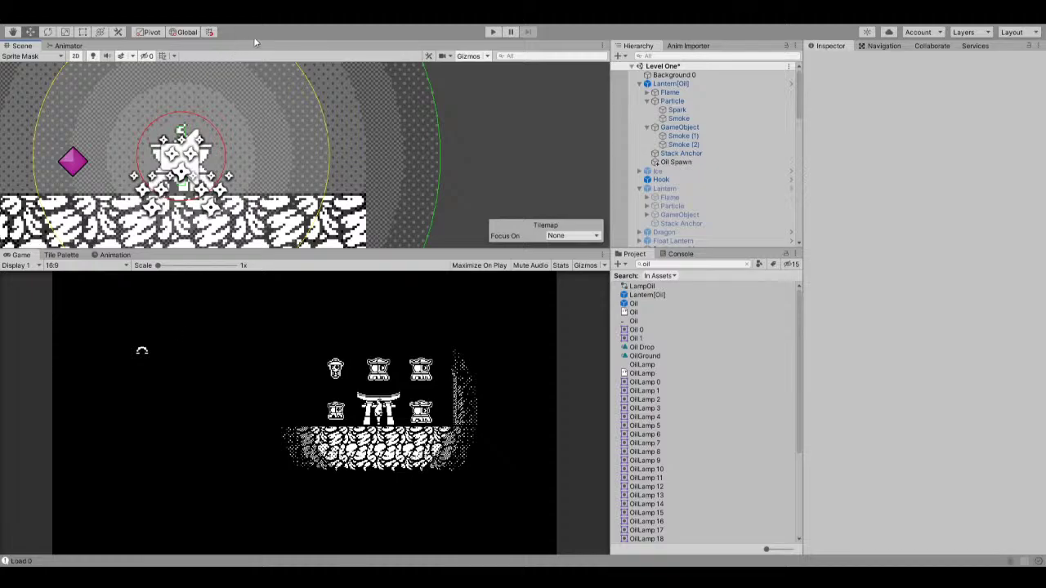
pyautogui.click(487, 32)
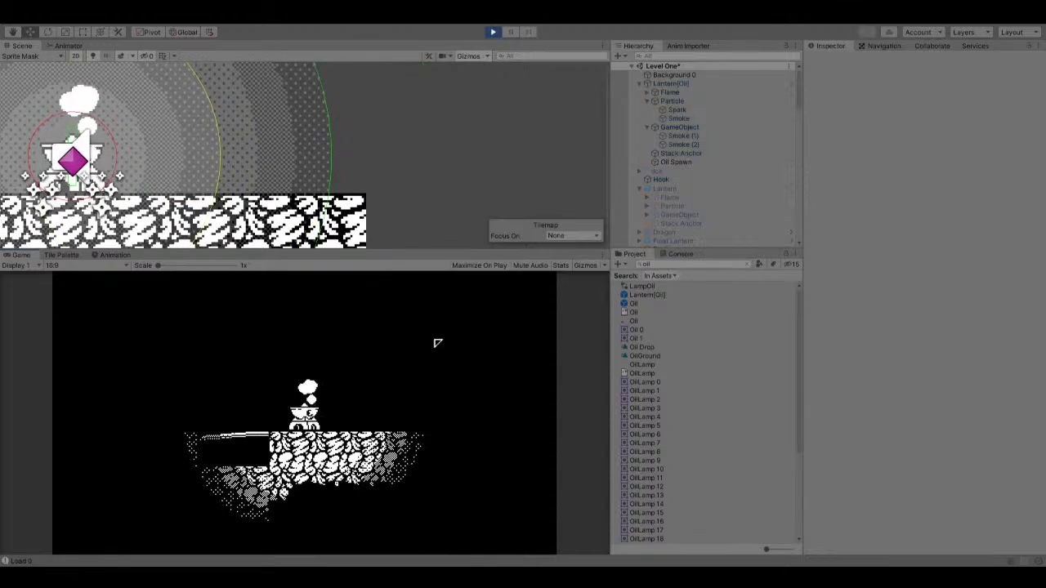
pyautogui.press('Right')
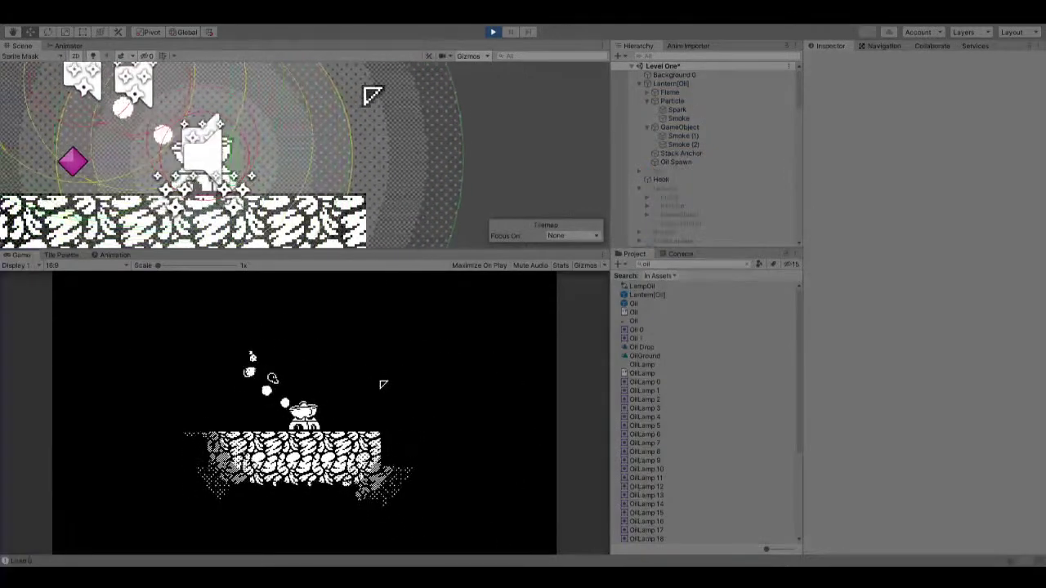
pyautogui.press('Right')
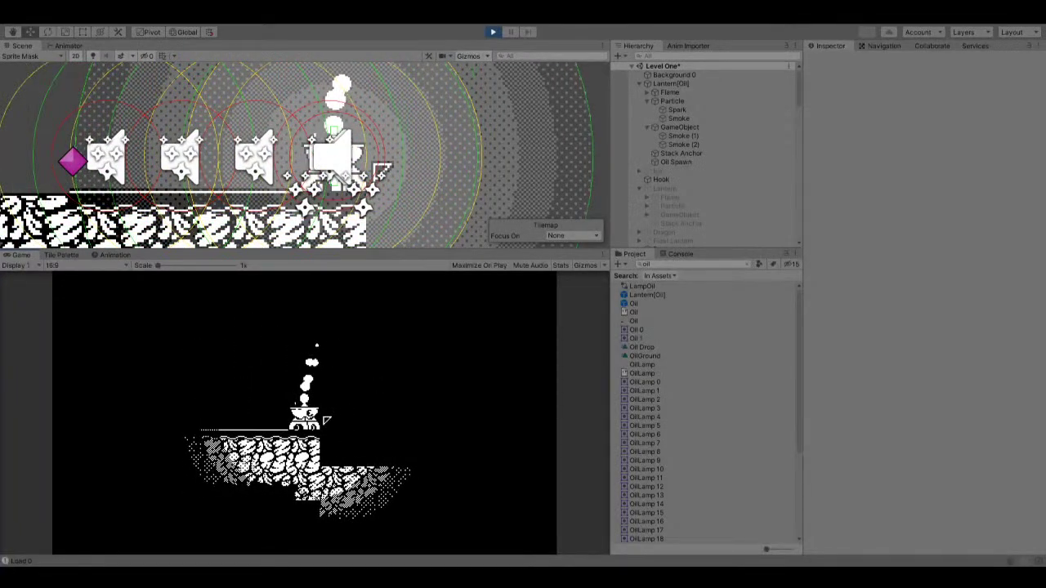
pyautogui.press('Left')
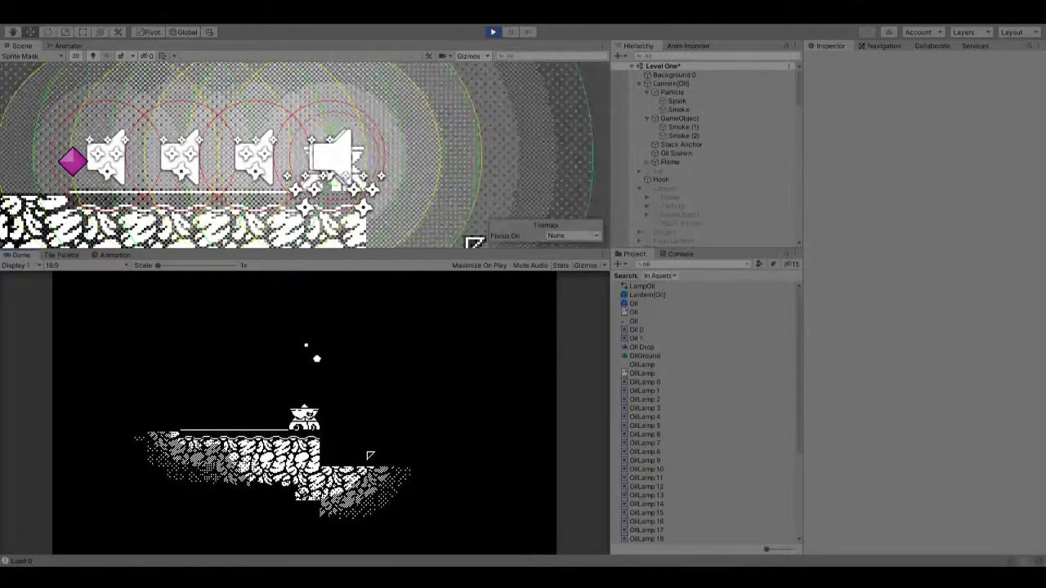
pyautogui.click(493, 33)
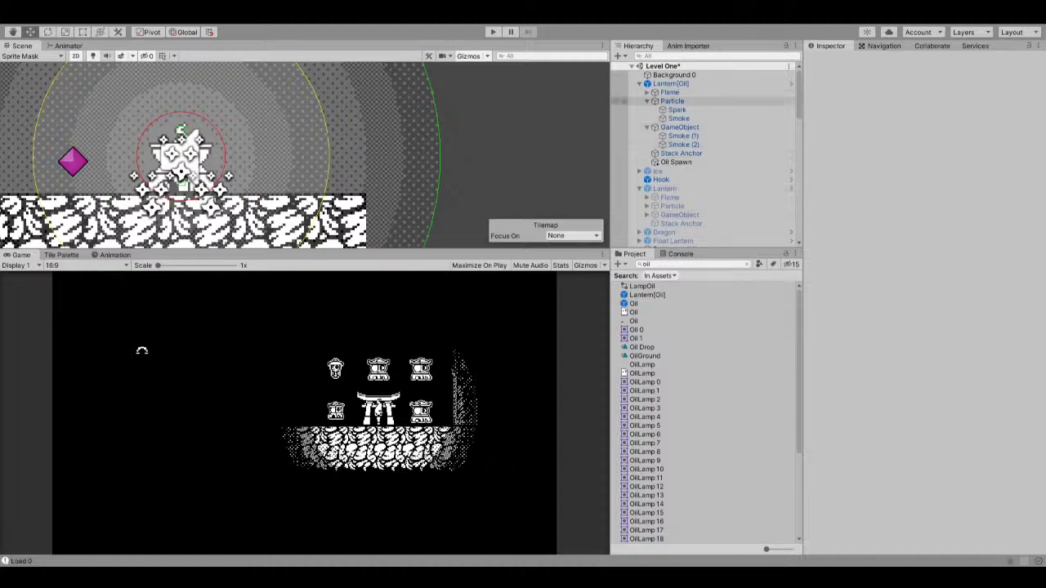
# Find the Wood prefab in the project and place it beside the oil lantern at about X 125.92, Y -4.84, then briefly test the game.
pyautogui.click(746, 264)
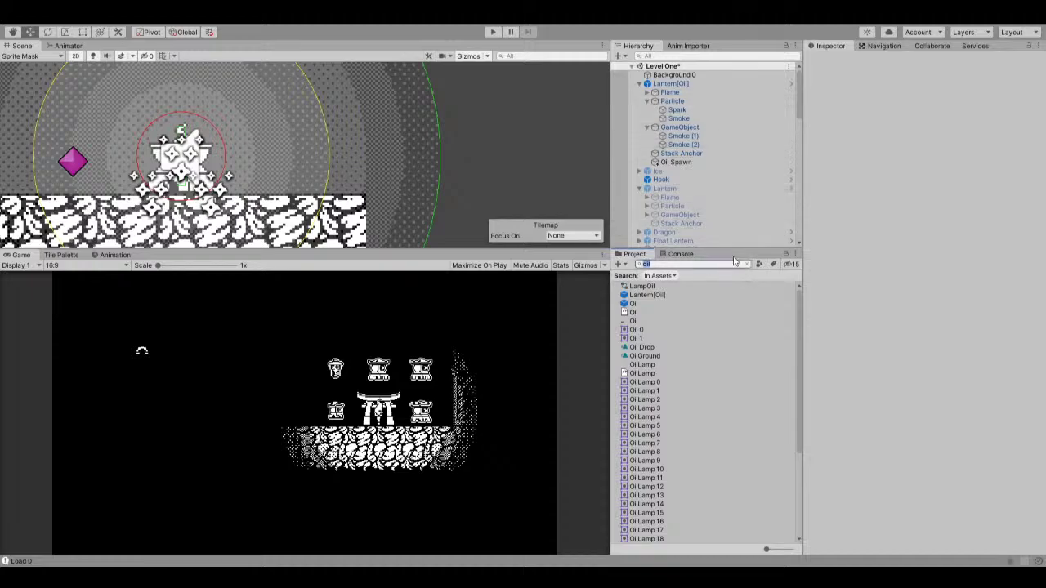
pyautogui.write('wood')
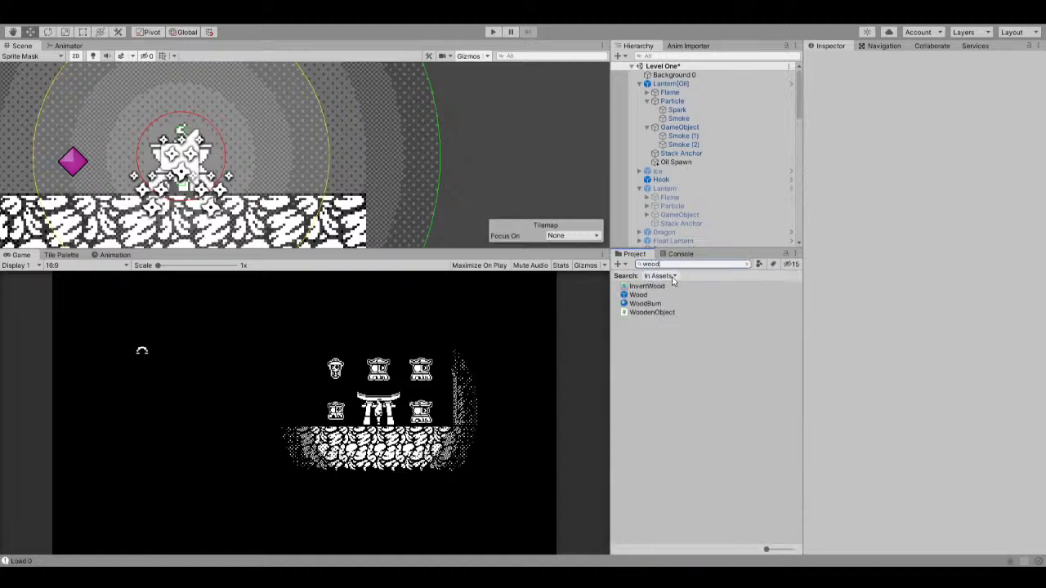
pyautogui.moveTo(638, 294); pyautogui.dragTo(324, 144)
pyautogui.click(493, 31)
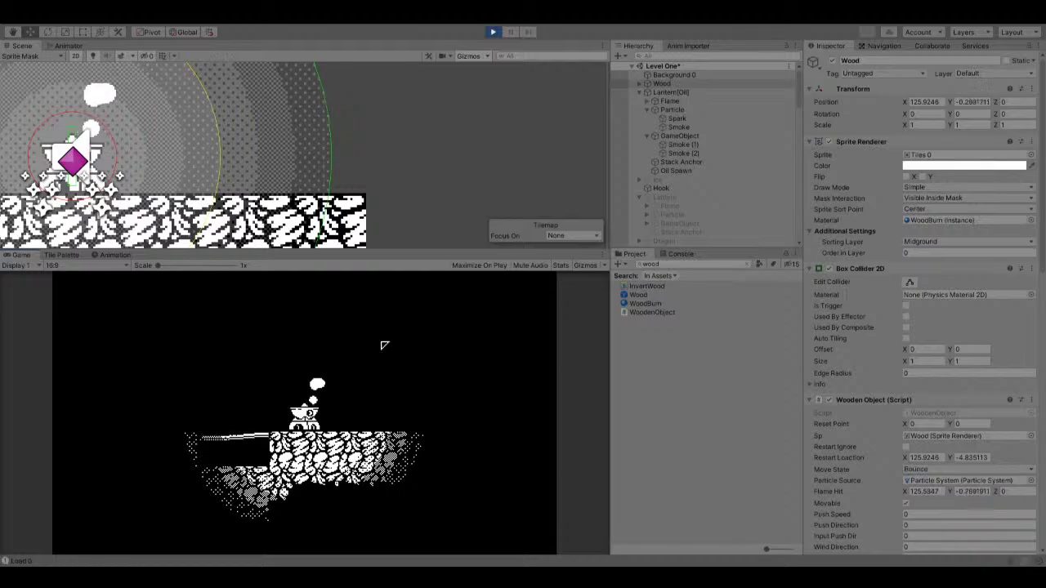
pyautogui.click(490, 31)
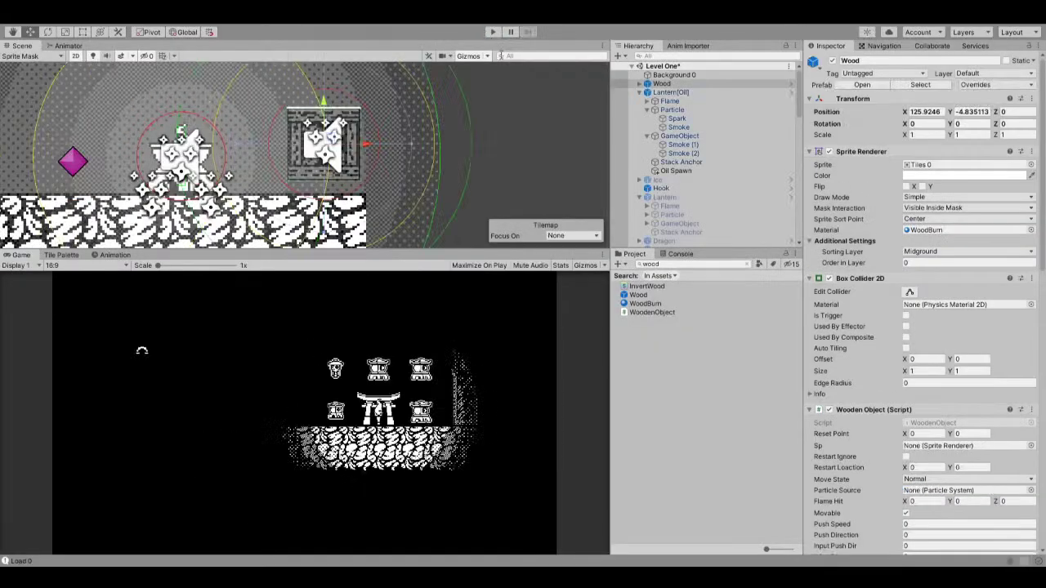
# Turn off Movable in the placed Wood's Wooden Object script and play-test the block burning near the lantern.
pyautogui.scroll(-2, 930, 304)
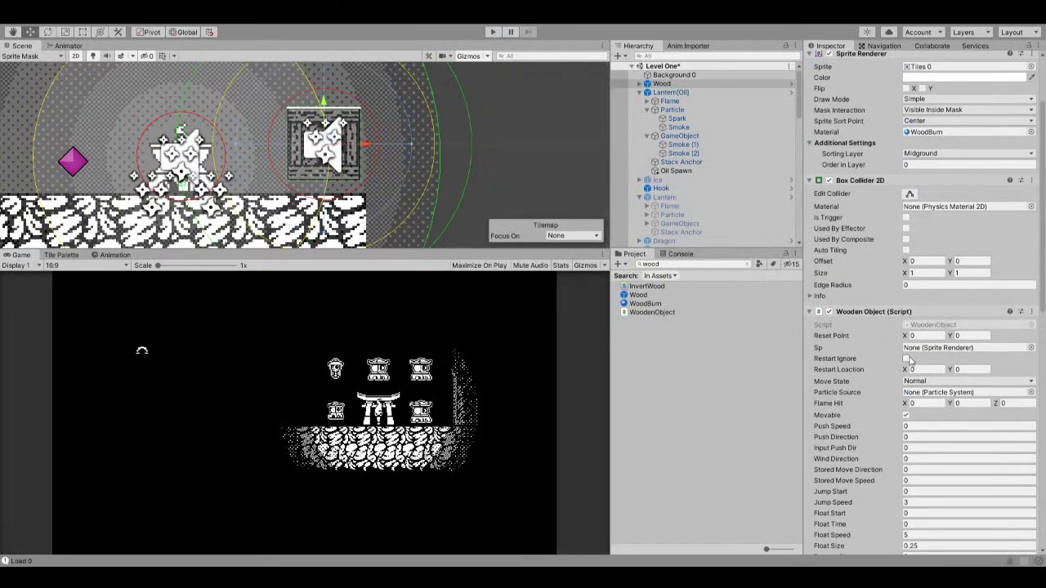
pyautogui.scroll(-5, 908, 331)
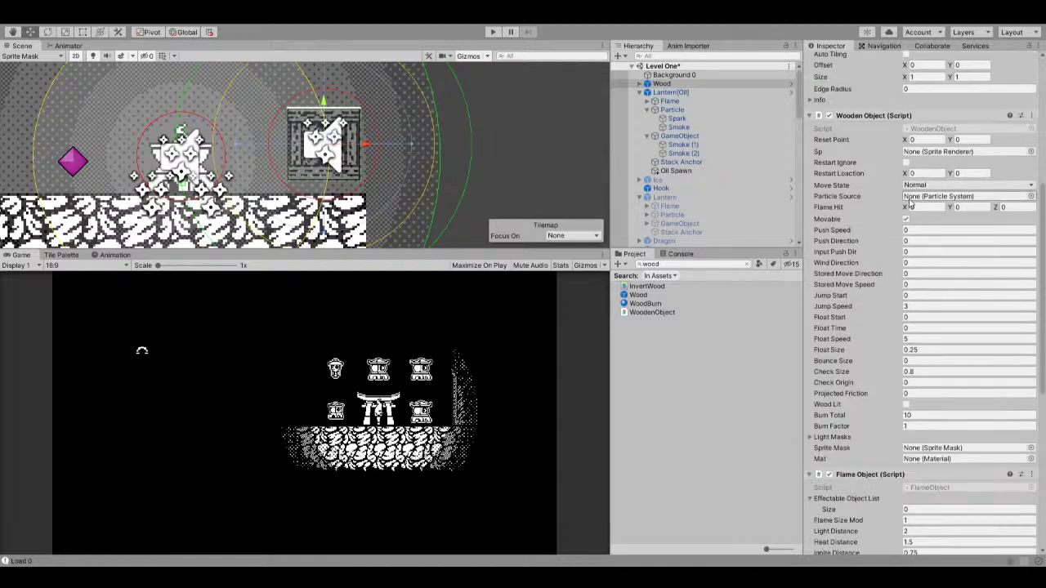
pyautogui.click(905, 219)
pyautogui.click(494, 32)
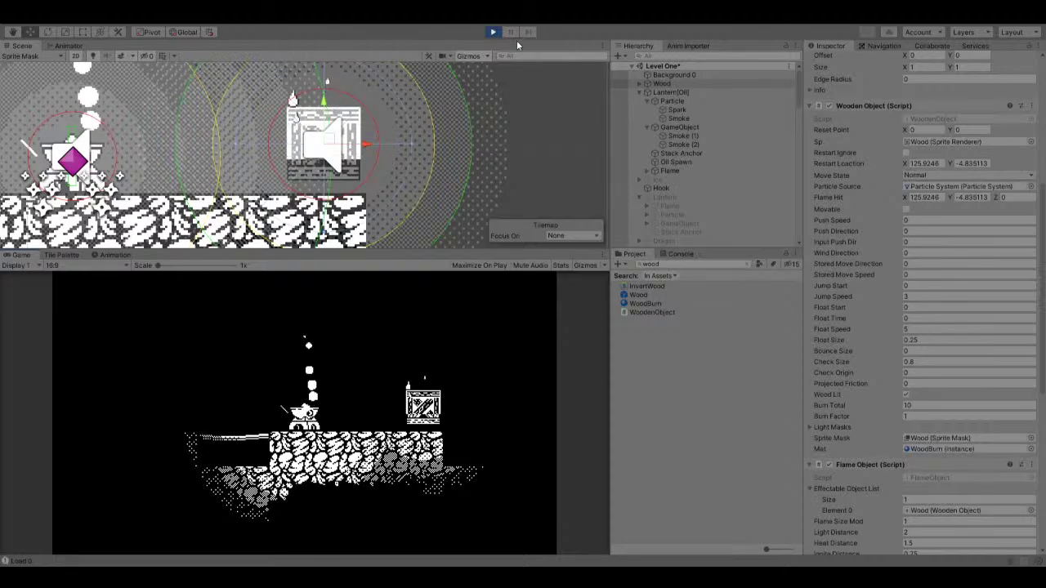
pyautogui.click(492, 32)
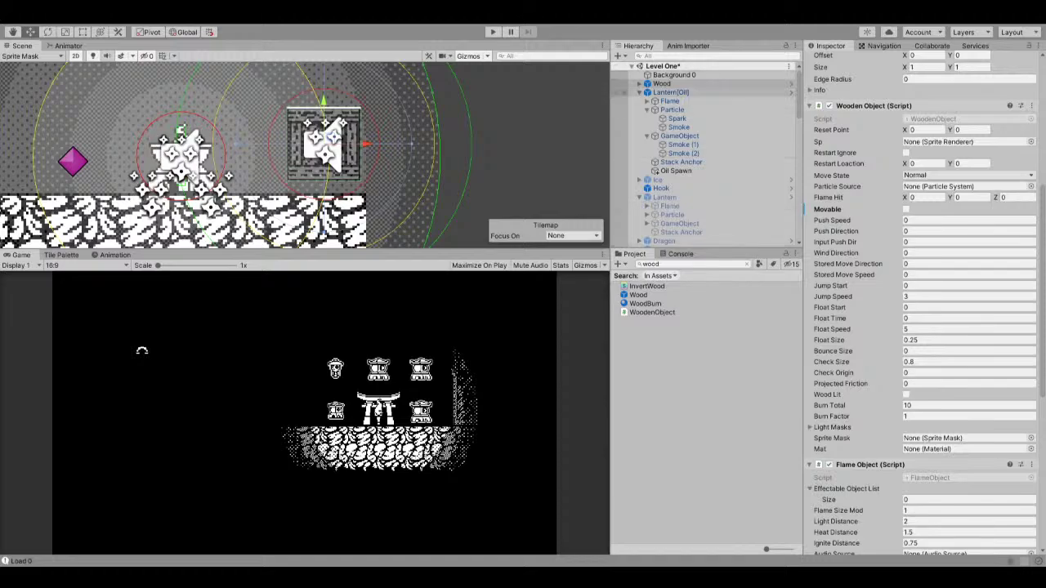
# Expand the Wood object and select its Particle System child to inspect the particle settings.
pyautogui.click(637, 85)
pyautogui.click(638, 84)
pyautogui.click(670, 100)
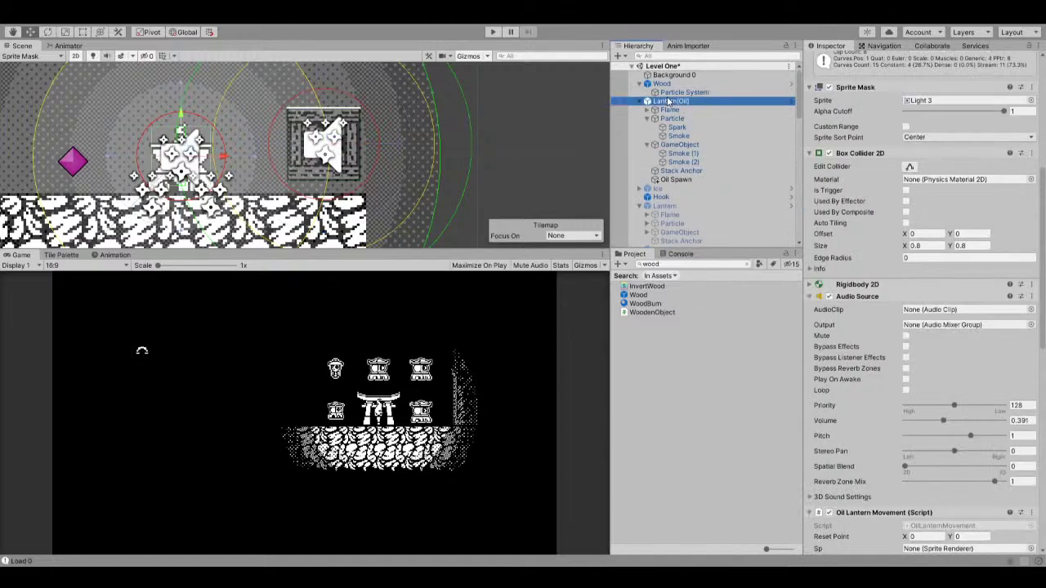
pyautogui.click(677, 93)
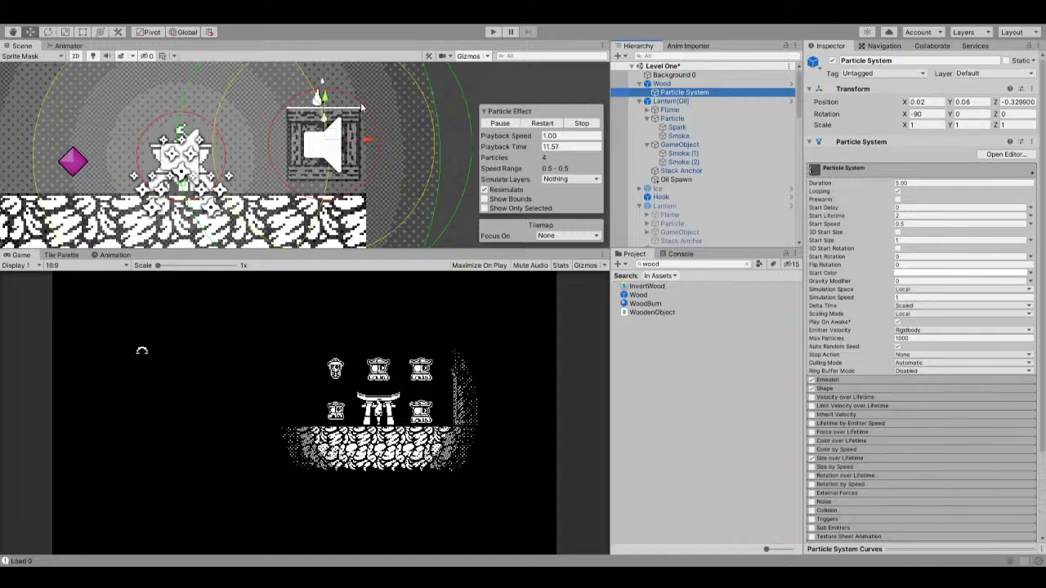
# Play-test the level twice and inspect the burning wood crate's Wooden Object script values during play.
pyautogui.click(494, 32)
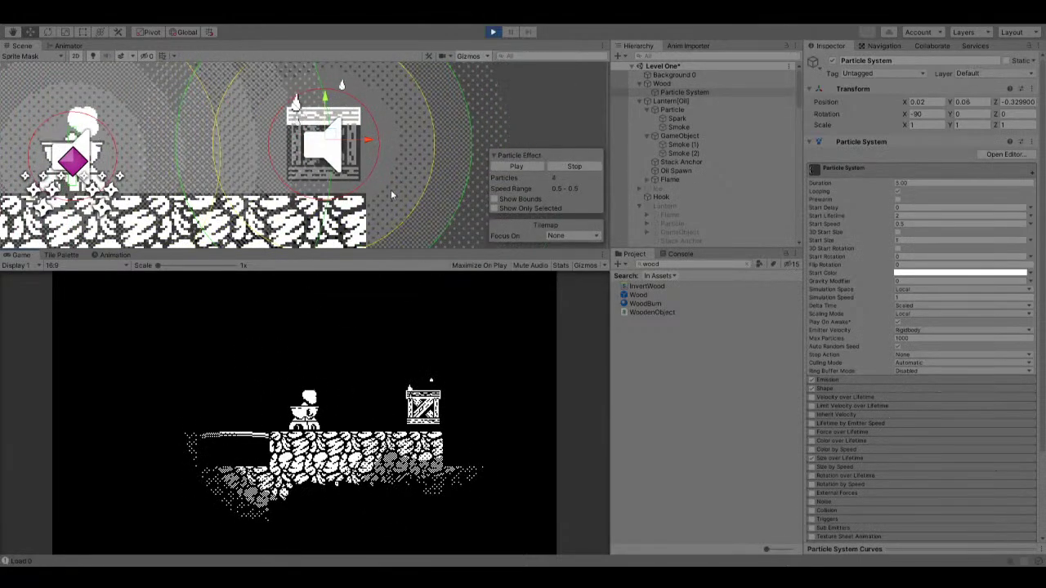
pyautogui.click(331, 157)
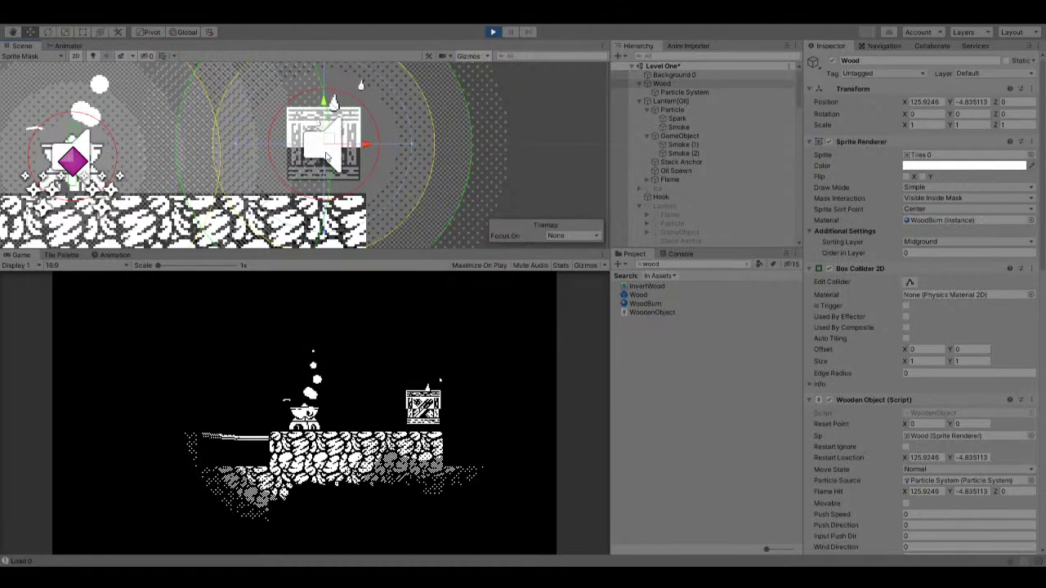
pyautogui.scroll(-6, 827, 225)
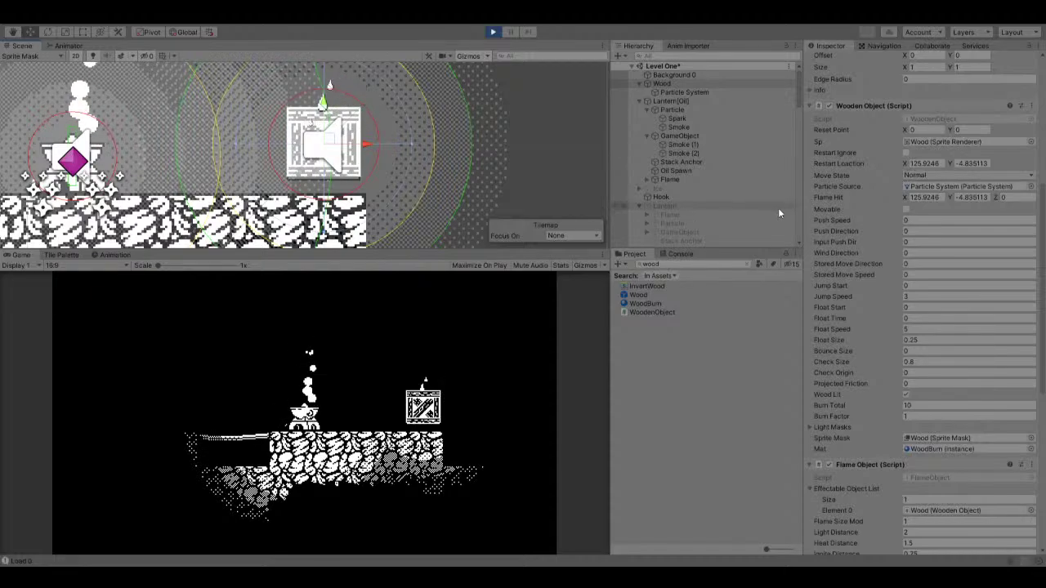
pyautogui.click(493, 33)
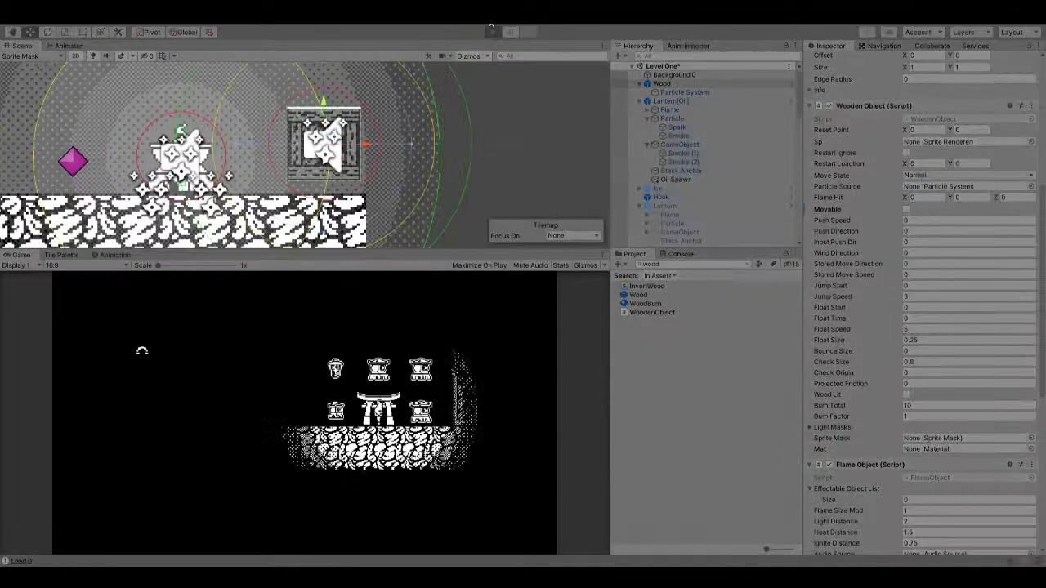
pyautogui.click(493, 33)
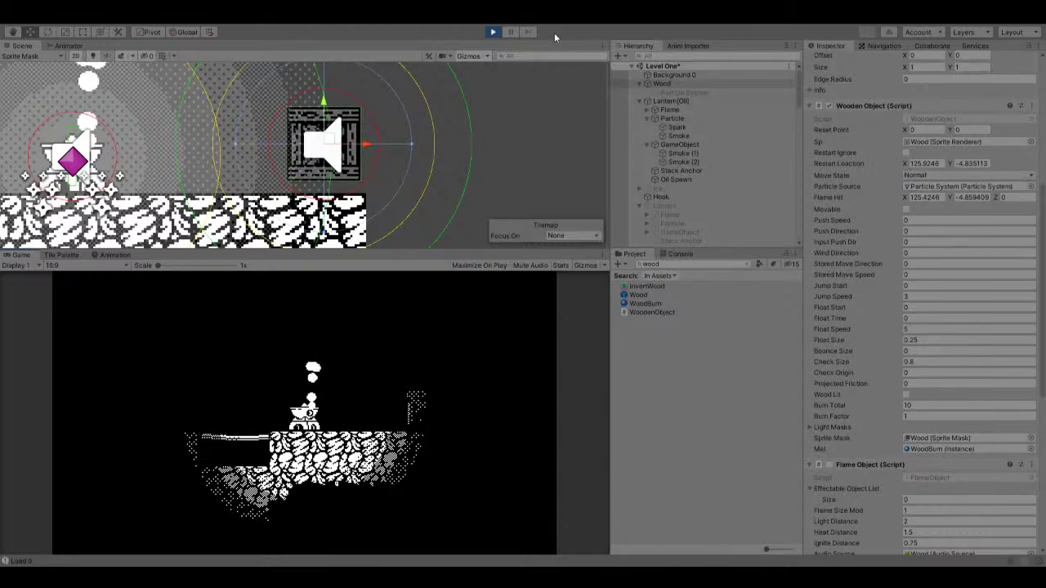
pyautogui.hotkey('ctrl', 'p')
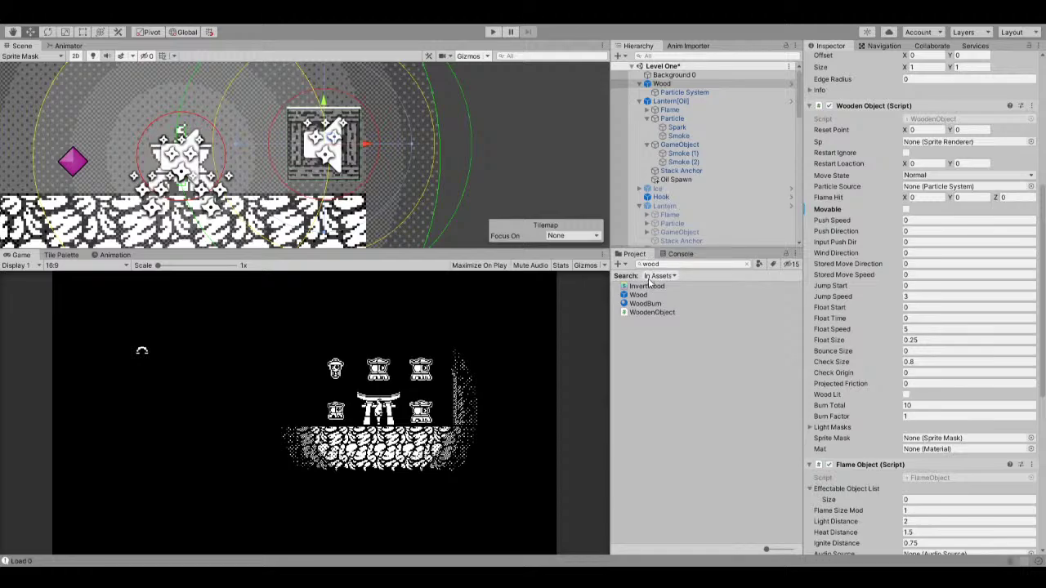
# Clear the "wood" search so the project assets are listed unfiltered.
pyautogui.click(694, 264)
pyautogui.press('BackSpace')
pyautogui.press('BackSpace')
pyautogui.press('BackSpace')
pyautogui.press('BackSpace')
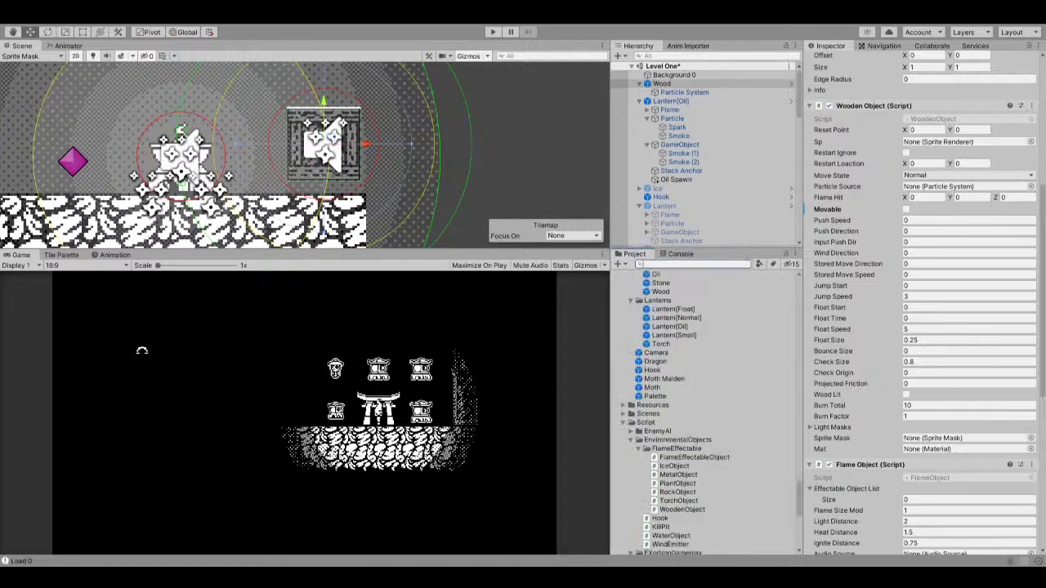
# Place an instance of the Oil prefab in the scene, in the open space beyond the wood crate.
pyautogui.click(690, 327)
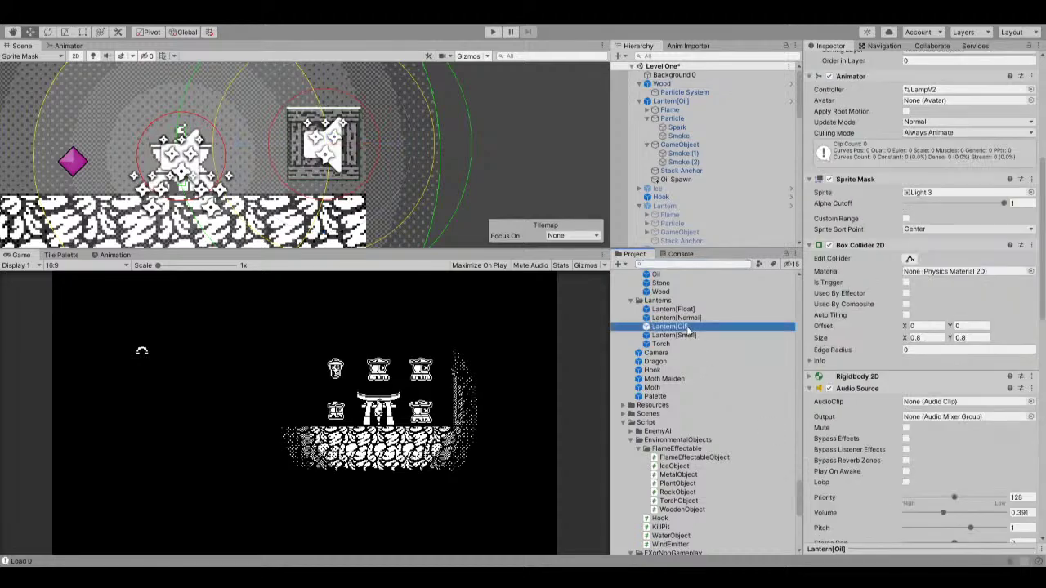
pyautogui.click(657, 274)
pyautogui.scroll(-3, 997, 386)
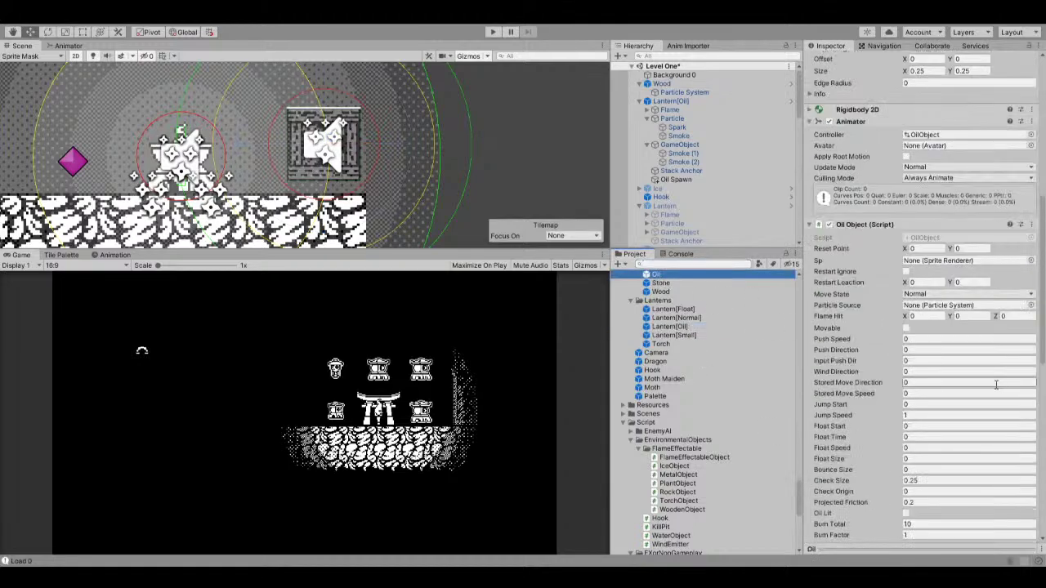
pyautogui.moveTo(656, 276); pyautogui.dragTo(535, 173)
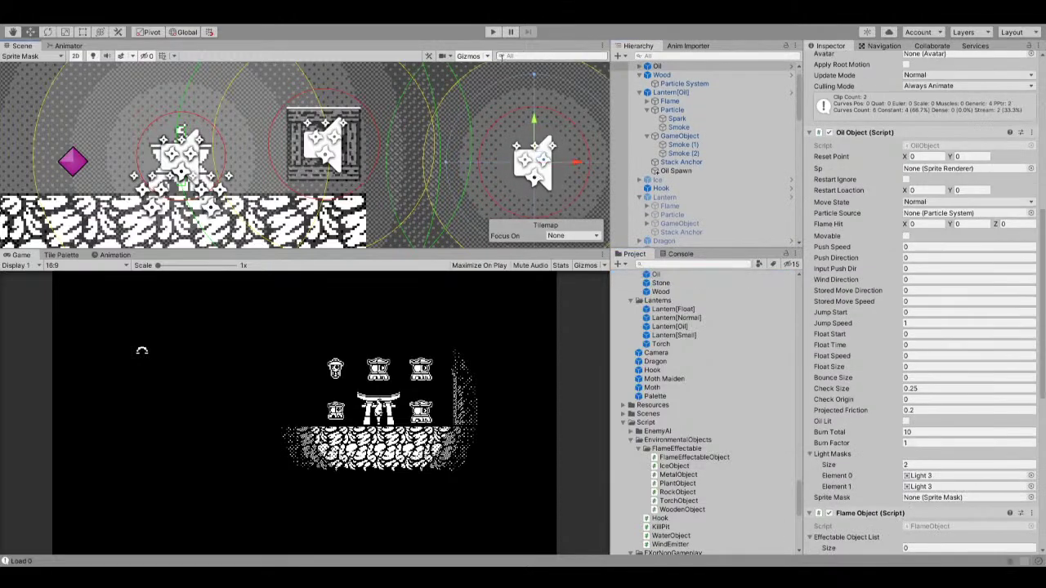
# Play-test the level with the placed oil, then examine the Oil object's components and its child Particle System.
pyautogui.click(493, 33)
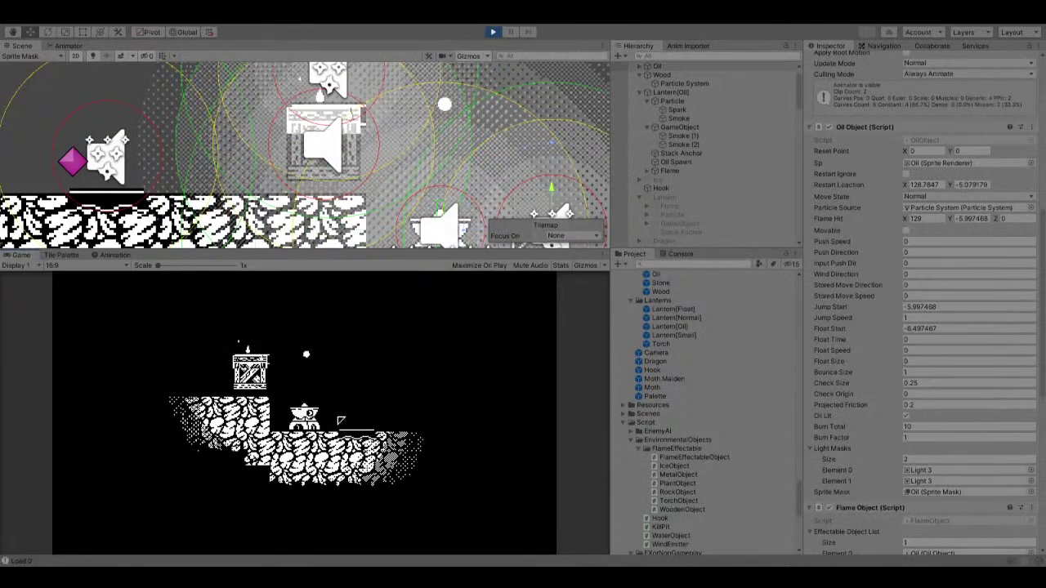
pyautogui.click(494, 32)
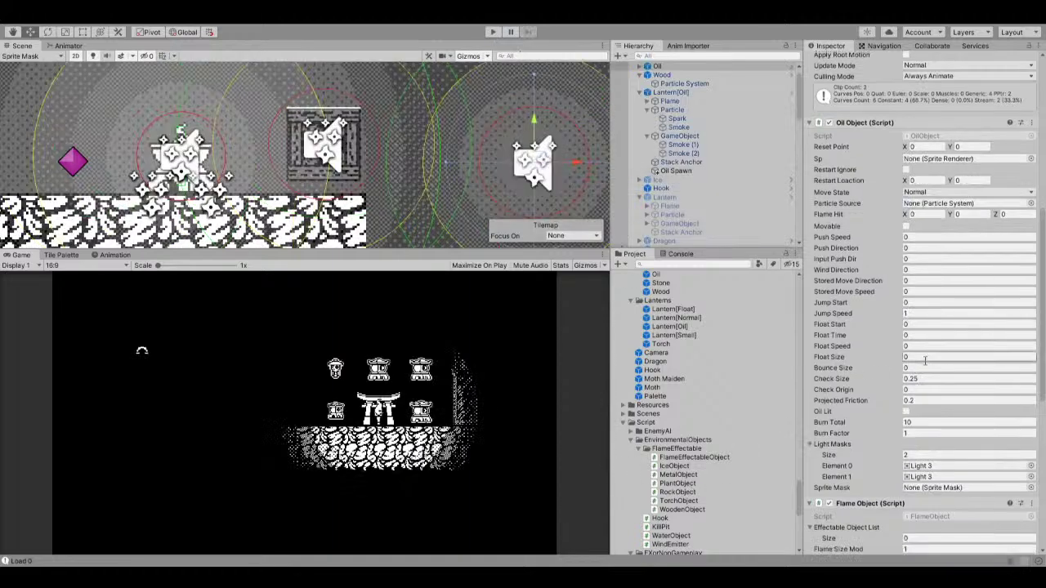
pyautogui.scroll(-5, 934, 378)
pyautogui.scroll(-4, 929, 408)
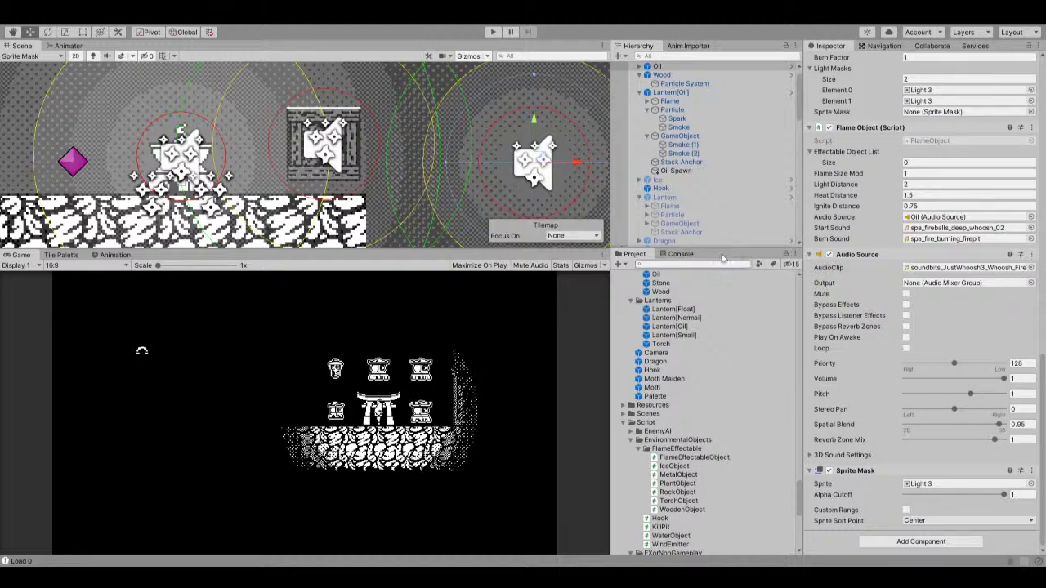
pyautogui.click(644, 69)
pyautogui.click(663, 74)
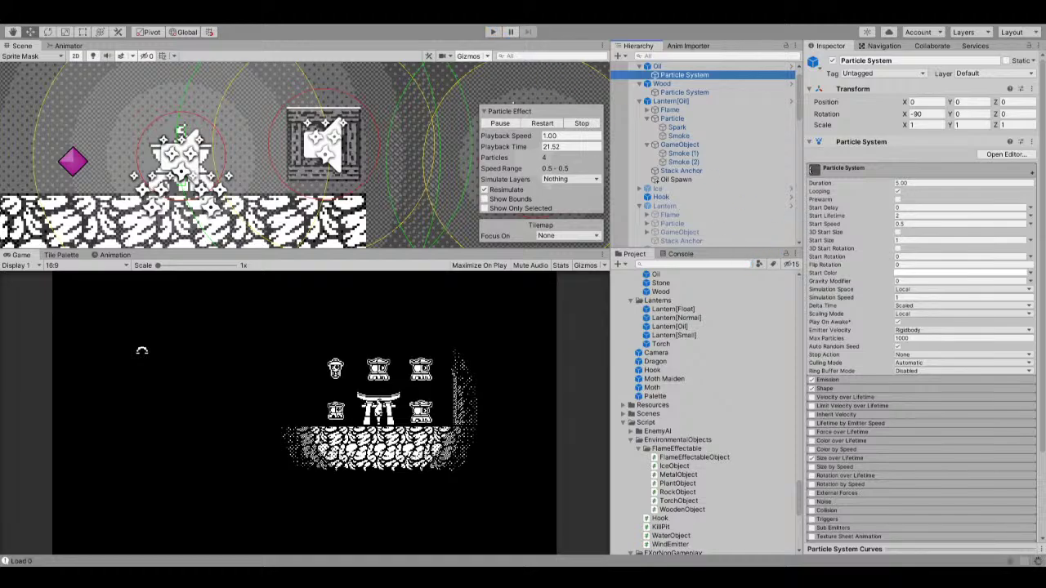
# Play-test the oil and wood burning again with the oil's Particle System selected, and stop the game.
pyautogui.click(495, 31)
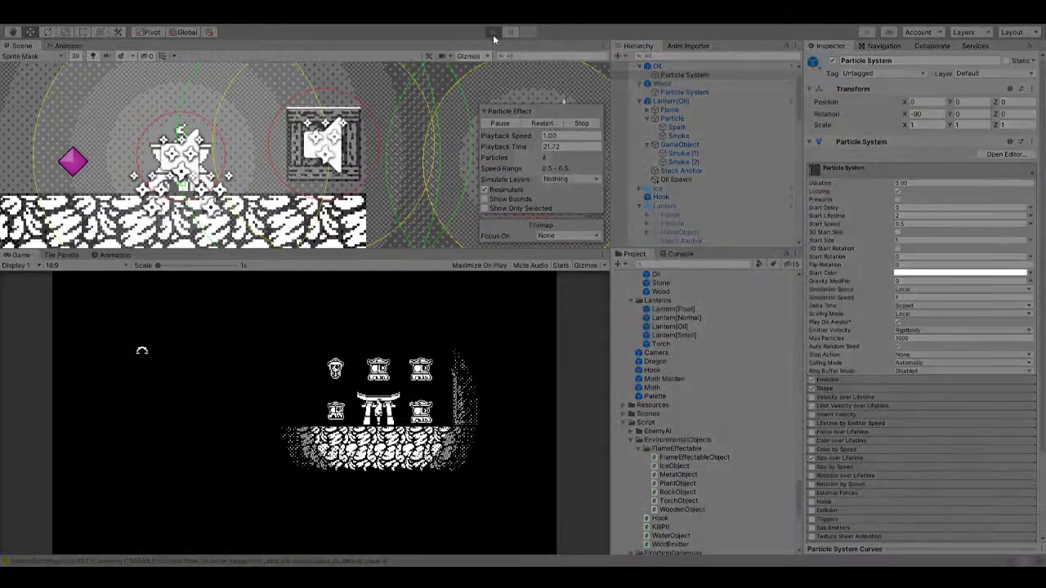
pyautogui.hotkey('ctrl', 'p')
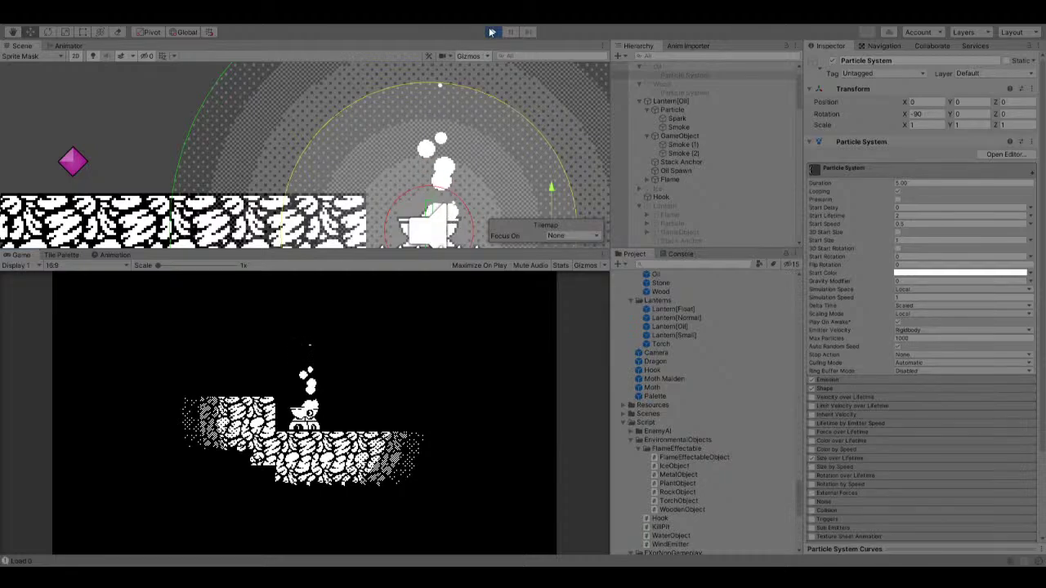
pyautogui.hotkey('ctrl', 'p')
# Examine the Oil object's Flame Object script settings in the scene, including Flame Size Mod.
pyautogui.click(671, 119)
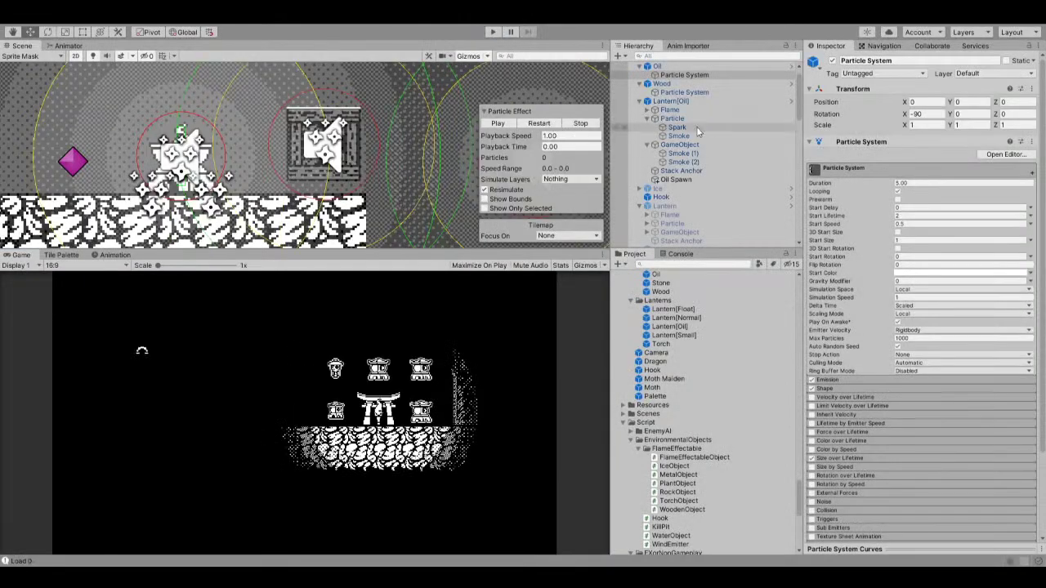
pyautogui.click(657, 65)
pyautogui.scroll(-10, 888, 310)
pyautogui.scroll(-10, 888, 314)
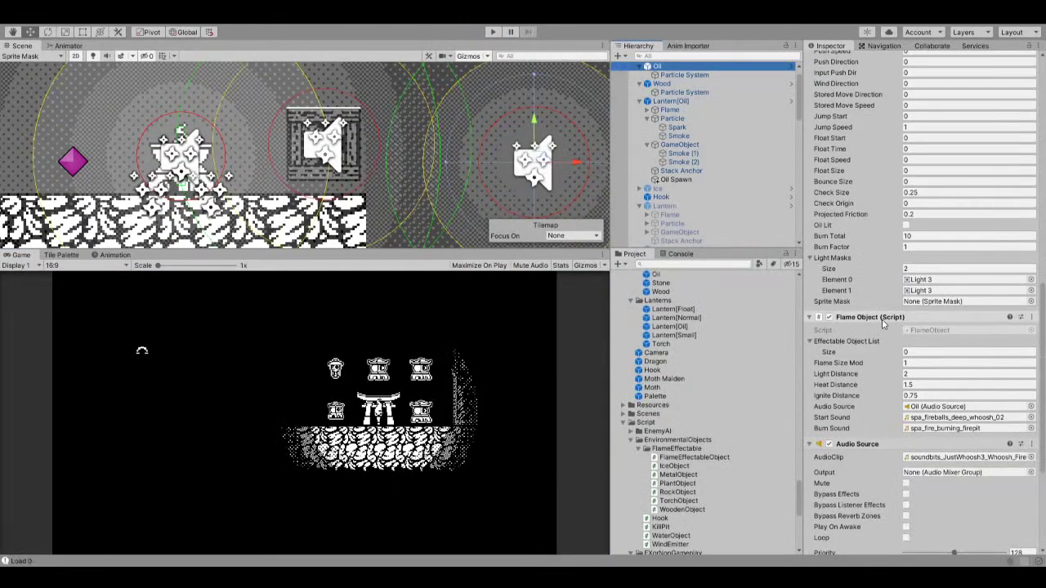
pyautogui.scroll(3, 880, 339)
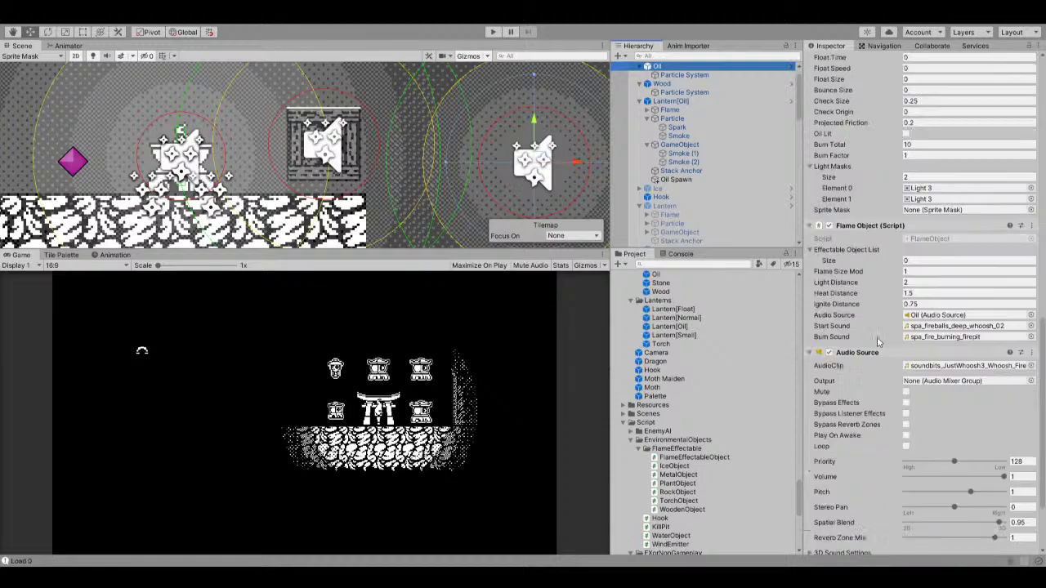
pyautogui.click(908, 271)
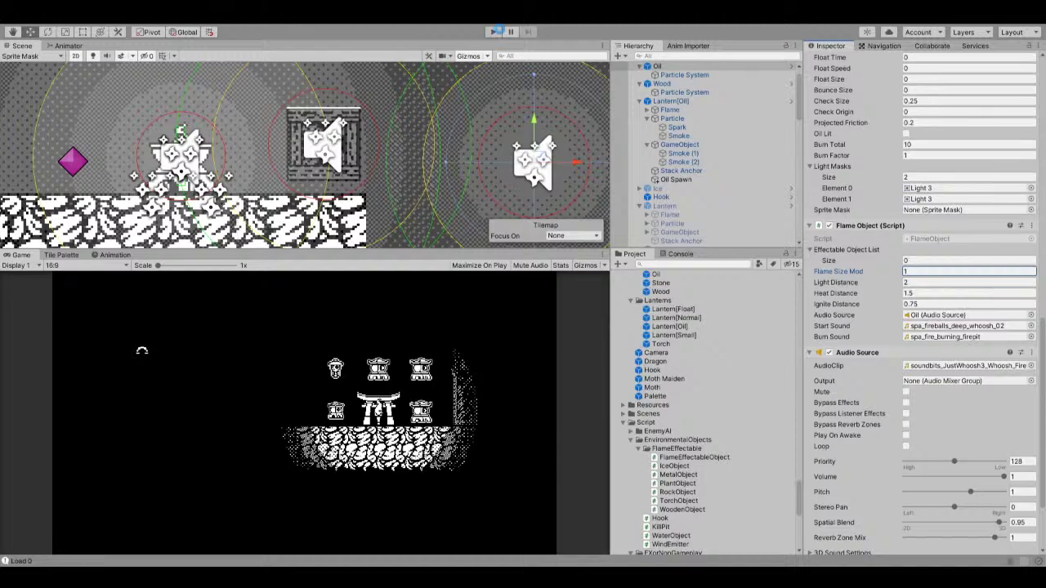
# Play-test the level with the scene view framed around the lantern and oil, then stop the game.
pyautogui.click(493, 31)
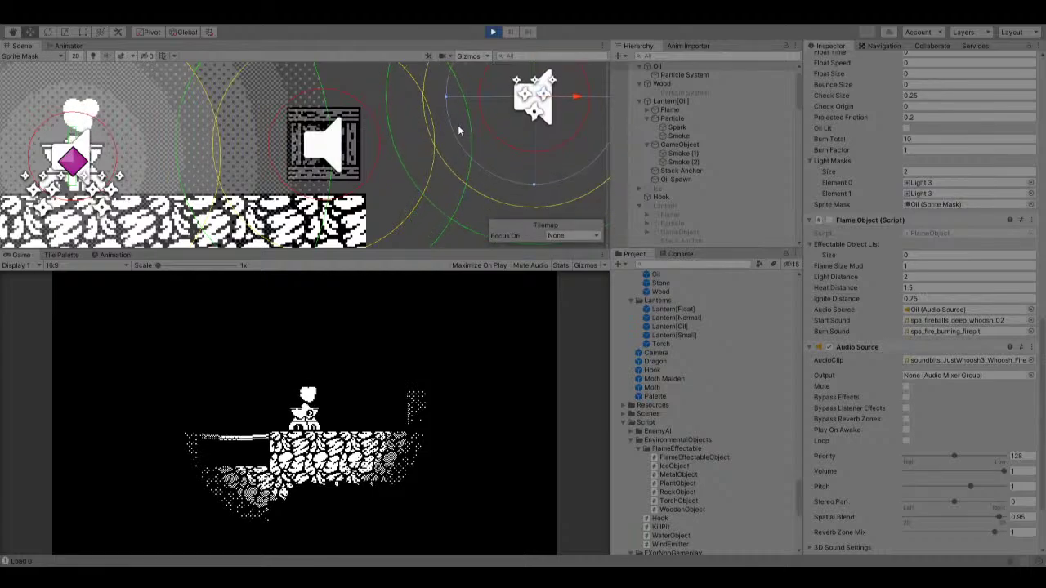
pyautogui.press('f')
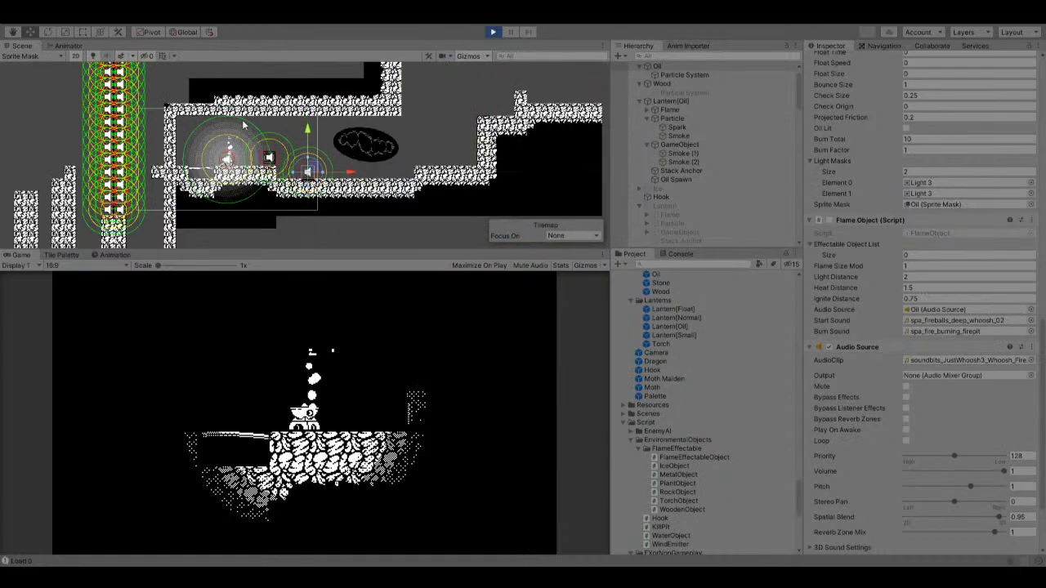
pyautogui.scroll(8, 238, 152)
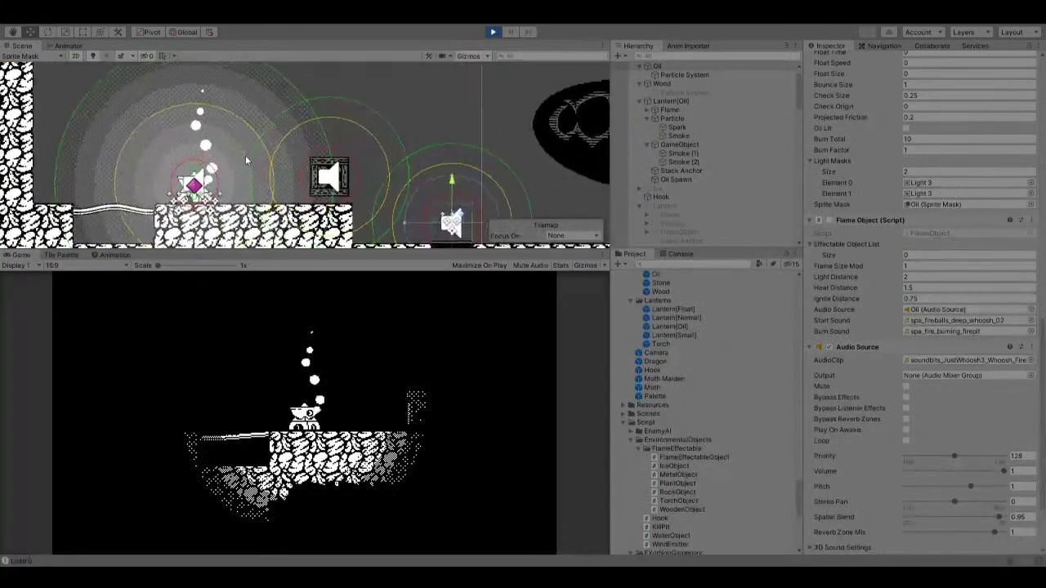
pyautogui.click(343, 422)
pyautogui.press('space')
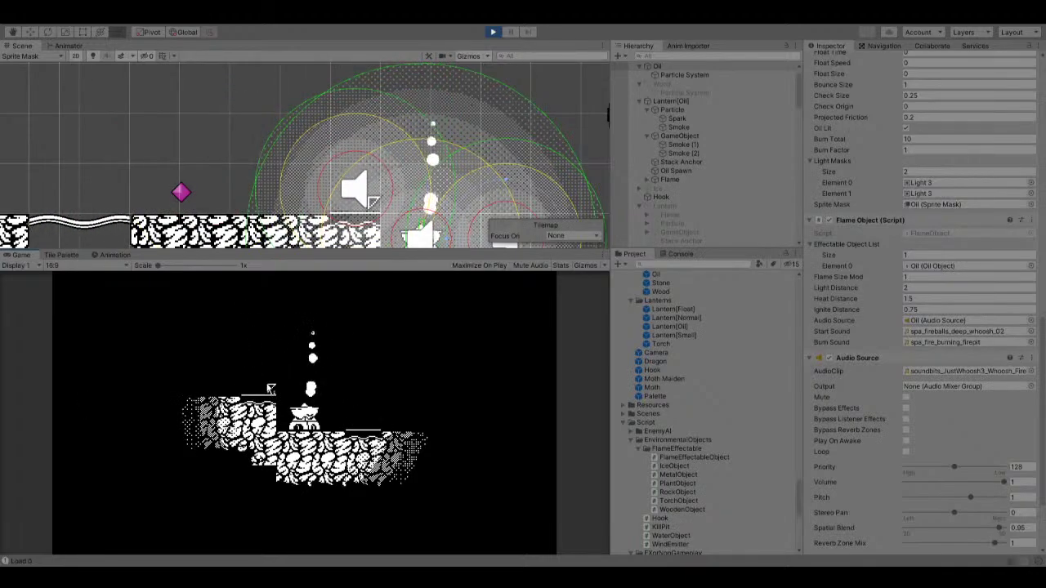
pyautogui.click(492, 32)
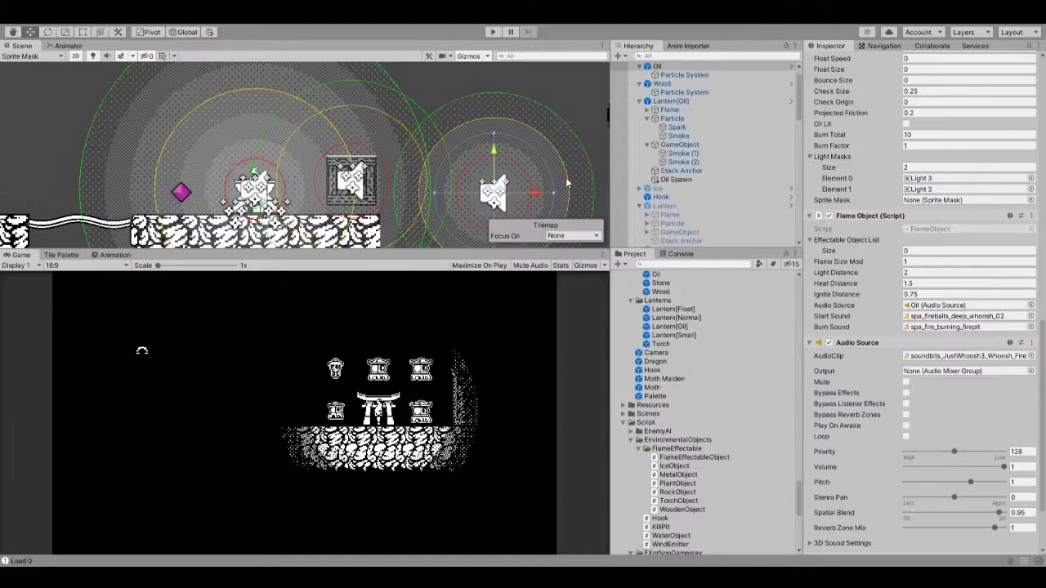
# Delete the placed Oil instance from the Level One scene.
pyautogui.click(668, 69)
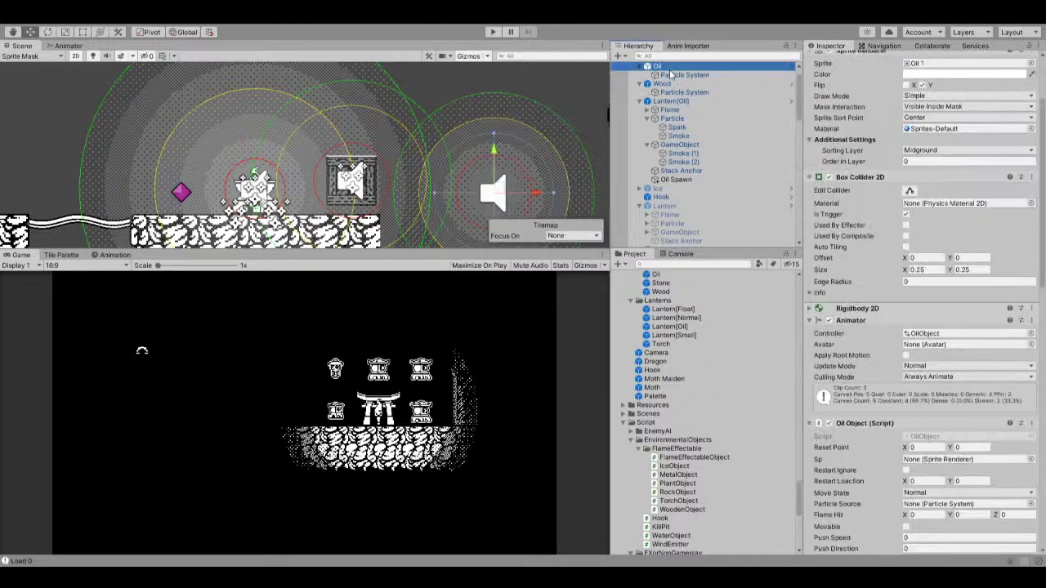
pyautogui.press('Delete')
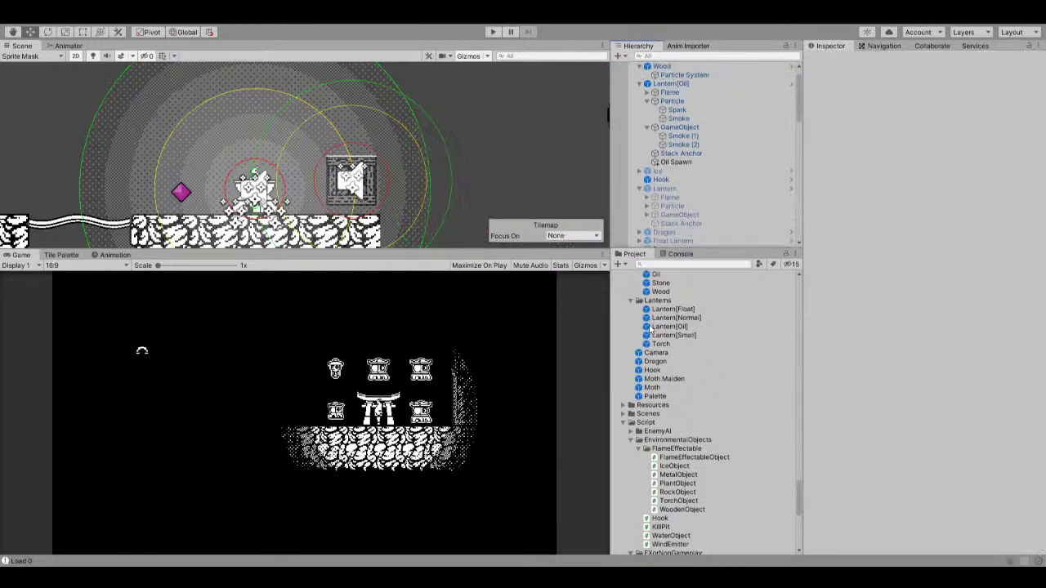
# Open the Oil prefab, set its Particle System's Y position to 0.5, and return to the scene.
pyautogui.click(682, 335)
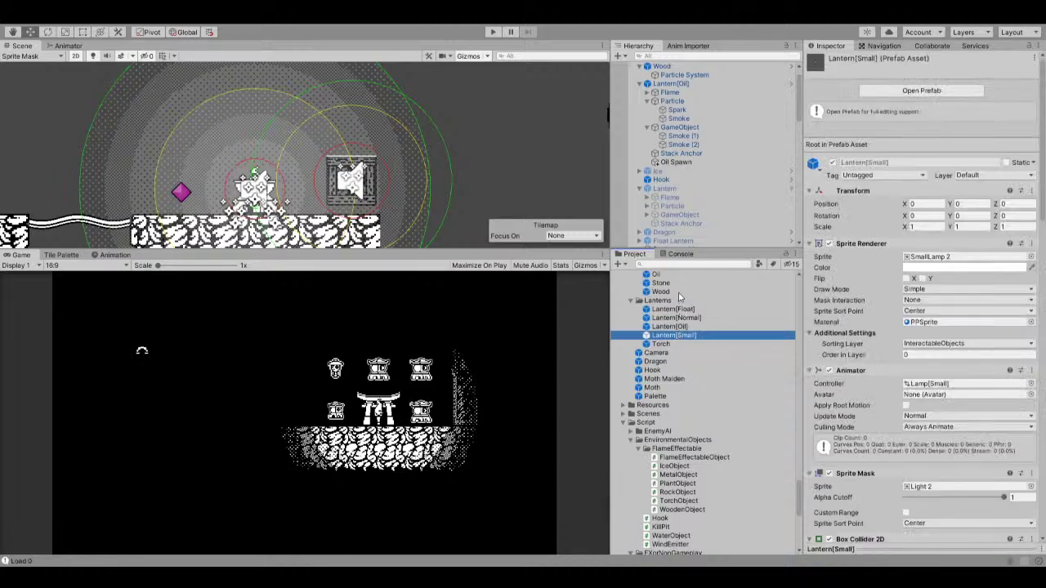
pyautogui.click(681, 294)
pyautogui.click(678, 277)
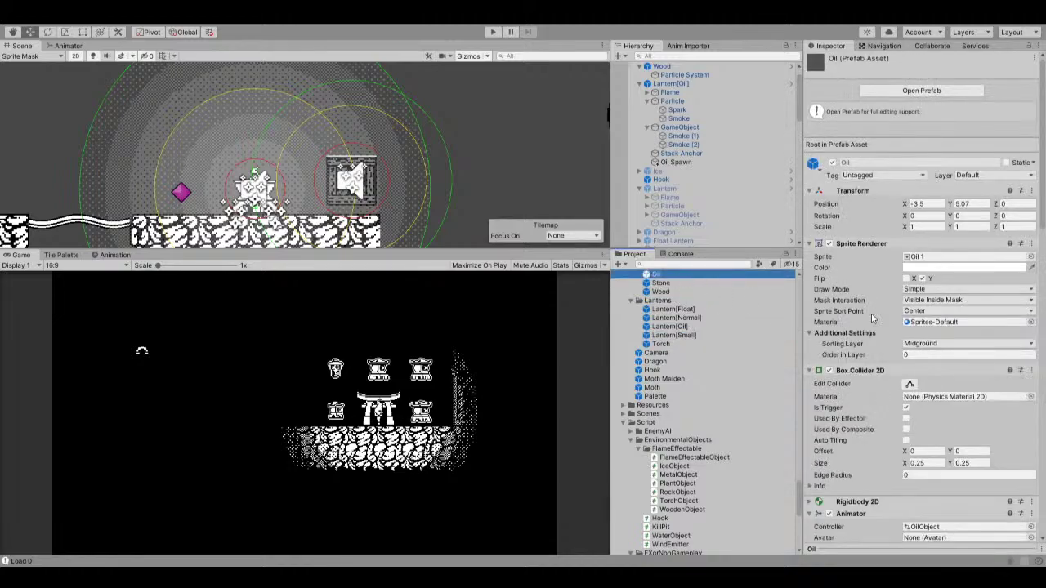
pyautogui.doubleClick(677, 275)
pyautogui.click(676, 88)
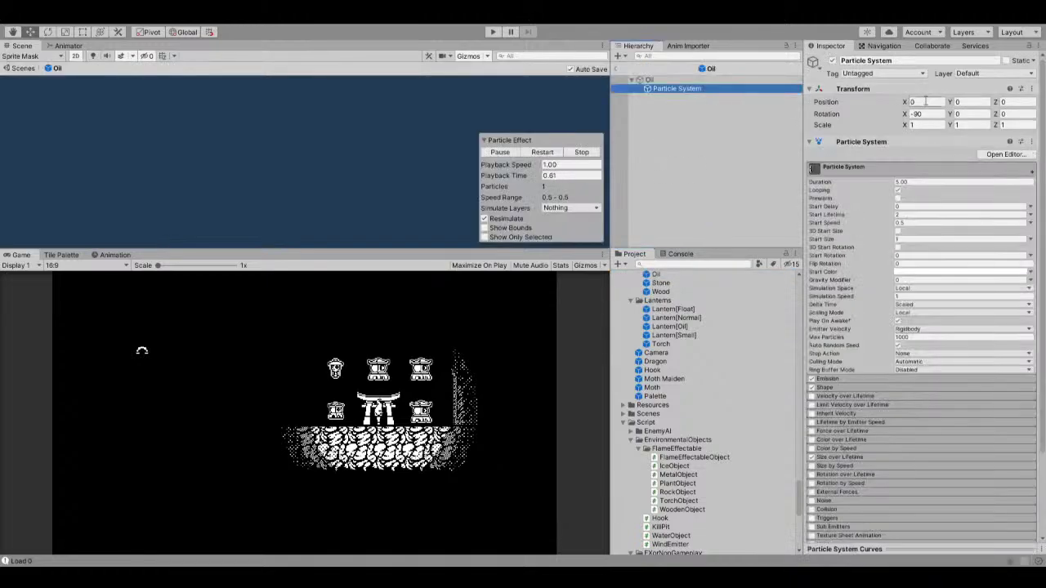
pyautogui.click(967, 102)
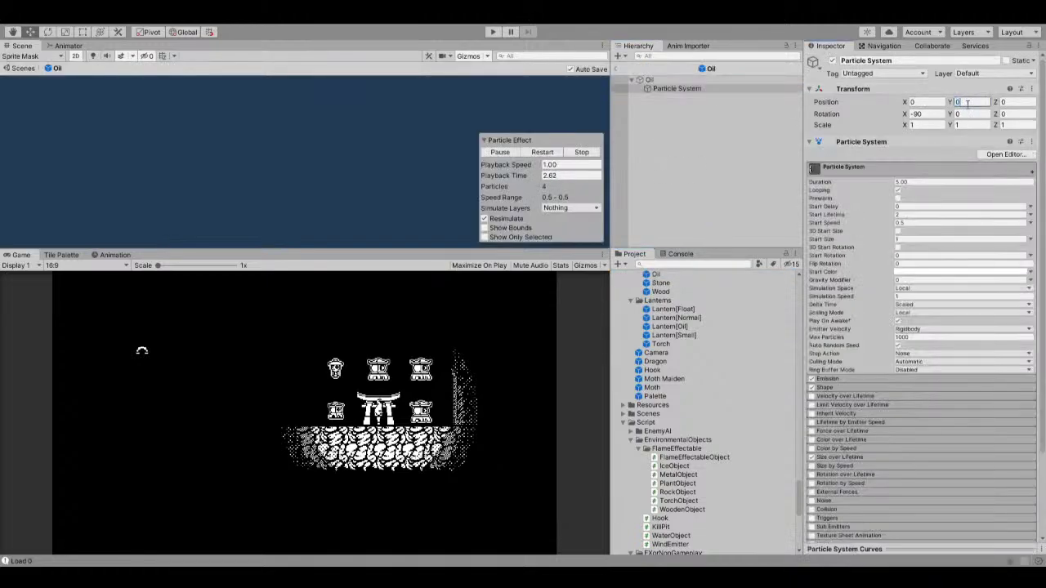
pyautogui.write('5')
pyautogui.press('BackSpace')
pyautogui.write('0.5')
pyautogui.click(613, 68)
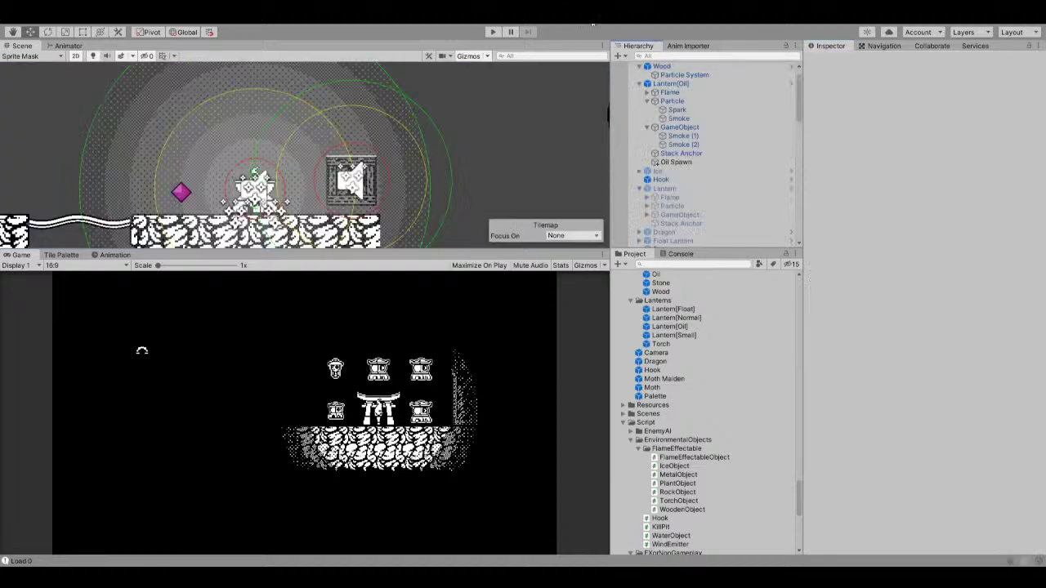
# Play-test the level and inspect the oil puddle spawned by the lantern.
pyautogui.click(491, 34)
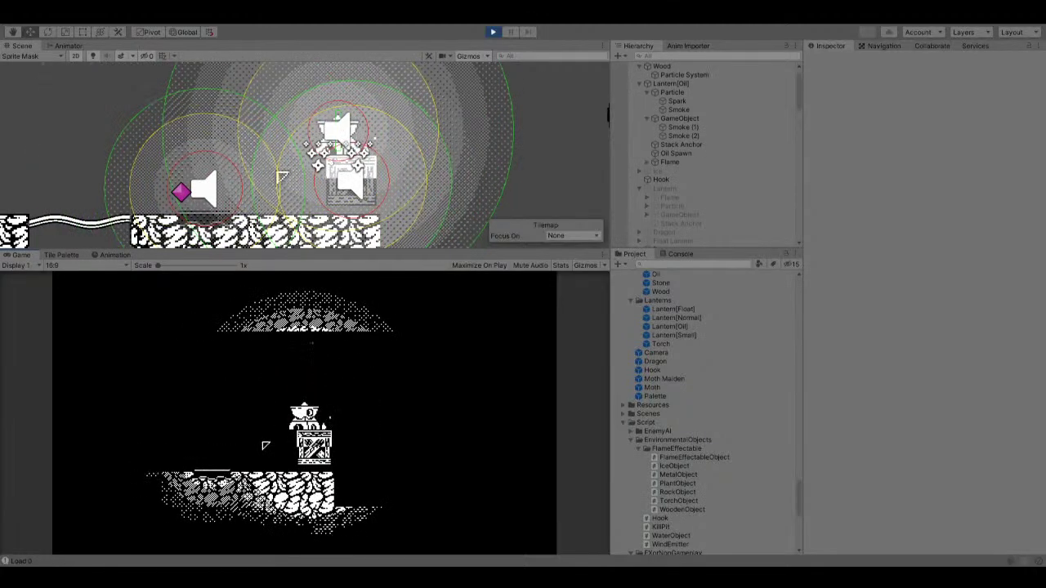
pyautogui.click(217, 213)
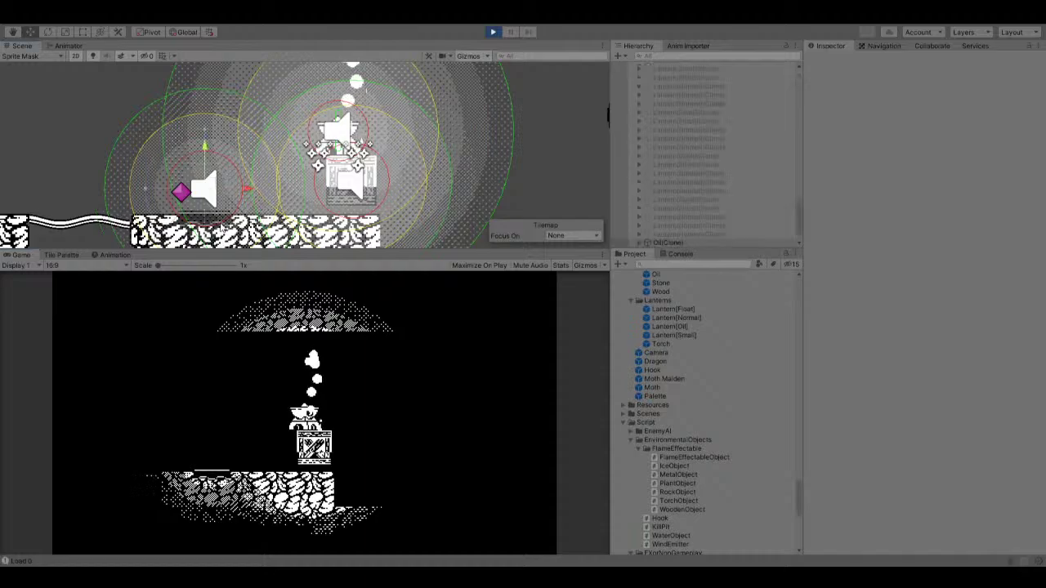
pyautogui.scroll(-12, 220, 214)
pyautogui.moveTo(219, 214); pyautogui.dragTo(175, 140, button='middle')
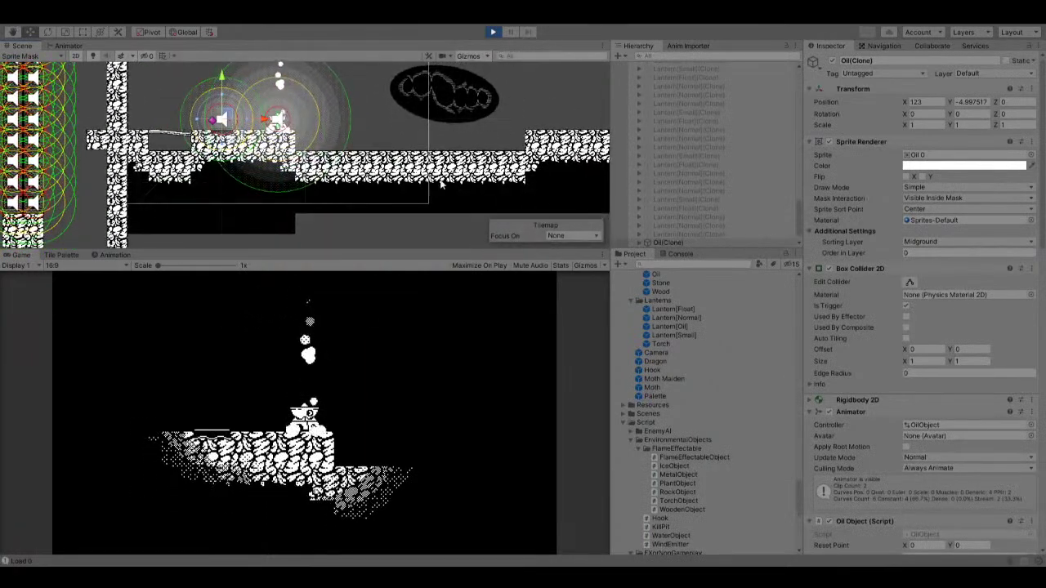
# Inspect the Particle System of the spawned Oil clone during play, then stop the game.
pyautogui.click(639, 243)
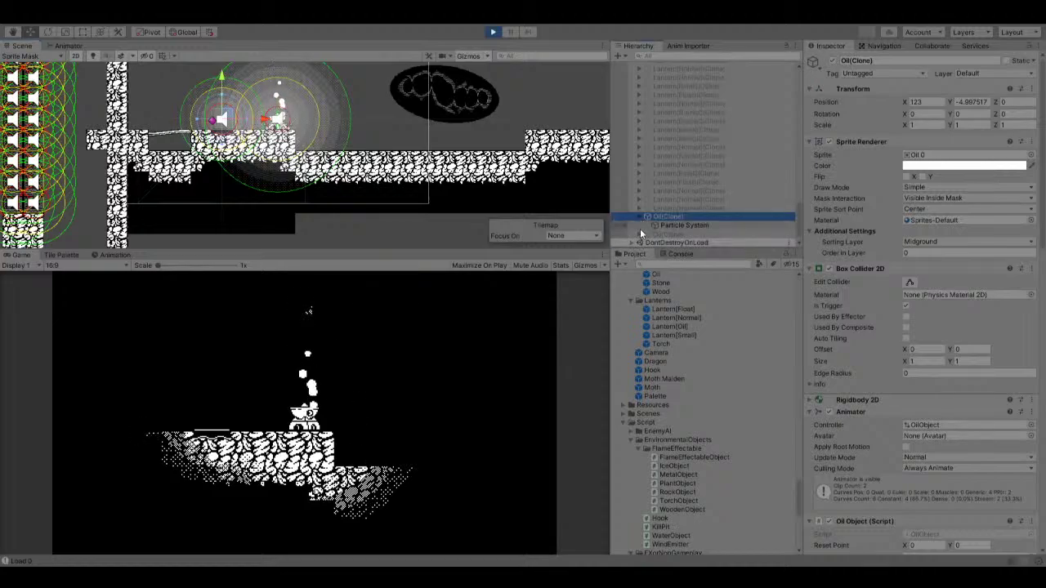
pyautogui.click(655, 226)
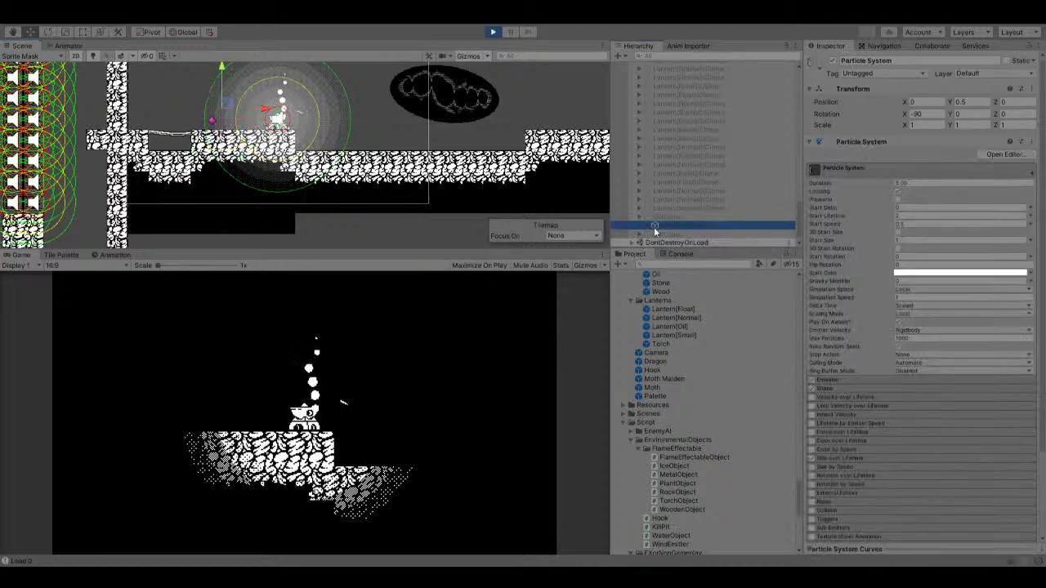
pyautogui.click(496, 31)
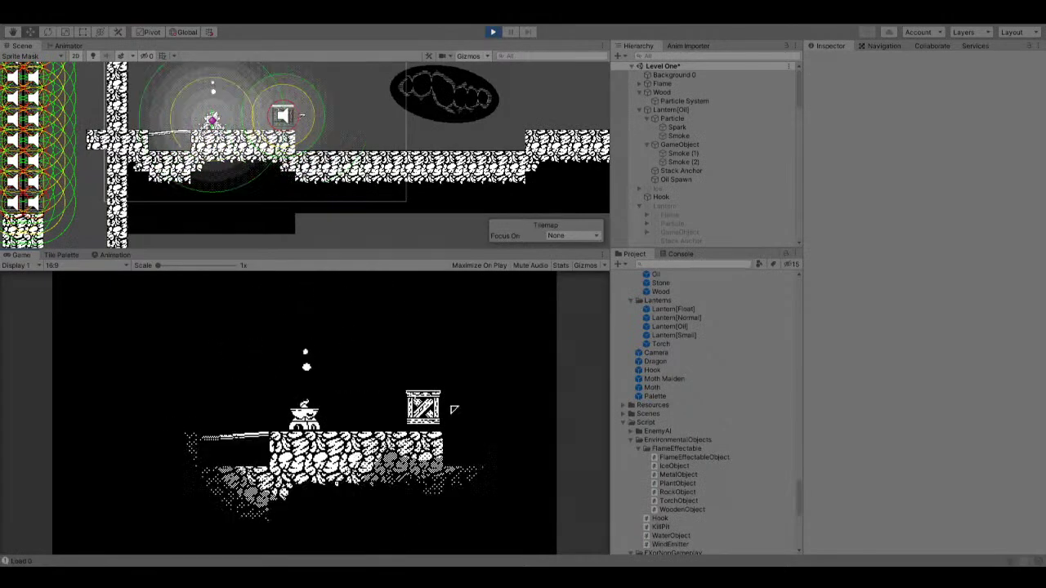
# Play-test the level by leaving an oil trail up to the wooden crate and burning both with the flame, then stop the game.
pyautogui.press('d')
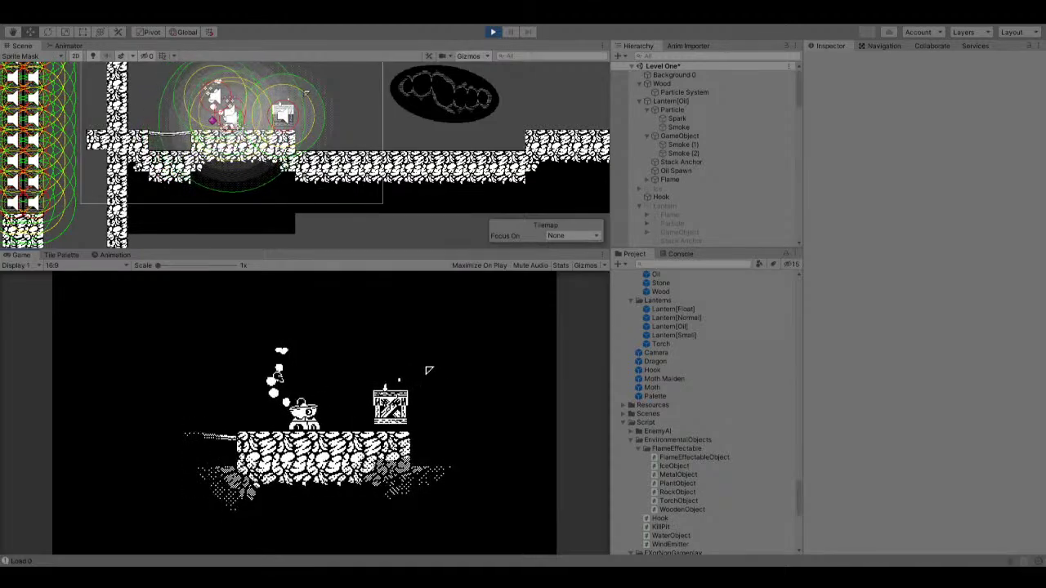
pyautogui.press('d')
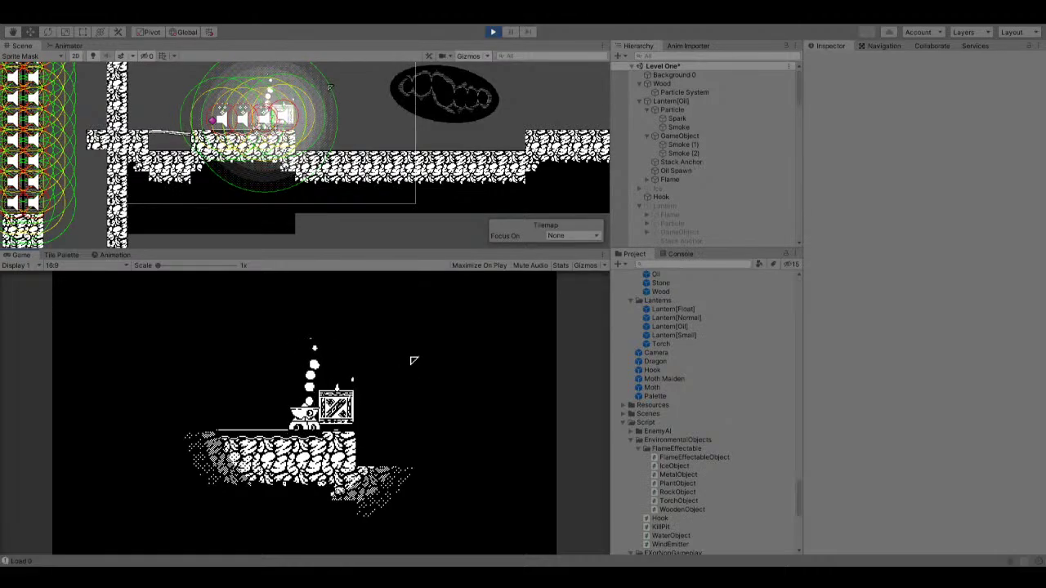
pyautogui.press('space')
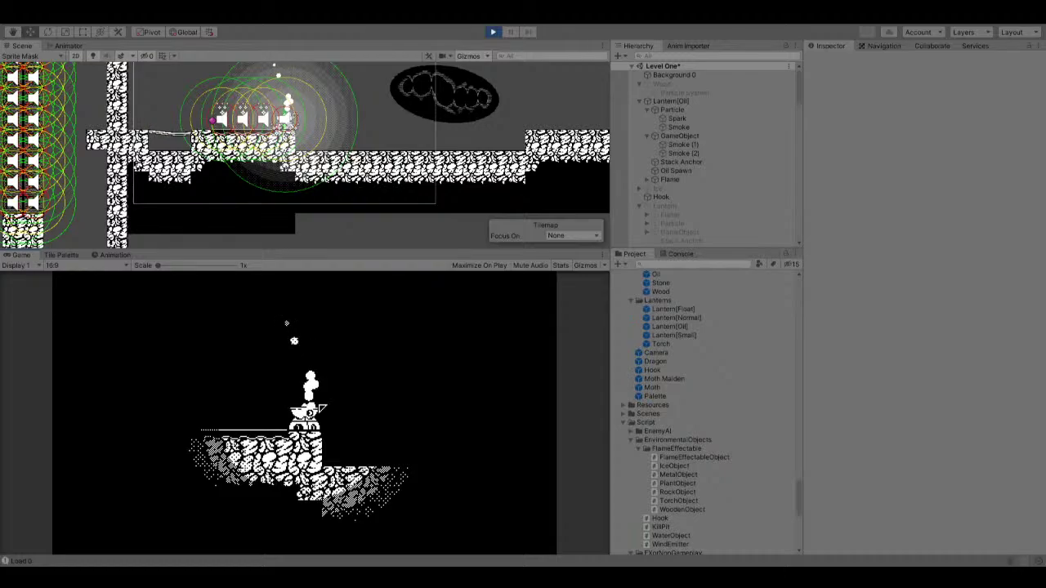
pyautogui.press('space')
pyautogui.press('a')
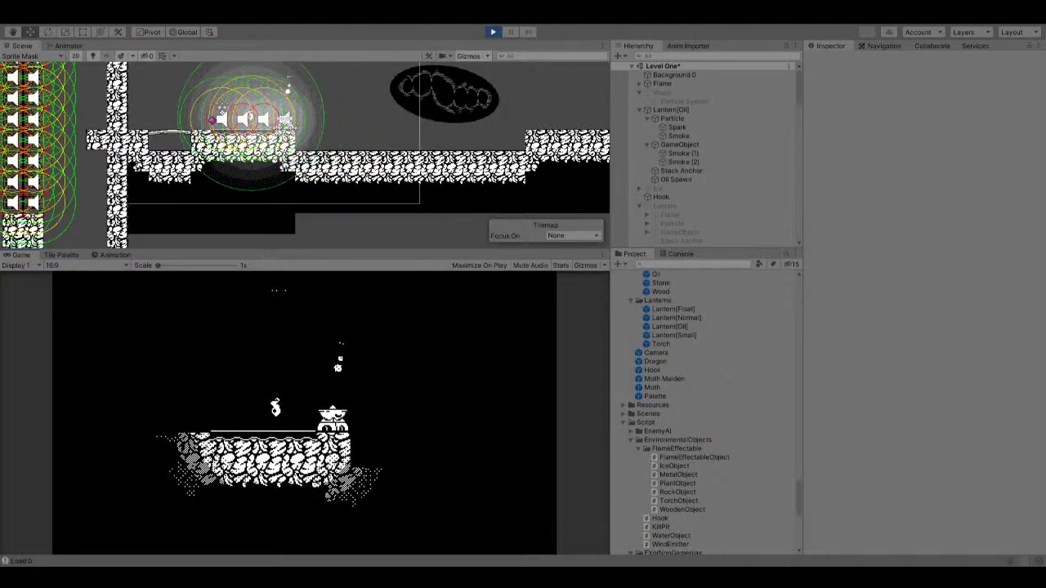
pyautogui.press('space')
pyautogui.press('d')
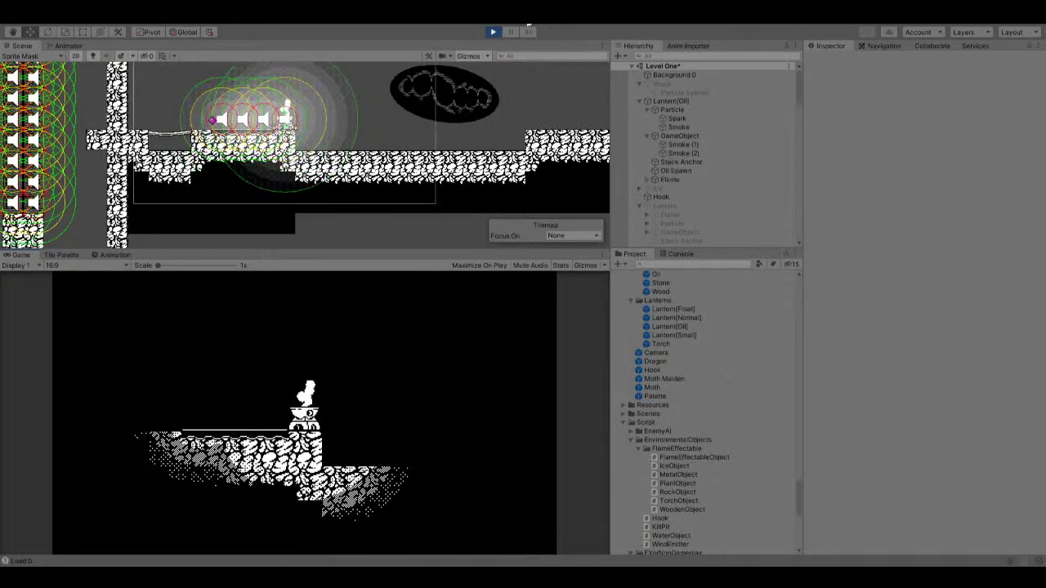
pyautogui.click(493, 32)
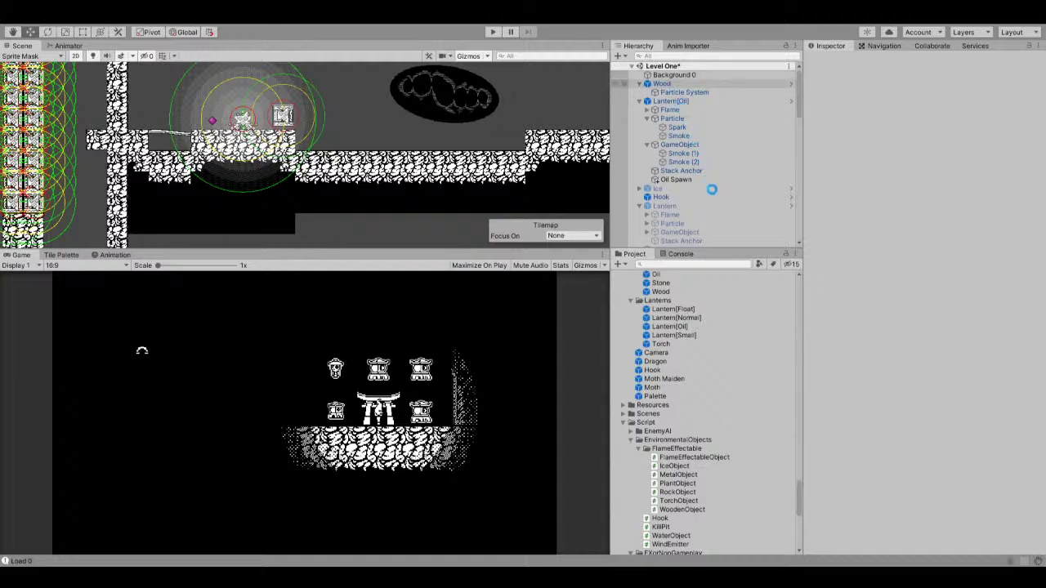
# Review the component settings of the Wood object and its Particle System in the Level One scene.
pyautogui.click(683, 86)
pyautogui.scroll(-10, 948, 331)
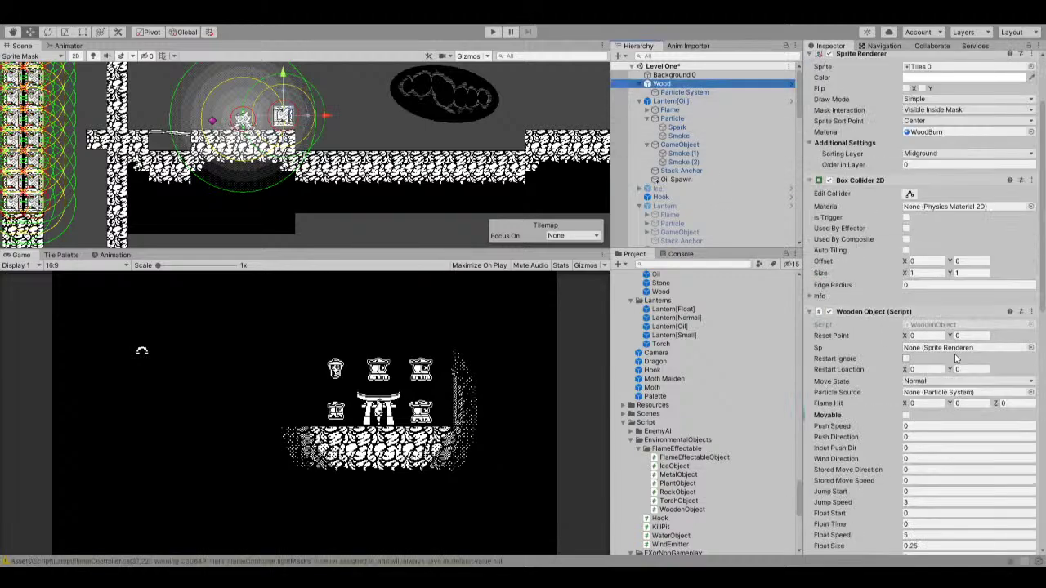
pyautogui.scroll(-5, 955, 359)
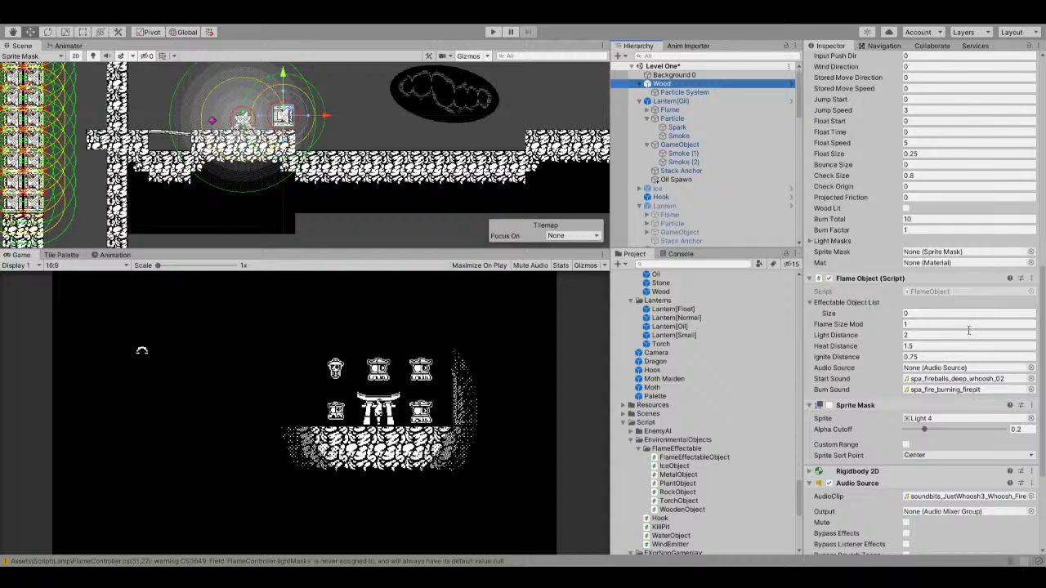
pyautogui.scroll(-5, 962, 400)
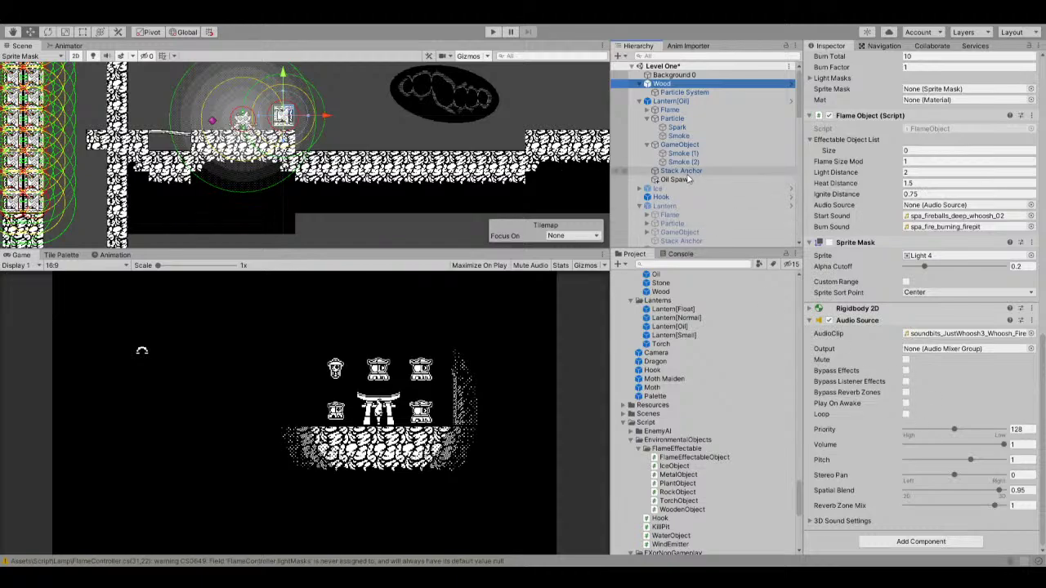
pyautogui.click(674, 93)
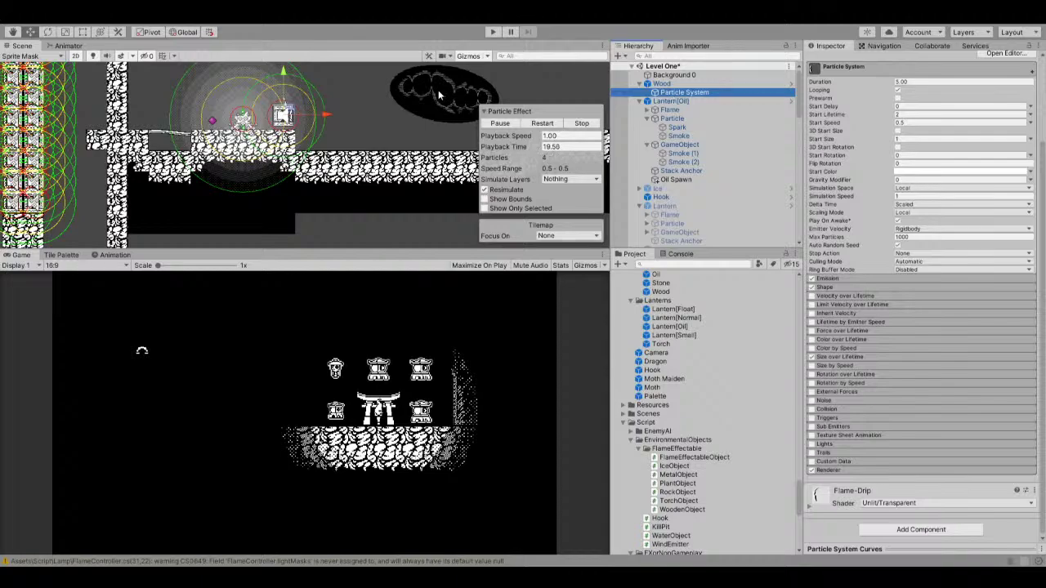
pyautogui.click(660, 84)
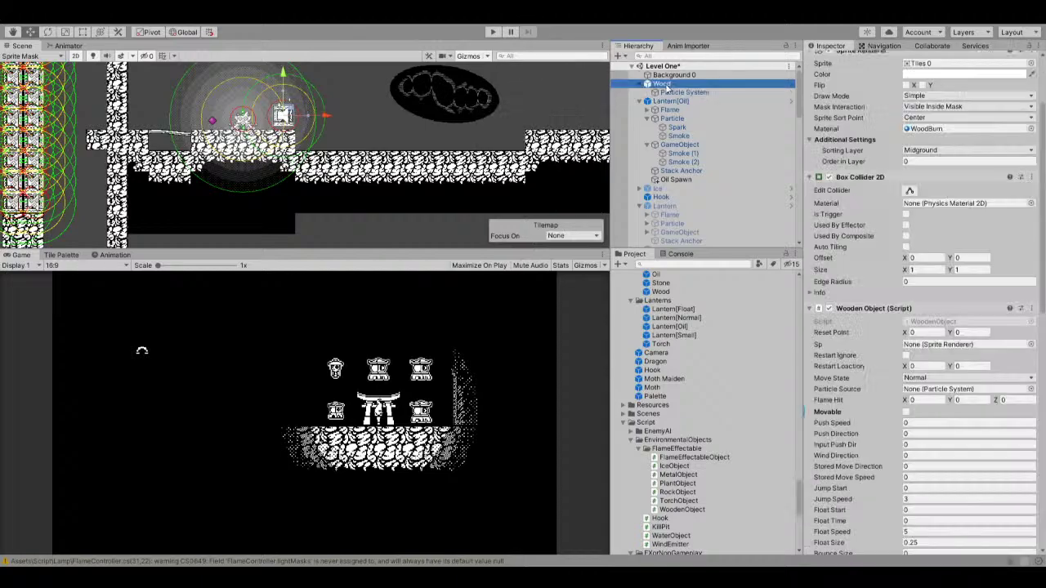
# Examine the Oil prefab's Rigidbody 2D, Oil Object, Flame Object, Audio Source and Sprite Mask settings.
pyautogui.scroll(2, 662, 352)
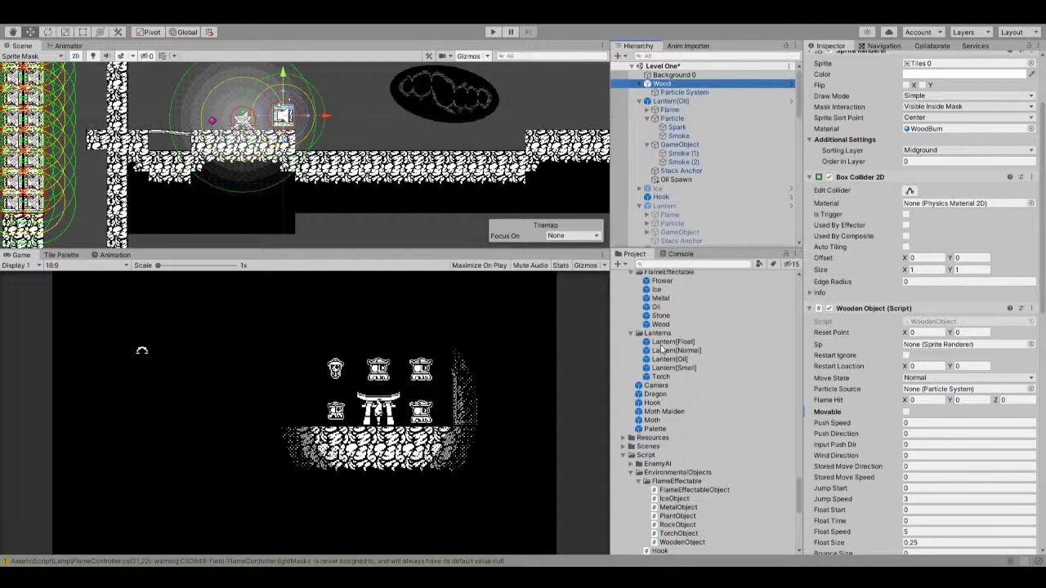
pyautogui.click(666, 308)
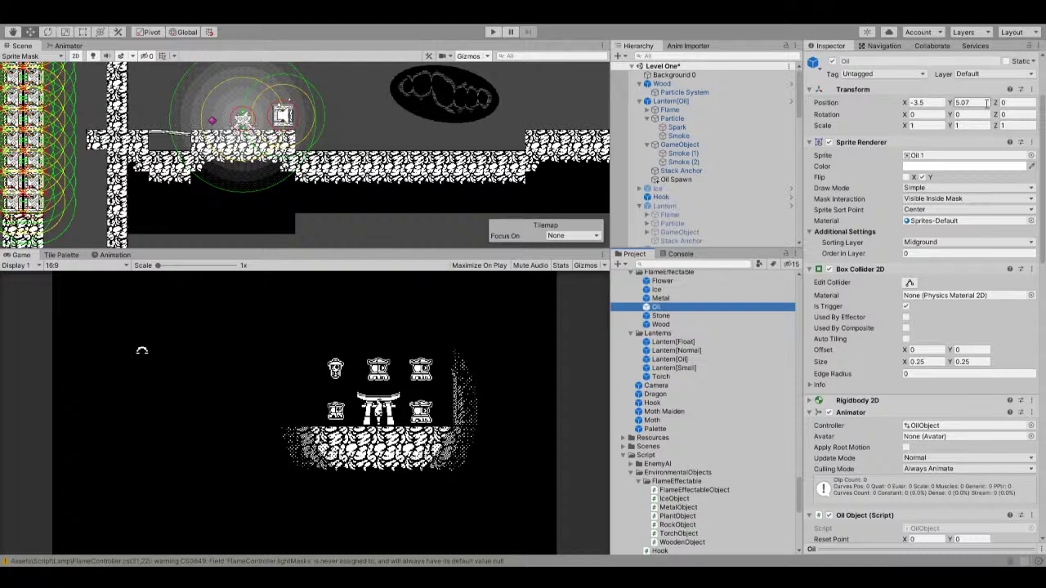
pyautogui.scroll(-3, 907, 180)
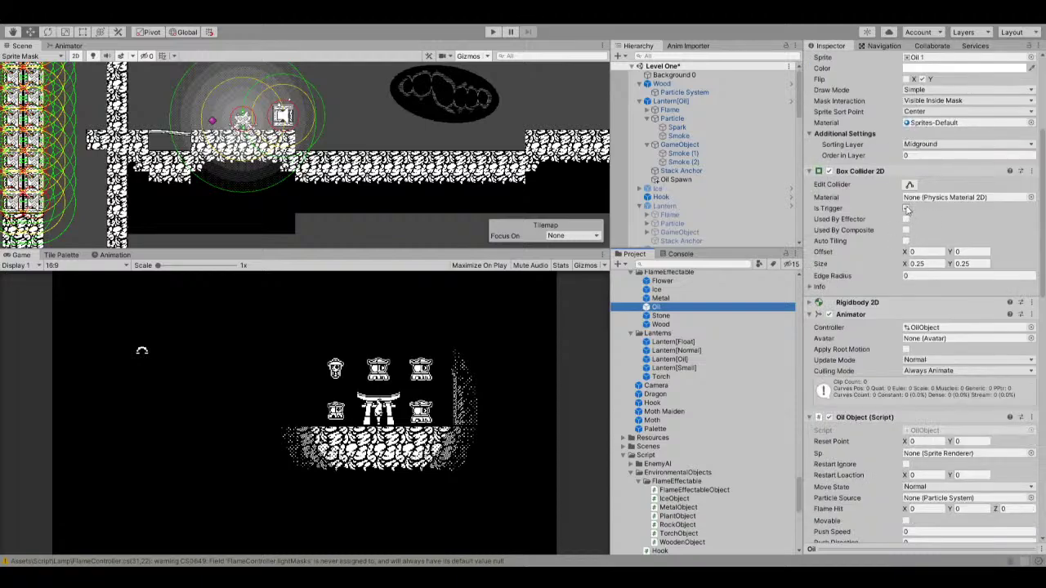
pyautogui.click(810, 308)
pyautogui.click(811, 308)
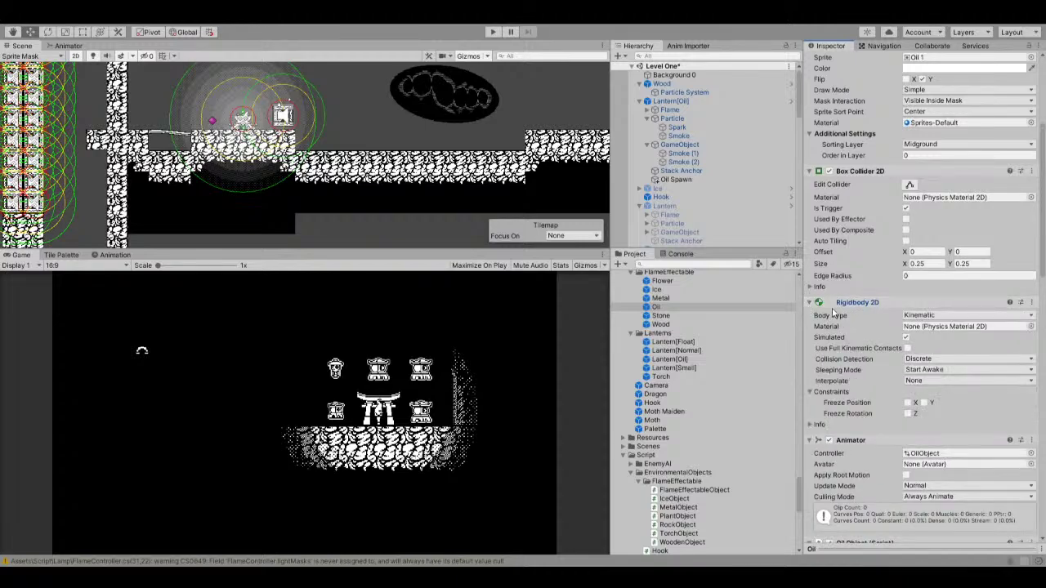
pyautogui.click(808, 303)
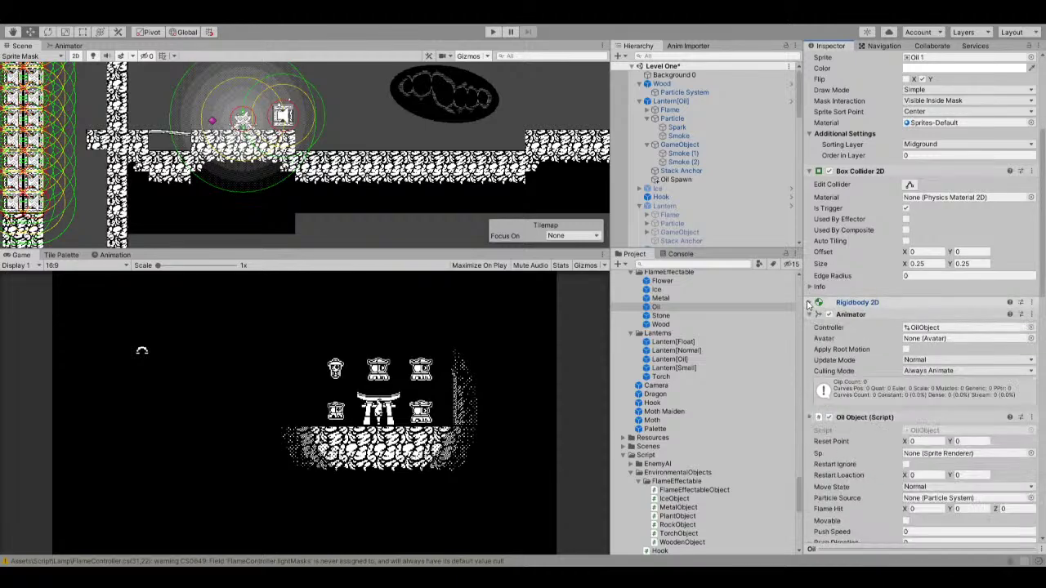
pyautogui.scroll(-5, 808, 305)
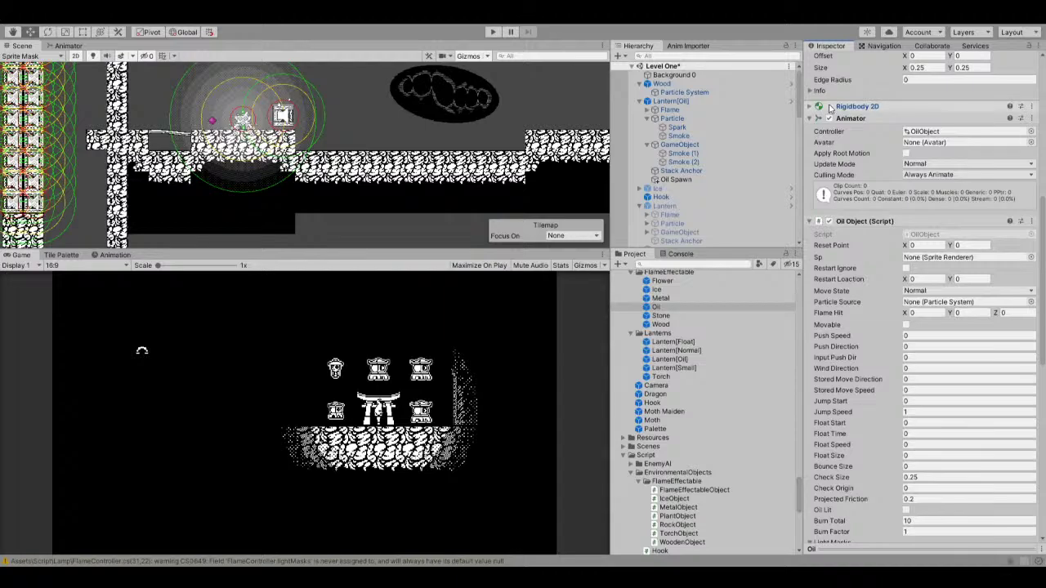
pyautogui.click(810, 119)
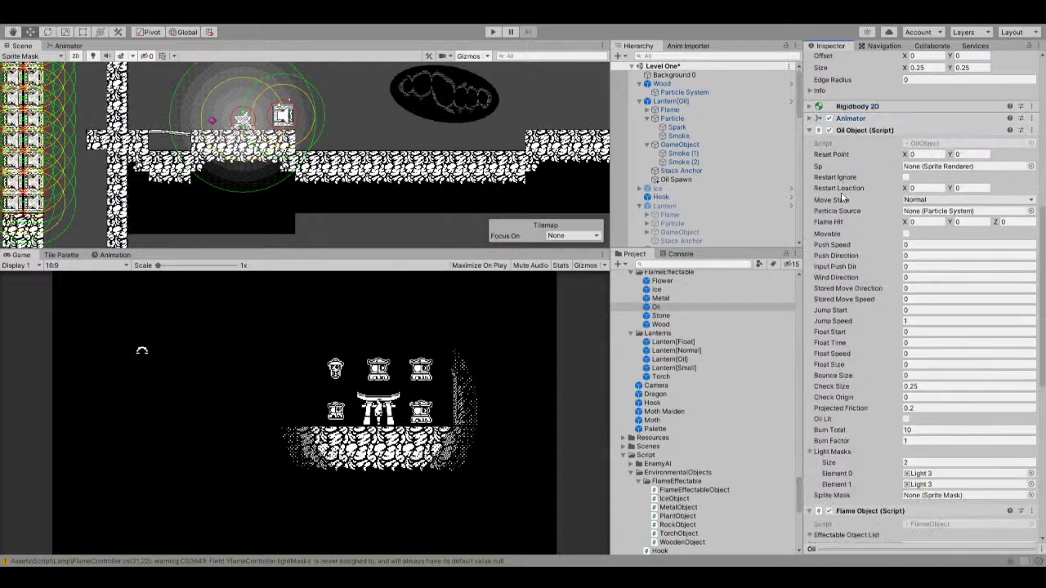
pyautogui.scroll(-3, 844, 326)
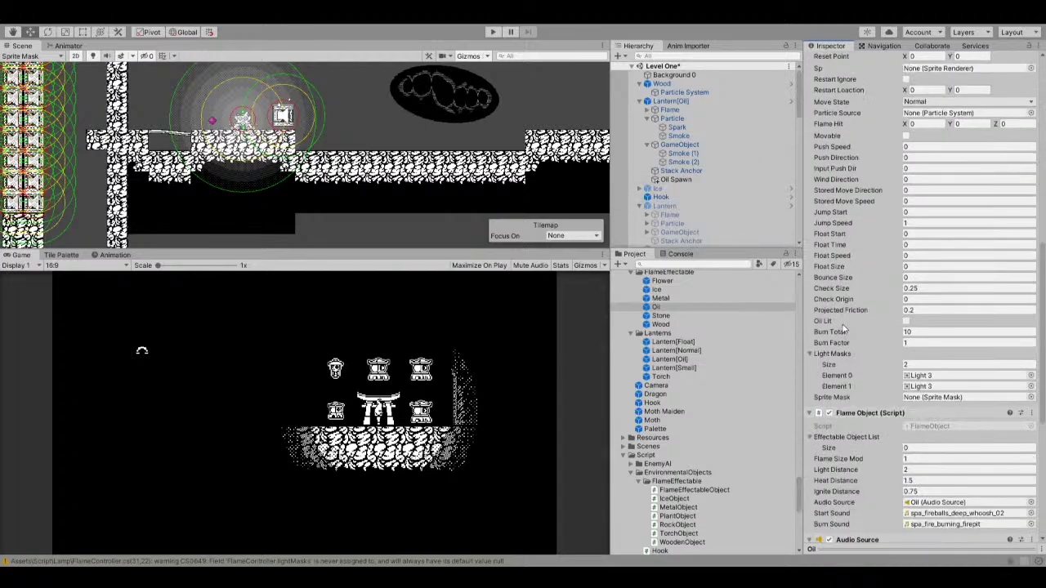
pyautogui.scroll(-3, 843, 325)
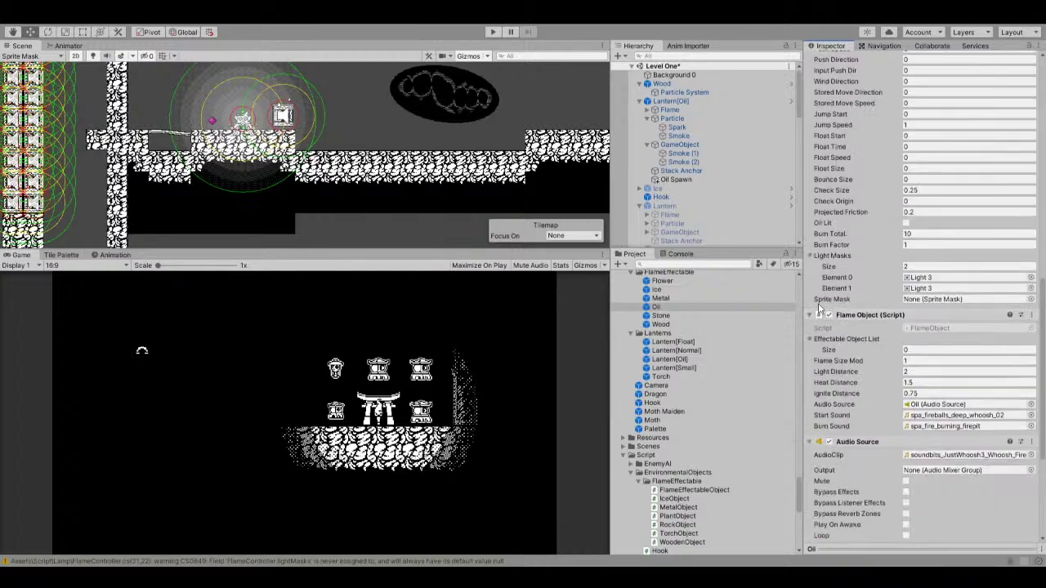
pyautogui.scroll(-6, 820, 307)
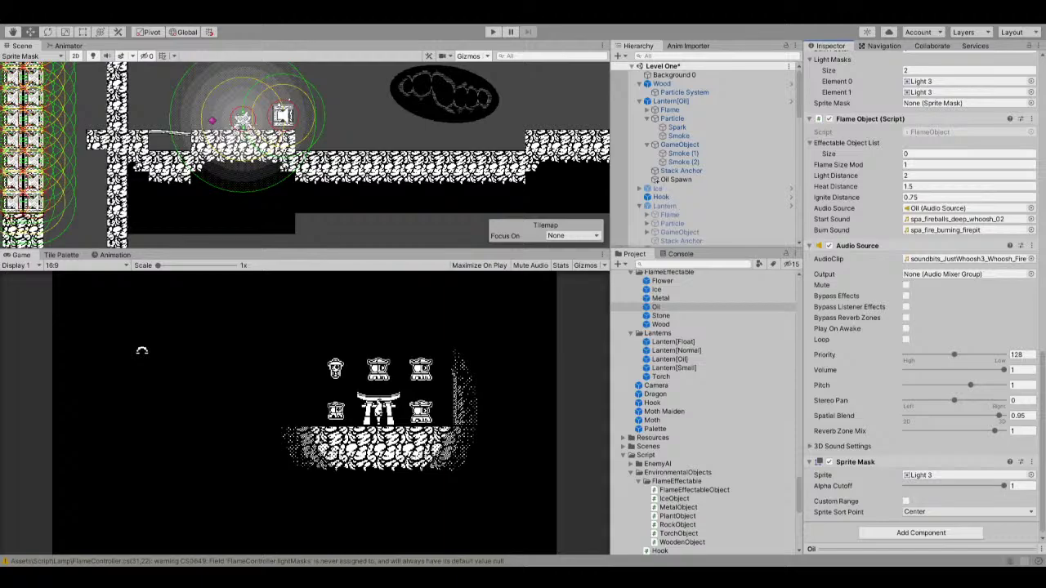
# Restart the game and play-test the lantern moving right over spawned oil near the wooden crate, then stop the game.
pyautogui.click(490, 32)
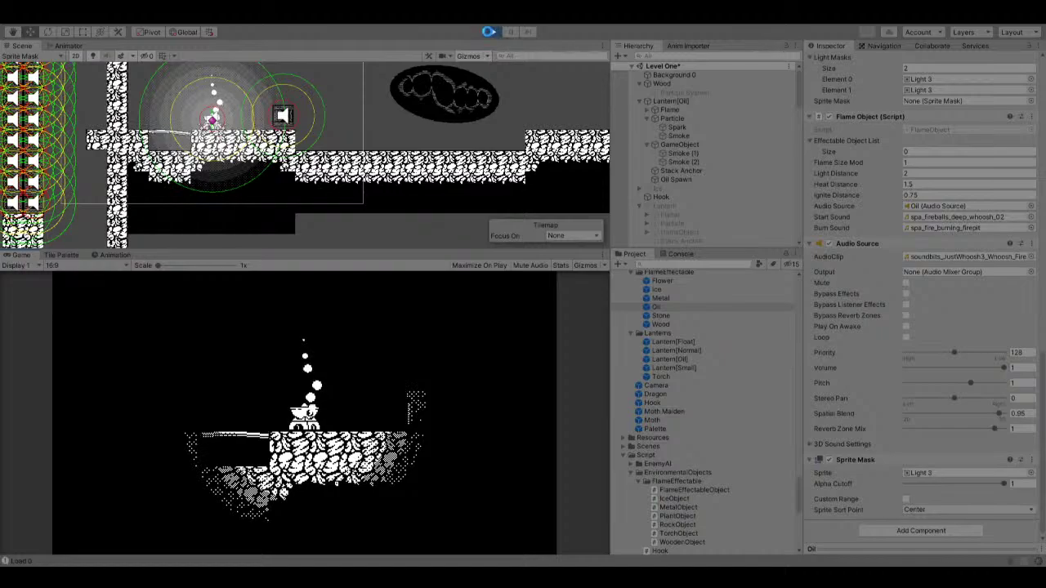
pyautogui.click(490, 33)
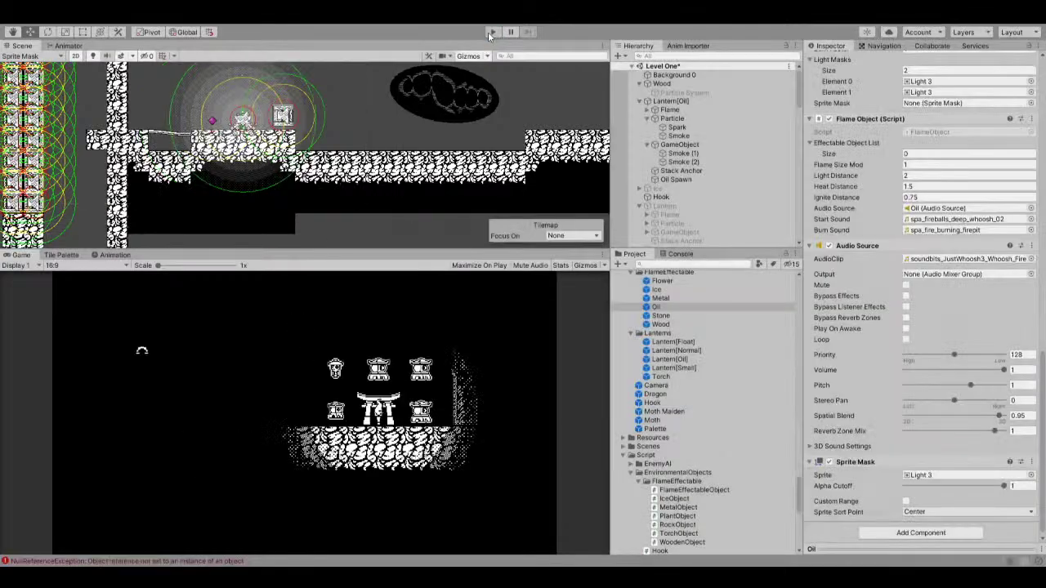
pyautogui.click(490, 32)
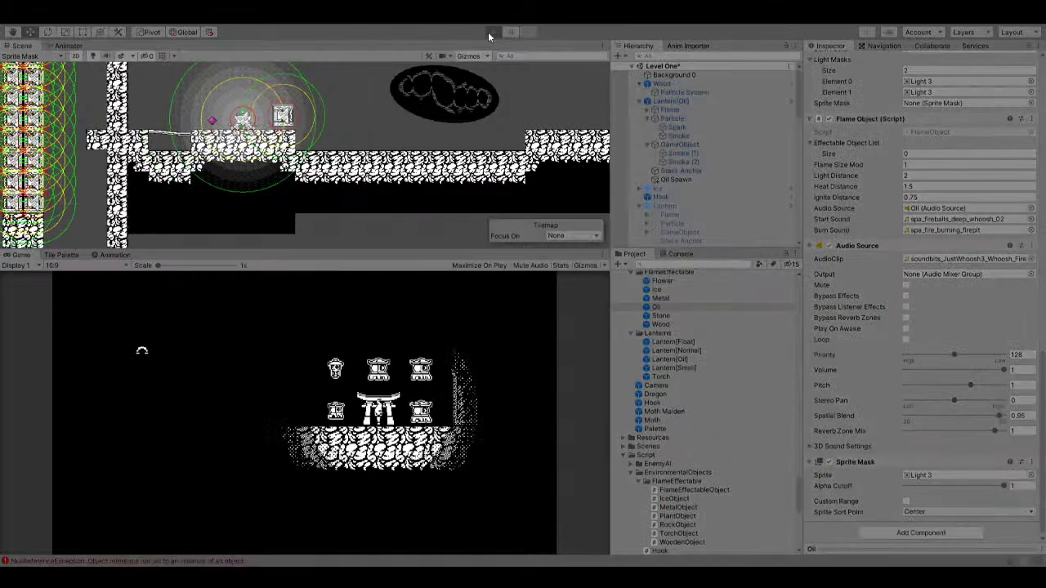
pyautogui.click(487, 32)
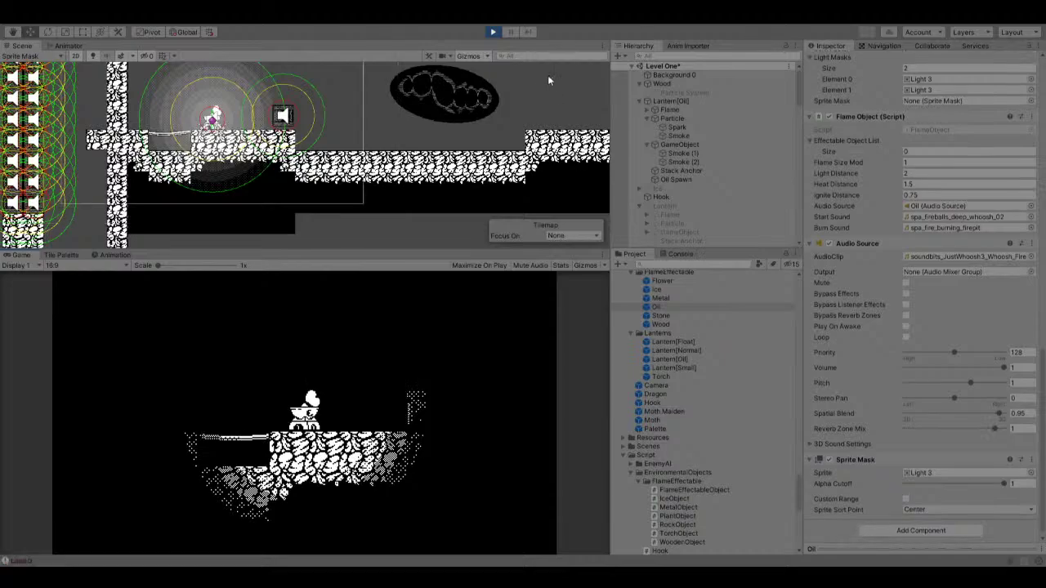
pyautogui.click(492, 32)
pyautogui.click(493, 31)
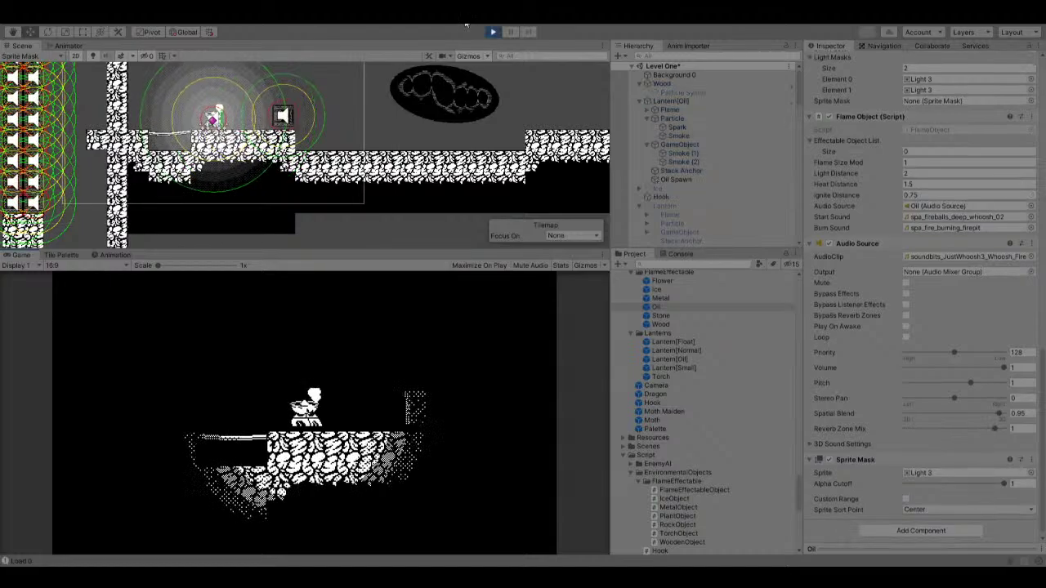
pyautogui.press('d')
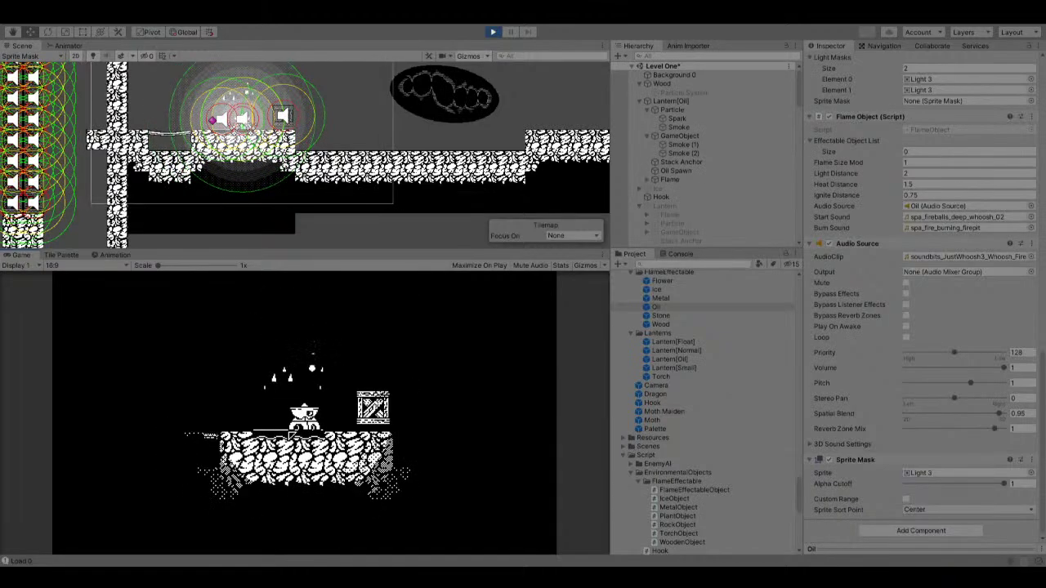
pyautogui.hotkey('ctrl', 'p')
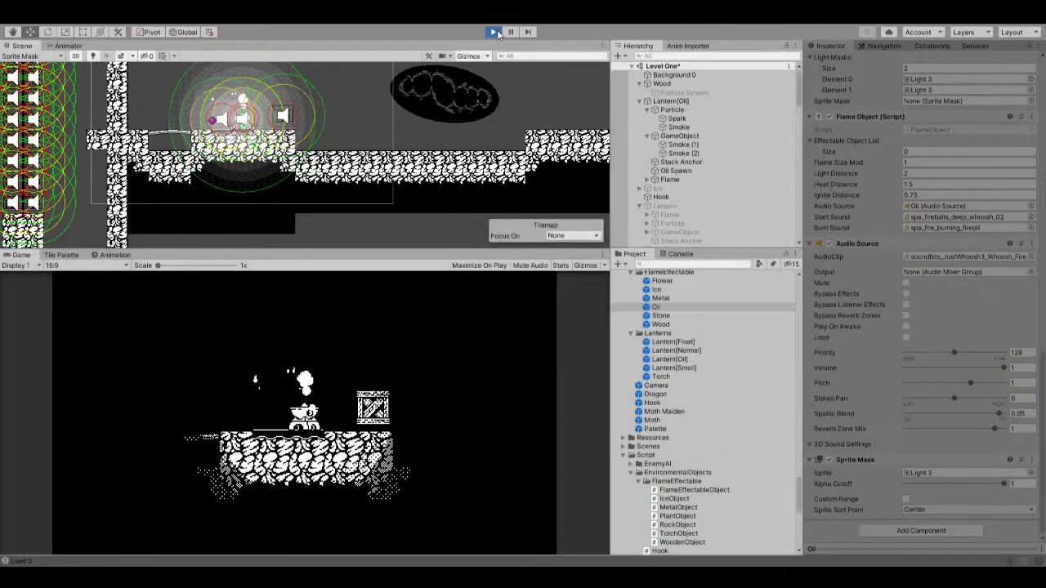
# Compare the Particle System settings of the Wood object with the component settings of the Oil prefab.
pyautogui.click(685, 92)
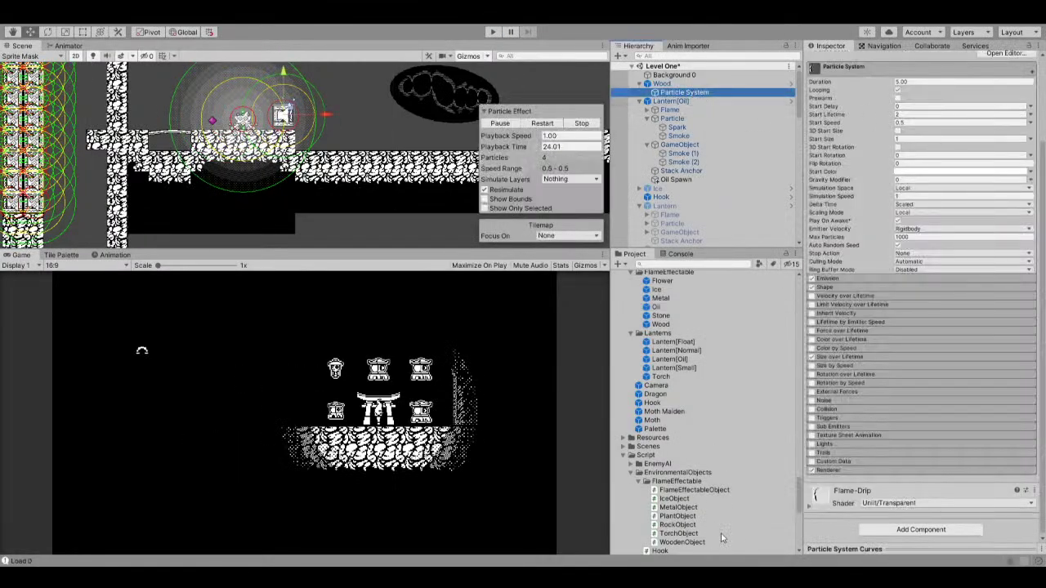
pyautogui.scroll(4, 669, 393)
pyautogui.click(664, 373)
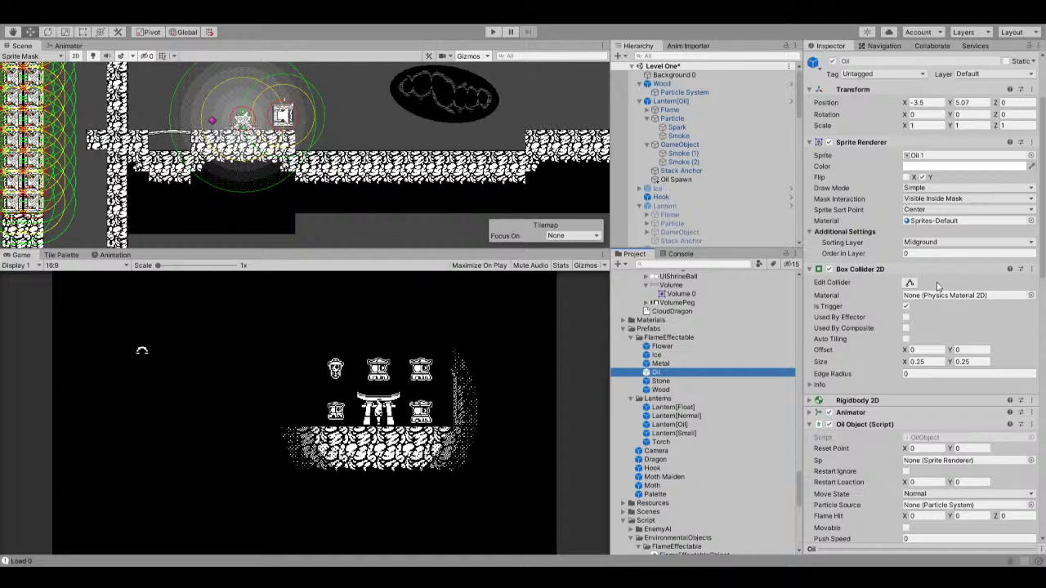
pyautogui.scroll(-8, 937, 286)
pyautogui.scroll(-8, 924, 269)
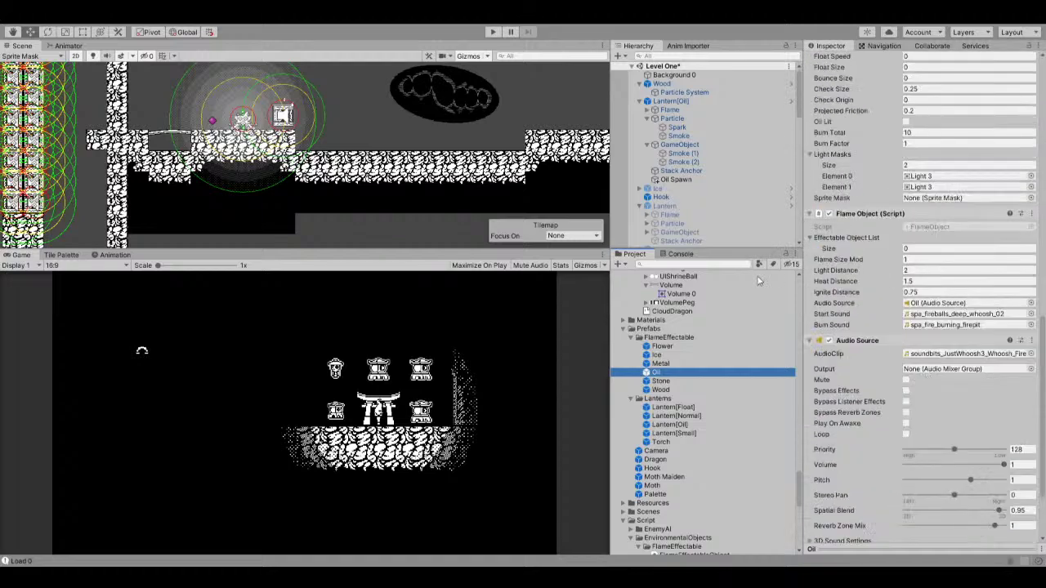
# Open the Oil prefab for editing and set its Particle System's Y position to 0.
pyautogui.doubleClick(701, 372)
pyautogui.click(707, 89)
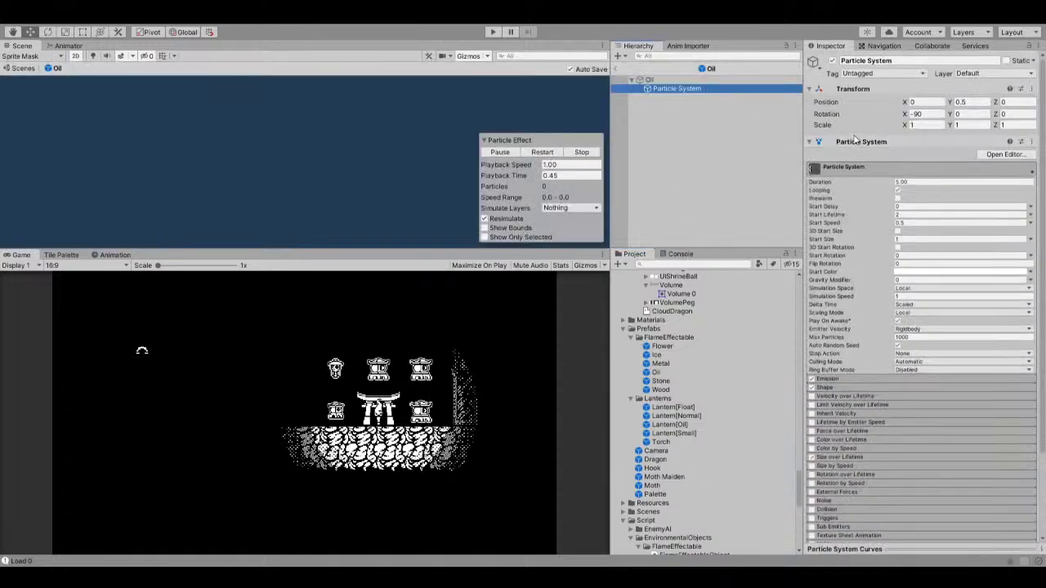
pyautogui.click(972, 102)
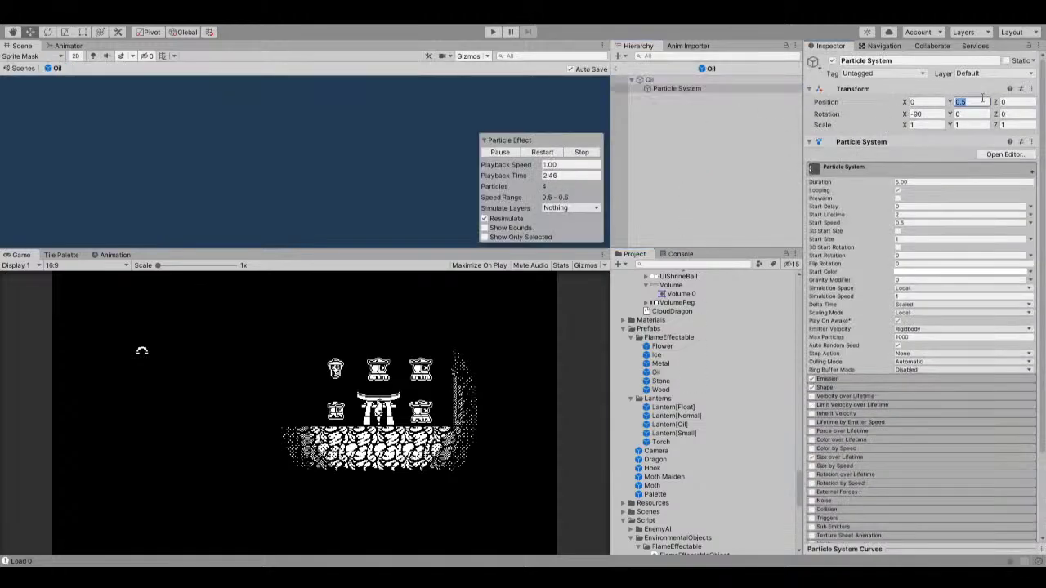
pyautogui.write('0')
pyautogui.click(61, 255)
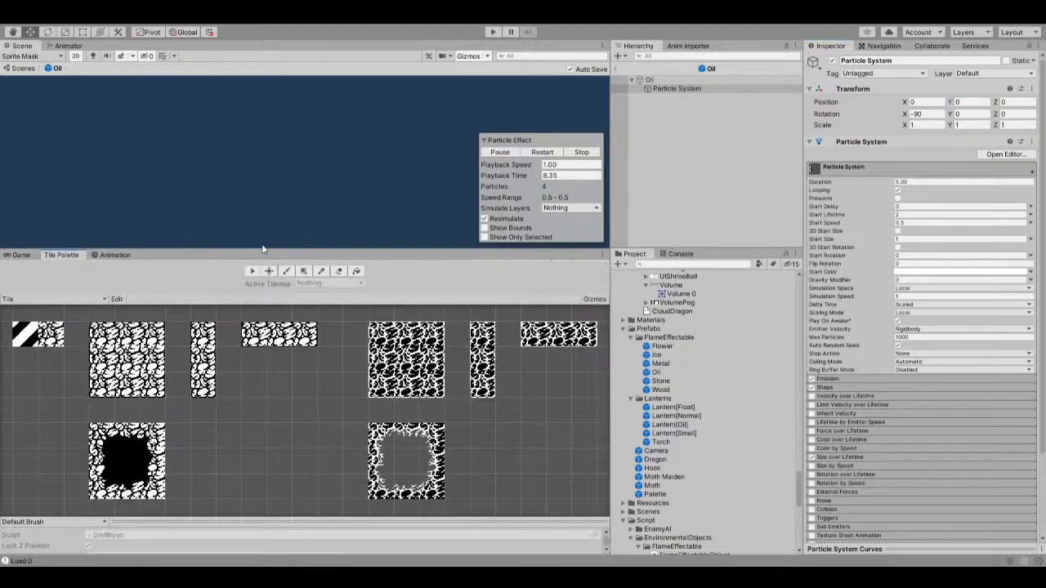
pyautogui.click(21, 255)
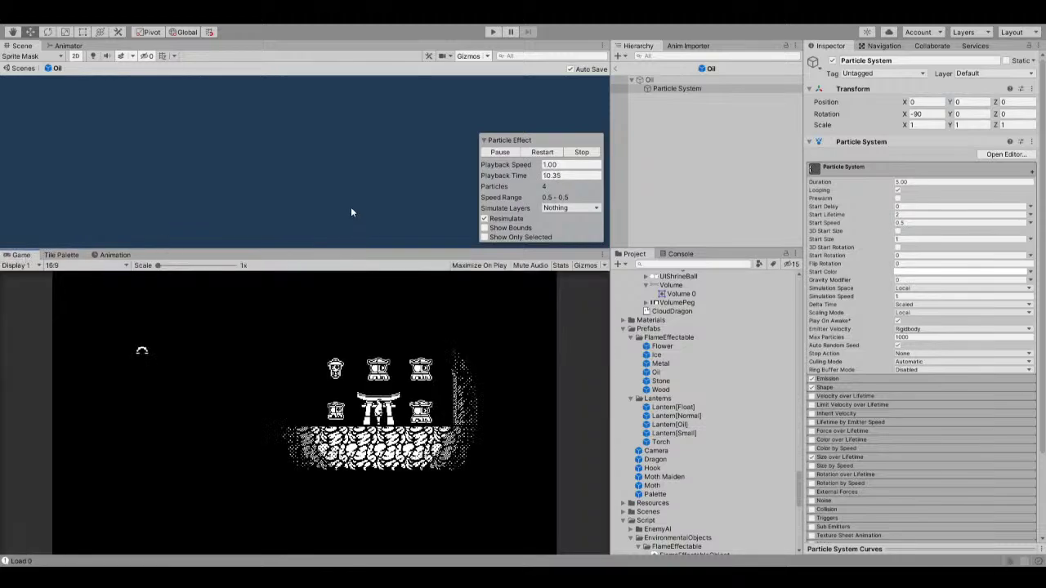
pyautogui.click(67, 45)
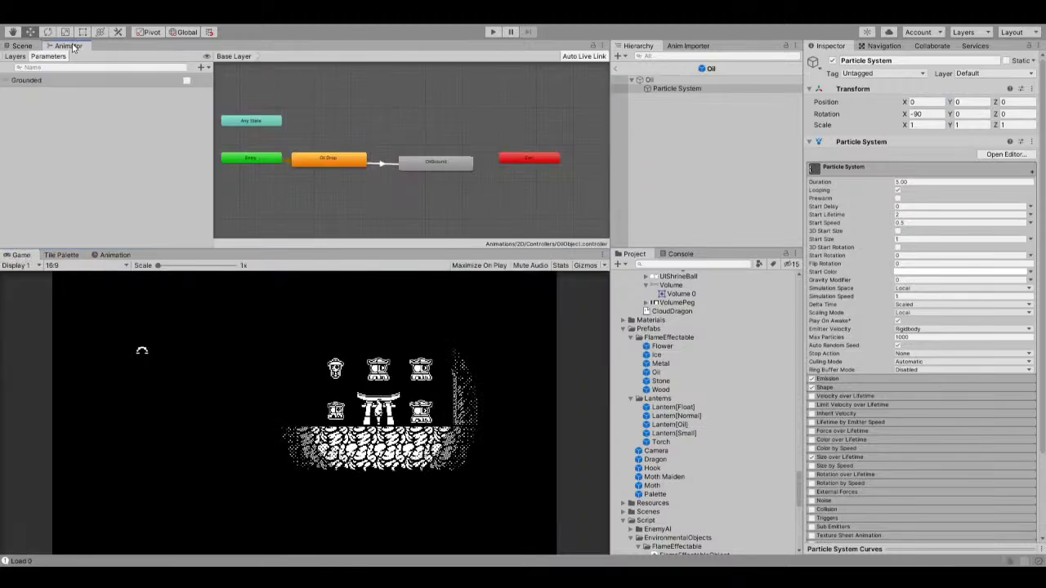
pyautogui.click(22, 46)
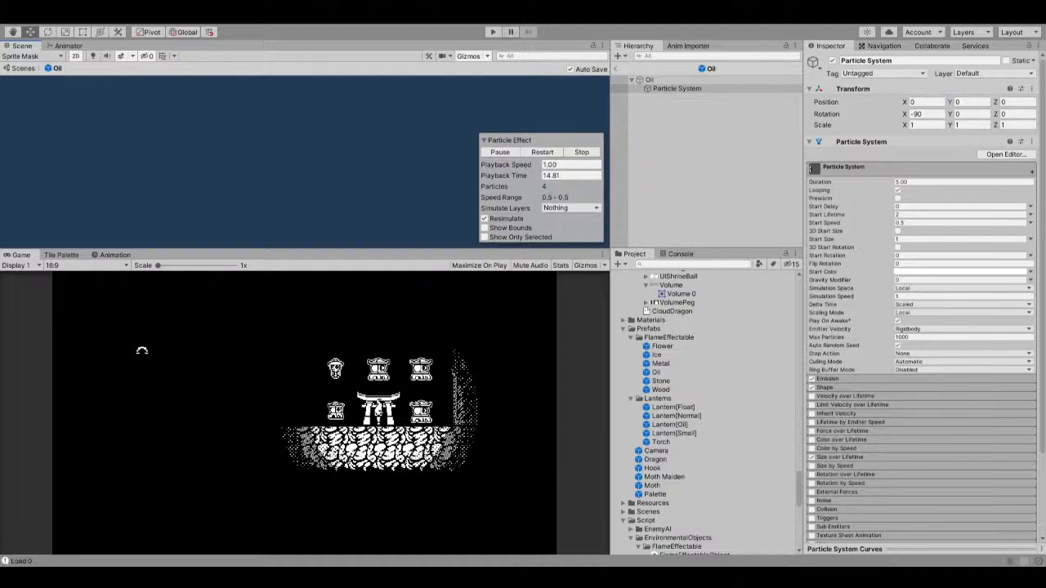
# Play-test the level with the repositioned oil particles, then stop the game.
pyautogui.click(490, 33)
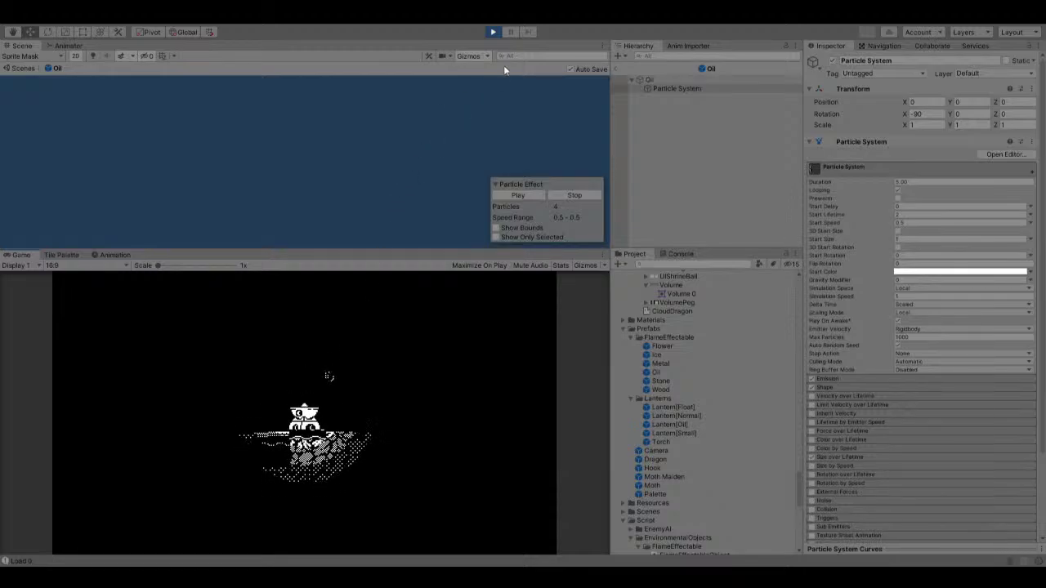
pyautogui.click(492, 32)
# Set the Oil prefab's Sprite Renderer to the InteractableObjects sorting layer with Order in Layer 10.
pyautogui.click(669, 80)
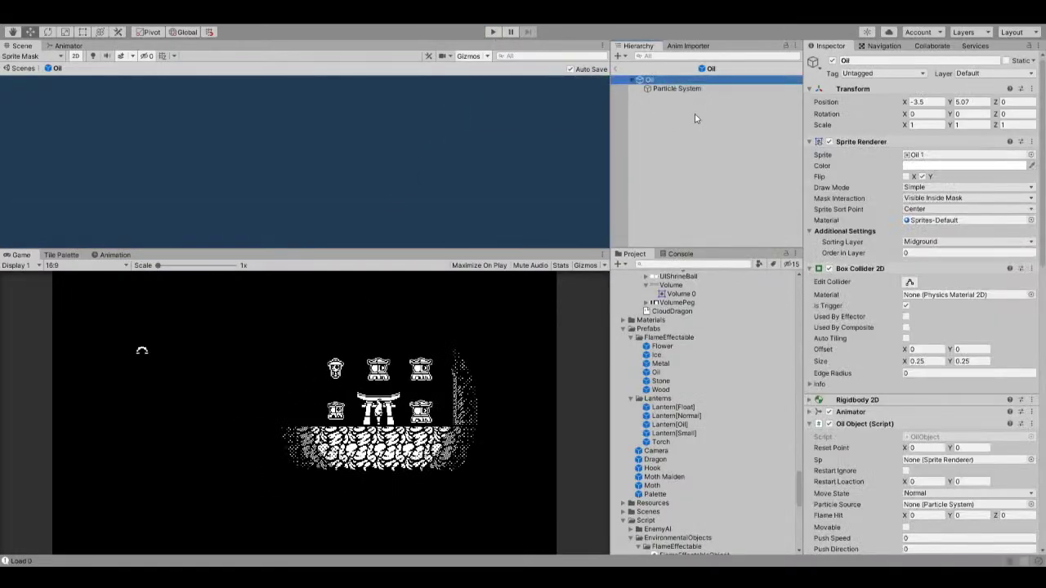
pyautogui.click(968, 242)
pyautogui.click(927, 254)
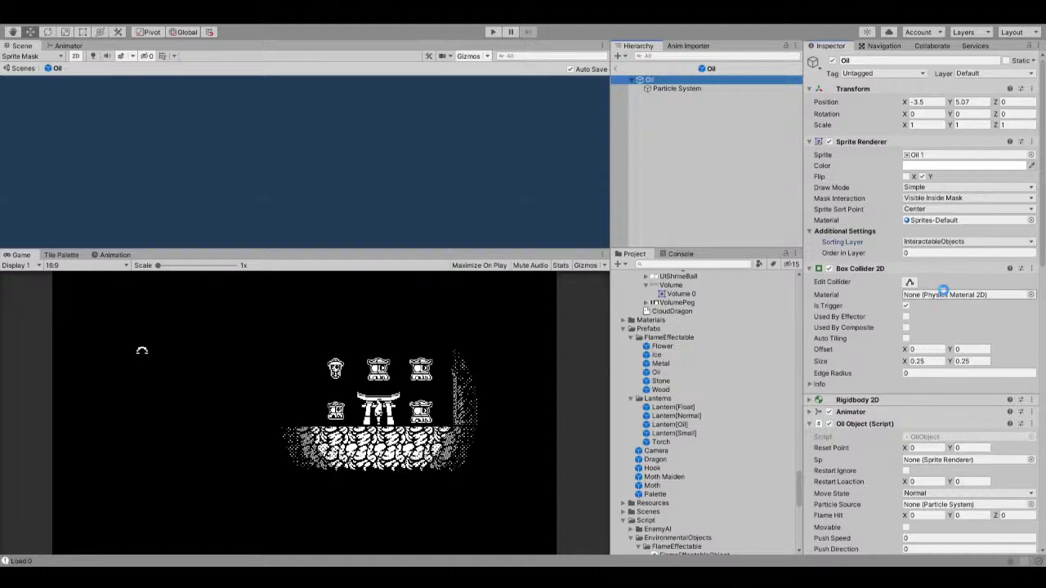
pyautogui.click(926, 254)
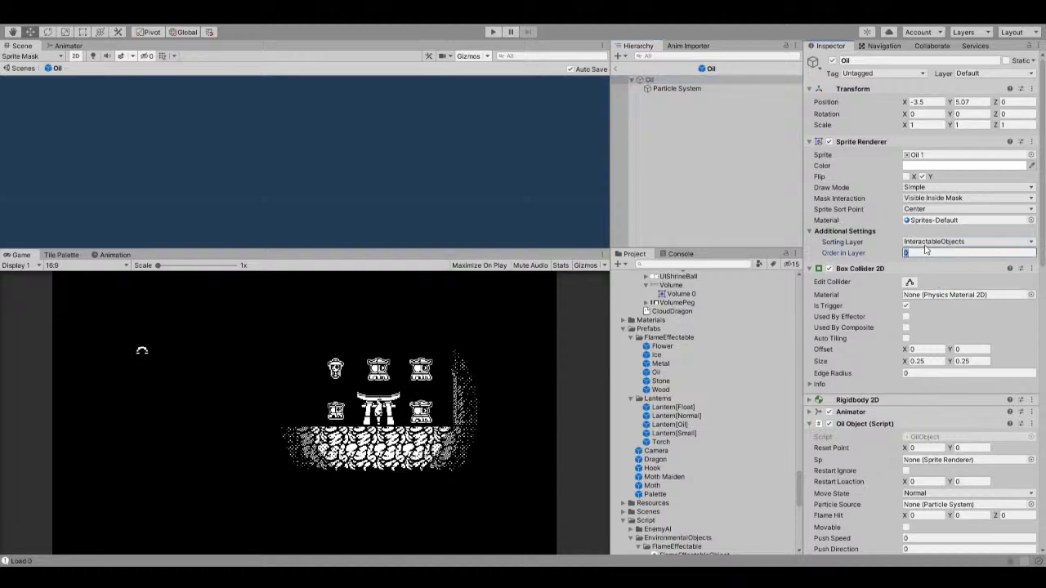
pyautogui.press('Return')
pyautogui.click(1027, 253)
pyautogui.write('5')
pyautogui.press('BackSpace')
pyautogui.write('10')
pyautogui.press('Return')
# Play-test the level twice to check how the oil is drawn with its new sorting, stopping the game after each run.
pyautogui.click(492, 32)
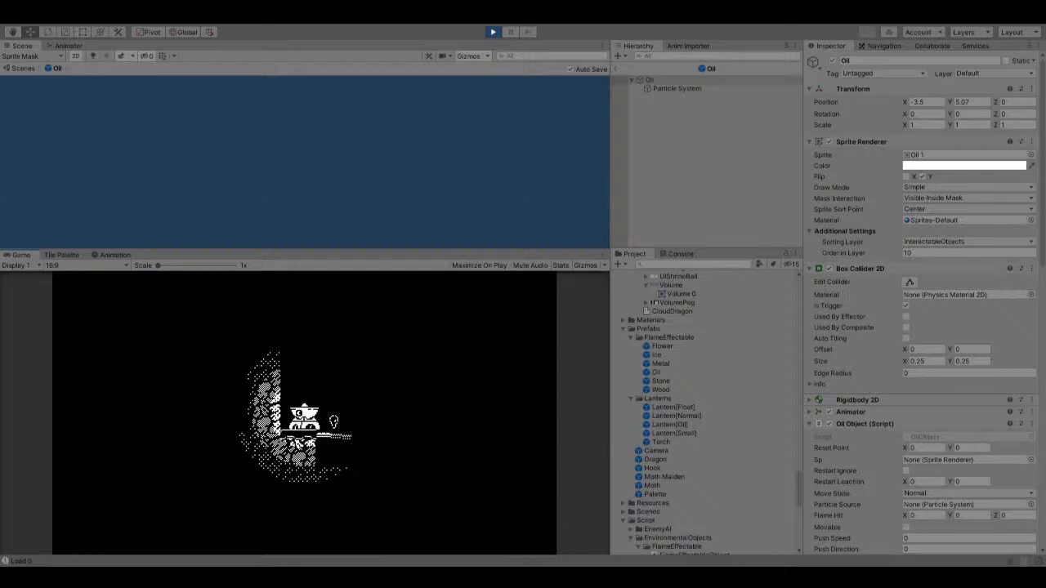
pyautogui.click(492, 32)
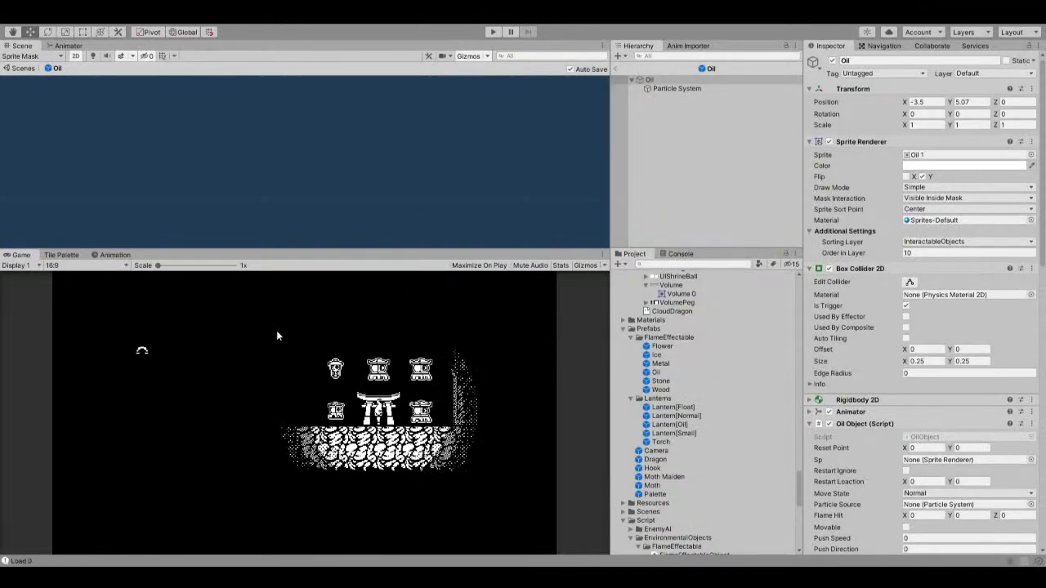
pyautogui.click(498, 33)
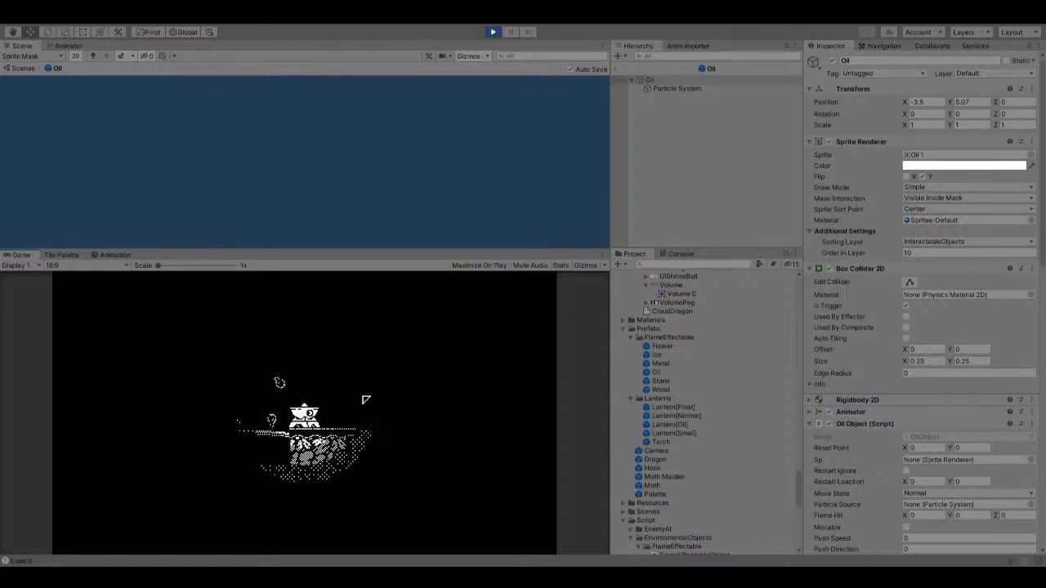
pyautogui.click(496, 32)
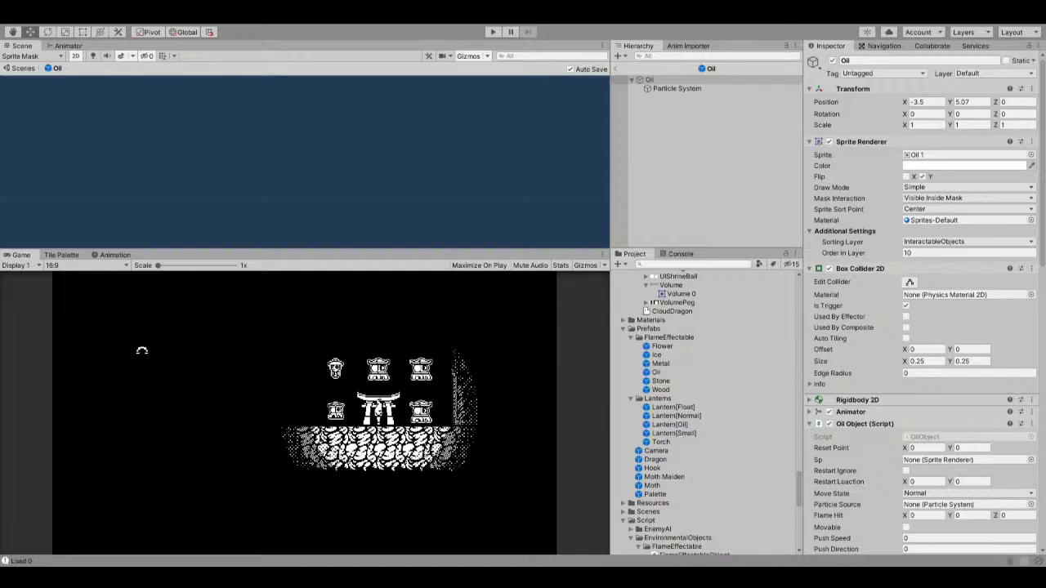
# Play-test the lantern moving toward the wooden crate and back left to the water while dropping oil, then stop the game.
pyautogui.click(493, 32)
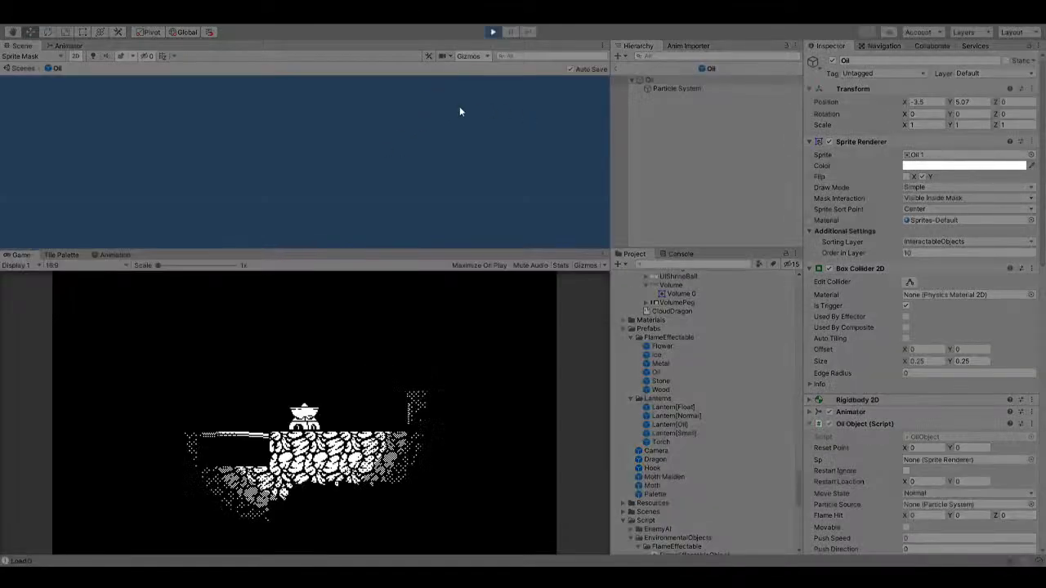
pyautogui.press('Right')
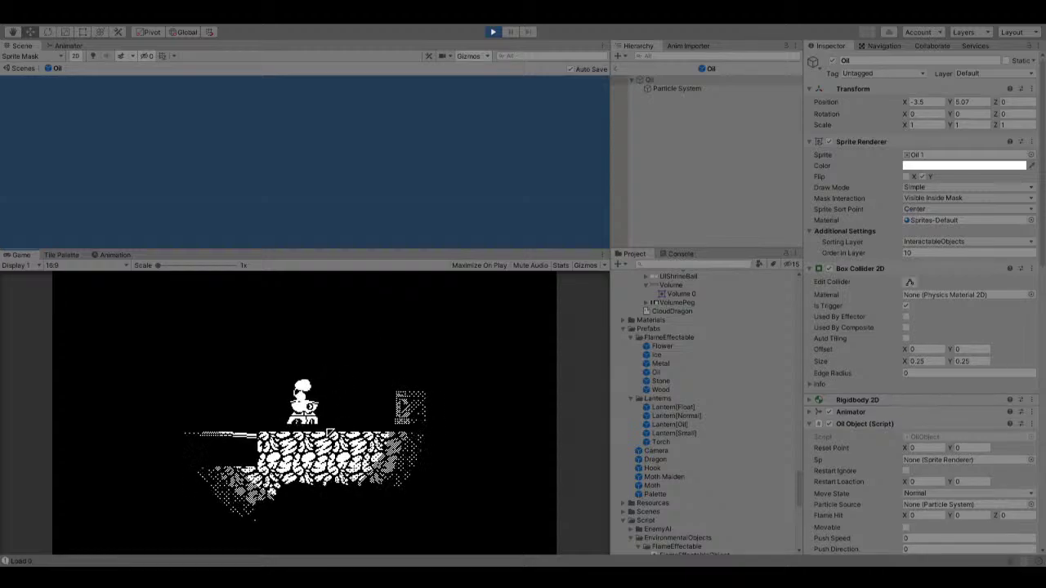
pyautogui.press('Left')
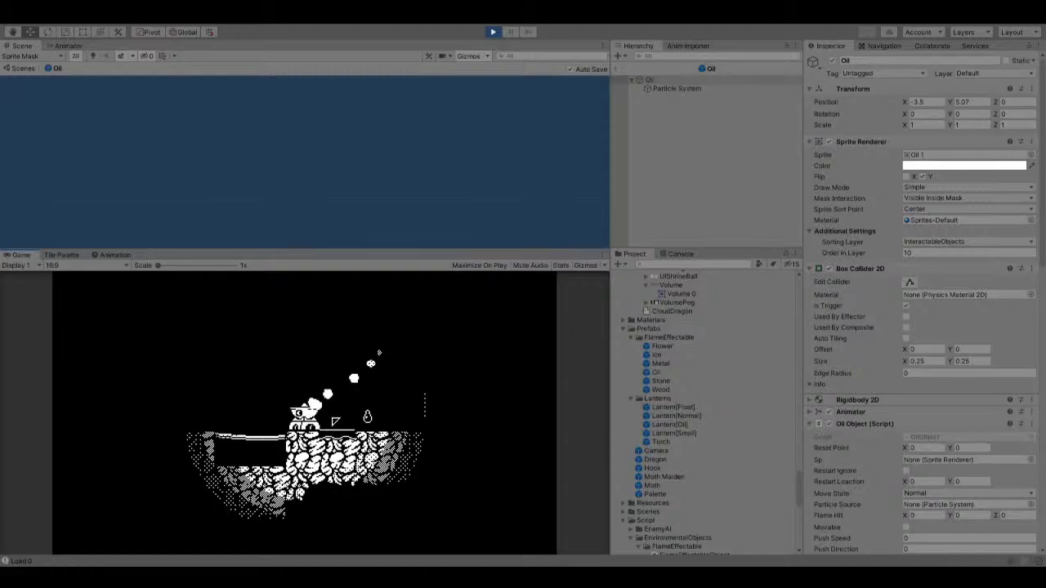
pyautogui.press('Left')
pyautogui.press('space')
pyautogui.press('Left')
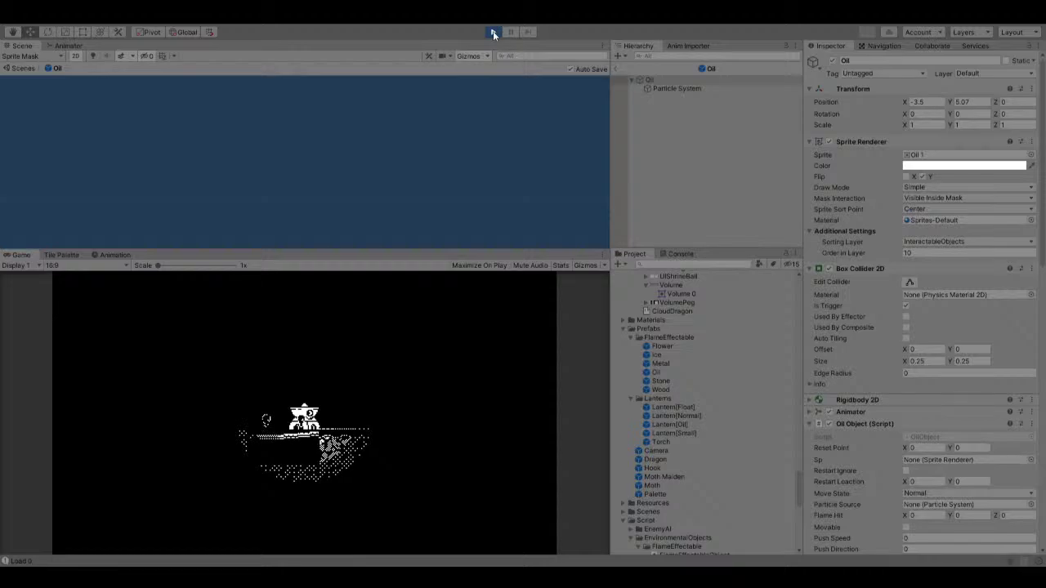
pyautogui.hotkey('ctrl', 'p')
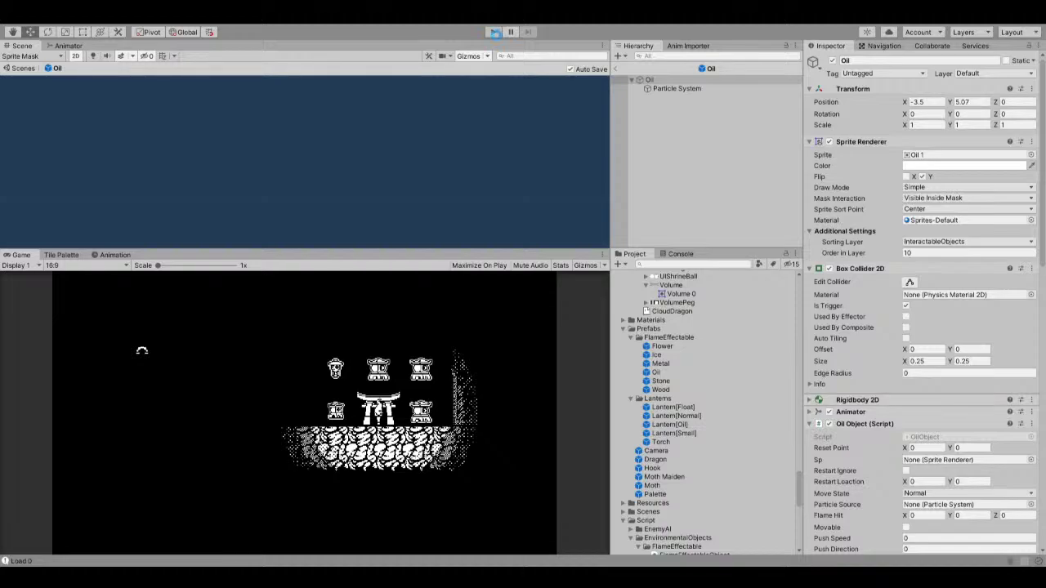
# Run the game again to test the lantern and its oil in the water pit, then stop it.
pyautogui.click(513, 53)
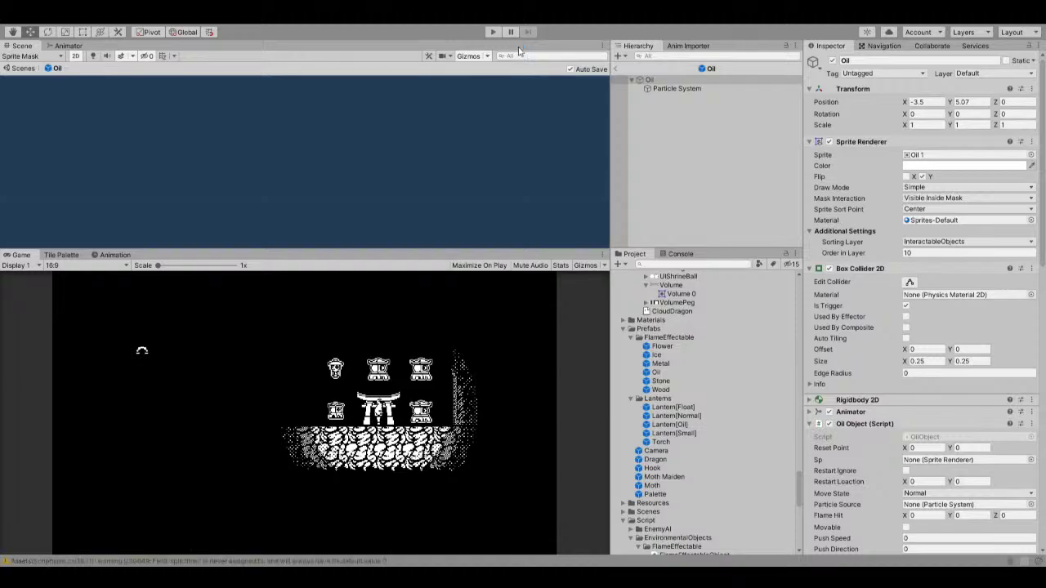
pyautogui.click(491, 32)
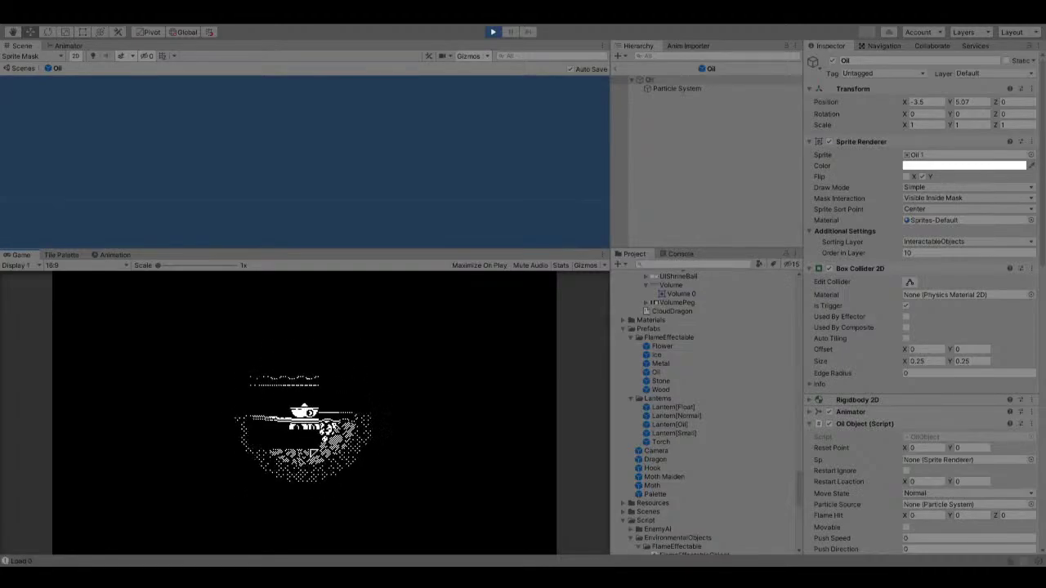
pyautogui.click(494, 32)
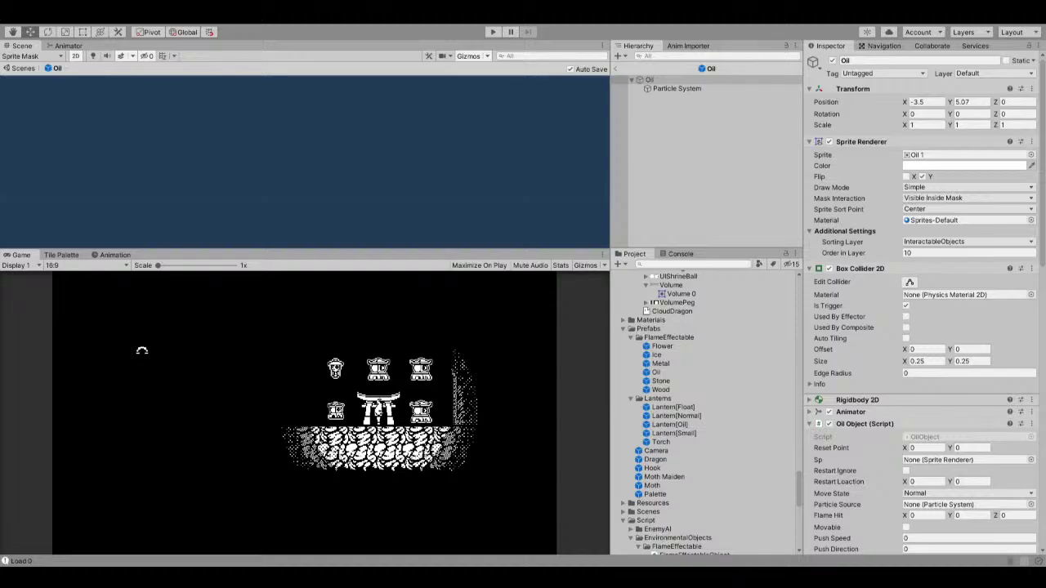
# Look through the project assets for the water files and search the project for "water".
pyautogui.click(663, 450)
pyautogui.scroll(3, 711, 425)
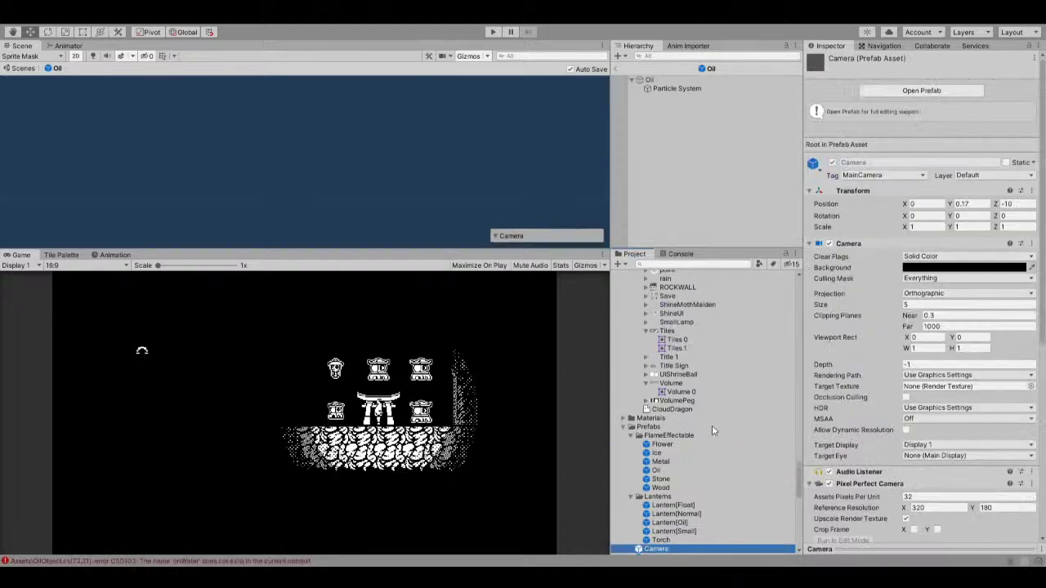
pyautogui.scroll(-15, 712, 425)
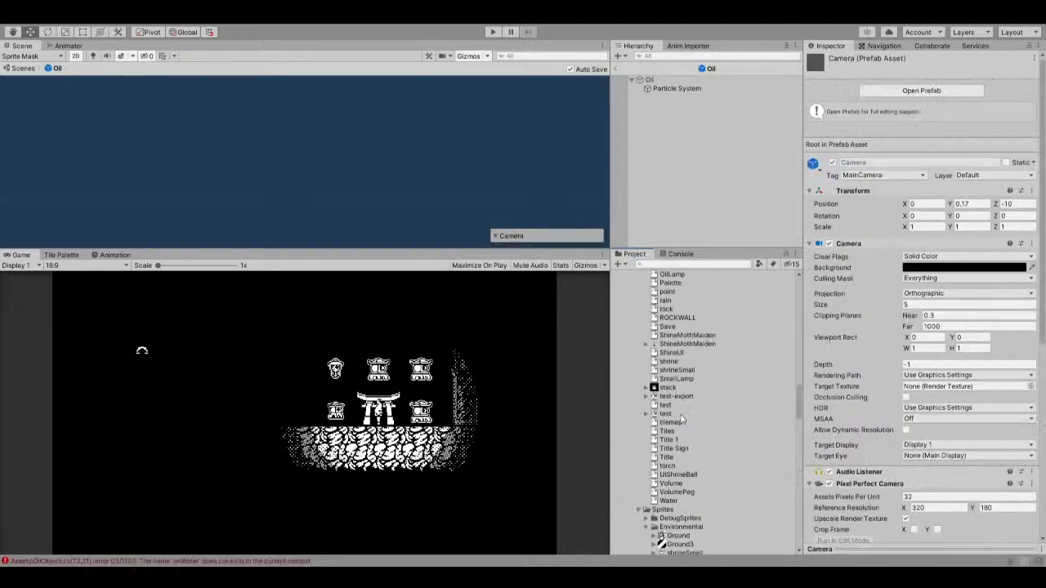
pyautogui.scroll(1, 688, 401)
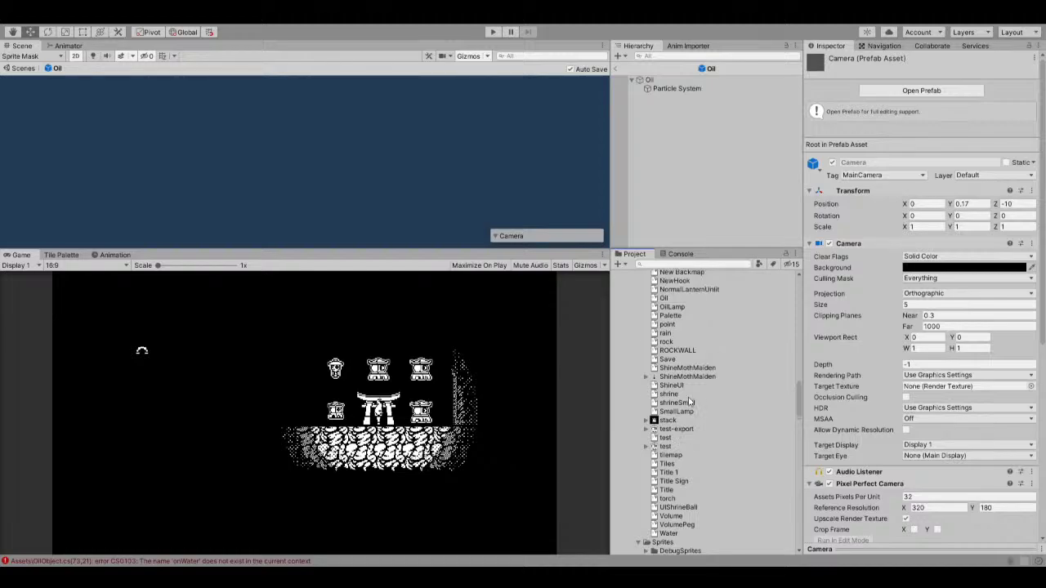
pyautogui.scroll(-10, 689, 401)
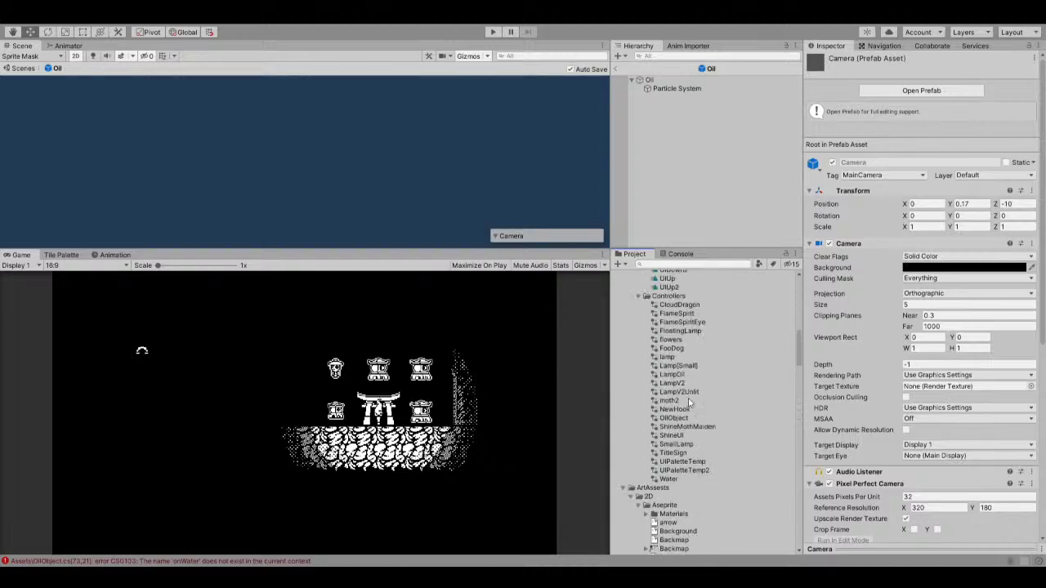
pyautogui.click(669, 263)
pyautogui.write('wa')
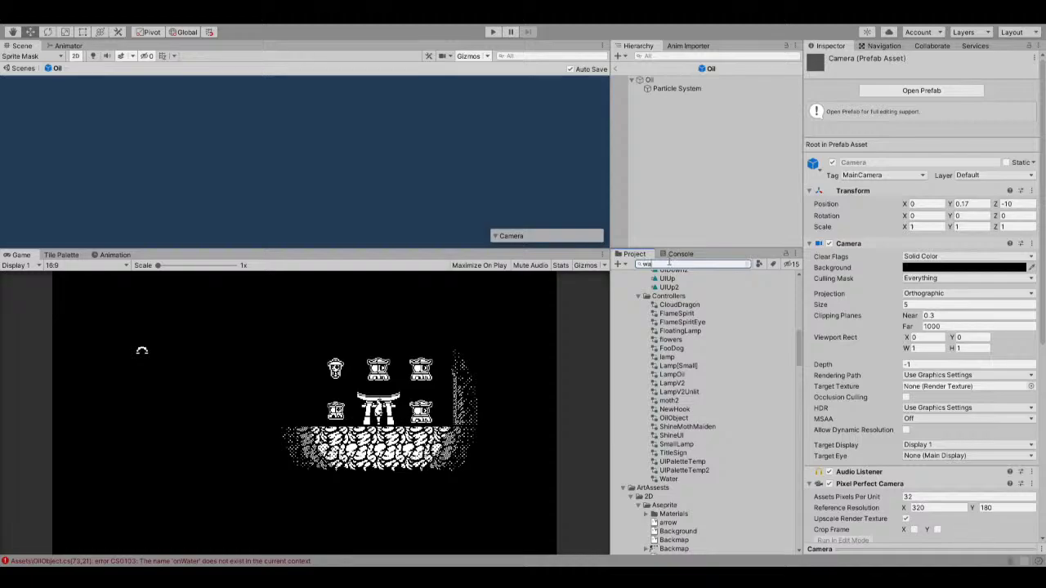
pyautogui.write('ter')
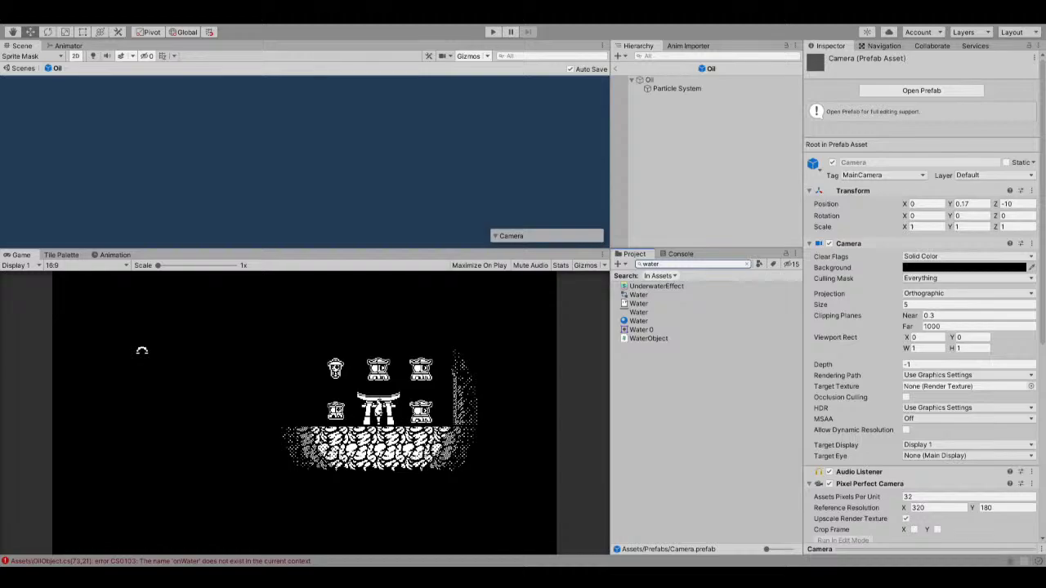
# Run the game, return from the Oil prefab to the Level One scene, and inspect the spawned oil at the water pit.
pyautogui.click(491, 32)
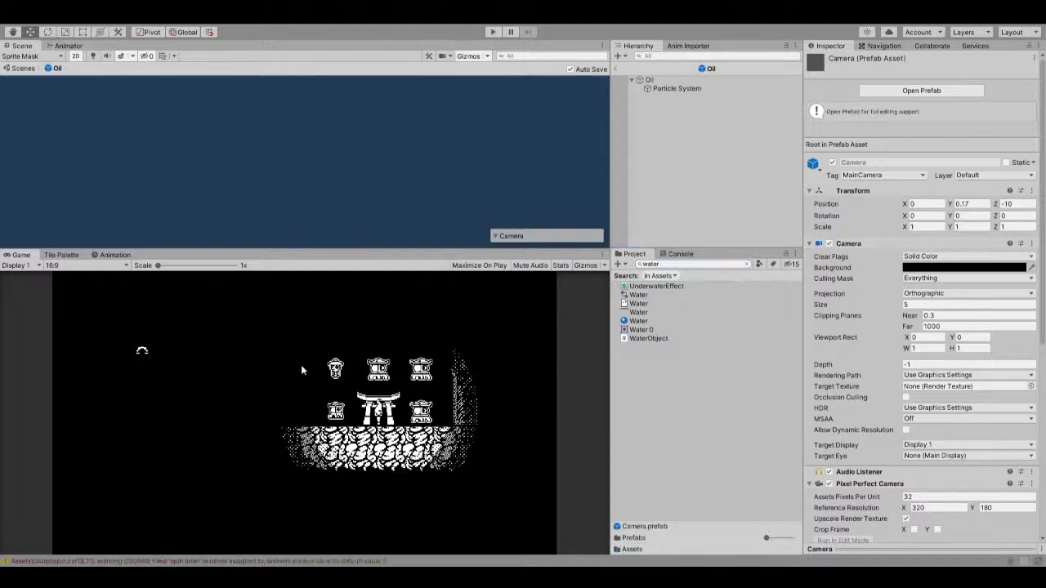
pyautogui.click(491, 32)
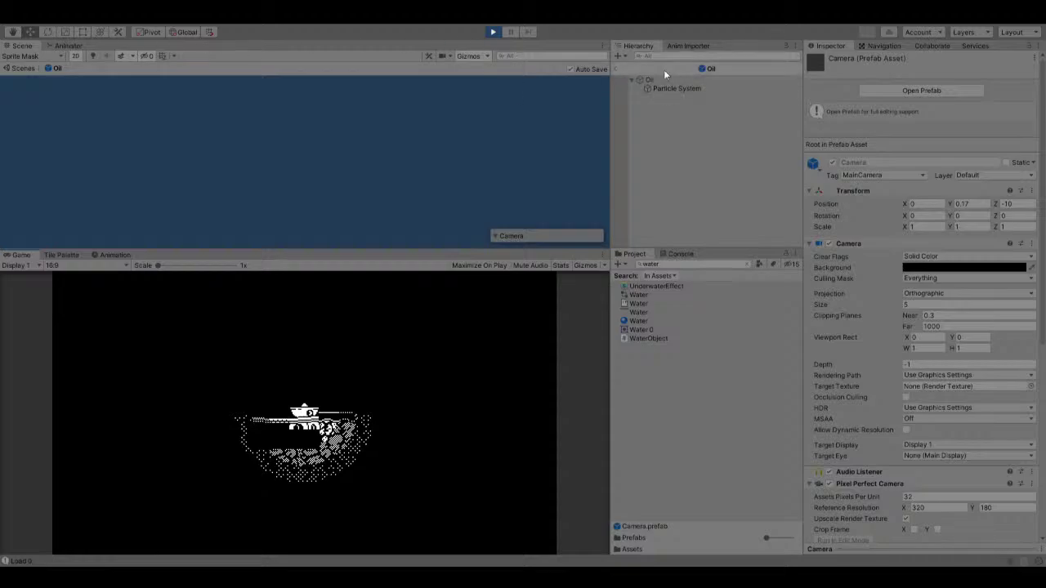
pyautogui.click(618, 67)
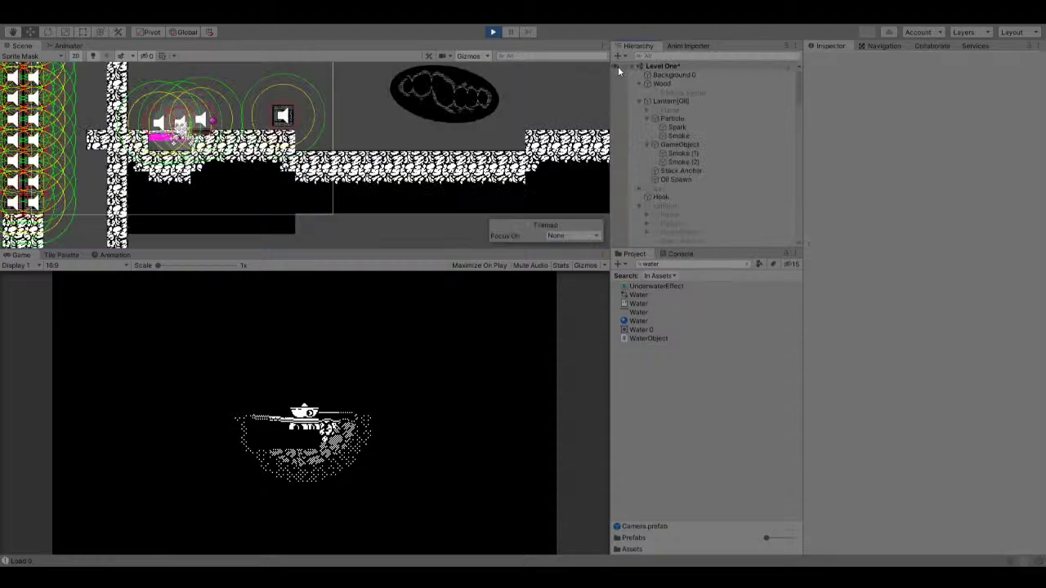
pyautogui.click(154, 141)
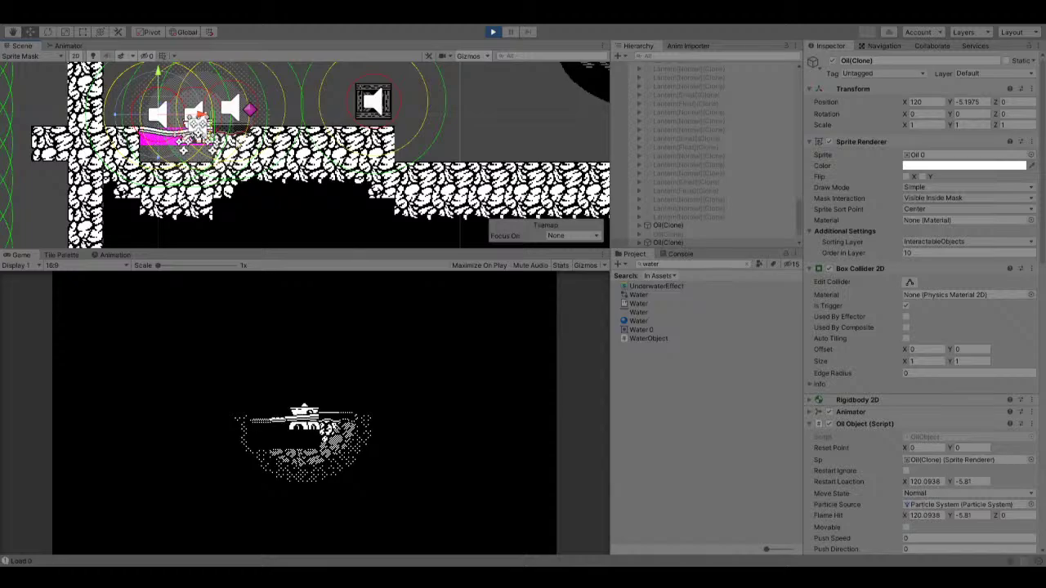
# Examine the spawned oil's remaining component settings and the UnderwaterEffect shader properties, then stop the game.
pyautogui.scroll(-4, 901, 259)
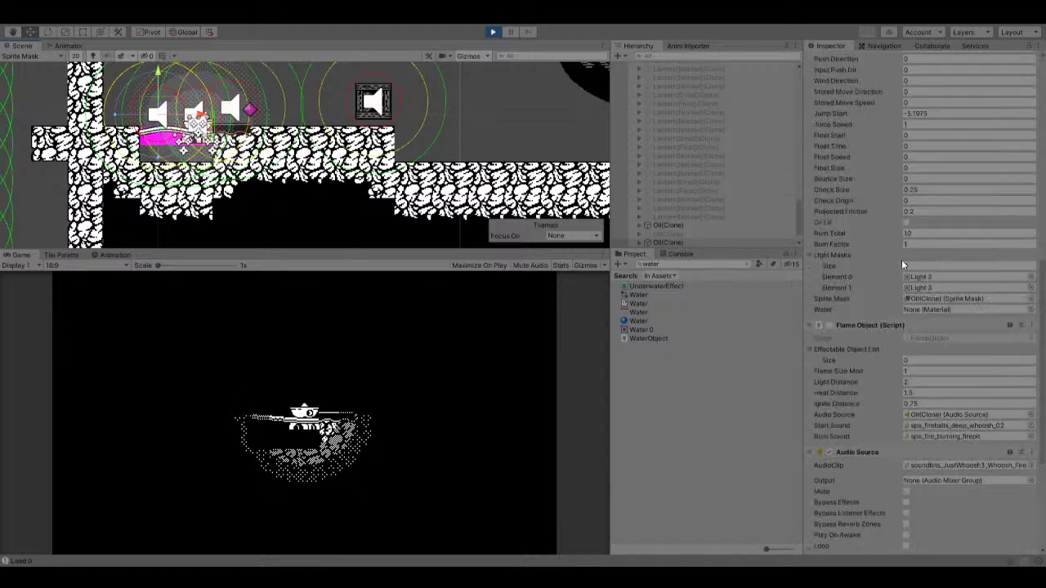
pyautogui.scroll(-4, 901, 259)
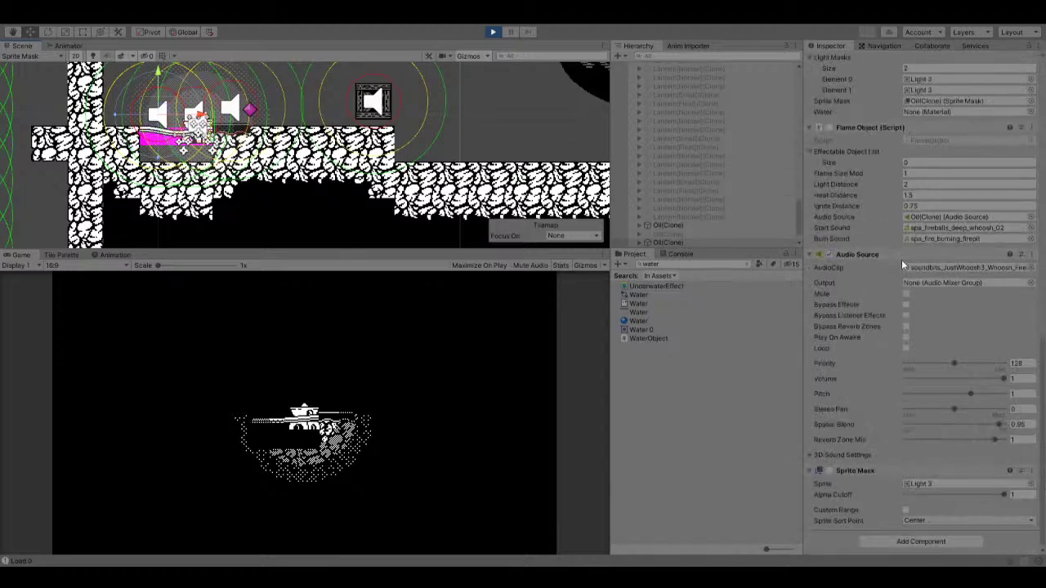
pyautogui.click(658, 286)
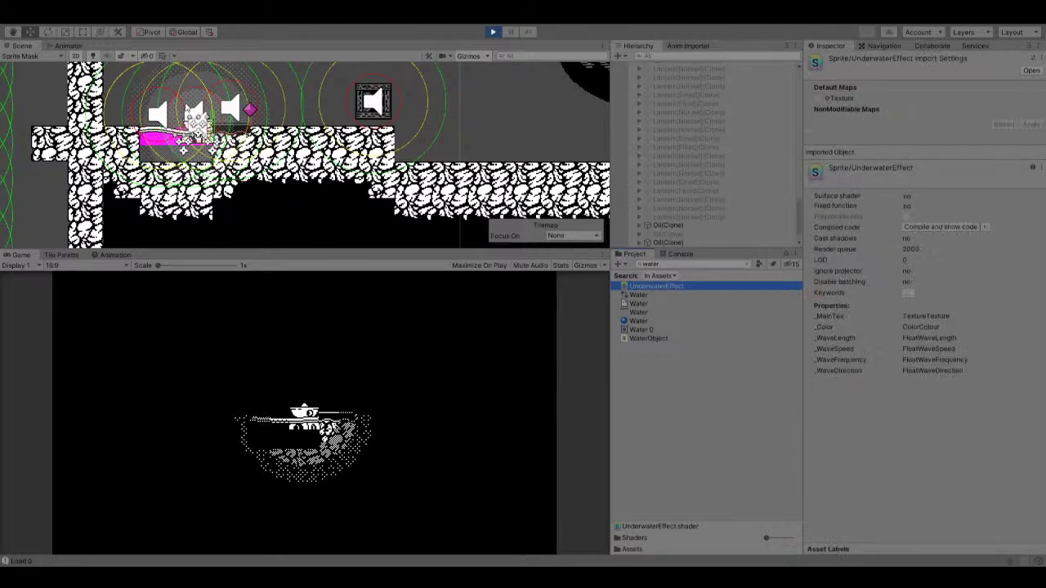
pyautogui.click(161, 140)
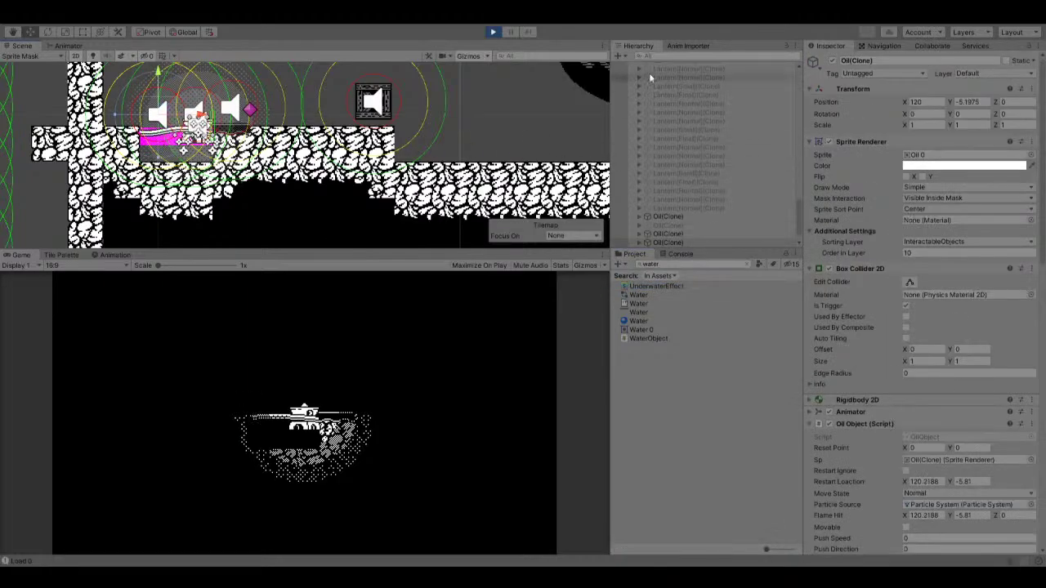
pyautogui.click(492, 32)
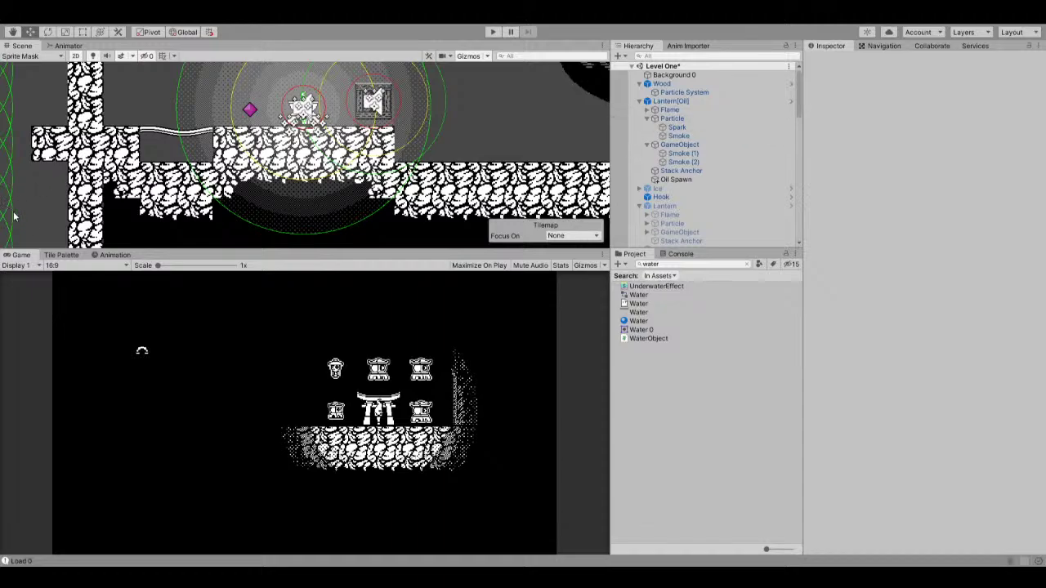
# Search the project for "oil" and show the OilGround clip's collider properties in the Animation view.
pyautogui.click(106, 256)
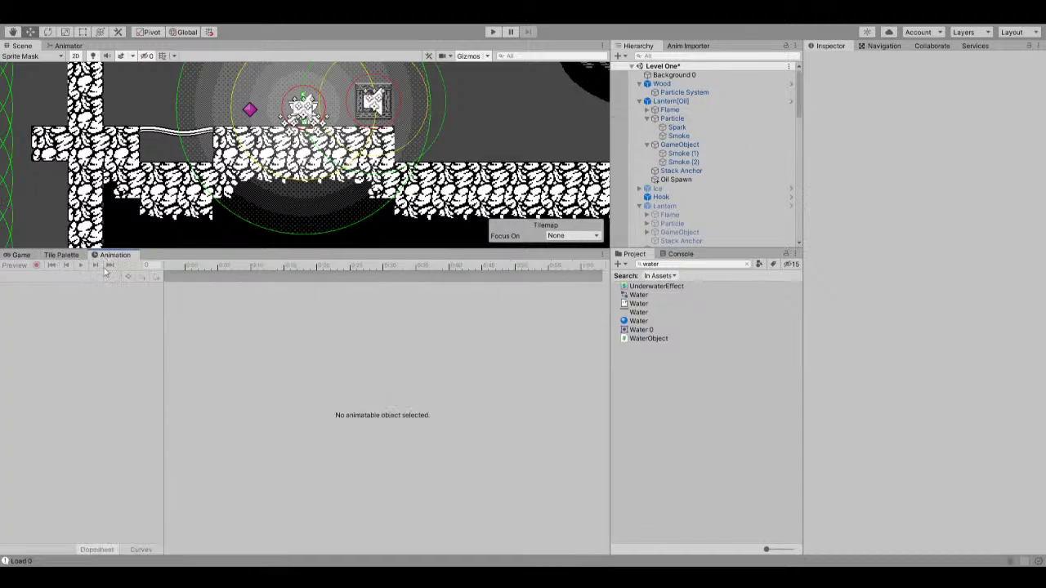
pyautogui.click(24, 255)
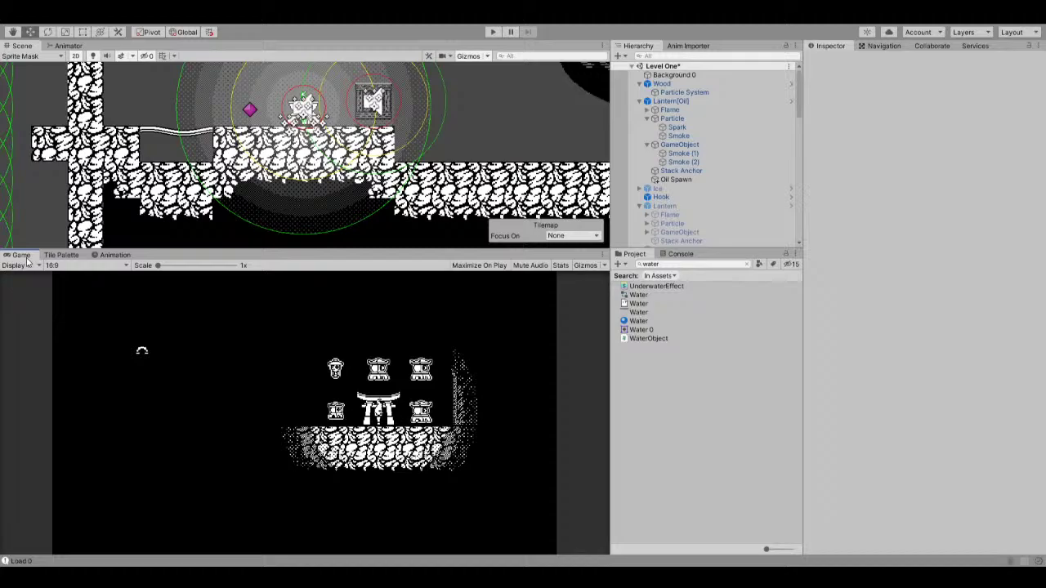
pyautogui.click(104, 257)
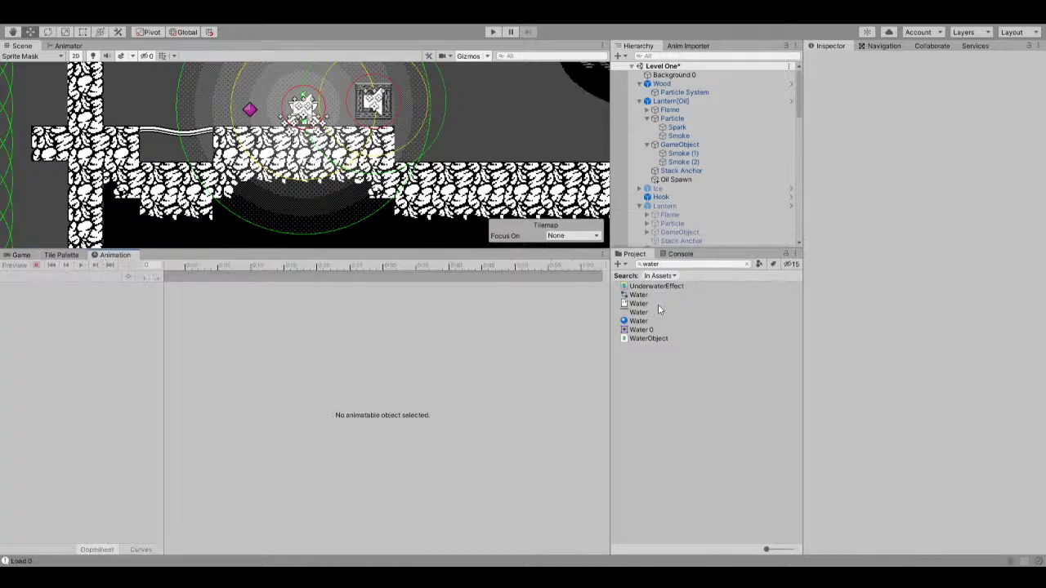
pyautogui.click(704, 264)
pyautogui.write('oil')
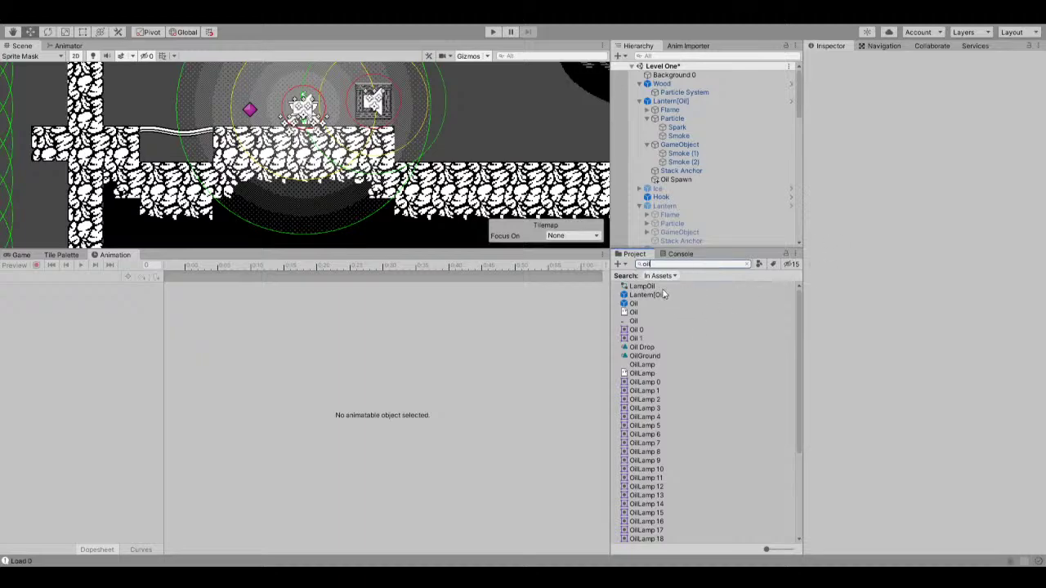
pyautogui.click(659, 357)
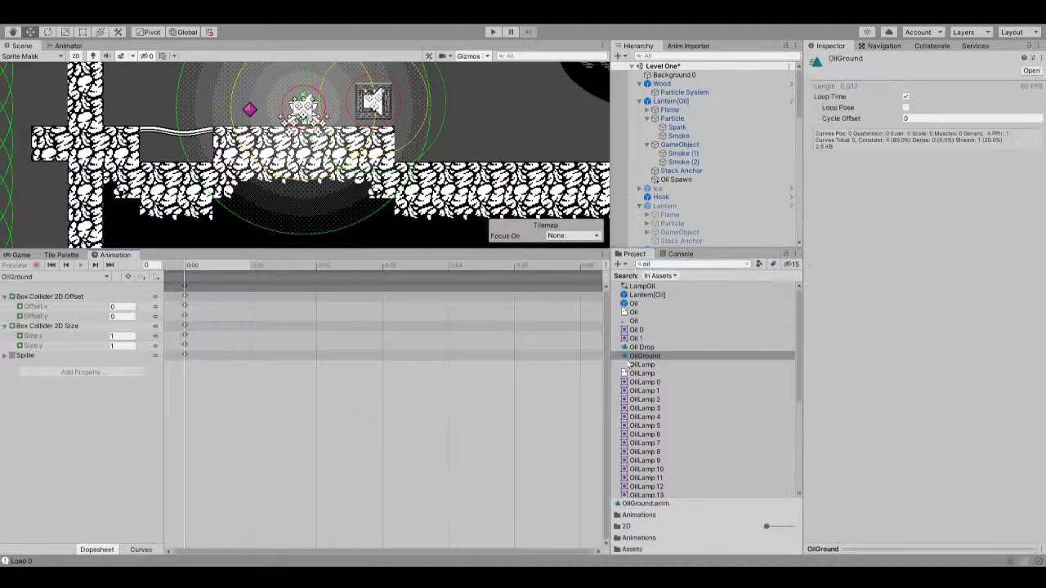
pyautogui.click(124, 346)
pyautogui.click(130, 306)
pyautogui.click(645, 356)
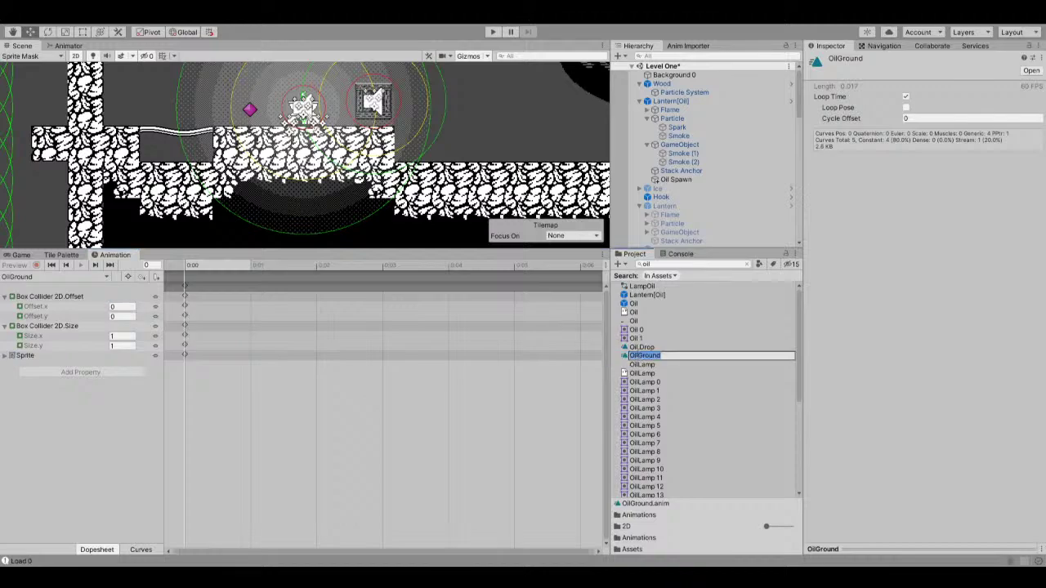
pyautogui.press('Return')
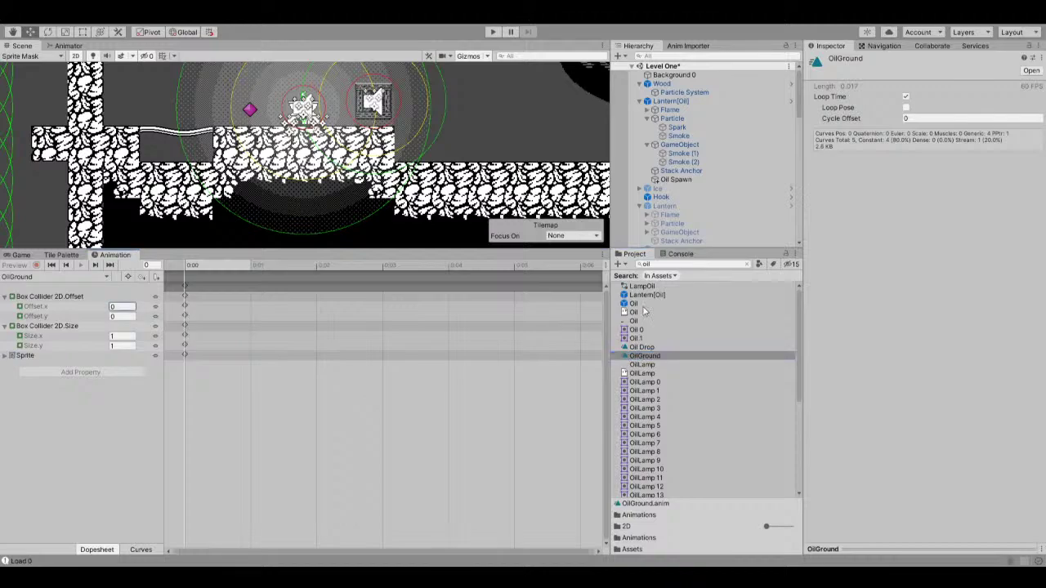
# Open the Oil prefab, frame its root Oil object in the scene, and load its OilGround clip for animation editing.
pyautogui.click(643, 305)
pyautogui.doubleClick(643, 306)
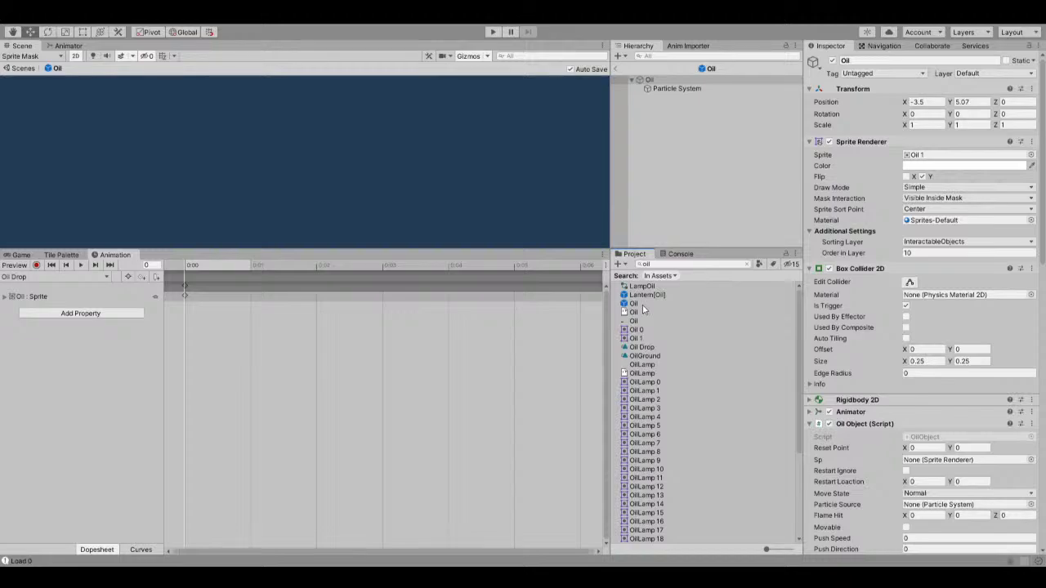
pyautogui.click(642, 305)
pyautogui.click(663, 133)
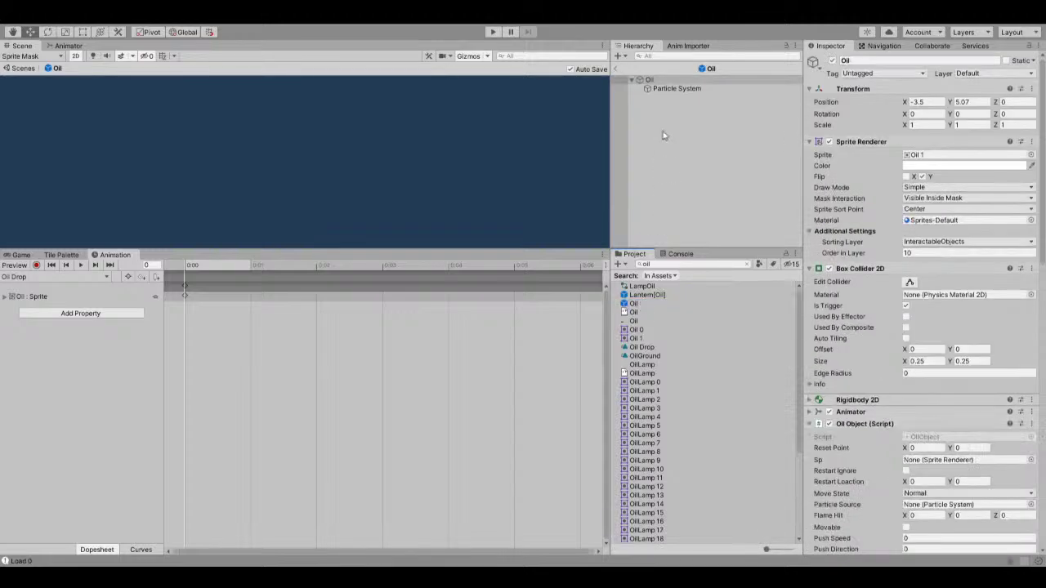
pyautogui.click(650, 79)
pyautogui.doubleClick(656, 80)
pyautogui.scroll(5, 262, 156)
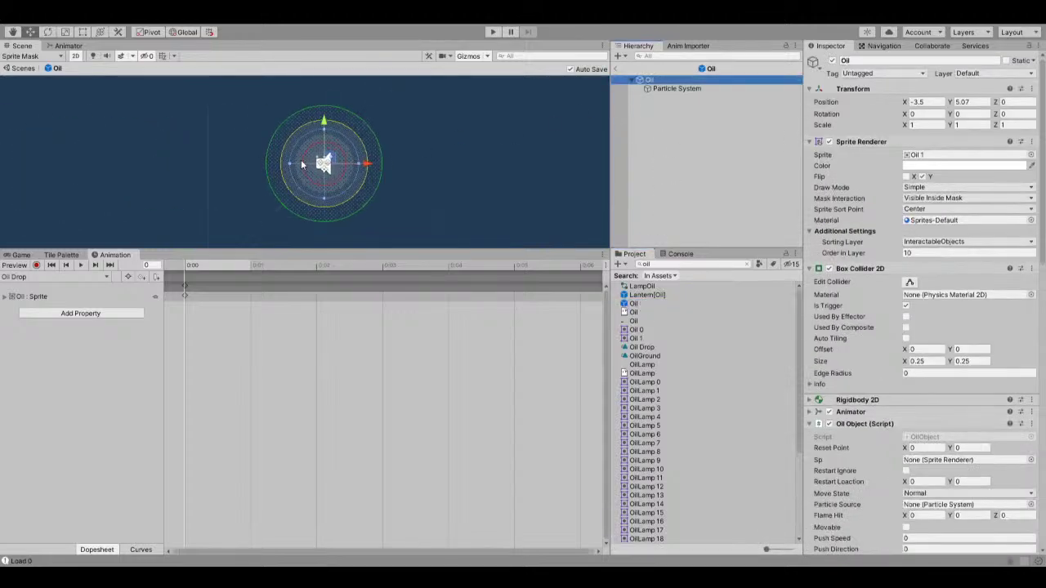
pyautogui.scroll(3, 323, 159)
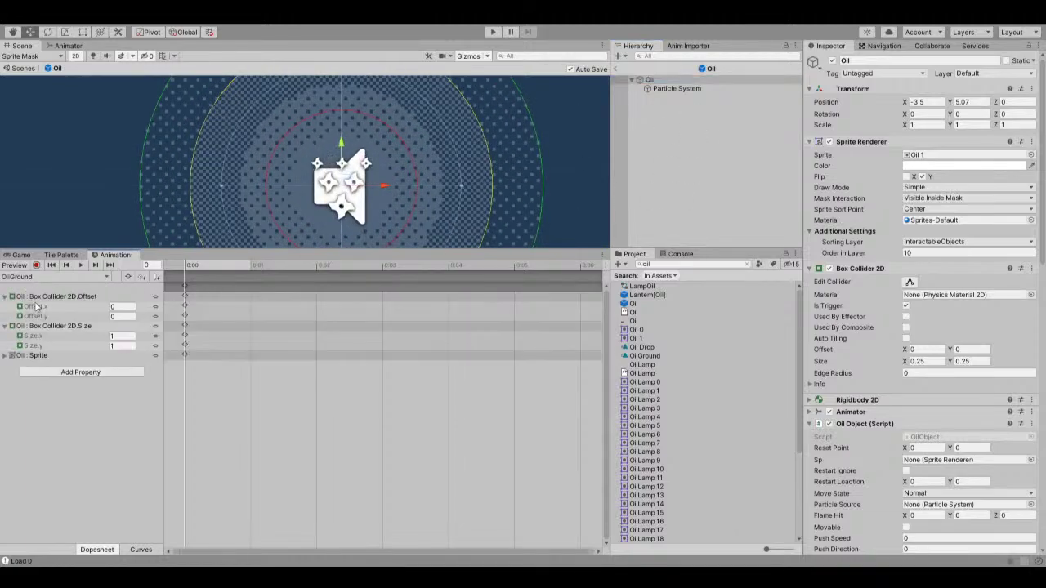
# Set the OilGround clip's box collider offset Y to -0.5 and size Y to 0.5, then return to the game view.
pyautogui.click(122, 316)
pyautogui.write('0.')
pyautogui.write('-')
pyautogui.click(121, 336)
pyautogui.press('Tab')
pyautogui.write('0.5')
pyautogui.click(19, 255)
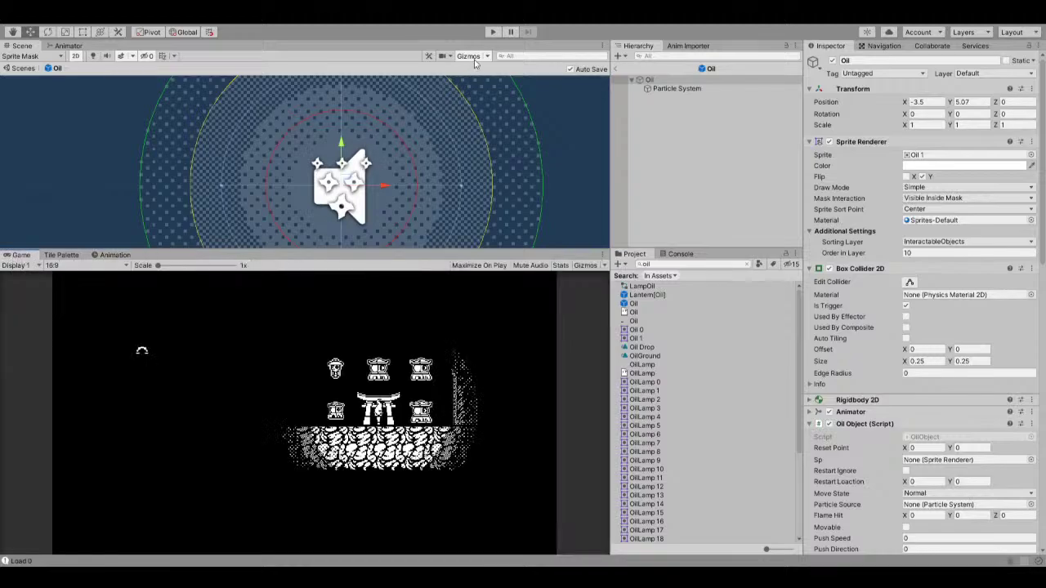
# Assign the Water material to the Water slot of the Oil prefab's Oil Object script.
pyautogui.click(492, 31)
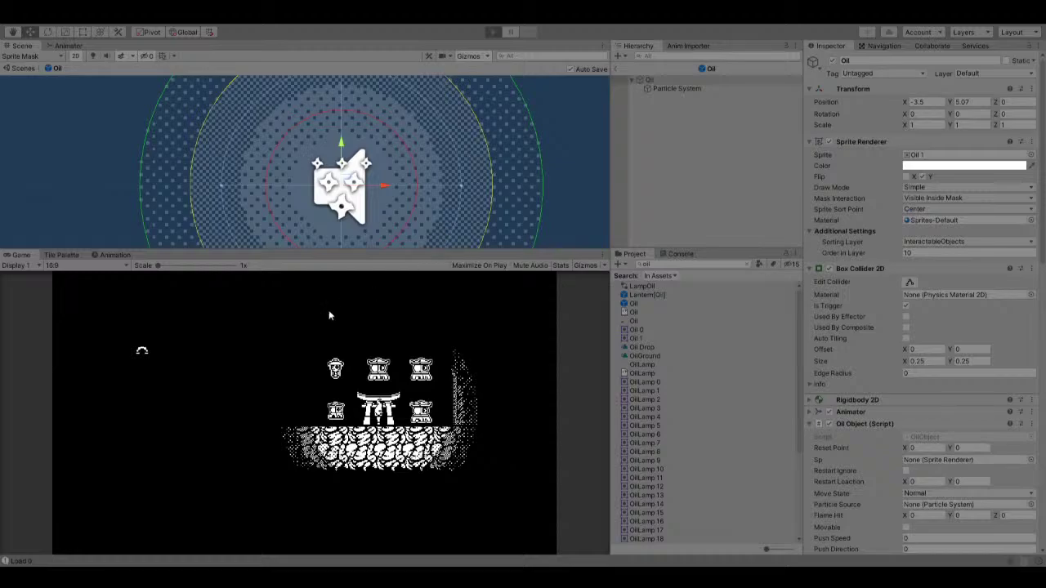
pyautogui.click(494, 32)
pyautogui.click(634, 303)
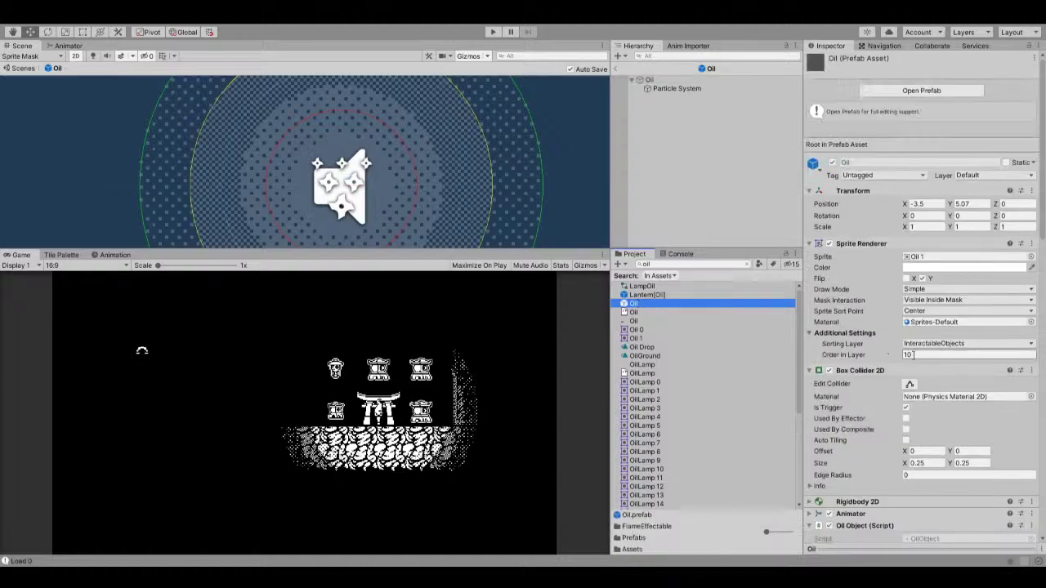
pyautogui.scroll(-15, 913, 354)
pyautogui.click(1030, 218)
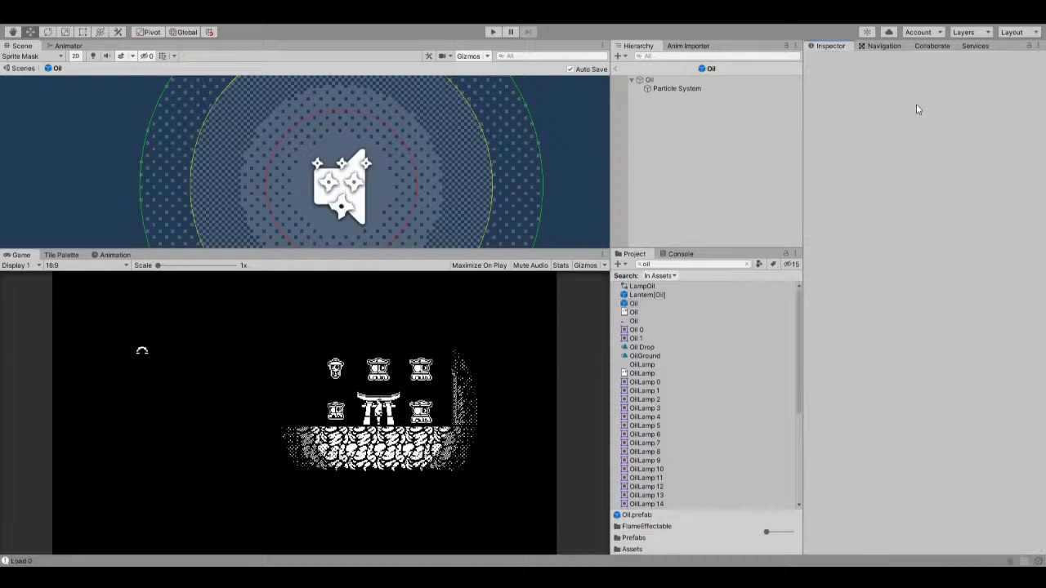
# Search the project for "water" and change the Water material's texture to the transparent image with horizontal lines near its top.
pyautogui.click(660, 416)
pyautogui.click(662, 373)
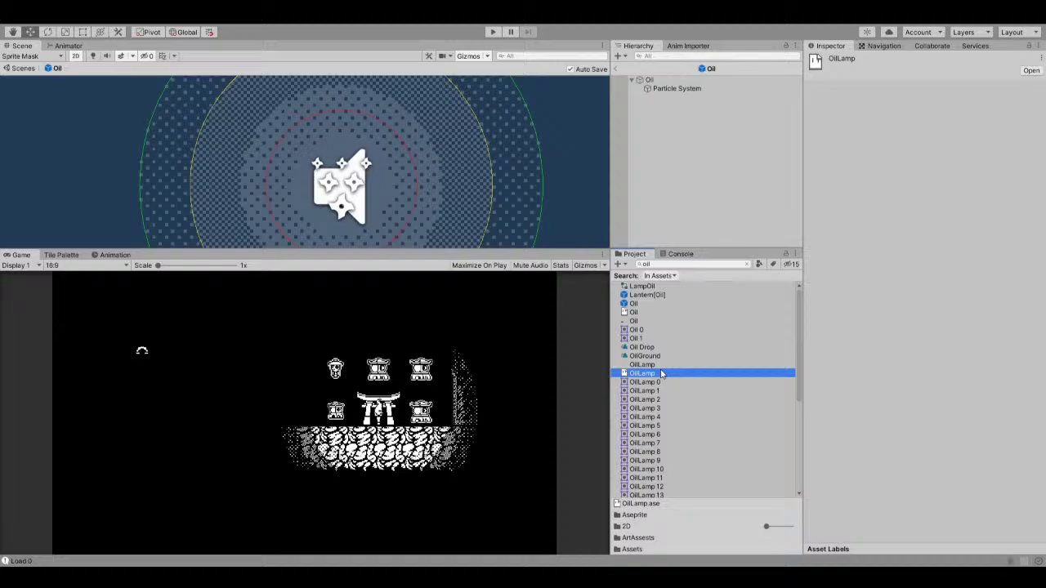
pyautogui.doubleClick(662, 264)
pyautogui.write('water')
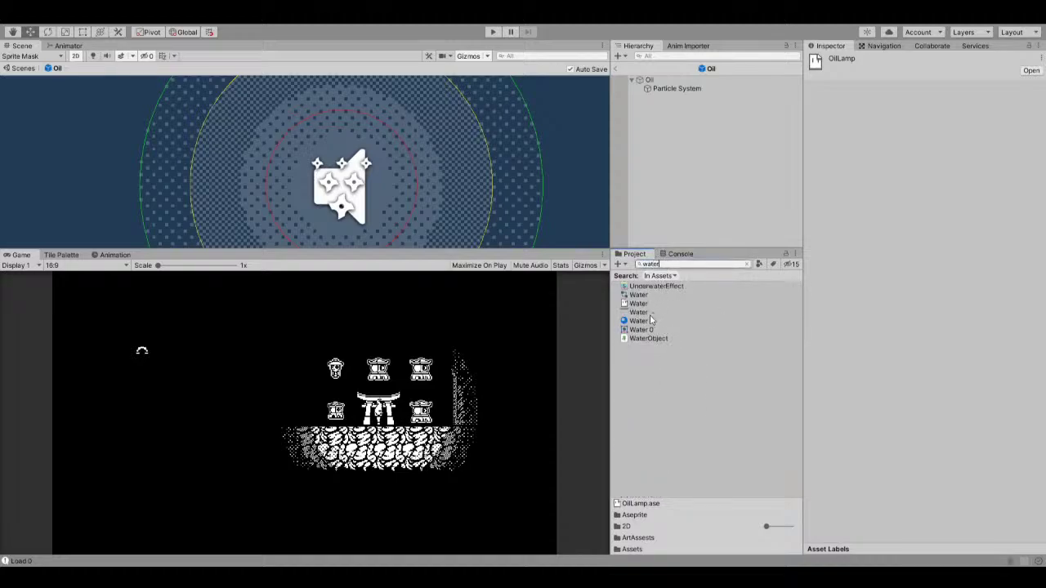
pyautogui.click(649, 321)
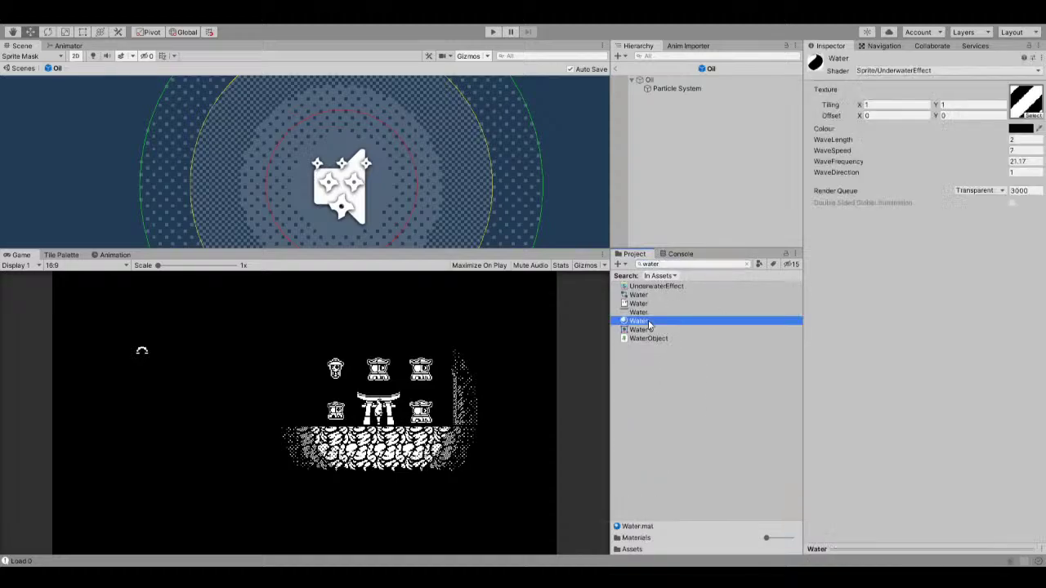
pyautogui.click(961, 139)
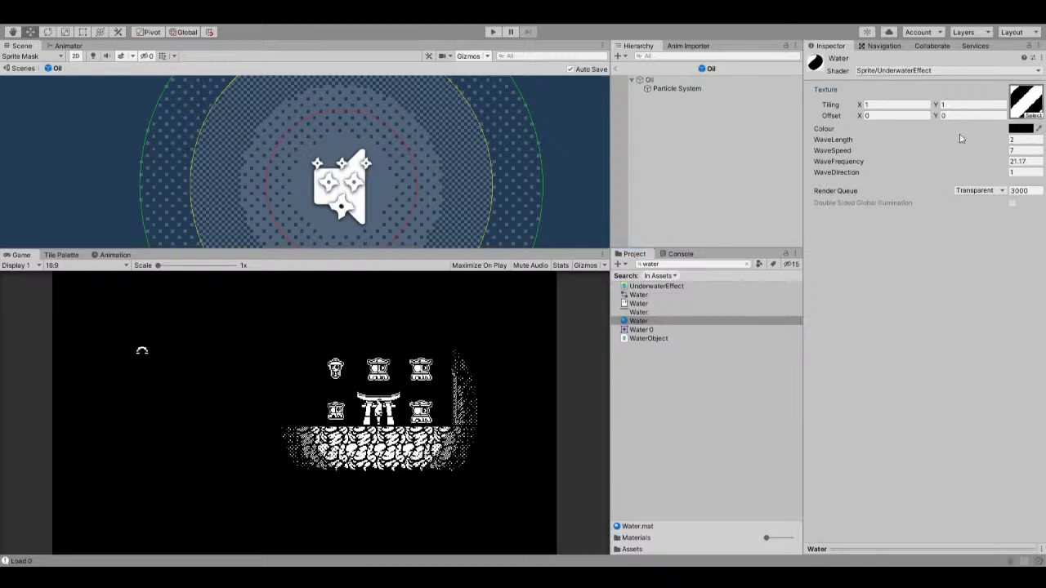
pyautogui.press('Delete')
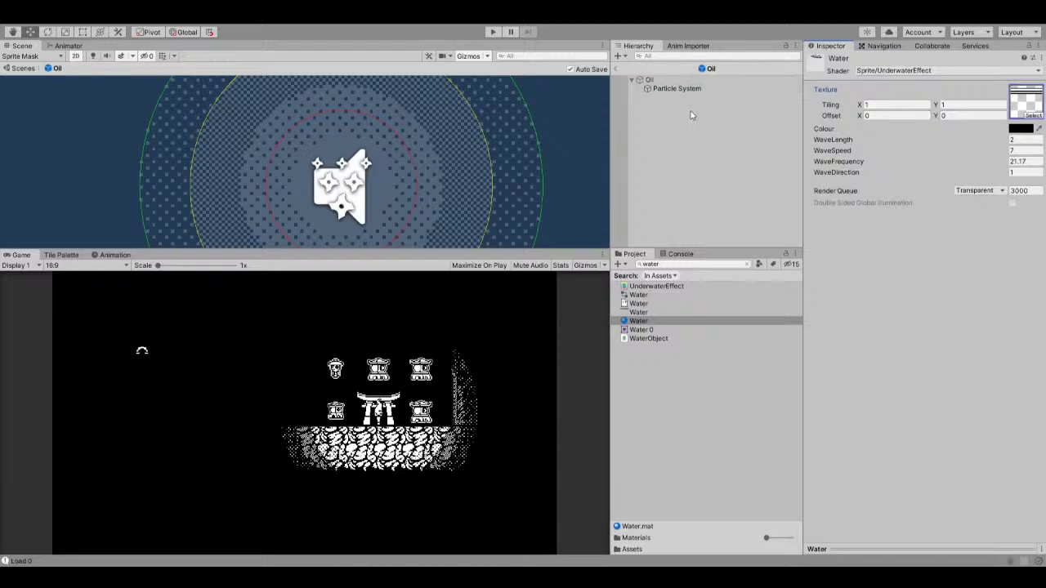
pyautogui.click(739, 99)
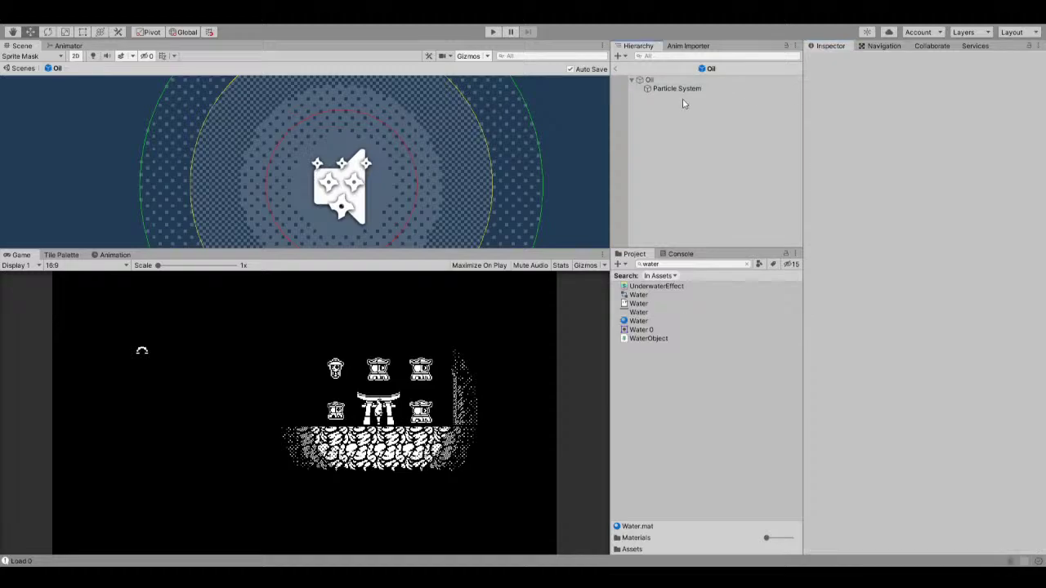
# Play-test the lantern and its oil in Level One's water pit and inspect the running Lantern[Oil] object.
pyautogui.click(614, 70)
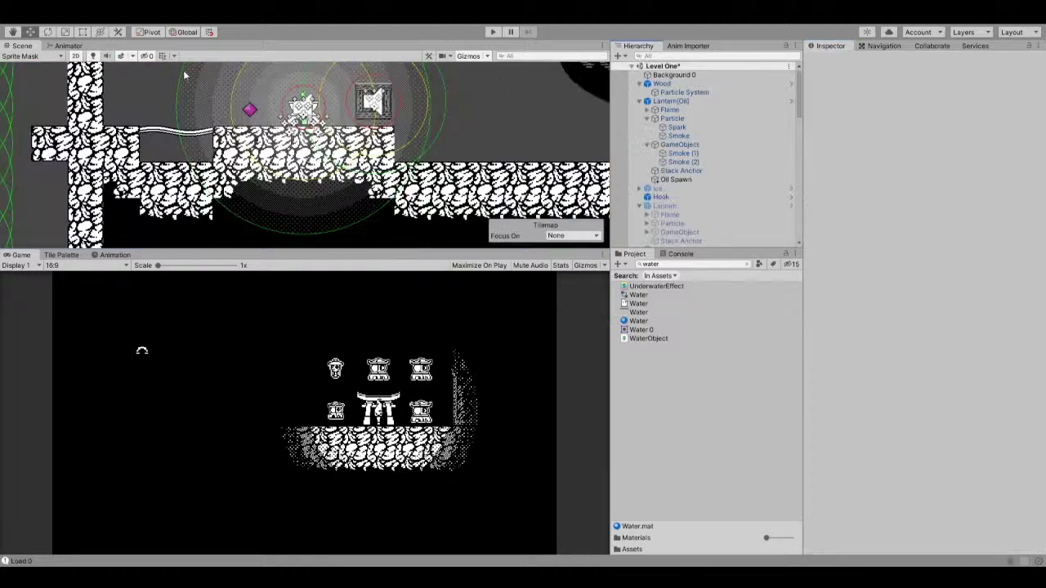
pyautogui.click(491, 32)
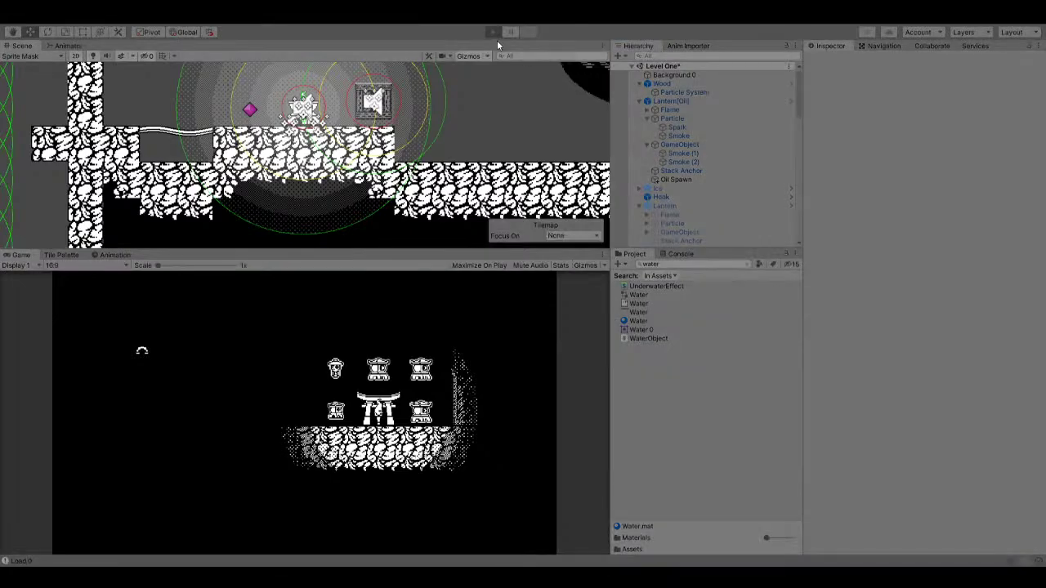
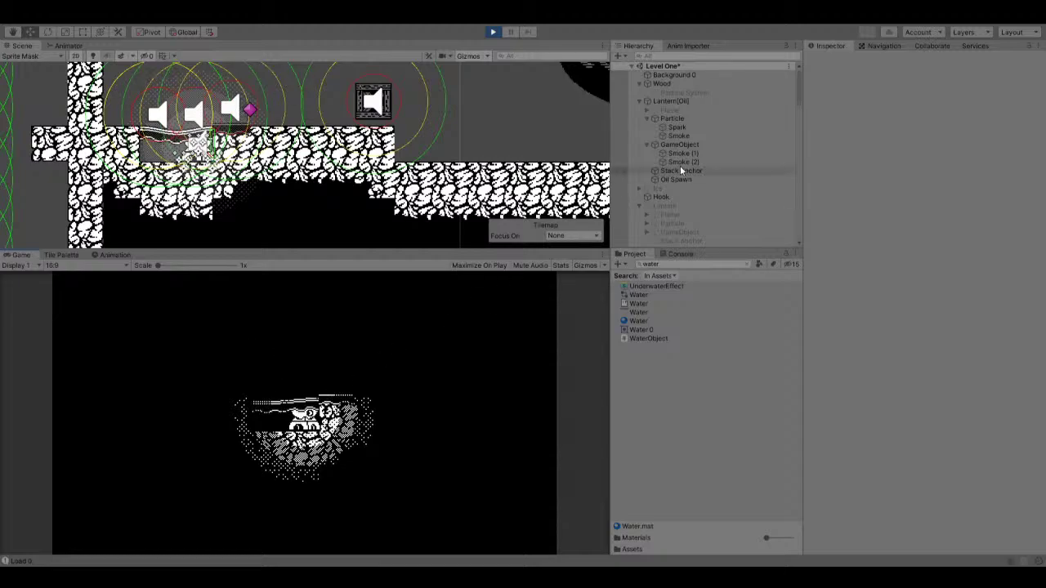
pyautogui.click(714, 101)
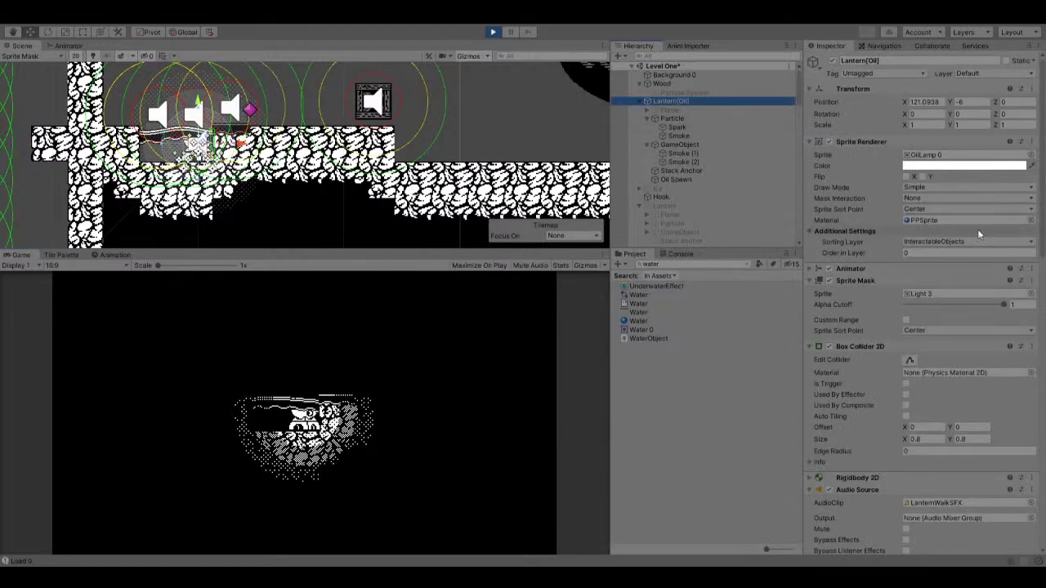
pyautogui.scroll(-10, 947, 277)
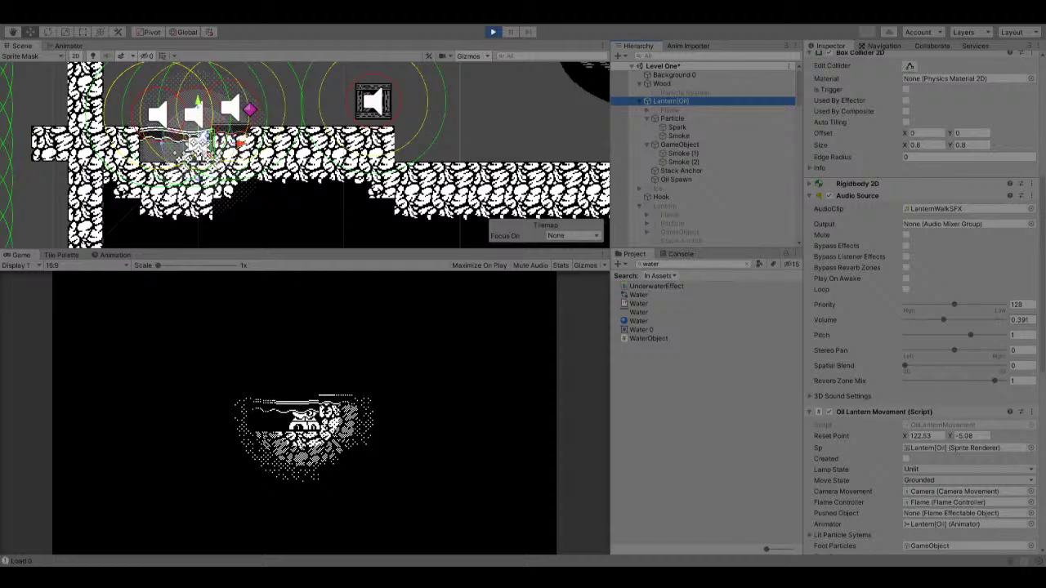
pyautogui.scroll(-5, 702, 147)
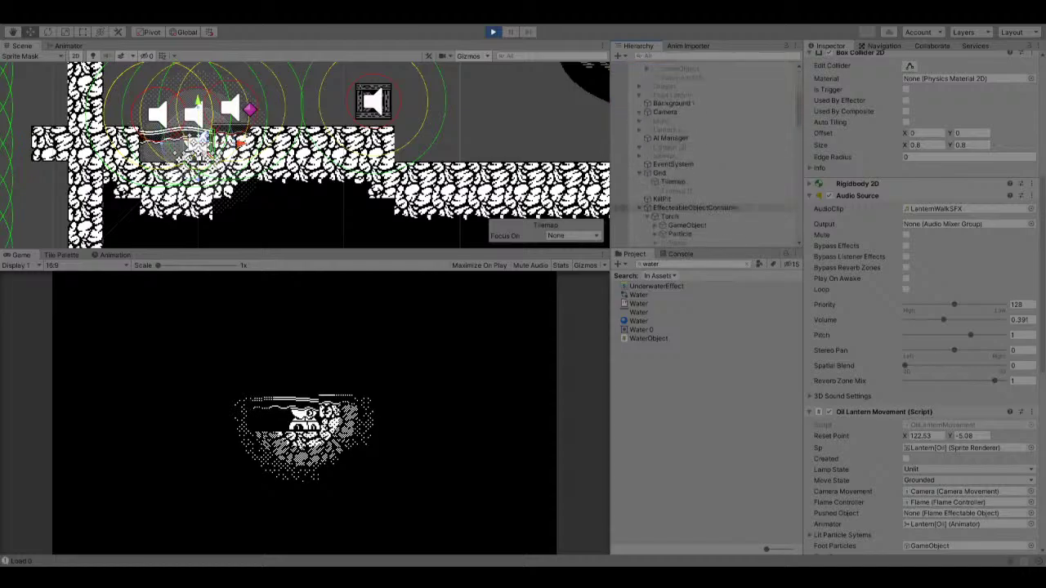
# Inspect the material, collider and script settings of the oil spawned on the water, then stop the game.
pyautogui.click(157, 139)
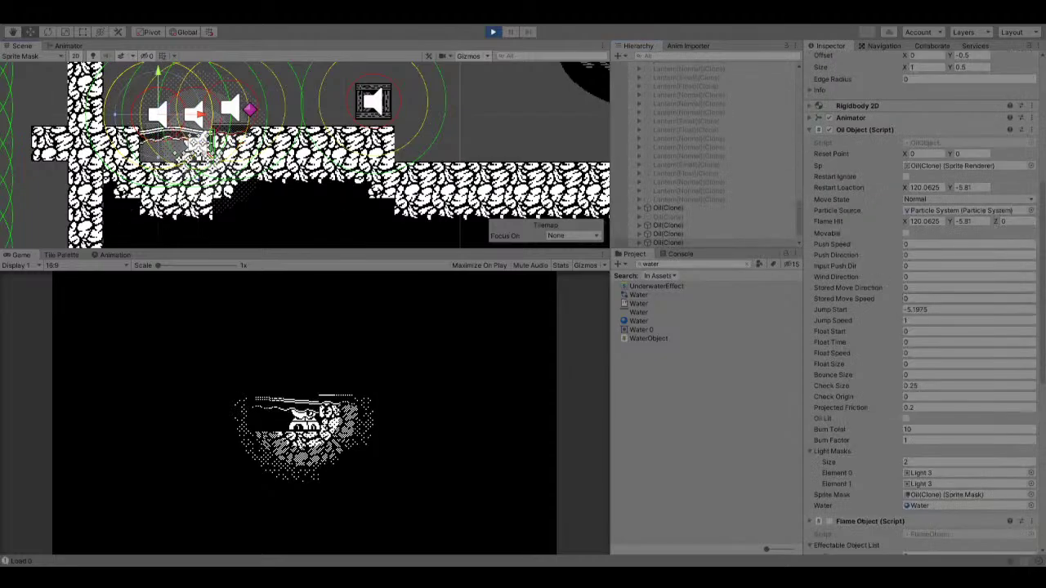
pyautogui.scroll(5, 880, 262)
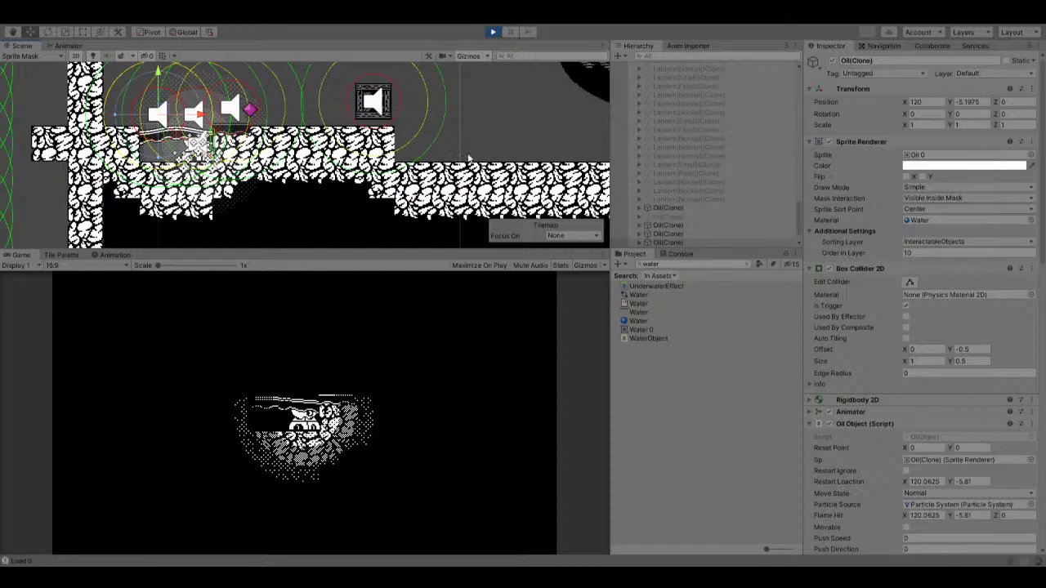
pyautogui.click(492, 32)
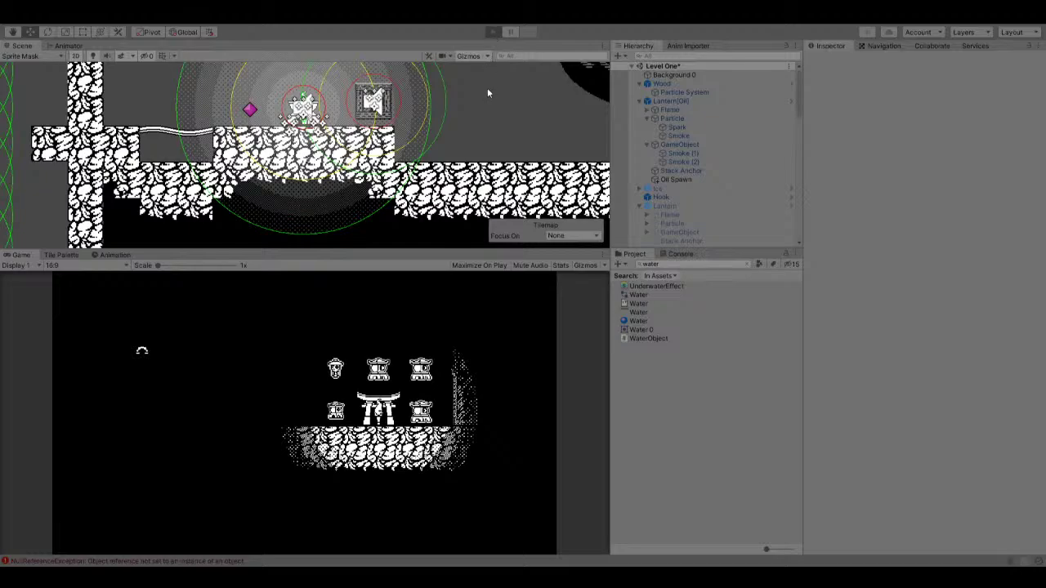
# Play-test the lantern and its oil in Level One's water pit twice and inspect the running Lantern[Oil] object.
pyautogui.hotkey('ctrl', 'p')
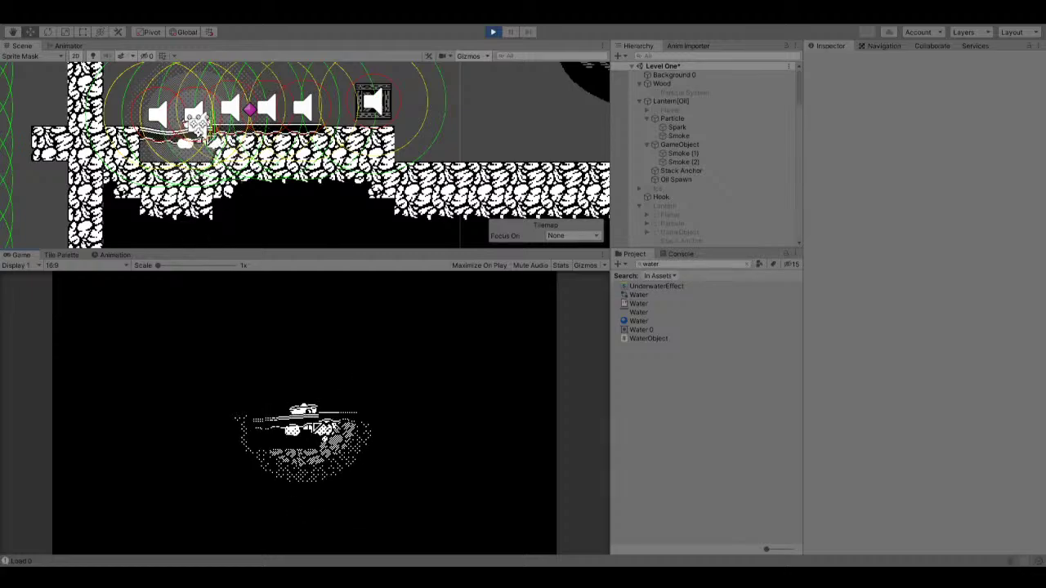
pyautogui.click(498, 32)
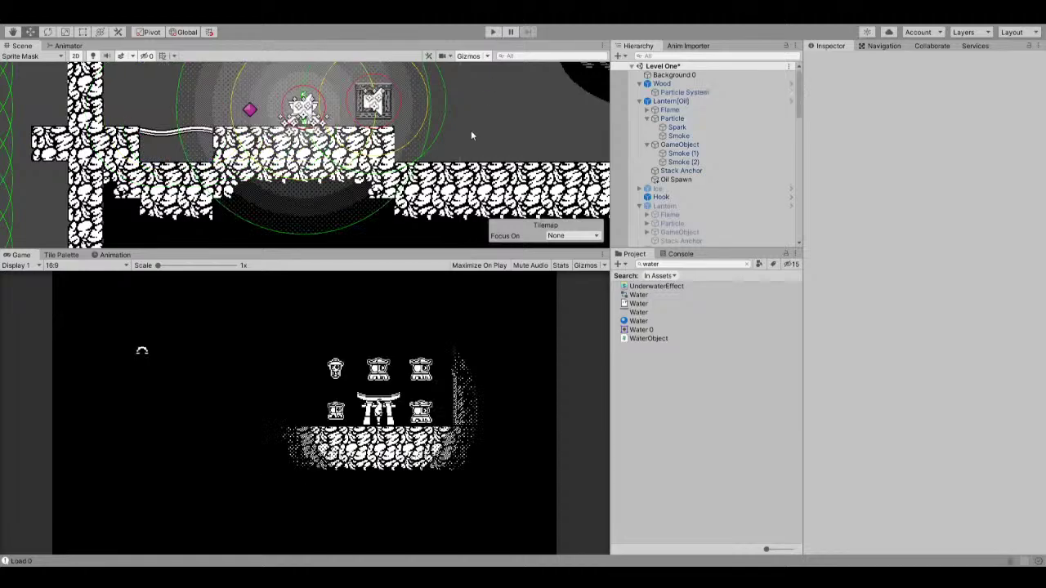
pyautogui.click(493, 32)
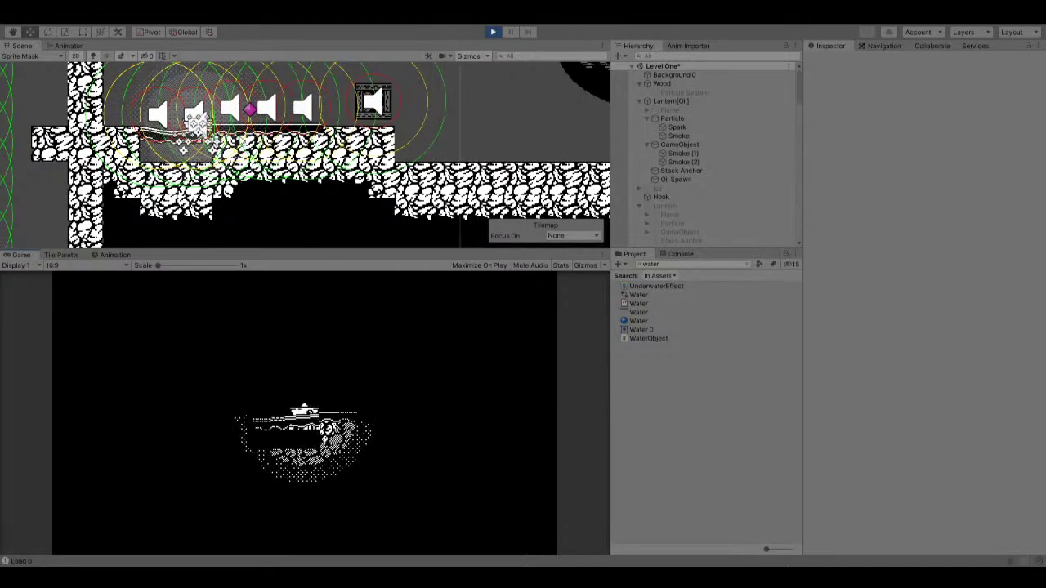
pyautogui.click(670, 100)
pyautogui.click(493, 32)
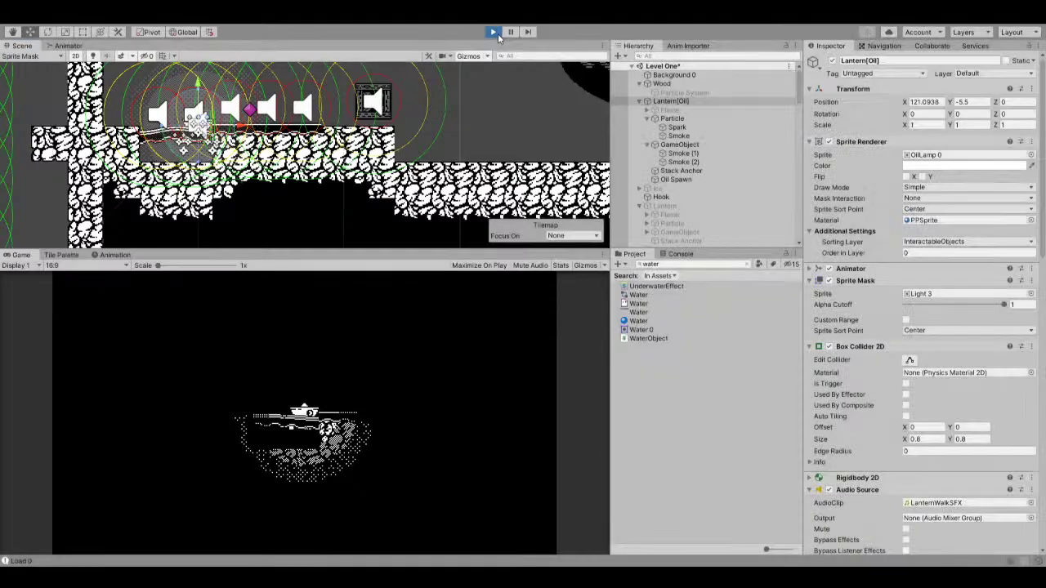
# Search the project for "oil" and set the OilGround animation's Box Collider 2D Size.x to 0.8.
pyautogui.click(118, 255)
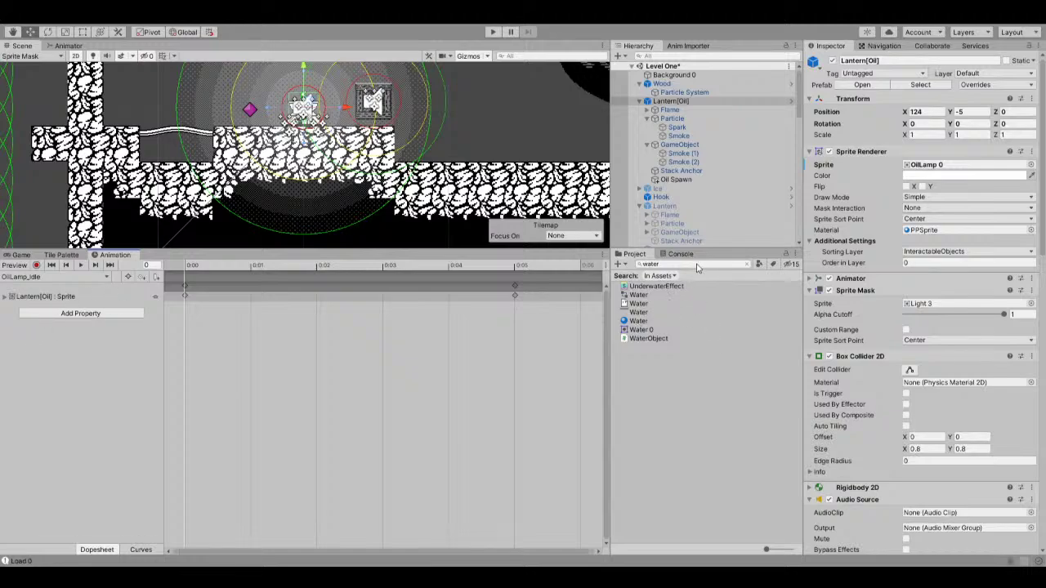
pyautogui.click(745, 264)
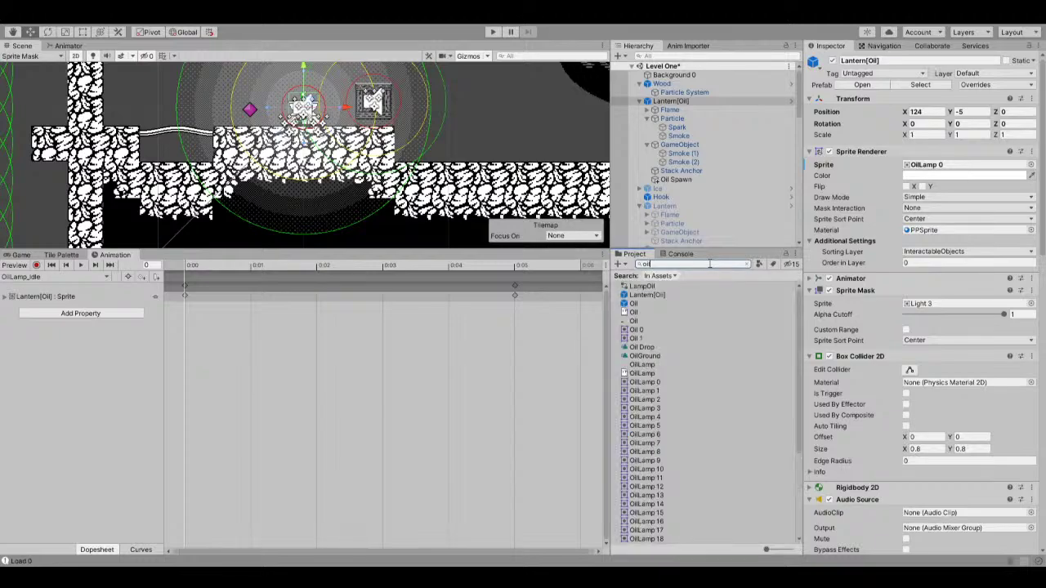
pyautogui.click(641, 304)
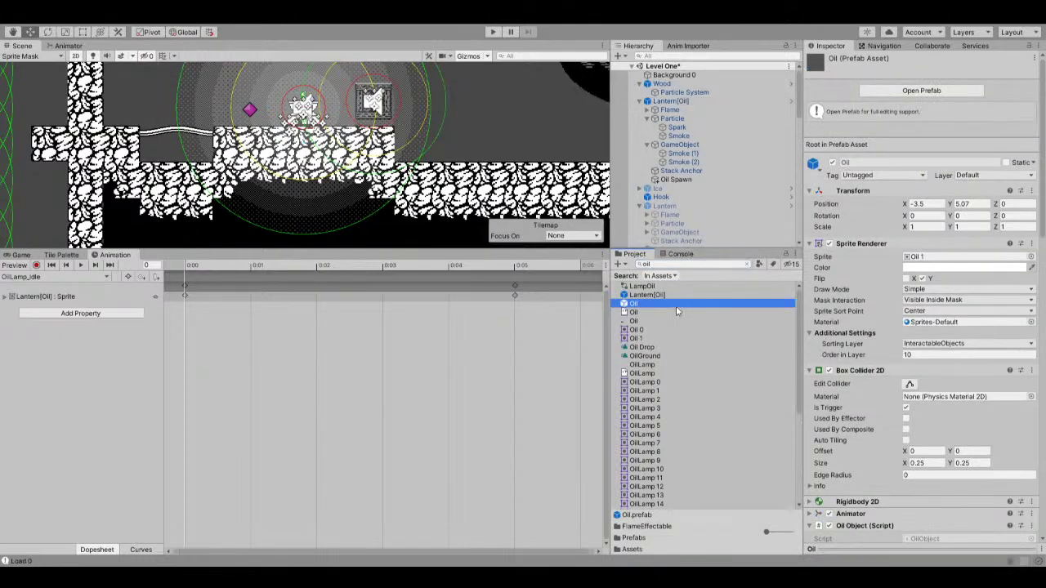
pyautogui.click(667, 357)
pyautogui.click(124, 335)
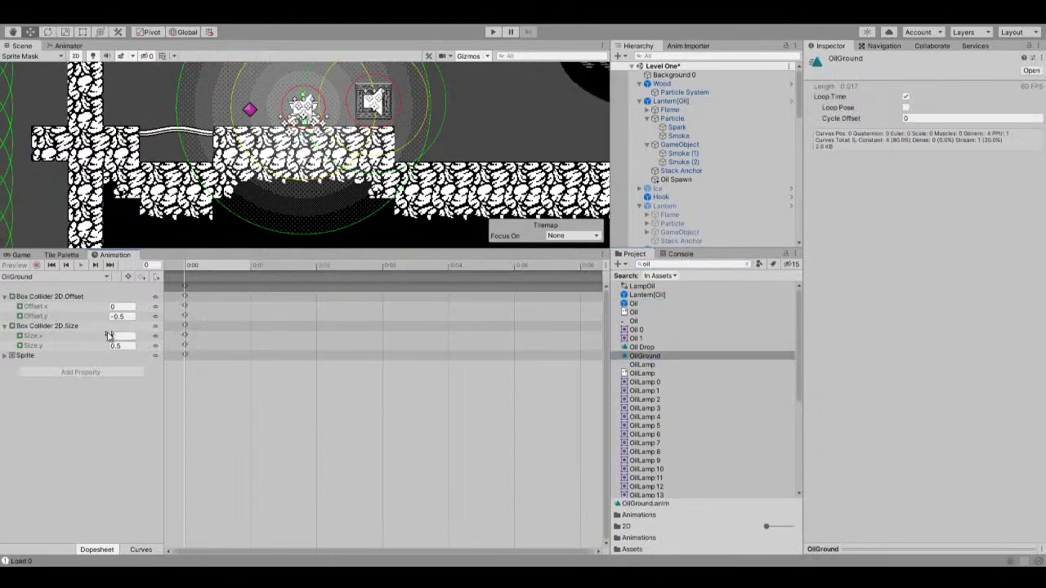
pyautogui.write('0.5')
pyautogui.press('BackSpace')
pyautogui.write('8')
# Play-test the oil on the water, inspect the spawned oil's settings, and stop the game.
pyautogui.click(496, 32)
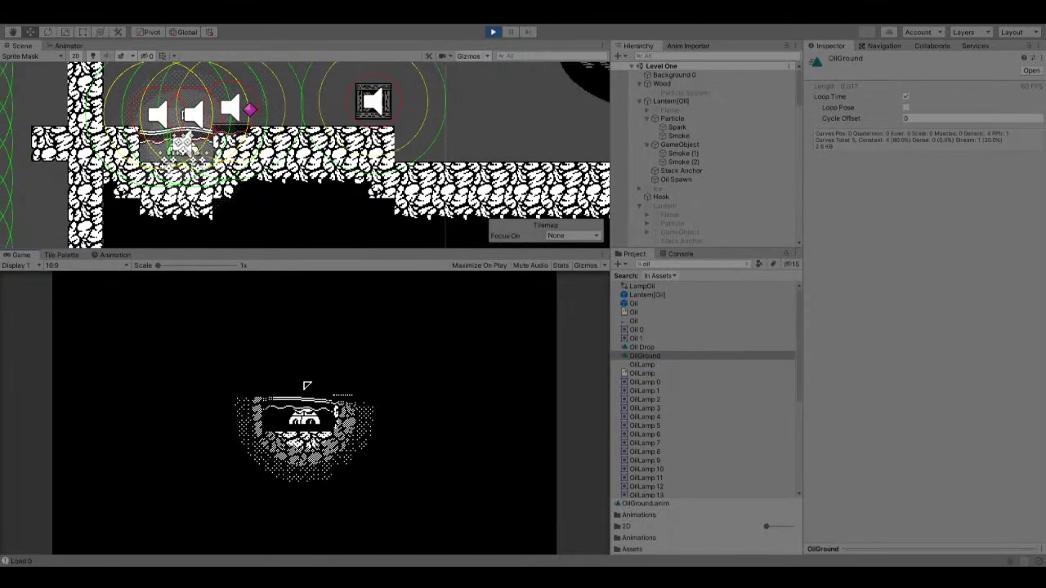
pyautogui.click(249, 109)
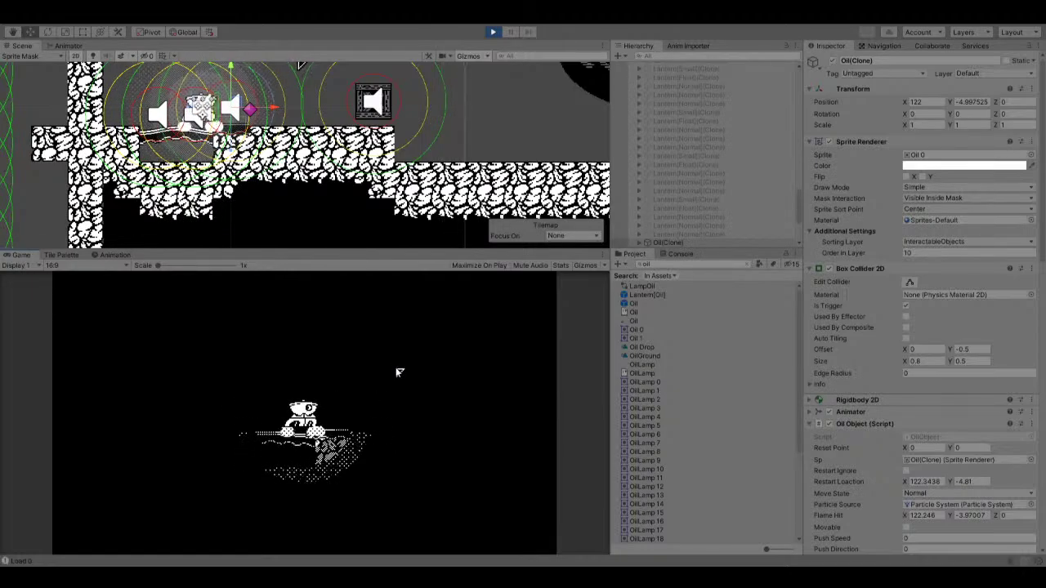
pyautogui.click(500, 32)
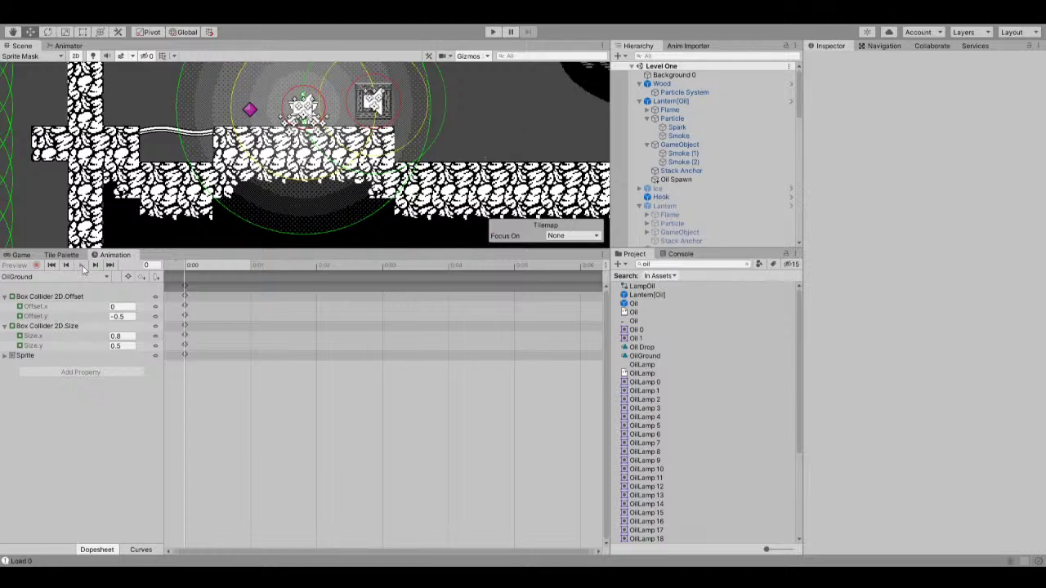
# Duplicate the small pit's water object and move the copy across to the wide pit at about X 132.5.
pyautogui.click(149, 132)
pyautogui.scroll(-5, 155, 136)
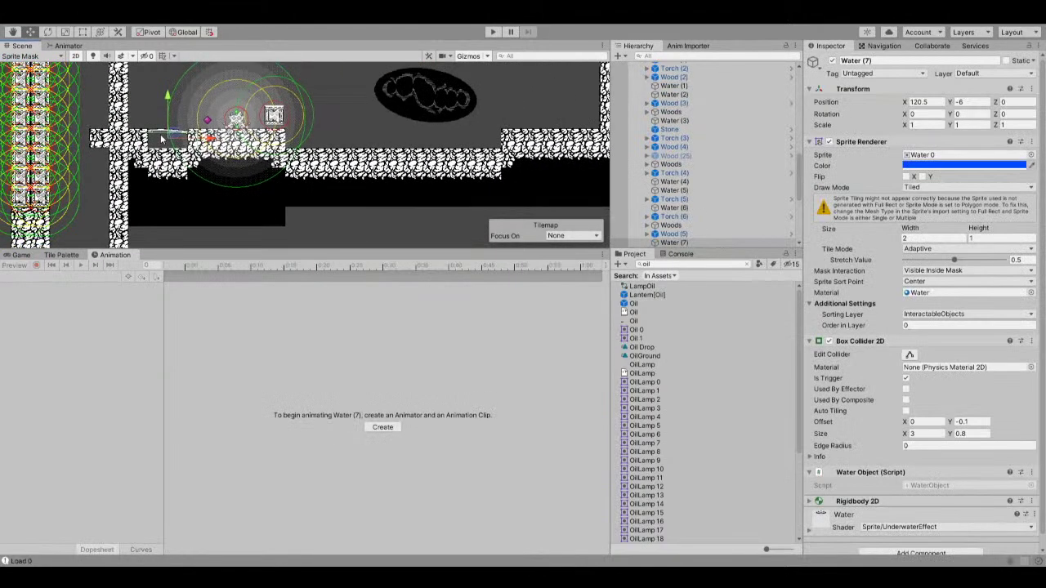
pyautogui.hotkey('ctrl', 'd')
pyautogui.moveTo(214, 144); pyautogui.dragTo(445, 140)
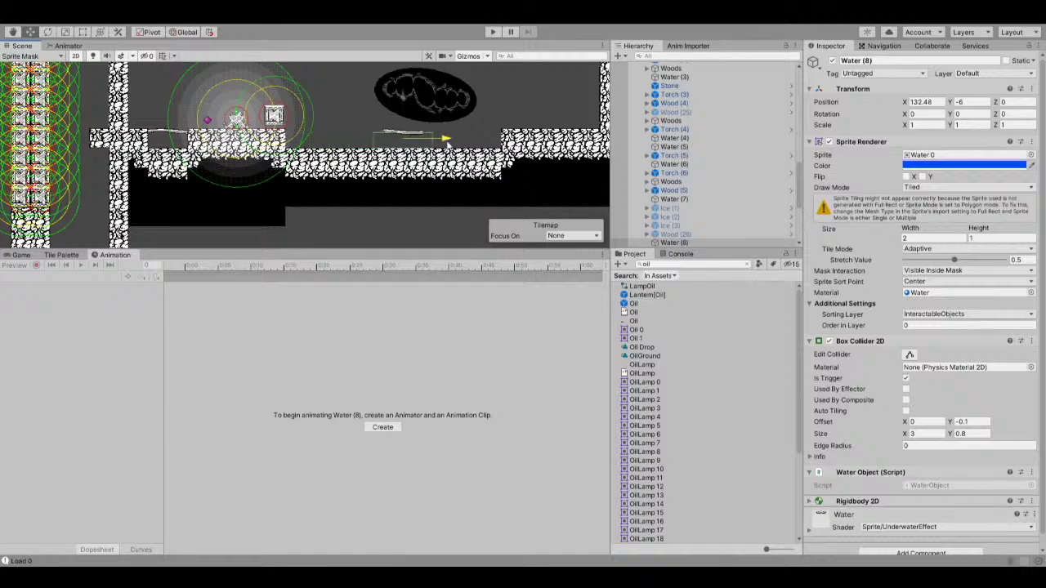
# Set the copied water's sprite width to 12 and shift it to about X 132.03 to span the wide pit.
pyautogui.click(953, 238)
pyautogui.write('10')
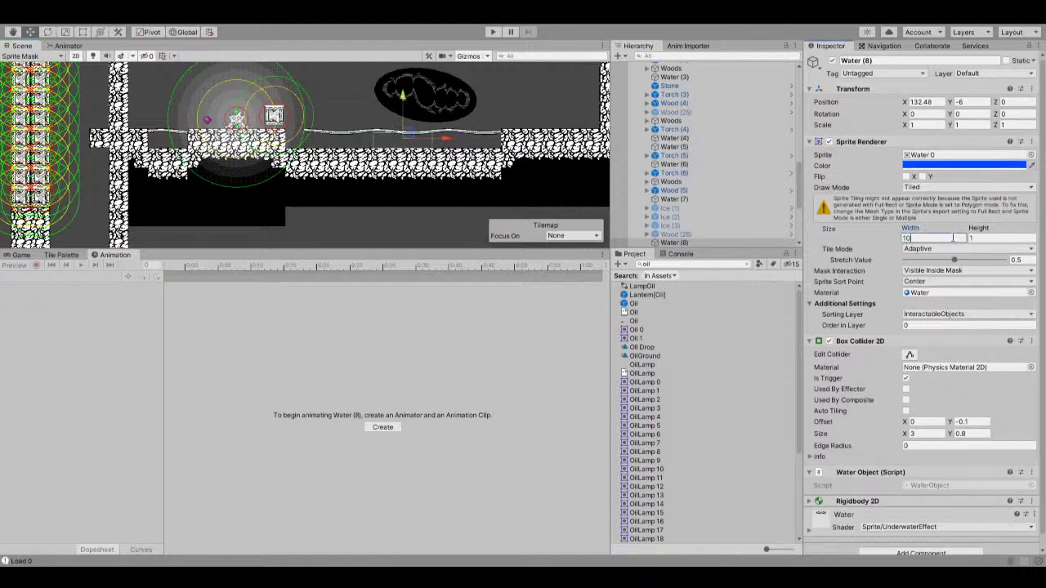
pyautogui.moveTo(459, 121); pyautogui.dragTo(450, 121)
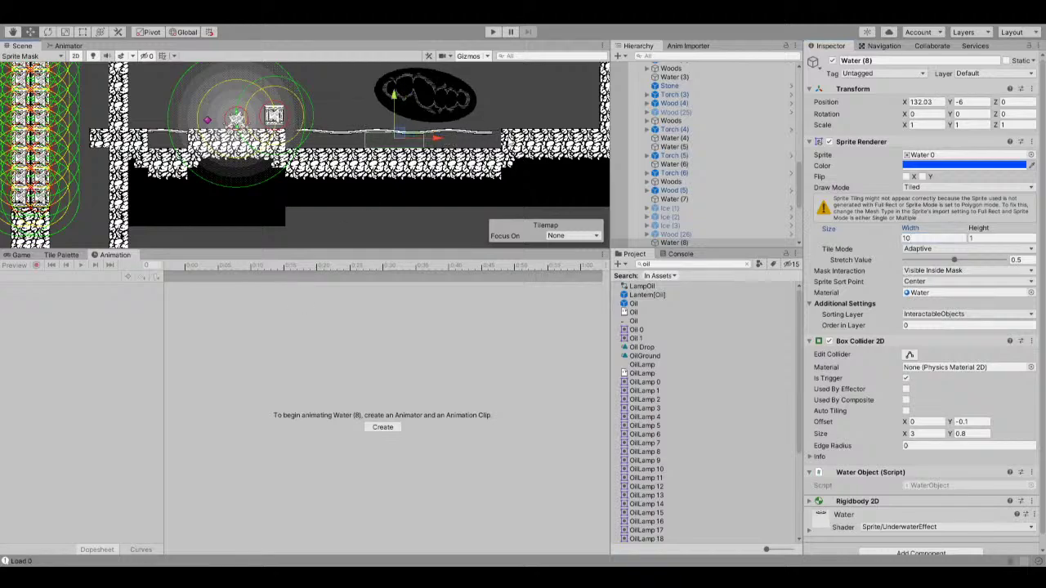
pyautogui.click(958, 238)
pyautogui.write('11')
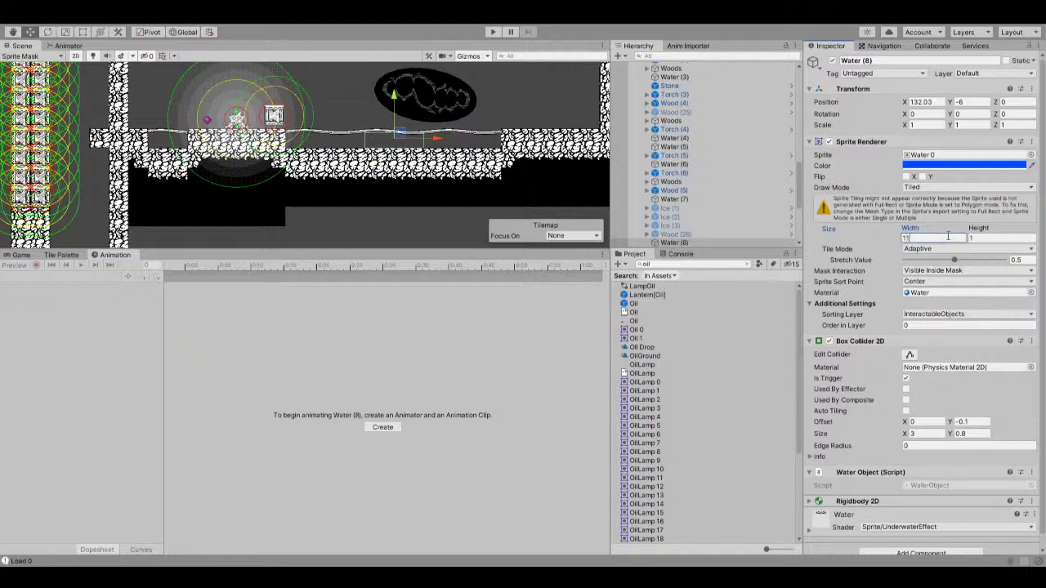
pyautogui.press('BackSpace')
pyautogui.write('2')
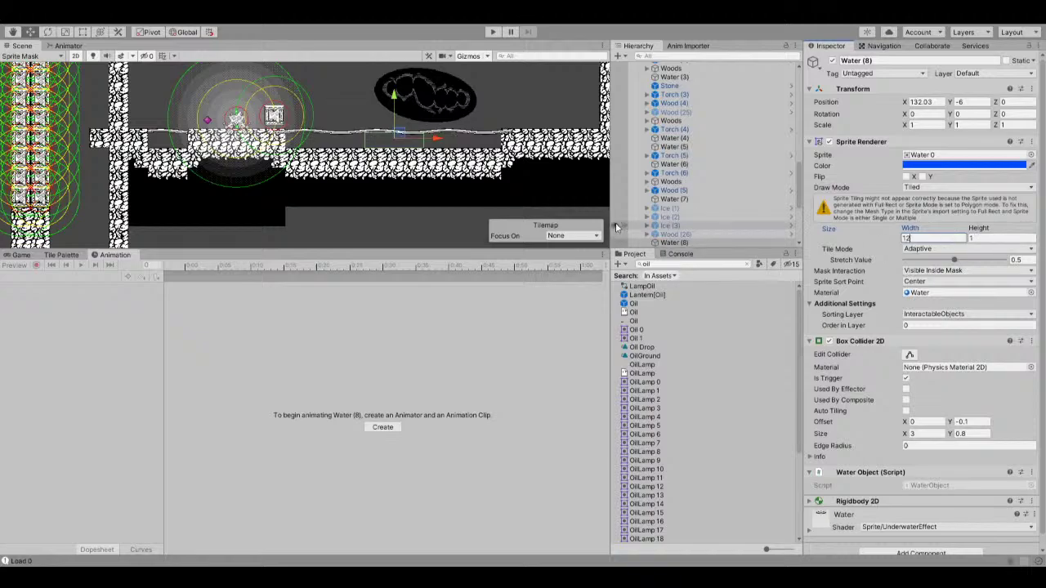
# Put the wide pit's water on the Background sorting layer and set its Box Collider 2D X size to 11.32.
pyautogui.click(932, 355)
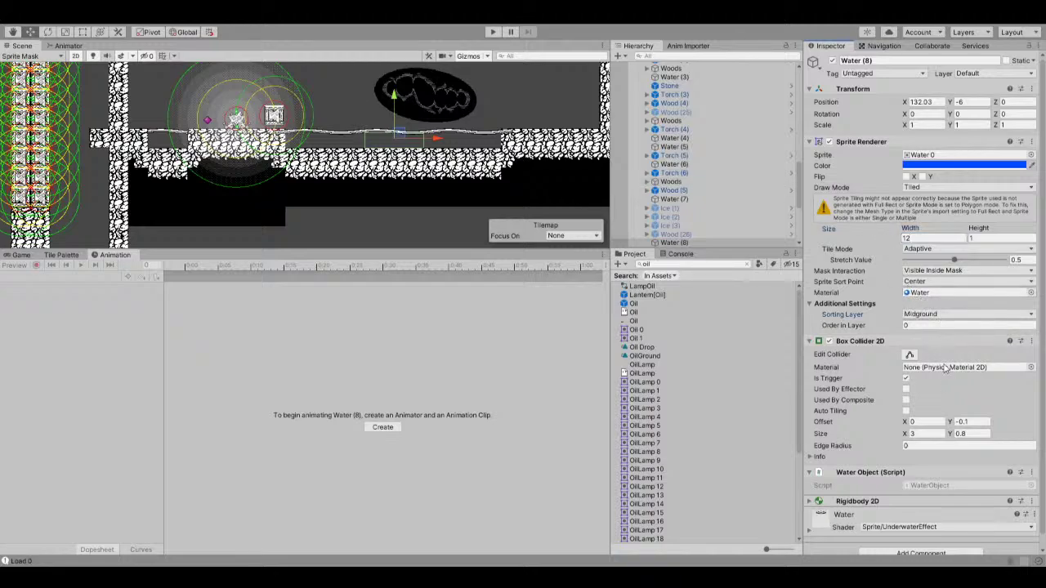
pyautogui.click(938, 342)
pyautogui.click(460, 135)
pyautogui.click(414, 135)
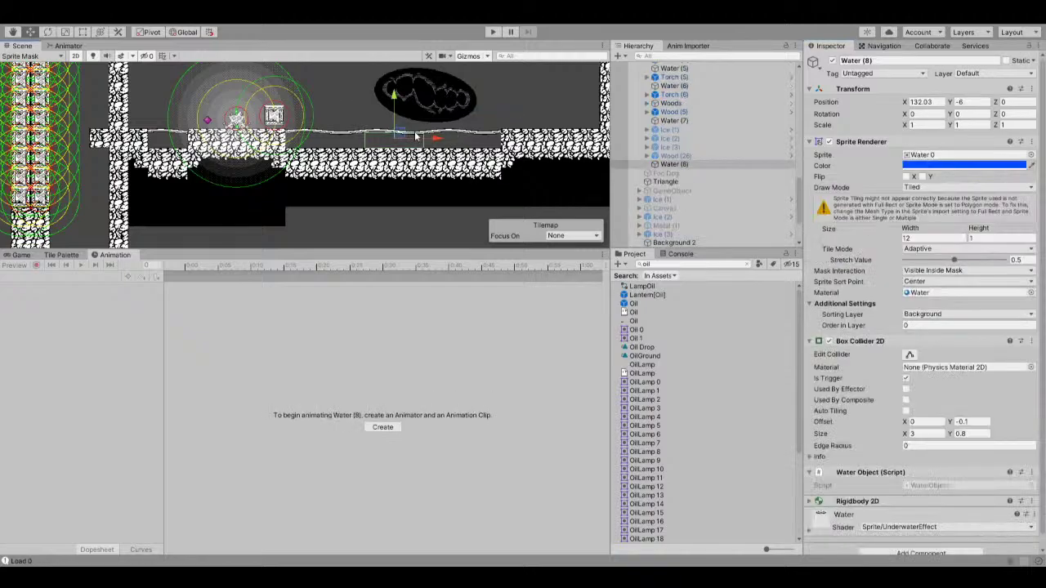
pyautogui.scroll(-1, 968, 326)
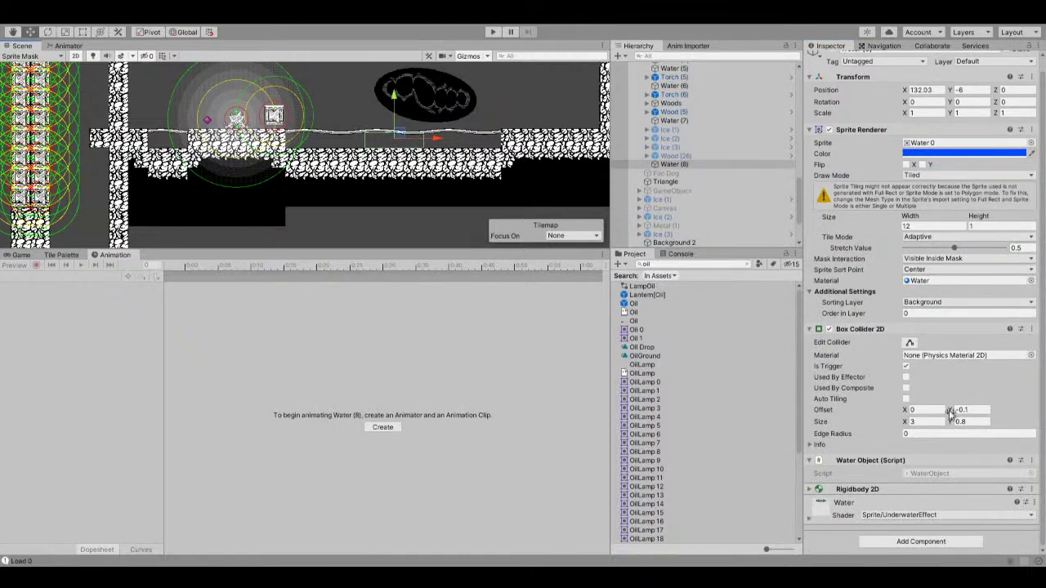
pyautogui.moveTo(904, 421); pyautogui.dragTo(23, 440)
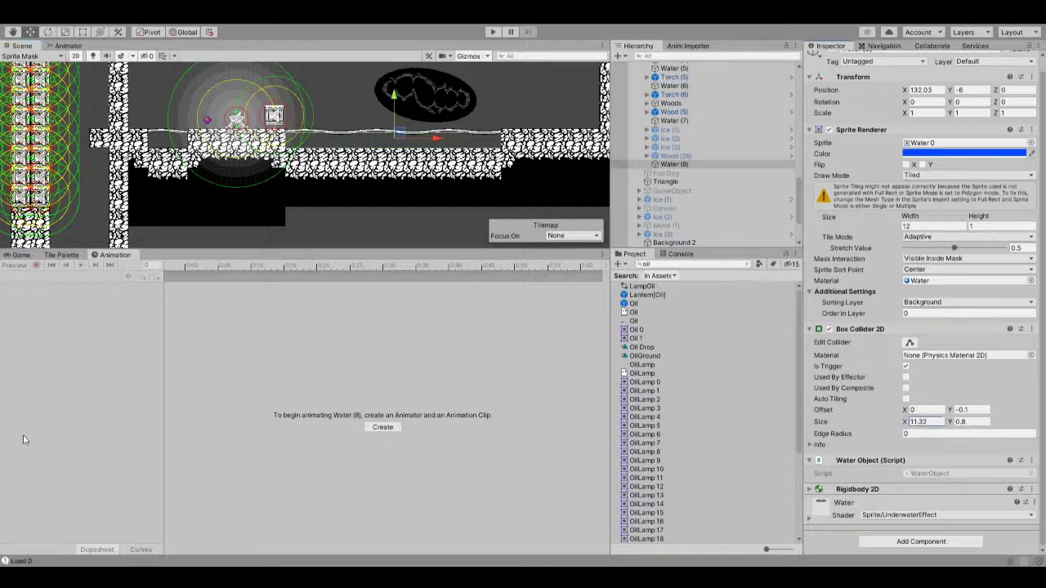
# Run the level briefly, stop it, and delete the wood block standing on the ledge beside the lantern.
pyautogui.click(495, 35)
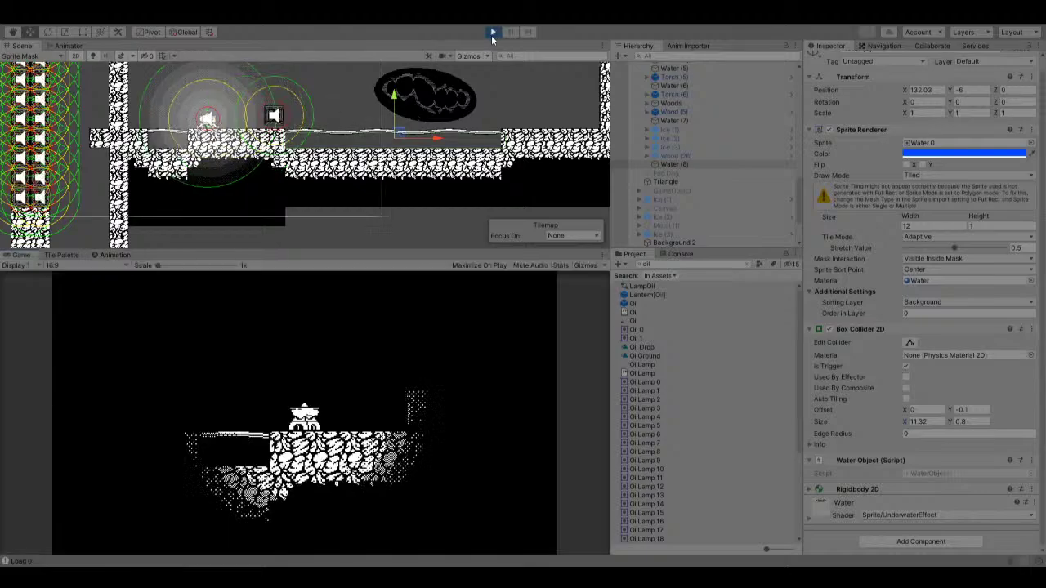
pyautogui.hotkey('ctrl', 'p')
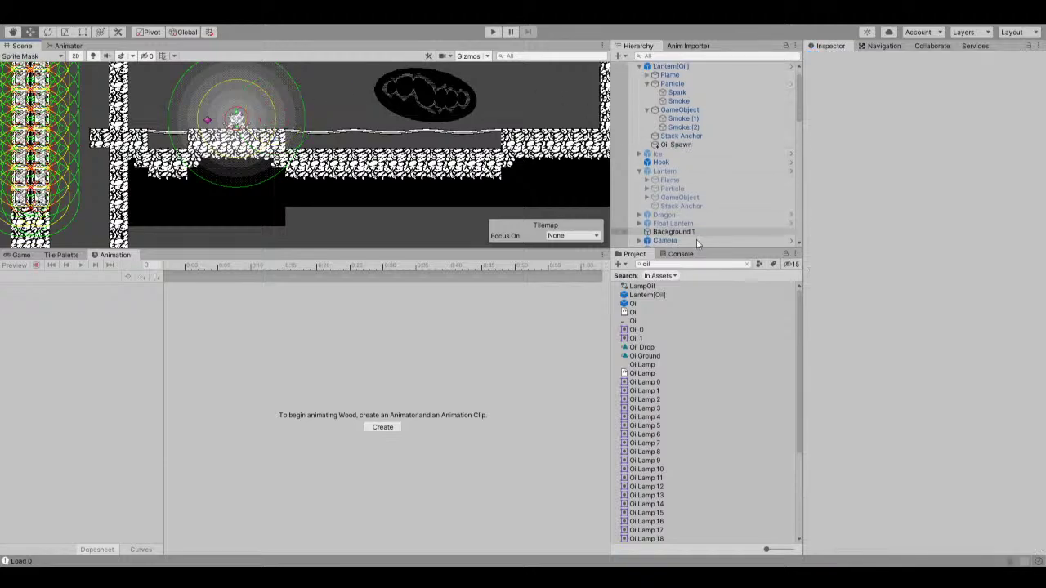
pyautogui.scroll(-3, 666, 339)
pyautogui.scroll(3, 666, 339)
# Search the project for "shrine", browse to the Lanterns prefabs, and place a Torch on the ledge beside the lantern with its Y position at -5.
pyautogui.click(747, 264)
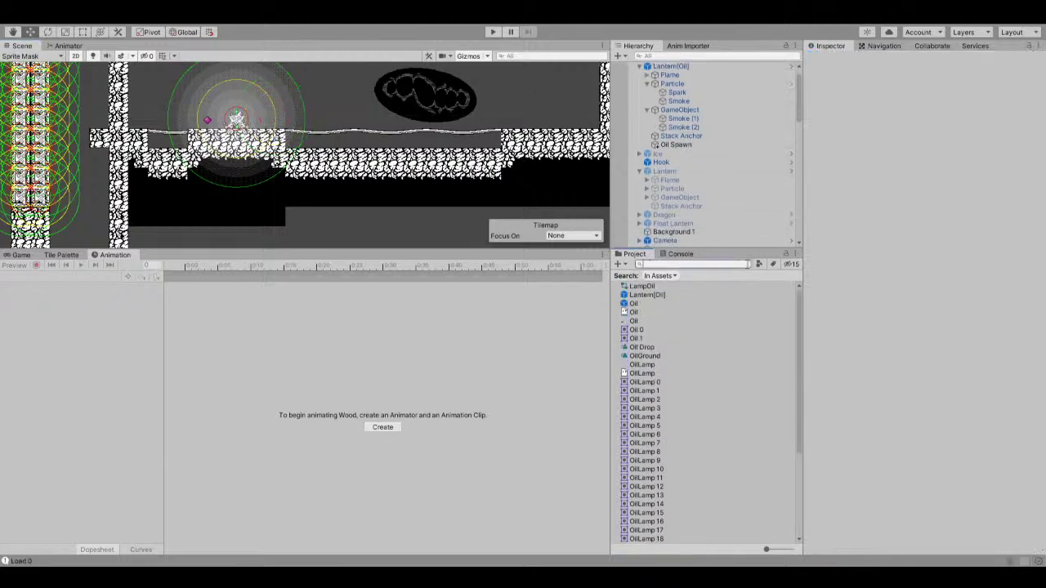
pyautogui.write('shrine')
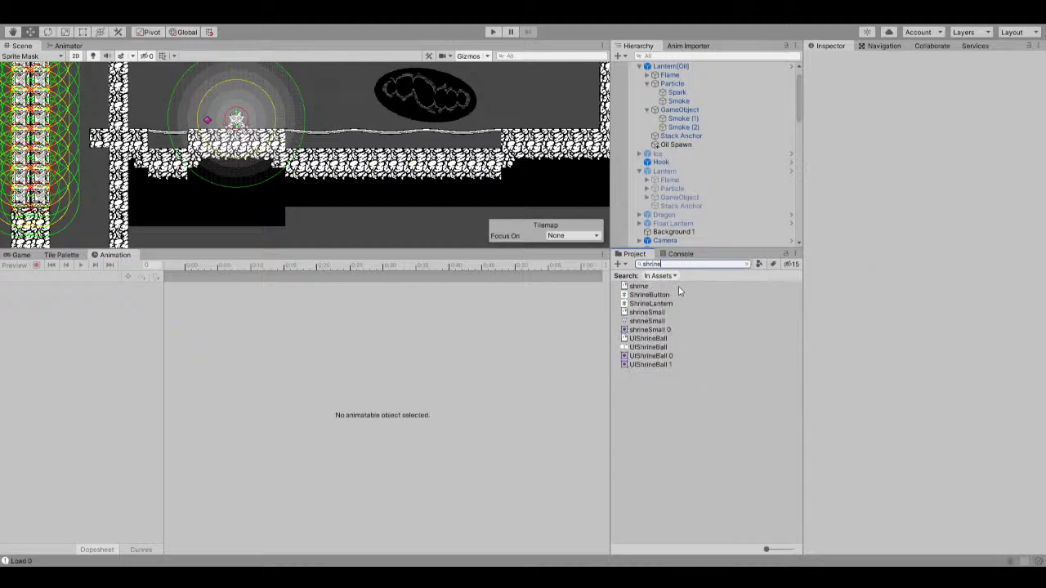
pyautogui.click(747, 264)
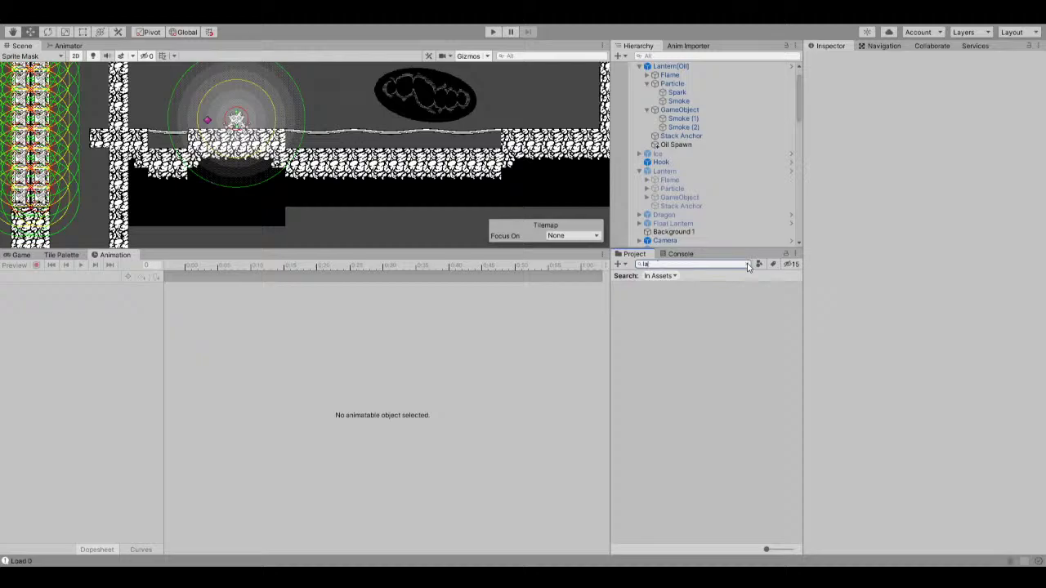
pyautogui.click(747, 265)
pyautogui.scroll(-15, 688, 409)
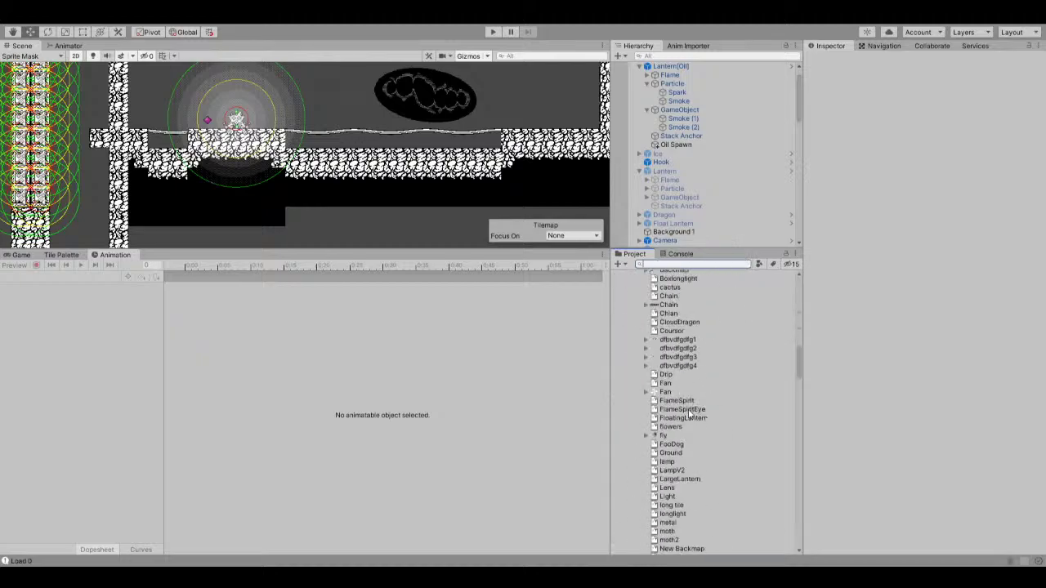
pyautogui.scroll(-15, 688, 413)
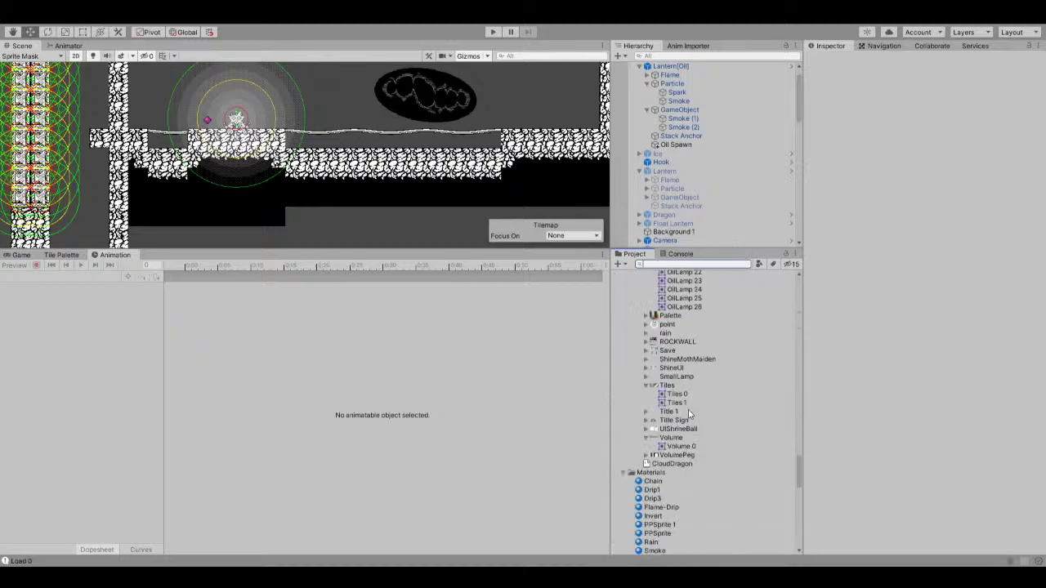
pyautogui.scroll(2, 688, 403)
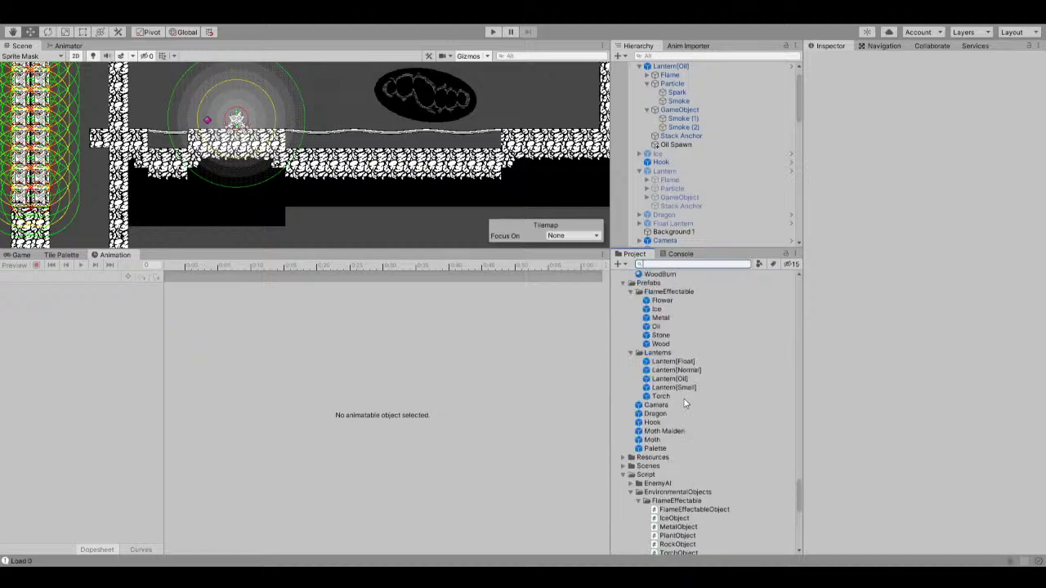
pyautogui.moveTo(668, 398); pyautogui.dragTo(261, 120)
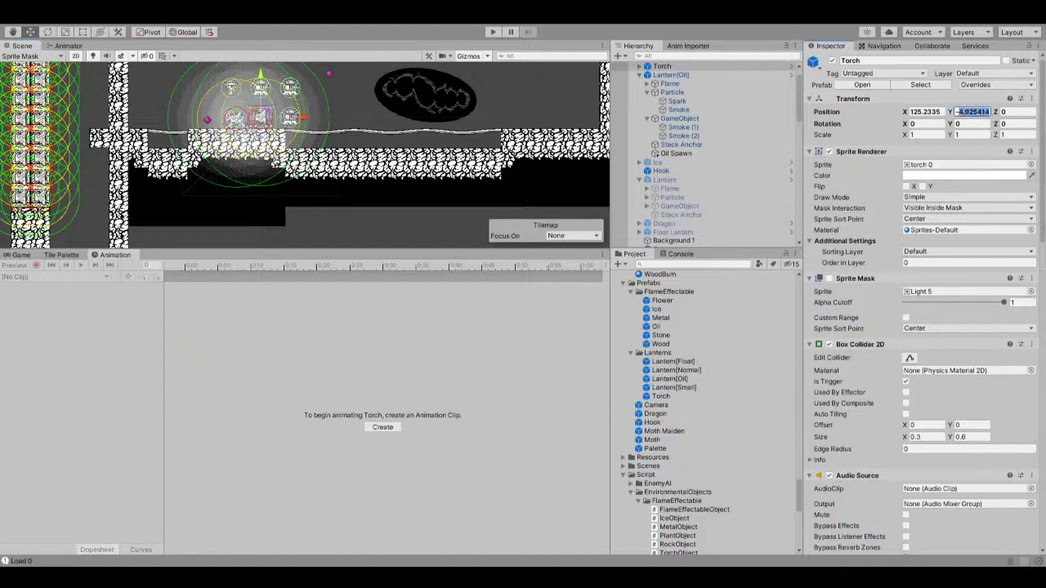
pyautogui.write('-')
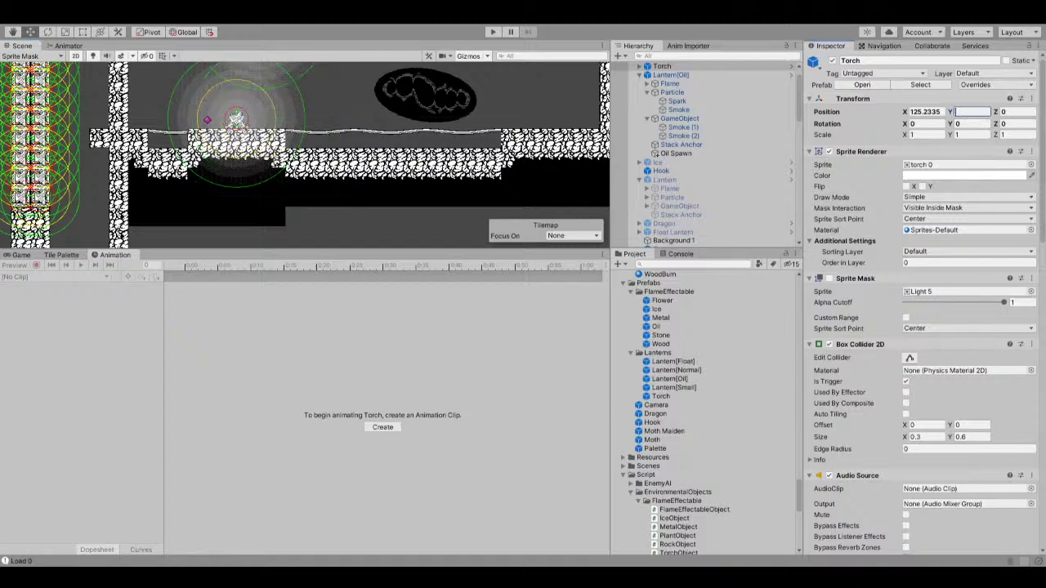
pyautogui.write('5')
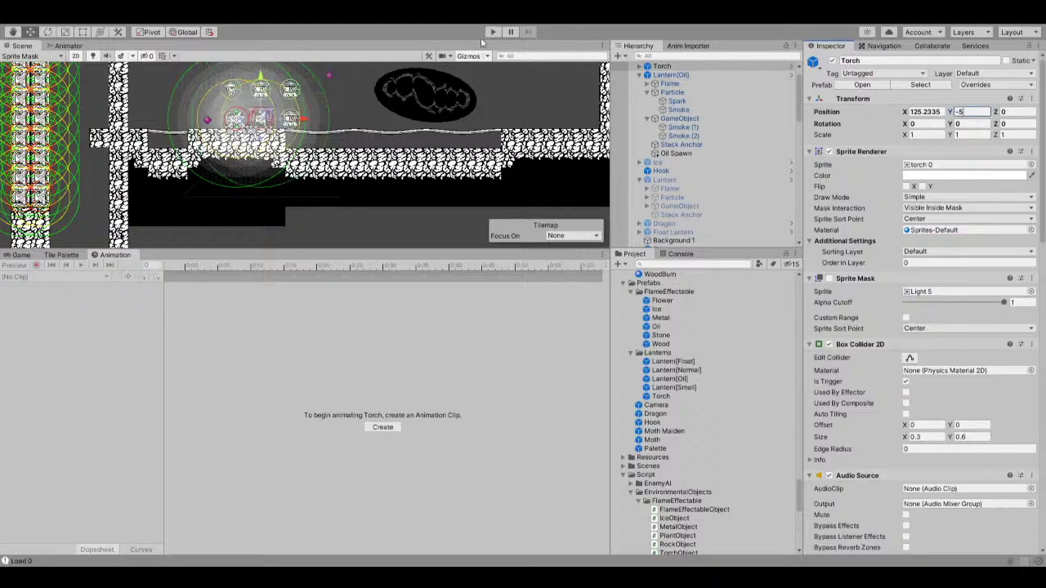
# Run the level in the Game view and steer the lantern past the torch and underwater to the wide pit's far edge, leaving an oil trail.
pyautogui.click(19, 255)
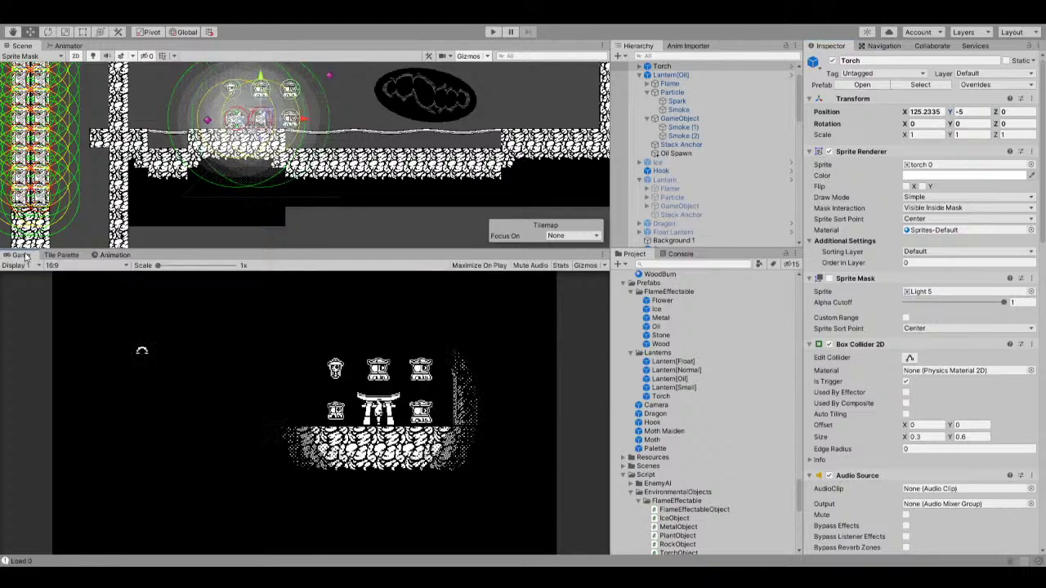
pyautogui.click(493, 31)
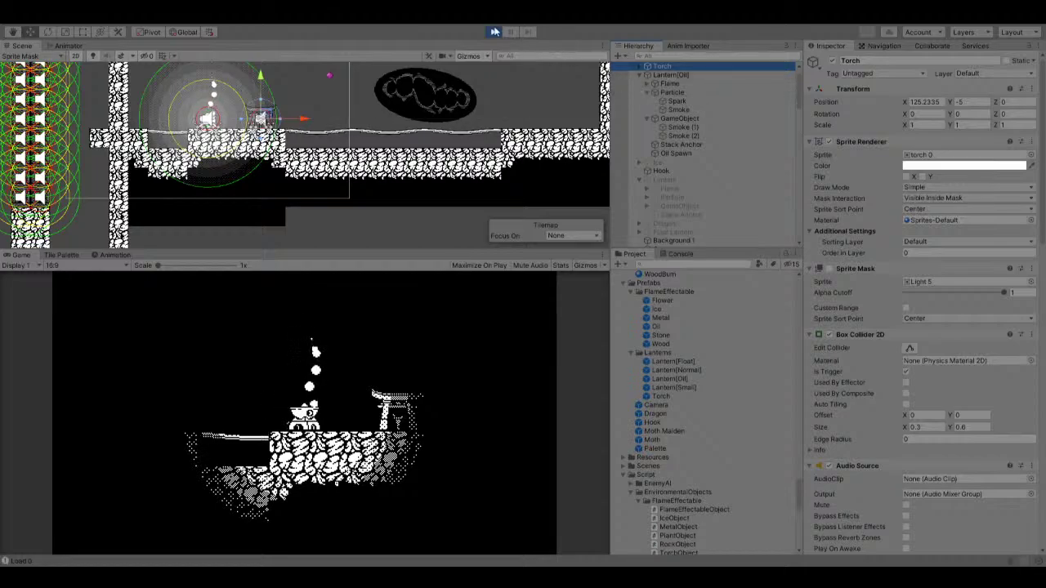
pyautogui.click(427, 385)
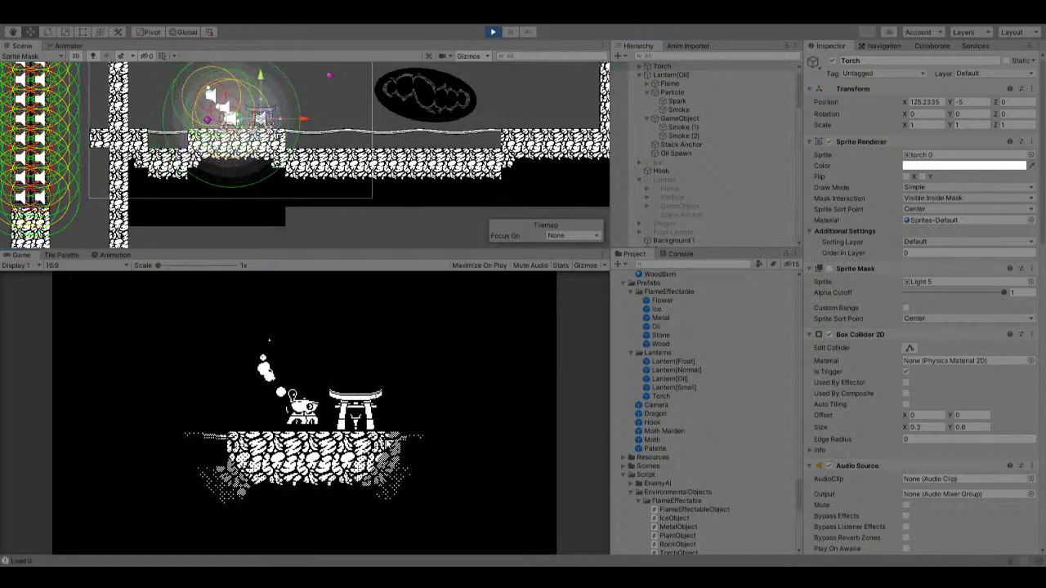
pyautogui.press('d')
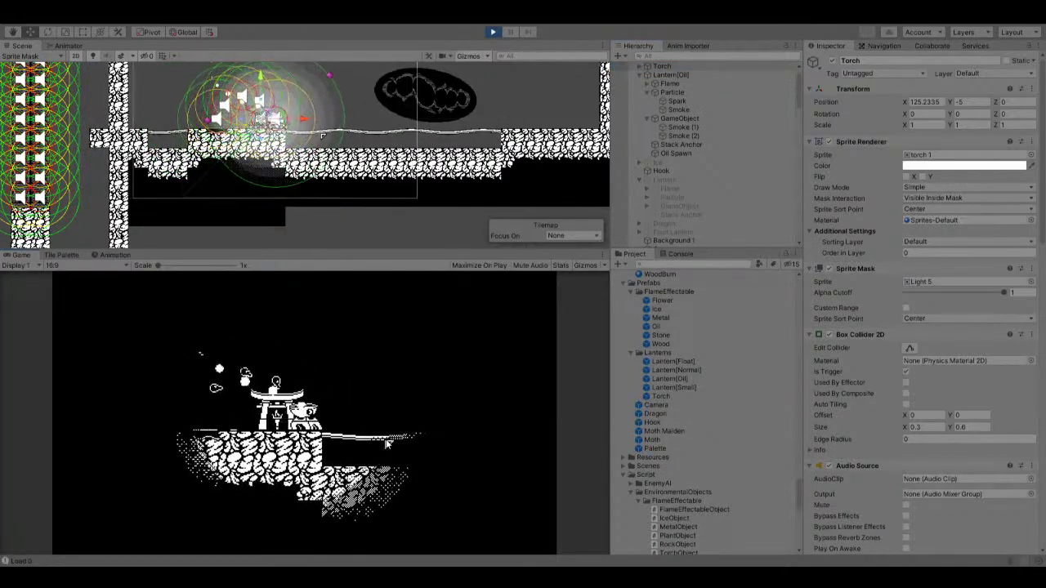
pyautogui.press('d')
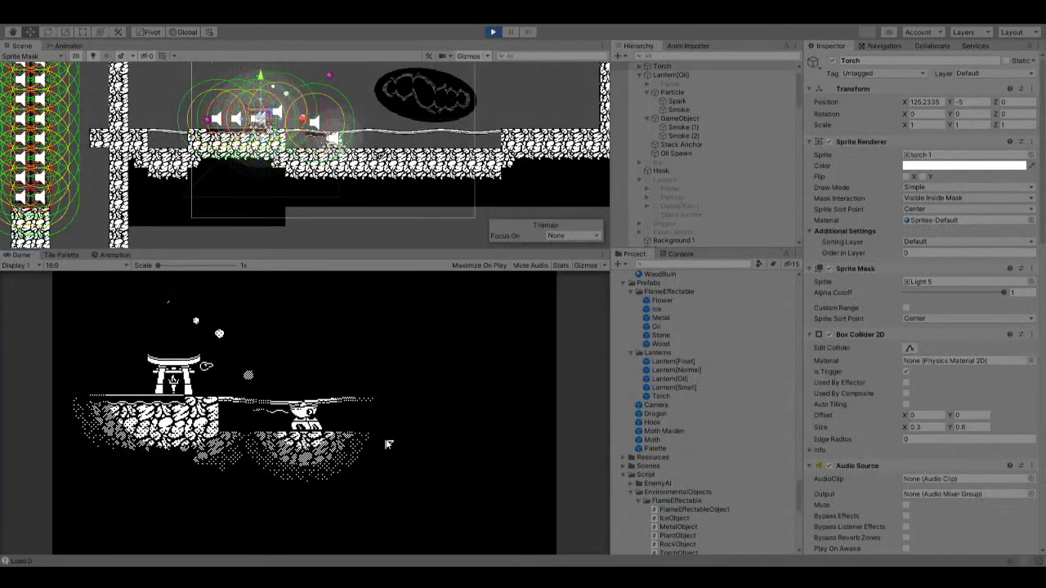
pyautogui.press('d')
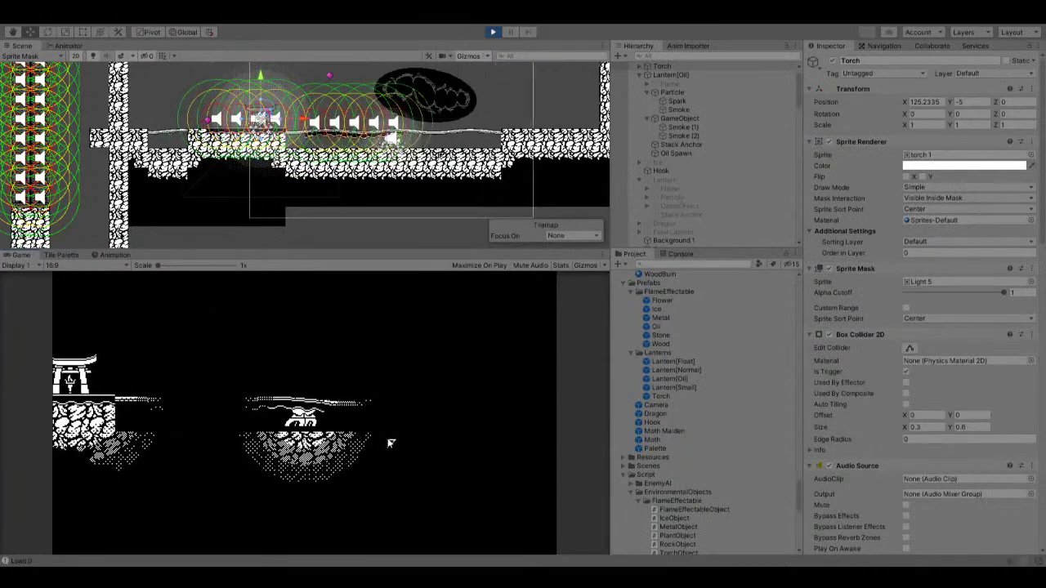
pyautogui.press('d')
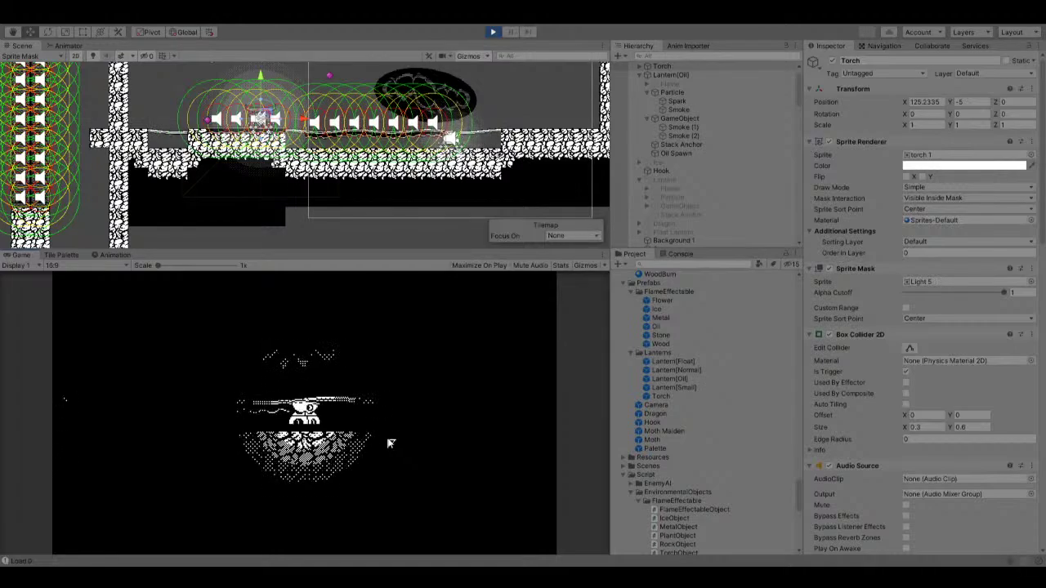
pyautogui.press('d')
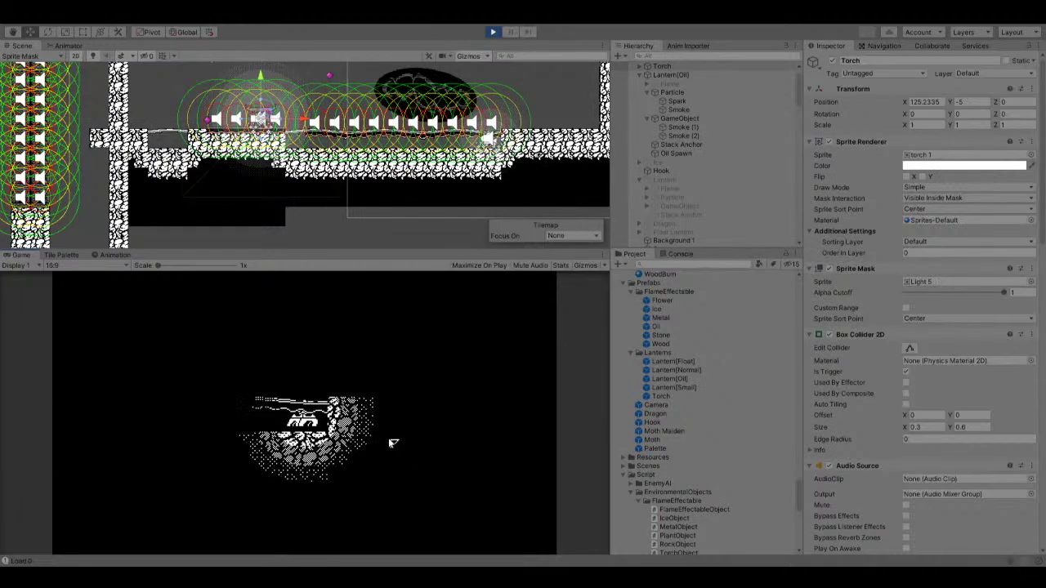
# Bring the lantern back through the wide pit, surface beside the ledge, and relight it at the torch.
pyautogui.press('a')
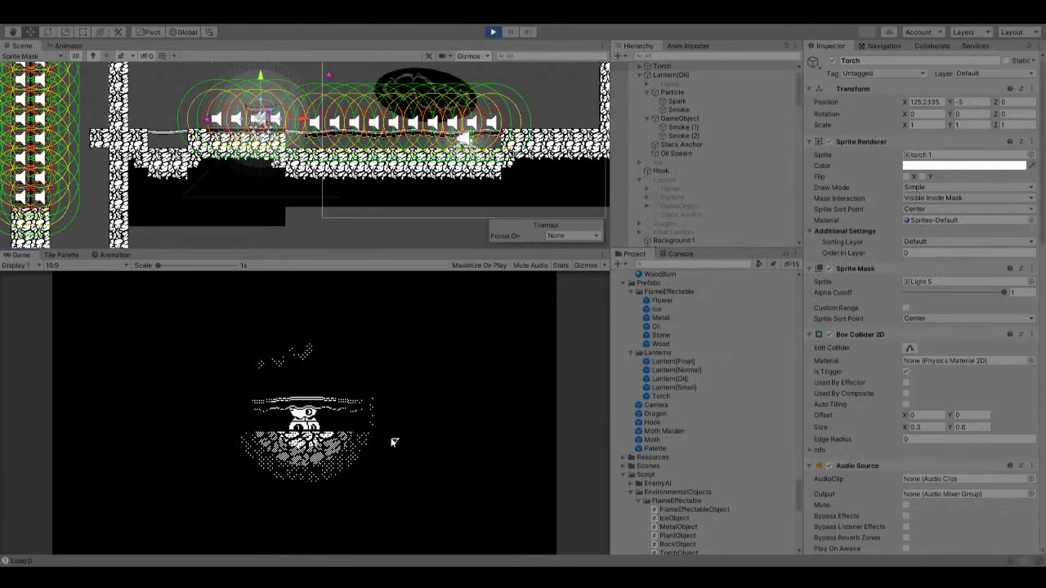
pyautogui.press('d')
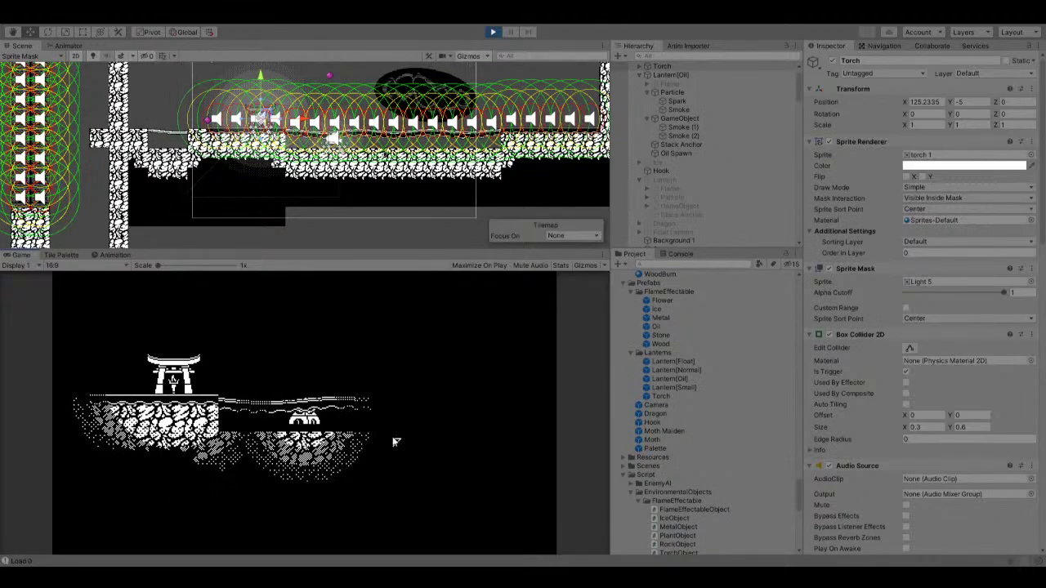
pyautogui.press('Left')
pyautogui.press('Left')
pyautogui.press('Left')
pyautogui.press('Left')
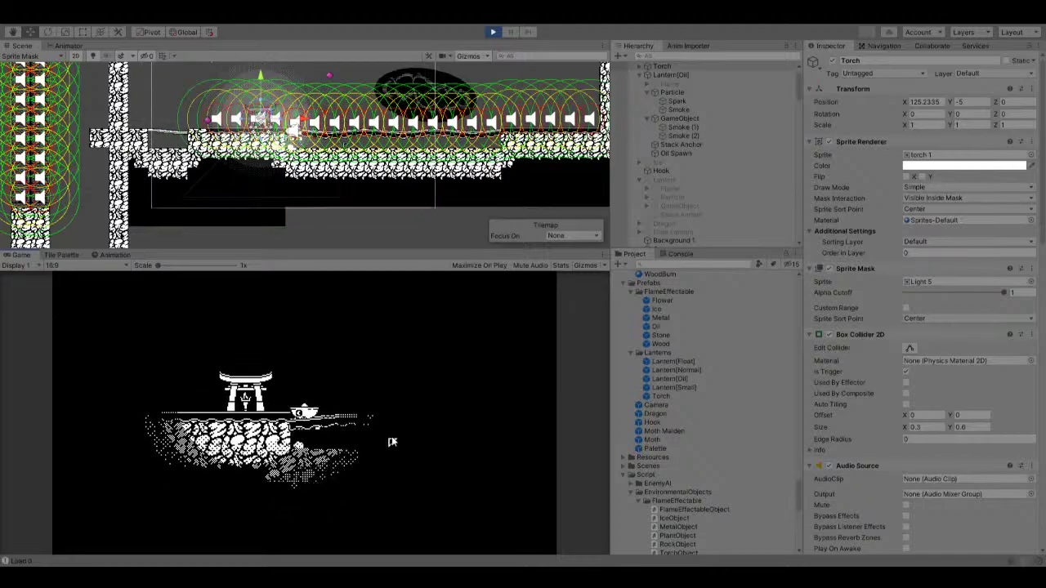
pyautogui.press('d')
pyautogui.press('Left')
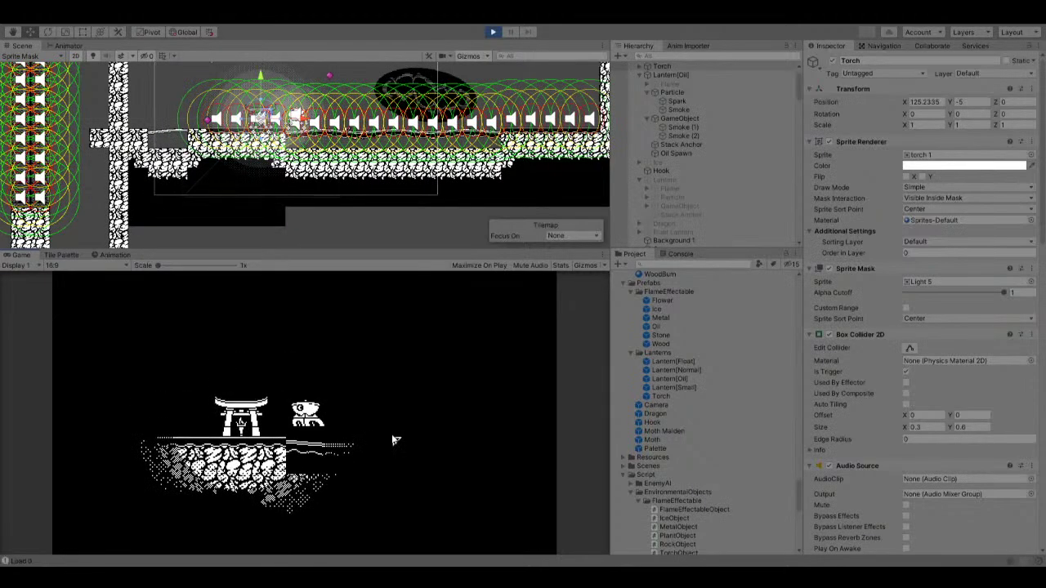
pyautogui.press('Left')
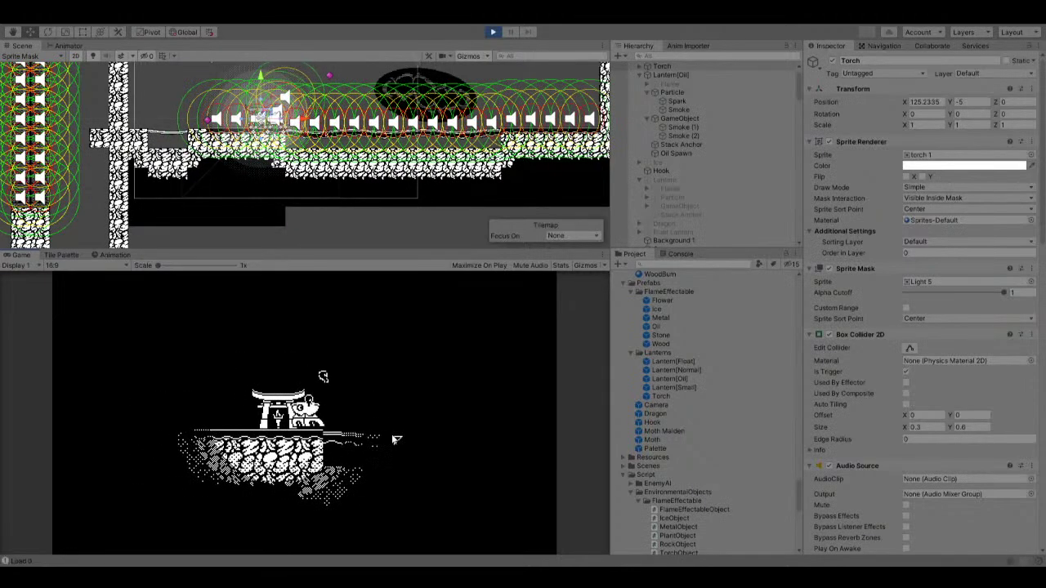
pyautogui.press('Left')
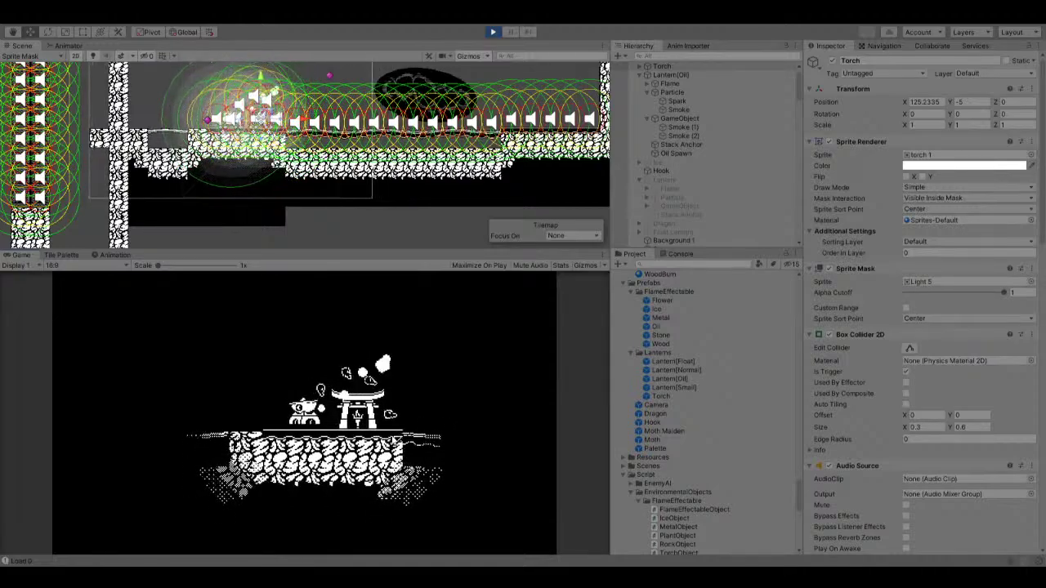
# Test the relit lantern's flame on the oil trail along the torch ledge, and stop the level.
pyautogui.press('Right')
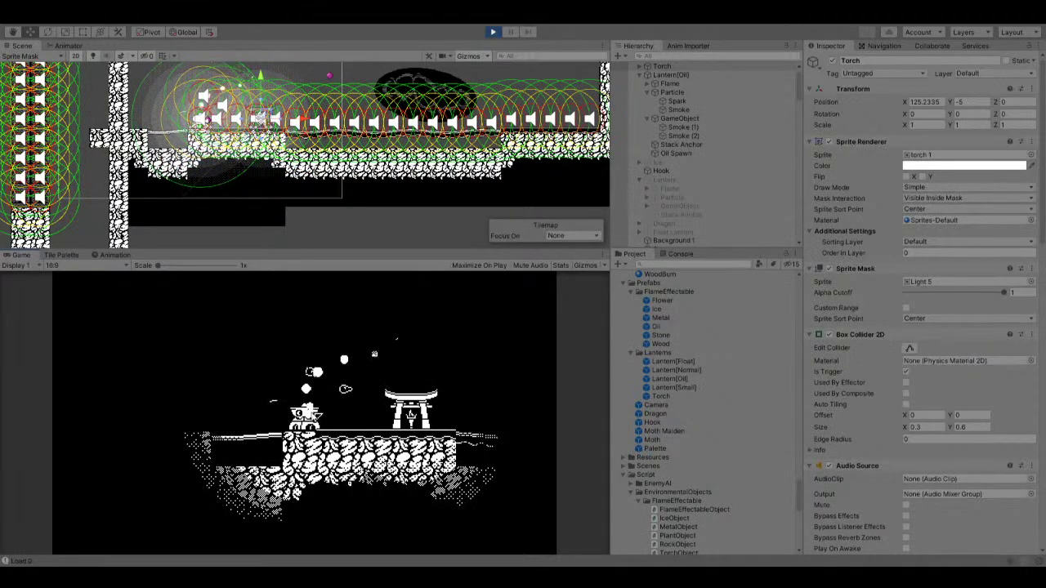
pyautogui.press('Left')
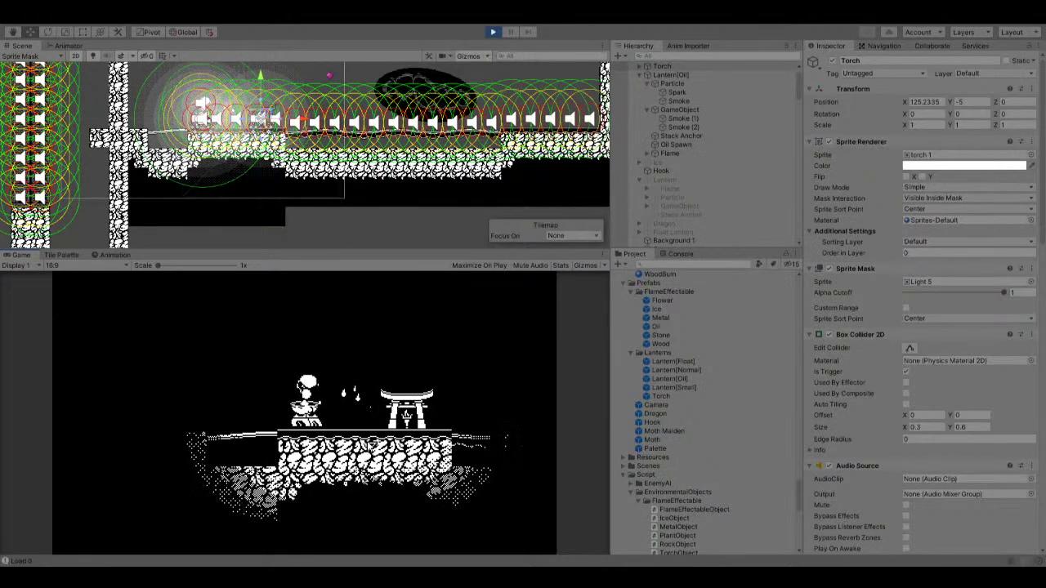
pyautogui.press('Right')
pyautogui.press('Right')
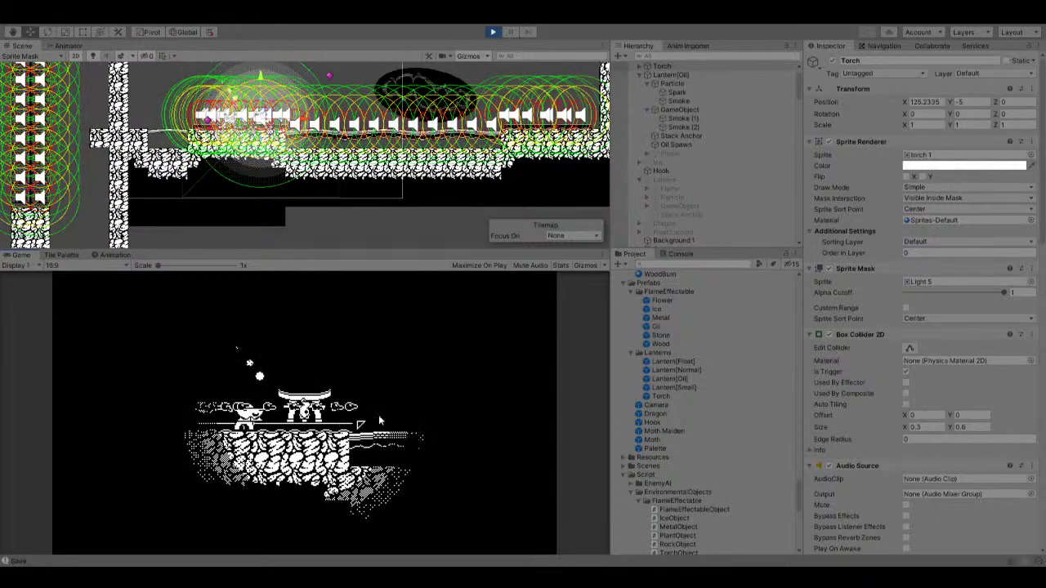
pyautogui.click(494, 31)
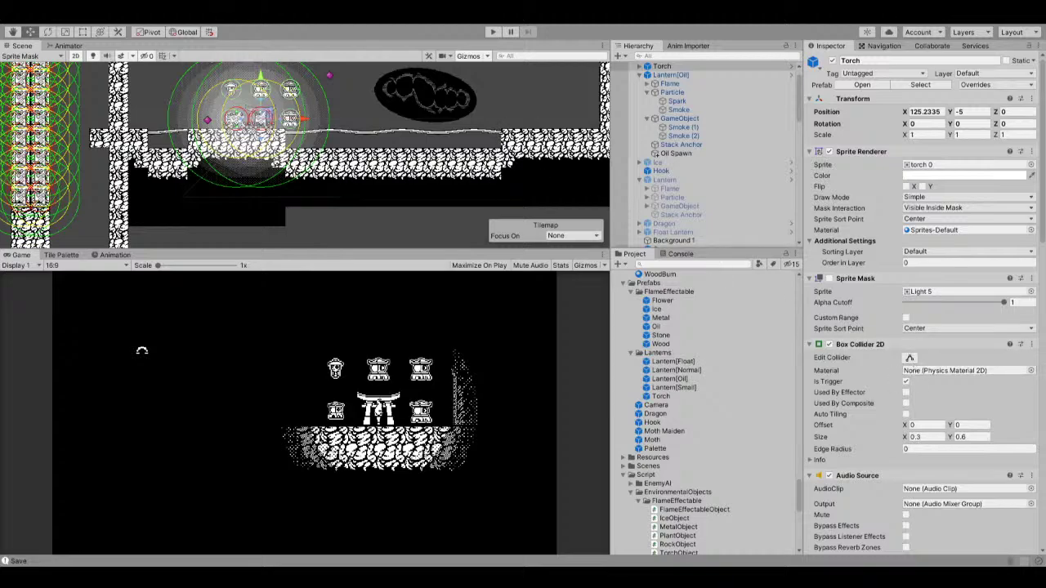
# Run the level again and lay oil from the torch ledge across the wide pit's water to its far wall.
pyautogui.click(491, 32)
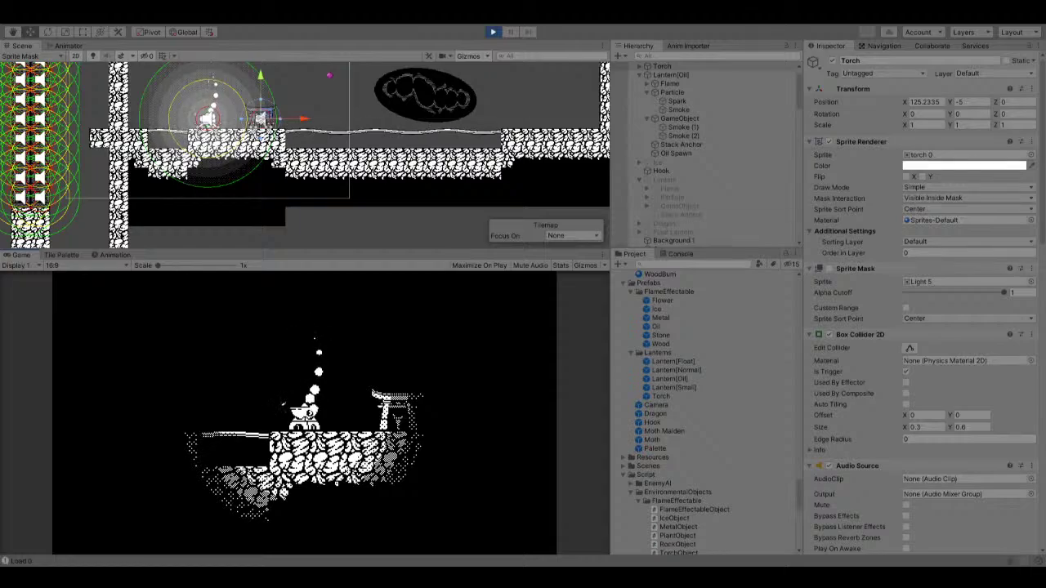
pyautogui.press('Right')
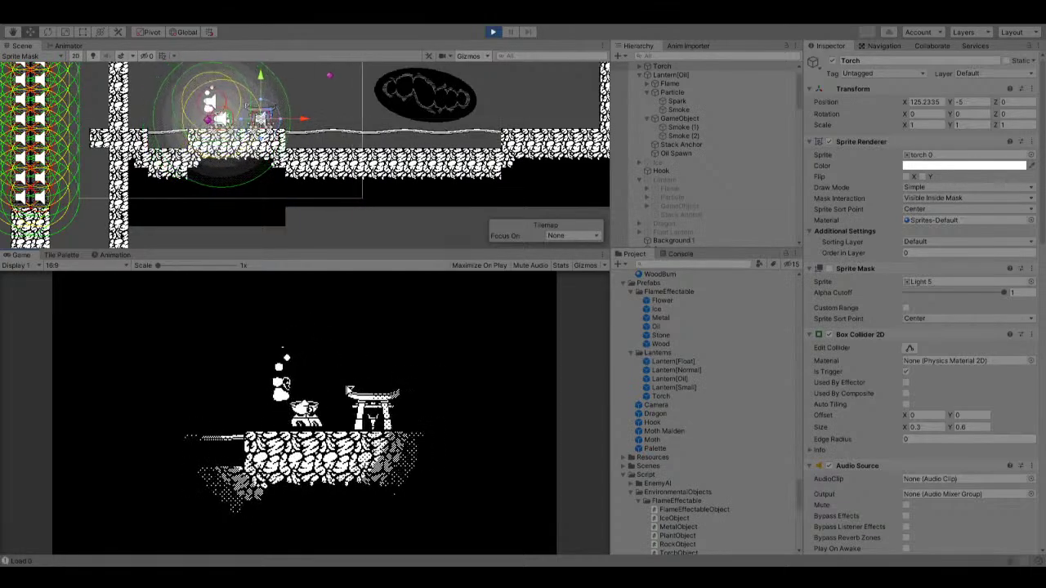
pyautogui.press('Right')
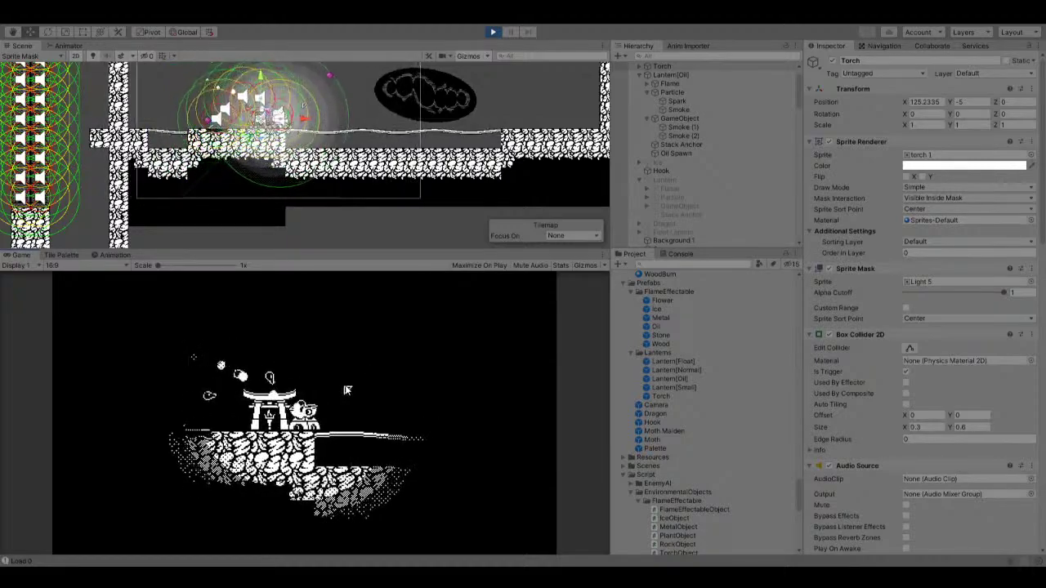
pyautogui.press('Right')
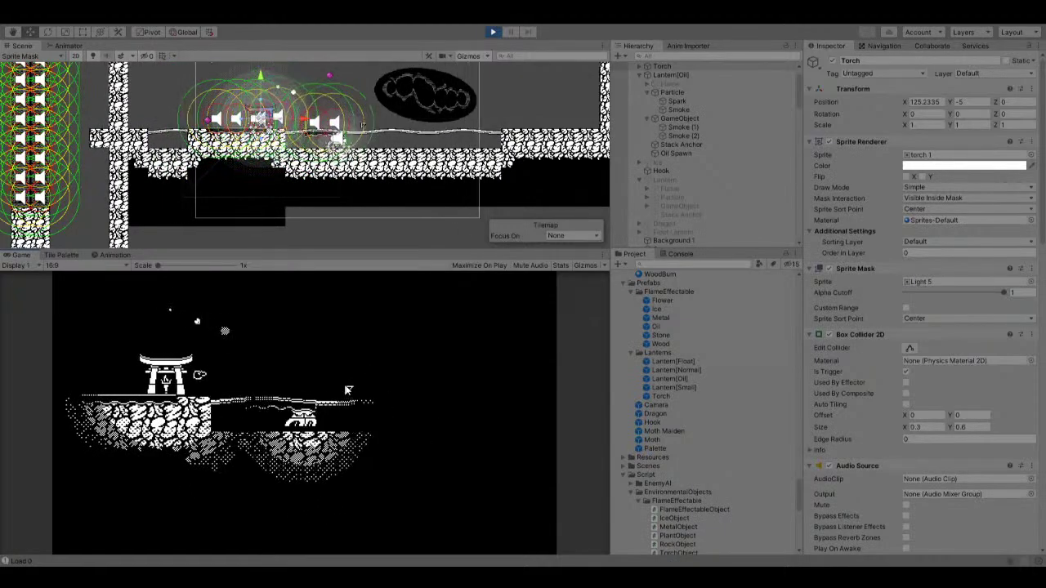
pyautogui.press('Right')
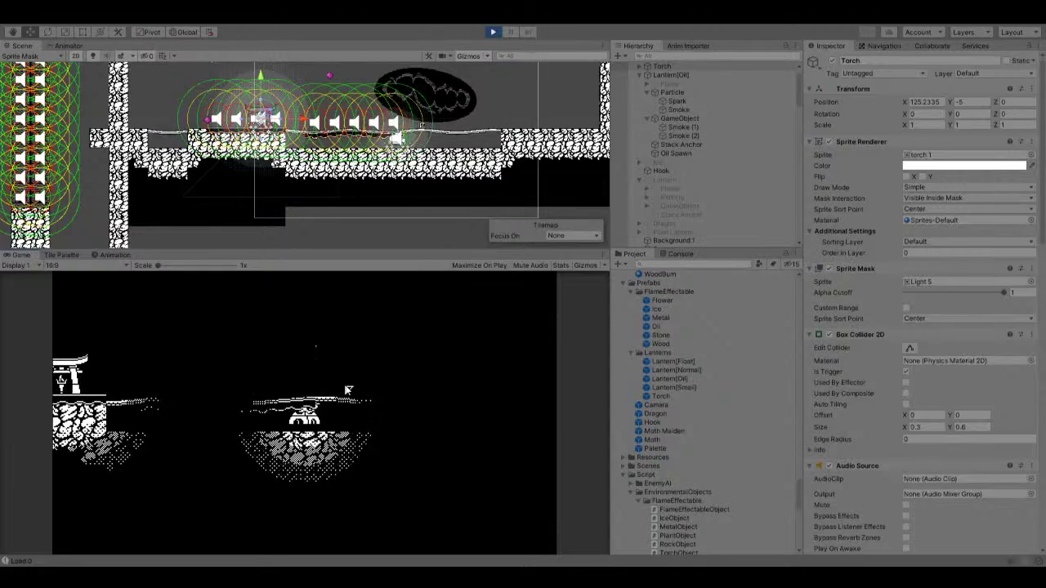
pyautogui.press('Right')
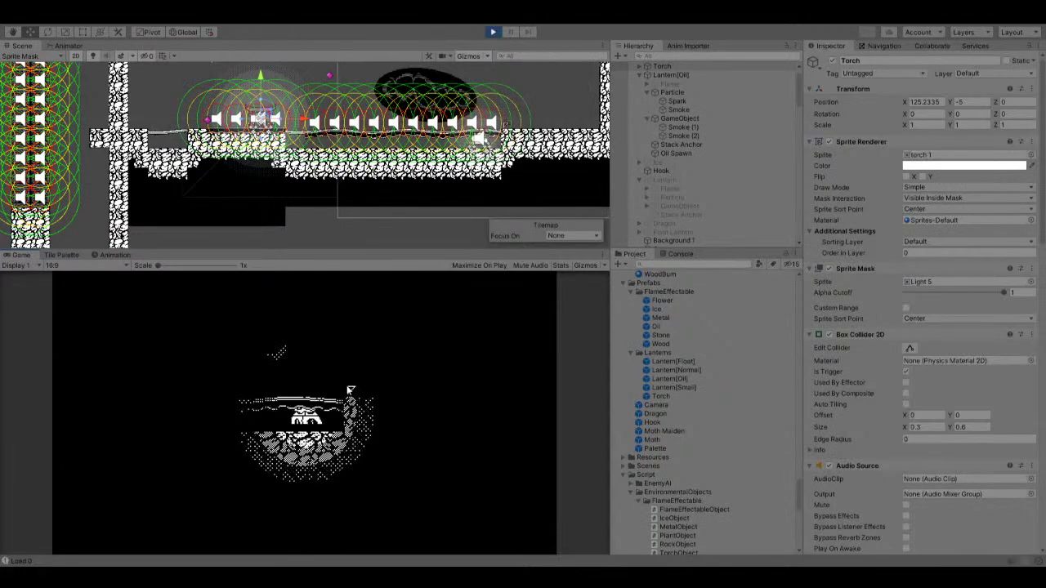
# Steer the lantern back underwater along the oil trail to the foot of the torch ledge.
pyautogui.press('Left')
pyautogui.press('Left')
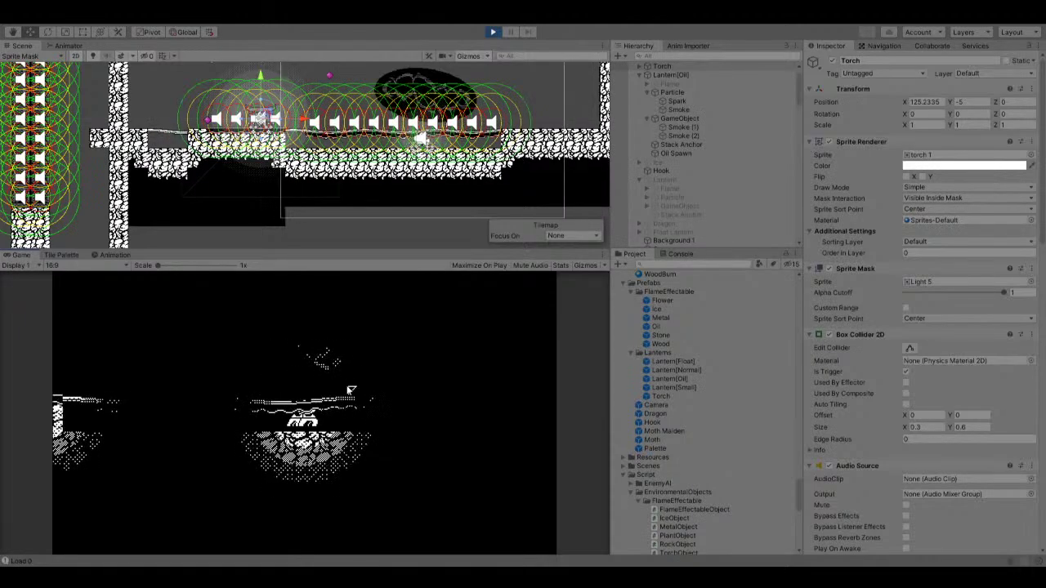
pyautogui.press('Left')
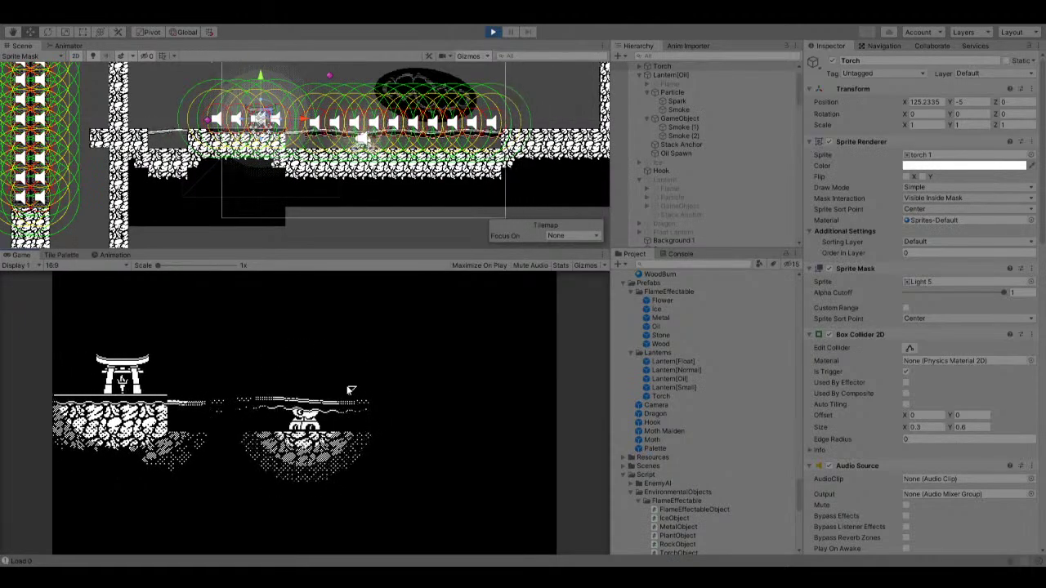
pyautogui.press('Left')
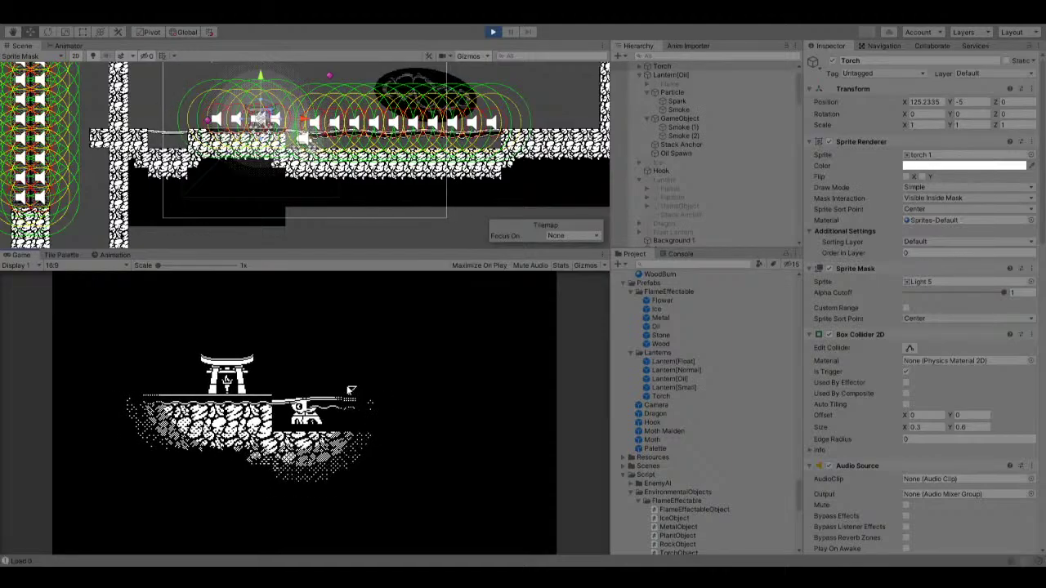
pyautogui.press('Down')
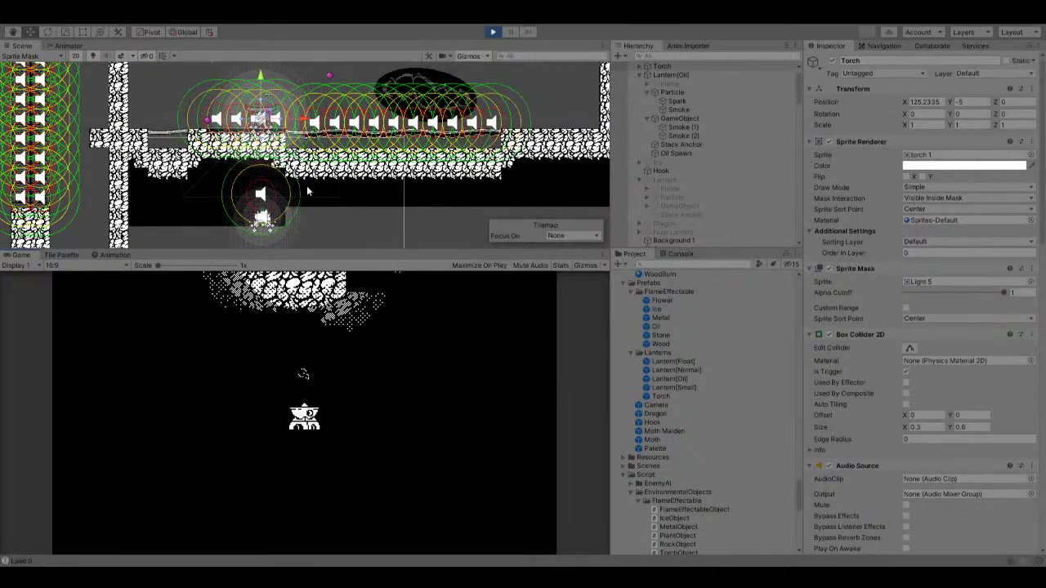
# Try to lift the fallen lantern back up to the ledge in the Scene view, and undo the move.
pyautogui.click(257, 218)
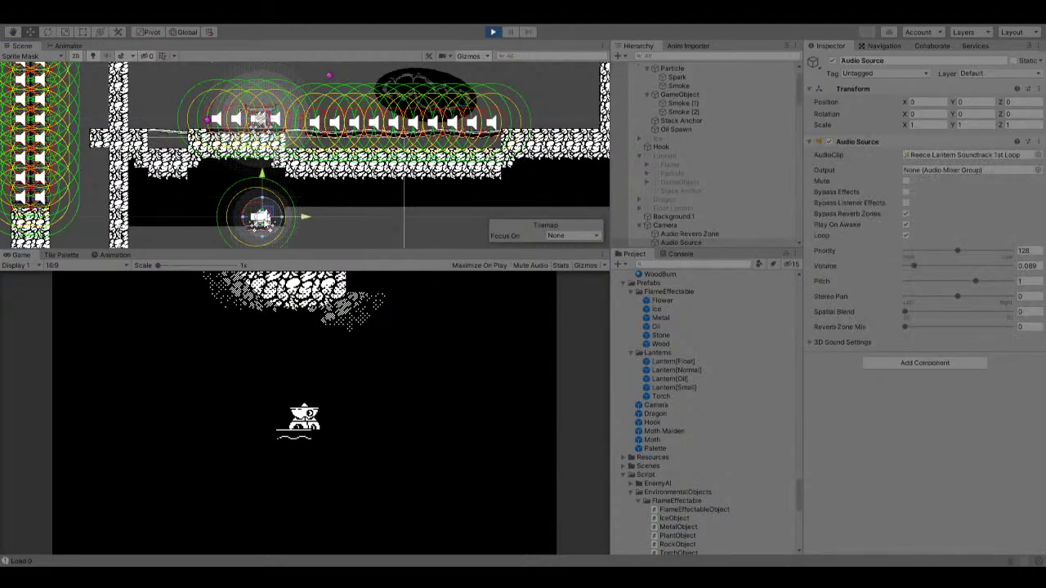
pyautogui.moveTo(261, 173); pyautogui.dragTo(261, 28)
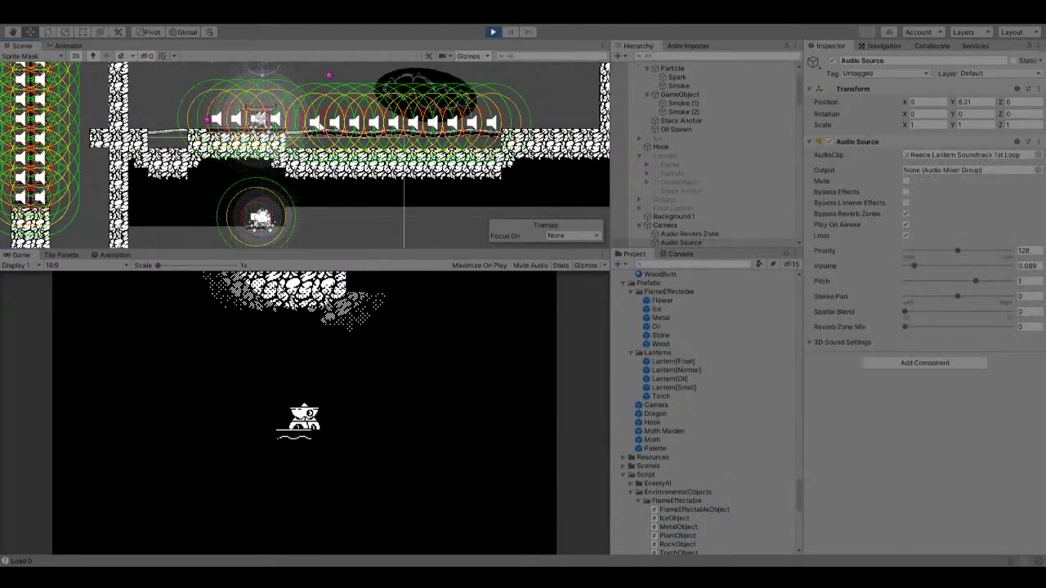
pyautogui.hotkey('ctrl', 'z')
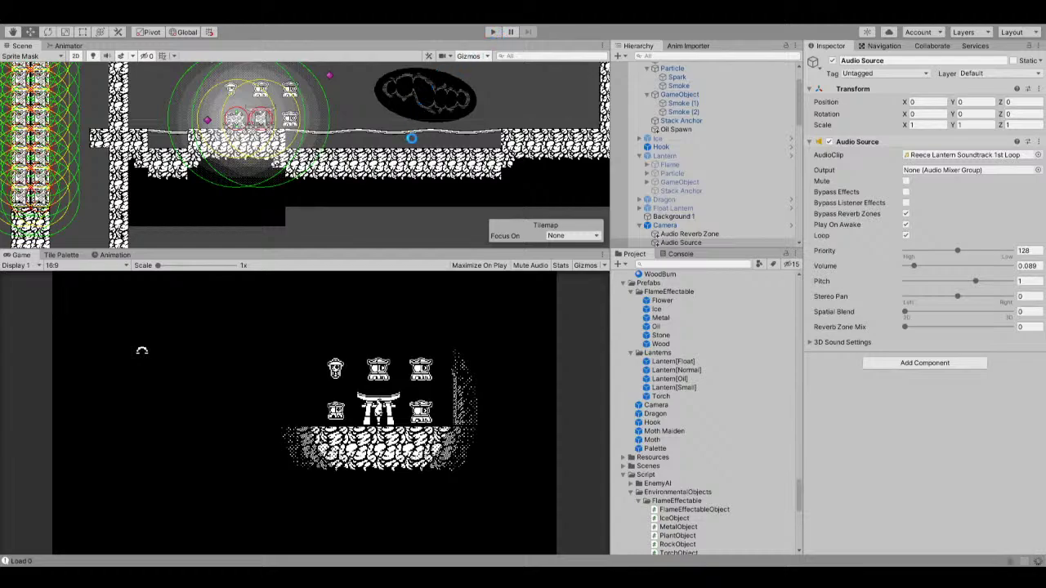
# Run the level and lay oil from the torch ledge through the wide water pit up to its far wall.
pyautogui.click(491, 32)
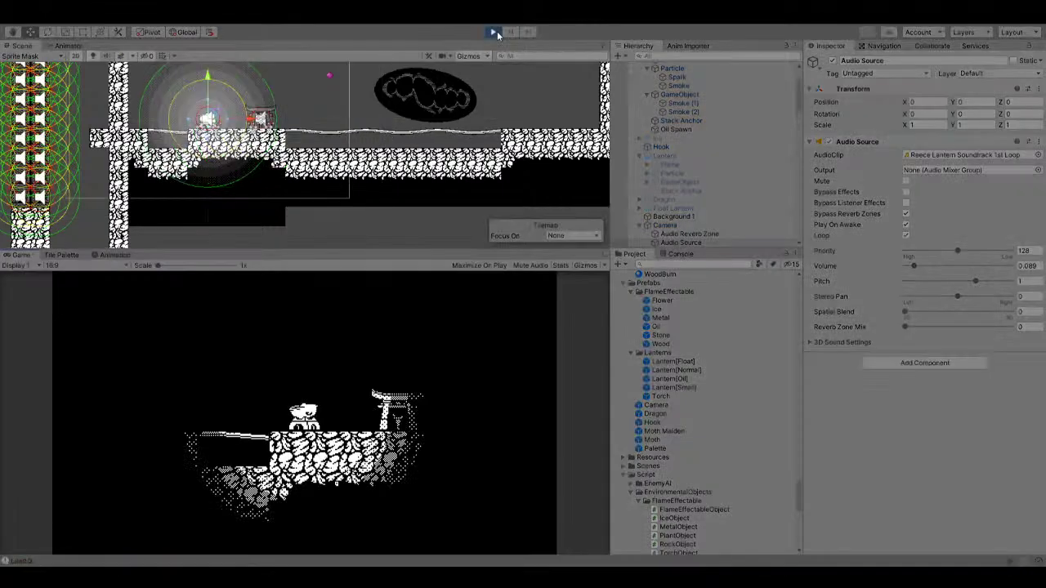
pyautogui.press('Right')
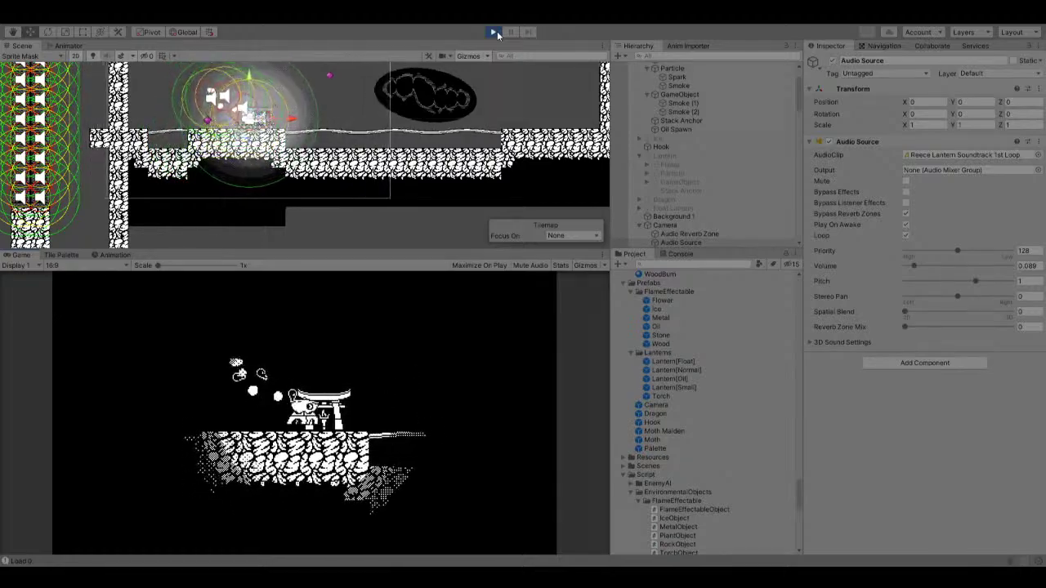
pyautogui.press('Right')
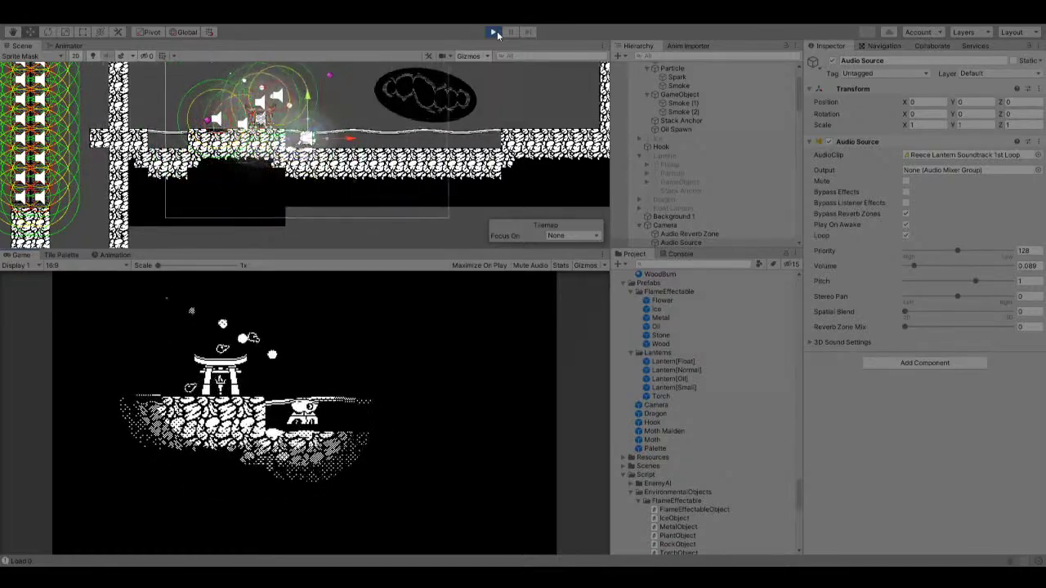
pyautogui.press('Right')
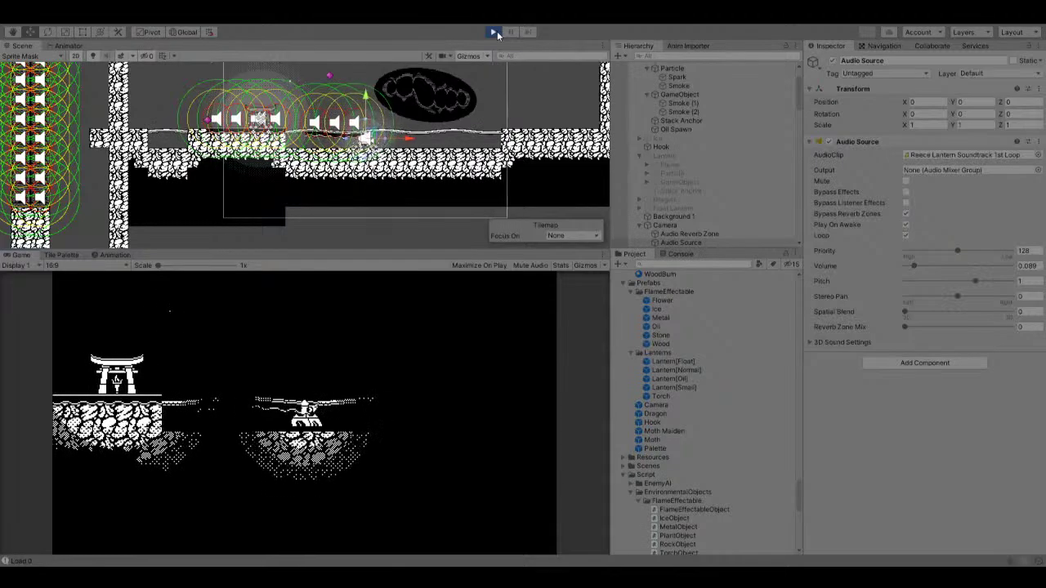
pyautogui.press('Right')
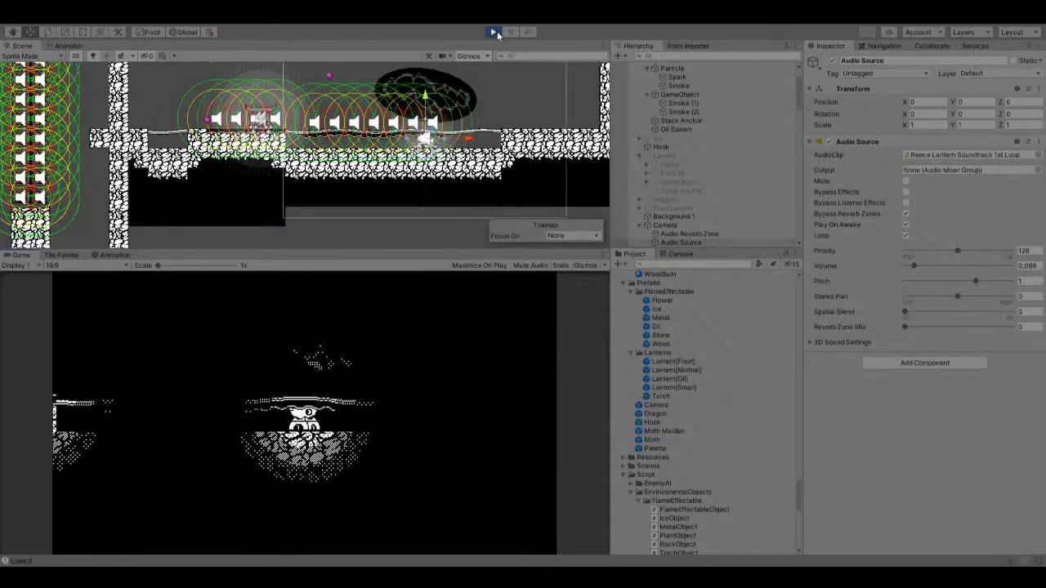
pyautogui.press('Right')
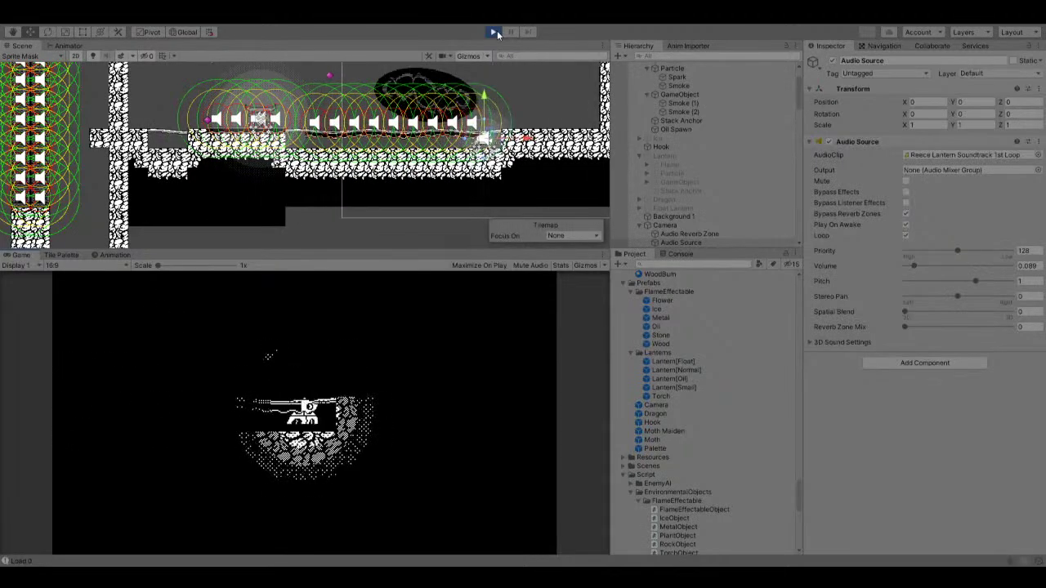
# Steer the lantern back through the pit's water and up onto the torch ledge.
pyautogui.press('Left')
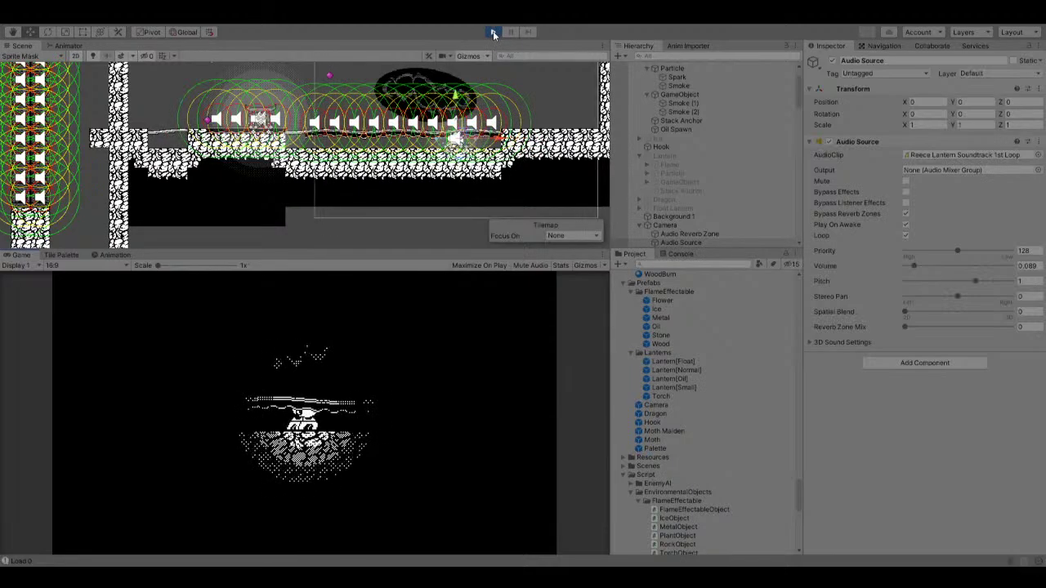
pyautogui.press('Left')
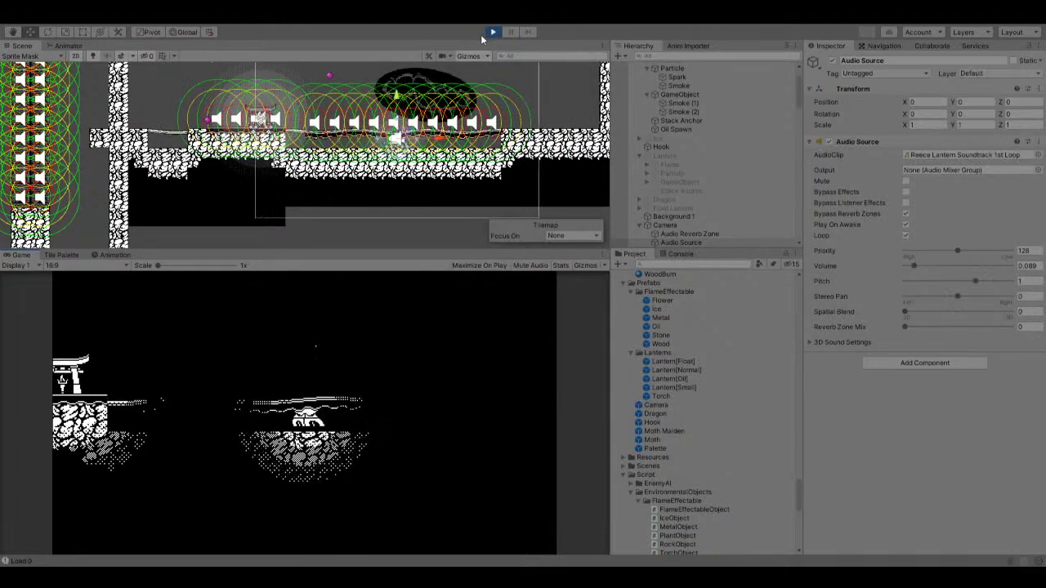
pyautogui.press('Left')
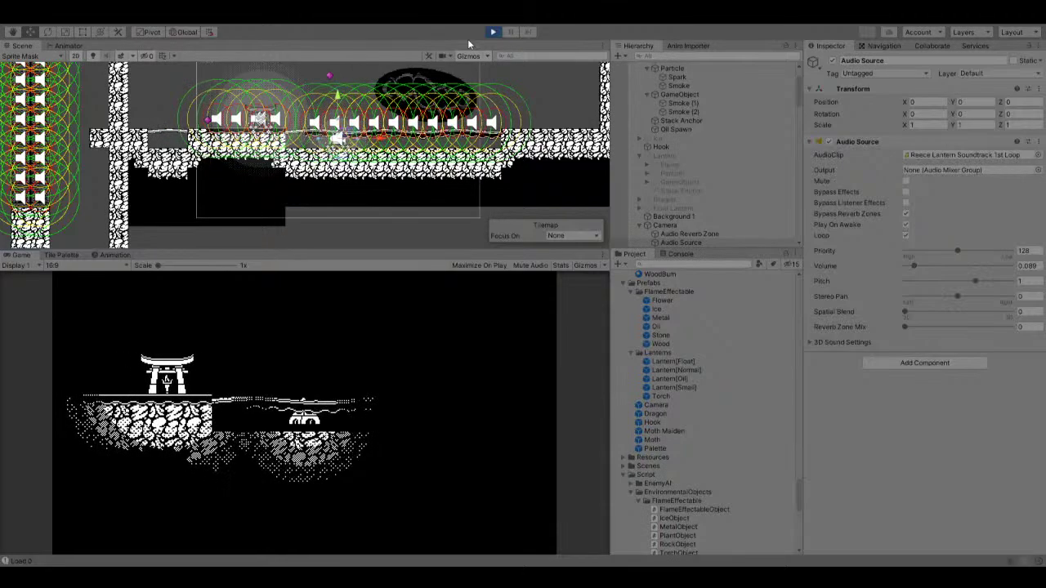
pyautogui.press('Left')
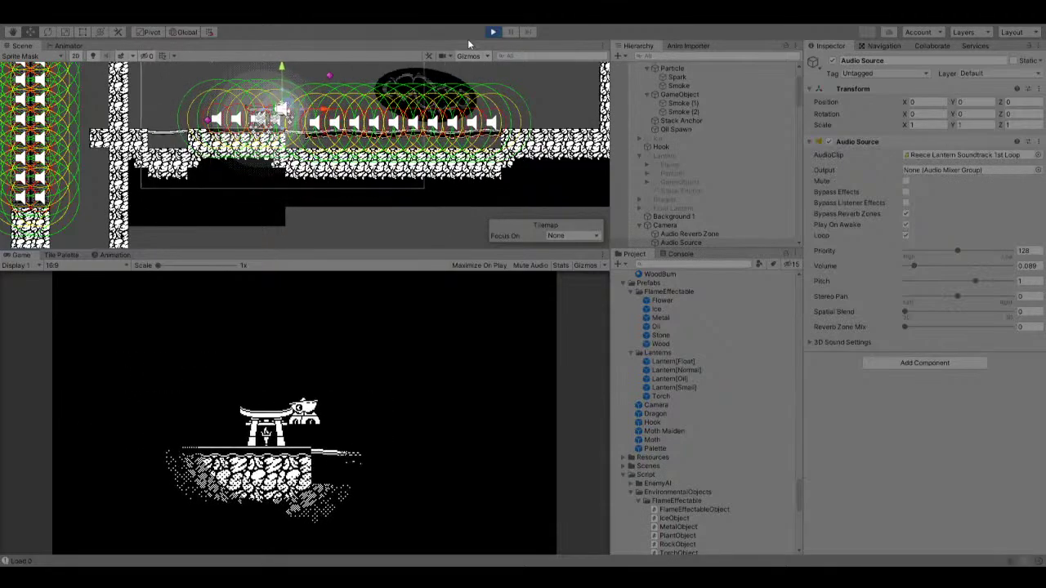
pyautogui.press('Left')
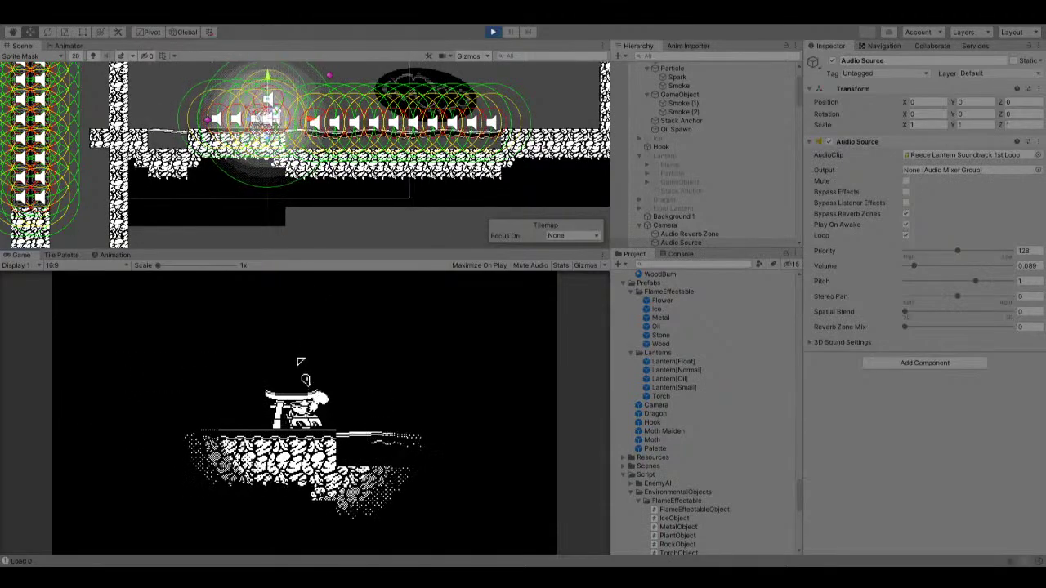
# Relight the lantern at the torch, test its flame on the oil at the ledge's edge, and stop the level.
pyautogui.press('Left')
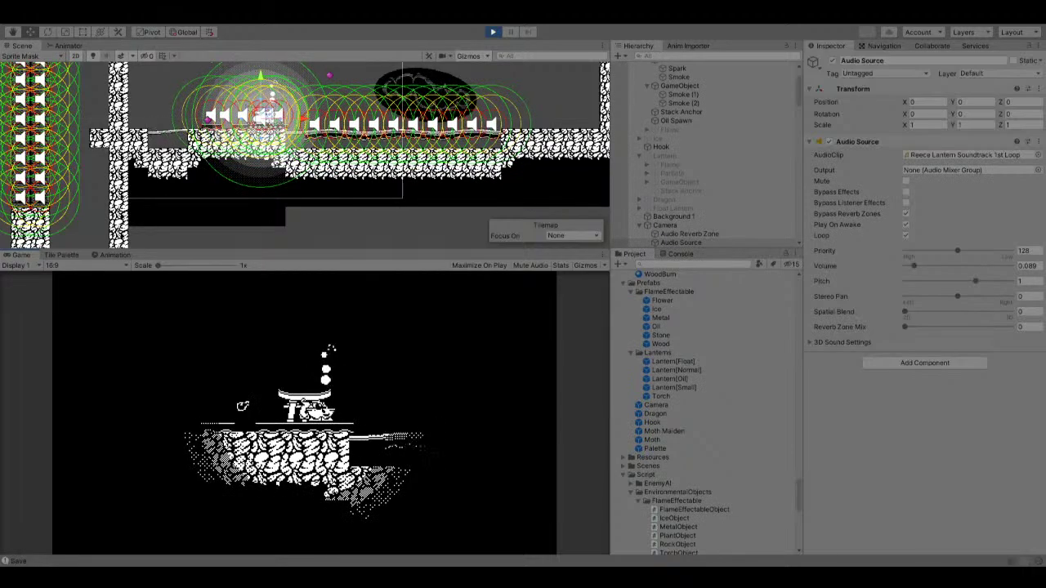
pyautogui.press('Right')
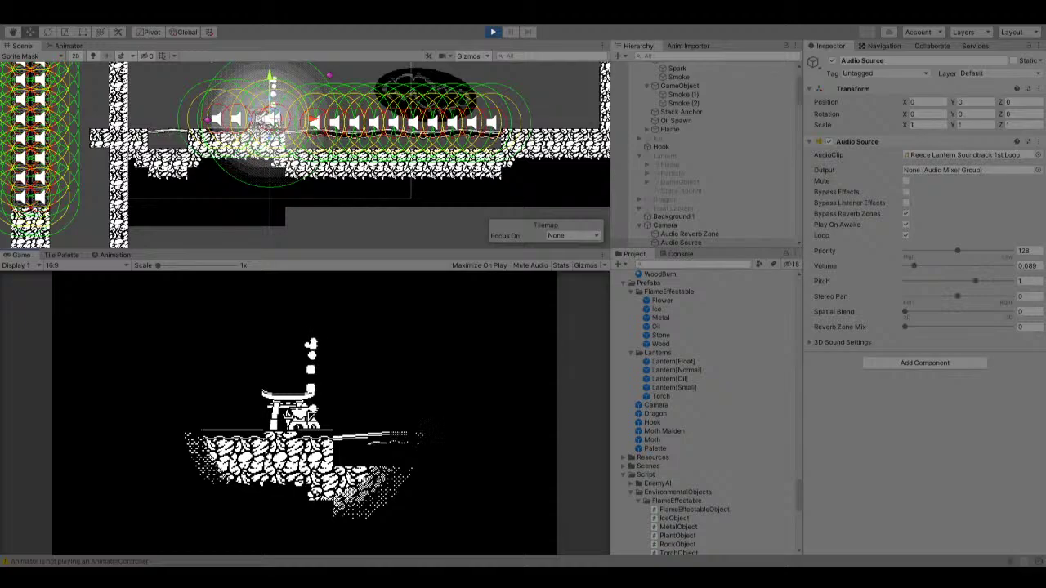
pyautogui.press('Left')
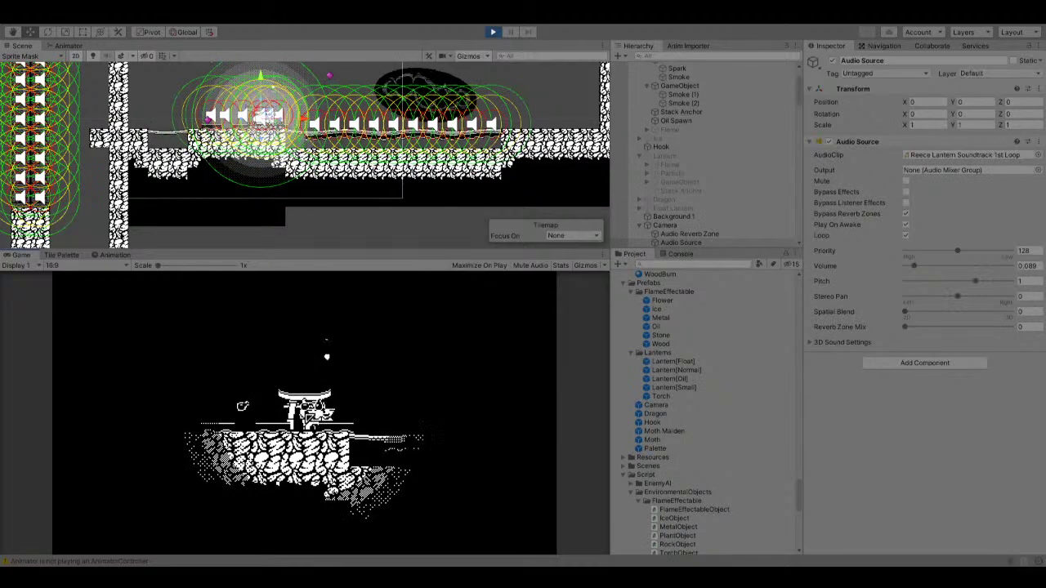
pyautogui.press('Right')
pyautogui.press('Right')
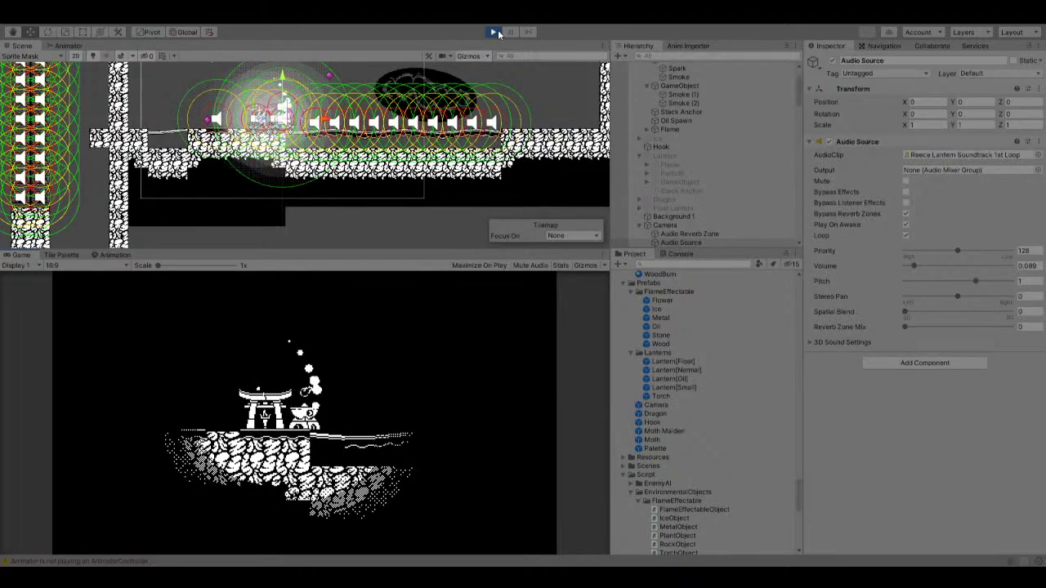
pyautogui.press('Left')
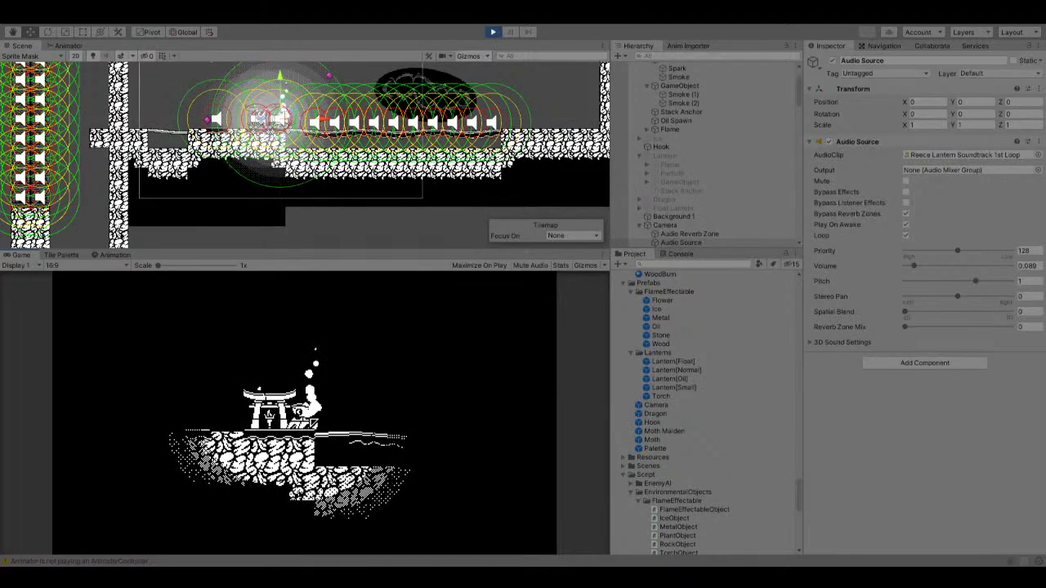
pyautogui.click(492, 33)
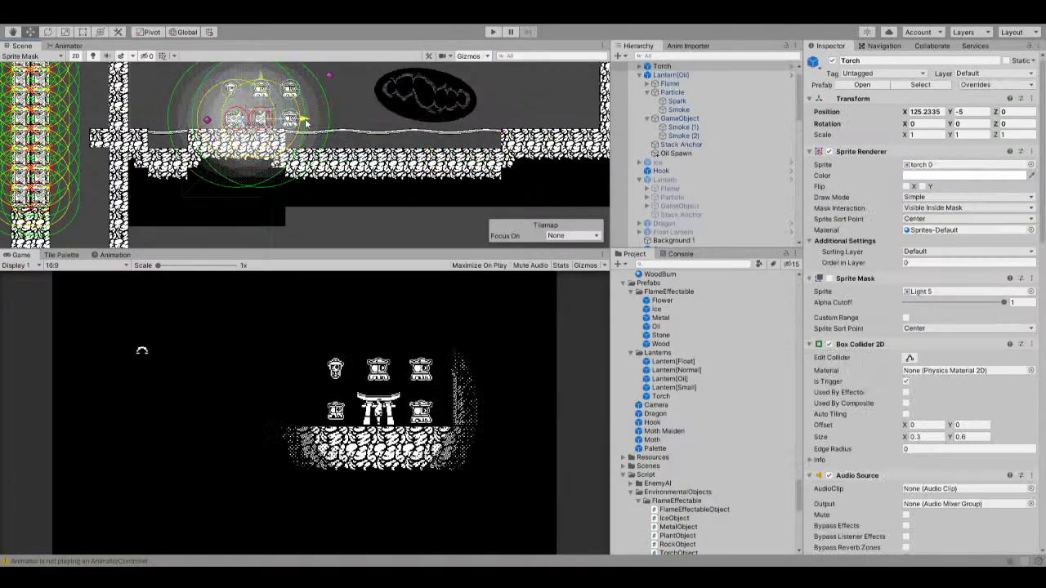
# Move the Torch along its ledge to X 122.61, and run the level to lay oil from it to the pit's edge.
pyautogui.moveTo(304, 121); pyautogui.dragTo(253, 121)
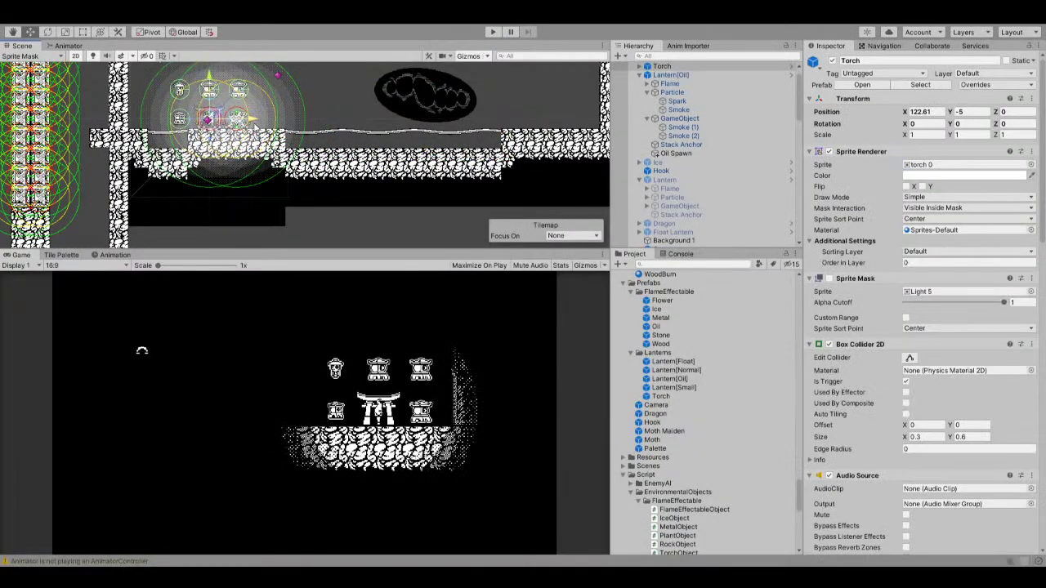
pyautogui.click(492, 33)
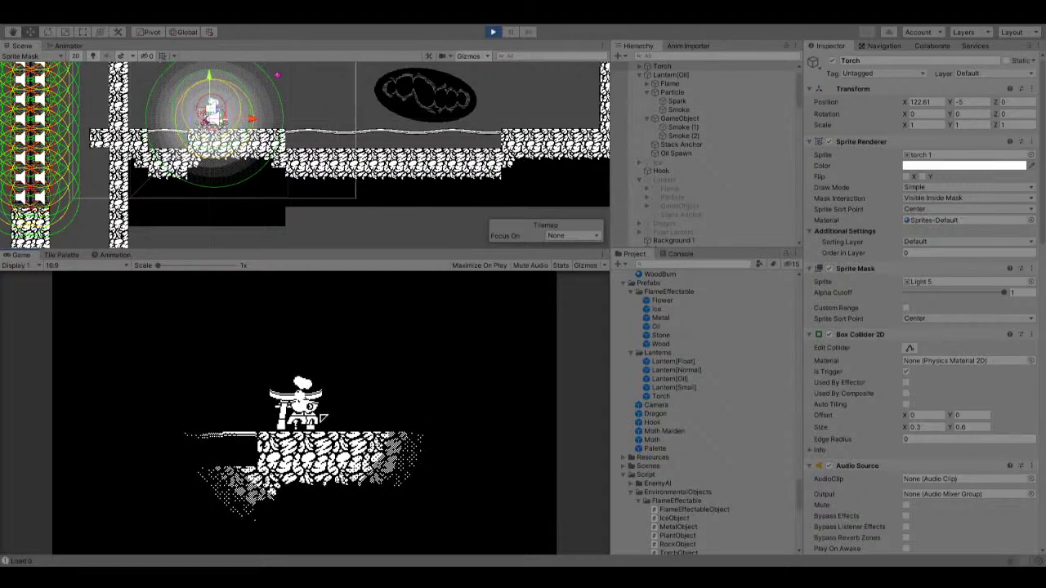
pyautogui.press('Right')
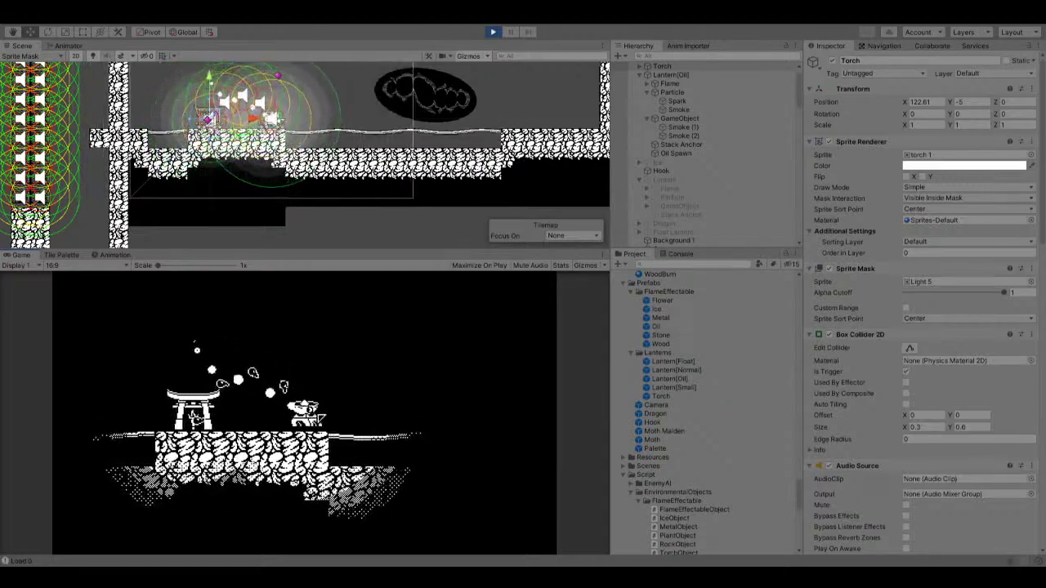
pyautogui.press('Right')
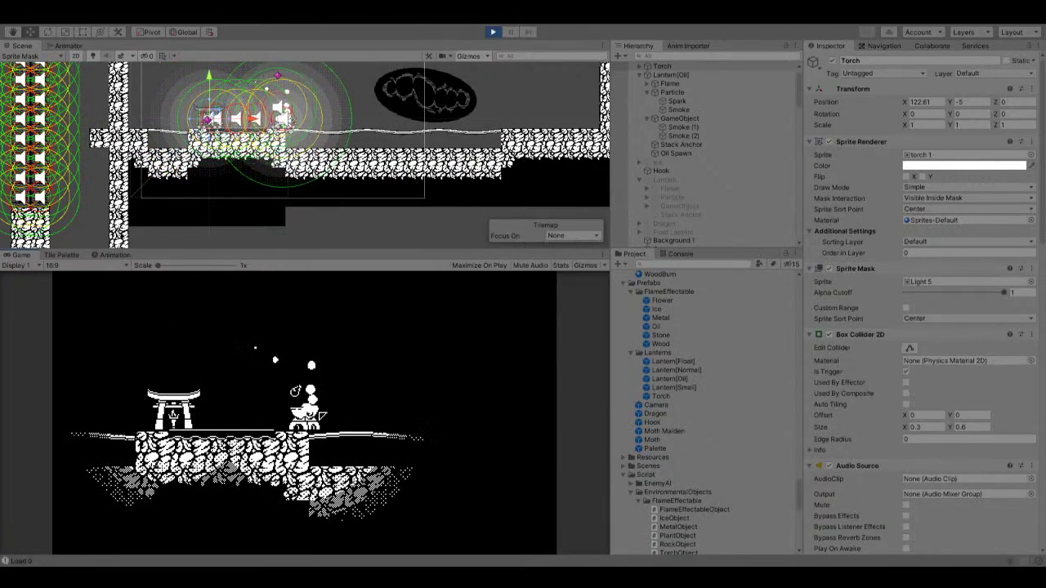
# Test the flame on the ledge's oil trail, lower the lantern into the wide pit's water, and stop the level.
pyautogui.press('space')
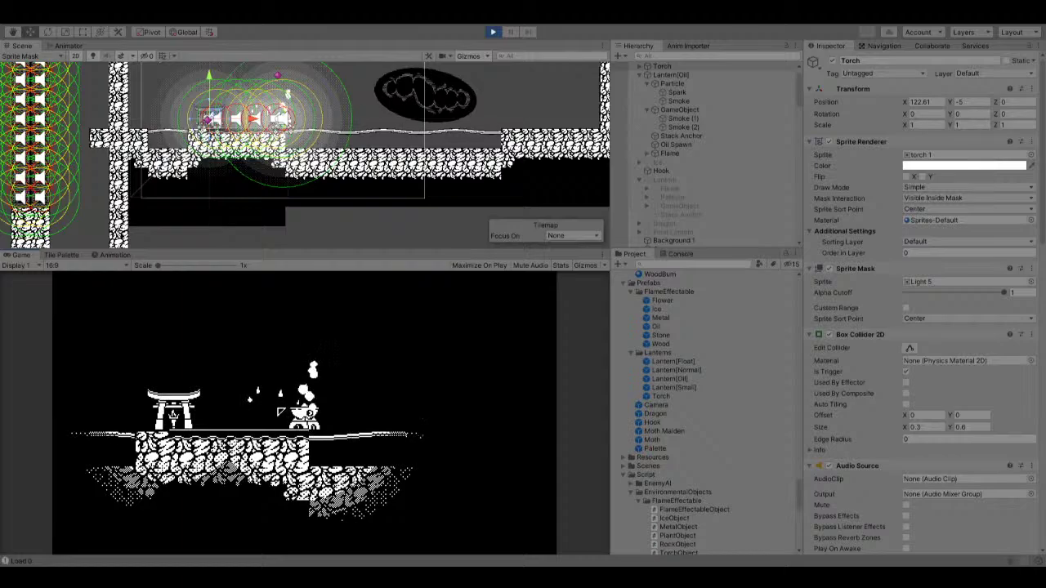
pyautogui.scroll(1, 233, 123)
pyautogui.scroll(4, 229, 132)
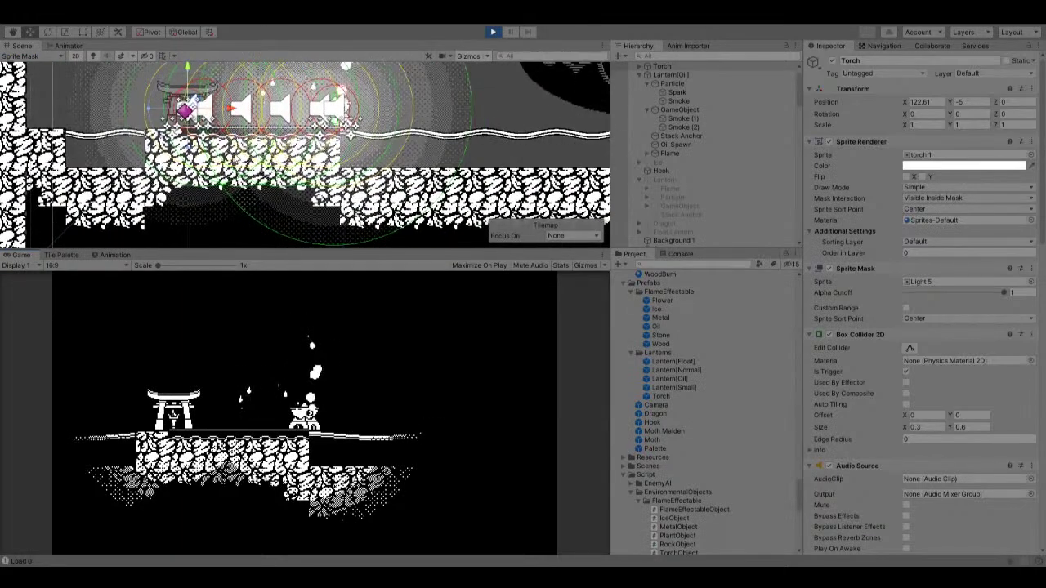
pyautogui.press('Right')
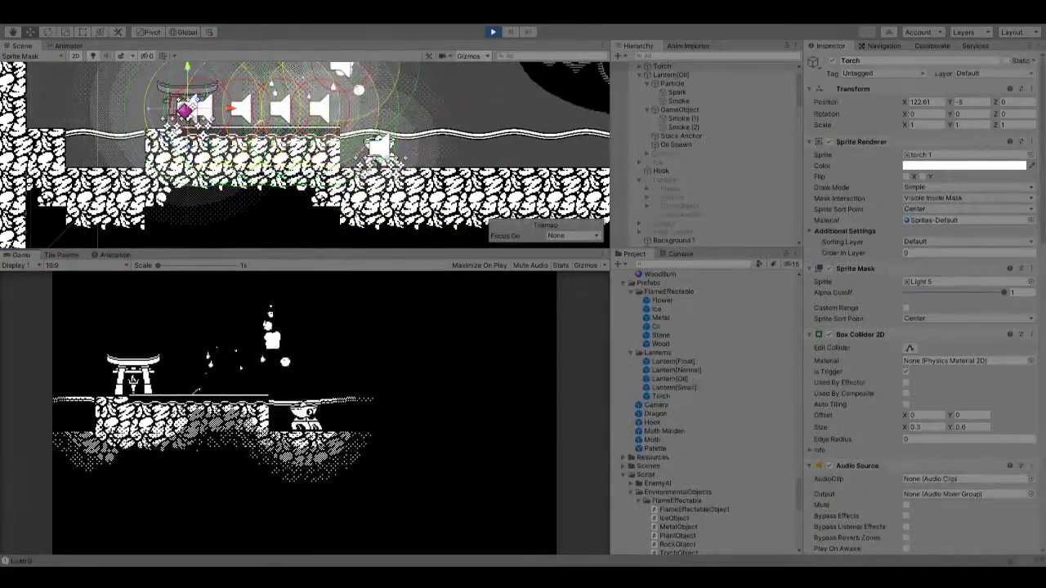
pyautogui.hotkey('ctrl', 'p')
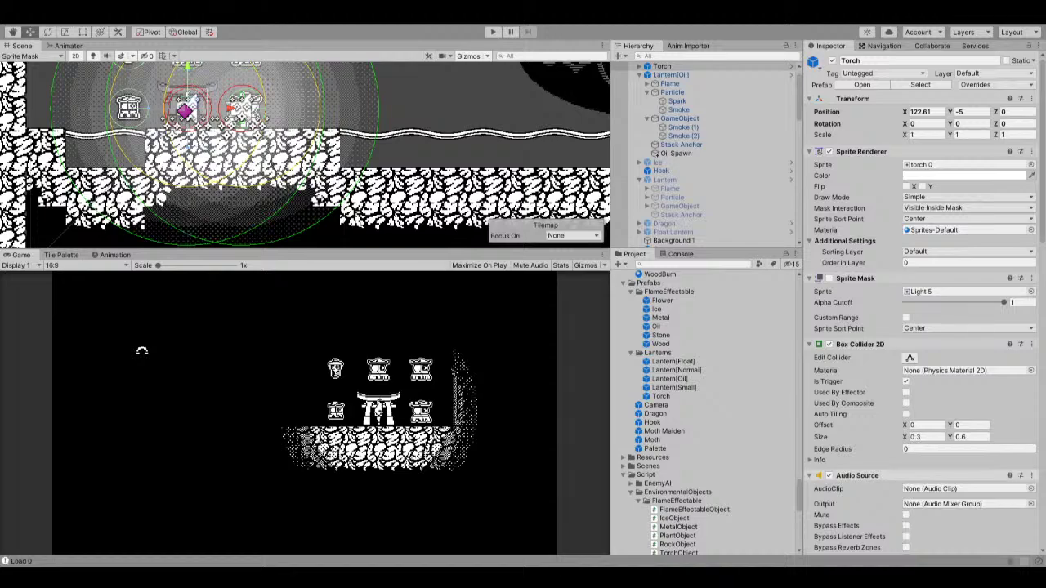
# Set the Ignite Distance in the Oil prefab's Flame Object script to 1, outside play mode.
pyautogui.click(492, 32)
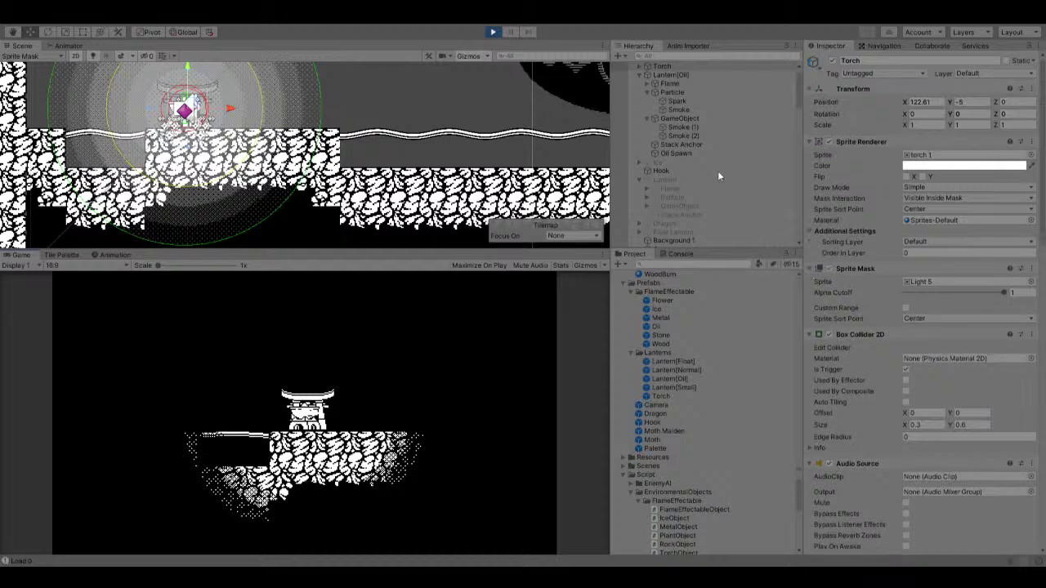
pyautogui.click(663, 326)
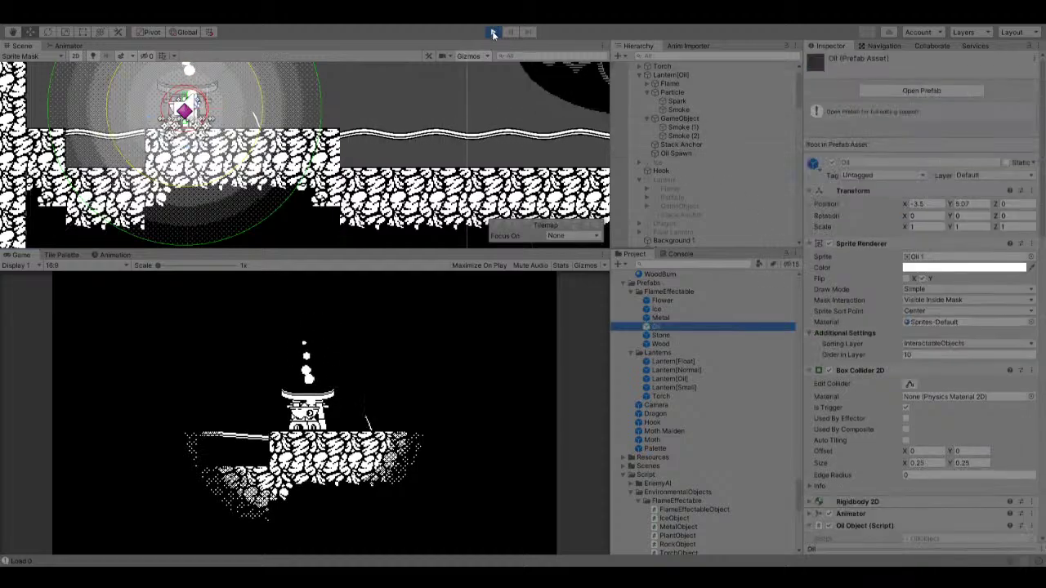
pyautogui.hotkey('ctrl', 'p')
pyautogui.scroll(-10, 905, 357)
pyautogui.scroll(-10, 904, 357)
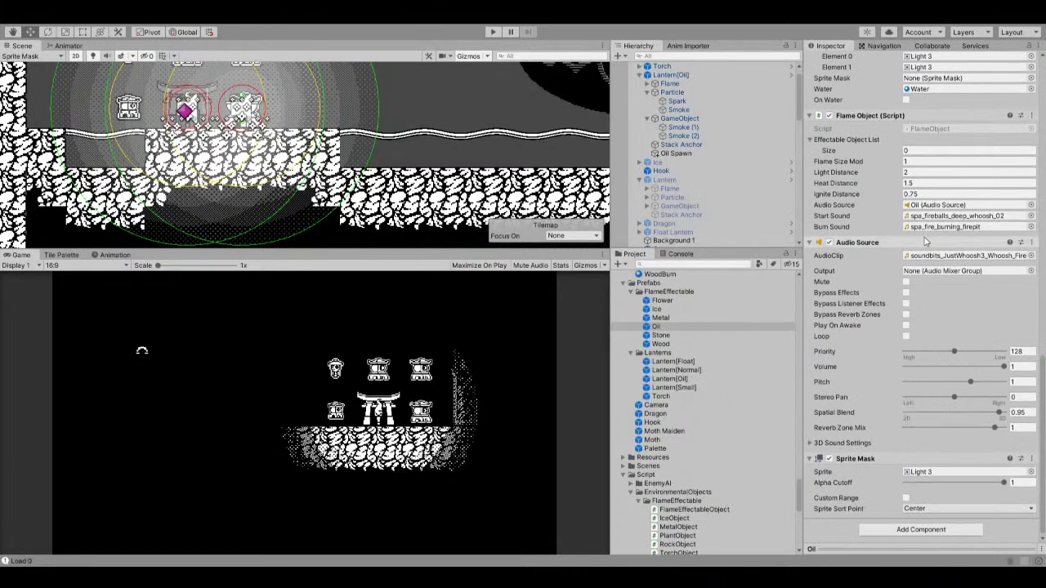
pyautogui.click(924, 191)
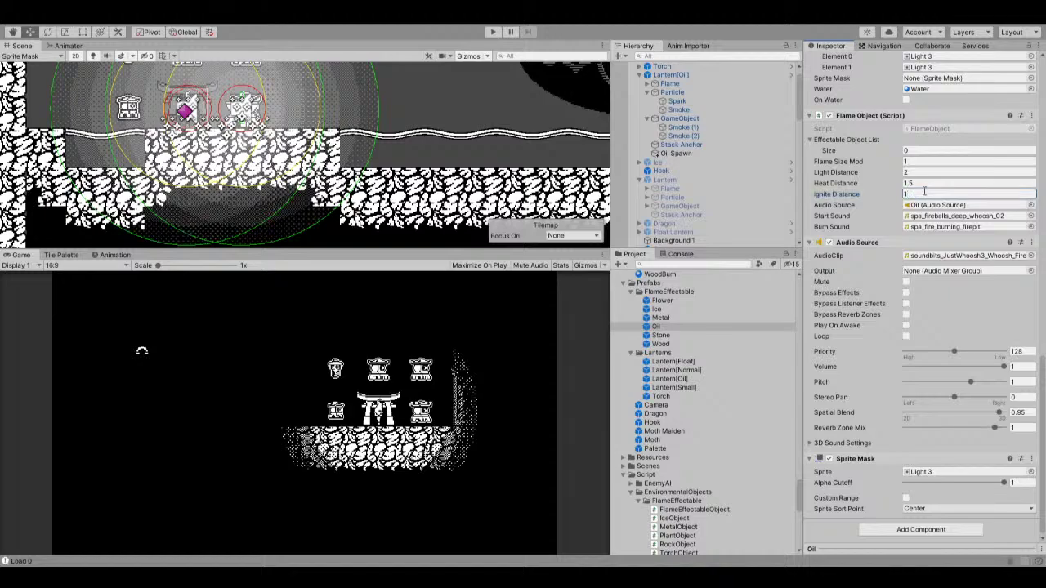
pyautogui.press('Return')
# Run the level to test the changed ignite distance on an oil trail along the torch ledge, and stop it.
pyautogui.click(493, 32)
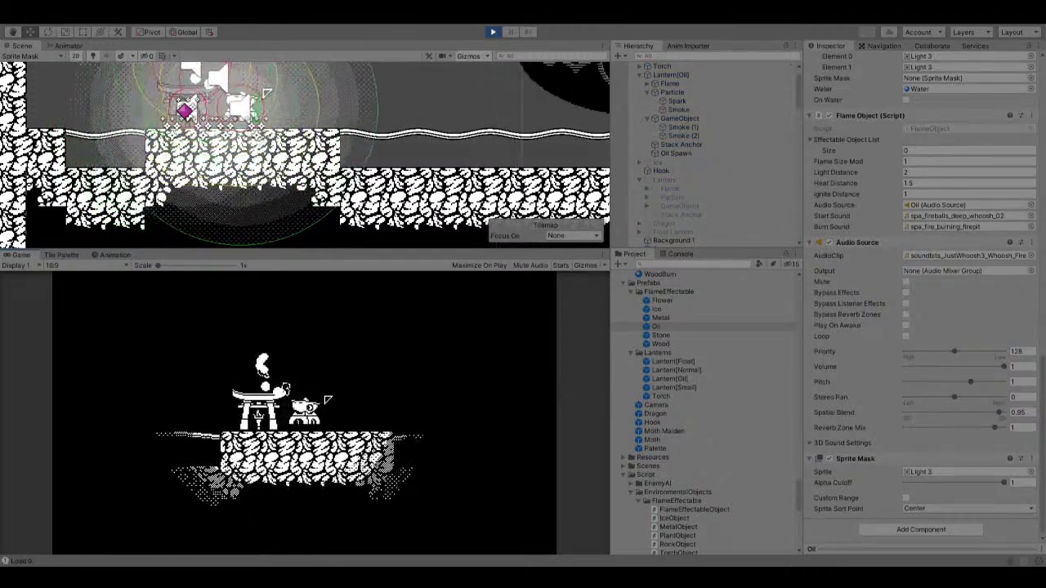
pyautogui.press('Right')
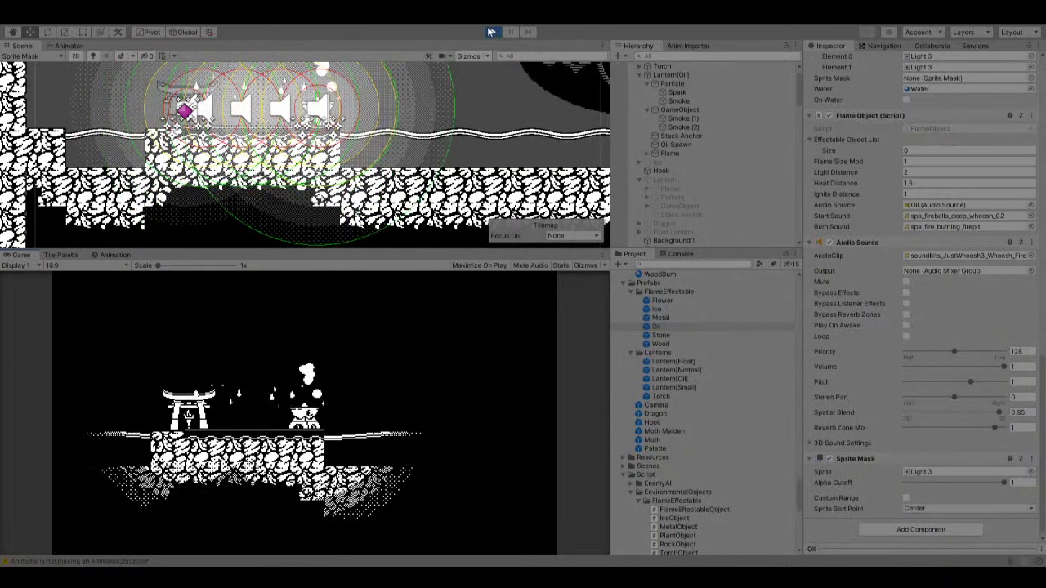
pyautogui.hotkey('ctrl', 'p')
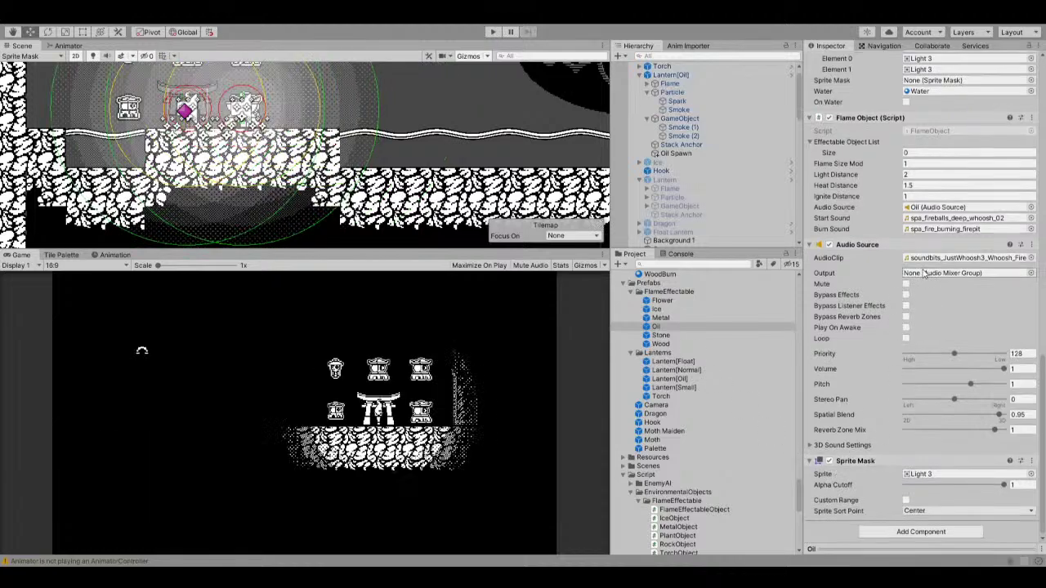
# Set the Oil prefab's Ignite Distance to 2.
pyautogui.click(938, 194)
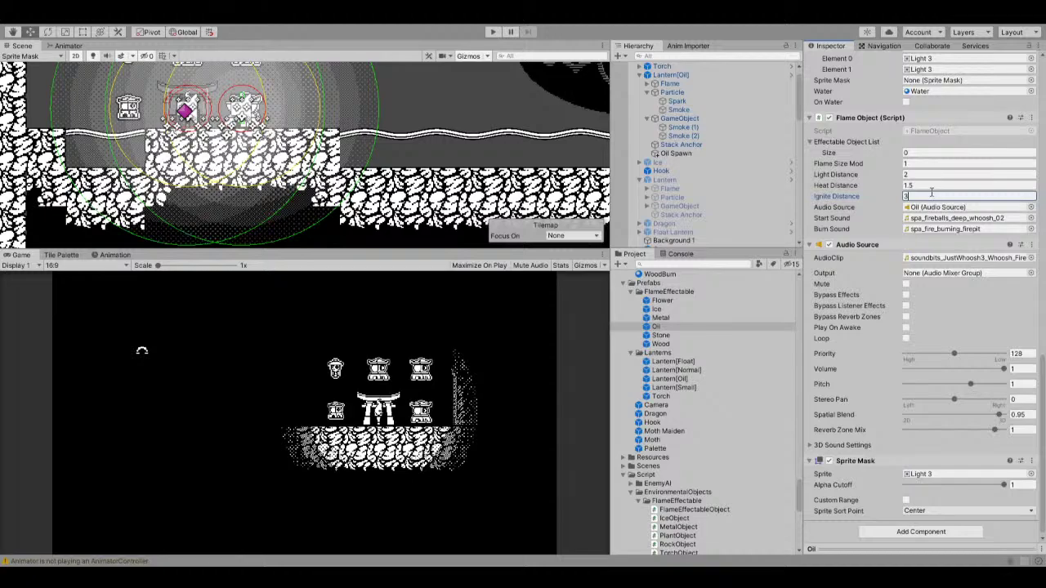
pyautogui.write('2')
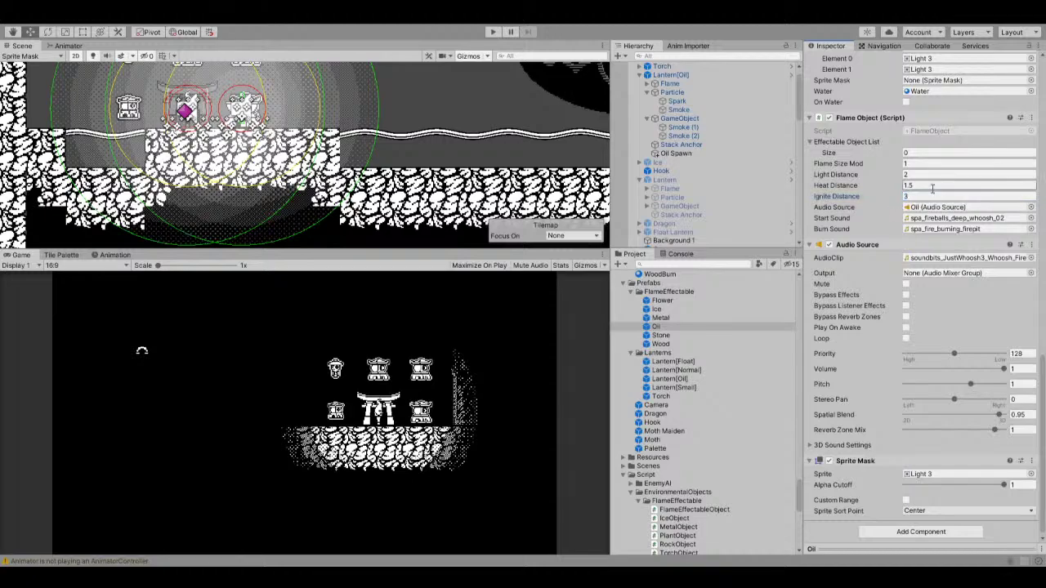
pyautogui.click(886, 188)
pyautogui.press('Return')
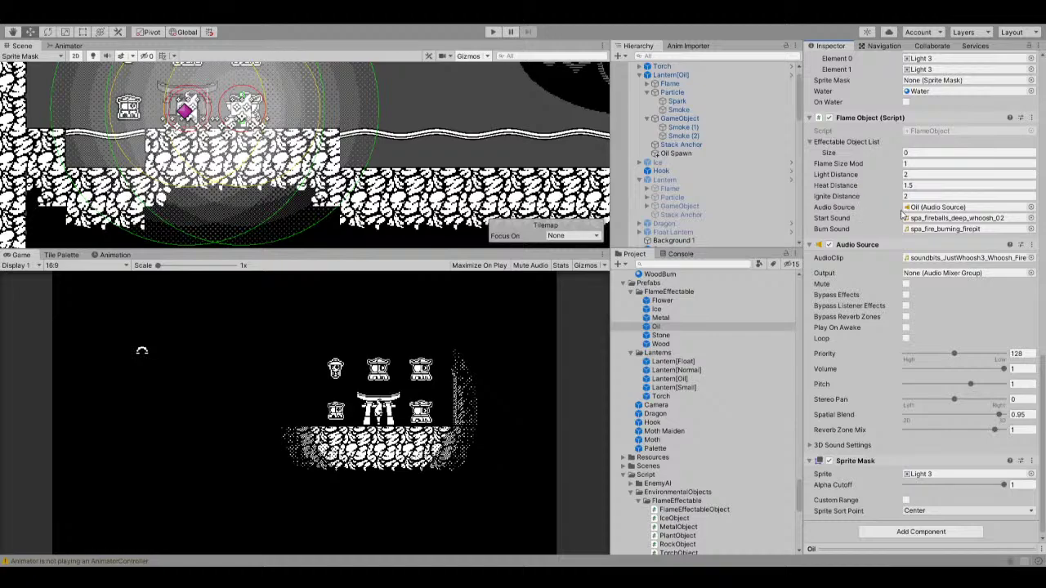
# Set both the Heat Distance and the Light Distance in the Oil prefab's Flame Object script to 5.
pyautogui.click(923, 185)
pyautogui.write('5')
pyautogui.click(920, 174)
pyautogui.write('5')
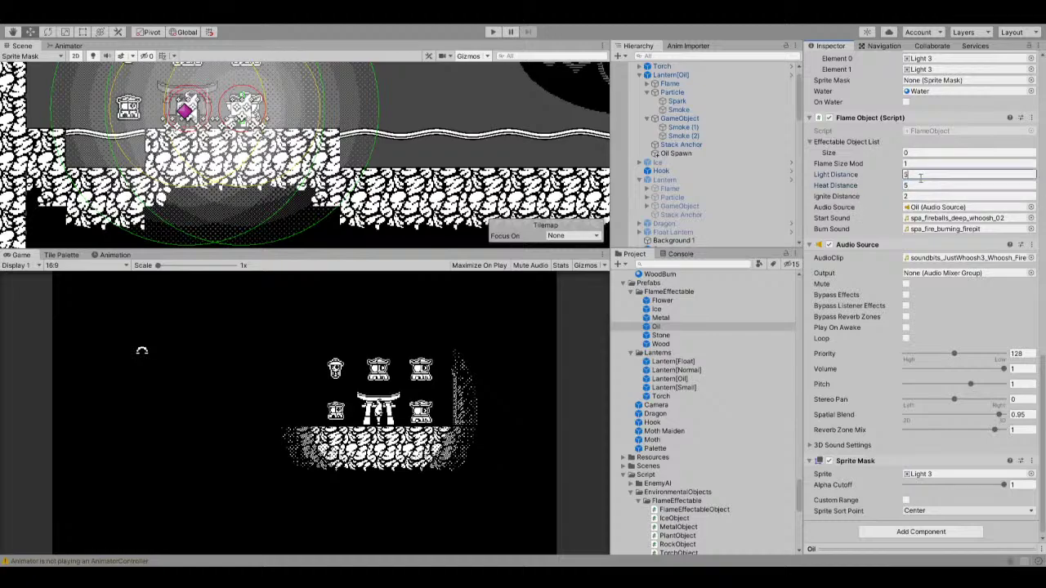
# Run the level, lay an oil trail from the torch along the ledge to test how it burns, and stop the level.
pyautogui.click(491, 32)
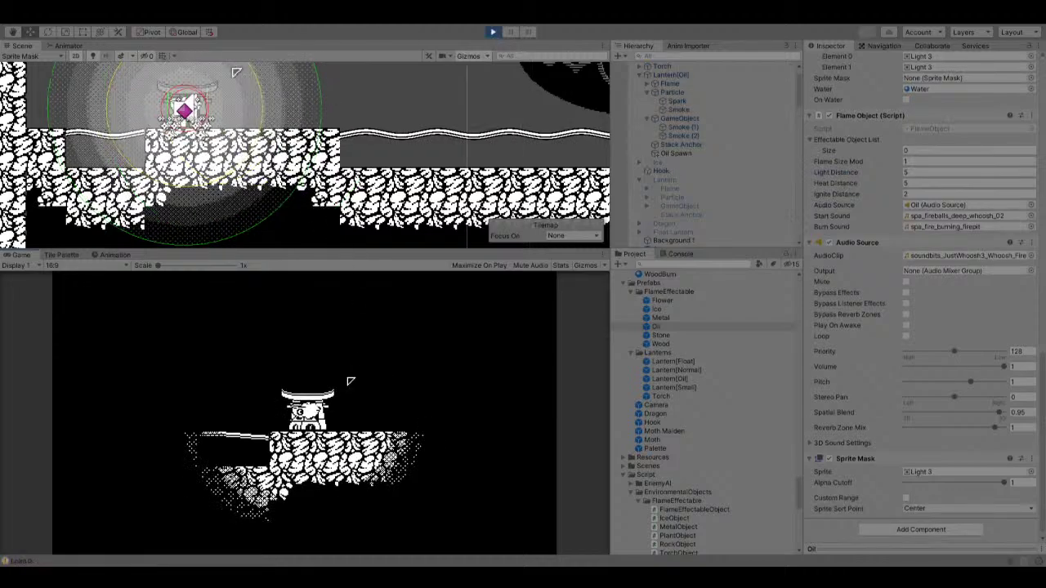
pyautogui.press('d')
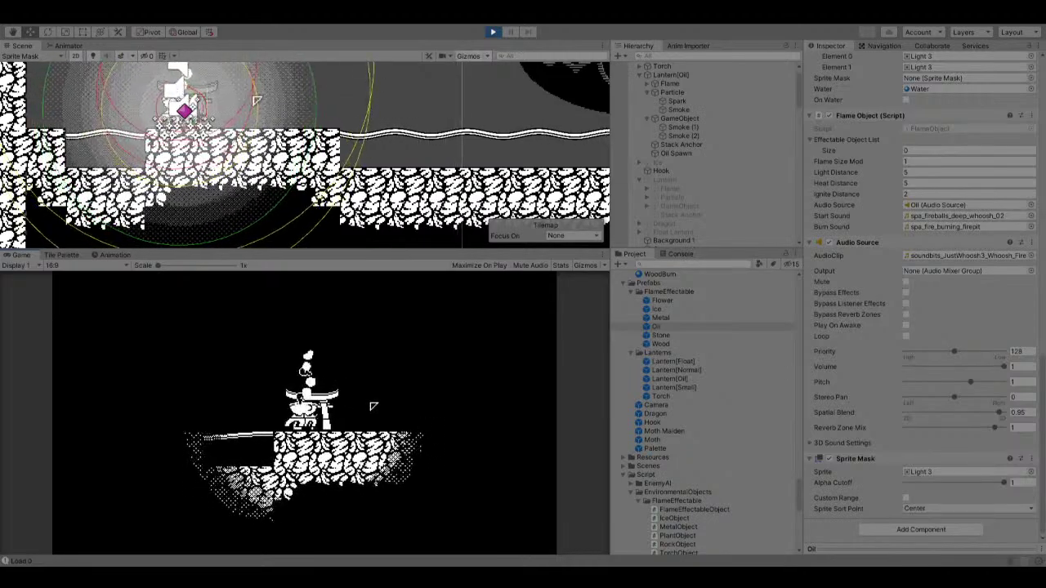
pyautogui.press('d')
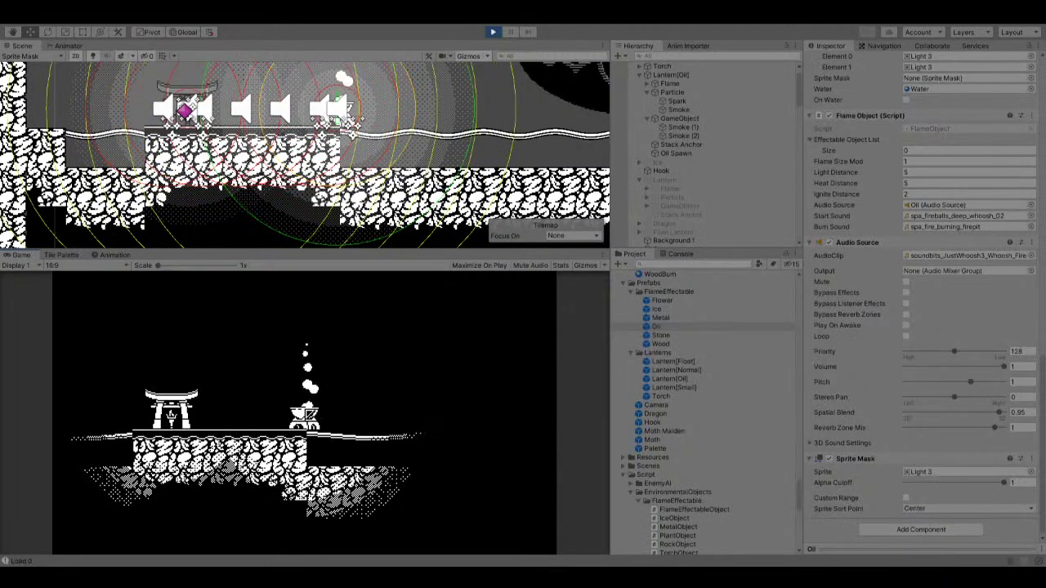
pyautogui.press('space')
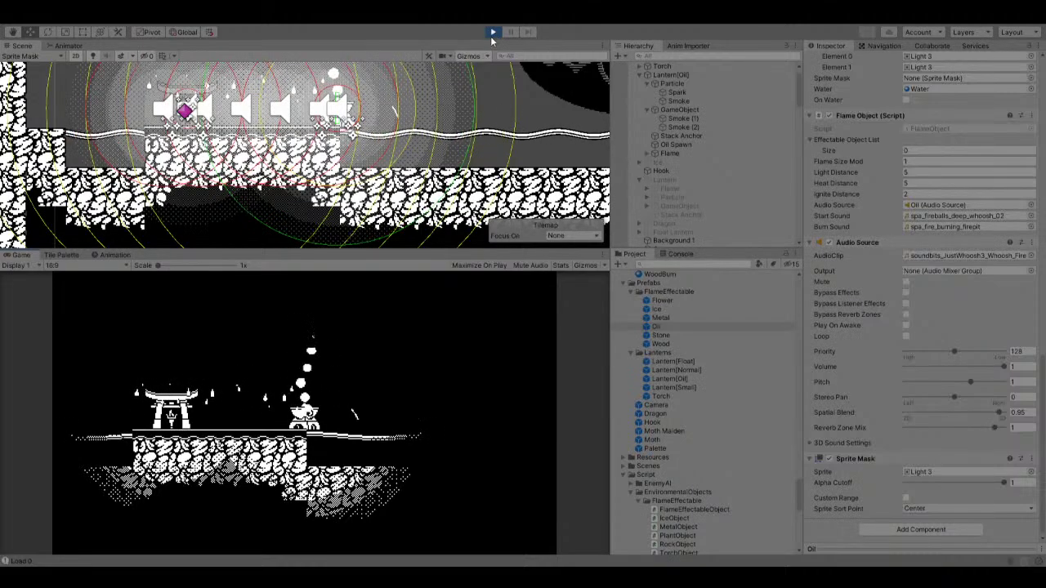
pyautogui.click(492, 34)
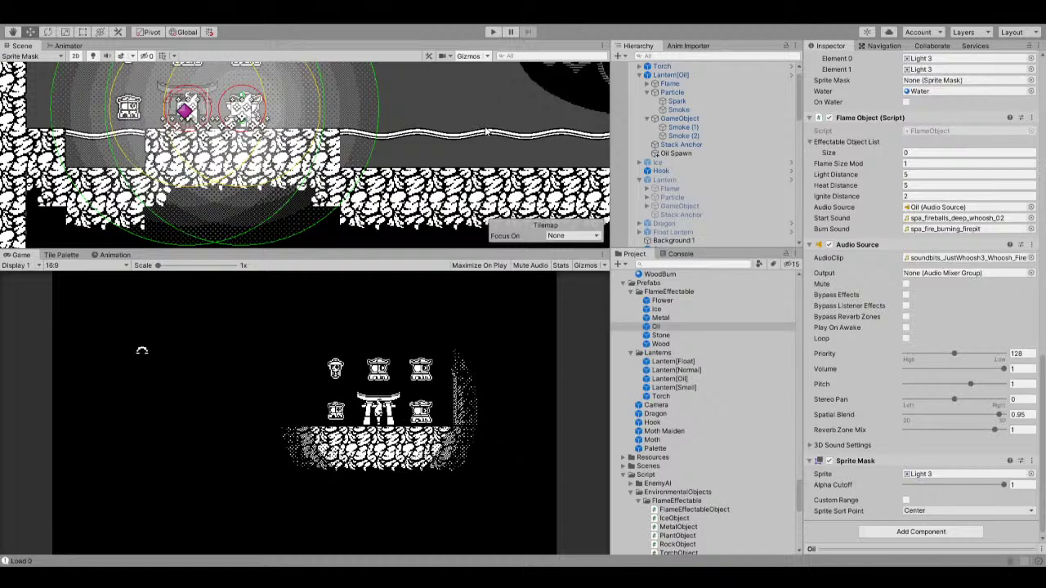
# Run the level again to test burning oil across the wide pit's water with the lantern lowered in, and stop it.
pyautogui.click(493, 33)
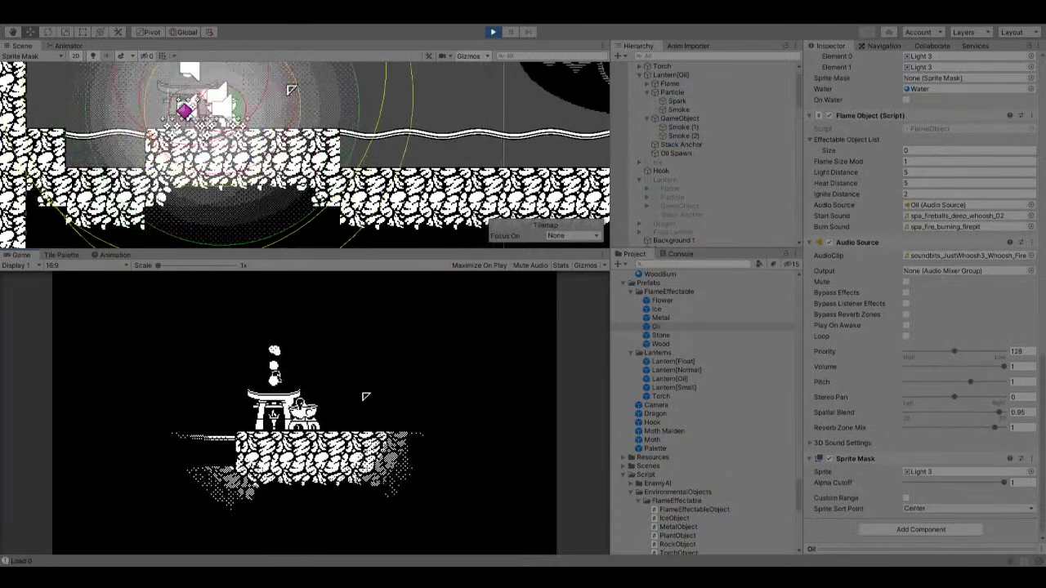
pyautogui.press('d')
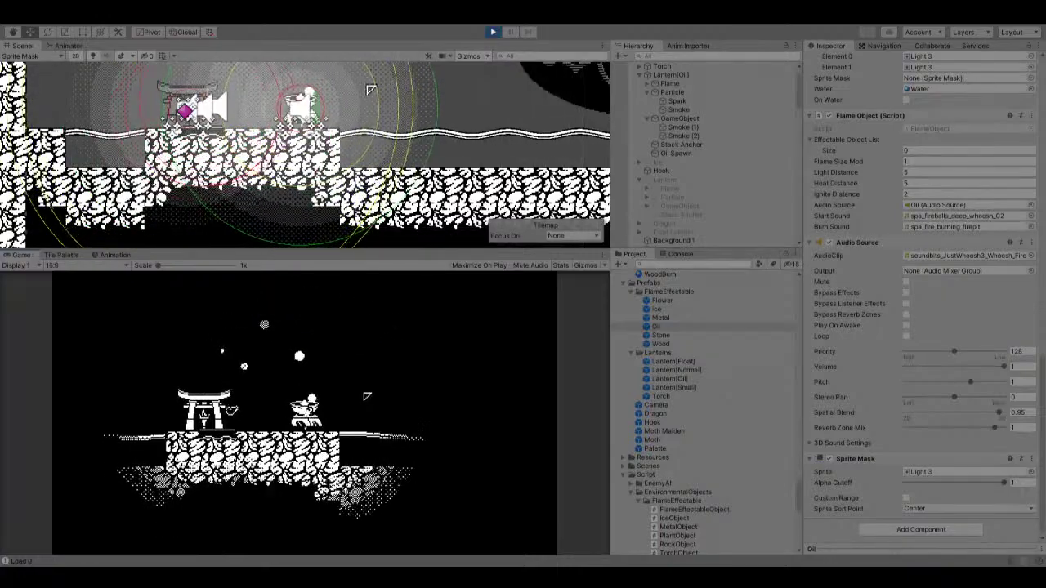
pyautogui.press('d')
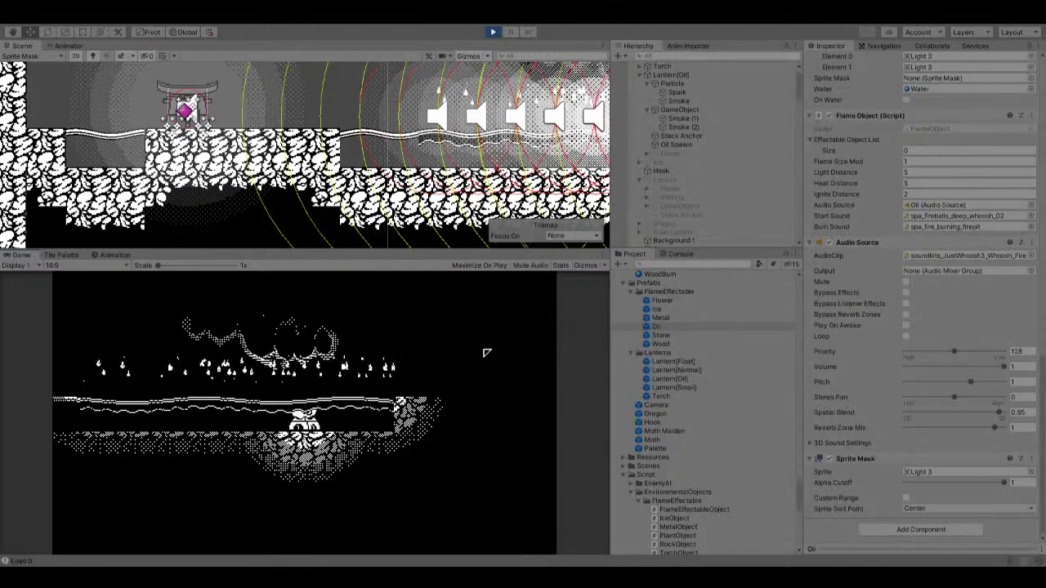
pyautogui.click(493, 32)
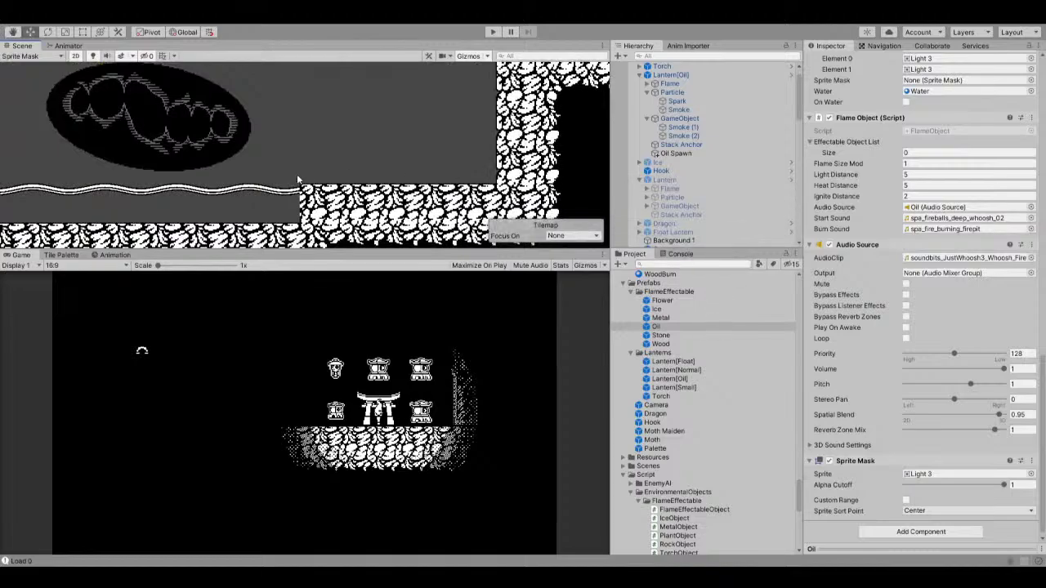
# Place a Wood prefab on the ground just past the far end of the wide water pit and turn off its Movable option.
pyautogui.press('Left')
pyautogui.press('Up')
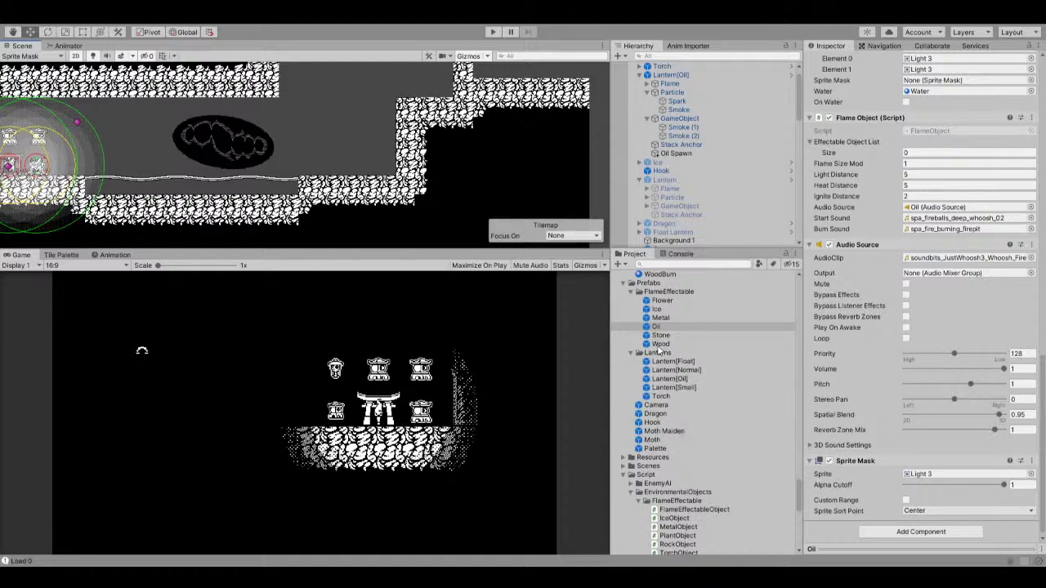
pyautogui.moveTo(655, 326); pyautogui.dragTo(327, 164)
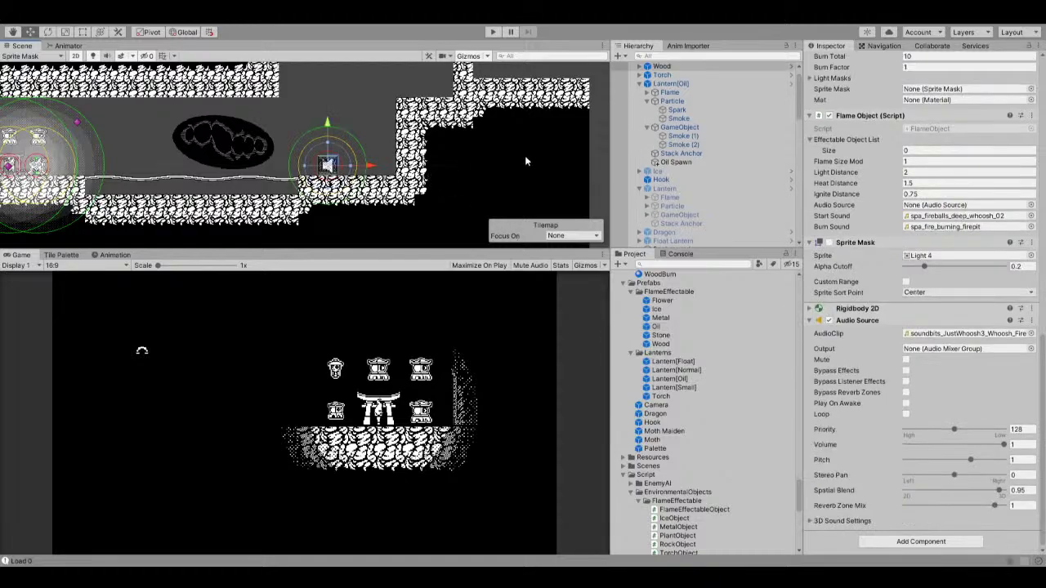
pyautogui.scroll(6, 918, 198)
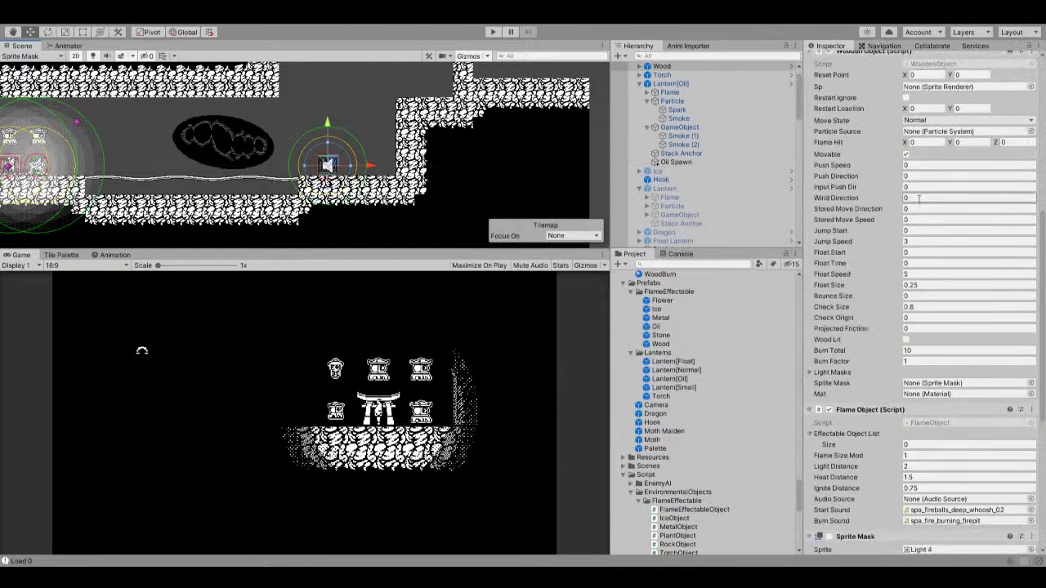
pyautogui.click(906, 154)
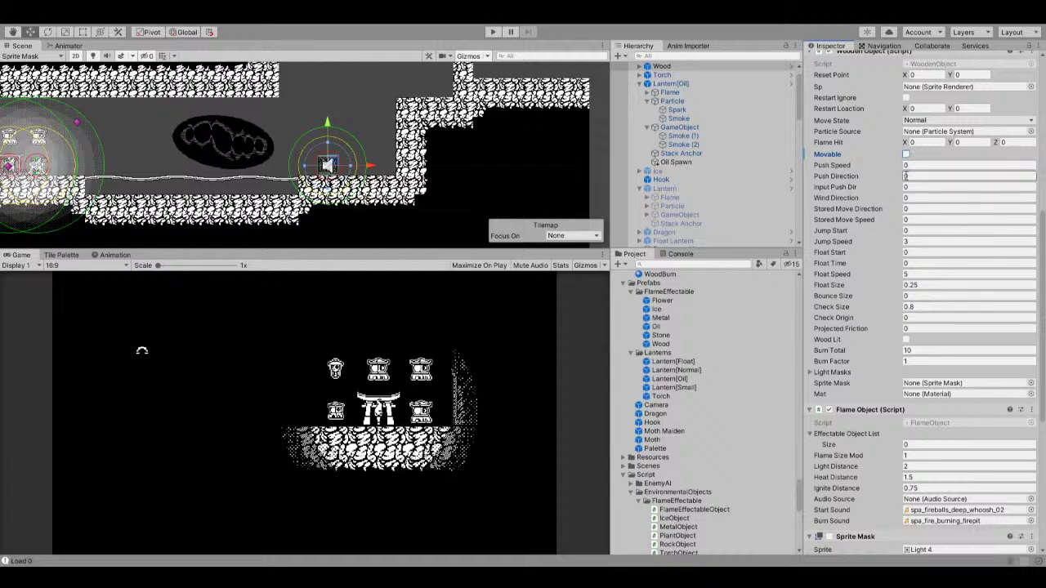
# Place a test Oil instance above the wide pit, give it the Oil 0 sprite, and turn off its vertical flip.
pyautogui.moveTo(278, 164); pyautogui.dragTo(418, 143, button='middle')
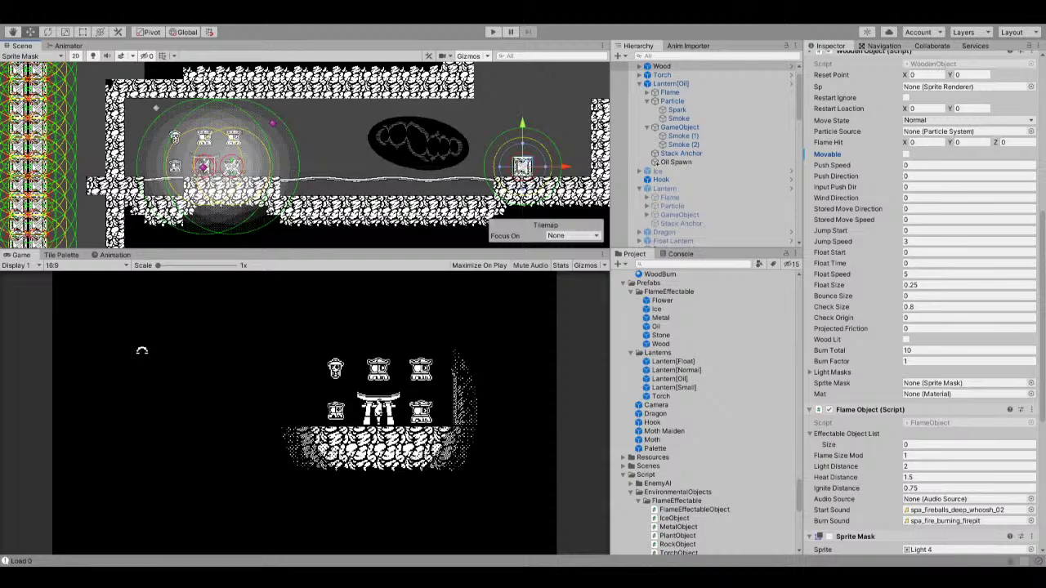
pyautogui.click(325, 139)
pyautogui.scroll(5, 324, 139)
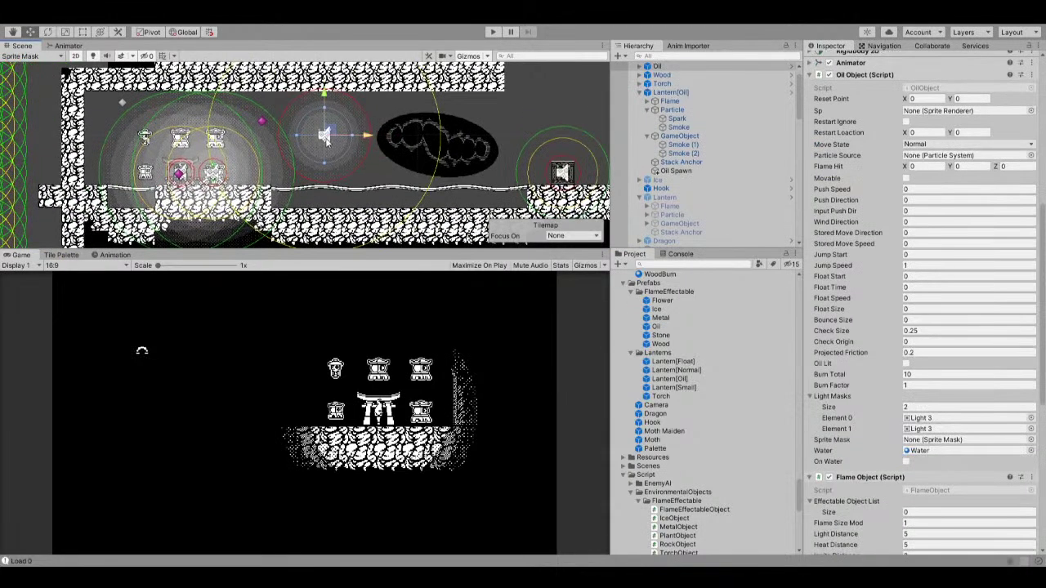
pyautogui.scroll(3, 325, 139)
pyautogui.scroll(10, 952, 153)
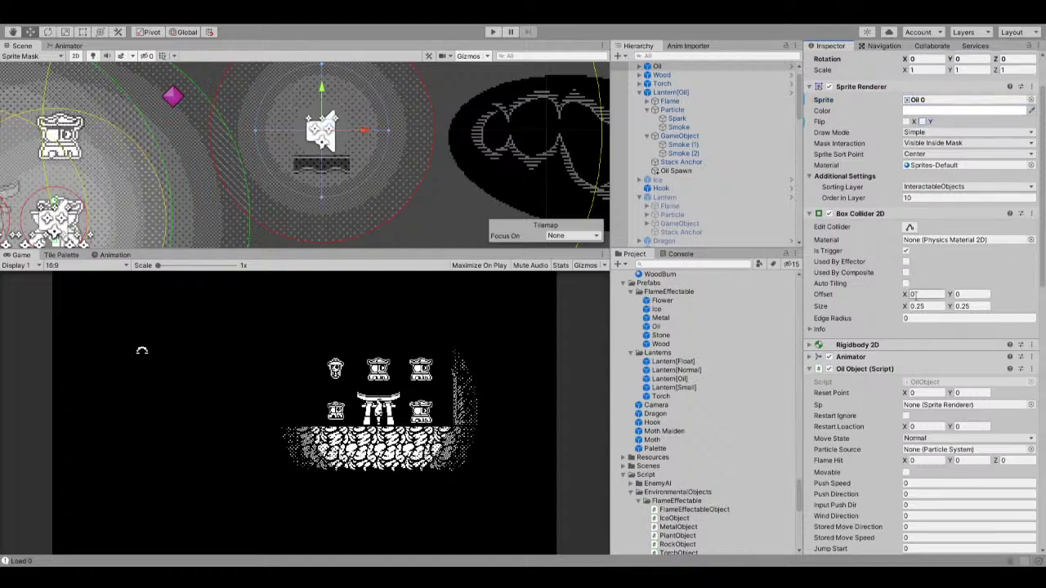
# Set the test Oil's Box Collider 2D offset to X 0 and Y -0.6.
pyautogui.click(915, 294)
pyautogui.write('-0.18')
pyautogui.click(966, 294)
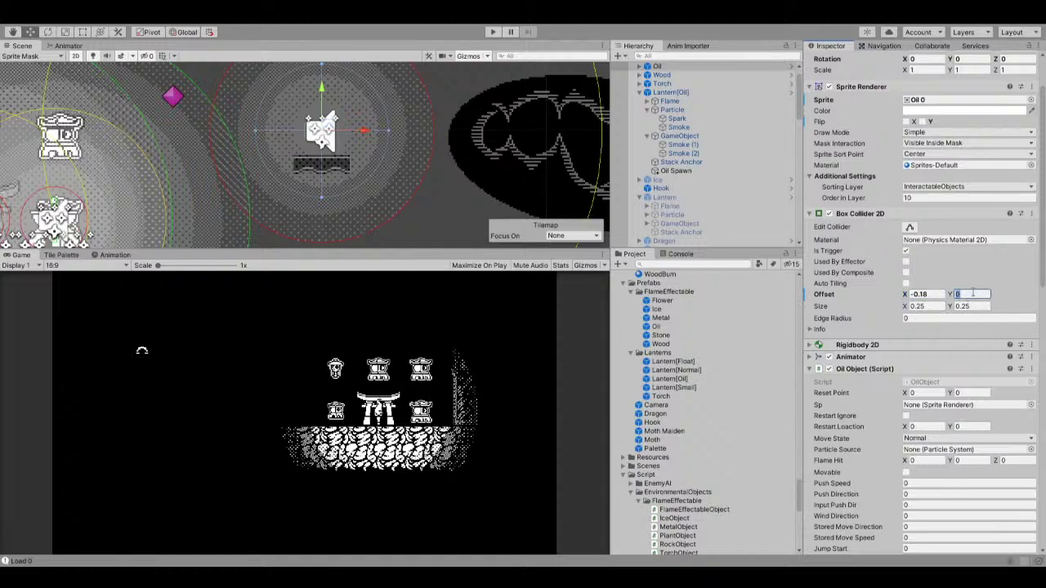
pyautogui.write('-1')
pyautogui.press('BackSpace')
pyautogui.write('2')
pyautogui.press('BackSpace')
pyautogui.write('6')
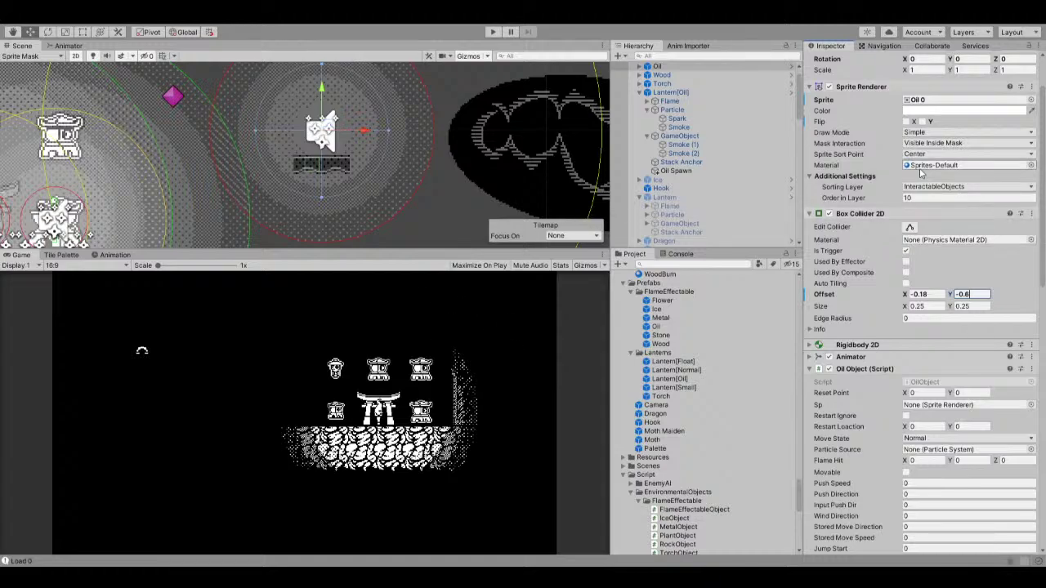
pyautogui.click(938, 293)
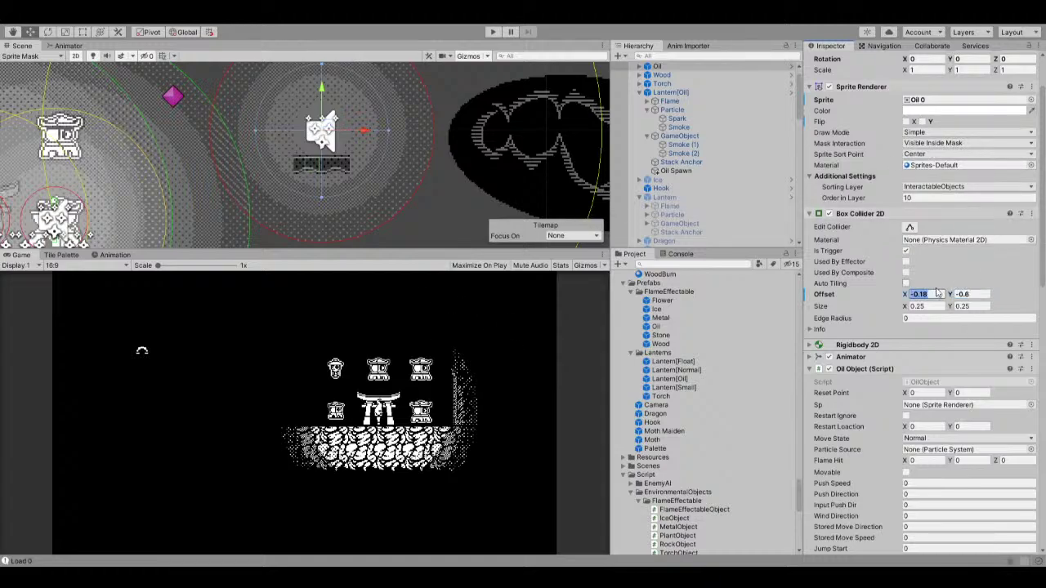
pyautogui.write('0')
# Try a Y offset of -0.55 for the test Oil's box collider and return it to -0.6.
pyautogui.click(938, 306)
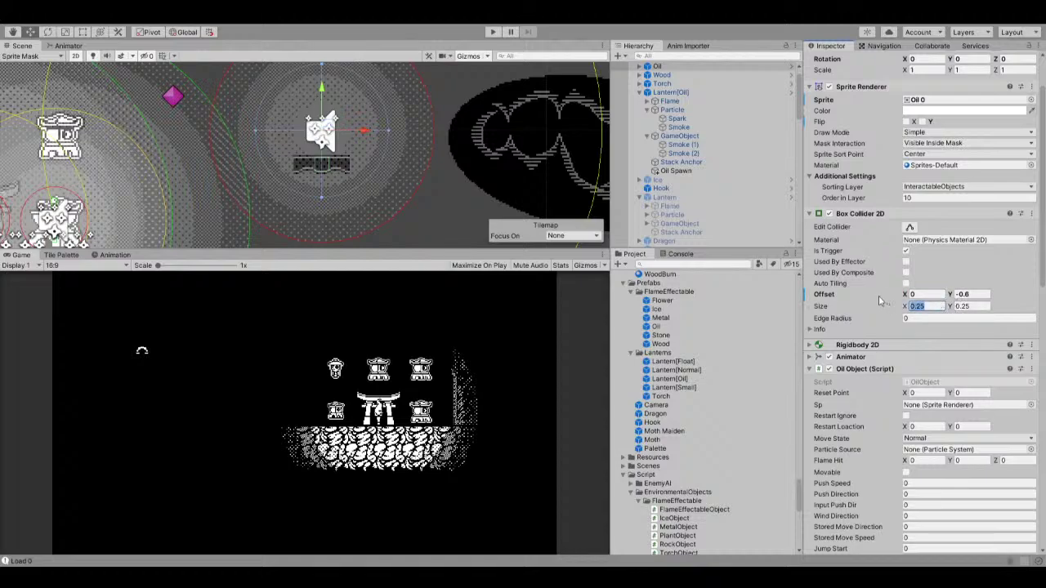
pyautogui.click(983, 294)
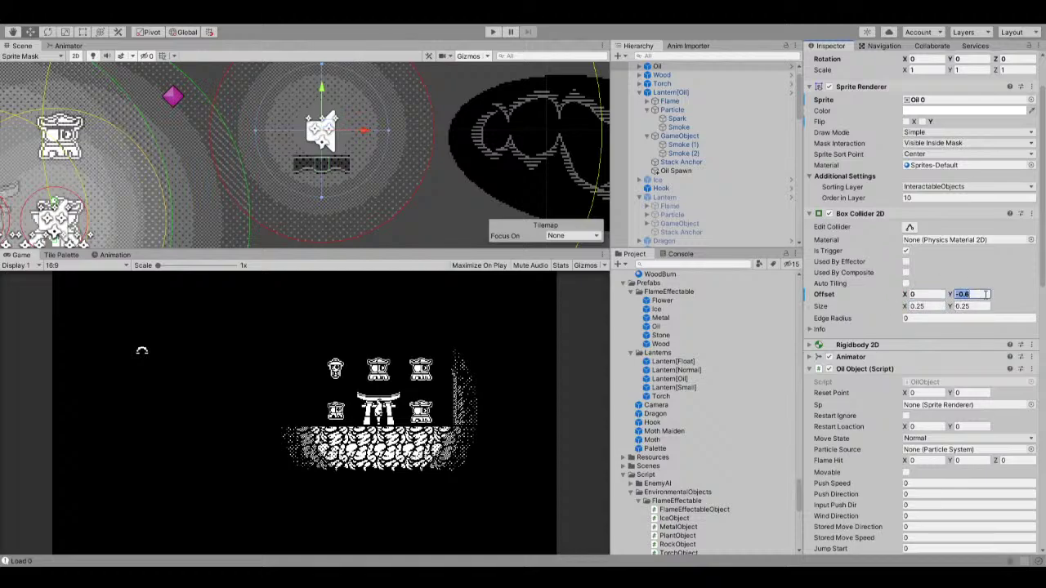
pyautogui.write('-0.')
pyautogui.write('55')
pyautogui.press('BackSpace')
pyautogui.press('BackSpace')
pyautogui.write('6')
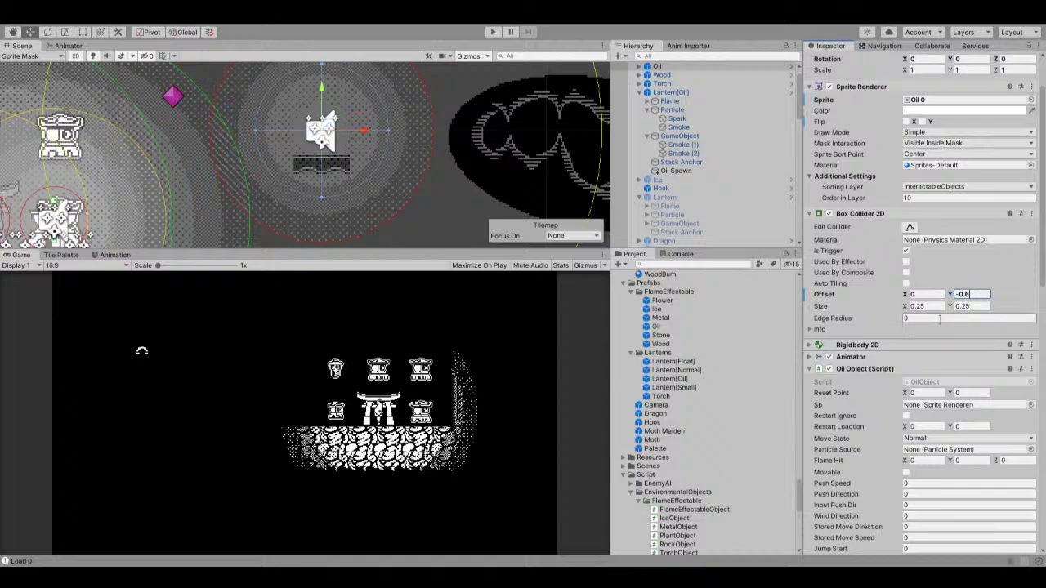
# Set the test Oil's box collider X size to 1.02, keeping its Y size at 0.25.
pyautogui.click(954, 308)
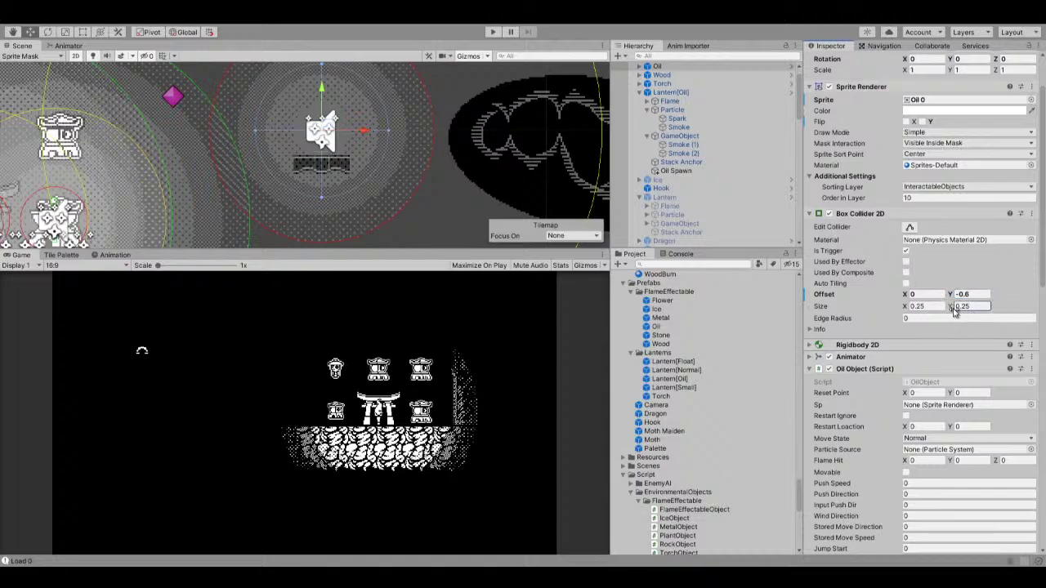
pyautogui.write('0.58')
pyautogui.press('Escape')
pyautogui.click(922, 306)
pyautogui.write('1.02')
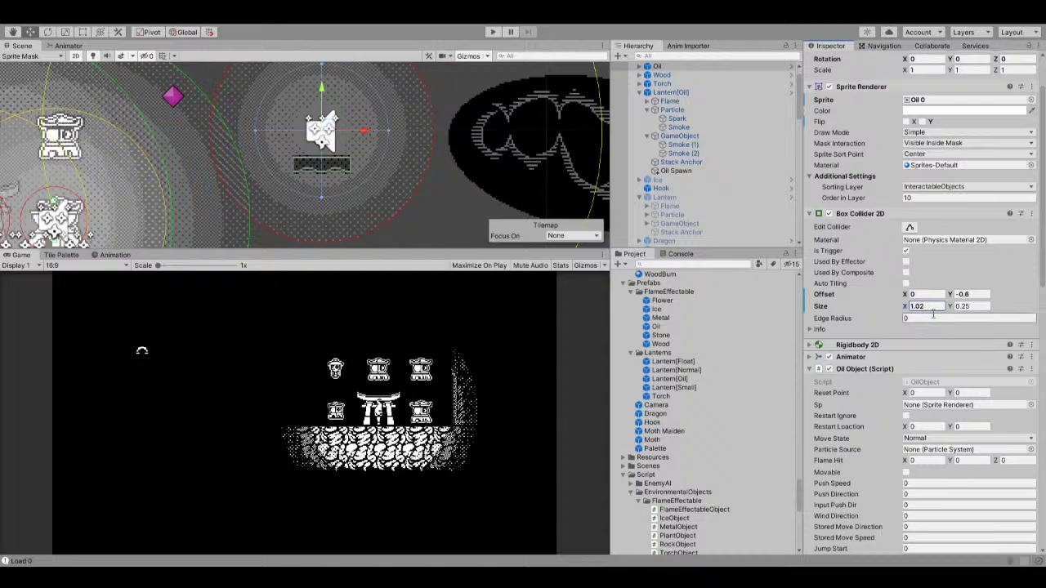
# In the OilGround animation, set the box collider's Y offset to -0.6 and its size to 1 by 0.25, and preview it.
pyautogui.click(115, 255)
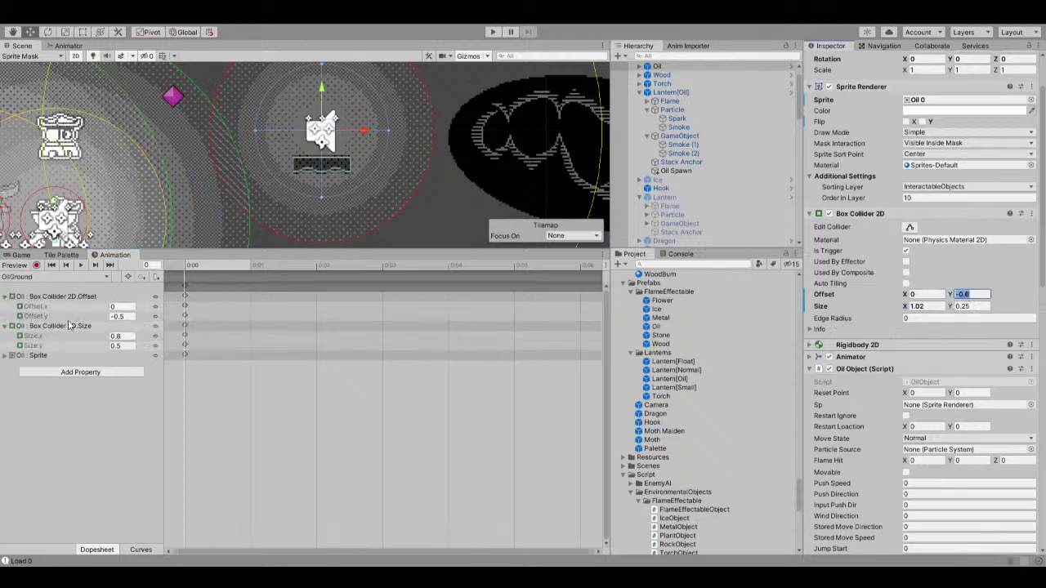
pyautogui.click(119, 316)
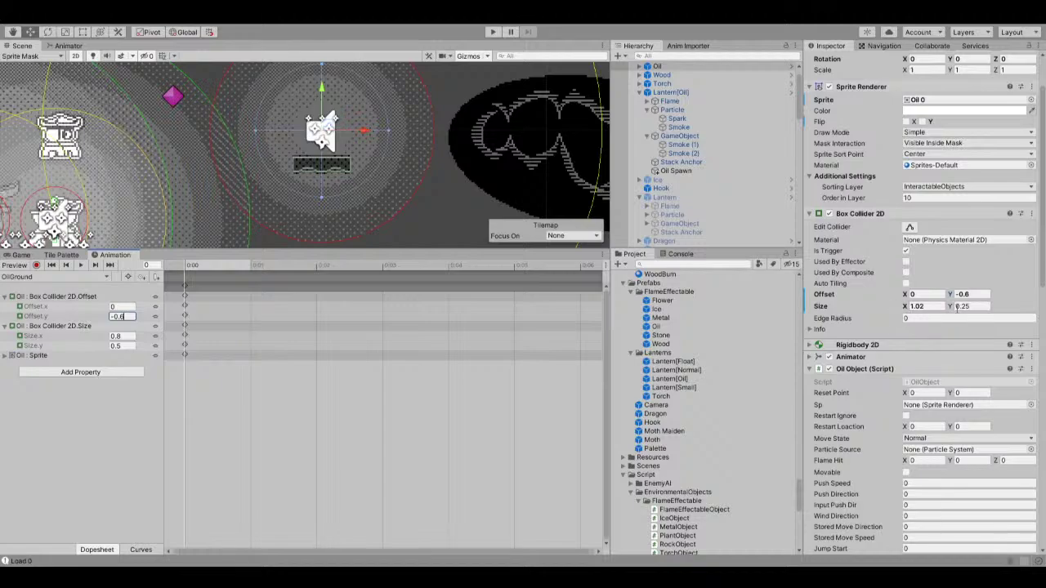
pyautogui.click(963, 307)
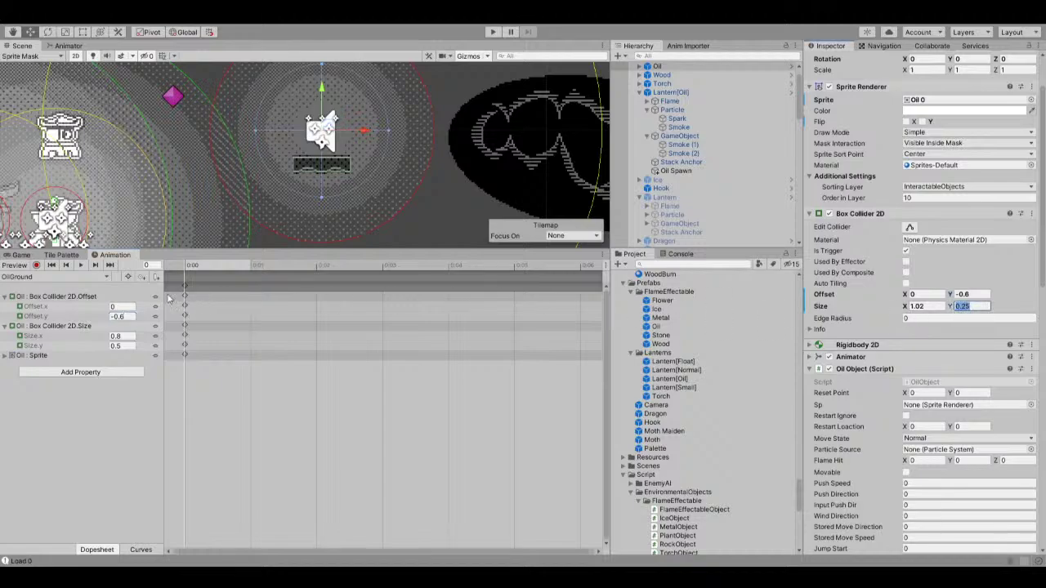
pyautogui.click(123, 335)
pyautogui.write('1')
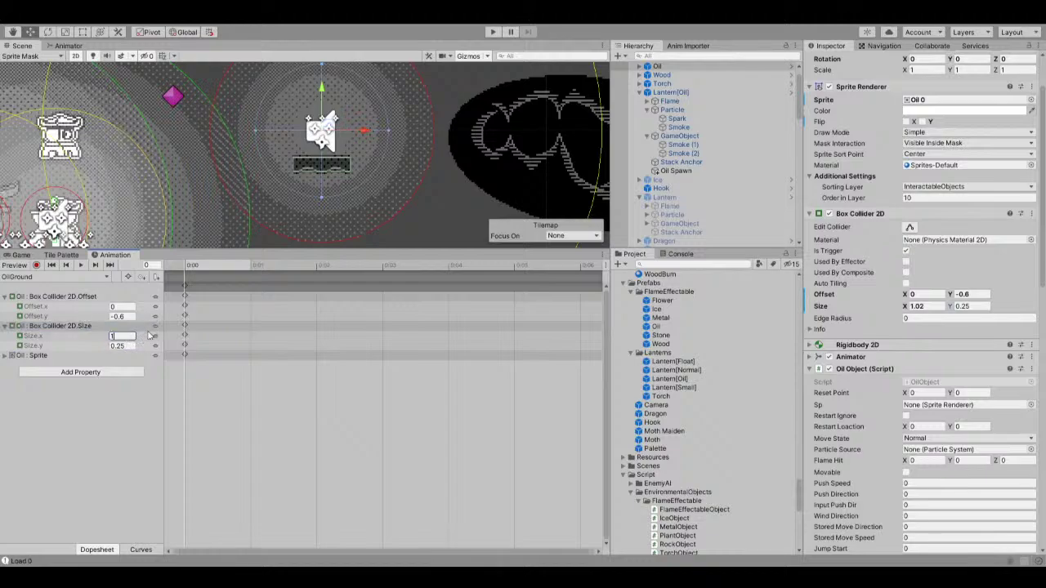
pyautogui.click(30, 266)
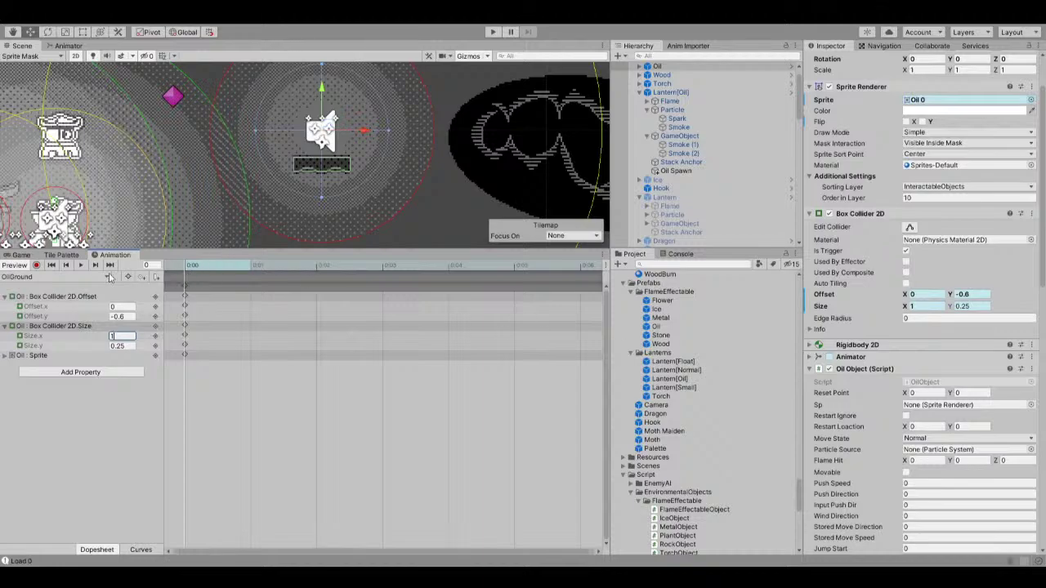
# Turn the test Oil's vertical sprite flip back on and delete that Oil instance from the scene.
pyautogui.click(21, 255)
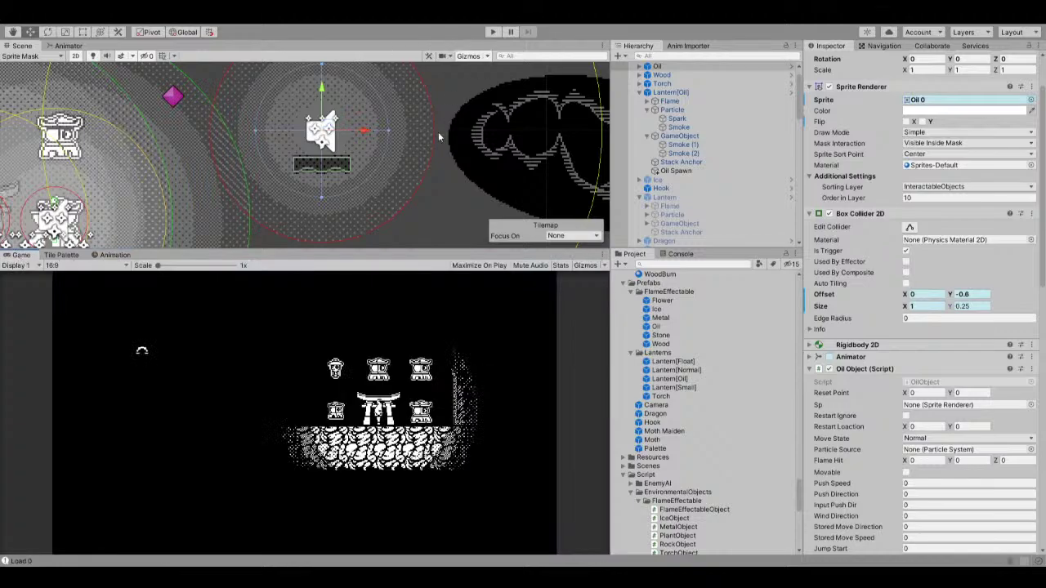
pyautogui.scroll(3, 972, 145)
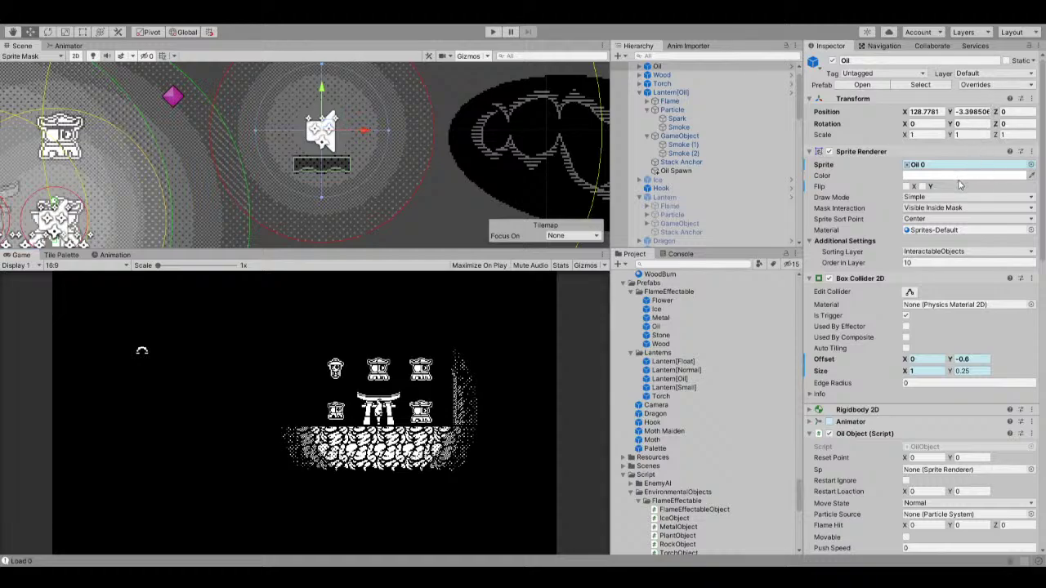
pyautogui.click(923, 187)
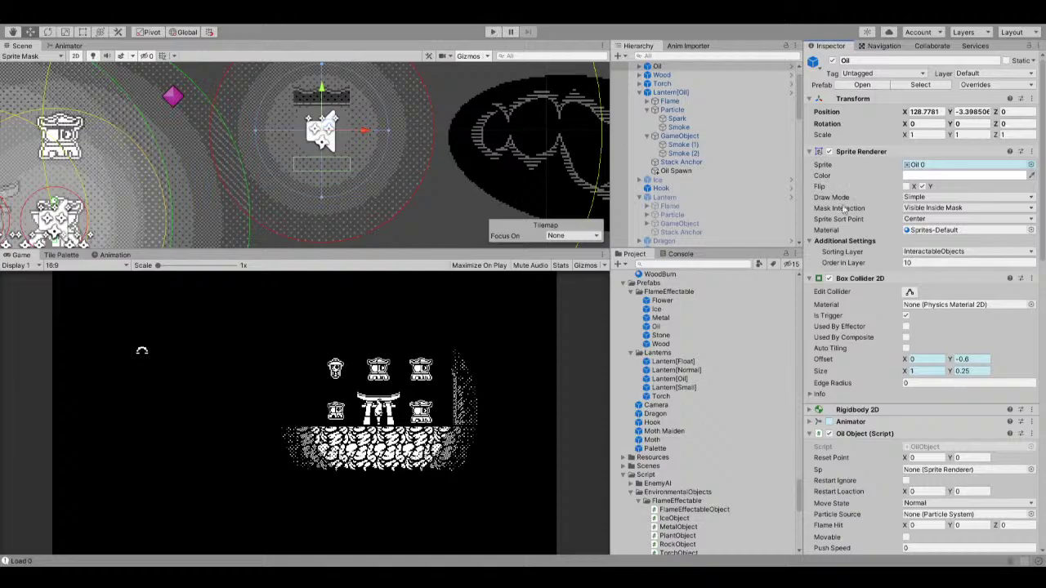
pyautogui.click(671, 67)
pyautogui.press('Delete')
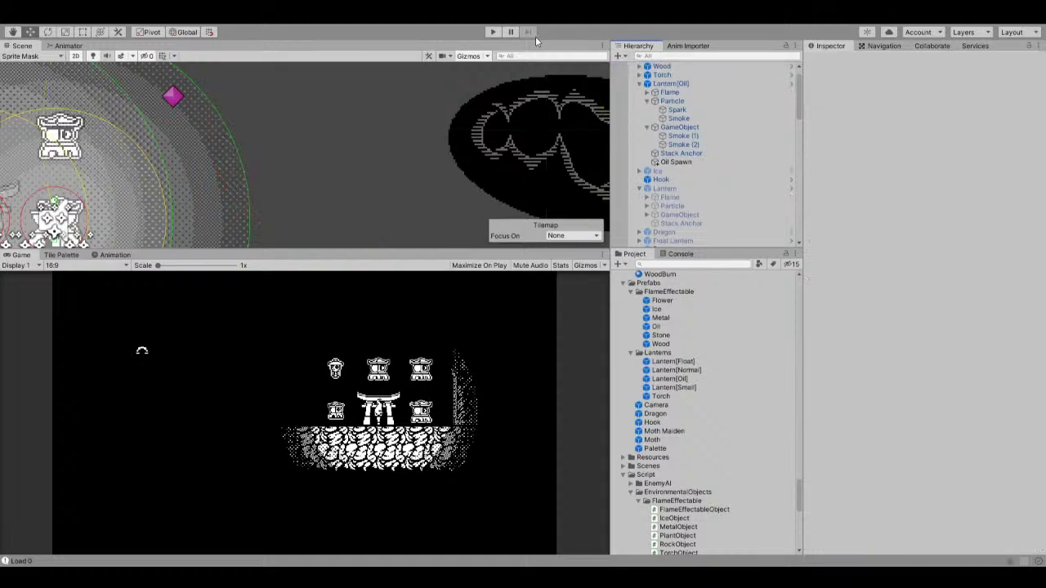
# Play-test burning oil on the torch ledge and wide water pit, checking the spawned Oil clones in the hierarchy before ending play mode.
pyautogui.click(491, 31)
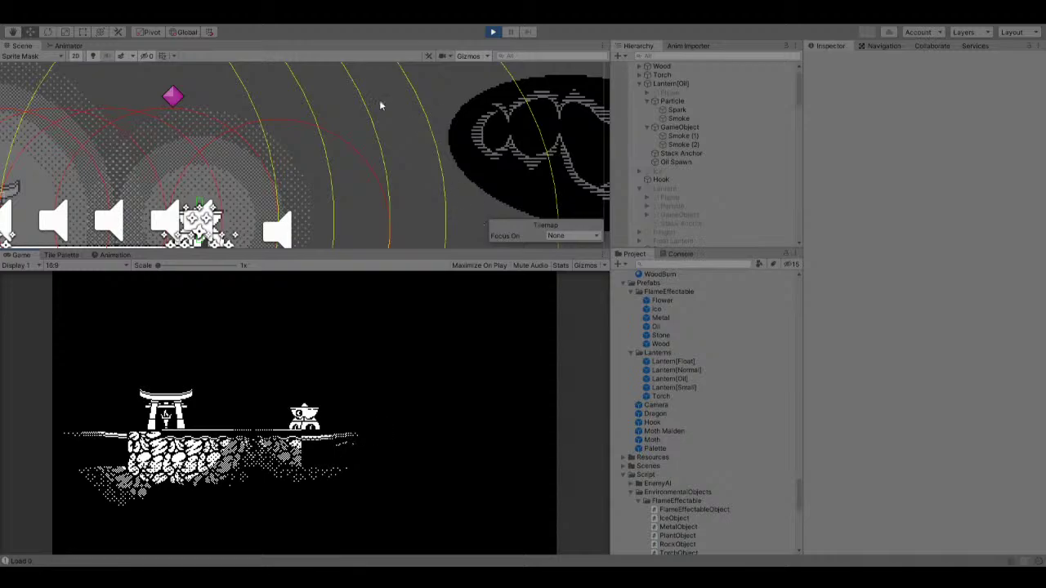
pyautogui.click(493, 31)
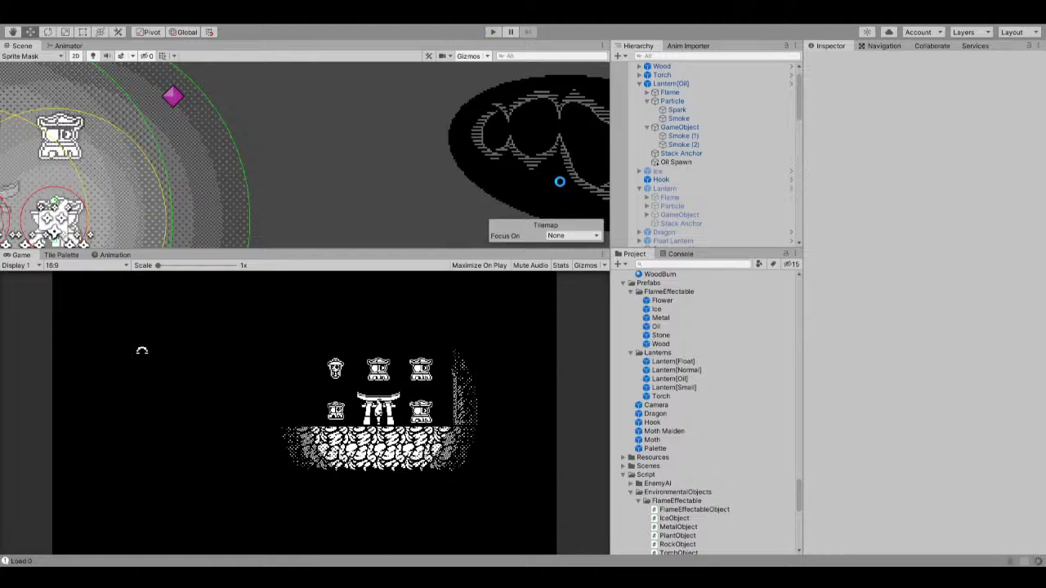
pyautogui.click(489, 32)
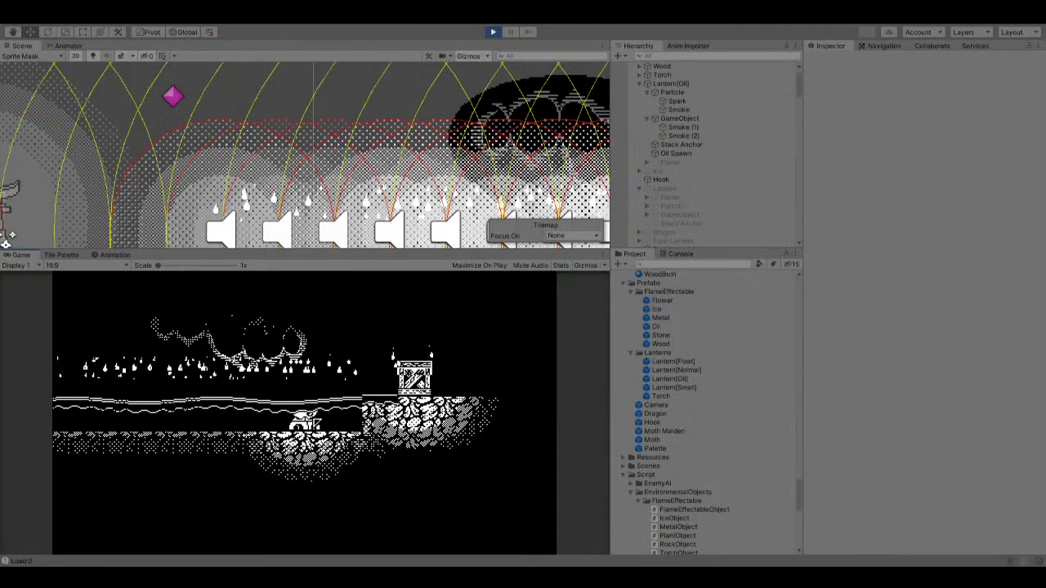
pyautogui.scroll(-10, 665, 160)
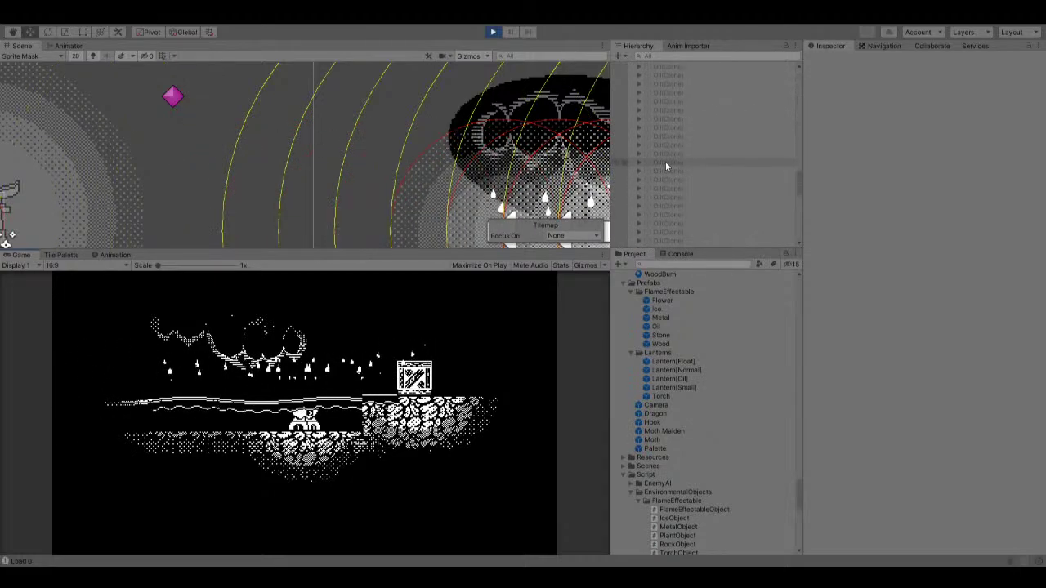
pyautogui.scroll(-10, 665, 161)
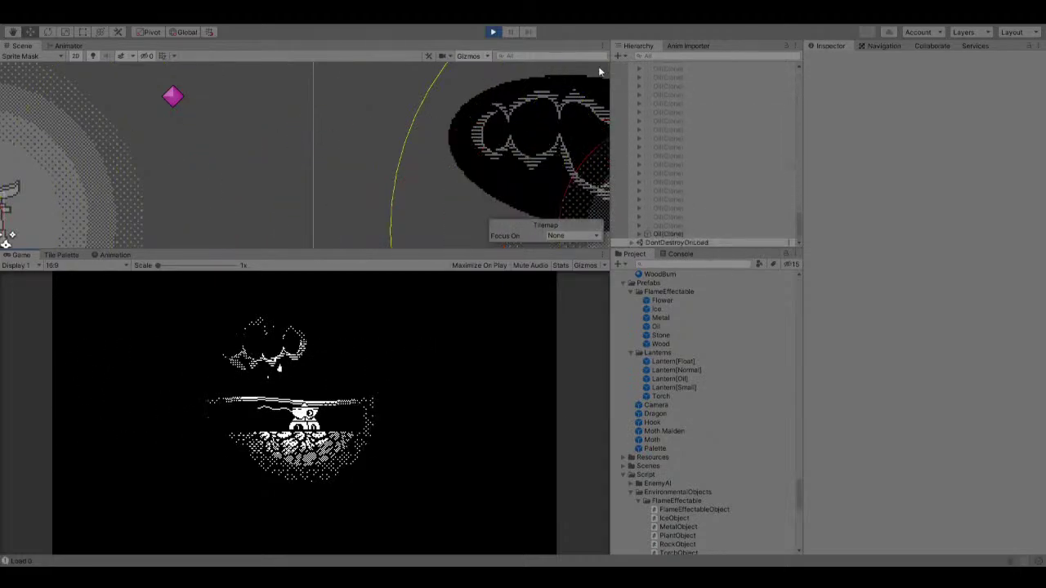
pyautogui.click(493, 32)
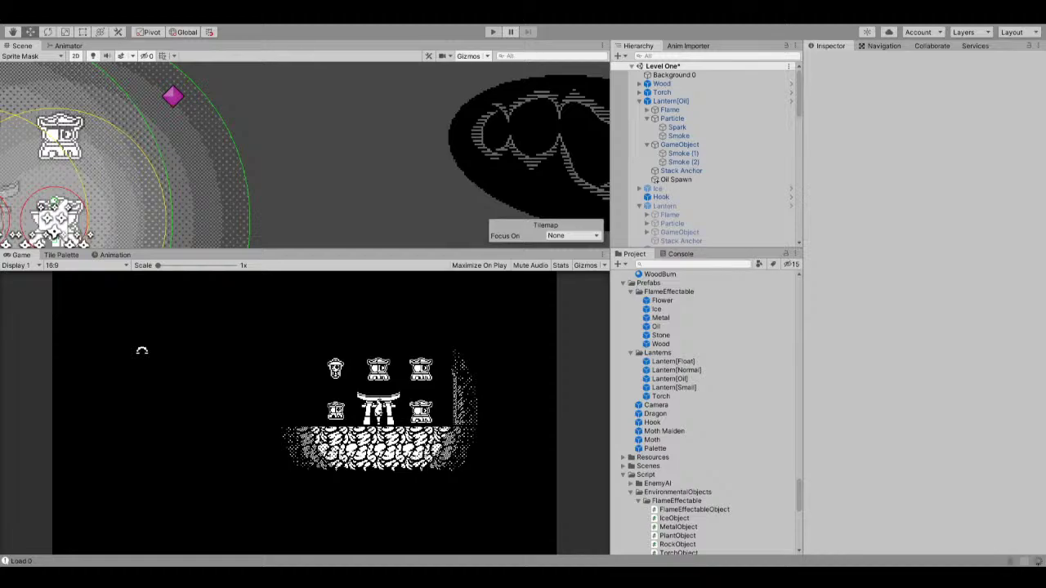
# Run the game with Lantern[Oil] selected, expand its Oil Pool list to inspect it during an oil drop, and end the run.
pyautogui.click(492, 31)
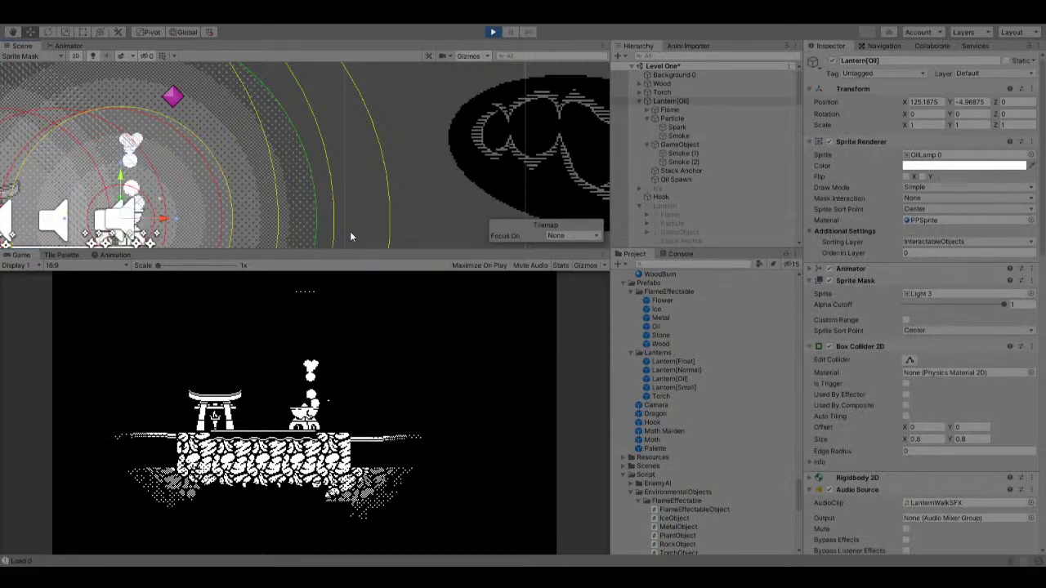
pyautogui.scroll(-5, 952, 309)
pyautogui.scroll(-10, 953, 313)
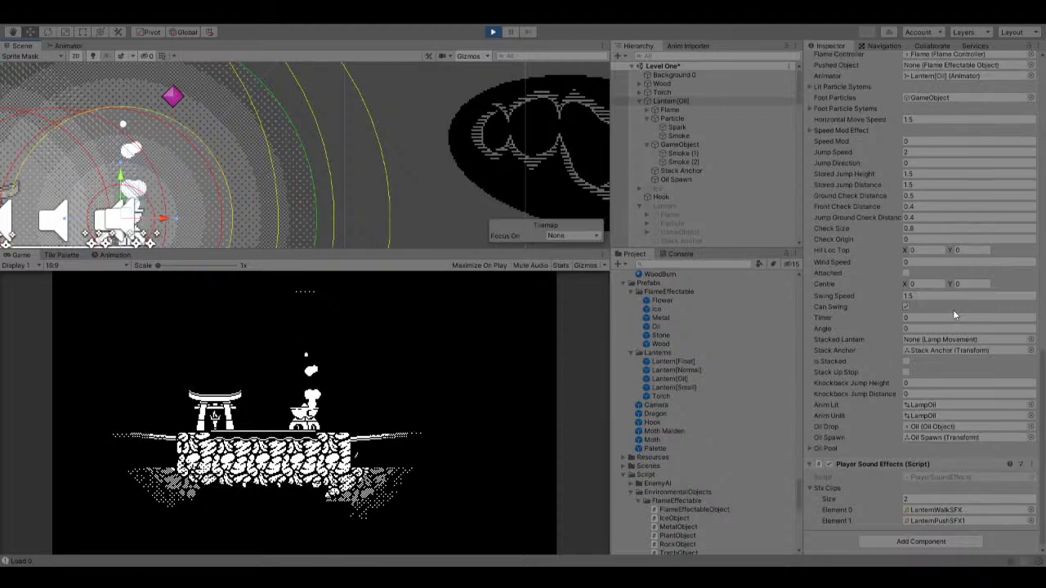
pyautogui.click(829, 447)
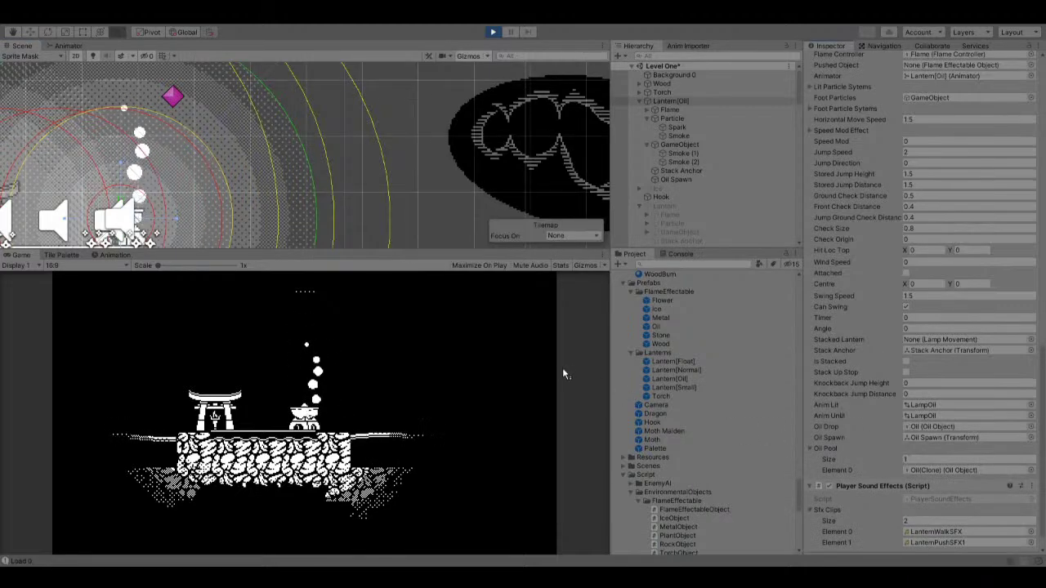
pyautogui.click(494, 33)
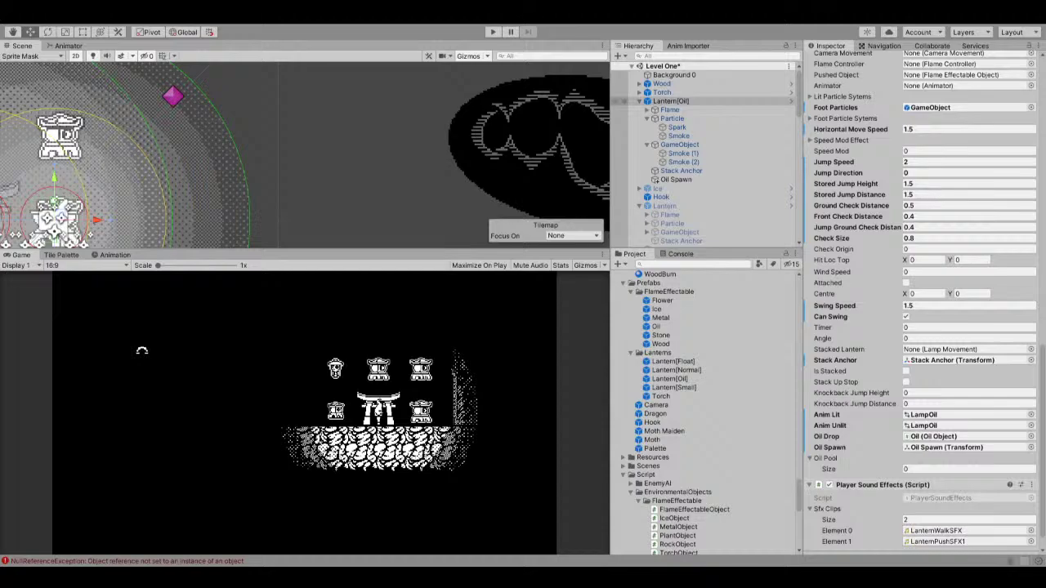
# Rerun the game and jump the oil lantern around the torch ledge, spilling oil while monitoring its Oil Pool.
pyautogui.click(492, 32)
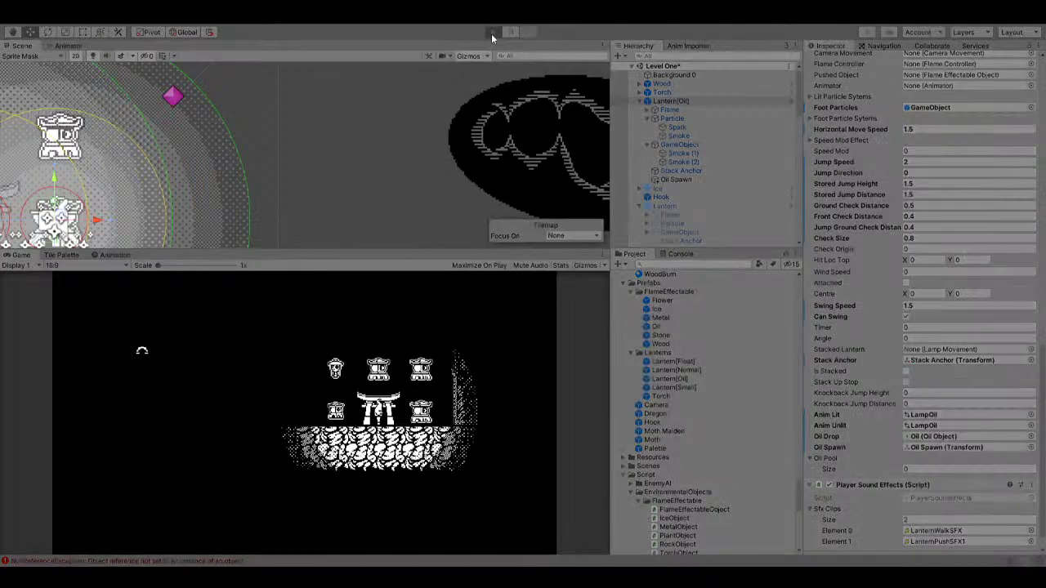
pyautogui.scroll(-1, 920, 303)
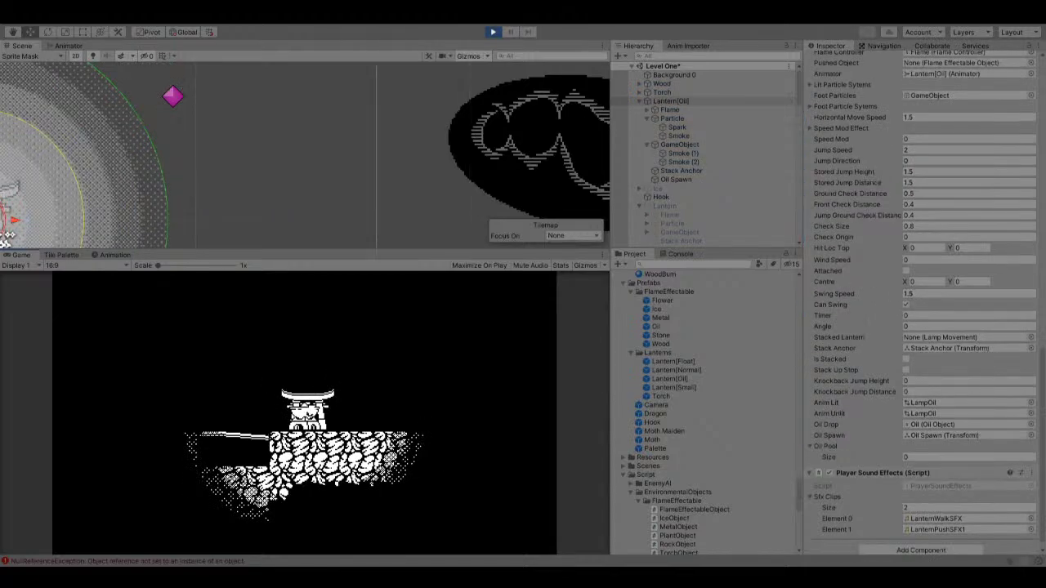
pyautogui.press('Right')
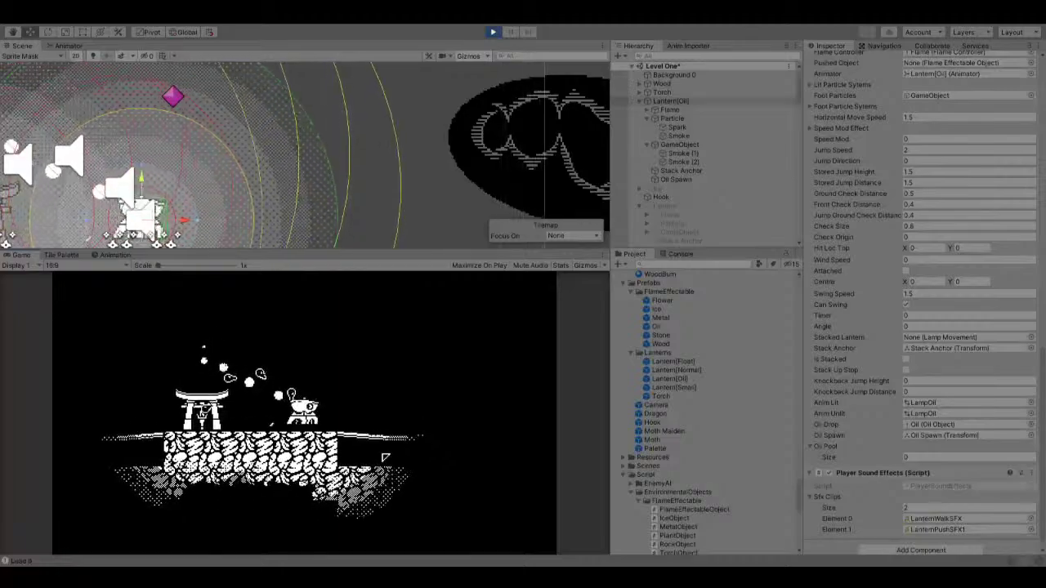
pyautogui.press('space')
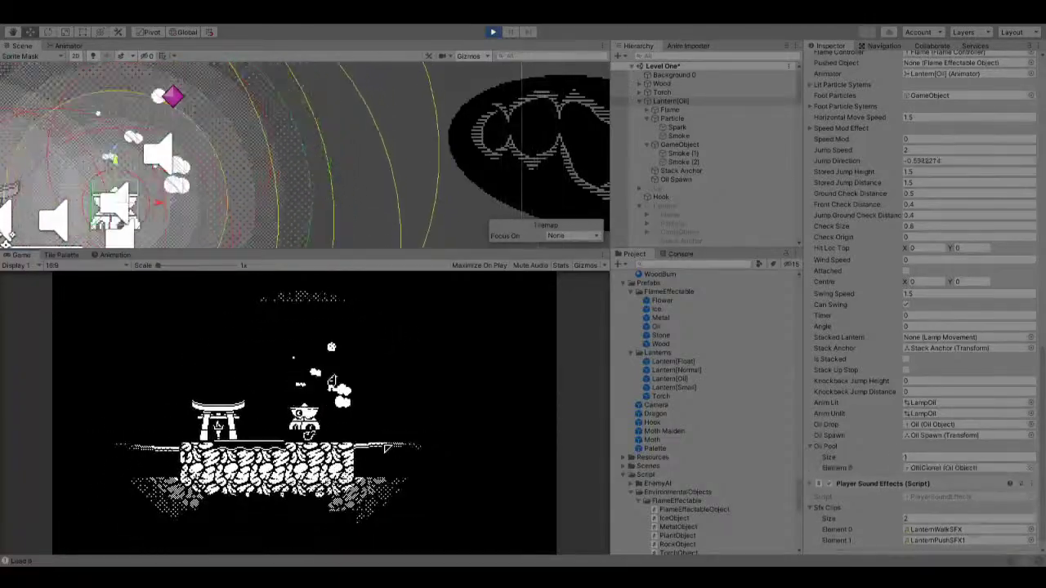
pyautogui.press('Left')
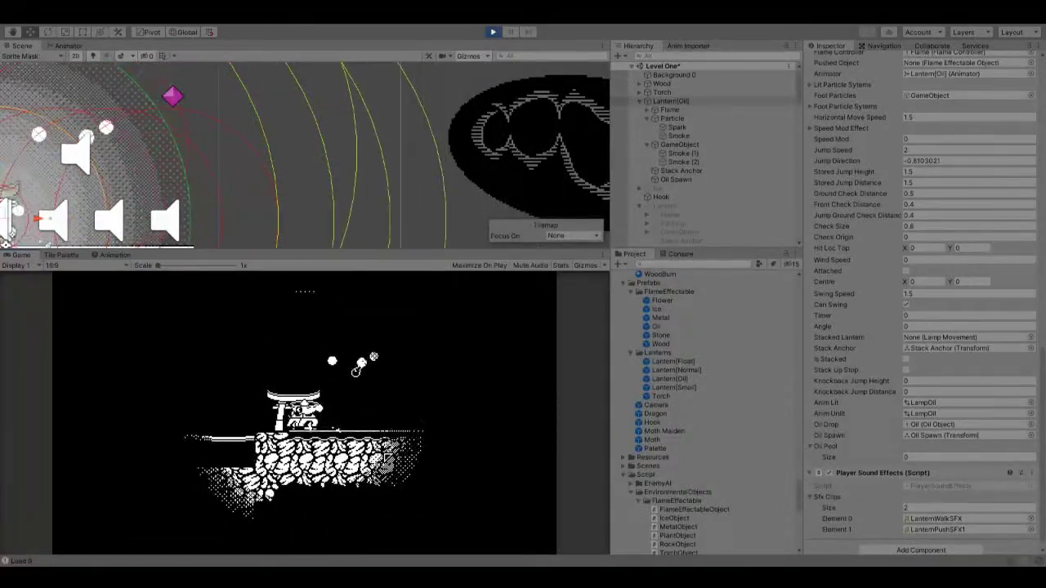
pyautogui.press('space')
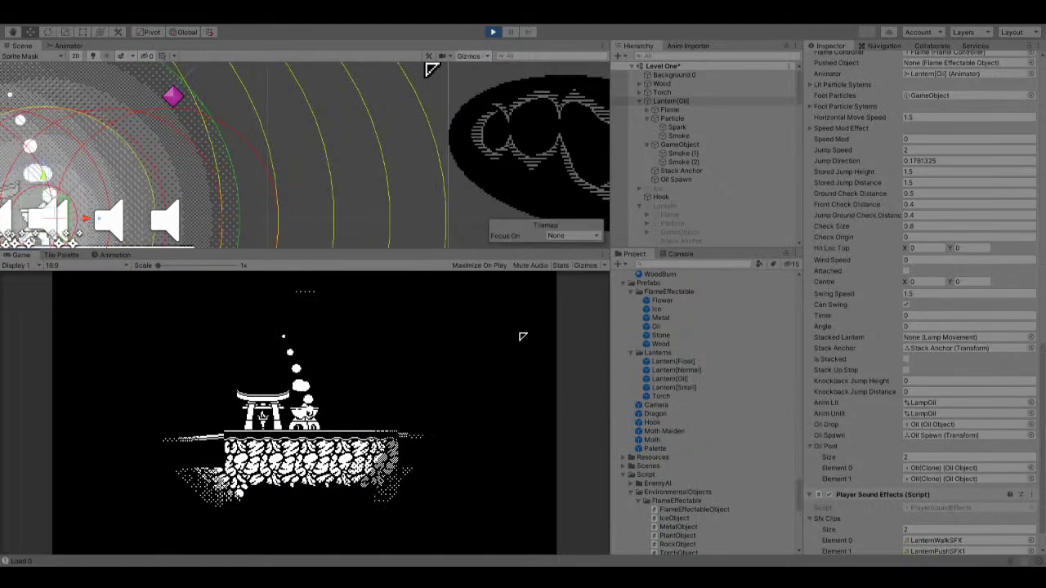
# Check the active Oil clones in the hierarchy and lay an oil trail across the wide water pit with the oil lantern.
pyautogui.scroll(-5, 706, 187)
pyautogui.scroll(-3, 706, 183)
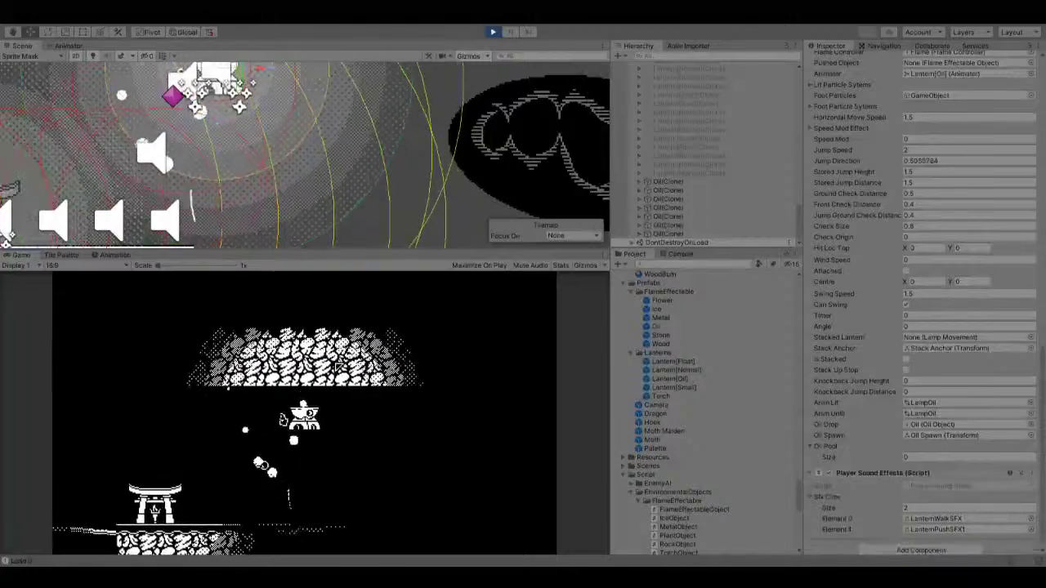
pyautogui.press('Right')
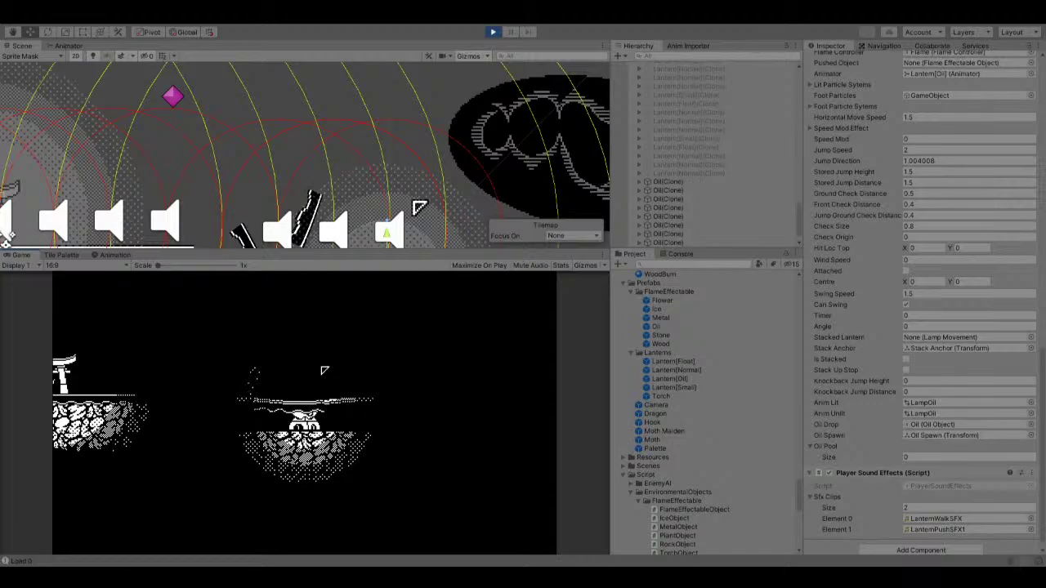
pyautogui.moveTo(285, 191); pyautogui.dragTo(296, 146, button='middle')
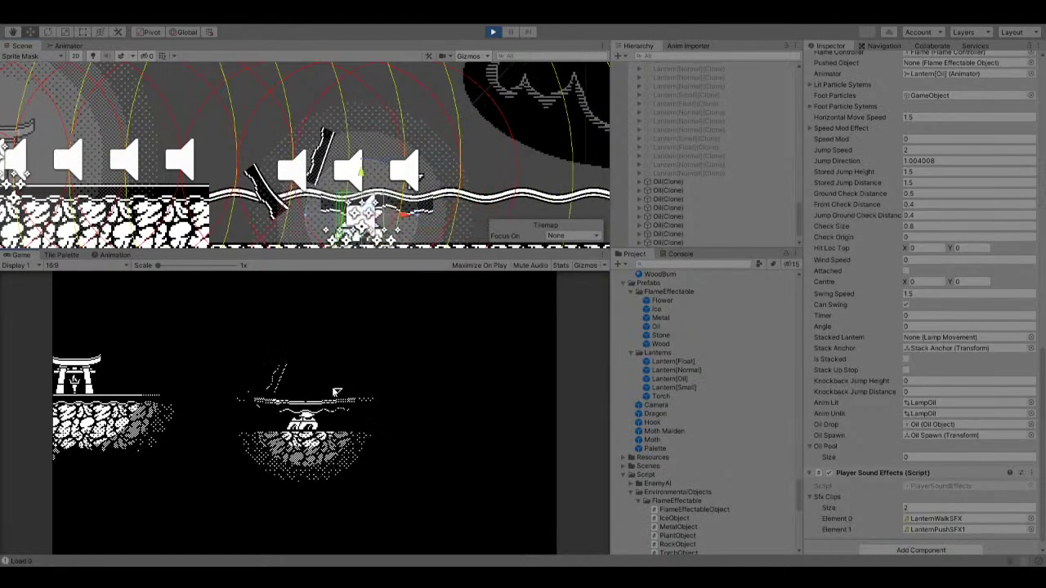
pyautogui.press('Right')
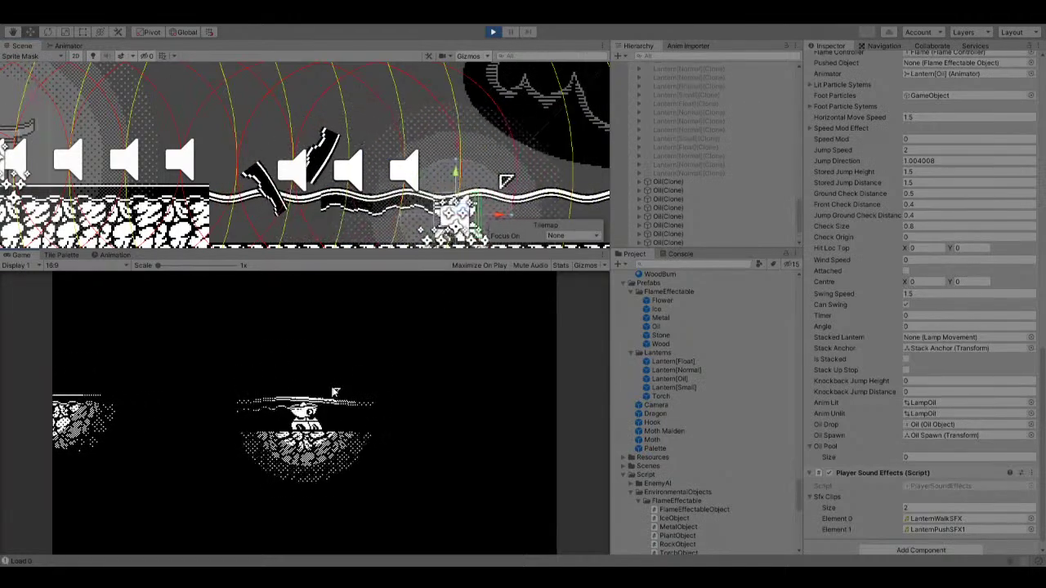
pyautogui.press('Right')
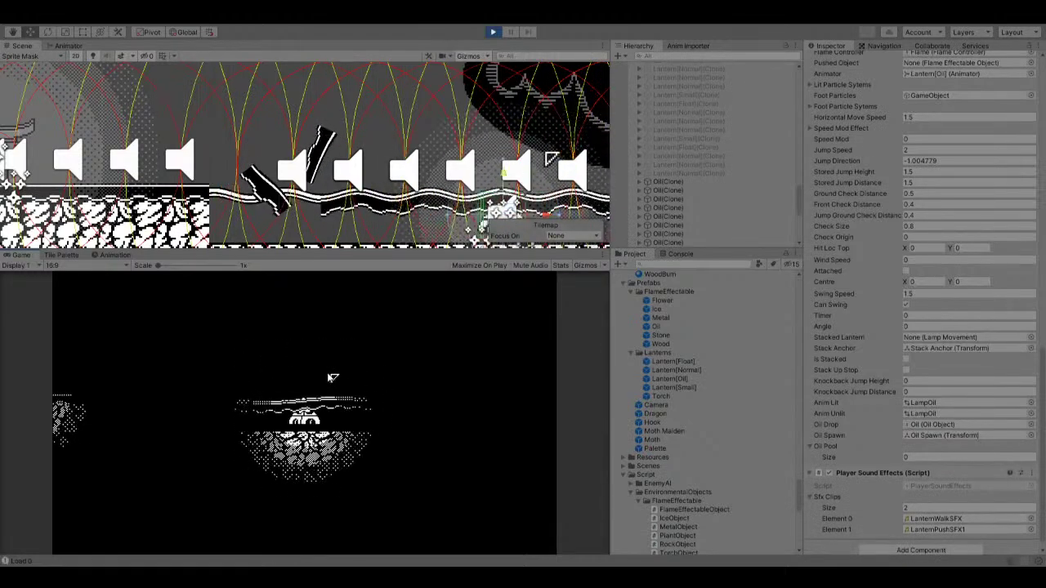
# Bring the oil lantern back through the wide pit, over the torch ledge and into the water on its far side.
pyautogui.press('Left')
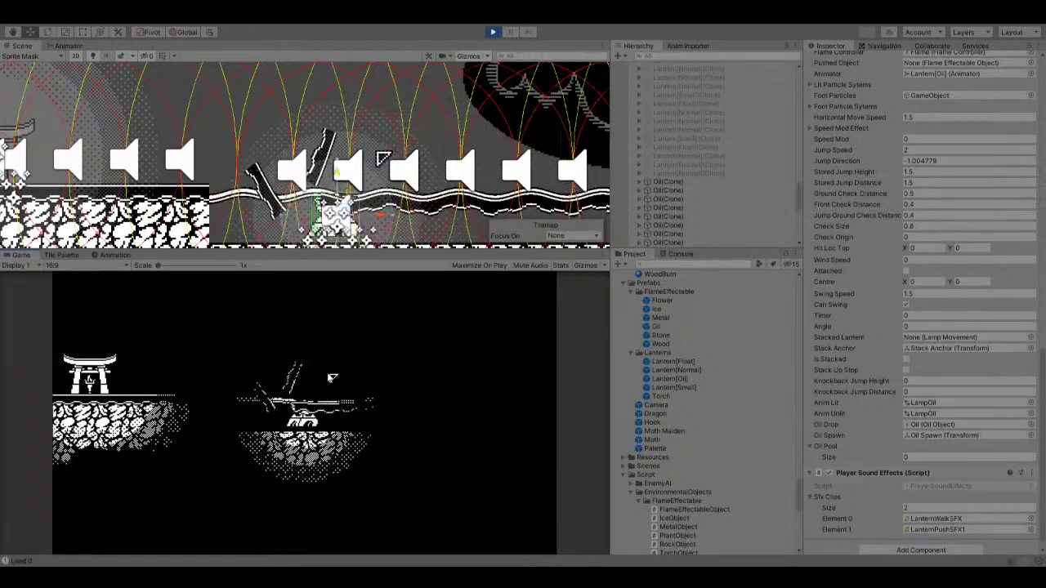
pyautogui.press('Left')
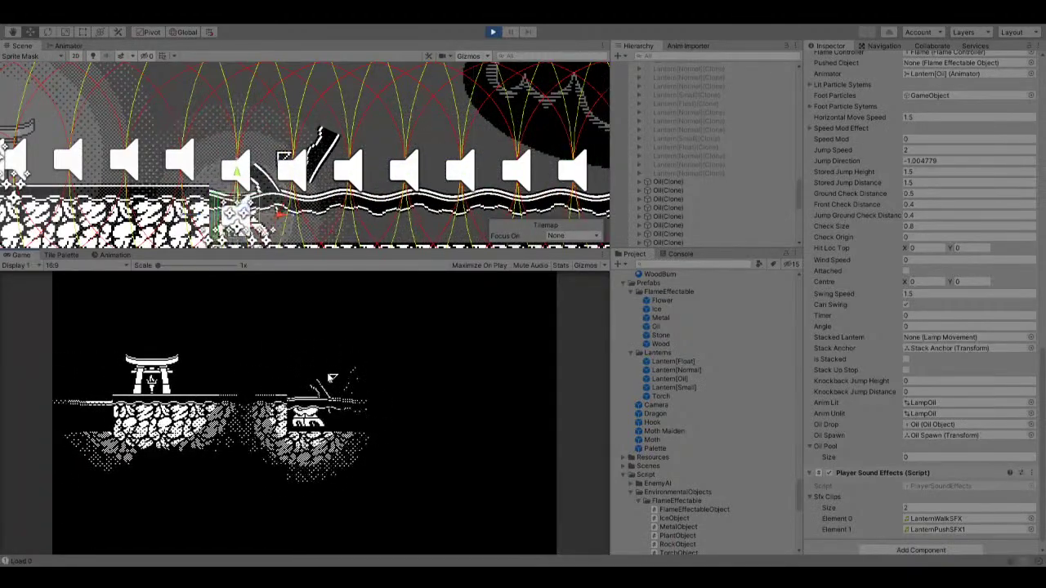
pyautogui.press('Left')
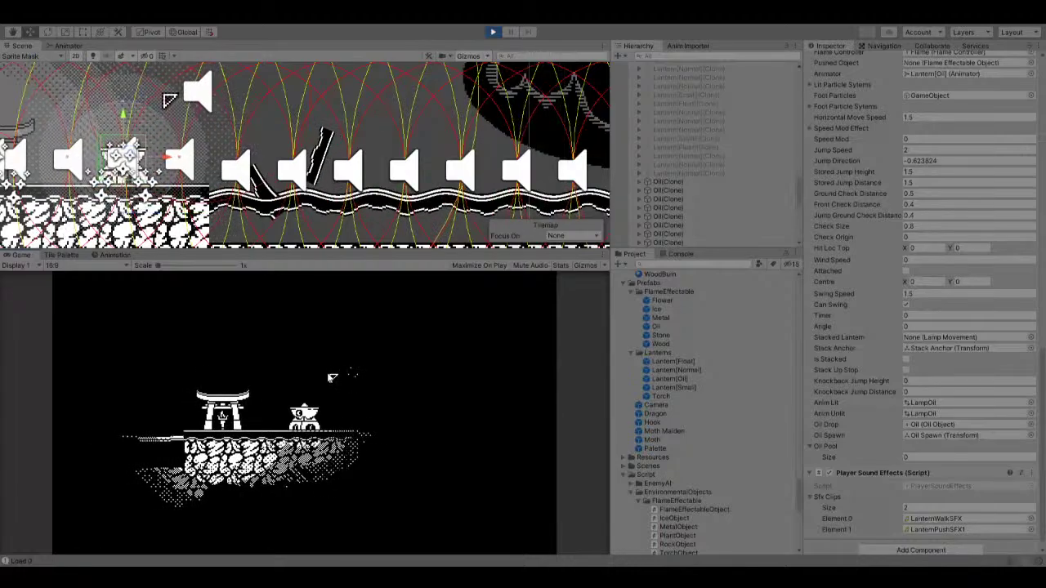
pyautogui.press('Left')
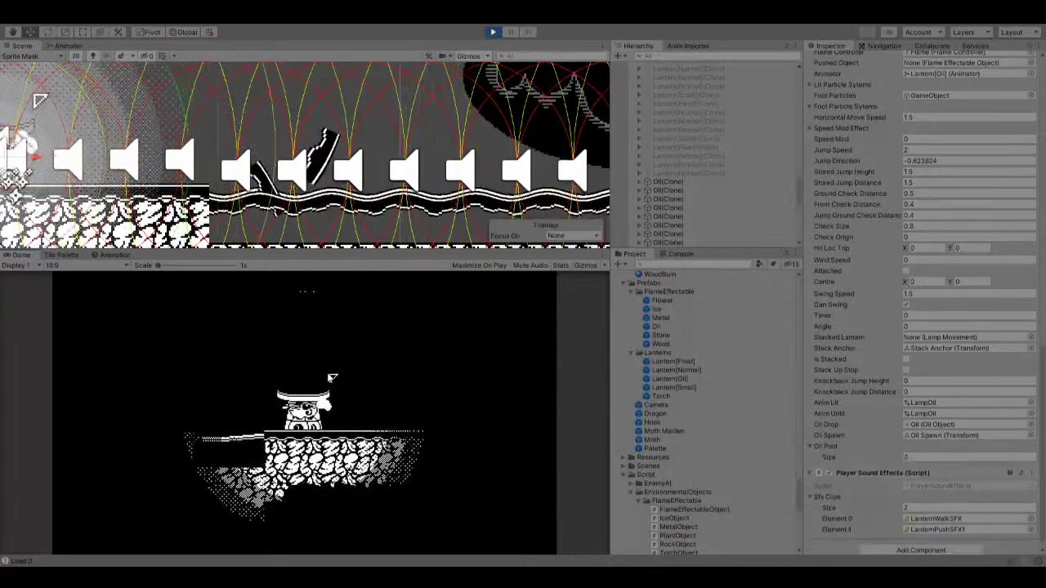
pyautogui.press('Left')
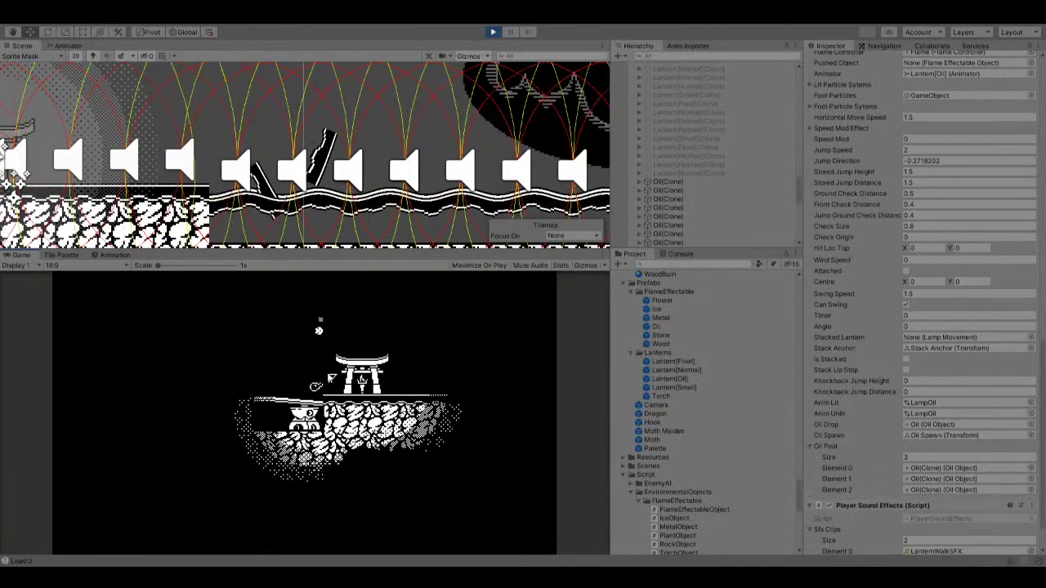
pyautogui.press('Left')
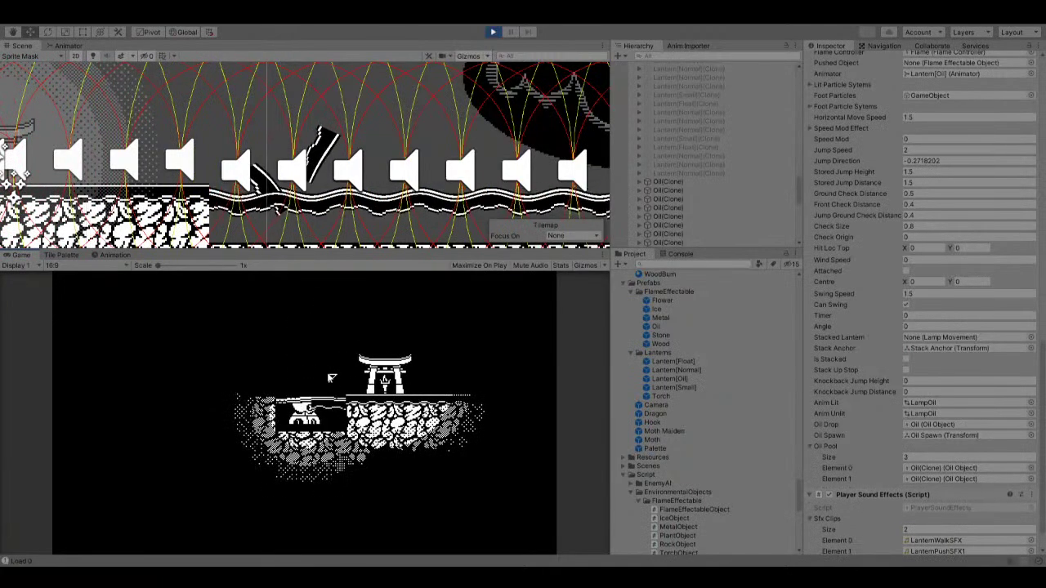
# Return the oil lantern to the torch ledge and use the flame to test fire spreading along the ledge and water oil trails.
pyautogui.press('Right')
pyautogui.press('Right')
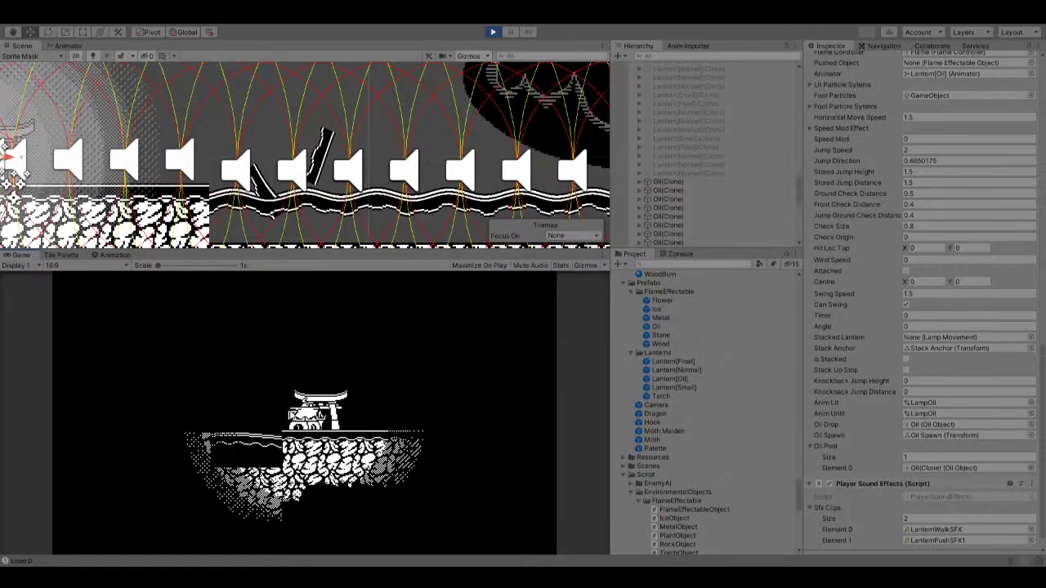
pyautogui.press('Right')
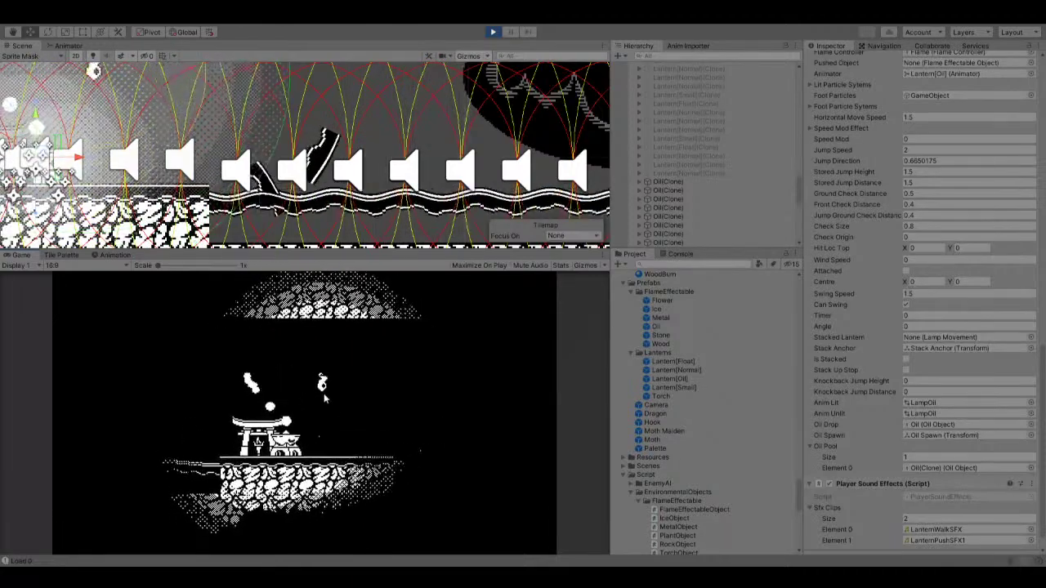
pyautogui.press('Right')
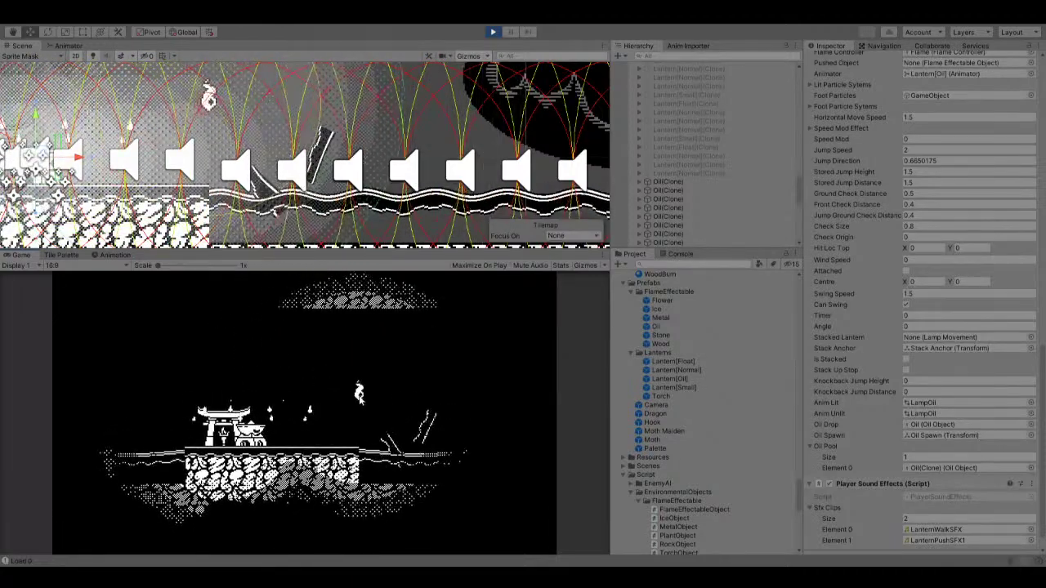
pyautogui.press('Right')
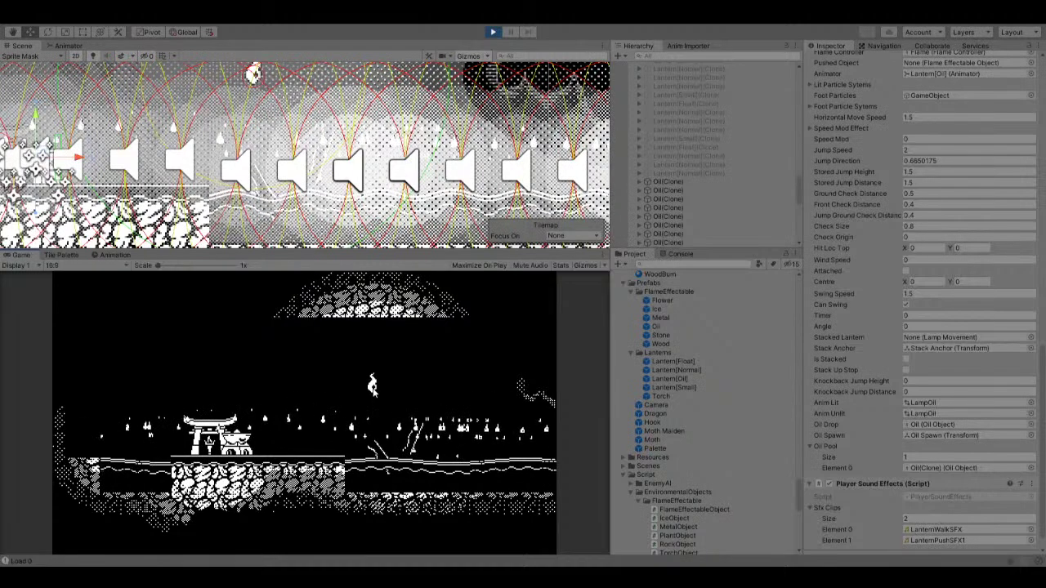
pyautogui.press('Left')
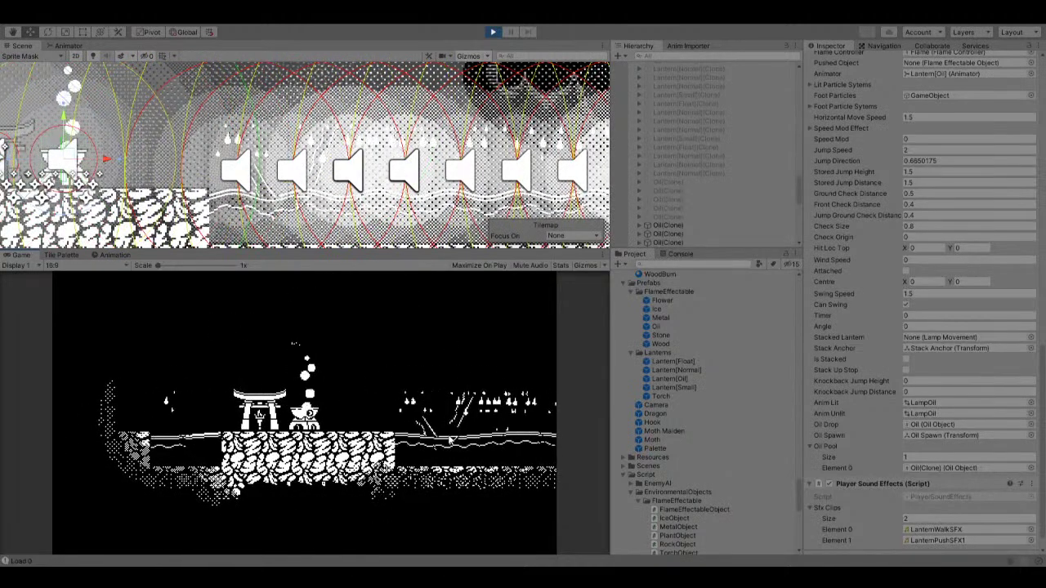
# Check the Oil clones further down the hierarchy and jump the oil lantern to the ledge's water edge and back to the torch, spilling oil.
pyautogui.scroll(-3, 668, 194)
pyautogui.scroll(-3, 668, 195)
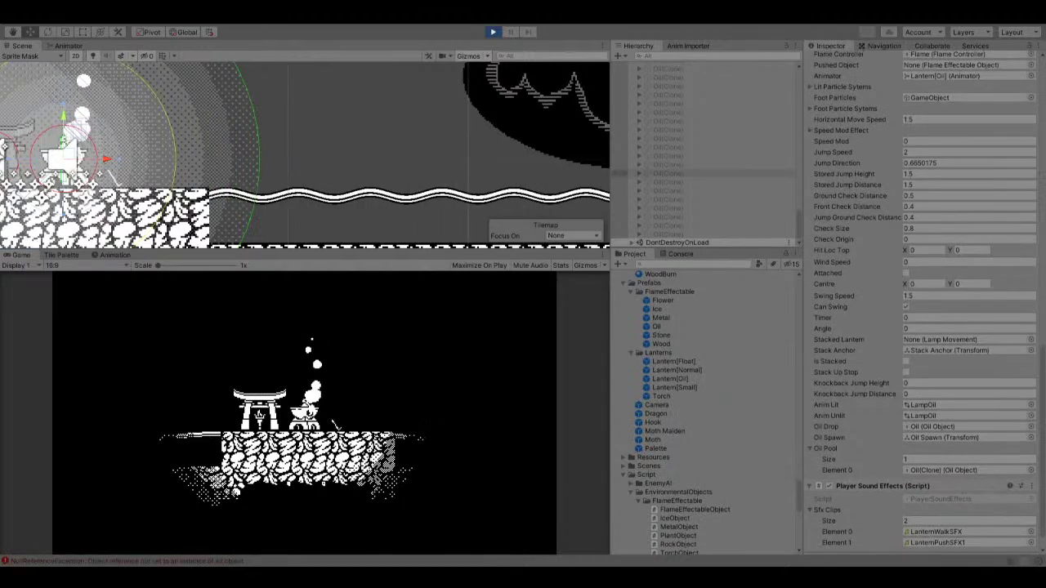
pyautogui.press('d')
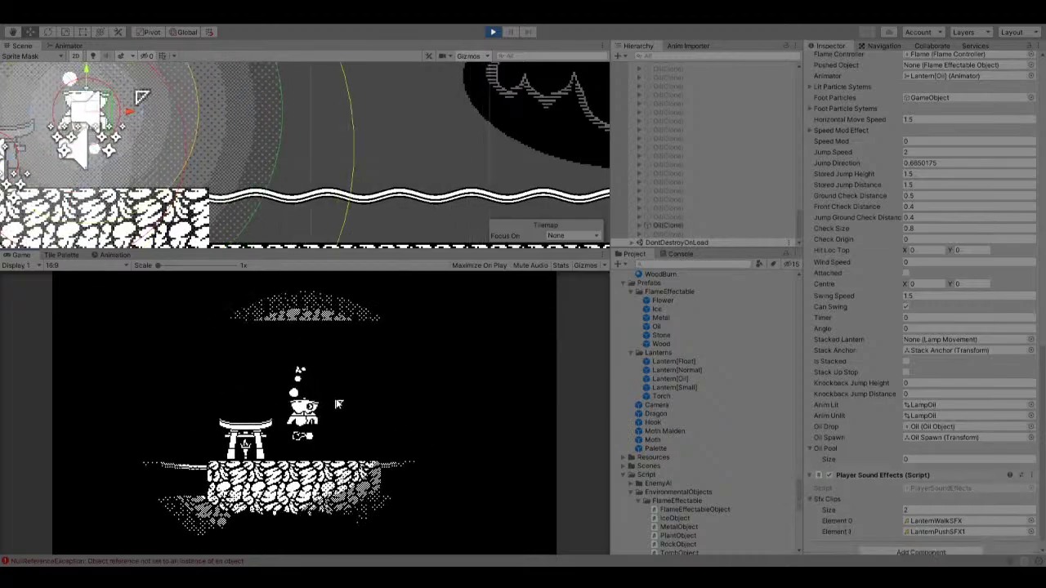
pyautogui.press('d')
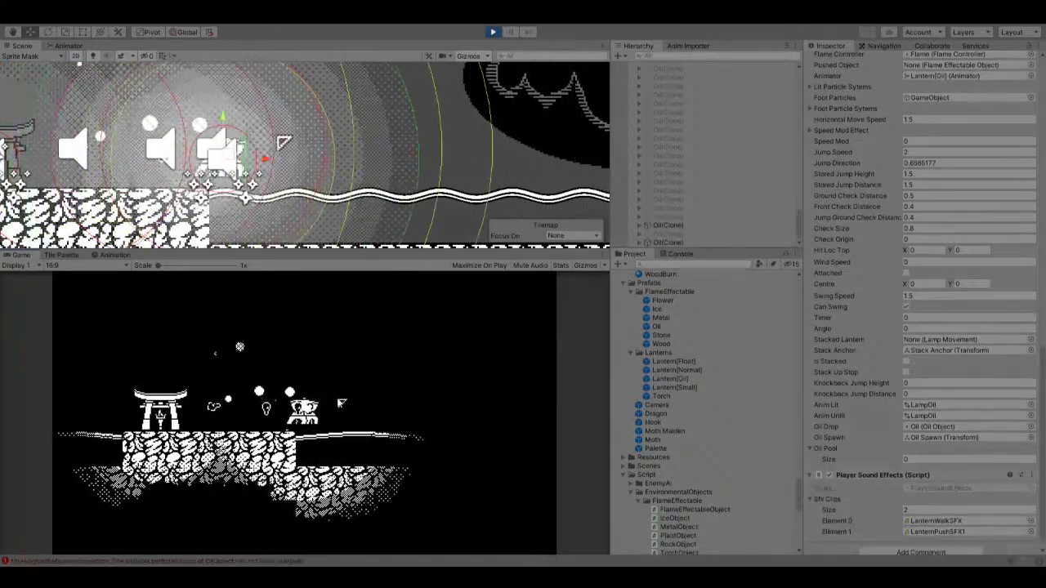
pyautogui.press('a')
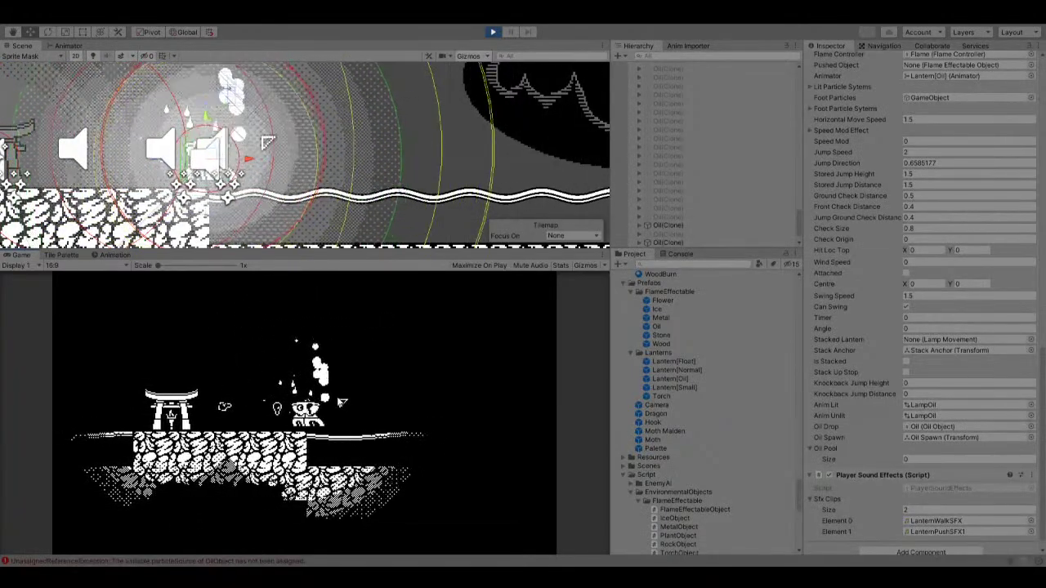
pyautogui.press('a')
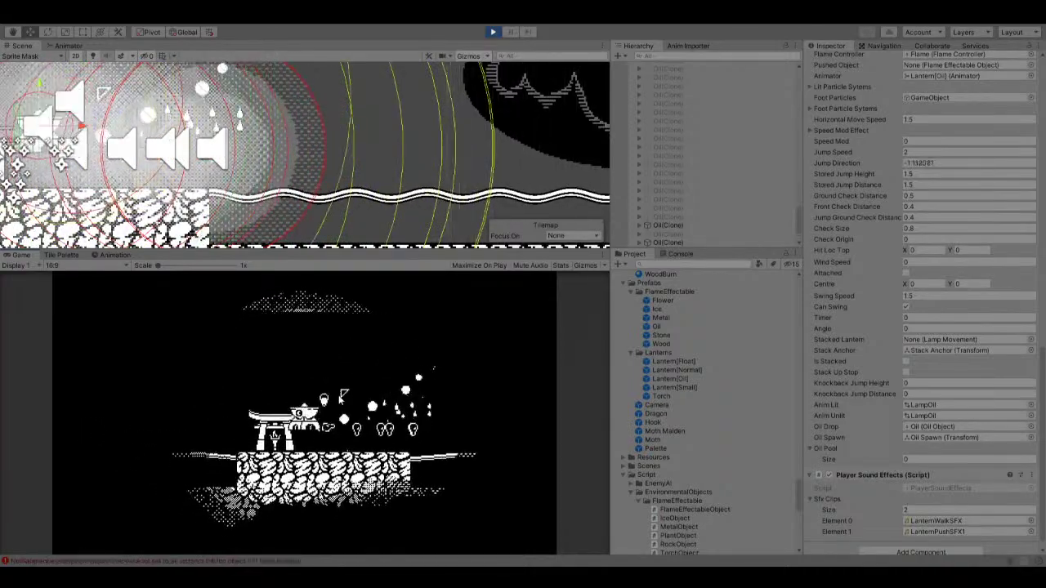
# Restart the game and move the oil lantern to the ledge's water edge and back to the torch, laying an oil trail.
pyautogui.click(494, 32)
pyautogui.click(494, 31)
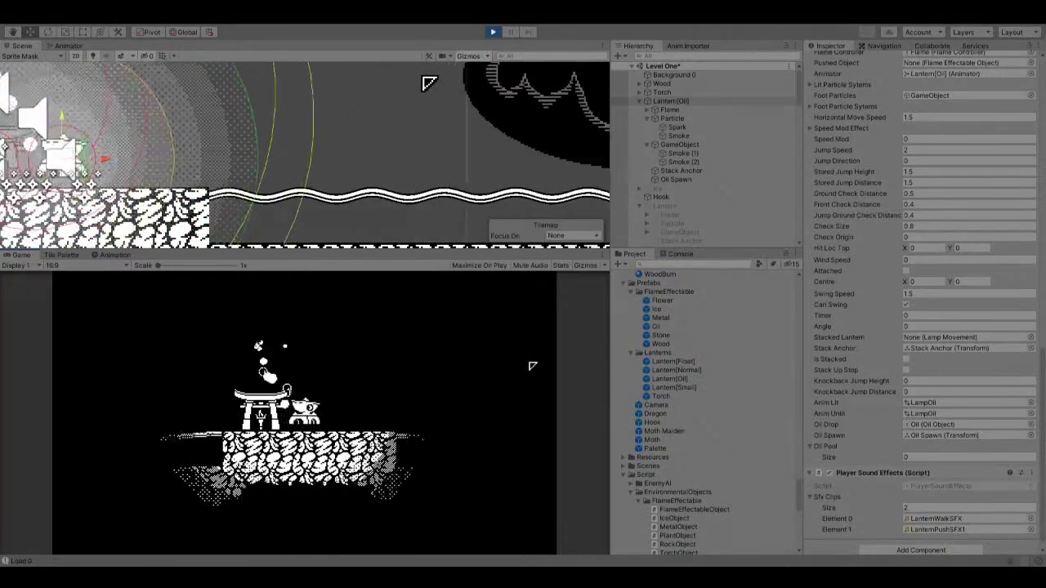
pyautogui.press('d')
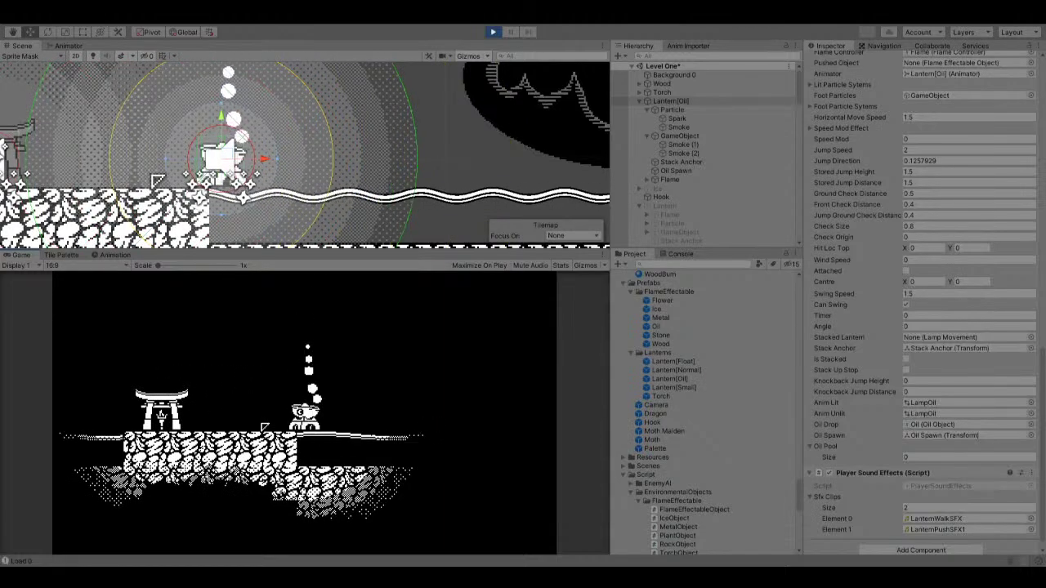
pyautogui.press('Left')
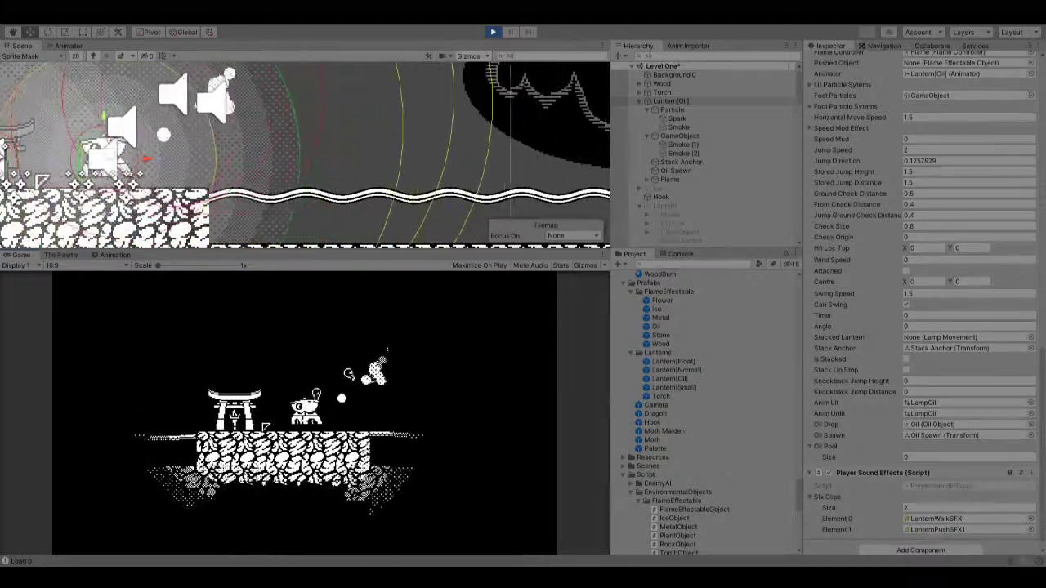
pyautogui.press('Left')
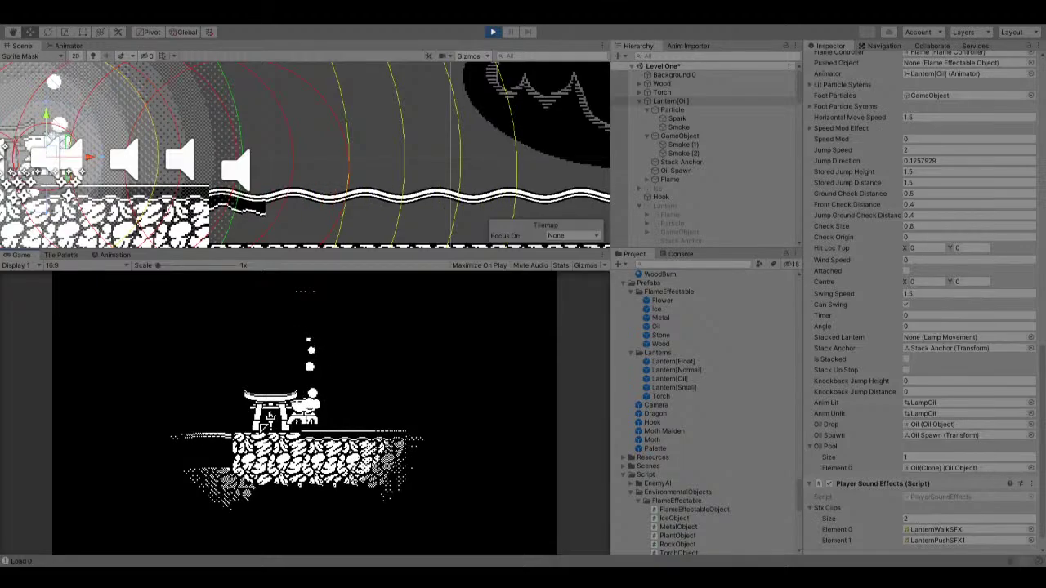
# Jump the oil lantern from the torch across the ledge into the wide water pit, spilling oil along the way.
pyautogui.press('Right')
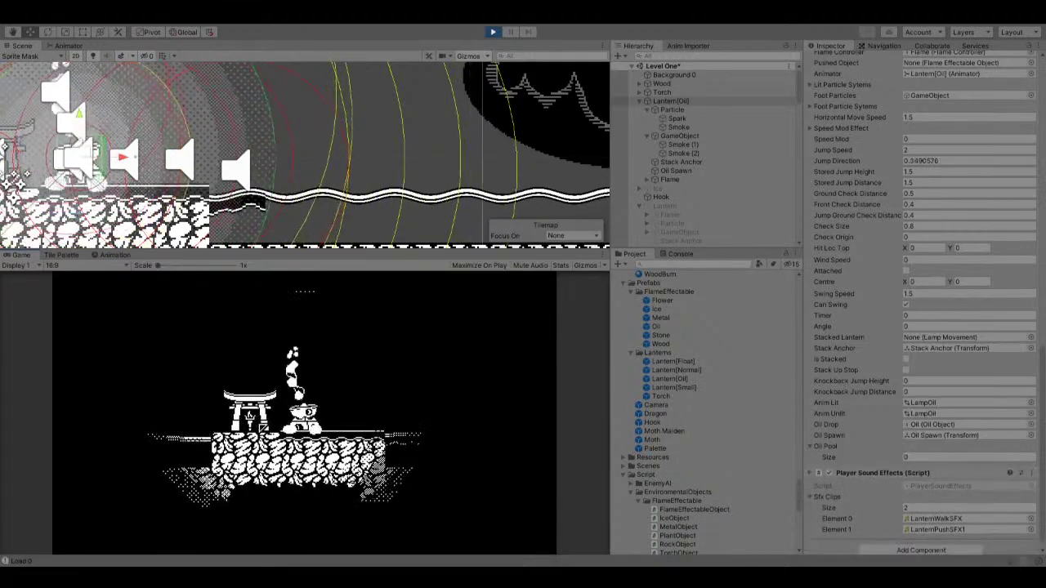
pyautogui.press('Right')
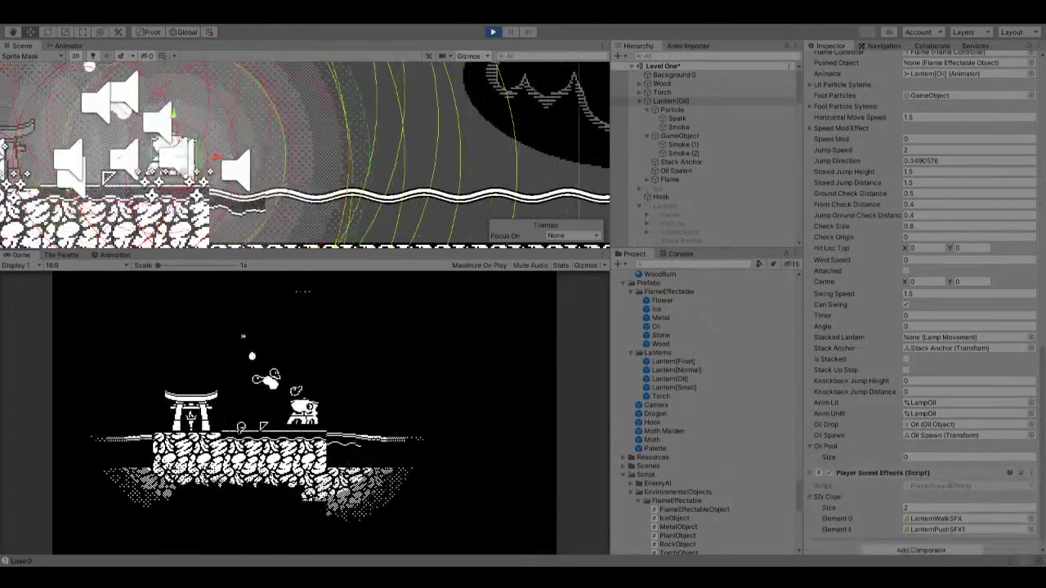
pyautogui.press('Right')
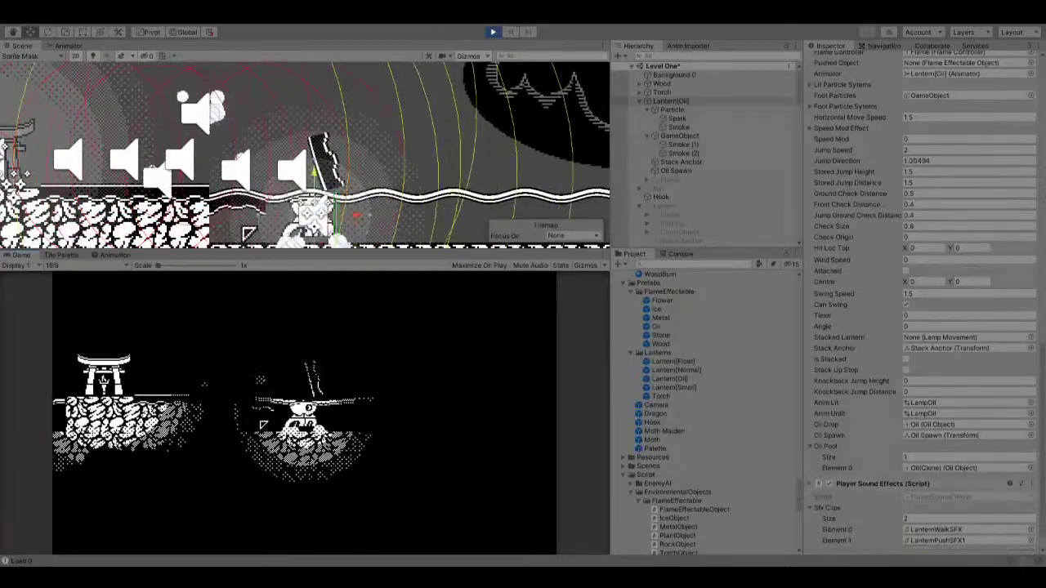
pyautogui.press('Right')
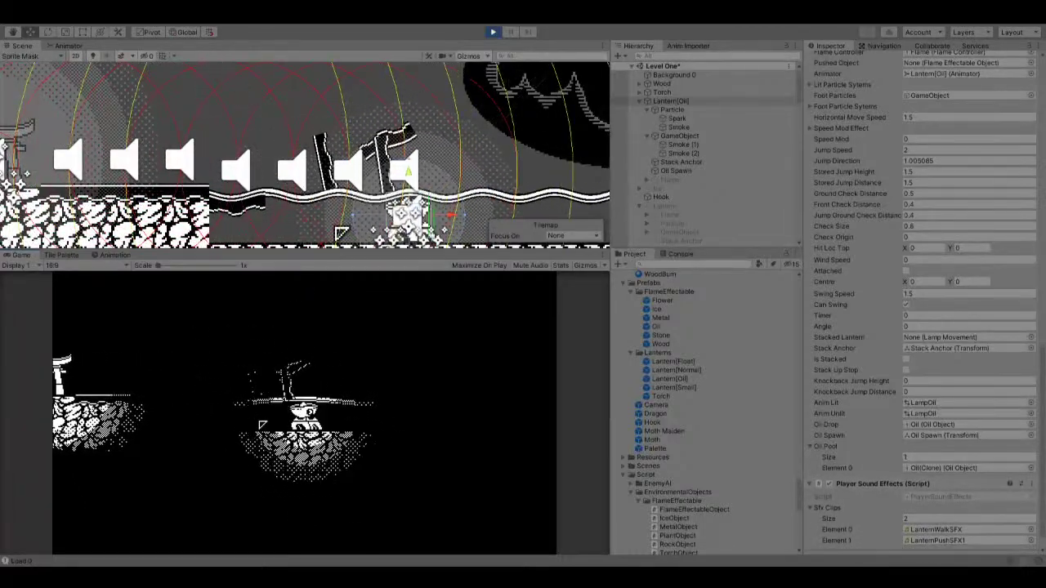
pyautogui.press('Right')
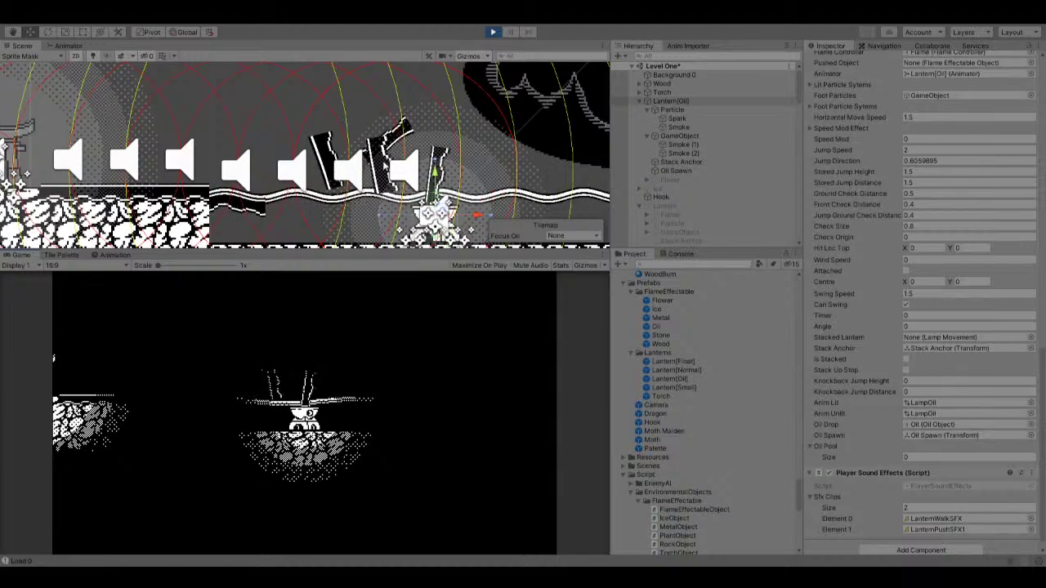
# Inspect the components of an Oil clone on the water beside the torch ledge and stop the game.
pyautogui.click(293, 171)
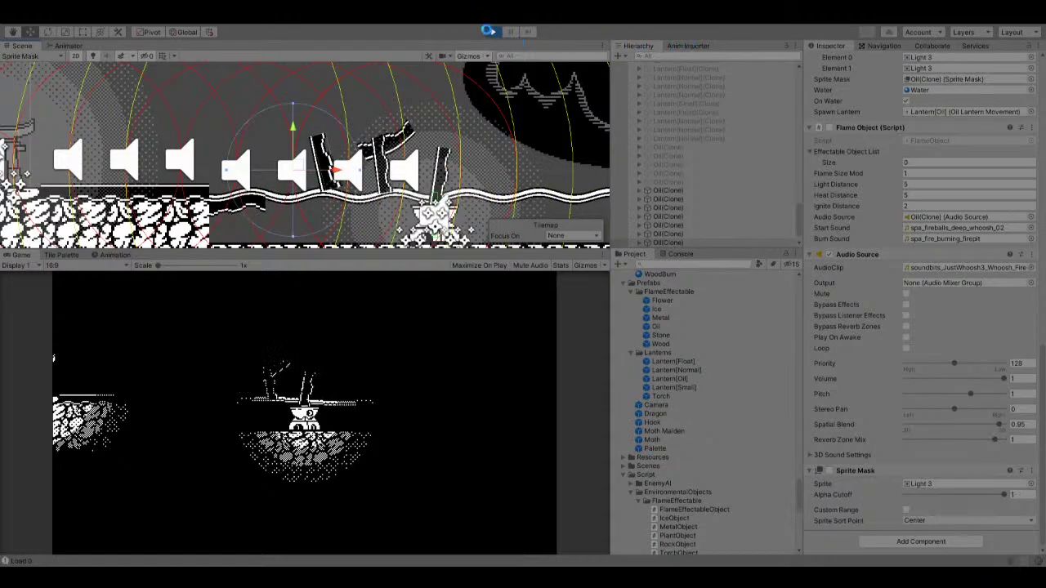
pyautogui.click(491, 31)
pyautogui.click(493, 33)
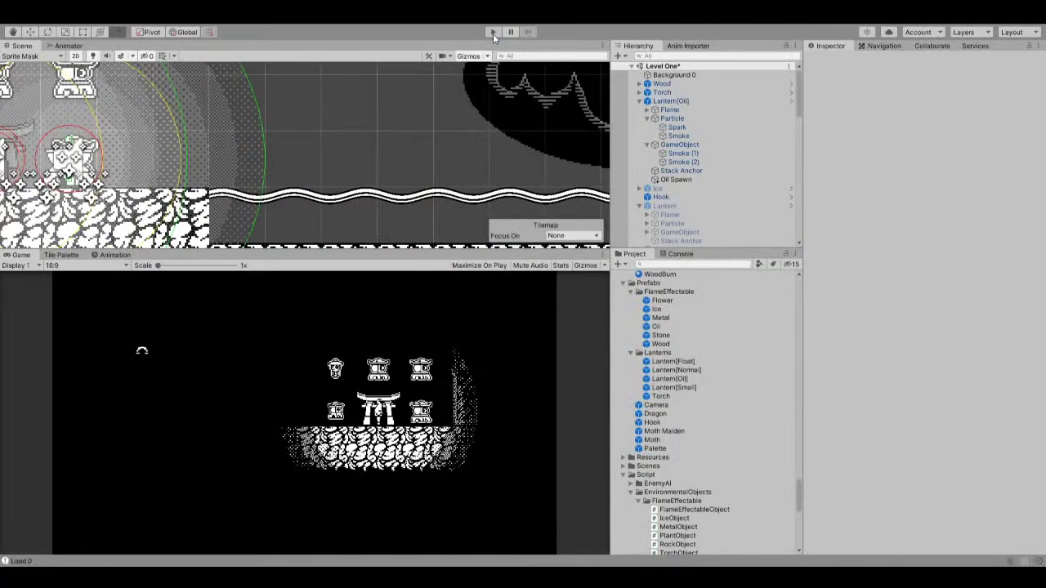
# Rerun the game with an oil trail across the pit, toggle one water Oil clone's active state, and stop the game.
pyautogui.click(492, 33)
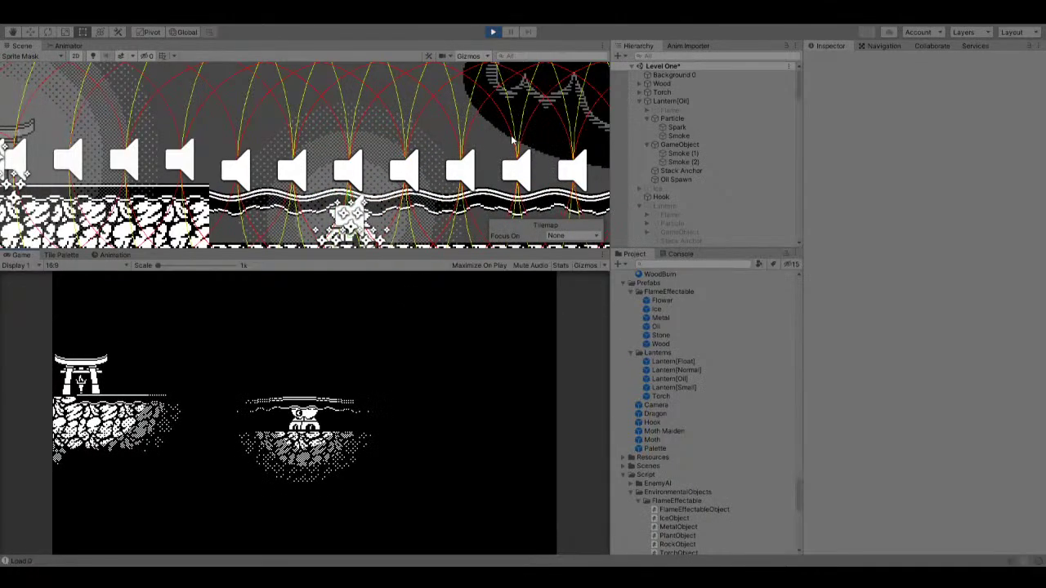
pyautogui.click(425, 199)
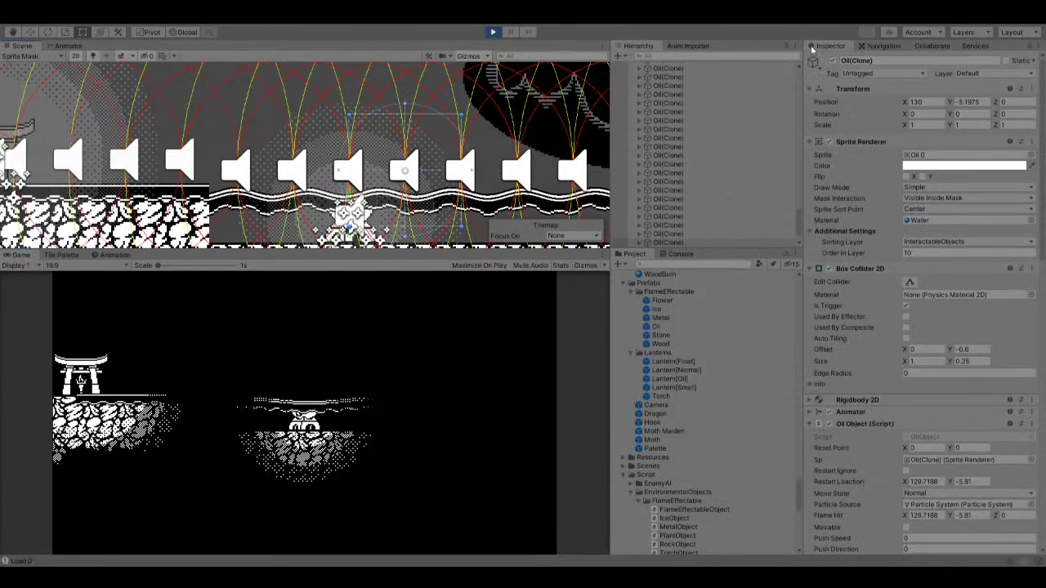
pyautogui.click(832, 63)
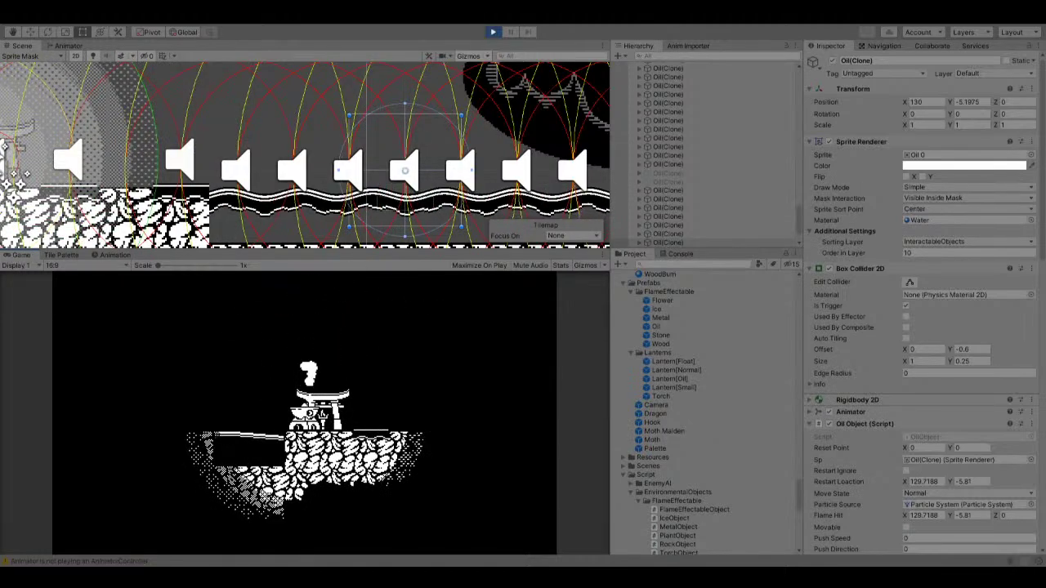
pyautogui.click(498, 33)
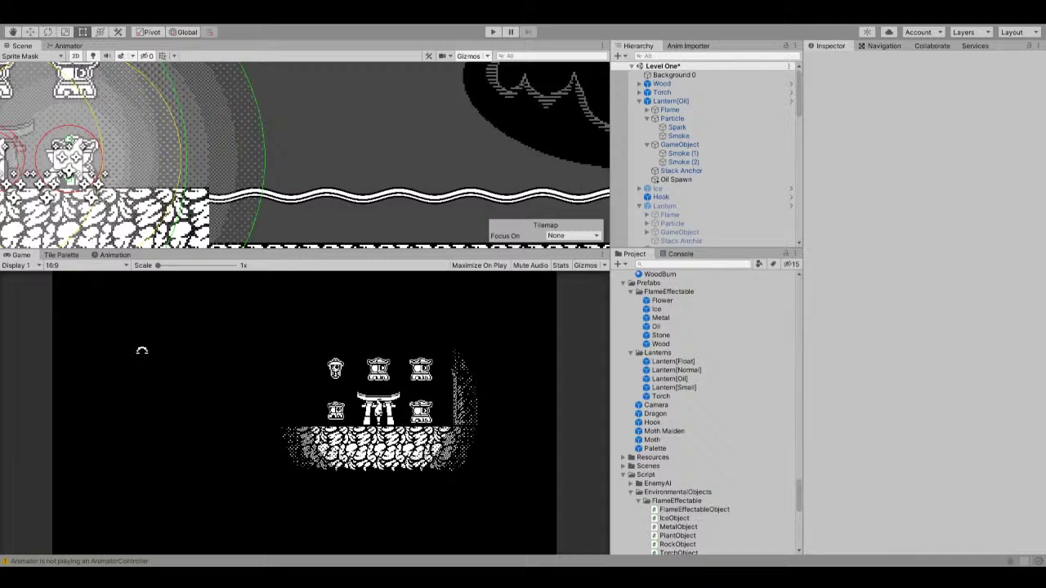